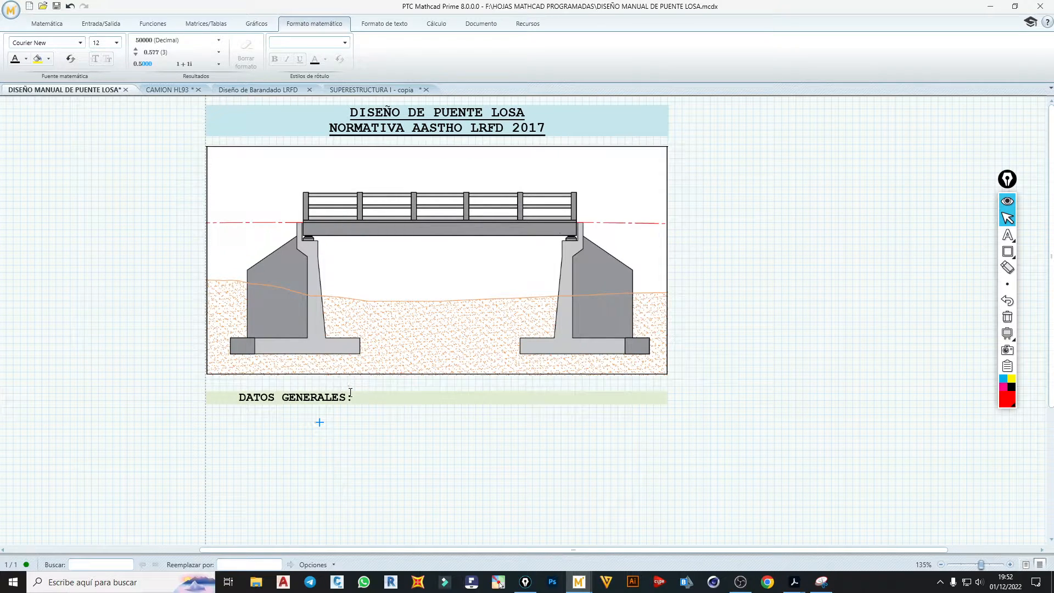
- Copy the general data rows from the SUPERESTRUCTURA I - copia worksheet and paste them below DATOS GENERALES in DISEÑO MANUAL DE PUENTE LOSA
{"action": "scroll", "coordinate": [323, 401], "scroll_direction": "down", "scroll_amount": 2}
{"action": "scroll", "coordinate": [327, 405], "scroll_direction": "down", "scroll_amount": 1}
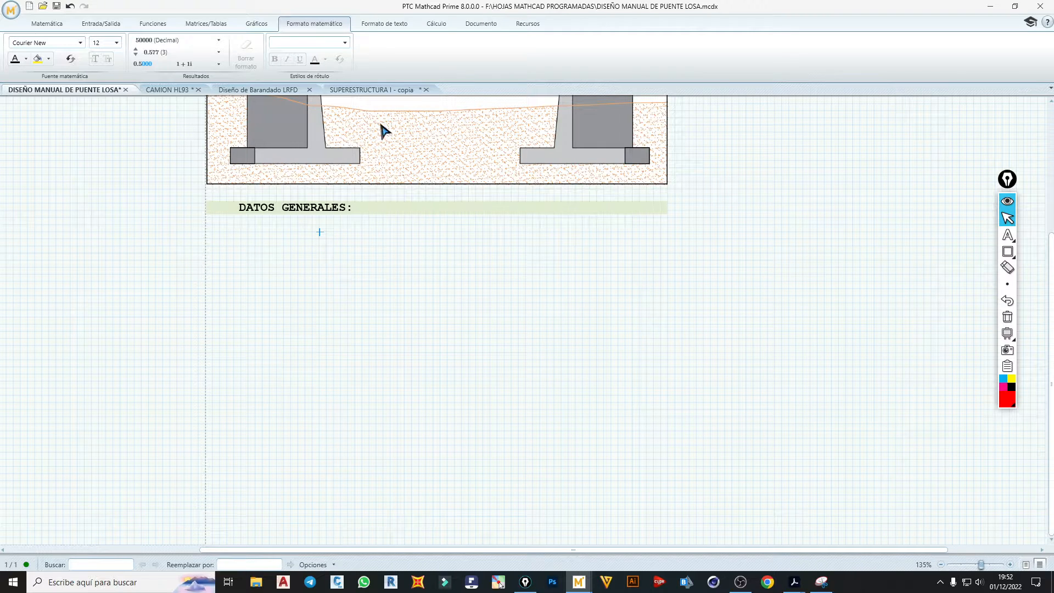
{"action": "left_click", "coordinate": [376, 91]}
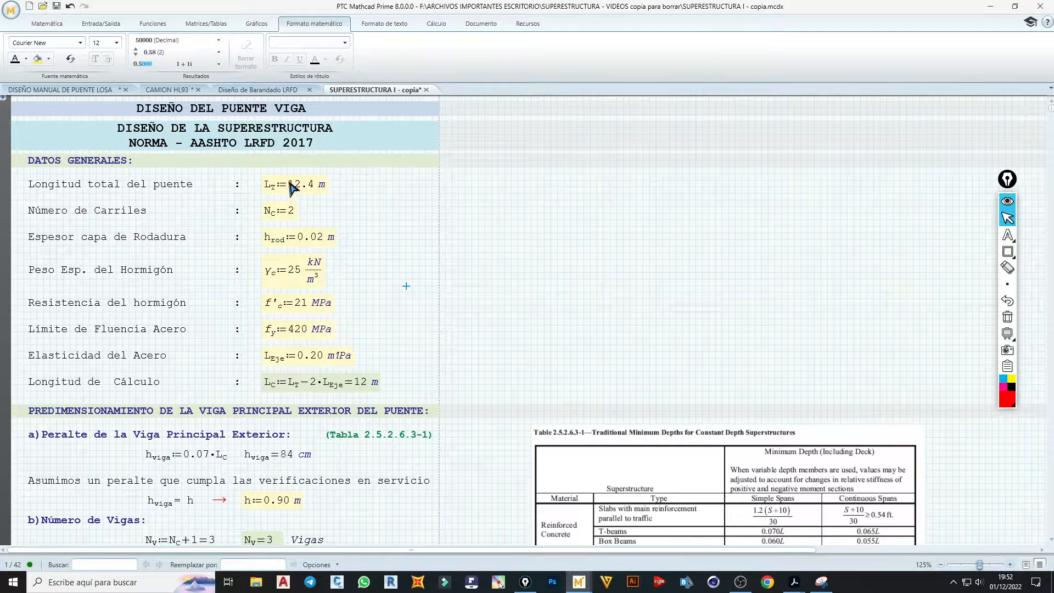
{"action": "left_click_drag", "start_coordinate": [408, 397], "coordinate": [26, 177]}
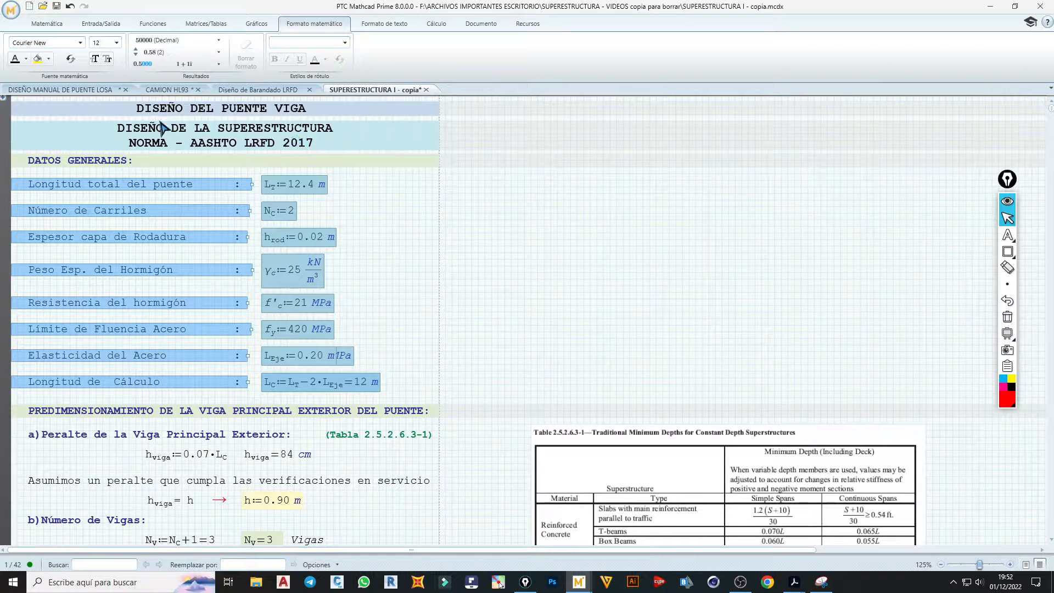
{"action": "left_click", "coordinate": [82, 92]}
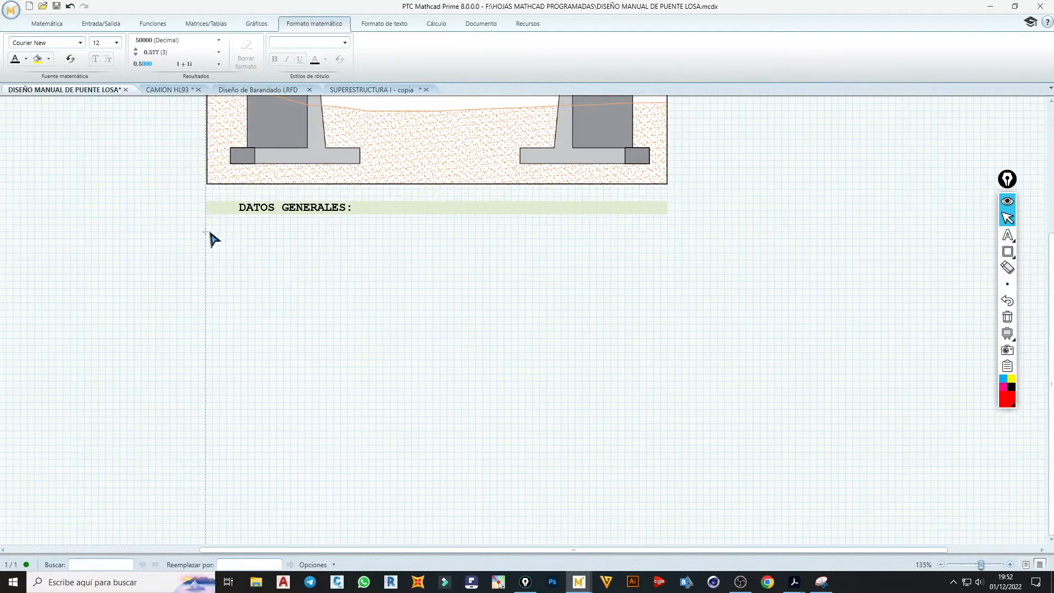
{"action": "key", "text": "ctrl+v"}
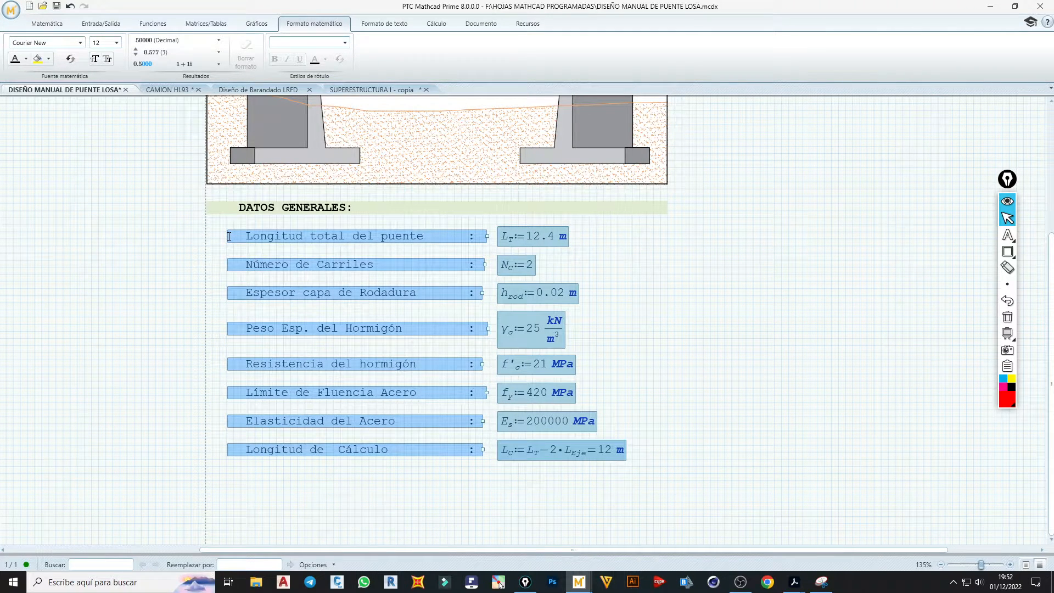
{"action": "left_click", "coordinate": [311, 240]}
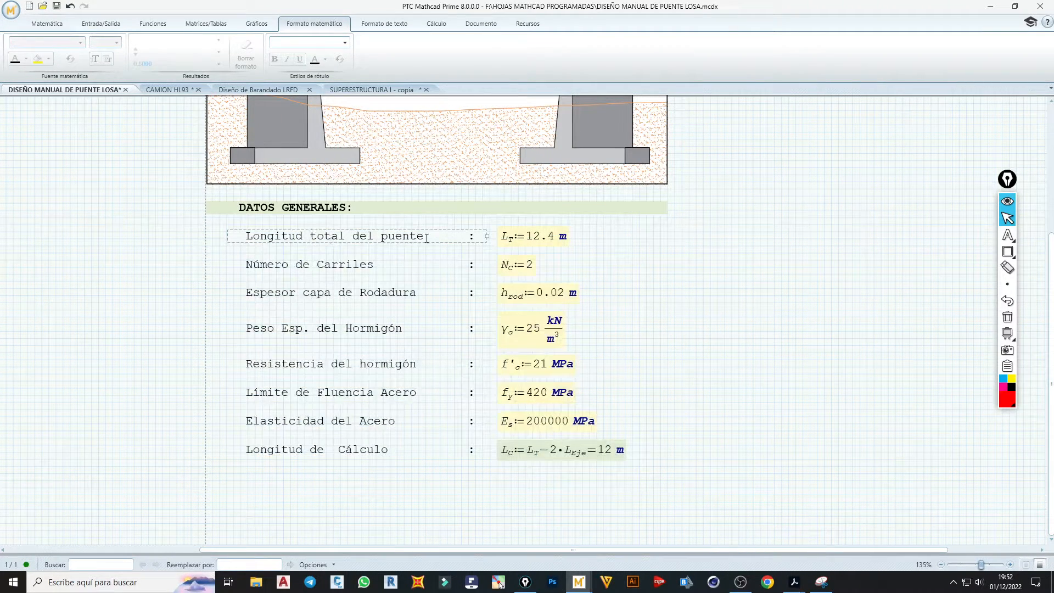
- Set the total bridge length L_T to 9 m
{"action": "left_click", "coordinate": [555, 242]}
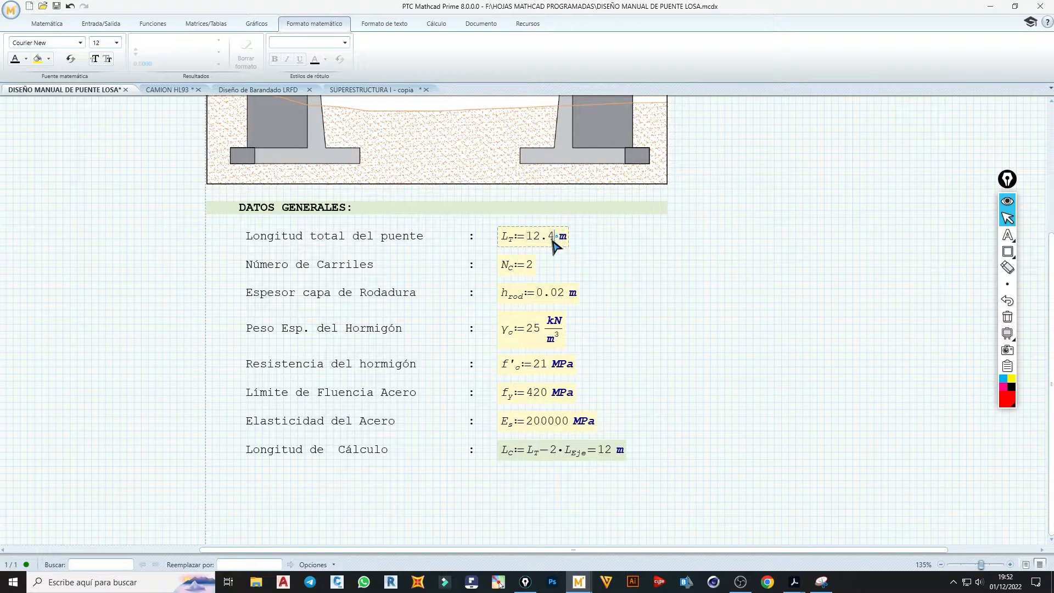
{"action": "key", "text": "BackSpace"}
{"action": "key", "text": "BackSpace"}
{"action": "key", "text": "BackSpace"}
{"action": "key", "text": "BackSpace"}
{"action": "type", "text": "9"}
{"action": "left_click", "coordinate": [541, 265]}
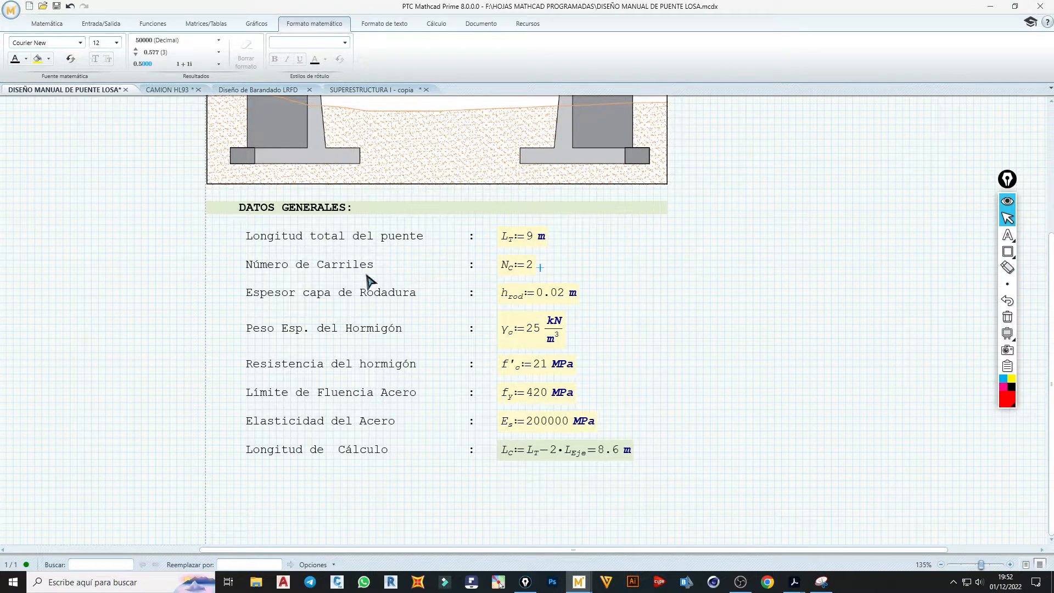
- Change the subscript of the number-of-lanes variable so that it reads N_L
{"action": "left_click", "coordinate": [521, 271]}
{"action": "key", "text": "BackSpace"}
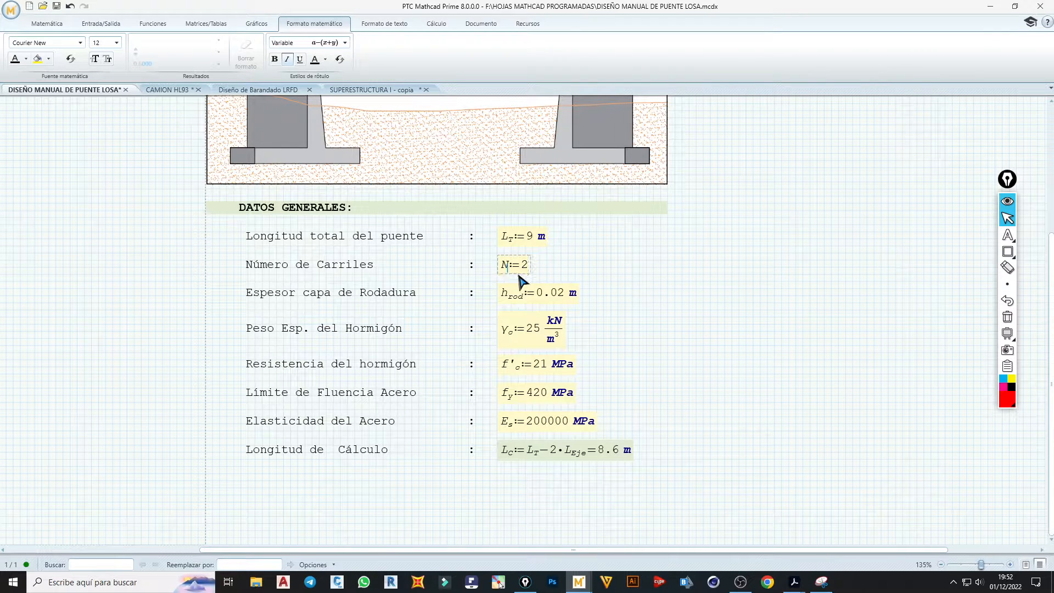
{"action": "type", "text": "1"}
{"action": "key", "text": "BackSpace"}
{"action": "type", "text": "L"}
{"action": "left_click", "coordinate": [534, 269]}
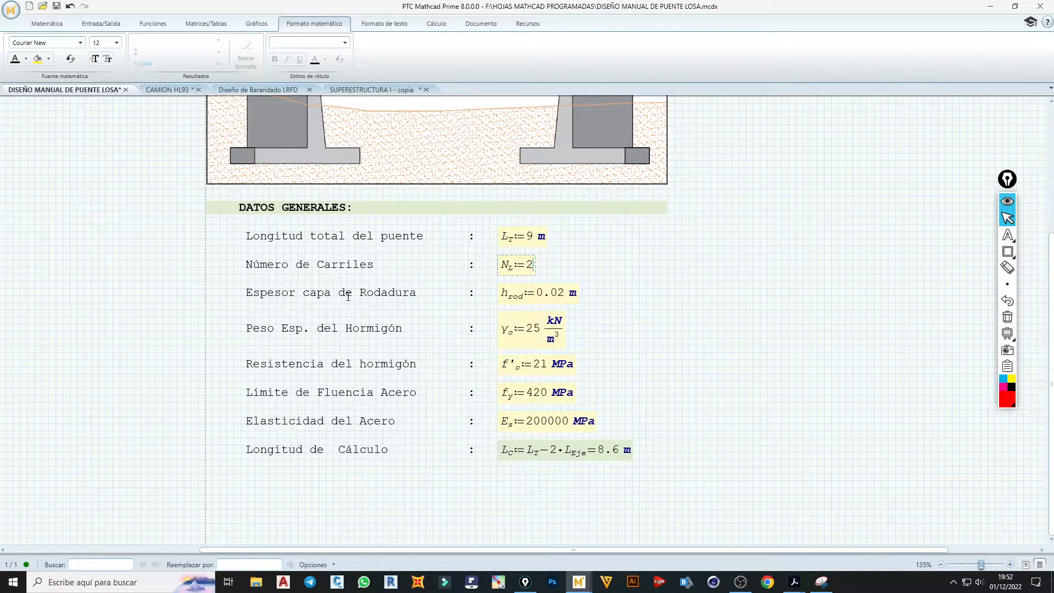
- Set the wearing course thickness h_rod to 0.05 m
{"action": "left_click", "coordinate": [562, 297]}
{"action": "key", "text": "BackSpace"}
{"action": "type", "text": "5"}
{"action": "left_click", "coordinate": [603, 295]}
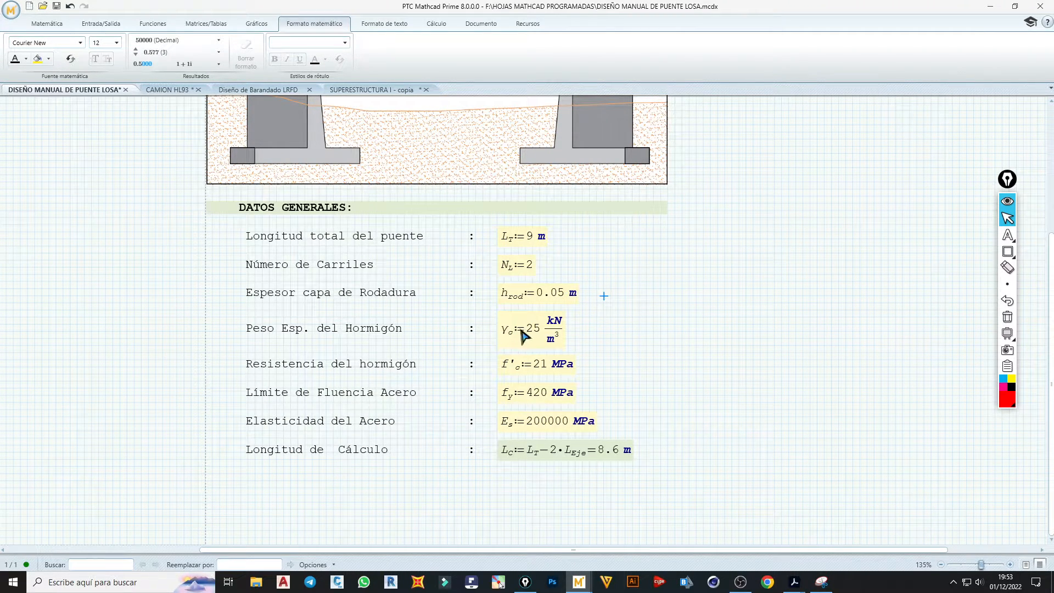
- Redefine the concrete unit weight γ_c as 2400 kg/m^3, replacing both its value and its unit
{"action": "left_click", "coordinate": [542, 333]}
{"action": "key", "text": "BackSpace"}
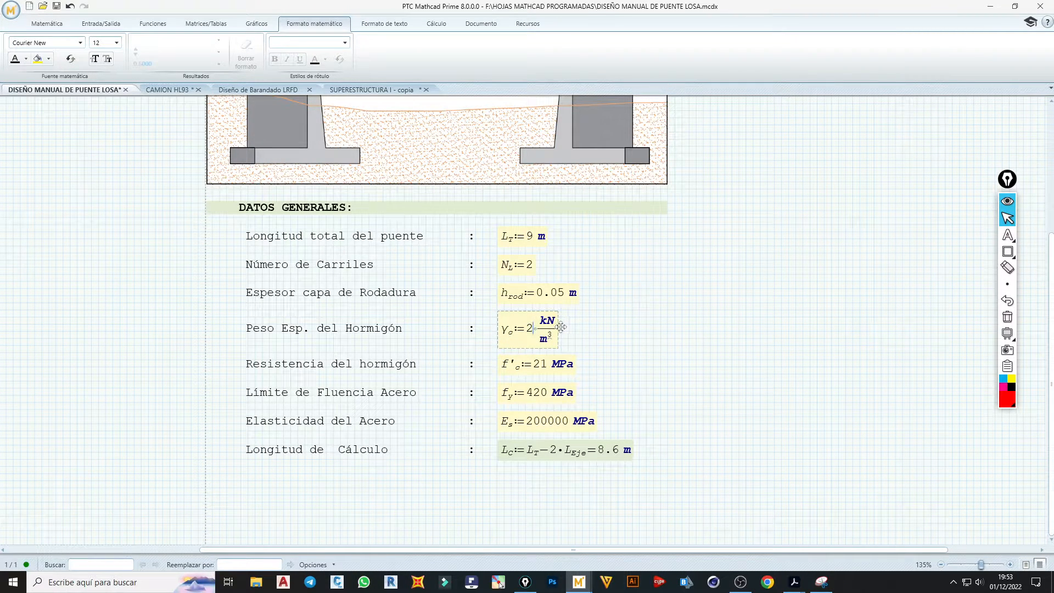
{"action": "key", "text": "Delete"}
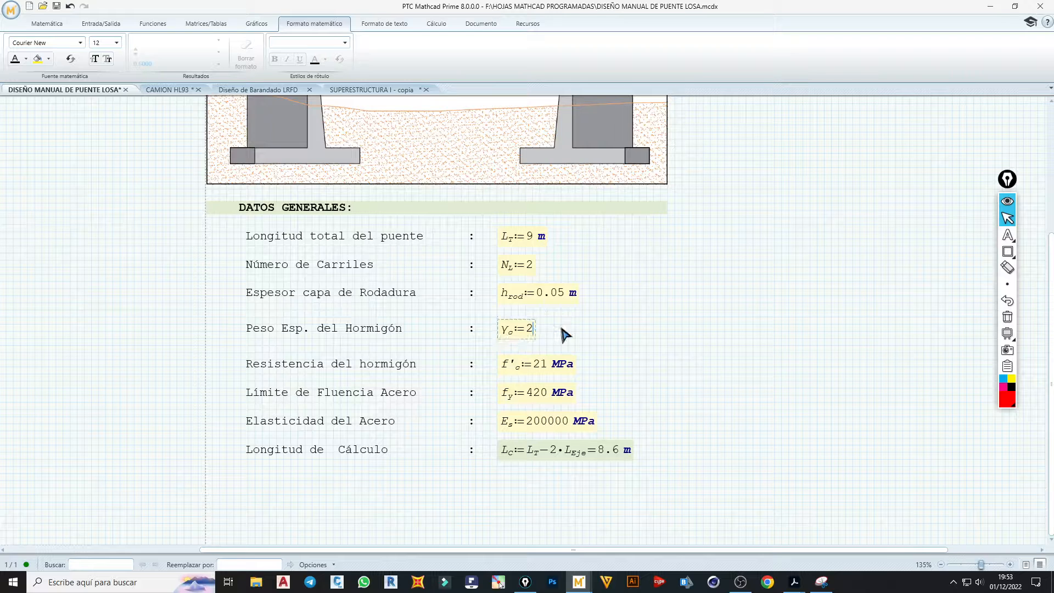
{"action": "type", "text": "400·KG"}
{"action": "key", "text": "BackSpace"}
{"action": "key", "text": "BackSpace"}
{"action": "type", "text": "kg/m^3"}
{"action": "left_click", "coordinate": [597, 332]}
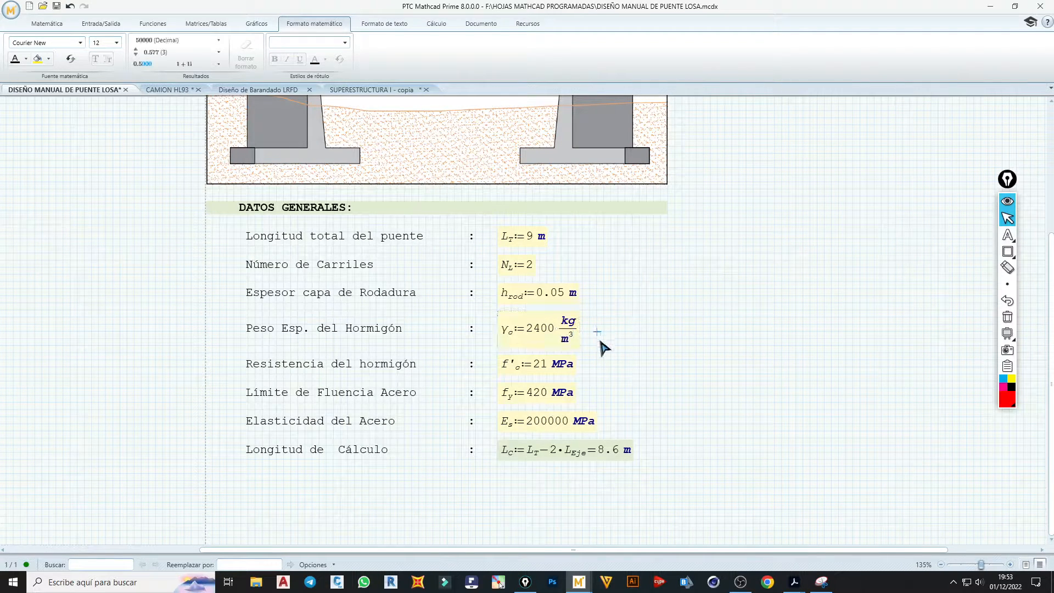
- Insert blank lines above the Peso Esp. del Hormigón row to make room for another data row
{"action": "left_click", "coordinate": [599, 315]}
{"action": "key", "text": "Return"}
{"action": "key", "text": "Return"}
{"action": "key", "text": "Return"}
{"action": "key", "text": "Return"}
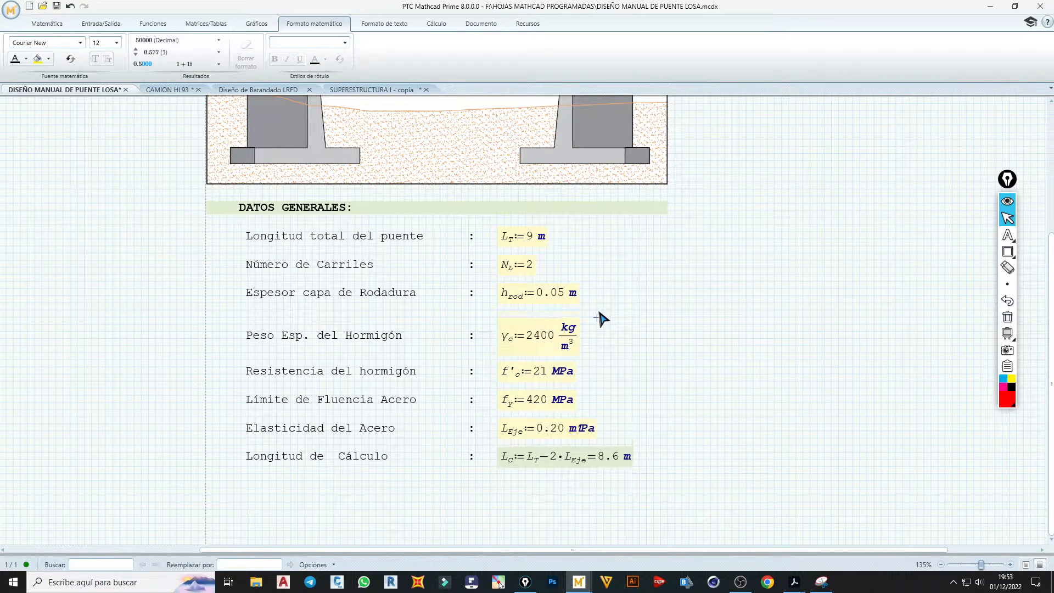
{"action": "key", "text": "Return"}
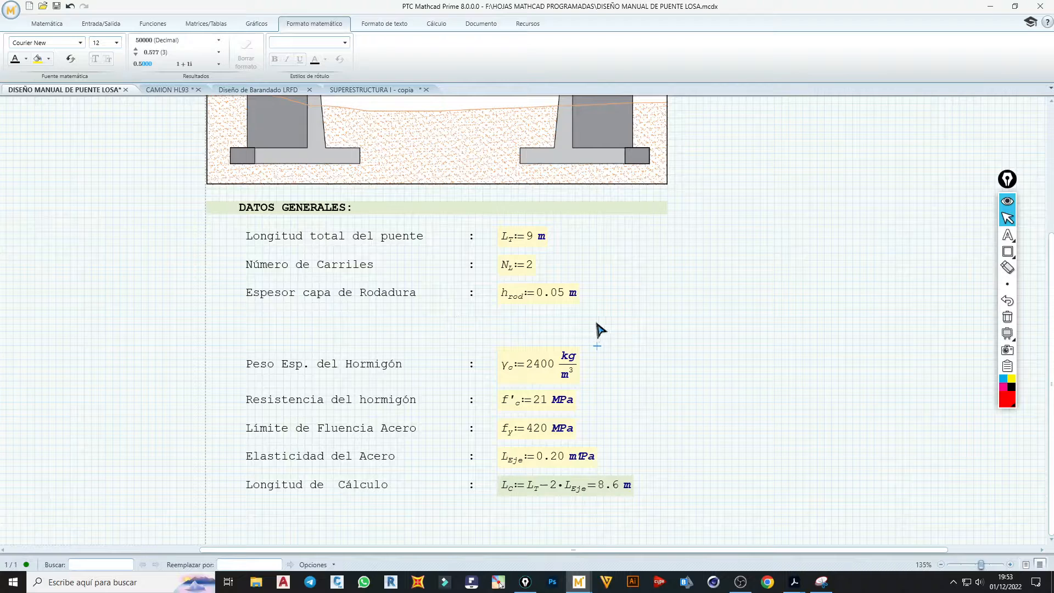
- Duplicate the Espesor capa de Rodadura label into the blank row and reword it as "Peso Esp. capa de Rodadura", keeping its colon aligned
{"action": "left_click", "coordinate": [426, 307]}
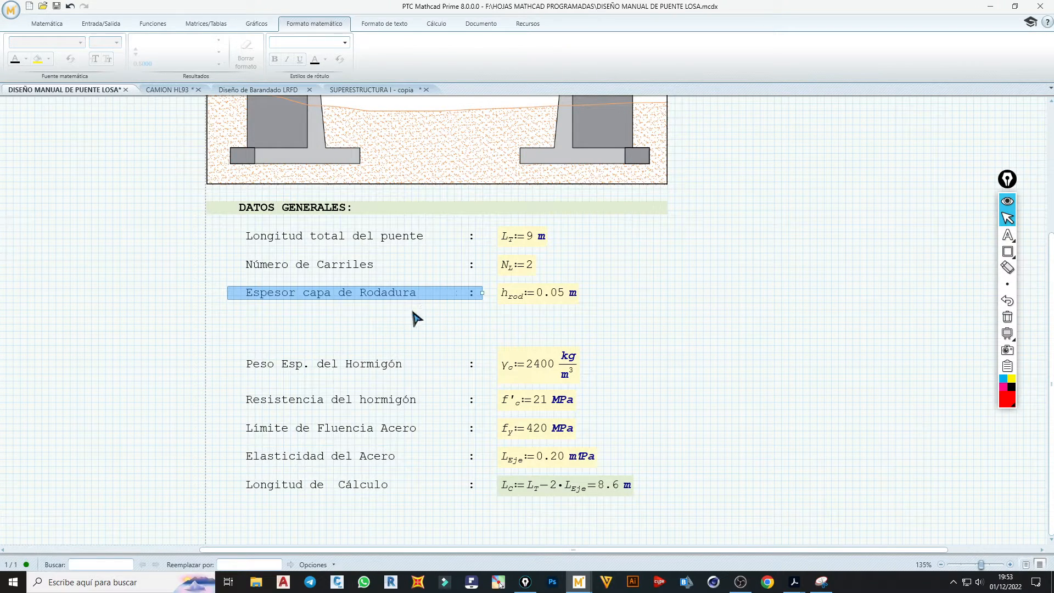
{"action": "left_click", "coordinate": [228, 325]}
{"action": "type", "text": "Espesor capa de Rodadura :"}
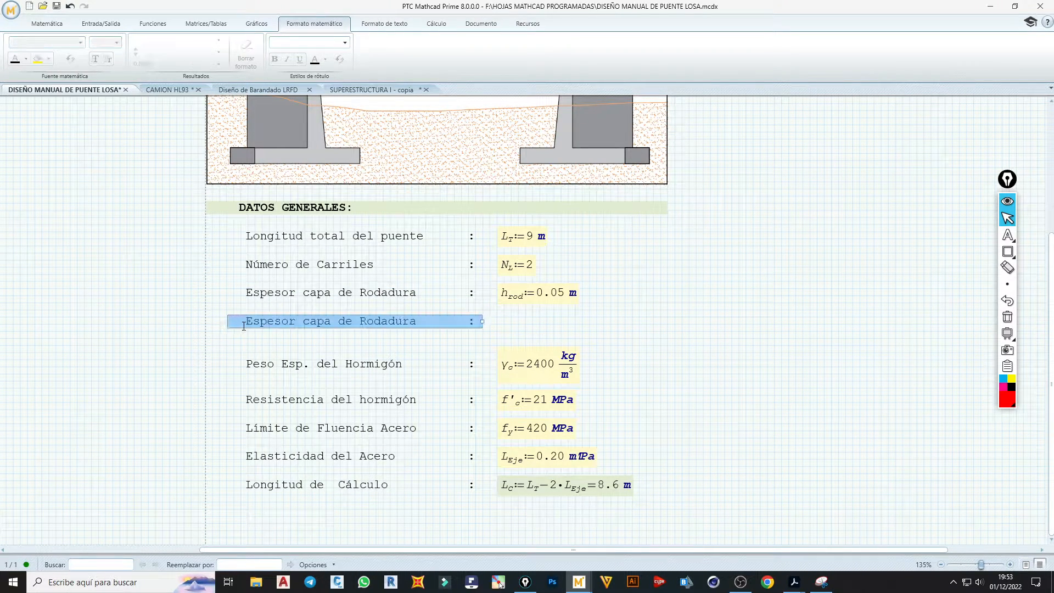
{"action": "left_click", "coordinate": [269, 326]}
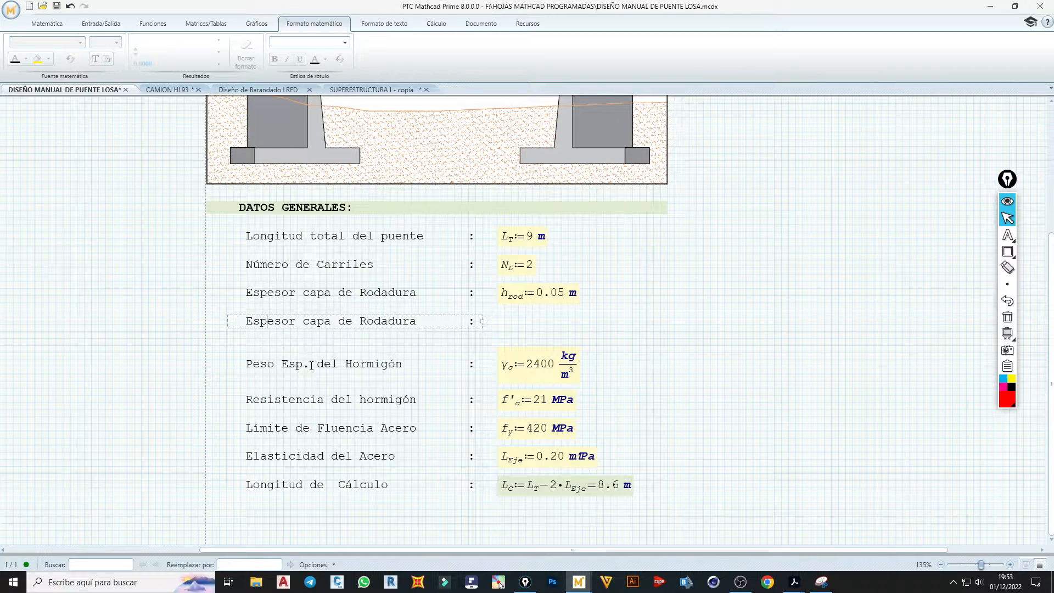
{"action": "left_click_drag", "start_coordinate": [311, 365], "coordinate": [265, 362]}
{"action": "key", "text": "ctrl+c"}
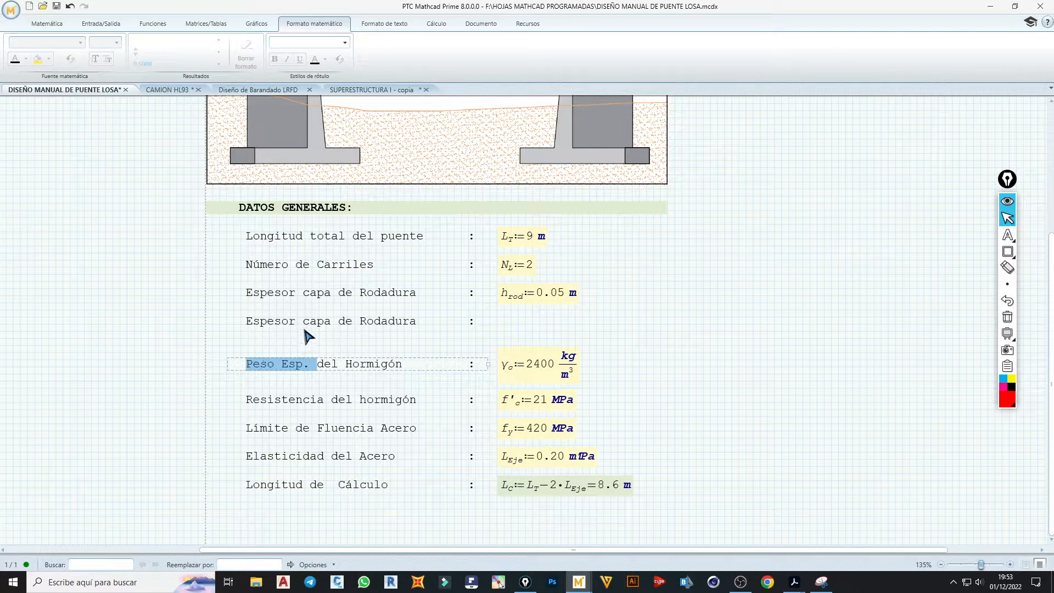
{"action": "left_click_drag", "start_coordinate": [295, 322], "coordinate": [245, 322]}
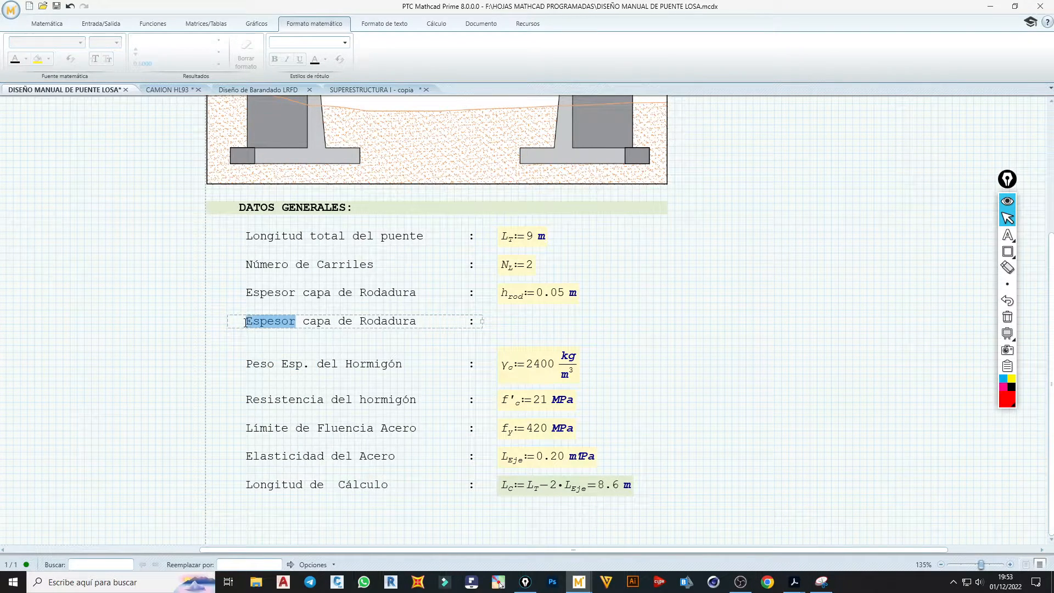
{"action": "key", "text": "ctrl+v"}
{"action": "key", "text": "BackSpace"}
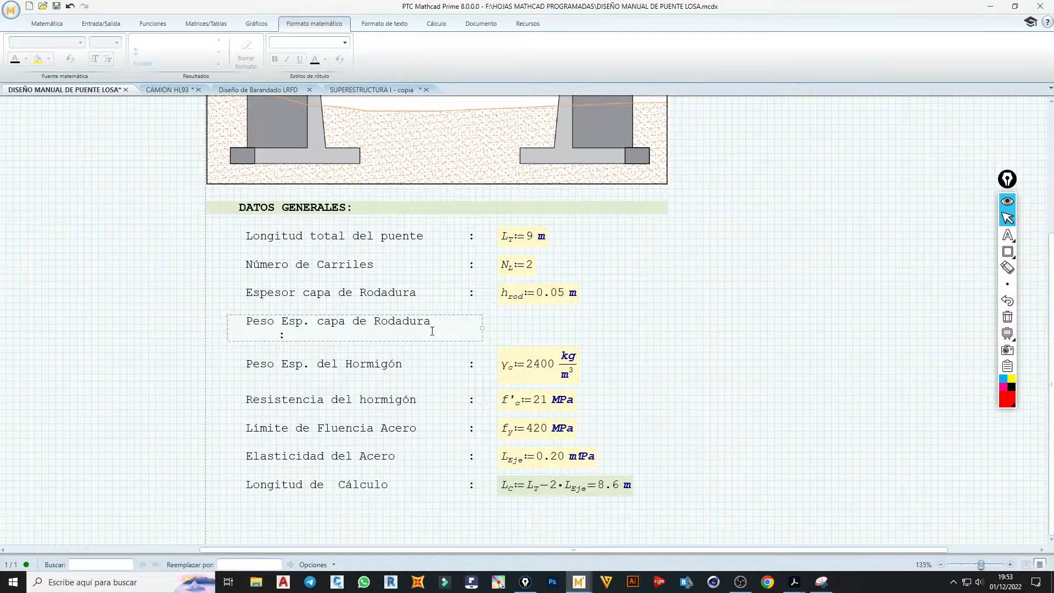
{"action": "key", "text": "Delete"}
{"action": "key", "text": "Delete"}
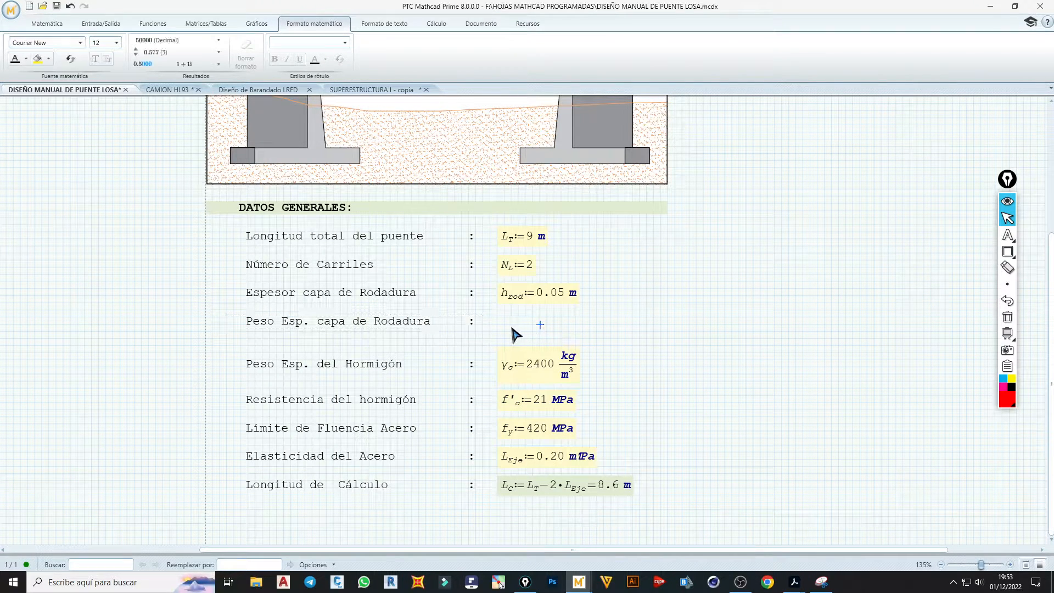
- Add space above the Peso Esp. capa de Rodadura row and copy the γ_c definition beside its label
{"action": "left_click", "coordinate": [469, 317]}
{"action": "key", "text": "Return"}
{"action": "left_click", "coordinate": [544, 363]}
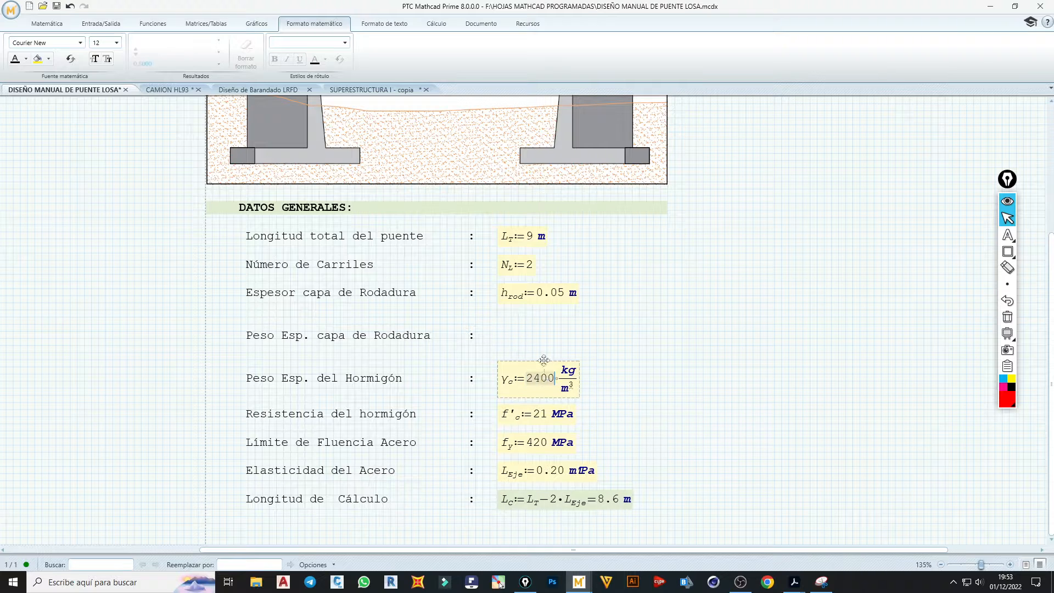
{"action": "left_click", "coordinate": [544, 360]}
{"action": "left_click", "coordinate": [492, 332]}
{"action": "key", "text": "ctrl+v"}
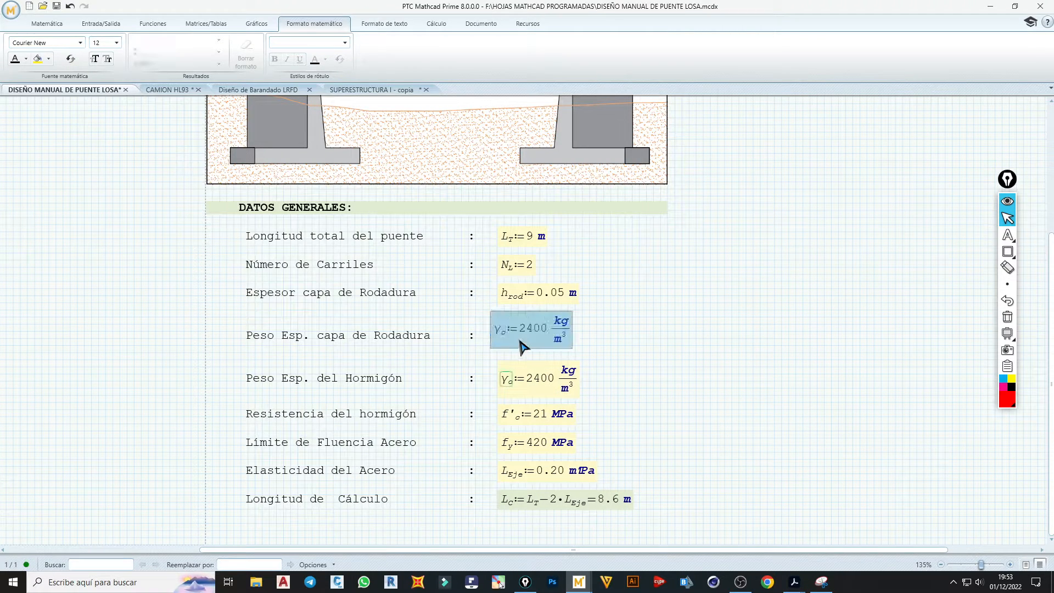
{"action": "left_click", "coordinate": [521, 345]}
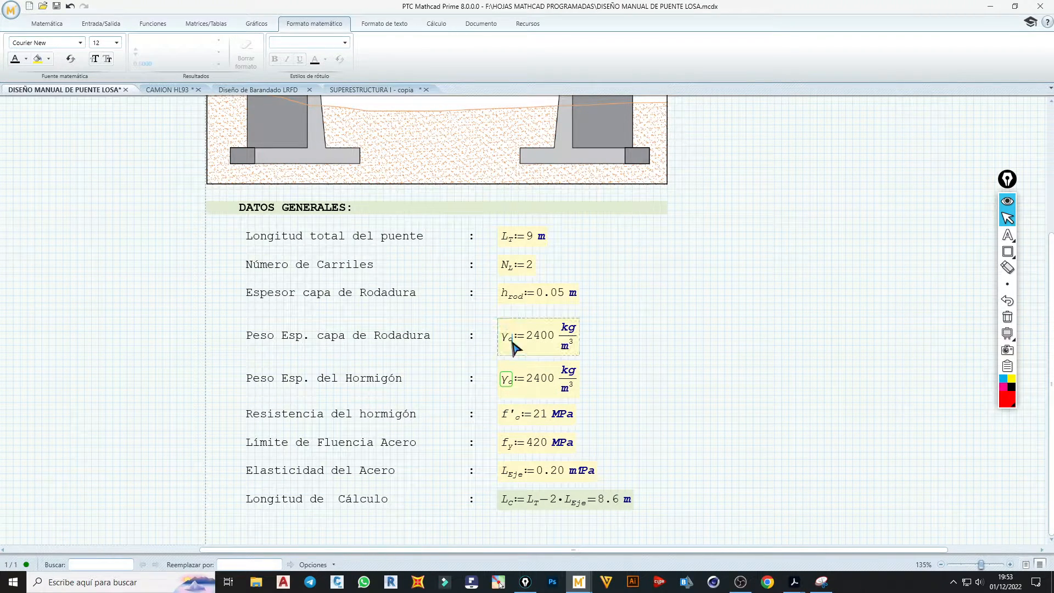
- Rename the copied unit weight variable to γ_rod and set its value to 2250 kg/m^3
{"action": "key", "text": "BackSpace"}
{"action": "type", "text": "rod"}
{"action": "left_click", "coordinate": [550, 336]}
{"action": "key", "text": "BackSpace"}
{"action": "type", "text": "25"}
{"action": "key", "text": "Delete"}
{"action": "left_click", "coordinate": [602, 328]}
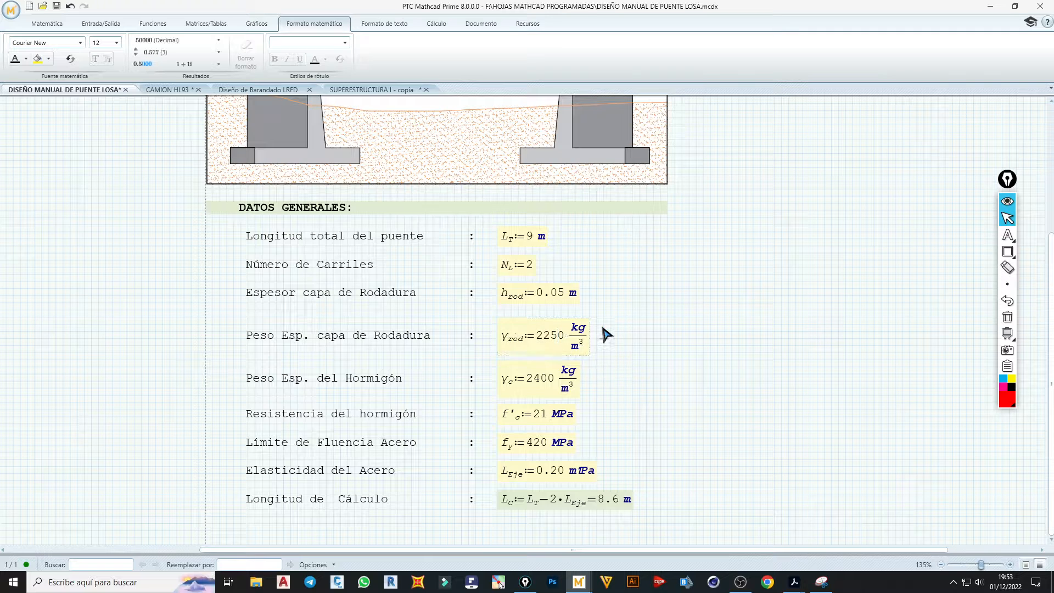
- Remove the extra blank line above the Peso Esp. capa de Rodadura row
{"action": "left_click", "coordinate": [602, 316]}
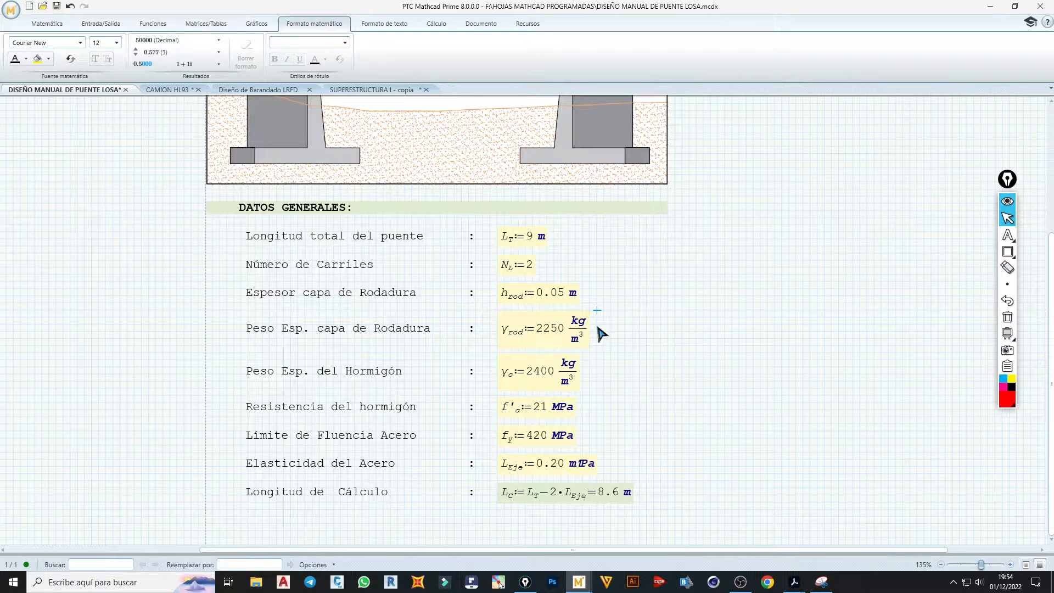
{"action": "left_click", "coordinate": [505, 332]}
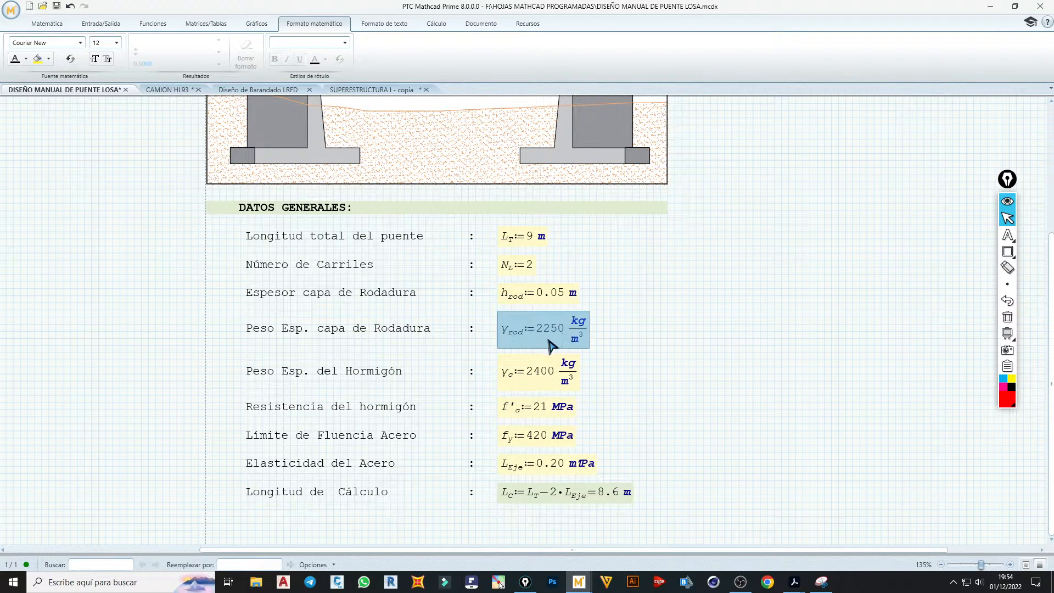
{"action": "left_click", "coordinate": [605, 349]}
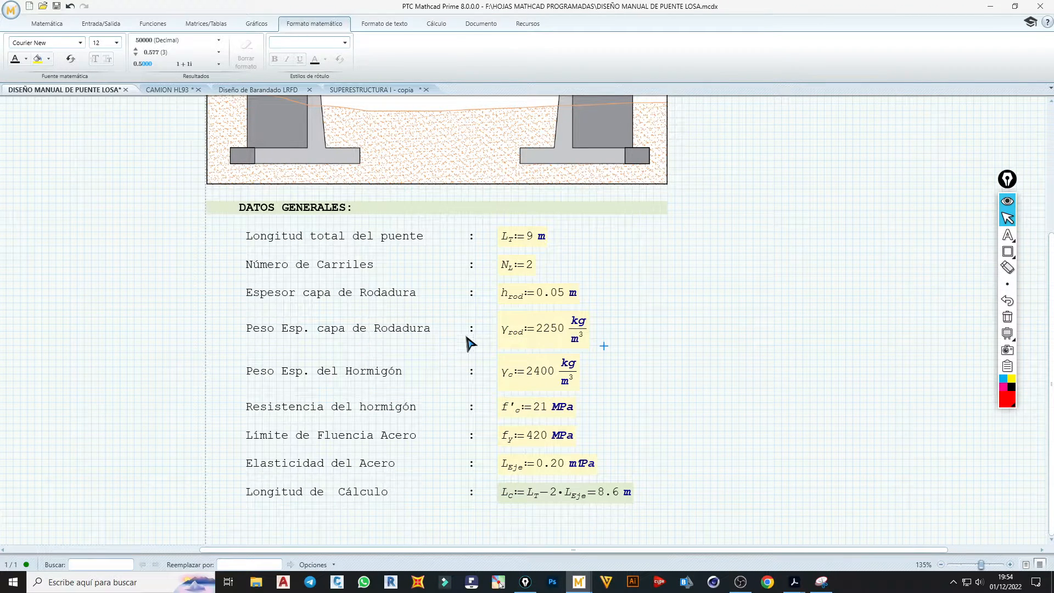
- Redefine the concrete strength f'c as 210 kg/cm^2, replacing the MPa unit
{"action": "left_click", "coordinate": [592, 377]}
{"action": "left_click", "coordinate": [572, 410]}
{"action": "key", "text": "BackSpace"}
{"action": "key", "text": "BackSpace"}
{"action": "key", "text": "BackSpace"}
{"action": "key", "text": "BackSpace"}
{"action": "type", "text": "0"}
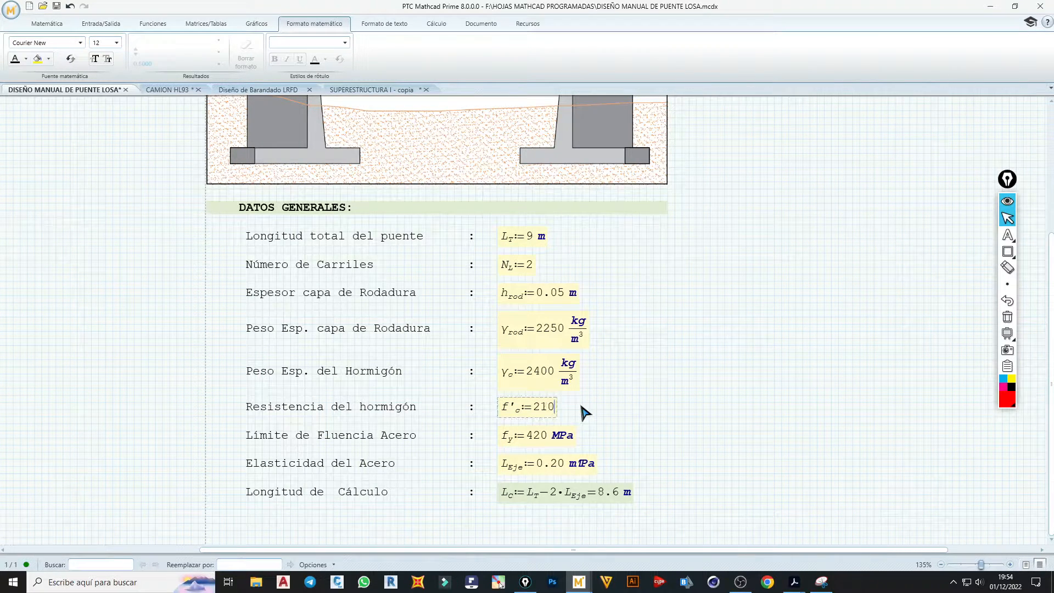
{"action": "type", "text": "*kg/"}
{"action": "type", "text": "cm^2"}
{"action": "left_click", "coordinate": [655, 412]}
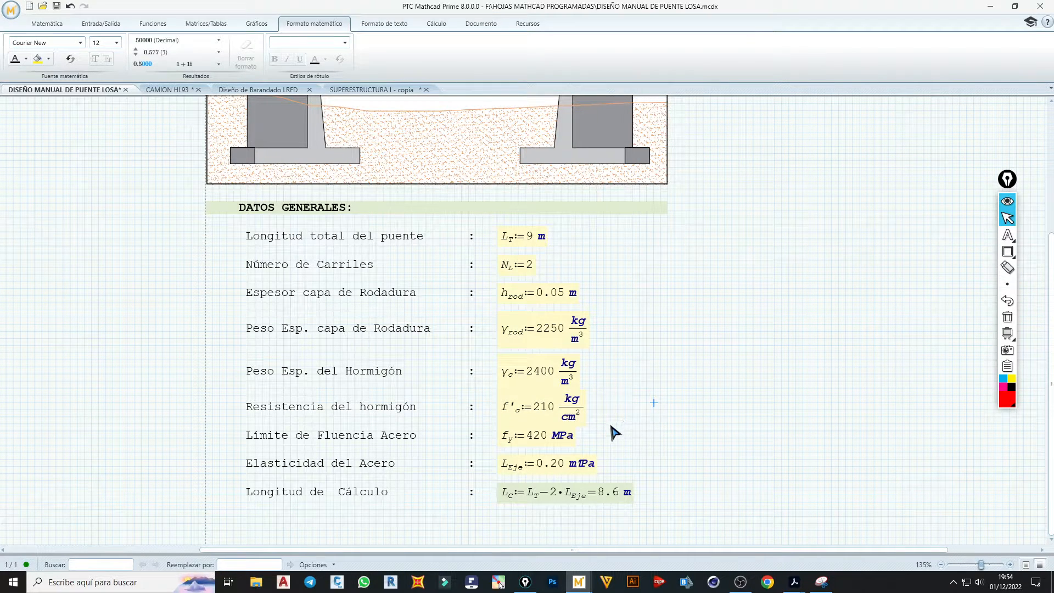
- Adjust the spacing around the concrete strength row and redefine the steel yield limit f_y as 4200 kg/cm^2
{"action": "left_click", "coordinate": [590, 395]}
{"action": "left_click", "coordinate": [572, 451]}
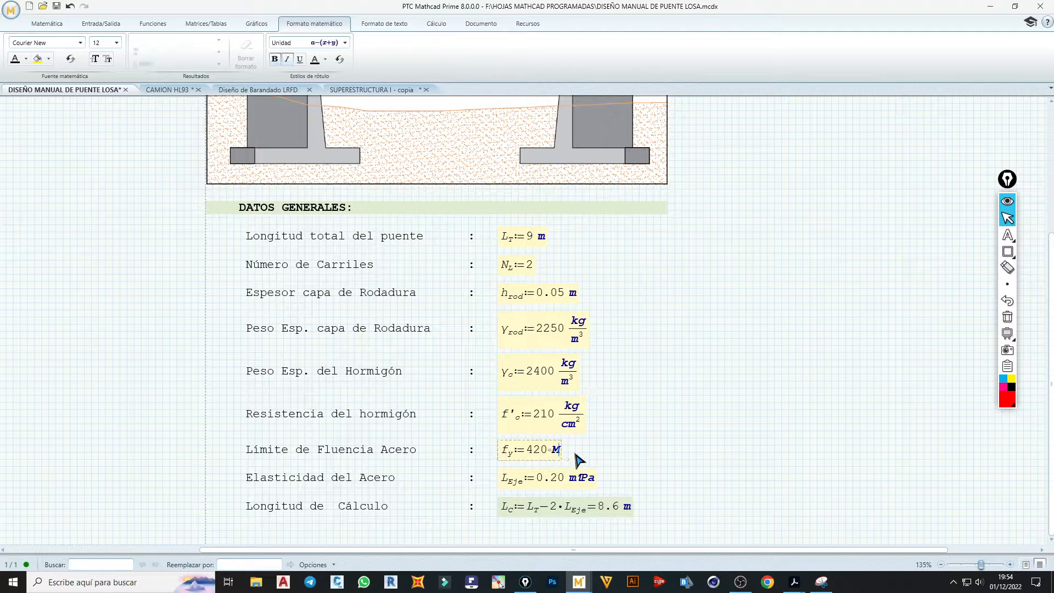
{"action": "key", "text": "BackSpace"}
{"action": "key", "text": "BackSpace"}
{"action": "key", "text": "BackSpace"}
{"action": "key", "text": "BackSpace"}
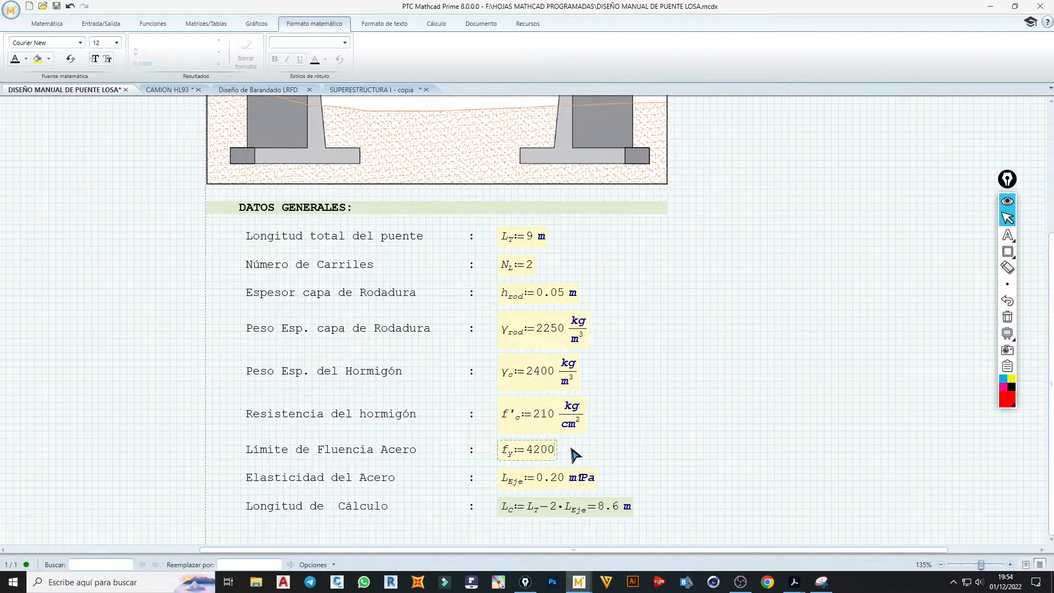
{"action": "type", "text": "*kg"}
{"action": "type", "text": "/c"}
{"action": "type", "text": "m^2"}
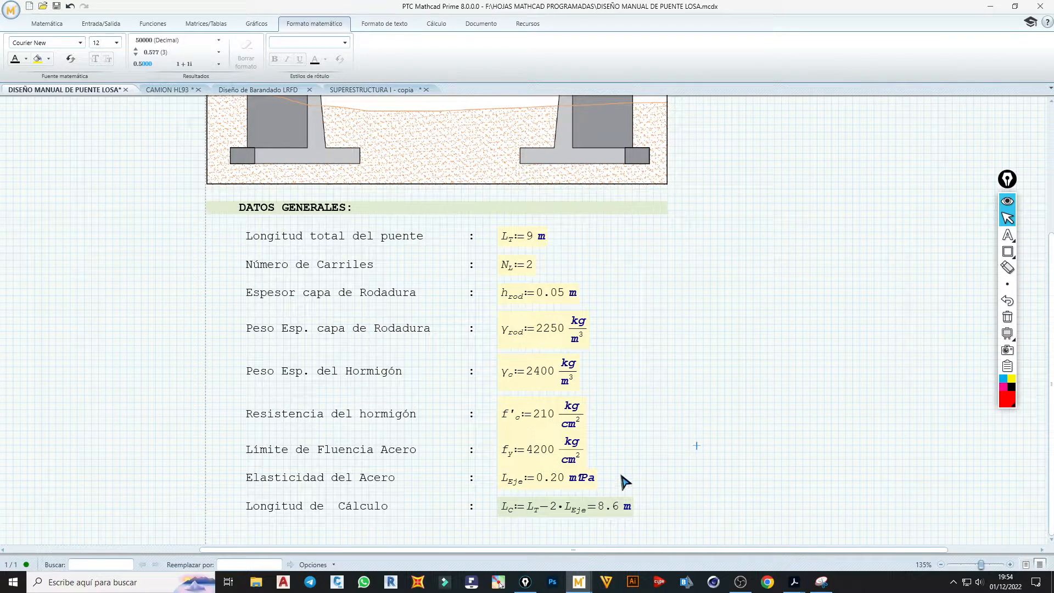
- Even out the row spacing by adding blank lines above the Elasticidad del Acero and Límite de Fluencia Acero rows
{"action": "left_click", "coordinate": [622, 475]}
{"action": "left_click", "coordinate": [522, 493]}
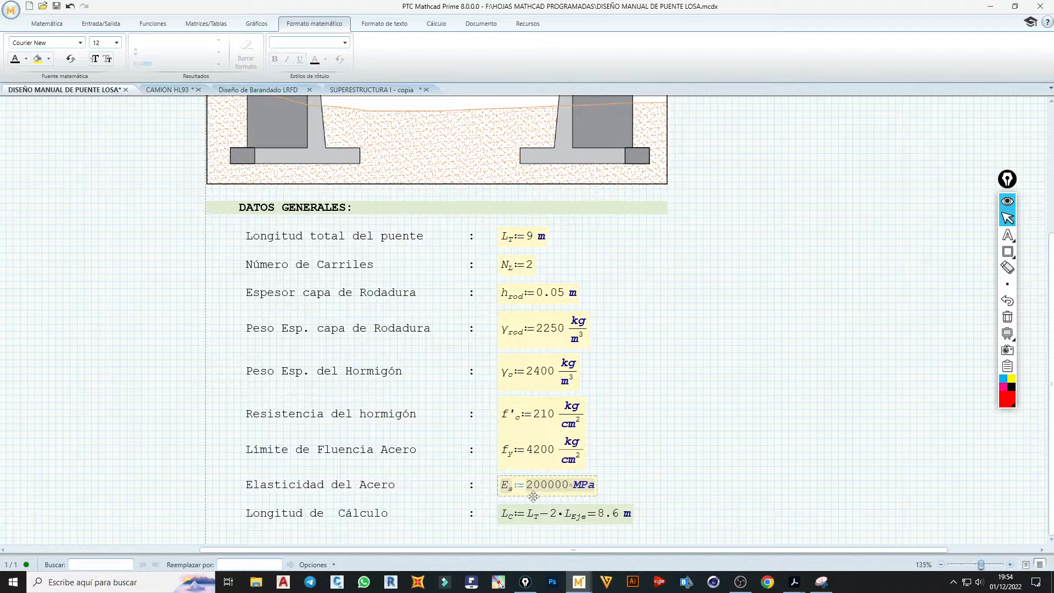
{"action": "left_click", "coordinate": [533, 497]}
{"action": "left_click", "coordinate": [611, 482]}
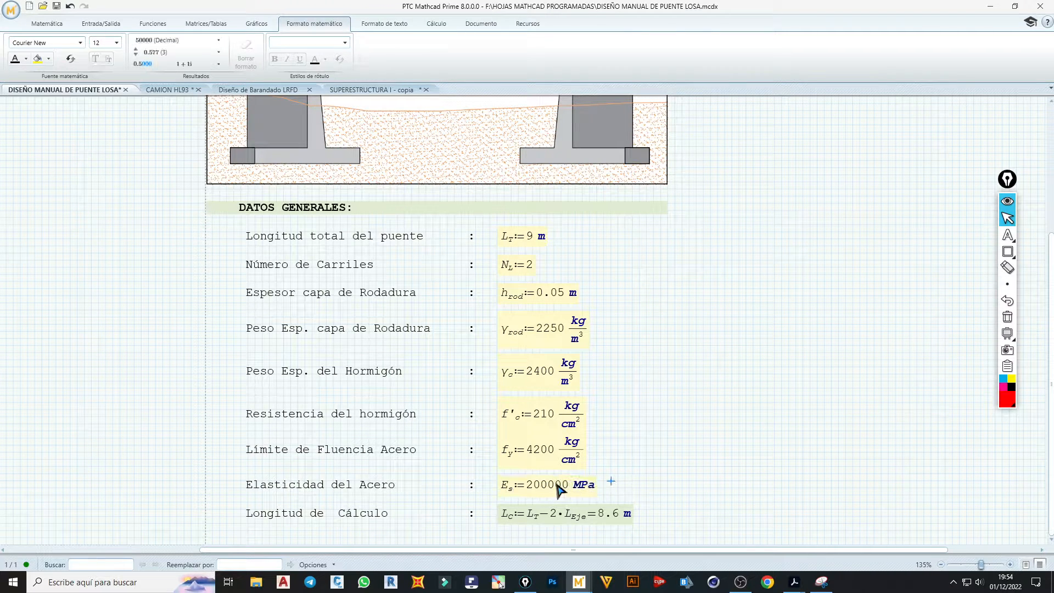
{"action": "left_click", "coordinate": [616, 473]}
{"action": "left_click", "coordinate": [590, 438]}
{"action": "key", "text": "Return"}
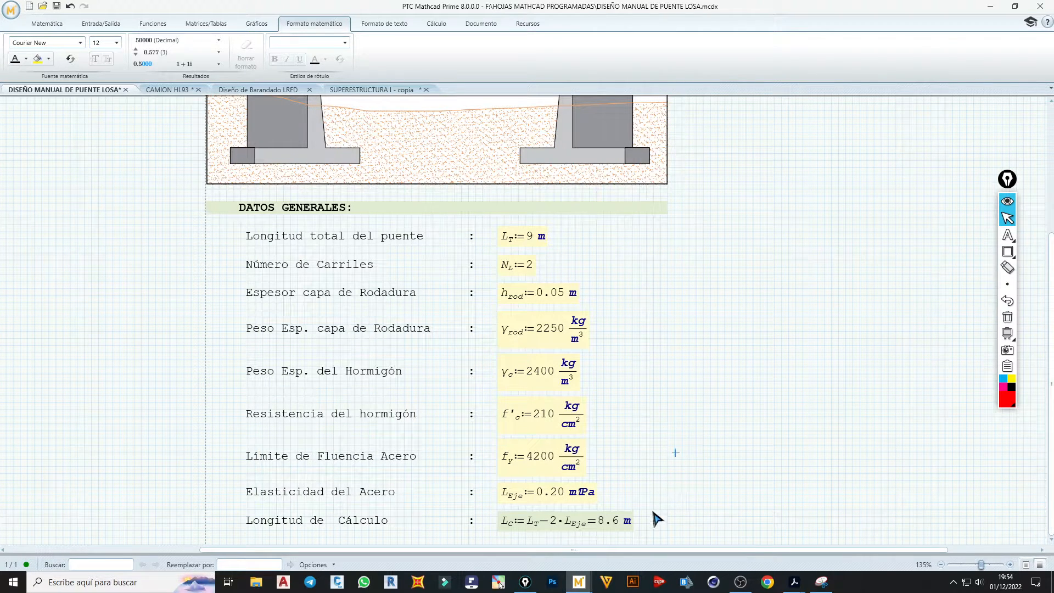
- Extend the blank space below the last data row and relabel Longitud de Cálculo as "Ancho de Calzada"
{"action": "left_click", "coordinate": [661, 524]}
{"action": "key", "text": "Return"}
{"action": "key", "text": "Return"}
{"action": "key", "text": "Return"}
{"action": "key", "text": "Return"}
{"action": "key", "text": "Return"}
{"action": "key", "text": "Return"}
{"action": "key", "text": "Return"}
{"action": "key", "text": "Return"}
{"action": "key", "text": "Return"}
{"action": "key", "text": "Return"}
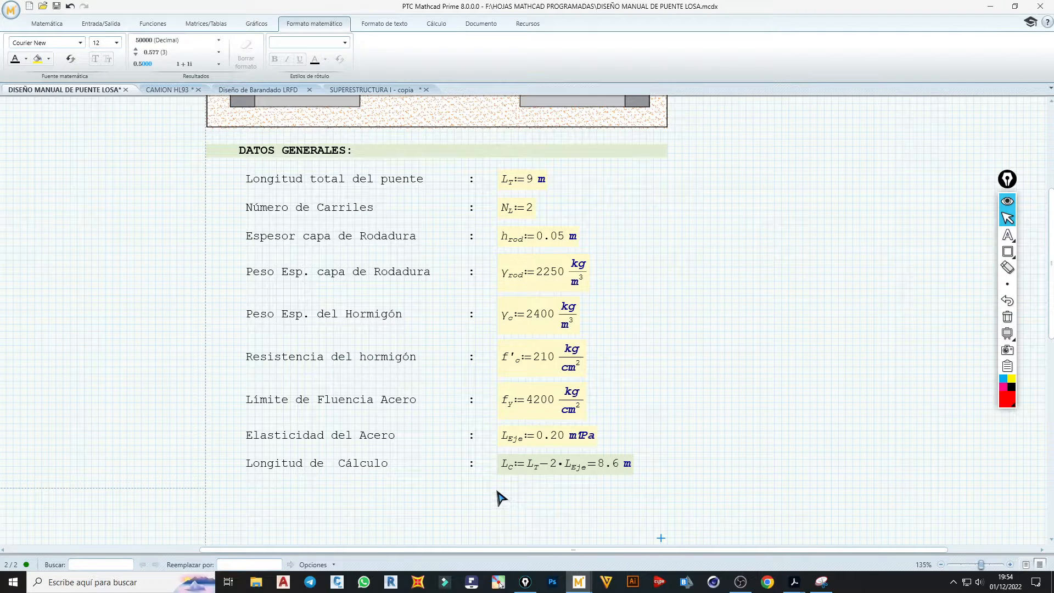
{"action": "left_click_drag", "start_coordinate": [387, 465], "coordinate": [268, 466]}
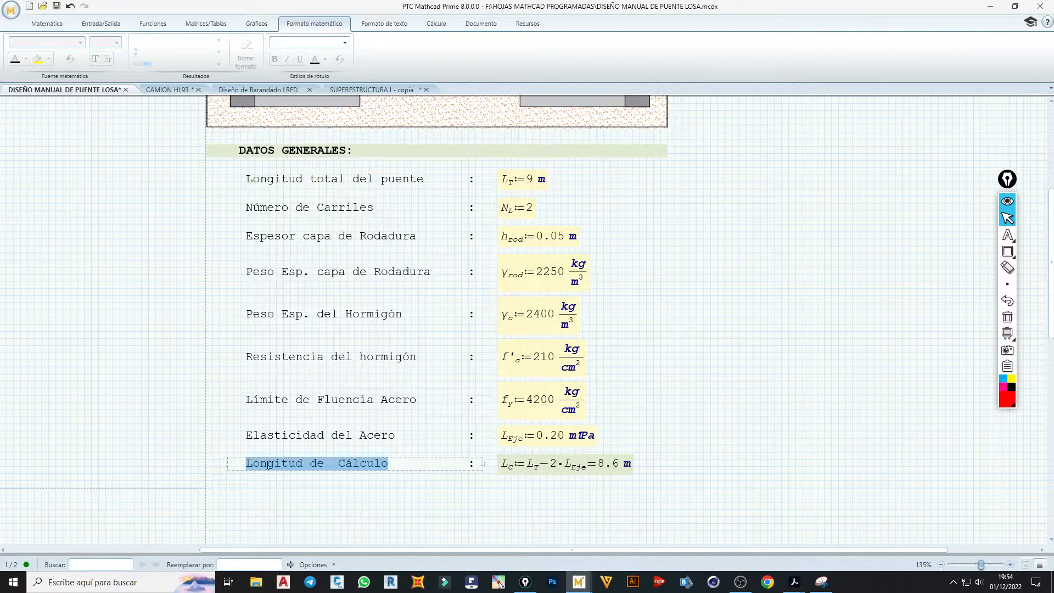
{"action": "type", "text": "a"}
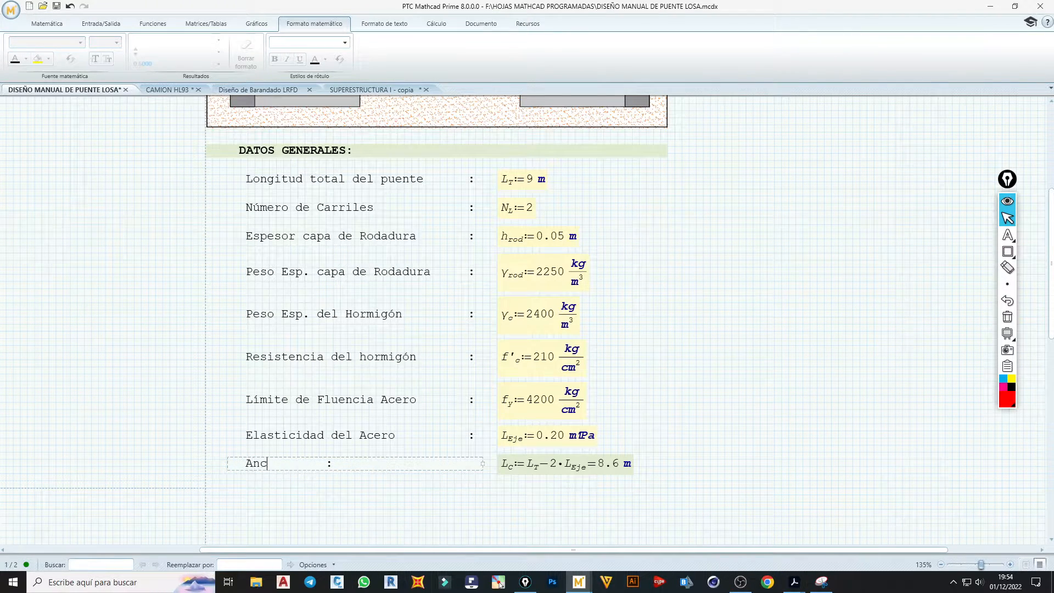
{"action": "type", "text": "ncho de Calzada"}
{"action": "left_click", "coordinate": [518, 495]}
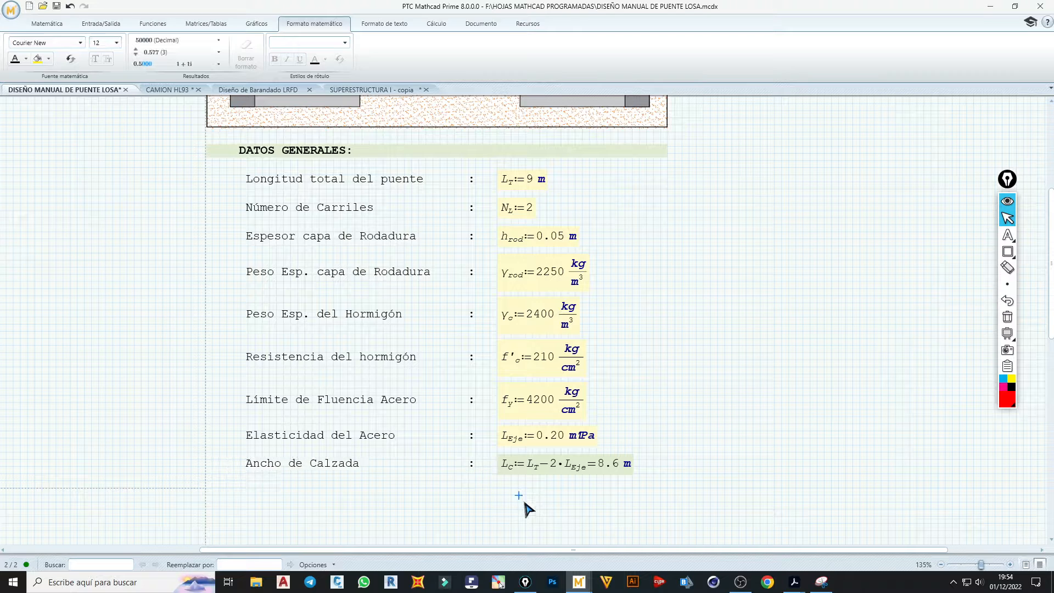
- Rename the variable in the Ancho de Calzada row from L_C to A_calz, with calz as subscript
{"action": "left_click", "coordinate": [510, 471]}
{"action": "key", "text": "BackSpace"}
{"action": "key", "text": "BackSpace"}
{"action": "type", "text": "A"}
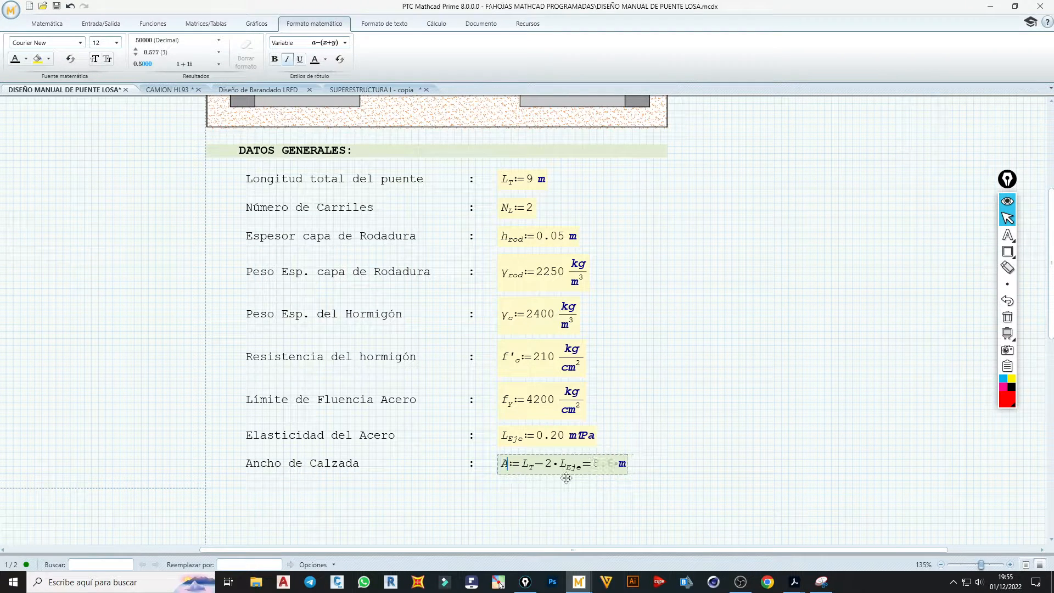
{"action": "type", "text": ".ca"}
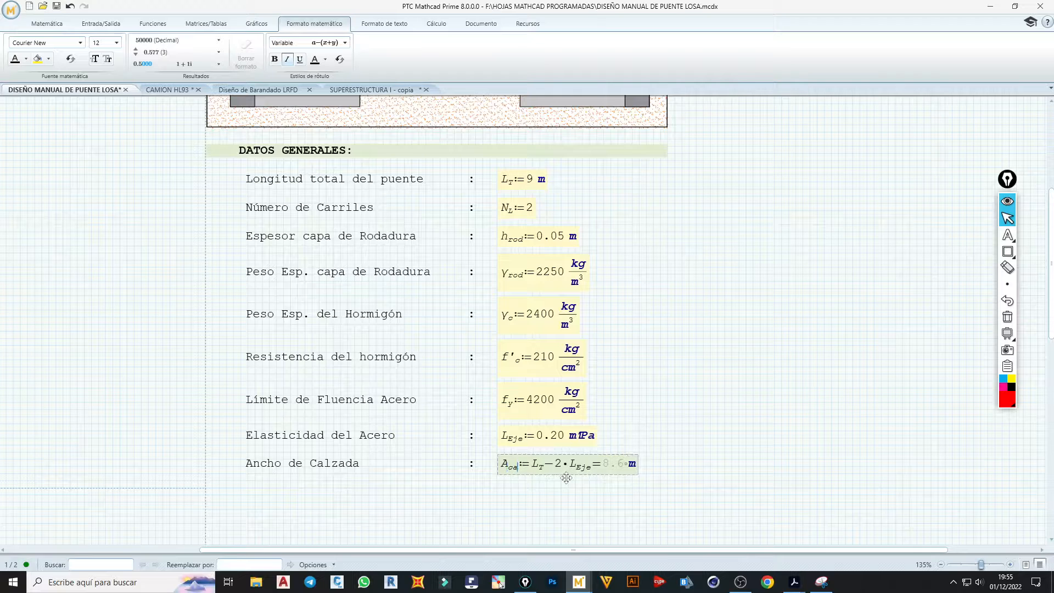
{"action": "type", "text": "l"}
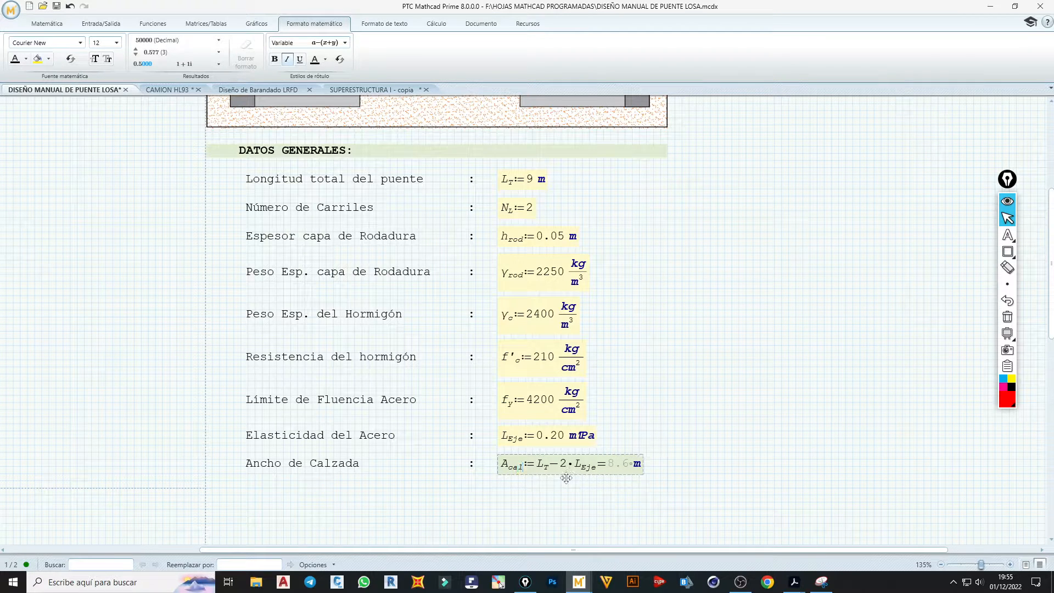
{"action": "type", "text": "z"}
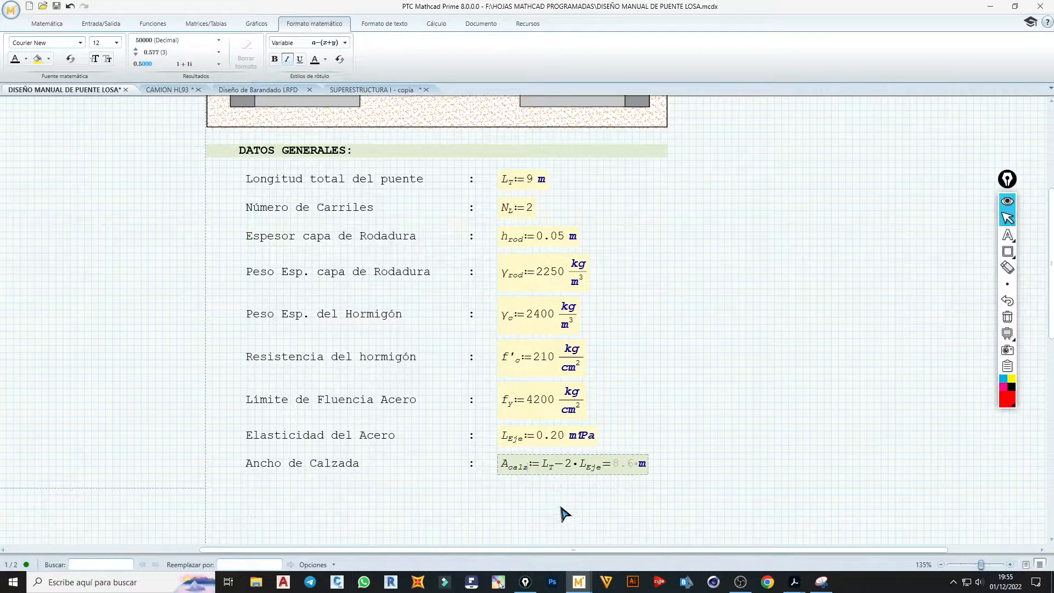
{"action": "left_click", "coordinate": [555, 496]}
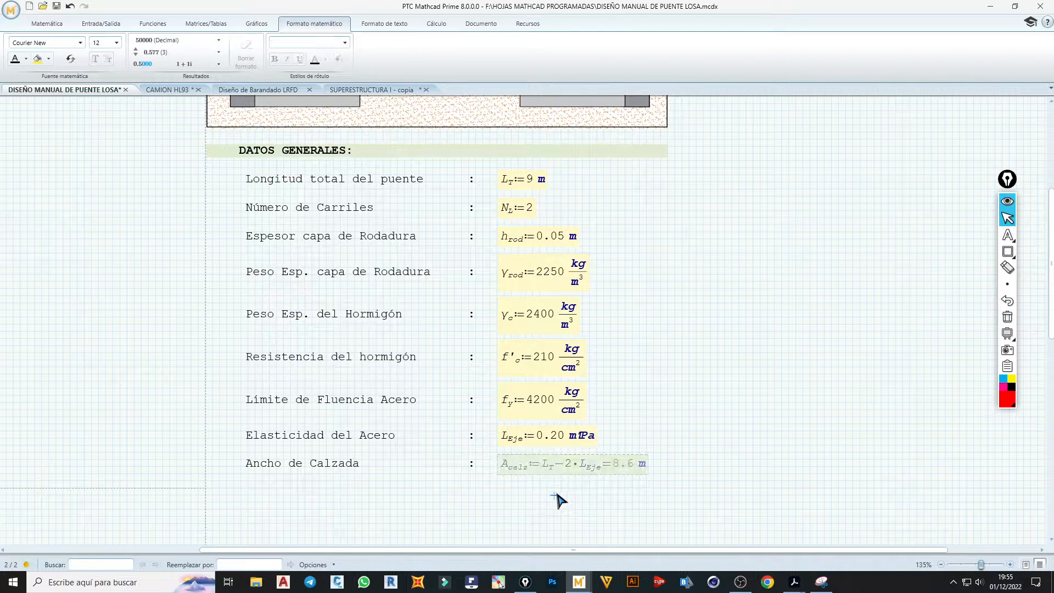
- Replace the expression of A_calz with N_L multiplied by 3.60 m
{"action": "left_click", "coordinate": [554, 470]}
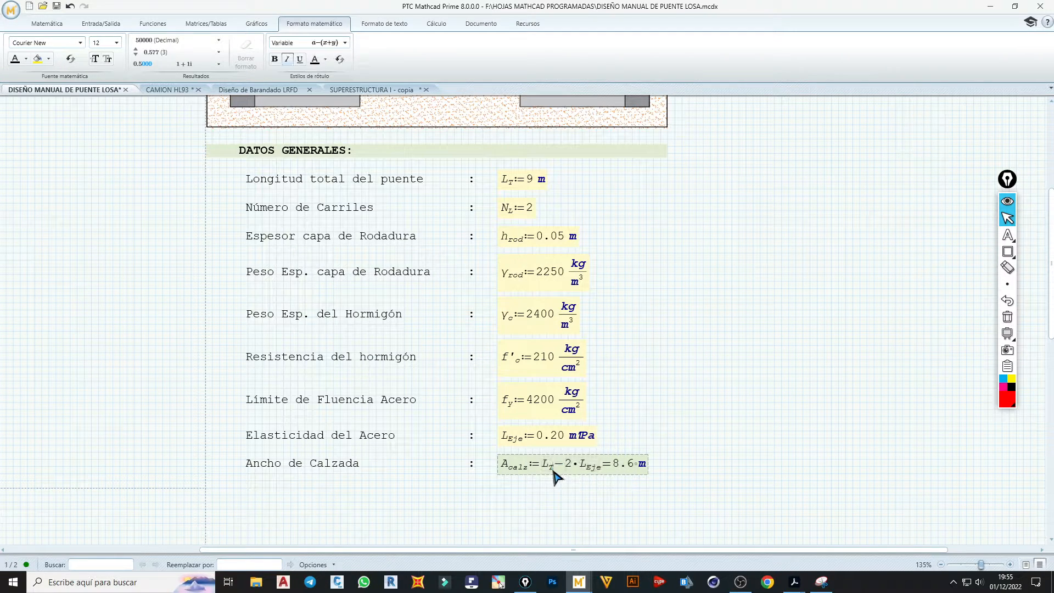
{"action": "left_click_drag", "start_coordinate": [549, 475], "coordinate": [590, 478]}
{"action": "key", "text": "Delete"}
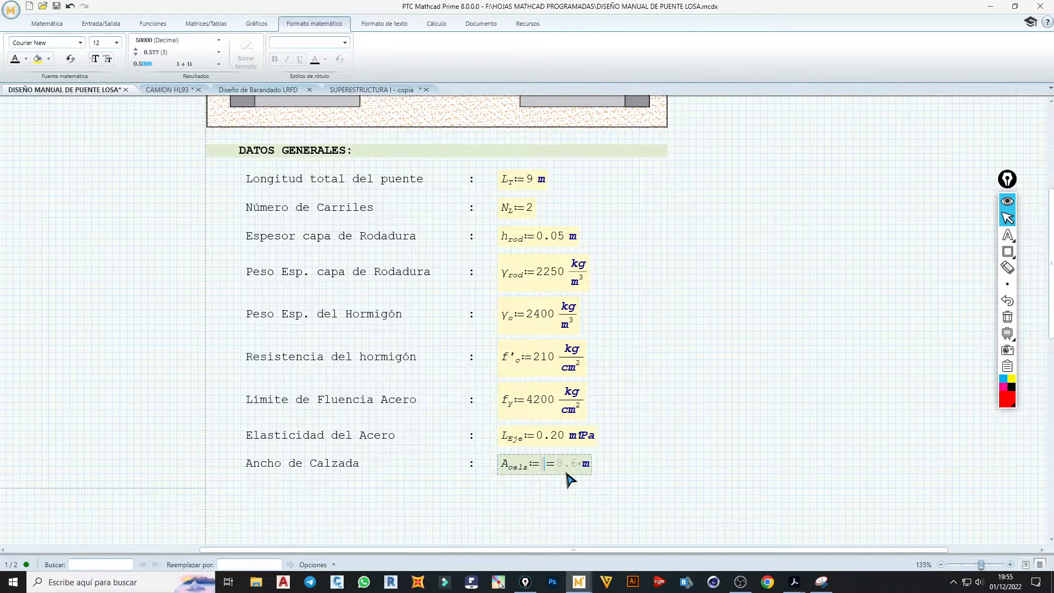
{"action": "type", "text": "N"}
{"action": "type", "text": ".L"}
{"action": "type", "text": "*"}
{"action": "type", "text": "3.60"}
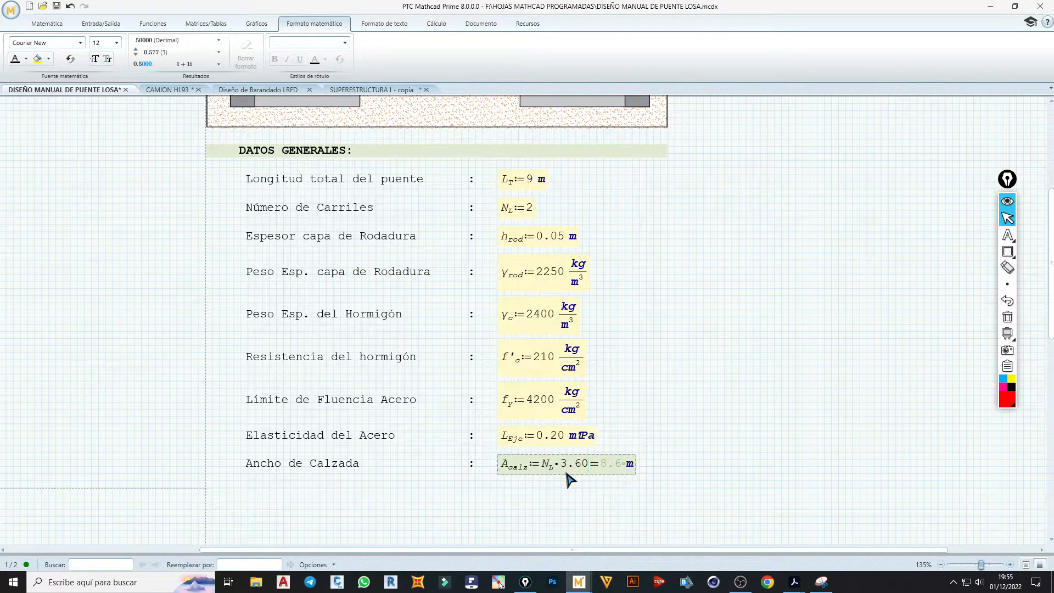
{"action": "type", "text": "M"}
{"action": "left_click", "coordinate": [604, 496]}
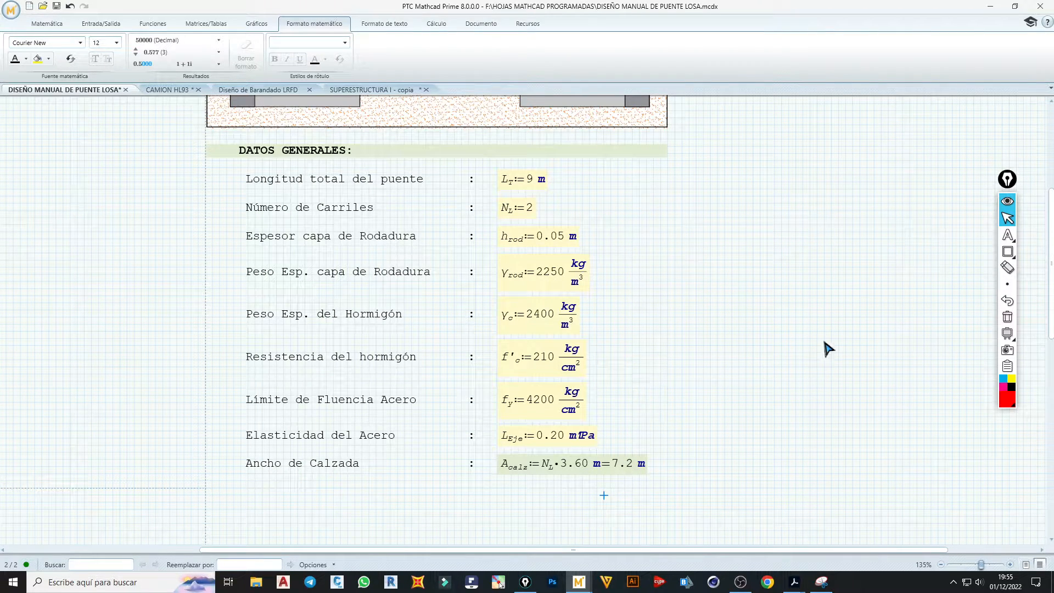
- Paste the English and Spanish code excerpts on the number of design lanes (3.6.1.1.1) beside the general data
{"action": "scroll", "coordinate": [788, 270], "scroll_direction": "up", "scroll_amount": 1}
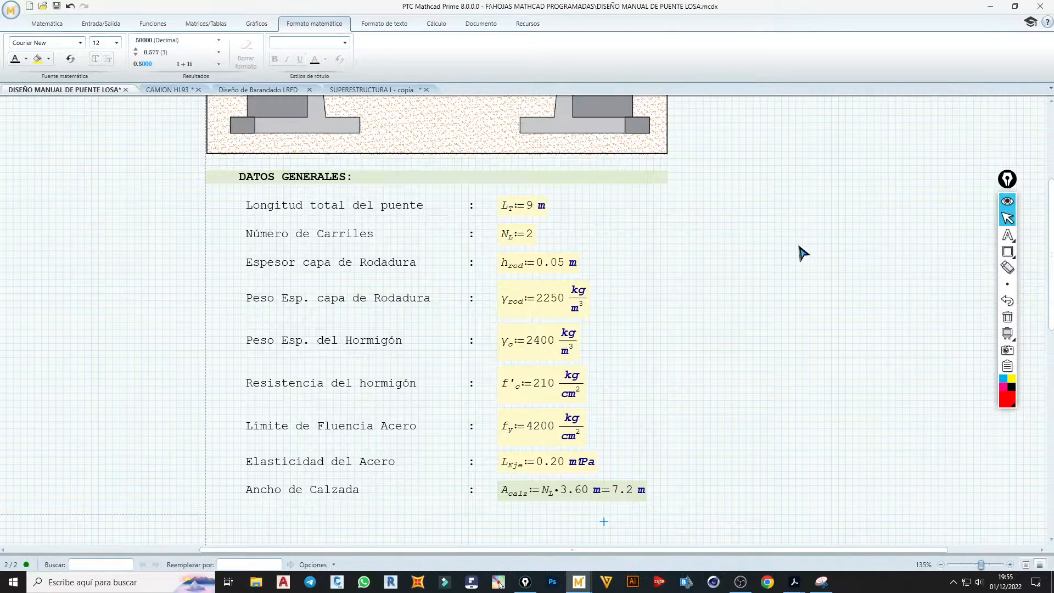
{"action": "left_click", "coordinate": [500, 584]}
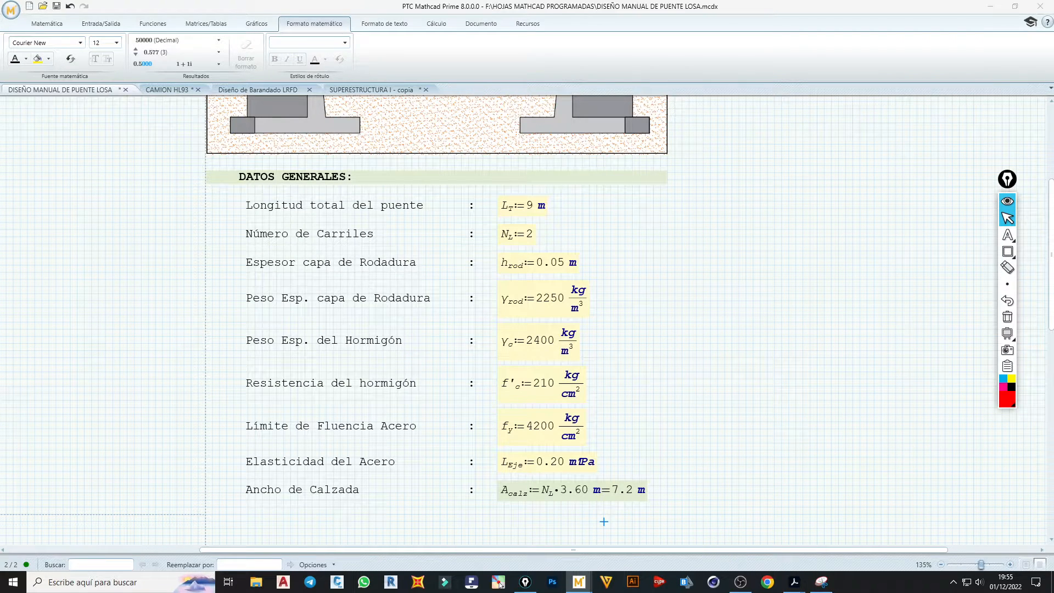
{"action": "left_click", "coordinate": [831, 233]}
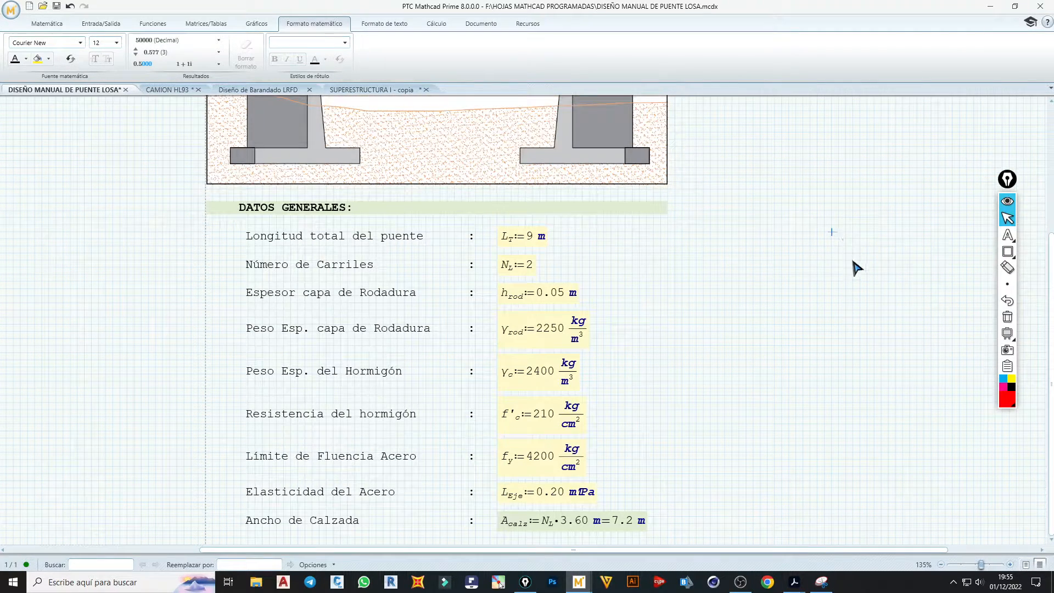
{"action": "left_click", "coordinate": [834, 264]}
{"action": "key", "text": "ctrl+v"}
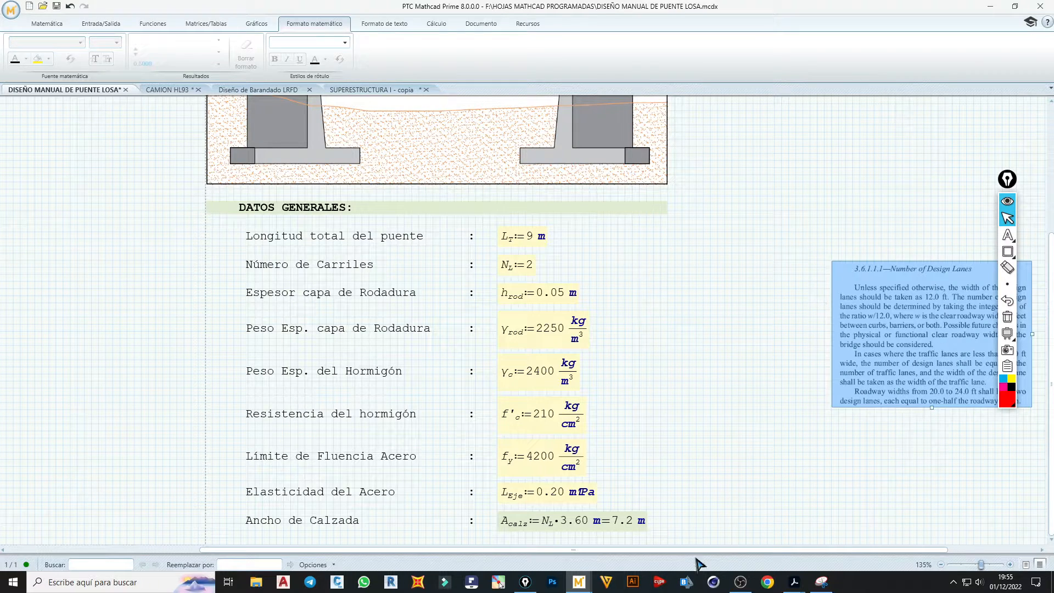
{"action": "scroll", "coordinate": [686, 558], "scroll_direction": "right", "scroll_amount": 2}
{"action": "scroll", "coordinate": [847, 398], "scroll_direction": "right", "scroll_amount": 3}
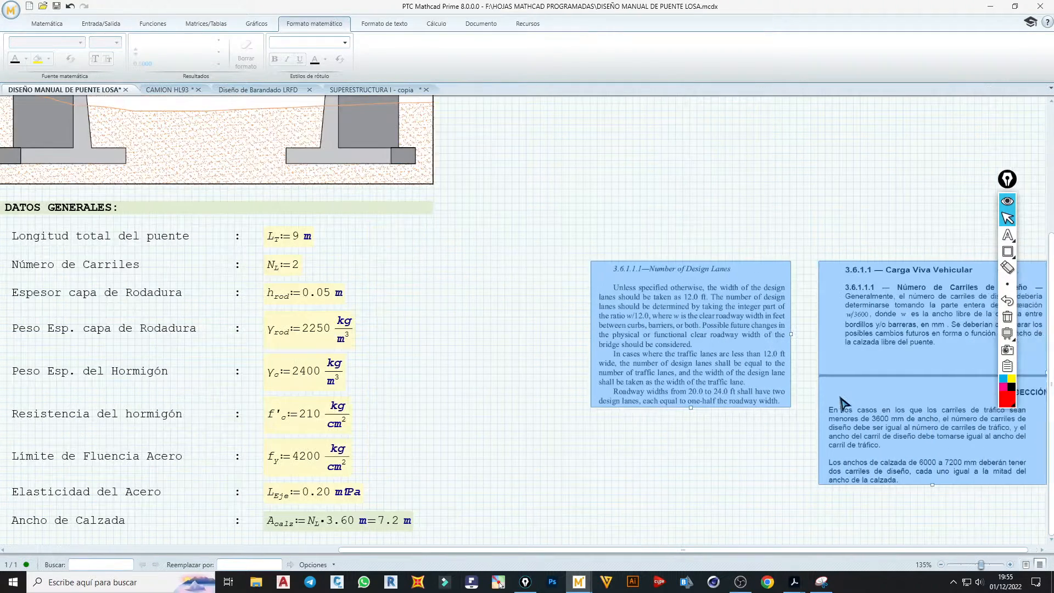
- Shift both pasted design lane excerpts horizontally so they sit closer to the general data
{"action": "key", "text": "Left"}
{"action": "key", "text": "Left"}
{"action": "key", "text": "Left"}
{"action": "key", "text": "Left"}
{"action": "key", "text": "Left"}
{"action": "key", "text": "Left"}
{"action": "key", "text": "Left"}
{"action": "key", "text": "Right"}
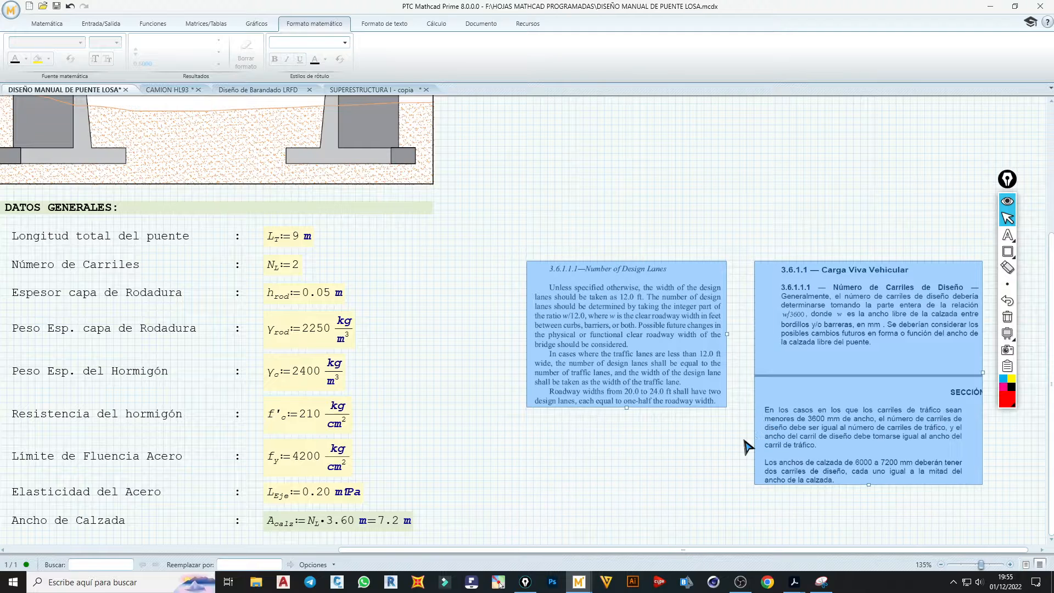
{"action": "left_click", "coordinate": [711, 445]}
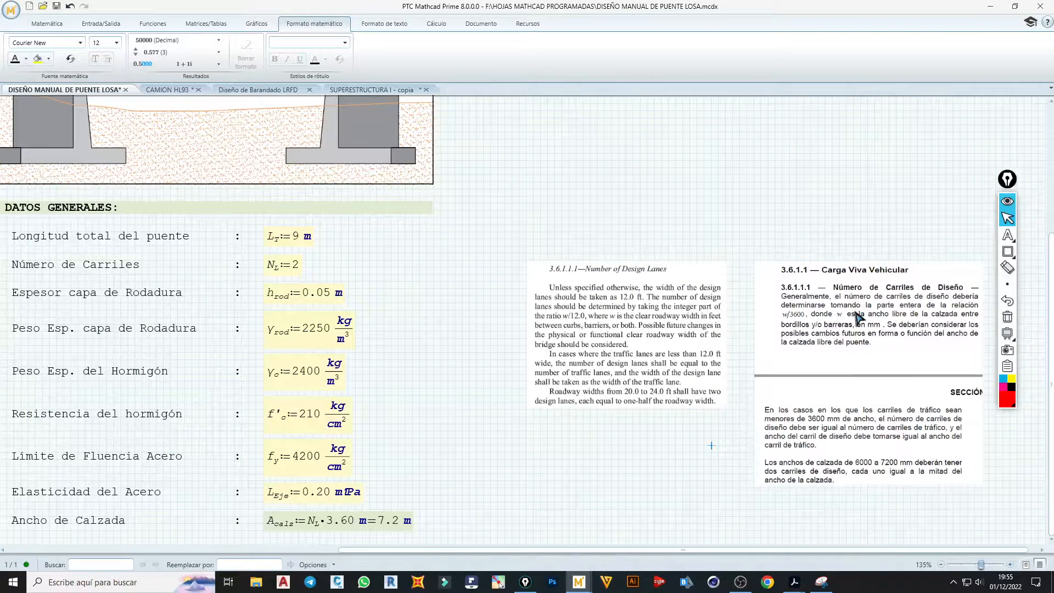
- Label the English excerpt "NORMA 2017" and the Spanish excerpt "NORMA 2014", aligning both text labels above them
{"action": "left_click", "coordinate": [591, 235]}
{"action": "key", "text": "ctrl+t"}
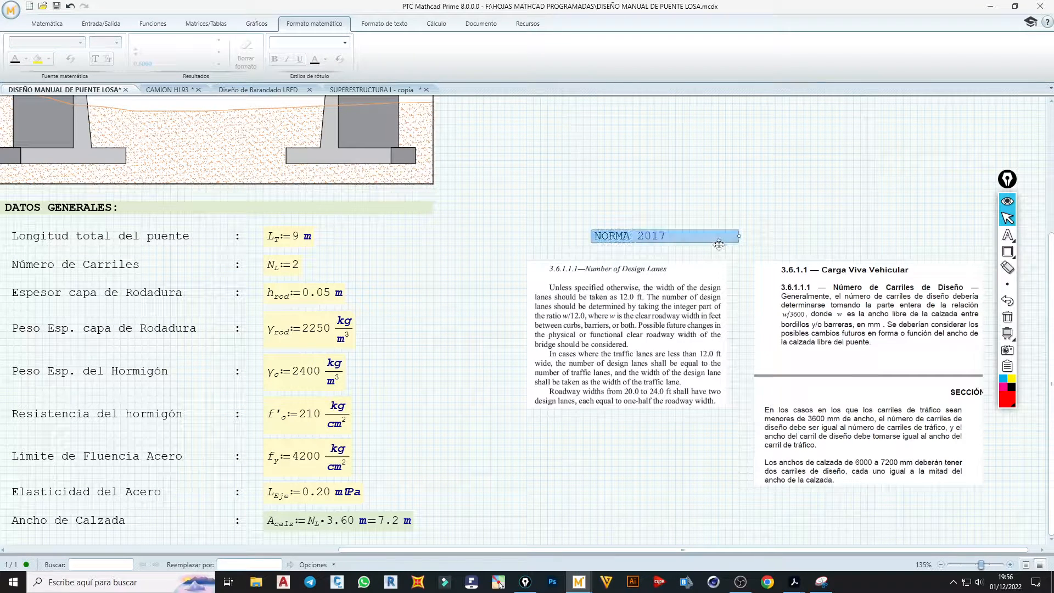
{"action": "left_click", "coordinate": [836, 250]}
{"action": "type", "text": "NORMA 2017"}
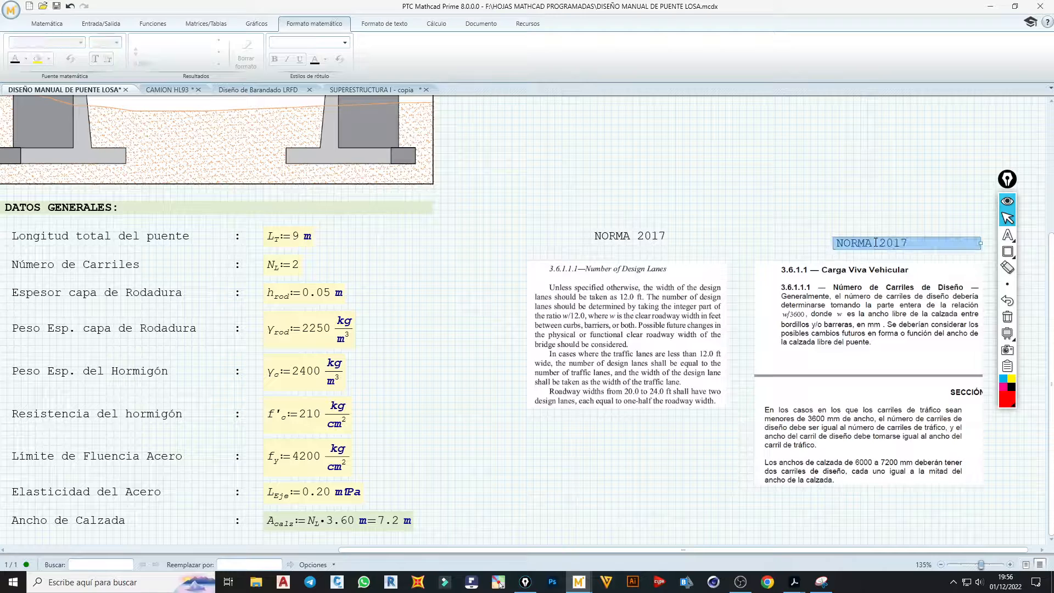
{"action": "left_click", "coordinate": [902, 243]}
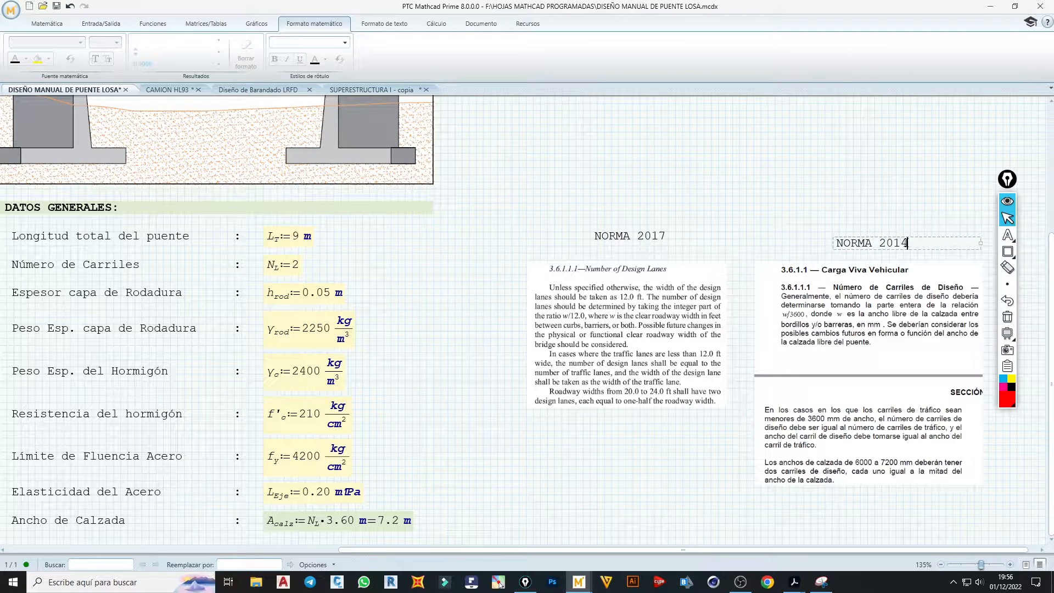
{"action": "left_click_drag", "start_coordinate": [935, 236], "coordinate": [935, 228]}
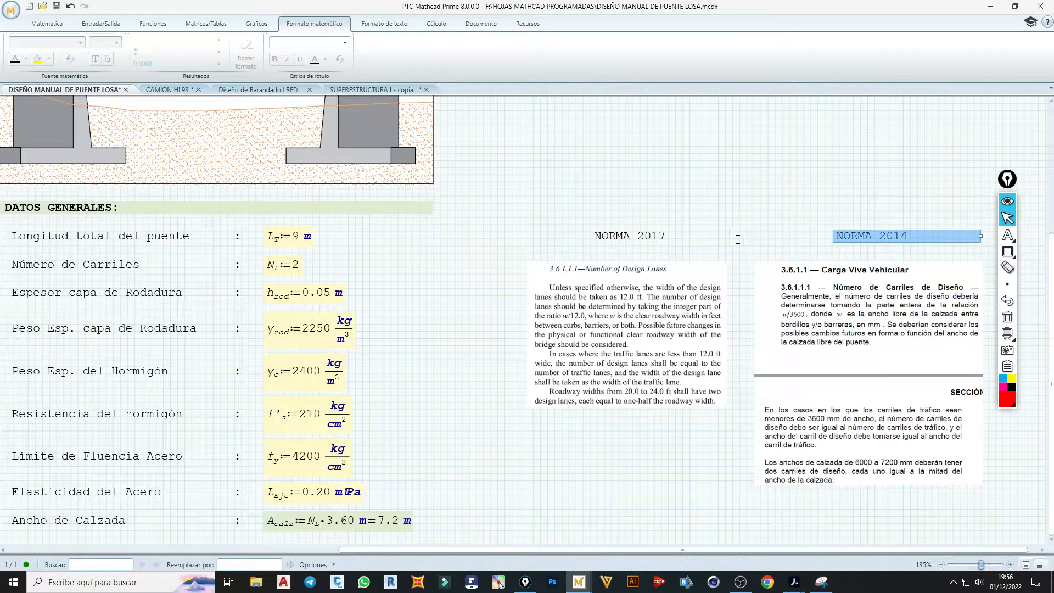
{"action": "left_click_drag", "start_coordinate": [867, 242], "coordinate": [860, 242]}
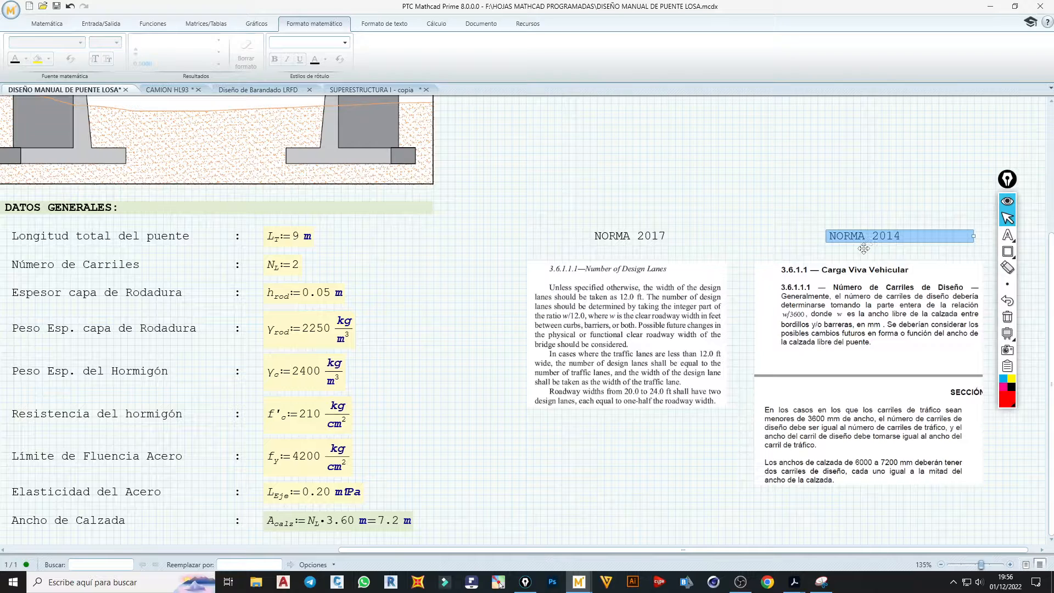
{"action": "left_click", "coordinate": [690, 247]}
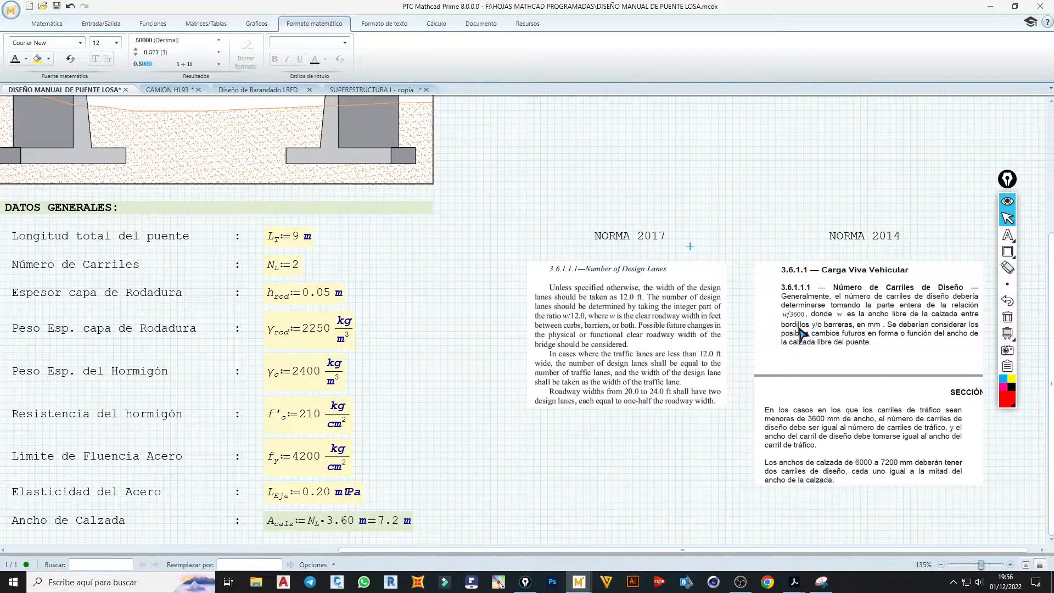
- Review the bridge elevation drawing, the general data rows and the design lane excerpts of the worksheet
{"action": "scroll", "coordinate": [696, 342], "scroll_direction": "up", "scroll_amount": 3}
{"action": "scroll", "coordinate": [695, 342], "scroll_direction": "down", "scroll_amount": 3}
{"action": "scroll", "coordinate": [818, 335], "scroll_direction": "down", "scroll_amount": 1}
{"action": "left_click", "coordinate": [456, 516]}
{"action": "left_click", "coordinate": [512, 524]}
{"action": "left_click_drag", "start_coordinate": [592, 554], "coordinate": [475, 552]}
{"action": "left_click", "coordinate": [635, 536]}
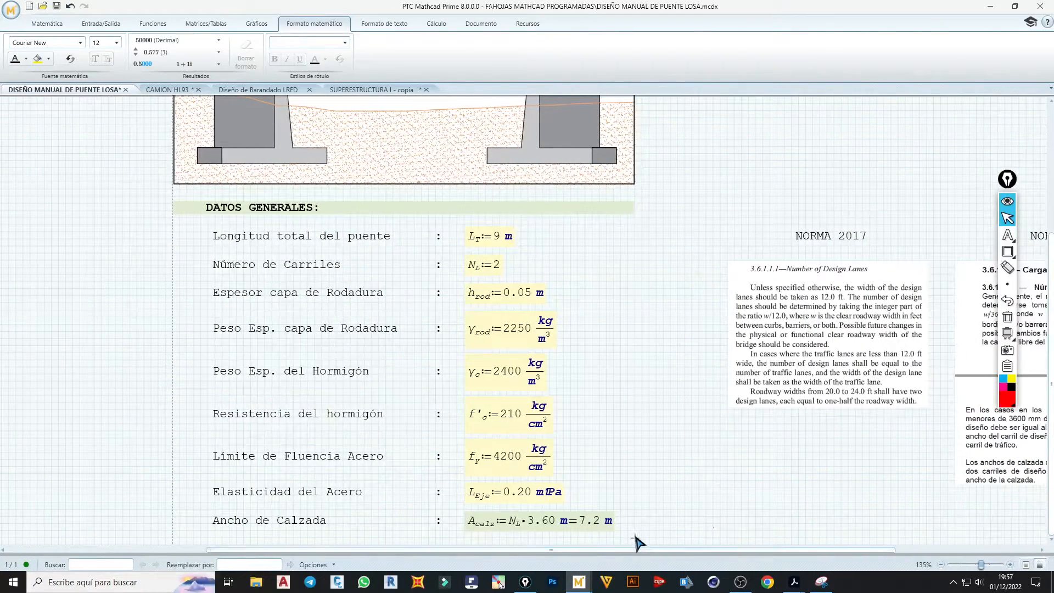
{"action": "scroll", "coordinate": [636, 543], "scroll_direction": "down", "scroll_amount": 2}
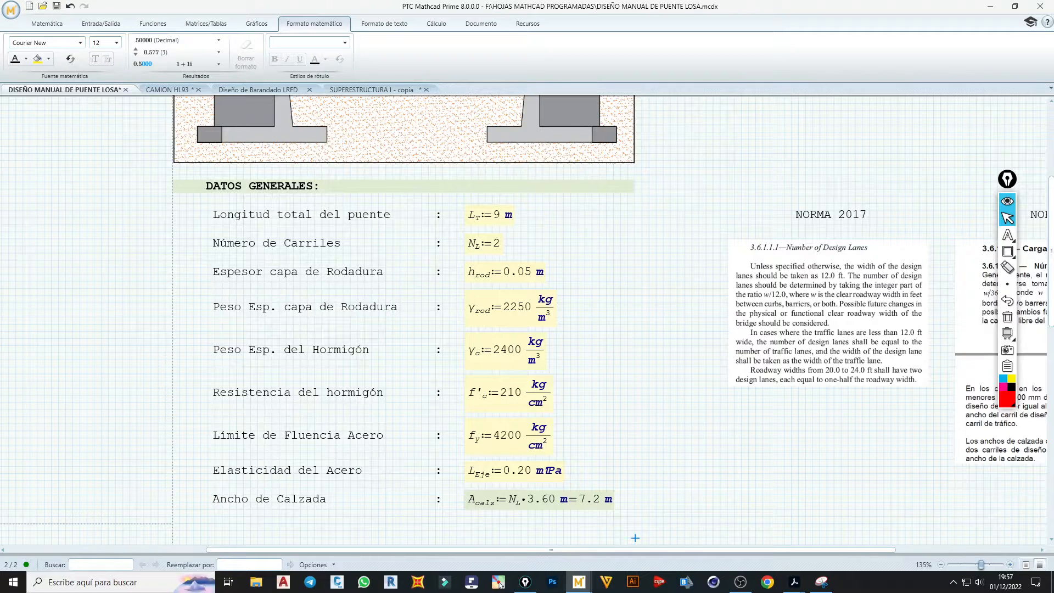
{"action": "left_click", "coordinate": [500, 584]}
{"action": "scroll", "coordinate": [439, 220], "scroll_direction": "up", "scroll_amount": 8}
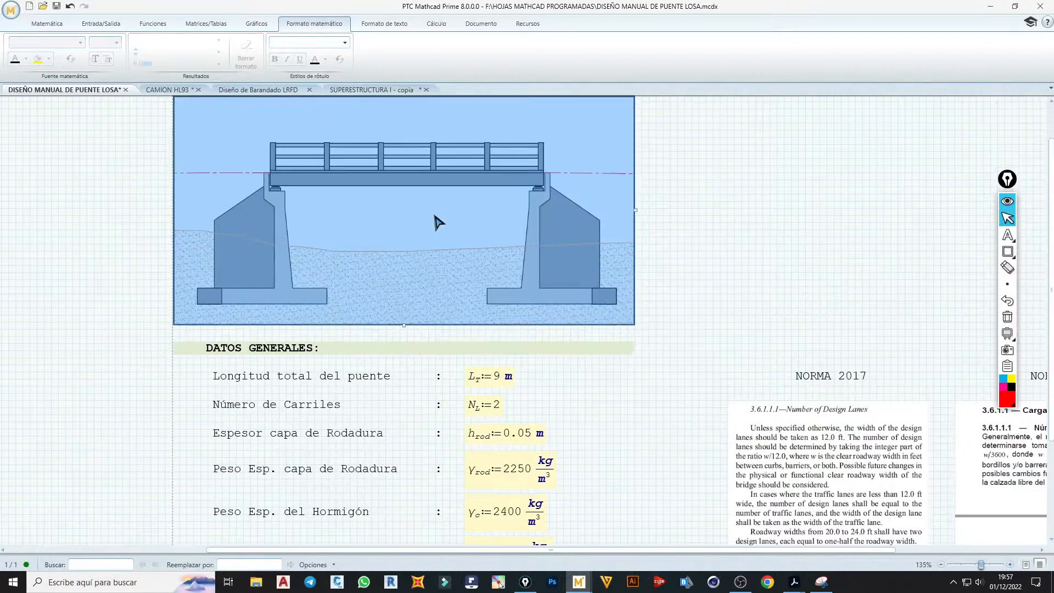
{"action": "left_click", "coordinate": [417, 354]}
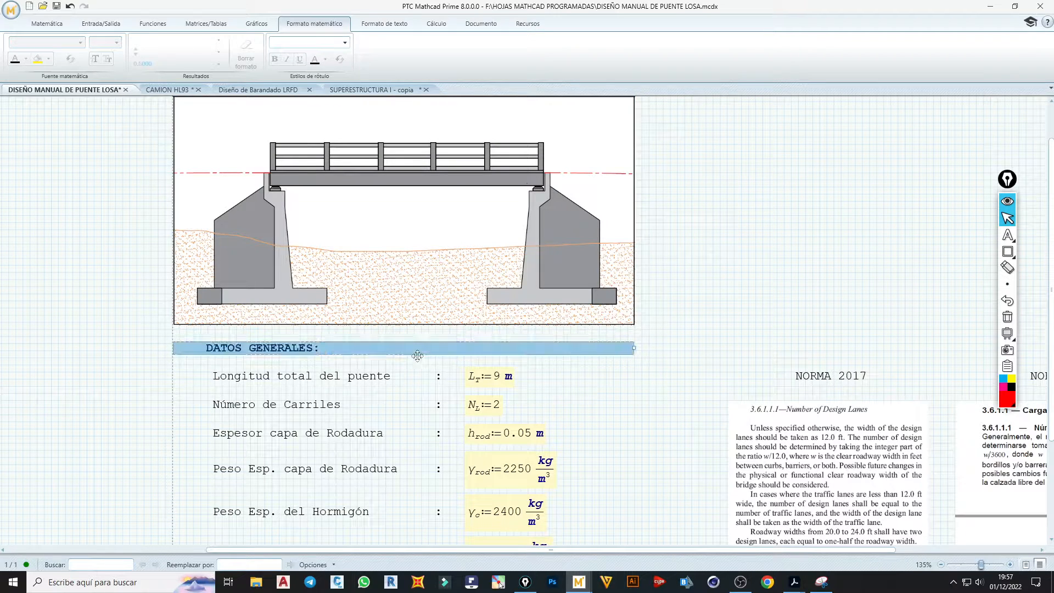
{"action": "scroll", "coordinate": [425, 349], "scroll_direction": "down", "scroll_amount": 5}
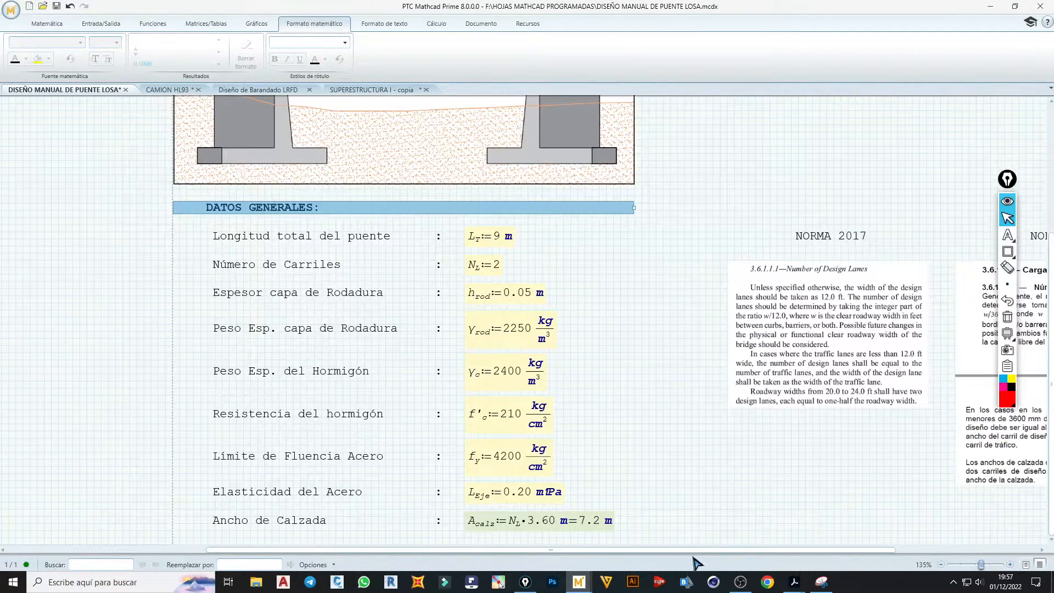
{"action": "left_click", "coordinate": [670, 538]}
{"action": "scroll", "coordinate": [658, 546], "scroll_direction": "down", "scroll_amount": 2}
{"action": "scroll", "coordinate": [203, 489], "scroll_direction": "down", "scroll_amount": 2}
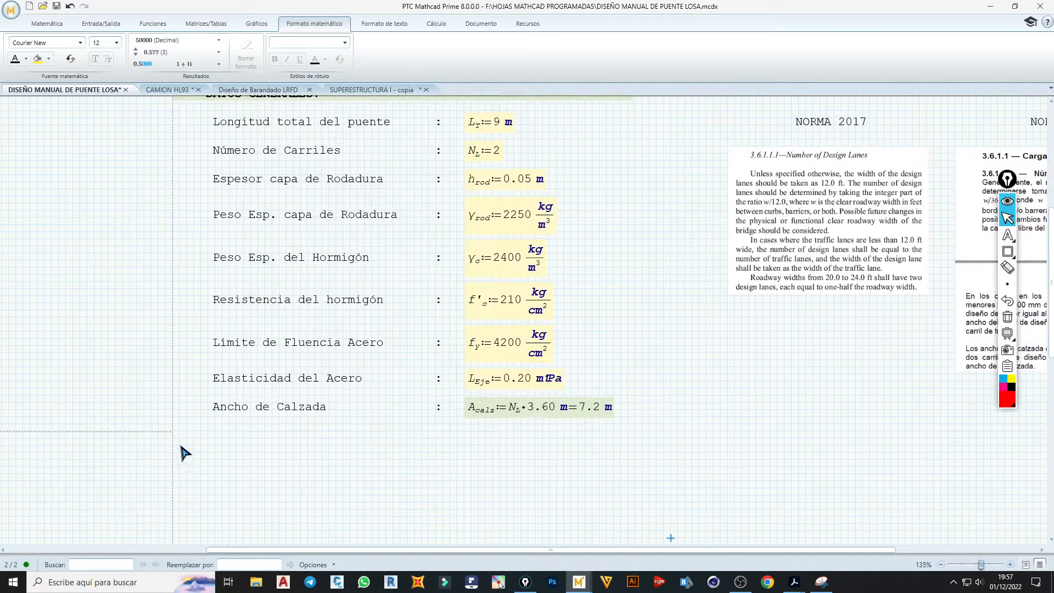
- Duplicate the general data heading below the Ancho de Calzada row and retitle it "SECCION TRANSVERSAL DEL PUENTE LOSA"
{"action": "type", "text": "DATOS GENERALES:"}
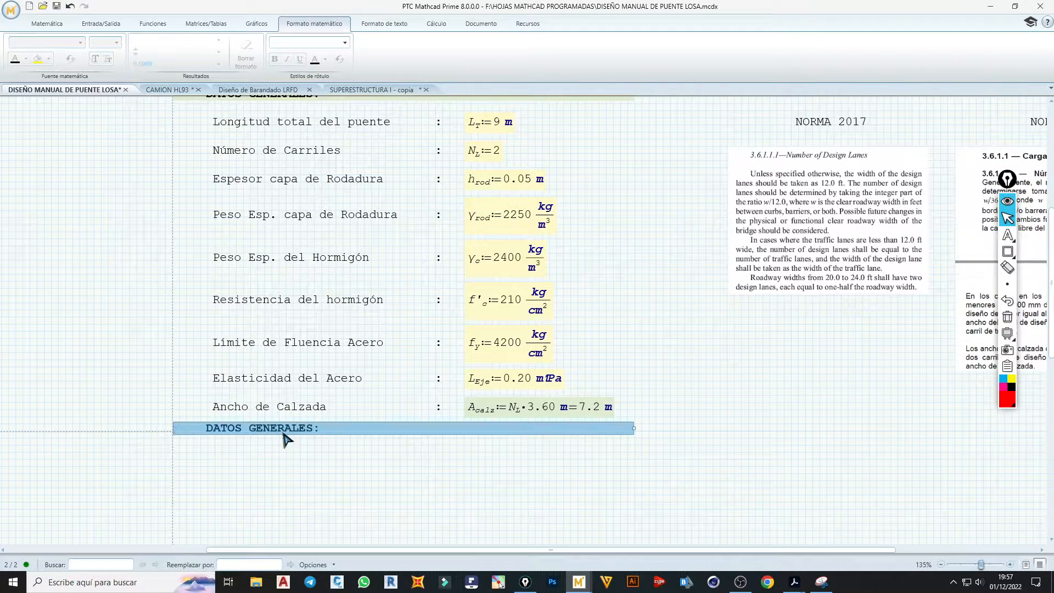
{"action": "left_click_drag", "start_coordinate": [319, 431], "coordinate": [312, 430]}
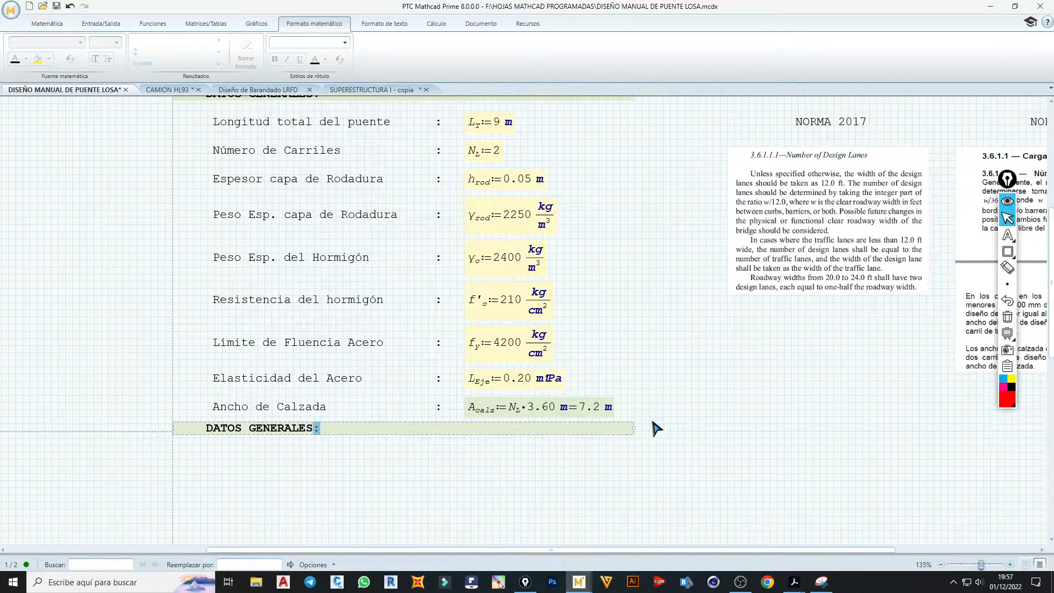
{"action": "left_click", "coordinate": [649, 431]}
{"action": "left_click_drag", "start_coordinate": [620, 440], "coordinate": [219, 441]}
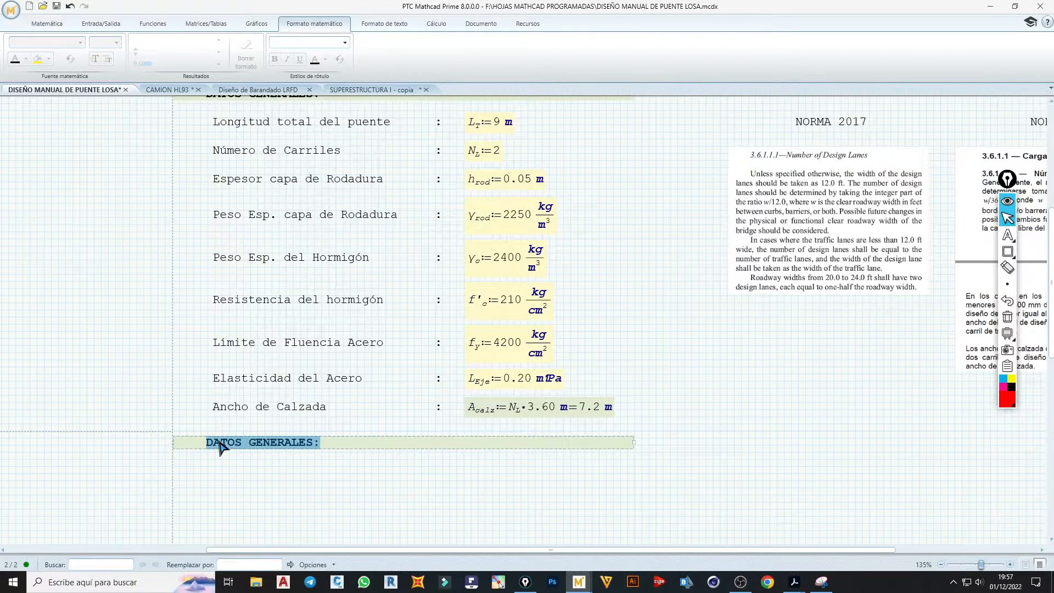
{"action": "type", "text": "s"}
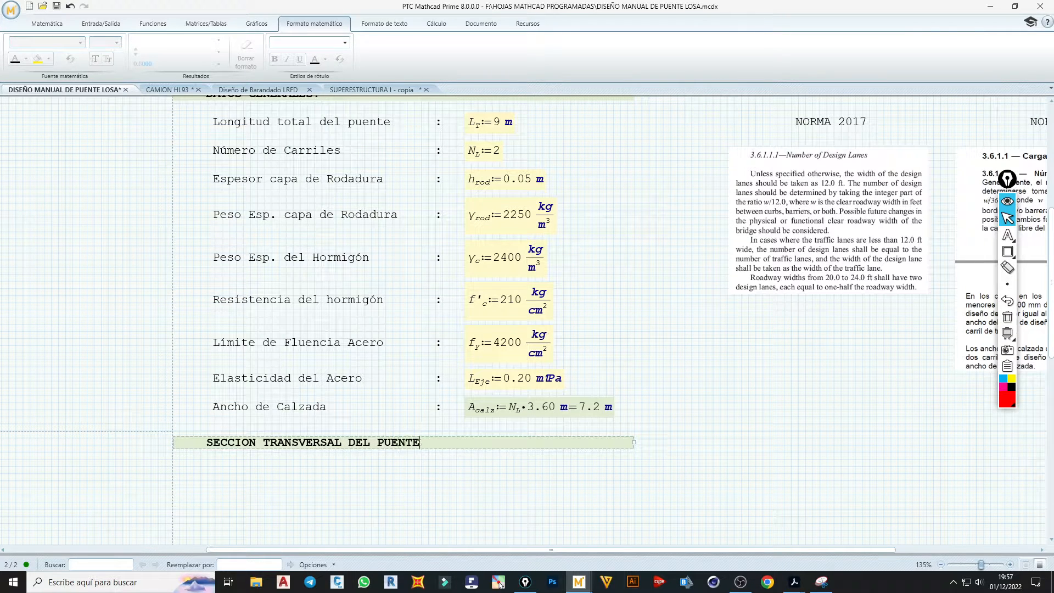
- Center the text of the "SECCION TRANSVERSAL DEL PUENTE LOSA" heading
{"action": "left_click", "coordinate": [456, 450]}
{"action": "left_click", "coordinate": [392, 23]}
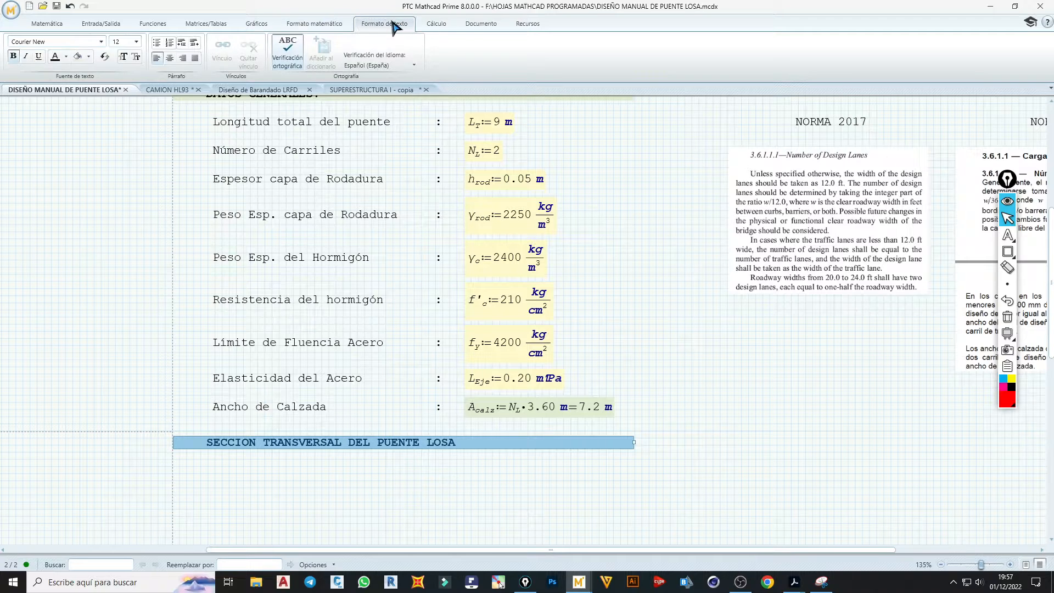
{"action": "left_click", "coordinate": [170, 58]}
{"action": "left_click", "coordinate": [528, 495]}
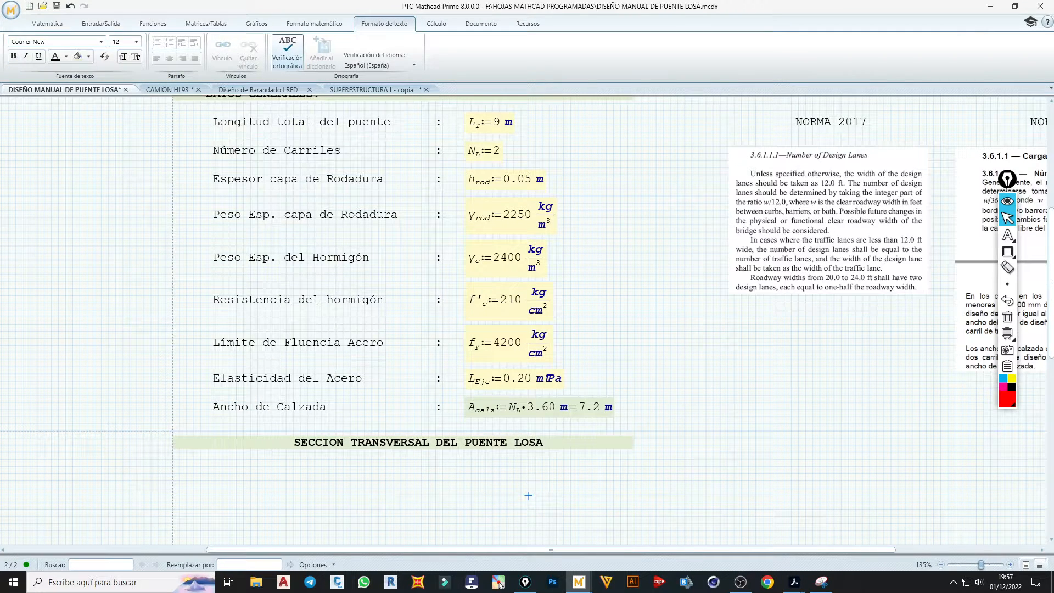
- Paste the bridge cross-section drawing under its heading and nudge it to line up with the heading's edges
{"action": "left_click", "coordinate": [500, 585]}
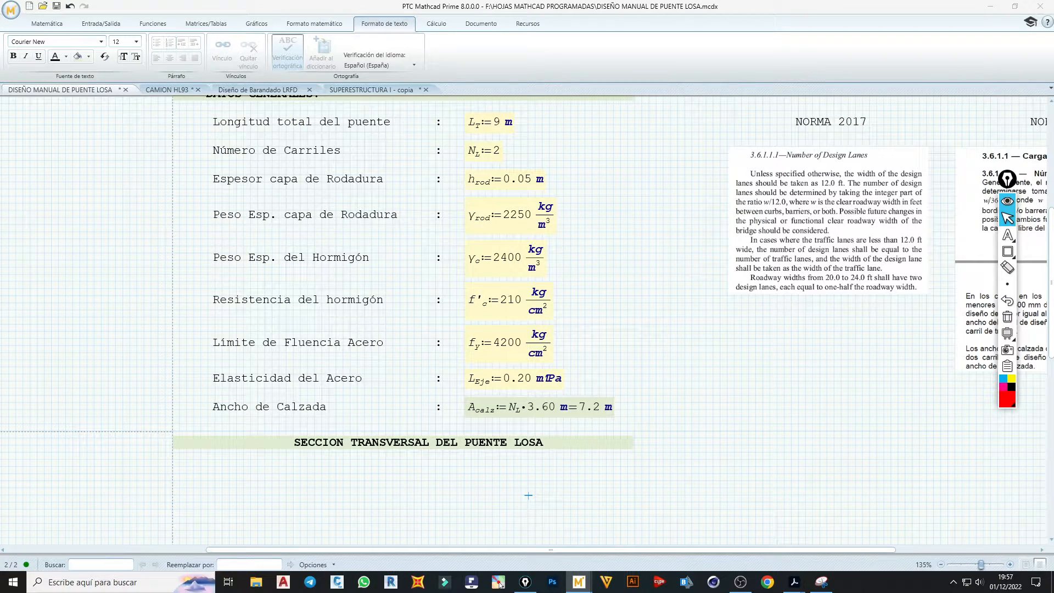
{"action": "left_click", "coordinate": [222, 485]}
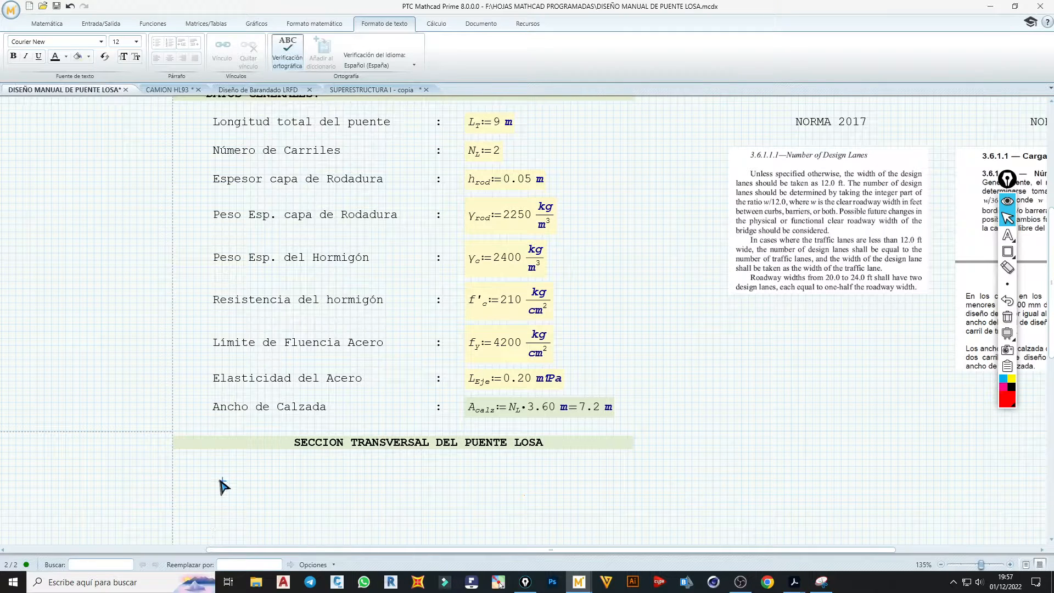
{"action": "key", "text": "ctrl+v"}
{"action": "scroll", "coordinate": [445, 417], "scroll_direction": "down", "scroll_amount": 5}
{"action": "key", "text": "Left"}
{"action": "key", "text": "Left"}
{"action": "key", "text": "Left"}
{"action": "key", "text": "Left"}
{"action": "key", "text": "Left"}
{"action": "key", "text": "Left"}
{"action": "key", "text": "Left"}
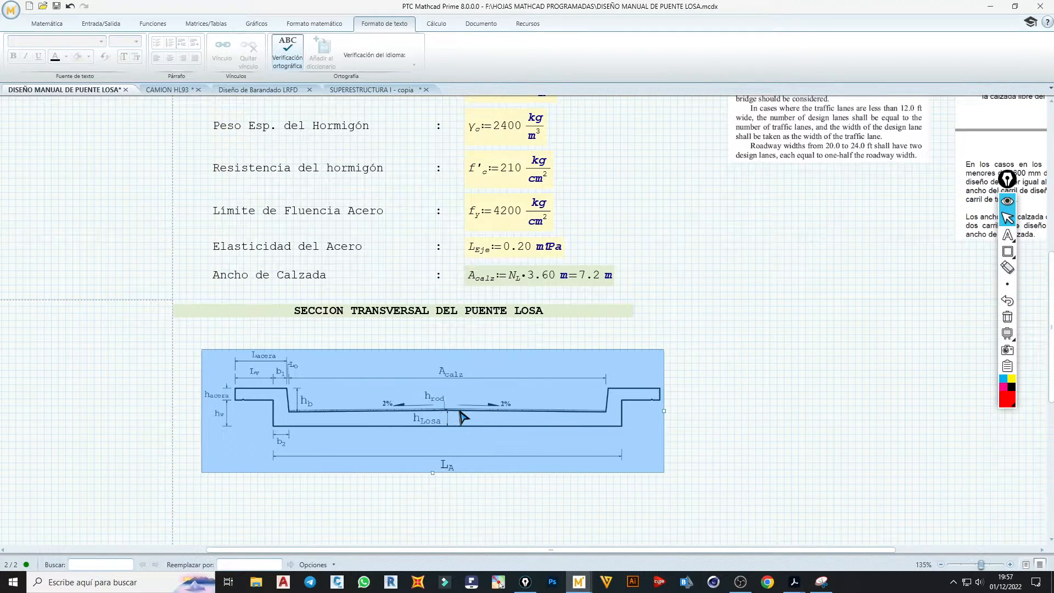
{"action": "key", "text": "Up"}
{"action": "key", "text": "Up"}
{"action": "key", "text": "Up"}
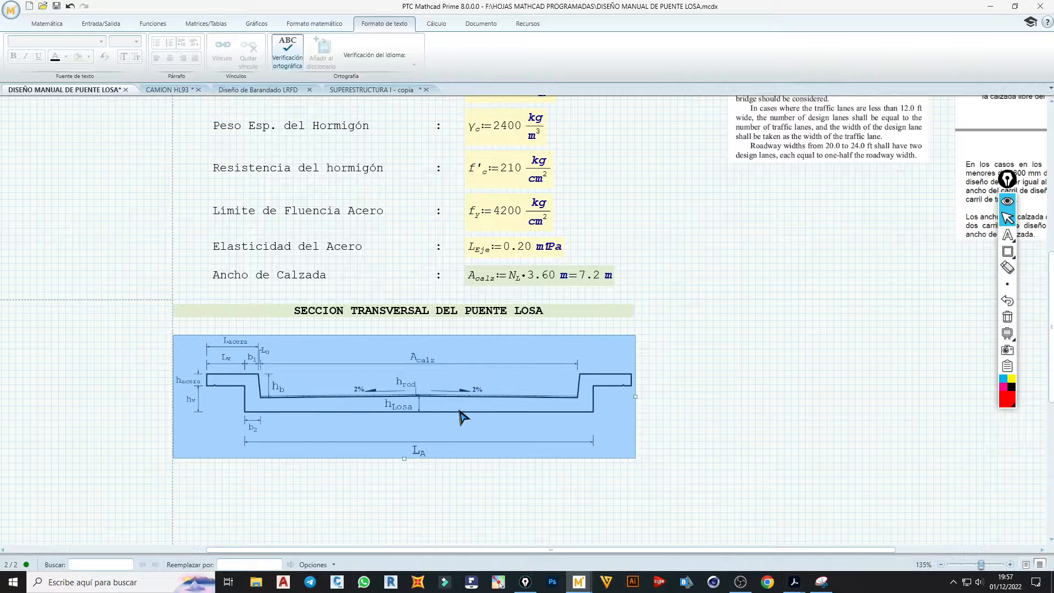
{"action": "key", "text": "Up"}
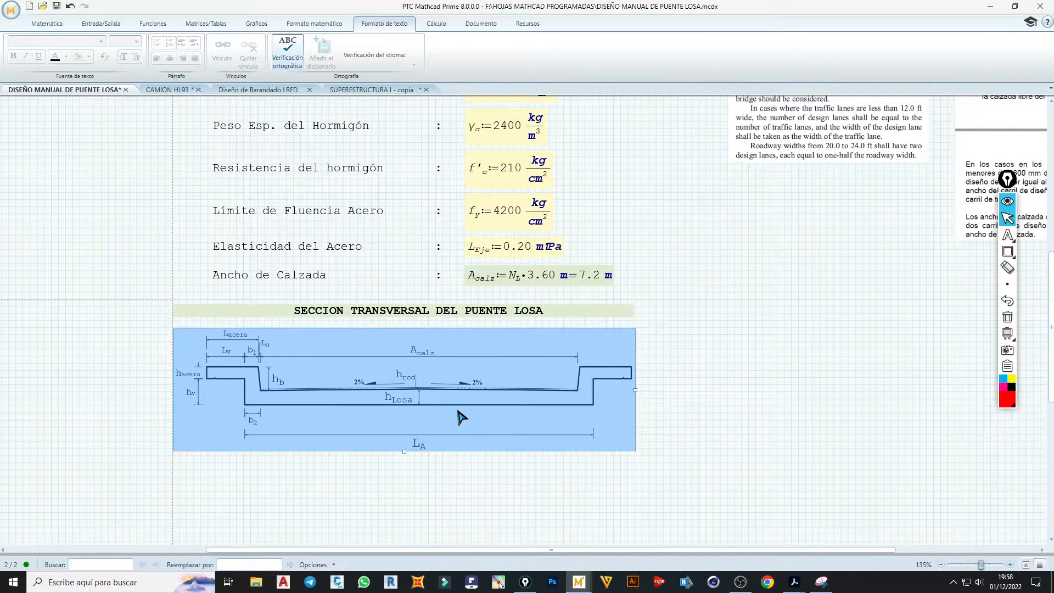
{"action": "left_click", "coordinate": [429, 499]}
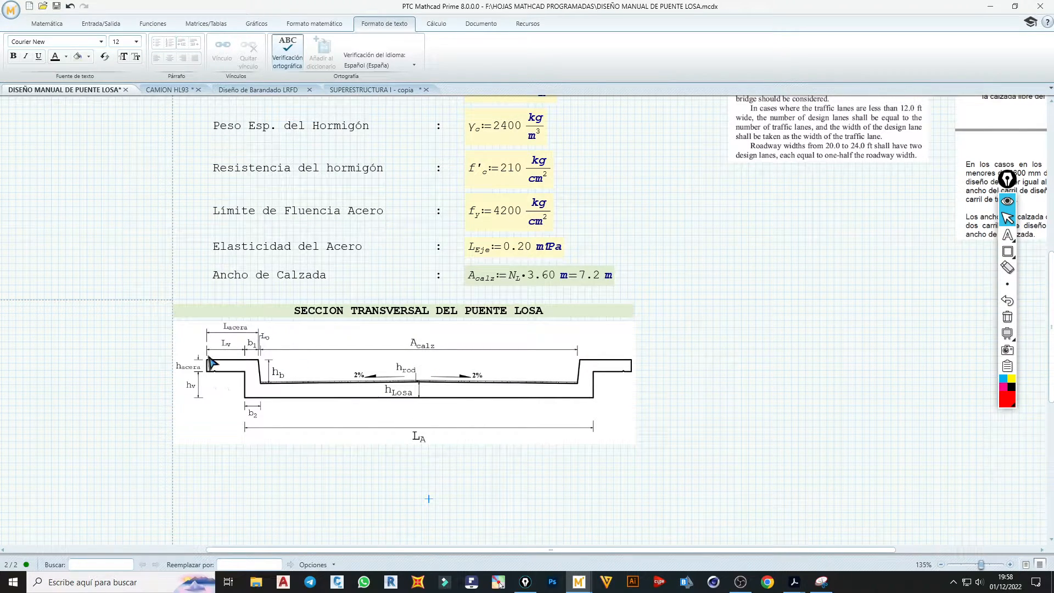
- Duplicate the cross-section heading directly below the drawing and left-align the copy's text
{"action": "scroll", "coordinate": [415, 440], "scroll_direction": "down", "scroll_amount": 1}
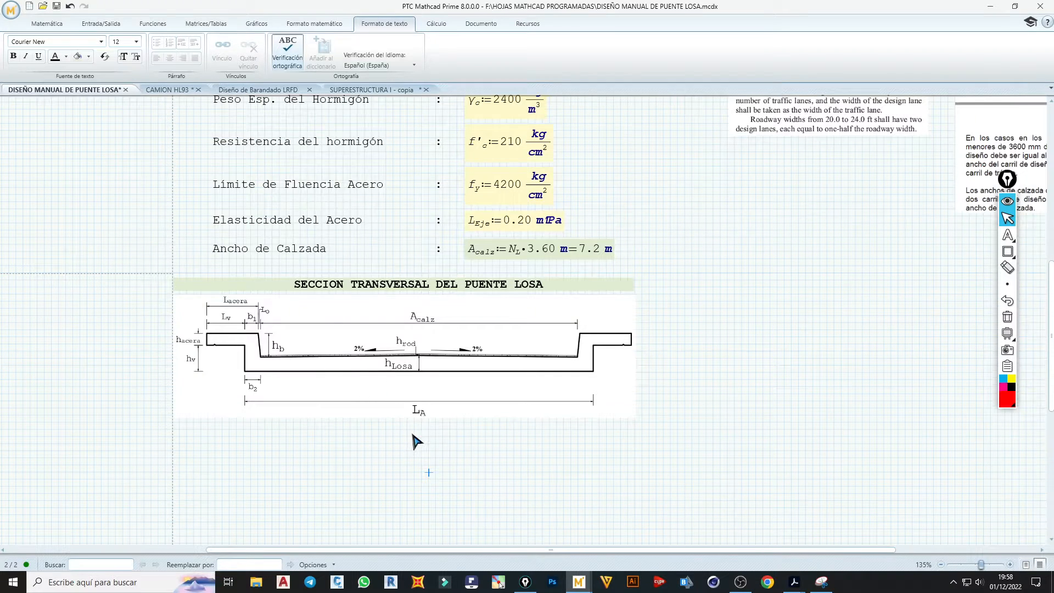
{"action": "left_click", "coordinate": [415, 289]}
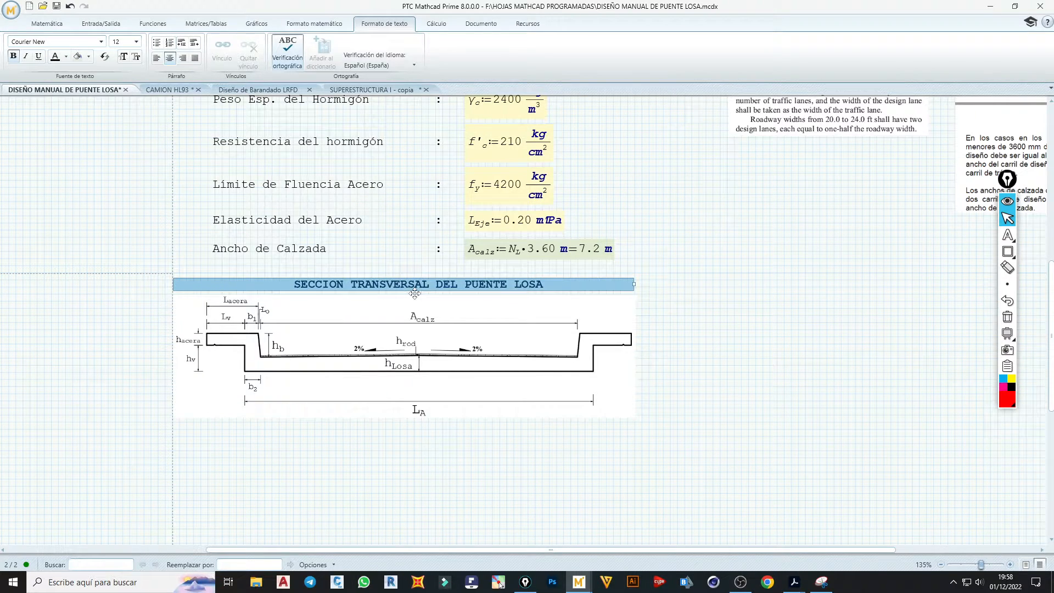
{"action": "left_click", "coordinate": [175, 434]}
{"action": "type", "text": "SECCION TRANSVERSAL DEL PUENTE LOSA"}
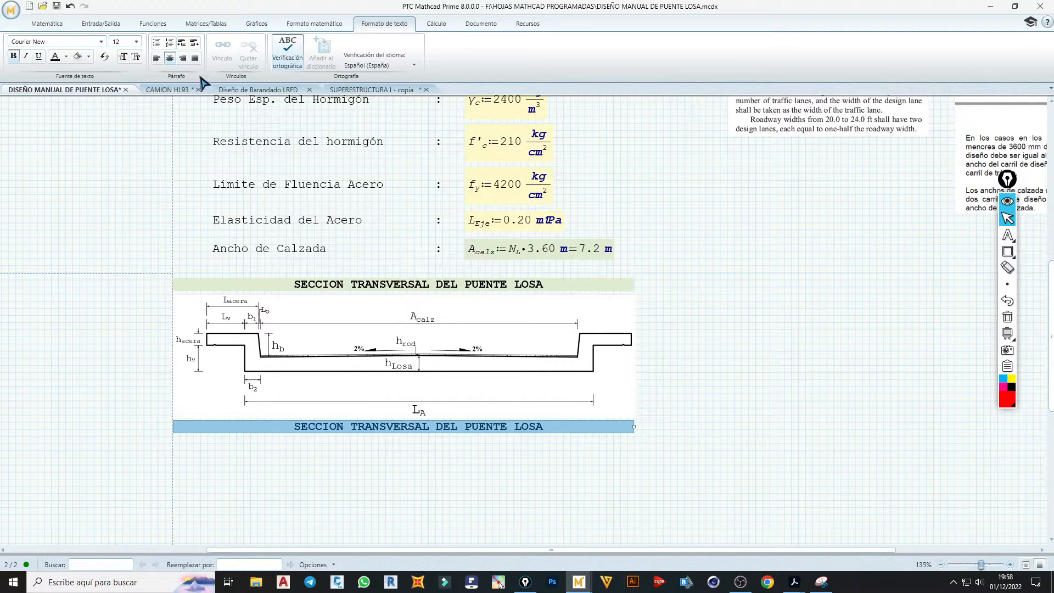
{"action": "left_click", "coordinate": [157, 57]}
- Retitle the copied heading below the cross-section drawing as "Dimensiones:"
{"action": "left_click", "coordinate": [213, 427]}
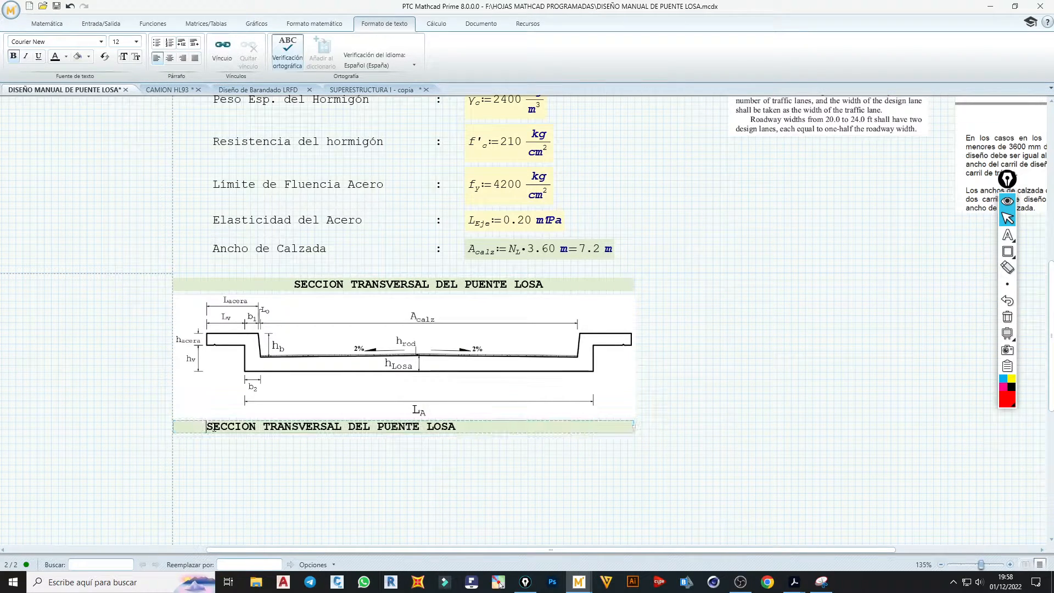
{"action": "left_click_drag", "start_coordinate": [206, 426], "coordinate": [506, 428]}
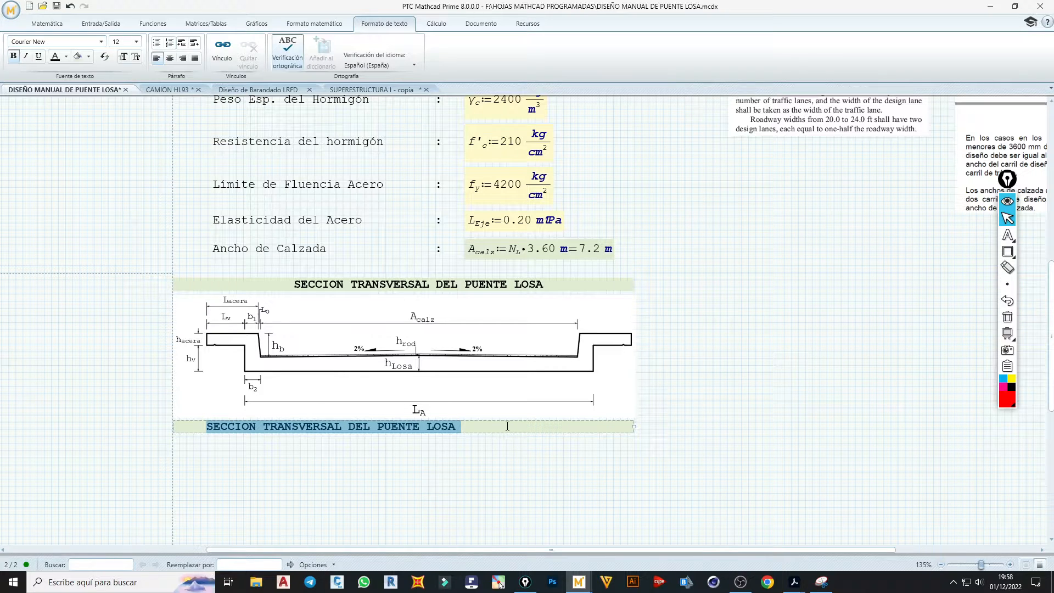
{"action": "type", "text": "Dimensione"}
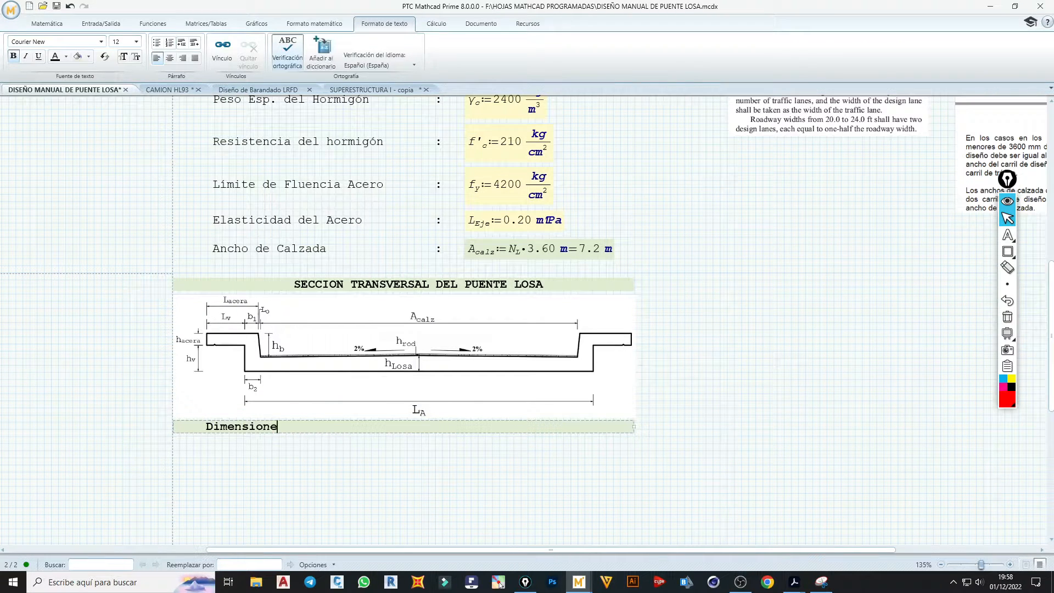
{"action": "type", "text": "s:"}
{"action": "left_click", "coordinate": [294, 466]}
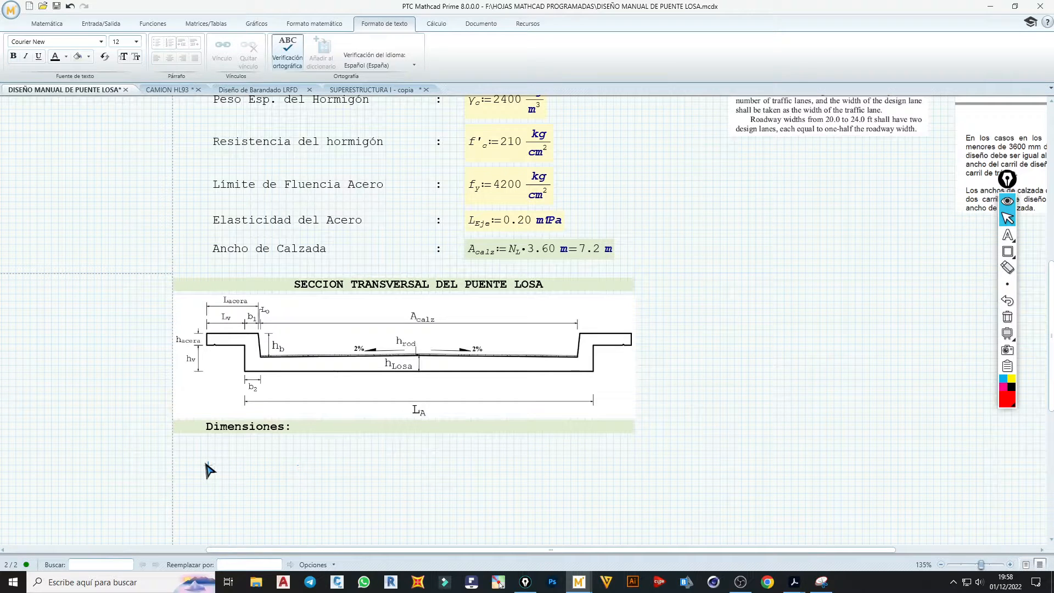
- Add a narrow text label "Acera:" under the Dimensiones heading and define L_acera := 0.65 m beside it
{"action": "key", "text": "ctrl+t"}
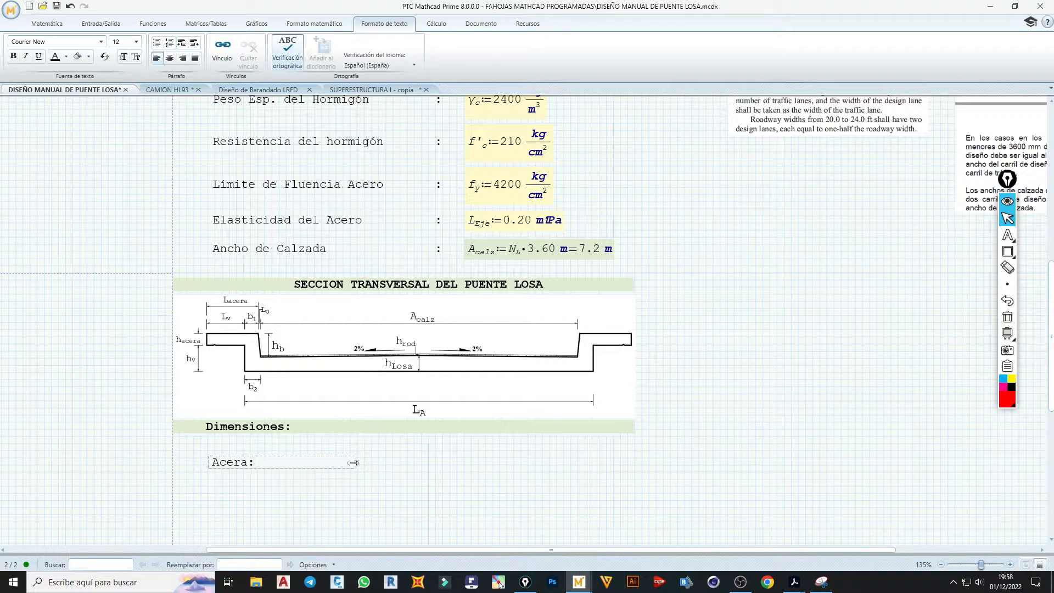
{"action": "left_click_drag", "start_coordinate": [353, 462], "coordinate": [276, 463]}
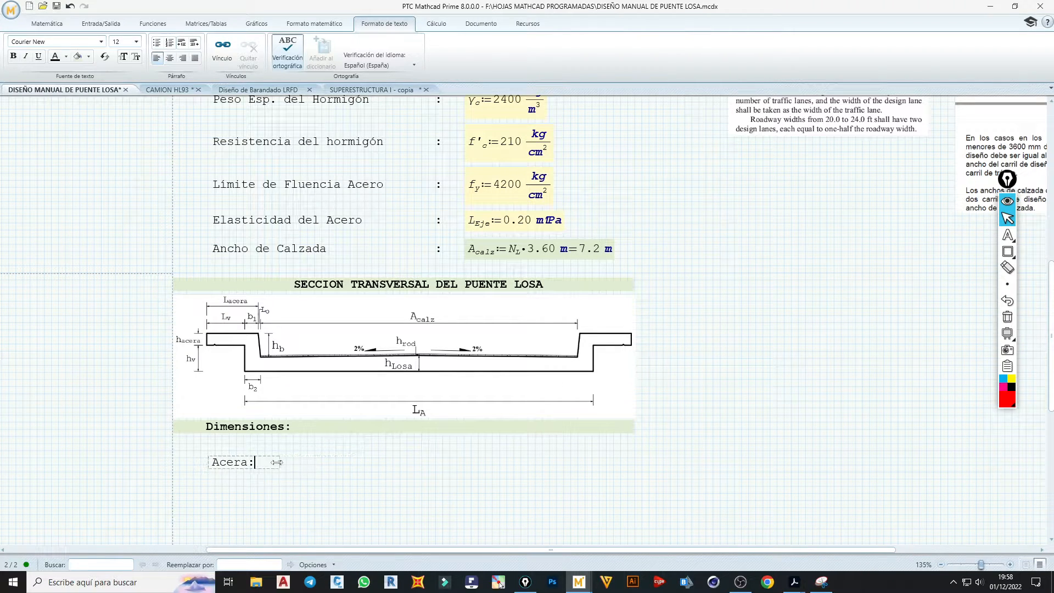
{"action": "left_click", "coordinate": [306, 461]}
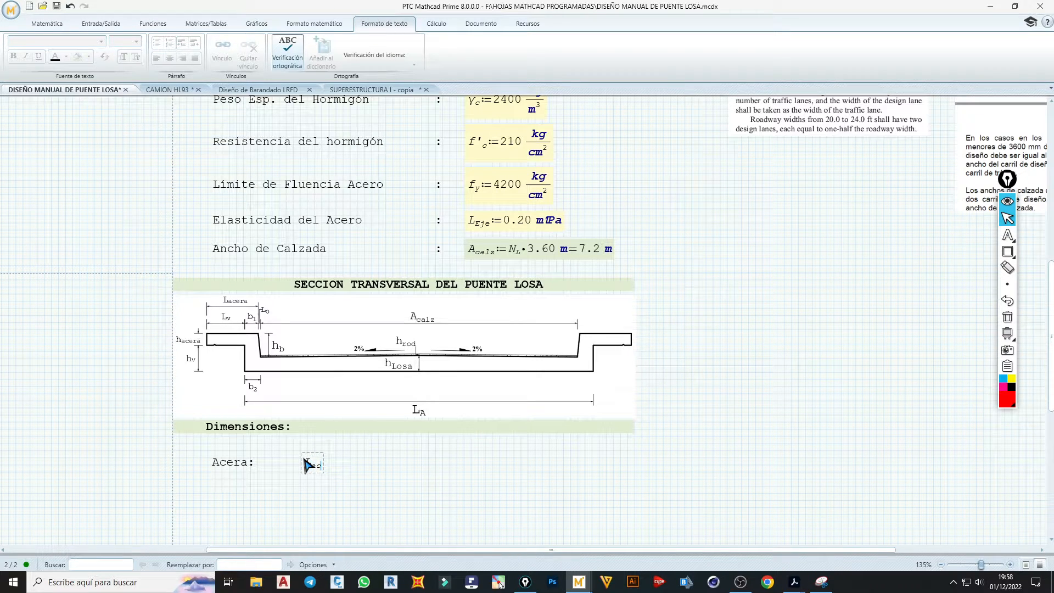
{"action": "type", "text": "L.acera:=0.65"}
{"action": "left_click", "coordinate": [450, 480]}
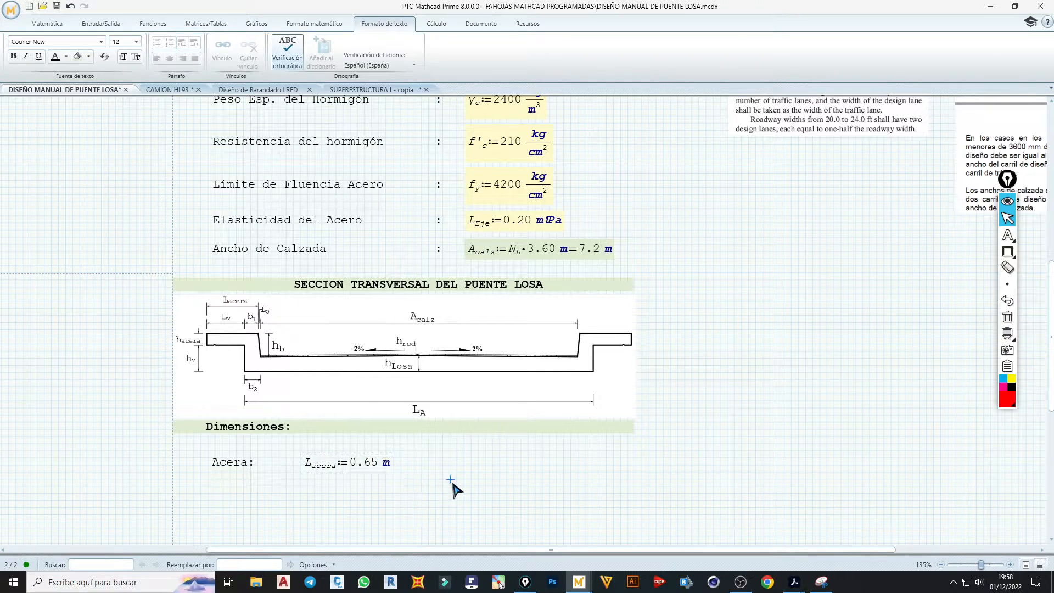
- Duplicate the L_acera definition below itself and change the copy to h_acera := 0.15 m
{"action": "left_click", "coordinate": [379, 465]}
{"action": "left_click", "coordinate": [394, 472]}
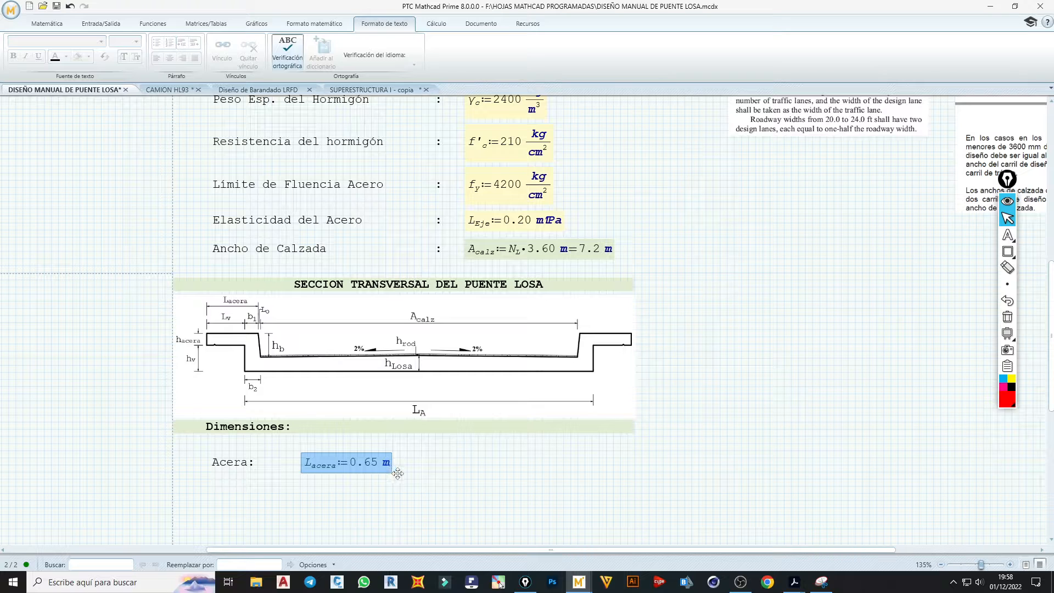
{"action": "key", "text": "ctrl+c"}
{"action": "left_click", "coordinate": [301, 487]}
{"action": "key", "text": "ctrl+v"}
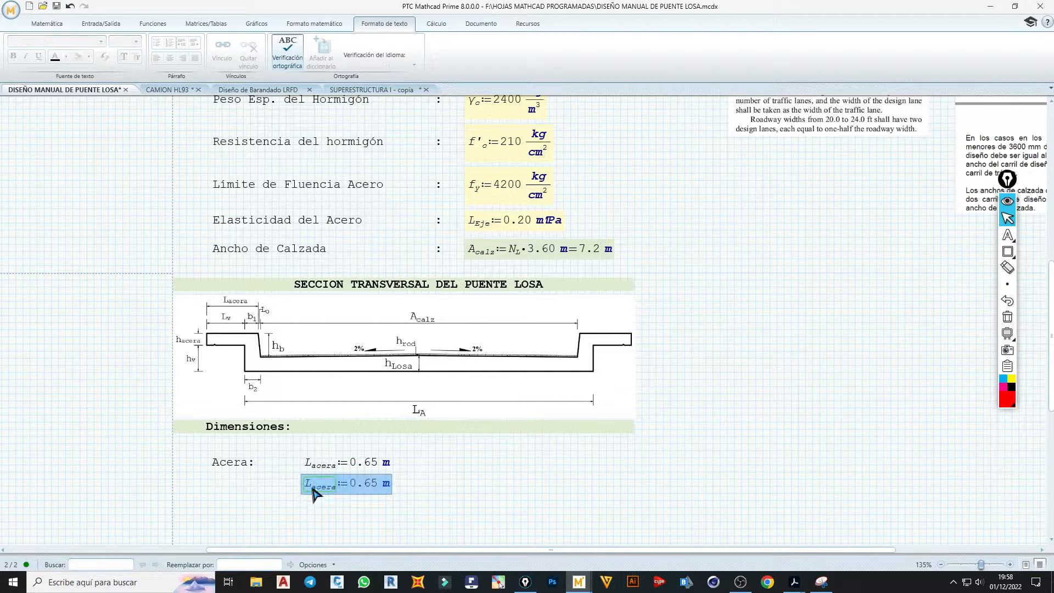
{"action": "left_click", "coordinate": [310, 486]}
{"action": "key", "text": "BackSpace"}
{"action": "type", "text": "b"}
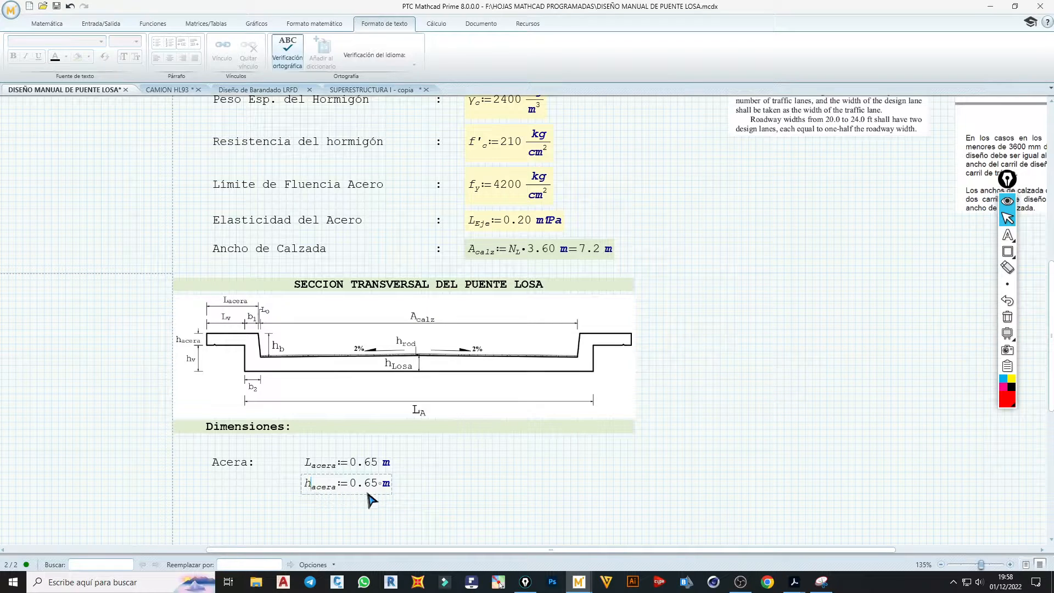
{"action": "key", "text": "BackSpace"}
{"action": "type", "text": "1"}
{"action": "left_click", "coordinate": [381, 513]}
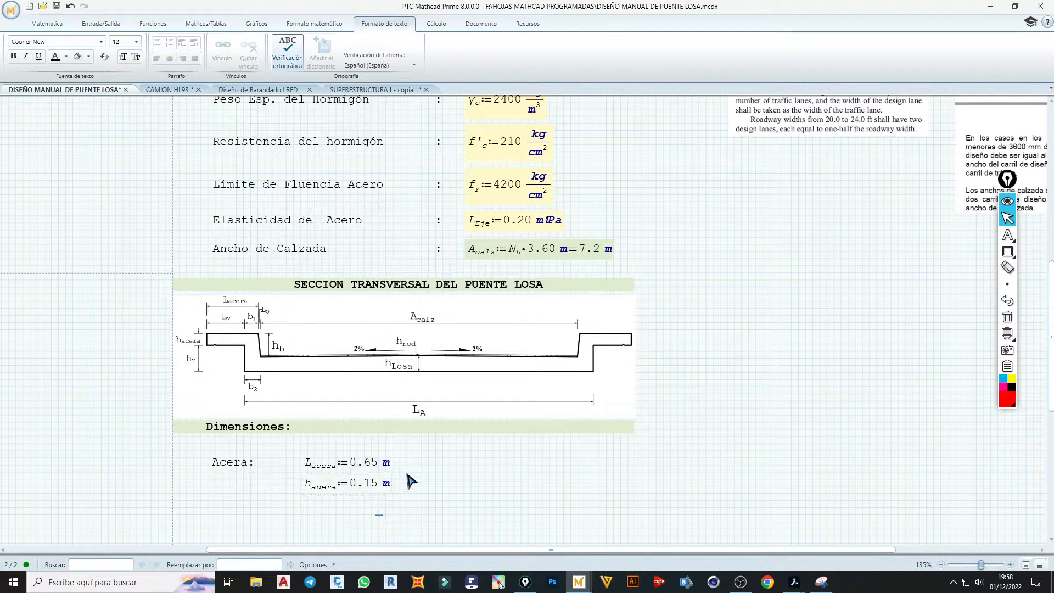
- Lower the h_acera definition slightly for spacing and highlight both sidewalk definitions in light yellow
{"action": "left_click_drag", "start_coordinate": [405, 471], "coordinate": [384, 501]}
{"action": "left_click", "coordinate": [393, 495]}
{"action": "left_click", "coordinate": [314, 24]}
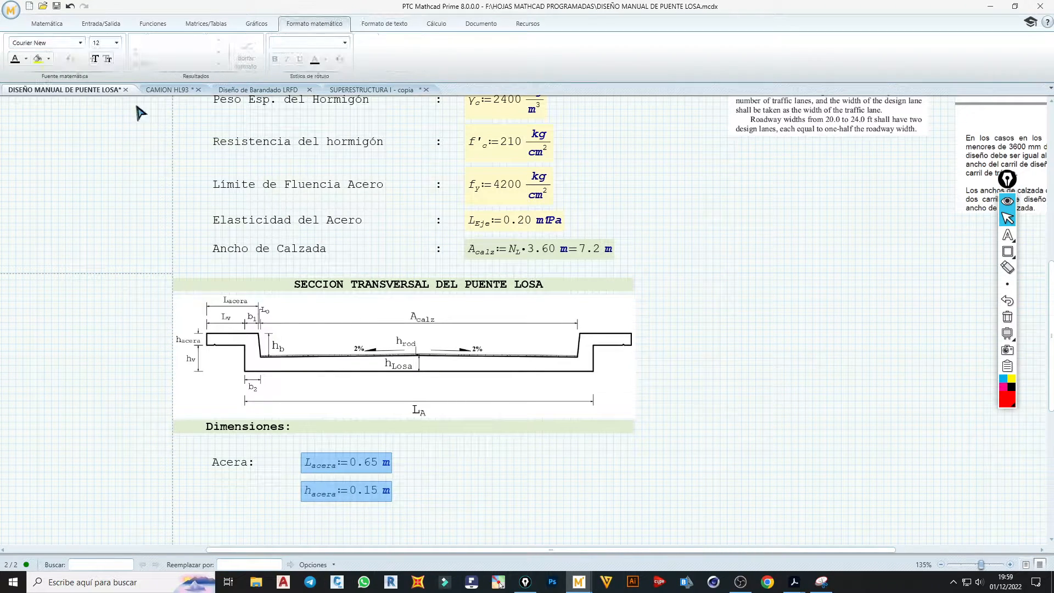
{"action": "left_click", "coordinate": [48, 58]}
{"action": "left_click", "coordinate": [128, 135]}
{"action": "left_click", "coordinate": [464, 500]}
- Duplicate the Acera label with its two definitions below the originals and align the copies with them
{"action": "scroll", "coordinate": [453, 491], "scroll_direction": "down", "scroll_amount": 2}
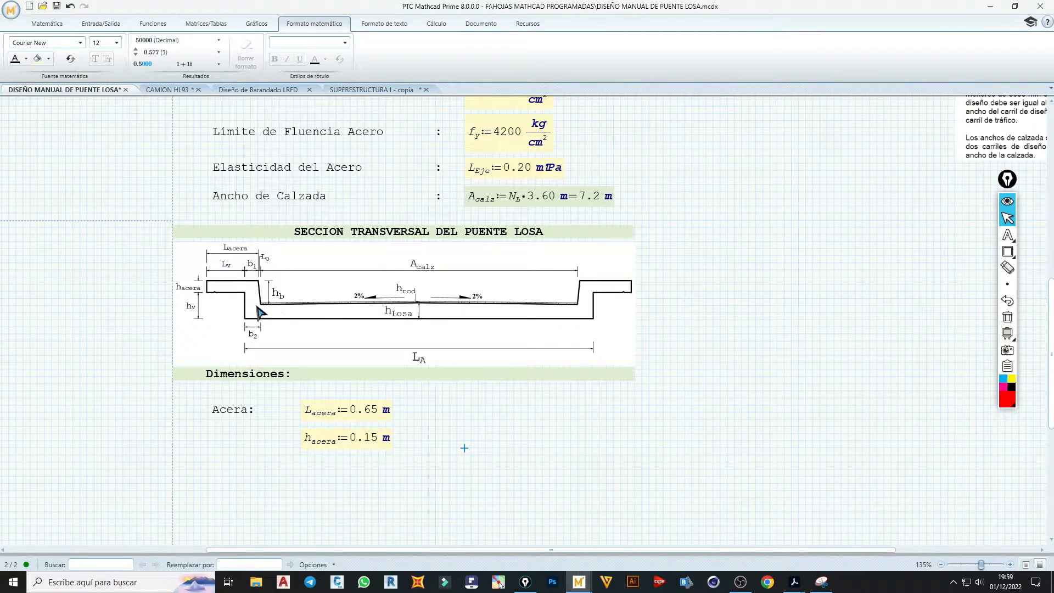
{"action": "left_click", "coordinate": [250, 421]}
{"action": "left_click", "coordinate": [429, 470]}
{"action": "left_click_drag", "start_coordinate": [422, 469], "coordinate": [223, 401]}
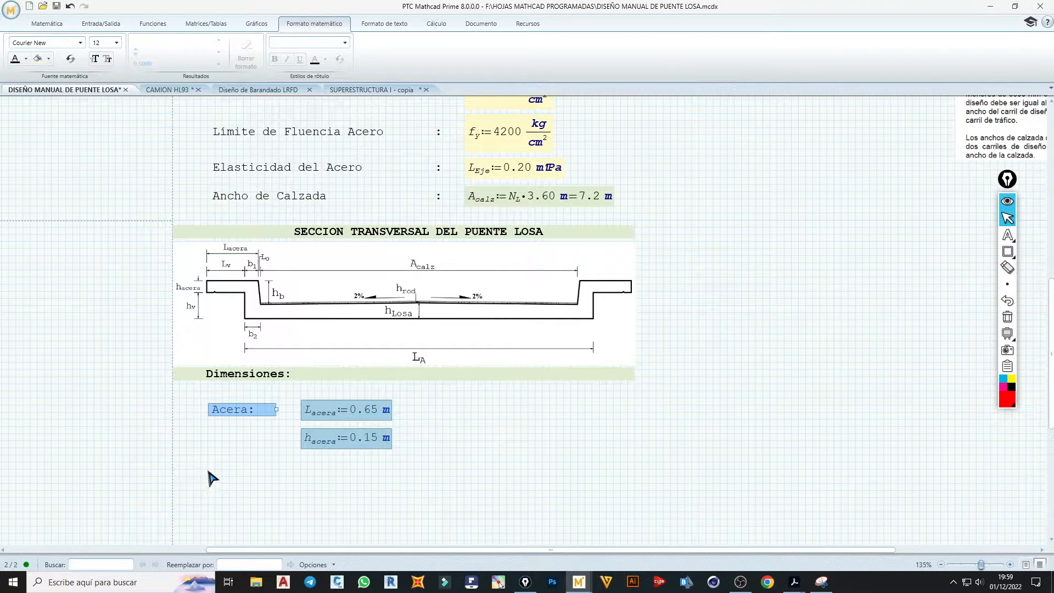
{"action": "key", "text": "ctrl+c"}
{"action": "key", "text": "ctrl+v"}
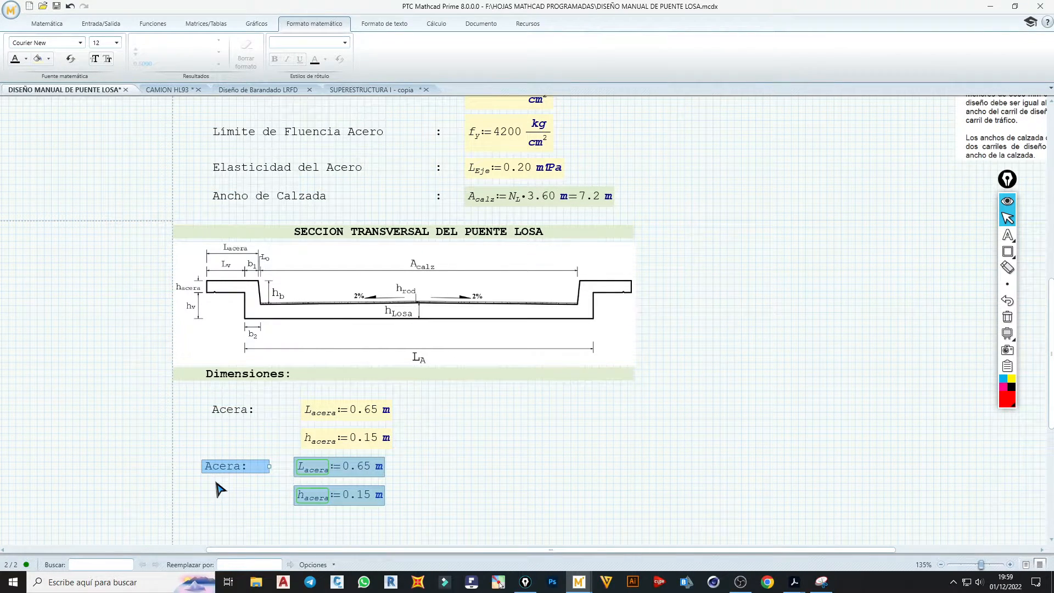
{"action": "key", "text": "Down"}
{"action": "key", "text": "Right"}
- Change the copied label to "Bordillo:" and adjust the text box width to fit it
{"action": "left_click", "coordinate": [228, 473]}
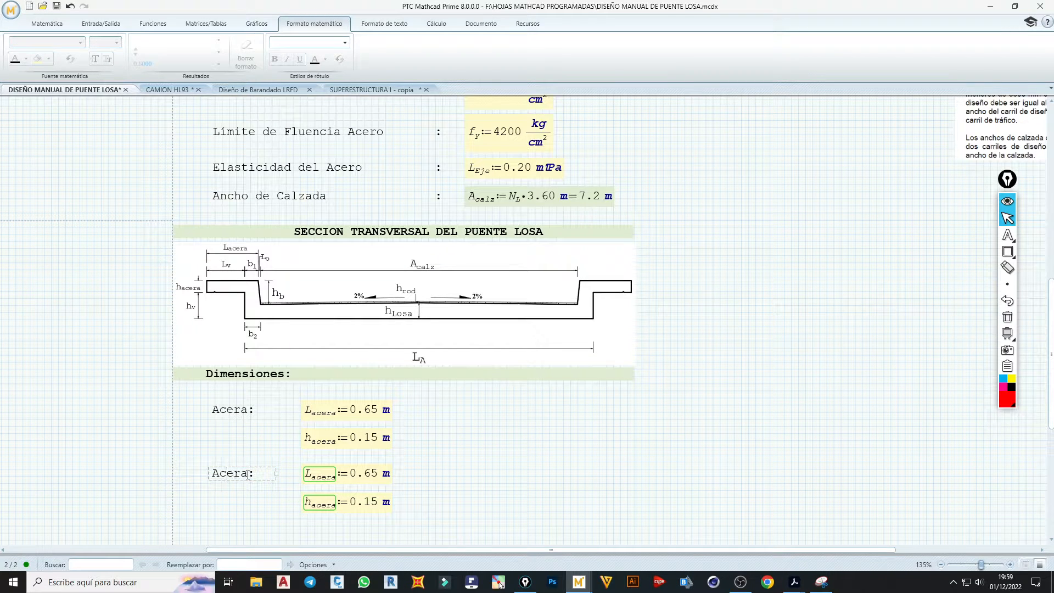
{"action": "double_click", "coordinate": [247, 474]}
{"action": "type", "text": "Bordillo"}
{"action": "left_click_drag", "start_coordinate": [281, 480], "coordinate": [289, 479]}
- Rename the copied L_acera variable beside the Bordillo label to b with subscript 1
{"action": "left_click", "coordinate": [311, 475]}
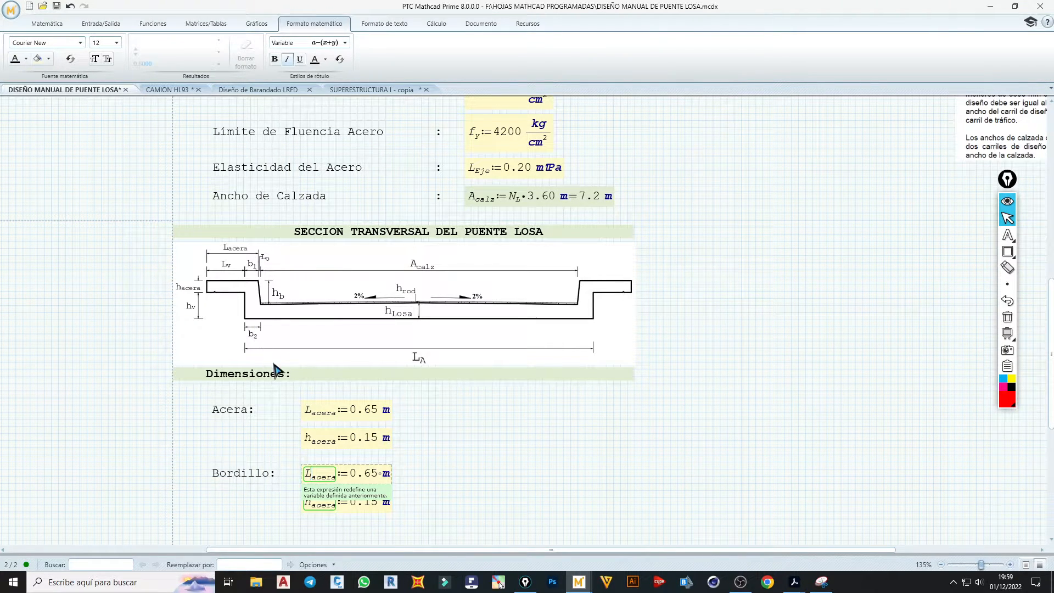
{"action": "left_click", "coordinate": [336, 485]}
{"action": "key", "text": "BackSpace"}
{"action": "key", "text": "BackSpace"}
{"action": "key", "text": "BackSpace"}
{"action": "key", "text": "BackSpace"}
{"action": "key", "text": "BackSpace"}
{"action": "key", "text": "BackSpace"}
{"action": "key", "text": "BackSpace"}
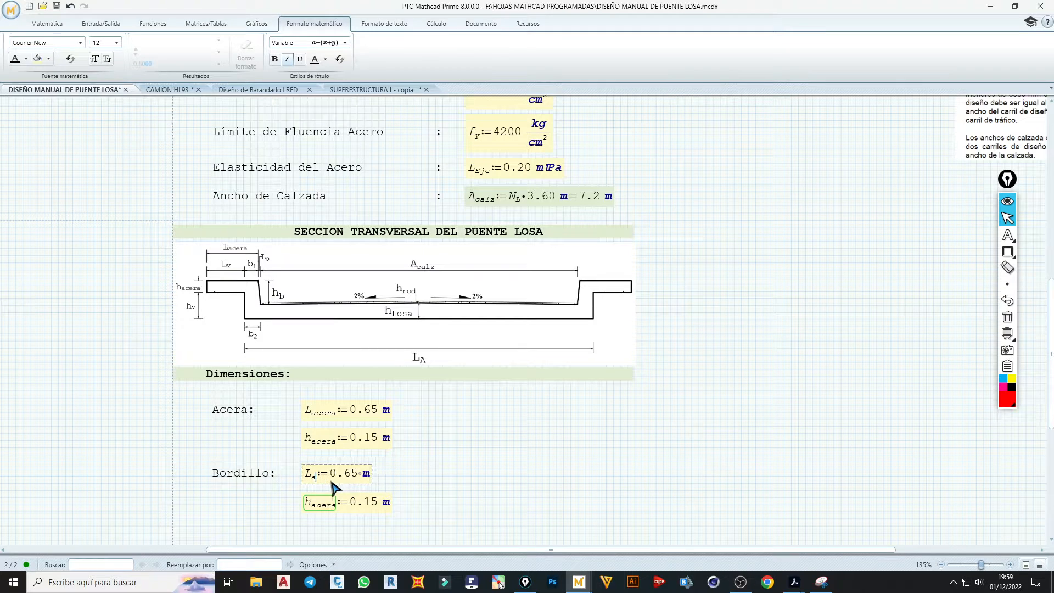
{"action": "type", "text": "b"}
{"action": "type", "text": ".1"}
- Set the value of the b_1 definition to 0.25 m
{"action": "left_click", "coordinate": [356, 475]}
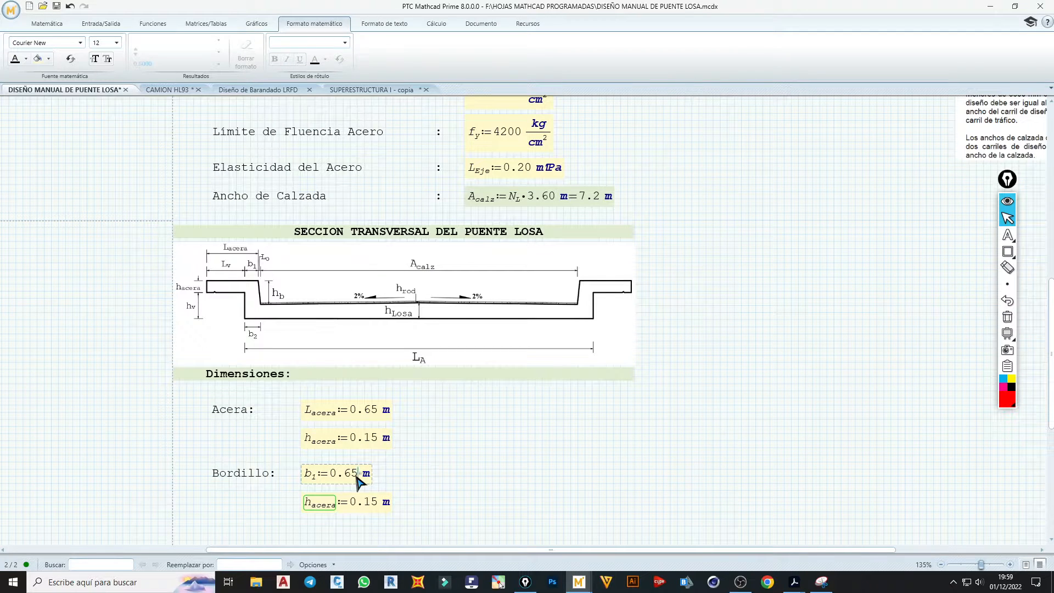
{"action": "key", "text": "Left"}
{"action": "key", "text": "BackSpace"}
{"action": "type", "text": "2"}
- Replace the copied h_acera definition under Bordillo with a duplicate of the b_1 definition renamed to b_2 := 0.25 m
{"action": "left_click", "coordinate": [394, 500]}
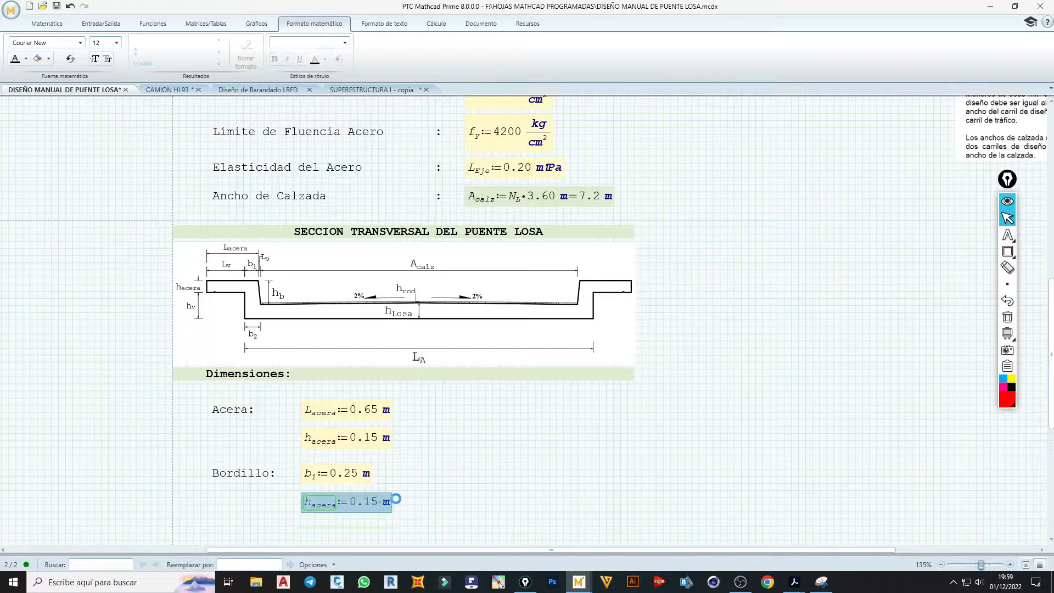
{"action": "key", "text": "Delete"}
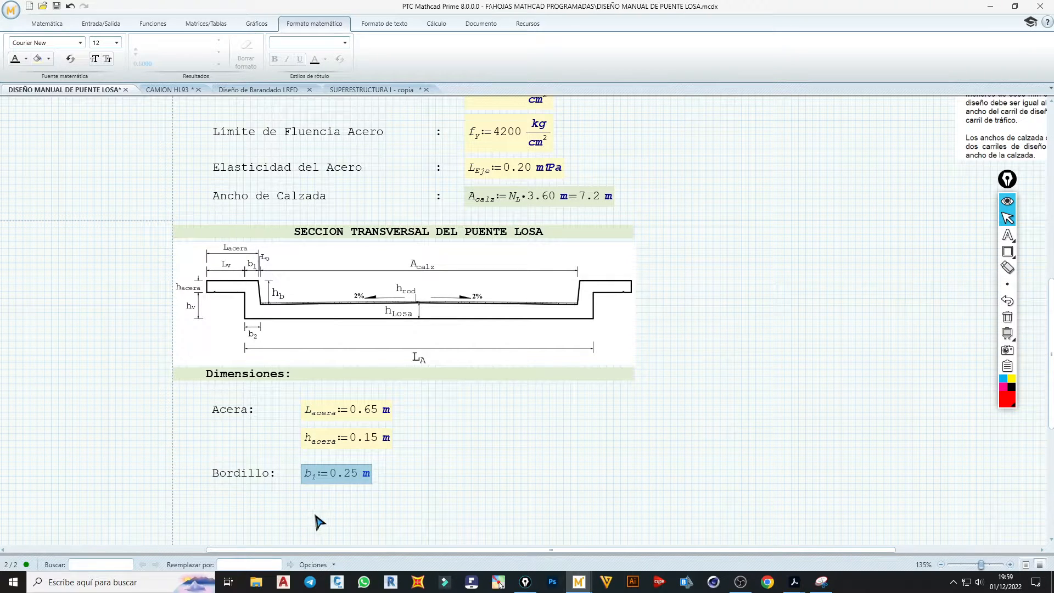
{"action": "left_click", "coordinate": [302, 505]}
{"action": "key", "text": "ctrl+v"}
{"action": "left_click", "coordinate": [316, 507]}
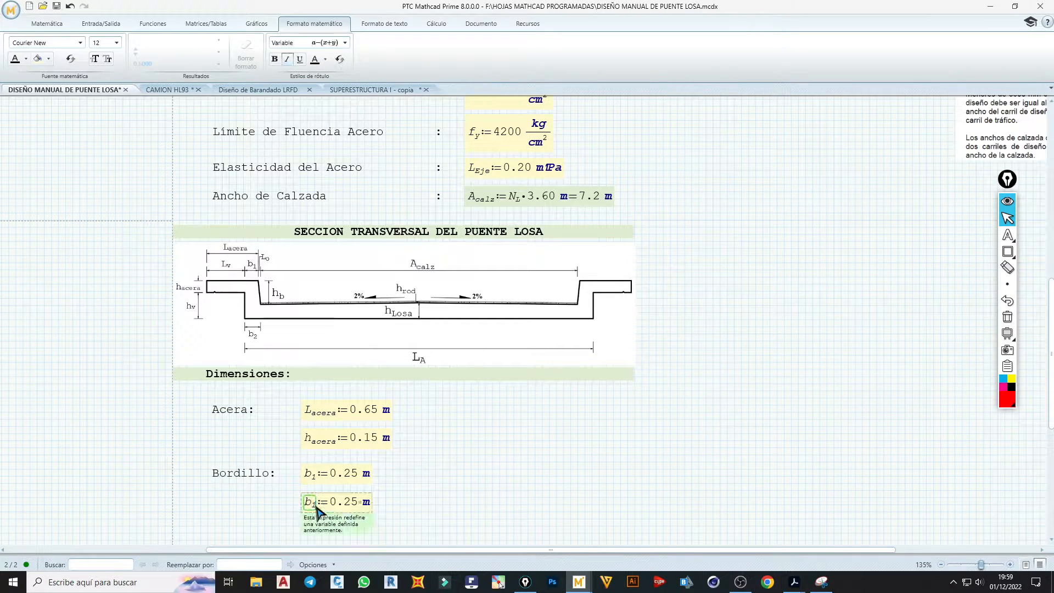
{"action": "key", "text": "BackSpace"}
{"action": "type", "text": "2"}
{"action": "left_click", "coordinate": [421, 498]}
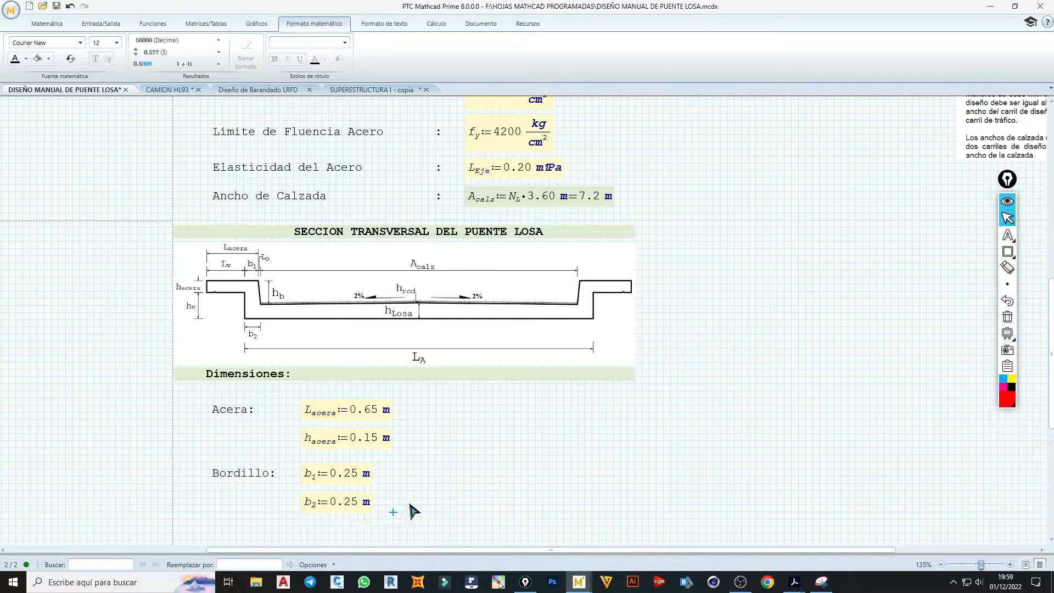
- Copy the railing section drawing from the Diseño de Barandado LRFD worksheet into the slab bridge worksheet, beside the curb definitions
{"action": "left_click", "coordinate": [347, 528]}
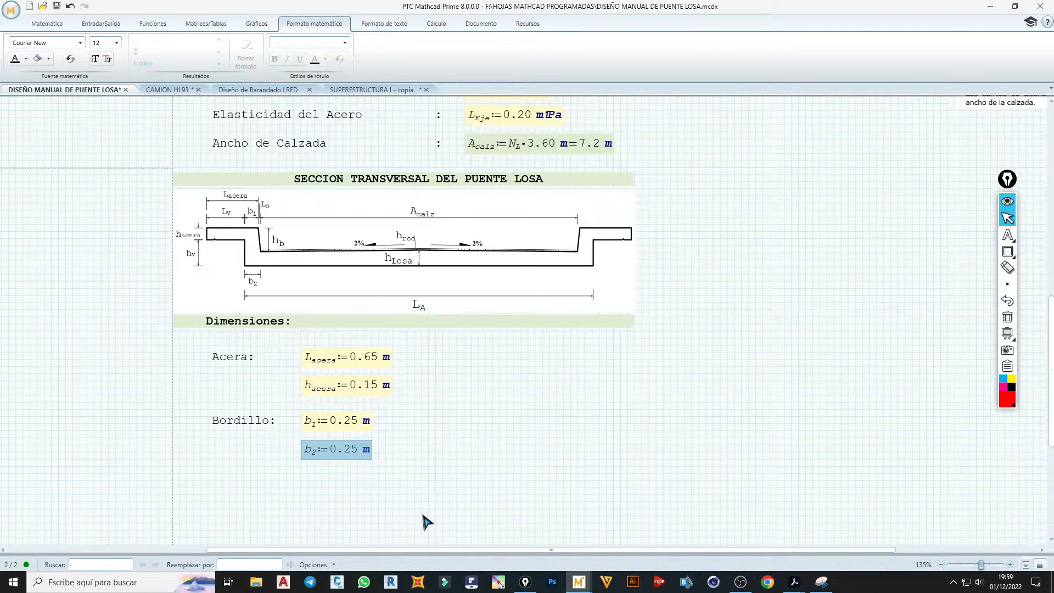
{"action": "scroll", "coordinate": [426, 524], "scroll_direction": "down", "scroll_amount": 2}
{"action": "left_click", "coordinate": [400, 430]}
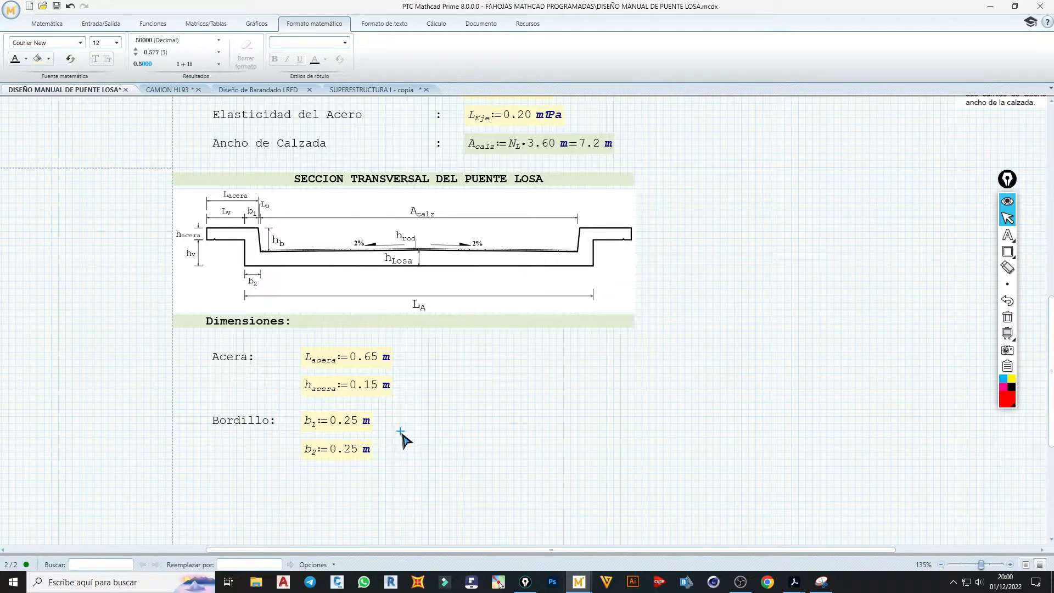
{"action": "left_click", "coordinate": [377, 92]}
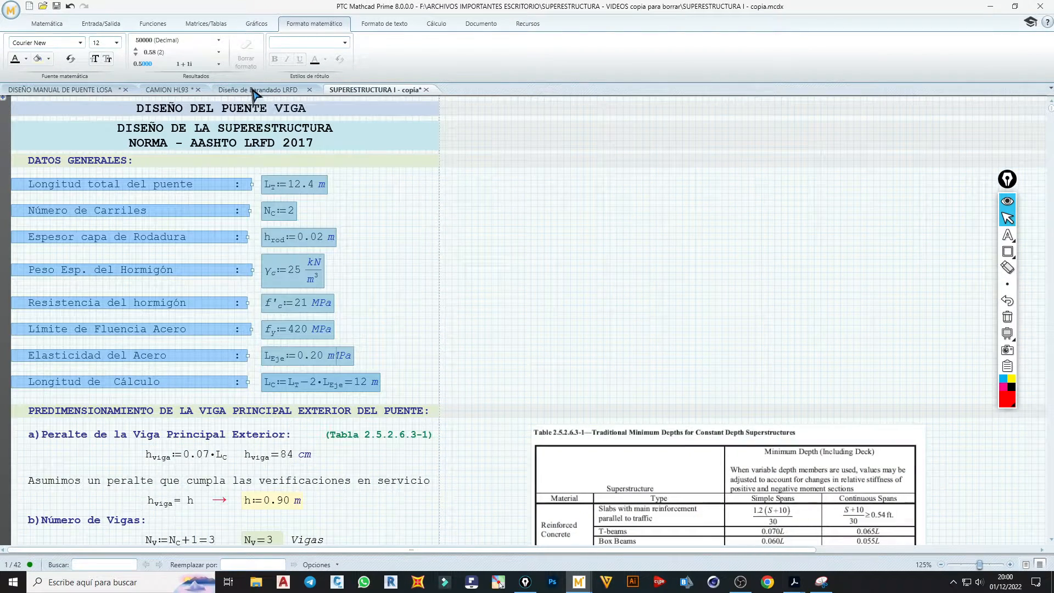
{"action": "left_click", "coordinate": [257, 91]}
{"action": "left_click", "coordinate": [731, 350]}
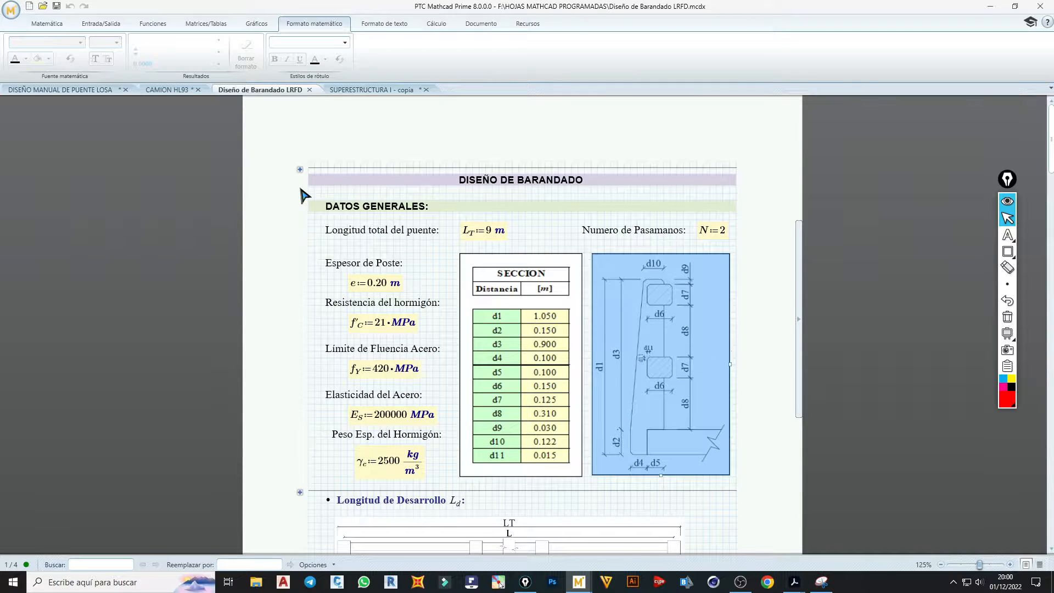
{"action": "left_click", "coordinate": [66, 91]}
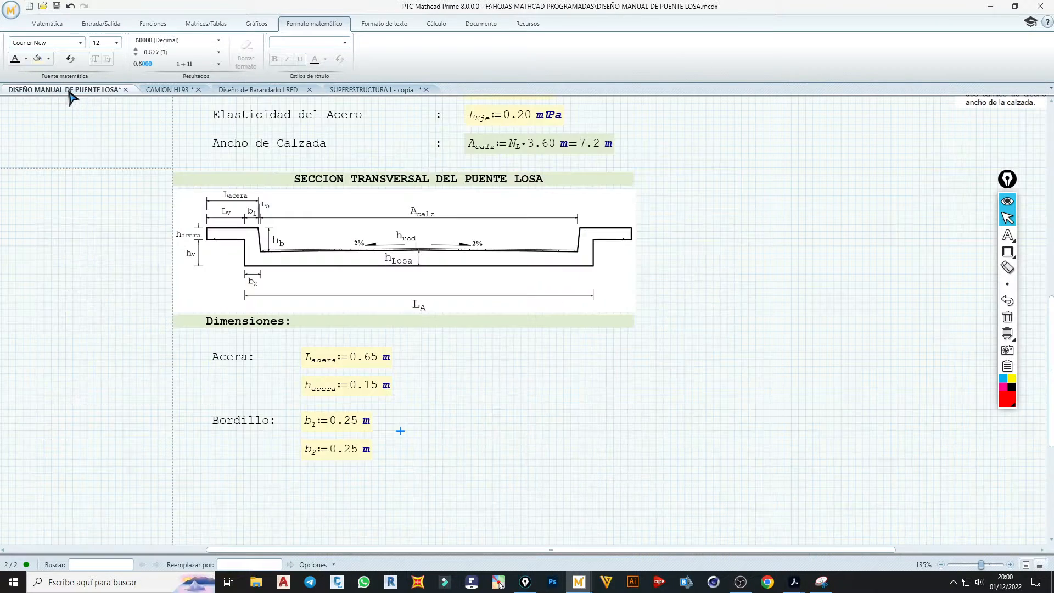
{"action": "key", "text": "ctrl+v"}
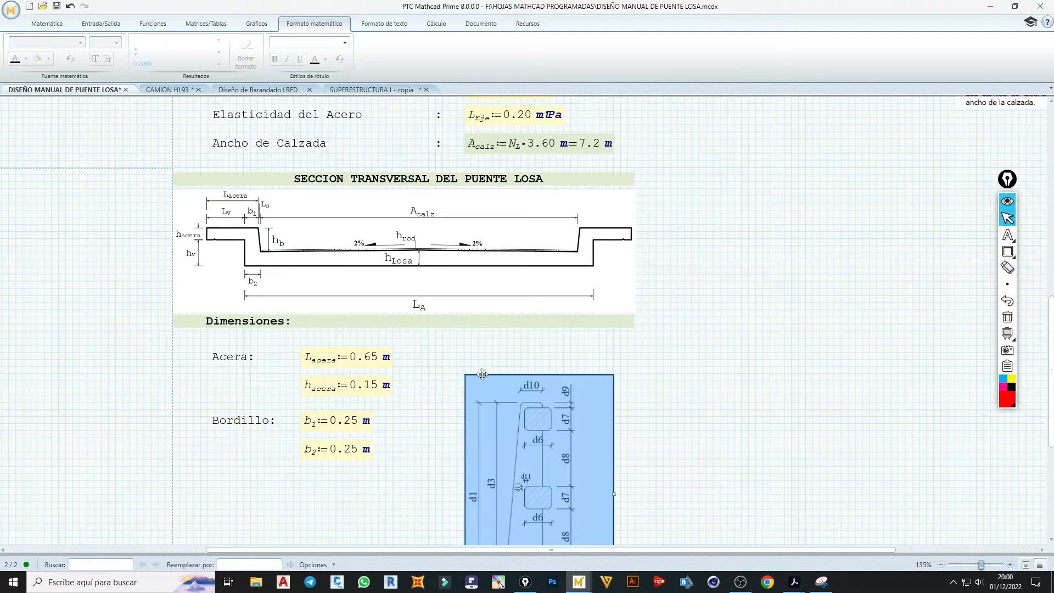
- Move the railing drawing up to just below the Dimensiones heading, beside the sidewalk and curb definitions
{"action": "scroll", "coordinate": [478, 378], "scroll_direction": "down", "scroll_amount": 2}
{"action": "left_click_drag", "start_coordinate": [620, 355], "coordinate": [624, 319]}
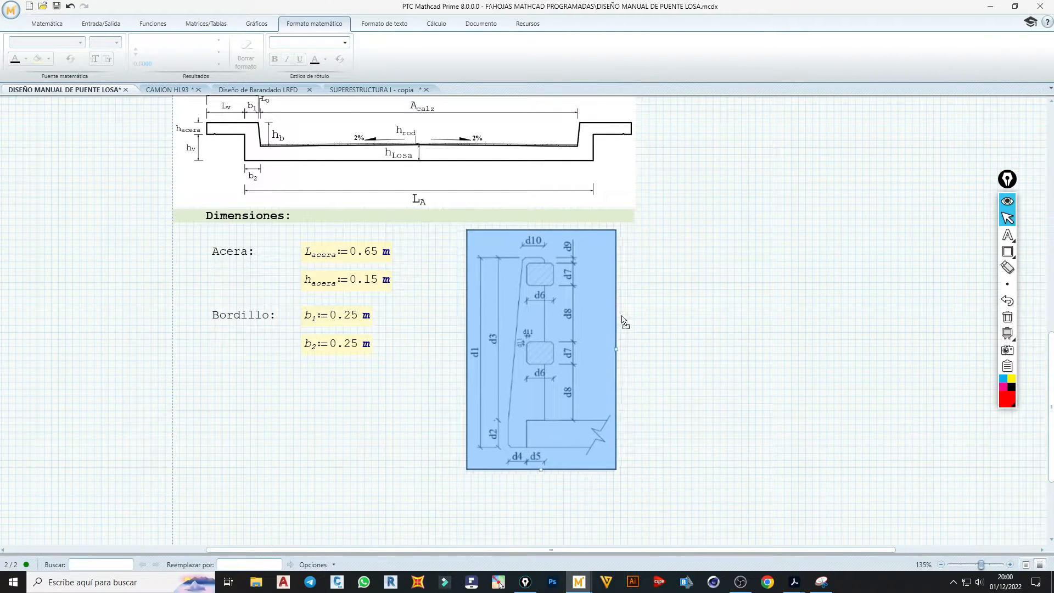
{"action": "scroll", "coordinate": [554, 343], "scroll_direction": "down", "scroll_amount": 1}
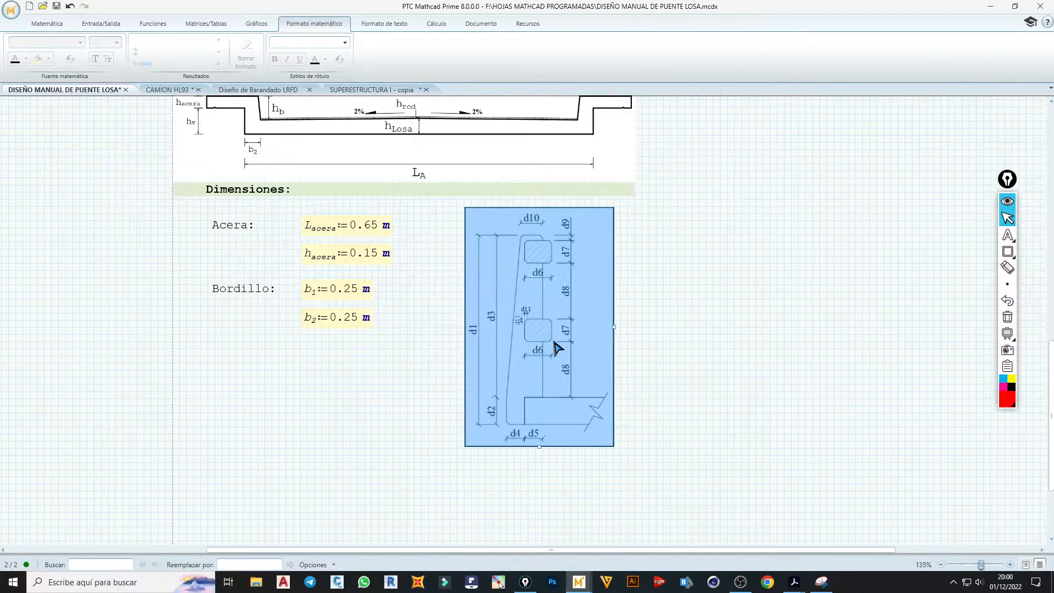
{"action": "left_click", "coordinate": [635, 356]}
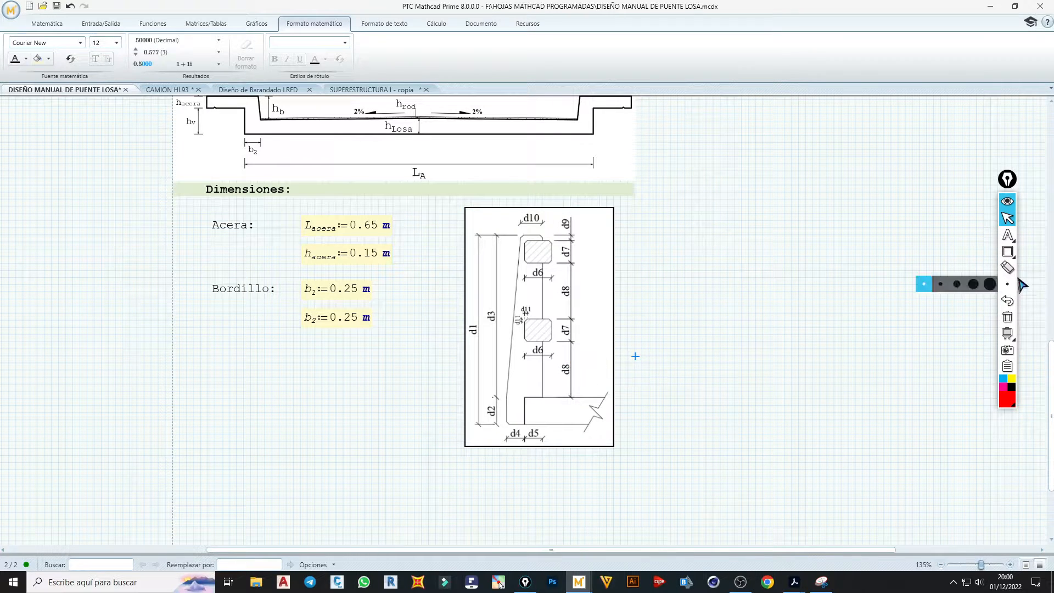
- Outline the post and both handrails on the railing drawing with red annotation rectangles, and hide the annotations
{"action": "mouse_move", "coordinate": [1007, 252]}
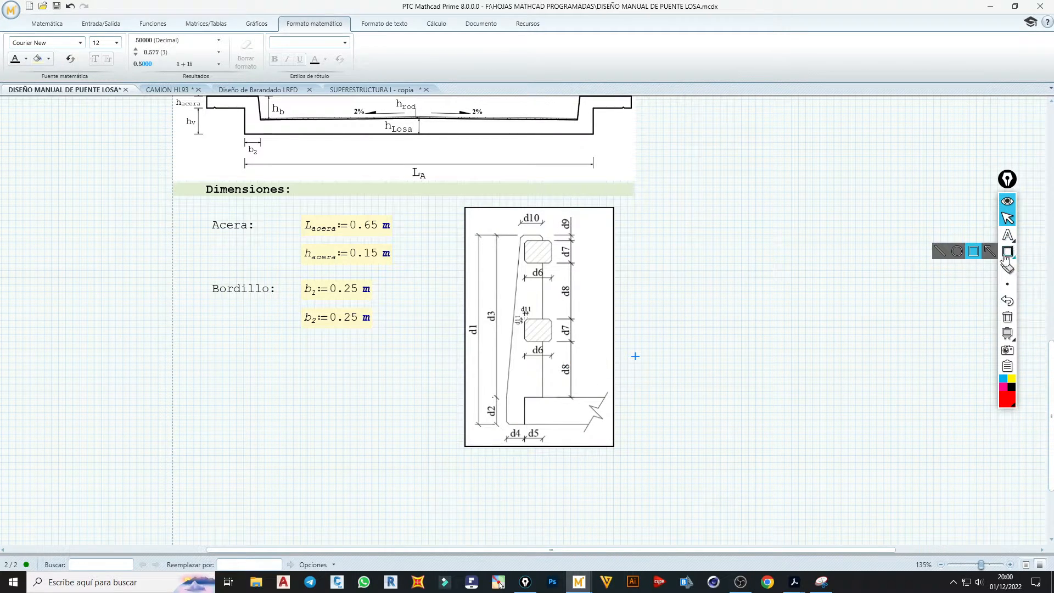
{"action": "left_click", "coordinate": [973, 252]}
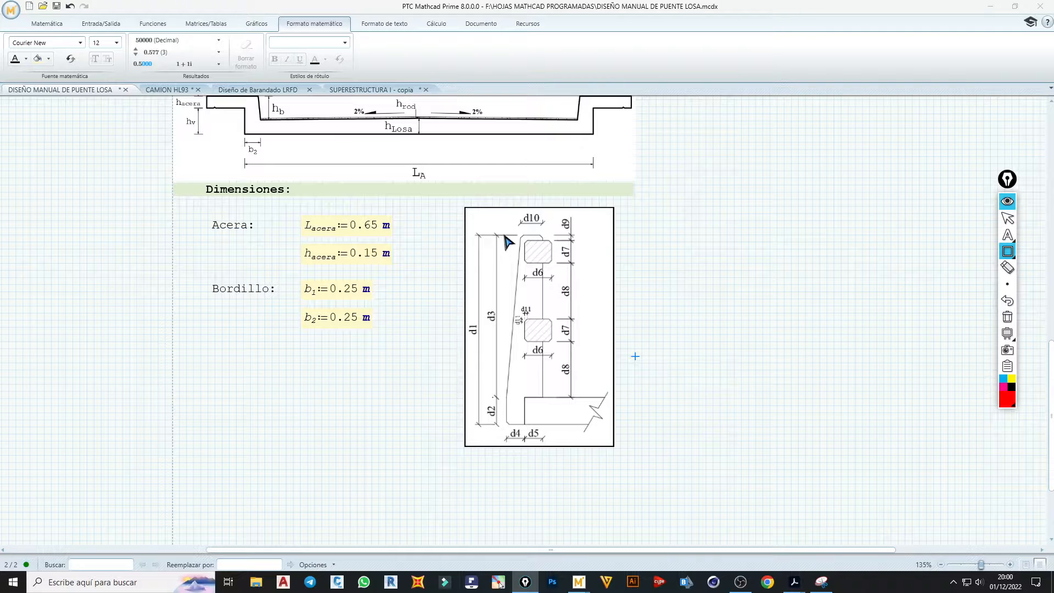
{"action": "left_click_drag", "start_coordinate": [513, 235], "coordinate": [549, 430]}
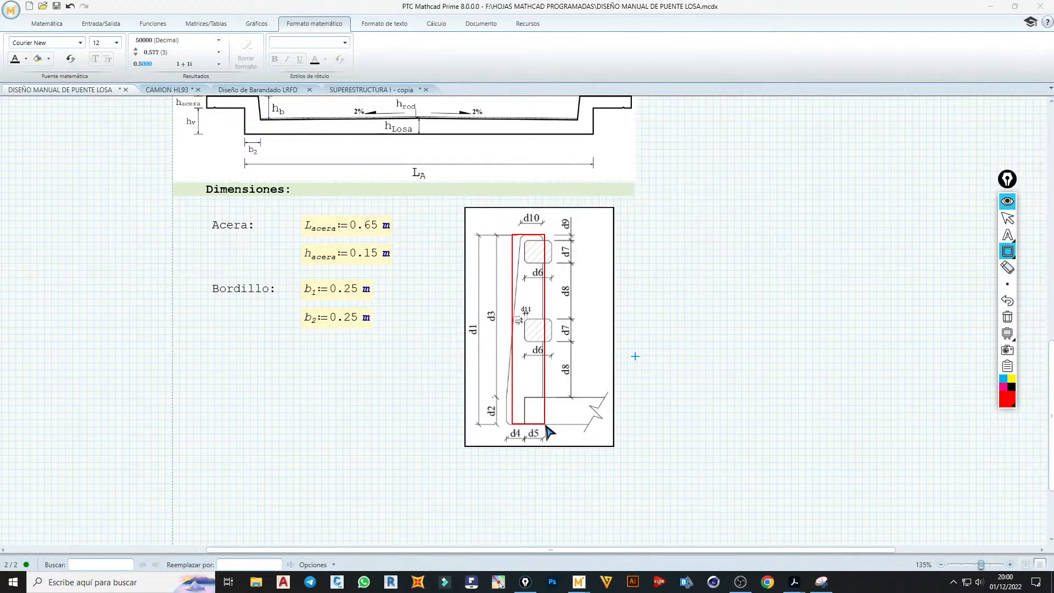
{"action": "left_click_drag", "start_coordinate": [523, 239], "coordinate": [551, 264]}
{"action": "left_click_drag", "start_coordinate": [525, 319], "coordinate": [554, 345]}
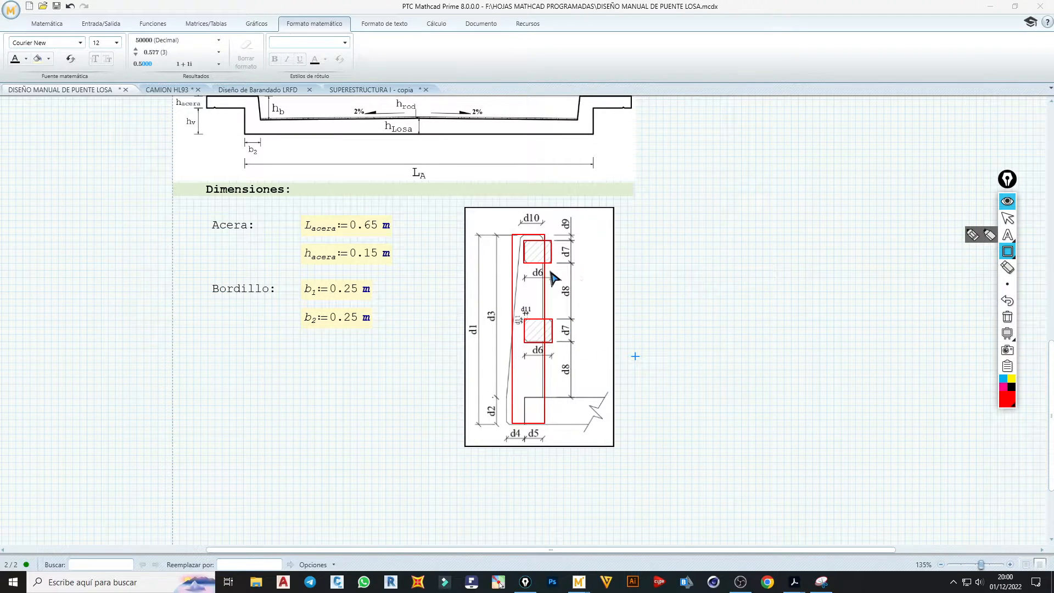
{"action": "left_click", "coordinate": [1007, 201]}
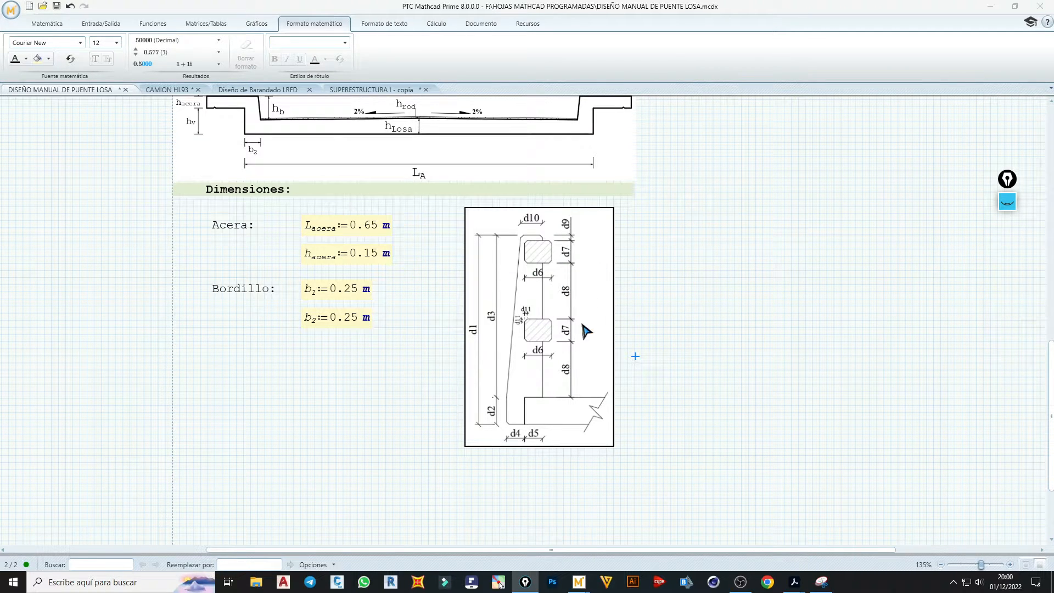
- Close up the gap between the Acera and Bordillo definitions and nudge the railing drawing slightly to the right
{"action": "left_click", "coordinate": [393, 271]}
{"action": "key", "text": "Delete"}
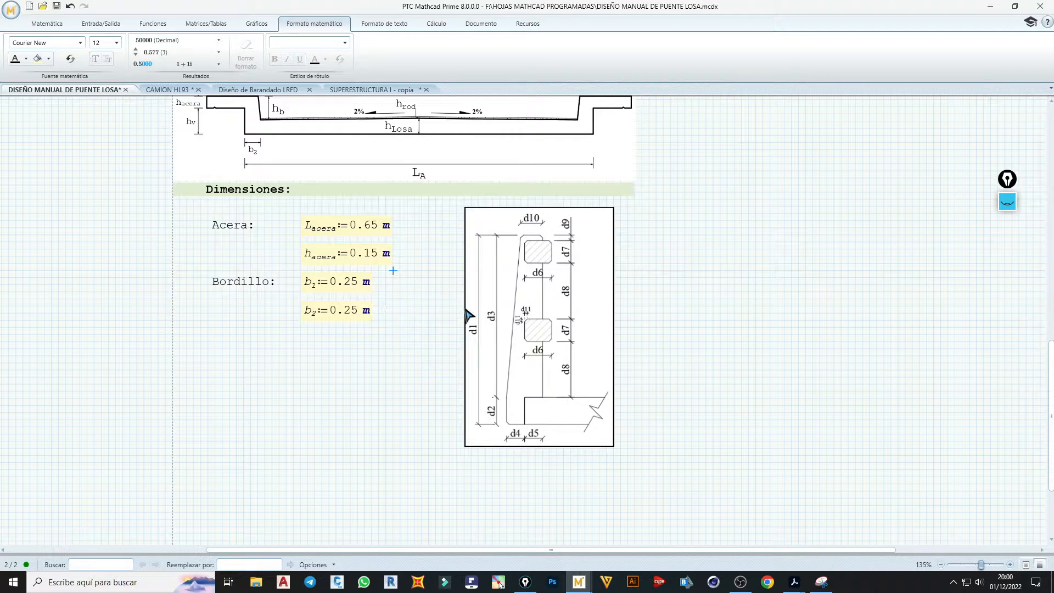
{"action": "left_click", "coordinate": [615, 311]}
{"action": "left_click", "coordinate": [615, 311]}
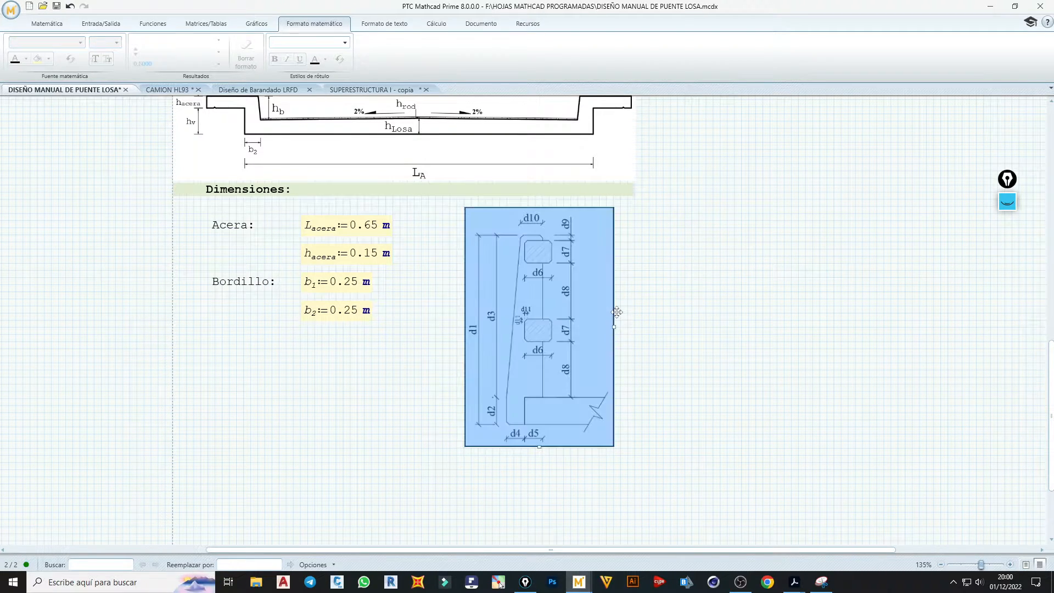
{"action": "key", "text": "Right"}
{"action": "key", "text": "Up"}
{"action": "key", "text": "Down"}
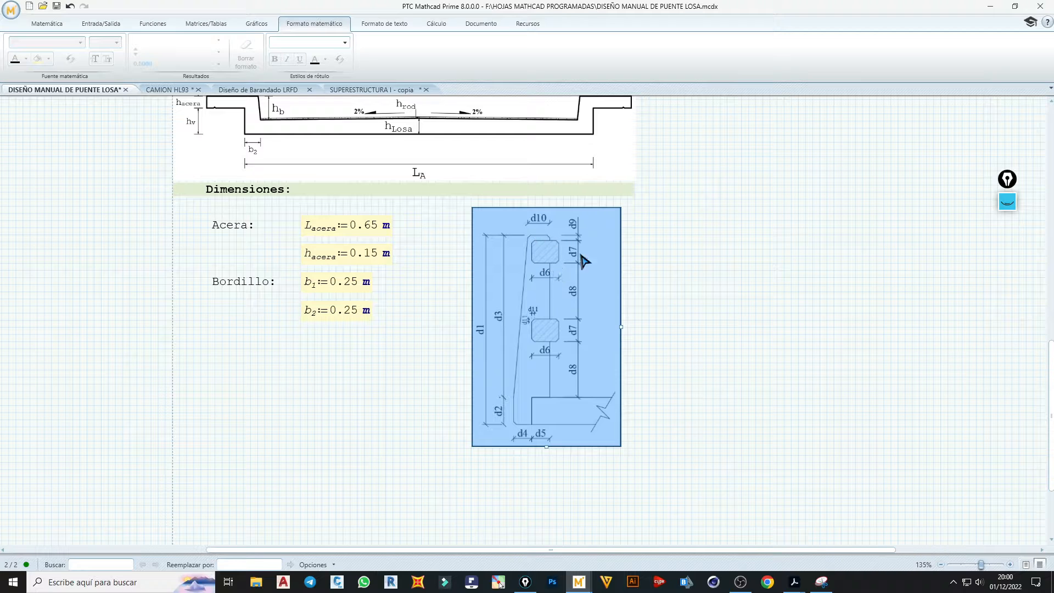
{"action": "left_click", "coordinate": [250, 405]}
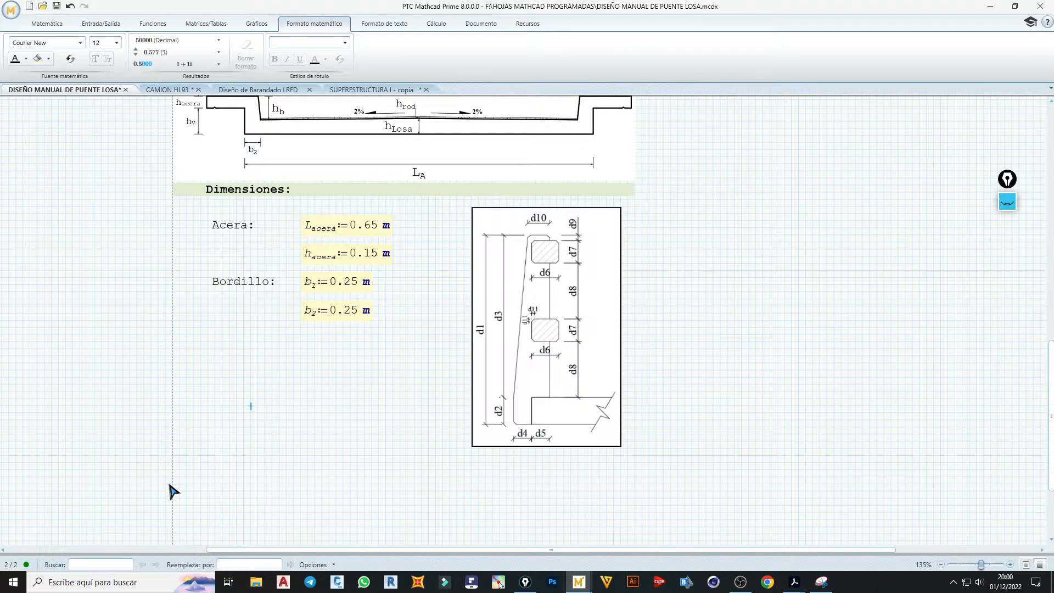
- Duplicate the Bordillo label below the b_2 definition
{"action": "left_click", "coordinate": [499, 584]}
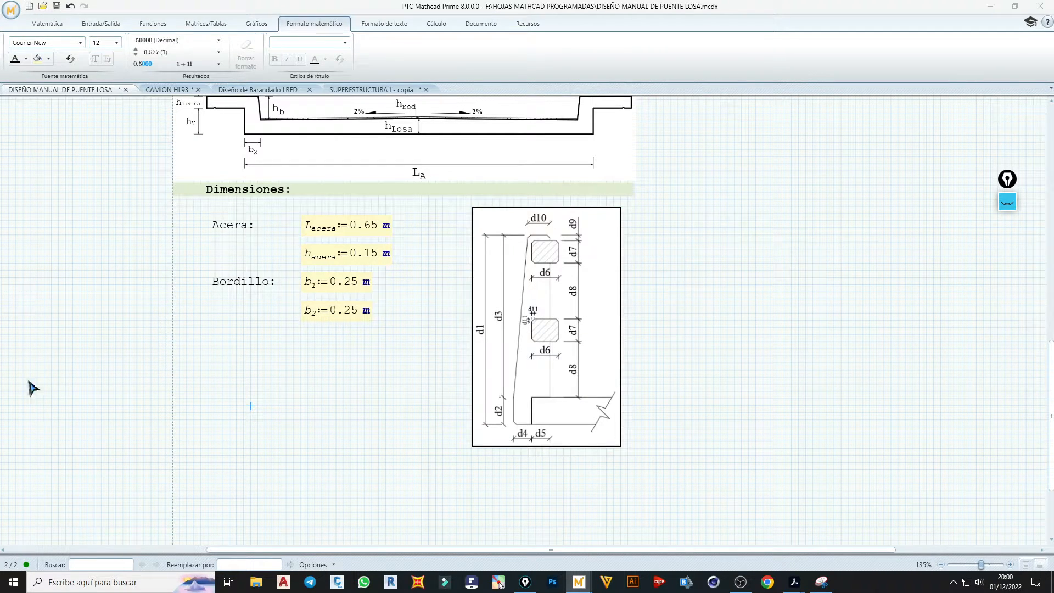
{"action": "left_click", "coordinate": [261, 293]}
{"action": "left_click_drag", "start_coordinate": [364, 341], "coordinate": [235, 290]}
{"action": "left_click", "coordinate": [233, 291]}
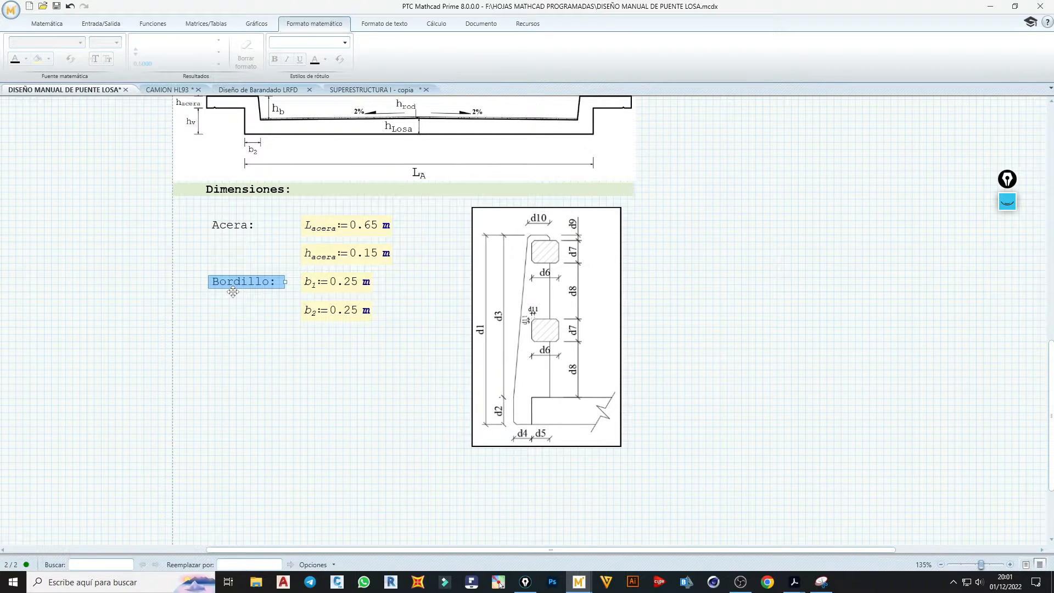
{"action": "key", "text": "ctrl+c"}
{"action": "left_click", "coordinate": [207, 346]}
{"action": "key", "text": "ctrl+v"}
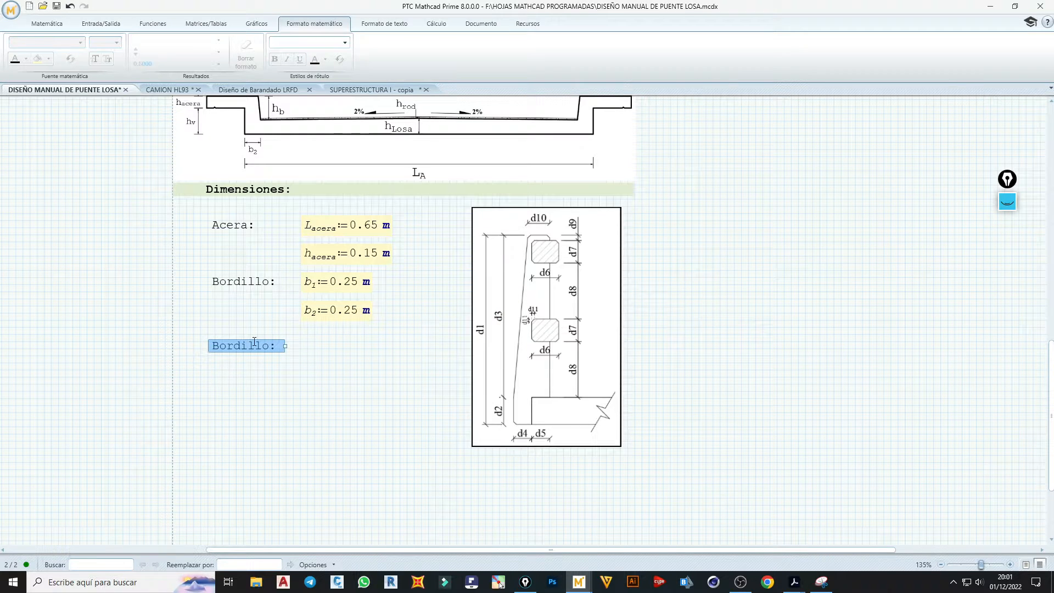
- Shift the copied label slightly left, change its text to "Barandado:" and widen its text box to fit
{"action": "left_click_drag", "start_coordinate": [253, 336], "coordinate": [246, 336]}
{"action": "left_click", "coordinate": [233, 345]}
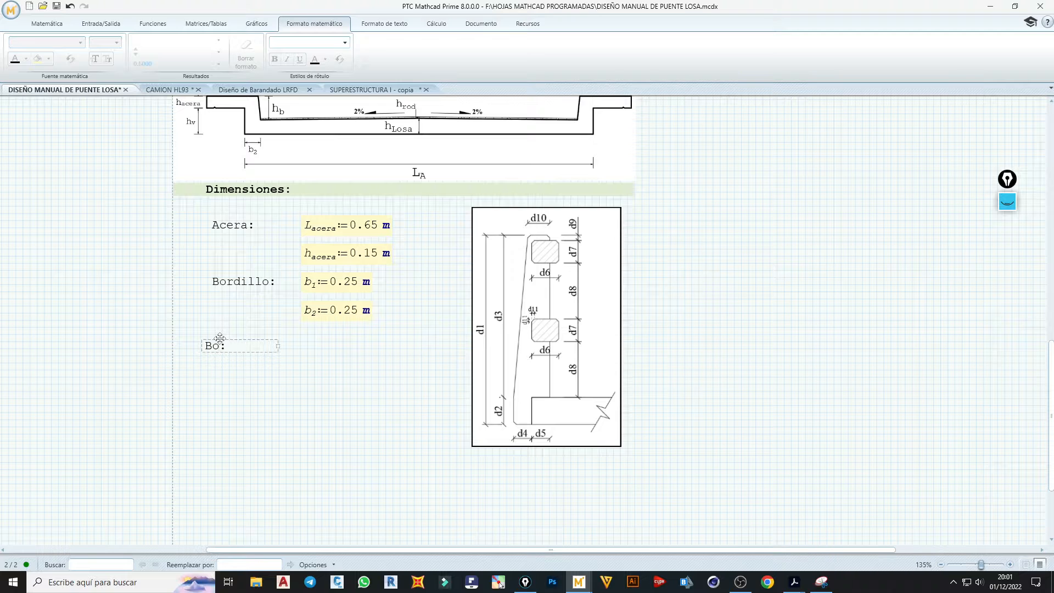
{"action": "key", "text": "BackSpace"}
{"action": "type", "text": "arandad"}
{"action": "left_click_drag", "start_coordinate": [281, 350], "coordinate": [296, 349]}
{"action": "left_click", "coordinate": [314, 356]}
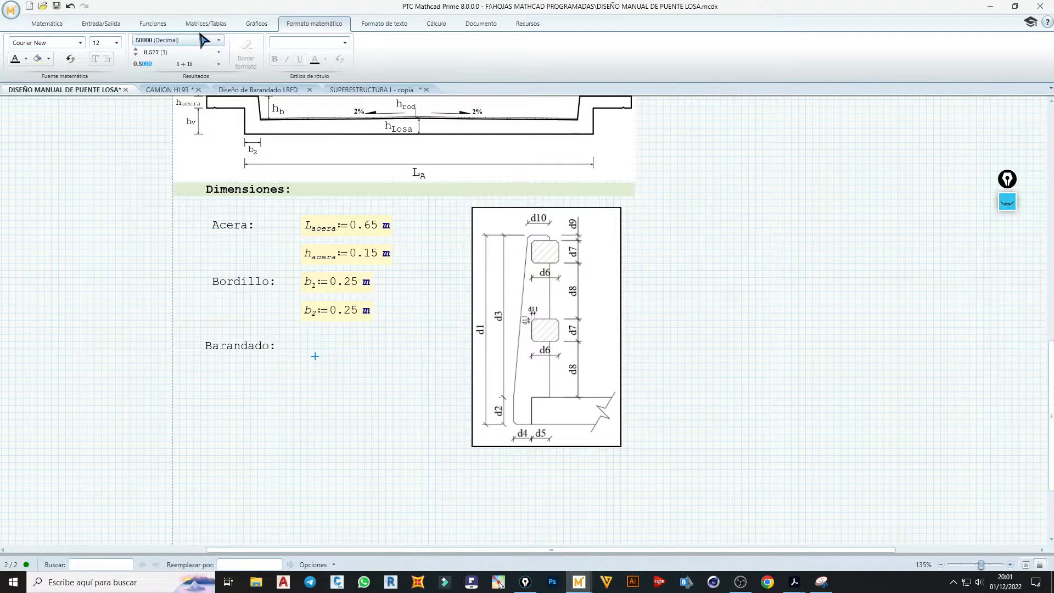
- Insert a three-column table with two data rows beside the Barandado label and move it slightly down
{"action": "left_click", "coordinate": [47, 23]}
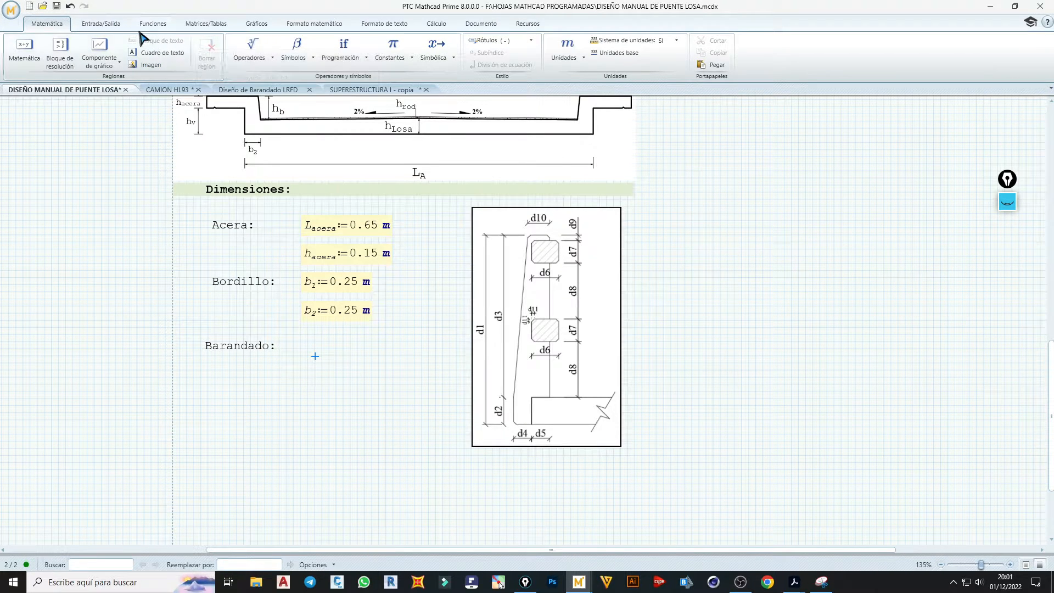
{"action": "left_click", "coordinate": [200, 24]}
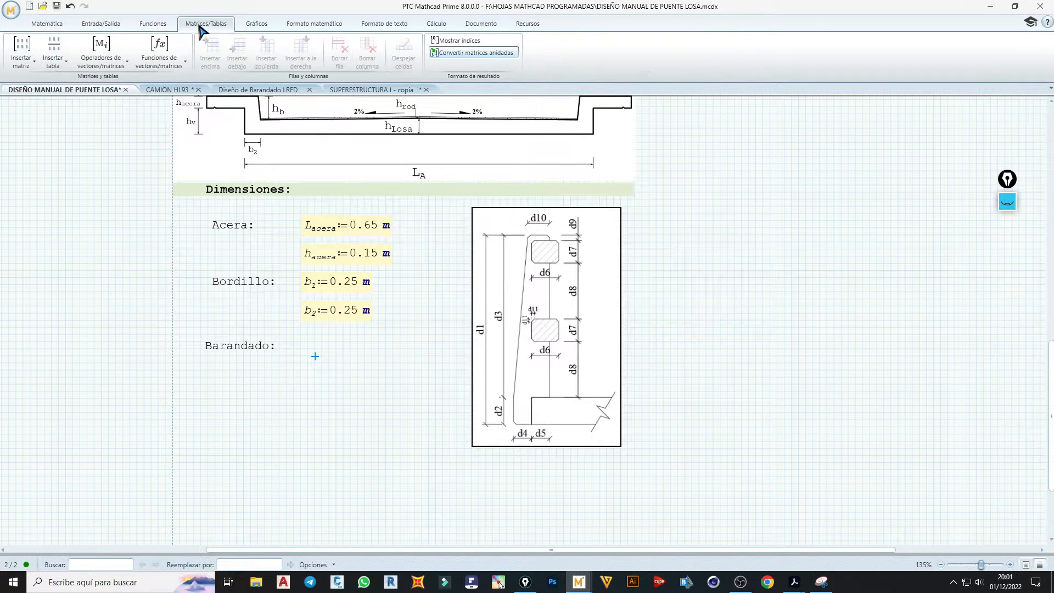
{"action": "left_click", "coordinate": [54, 62]}
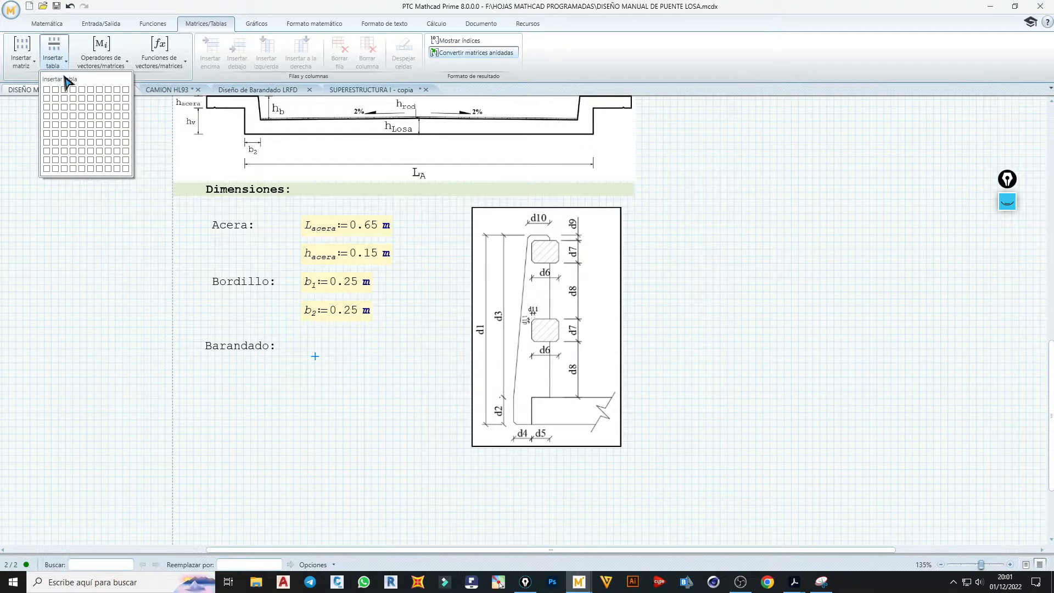
{"action": "left_click", "coordinate": [71, 109]}
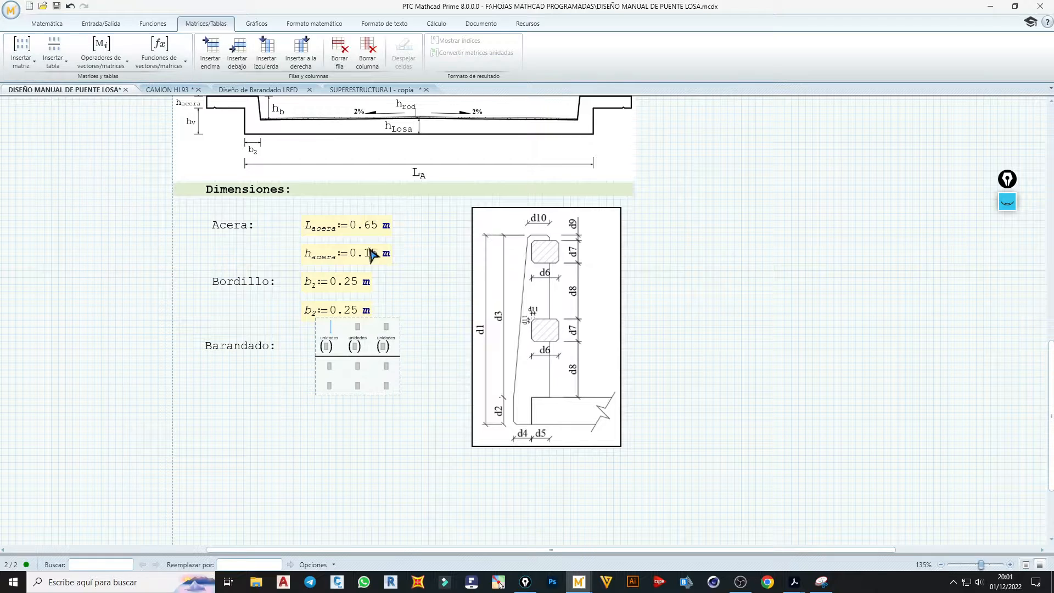
{"action": "left_click_drag", "start_coordinate": [405, 356], "coordinate": [404, 371]}
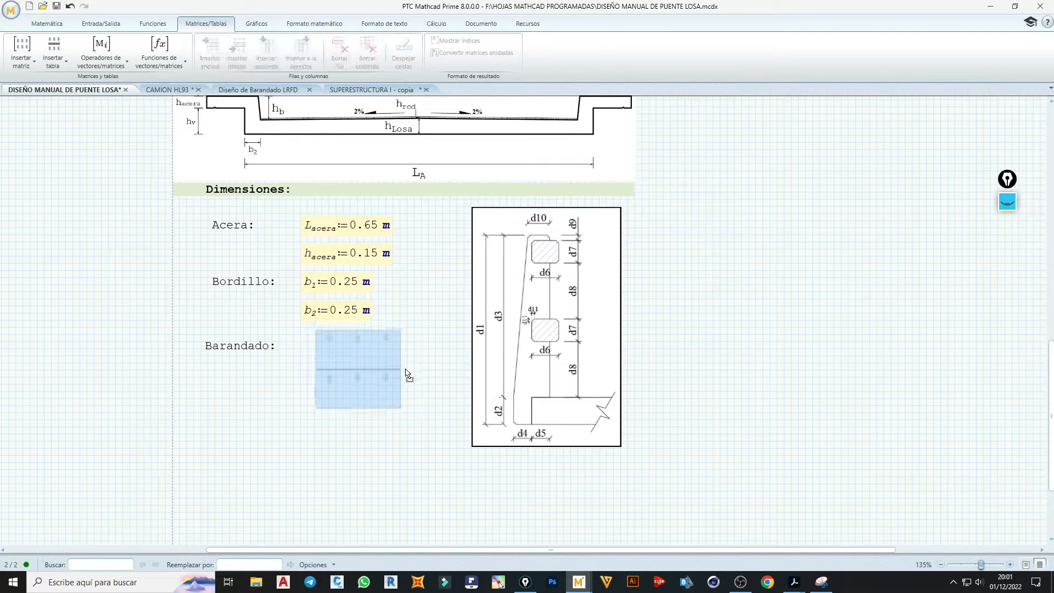
- Name the three columns of the railing table x, y and l
{"action": "left_click", "coordinate": [330, 350]}
{"action": "type", "text": "x"}
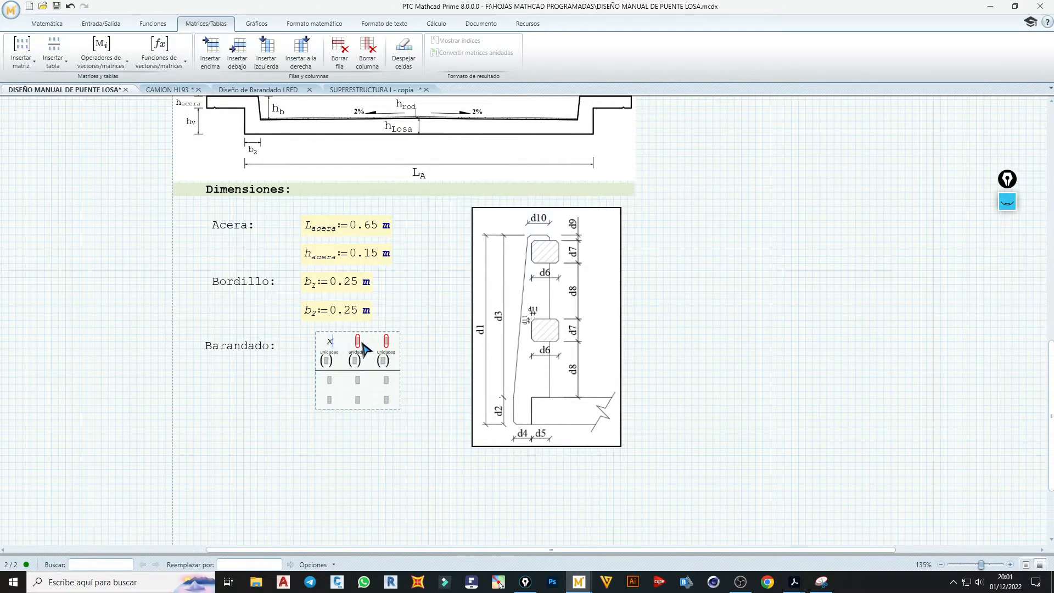
{"action": "key", "text": "Tab"}
{"action": "type", "text": "y"}
{"action": "left_click", "coordinate": [385, 350]}
{"action": "type", "text": "l"}
- Set the units of all three railing table columns to m
{"action": "left_click", "coordinate": [326, 363]}
{"action": "type", "text": "m"}
{"action": "left_click", "coordinate": [356, 362]}
{"action": "type", "text": "m"}
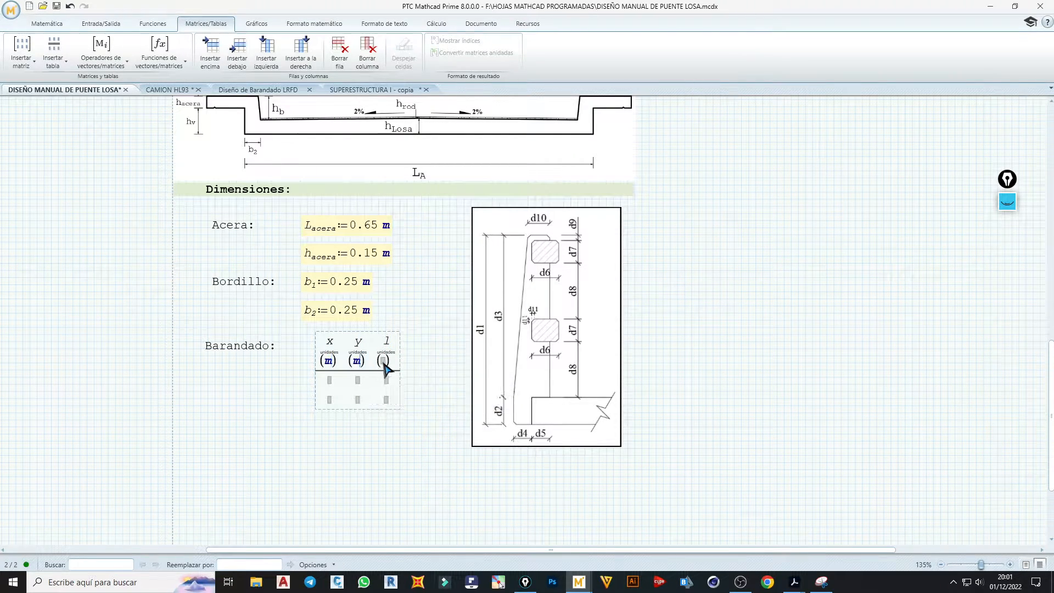
{"action": "left_click", "coordinate": [385, 362]}
{"action": "type", "text": "m"}
{"action": "left_click", "coordinate": [415, 385]}
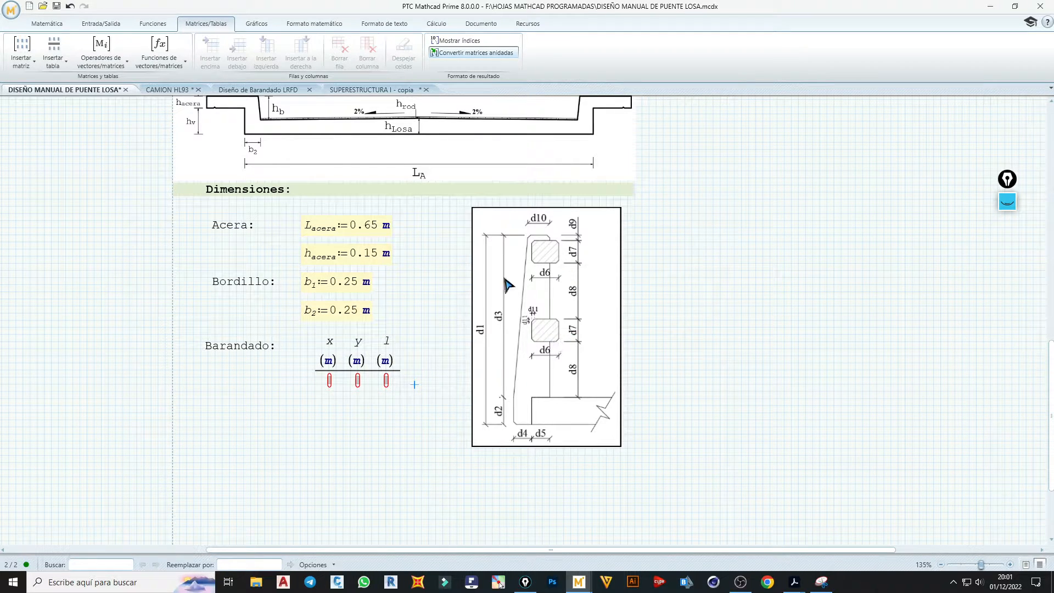
- Check the development length in the Diseño de Barandado LRFD worksheet and enter 1.56 as l in the railing table's second row
{"action": "left_click", "coordinate": [277, 91]}
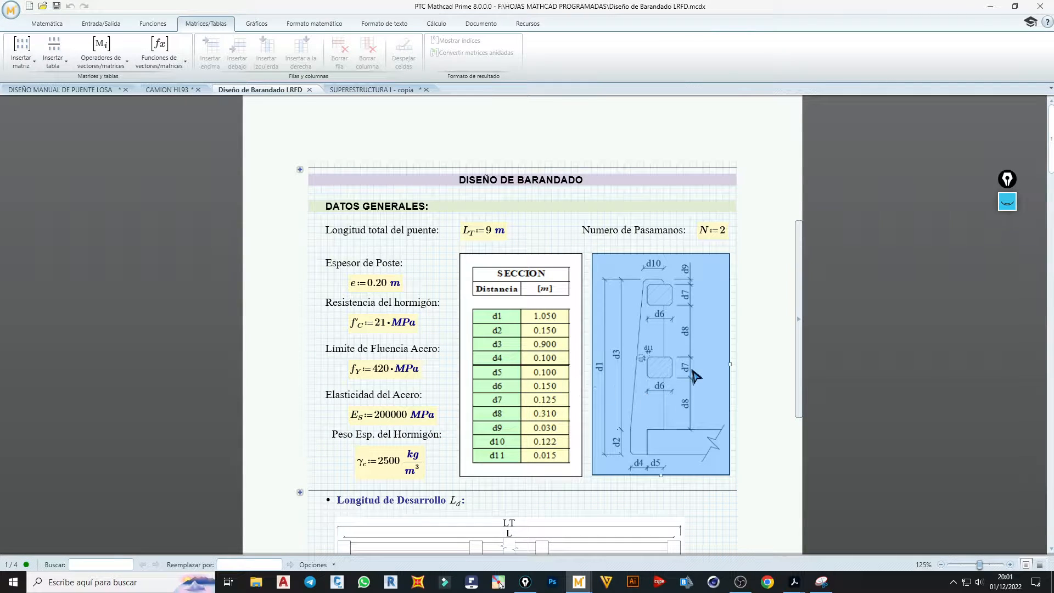
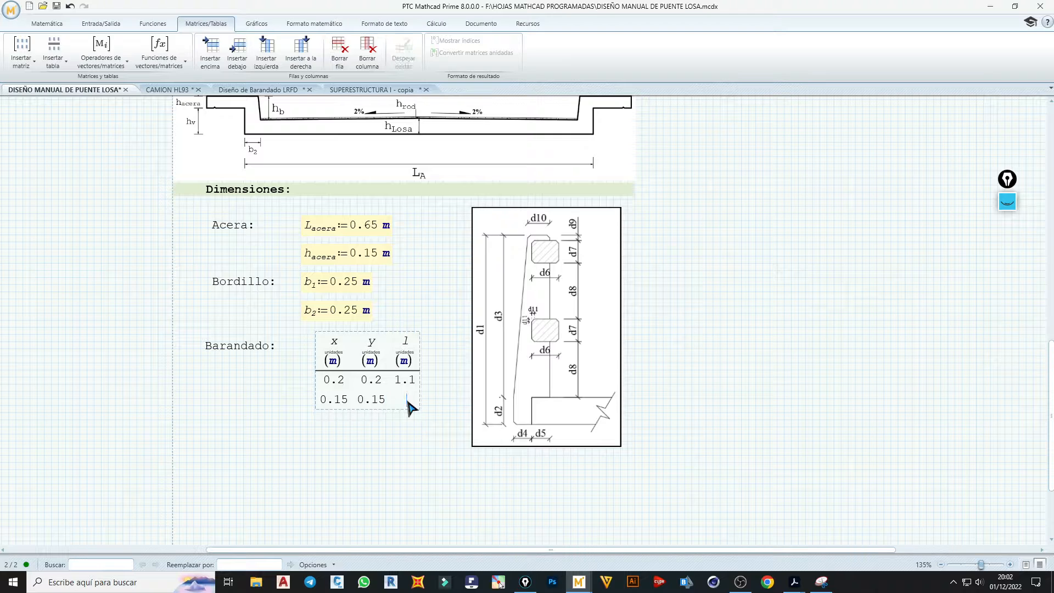
{"action": "left_click", "coordinate": [261, 90]}
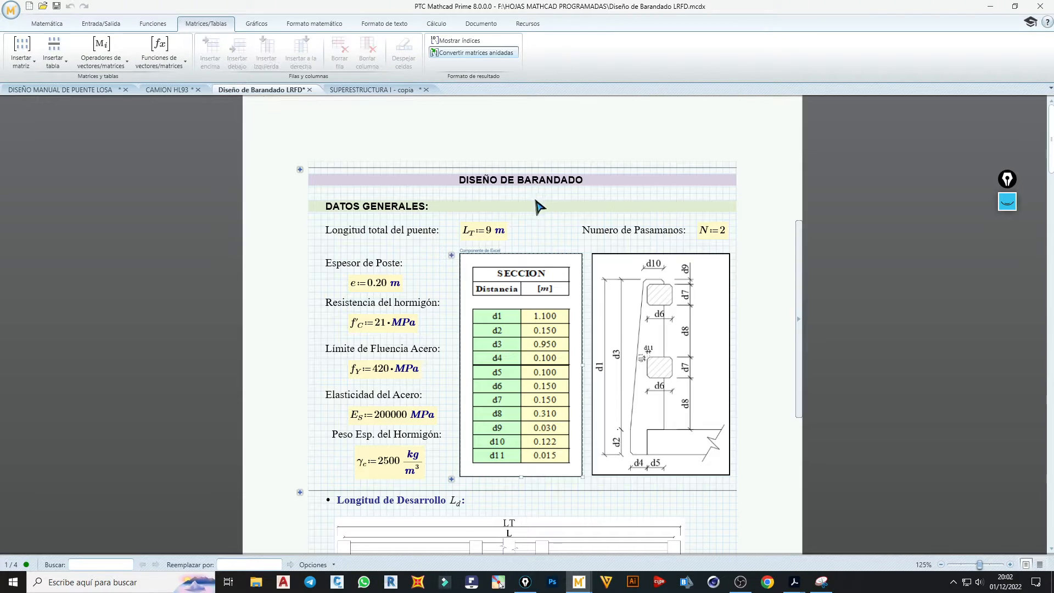
{"action": "scroll", "coordinate": [525, 298], "scroll_direction": "down", "scroll_amount": 5}
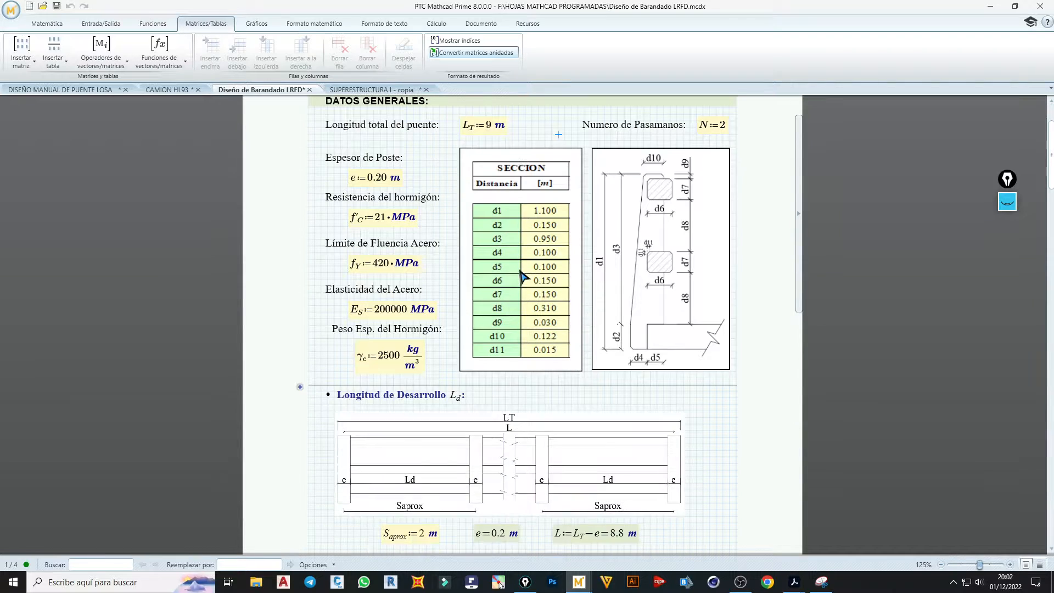
{"action": "scroll", "coordinate": [525, 301], "scroll_direction": "down", "scroll_amount": 1}
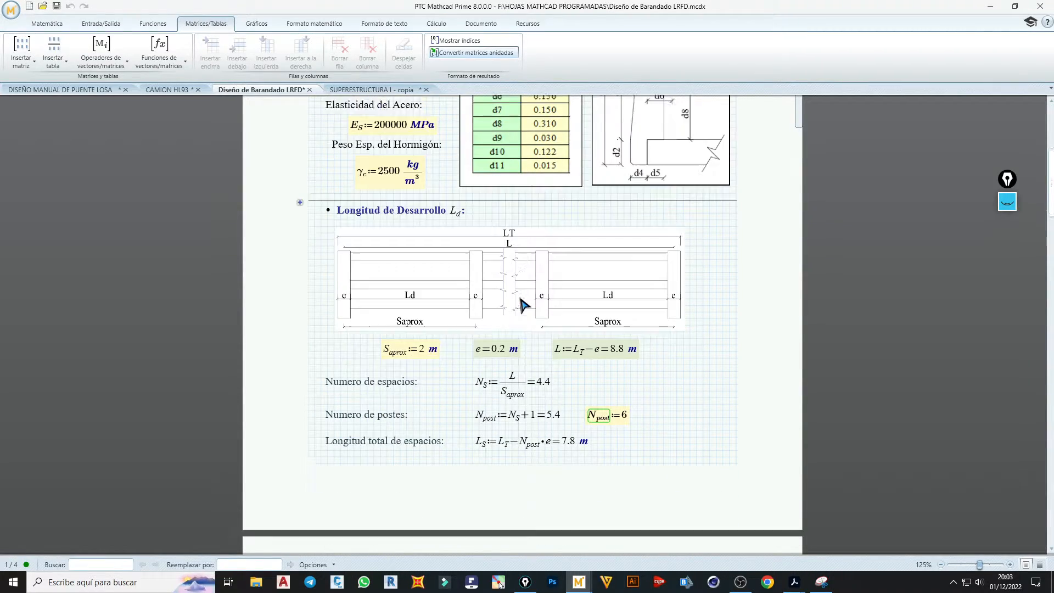
{"action": "scroll", "coordinate": [523, 306], "scroll_direction": "down", "scroll_amount": 1}
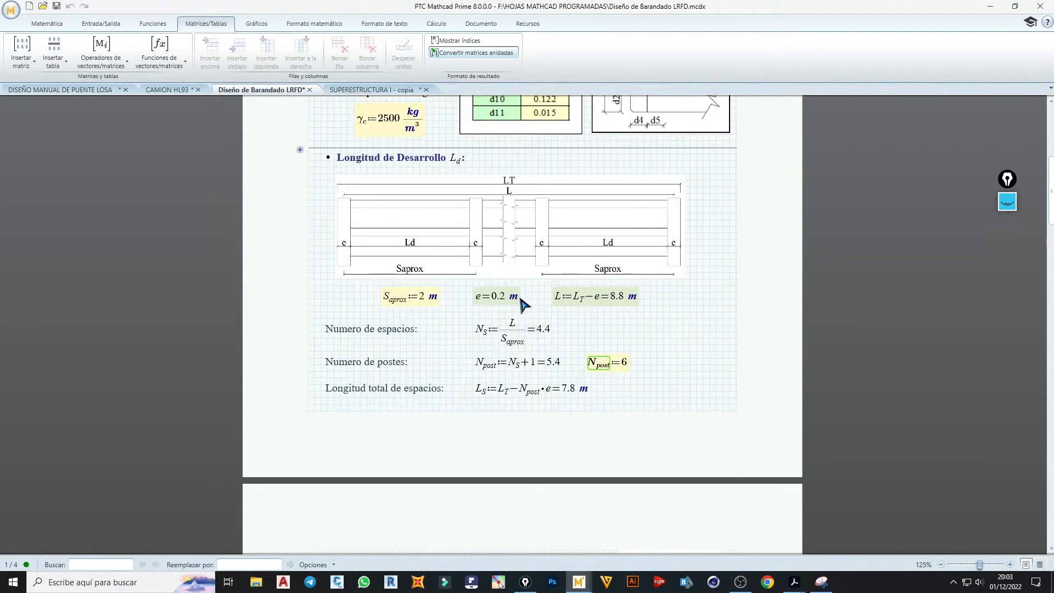
{"action": "scroll", "coordinate": [523, 305], "scroll_direction": "down", "scroll_amount": 1}
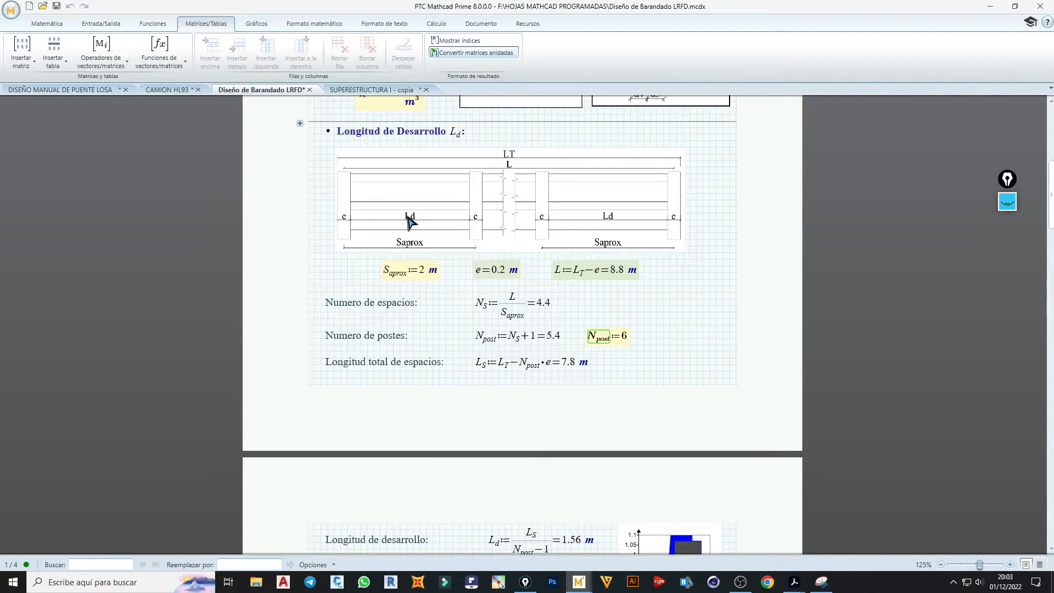
{"action": "scroll", "coordinate": [447, 236], "scroll_direction": "down", "scroll_amount": 4}
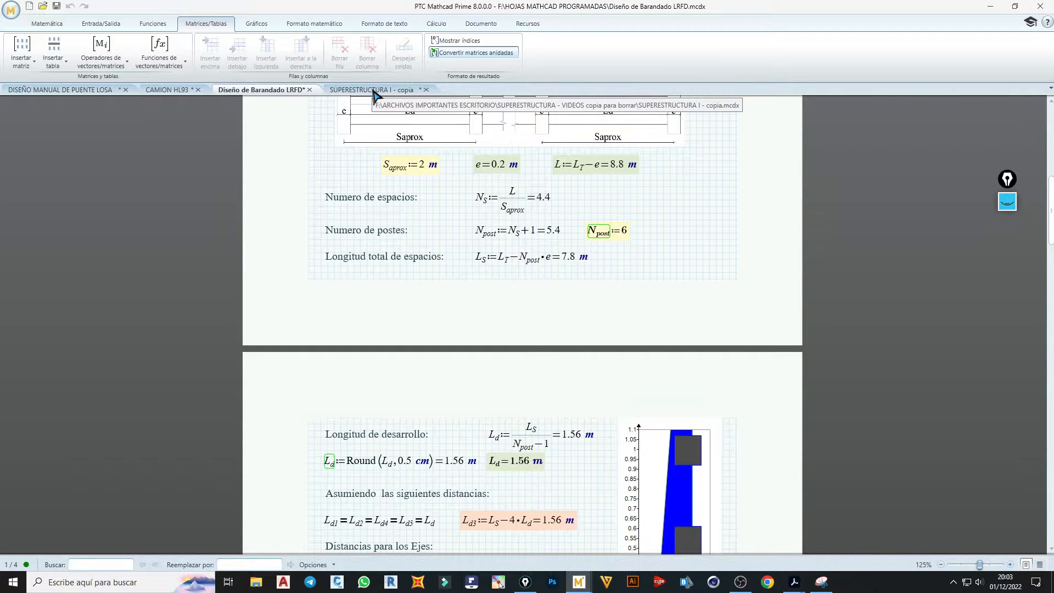
{"action": "left_click", "coordinate": [76, 90]}
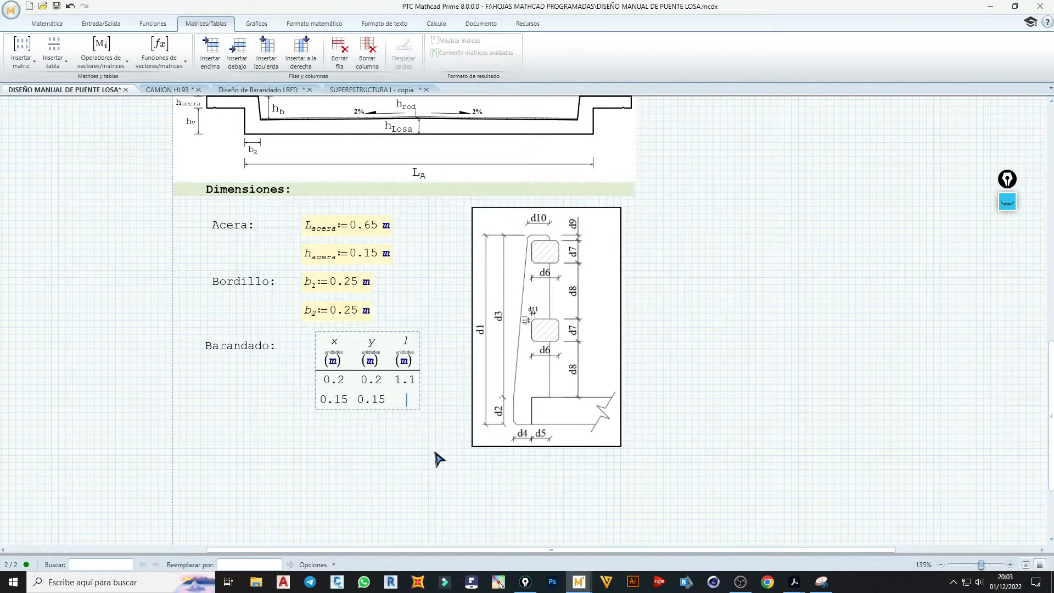
{"action": "left_click", "coordinate": [409, 401]}
{"action": "type", "text": "1.56"}
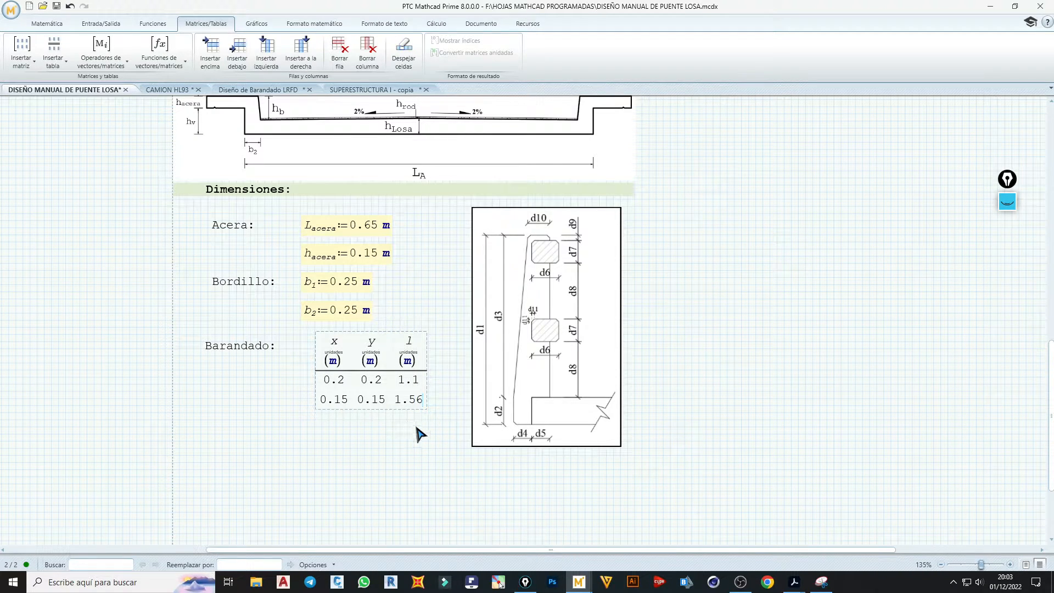
{"action": "left_click", "coordinate": [418, 433]}
- Duplicate the Barandado label beside the table's first data row and change its text to "Postes:"
{"action": "left_click", "coordinate": [280, 354]}
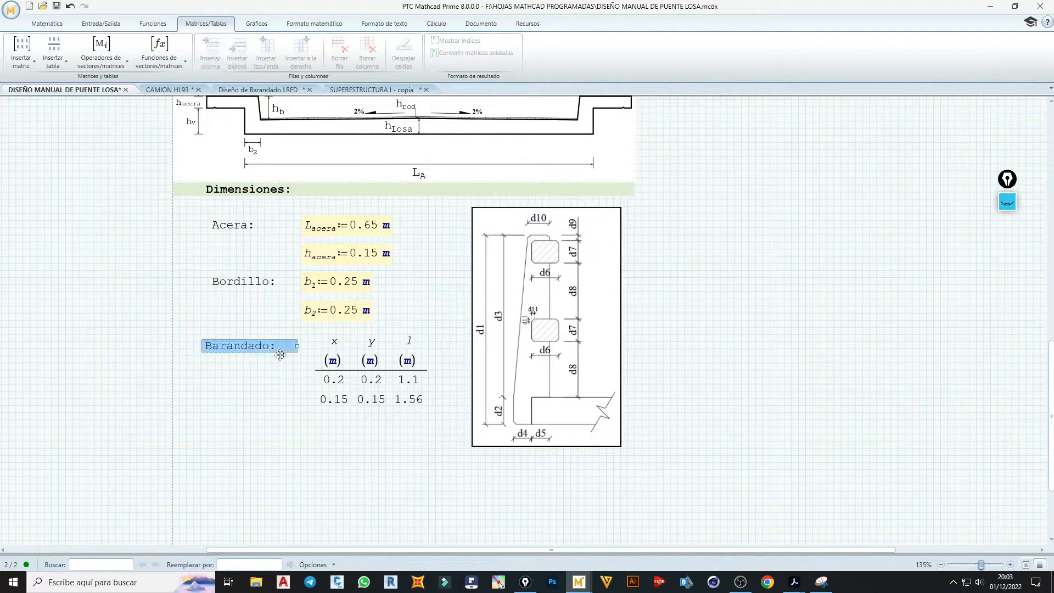
{"action": "key", "text": "ctrl+c"}
{"action": "left_click", "coordinate": [203, 383]}
{"action": "key", "text": "ctrl+v"}
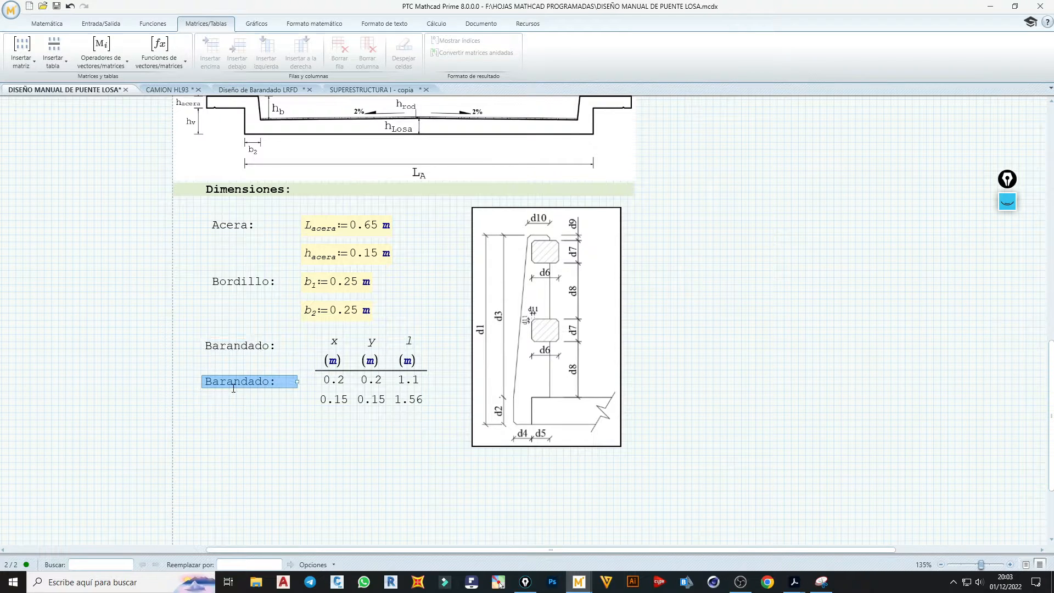
{"action": "left_click_drag", "start_coordinate": [210, 383], "coordinate": [268, 382]}
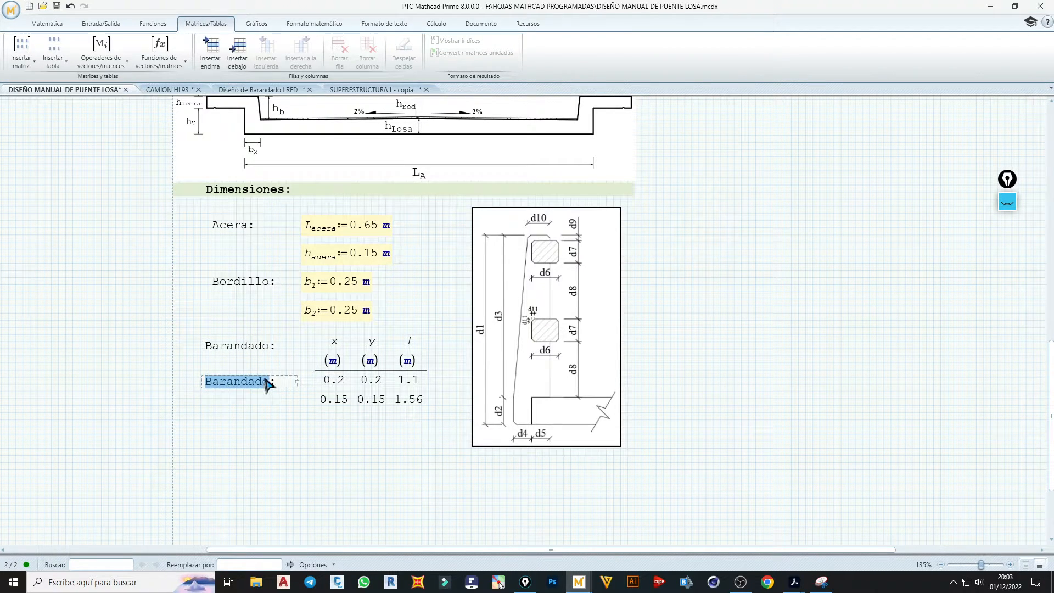
{"action": "type", "text": "p"}
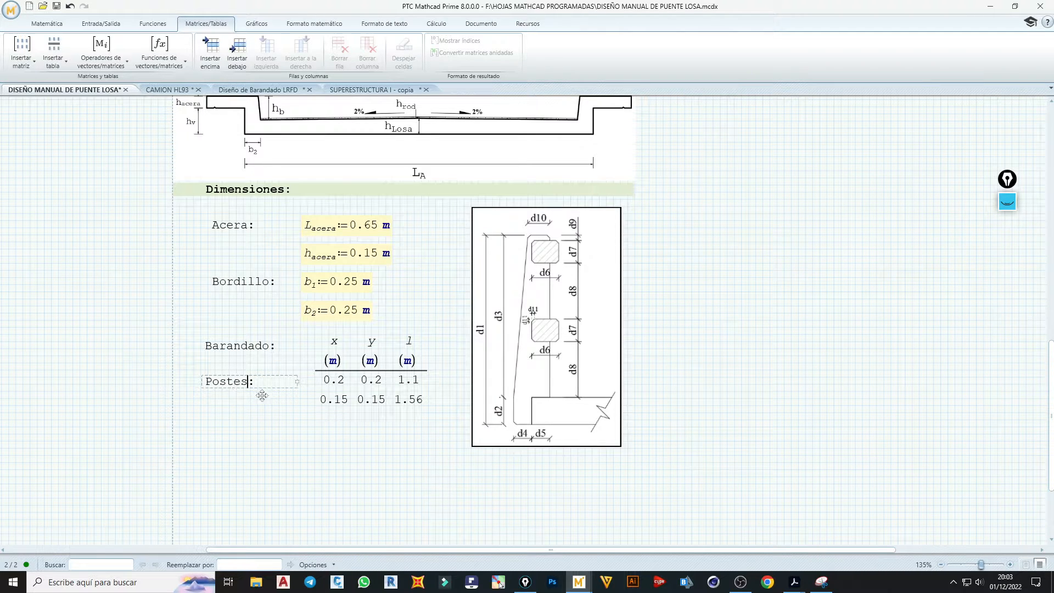
- Add another copy of the Barandado label beside the second data row and change its text to "Pasamanos:"
{"action": "left_click", "coordinate": [201, 407]}
{"action": "key", "text": "ctrl+v"}
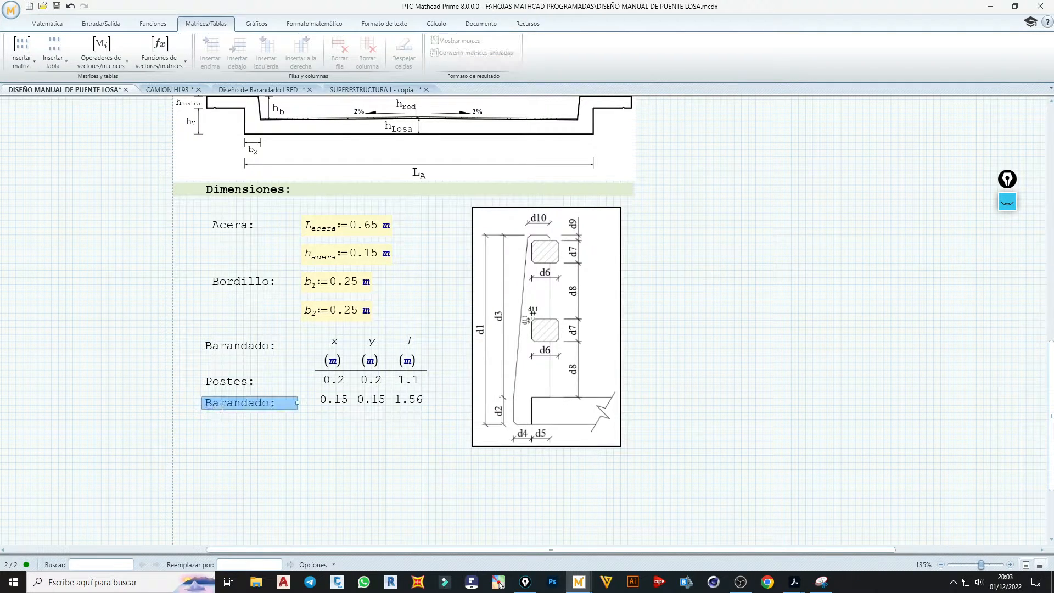
{"action": "left_click_drag", "start_coordinate": [209, 405], "coordinate": [254, 404]}
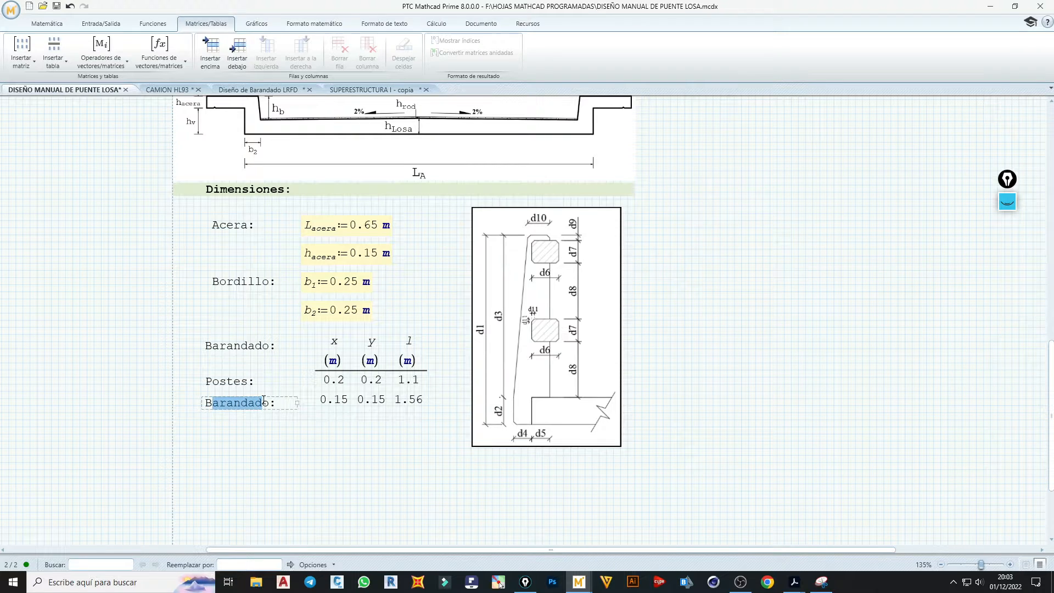
{"action": "key", "text": "Delete"}
{"action": "key", "text": "Delete"}
{"action": "type", "text": "P"}
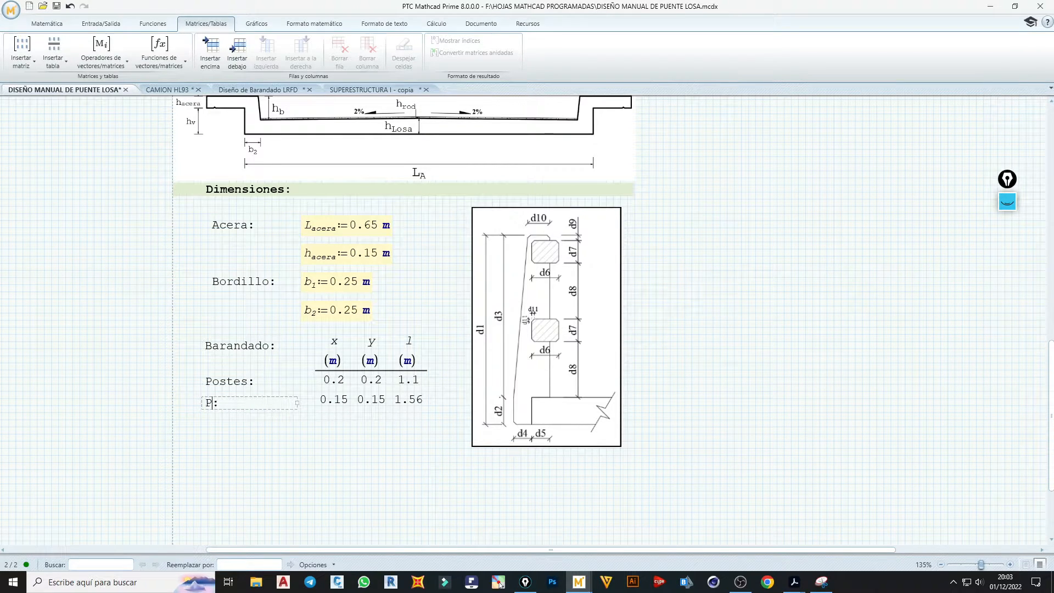
{"action": "type", "text": "asa,"}
{"action": "type", "text": "anos"}
- Nudge the Postes and Pasamanos labels up to their table rows and shift all three railing labels slightly right under Bordillo
{"action": "left_click_drag", "start_coordinate": [345, 442], "coordinate": [225, 383]}
{"action": "key", "text": "Up"}
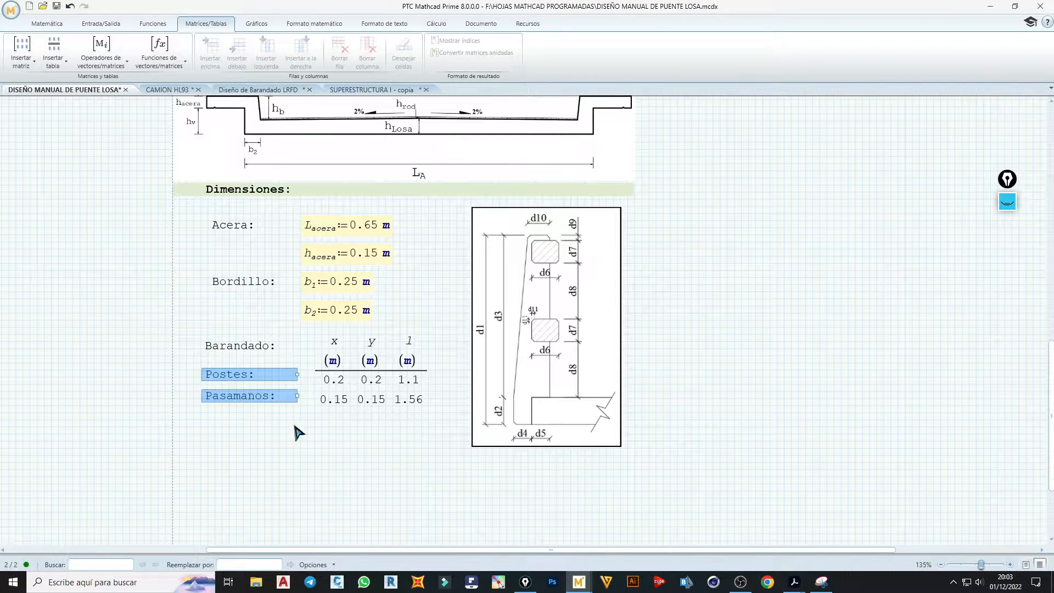
{"action": "left_click", "coordinate": [380, 451]}
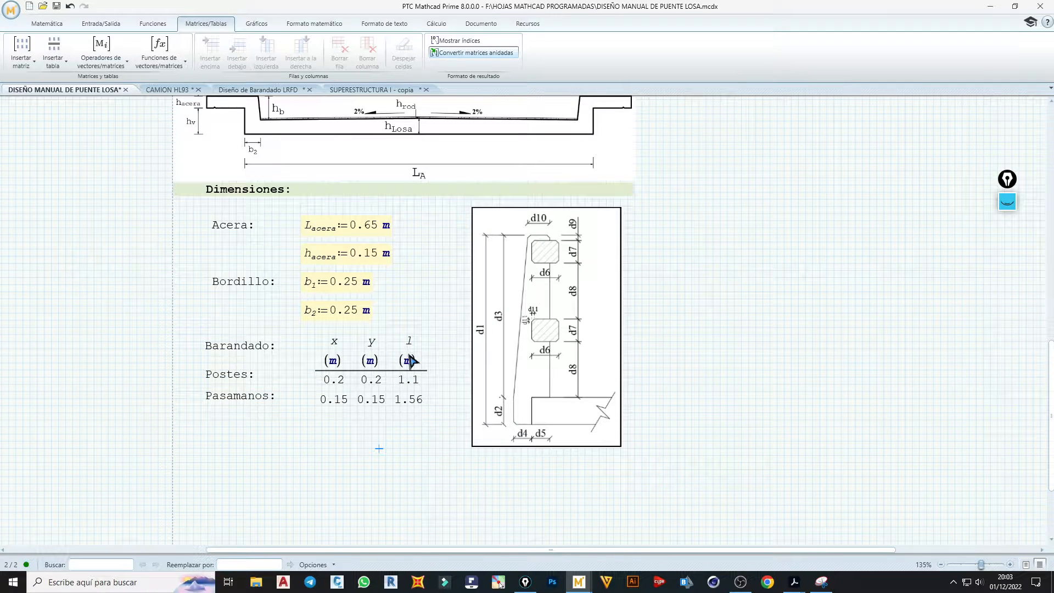
{"action": "left_click_drag", "start_coordinate": [321, 347], "coordinate": [233, 420]}
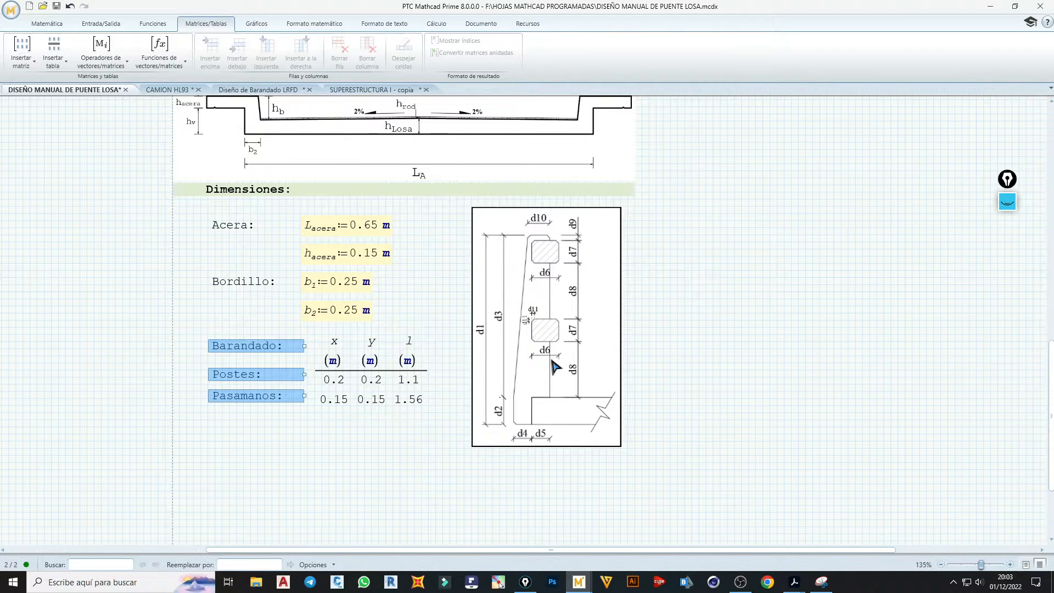
- Shrink the railing drawing so it ends level with the bottom of the railing table
{"action": "left_click", "coordinate": [599, 340]}
{"action": "left_click_drag", "start_coordinate": [621, 327], "coordinate": [595, 327]}
{"action": "left_click", "coordinate": [316, 443]}
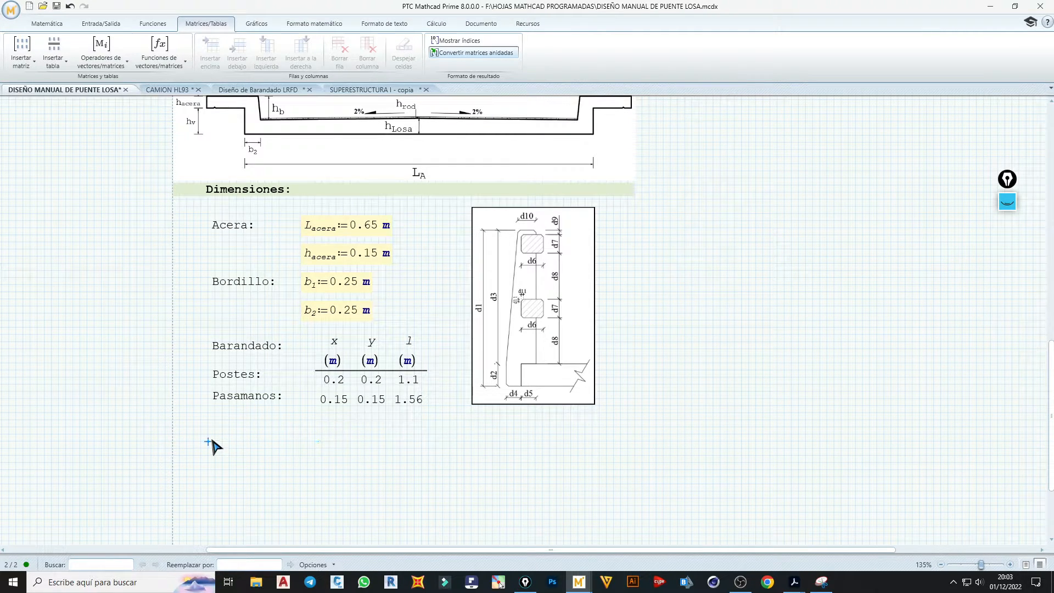
- Paste another label copy below the railing table and change its text to "Ancho total:"
{"action": "key", "text": "ctrl+v"}
{"action": "left_click_drag", "start_coordinate": [212, 438], "coordinate": [275, 438]}
{"action": "type", "text": "A"}
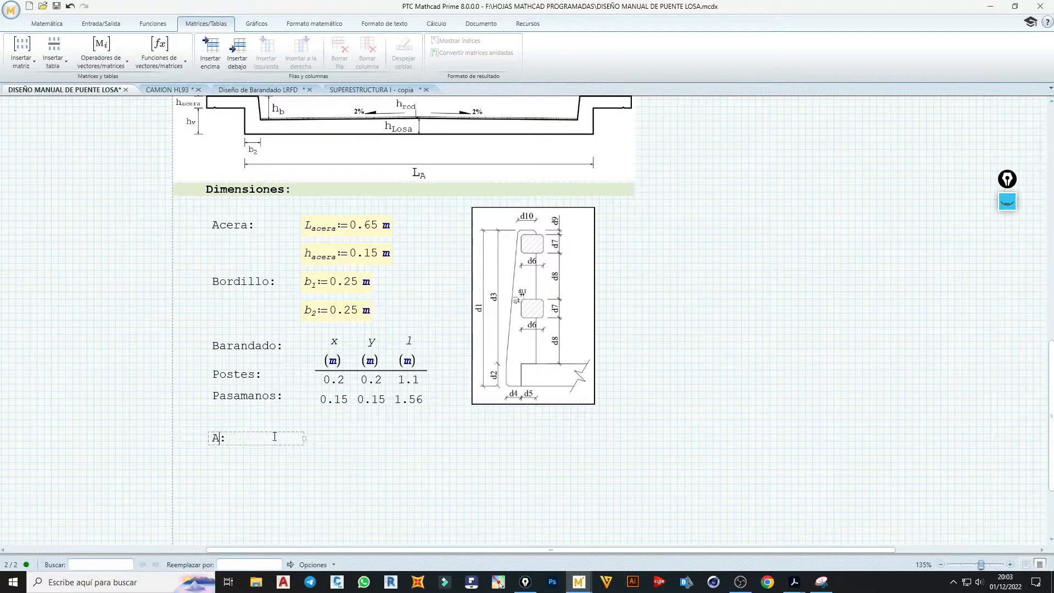
{"action": "type", "text": "ncho total"}
- Define W := A_calz + 2·L_acera beside the Ancho total label and evaluate it in metres
{"action": "left_click", "coordinate": [336, 441]}
{"action": "type", "text": "W"}
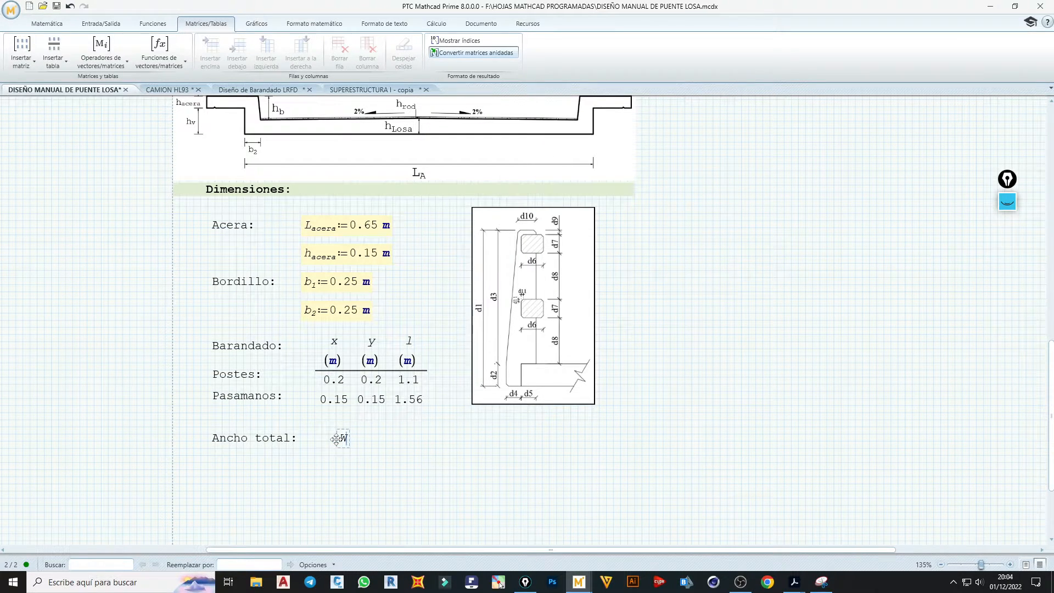
{"action": "type", "text": ":="}
{"action": "scroll", "coordinate": [434, 291], "scroll_direction": "up", "scroll_amount": 2}
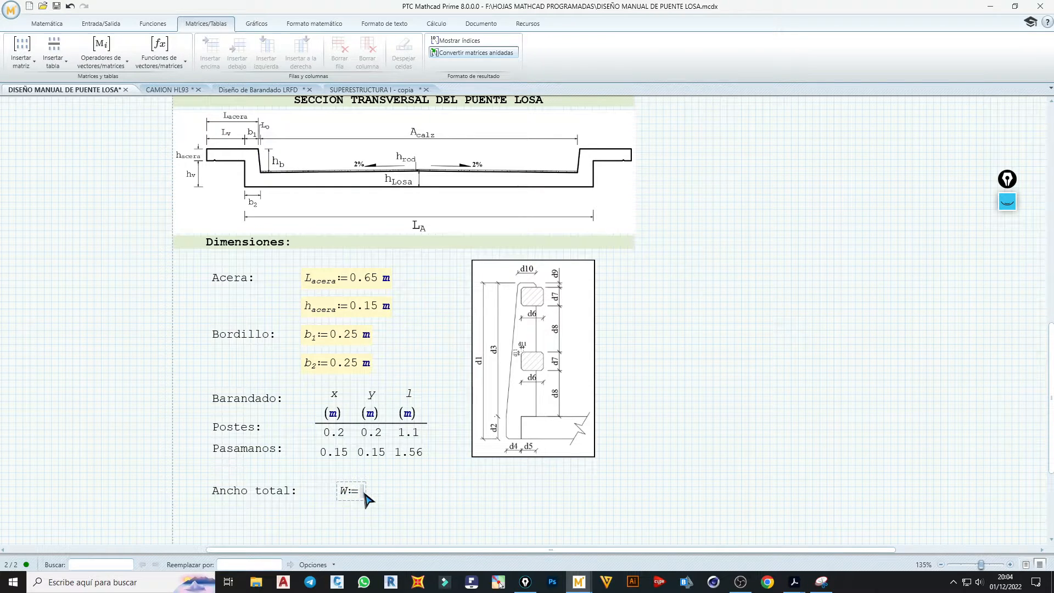
{"action": "type", "text": "A"}
{"action": "type", "text": ".cal"}
{"action": "type", "text": "z+"}
{"action": "type", "text": "2*"}
{"action": "type", "text": "L.acera=8.5 m"}
- Give the total width formula W a light green highlight
{"action": "left_click_drag", "start_coordinate": [520, 494], "coordinate": [364, 509]}
{"action": "left_click", "coordinate": [436, 24]}
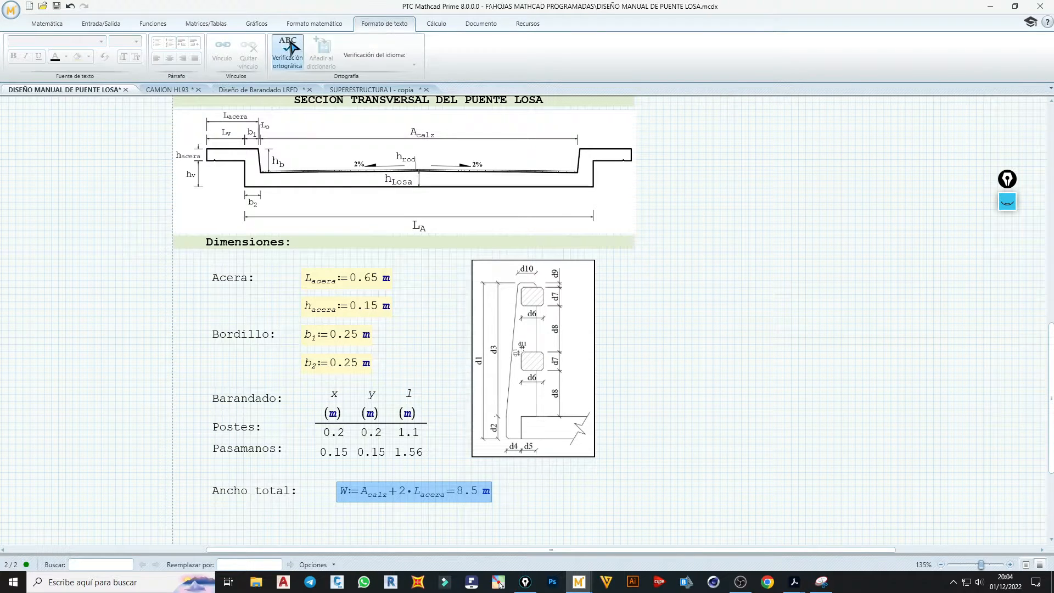
{"action": "left_click", "coordinate": [314, 23]}
{"action": "left_click", "coordinate": [49, 58]}
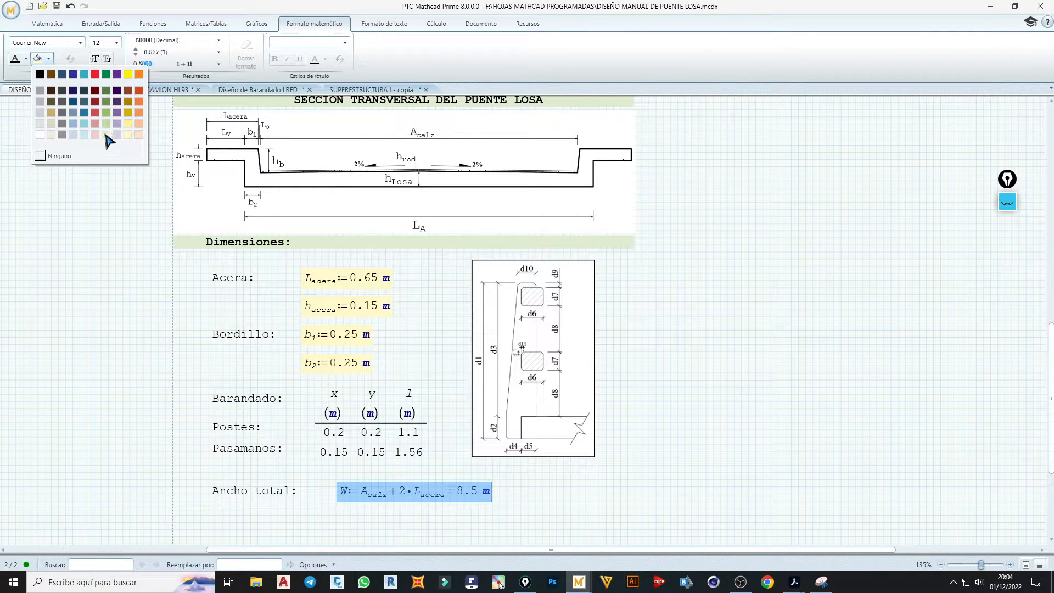
{"action": "left_click", "coordinate": [110, 137]}
{"action": "left_click", "coordinate": [522, 509]}
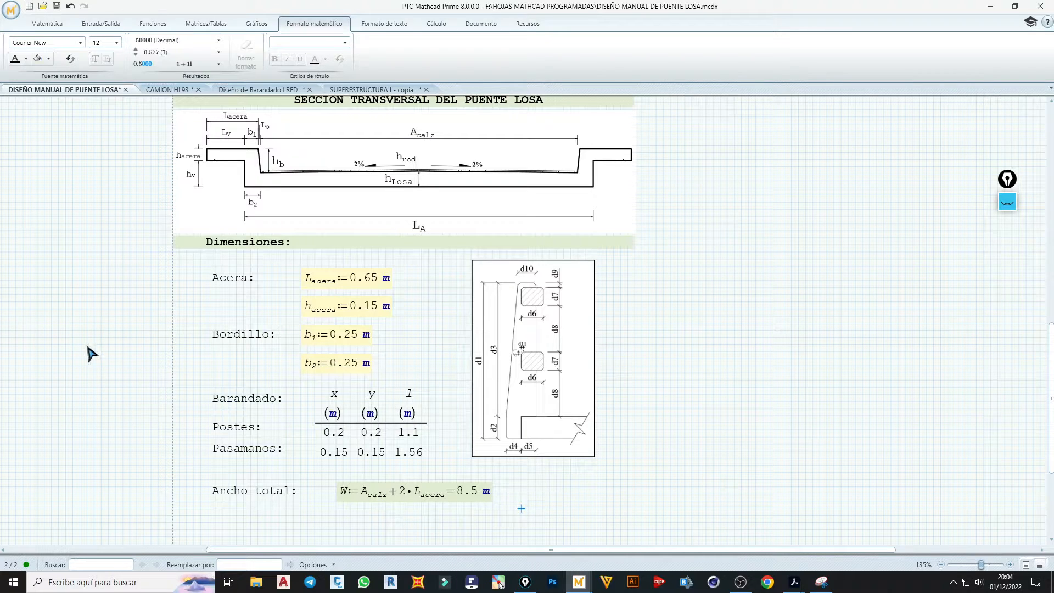
- Move the Dimensiones heading slightly down from the cross-section drawing and review the general data and dimensions
{"action": "scroll", "coordinate": [541, 483], "scroll_direction": "down", "scroll_amount": 2}
{"action": "scroll", "coordinate": [521, 474], "scroll_direction": "up", "scroll_amount": 4}
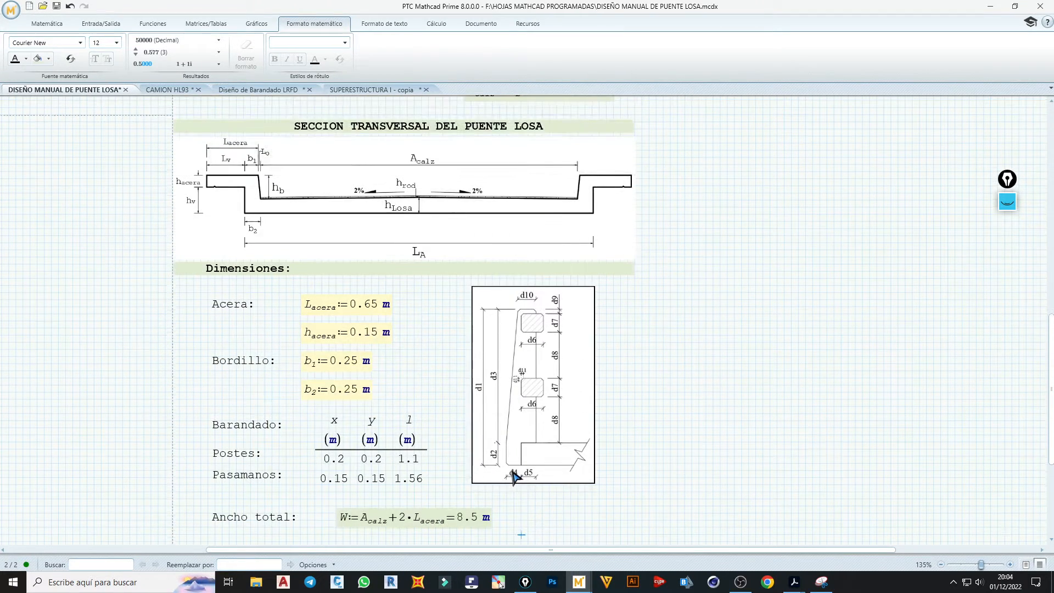
{"action": "left_click", "coordinate": [442, 301]}
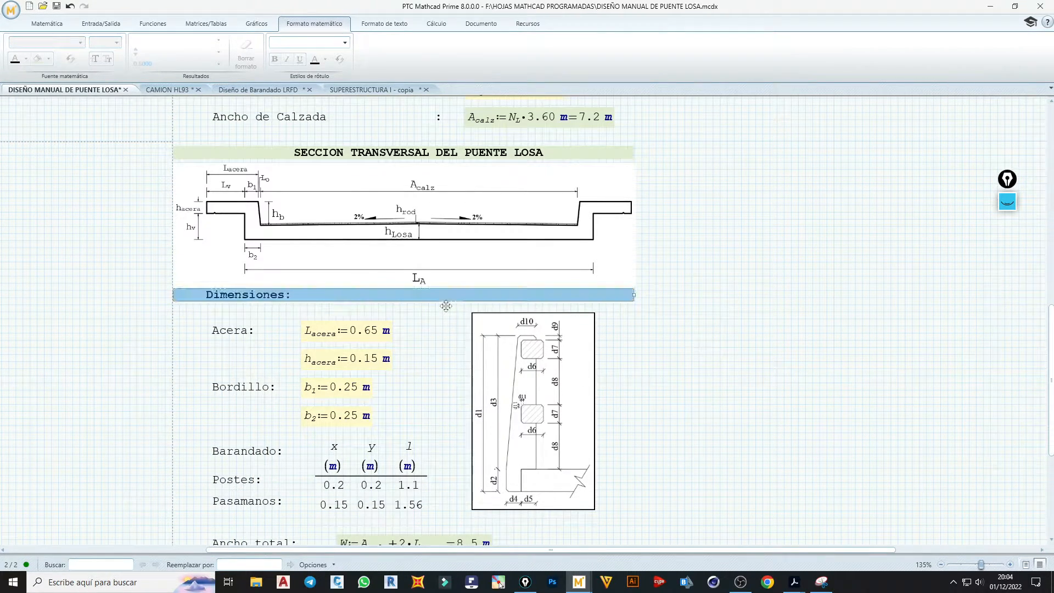
{"action": "scroll", "coordinate": [431, 330], "scroll_direction": "up", "scroll_amount": 5}
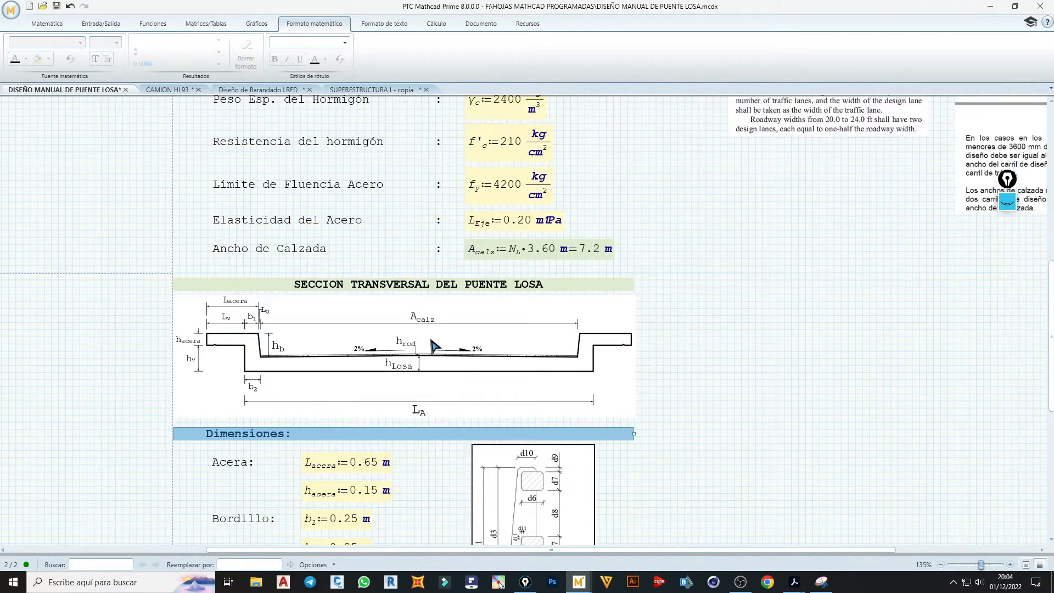
{"action": "scroll", "coordinate": [434, 345], "scroll_direction": "up", "scroll_amount": 3}
{"action": "scroll", "coordinate": [433, 338], "scroll_direction": "down", "scroll_amount": 8}
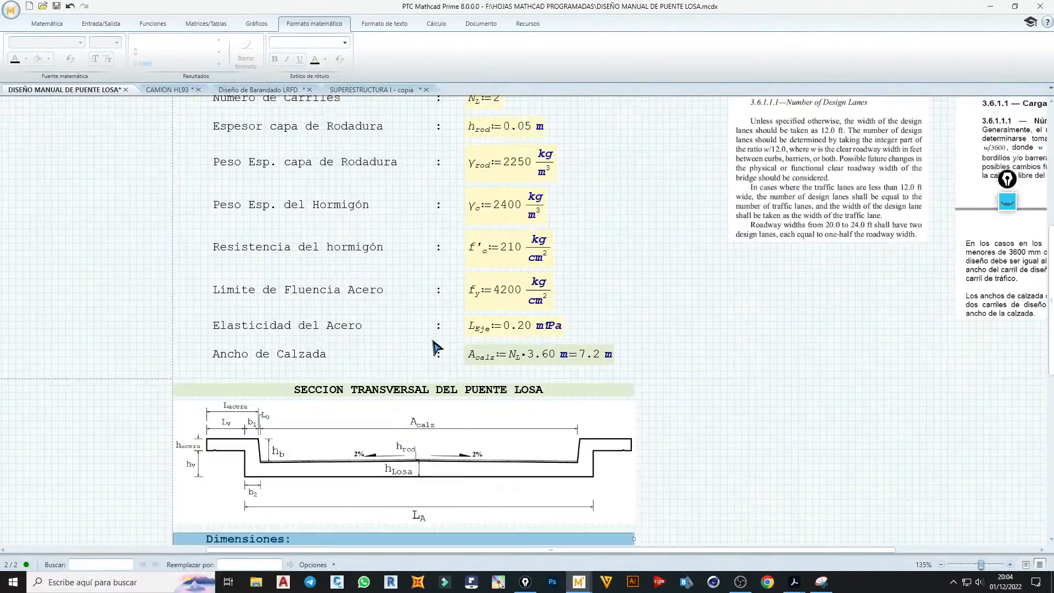
{"action": "scroll", "coordinate": [434, 347], "scroll_direction": "down", "scroll_amount": 2}
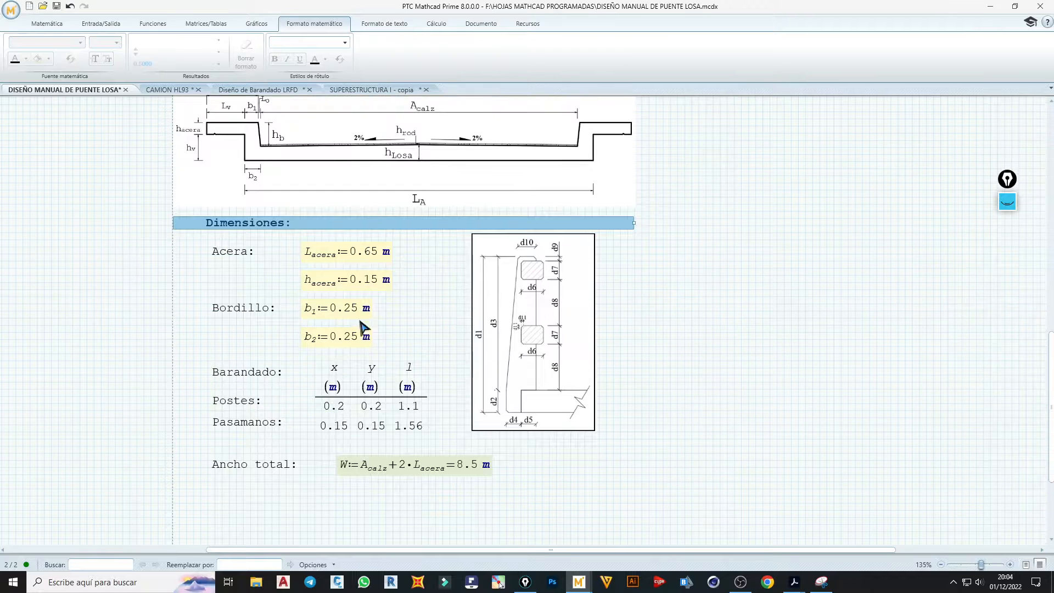
- Paste a copy of the Dimensiones heading below the total width and change its text to "A. PREDIMENSIONAMIENTO:"
{"action": "left_click", "coordinate": [177, 466]}
{"action": "type", "text": "Dimensiones:"}
{"action": "key", "text": "Down"}
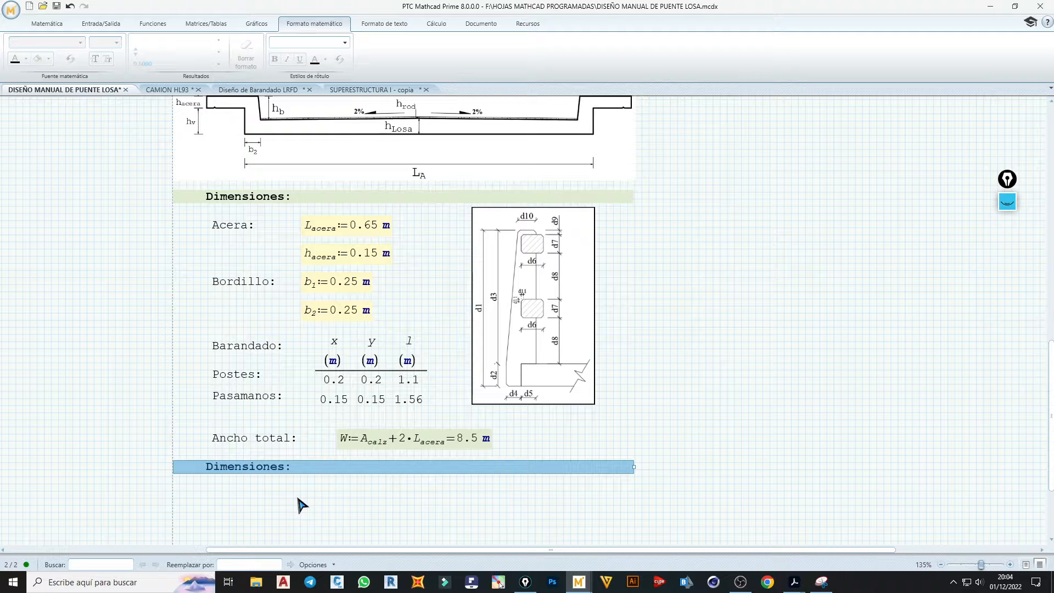
{"action": "left_click", "coordinate": [284, 467]}
{"action": "double_click", "coordinate": [285, 467]}
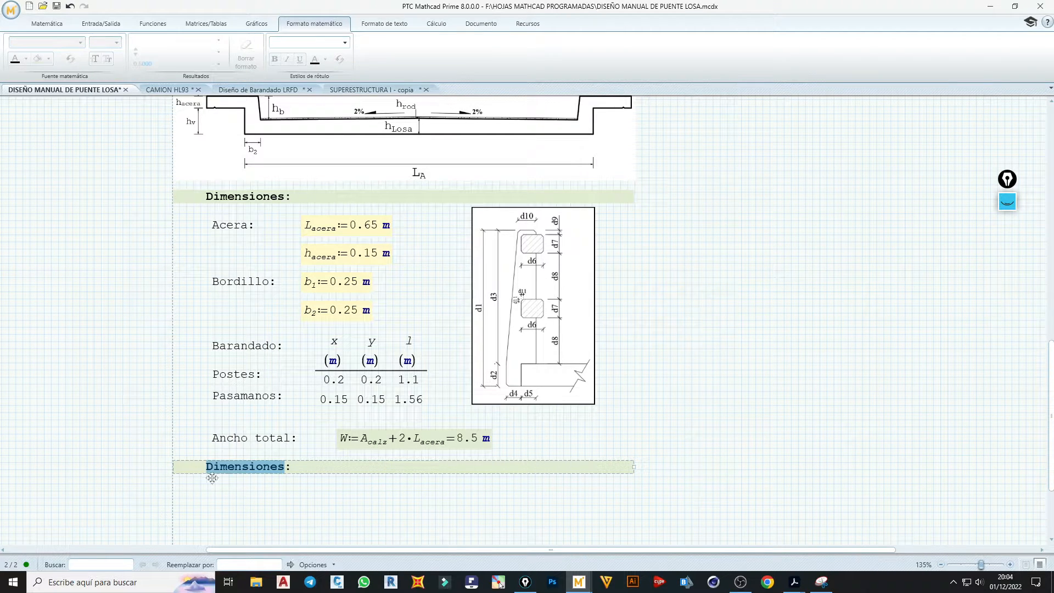
{"action": "key", "text": "BackSpace"}
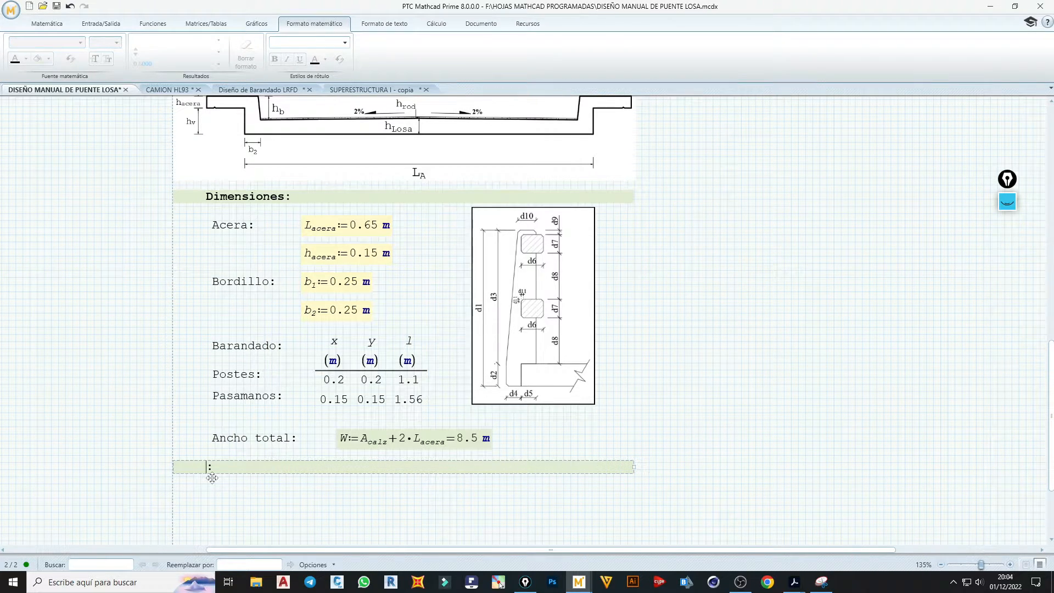
{"action": "type", "text": "A. PREDIMENSIONAMIENT"}
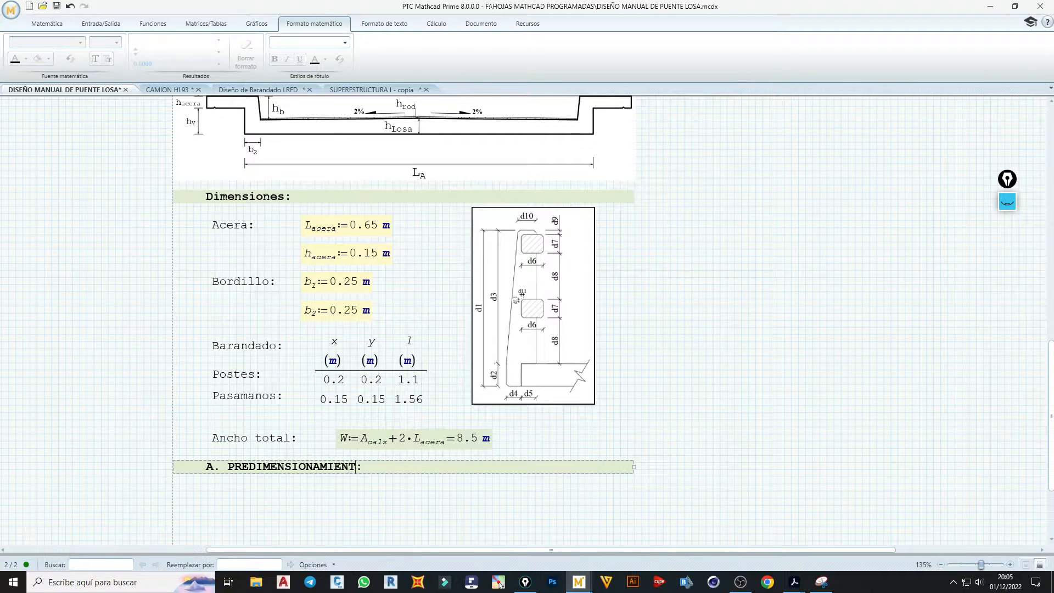
{"action": "type", "text": "O"}
{"action": "left_click", "coordinate": [294, 506]}
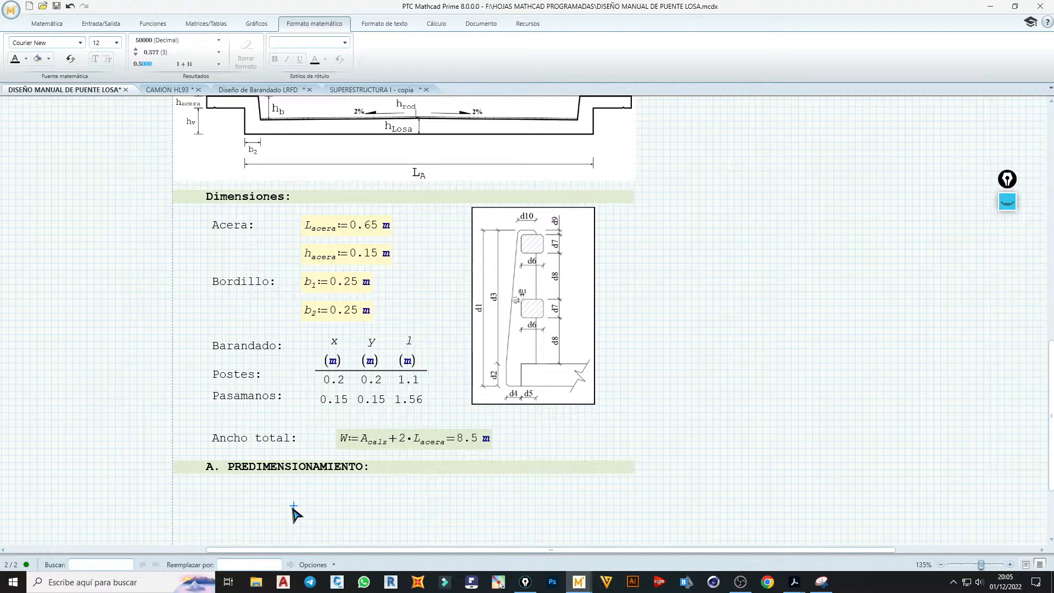
- Add the text "Predimensionamiento de la losa:" below the A. PREDIMENSIONAMIENTO heading and widen its box to fit on one line
{"action": "left_click", "coordinate": [201, 498]}
{"action": "key", "text": "ctrl+t"}
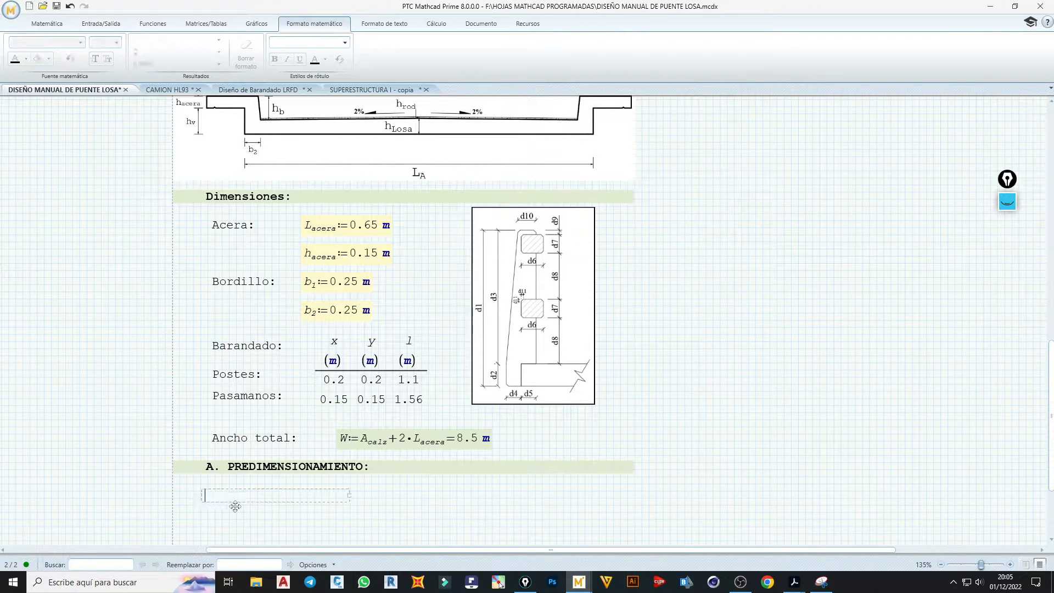
{"action": "type", "text": "predimensionamiento de la losa:"}
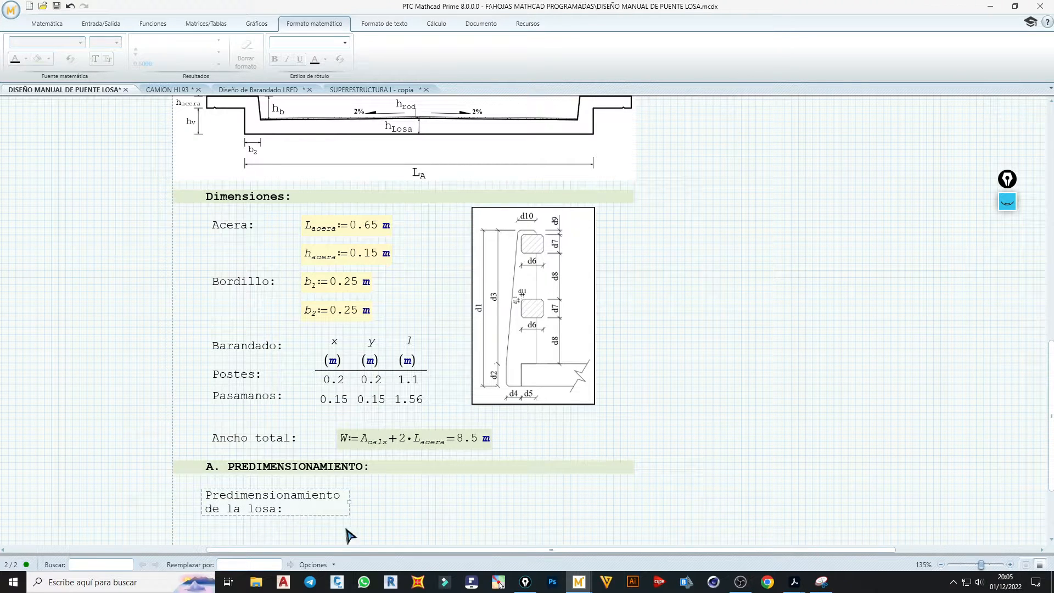
{"action": "left_click_drag", "start_coordinate": [350, 502], "coordinate": [467, 504]}
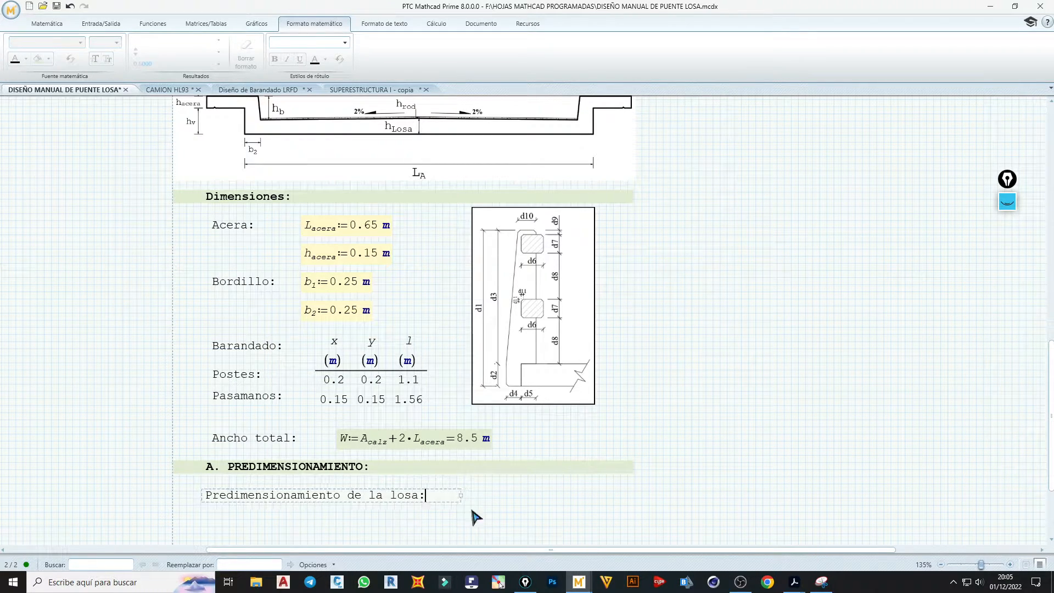
{"action": "left_click", "coordinate": [514, 519]}
{"action": "scroll", "coordinate": [517, 522], "scroll_direction": "down", "scroll_amount": 5}
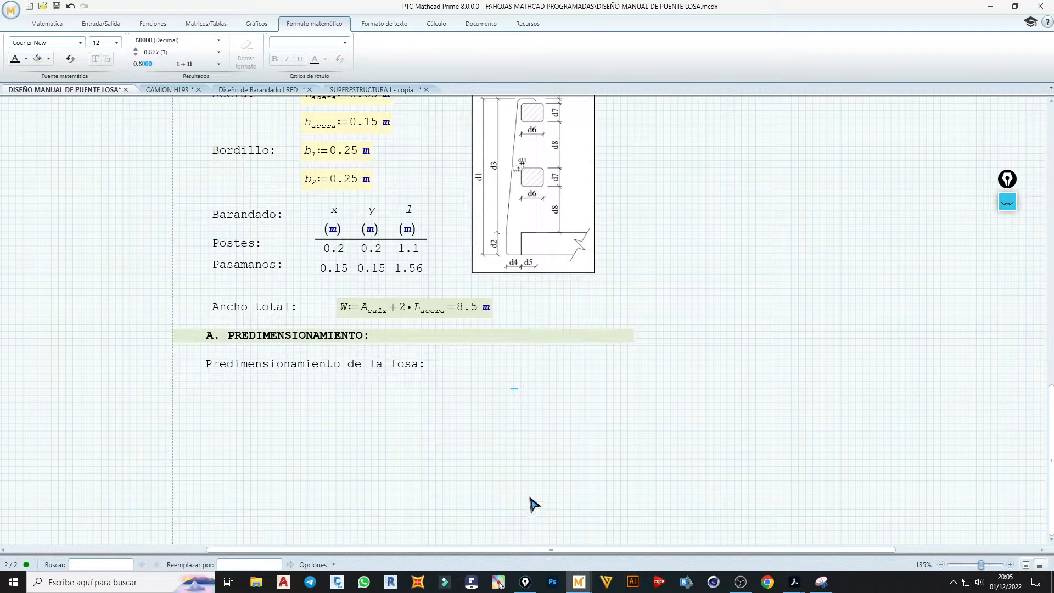
{"action": "left_click", "coordinate": [534, 403]}
{"action": "key", "text": "Down"}
{"action": "key", "text": "Down"}
{"action": "key", "text": "Down"}
{"action": "key", "text": "Down"}
{"action": "key", "text": "Down"}
{"action": "key", "text": "Down"}
{"action": "left_click", "coordinate": [208, 398]}
{"action": "type", "text": "Dimensiones:"}
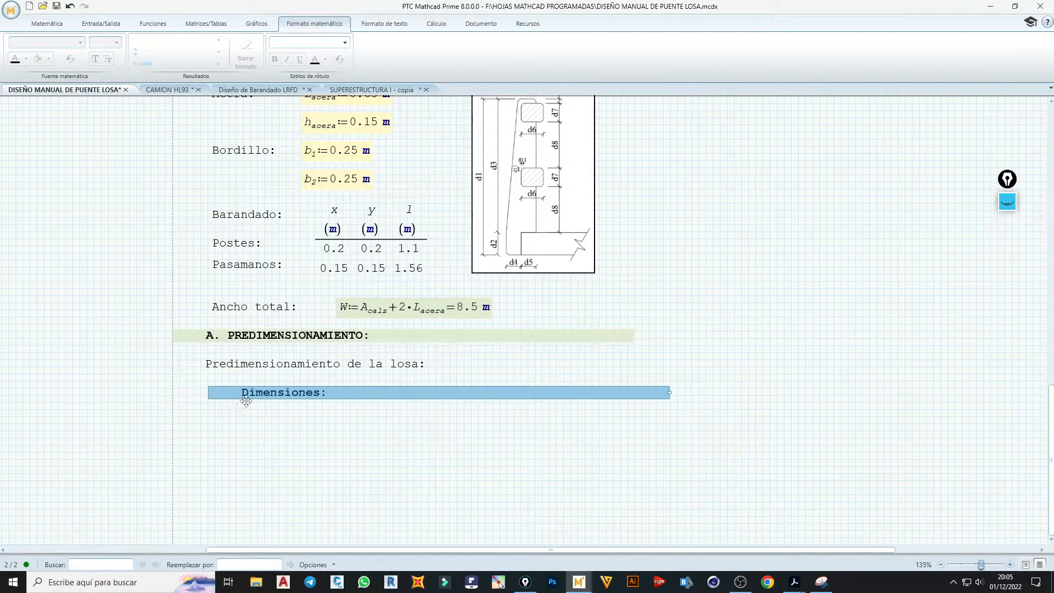
{"action": "key", "text": "Delete"}
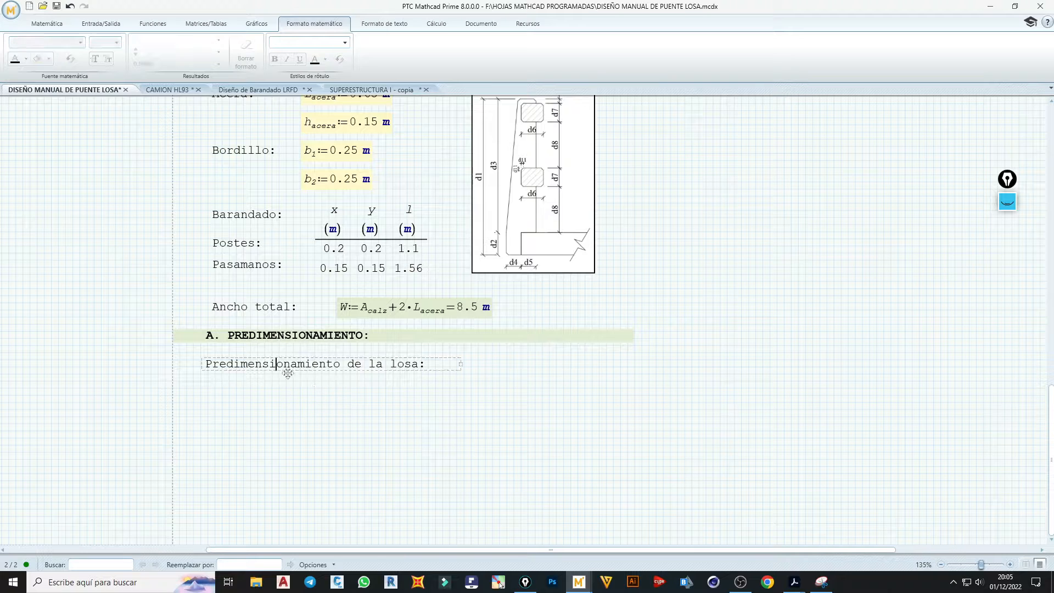
- Paste a copy of the "Predimensionamiento de la losa:" label directly beneath the original
{"action": "left_click", "coordinate": [288, 369]}
{"action": "key", "text": "ctrl+c"}
{"action": "left_click", "coordinate": [208, 396]}
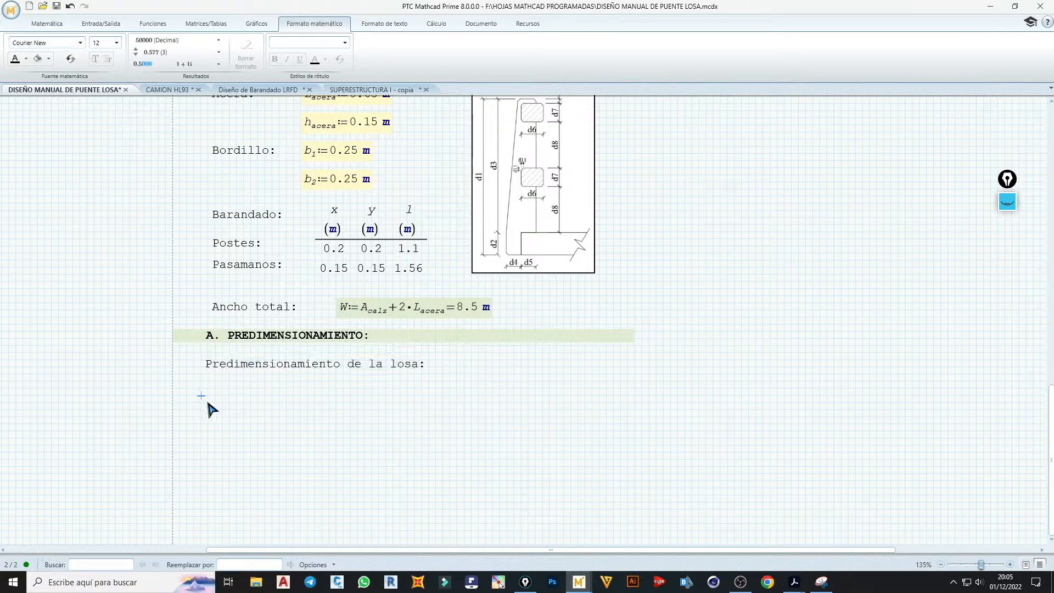
{"action": "key", "text": "ctrl+v"}
{"action": "left_click", "coordinate": [237, 417]}
- Change the text of the copied label to "Espesor de losa:"
{"action": "left_click_drag", "start_coordinate": [204, 393], "coordinate": [340, 395]}
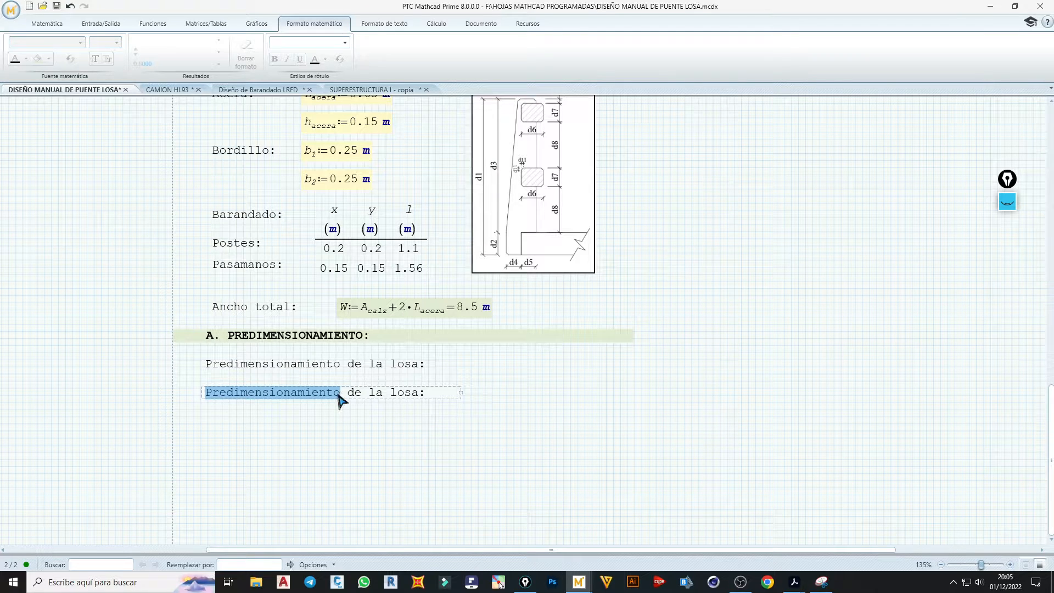
{"action": "type", "text": "E"}
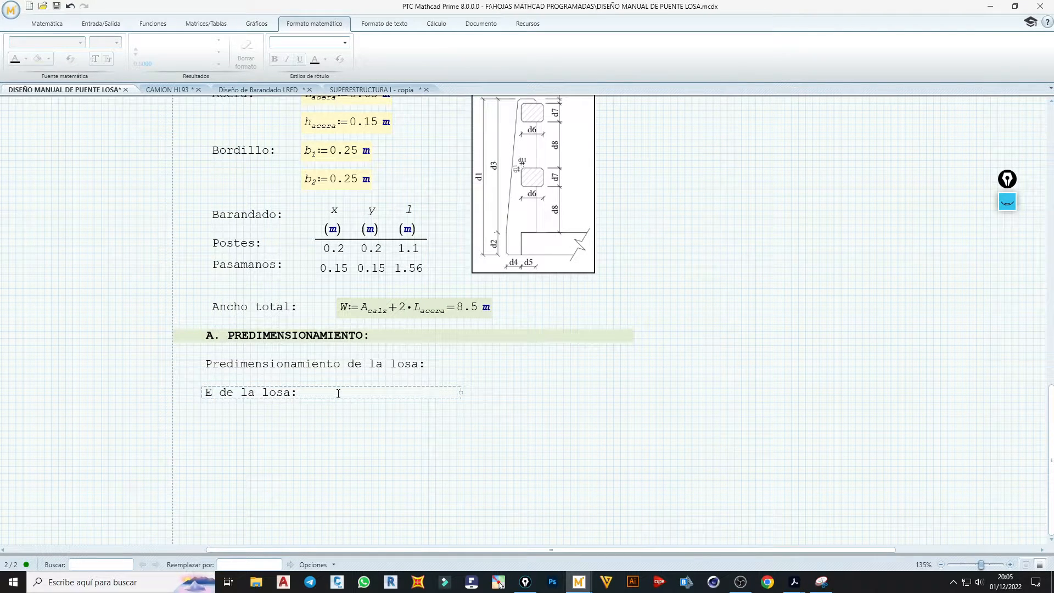
{"action": "type", "text": "spesor de"}
{"action": "key", "text": "BackSpace"}
{"action": "key", "text": "BackSpace"}
{"action": "key", "text": "BackSpace"}
{"action": "left_click_drag", "start_coordinate": [310, 393], "coordinate": [295, 394]}
{"action": "left_click", "coordinate": [305, 393]}
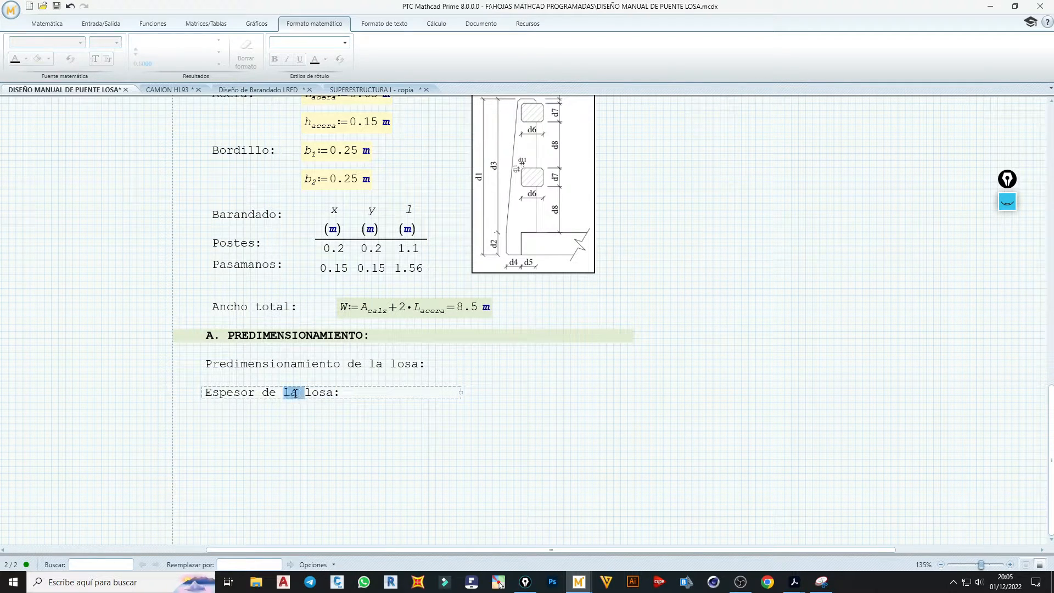
{"action": "key", "text": "BackSpace"}
{"action": "left_click", "coordinate": [400, 410]}
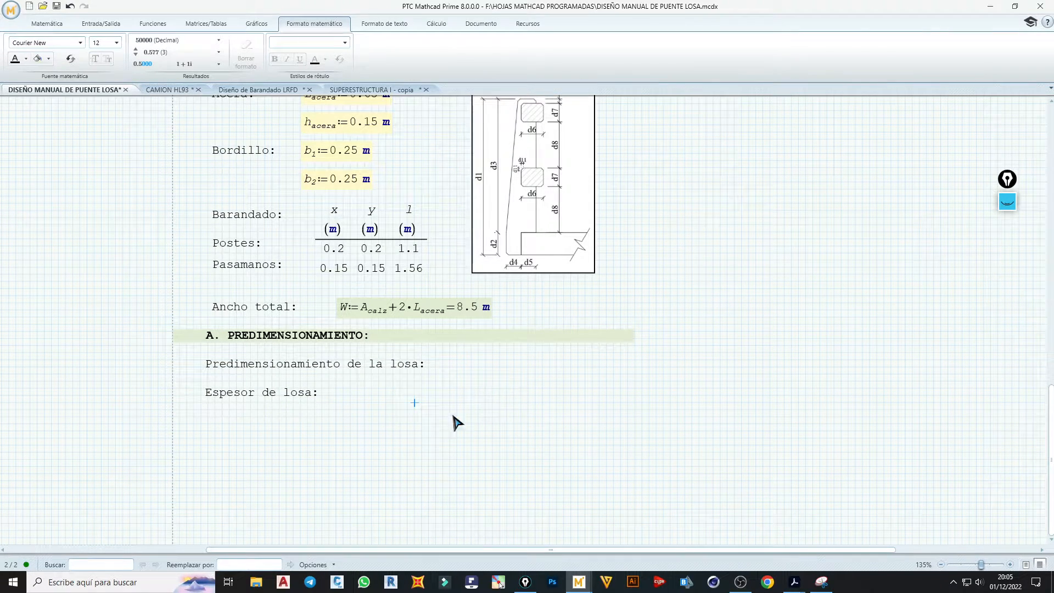
- Paste the image of Table 2.5.2.6.3-1 on minimum superstructure depths beside the page, level with the predimensioning section, and enlarge it
{"action": "left_click", "coordinate": [500, 585]}
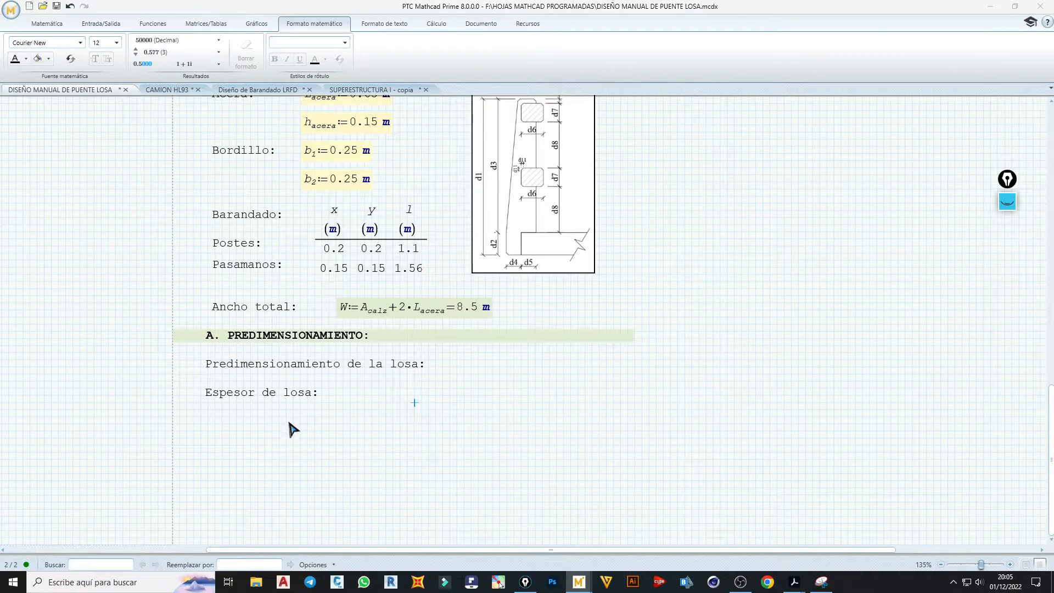
{"action": "left_click", "coordinate": [805, 339]}
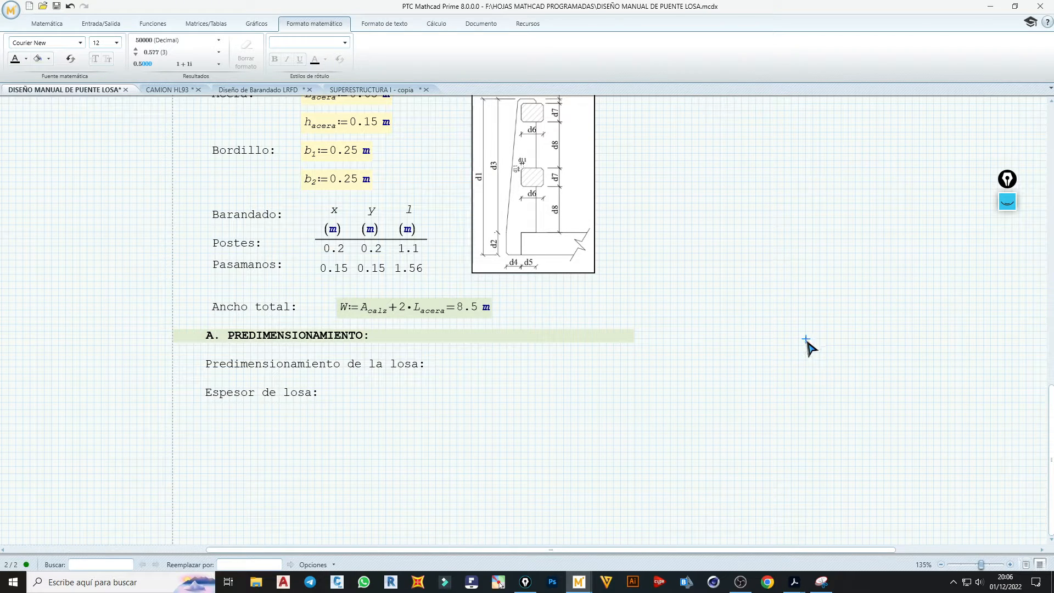
{"action": "key", "text": "ctrl+v"}
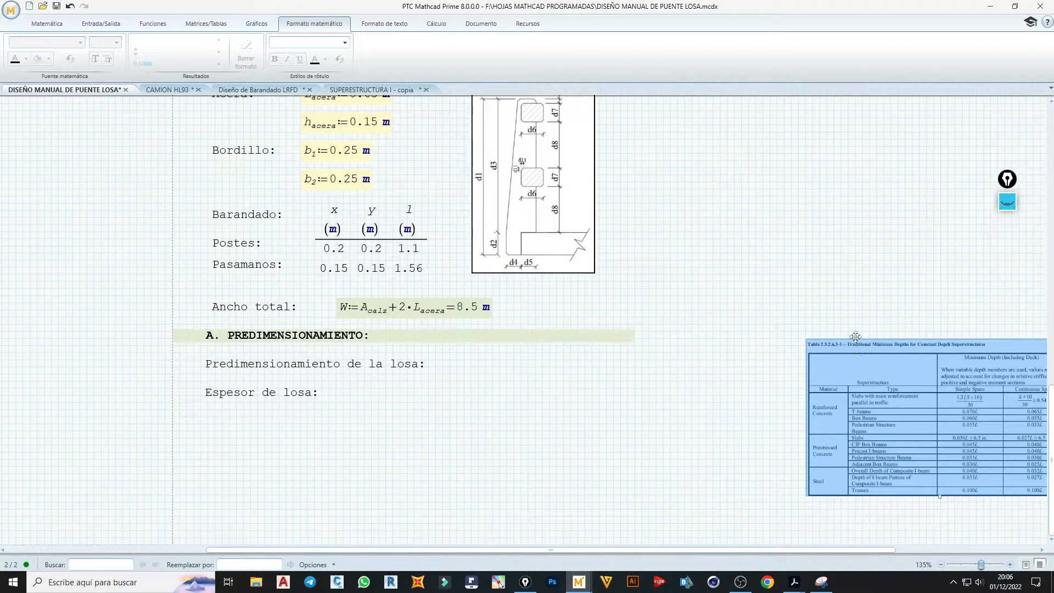
{"action": "left_click_drag", "start_coordinate": [855, 336], "coordinate": [805, 315]}
{"action": "left_click_drag", "start_coordinate": [887, 474], "coordinate": [913, 550]}
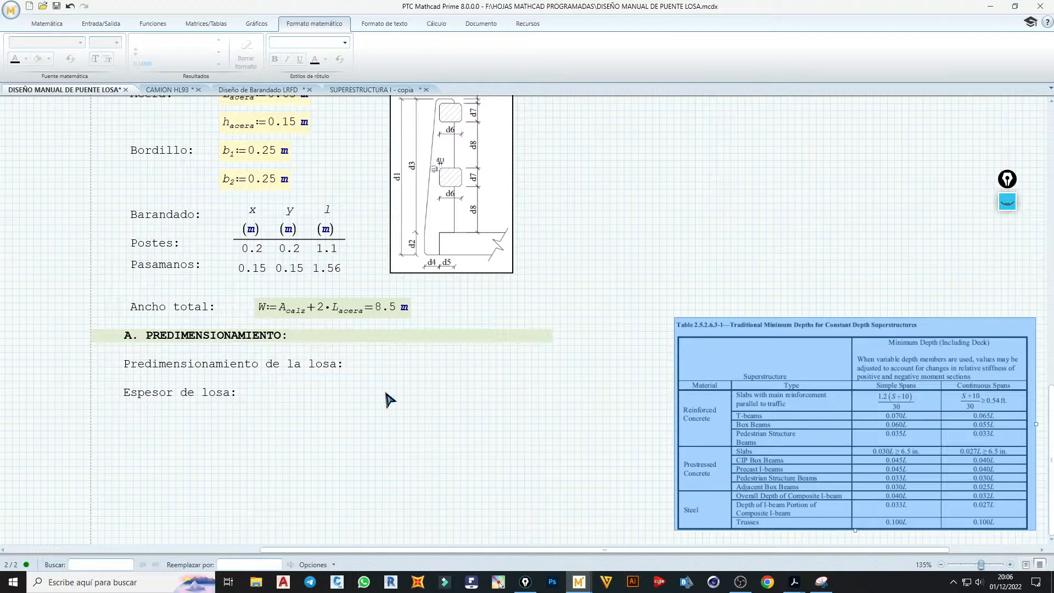
{"action": "left_click", "coordinate": [588, 409]}
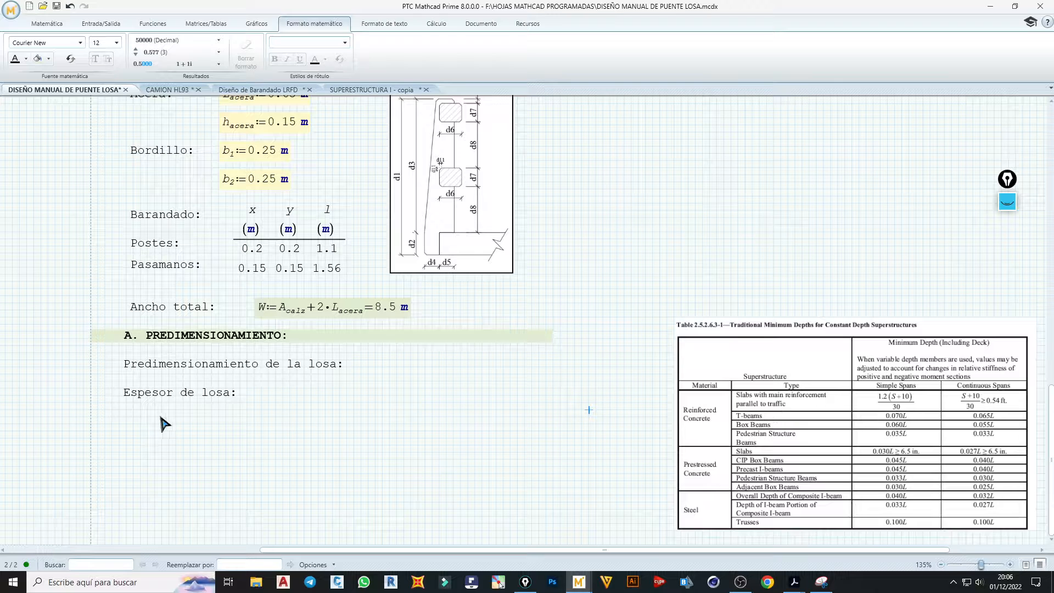
- Define h_losa_min := 1.2·(L_T + 10 ft)/30 beside the Espesor de losa label, with losa_min as subscript
{"action": "left_click", "coordinate": [326, 396]}
{"action": "type", "text": "H"}
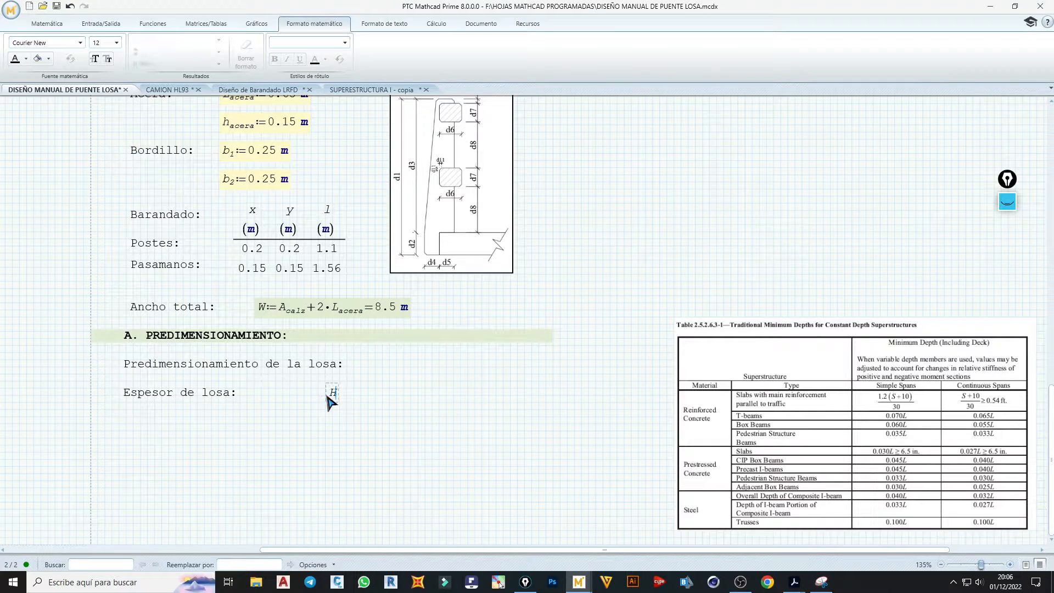
{"action": "key", "text": "BackSpace"}
{"action": "type", "text": "h.losa_min:/1.2*(L"}
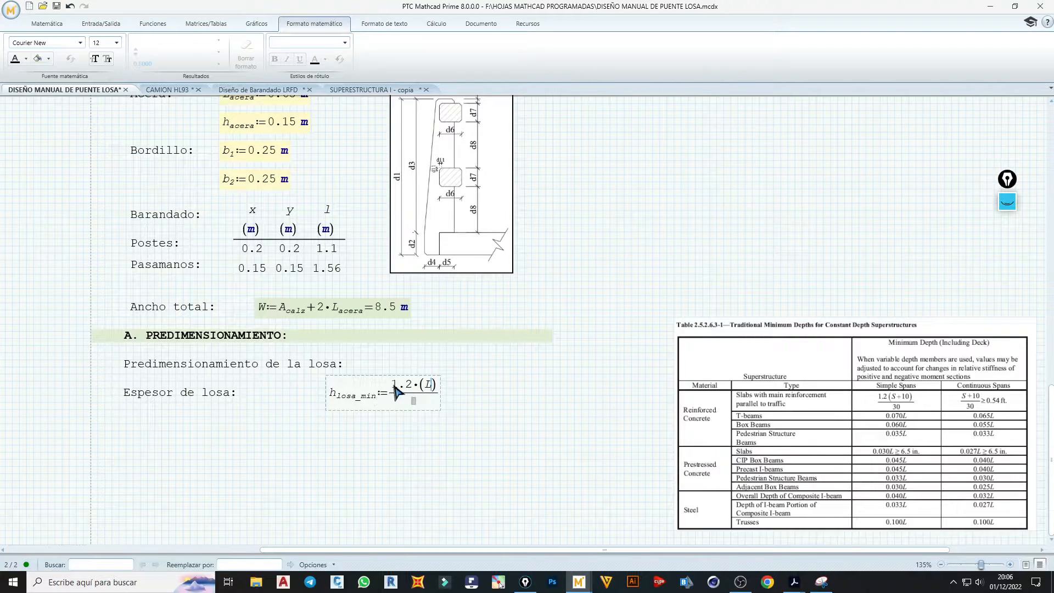
{"action": "type", "text": "."}
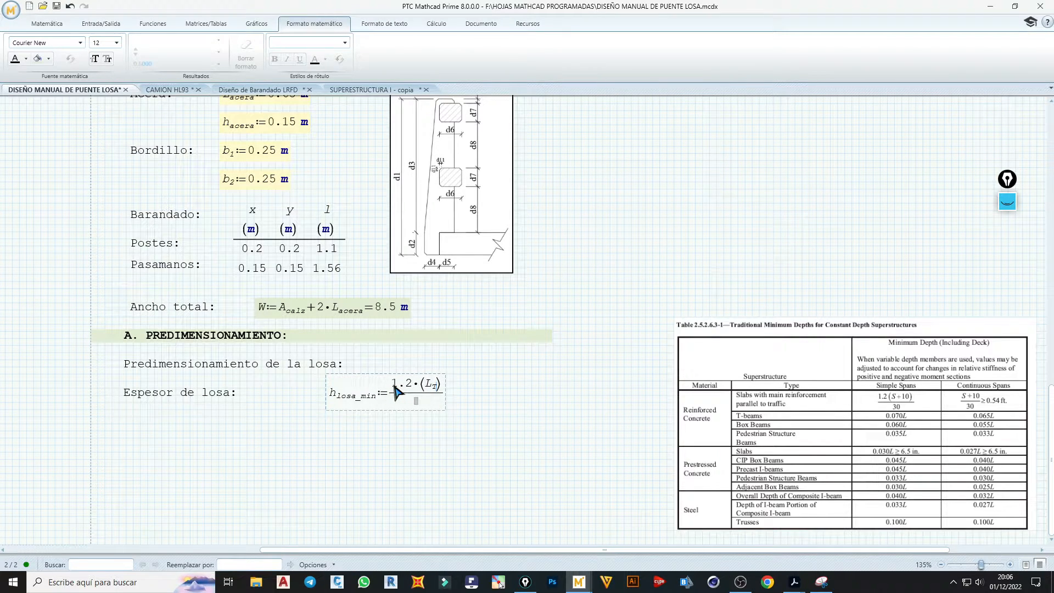
{"action": "type", "text": "T+"}
{"action": "type", "text": "10"}
{"action": "type", "text": "*"}
{"action": "type", "text": "ft"}
{"action": "left_click", "coordinate": [439, 401]}
{"action": "type", "text": "30"}
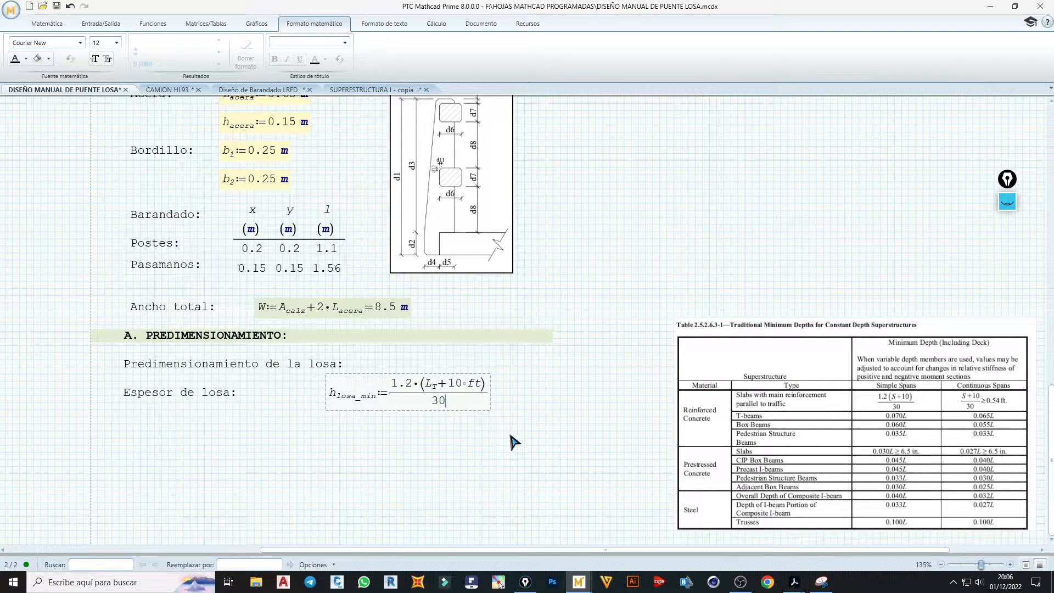
- Evaluate the minimum slab thickness h_losa_min and show the result in centimetres
{"action": "left_click", "coordinate": [491, 396]}
{"action": "type", "text": "=0.482·m"}
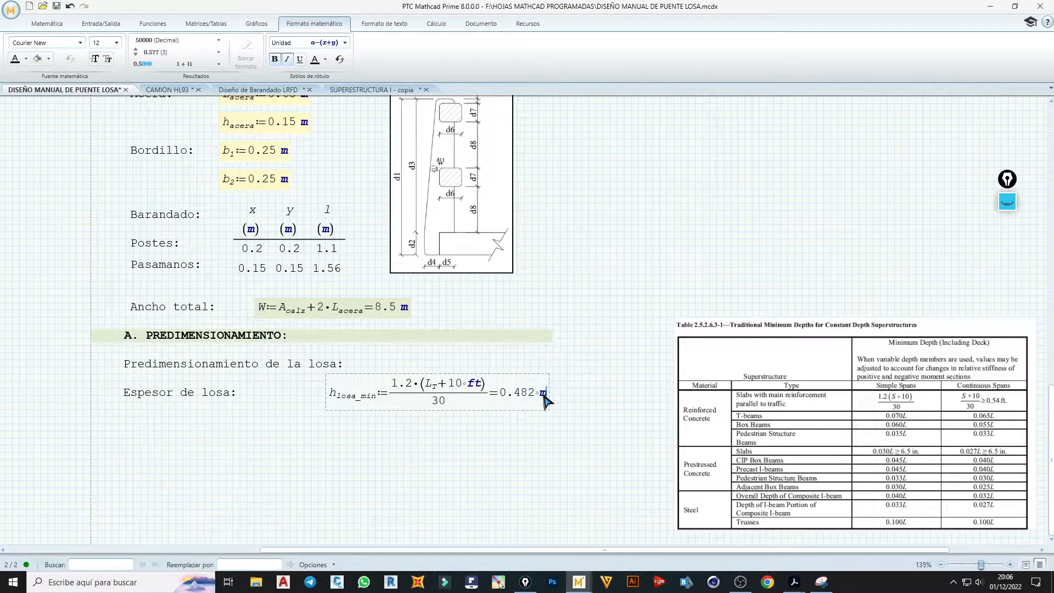
{"action": "type", "text": "c"}
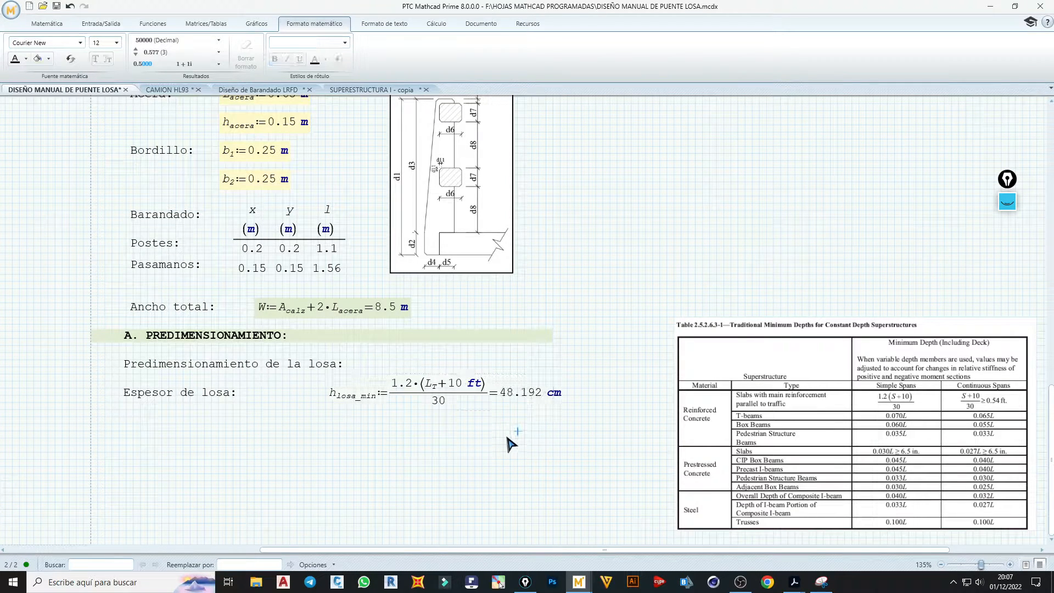
- Shift the h_losa_min formula closer to its Espesor de losa label
{"action": "left_click", "coordinate": [498, 405]}
{"action": "left_click", "coordinate": [517, 414]}
{"action": "key", "text": "Left"}
{"action": "key", "text": "Left"}
{"action": "key", "text": "Left"}
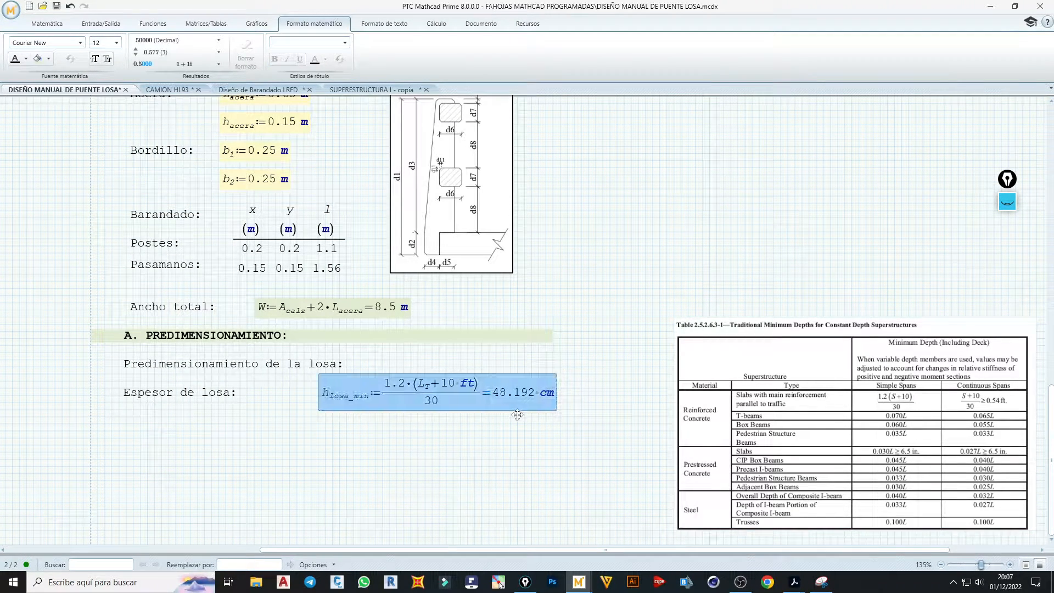
{"action": "key", "text": "Left"}
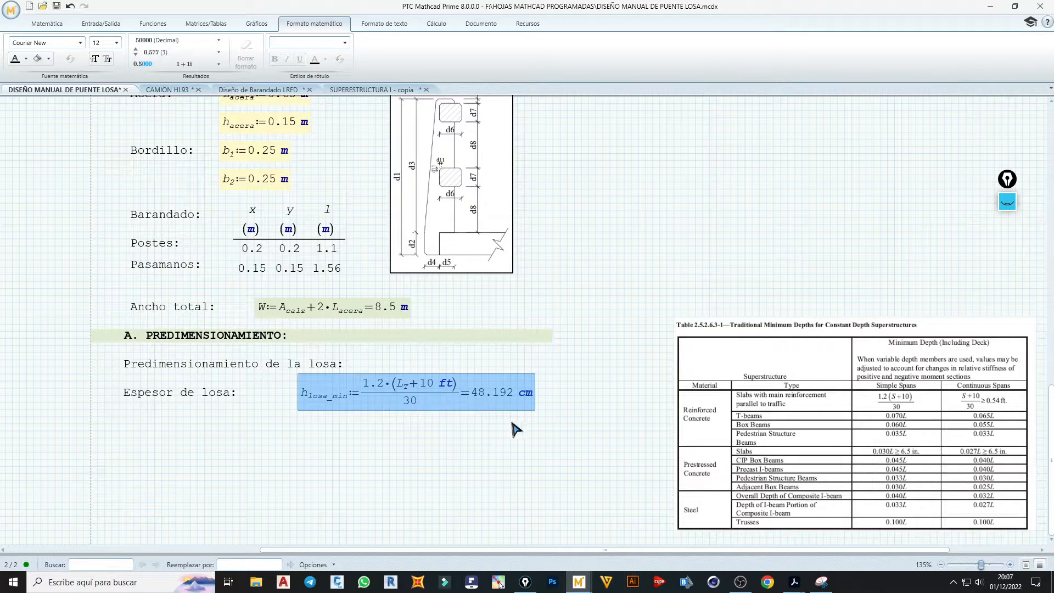
{"action": "left_click", "coordinate": [453, 438]}
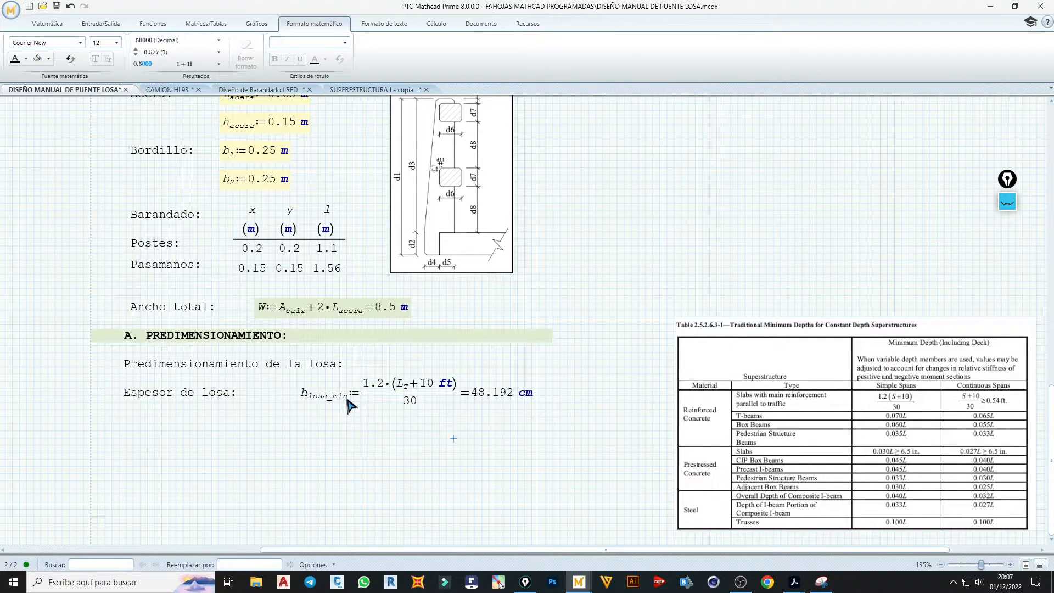
- Define h_losa := Round(h_losa_min, 0.5 cm) below the minimum thickness formula and evaluate it in metres
{"action": "left_click", "coordinate": [347, 401]}
{"action": "left_click", "coordinate": [297, 432]}
{"action": "type", "text": "H"}
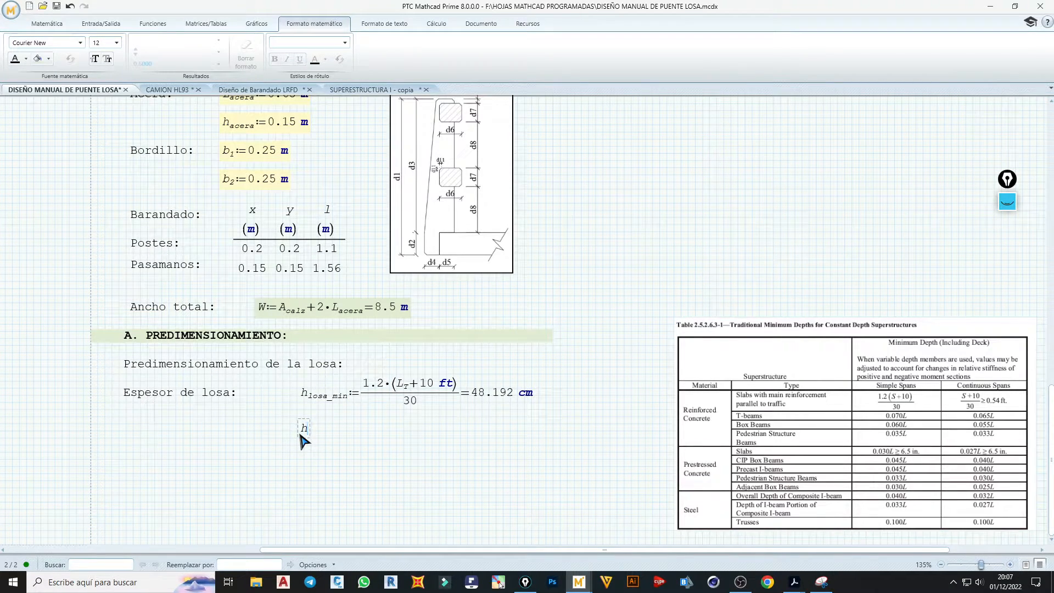
{"action": "type", "text": ".losa:=Round("}
{"action": "left_click", "coordinate": [345, 401]}
{"action": "left_click", "coordinate": [385, 430]}
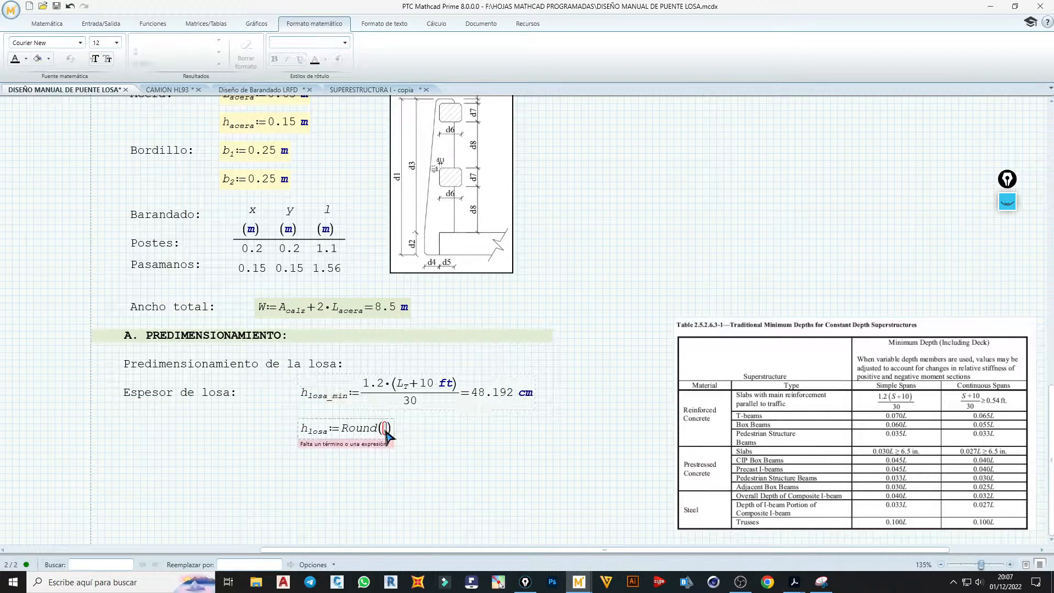
{"action": "type", "text": "hlosa_min"}
{"action": "type", "text": ","}
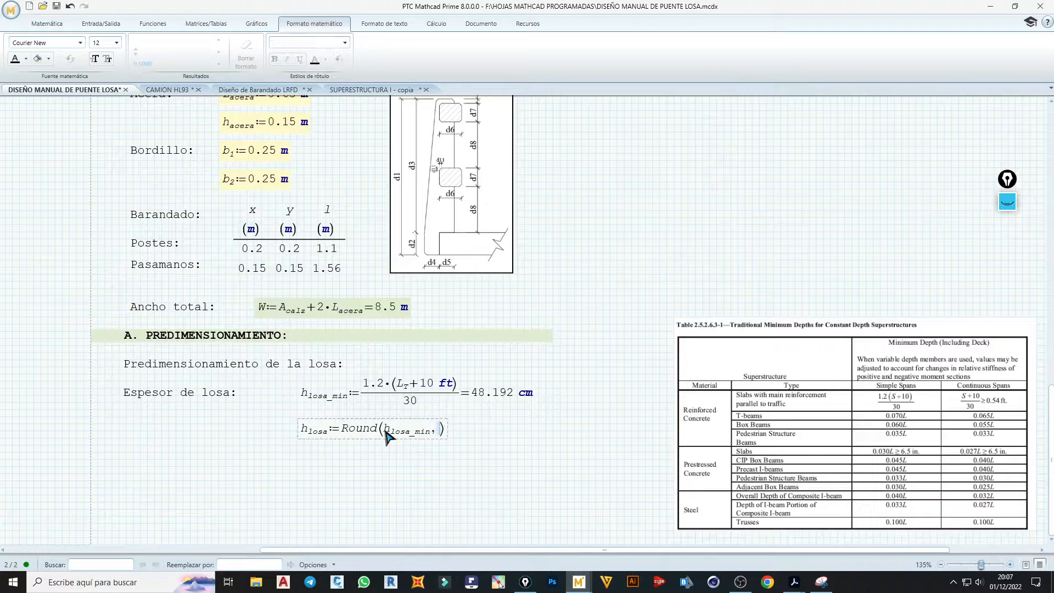
{"action": "type", "text": "0.5·cm)=0.48·m"}
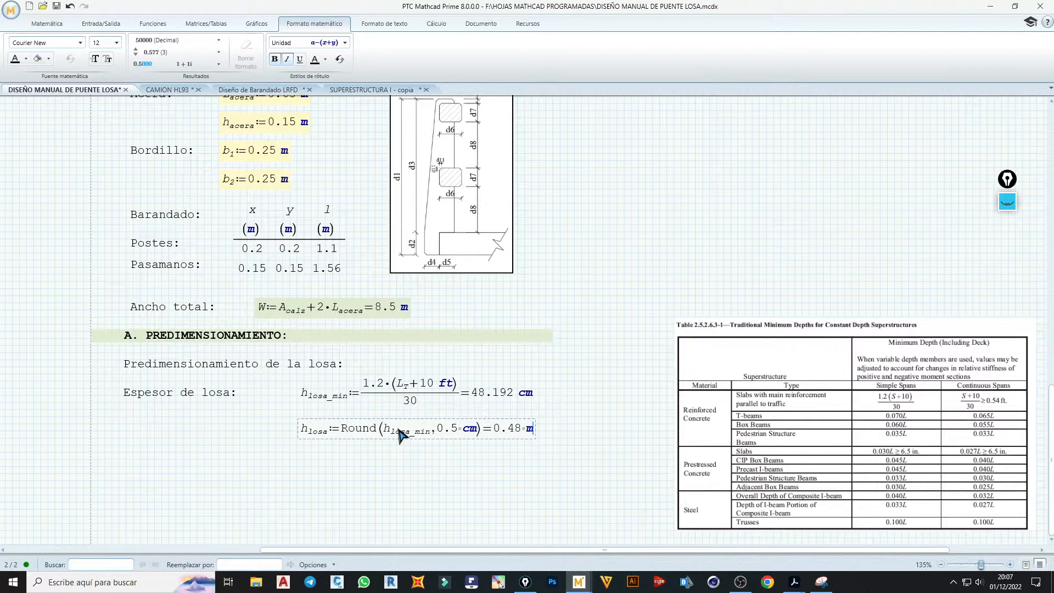
- Set the rounding increment in the h_losa formula to 5 cm
{"action": "left_click", "coordinate": [453, 433]}
{"action": "key", "text": "BackSpace"}
{"action": "key", "text": "BackSpace"}
{"action": "left_click", "coordinate": [461, 466]}
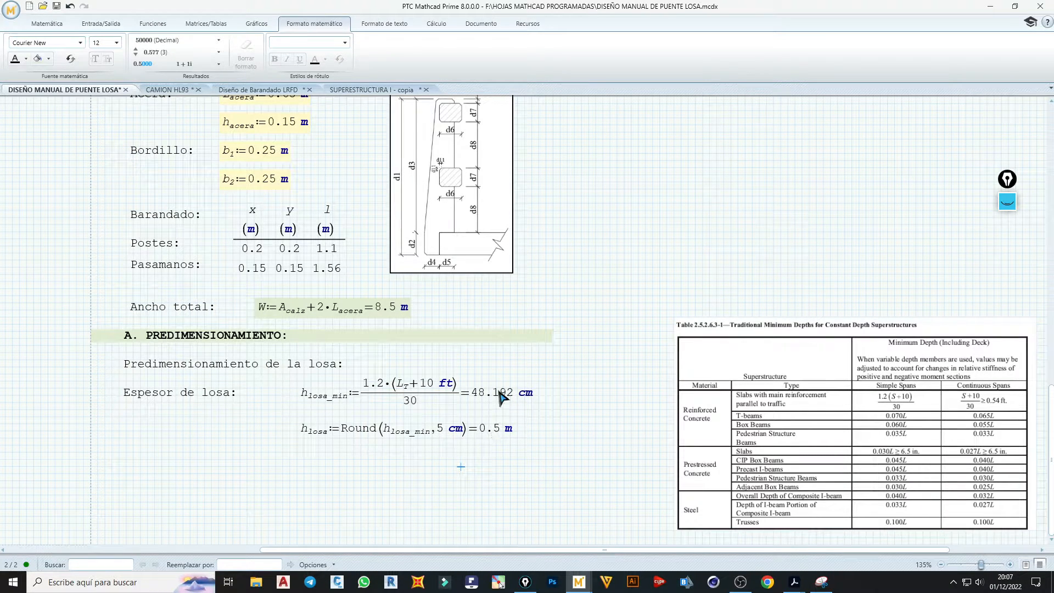
- Show the result of the rounded h_losa formula in centimetres
{"action": "left_click", "coordinate": [507, 431]}
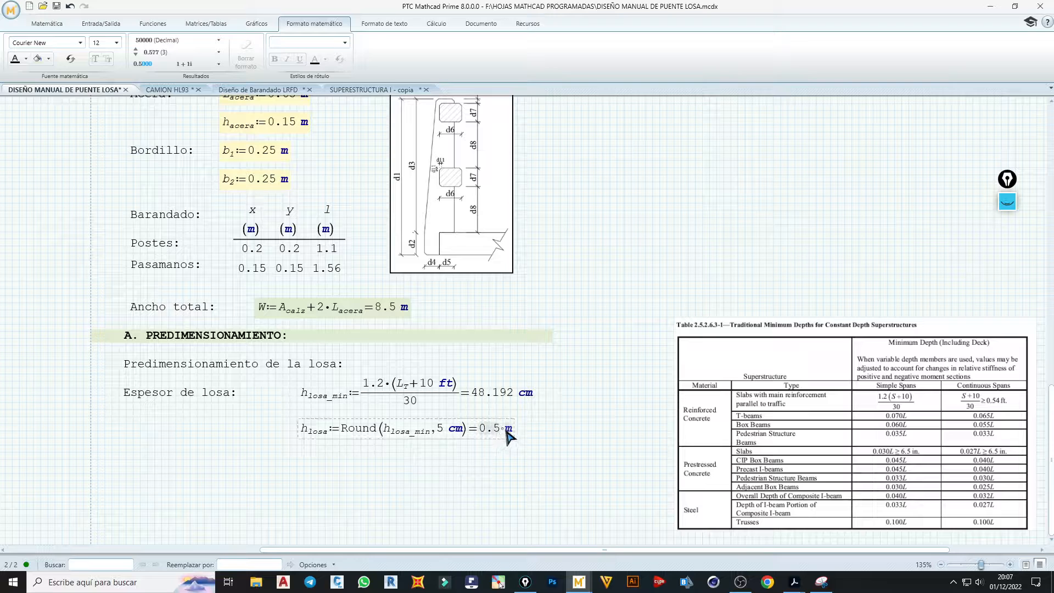
{"action": "left_click", "coordinate": [507, 432]}
{"action": "type", "text": "cm"}
{"action": "left_click", "coordinate": [511, 459]}
- Duplicate the Espesor de losa label below the formulas, reword it as "altura de losa asumida:" and widen it to one line
{"action": "left_click", "coordinate": [200, 394]}
{"action": "left_click", "coordinate": [206, 401]}
{"action": "key", "text": "ctrl+c"}
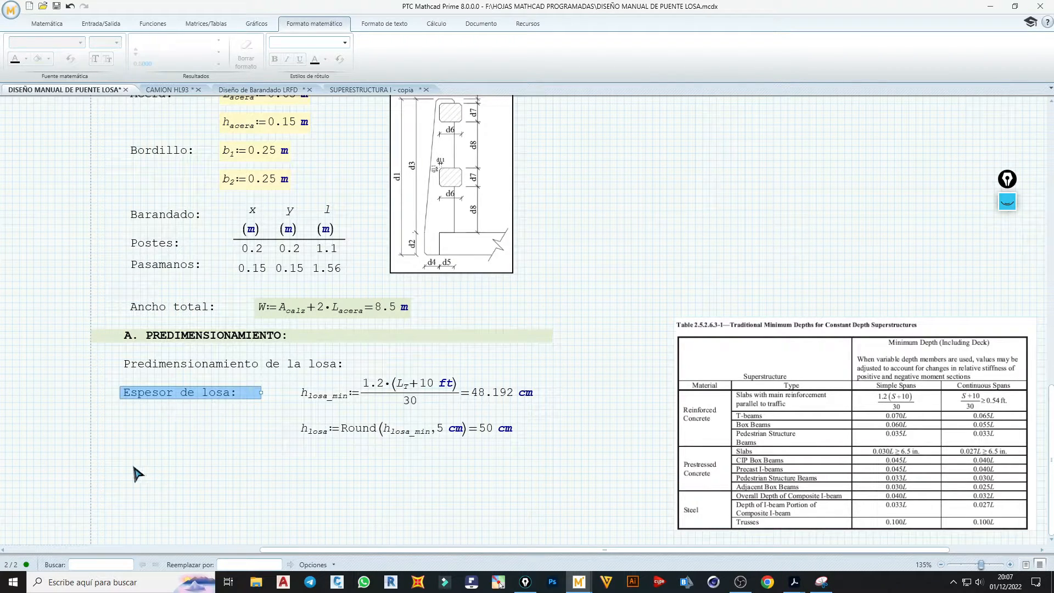
{"action": "left_click", "coordinate": [132, 466]}
{"action": "key", "text": "ctrl+v"}
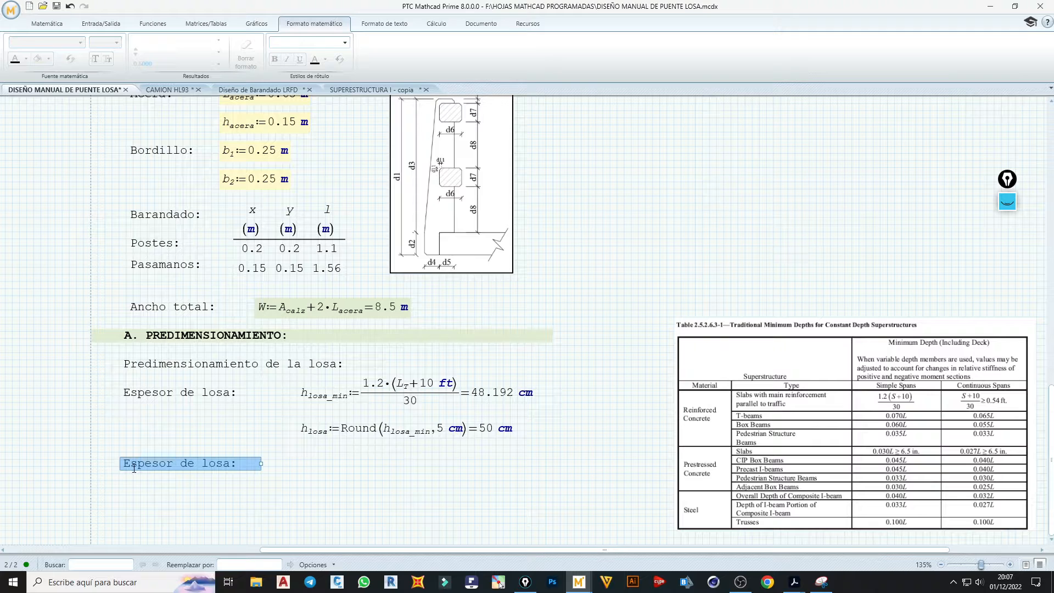
{"action": "left_click", "coordinate": [133, 467]}
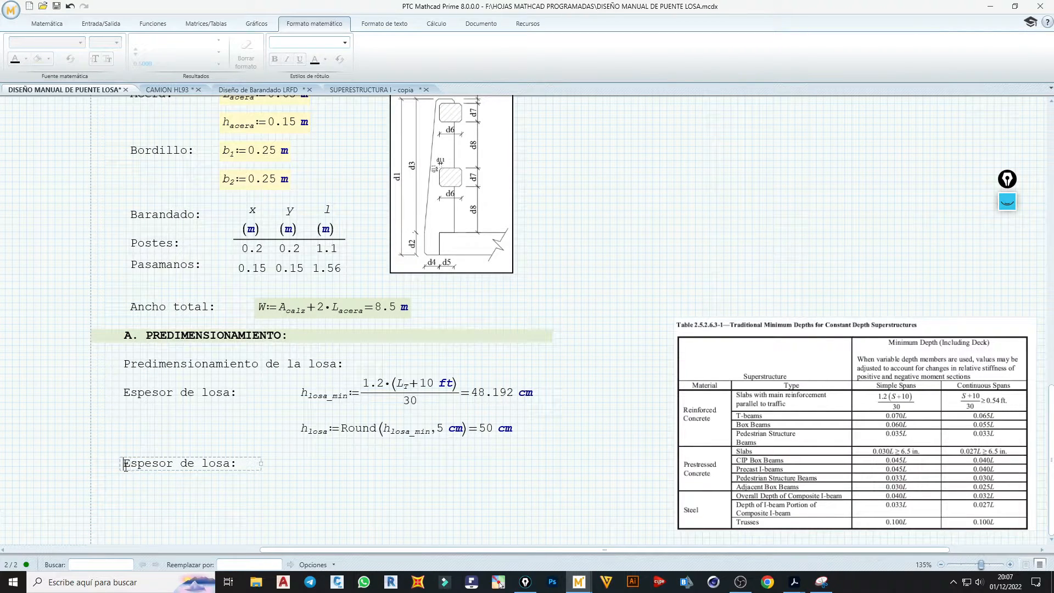
{"action": "left_click_drag", "start_coordinate": [126, 466], "coordinate": [207, 468]}
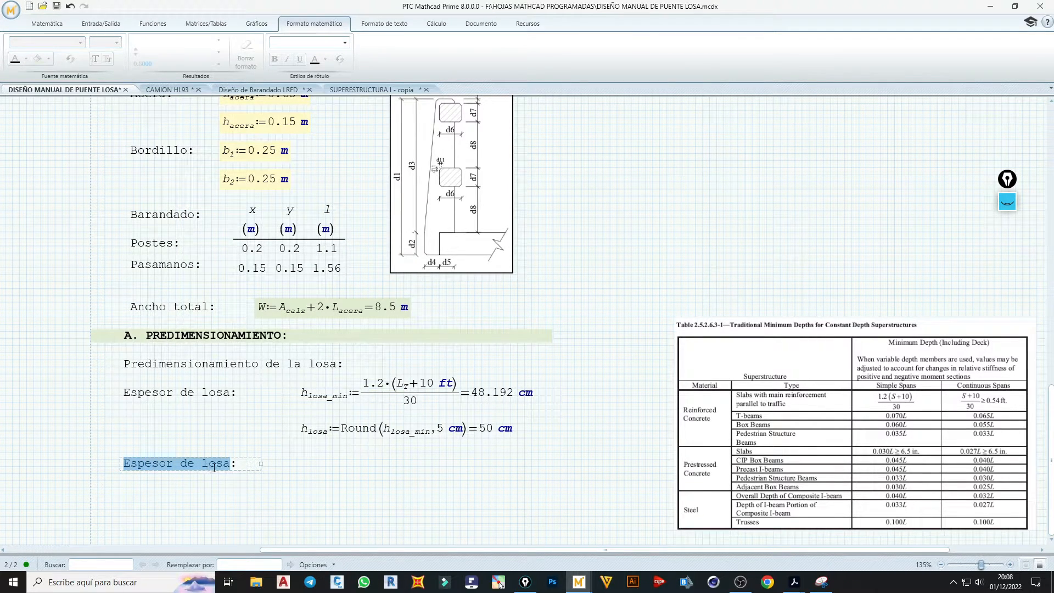
{"action": "type", "text": "altura de "}
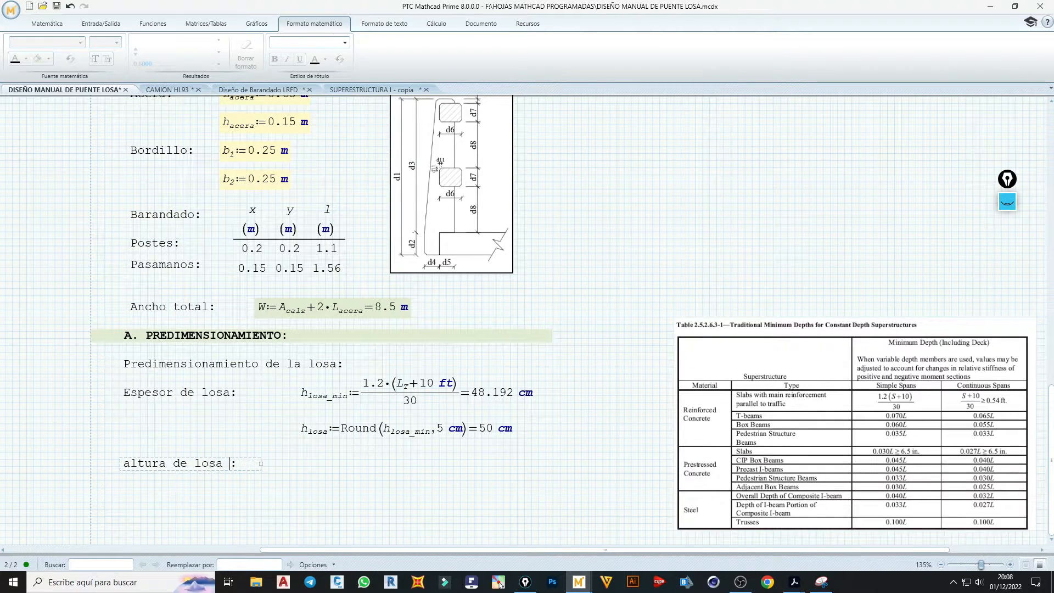
{"action": "type", "text": "losa asumida"}
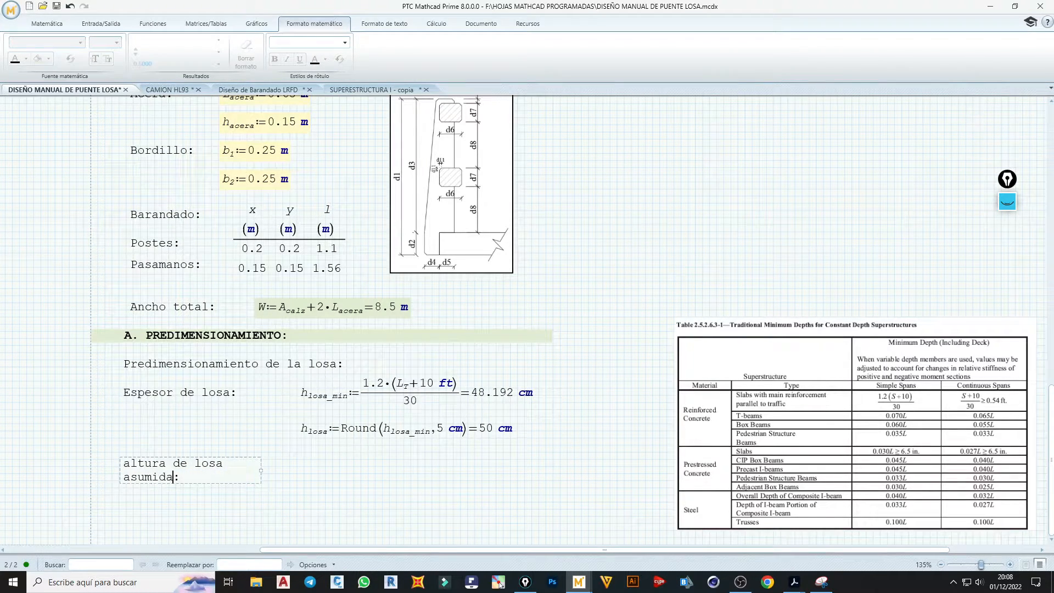
{"action": "left_click_drag", "start_coordinate": [262, 470], "coordinate": [313, 464]}
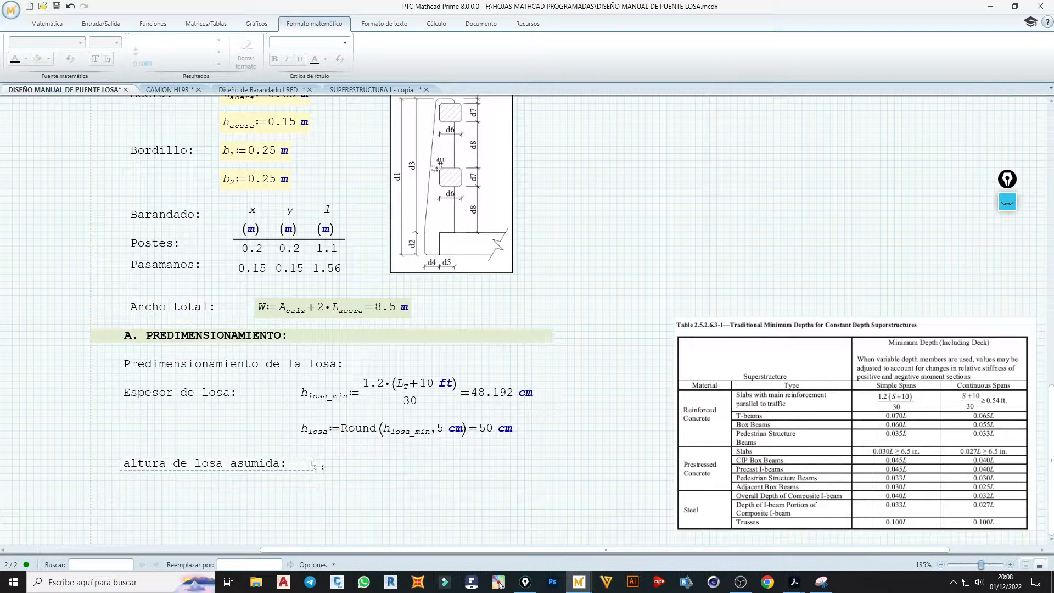
- Copy the h_losa variable beside the altura de losa asumida label and evaluate it in metres
{"action": "left_click", "coordinate": [324, 434]}
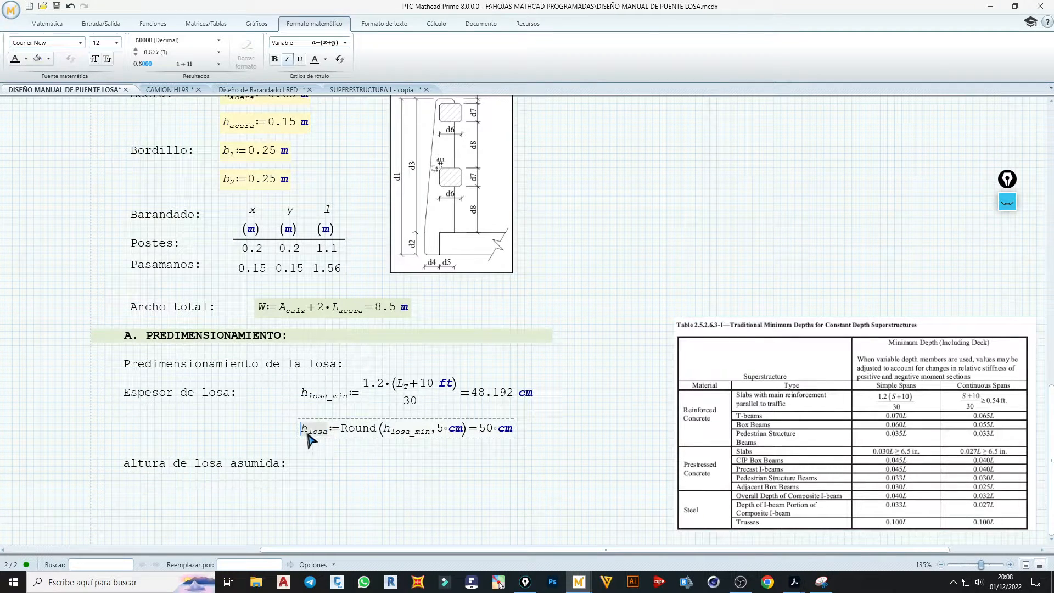
{"action": "left_click", "coordinate": [317, 466]}
{"action": "key", "text": "ctrl+v"}
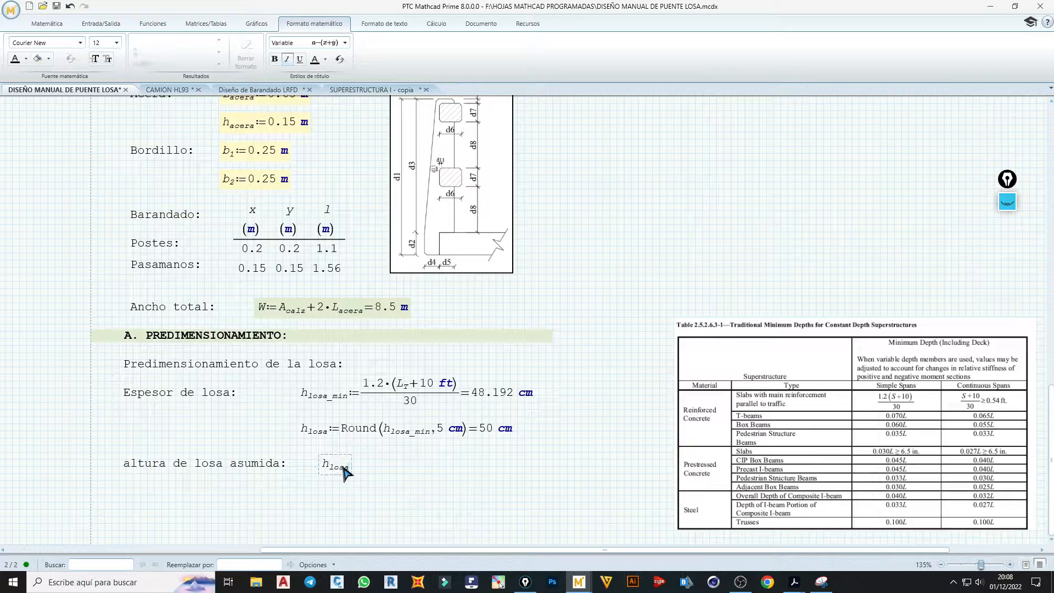
{"action": "type", "text": "=0.5 m"}
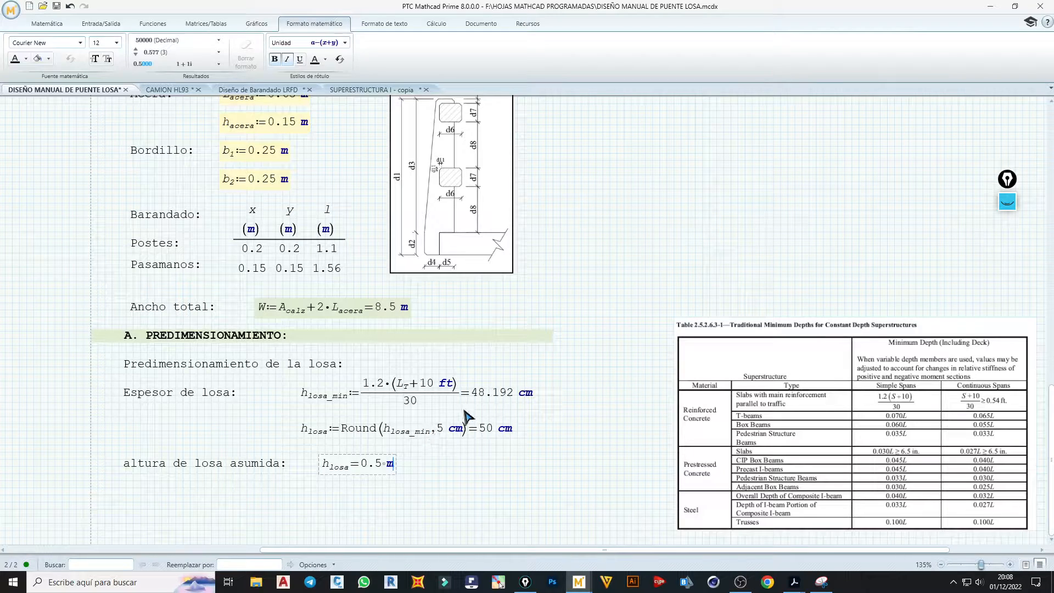
- Set the rounding increment in the h_losa Round formula to 0.5 cm
{"action": "left_click", "coordinate": [440, 429]}
{"action": "type", "text": "0"}
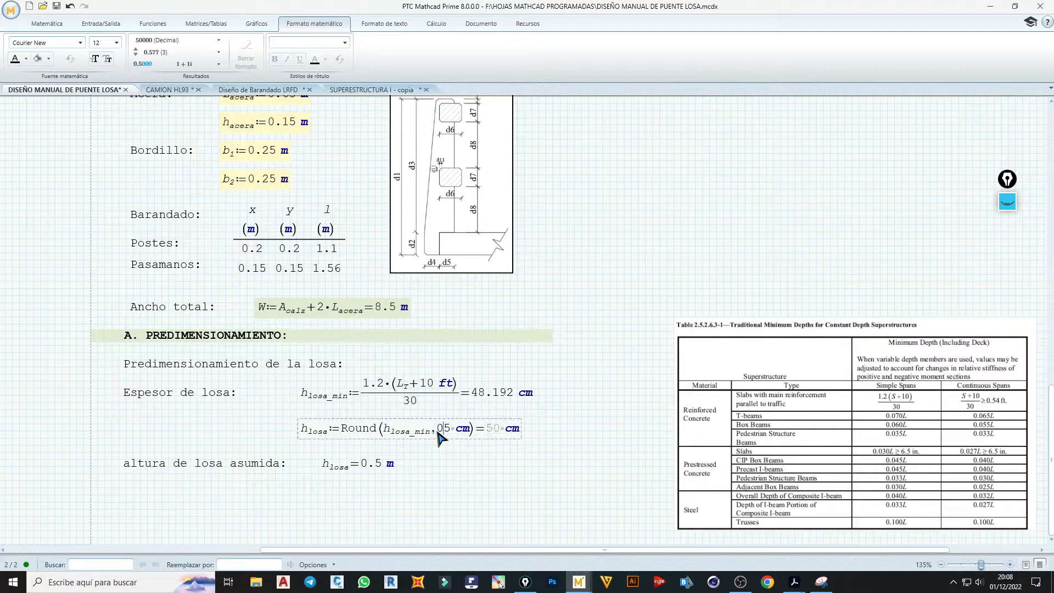
{"action": "type", "text": "."}
{"action": "left_click", "coordinate": [511, 473]}
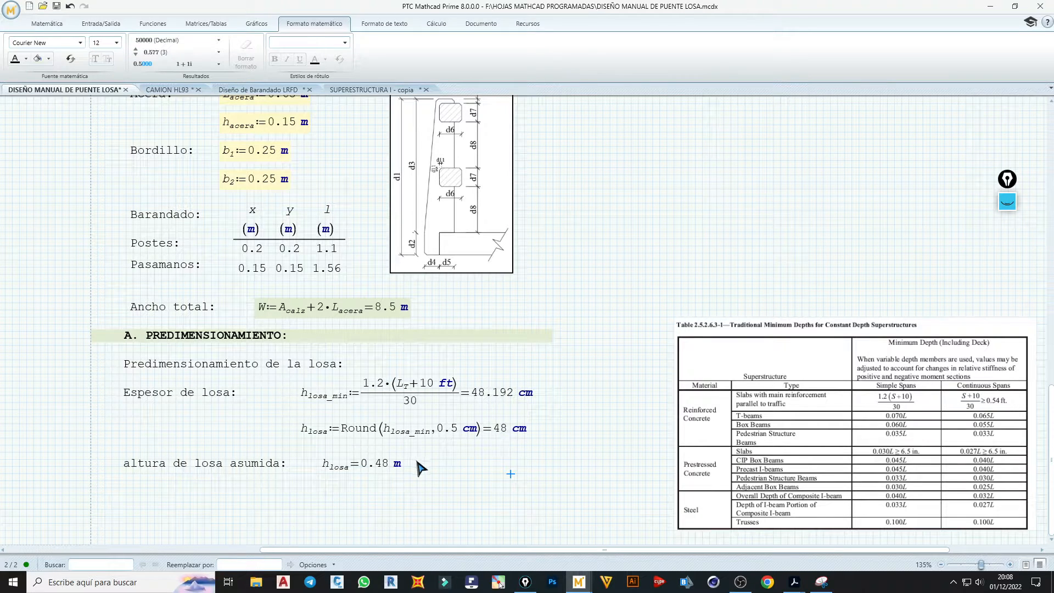
- Replace the assumed slab height evaluation with the definition h_losa := 50 cm and align it with the formulas above
{"action": "left_click", "coordinate": [354, 471]}
{"action": "key", "text": "BackSpace"}
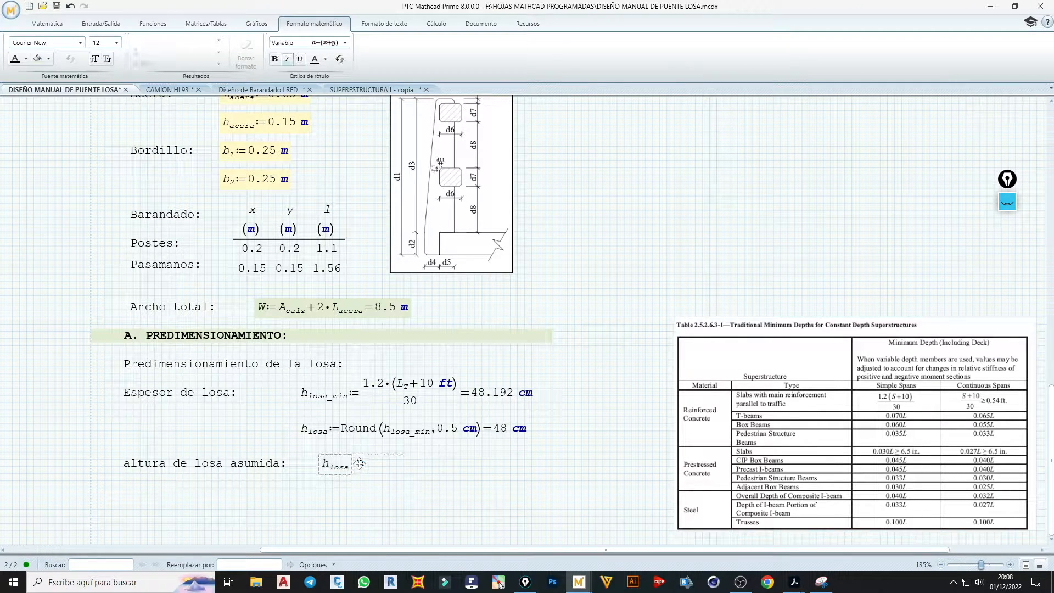
{"action": "type", "text": ":="}
{"action": "type", "text": "50cm"}
{"action": "left_click", "coordinate": [433, 486]}
{"action": "left_click", "coordinate": [371, 469]}
{"action": "left_click", "coordinate": [397, 466]}
{"action": "key", "text": "Left"}
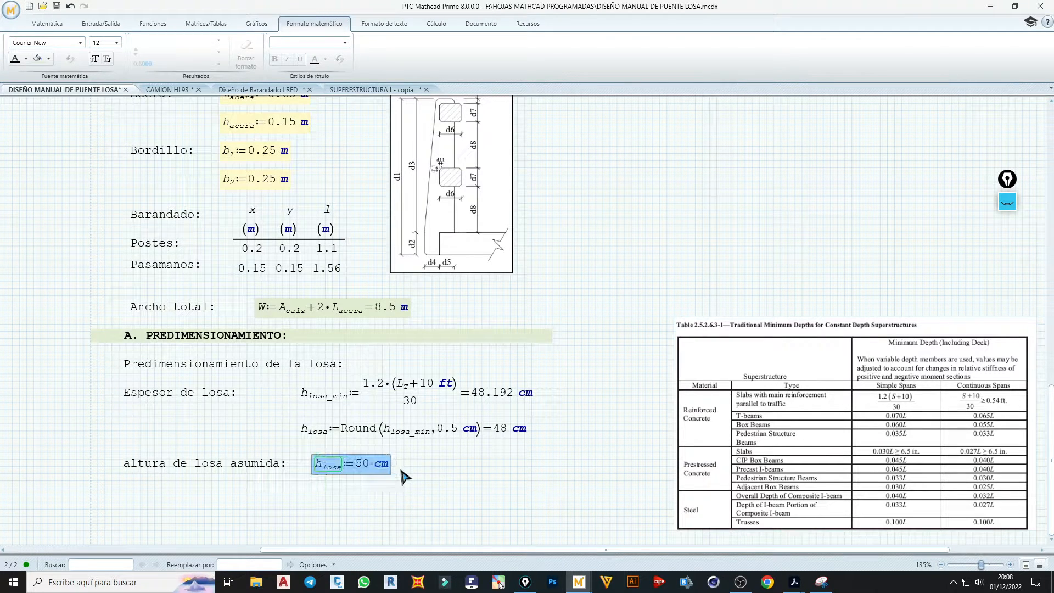
{"action": "key", "text": "Left"}
{"action": "key", "text": "Left"}
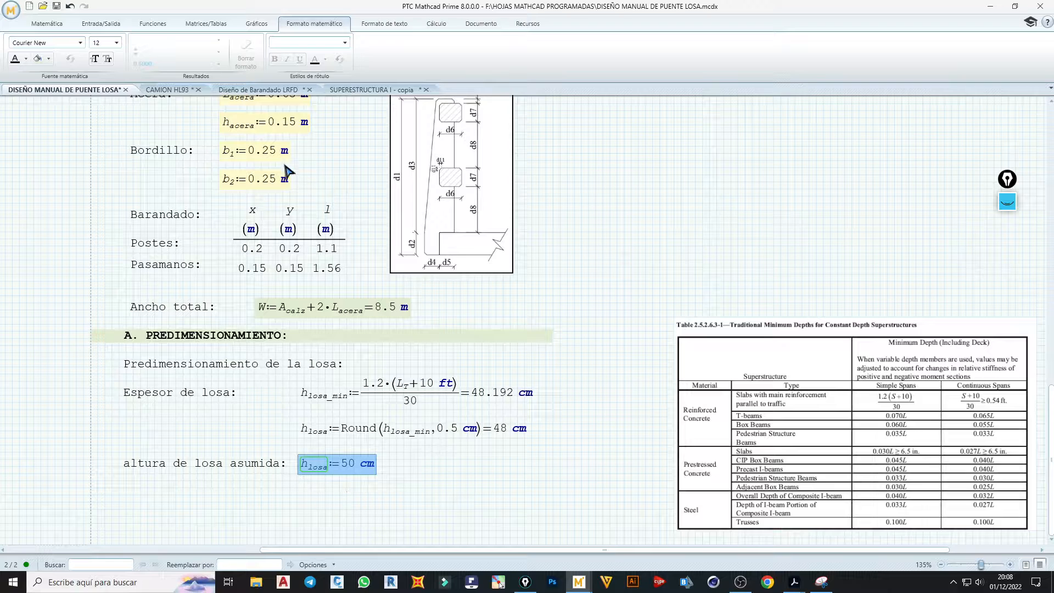
- Apply the light green highlight to the h_losa := 50 cm definition
{"action": "left_click", "coordinate": [38, 59]}
{"action": "left_click", "coordinate": [432, 490]}
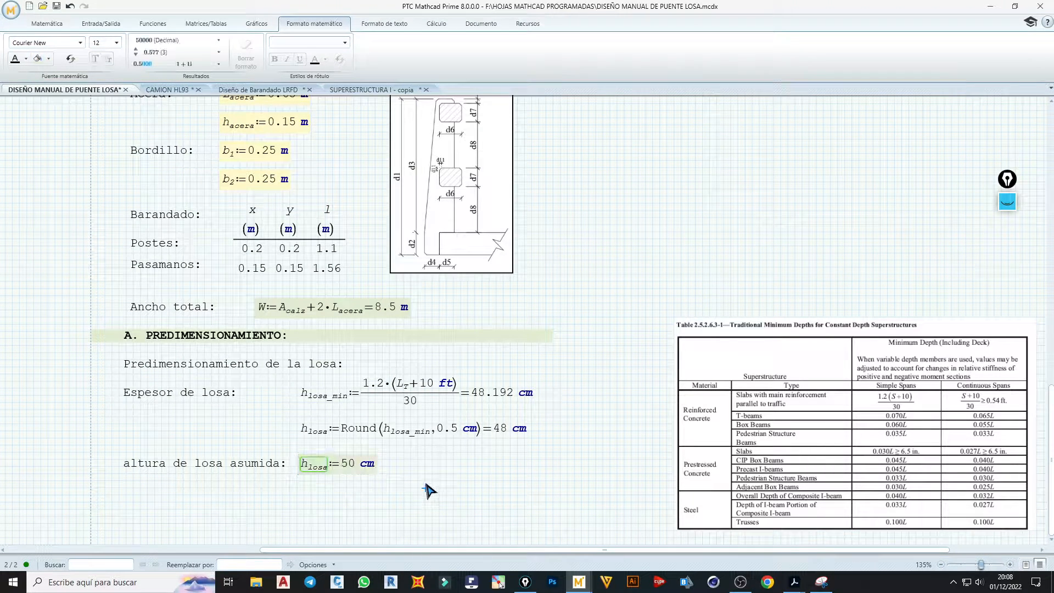
{"action": "left_click", "coordinate": [396, 481]}
{"action": "left_click", "coordinate": [454, 481]}
- Duplicate the "A. PREDIMENSIONAMIENTO:" heading below the assumed slab height and change its letter to B
{"action": "left_click", "coordinate": [412, 340]}
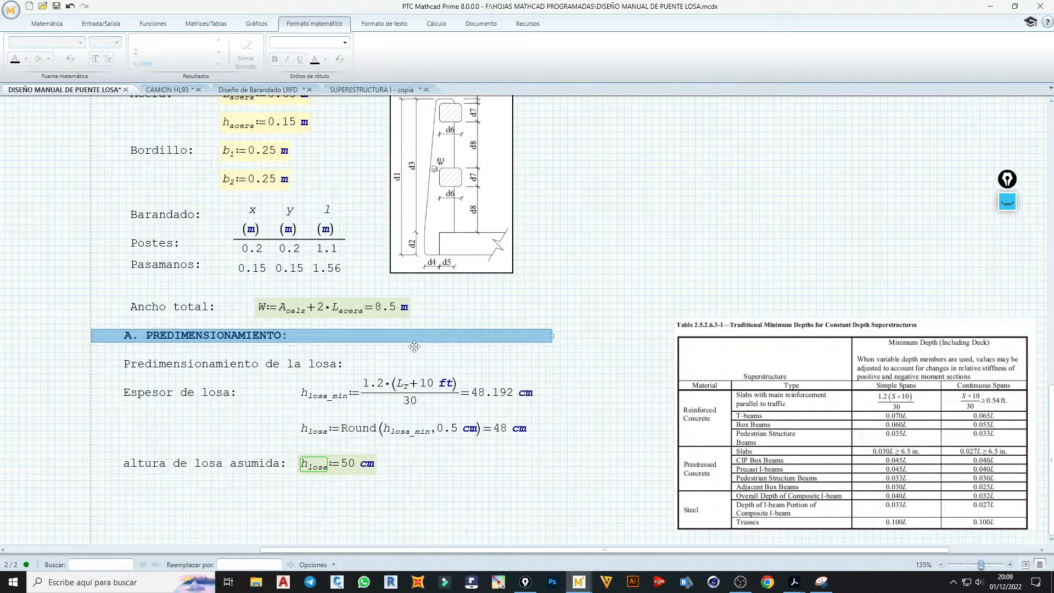
{"action": "left_click", "coordinate": [234, 495]}
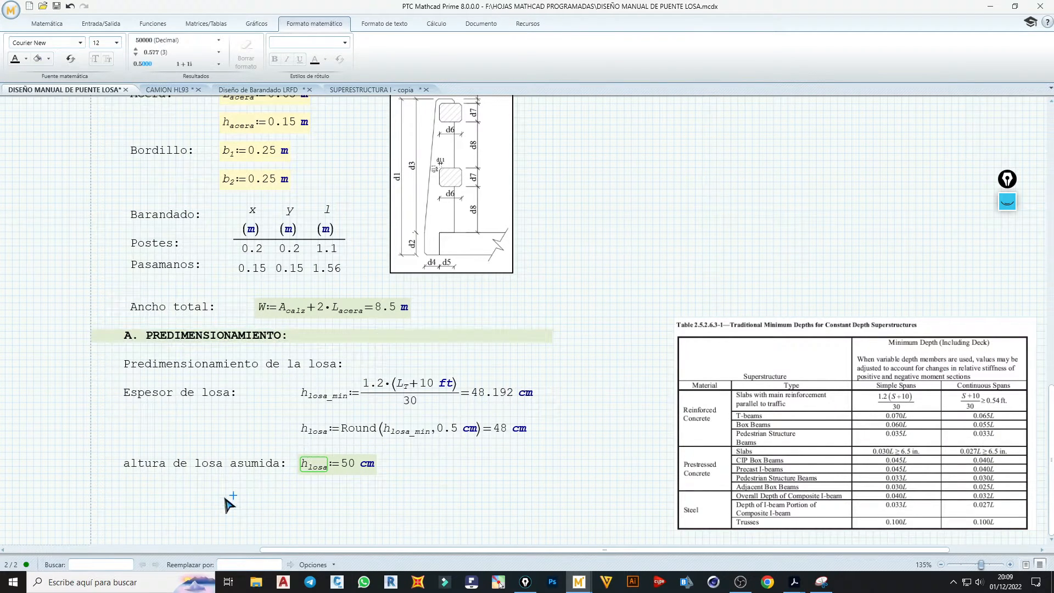
{"action": "left_click", "coordinate": [92, 496]}
{"action": "key", "text": "ctrl+v"}
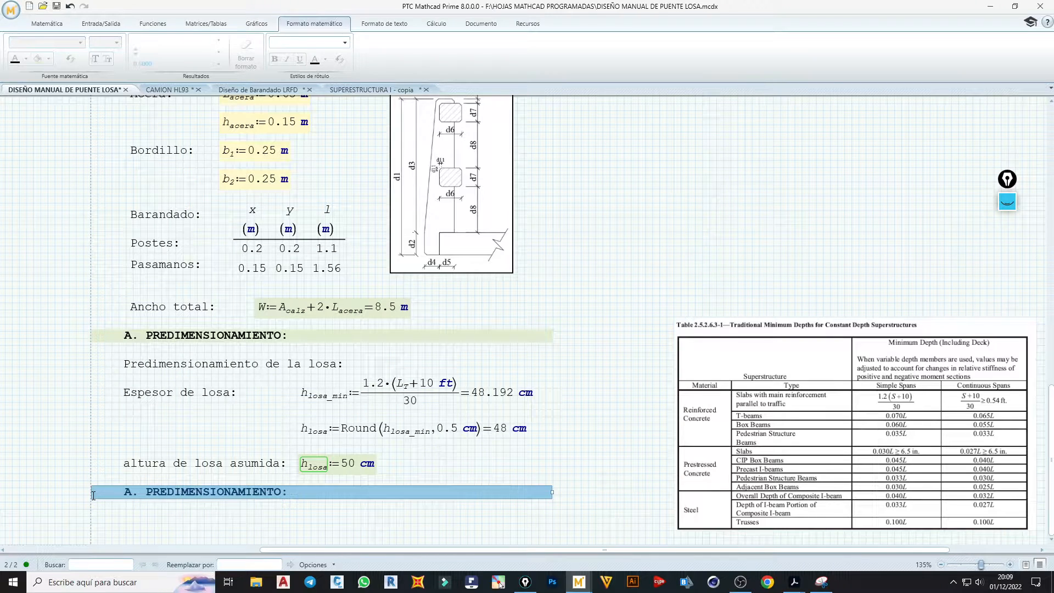
{"action": "left_click", "coordinate": [131, 488]}
{"action": "key", "text": "BackSpace"}
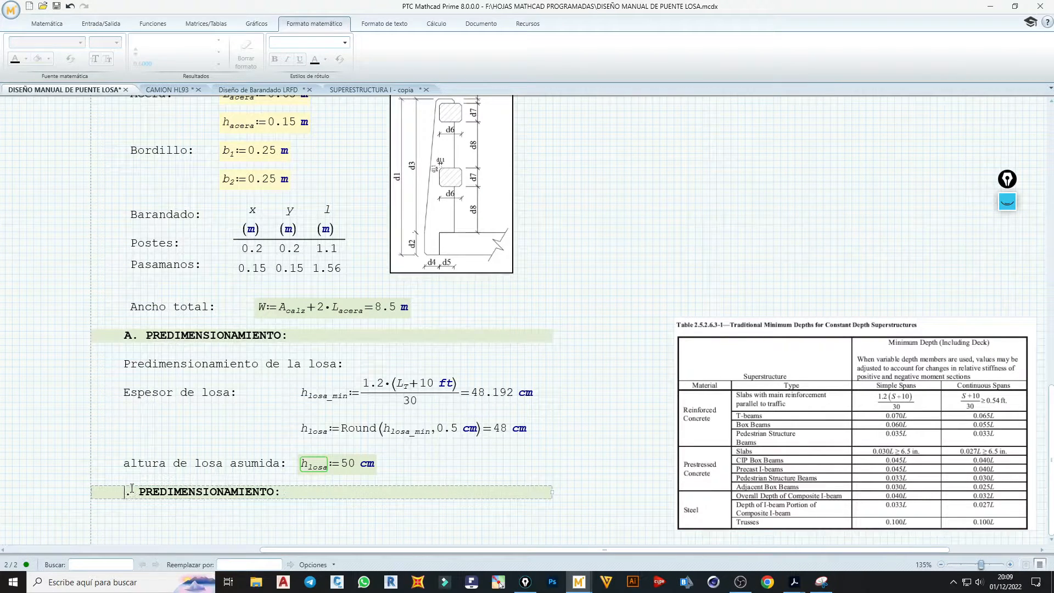
{"action": "type", "text": "b"}
{"action": "key", "text": "BackSpace"}
{"action": "type", "text": "B"}
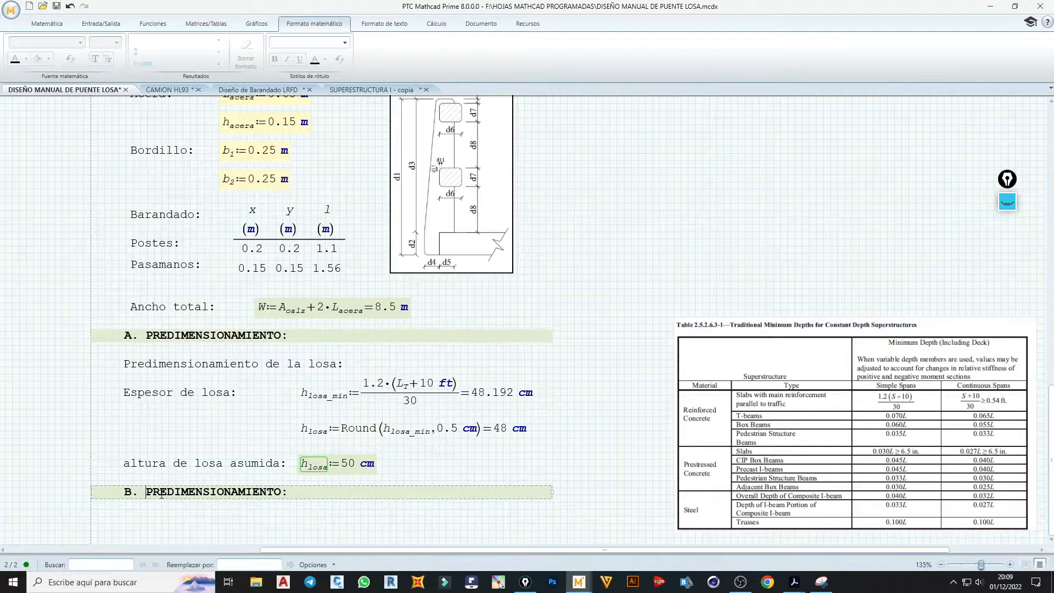
- Retitle the section B heading as "DISEÑO DE LA SUPERESTRUCTURA:"
{"action": "left_click_drag", "start_coordinate": [162, 493], "coordinate": [282, 493]}
{"action": "type", "text": "DIS"}
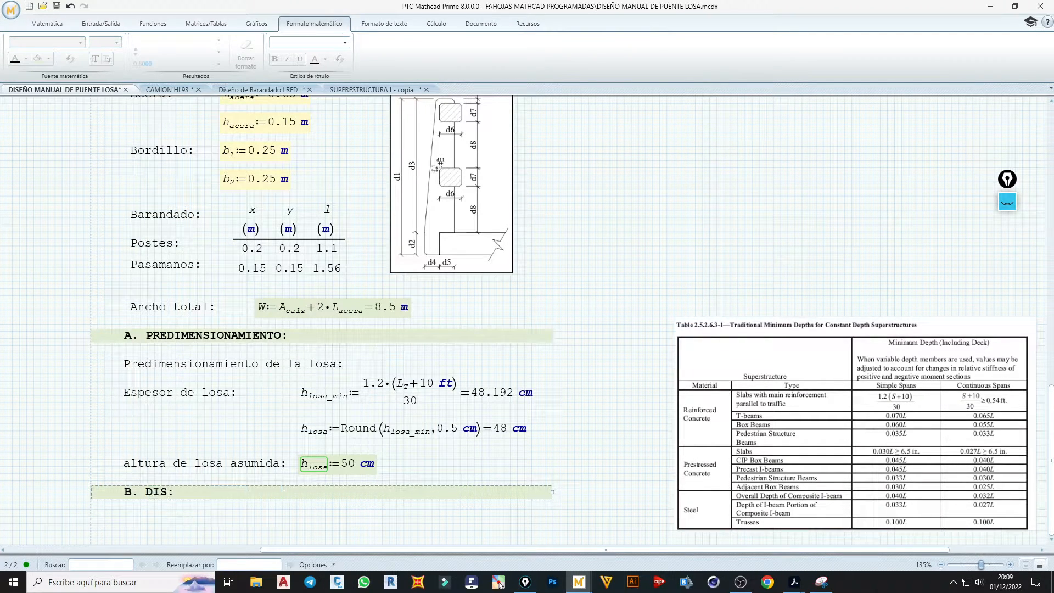
{"action": "type", "text": "EÑO DE LA SUPERES"}
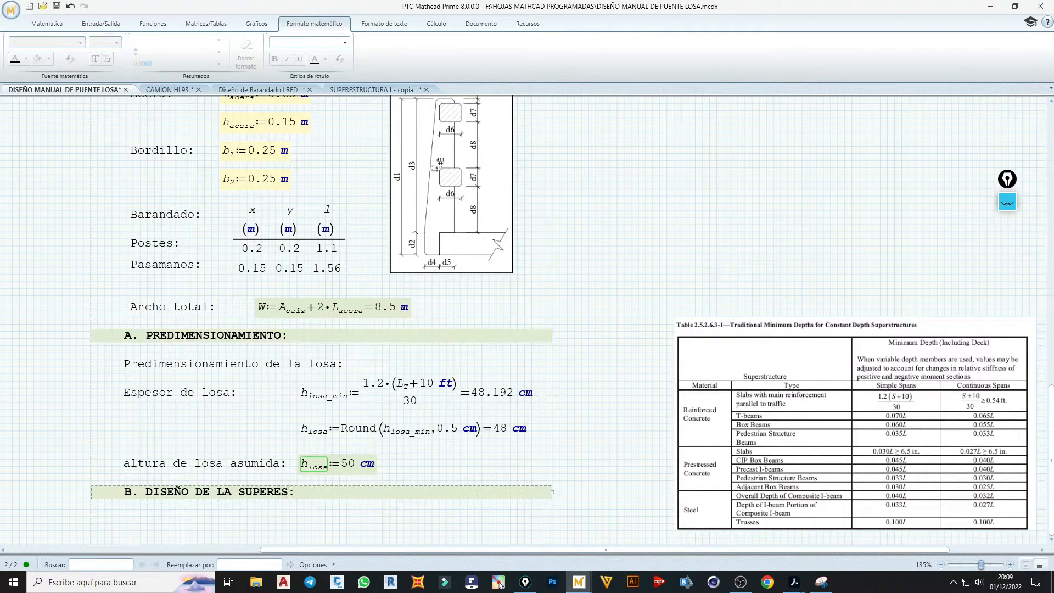
{"action": "type", "text": "TRUCGU"}
{"action": "type", "text": "TURA"}
{"action": "left_click", "coordinate": [356, 511]}
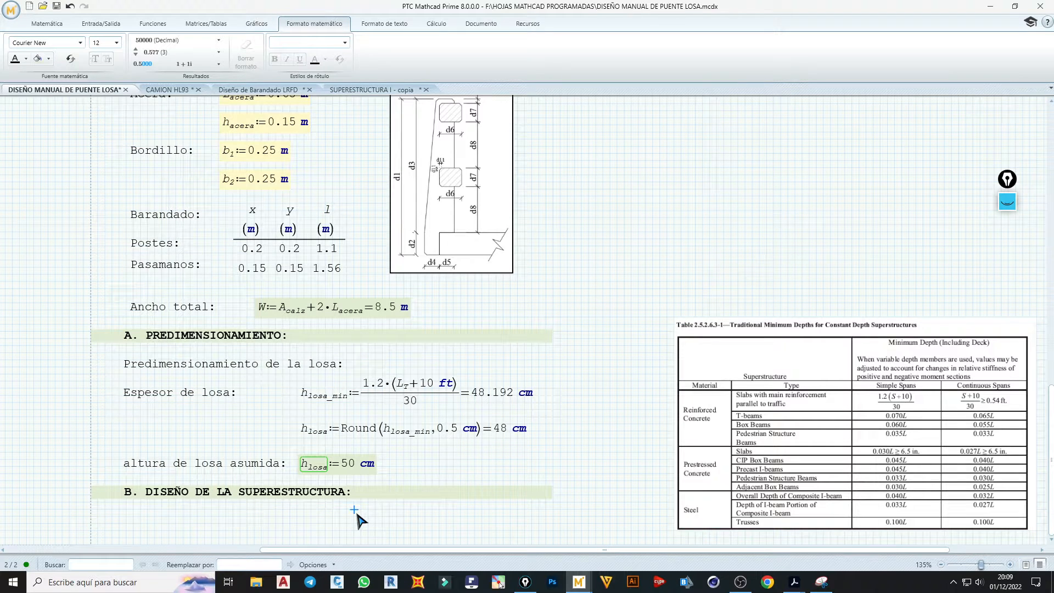
- Add the text "Esquema de acero a calcular" on one line, centred below the section B heading
{"action": "left_click", "coordinate": [218, 516]}
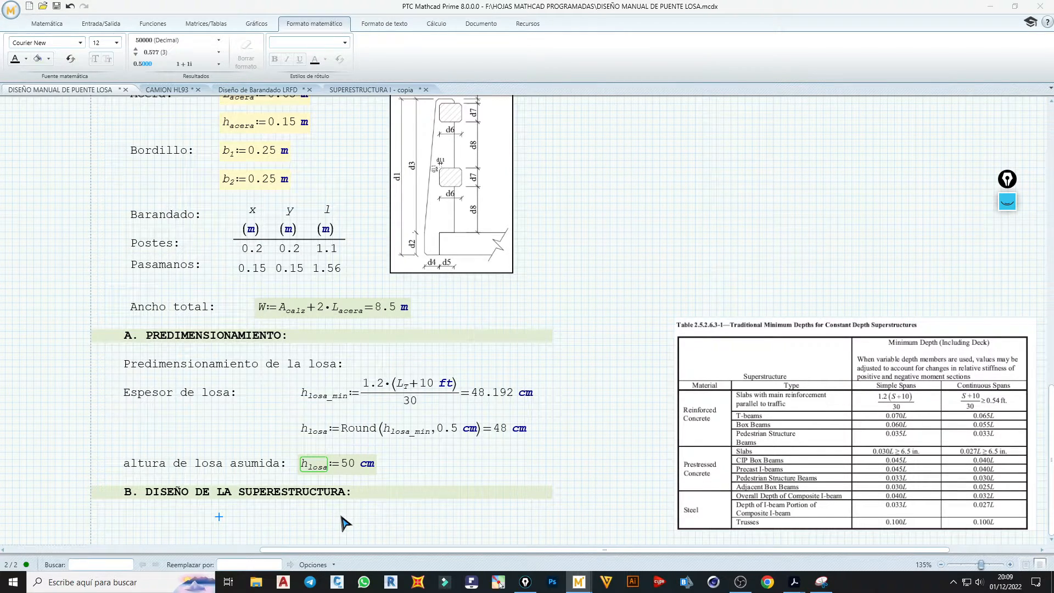
{"action": "left_click", "coordinate": [166, 520]}
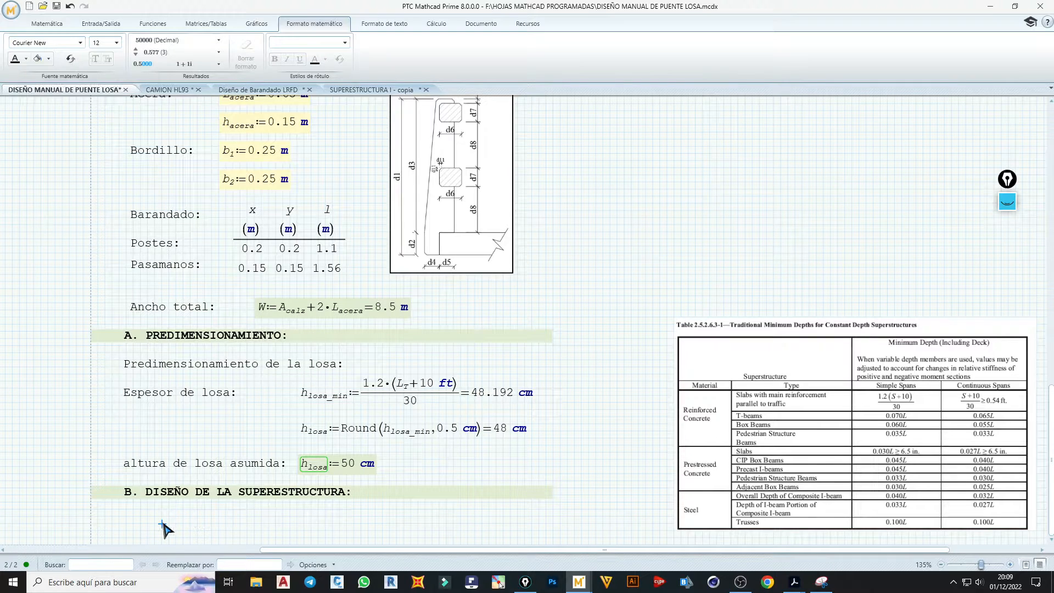
{"action": "key", "text": "ctrl+t"}
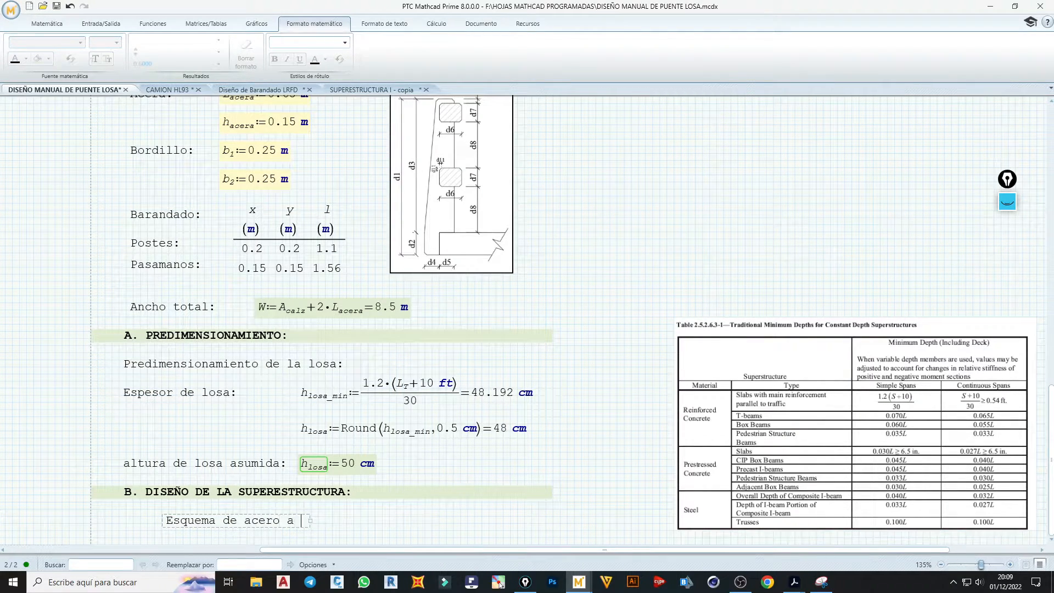
{"action": "type", "text": "calcular"}
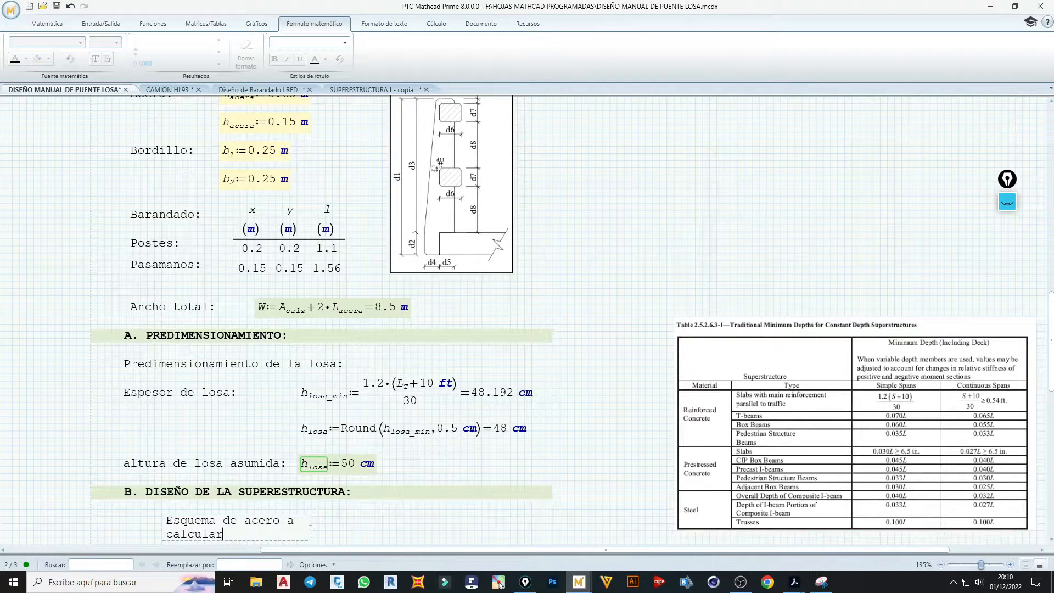
{"action": "left_click_drag", "start_coordinate": [310, 526], "coordinate": [422, 523]}
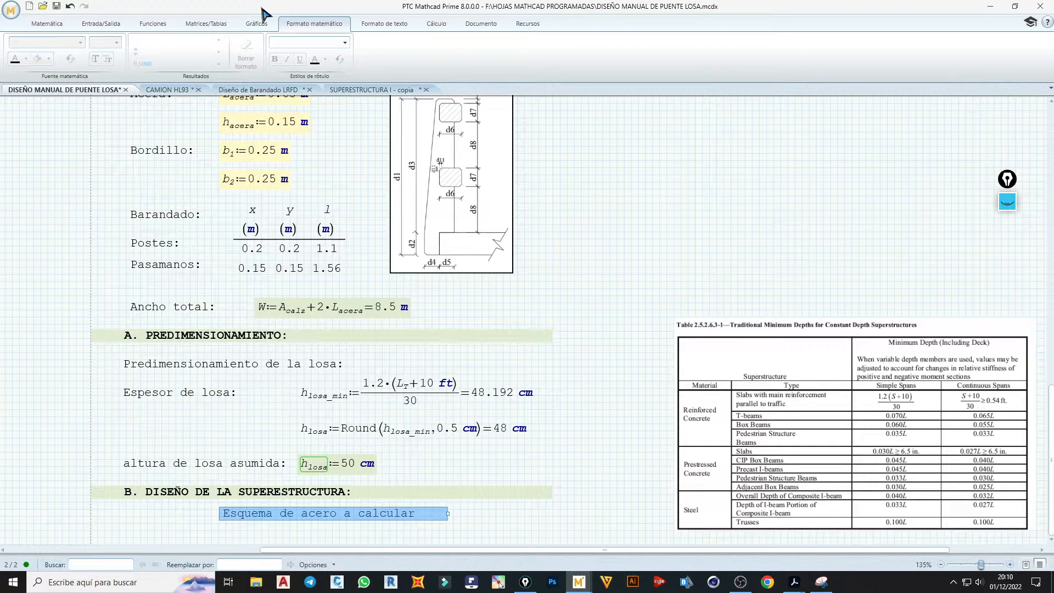
- Format the "Esquema de acero a calcular" text in bold and dark blue
{"action": "left_click", "coordinate": [359, 25]}
{"action": "left_click", "coordinate": [13, 56]}
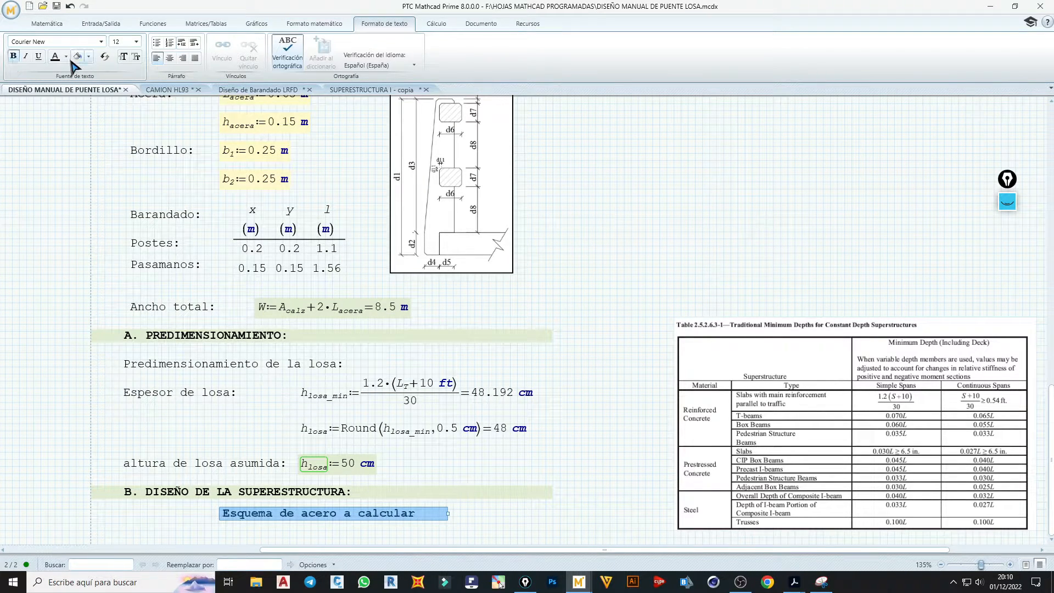
{"action": "left_click", "coordinate": [66, 56]}
{"action": "left_click", "coordinate": [90, 89]}
{"action": "left_click", "coordinate": [489, 531]}
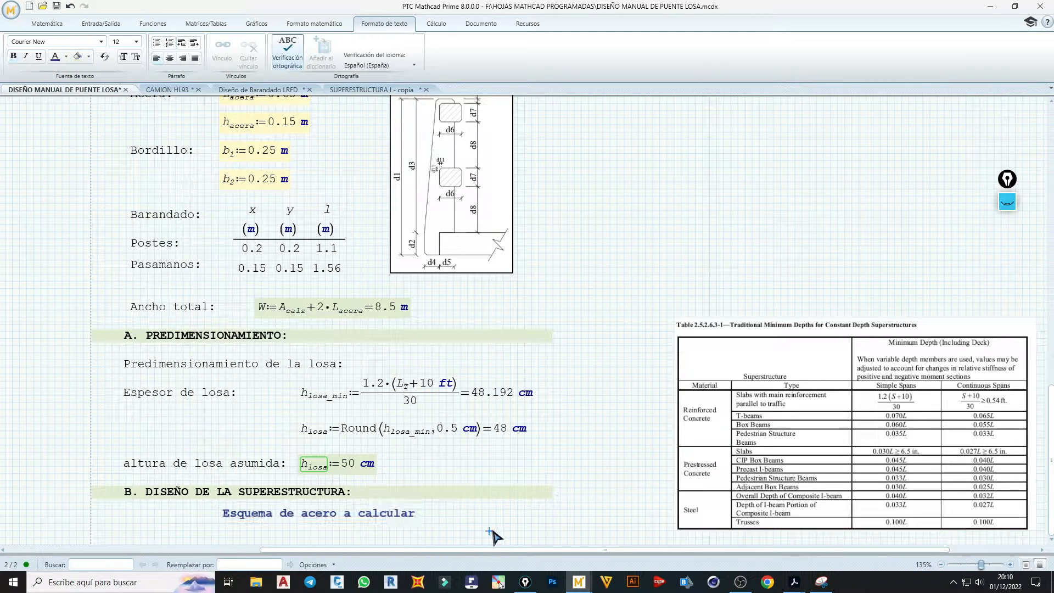
- Shift the Table 2.5.2.6.3-1 minimum depths image upward on the sheet, clear of the page end
{"action": "scroll", "coordinate": [495, 527], "scroll_direction": "down", "scroll_amount": 5}
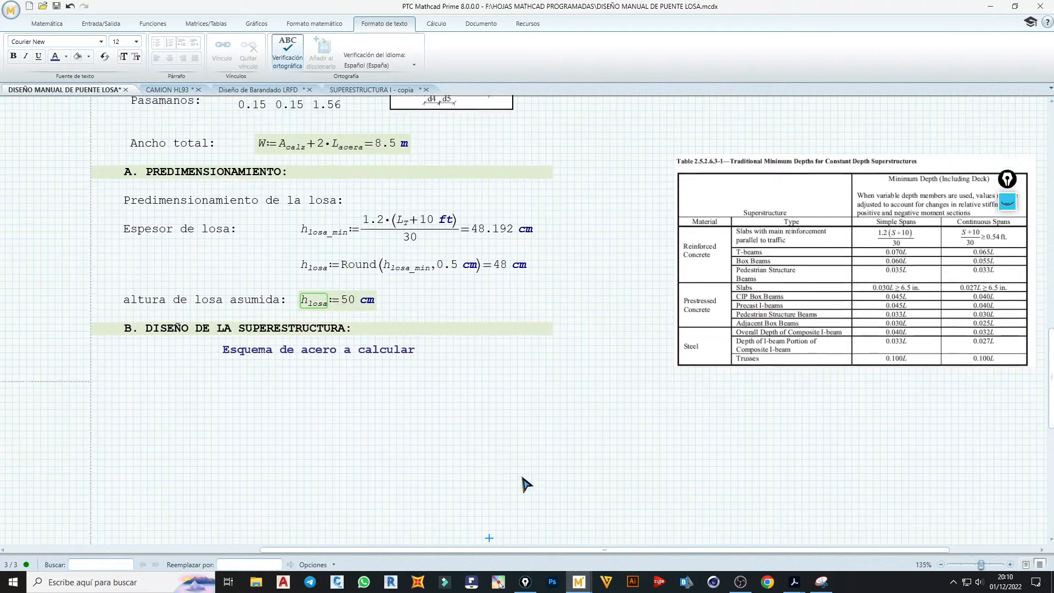
{"action": "left_click", "coordinate": [778, 336]}
{"action": "key", "text": "Up"}
{"action": "key", "text": "Up"}
{"action": "key", "text": "Up"}
{"action": "key", "text": "Up"}
{"action": "key", "text": "Up"}
{"action": "key", "text": "Up"}
{"action": "key", "text": "Up"}
{"action": "key", "text": "Up"}
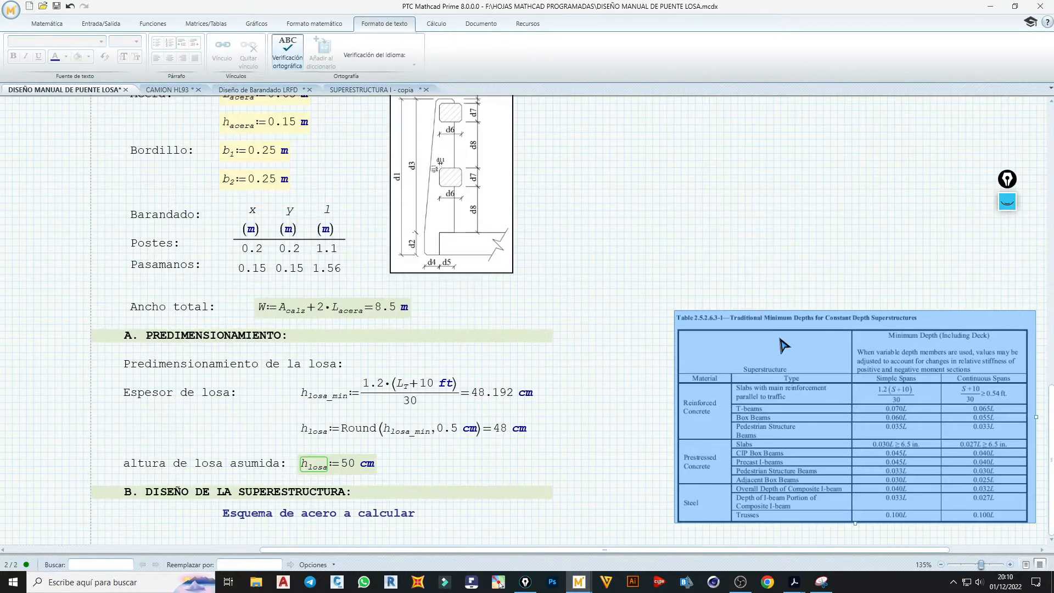
{"action": "left_click", "coordinate": [661, 523]}
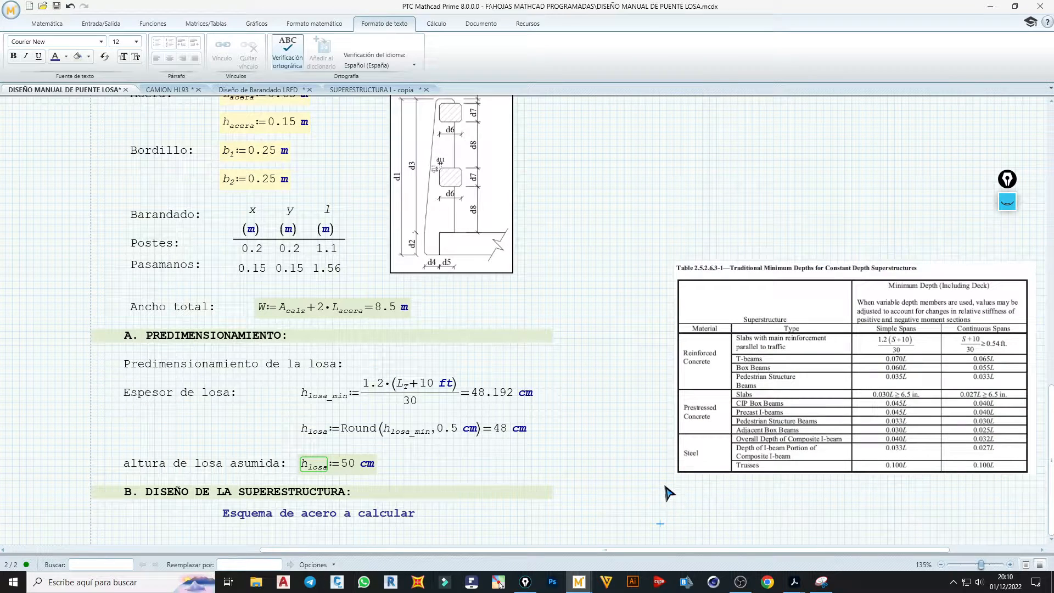
- Insert the slab reinforcement diagram below the "Esquema de acero a calcular" text and align it with the page margin
{"action": "left_click", "coordinate": [596, 509]}
{"action": "scroll", "coordinate": [584, 499], "scroll_direction": "up", "scroll_amount": 1}
{"action": "scroll", "coordinate": [498, 522], "scroll_direction": "down", "scroll_amount": 1}
{"action": "scroll", "coordinate": [503, 494], "scroll_direction": "down", "scroll_amount": 6}
{"action": "scroll", "coordinate": [396, 449], "scroll_direction": "down", "scroll_amount": 4}
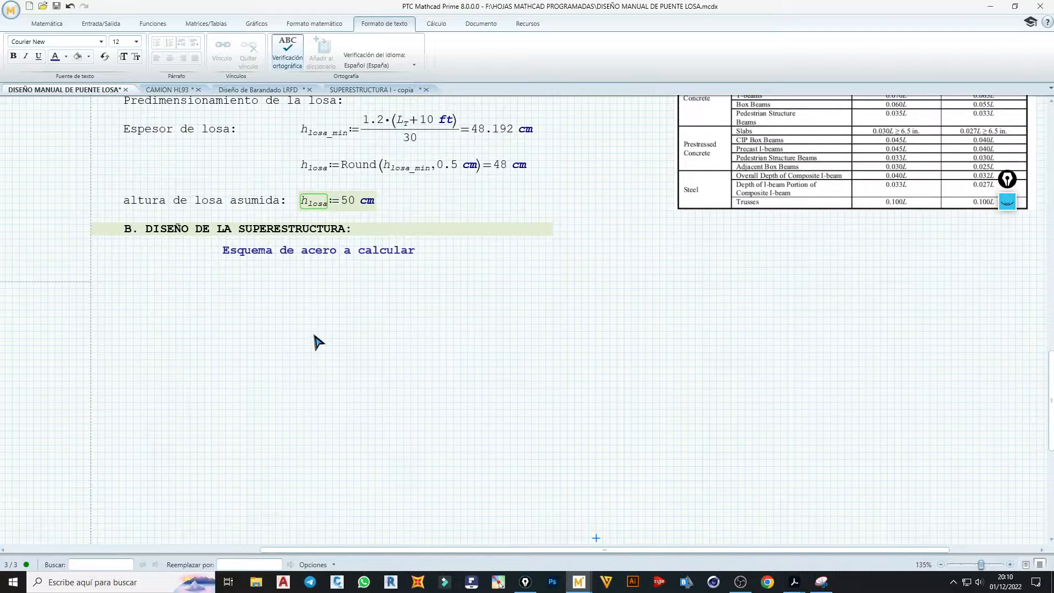
{"action": "left_click", "coordinate": [290, 302]}
{"action": "left_click", "coordinate": [500, 584]}
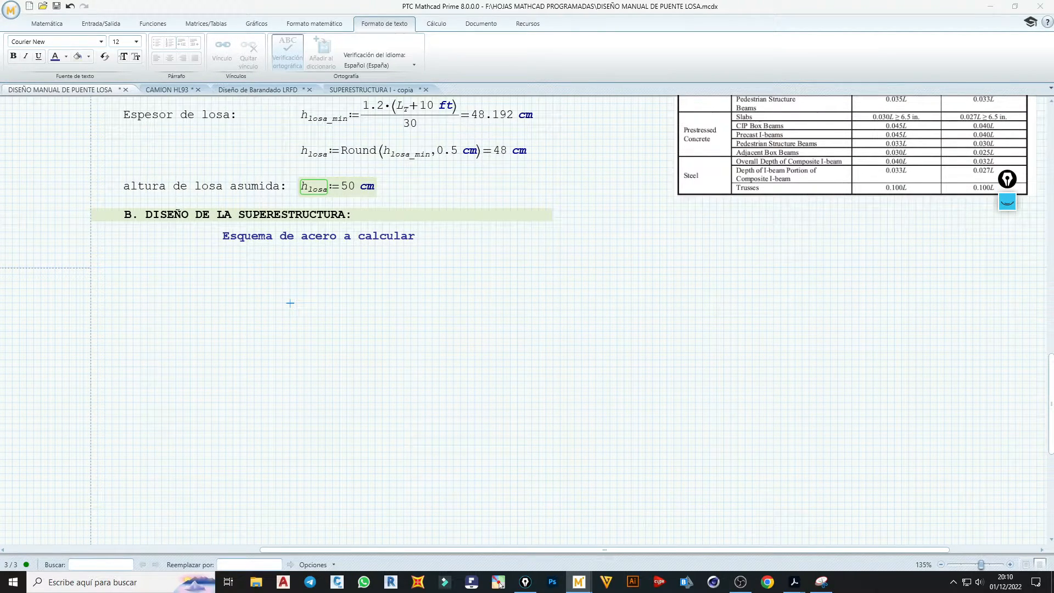
{"action": "scroll", "coordinate": [101, 274], "scroll_direction": "up", "scroll_amount": 10}
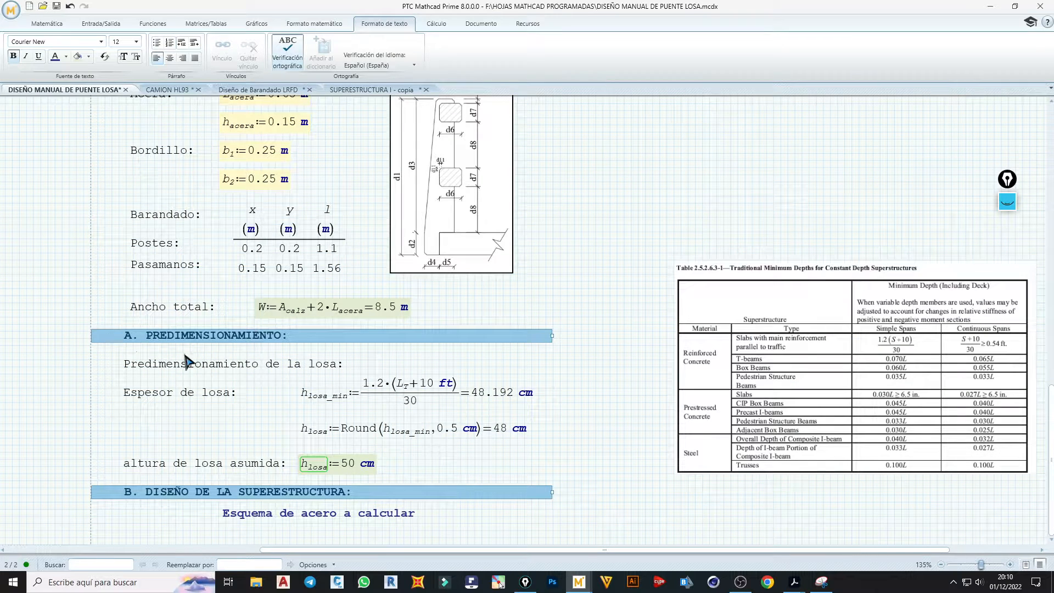
{"action": "left_click", "coordinate": [556, 529]}
{"action": "scroll", "coordinate": [129, 533], "scroll_direction": "down", "scroll_amount": 1}
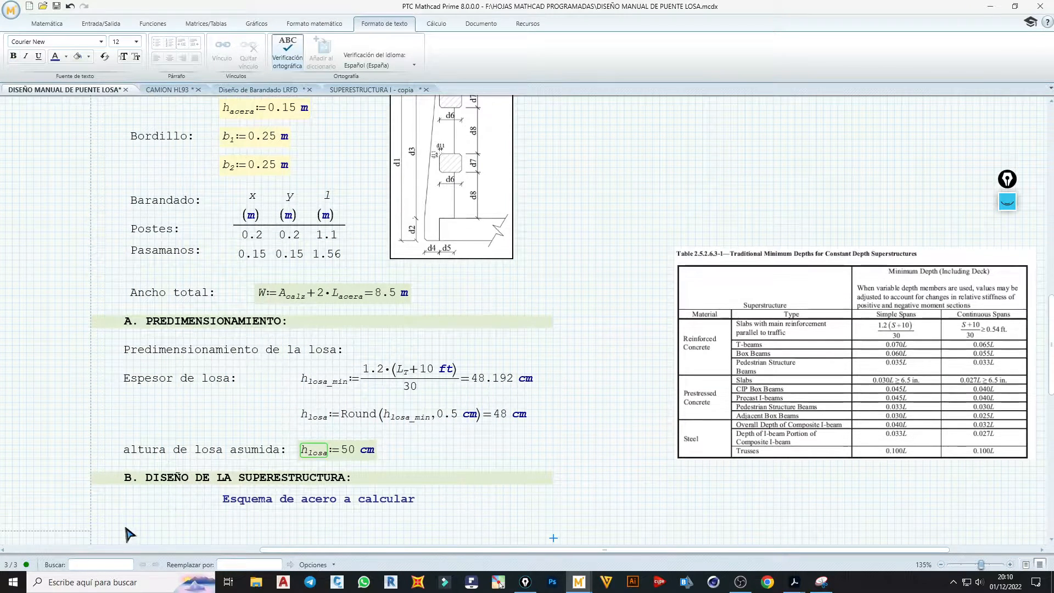
{"action": "scroll", "coordinate": [129, 533], "scroll_direction": "up", "scroll_amount": 1}
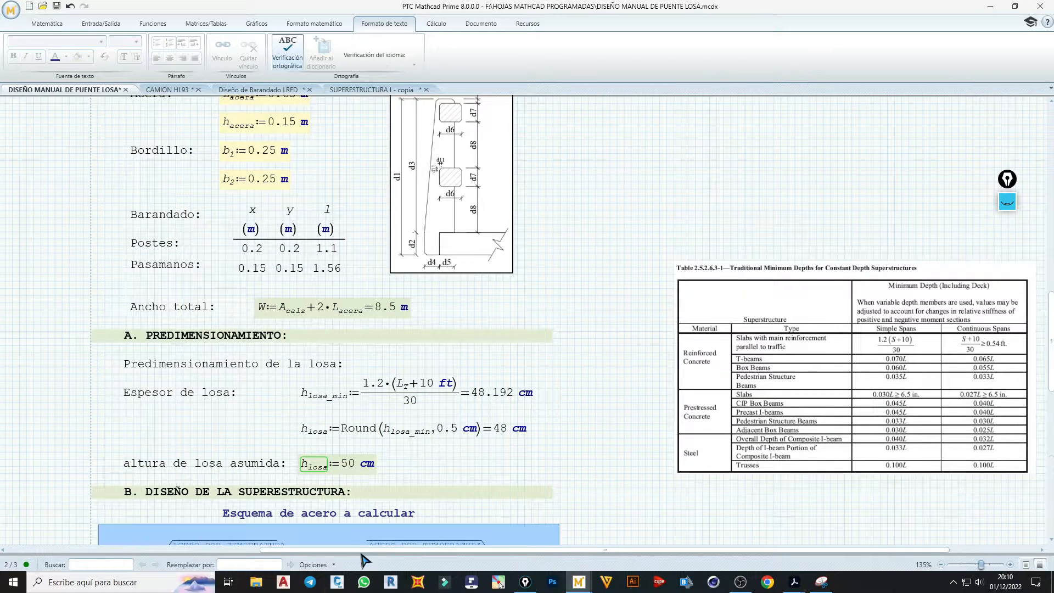
{"action": "scroll", "coordinate": [384, 535], "scroll_direction": "down", "scroll_amount": 5}
{"action": "left_click", "coordinate": [490, 468]}
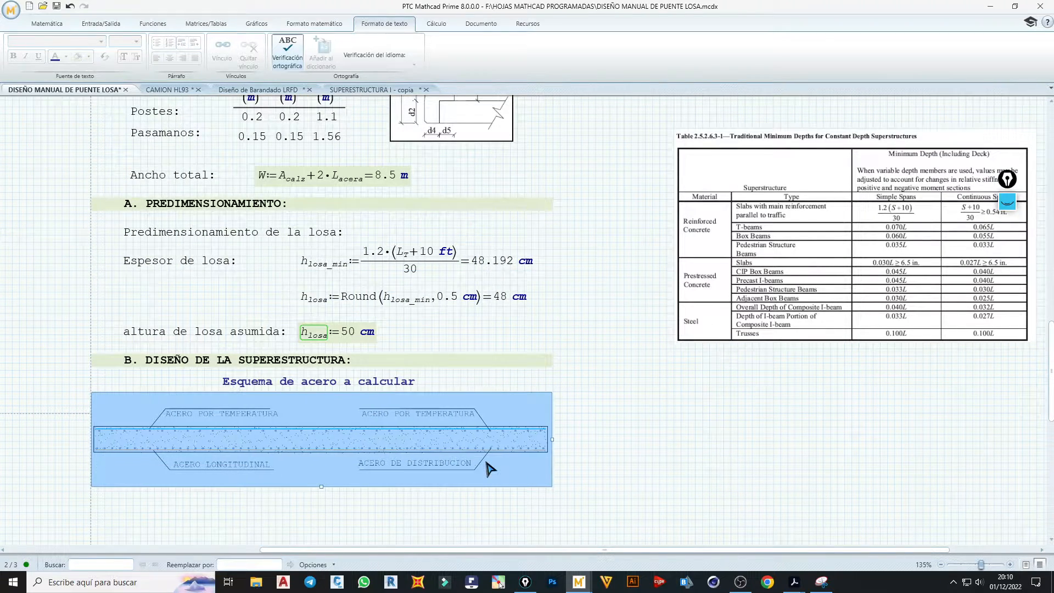
{"action": "scroll", "coordinate": [490, 468], "scroll_direction": "down", "scroll_amount": 3}
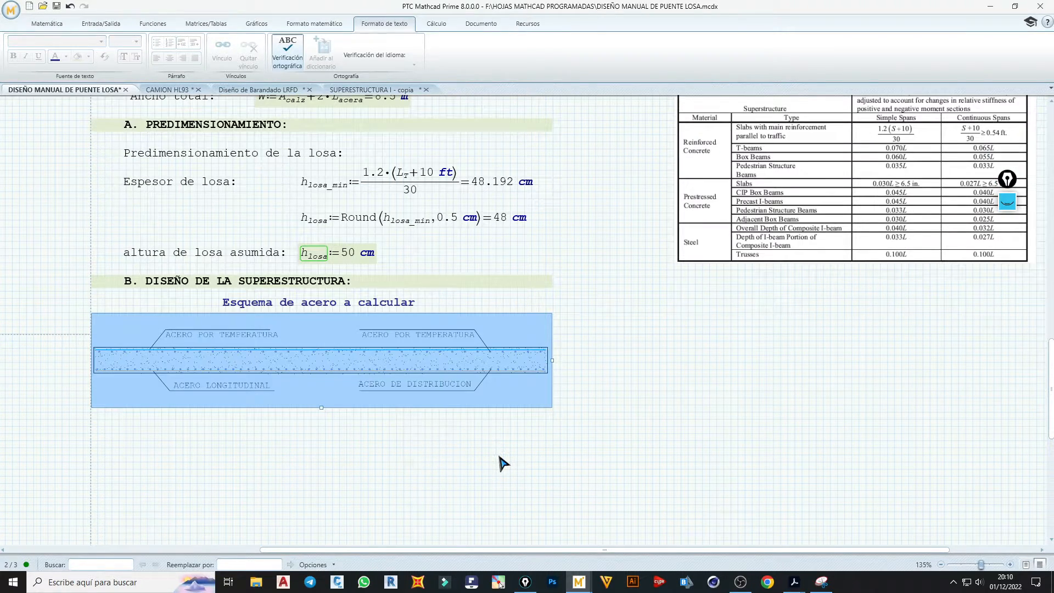
{"action": "left_click", "coordinate": [390, 455]}
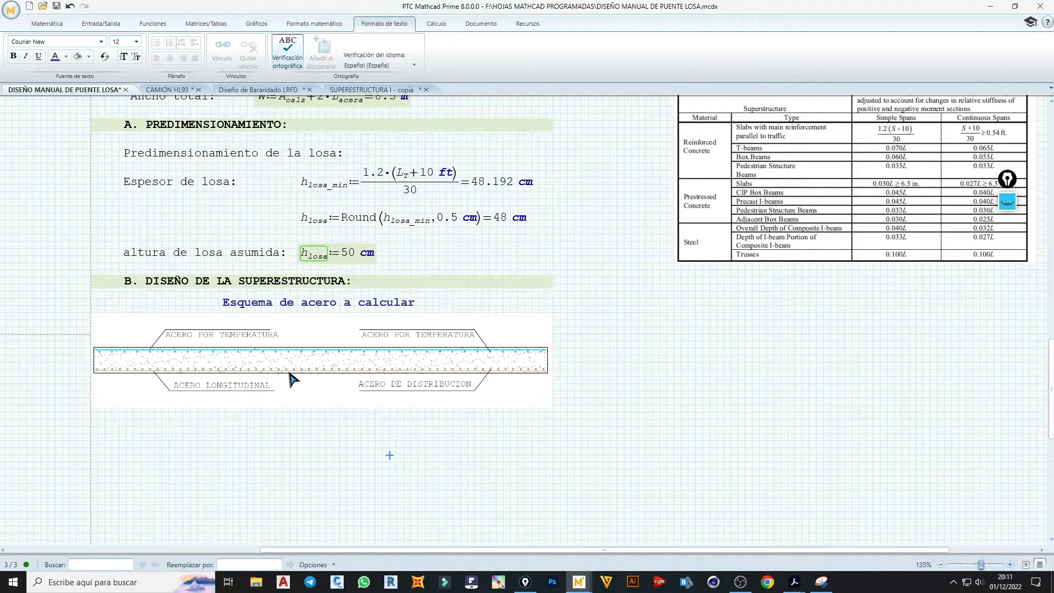
- Duplicate the "Esquema de acero a calcular" text below the reinforcement diagram and reword the copy as "seccion transversal de puente"
{"action": "left_click", "coordinate": [315, 302]}
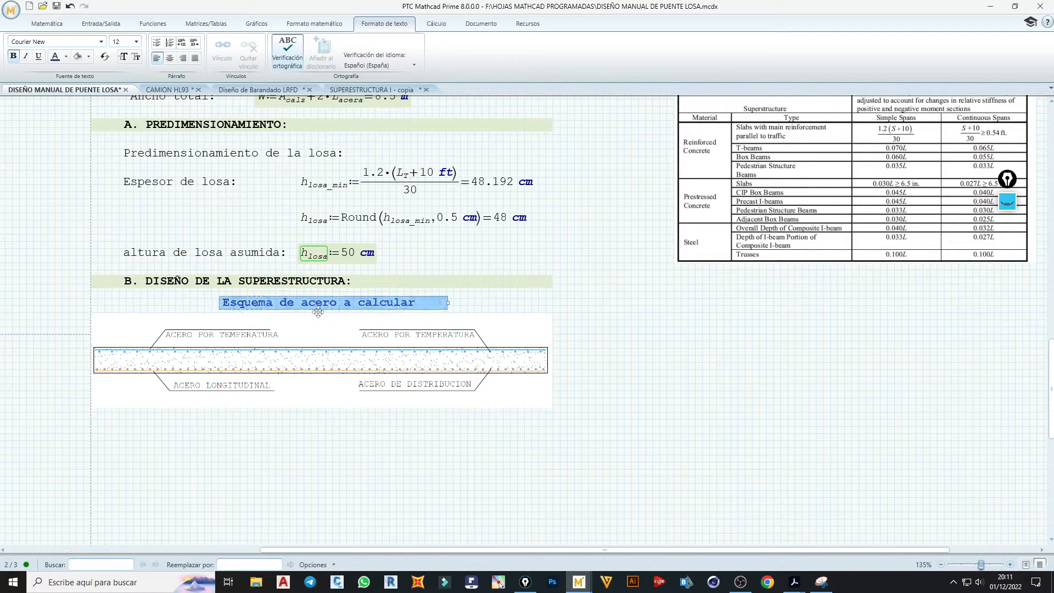
{"action": "left_click", "coordinate": [213, 428]}
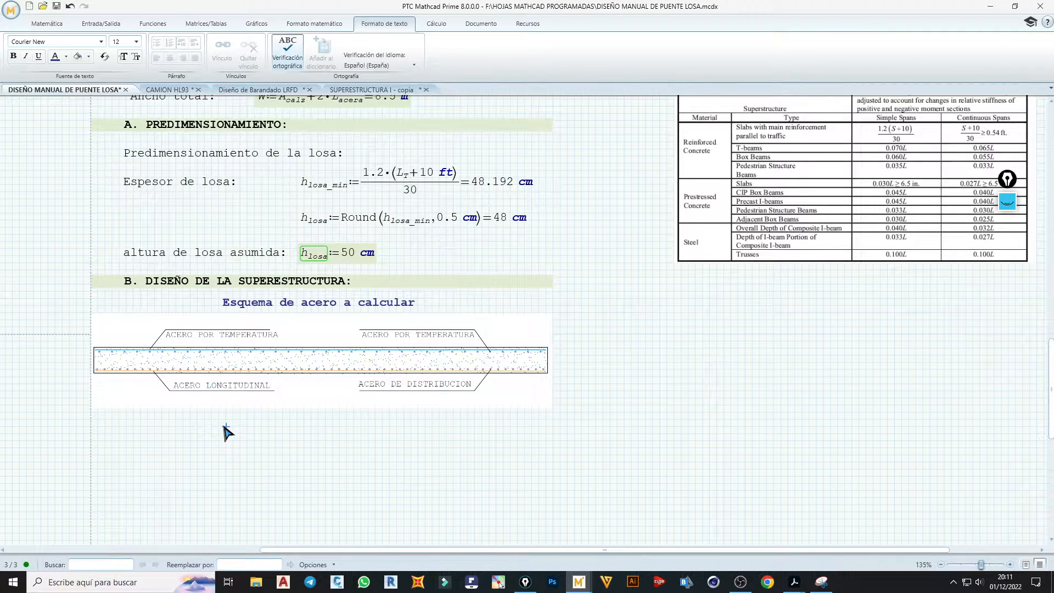
{"action": "key", "text": "ctrl+v"}
{"action": "left_click", "coordinate": [230, 423]}
{"action": "left_click_drag", "start_coordinate": [229, 423], "coordinate": [423, 423]}
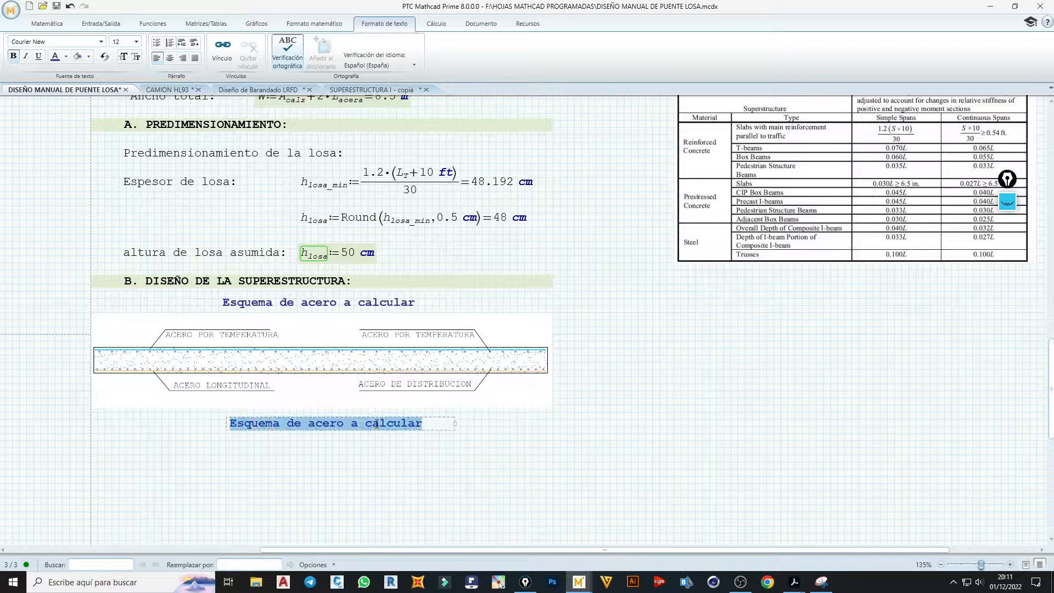
{"action": "type", "text": "seccion"}
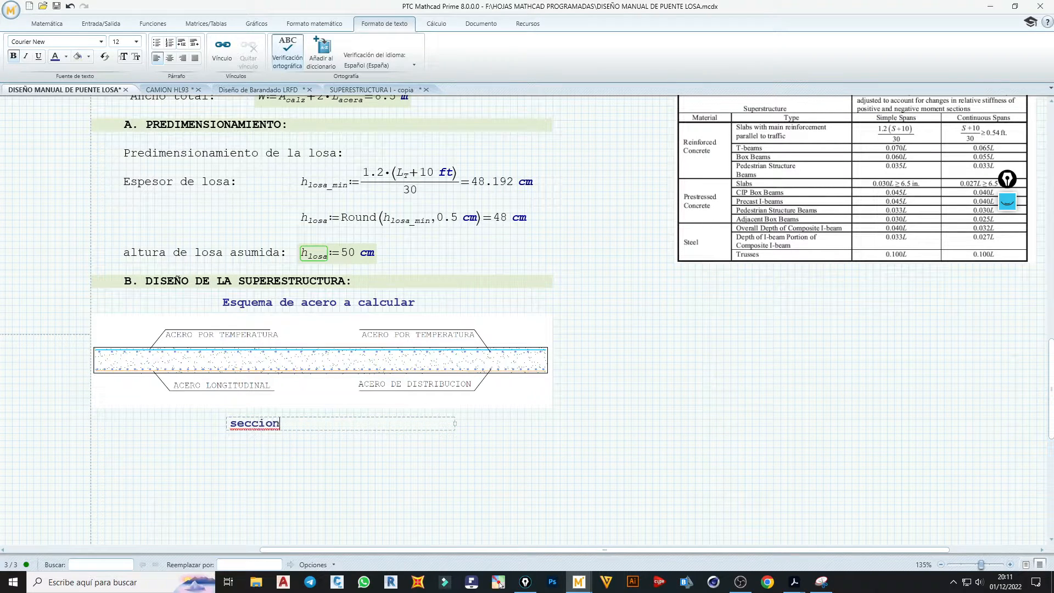
{"action": "type", "text": " transversal d"}
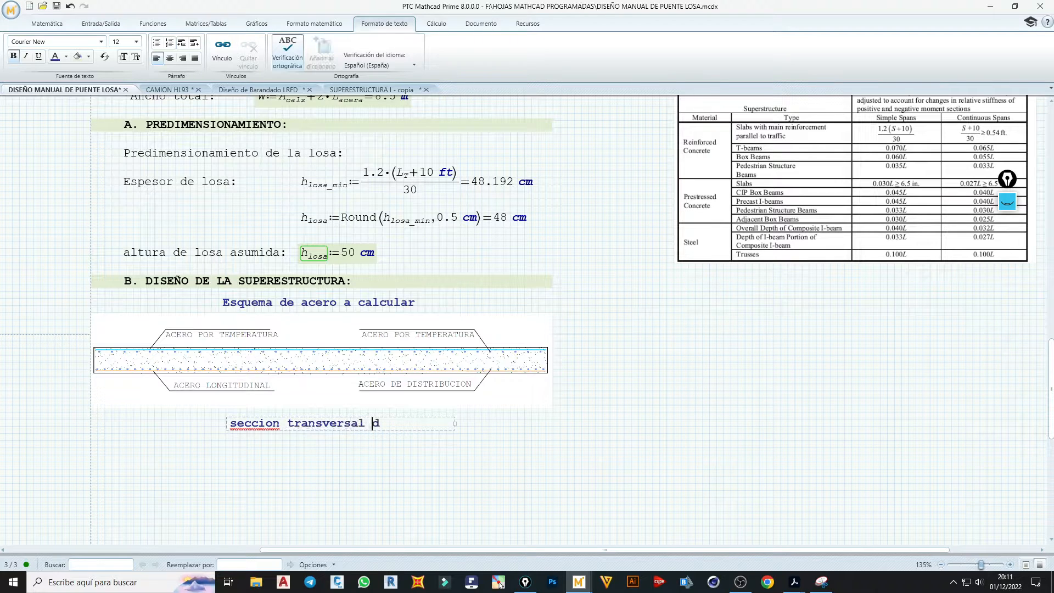
{"action": "type", "text": "e puente"}
- Correct the new caption to "Sección transversal de puente" with accent and capital S, and line it up with the caption above
{"action": "right_click", "coordinate": [278, 430]}
{"action": "left_click", "coordinate": [302, 439]}
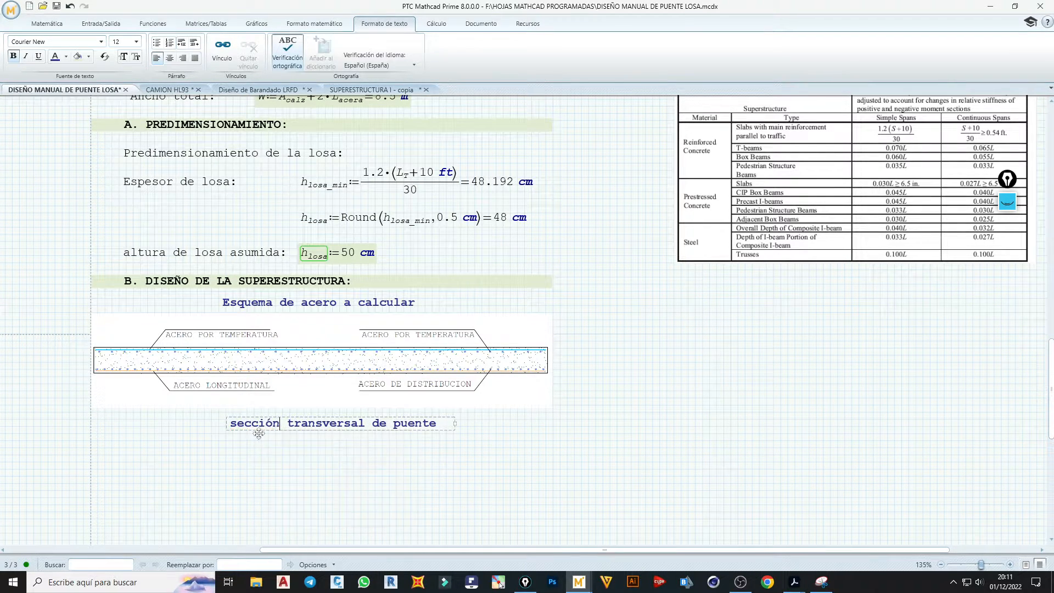
{"action": "left_click", "coordinate": [238, 427]}
{"action": "key", "text": "BackSpace"}
{"action": "type", "text": "S"}
{"action": "left_click", "coordinate": [345, 431]}
{"action": "left_click", "coordinate": [325, 441]}
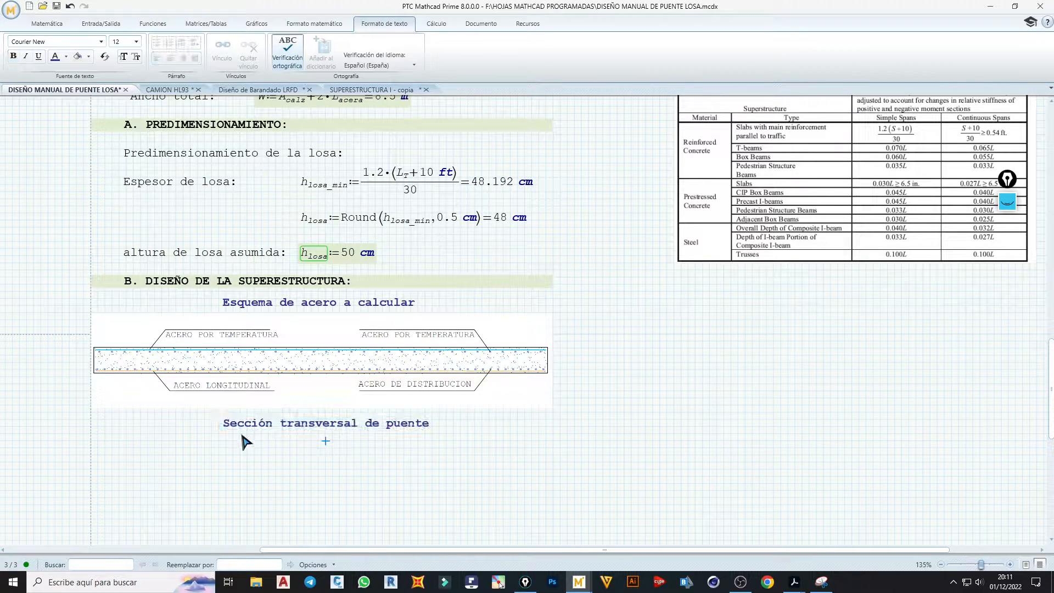
- Insert the bridge cross-section image showing exterior and interior strips below its caption, and close up the blank line between them
{"action": "key", "text": "ctrl+s"}
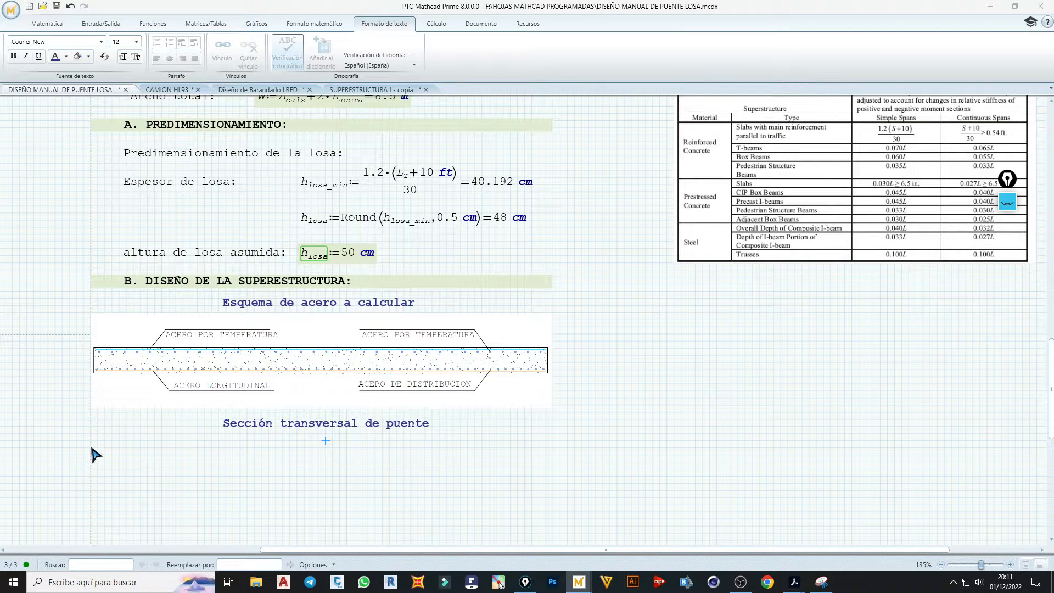
{"action": "key", "text": "ctrl+v"}
{"action": "scroll", "coordinate": [148, 467], "scroll_direction": "down", "scroll_amount": 3}
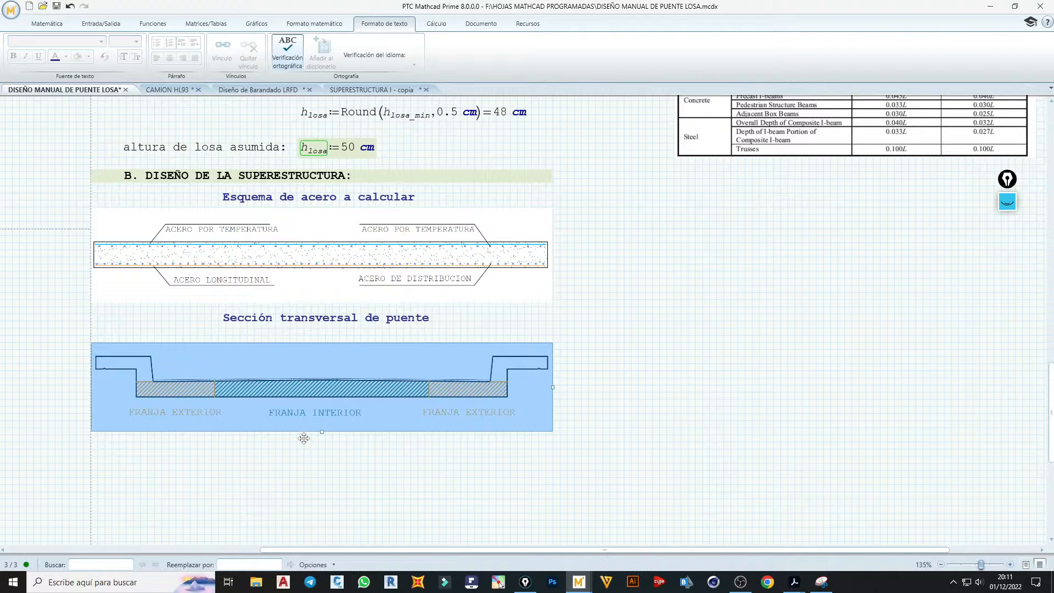
{"action": "left_click", "coordinate": [346, 443]}
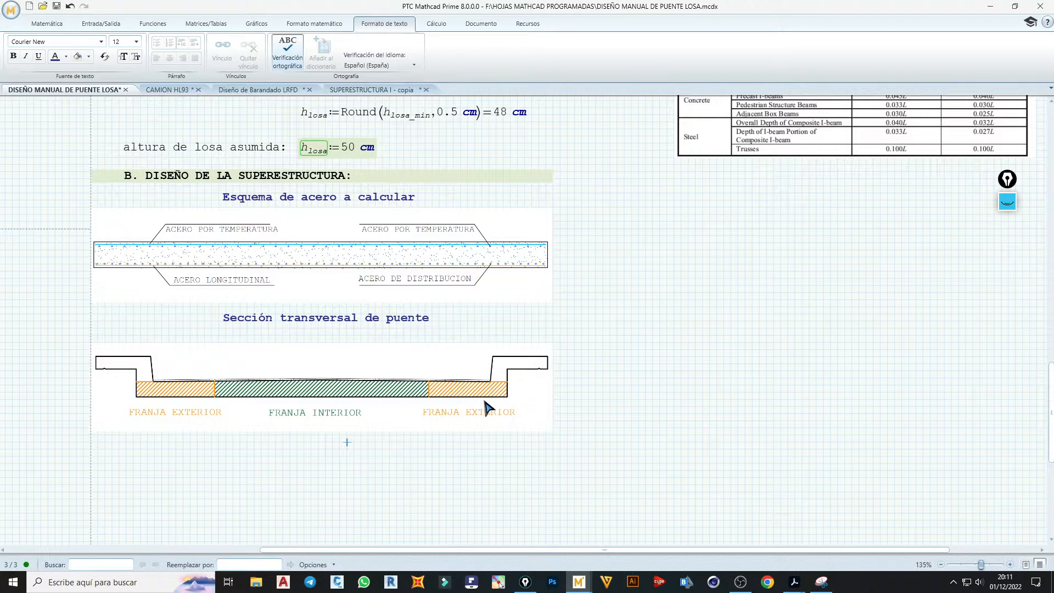
{"action": "left_click", "coordinate": [440, 328]}
{"action": "key", "text": "Delete"}
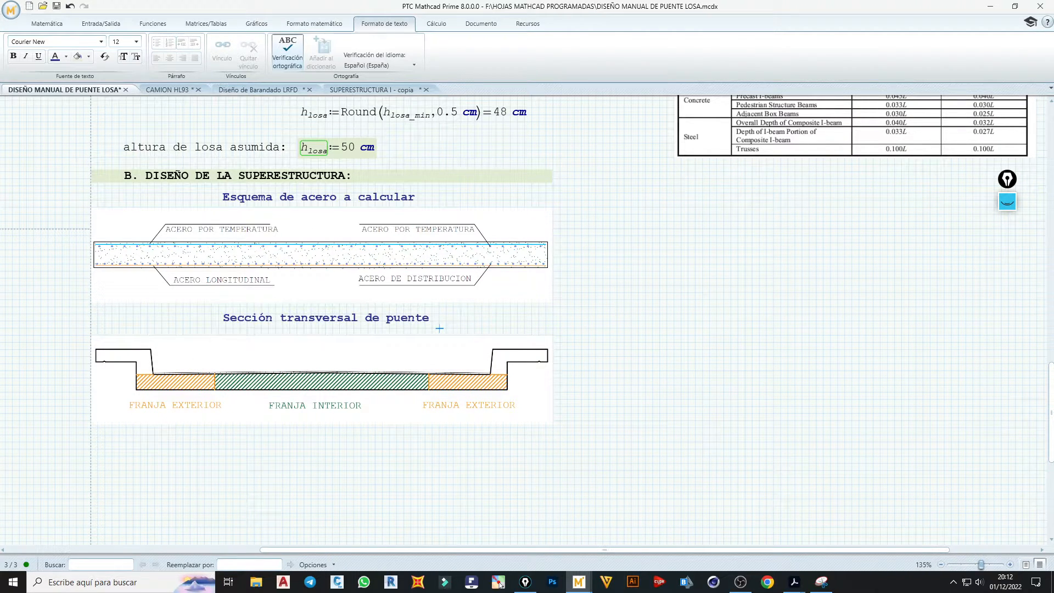
{"action": "left_click", "coordinate": [500, 583]}
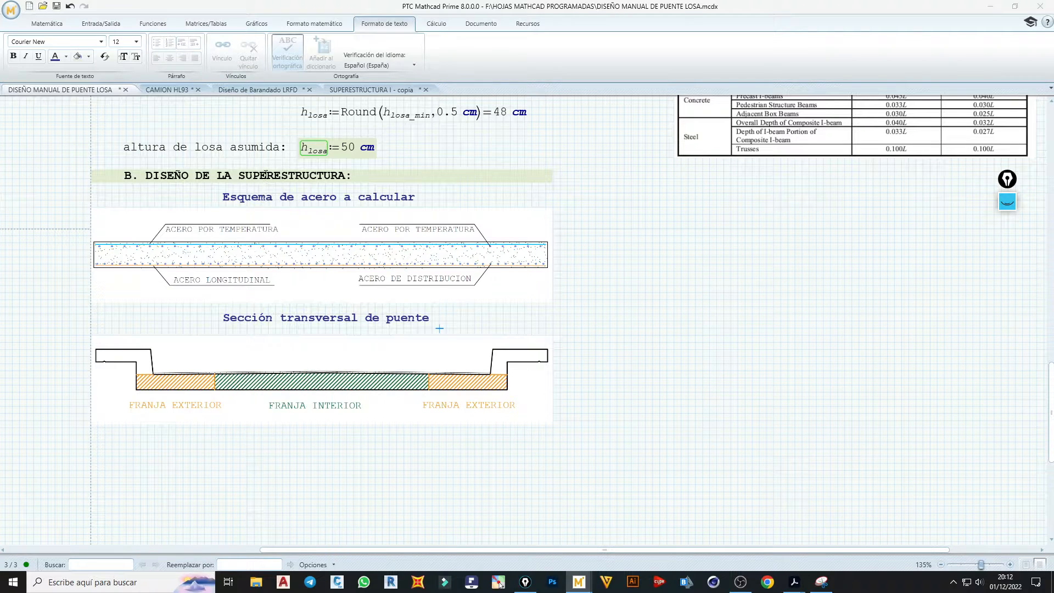
- Add a text region spanning to the page's edge below the cross-section image, reading "a) DISEÑO DE LA FRANJA INTERIOR:"
{"action": "left_click", "coordinate": [114, 451]}
{"action": "key", "text": "ctrl+t"}
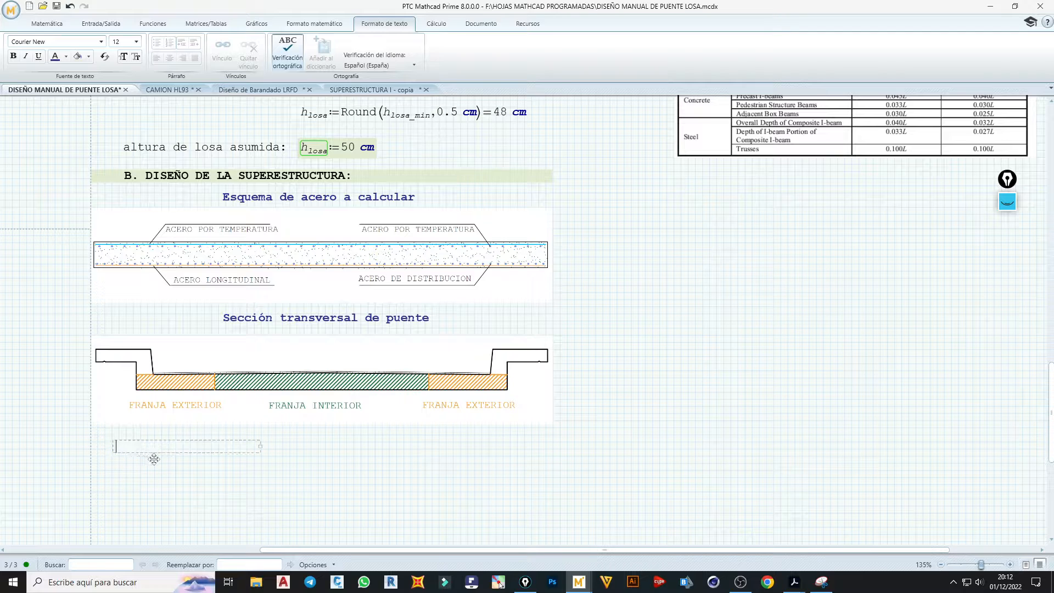
{"action": "left_click_drag", "start_coordinate": [154, 454], "coordinate": [165, 455]}
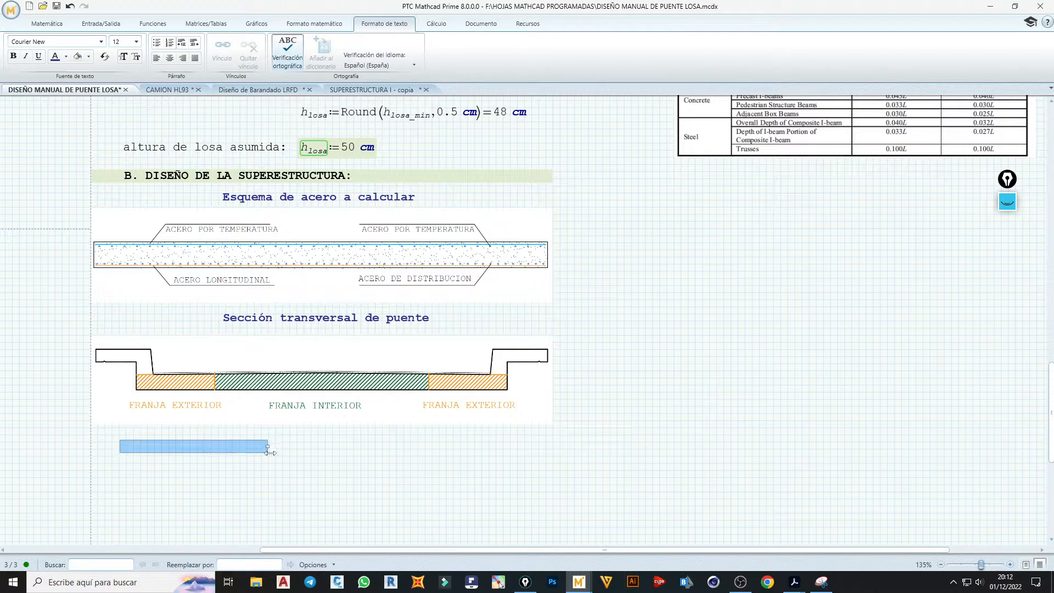
{"action": "left_click_drag", "start_coordinate": [270, 448], "coordinate": [552, 449]}
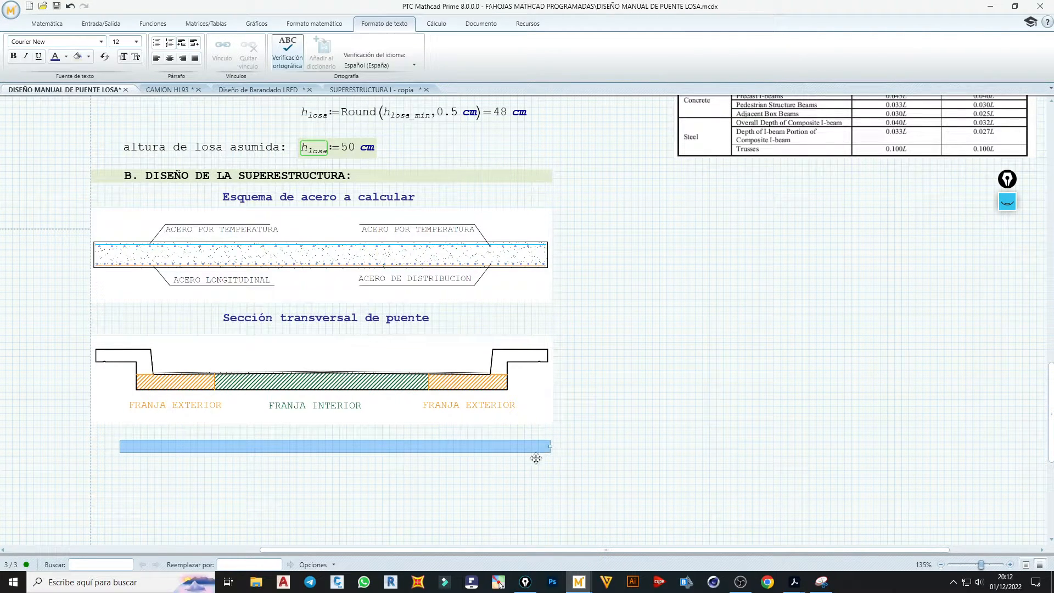
{"action": "left_click", "coordinate": [450, 487]}
{"action": "left_click", "coordinate": [127, 452]}
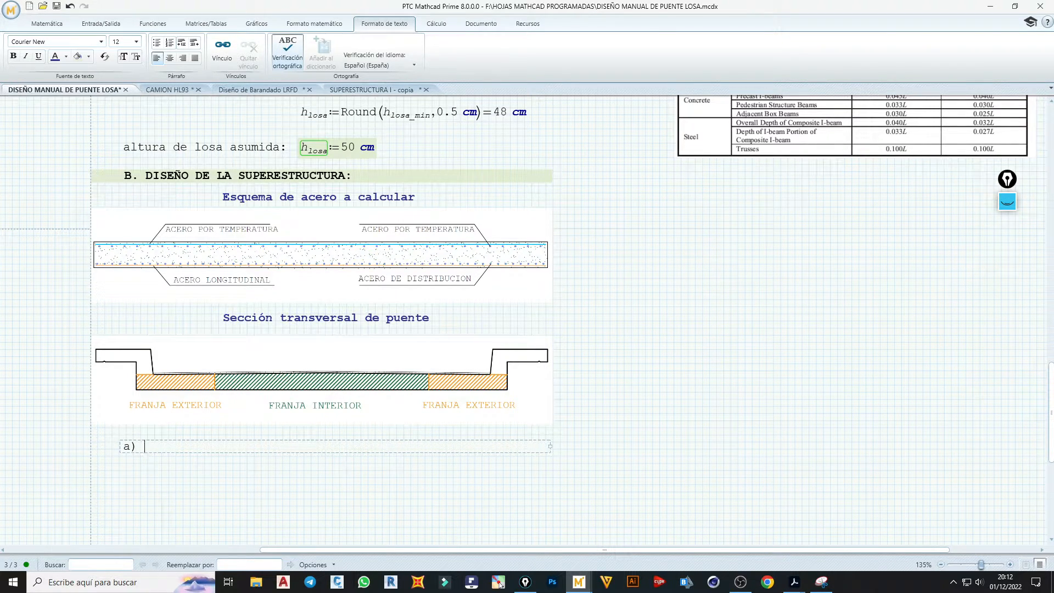
{"action": "type", "text": "a) DISEÑO DE LA FRANJA INTERIOR:"}
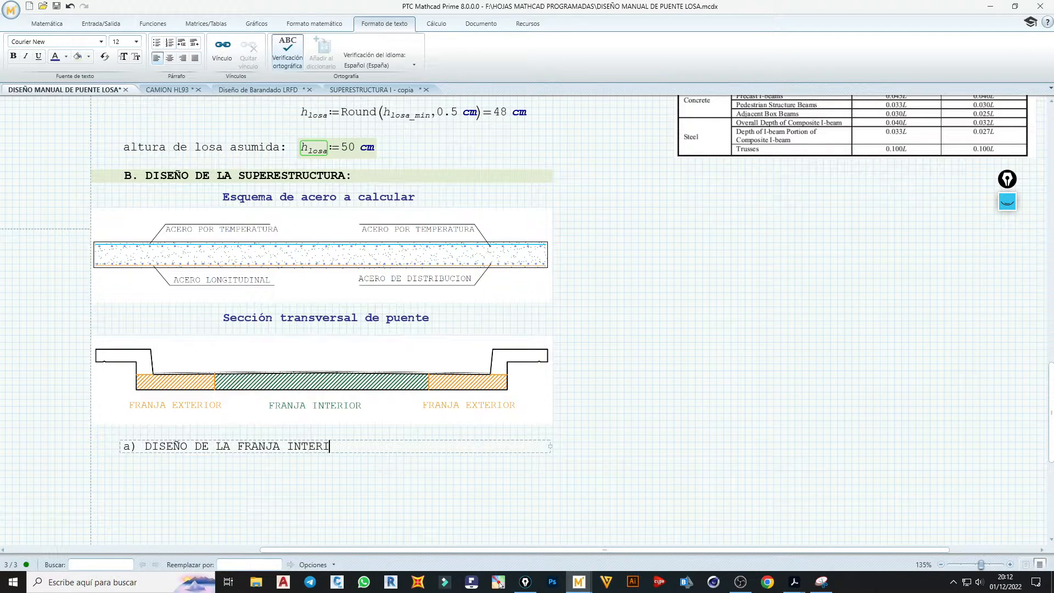
- Format the "a) DISEÑO DE LA FRANJA INTERIOR:" heading in bold and dark blue
{"action": "left_click", "coordinate": [332, 450]}
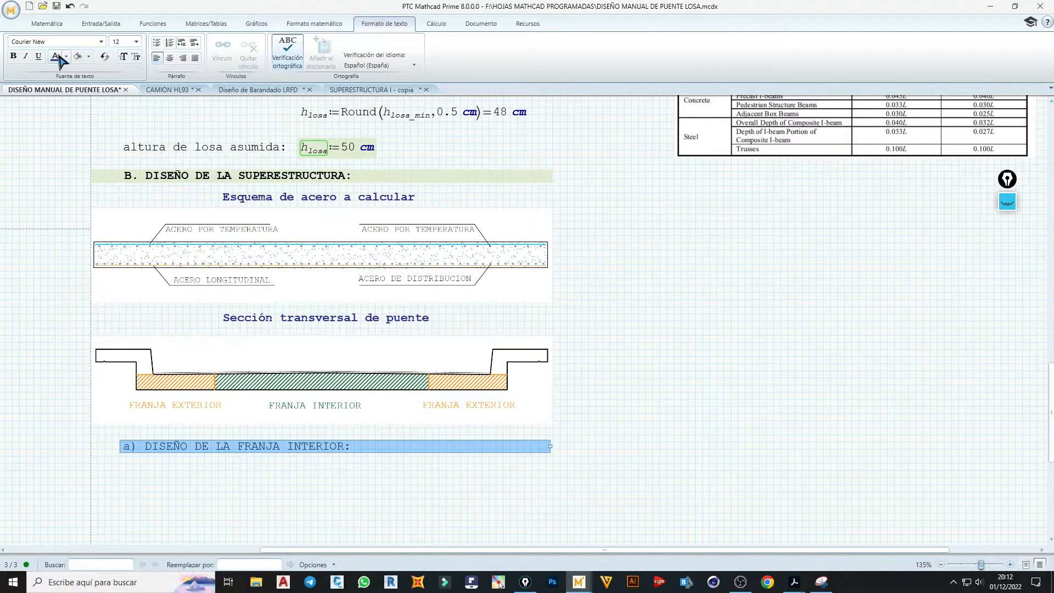
{"action": "left_click", "coordinate": [13, 56]}
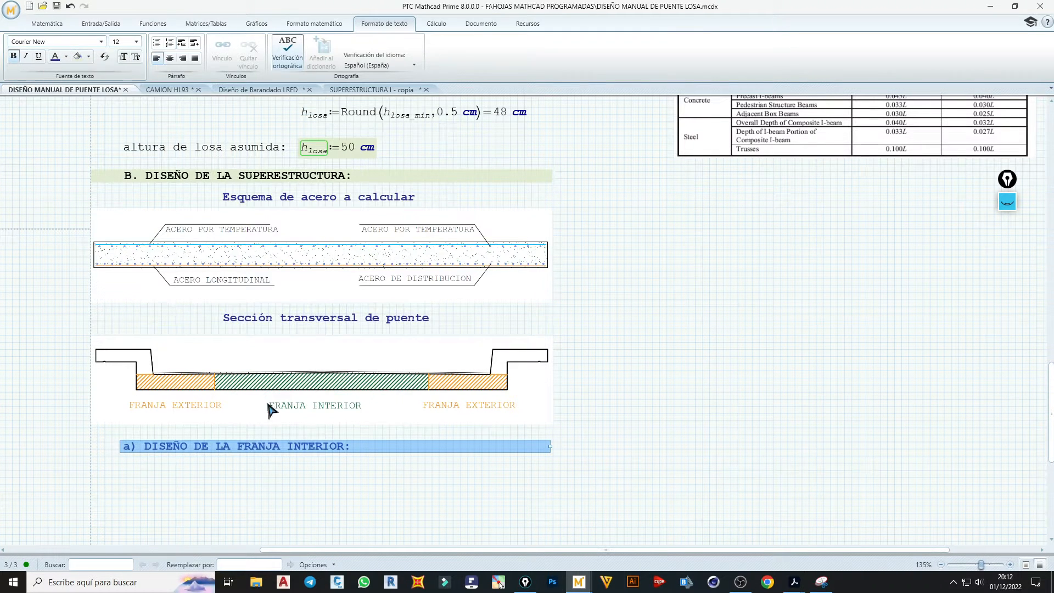
{"action": "left_click", "coordinate": [262, 478]}
- Add the subheading "1. Calculo de momento por carga muerta DC:" below the interior strip heading, widened to fit on one line
{"action": "scroll", "coordinate": [277, 475], "scroll_direction": "down", "scroll_amount": 3}
{"action": "scroll", "coordinate": [278, 475], "scroll_direction": "down", "scroll_amount": 2}
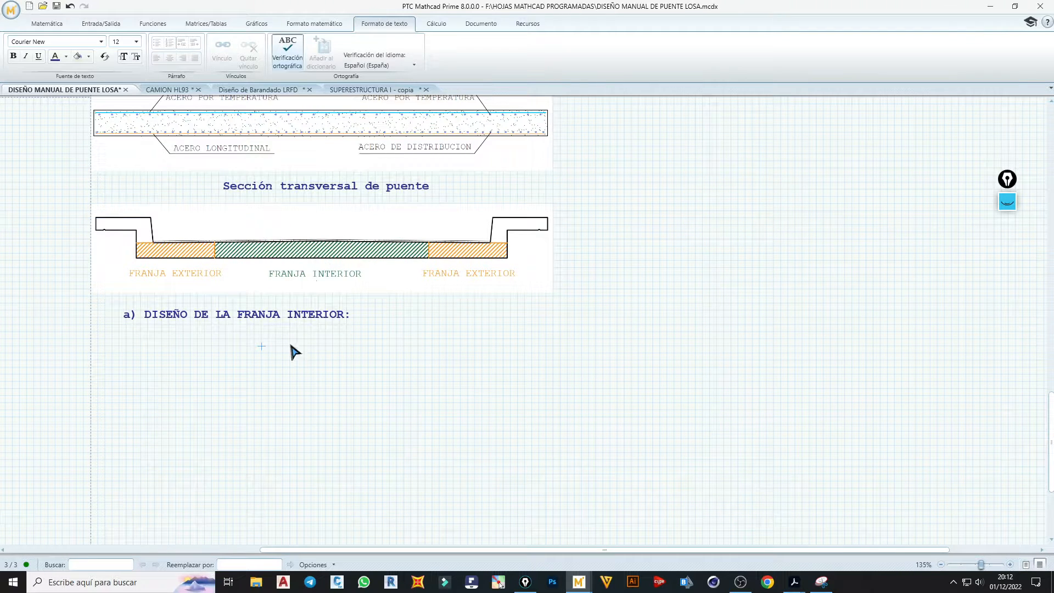
{"action": "left_click", "coordinate": [126, 347]}
{"action": "key", "text": "ctrl+t"}
{"action": "type", "text": "1. C"}
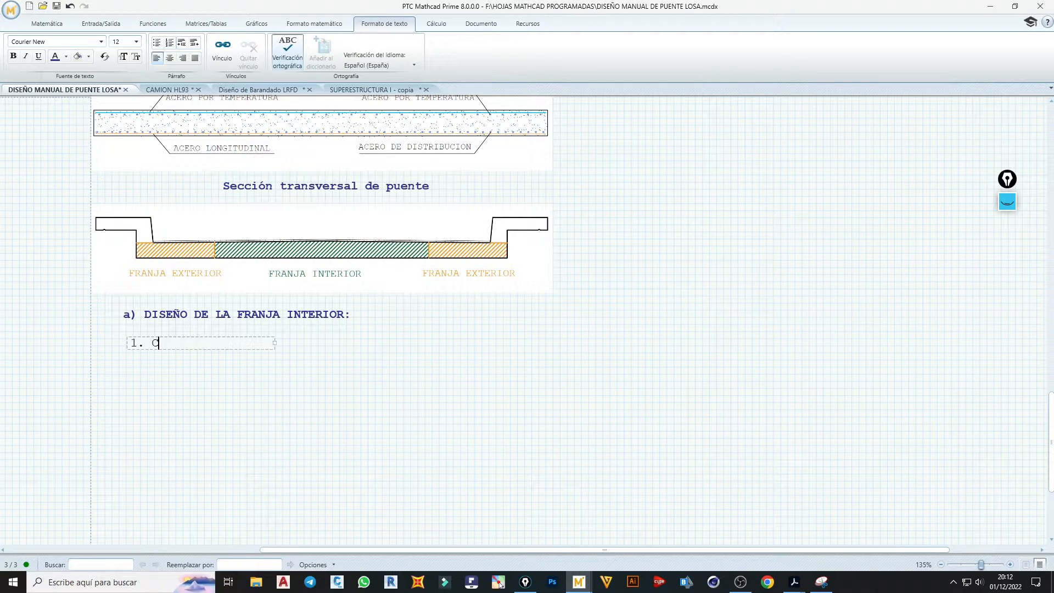
{"action": "type", "text": "alculo de momento por carg"}
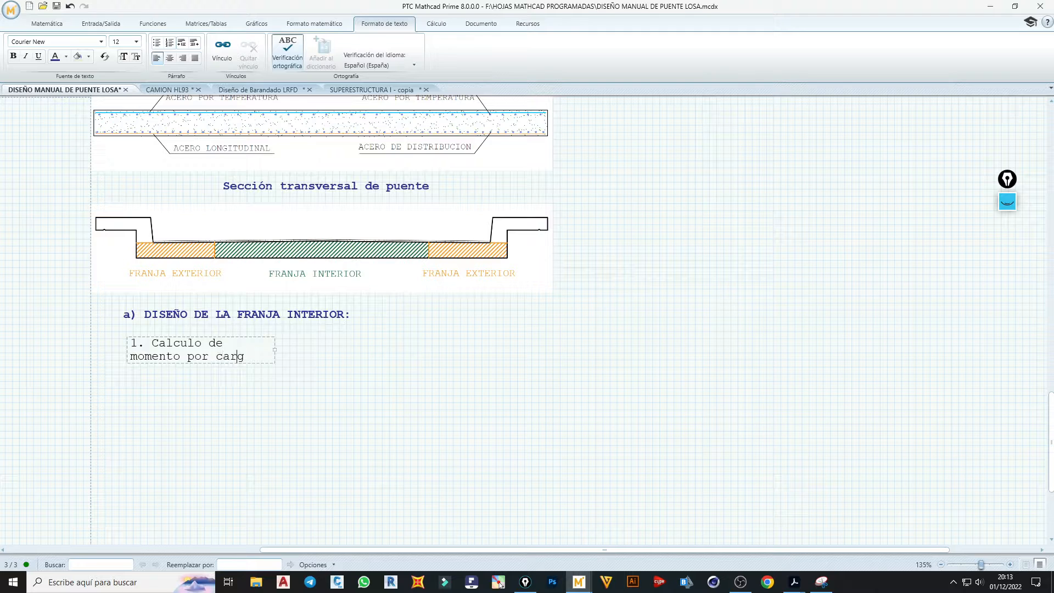
{"action": "type", "text": "a muerta DC:"}
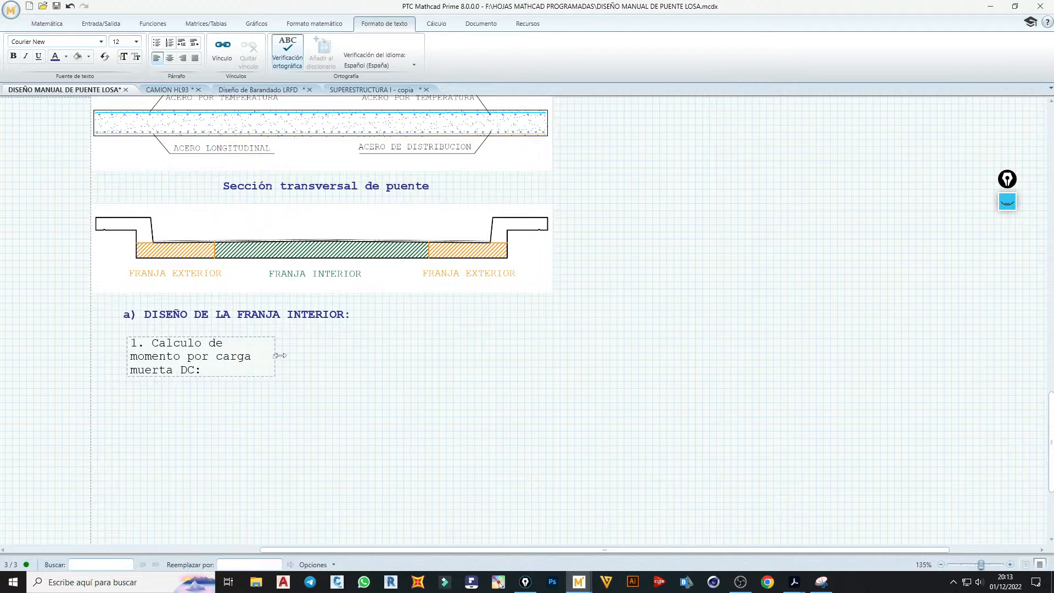
{"action": "left_click_drag", "start_coordinate": [274, 356], "coordinate": [449, 343]}
- Format the "1. Calculo de momento por carga muerta DC:" subheading in bold and dark blue
{"action": "key", "text": "ctrl+a"}
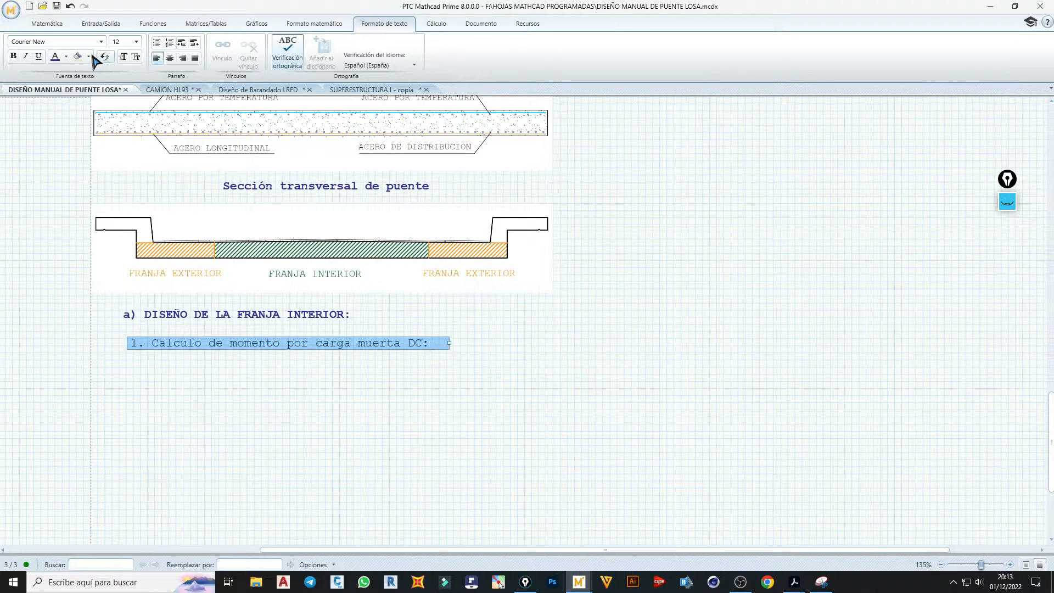
{"action": "left_click", "coordinate": [14, 56]}
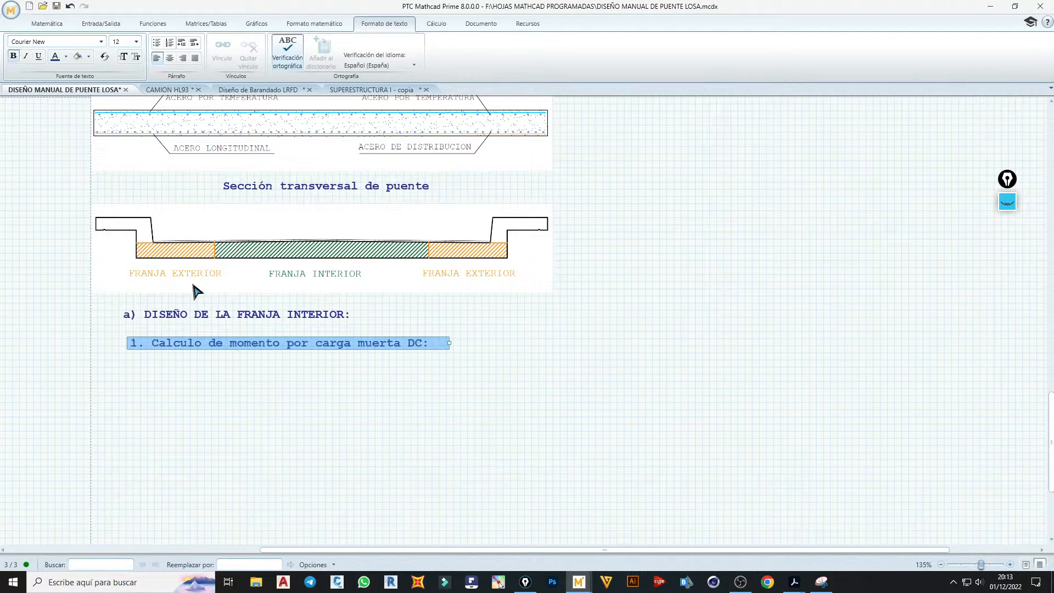
{"action": "left_click", "coordinate": [250, 420]}
{"action": "left_click", "coordinate": [244, 404]}
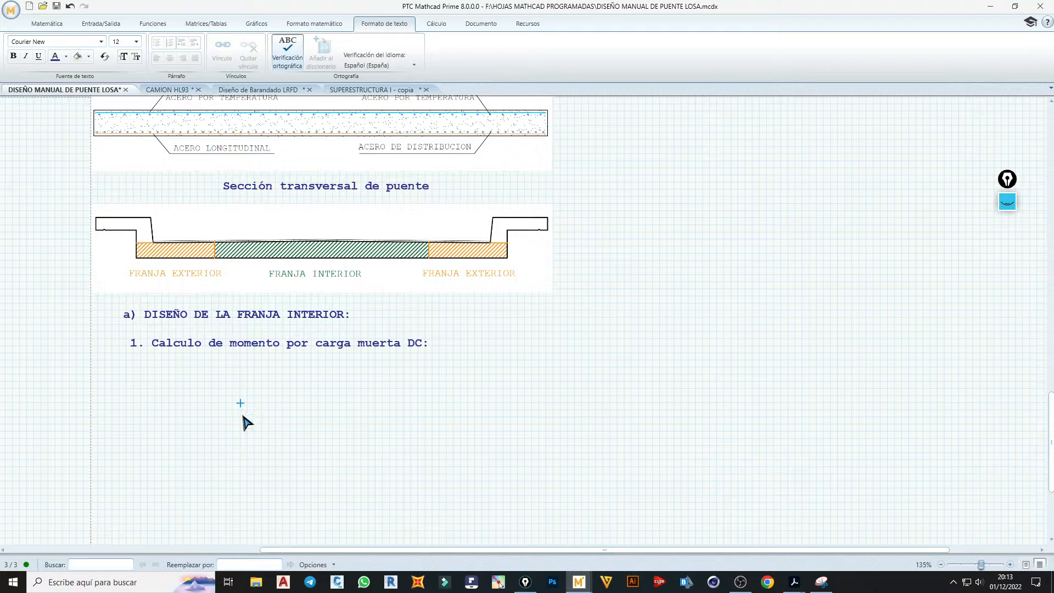
- Add the text label "Peso propio de la losa:" below the dead load subheading, widened to fit on one line
{"action": "left_click", "coordinate": [148, 375]}
{"action": "key", "text": "ctrl+t"}
{"action": "type", "text": "pESO"}
{"action": "key", "text": "BackSpace"}
{"action": "key", "text": "BackSpace"}
{"action": "key", "text": "BackSpace"}
{"action": "key", "text": "BackSpace"}
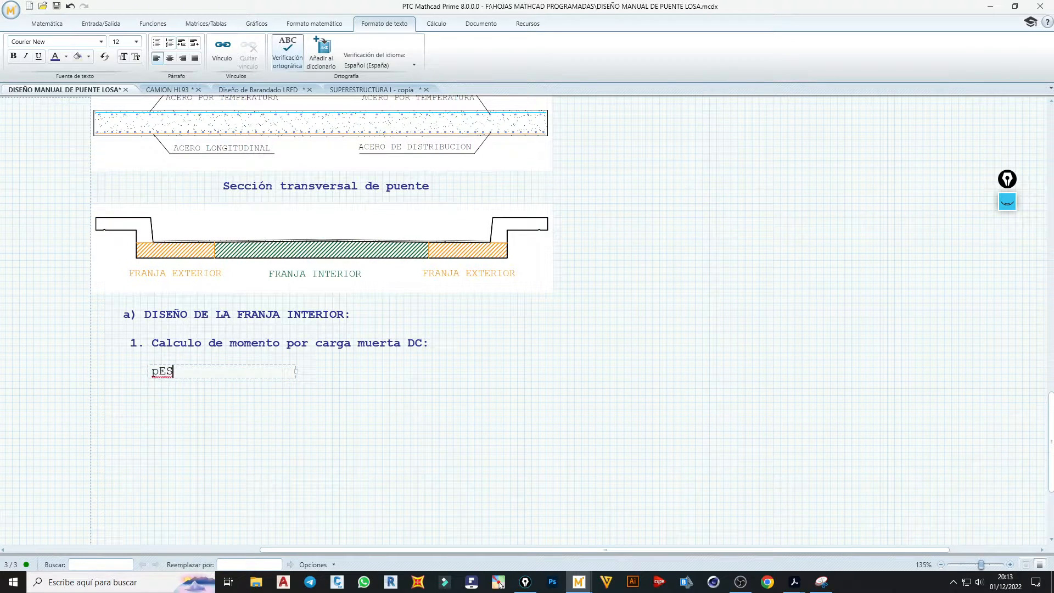
{"action": "type", "text": "Peso propio d"}
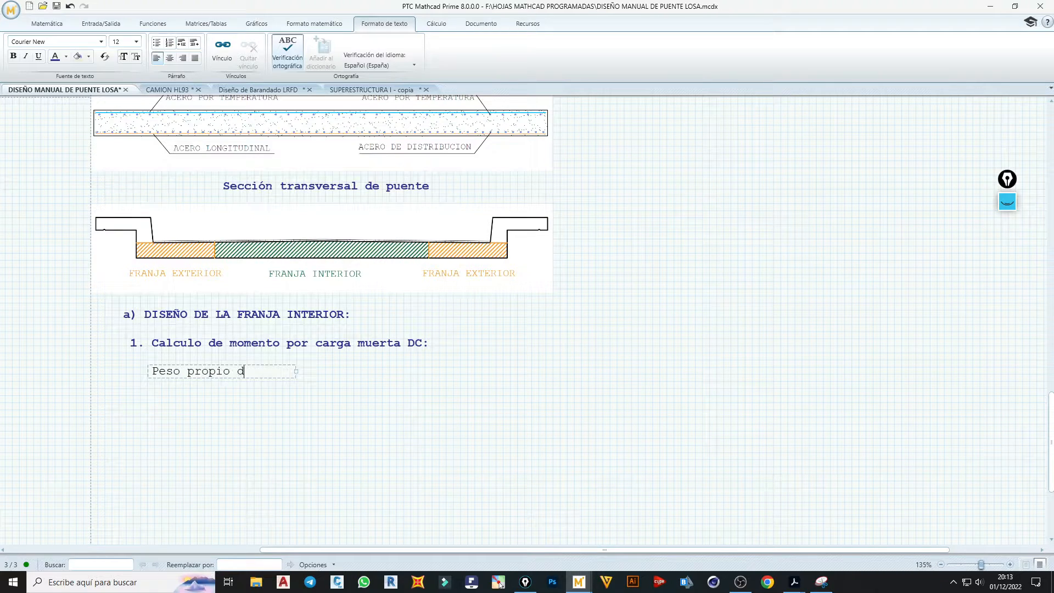
{"action": "type", "text": "e la losa:"}
{"action": "left_click_drag", "start_coordinate": [291, 375], "coordinate": [340, 373]}
{"action": "left_click", "coordinate": [390, 383]}
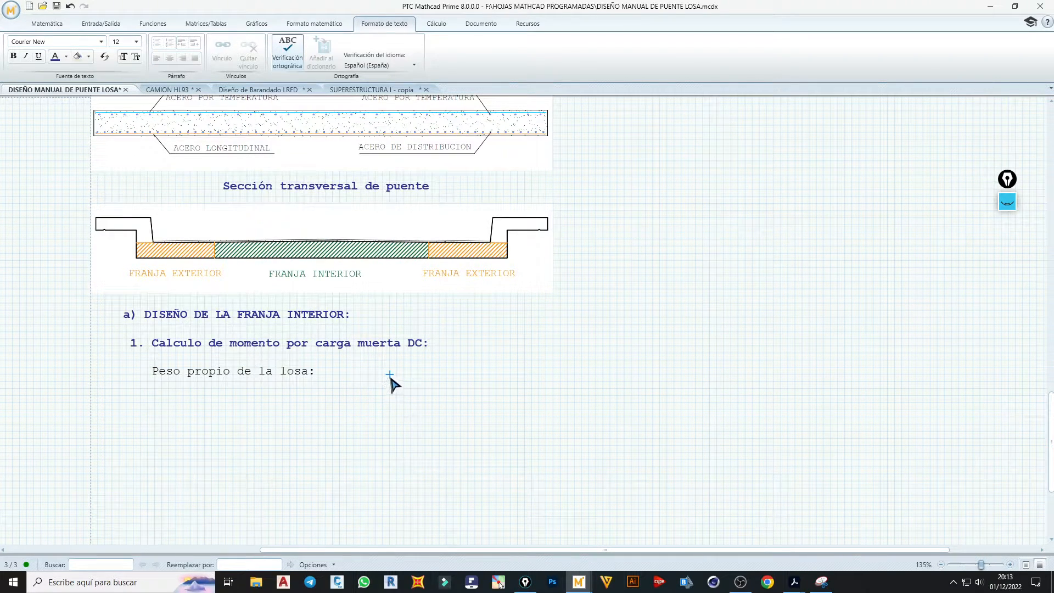
- Begin defining q_DC beside the self-weight label as h_losa times b, with a further factor still open
{"action": "left_click", "coordinate": [375, 374]}
{"action": "type", "text": "q"}
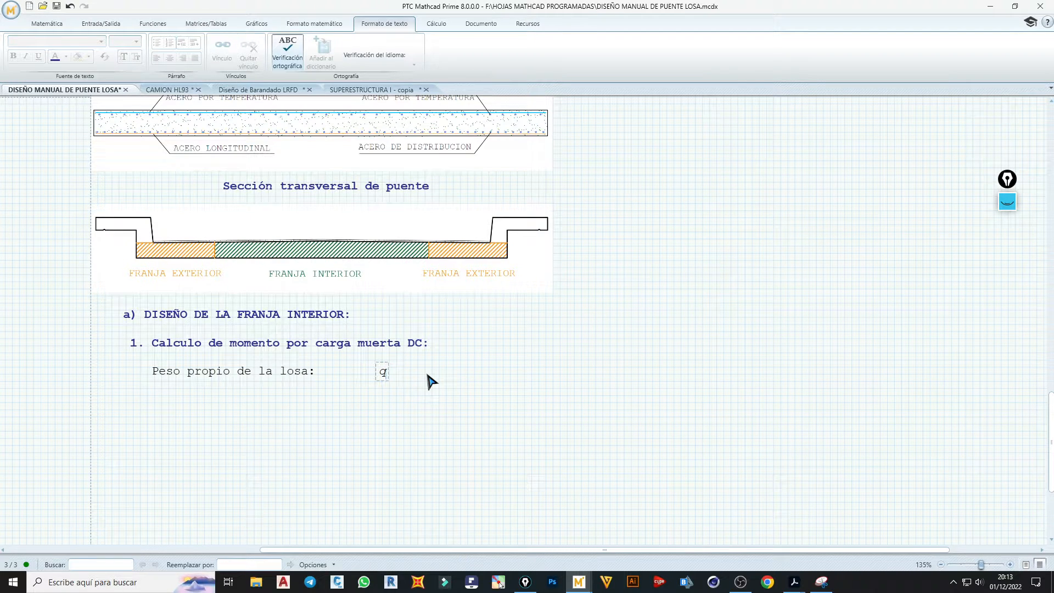
{"action": "key", "text": "ctrl+minus"}
{"action": "type", "text": "a"}
{"action": "key", "text": "BackSpace"}
{"action": "key", "text": "BackSpace"}
{"action": "type", "text": "DC:h.Los"}
{"action": "key", "text": "BackSpace"}
{"action": "key", "text": "BackSpace"}
{"action": "key", "text": "BackSpace"}
{"action": "key", "text": "BackSpace"}
{"action": "type", "text": ".losa*b*"}
- Look up the concrete unit weight variable in the general data and complete q_DC with the factor γ_c, then evaluate it
{"action": "scroll", "coordinate": [429, 381], "scroll_direction": "up", "scroll_amount": 20}
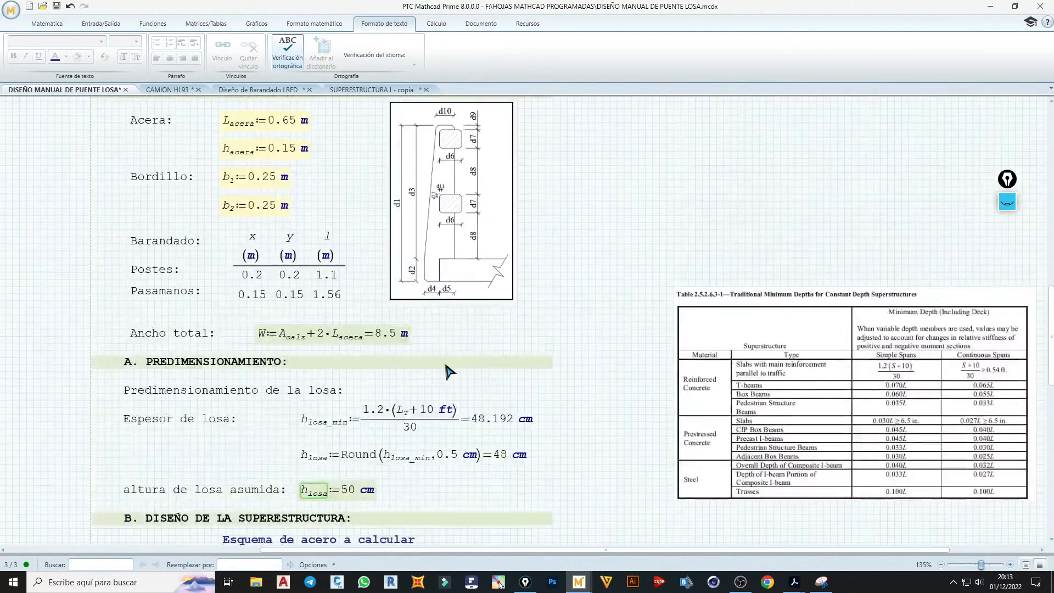
{"action": "scroll", "coordinate": [448, 373], "scroll_direction": "up", "scroll_amount": 5}
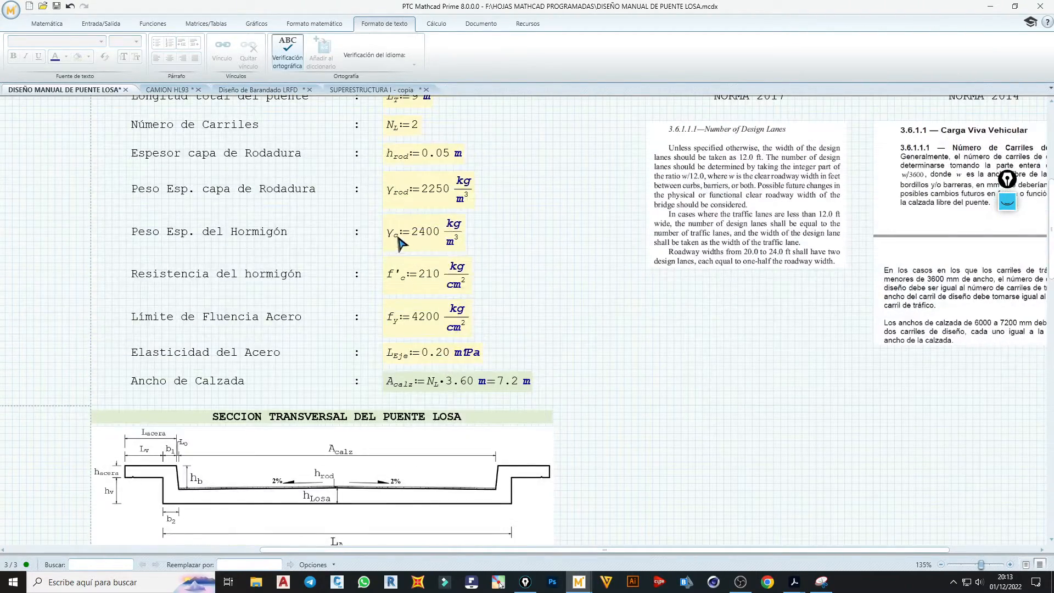
{"action": "scroll", "coordinate": [406, 296], "scroll_direction": "down", "scroll_amount": 15}
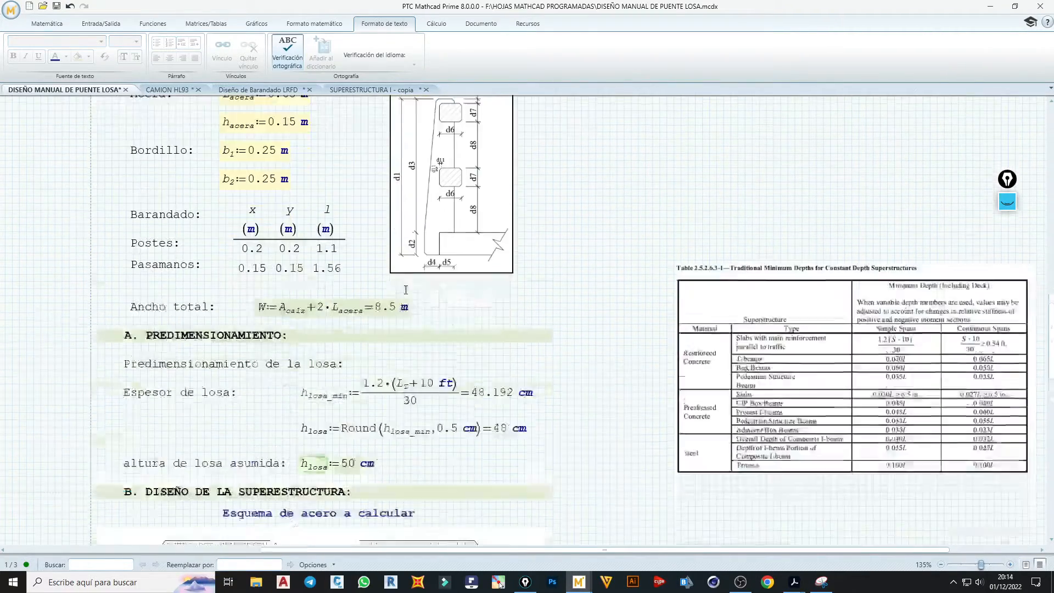
{"action": "scroll", "coordinate": [406, 296], "scroll_direction": "down", "scroll_amount": 5}
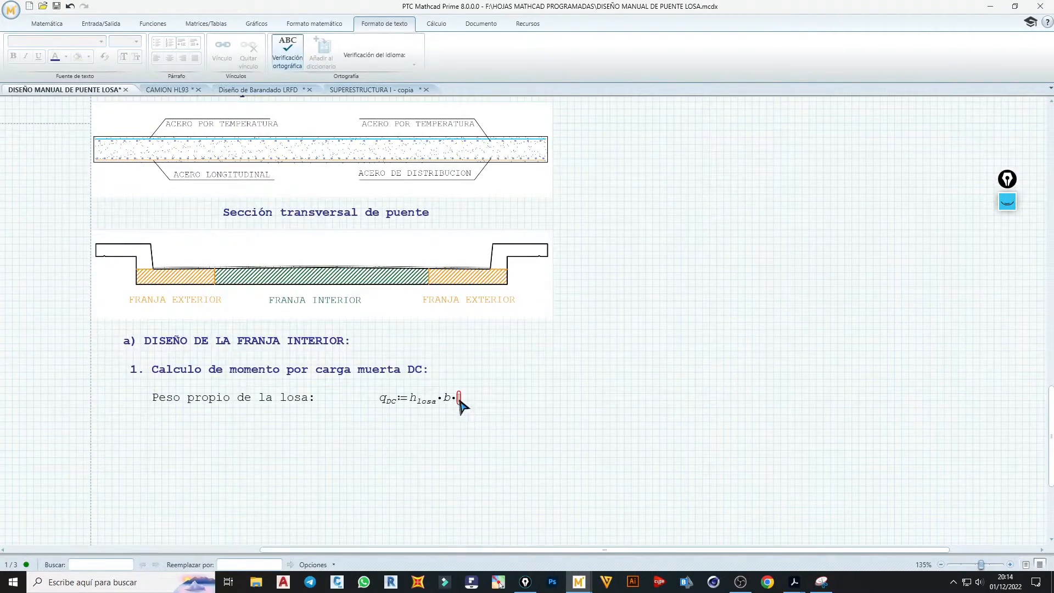
{"action": "left_click", "coordinate": [460, 399]}
{"action": "type", "text": "g"}
{"action": "key", "text": "ctrl+g"}
{"action": "type", "text": ".c"}
{"action": "type", "text": "="}
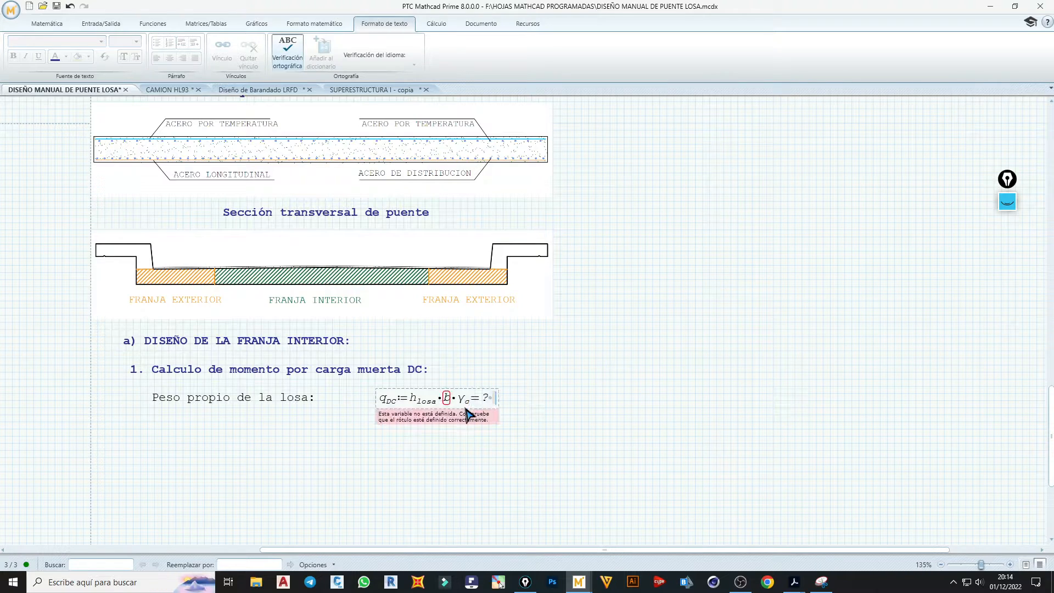
- Define the strip width b as 1 m beside the dead load subheading, above the q_DC equation
{"action": "left_click", "coordinate": [450, 372]}
{"action": "left_click", "coordinate": [466, 376]}
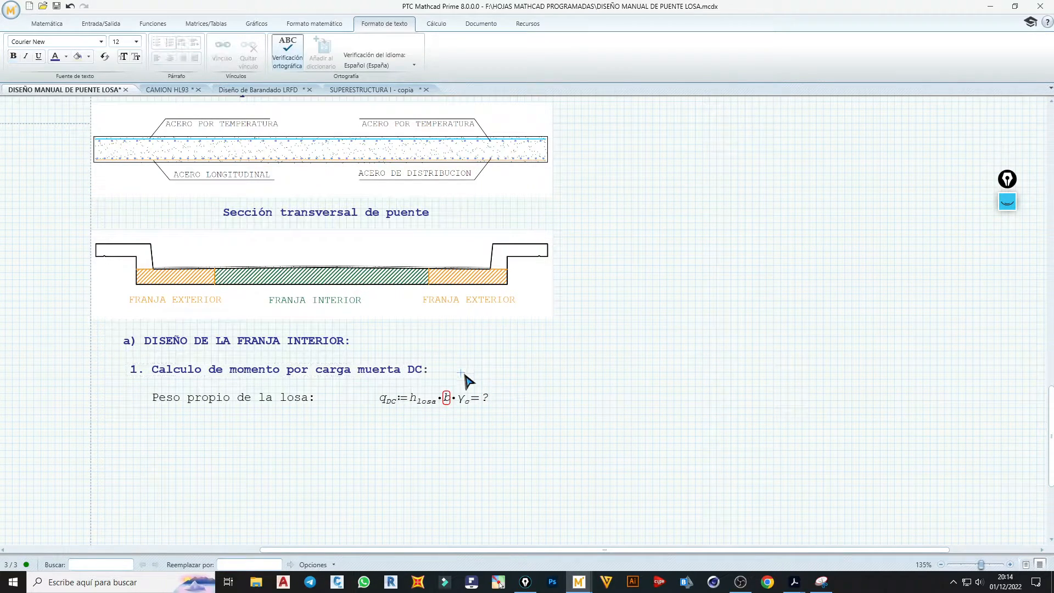
{"action": "type", "text": "b:="}
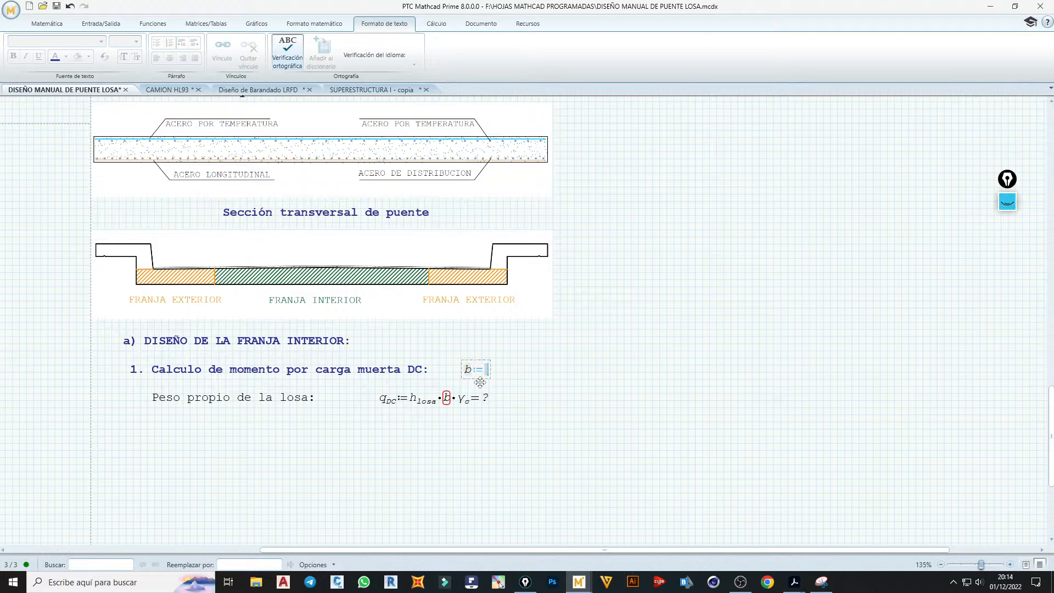
{"action": "type", "text": "1 m"}
{"action": "left_click", "coordinate": [510, 437]}
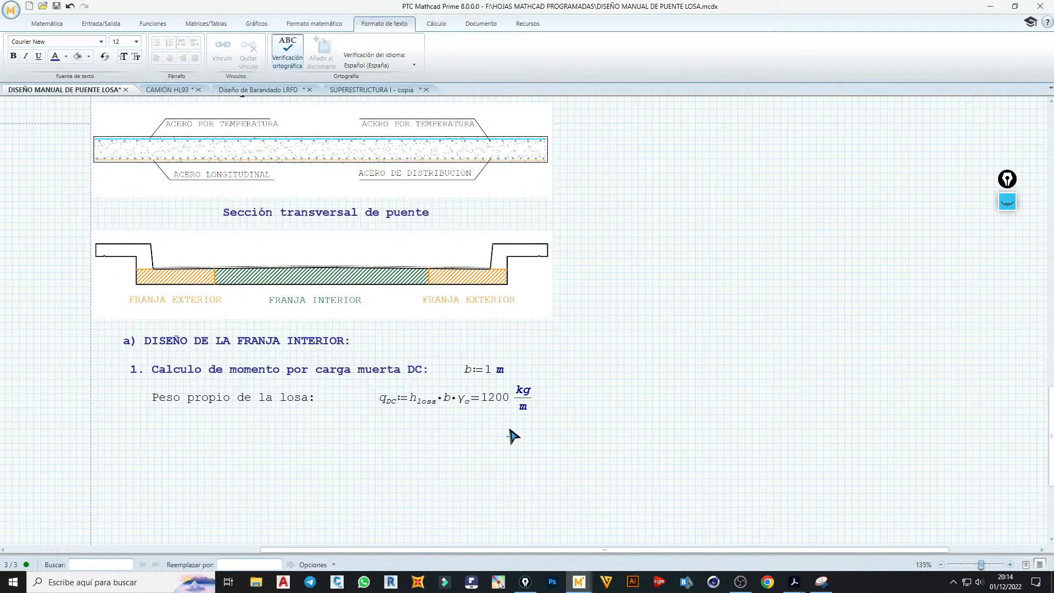
{"action": "left_click", "coordinate": [548, 384]}
- Add the label "Momento:" below the self-weight label in bold green and narrow its text region
{"action": "left_click", "coordinate": [154, 430]}
{"action": "key", "text": "ctrl+t"}
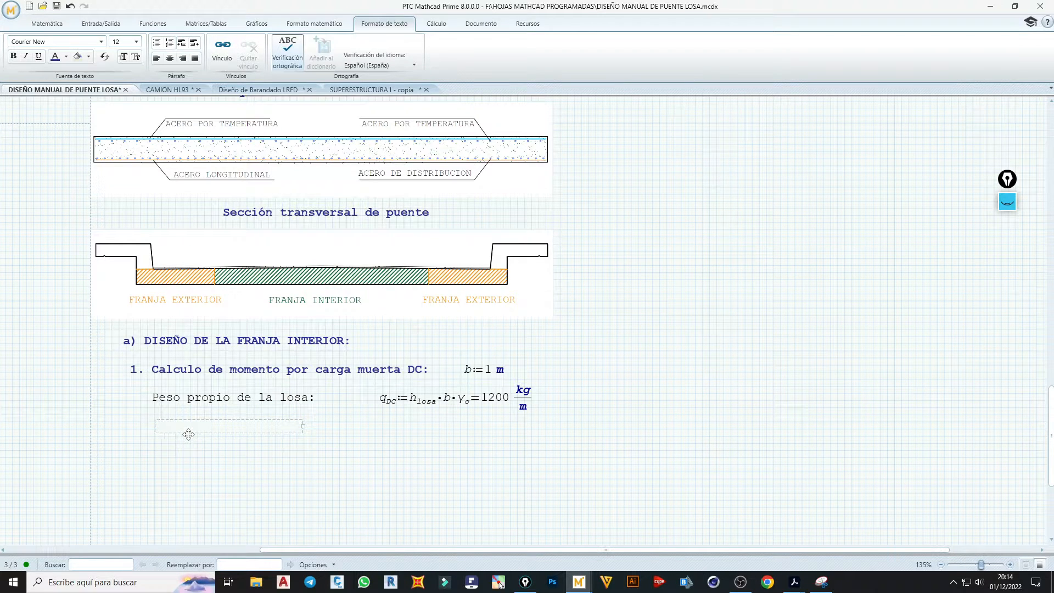
{"action": "type", "text": "Momento:"}
{"action": "left_click", "coordinate": [218, 432]}
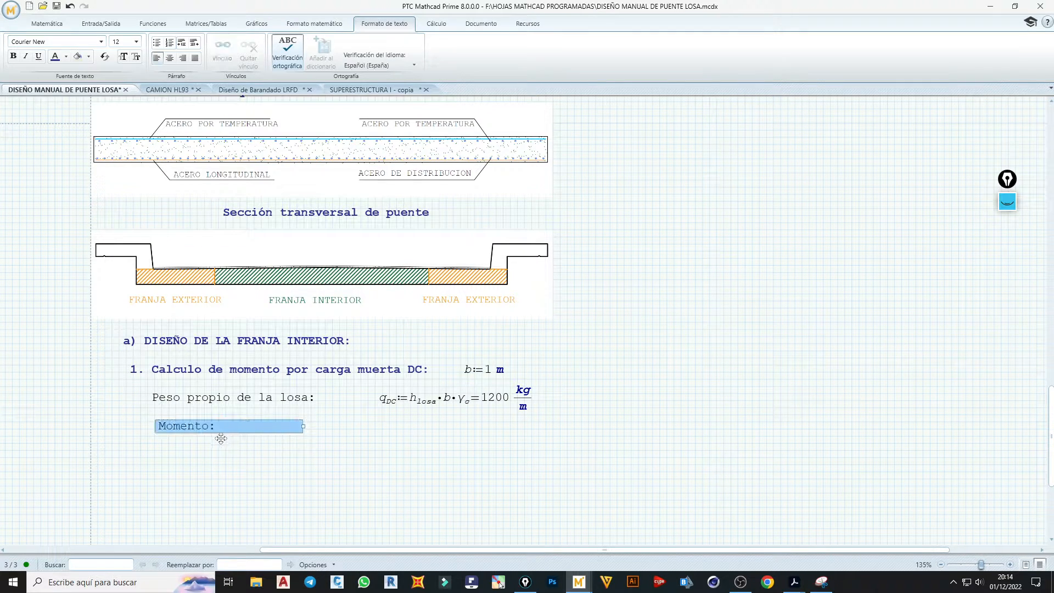
{"action": "left_click", "coordinate": [14, 56]}
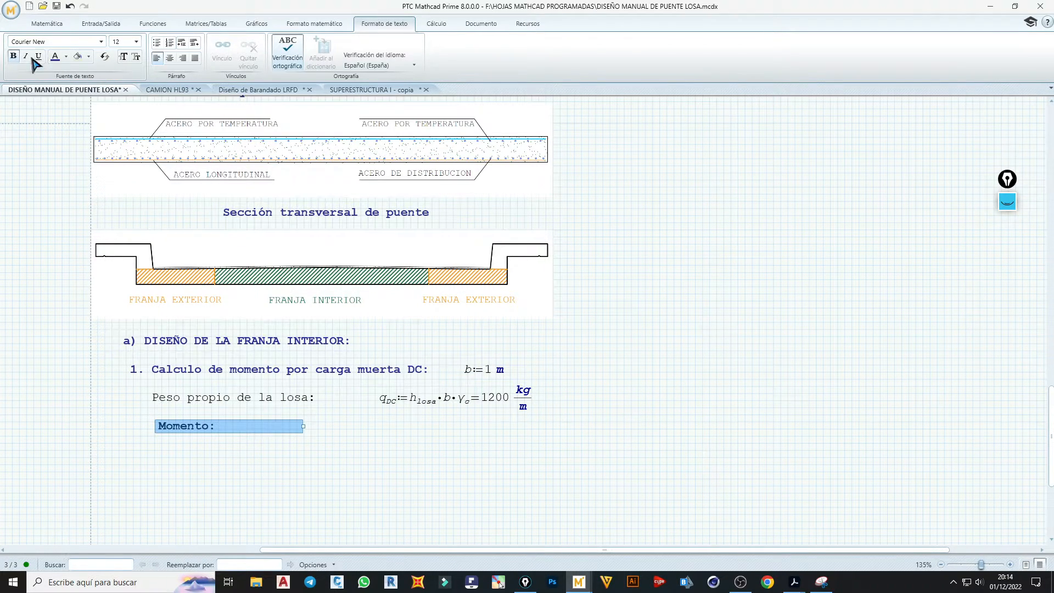
{"action": "left_click", "coordinate": [66, 56]}
{"action": "left_click", "coordinate": [123, 72]}
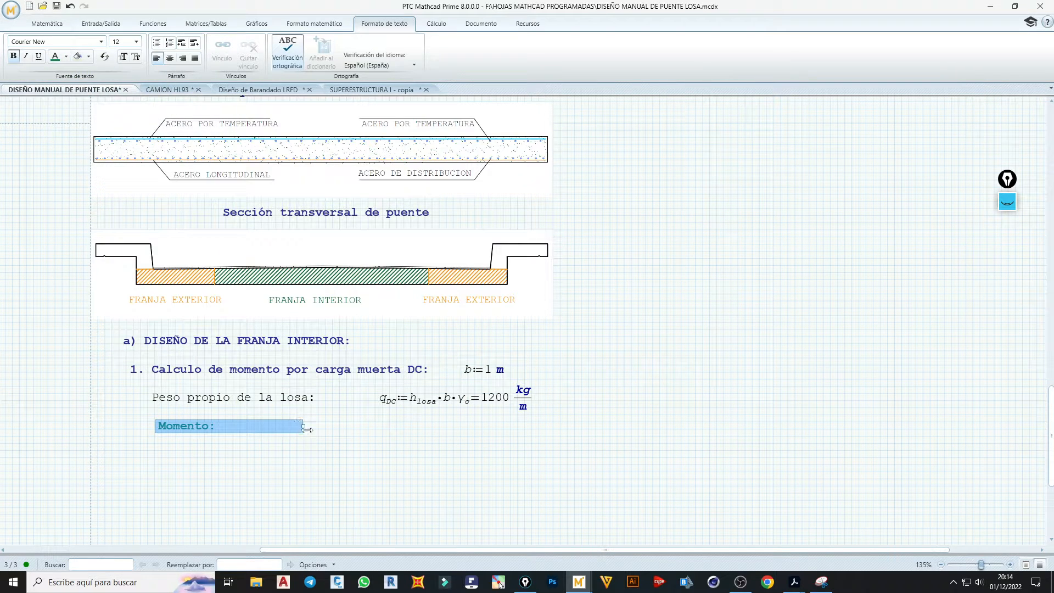
{"action": "left_click_drag", "start_coordinate": [307, 429], "coordinate": [245, 427]}
- Define M_DC beside the "Momento:" label as q_DC times L squared, divided by 8
{"action": "left_click", "coordinate": [267, 427]}
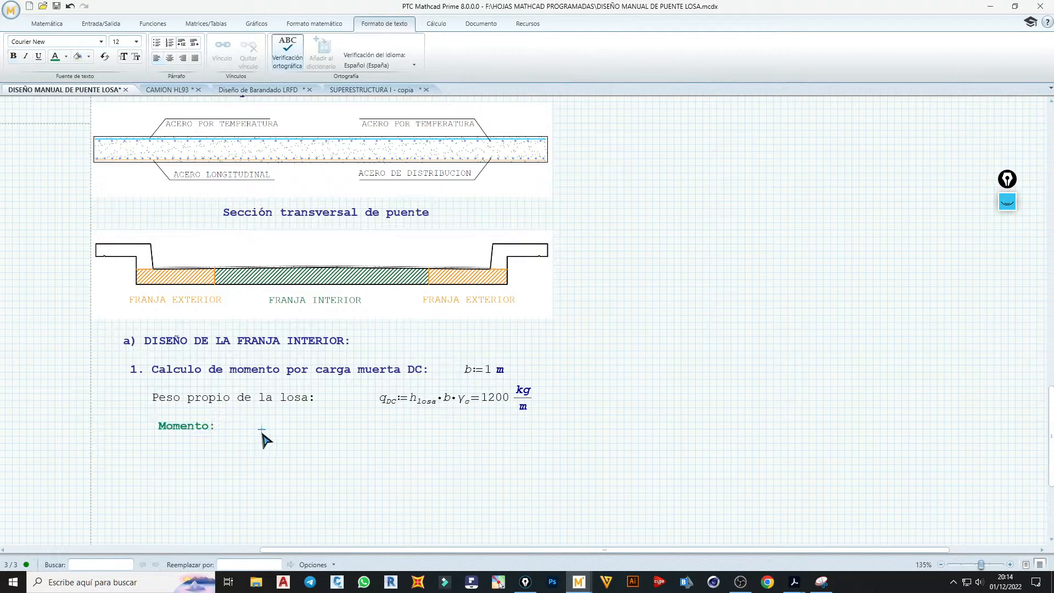
{"action": "type", "text": "M_DC"}
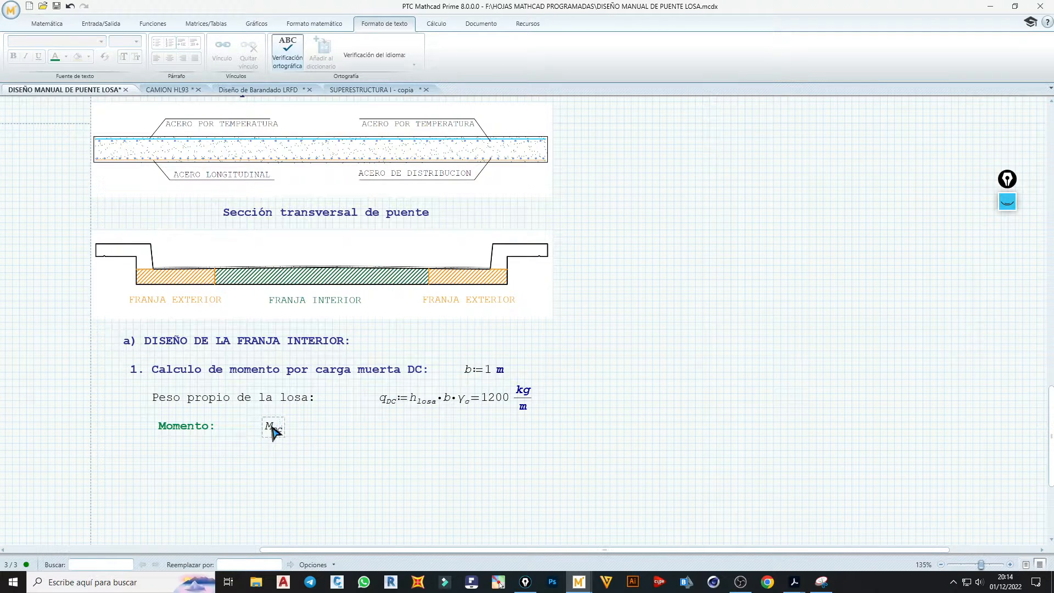
{"action": "type", "text": ".DC:"}
{"action": "type", "text": "/"}
{"action": "type", "text": "q"}
{"action": "type", "text": ".D"}
{"action": "type", "text": "C*"}
{"action": "type", "text": "L"}
{"action": "type", "text": "^2"}
{"action": "left_click", "coordinate": [360, 453]}
- Rename the total bridge length variable in the general data to L by removing its subscript
{"action": "scroll", "coordinate": [365, 453], "scroll_direction": "up", "scroll_amount": 8}
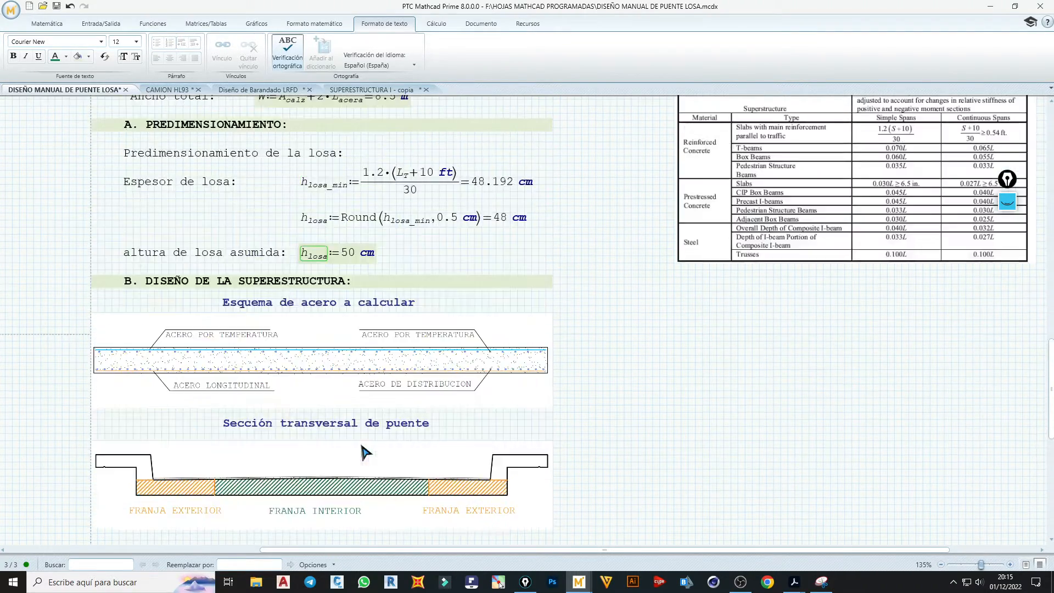
{"action": "scroll", "coordinate": [365, 453], "scroll_direction": "up", "scroll_amount": 20}
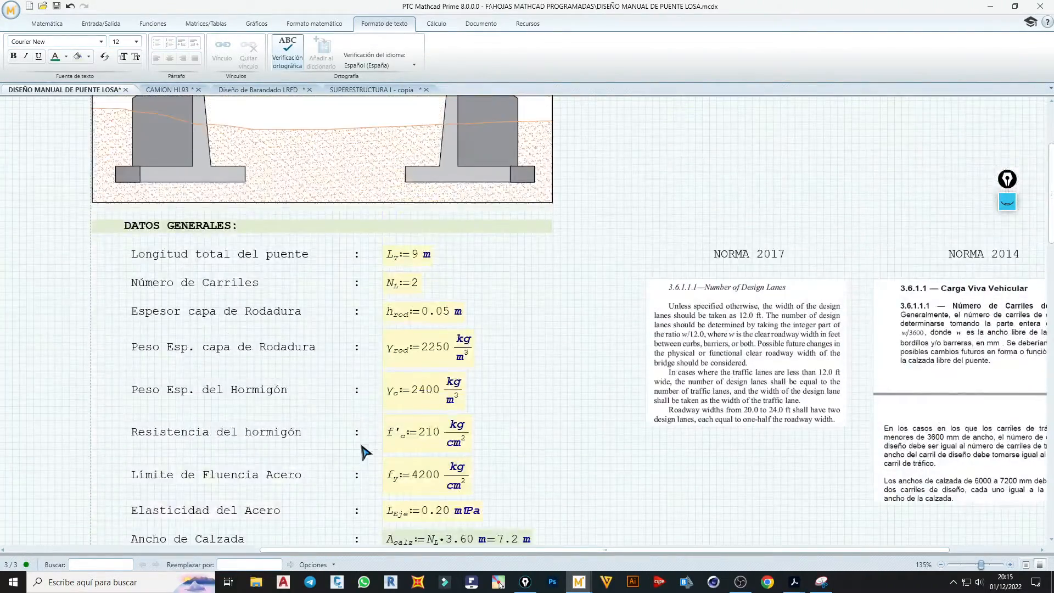
{"action": "scroll", "coordinate": [365, 453], "scroll_direction": "up", "scroll_amount": 7}
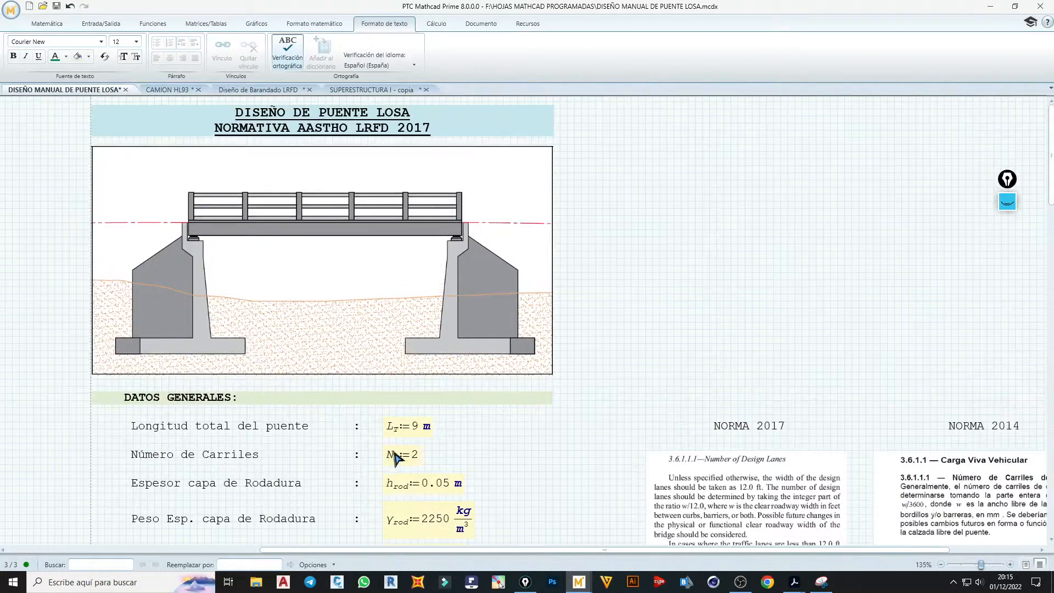
{"action": "left_click", "coordinate": [399, 431]}
{"action": "key", "text": "BackSpace"}
{"action": "left_click", "coordinate": [473, 451]}
- Update the h_losa_min formula in the predimensioning section to use the length variable L
{"action": "scroll", "coordinate": [440, 452], "scroll_direction": "down", "scroll_amount": 7}
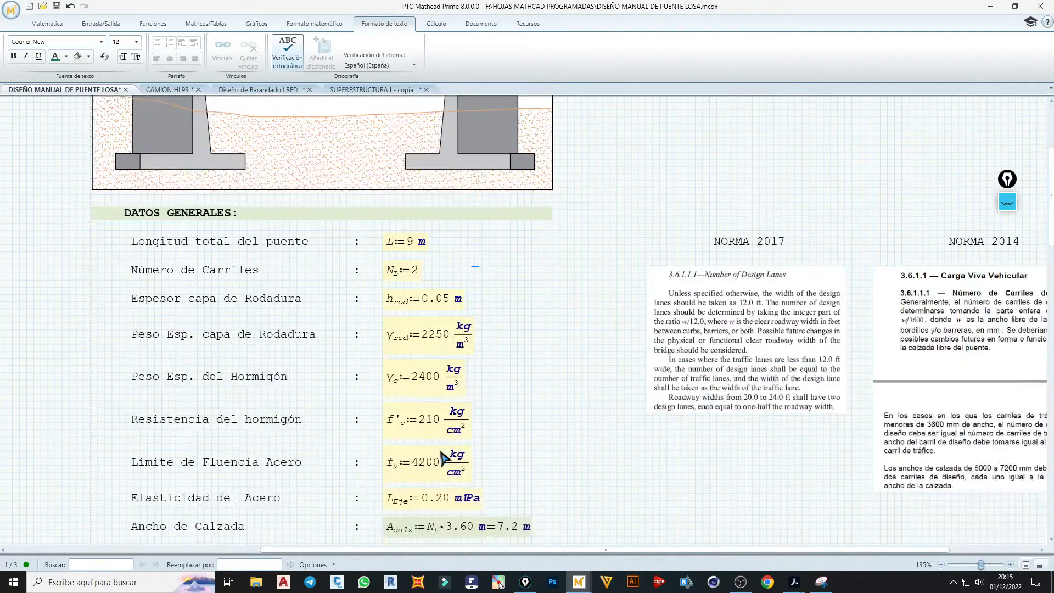
{"action": "scroll", "coordinate": [443, 457], "scroll_direction": "down", "scroll_amount": 19}
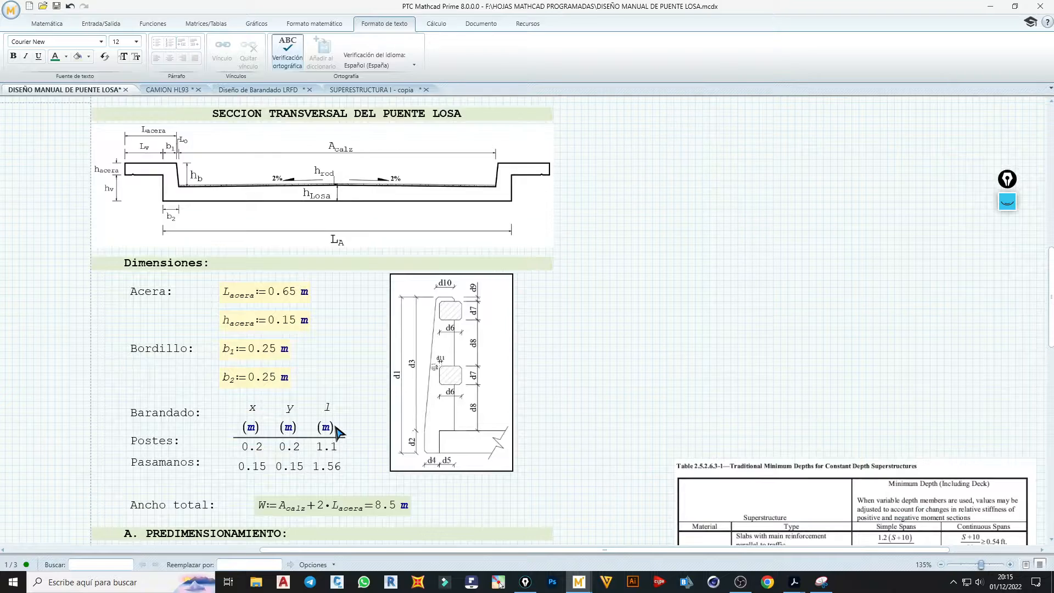
{"action": "scroll", "coordinate": [337, 434], "scroll_direction": "down", "scroll_amount": 9}
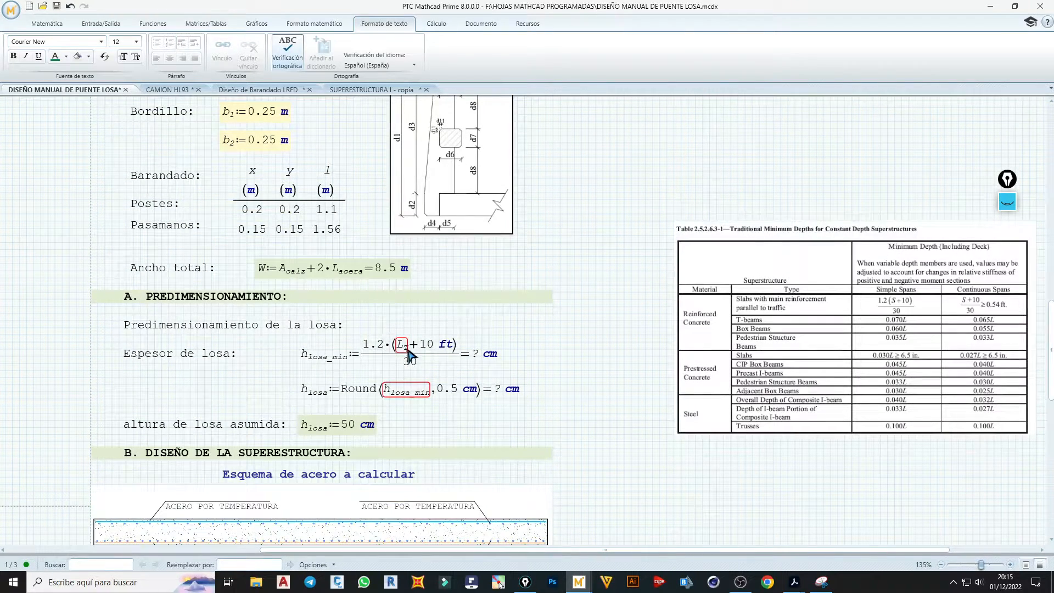
{"action": "left_click", "coordinate": [404, 412]}
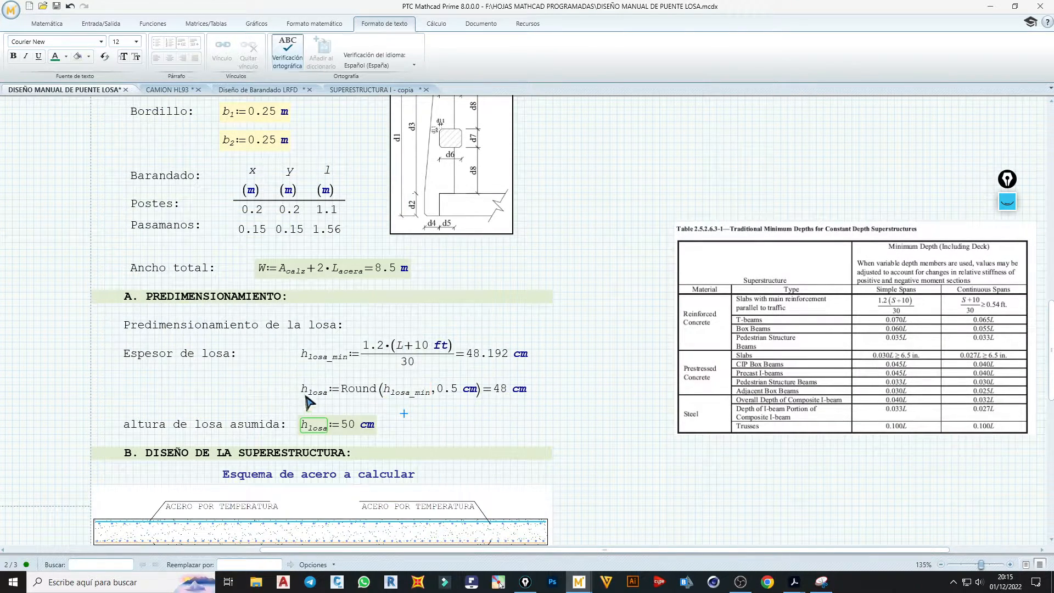
- Evaluate M_DC in a separate math region beside its formula
{"action": "scroll", "coordinate": [308, 403], "scroll_direction": "down", "scroll_amount": 20}
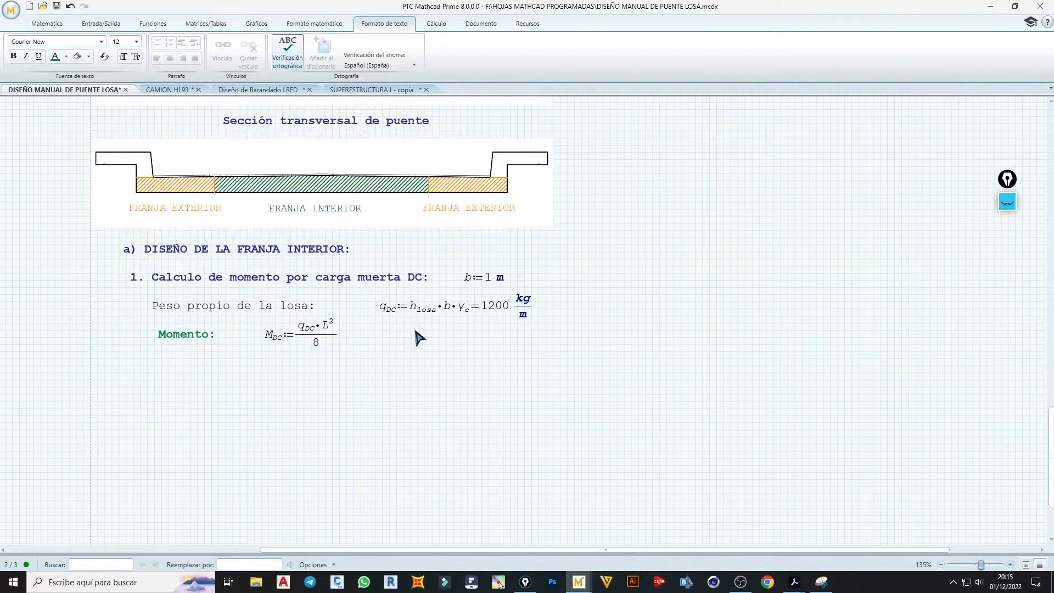
{"action": "left_click", "coordinate": [272, 338]}
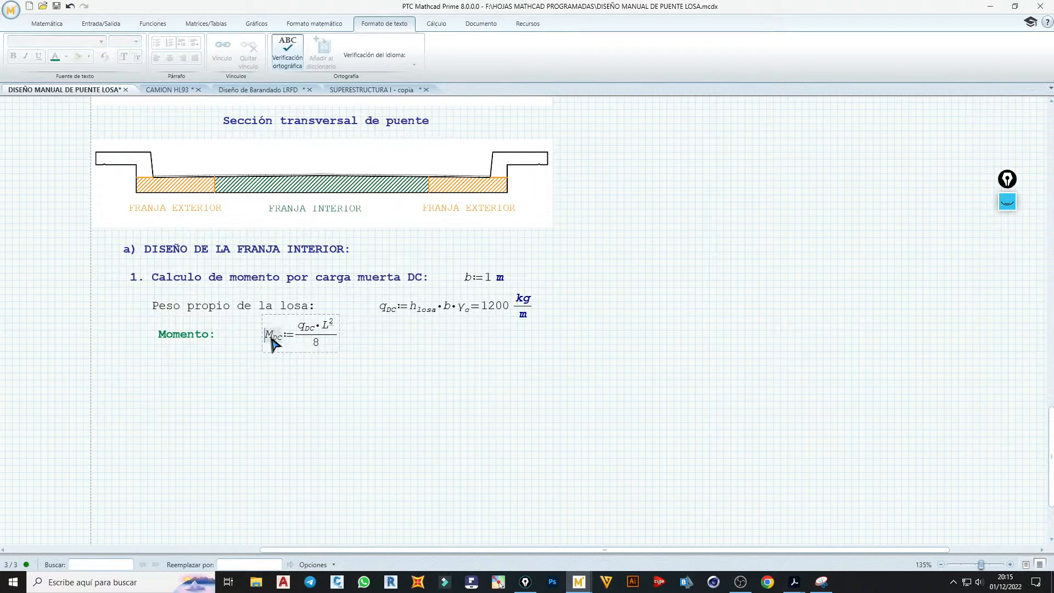
{"action": "left_click", "coordinate": [386, 336]}
{"action": "type", "text": "M.DC"}
{"action": "type", "text": "=12150 kg·m"}
- Give the M_DC result region a light green background highlight
{"action": "left_click", "coordinate": [455, 347]}
{"action": "left_click_drag", "start_coordinate": [455, 347], "coordinate": [448, 347]}
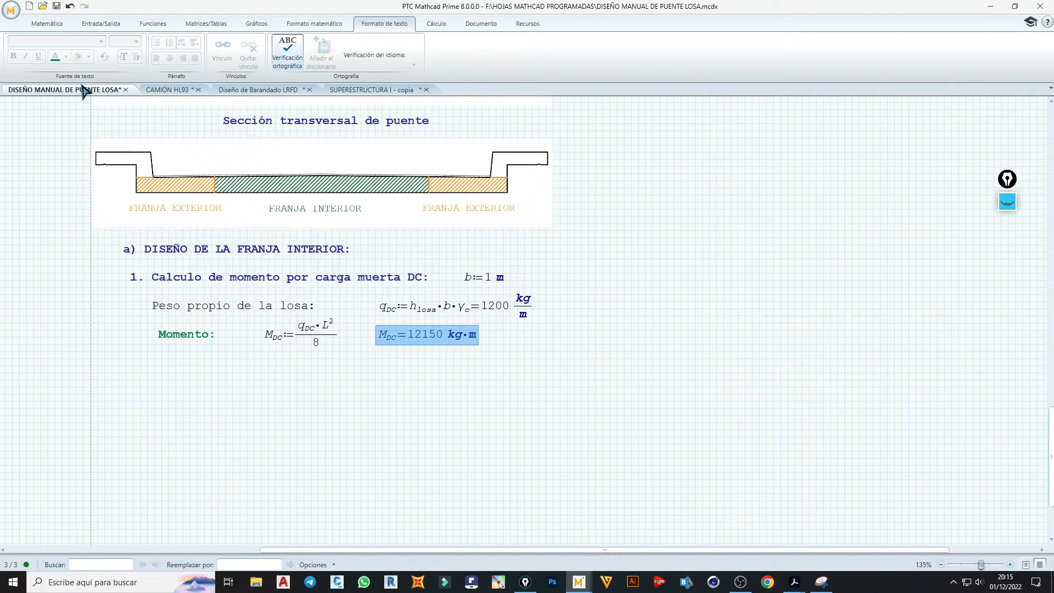
{"action": "left_click", "coordinate": [318, 25]}
{"action": "left_click", "coordinate": [390, 376]}
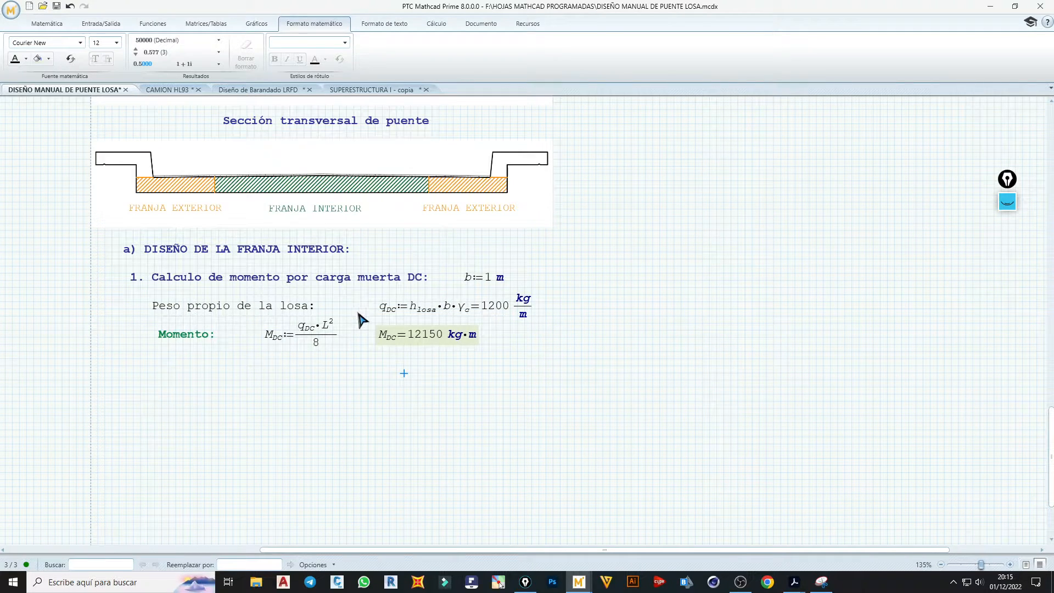
{"action": "left_click", "coordinate": [499, 584]}
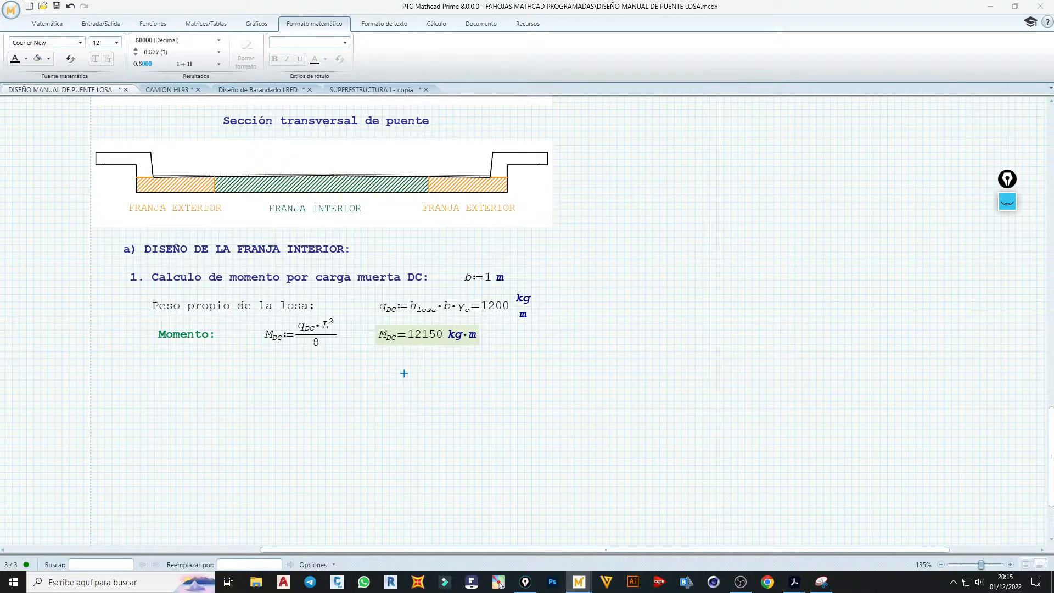
- Duplicate the "1. Calculo de momento por carga muerta DC:" subheading below the moment result and renumber the copy as 2
{"action": "left_click", "coordinate": [358, 281]}
{"action": "left_click", "coordinate": [390, 283]}
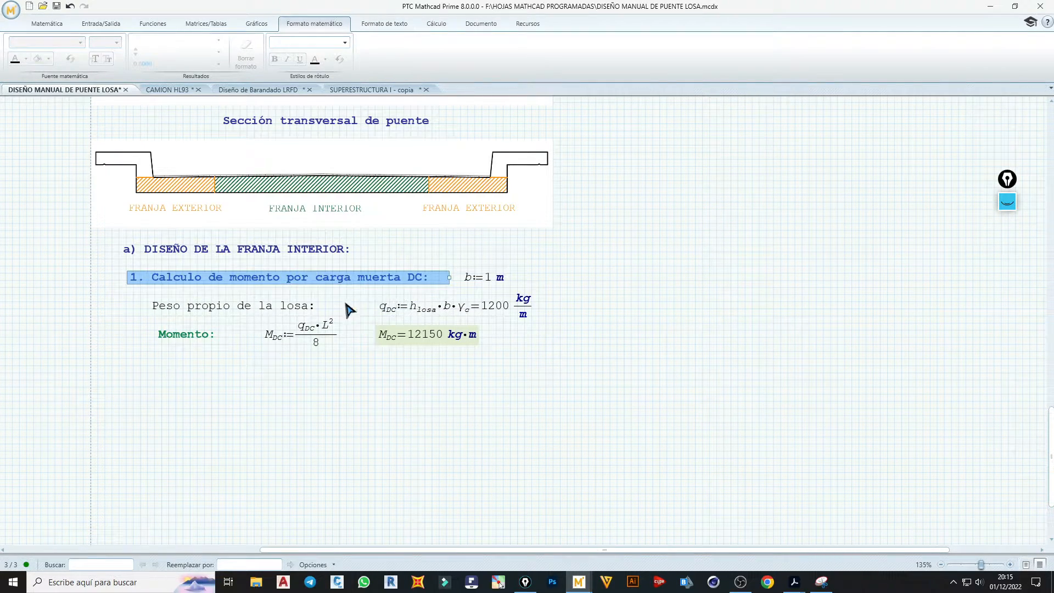
{"action": "left_click", "coordinate": [130, 375]}
{"action": "key", "text": "ctrl+v"}
{"action": "left_click", "coordinate": [138, 372]}
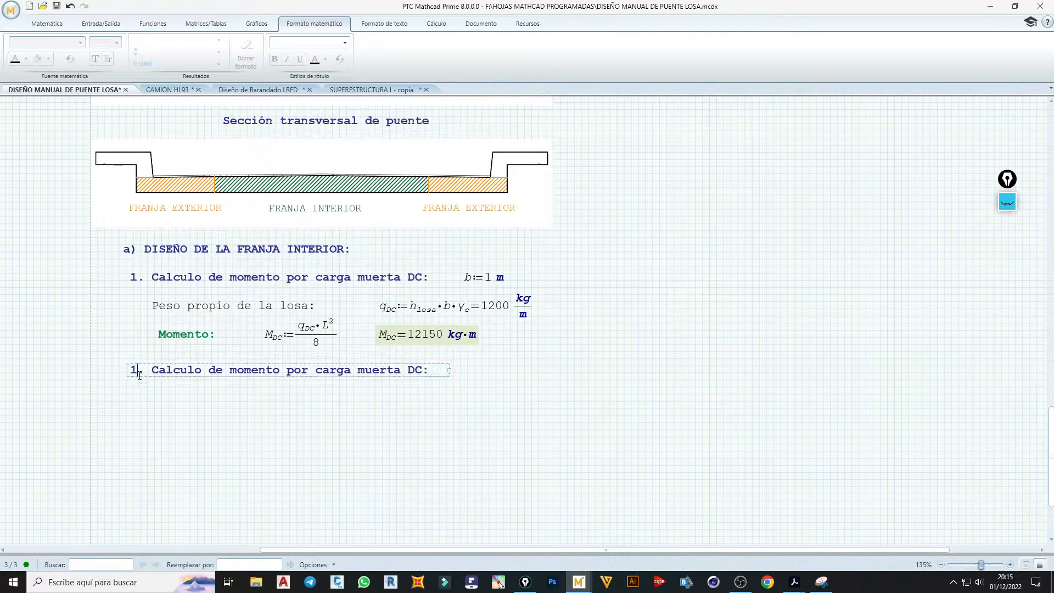
{"action": "key", "text": "BackSpace"}
{"action": "type", "text": "2"}
- Reword the copied subheading to "2. Calculo de momento por capa de Rodadura DW:"
{"action": "left_click_drag", "start_coordinate": [316, 373], "coordinate": [355, 372]}
{"action": "type", "text": "CARGA"}
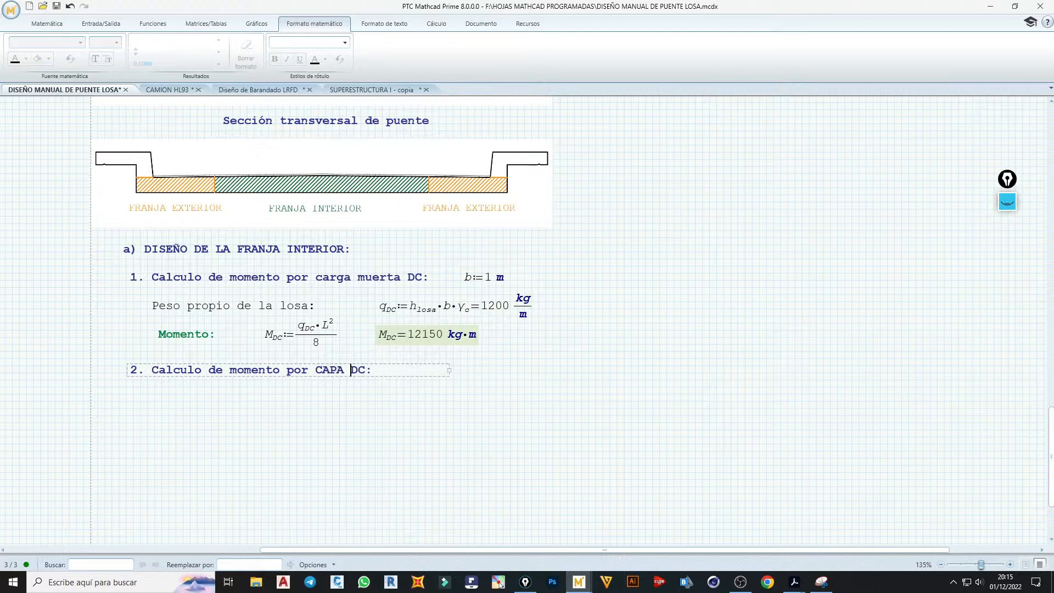
{"action": "key", "text": "BackSpace"}
{"action": "key", "text": "BackSpace"}
{"action": "key", "text": "BackSpace"}
{"action": "key", "text": "BackSpace"}
{"action": "key", "text": "BackSpace"}
{"action": "key", "text": "BackSpace"}
{"action": "type", "text": "capa de "}
{"action": "type", "text": "Rodadura"}
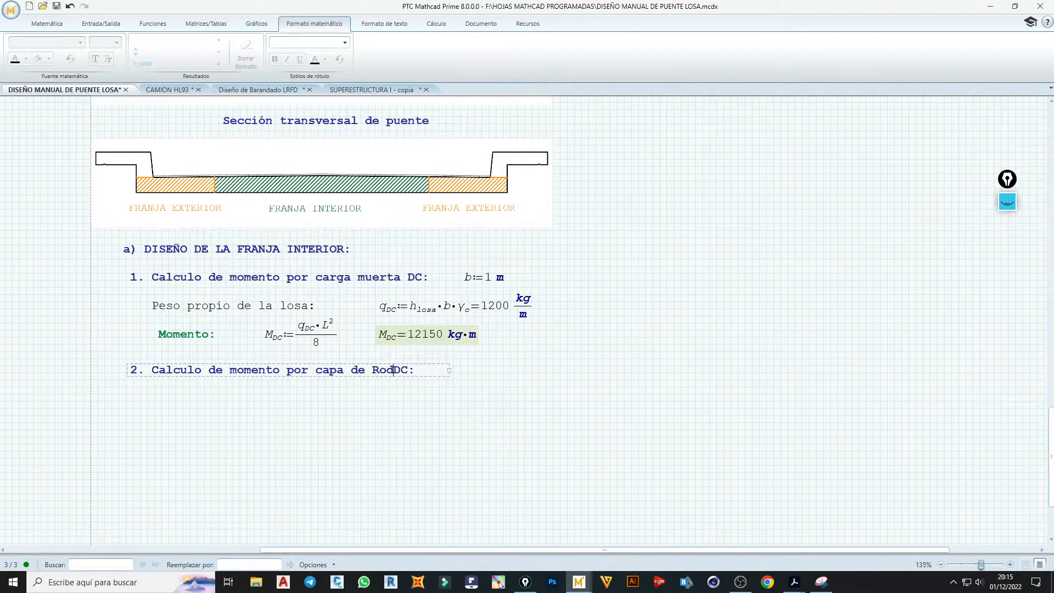
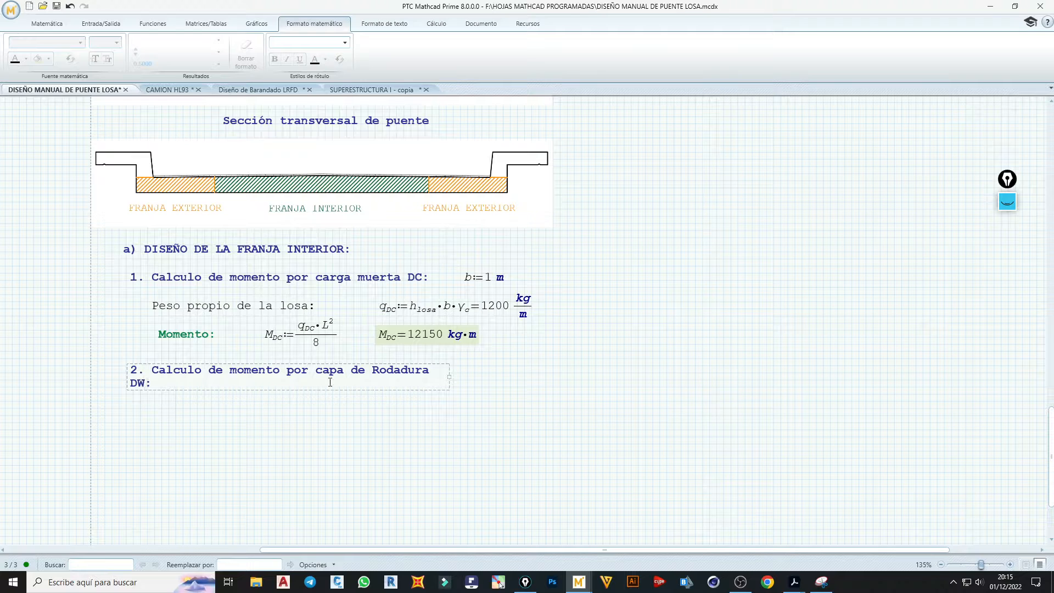
- Widen the second subheading to fit one line and copy the DC weight and moment block beneath it
{"action": "left_click_drag", "start_coordinate": [449, 376], "coordinate": [493, 376]}
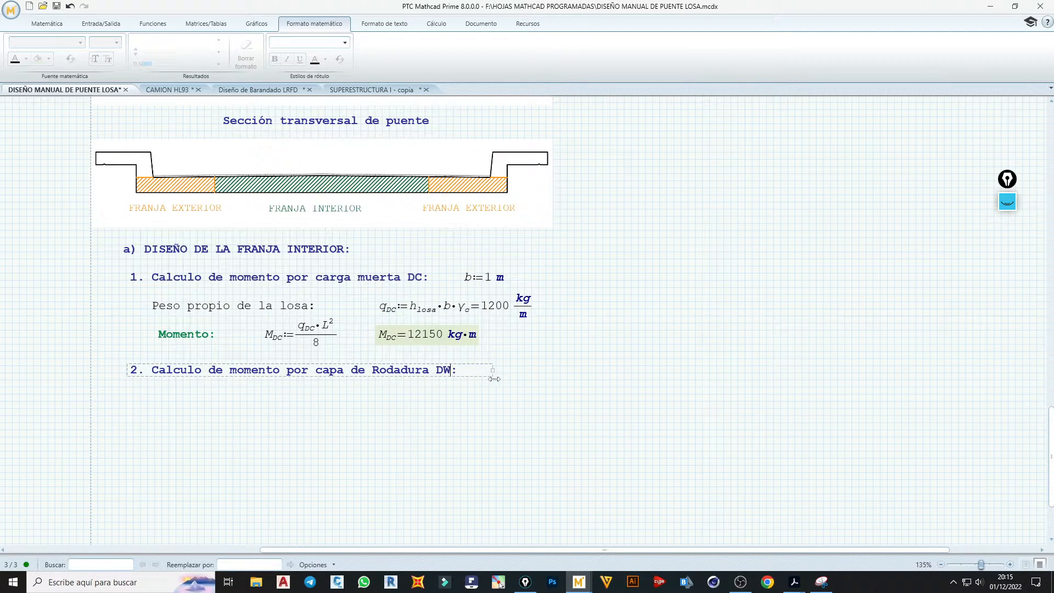
{"action": "left_click", "coordinate": [446, 409]}
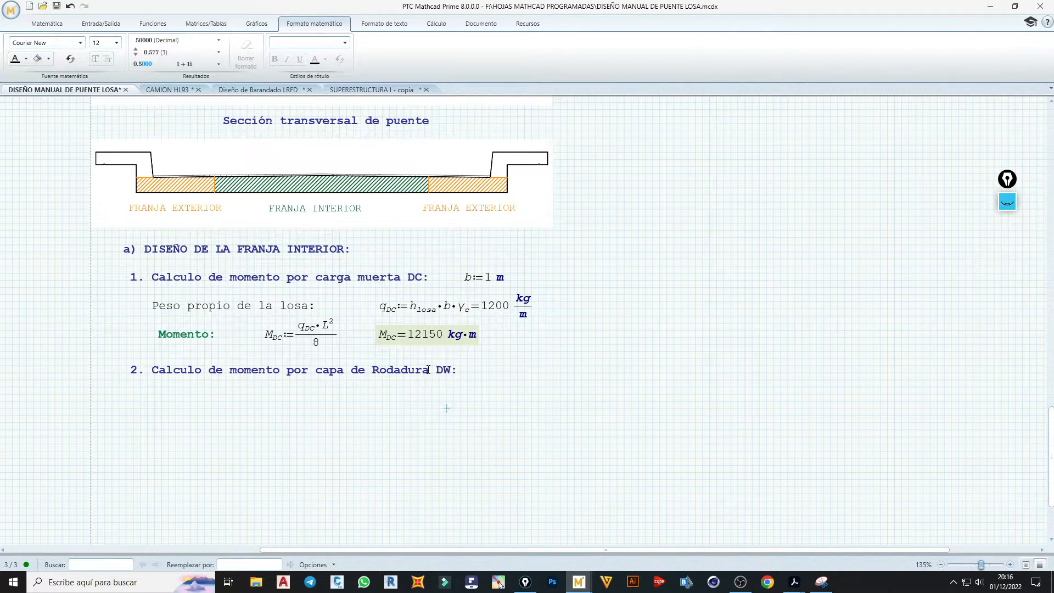
{"action": "left_click", "coordinate": [539, 351]}
{"action": "left_click_drag", "start_coordinate": [456, 340], "coordinate": [157, 304]}
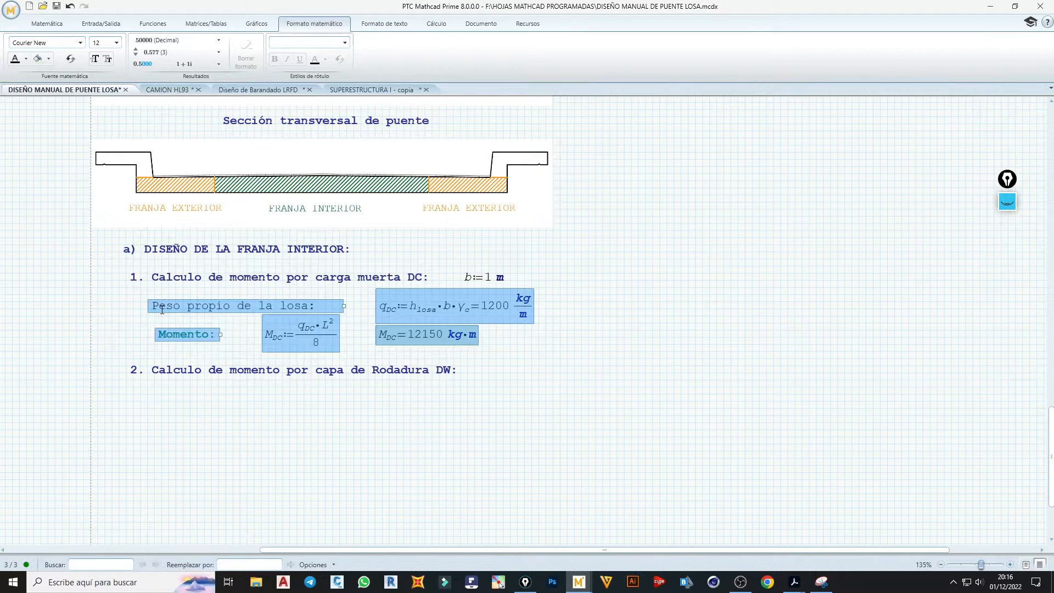
{"action": "left_click", "coordinate": [149, 399]}
{"action": "key", "text": "ctrl+v"}
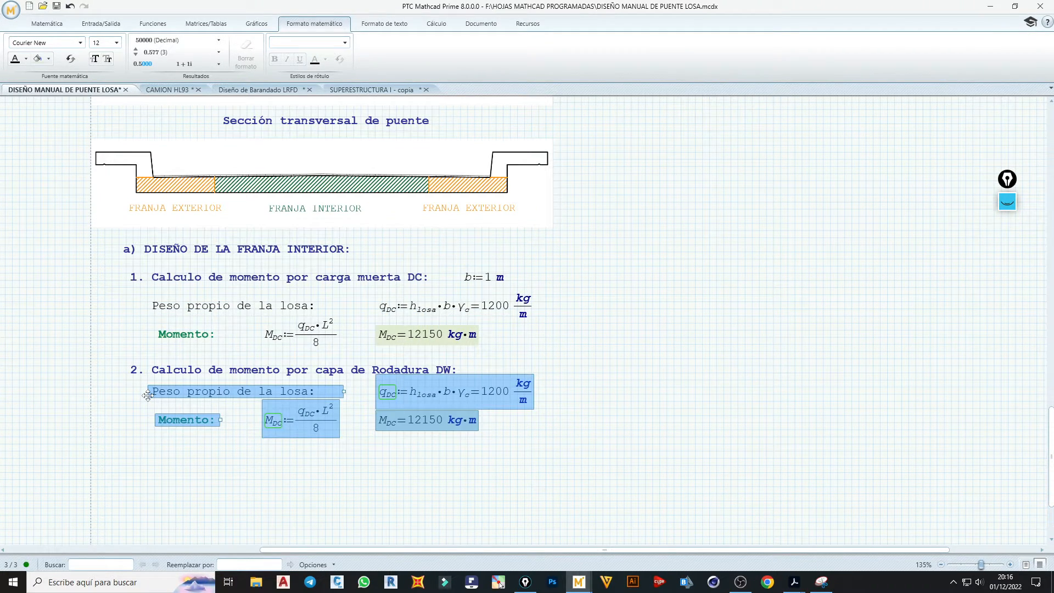
{"action": "left_click_drag", "start_coordinate": [149, 395], "coordinate": [148, 408]}
- Reword the copied weight label to "Peso propio capa de Rodadura:" and widen it to fit one line
{"action": "left_click", "coordinate": [212, 405]}
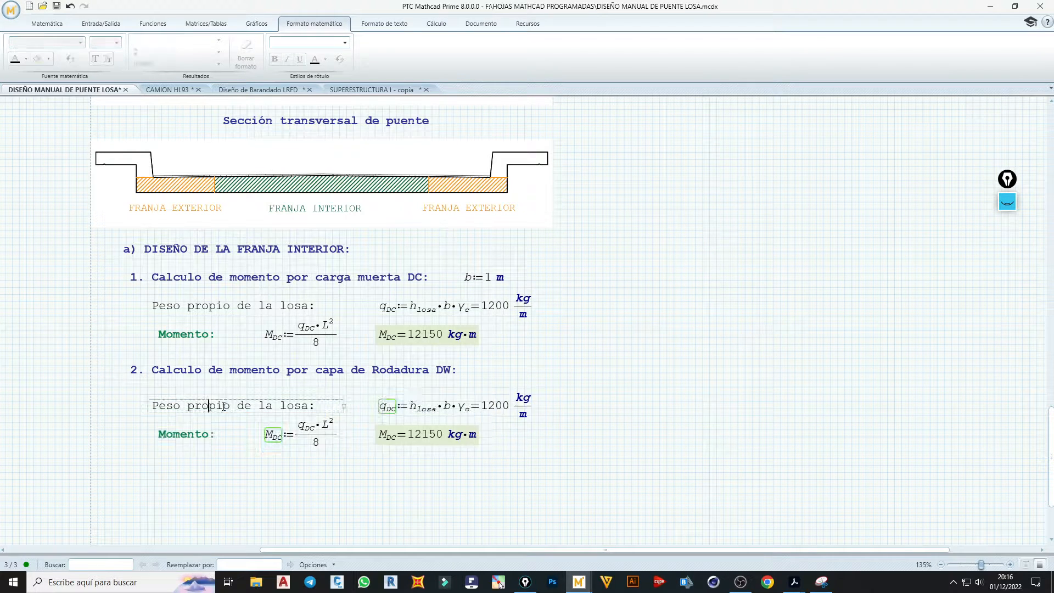
{"action": "left_click_drag", "start_coordinate": [305, 406], "coordinate": [237, 406]}
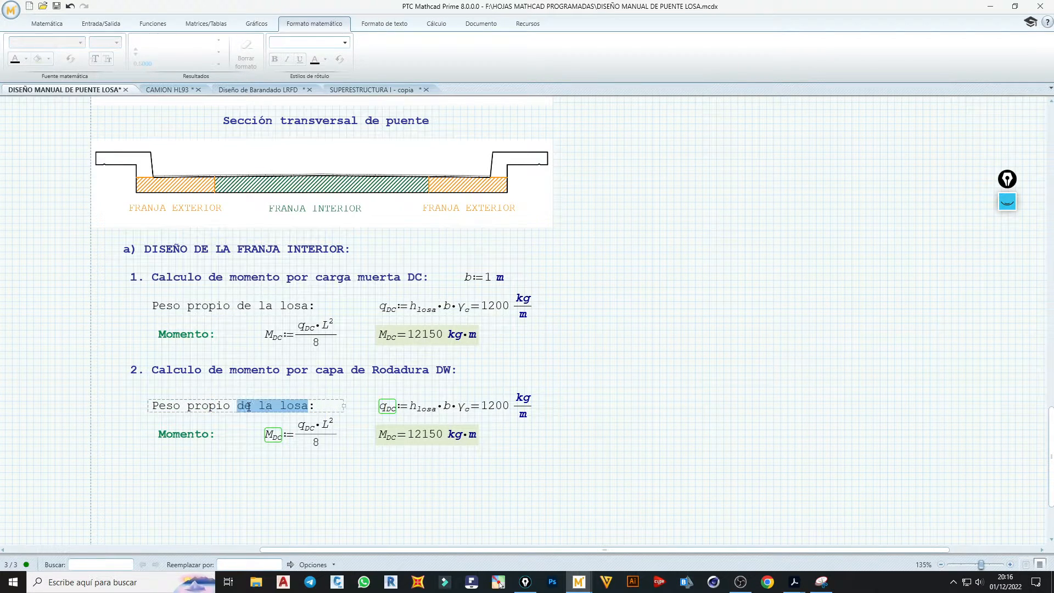
{"action": "type", "text": "CAP"}
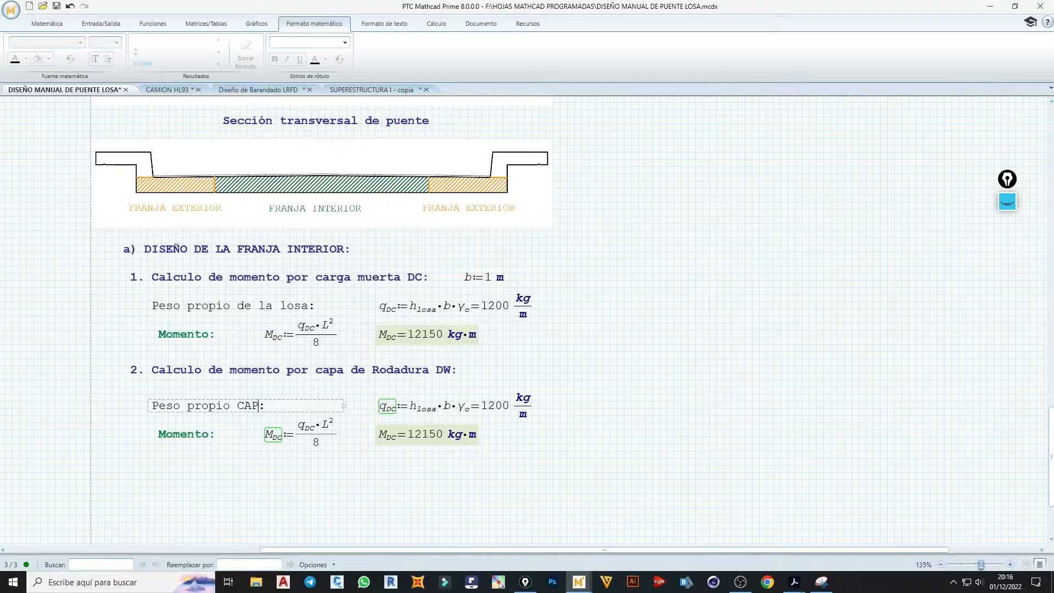
{"action": "key", "text": "BackSpace"}
{"action": "key", "text": "BackSpace"}
{"action": "type", "text": "capa de Rodadur"}
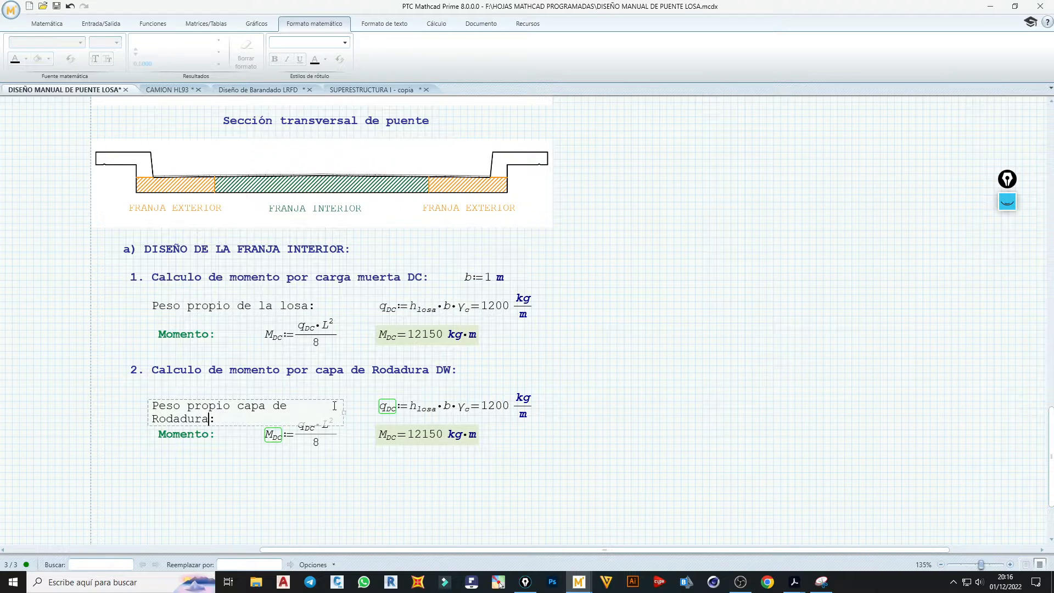
{"action": "type", "text": "a"}
{"action": "left_click_drag", "start_coordinate": [343, 411], "coordinate": [367, 406]}
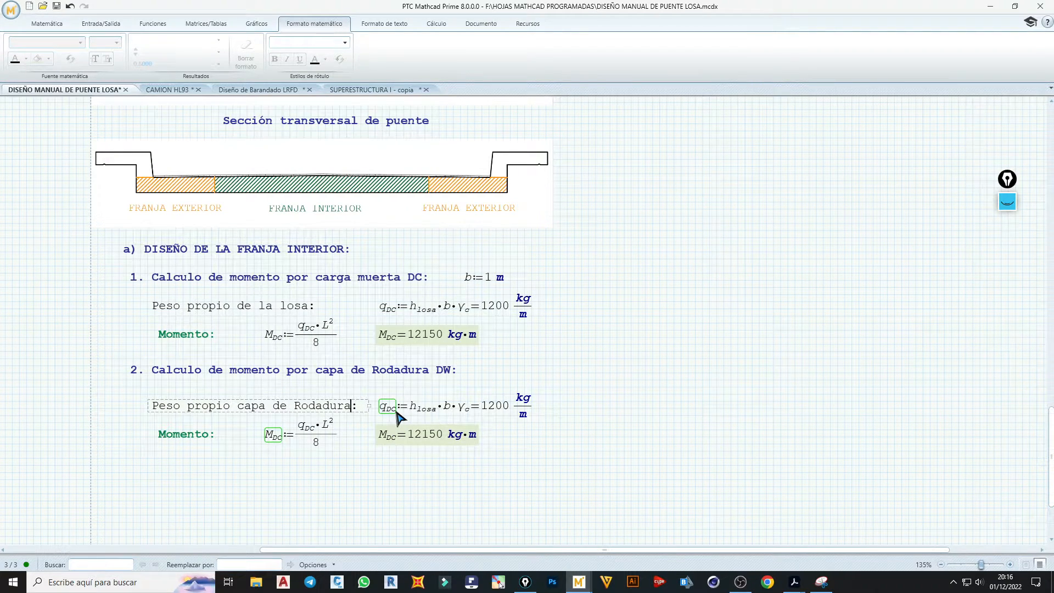
- Redefine the copied load as q_Dw := h_rod·b·γ_rod
{"action": "left_click", "coordinate": [397, 417]}
{"action": "key", "text": "BackSpace"}
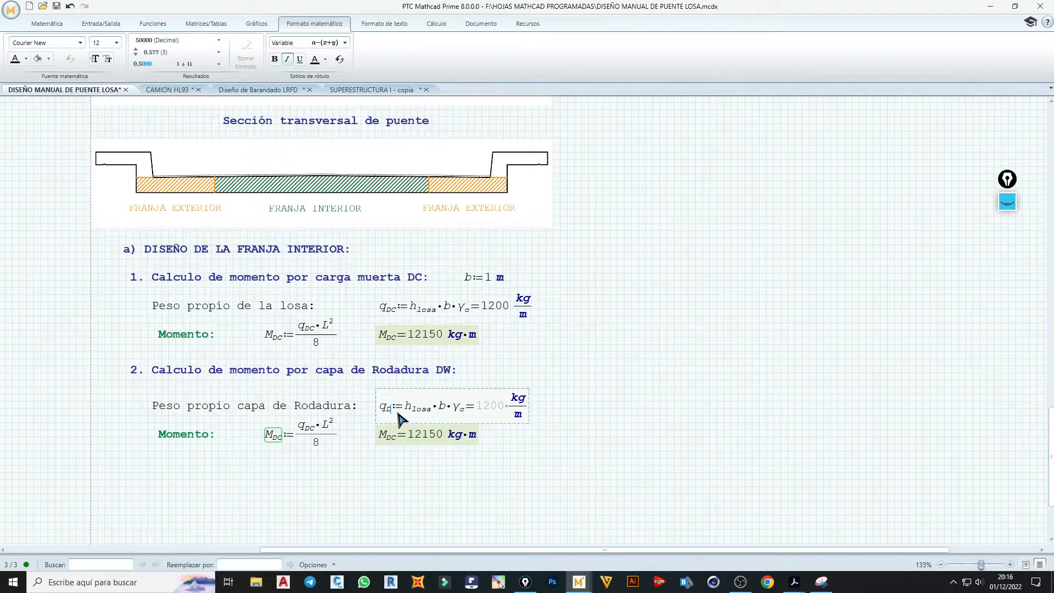
{"action": "type", "text": "w"}
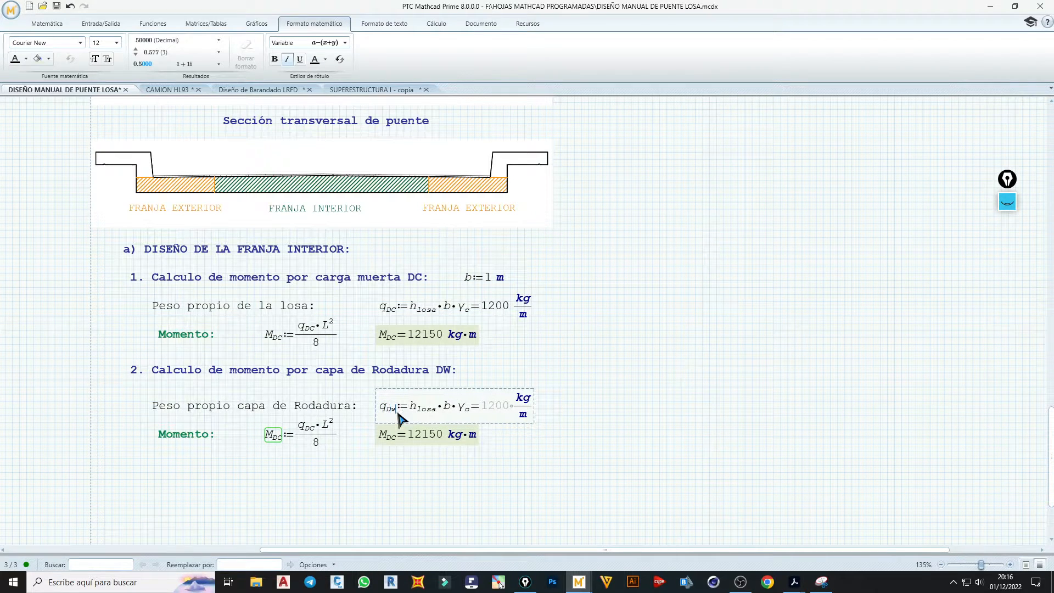
{"action": "left_click", "coordinate": [436, 408]}
{"action": "key", "text": "BackSpace"}
{"action": "key", "text": "BackSpace"}
{"action": "key", "text": "BackSpace"}
{"action": "key", "text": "BackSpace"}
{"action": "type", "text": "r"}
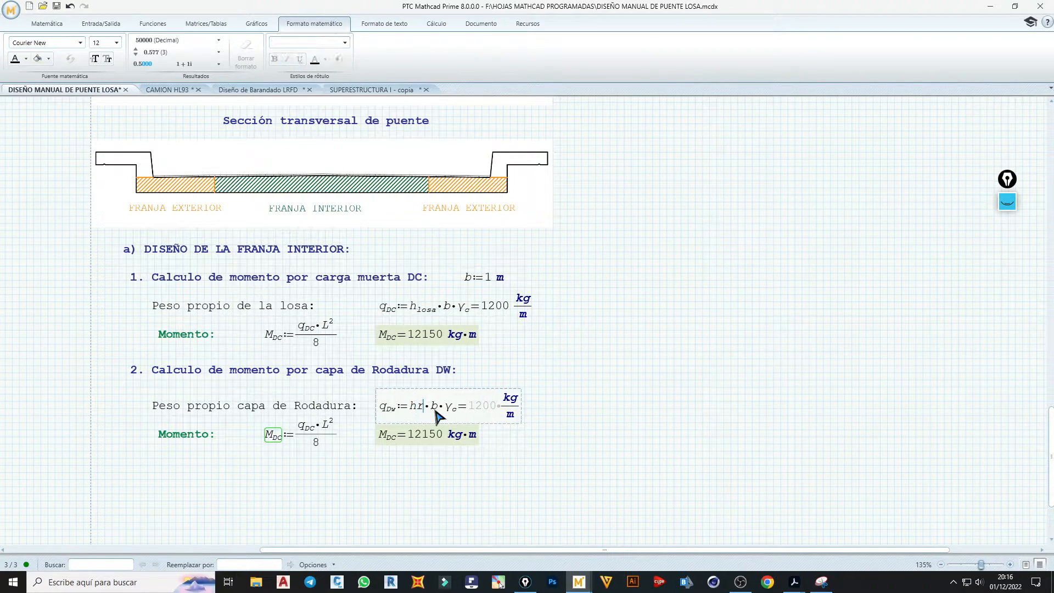
{"action": "key", "text": "BackSpace"}
{"action": "type", "text": "rod"}
{"action": "left_click", "coordinate": [461, 411]}
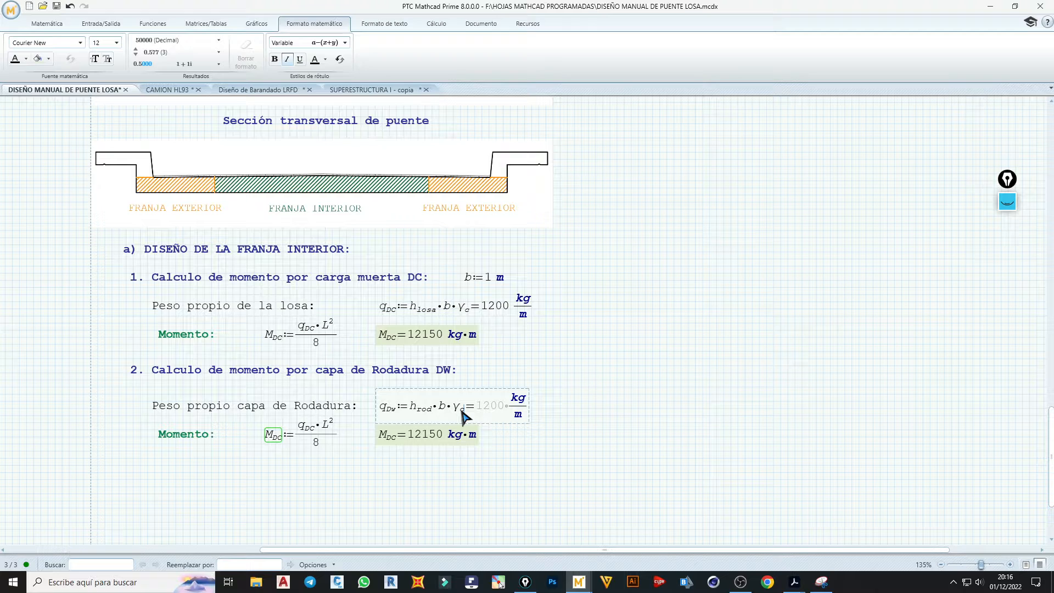
{"action": "key", "text": "BackSpace"}
{"action": "type", "text": "rod"}
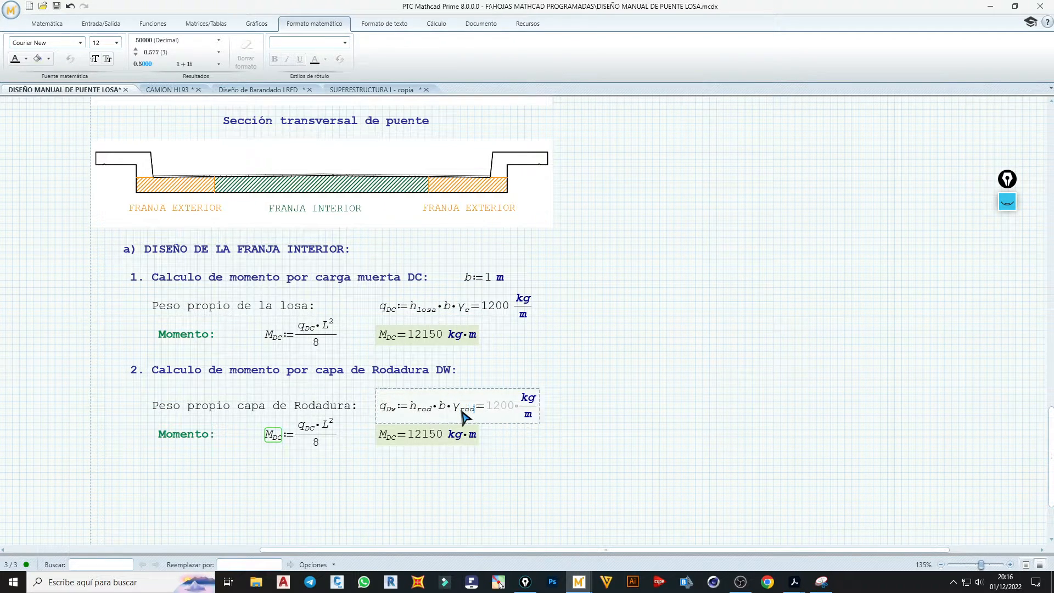
{"action": "left_click", "coordinate": [496, 445]}
- Change the copied moment formula to M_DW := q_DW·L²/8
{"action": "left_click", "coordinate": [281, 442]}
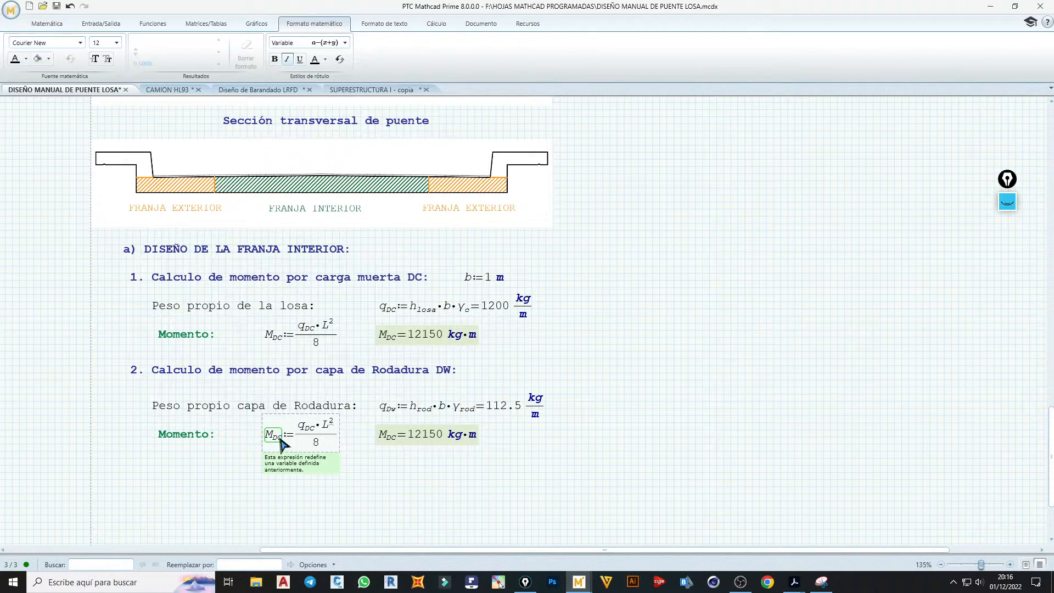
{"action": "key", "text": "BackSpace"}
{"action": "type", "text": "W"}
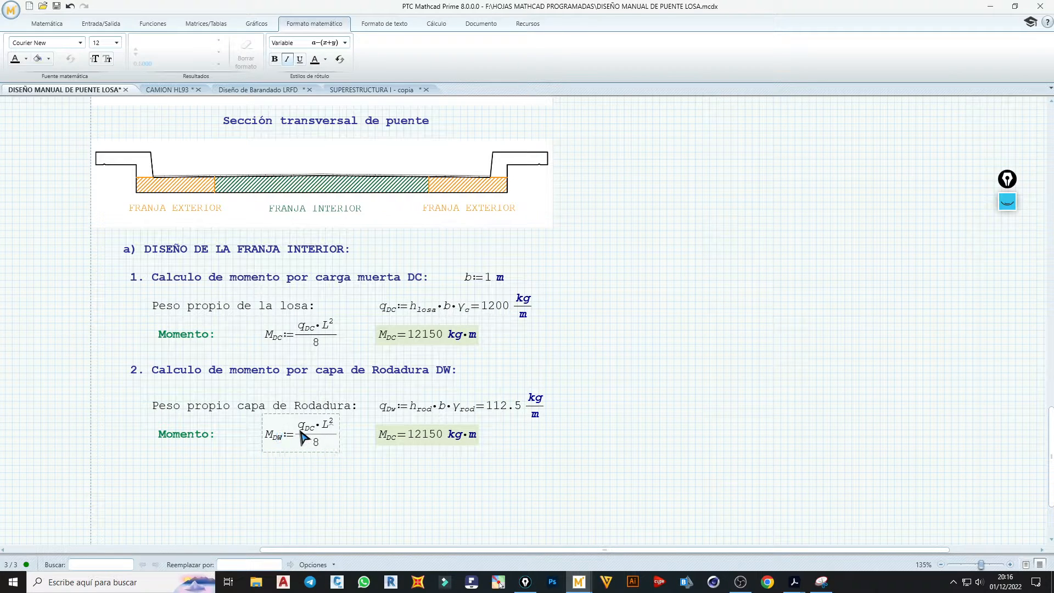
{"action": "left_click", "coordinate": [314, 430]}
{"action": "key", "text": "BackSpace"}
{"action": "type", "text": "W"}
{"action": "left_click", "coordinate": [389, 472]}
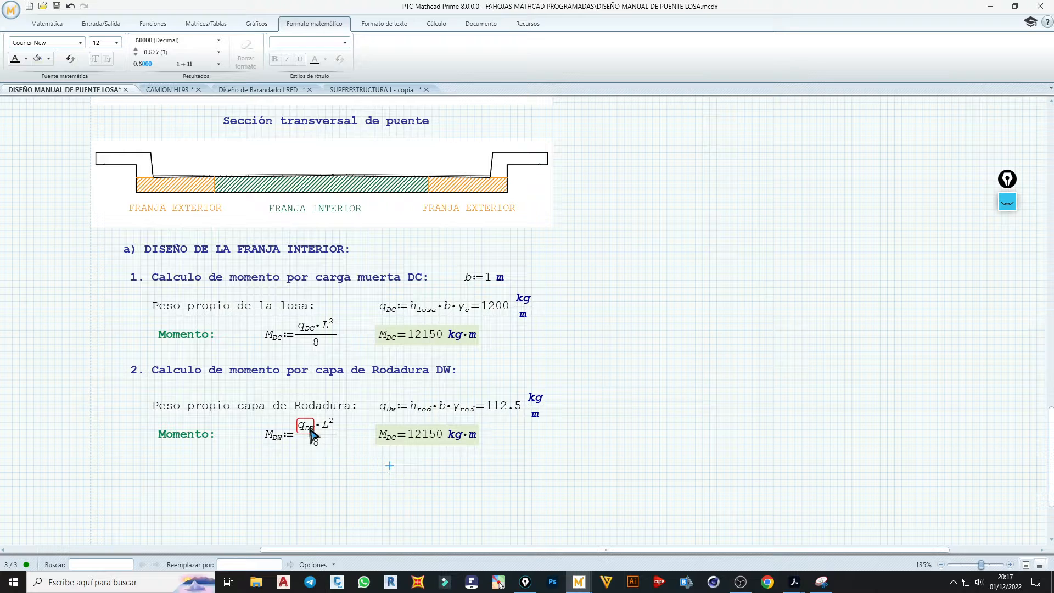
- Rename the wearing surface load variable to q_DW and make the copied highlighted result evaluate M_DW
{"action": "left_click", "coordinate": [393, 410]}
{"action": "key", "text": "BackSpace"}
{"action": "type", "text": "W"}
{"action": "left_click", "coordinate": [395, 439]}
{"action": "type", "text": "W"}
{"action": "left_click", "coordinate": [439, 479]}
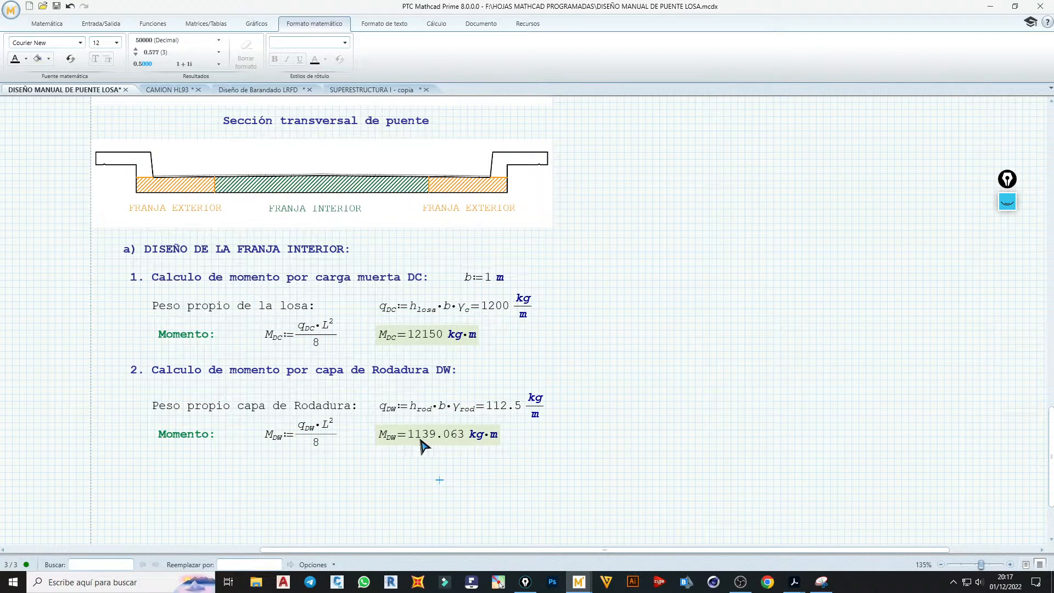
- Add a blank line above both moment rows and remove one below the second subheading
{"action": "left_click", "coordinate": [513, 421]}
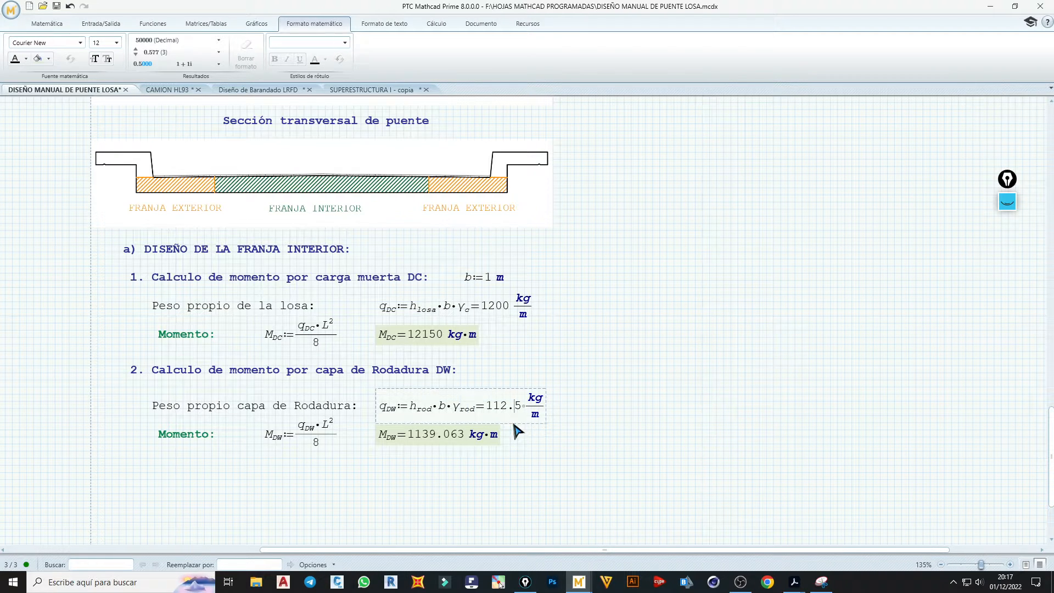
{"action": "left_click", "coordinate": [560, 422]}
{"action": "key", "text": "Return"}
{"action": "left_click", "coordinate": [539, 323]}
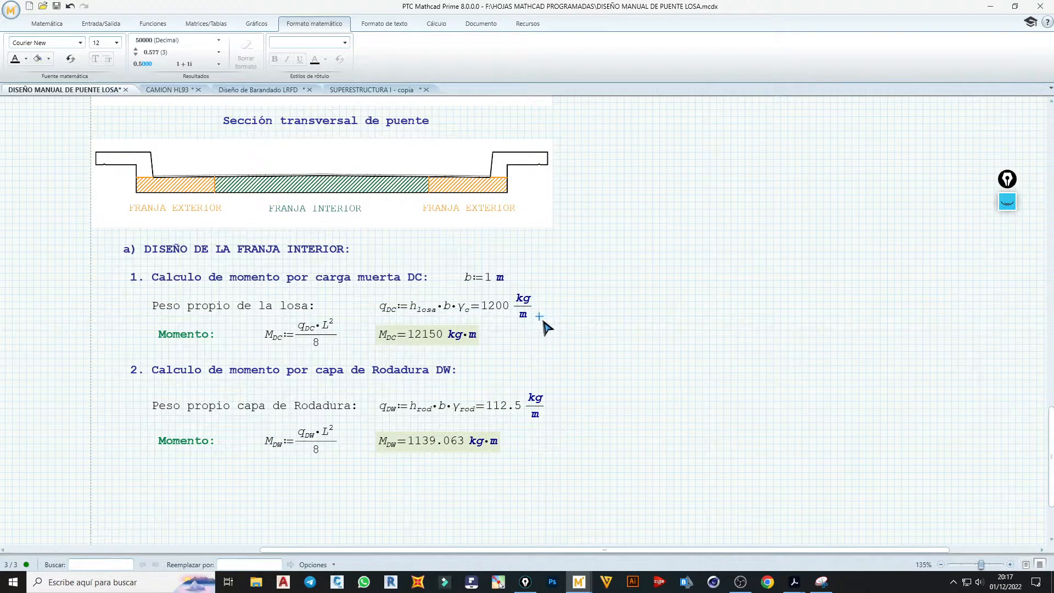
{"action": "key", "text": "Return"}
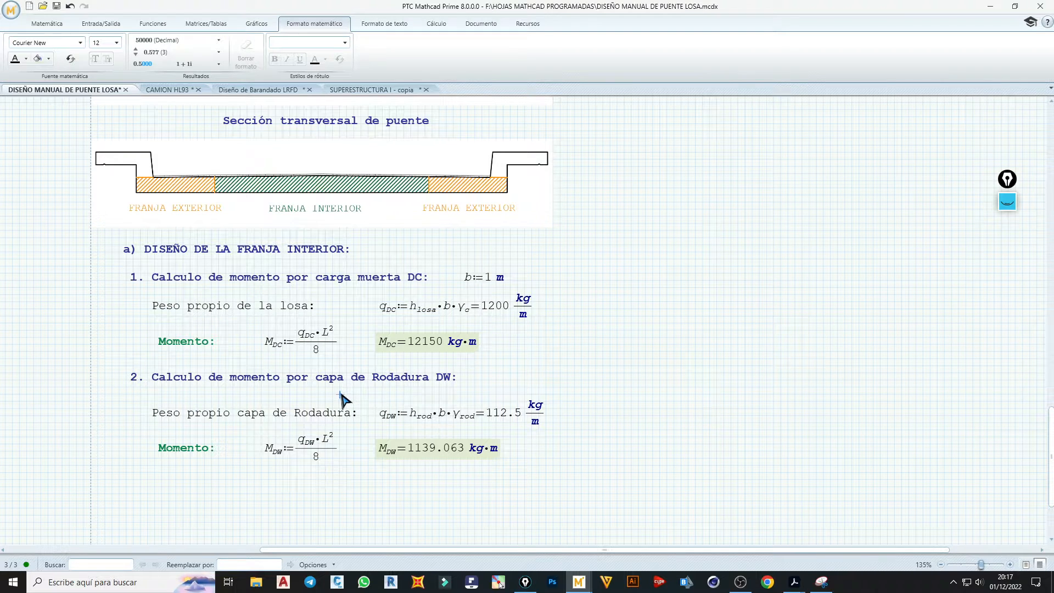
{"action": "key", "text": "Delete"}
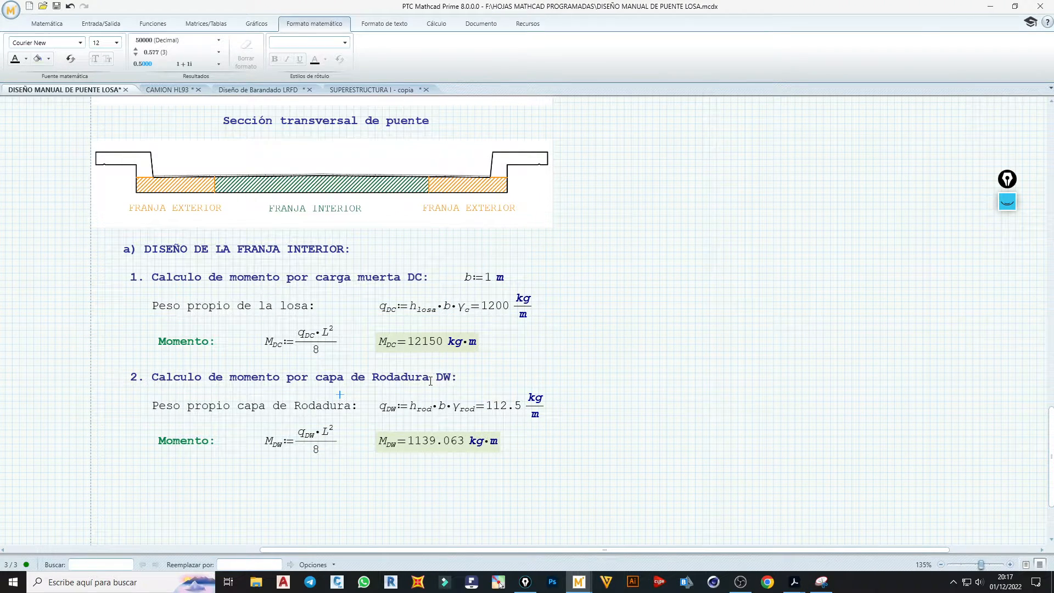
- Duplicate the second subheading below the M_DW moment row and renumber the copy as 3
{"action": "triple_click", "coordinate": [431, 379]}
{"action": "key", "text": "ctrl+c"}
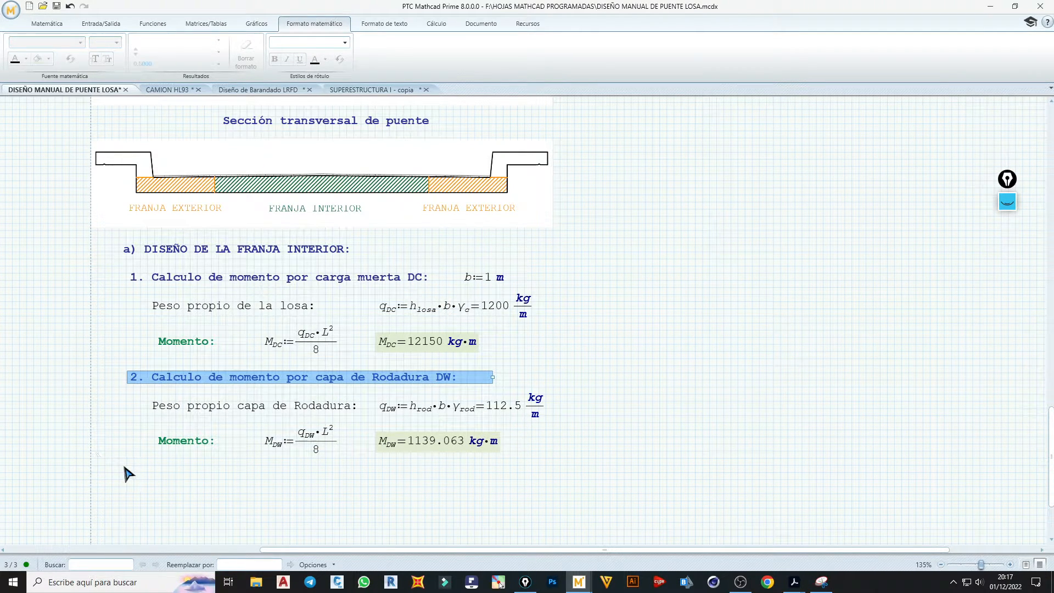
{"action": "left_click", "coordinate": [126, 467]}
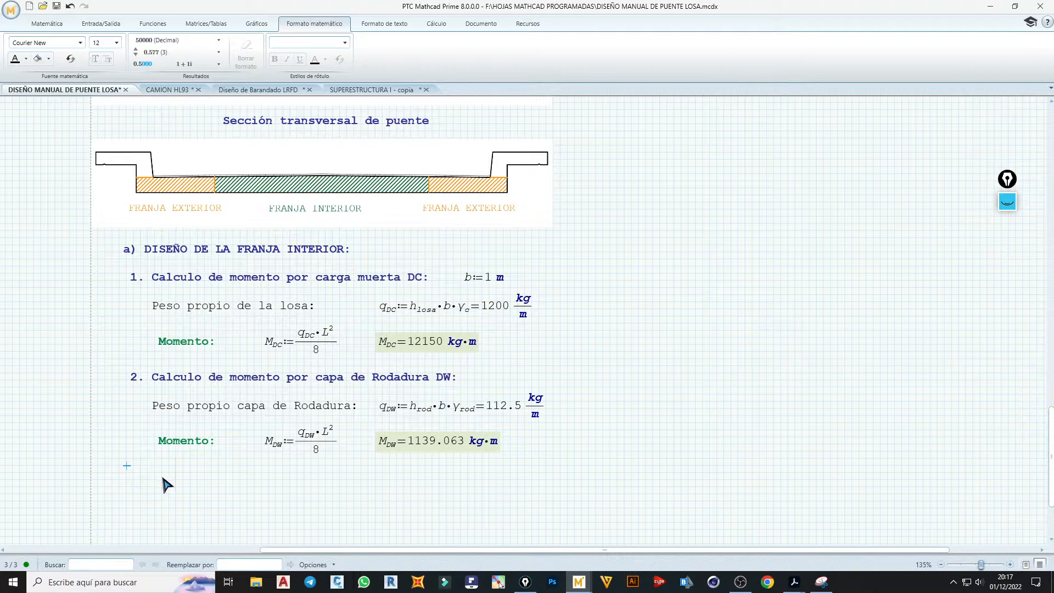
{"action": "key", "text": "ctrl+v"}
{"action": "left_click_drag", "start_coordinate": [162, 477], "coordinate": [159, 478]}
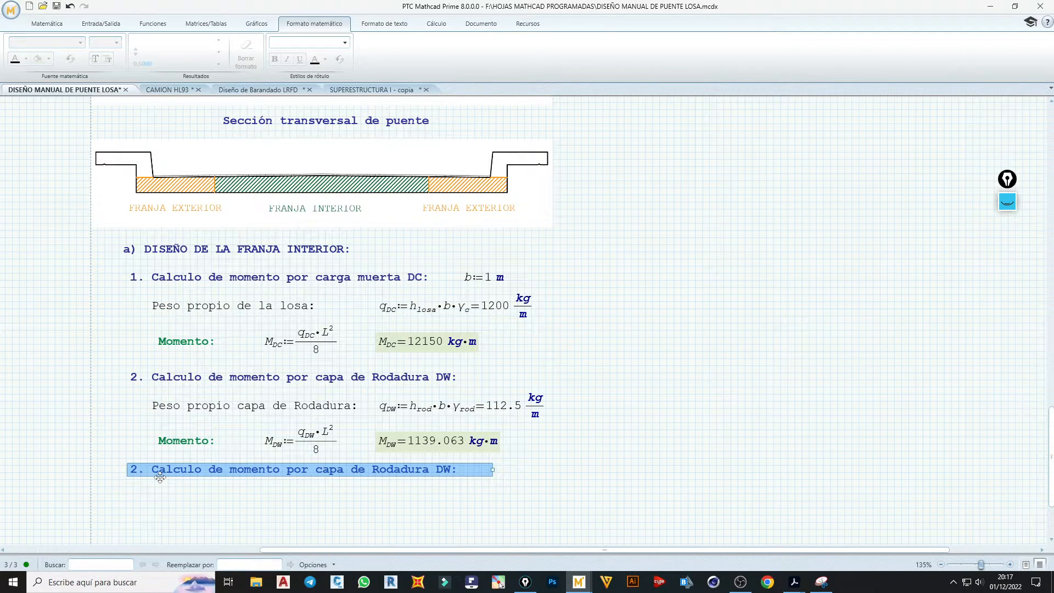
{"action": "left_click", "coordinate": [136, 471]}
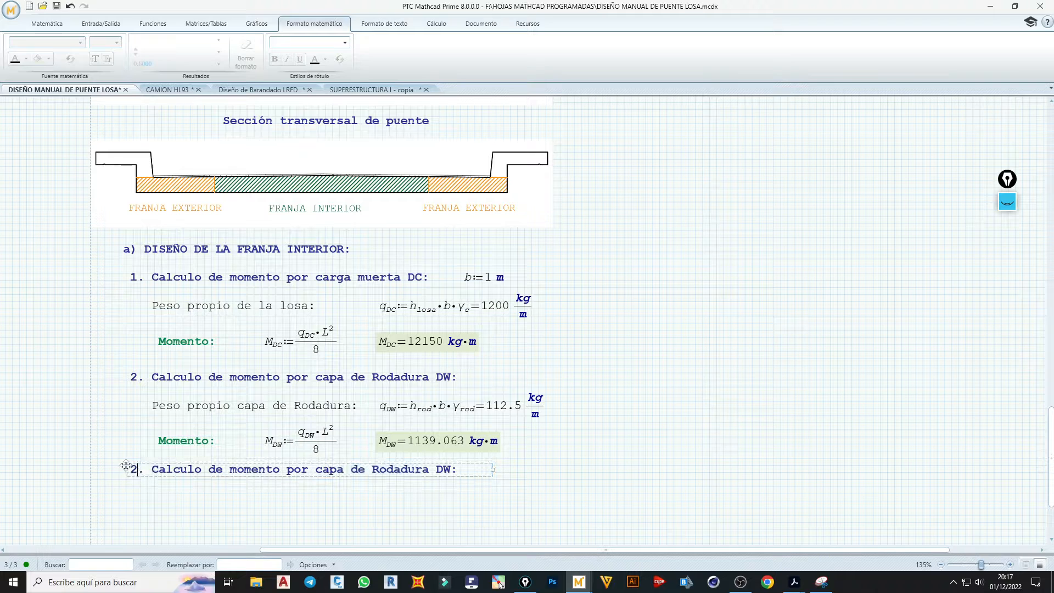
{"action": "key", "text": "BackSpace"}
{"action": "type", "text": "3"}
- Reword the third subheading to "3. Calculo de momento por Sobre carga:"
{"action": "double_click", "coordinate": [290, 471]}
{"action": "left_click", "coordinate": [321, 472]}
{"action": "left_click_drag", "start_coordinate": [314, 472], "coordinate": [416, 461]}
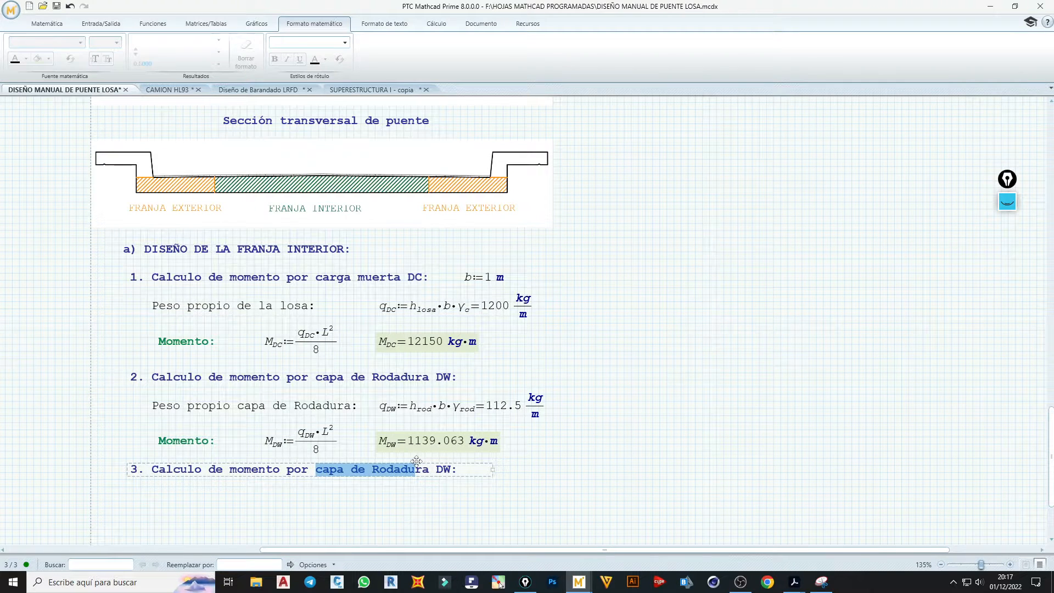
{"action": "type", "text": "S"}
{"action": "type", "text": "obre car"}
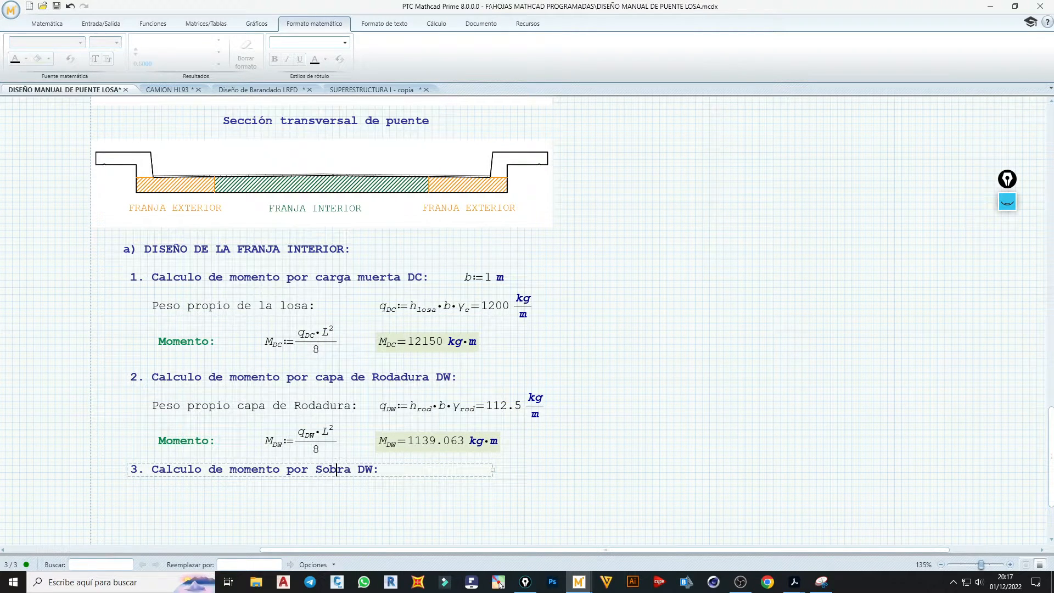
{"action": "type", "text": "ga"}
{"action": "key", "text": "Delete"}
{"action": "key", "text": "Delete"}
{"action": "key", "text": "Delete"}
{"action": "key", "text": "Delete"}
- Duplicate the "3. Calculo de momento por Sobre carga:" subheading below itself, indent the copy's text and renumber it 3.1
{"action": "left_click", "coordinate": [406, 476]}
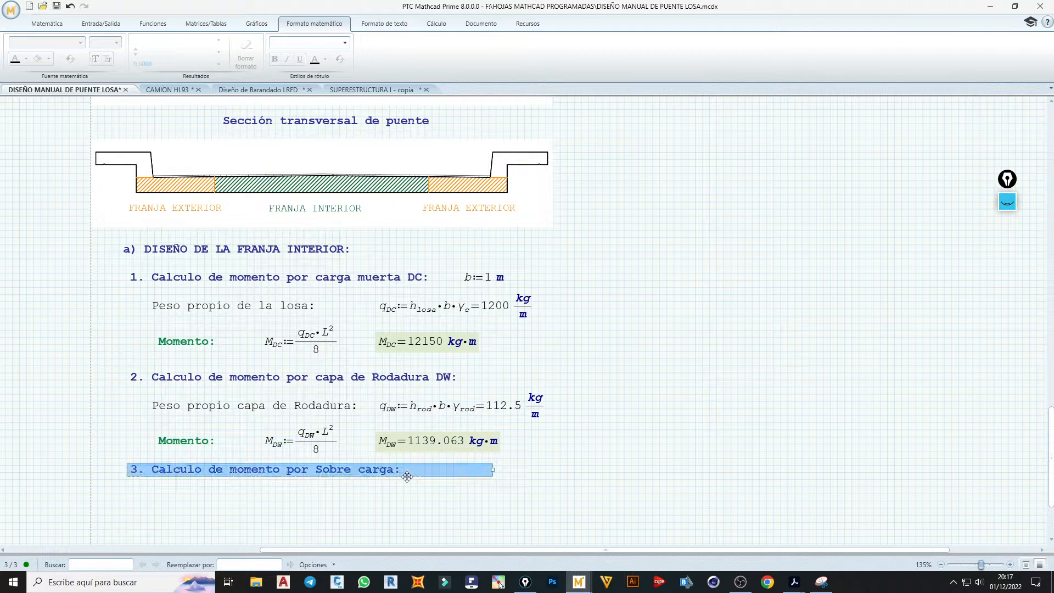
{"action": "left_click", "coordinate": [128, 495]}
{"action": "type", "text": "3. Calculo de momento por Sobre carga:"}
{"action": "left_click_drag", "start_coordinate": [157, 502], "coordinate": [157, 509]}
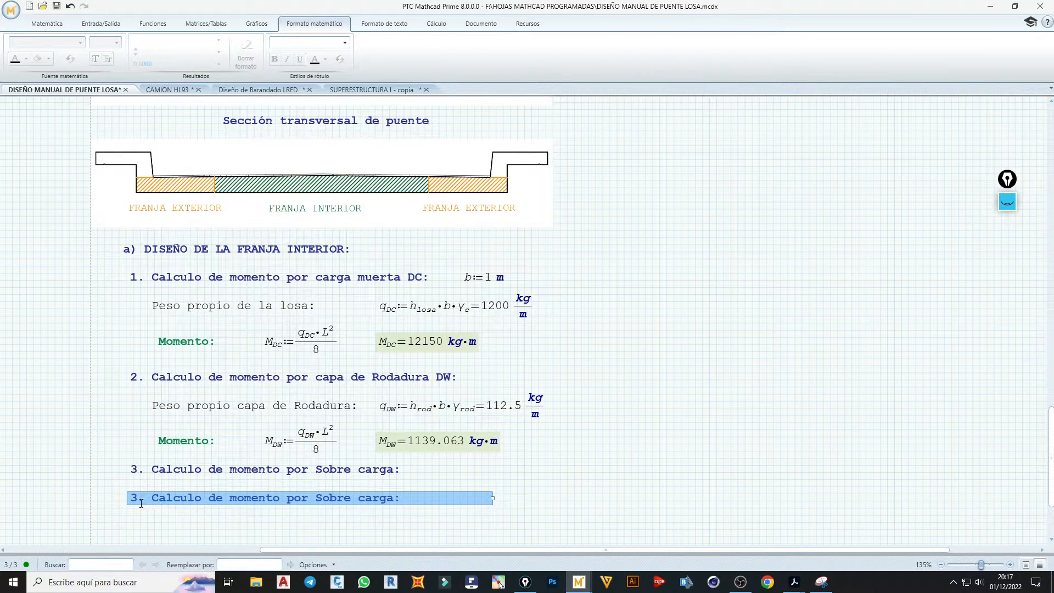
{"action": "left_click", "coordinate": [151, 501]}
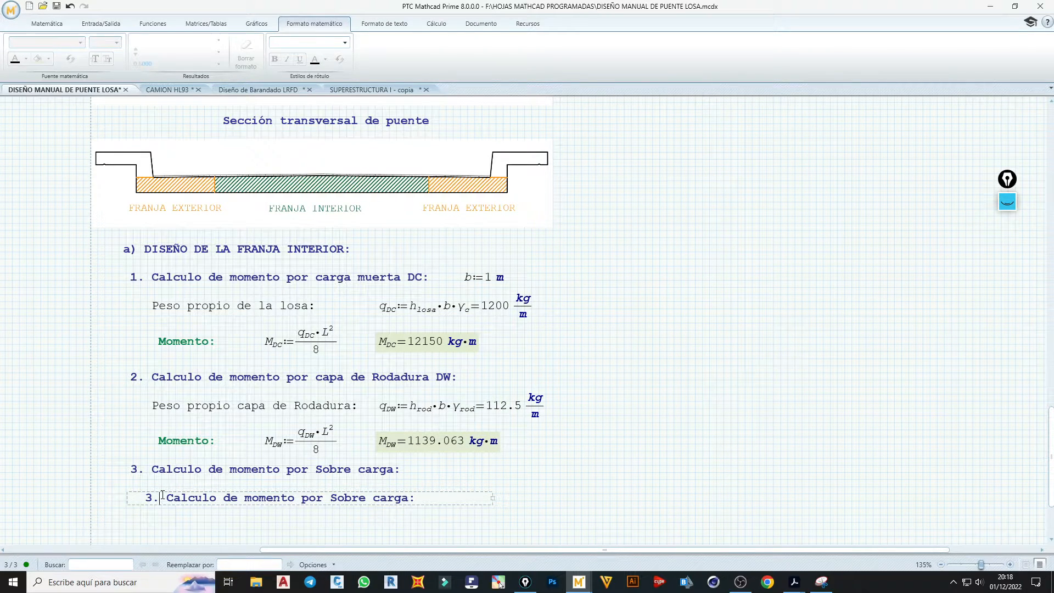
{"action": "type", "text": "1"}
{"action": "left_click", "coordinate": [236, 506]}
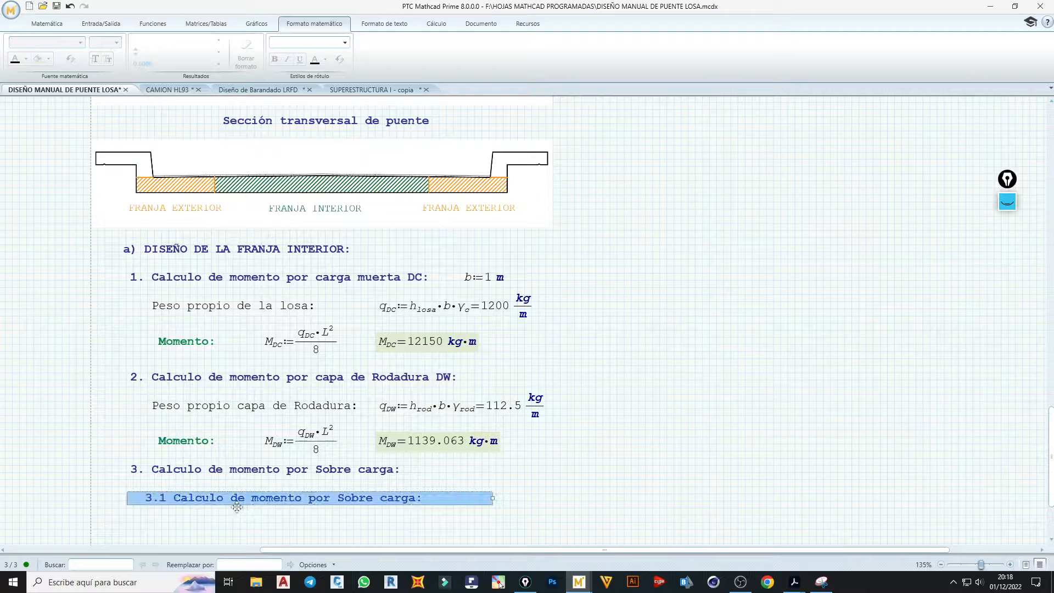
- Set the font color of the 3.1 subheading to a darker blue
{"action": "left_click", "coordinate": [368, 26]}
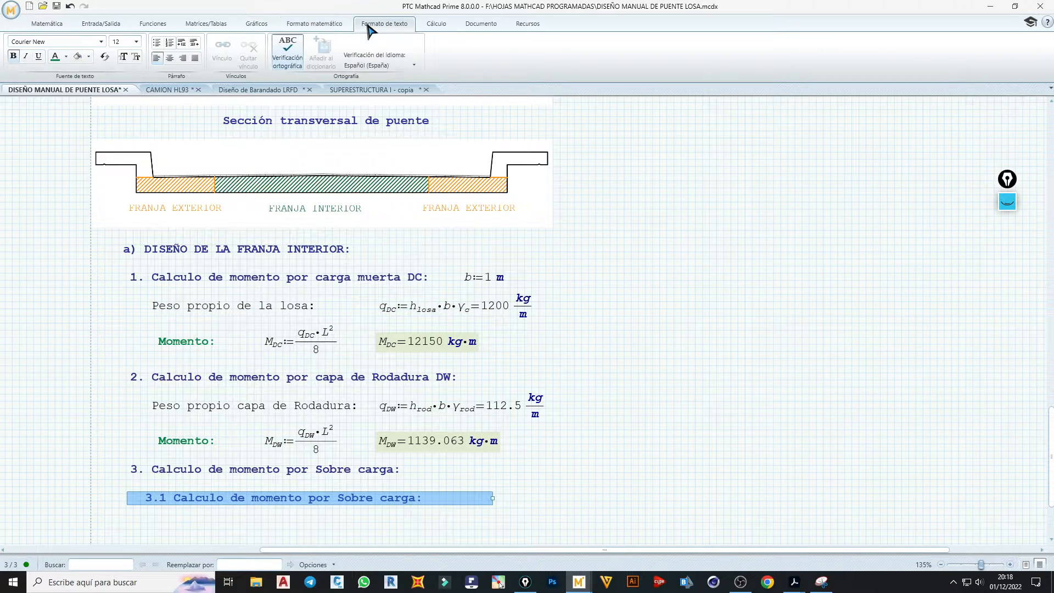
{"action": "left_click", "coordinate": [66, 56]}
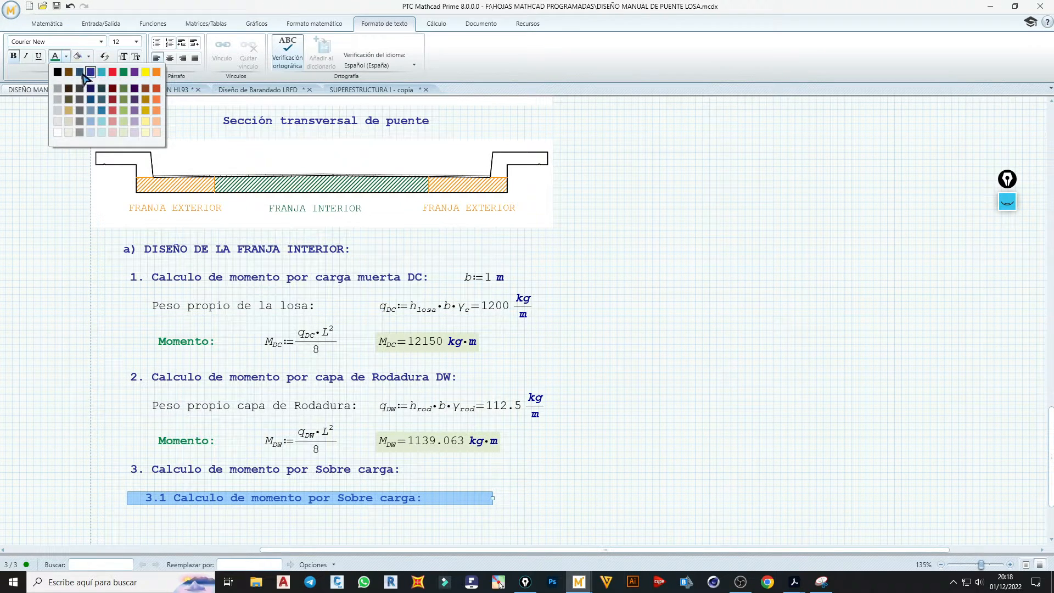
{"action": "left_click", "coordinate": [83, 74]}
{"action": "left_click", "coordinate": [409, 500]}
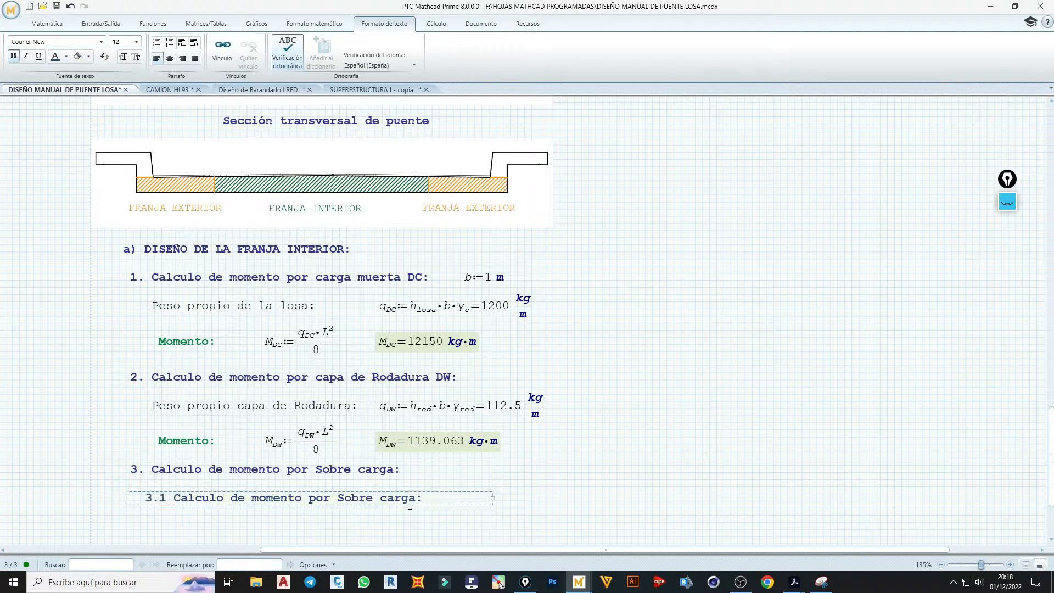
- Reword the 3.1 subheading to "3.1 Momento por carga vehicular (camión HL-93):", correcting the accent in "camión"
{"action": "left_click_drag", "start_coordinate": [416, 500], "coordinate": [174, 498]}
{"action": "type", "text": "M"}
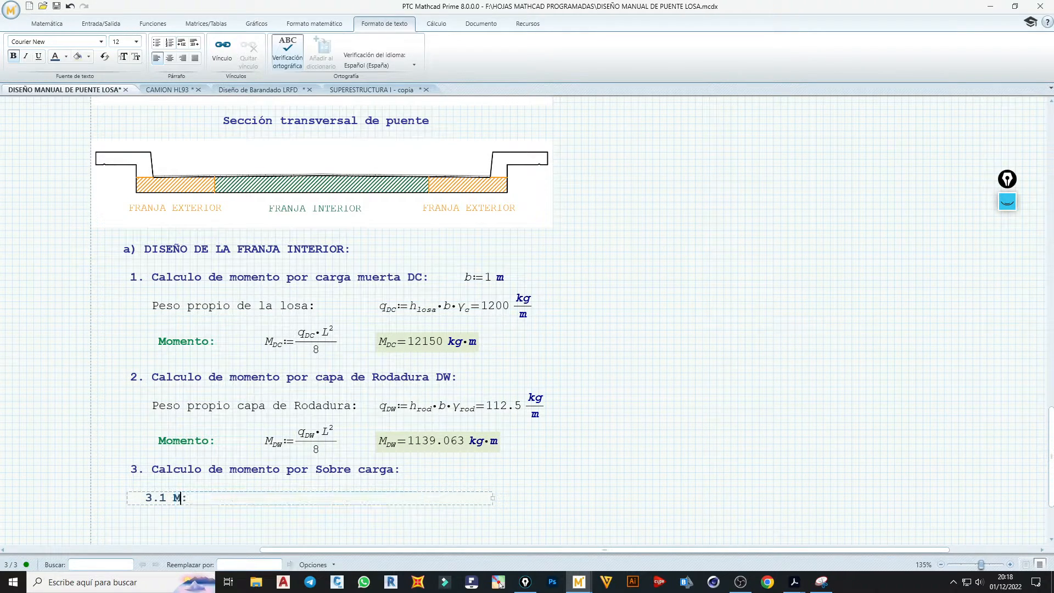
{"action": "type", "text": "omento por carga ve"}
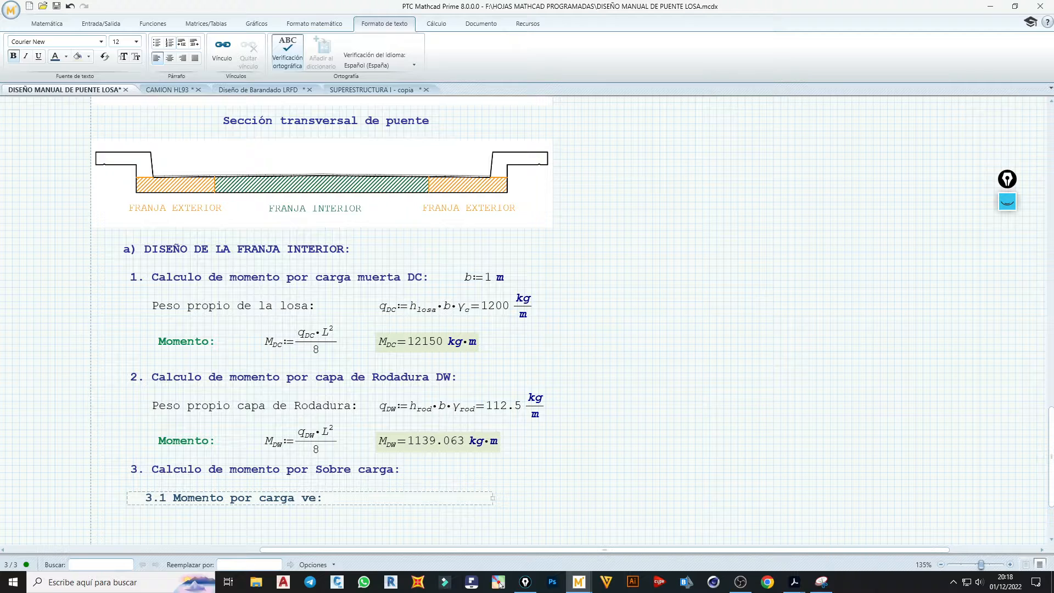
{"action": "type", "text": "hicular"}
{"action": "type", "text": "()"}
{"action": "type", "text": "camion"}
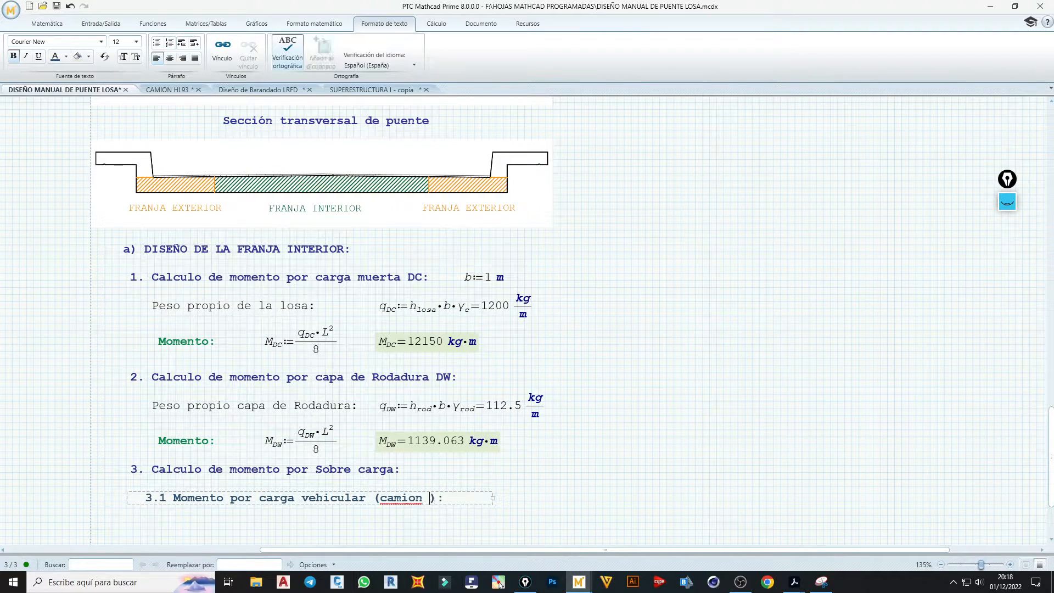
{"action": "type", "text": " HL-93"}
{"action": "right_click", "coordinate": [420, 499]}
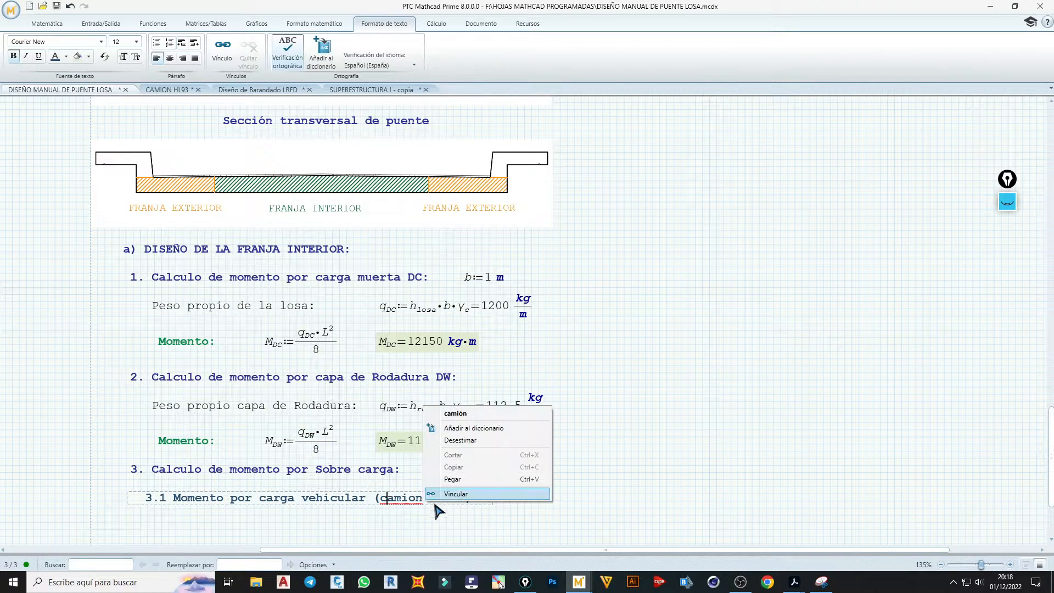
{"action": "key", "text": "Return"}
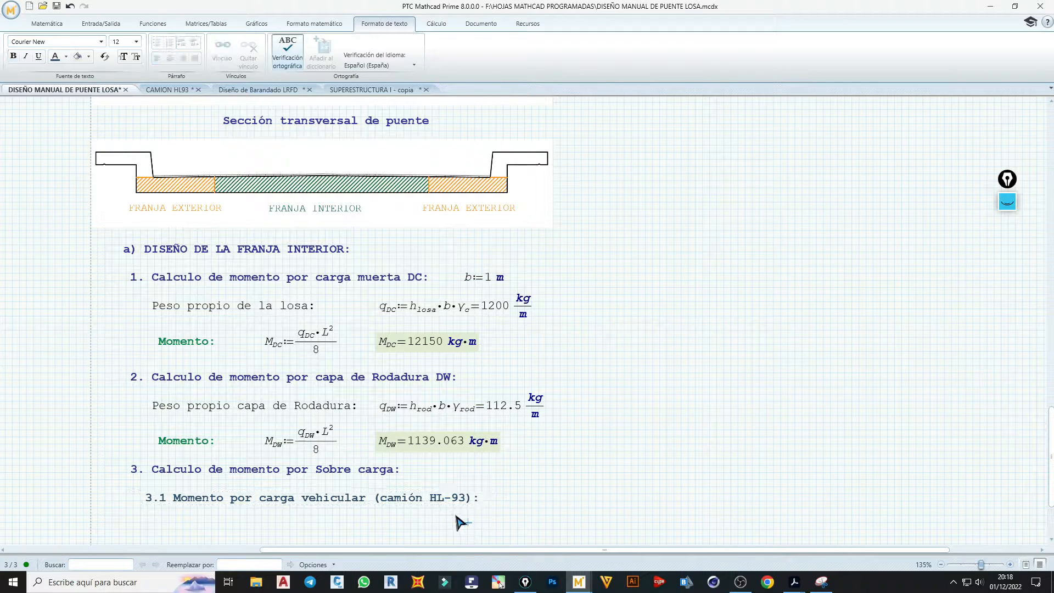
- Copy the HL-93 length and axle load data, truck diagrams and maximum moment formulas from the CAMION HL93 worksheet to below the 3.1 subheading
{"action": "scroll", "coordinate": [458, 519], "scroll_direction": "down", "scroll_amount": 2}
{"action": "scroll", "coordinate": [458, 519], "scroll_direction": "down", "scroll_amount": 2}
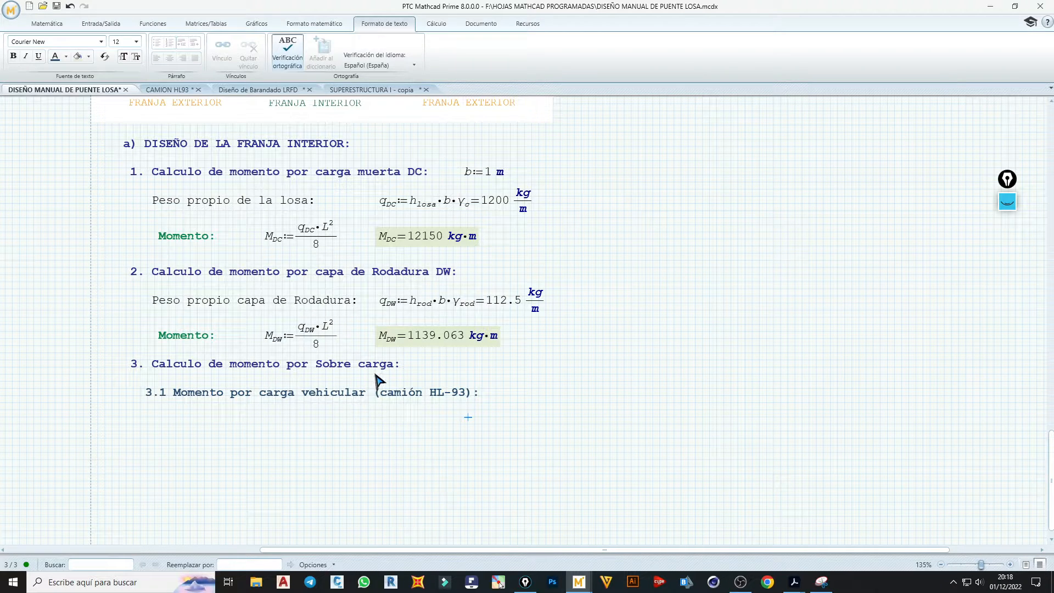
{"action": "left_click", "coordinate": [178, 91]}
{"action": "scroll", "coordinate": [524, 337], "scroll_direction": "down", "scroll_amount": 3}
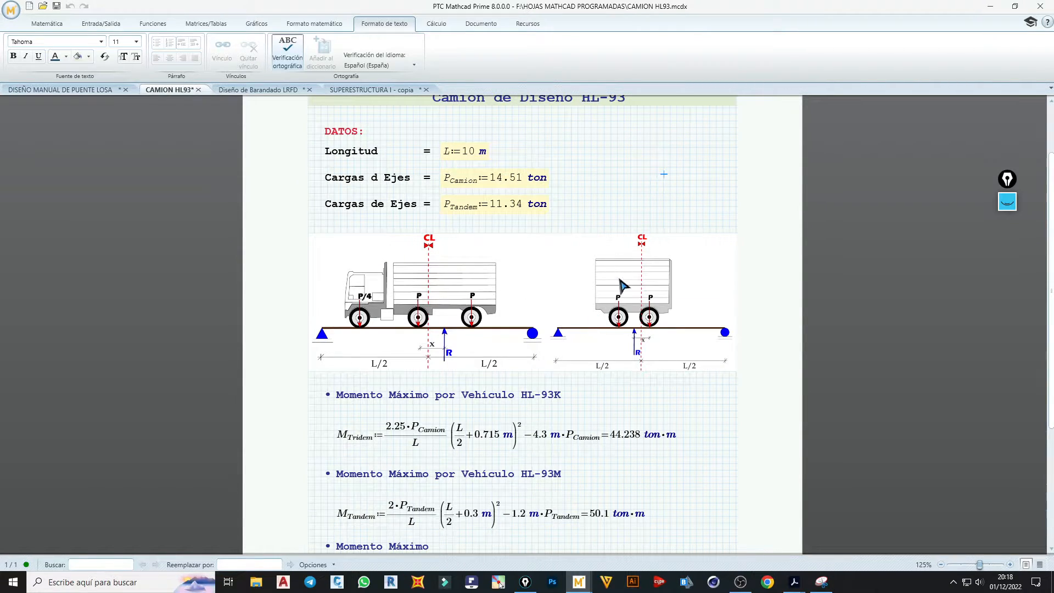
{"action": "scroll", "coordinate": [636, 302], "scroll_direction": "down", "scroll_amount": 2}
{"action": "left_click_drag", "start_coordinate": [726, 544], "coordinate": [319, 101]}
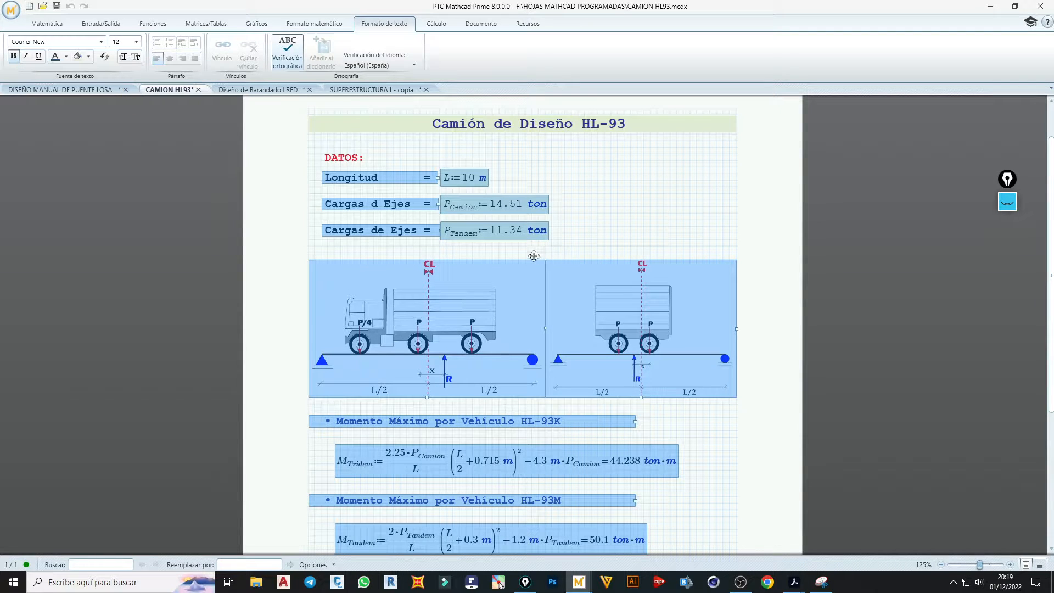
{"action": "left_click", "coordinate": [60, 90]}
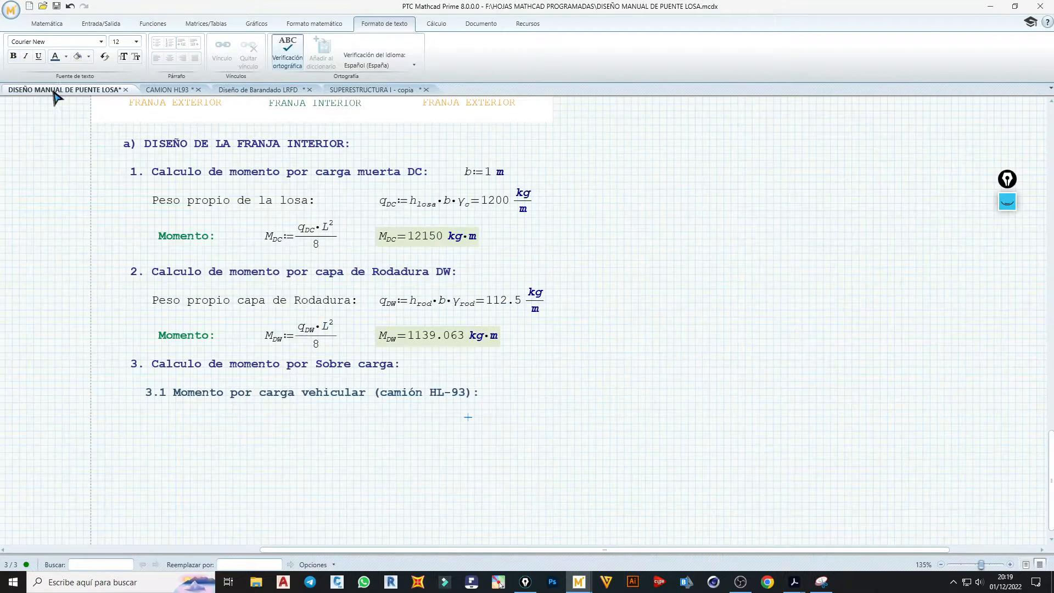
{"action": "left_click", "coordinate": [119, 395]}
{"action": "key", "text": "ctrl+v"}
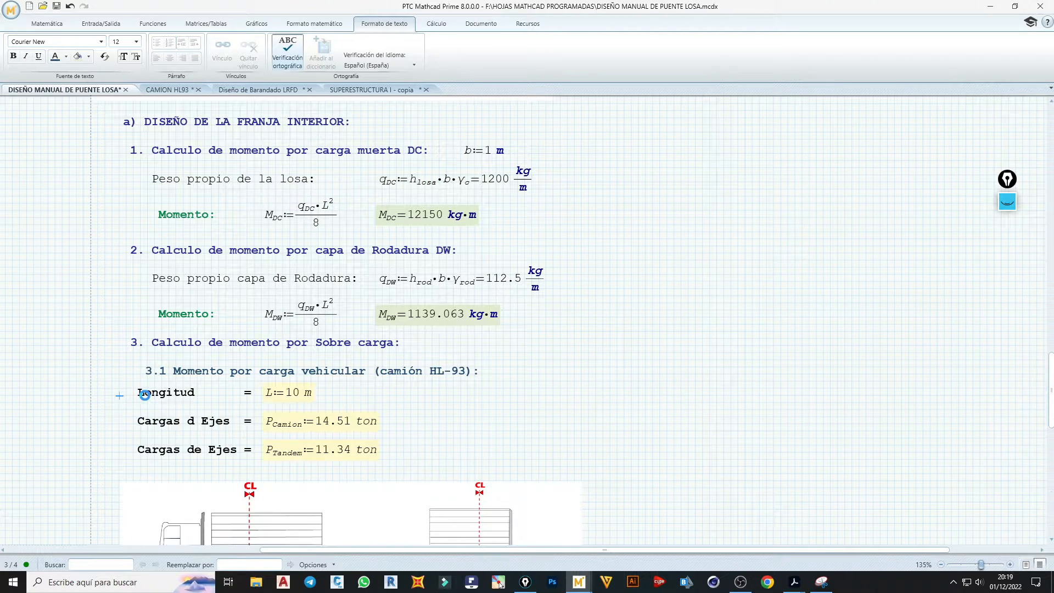
{"action": "scroll", "coordinate": [510, 252], "scroll_direction": "down", "scroll_amount": 5}
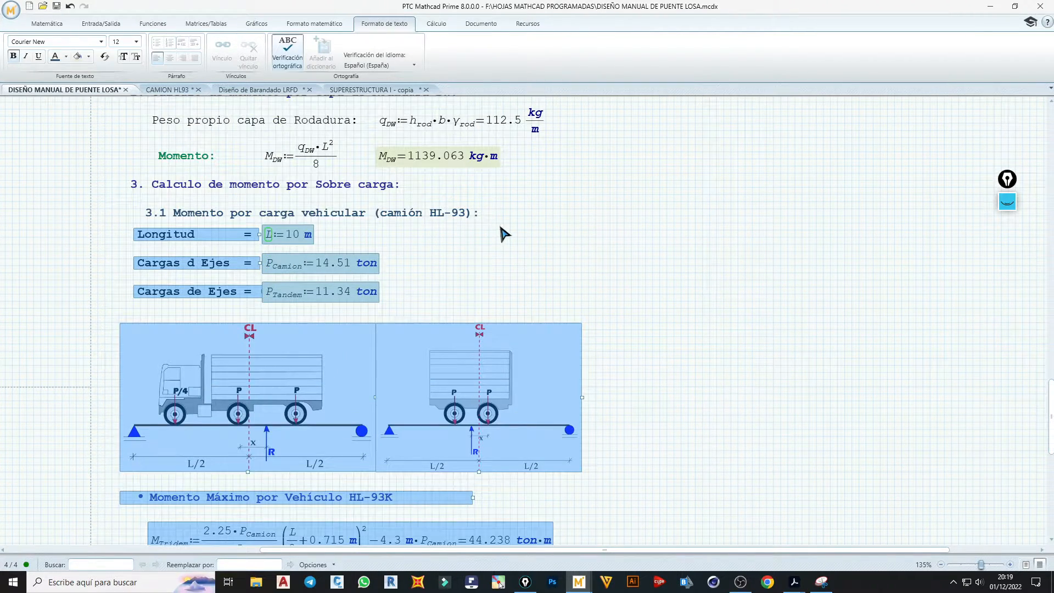
{"action": "left_click", "coordinate": [496, 230]}
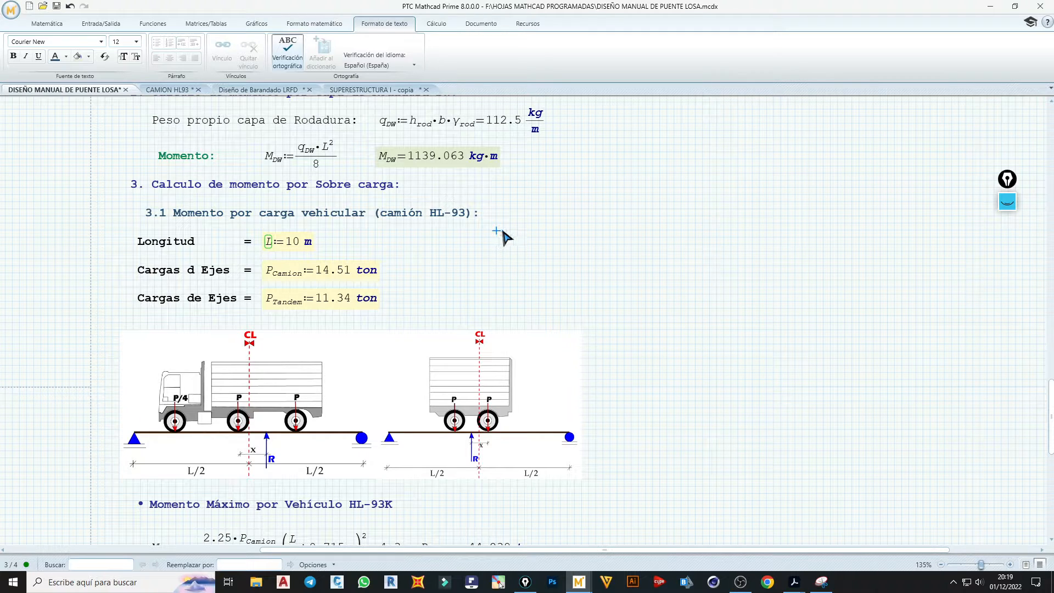
- Delete the pasted Longitud label with its L definition and remove the surplus blank space left there
{"action": "left_click", "coordinate": [340, 245]}
{"action": "left_click_drag", "start_coordinate": [147, 257], "coordinate": [140, 249]}
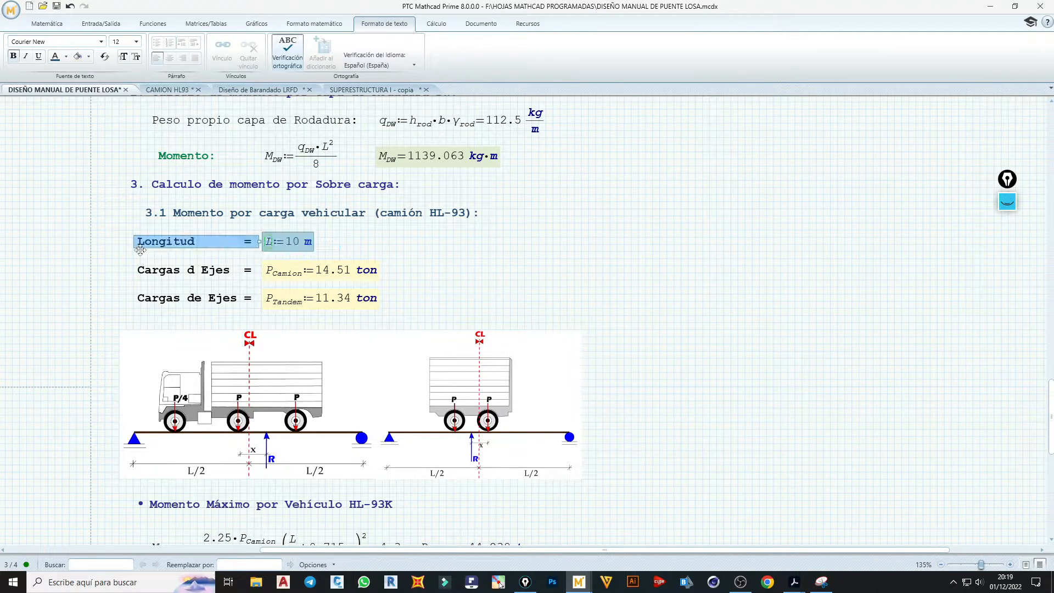
{"action": "key", "text": "Delete"}
{"action": "key", "text": "Delete"}
{"action": "key", "text": "Delete"}
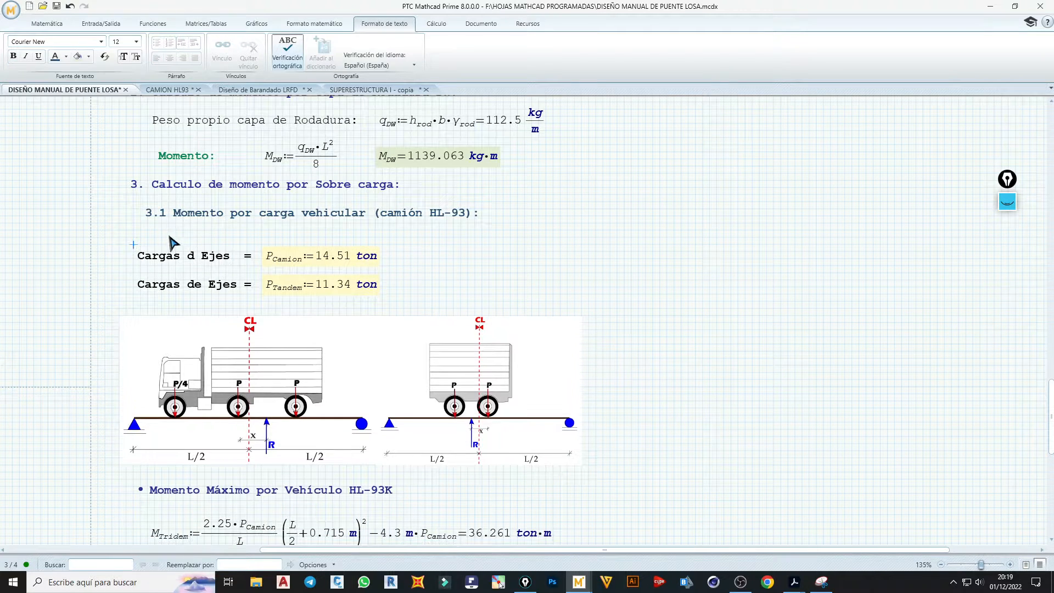
- Indent the two axle load rows, P_Camion and P_Tandem, and move them up closer to the 3.1 subheading
{"action": "left_click_drag", "start_coordinate": [410, 234], "coordinate": [192, 287]}
{"action": "key", "text": "Right"}
{"action": "key", "text": "Right"}
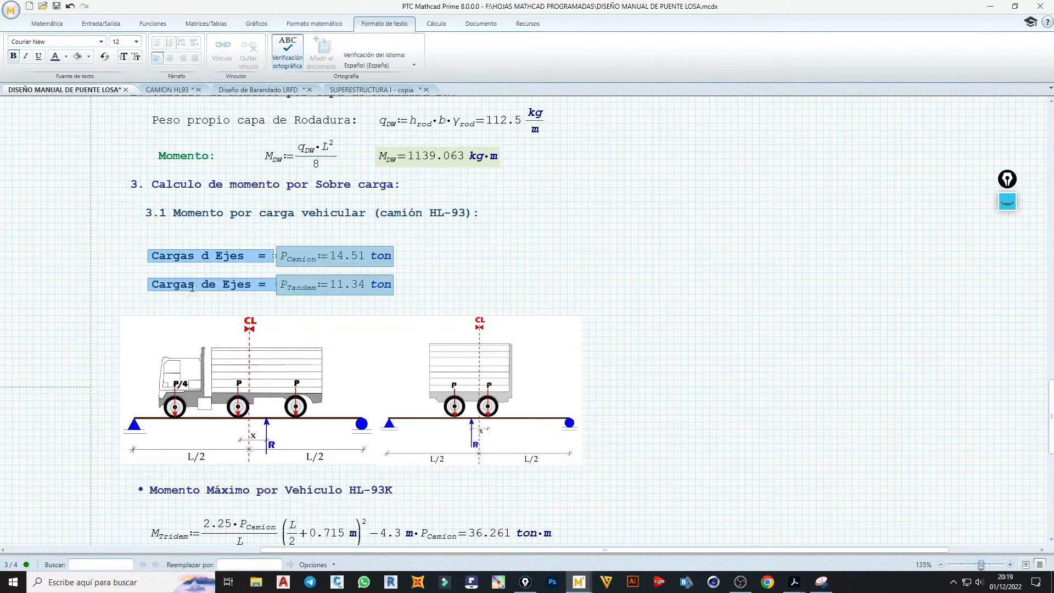
{"action": "key", "text": "Up"}
{"action": "key", "text": "Up"}
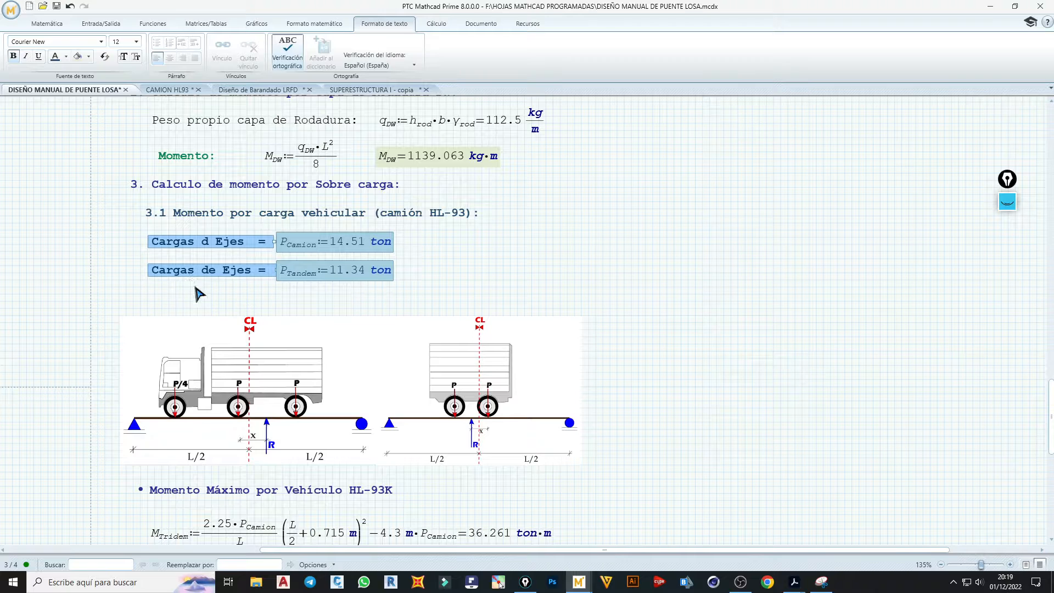
- Remove the surplus blank space between the axle load rows and the truck diagrams
{"action": "left_click", "coordinate": [413, 318]}
{"action": "left_click", "coordinate": [454, 291]}
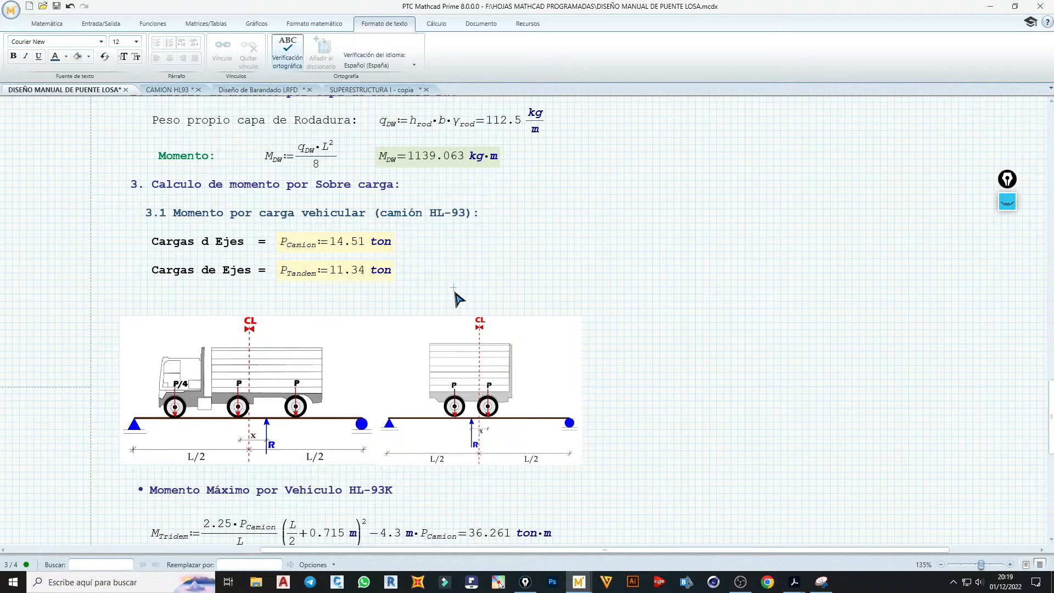
{"action": "key", "text": "Delete"}
{"action": "key", "text": "Delete"}
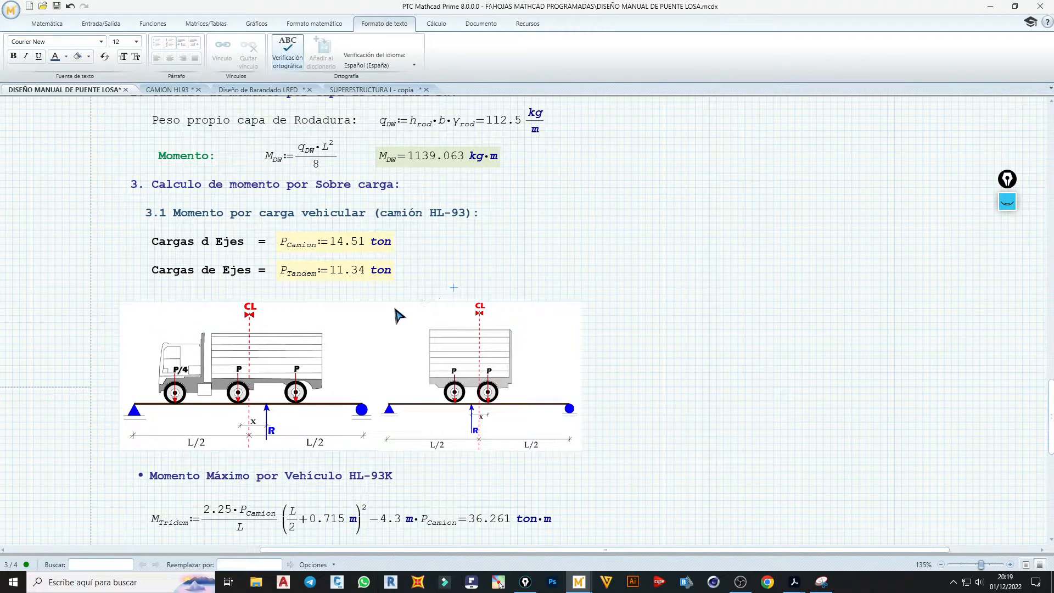
- Review the pasted axle loads, truck diagrams and HL-93K and HL-93M moment formulas in section 3.1, and save the worksheet
{"action": "scroll", "coordinate": [400, 315], "scroll_direction": "down", "scroll_amount": 1}
{"action": "scroll", "coordinate": [345, 315], "scroll_direction": "up", "scroll_amount": 1}
{"action": "scroll", "coordinate": [262, 375], "scroll_direction": "down", "scroll_amount": 4}
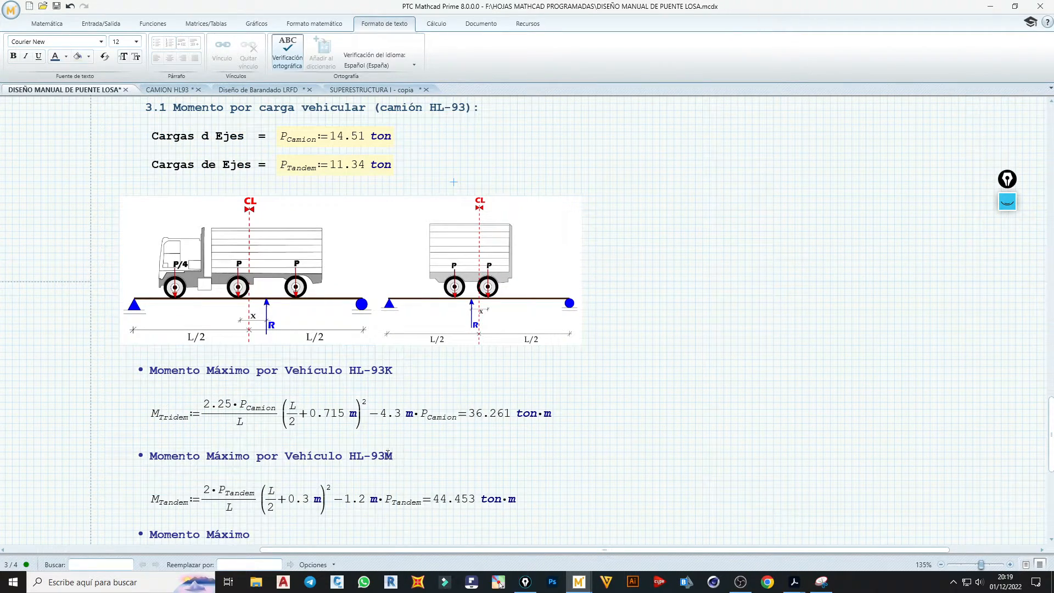
{"action": "scroll", "coordinate": [389, 457], "scroll_direction": "up", "scroll_amount": 3}
{"action": "scroll", "coordinate": [392, 456], "scroll_direction": "up", "scroll_amount": 3}
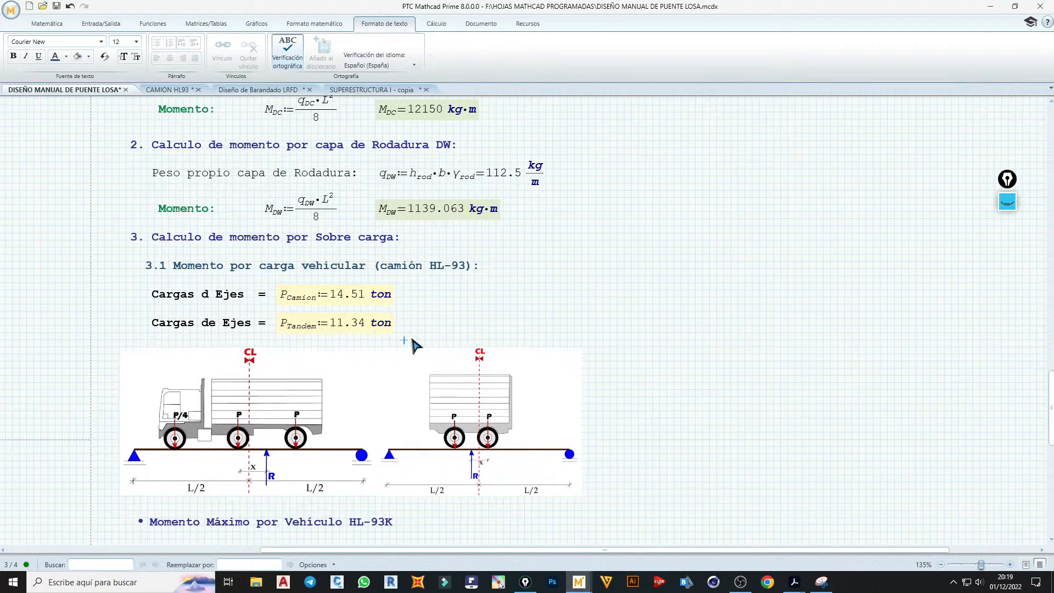
{"action": "scroll", "coordinate": [412, 340], "scroll_direction": "down", "scroll_amount": 1}
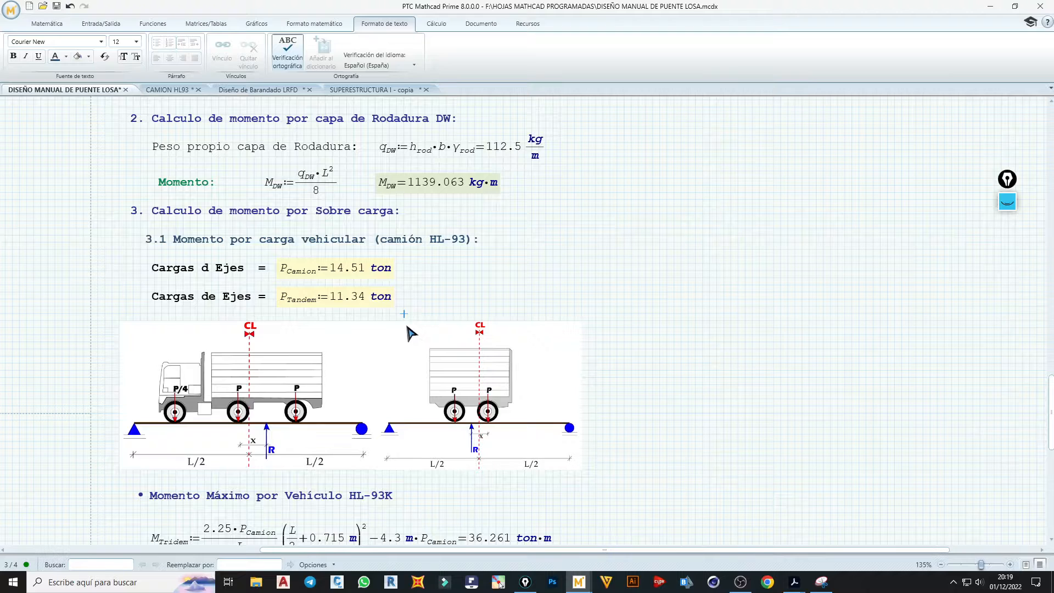
{"action": "scroll", "coordinate": [409, 332], "scroll_direction": "down", "scroll_amount": 1}
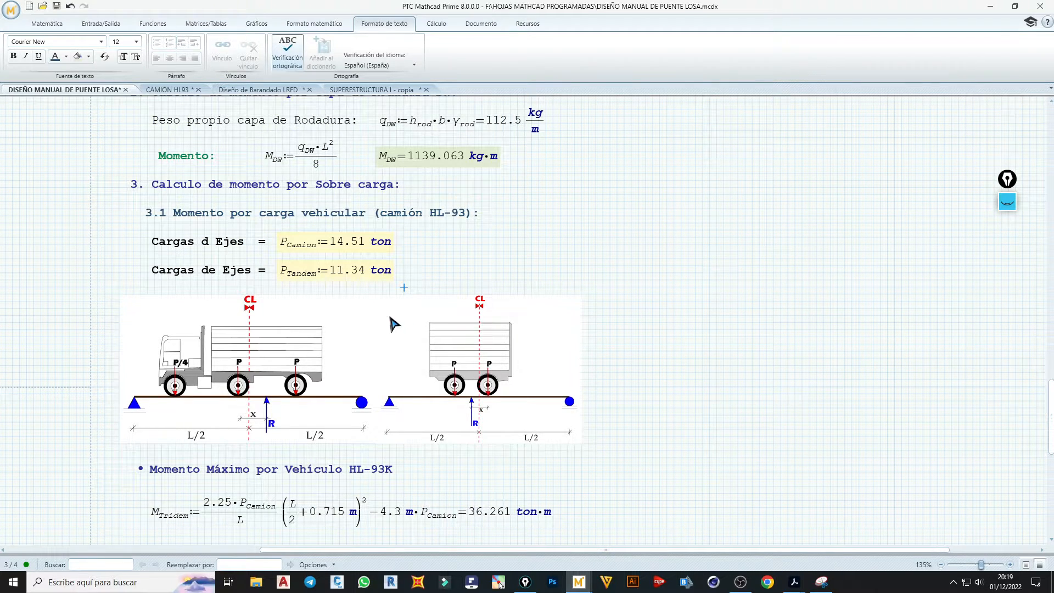
{"action": "scroll", "coordinate": [394, 247], "scroll_direction": "down", "scroll_amount": 1}
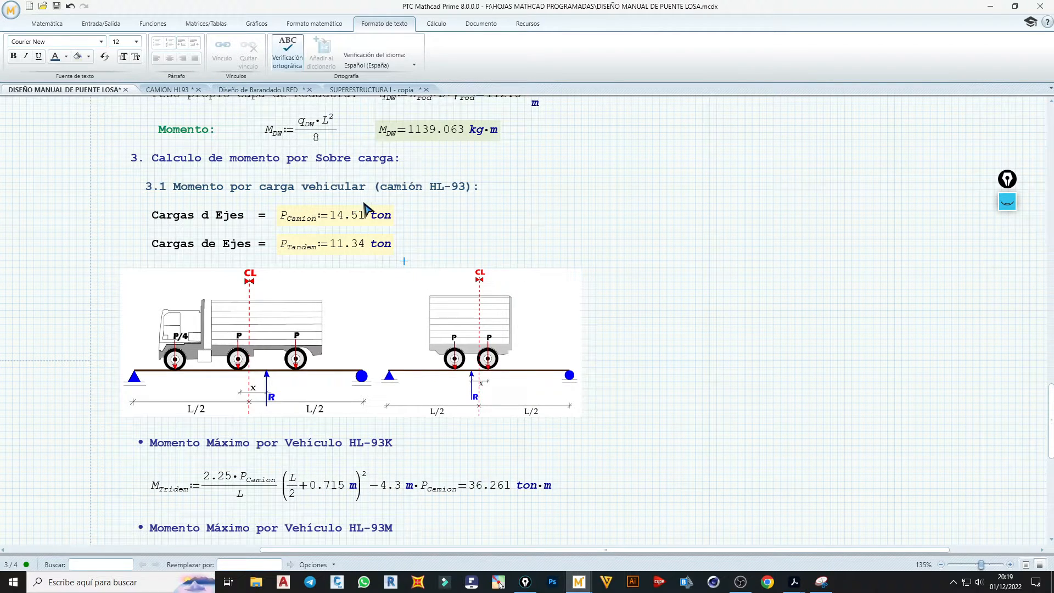
{"action": "scroll", "coordinate": [323, 306], "scroll_direction": "down", "scroll_amount": 4}
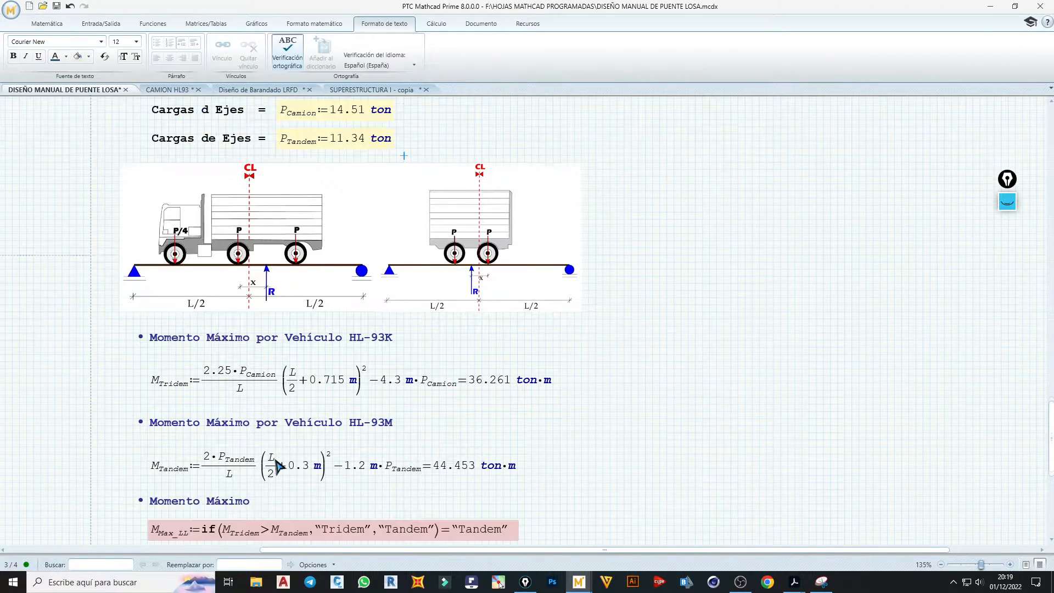
{"action": "scroll", "coordinate": [284, 463], "scroll_direction": "down", "scroll_amount": 2}
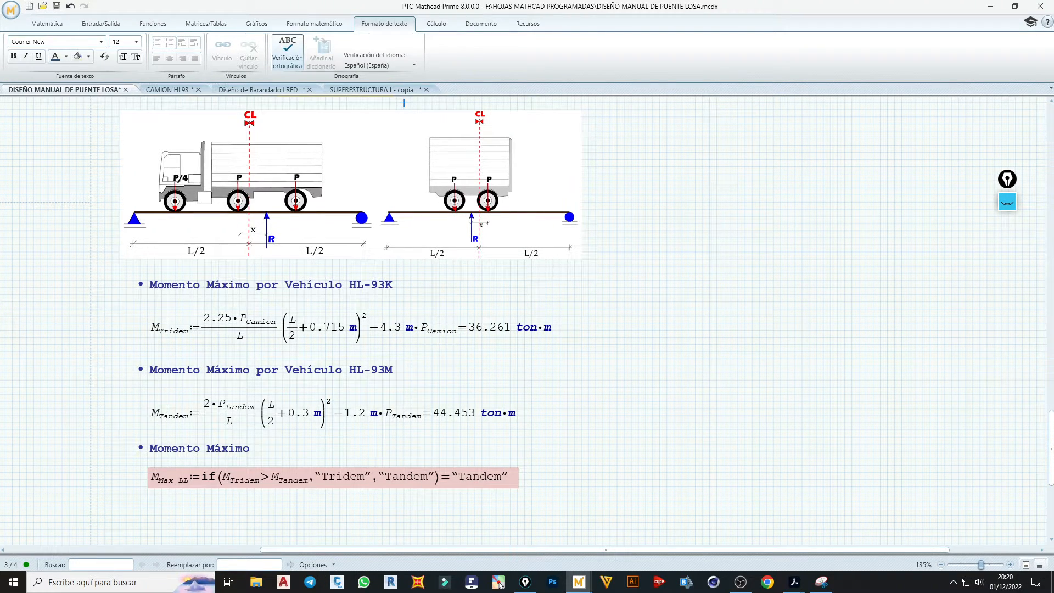
{"action": "key", "text": "ctrl+s"}
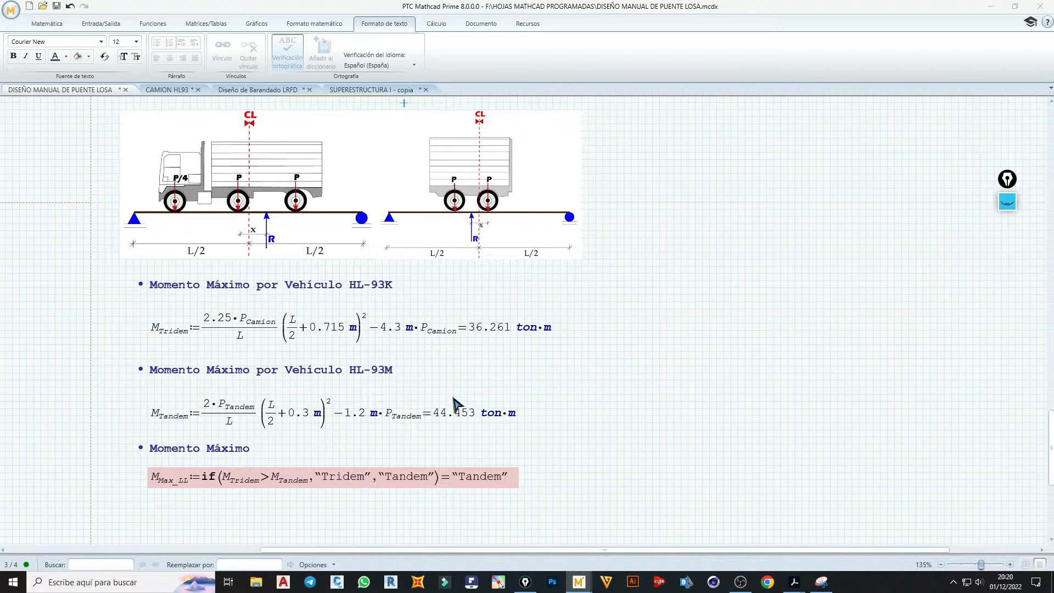
- Replace the "Tridem" text in the M_Max_LL if function with the variable M_Tridem
{"action": "left_click", "coordinate": [372, 486]}
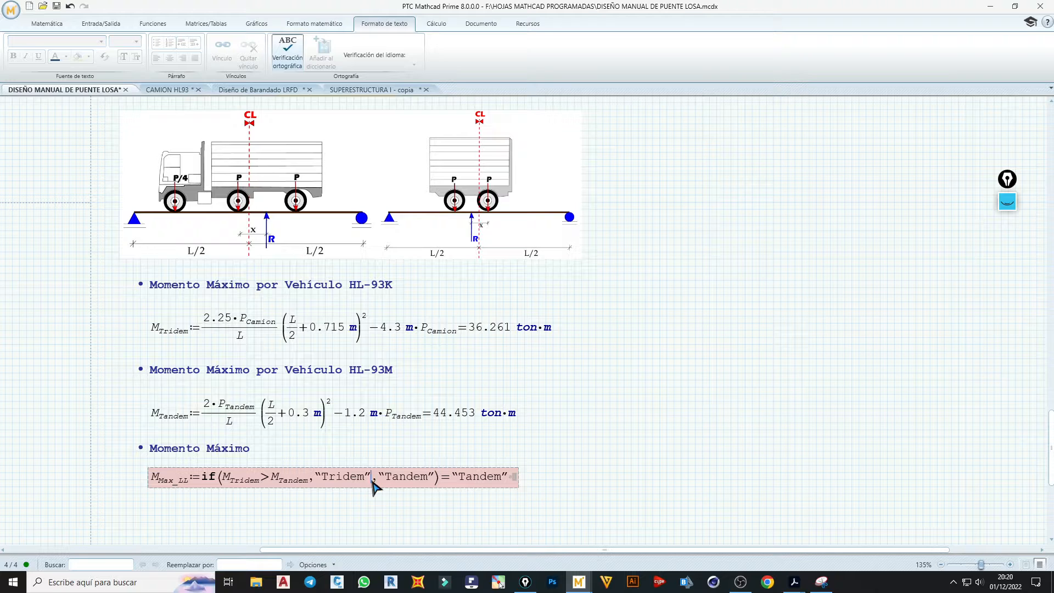
{"action": "key", "text": "BackSpace"}
{"action": "key", "text": "BackSpace"}
{"action": "key", "text": "BackSpace"}
{"action": "key", "text": "BackSpace"}
{"action": "key", "text": "BackSpace"}
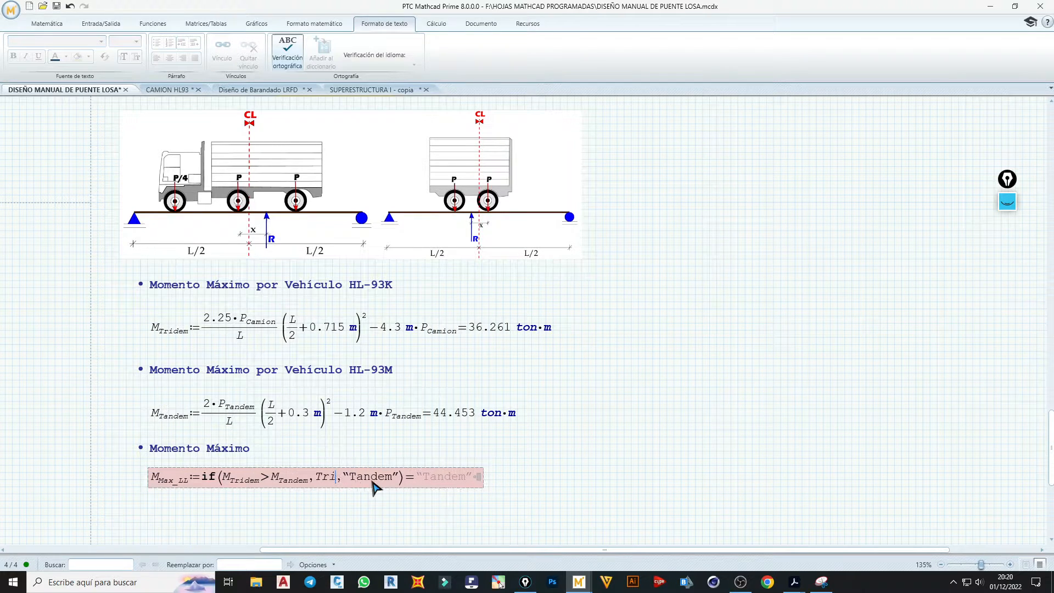
{"action": "key", "text": "BackSpace"}
{"action": "key", "text": "BackSpace"}
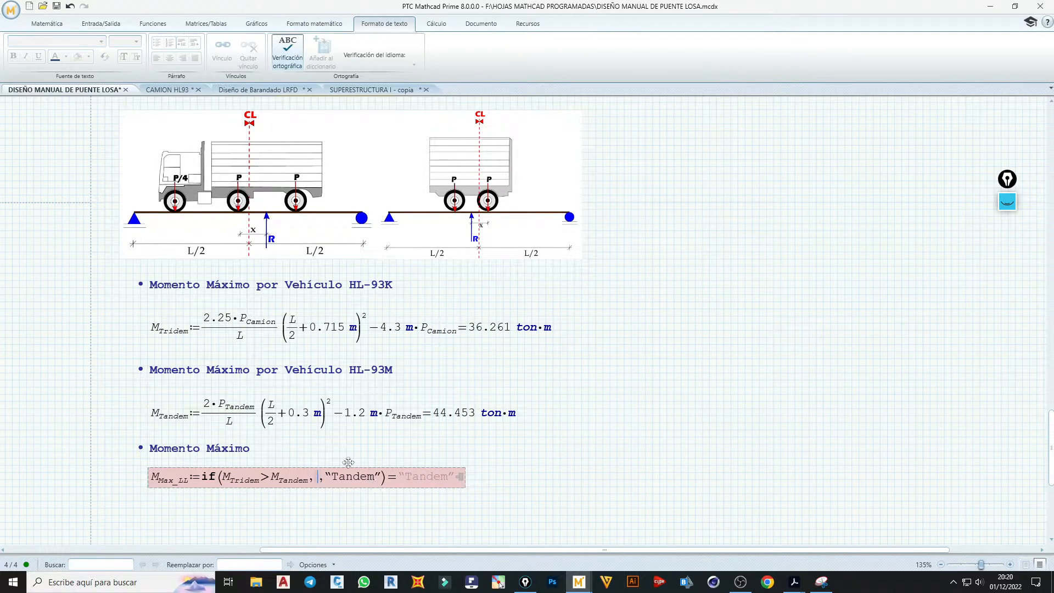
{"action": "left_click", "coordinate": [165, 332]}
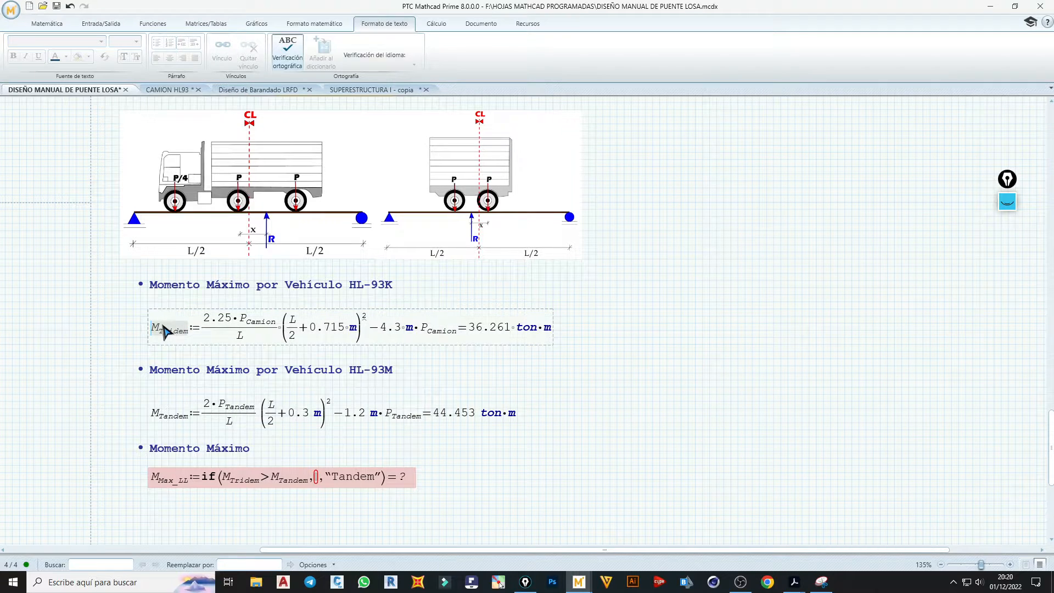
{"action": "left_click", "coordinate": [316, 477]}
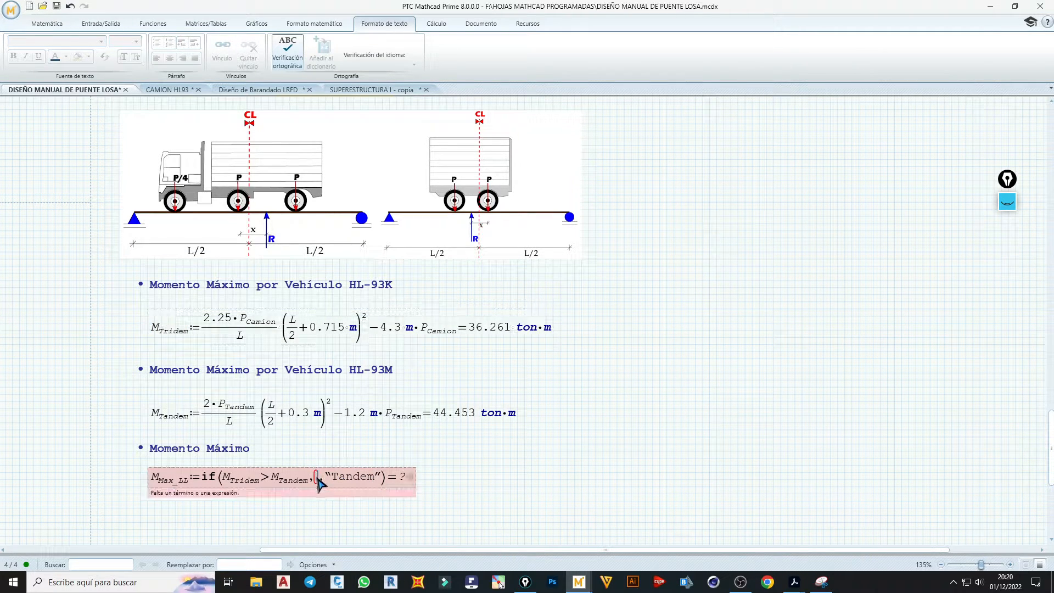
{"action": "type", "text": "M_Tridem"}
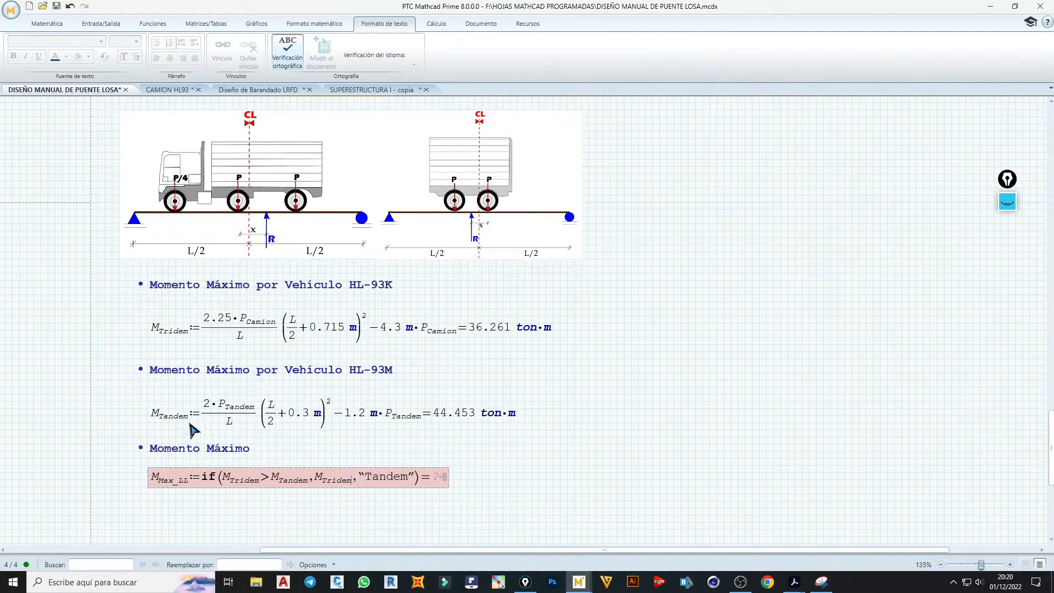
- Replace the "Tandem" text in the M_Max_LL if function with the variable M_Tandem
{"action": "left_click", "coordinate": [164, 416]}
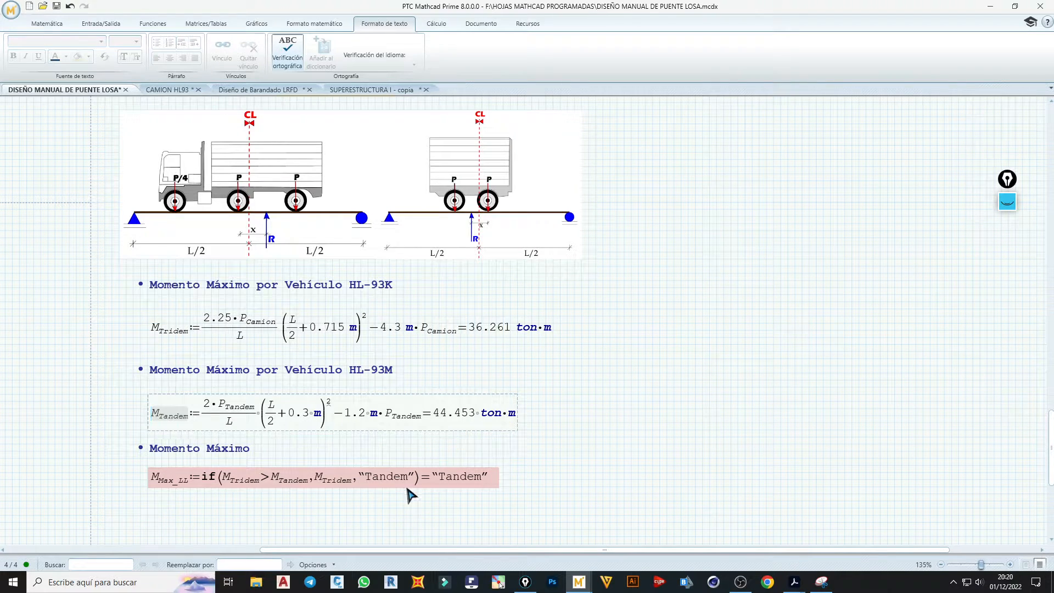
{"action": "left_click", "coordinate": [370, 481]}
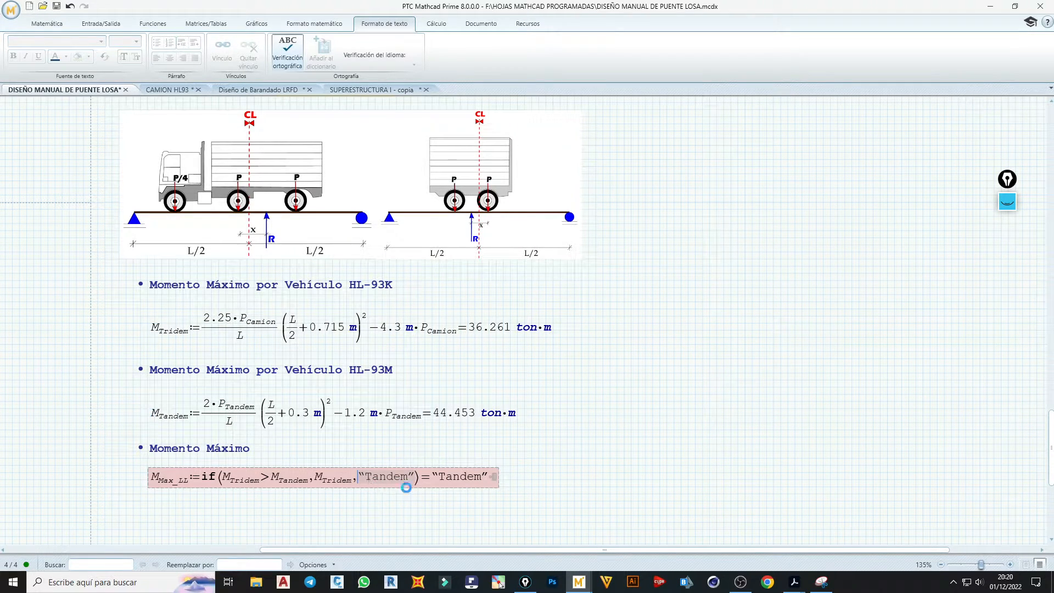
{"action": "type", "text": "MTandem"}
{"action": "left_click", "coordinate": [484, 520]}
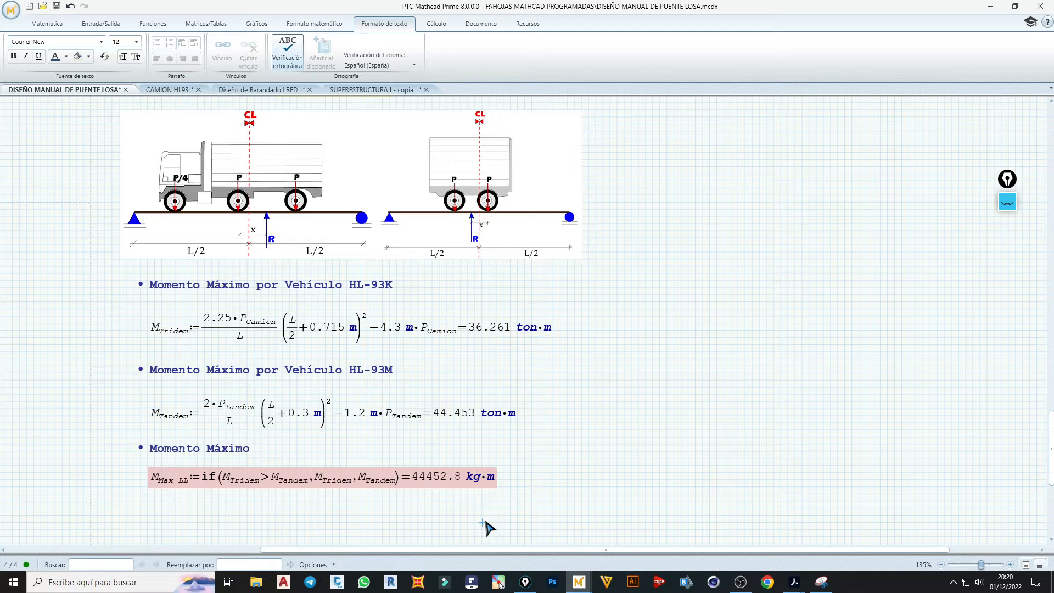
- Set the result unit of the M_Max_LL formula to ton·m
{"action": "left_click", "coordinate": [478, 472]}
{"action": "key", "text": "BackSpace"}
{"action": "key", "text": "BackSpace"}
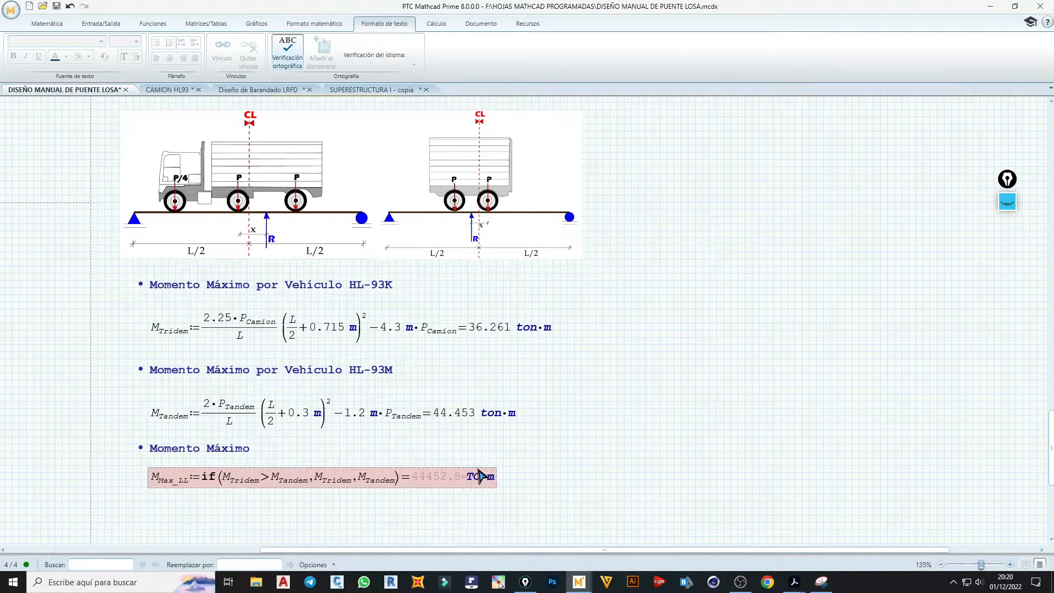
{"action": "type", "text": "ton"}
{"action": "left_click", "coordinate": [559, 466]}
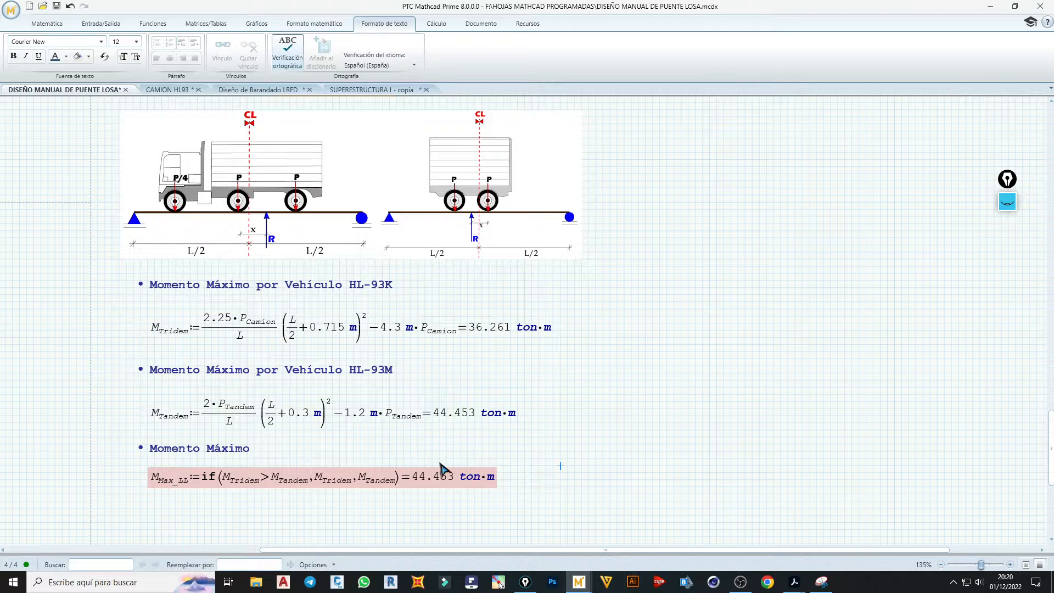
- Shift the M_Max_LL formula slightly to the right under the Momento Máximo heading
{"action": "left_click", "coordinate": [476, 482]}
{"action": "left_click", "coordinate": [477, 488]}
{"action": "key", "text": "Right"}
{"action": "key", "text": "Right"}
{"action": "key", "text": "Right"}
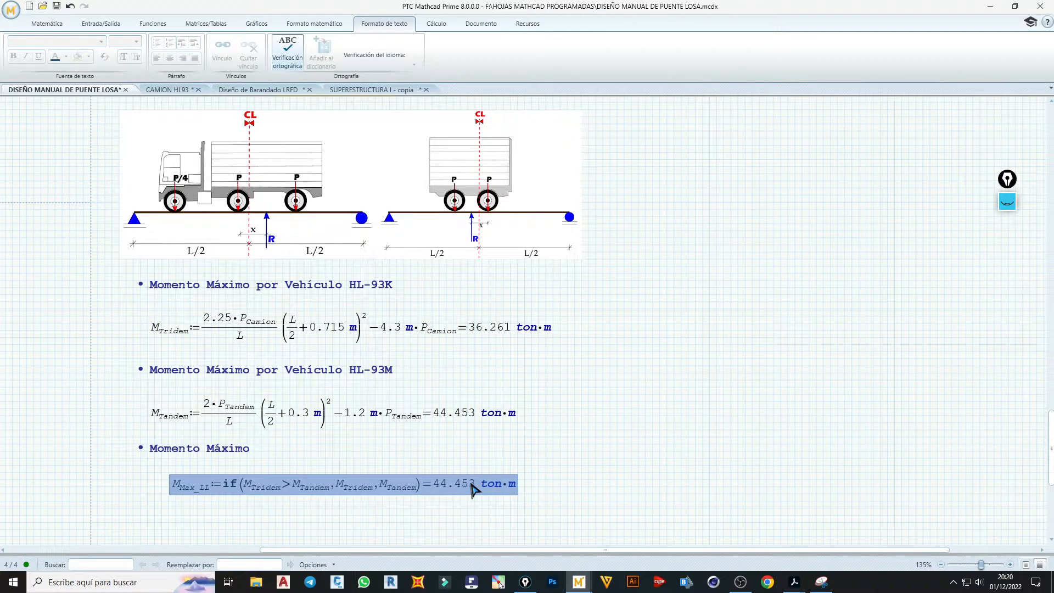
{"action": "left_click", "coordinate": [446, 501]}
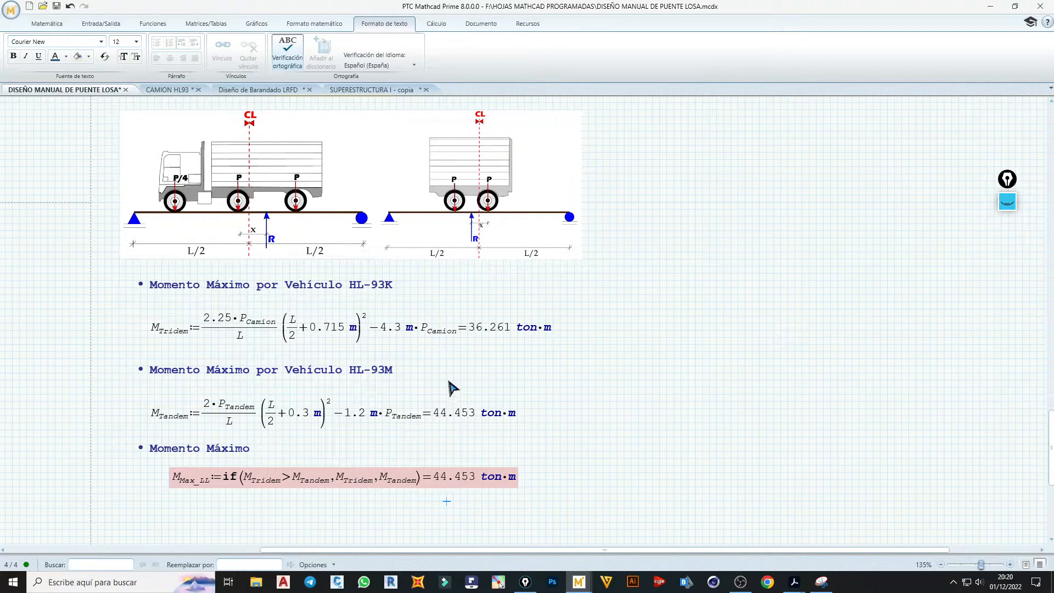
- Paste the copied English and Spanish code excerpts on the design truck, tandem and lane load beside section 3.1
{"action": "scroll", "coordinate": [411, 432], "scroll_direction": "up", "scroll_amount": 5}
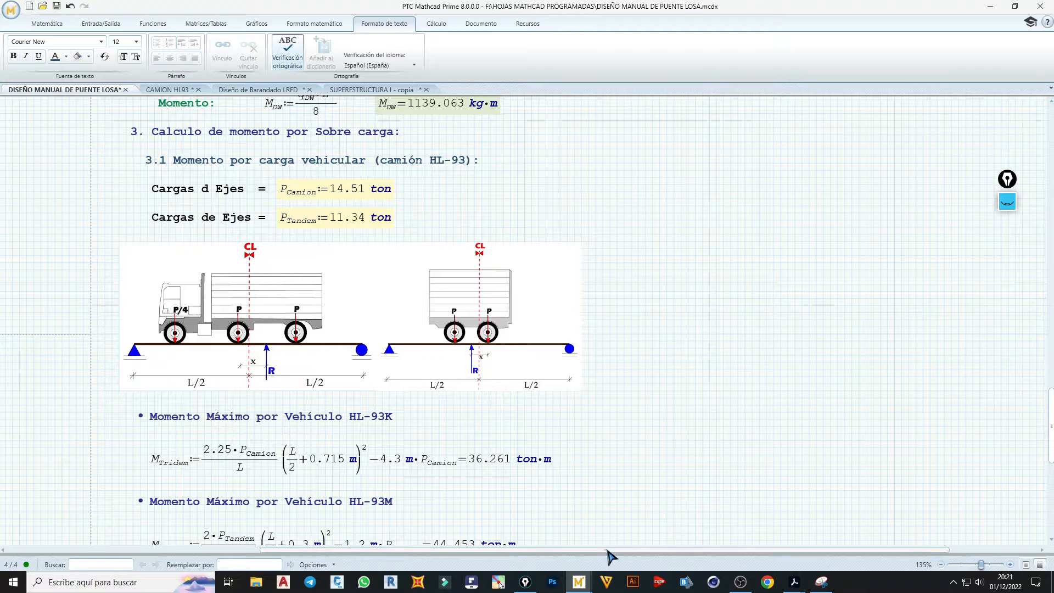
{"action": "left_click_drag", "start_coordinate": [608, 549], "coordinate": [670, 555]}
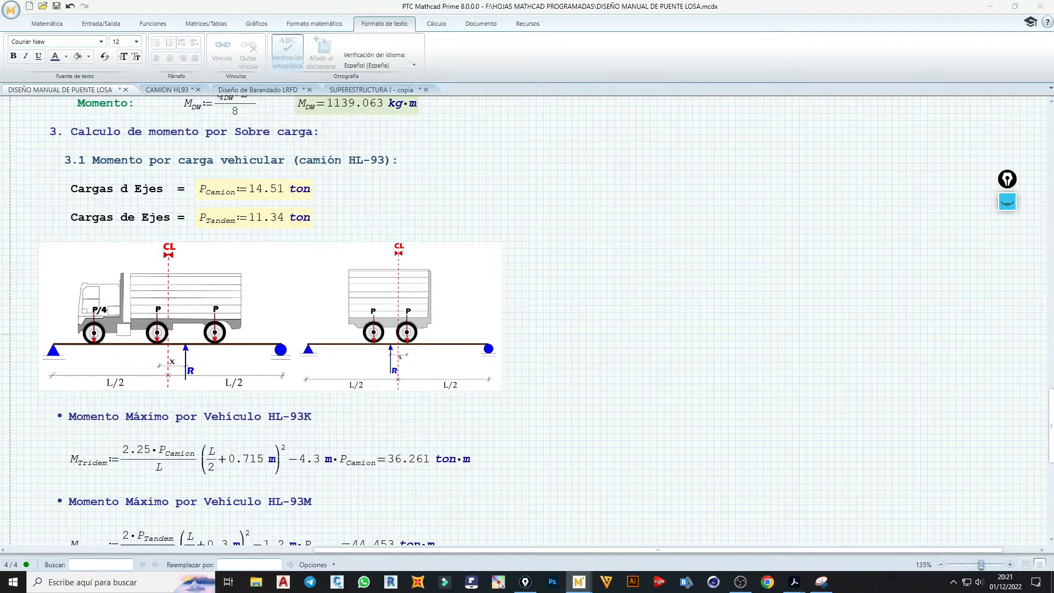
{"action": "left_click", "coordinate": [672, 135]}
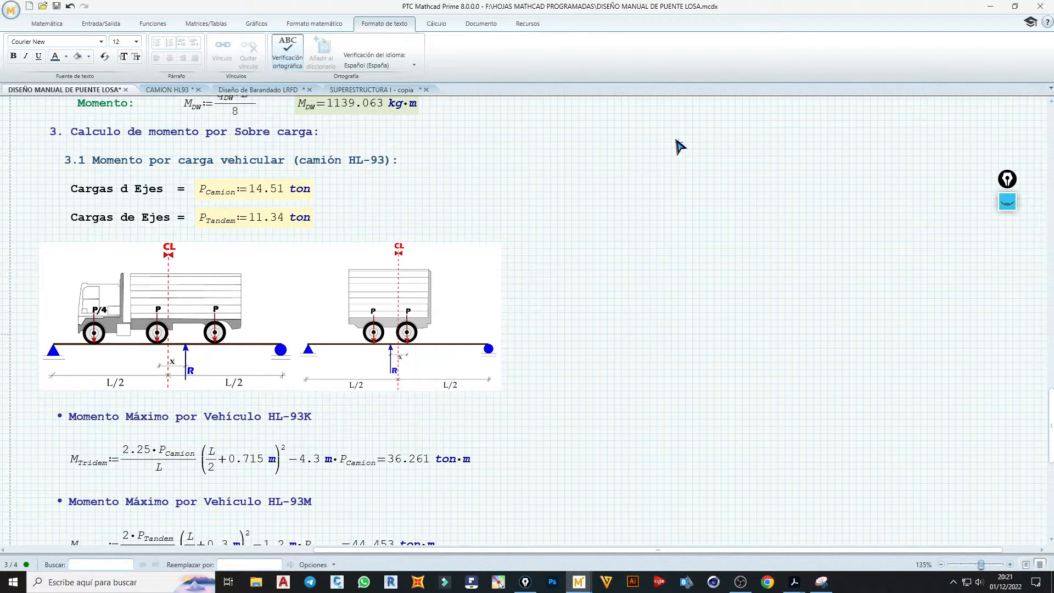
{"action": "key", "text": "ctrl+v"}
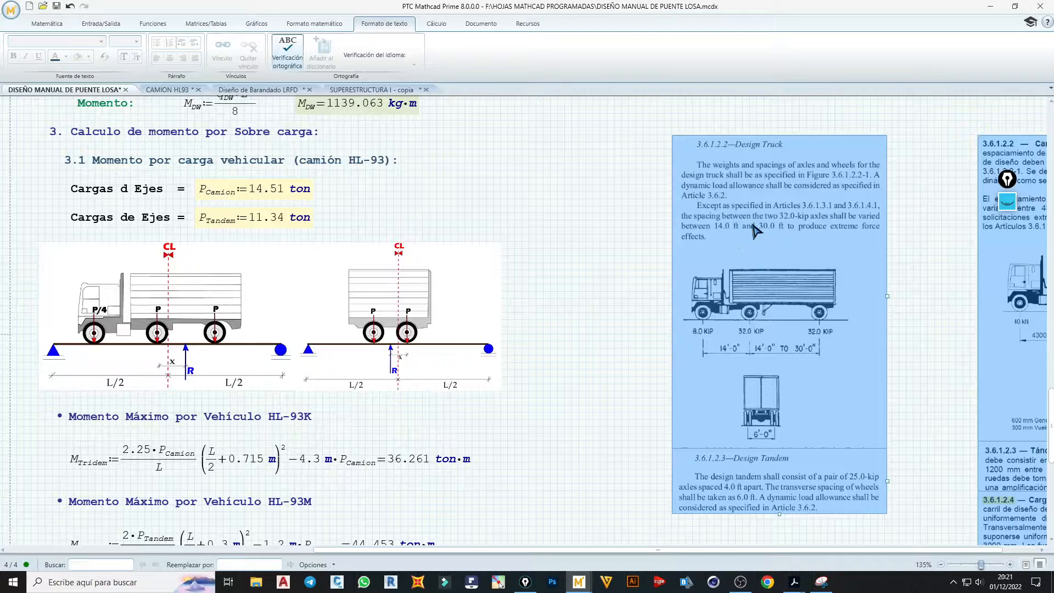
{"action": "scroll", "coordinate": [693, 549], "scroll_direction": "right", "scroll_amount": 2}
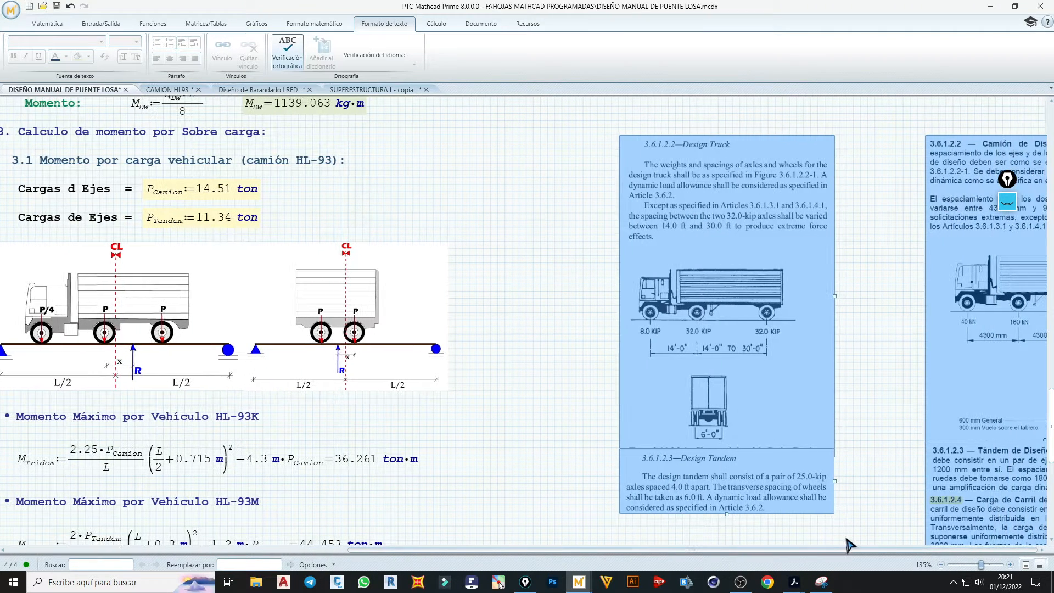
{"action": "left_click", "coordinate": [846, 476]}
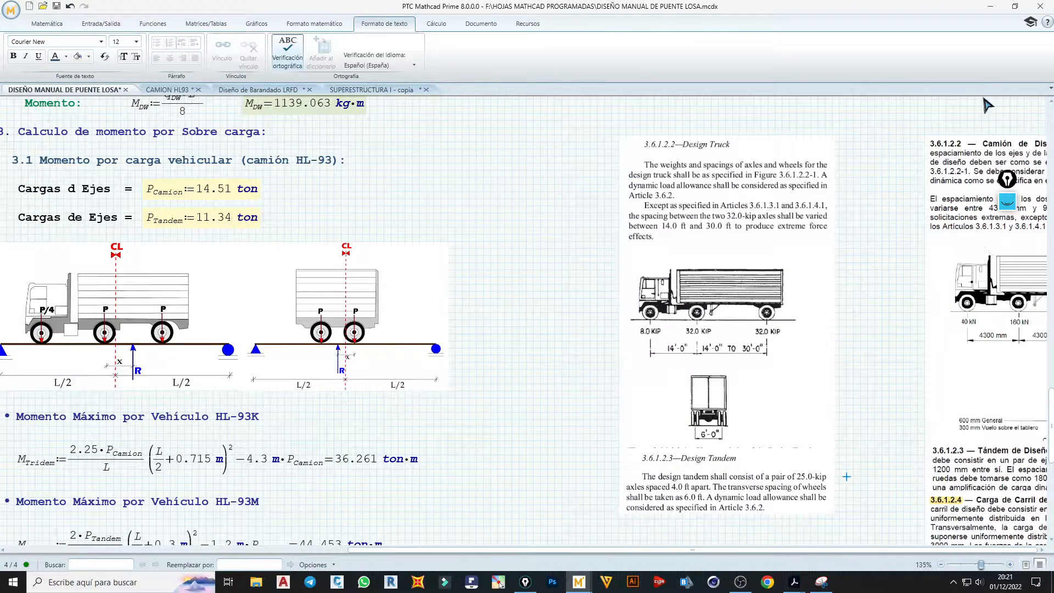
- Select all the pasted code excerpts together and shift them left, closer to the section 3.1 calculations
{"action": "left_click_drag", "start_coordinate": [993, 106], "coordinate": [740, 517]}
{"action": "key", "text": "Left"}
{"action": "key", "text": "Left"}
{"action": "key", "text": "Left"}
{"action": "key", "text": "Left"}
{"action": "key", "text": "Left"}
{"action": "key", "text": "Left"}
{"action": "key", "text": "Left"}
{"action": "key", "text": "Left"}
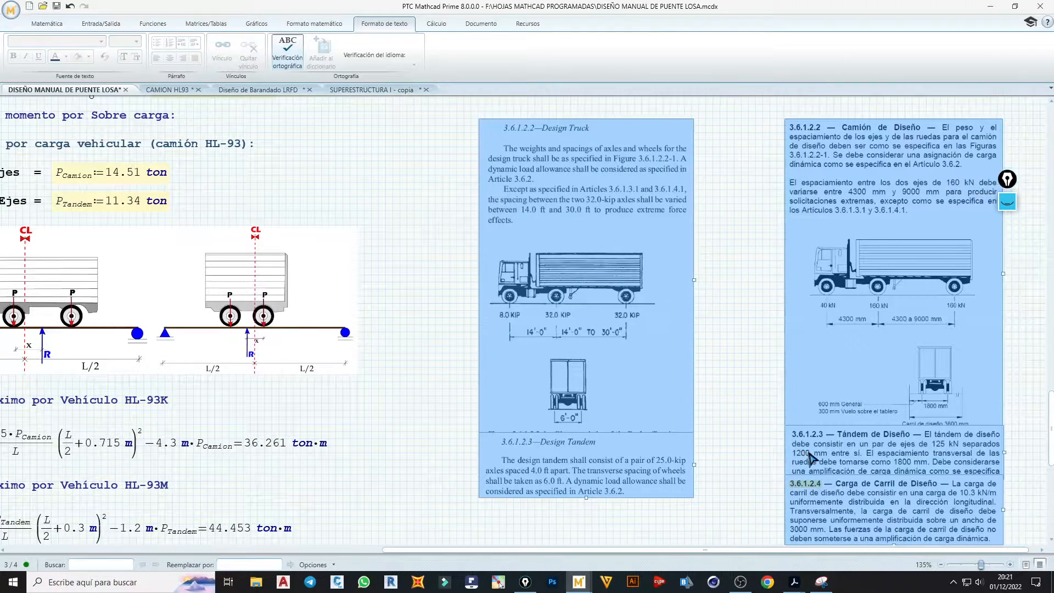
- Move the Spanish excerpts of articles 3.6.1.2.2 to 3.6.1.2.4 together, closer to the English design truck and tandem excerpts
{"action": "left_click_drag", "start_coordinate": [1030, 473], "coordinate": [762, 181]}
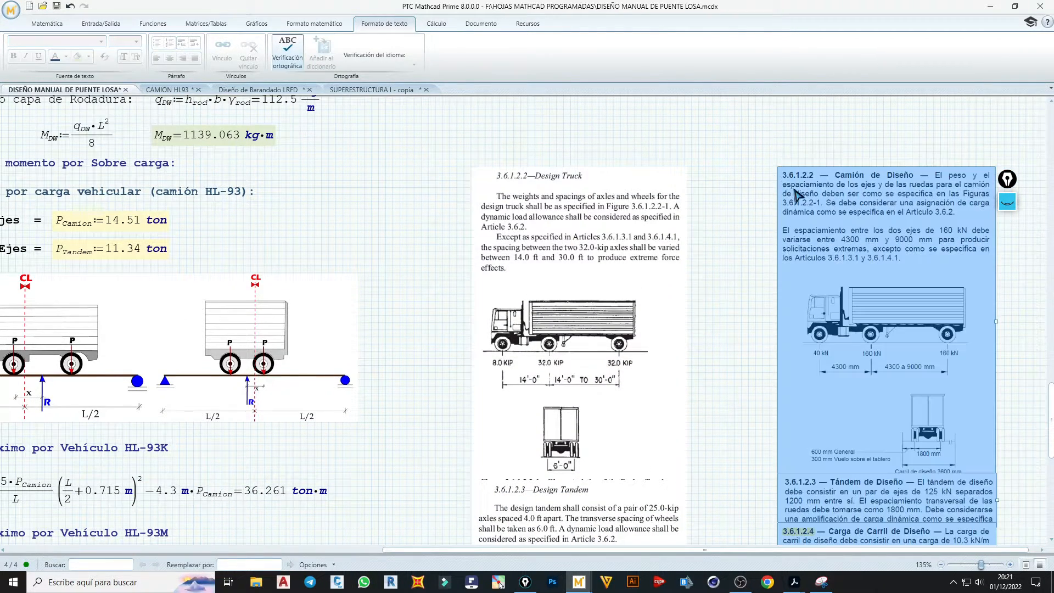
{"action": "key", "text": "Left"}
{"action": "key", "text": "Left"}
{"action": "key", "text": "Left"}
{"action": "key", "text": "Left"}
{"action": "key", "text": "Left"}
{"action": "key", "text": "Left"}
{"action": "key", "text": "Left"}
{"action": "key", "text": "Left"}
{"action": "scroll", "coordinate": [759, 377], "scroll_direction": "down", "scroll_amount": 4}
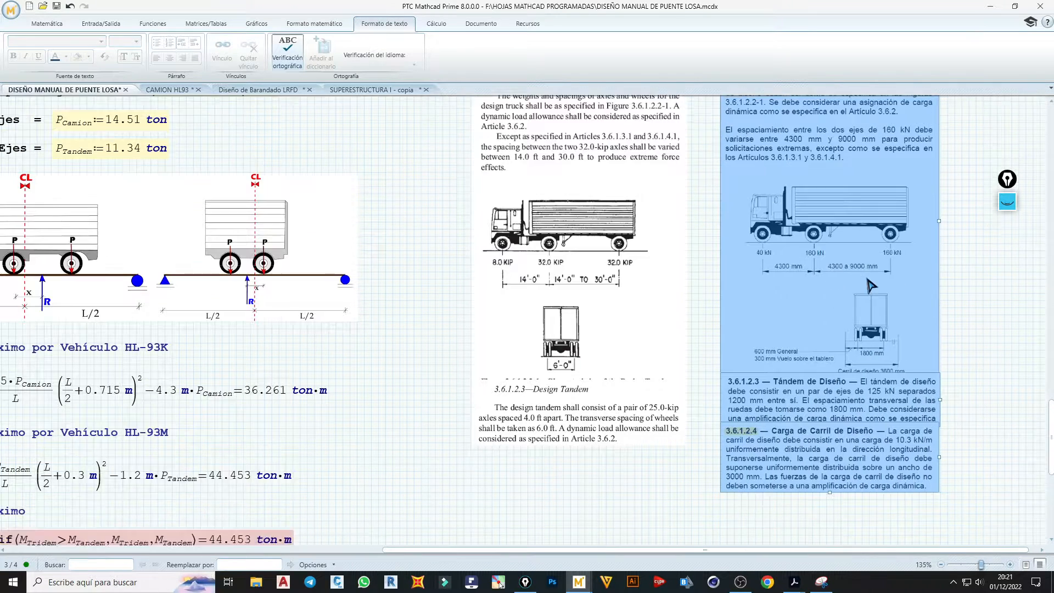
{"action": "left_click", "coordinate": [670, 399]}
- Try to evaluate 8 kip in ton in the blank area below the English design tandem excerpt
{"action": "scroll", "coordinate": [653, 422], "scroll_direction": "up", "scroll_amount": 3}
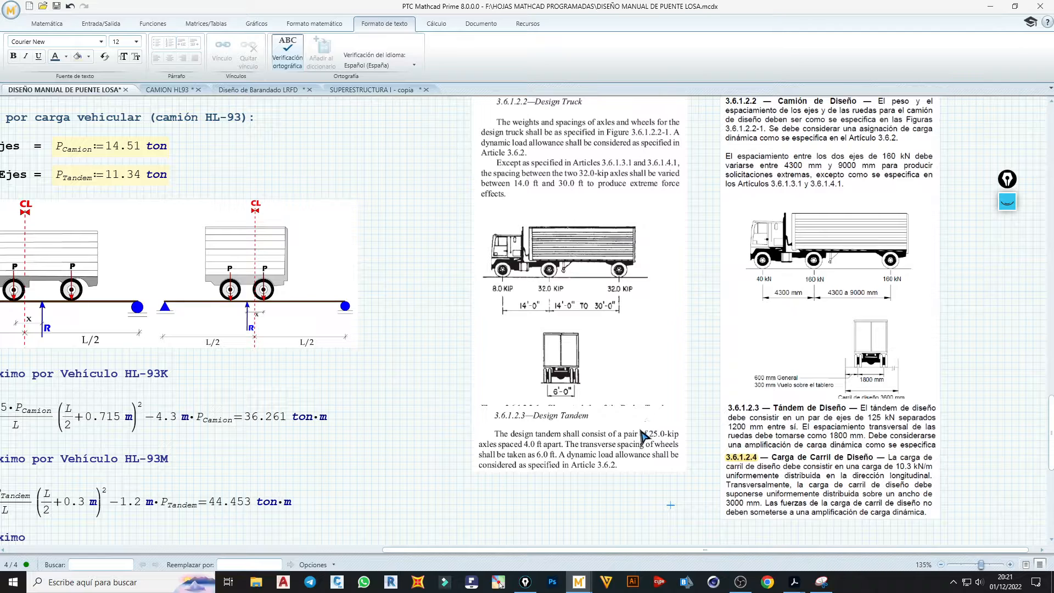
{"action": "scroll", "coordinate": [640, 436], "scroll_direction": "up", "scroll_amount": 2}
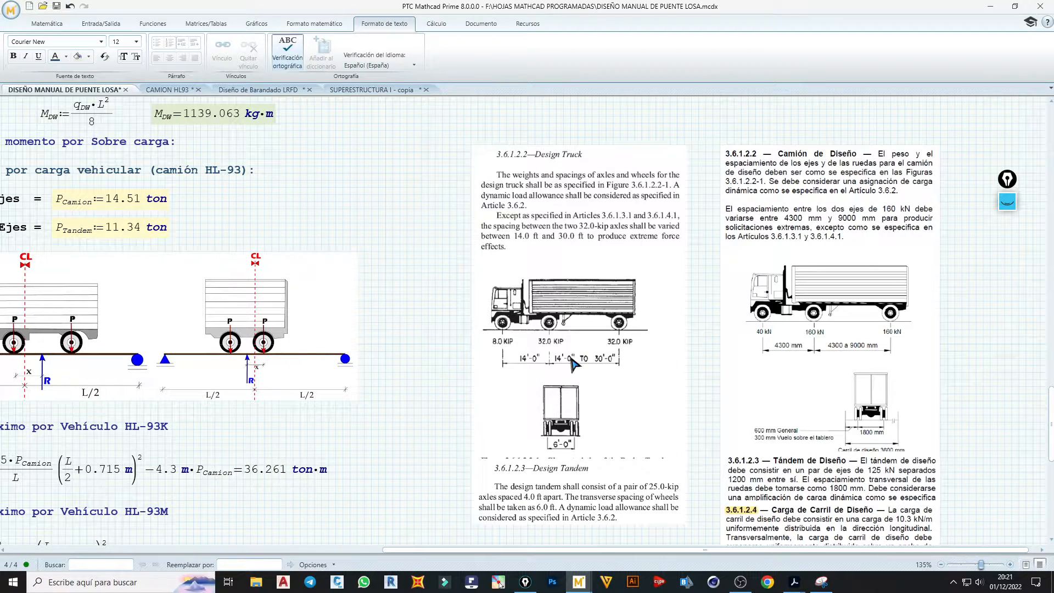
{"action": "scroll", "coordinate": [552, 361], "scroll_direction": "down", "scroll_amount": 3}
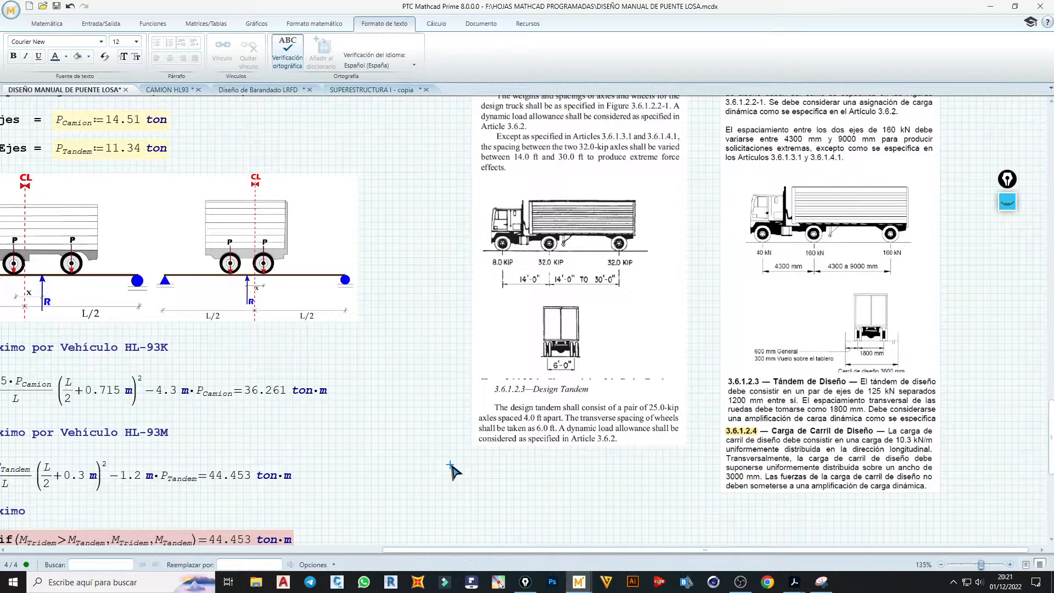
{"action": "type", "text": "8·ki"}
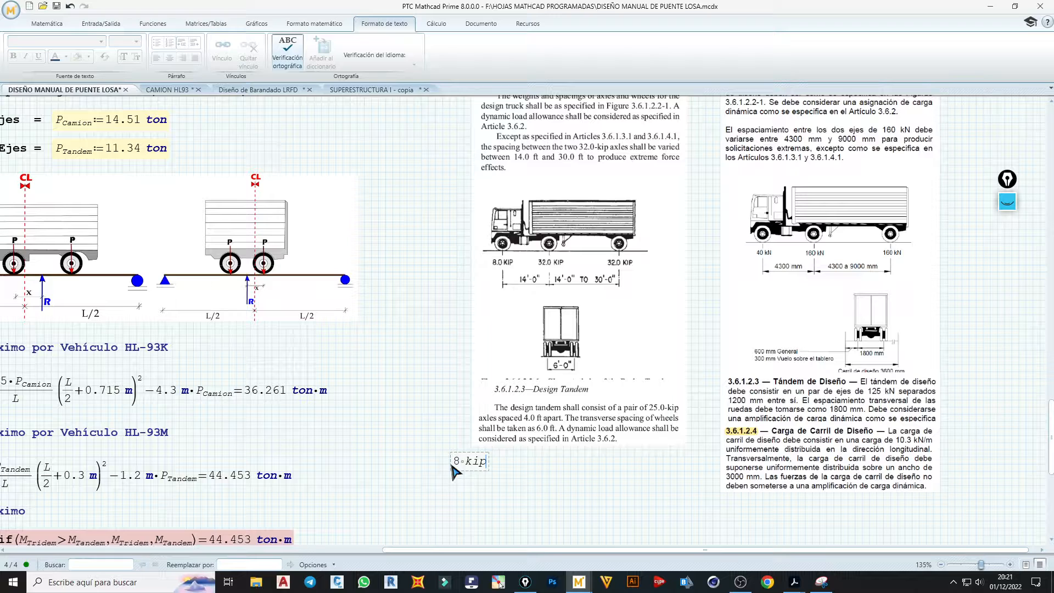
{"action": "type", "text": "p=35585.773·N"}
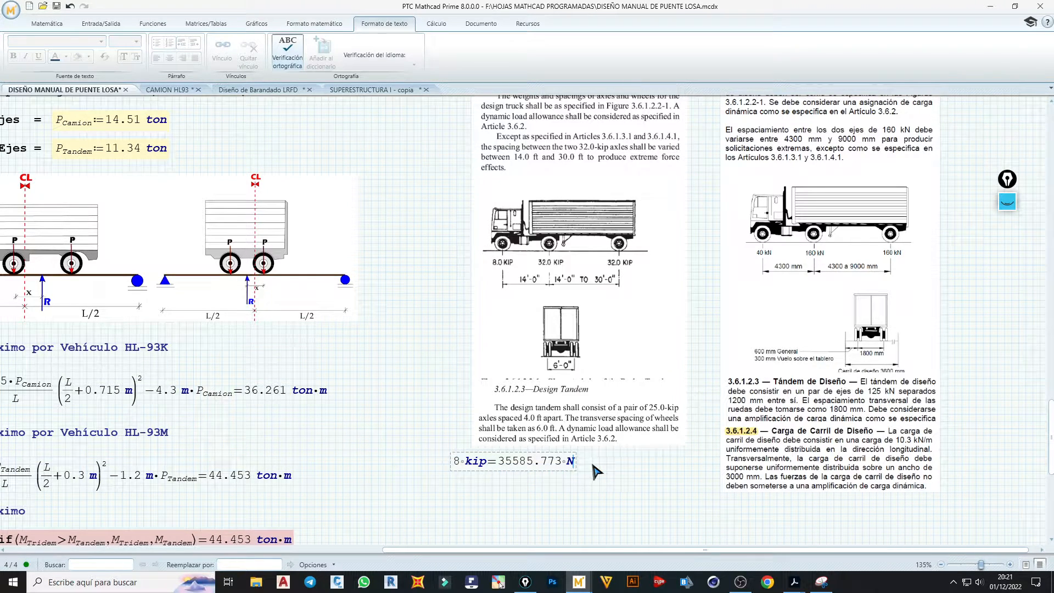
{"action": "key", "text": "BackSpace"}
{"action": "type", "text": "ton"}
{"action": "left_click", "coordinate": [623, 493]}
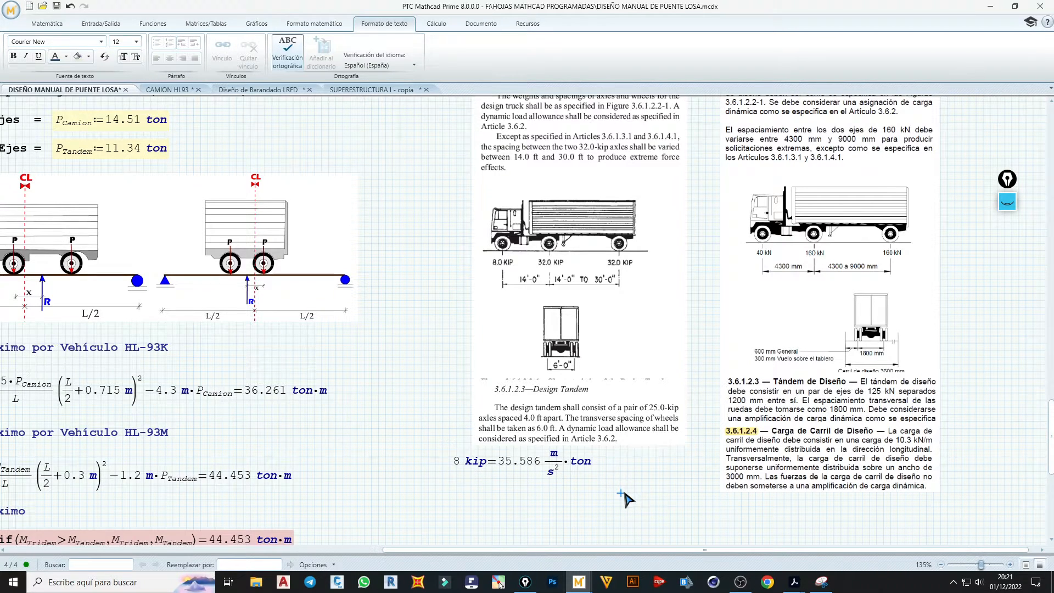
- Move the kip conversion slightly down and strip it back to the number 8
{"action": "left_click", "coordinate": [526, 466]}
{"action": "left_click_drag", "start_coordinate": [596, 465], "coordinate": [588, 478]}
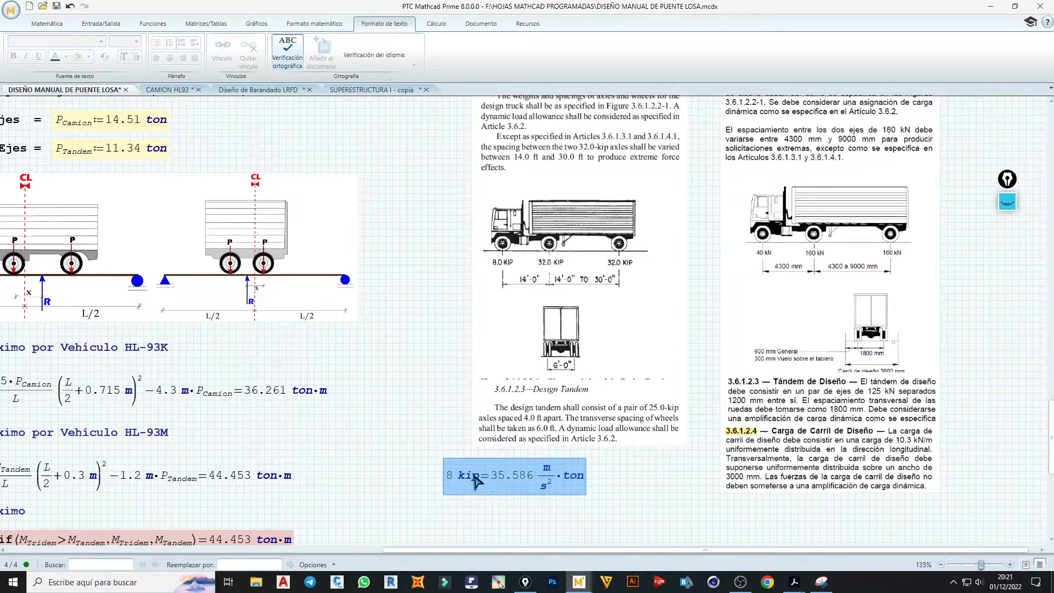
{"action": "left_click", "coordinate": [485, 486]}
{"action": "left_click", "coordinate": [484, 486]}
{"action": "key", "text": "BackSpace"}
{"action": "key", "text": "BackSpace"}
{"action": "key", "text": "BackSpace"}
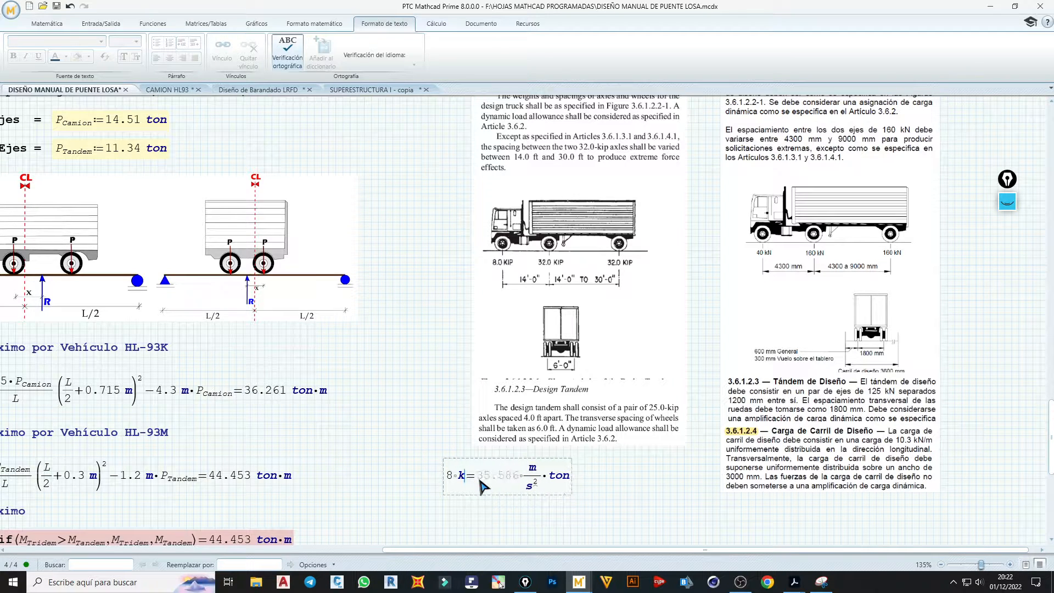
{"action": "key", "text": "Delete"}
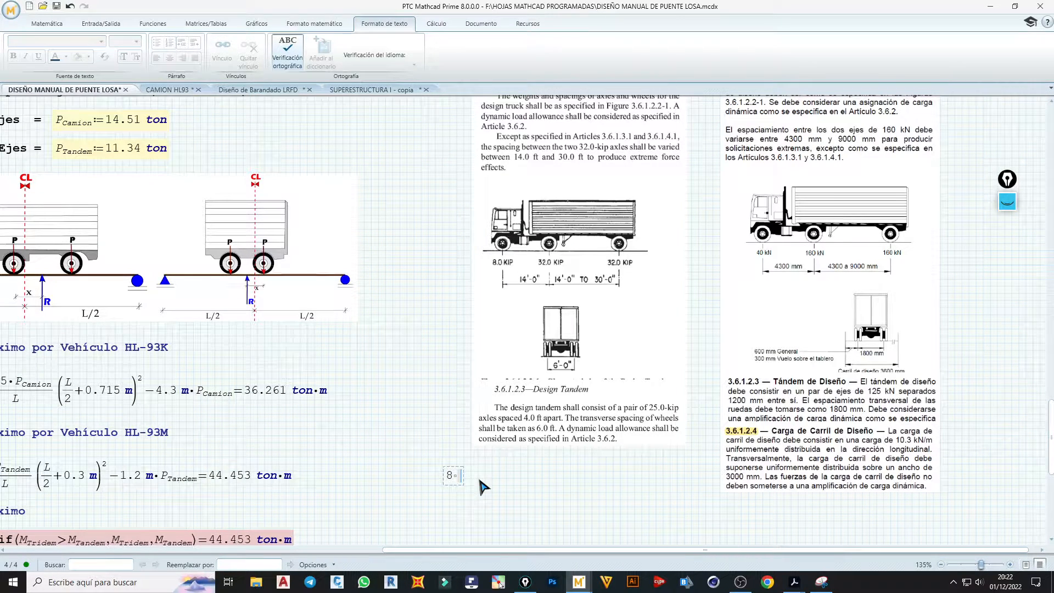
{"action": "key", "text": "BackSpace"}
{"action": "left_click", "coordinate": [481, 482]}
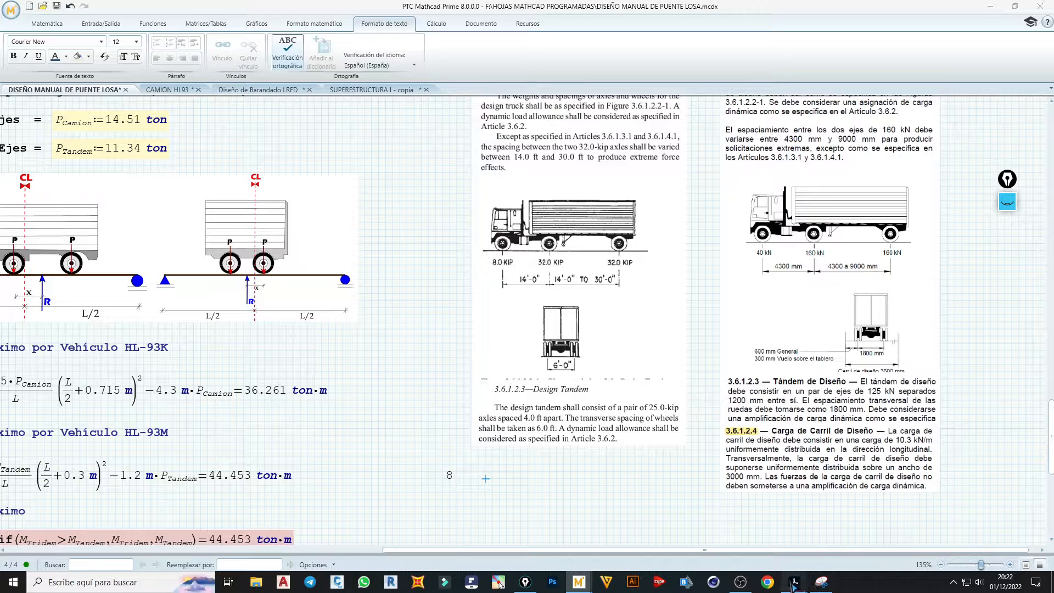
- Switch to the unit conversion table PDF in Acrobat and look up the kip to kilogram-force factor under Fuerza
{"action": "mouse_move", "coordinate": [793, 585]}
{"action": "left_click", "coordinate": [618, 524]}
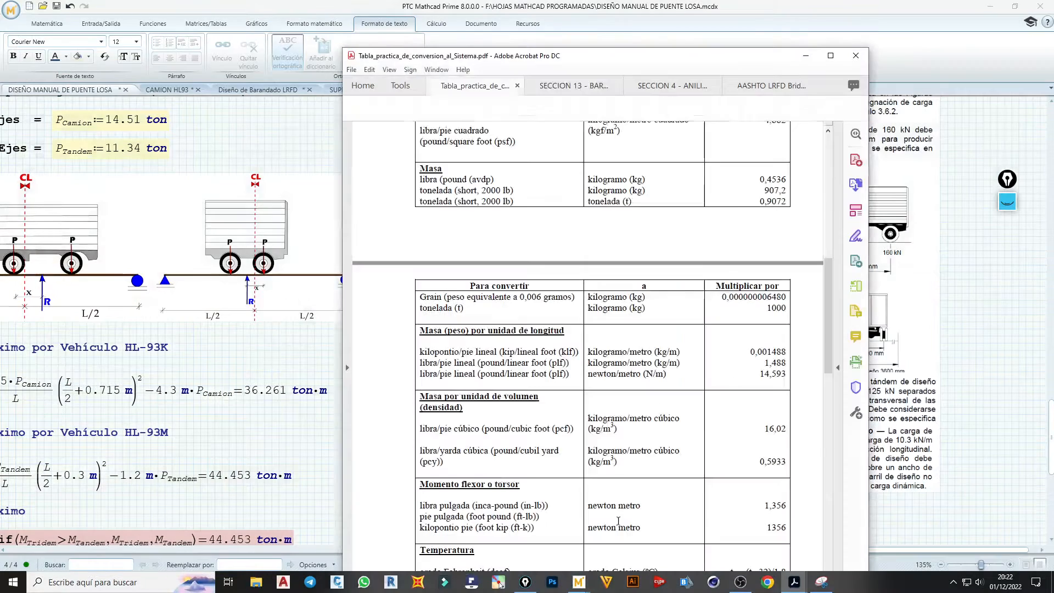
{"action": "scroll", "coordinate": [523, 377], "scroll_direction": "up", "scroll_amount": 4}
{"action": "scroll", "coordinate": [522, 377], "scroll_direction": "down", "scroll_amount": 1}
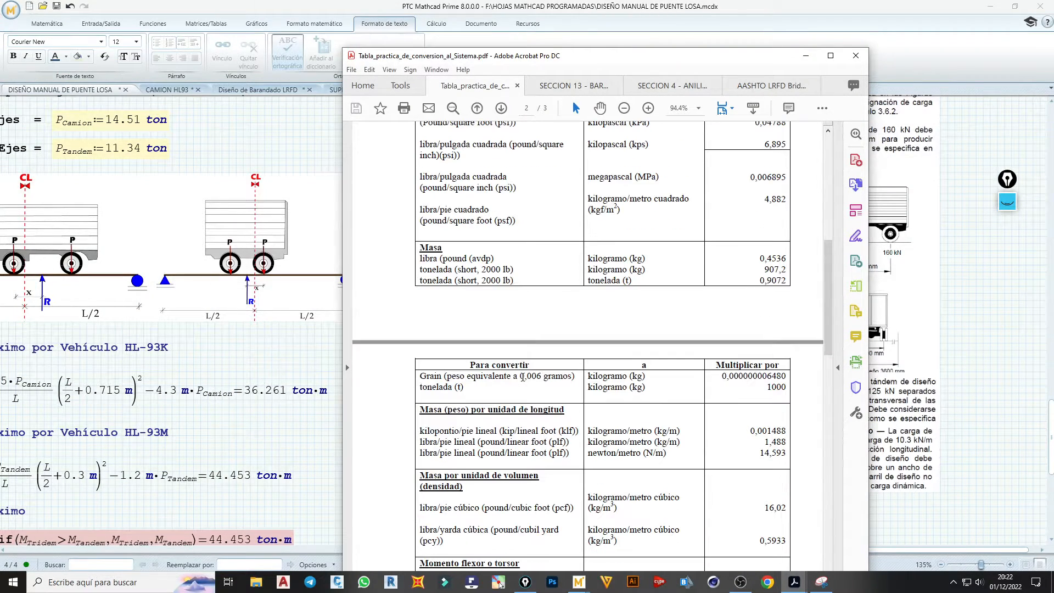
{"action": "scroll", "coordinate": [522, 377], "scroll_direction": "up", "scroll_amount": 4}
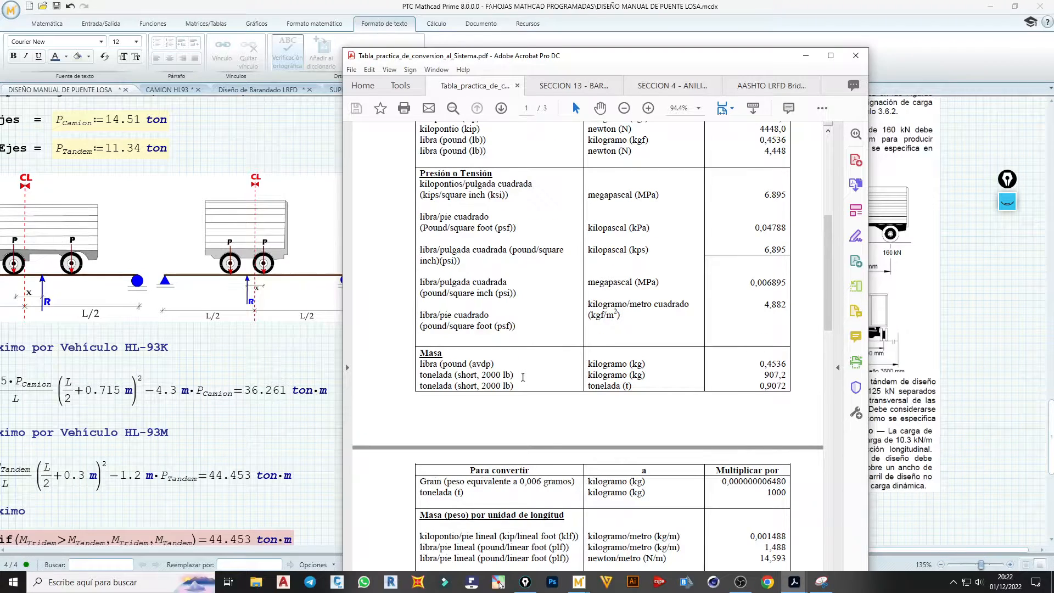
{"action": "scroll", "coordinate": [523, 377], "scroll_direction": "down", "scroll_amount": 9}
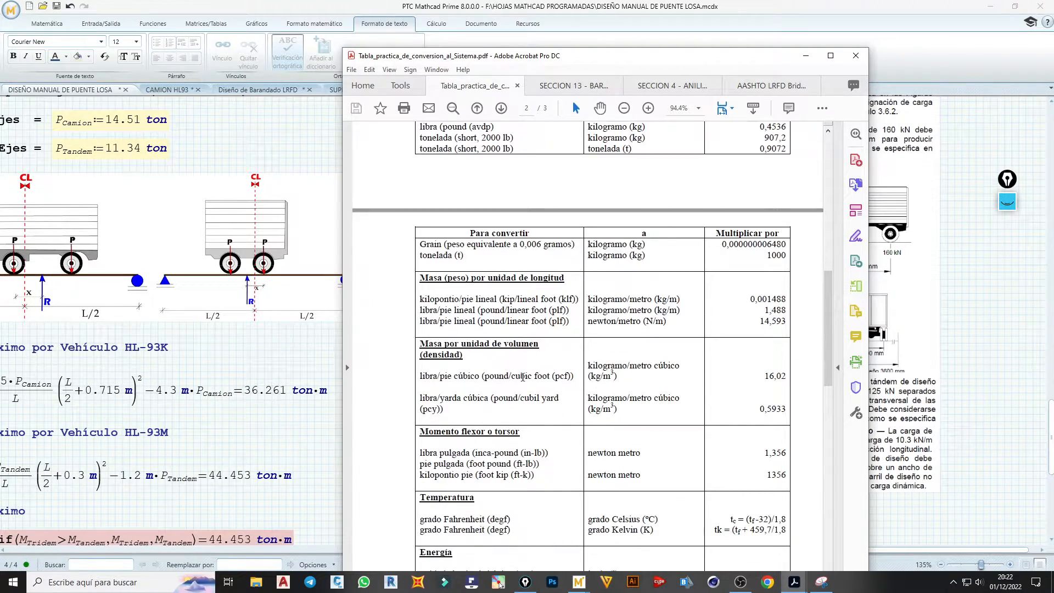
{"action": "scroll", "coordinate": [523, 377], "scroll_direction": "down", "scroll_amount": 1}
{"action": "scroll", "coordinate": [523, 377], "scroll_direction": "down", "scroll_amount": 4}
{"action": "scroll", "coordinate": [523, 377], "scroll_direction": "up", "scroll_amount": 13}
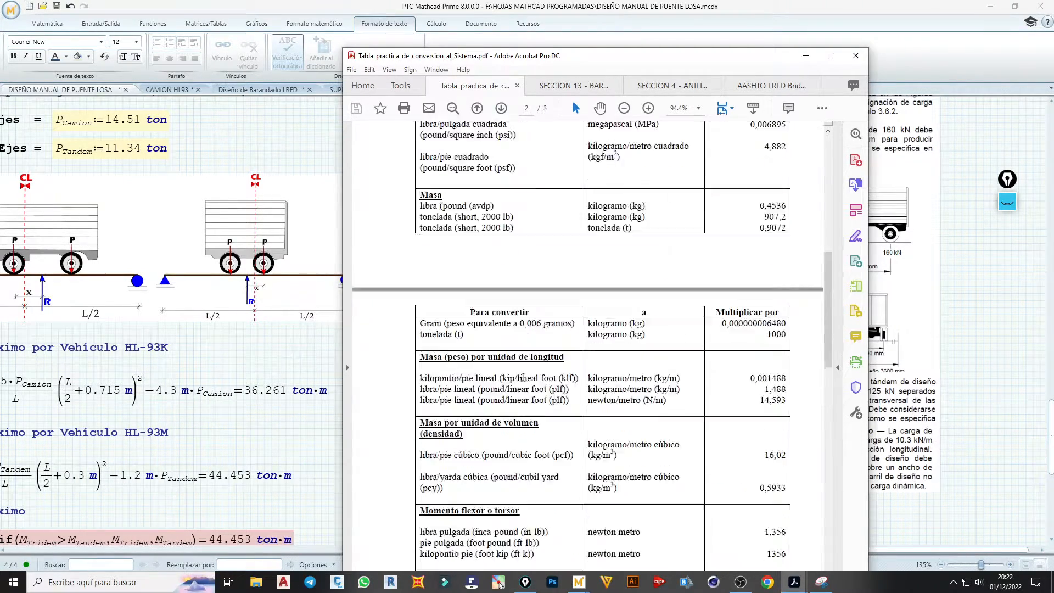
{"action": "scroll", "coordinate": [523, 380], "scroll_direction": "up", "scroll_amount": 2}
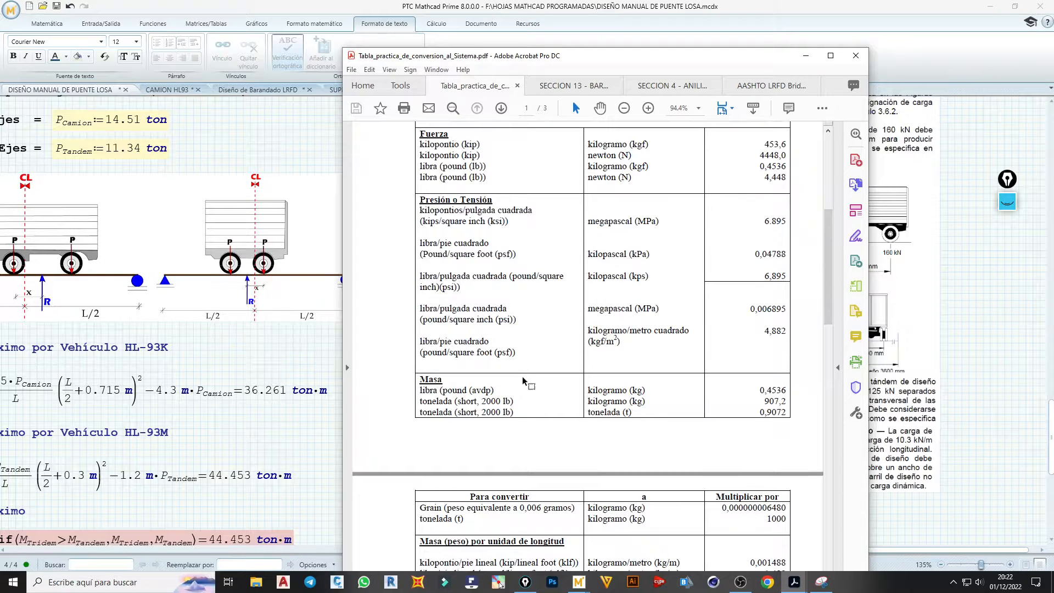
{"action": "scroll", "coordinate": [522, 379], "scroll_direction": "up", "scroll_amount": 1}
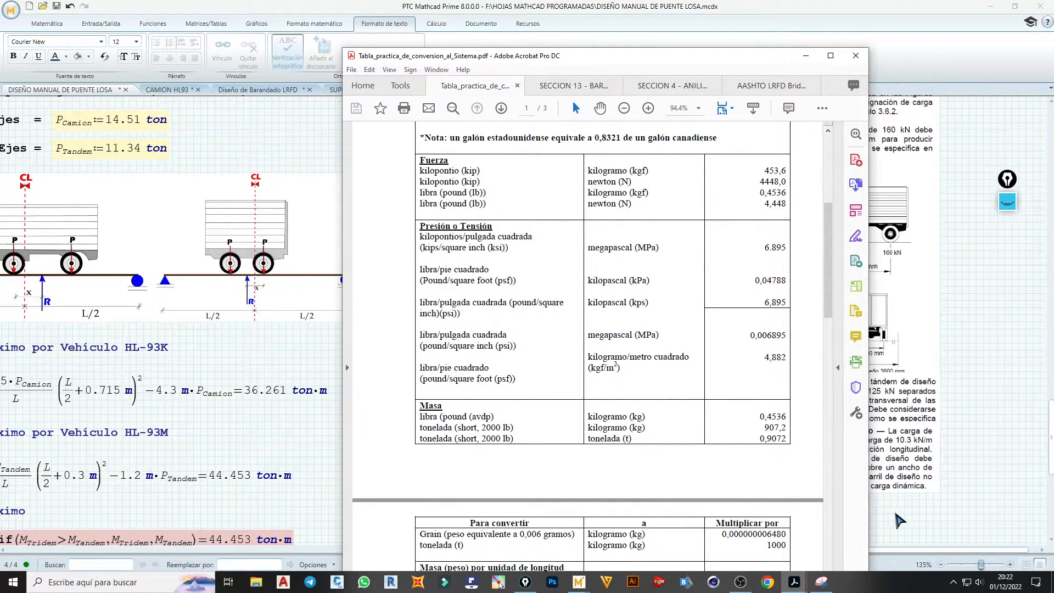
- Switch back to Mathcad and extend the lone 8 to 8·453.6 kg, evaluated in ton
{"action": "left_click", "coordinate": [900, 535]}
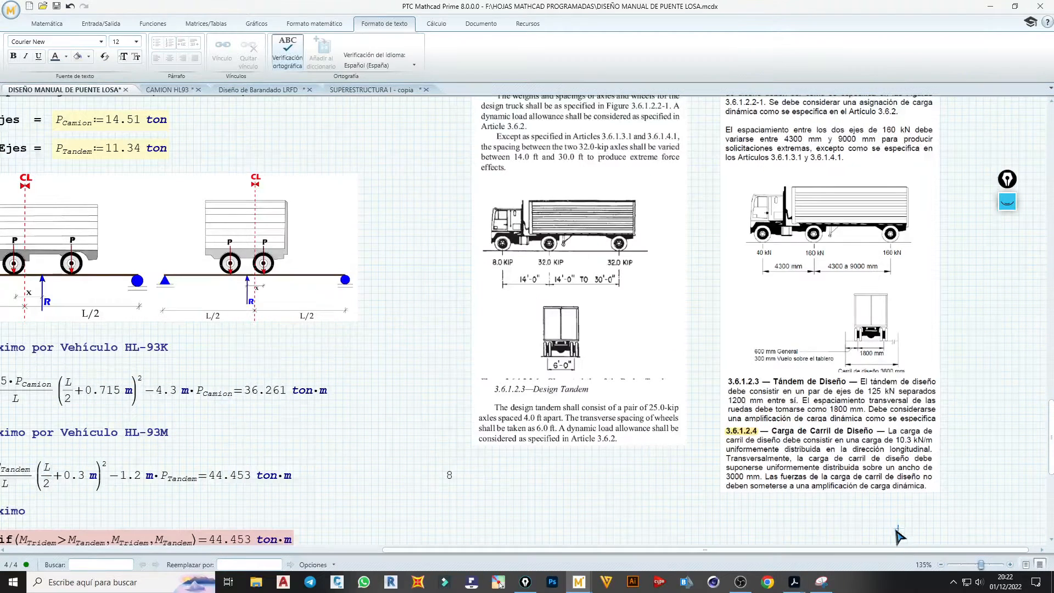
{"action": "left_click", "coordinate": [449, 475]}
{"action": "type", "text": "8*"}
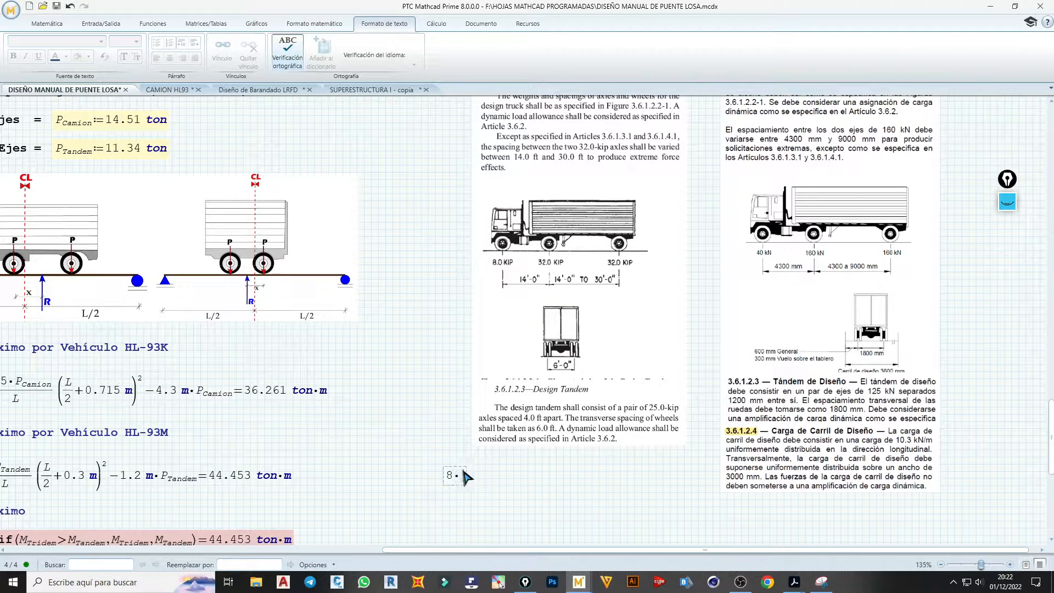
{"action": "type", "text": "453.6"}
{"action": "type", "text": "kg=3628.8·kg"}
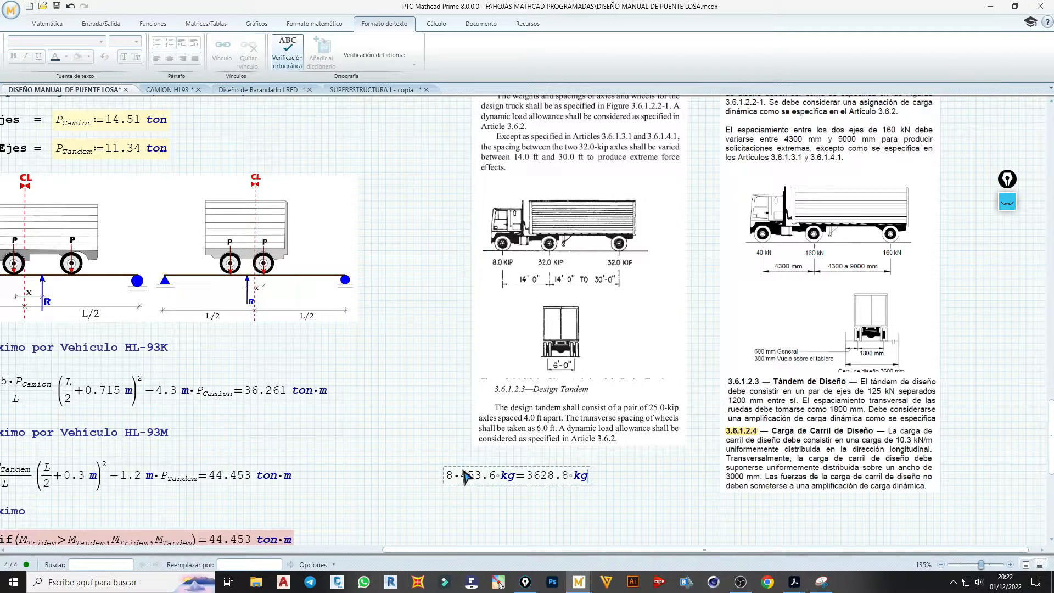
{"action": "key", "text": "BackSpace"}
{"action": "key", "text": "BackSpace"}
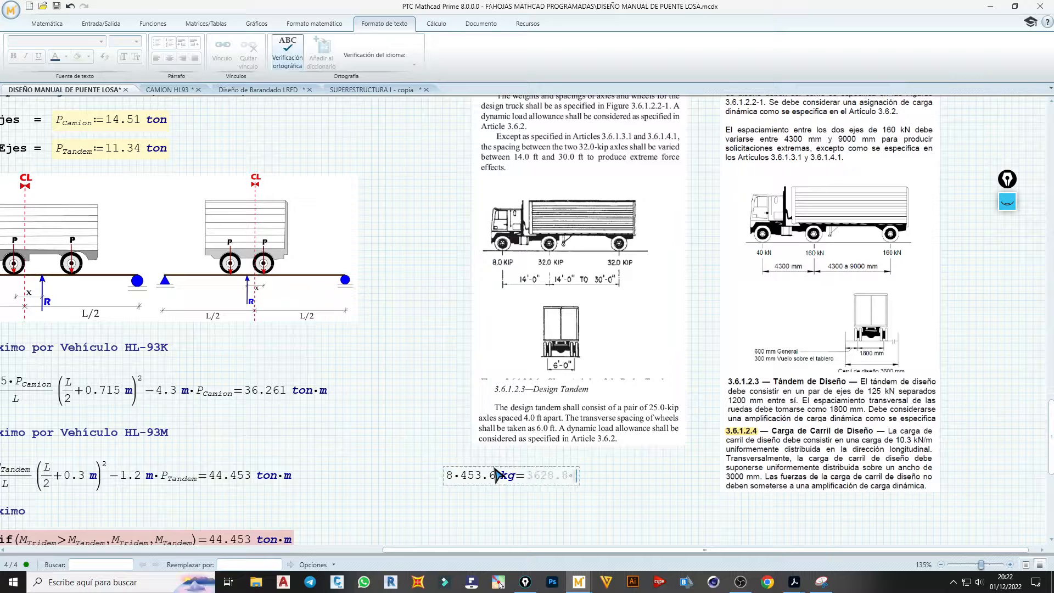
{"action": "type", "text": "ton"}
{"action": "left_click", "coordinate": [599, 500]}
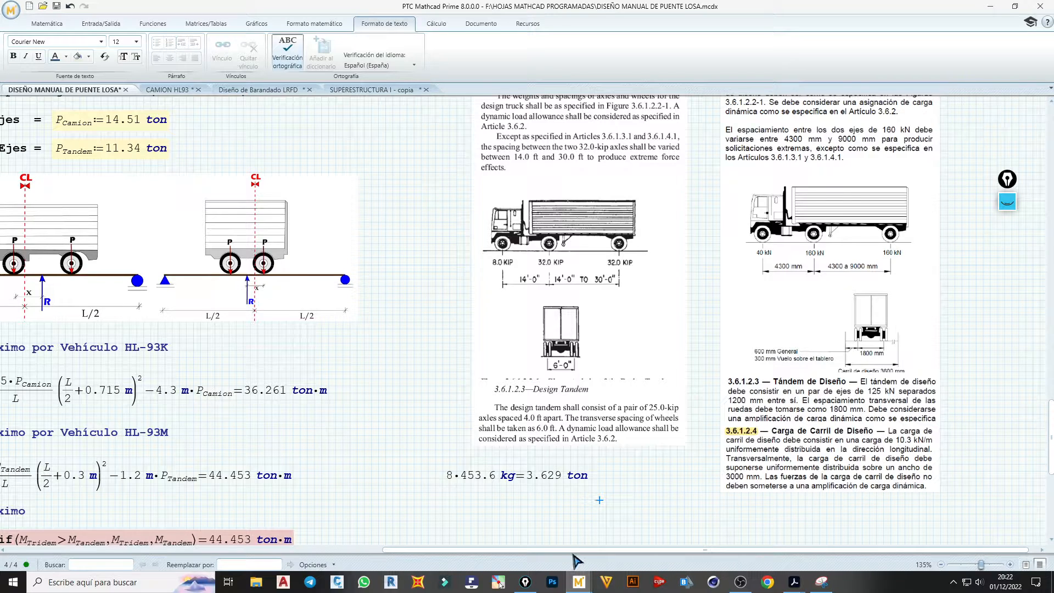
- Change the conversion's multiplier to 32 to evaluate the truck's rear axle load in ton
{"action": "scroll", "coordinate": [719, 279], "scroll_direction": "left", "scroll_amount": 3}
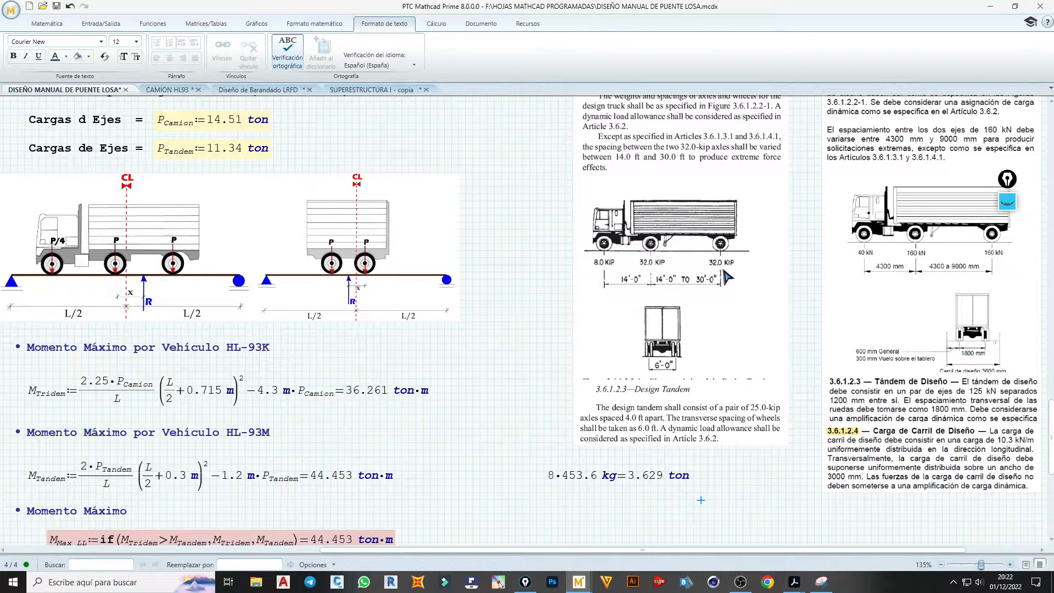
{"action": "left_click", "coordinate": [553, 475]}
{"action": "key", "text": "BackSpace"}
{"action": "type", "text": "32"}
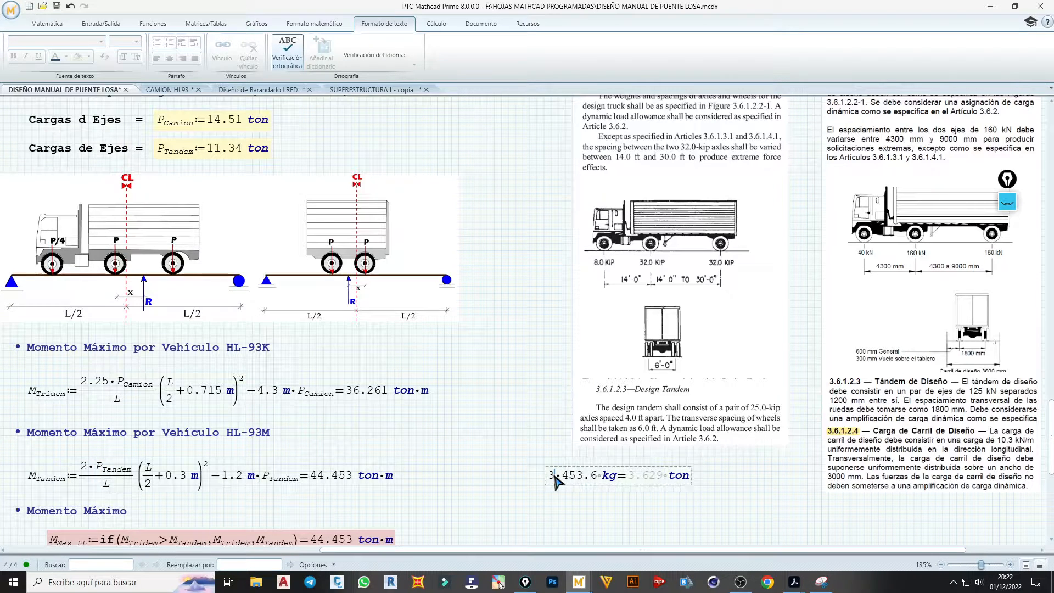
{"action": "left_click", "coordinate": [622, 492]}
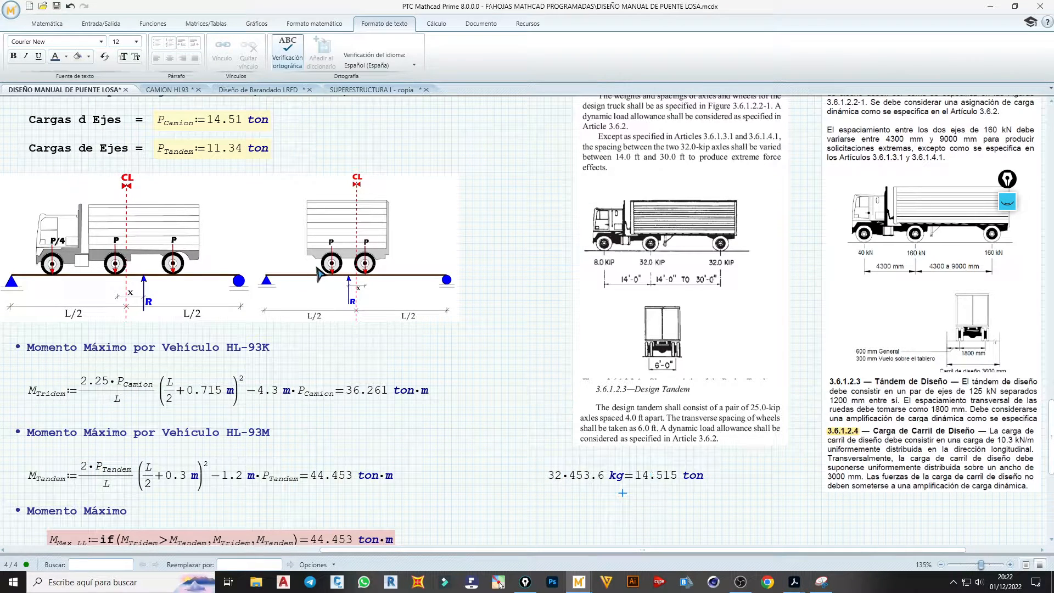
- Set the truck axle load P_Camion to 14.52 ton
{"action": "left_click", "coordinate": [241, 122]}
{"action": "key", "text": "BackSpace"}
{"action": "type", "text": "2"}
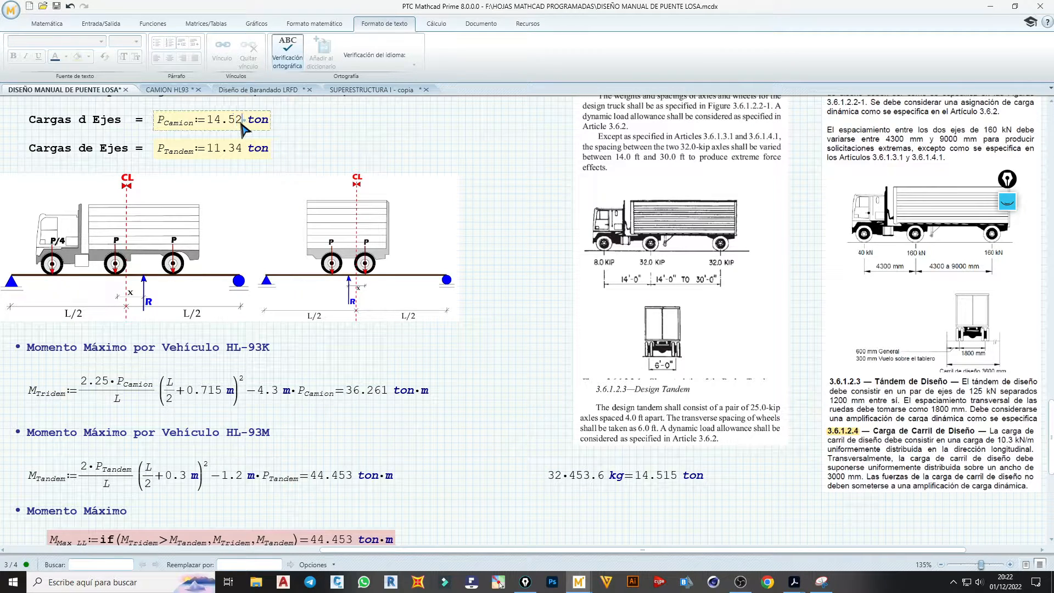
{"action": "left_click", "coordinate": [338, 123]}
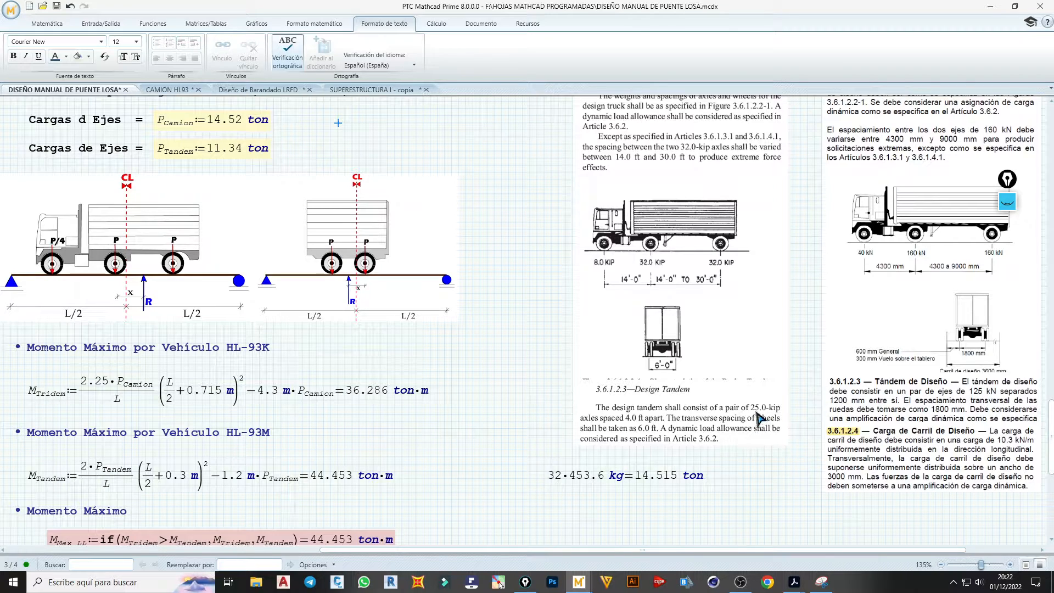
- Change the conversion's multiplier to 25 to evaluate the design tandem's axle load in ton
{"action": "left_click", "coordinate": [563, 483]}
{"action": "key", "text": "BackSpace"}
{"action": "key", "text": "BackSpace"}
{"action": "type", "text": "25"}
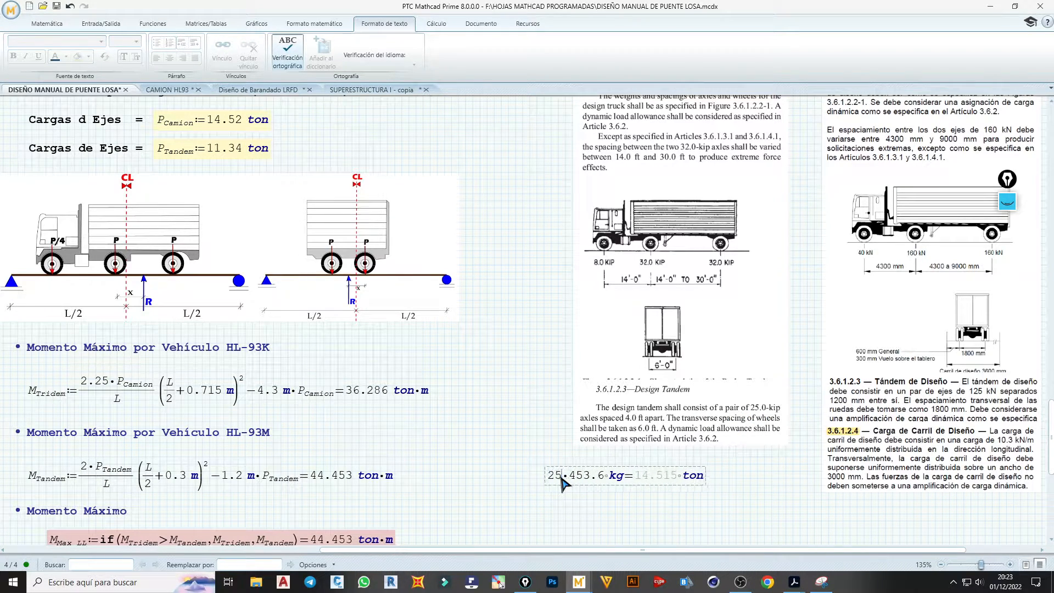
{"action": "left_click", "coordinate": [629, 522]}
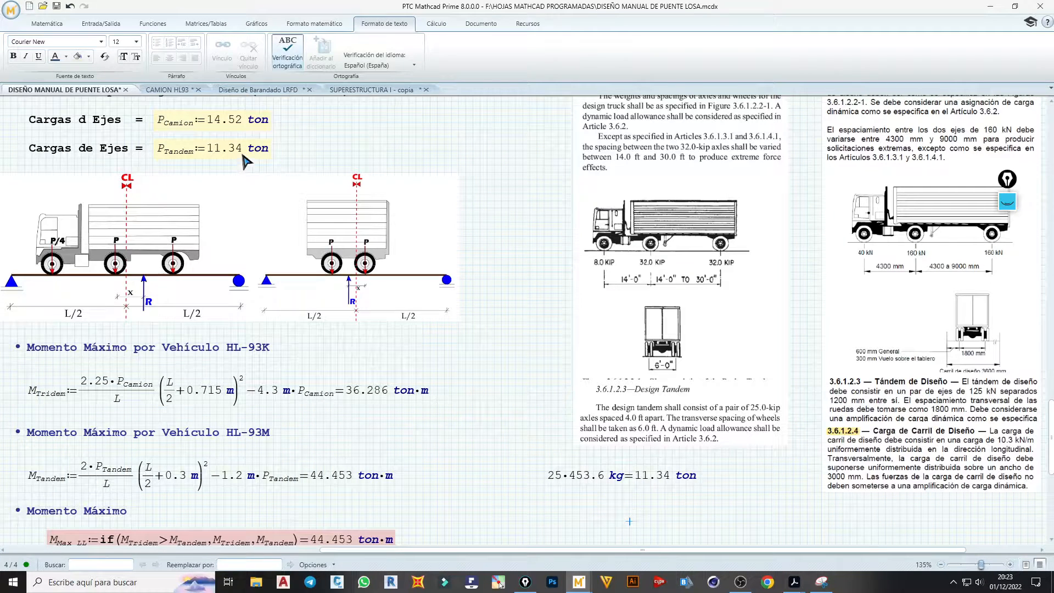
- Move the 25·453.6 kg conversion directly beneath the English design tandem excerpt
{"action": "left_click", "coordinate": [736, 471]}
{"action": "left_click_drag", "start_coordinate": [541, 494], "coordinate": [734, 477]}
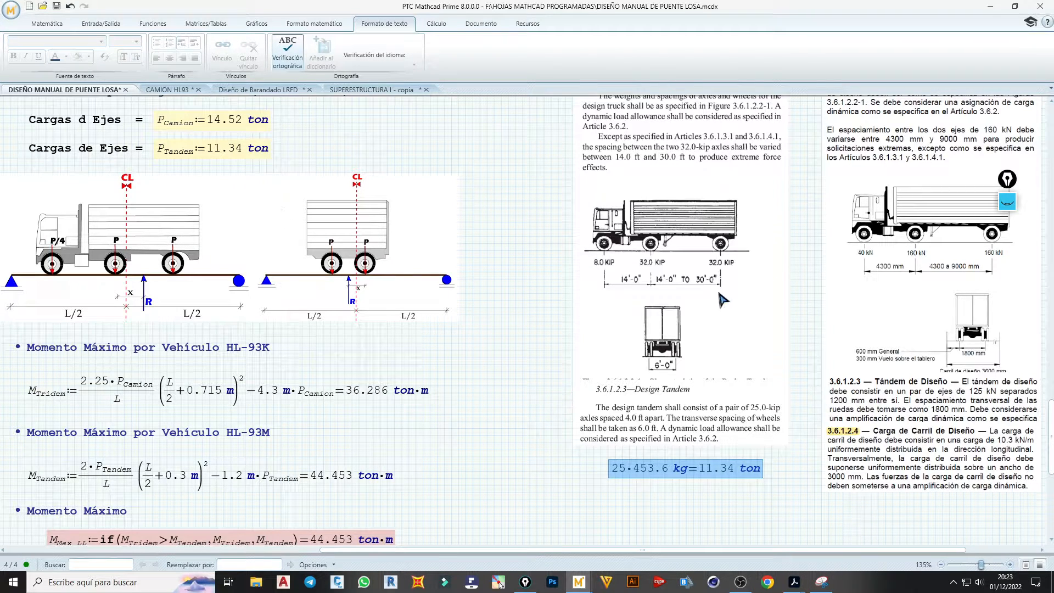
{"action": "scroll", "coordinate": [555, 349], "scroll_direction": "down", "scroll_amount": 2}
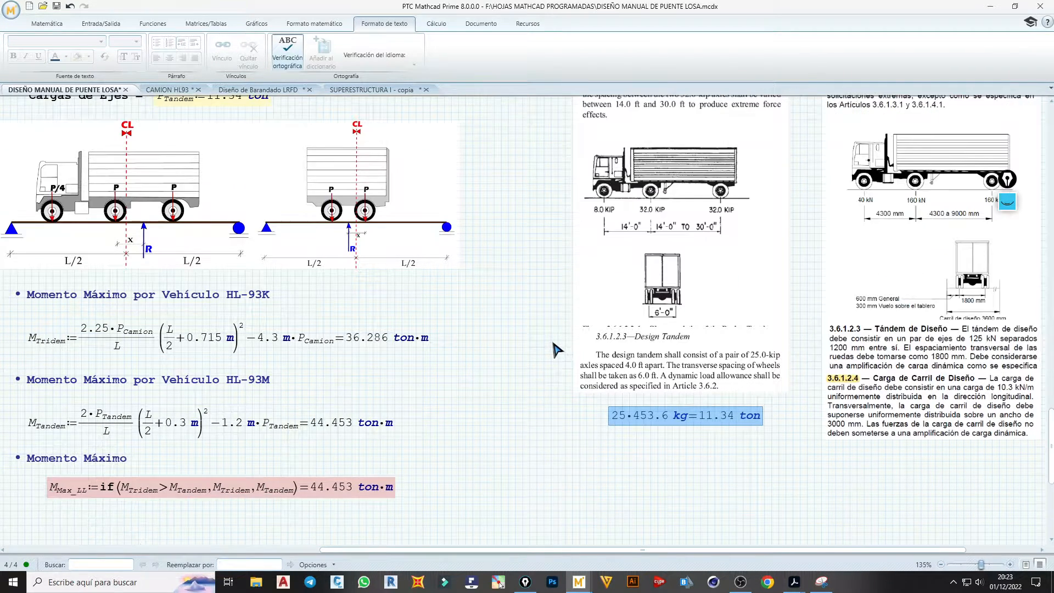
{"action": "scroll", "coordinate": [555, 349], "scroll_direction": "down", "scroll_amount": 5}
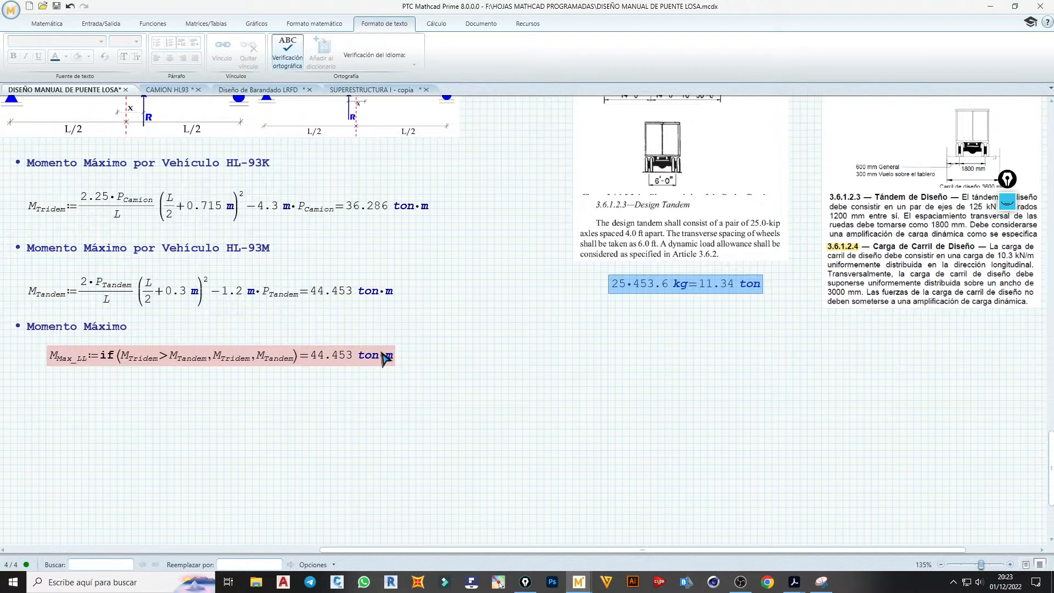
{"action": "scroll", "coordinate": [386, 358], "scroll_direction": "up", "scroll_amount": 3}
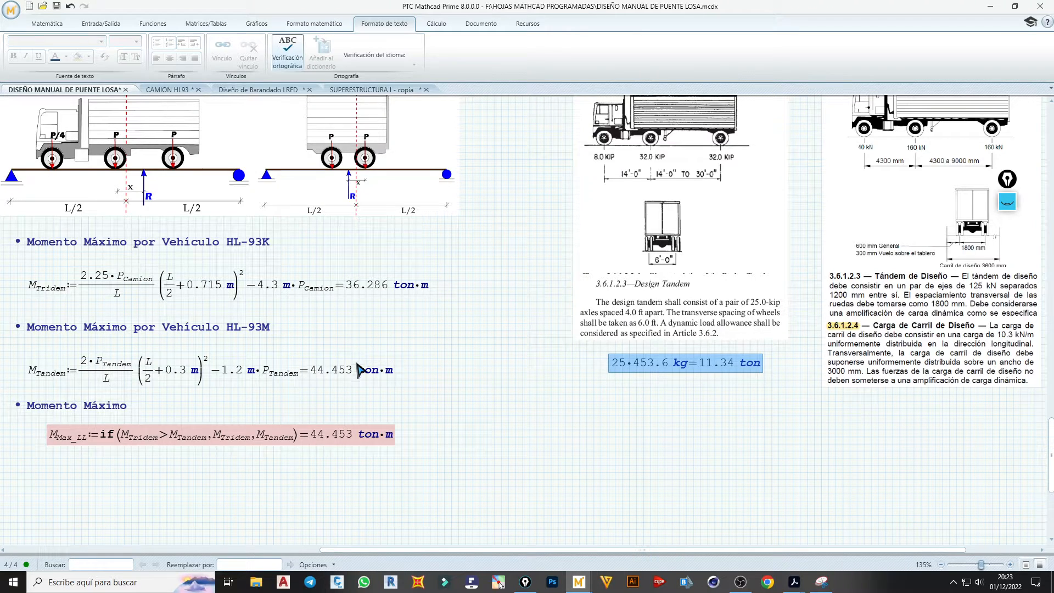
- Copy the section 3.1 heading "Momento por carga vehicular (camión HL-93):" and paste it beneath the maximum moment M_Max_LL expression
{"action": "scroll", "coordinate": [290, 388], "scroll_direction": "up", "scroll_amount": 9}
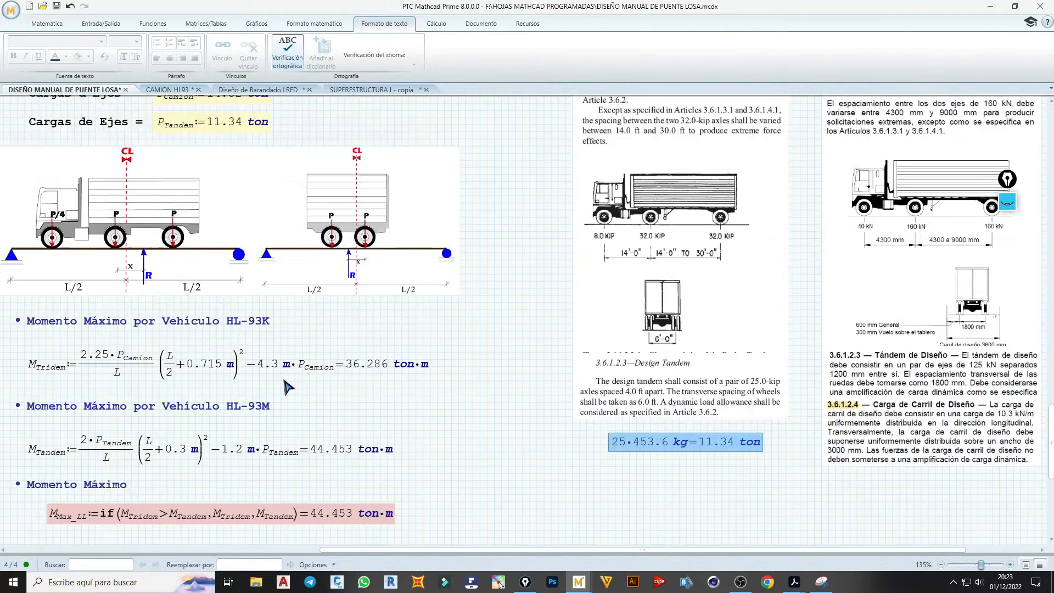
{"action": "left_click", "coordinate": [330, 222]}
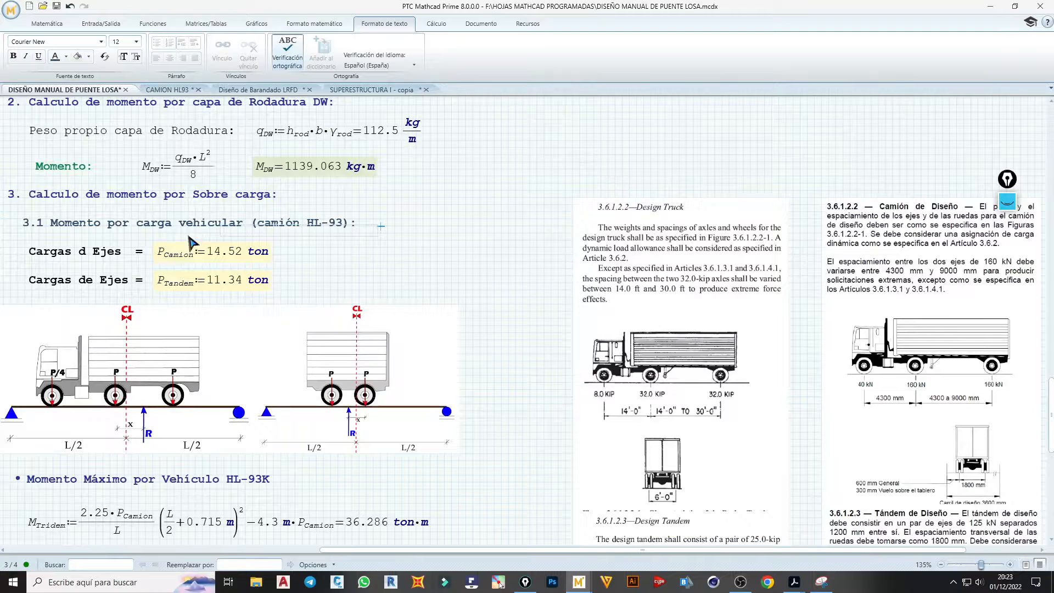
{"action": "left_click", "coordinate": [36, 226]}
{"action": "scroll", "coordinate": [192, 294], "scroll_direction": "down", "scroll_amount": 7}
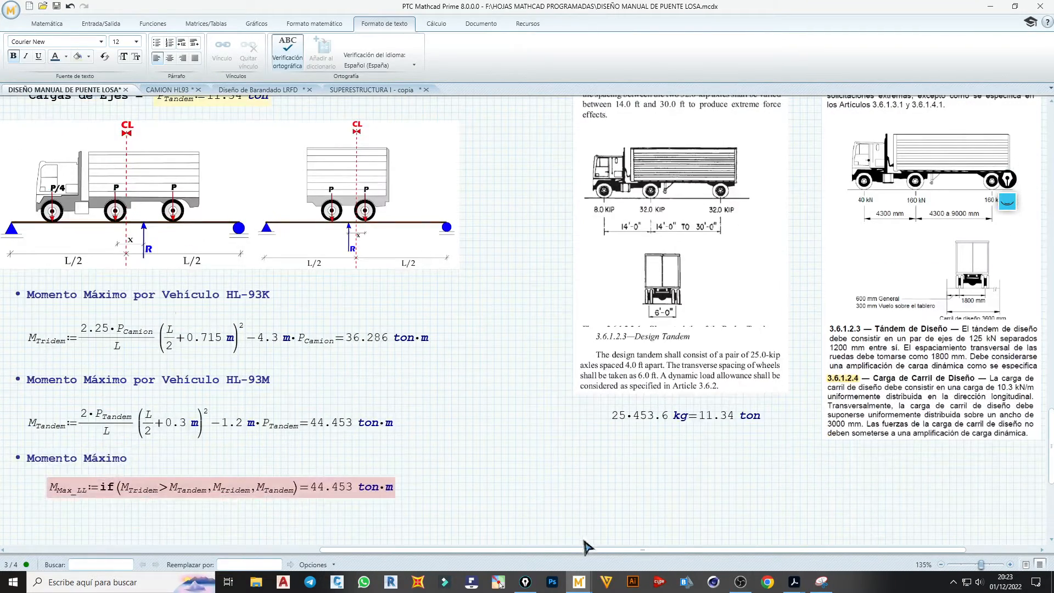
{"action": "left_click_drag", "start_coordinate": [583, 549], "coordinate": [464, 555]}
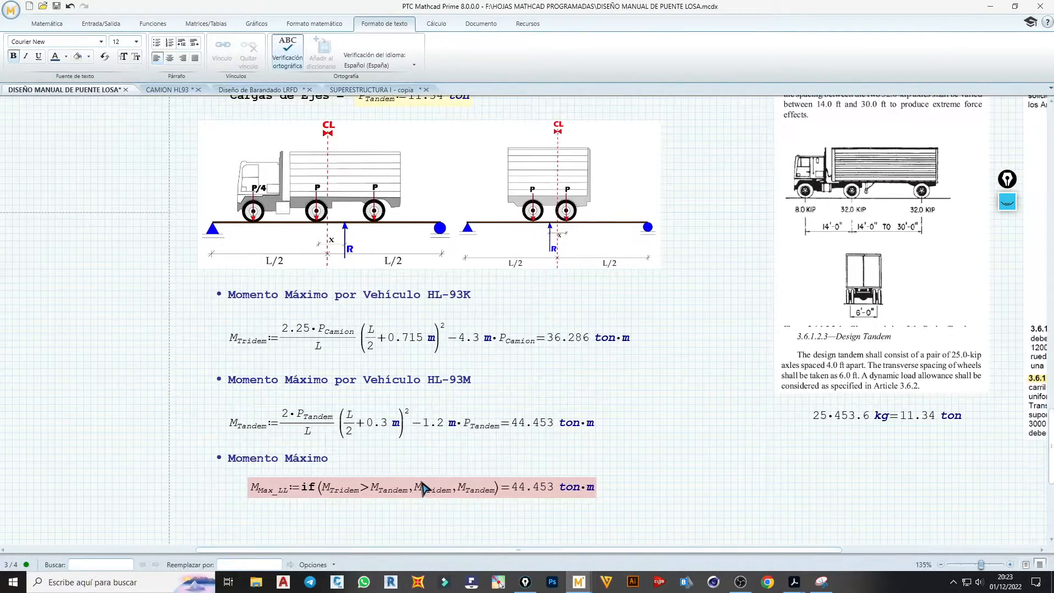
{"action": "scroll", "coordinate": [425, 488], "scroll_direction": "down", "scroll_amount": 3}
{"action": "left_click", "coordinate": [205, 447]}
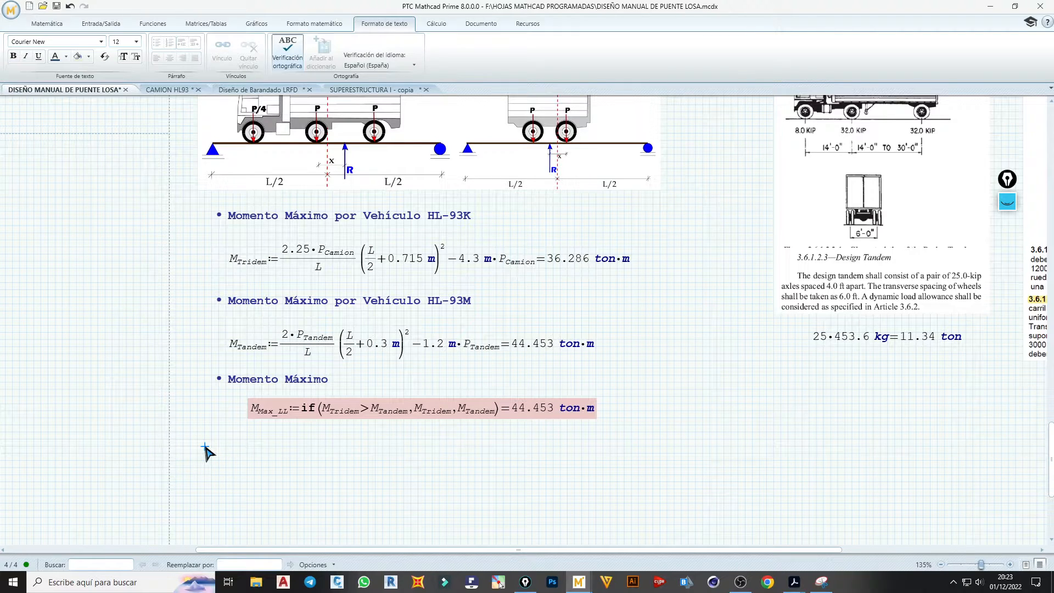
{"action": "type", "text": "3.1 Momento por carga vehicular (camión HL-93):"}
{"action": "key", "text": "Left"}
{"action": "key", "text": "Left"}
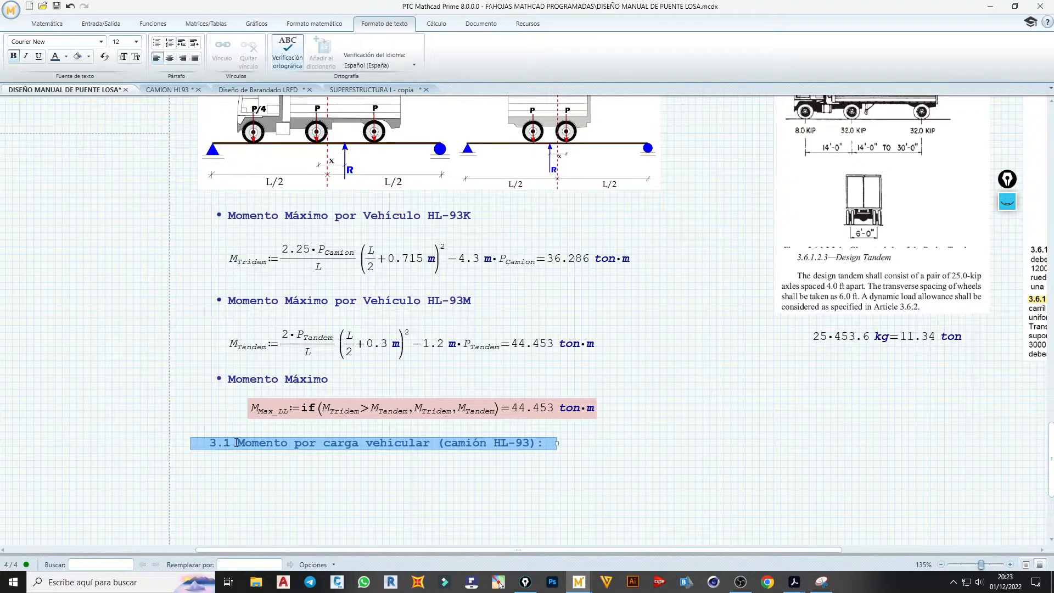
- Renumber the pasted heading as 3.2
{"action": "double_click", "coordinate": [229, 445]}
{"action": "key", "text": "BackSpace"}
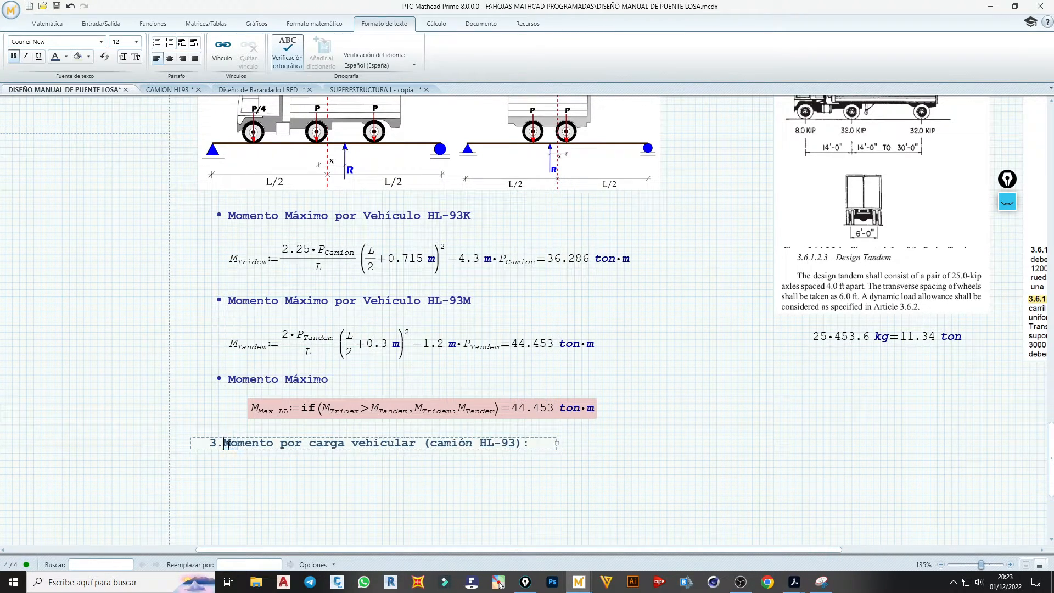
{"action": "type", "text": "2"}
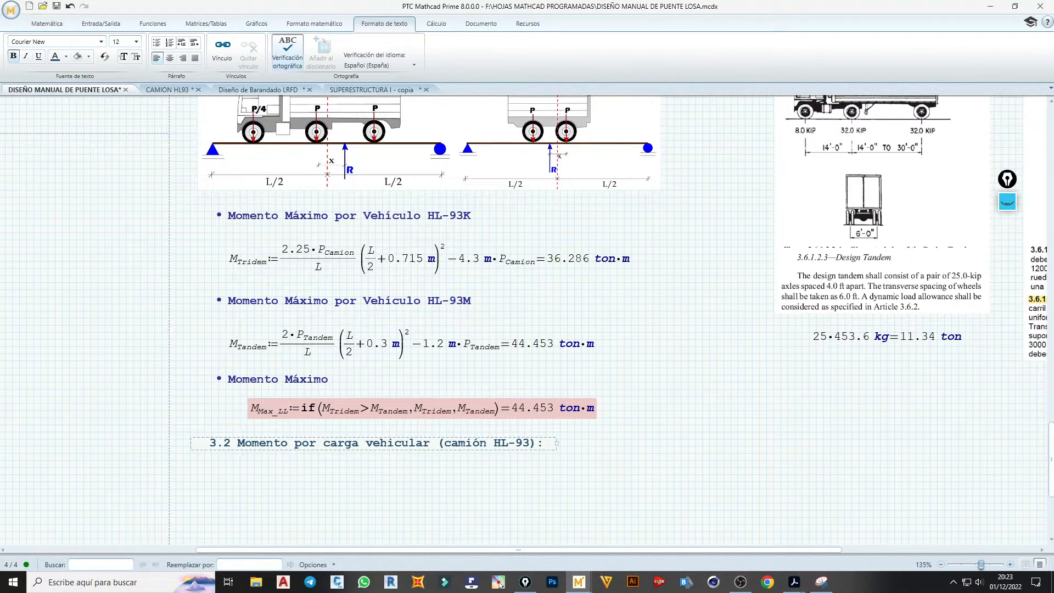
- Replace the wording of the 3.2 heading with "Calculo del momento por carril de diseño", keeping the colon
{"action": "key", "text": "Delete"}
{"action": "key", "text": "Delete"}
{"action": "key", "text": "Delete"}
{"action": "key", "text": "Delete"}
{"action": "key", "text": "Delete"}
{"action": "key", "text": "Delete"}
{"action": "key", "text": "Delete"}
{"action": "key", "text": "Delete"}
{"action": "key", "text": "Delete"}
{"action": "key", "text": "Delete"}
{"action": "key", "text": "Delete"}
{"action": "key", "text": "Delete"}
{"action": "key", "text": "Delete"}
{"action": "key", "text": "Delete"}
{"action": "key", "text": "Delete"}
{"action": "key", "text": "Delete"}
{"action": "key", "text": "Delete"}
{"action": "key", "text": "Delete"}
{"action": "key", "text": "Delete"}
{"action": "key", "text": "Delete"}
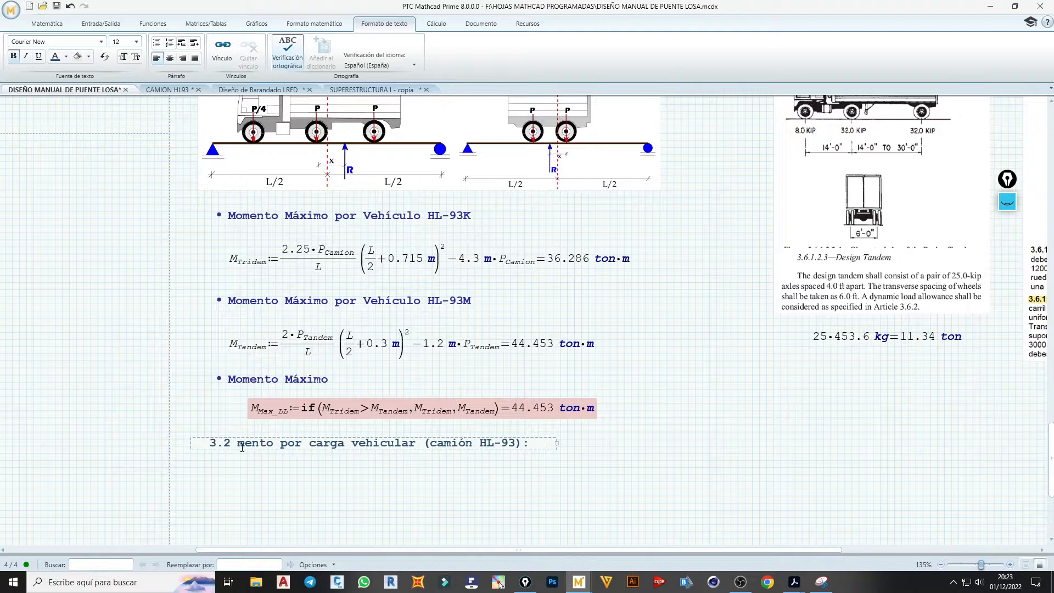
{"action": "key", "text": "Delete"}
{"action": "key", "text": "Delete"}
{"action": "key", "text": "Delete"}
{"action": "key", "text": "Delete"}
{"action": "key", "text": "Delete"}
{"action": "key", "text": "Delete"}
{"action": "key", "text": "Delete"}
{"action": "key", "text": "Delete"}
{"action": "key", "text": "Delete"}
{"action": "key", "text": "Delete"}
{"action": "key", "text": "Delete"}
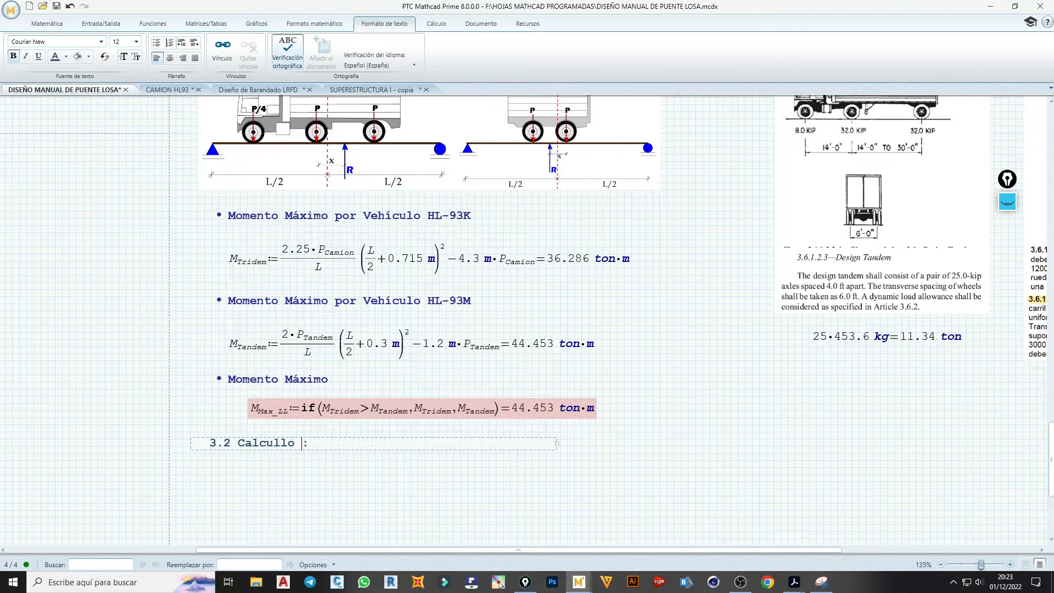
{"action": "key", "text": "BackSpace"}
{"action": "key", "text": "BackSpace"}
{"action": "key", "text": "BackSpace"}
{"action": "type", "text": "o del momento por carr"}
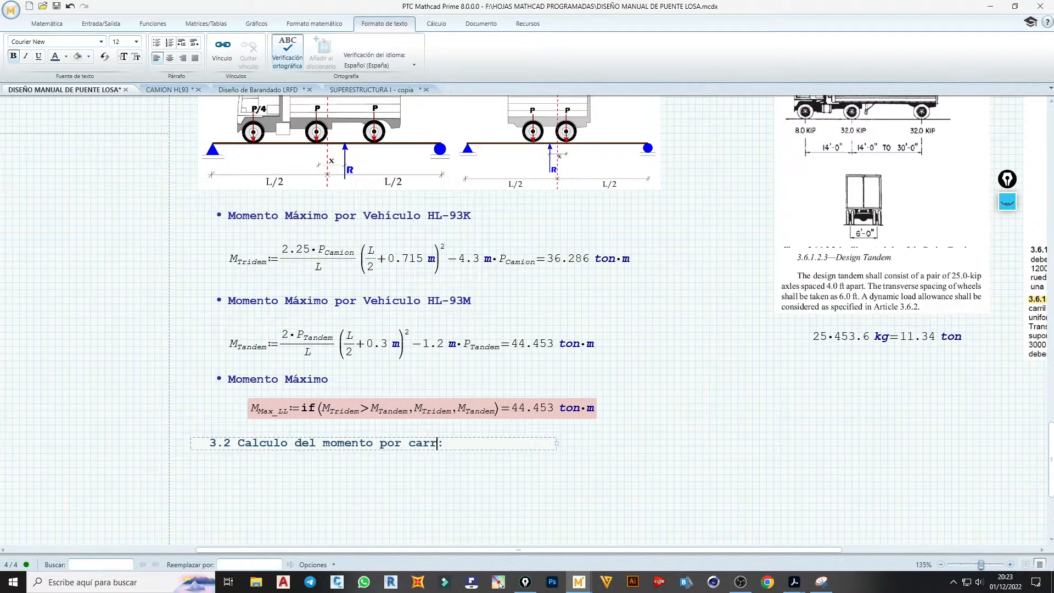
{"action": "type", "text": "il de diseño"}
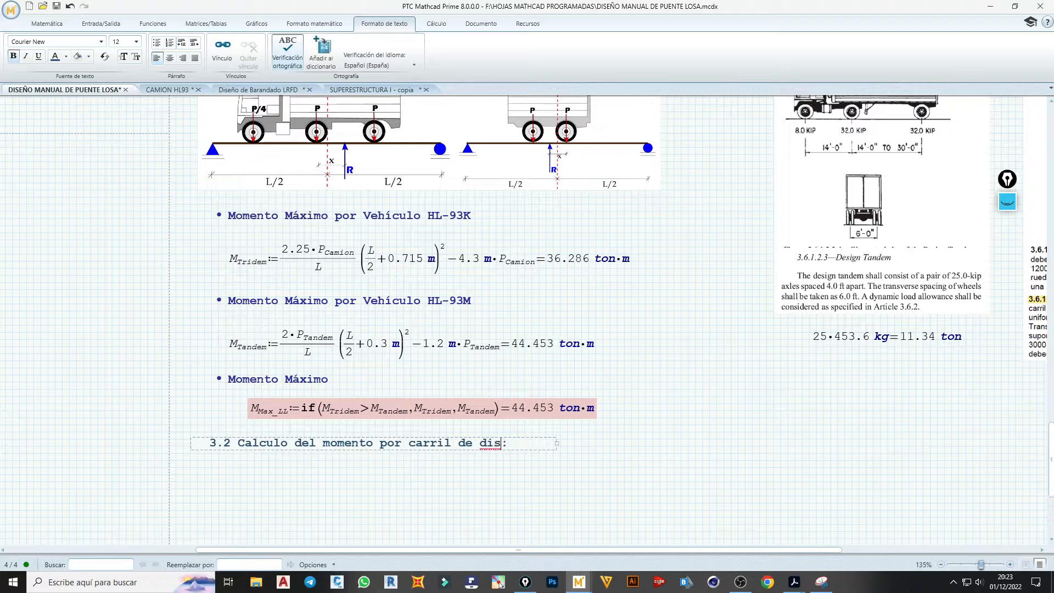
{"action": "left_click", "coordinate": [405, 476]}
{"action": "scroll", "coordinate": [406, 477], "scroll_direction": "down", "scroll_amount": 1}
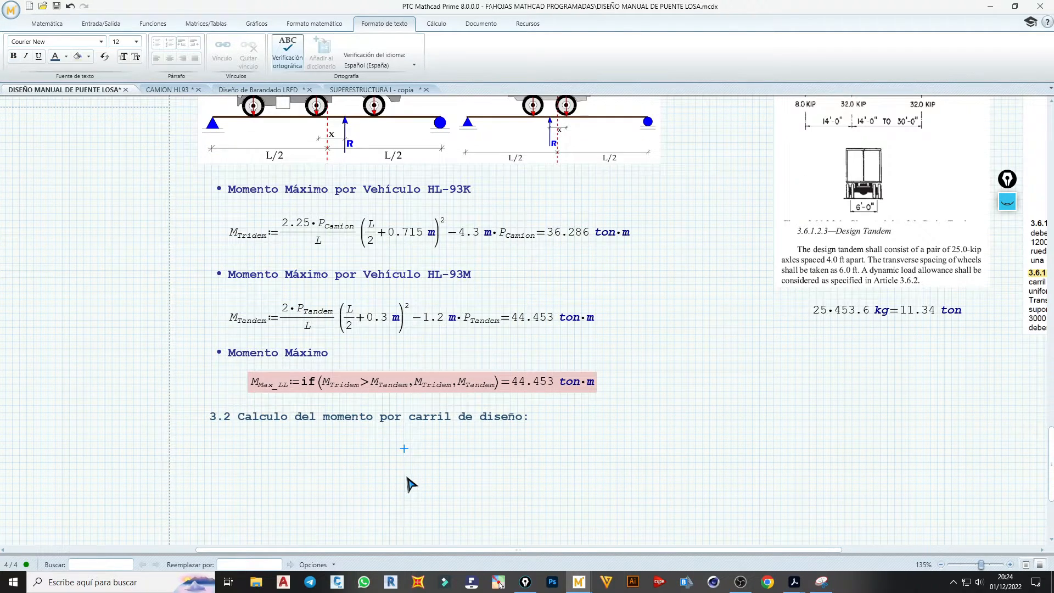
- Shift the 25·453.6 kg conversion slightly and paste the 3.6.1.2.4 Design Lane Load excerpt aligned beneath it
{"action": "left_click", "coordinate": [884, 318]}
{"action": "left_click_drag", "start_coordinate": [879, 328], "coordinate": [864, 321]}
{"action": "left_click", "coordinate": [859, 349]}
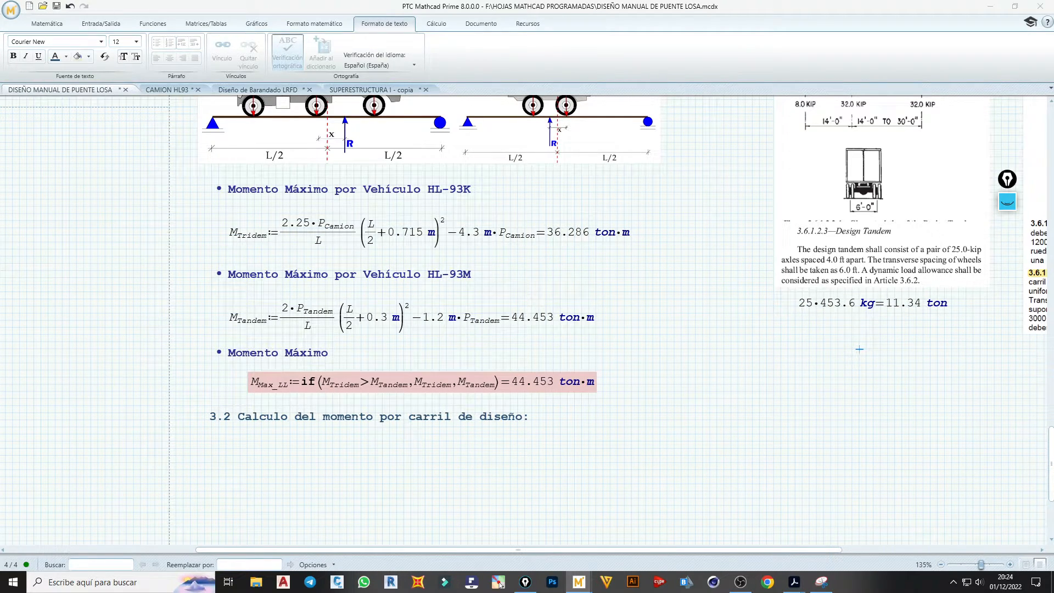
{"action": "left_click", "coordinate": [783, 332]}
{"action": "key", "text": "ctrl+v"}
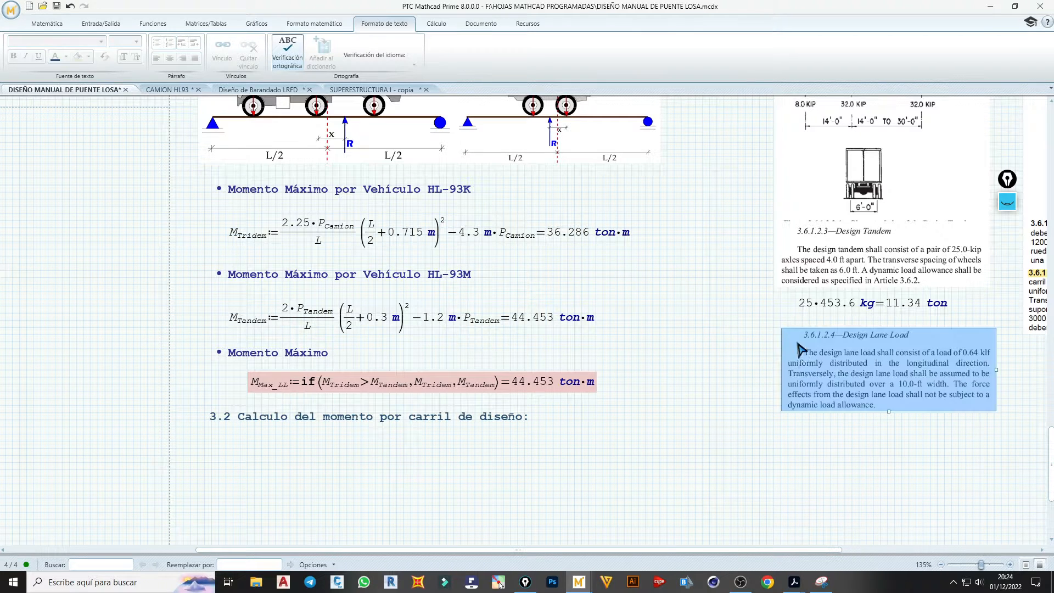
{"action": "left_click_drag", "start_coordinate": [765, 549], "coordinate": [928, 550]}
{"action": "left_click_drag", "start_coordinate": [676, 408], "coordinate": [669, 401]}
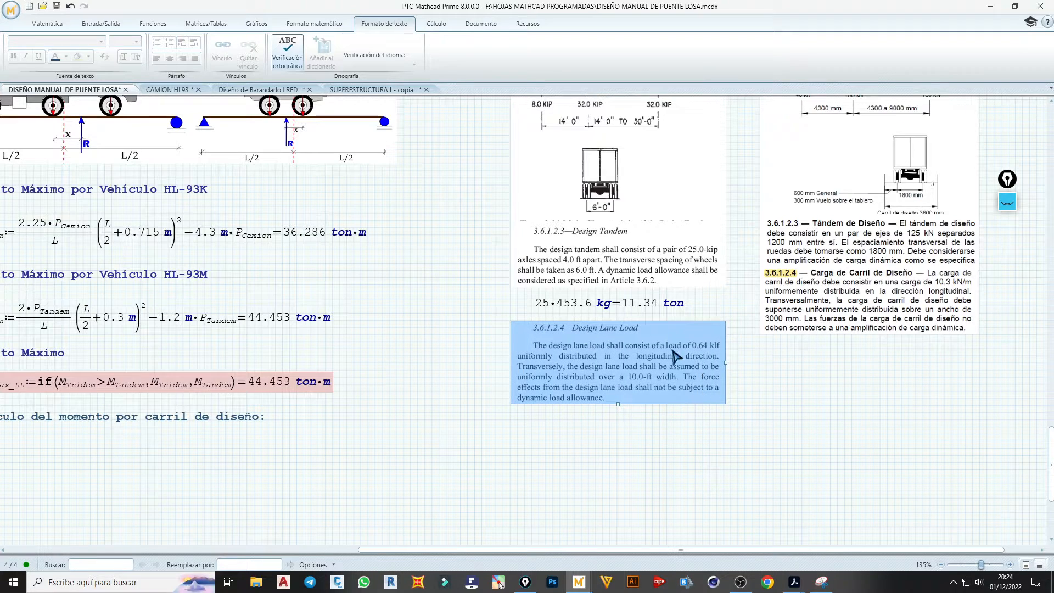
{"action": "left_click", "coordinate": [939, 293]}
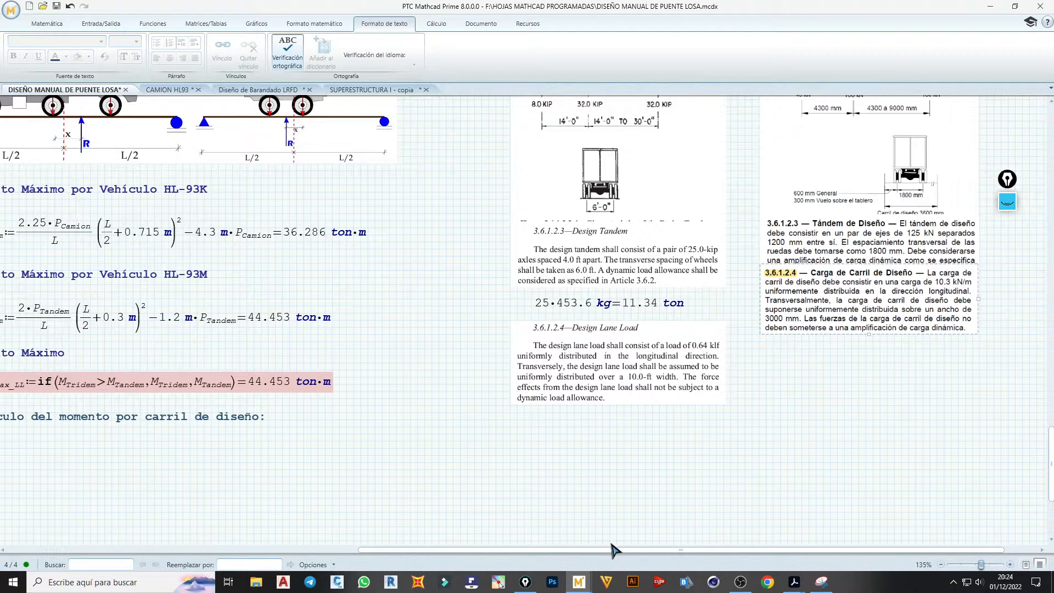
- Start a definition for the variable q with subscript CD under the 3.2 heading, leaving its value empty
{"action": "left_click_drag", "start_coordinate": [614, 549], "coordinate": [505, 560]}
{"action": "left_click", "coordinate": [149, 450]}
{"action": "type", "text": "q"}
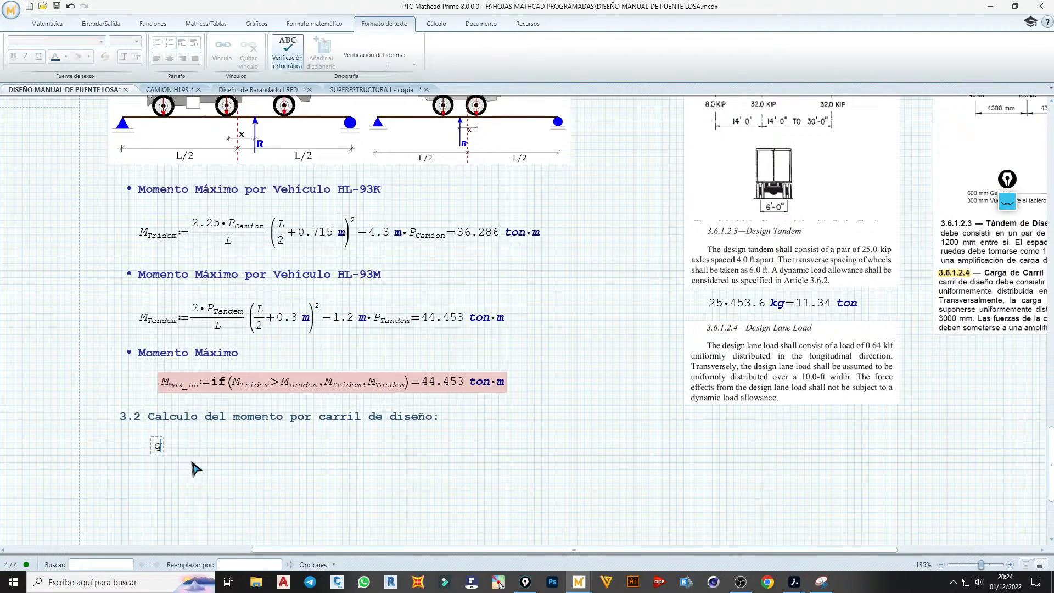
{"action": "type", "text": "="}
{"action": "key", "text": "ctrl+minus"}
{"action": "type", "text": "CD"}
{"action": "left_click", "coordinate": [187, 447]}
{"action": "left_click", "coordinate": [620, 498]}
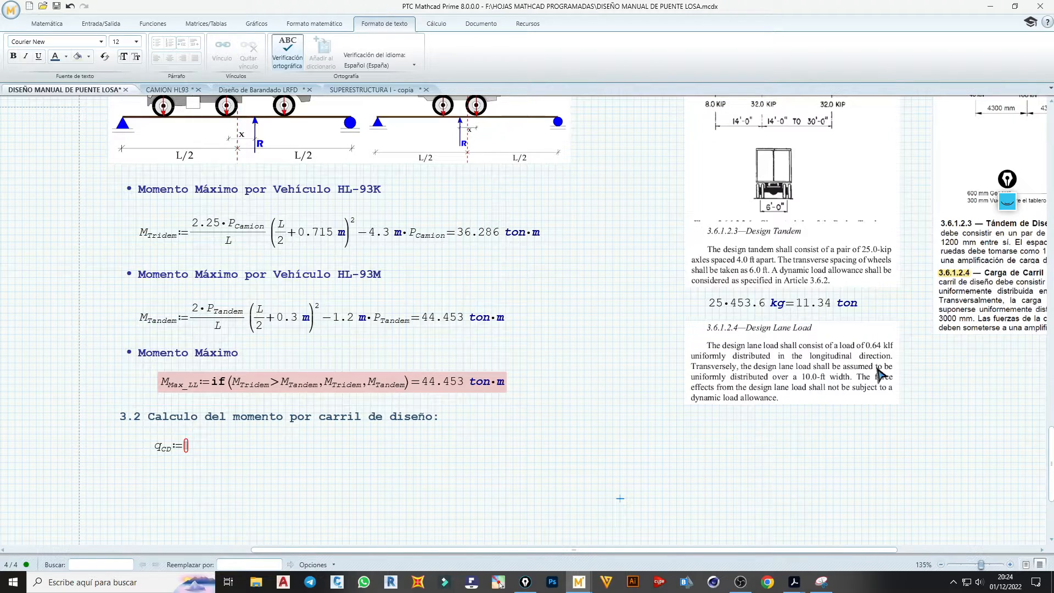
- Enter the expression 0.64·453.6 kg beneath the Design Lane Load excerpt, reusing 453.6 kg from the tandem conversion
{"action": "left_click", "coordinate": [679, 438]}
{"action": "type", "text": "0."}
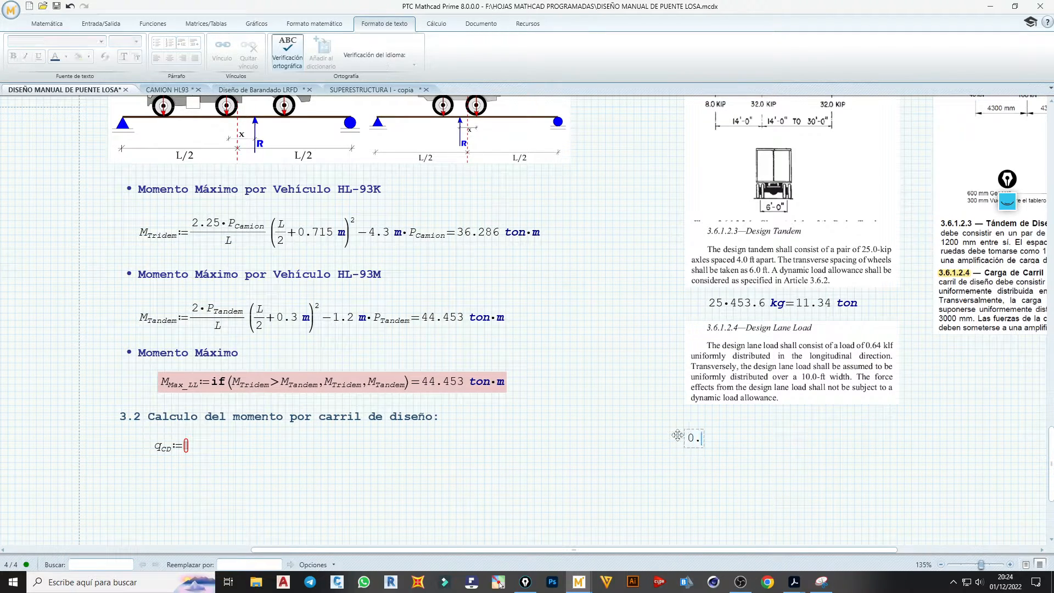
{"action": "type", "text": "64"}
{"action": "type", "text": "*"}
{"action": "left_click_drag", "start_coordinate": [733, 307], "coordinate": [780, 310]}
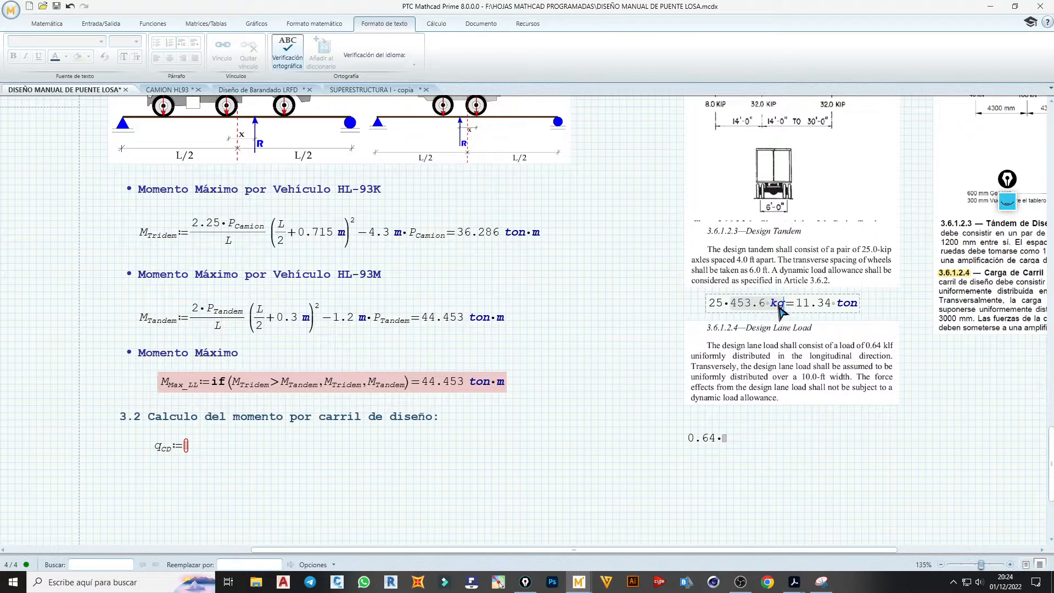
{"action": "left_click", "coordinate": [727, 441]}
{"action": "key", "text": "ctrl+v"}
{"action": "left_click", "coordinate": [760, 441]}
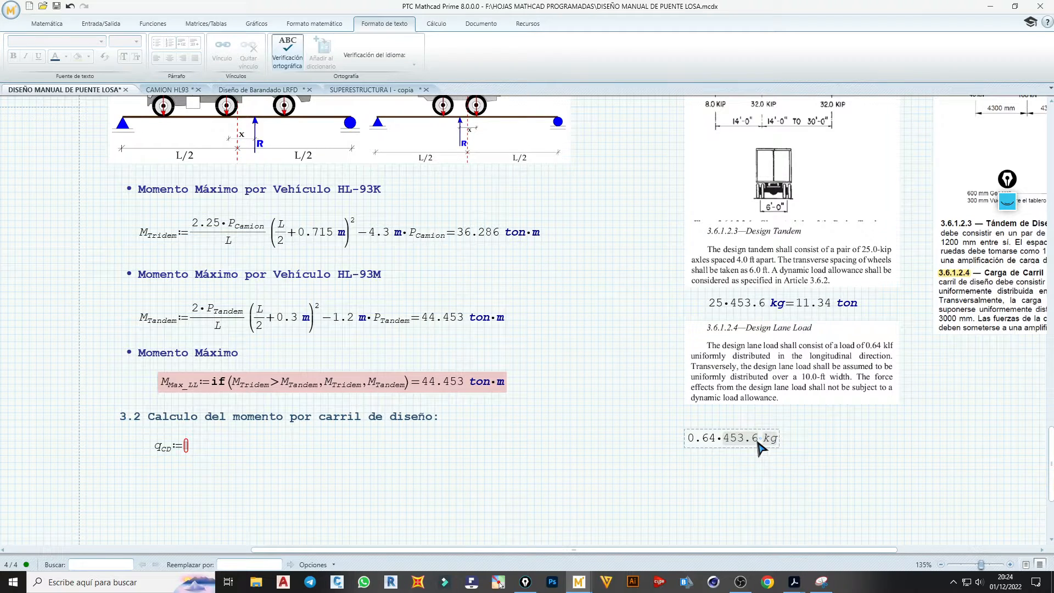
- Divide the 453.6 factor by 0.3048 m and evaluate the lane load conversion in ton/m
{"action": "left_click", "coordinate": [758, 442]}
{"action": "type", "text": "/0."}
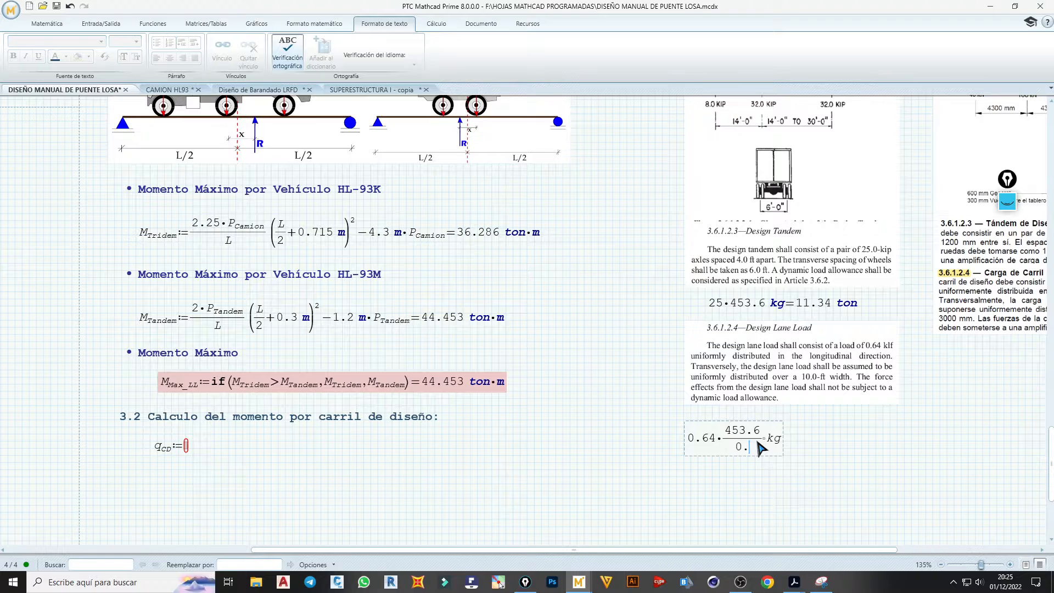
{"action": "type", "text": "3048·m"}
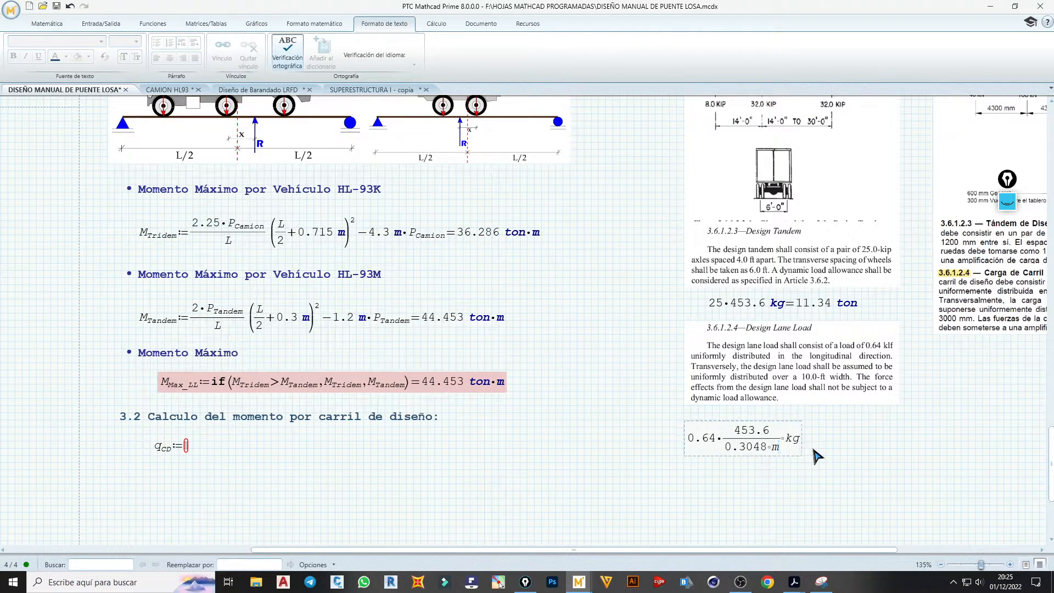
{"action": "key", "text": "space"}
{"action": "key", "text": "Right"}
{"action": "type", "text": "="}
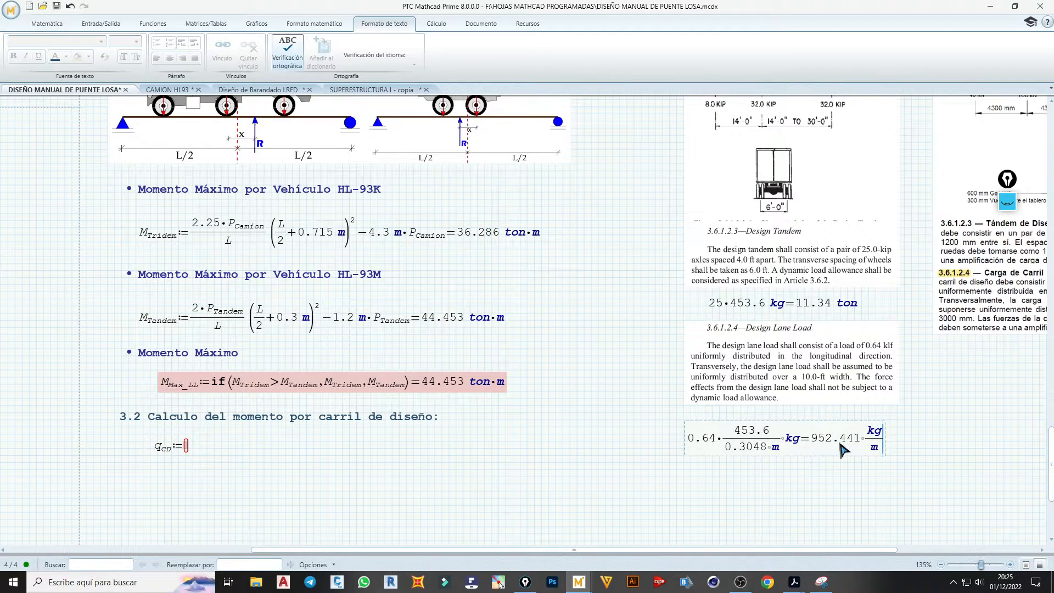
{"action": "key", "text": "BackSpace"}
{"action": "key", "text": "BackSpace"}
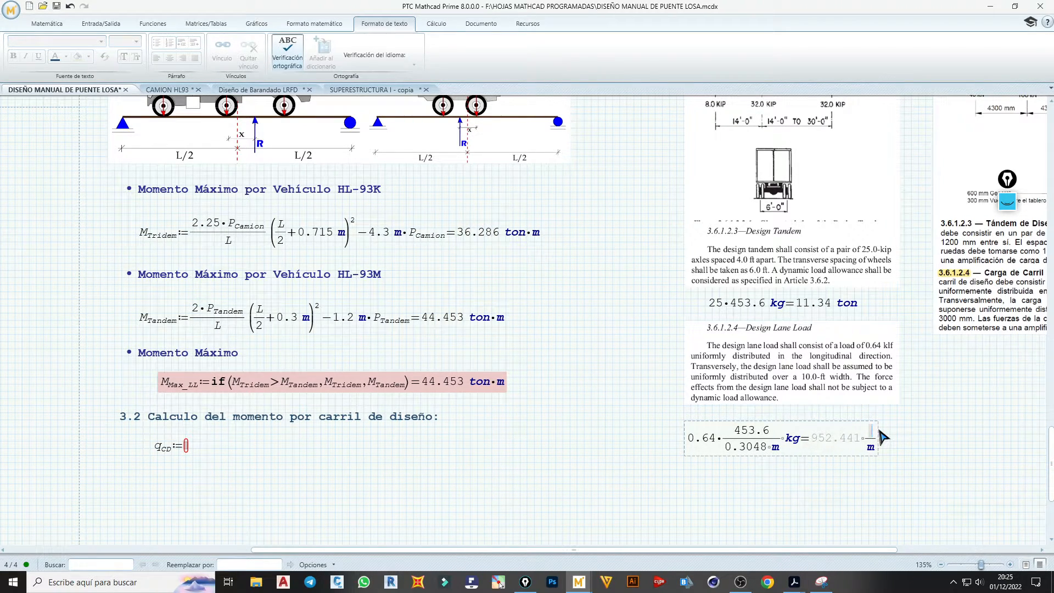
{"action": "type", "text": "ton"}
{"action": "left_click", "coordinate": [948, 444]}
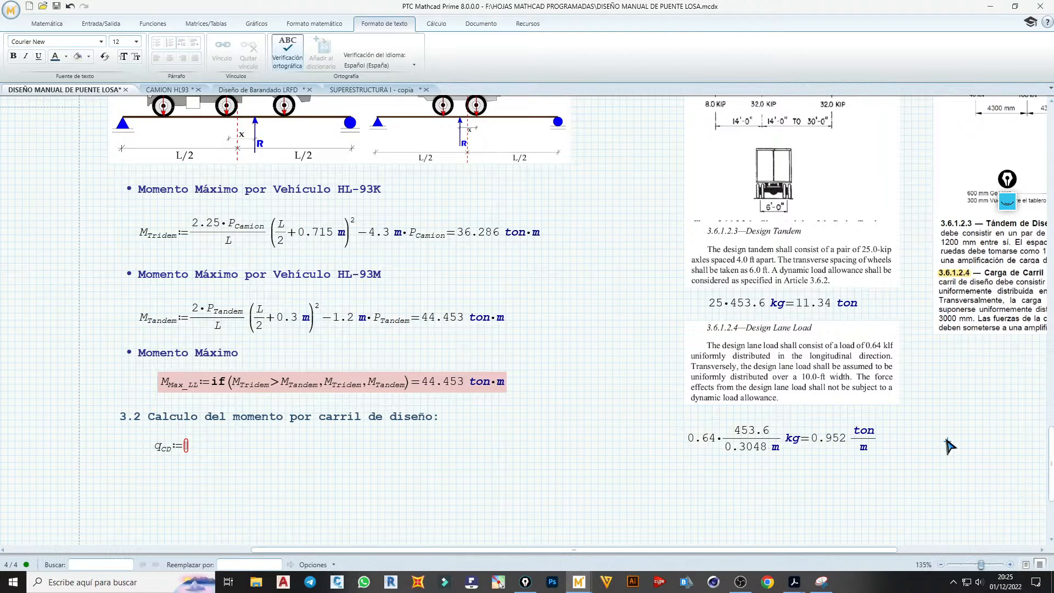
- Set the lane load q_CD to 0.952 ton/m
{"action": "left_click", "coordinate": [187, 449]}
{"action": "type", "text": "0."}
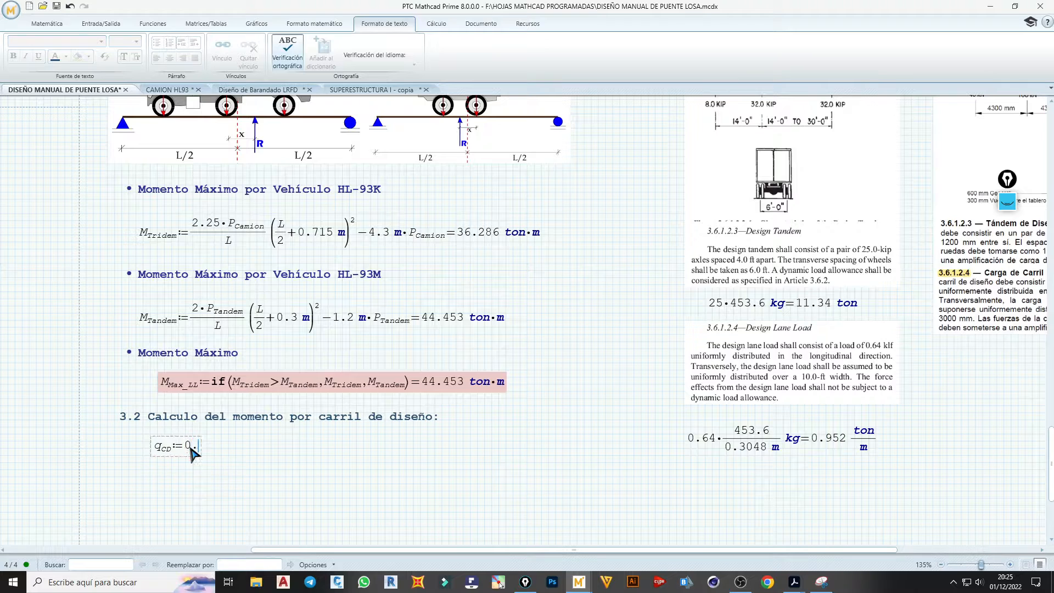
{"action": "type", "text": "952*ton/m"}
{"action": "left_click", "coordinate": [254, 460]}
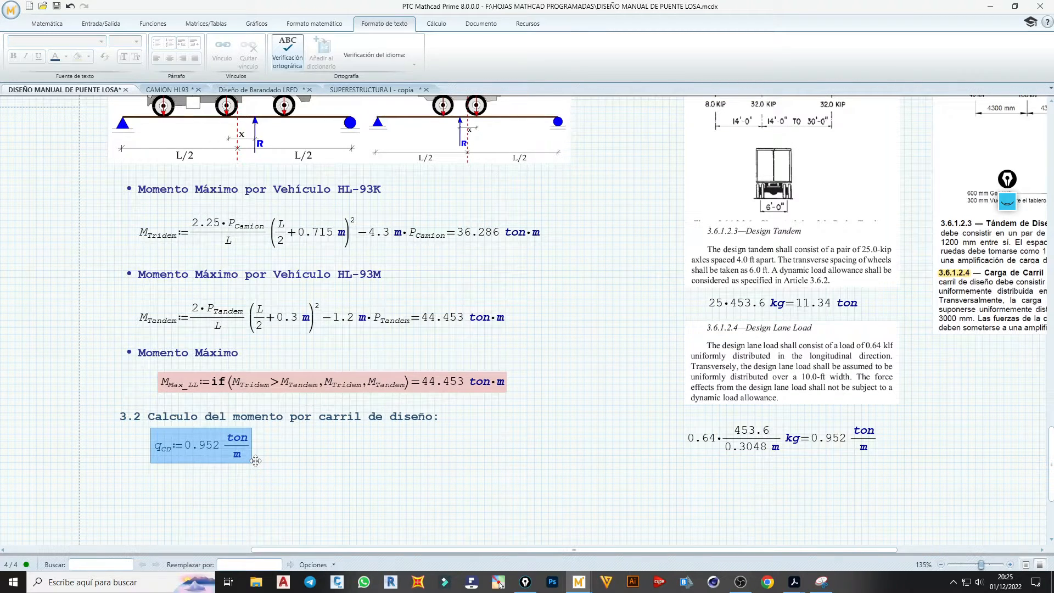
- Move the q_CD definition slightly down from its heading and highlight it in light yellow
{"action": "left_click_drag", "start_coordinate": [255, 459], "coordinate": [255, 467]}
{"action": "left_click", "coordinate": [313, 24]}
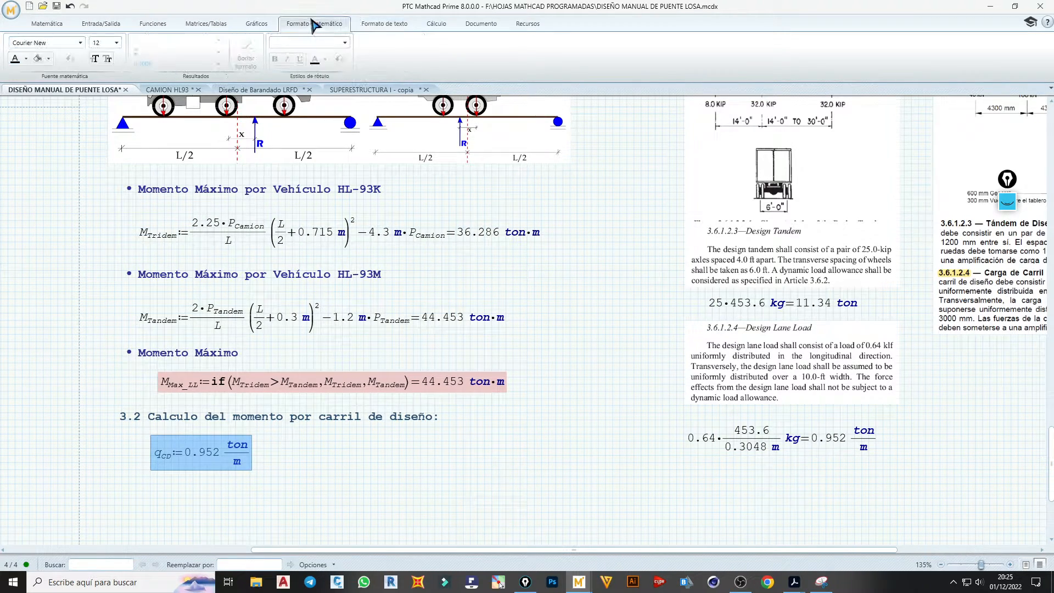
{"action": "left_click", "coordinate": [48, 58]}
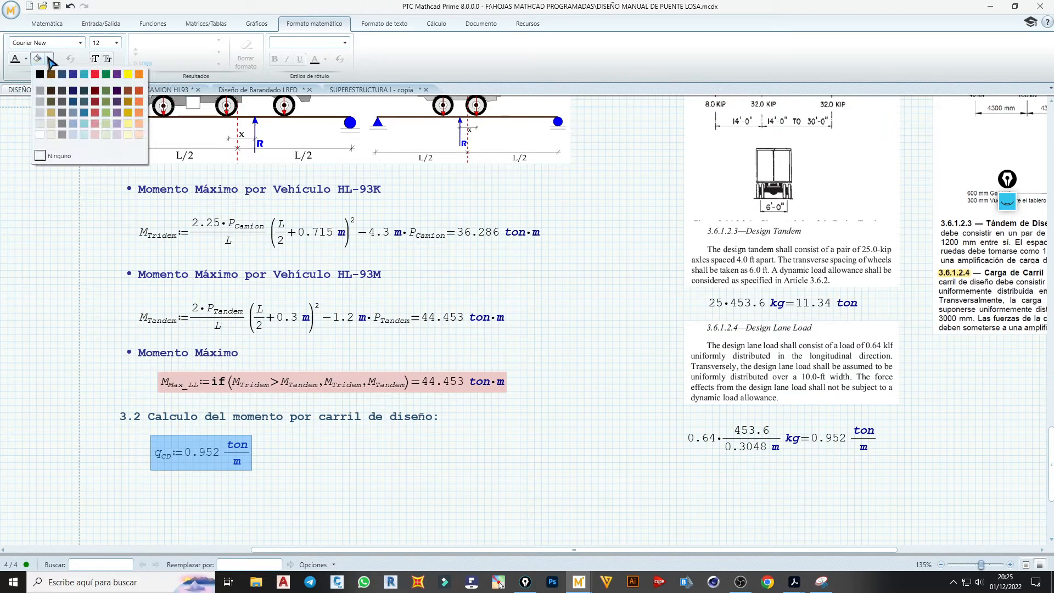
{"action": "left_click", "coordinate": [129, 136]}
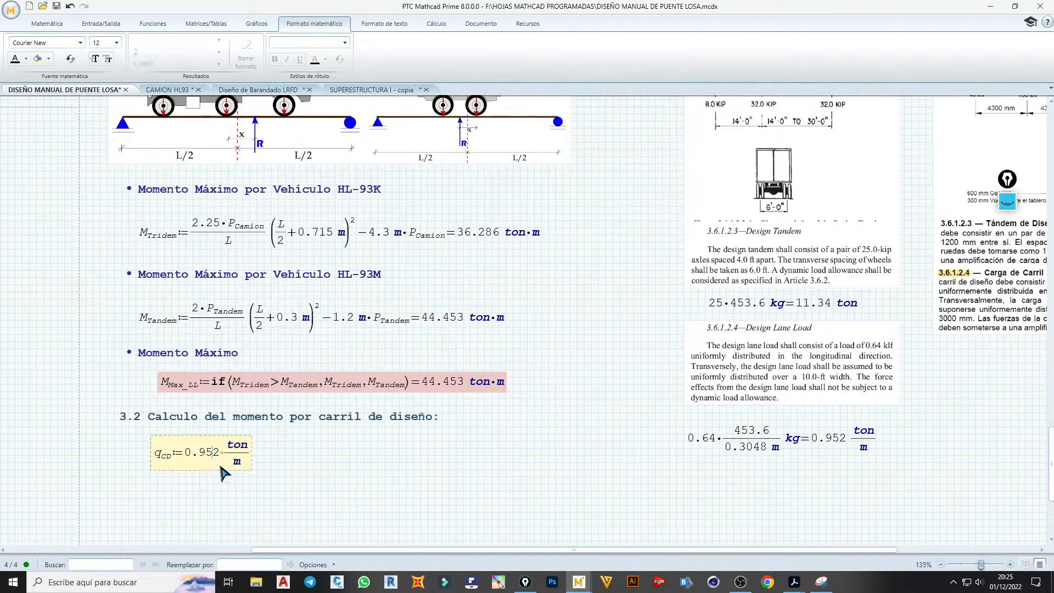
- Copy the wearing-surface moment row (Momento label, M_DW formula and result) and paste it beneath q_CD in section 3.2
{"action": "scroll", "coordinate": [391, 384], "scroll_direction": "up", "scroll_amount": 5}
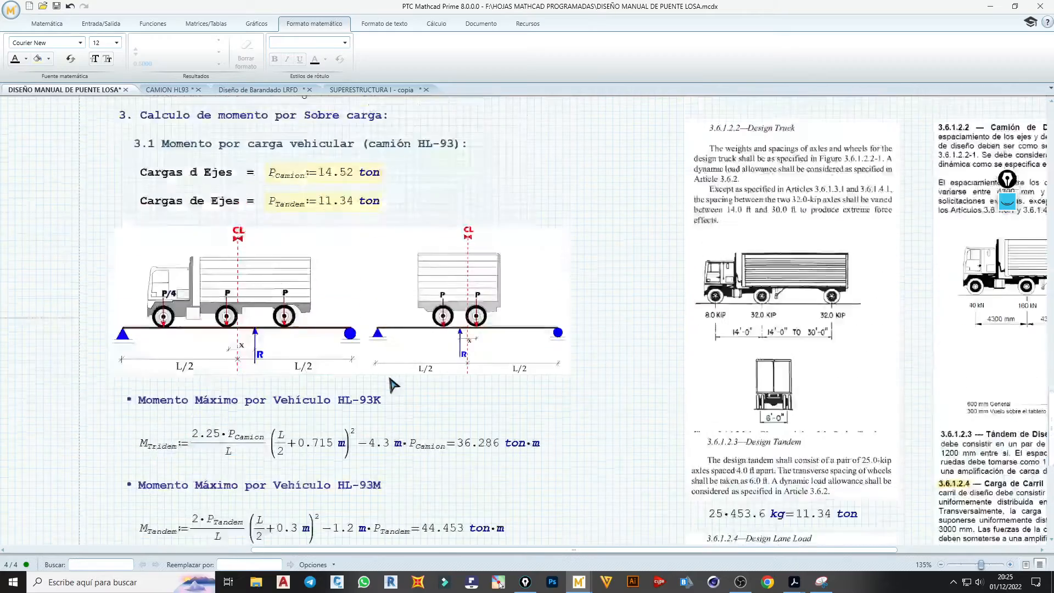
{"action": "scroll", "coordinate": [392, 384], "scroll_direction": "up", "scroll_amount": 4}
{"action": "left_click", "coordinate": [526, 248]}
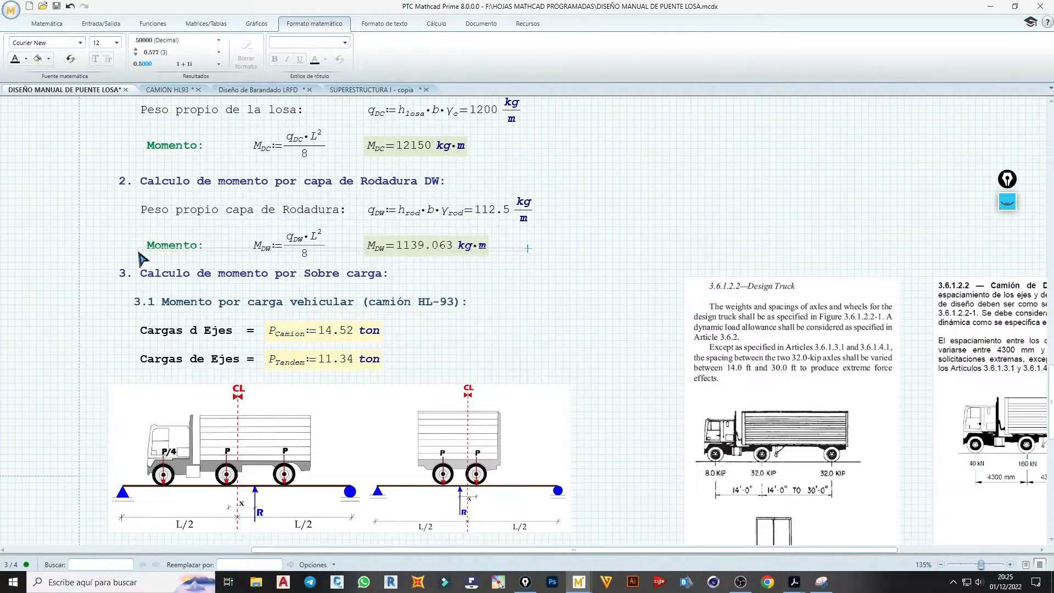
{"action": "left_click_drag", "start_coordinate": [527, 248], "coordinate": [138, 252]}
{"action": "scroll", "coordinate": [412, 333], "scroll_direction": "down", "scroll_amount": 7}
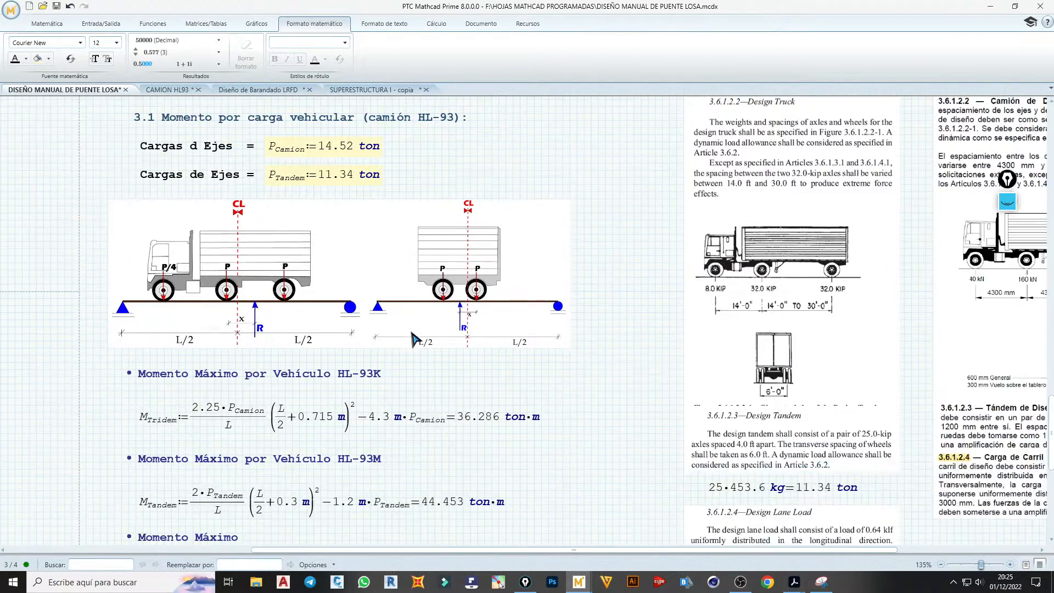
{"action": "scroll", "coordinate": [412, 337], "scroll_direction": "down", "scroll_amount": 10}
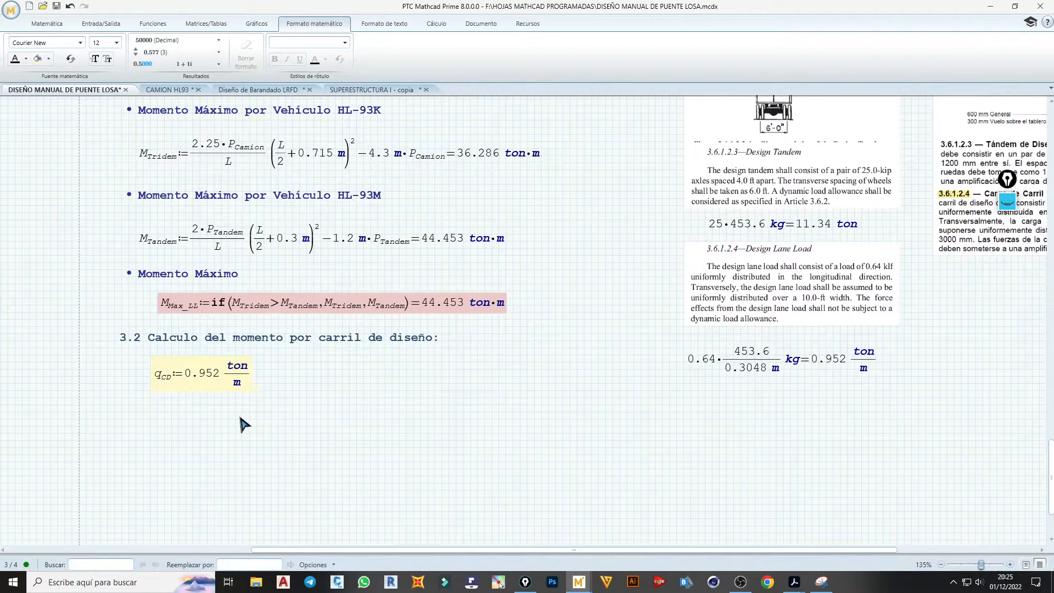
{"action": "key", "text": "ctrl+v"}
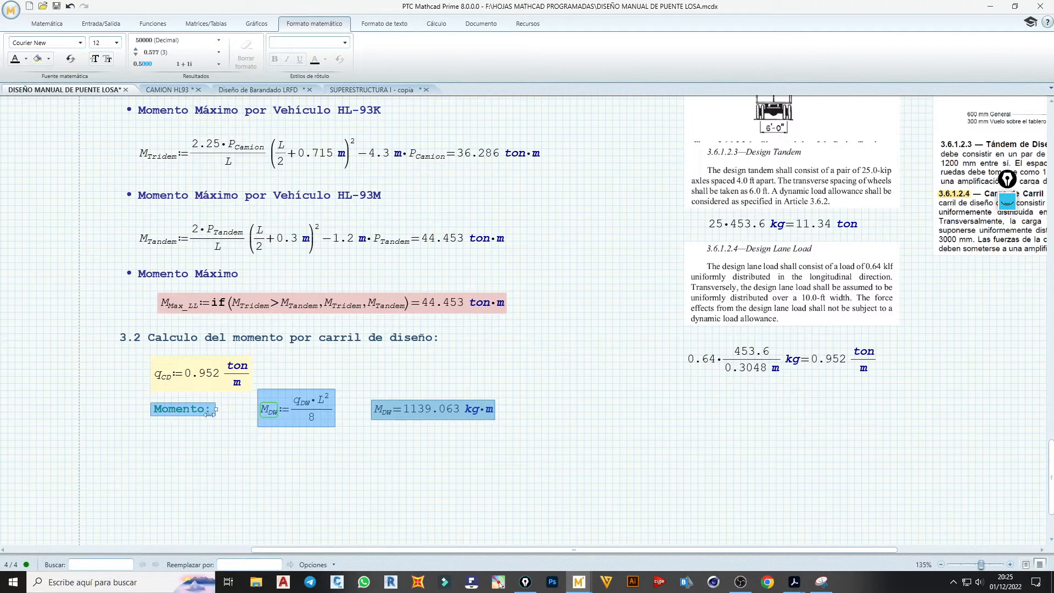
- Change the pasted moment formula to define M_CD as q_CD·L²/8
{"action": "left_click", "coordinate": [277, 418]}
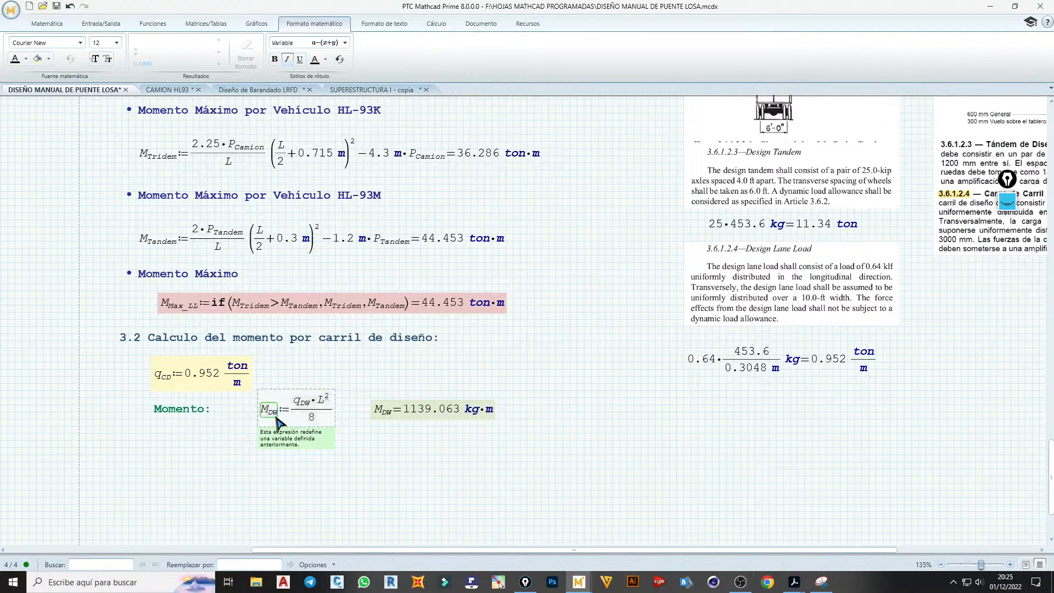
{"action": "key", "text": "BackSpace"}
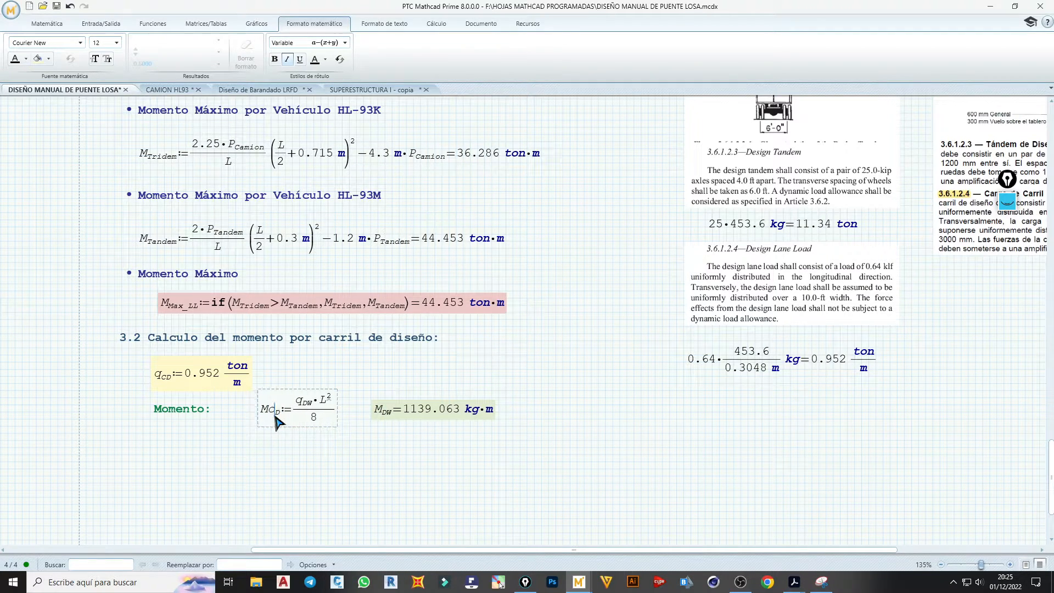
{"action": "type", "text": "c"}
{"action": "left_click", "coordinate": [309, 404]}
{"action": "key", "text": "BackSpace"}
{"action": "key", "text": "Left"}
{"action": "type", "text": "C"}
{"action": "left_click", "coordinate": [363, 439]}
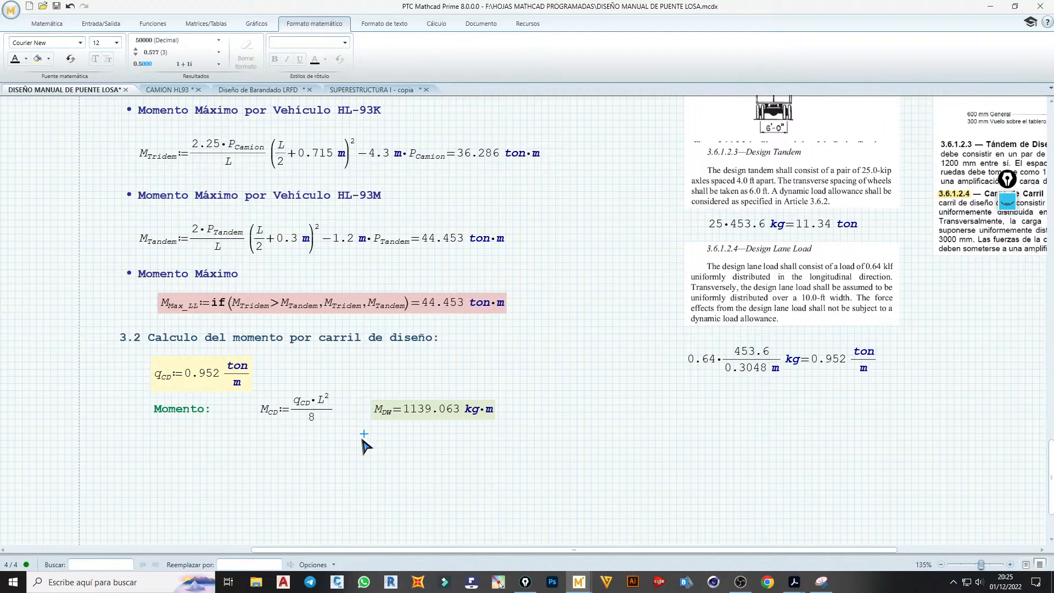
- Rename the variable in the pasted moment result to M_CD and recalculate it
{"action": "left_click", "coordinate": [393, 414]}
{"action": "key", "text": "BackSpace"}
{"action": "key", "text": "BackSpace"}
{"action": "type", "text": "CD"}
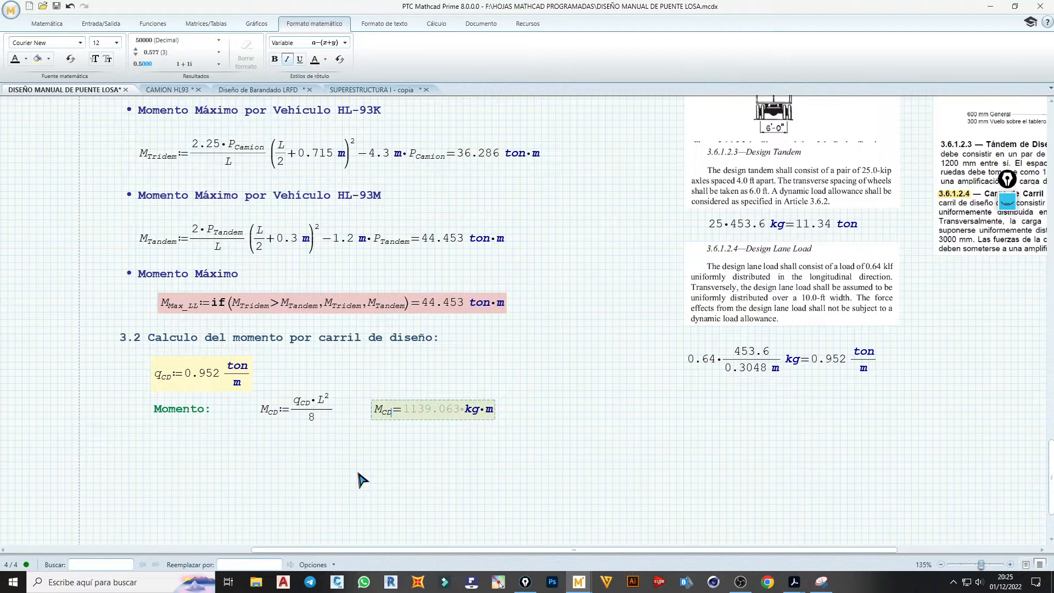
{"action": "left_click", "coordinate": [359, 479]}
- Display the M_CD result in ton·m instead of kg·m
{"action": "left_click", "coordinate": [449, 412]}
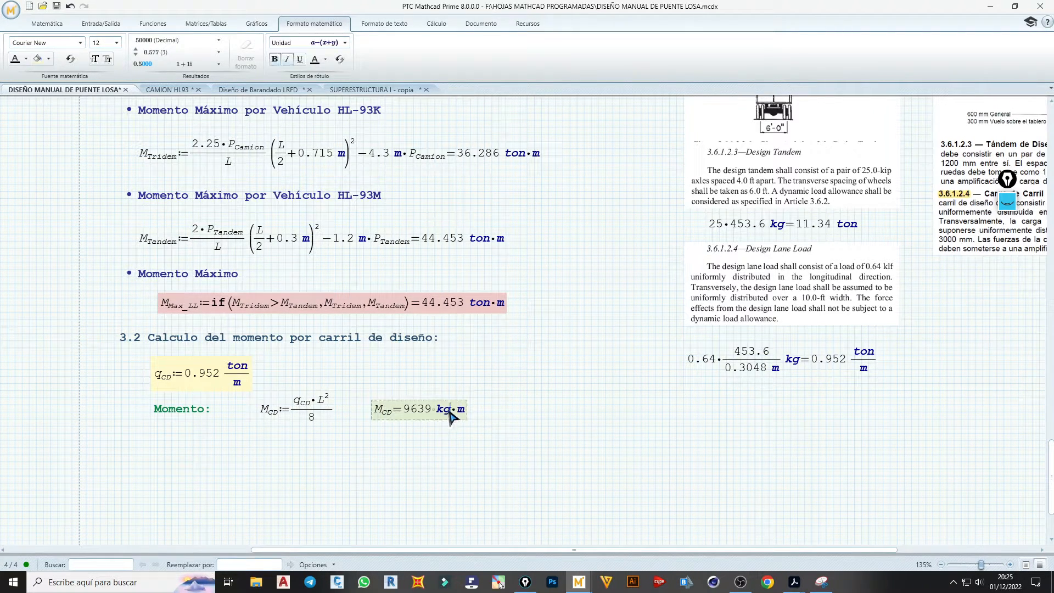
{"action": "key", "text": "BackSpace"}
{"action": "key", "text": "BackSpace"}
{"action": "type", "text": "TON"}
{"action": "key", "text": "BackSpace"}
{"action": "key", "text": "BackSpace"}
{"action": "key", "text": "BackSpace"}
{"action": "type", "text": "ton"}
{"action": "left_click", "coordinate": [463, 476]}
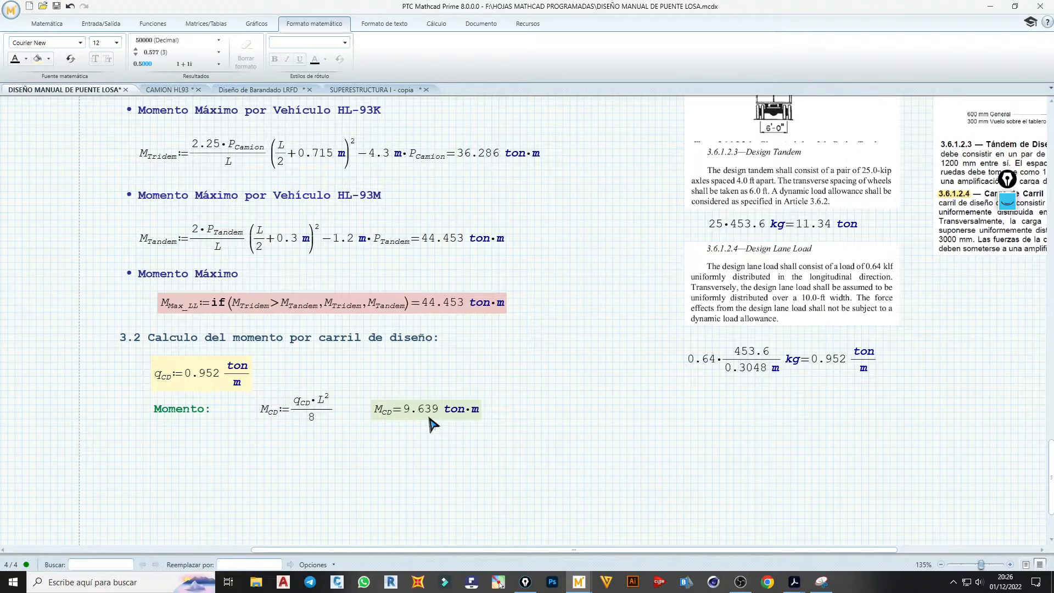
- Move the q_CD definition up onto the 3.2 heading line, just after the heading text
{"action": "left_click", "coordinate": [464, 419]}
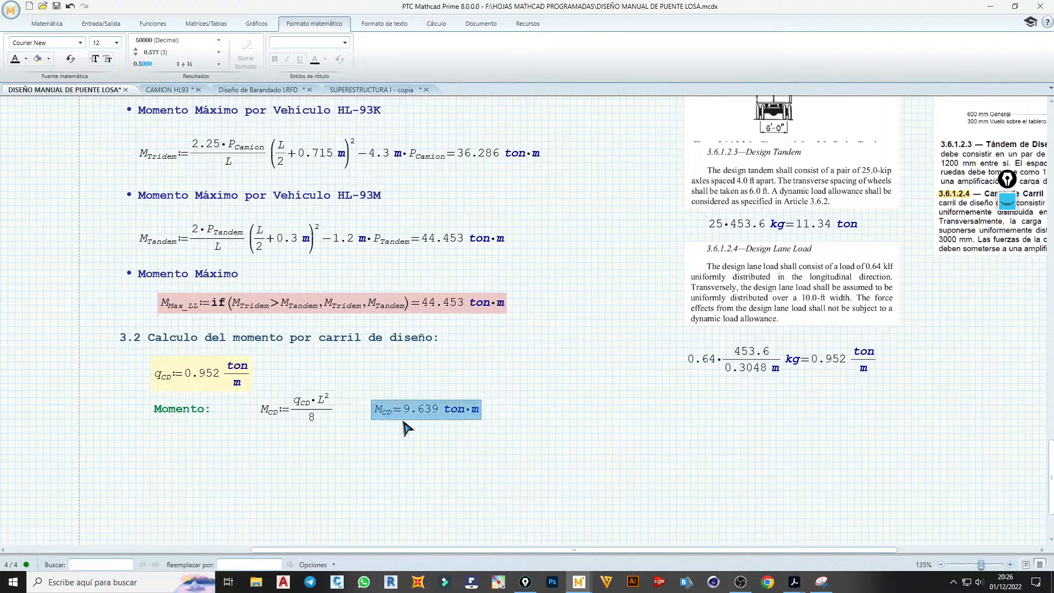
{"action": "left_click_drag", "start_coordinate": [419, 442], "coordinate": [556, 343]}
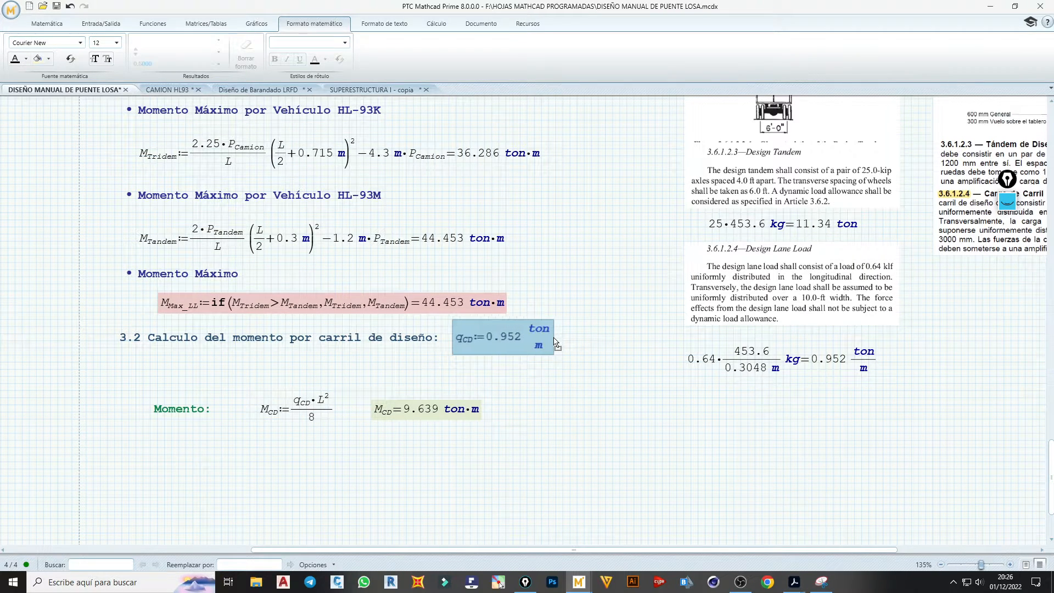
{"action": "left_click", "coordinate": [411, 331]}
- Insert one blank line above the 3.2 heading and delete three blank lines between the heading and its moment row
{"action": "left_click", "coordinate": [377, 322]}
{"action": "key", "text": "Return"}
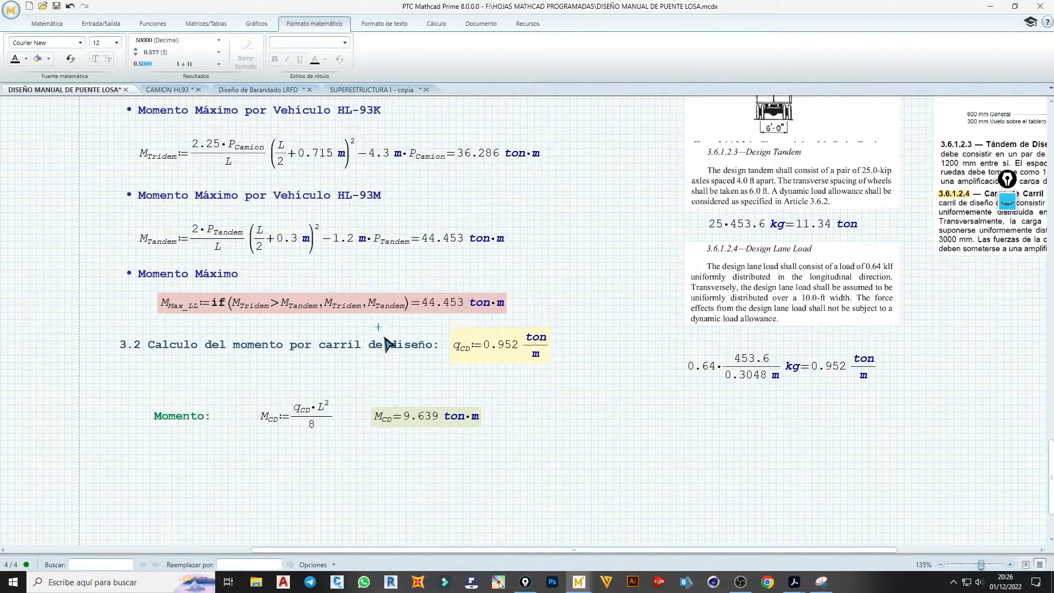
{"action": "left_click", "coordinate": [360, 375]}
{"action": "key", "text": "Delete"}
{"action": "key", "text": "Delete"}
{"action": "key", "text": "Delete"}
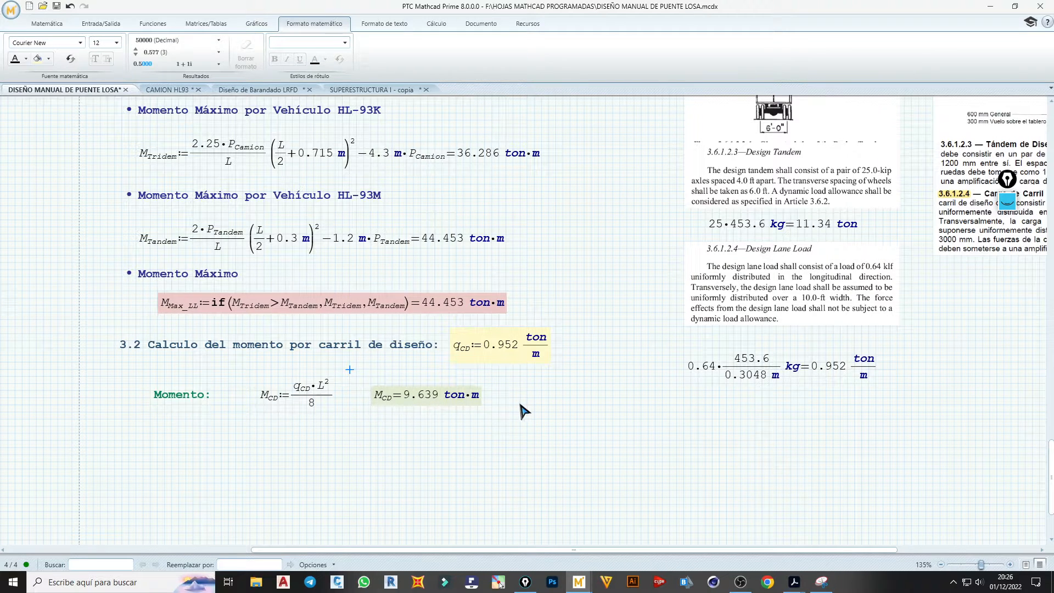
- Nudge the whole M_CD moment row one grid space to the right
{"action": "left_click_drag", "start_coordinate": [518, 397], "coordinate": [148, 405]}
{"action": "key", "text": "Right"}
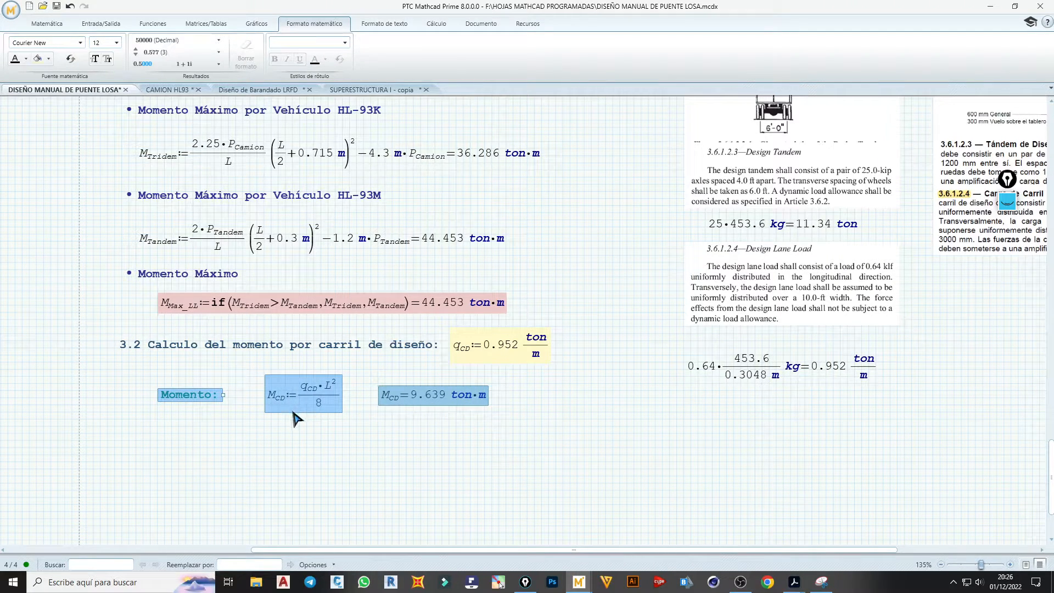
{"action": "left_click", "coordinate": [484, 440]}
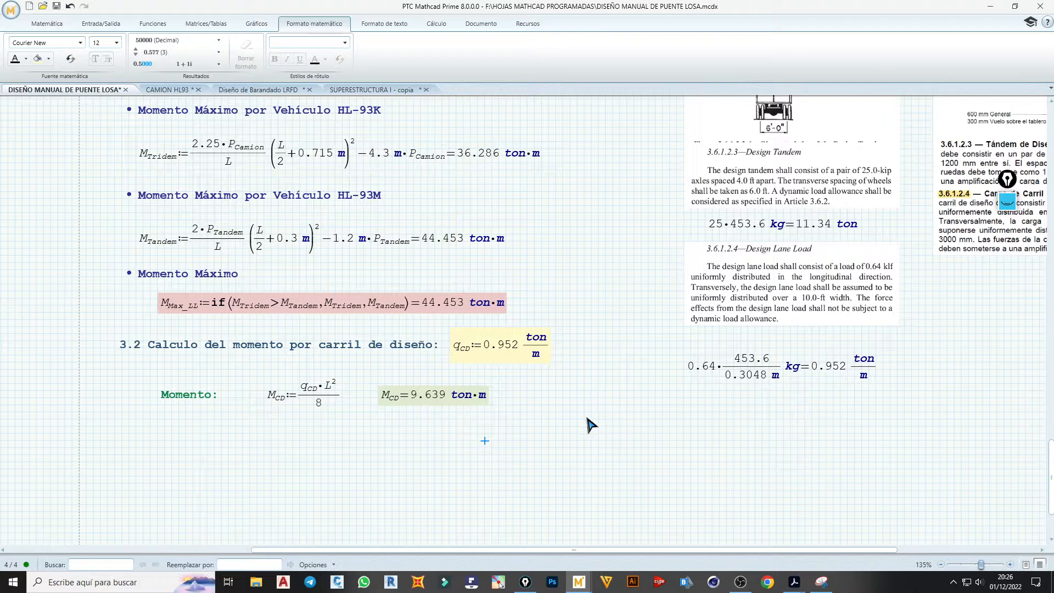
- Duplicate the heading "3.2 Calculo del momento por carril de diseño:" below the M_CD moment row
{"action": "scroll", "coordinate": [485, 403], "scroll_direction": "down", "scroll_amount": 2}
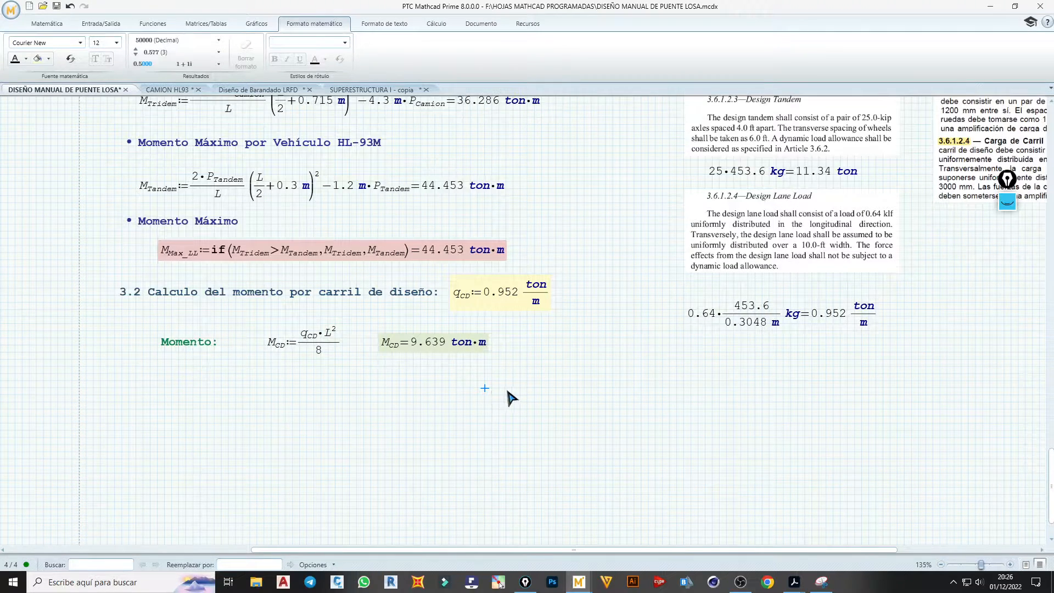
{"action": "left_click", "coordinate": [499, 583]}
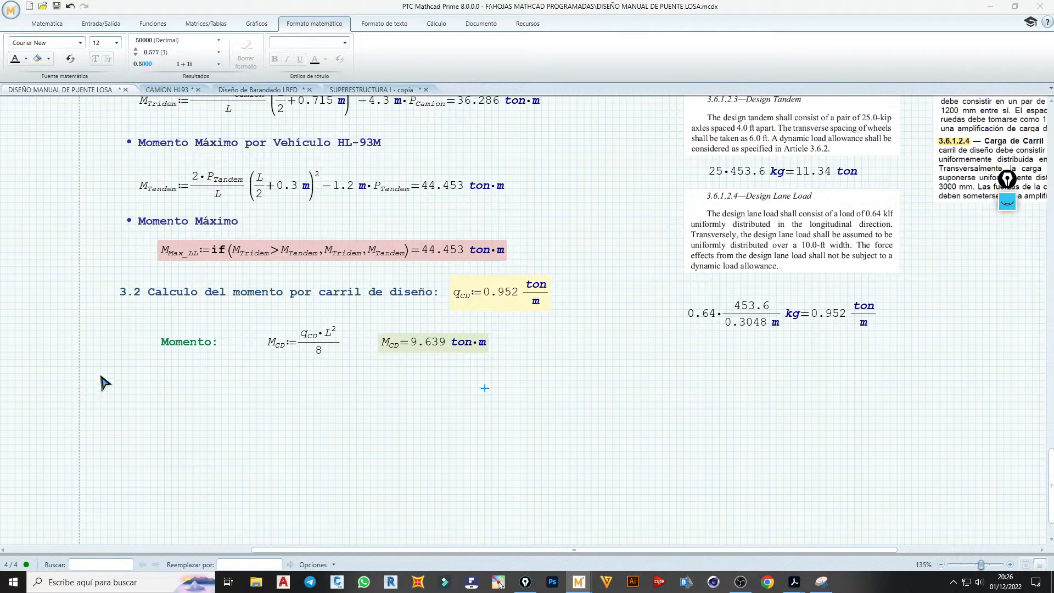
{"action": "left_click", "coordinate": [269, 292]}
{"action": "left_click", "coordinate": [272, 303]}
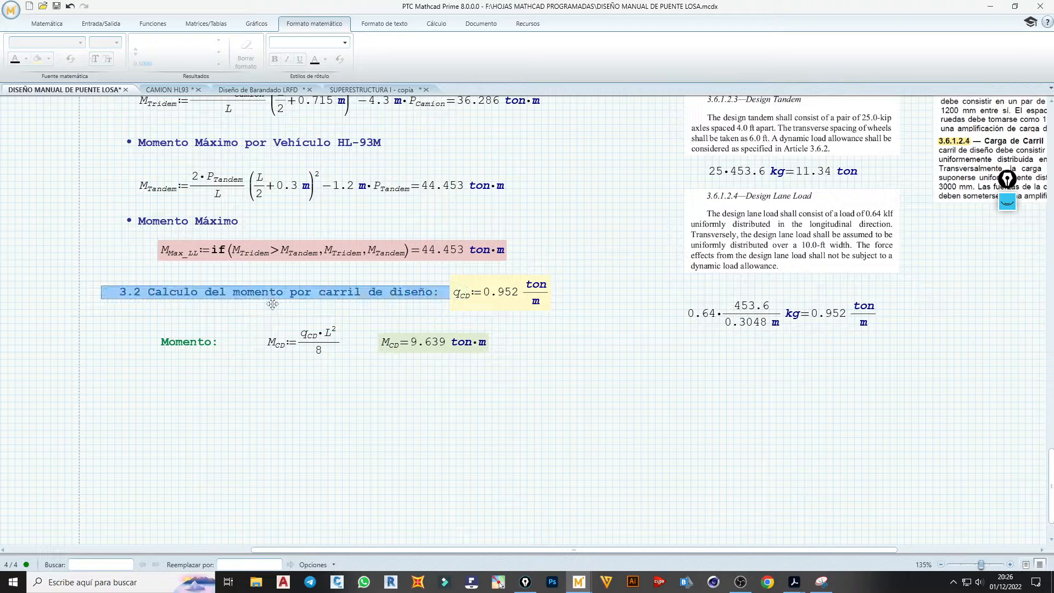
{"action": "left_click", "coordinate": [102, 390]}
{"action": "type", "text": "3.2 Calculo del momento por carril de diseño:"}
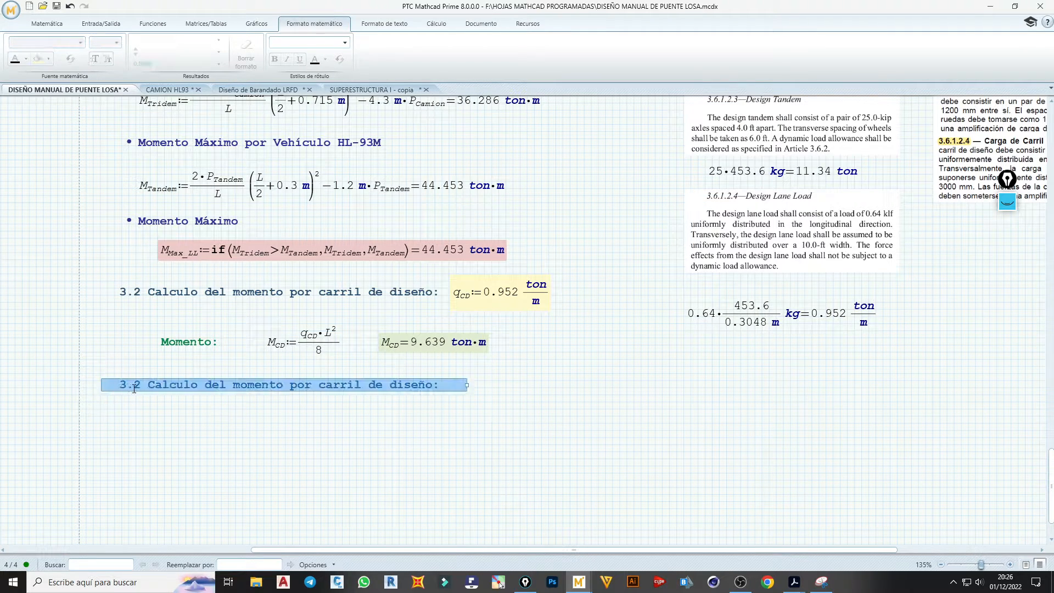
- Change the duplicated heading to "3.3 Calculo del momento por efecto de impacto:" and save the worksheet
{"action": "left_click", "coordinate": [138, 387]}
{"action": "key", "text": "BackSpace"}
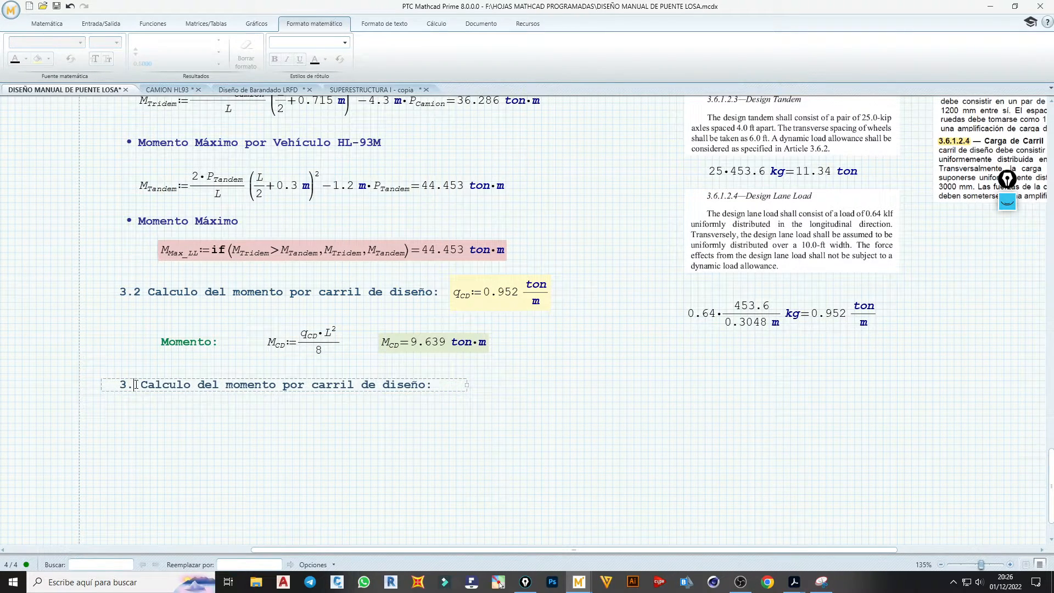
{"action": "type", "text": "3"}
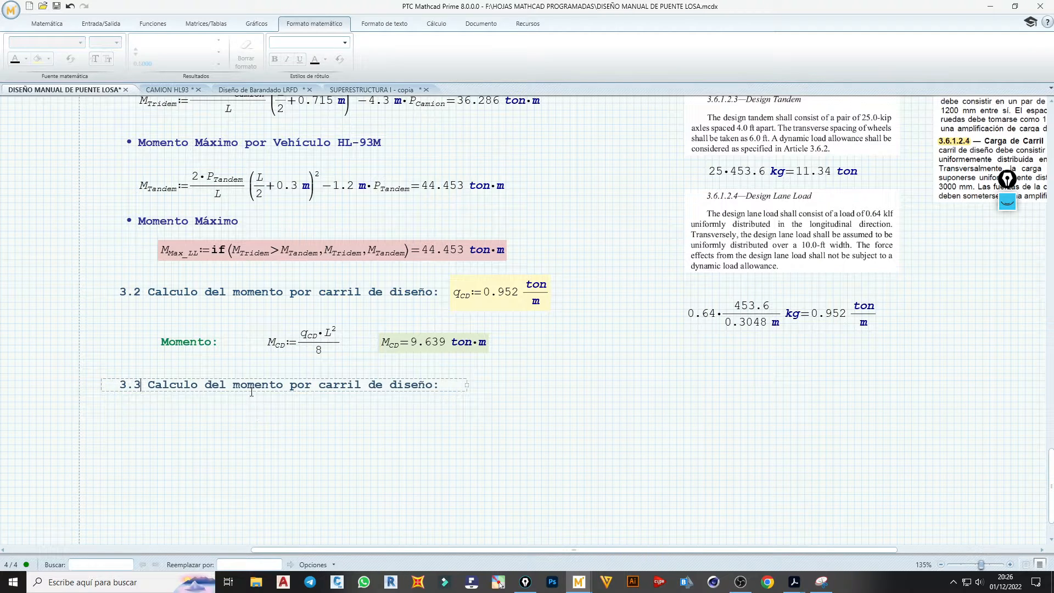
{"action": "double_click", "coordinate": [290, 388]}
{"action": "left_click_drag", "start_coordinate": [320, 388], "coordinate": [427, 408]}
{"action": "type", "text": "efecto de impacto"}
{"action": "left_click", "coordinate": [470, 390]}
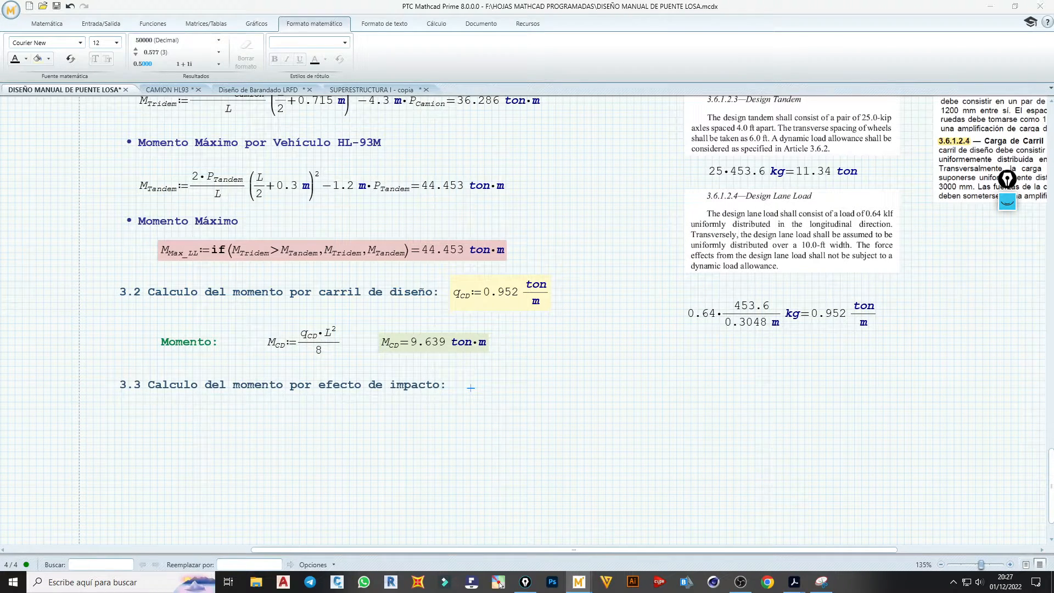
{"action": "key", "text": "ctrl+s"}
- Paste the English and Spanish 3.6.2 dynamic load allowance excerpts beside section 3.3, and move the Spanish one closer to the English one
{"action": "key", "text": "ctrl+v"}
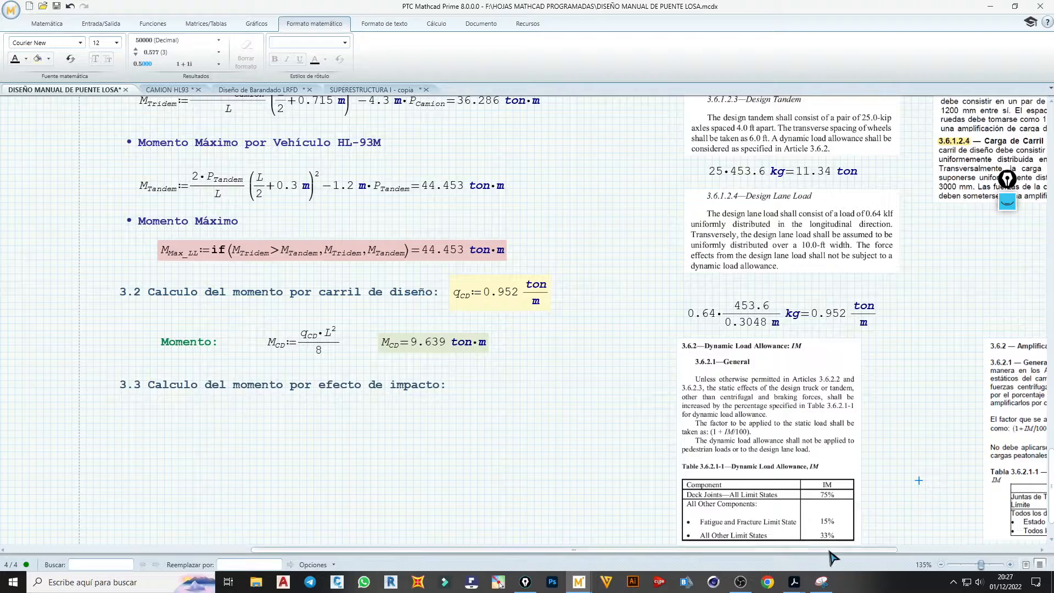
{"action": "left_click_drag", "start_coordinate": [829, 549], "coordinate": [939, 549]}
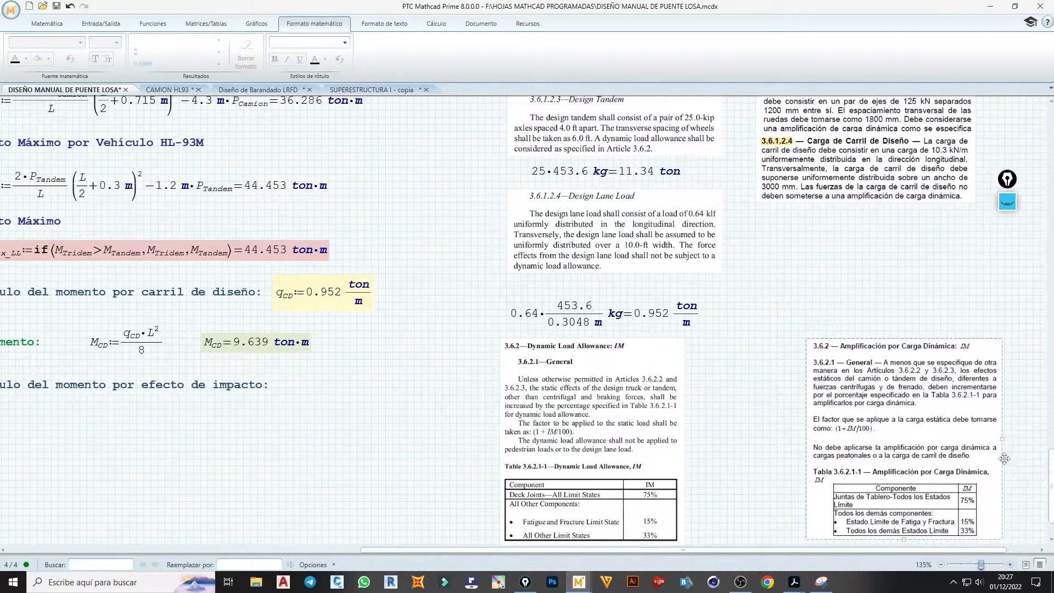
{"action": "left_click_drag", "start_coordinate": [1004, 458], "coordinate": [934, 465]}
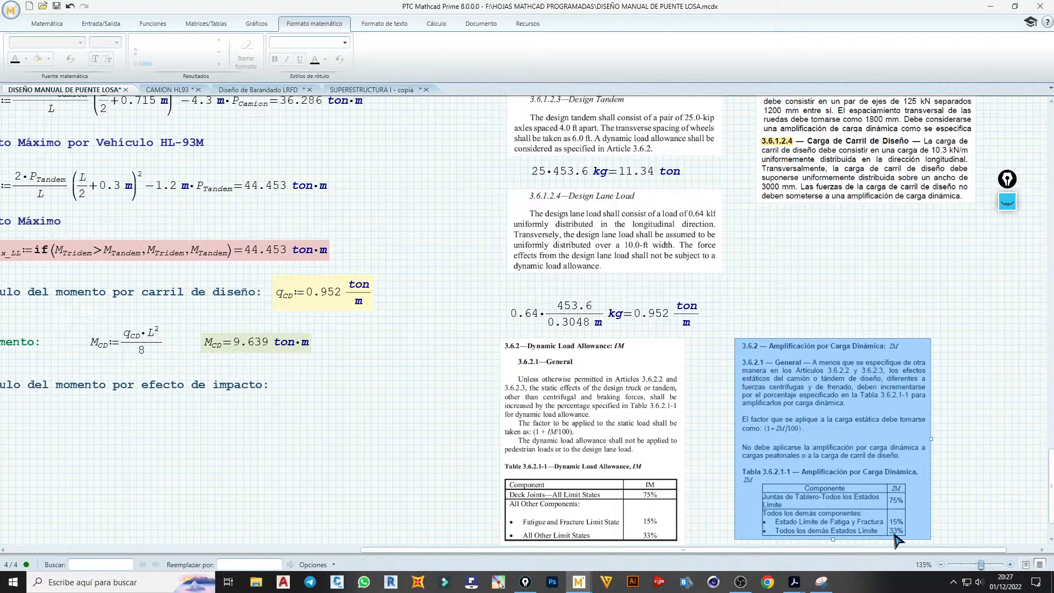
{"action": "left_click", "coordinate": [941, 509]}
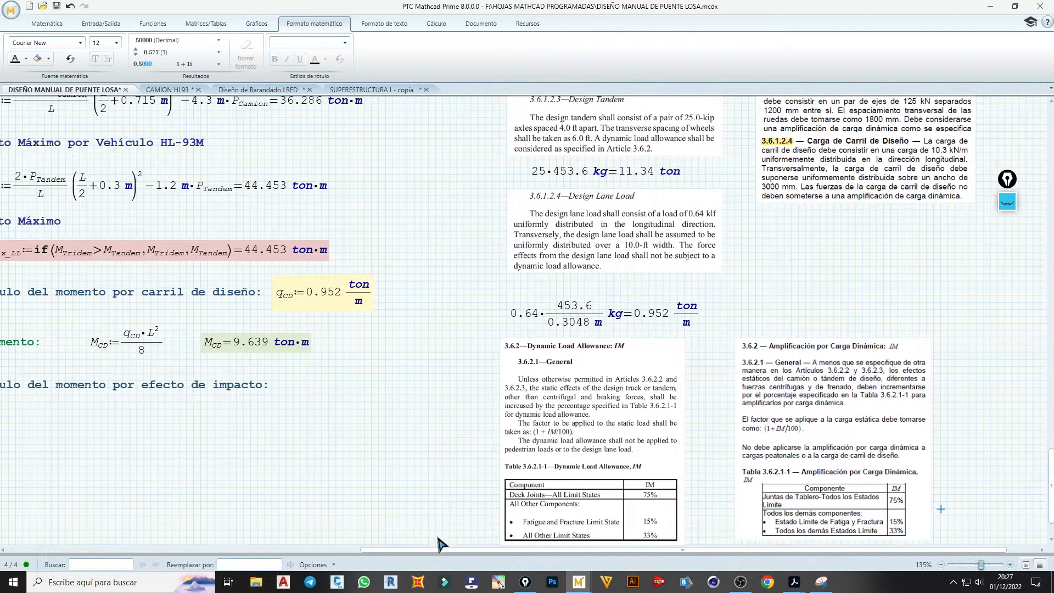
- Add the text "Momento por efecto de impacto" beneath the 3.3 heading and widen its text region to fit one line
{"action": "left_click_drag", "start_coordinate": [439, 548], "coordinate": [282, 552]}
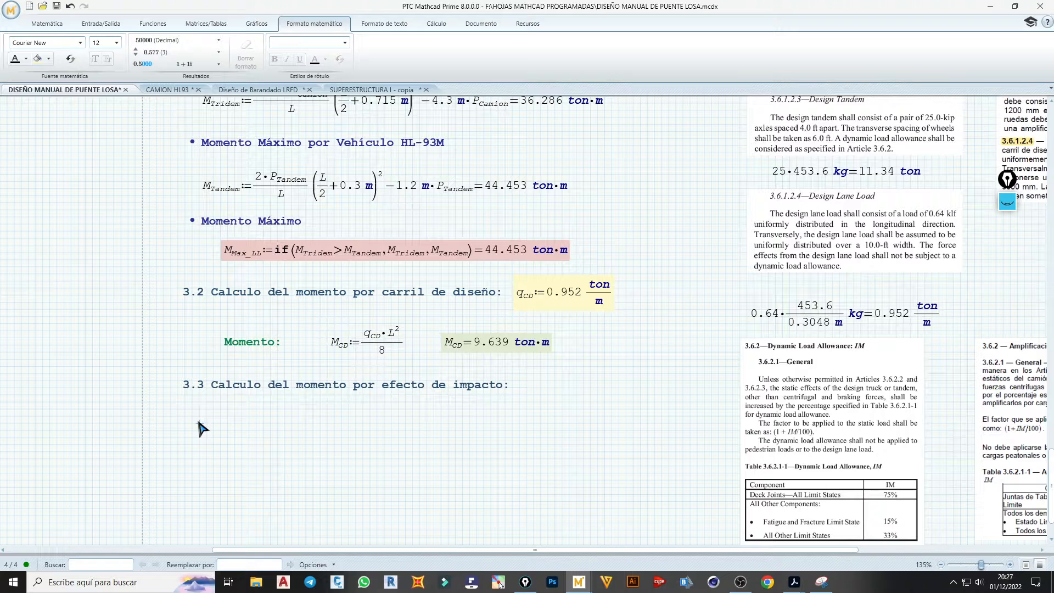
{"action": "left_click", "coordinate": [199, 422]}
{"action": "key", "text": "ctrl+t"}
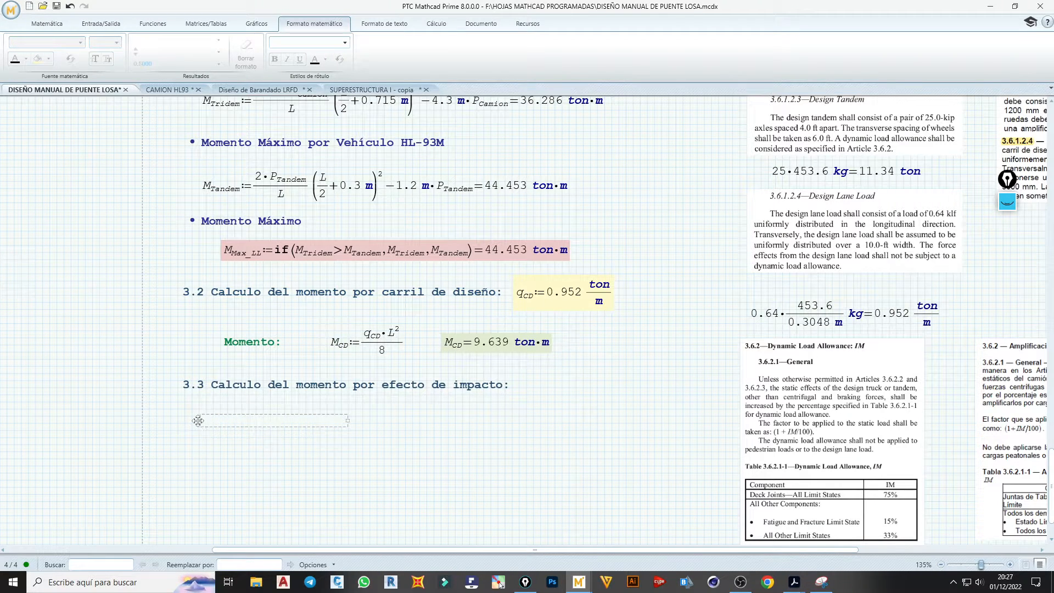
{"action": "type", "text": "Momento por efecto "}
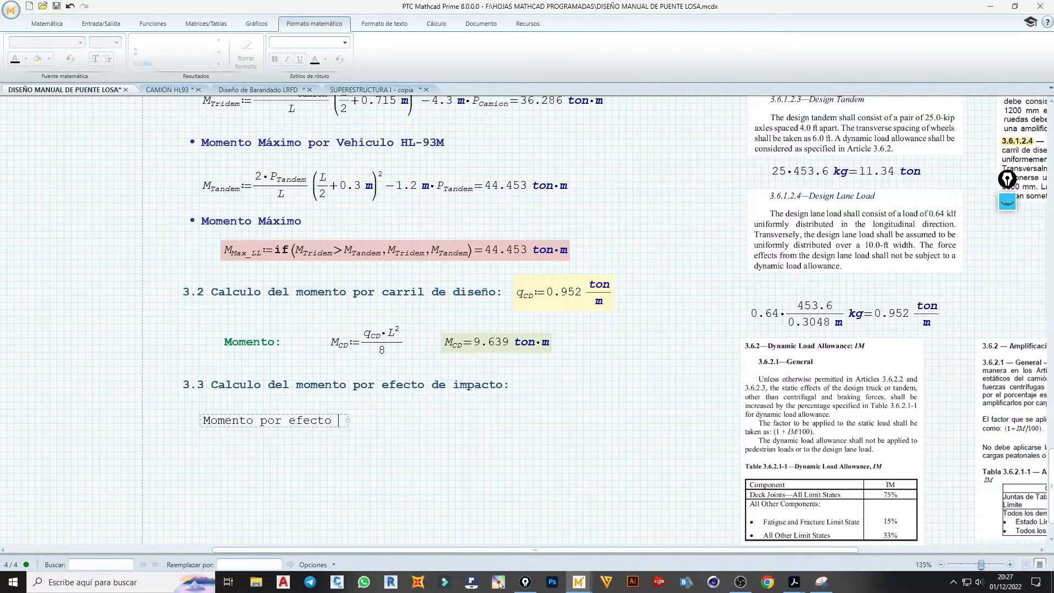
{"action": "type", "text": "de impacto"}
{"action": "left_click_drag", "start_coordinate": [347, 427], "coordinate": [431, 423]}
- Define I_imp as 0.33 beside the impact label and highlight the definition in light yellow
{"action": "left_click", "coordinate": [457, 423]}
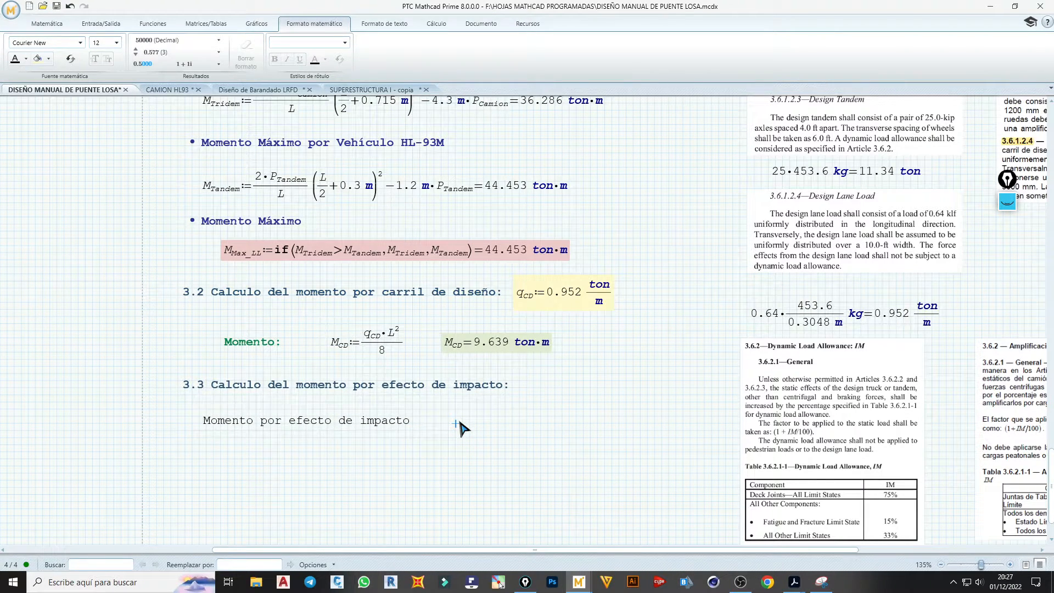
{"action": "type", "text": "I.imp:="}
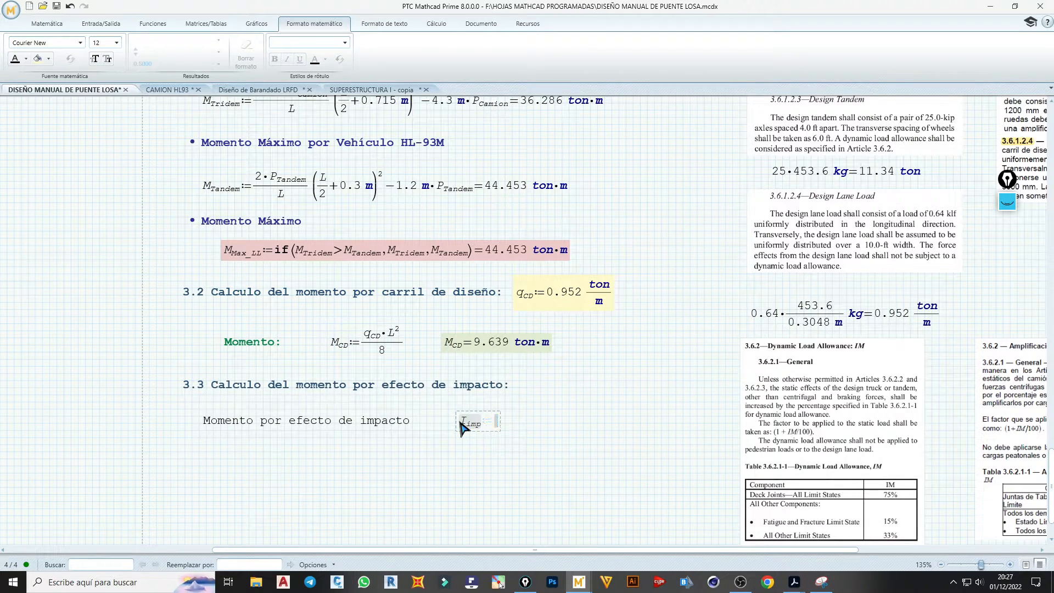
{"action": "type", "text": "0.33"}
{"action": "left_click_drag", "start_coordinate": [488, 435], "coordinate": [506, 469]}
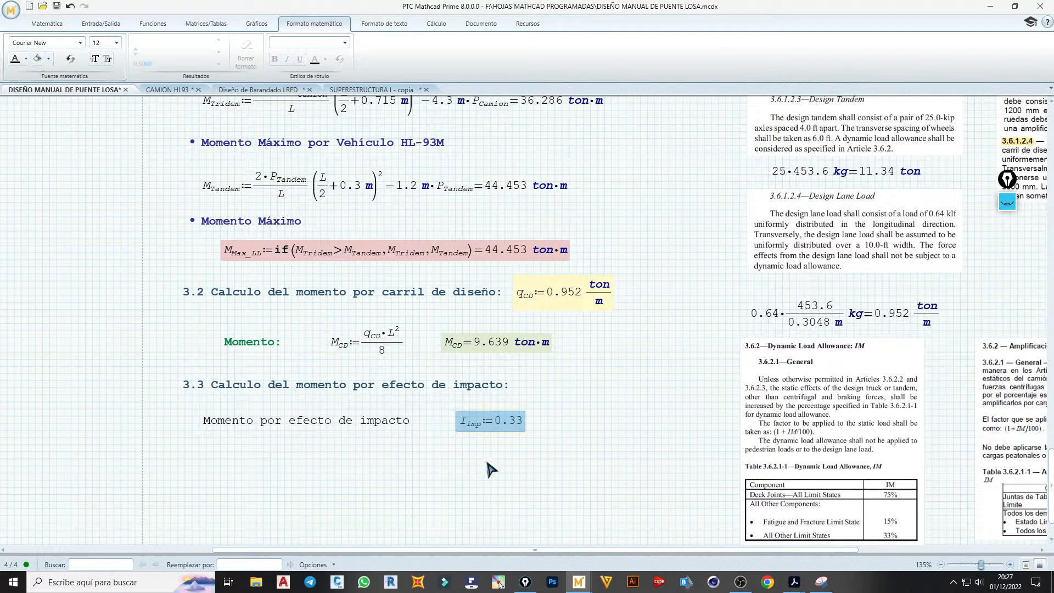
{"action": "left_click", "coordinate": [427, 451]}
{"action": "left_click", "coordinate": [263, 459]}
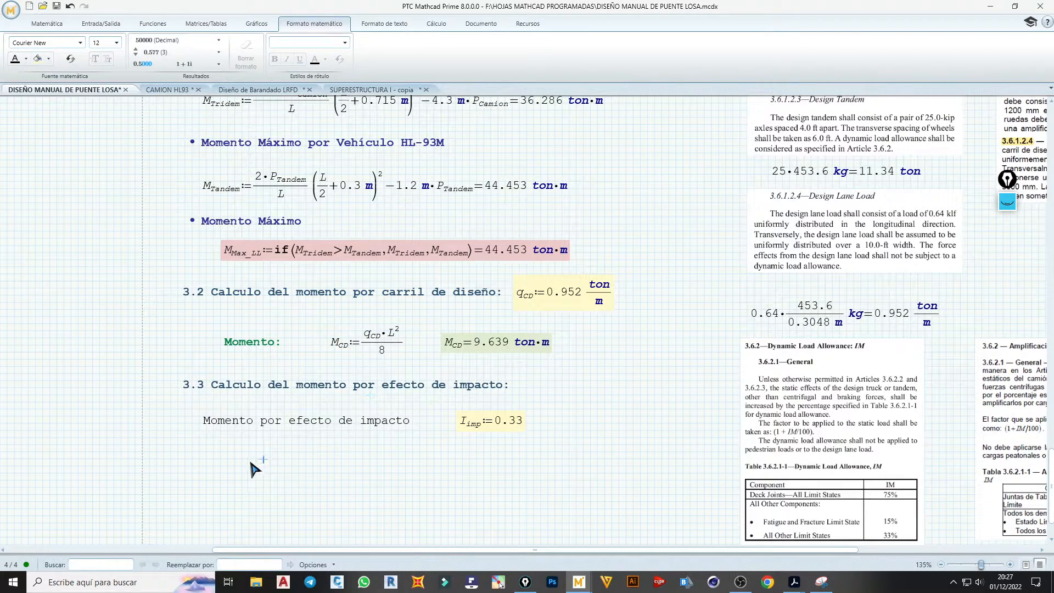
- Define M_LLimp as I_imp·M_Max_LL beneath the impact label and shift the definition nearer to the I_imp column
{"action": "left_click", "coordinate": [229, 459]}
{"action": "type", "text": "M"}
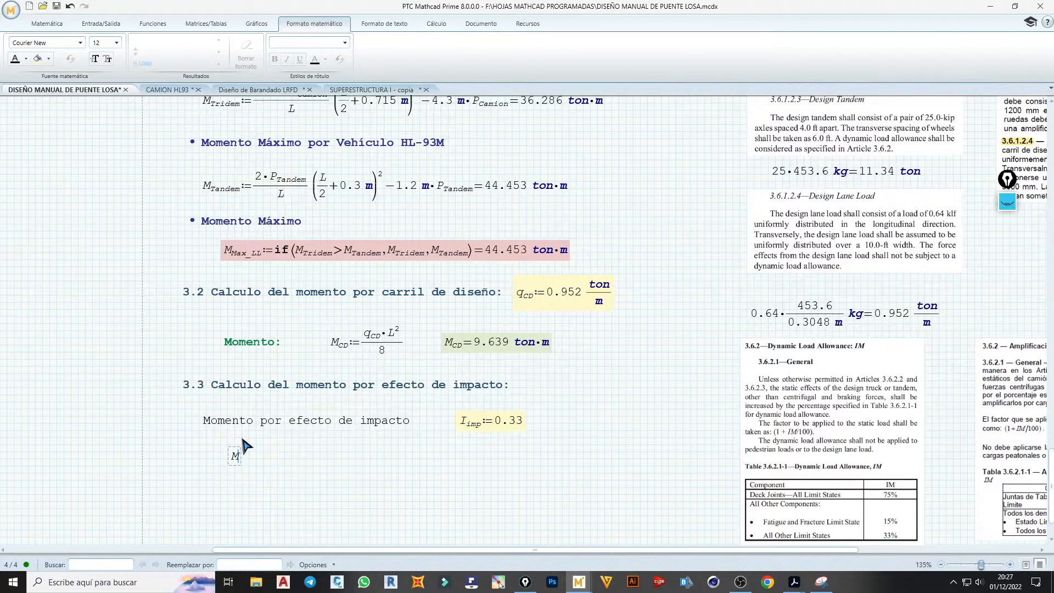
{"action": "type", "text": ".I"}
{"action": "type", "text": "Li"}
{"action": "type", "text": "mp:"}
{"action": "type", "text": "I"}
{"action": "type", "text": ".im"}
{"action": "type", "text": "p*"}
{"action": "left_click", "coordinate": [262, 258]}
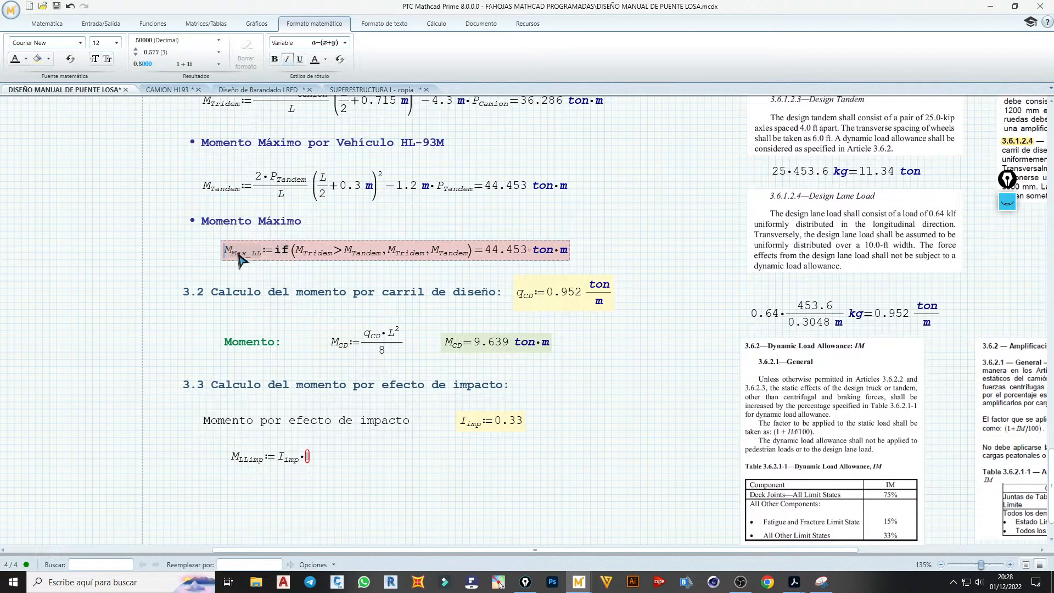
{"action": "left_click", "coordinate": [308, 456]}
{"action": "type", "text": "MMax_LL"}
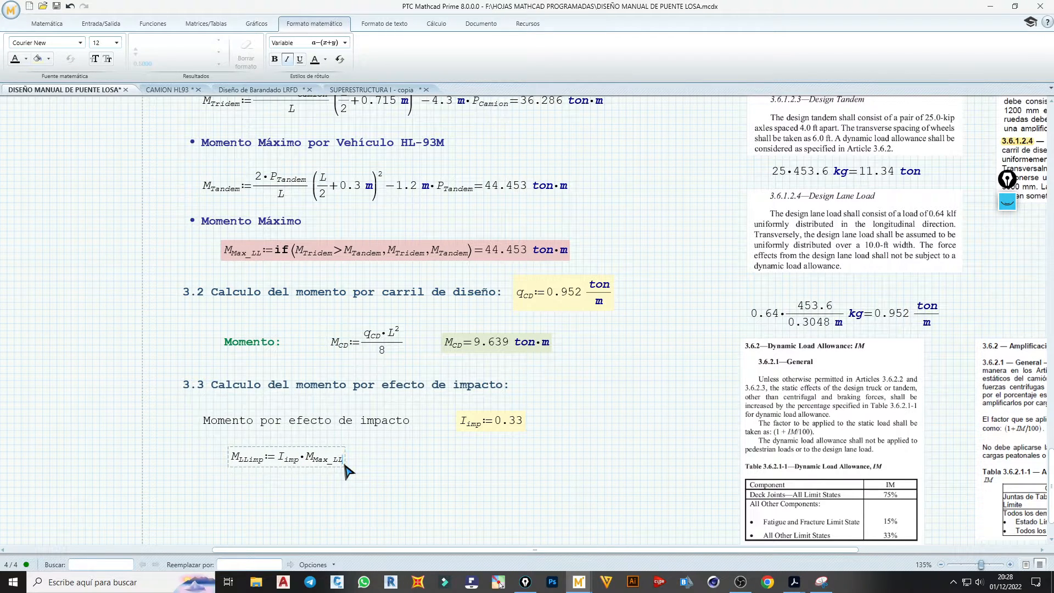
{"action": "left_click_drag", "start_coordinate": [347, 469], "coordinate": [422, 468]}
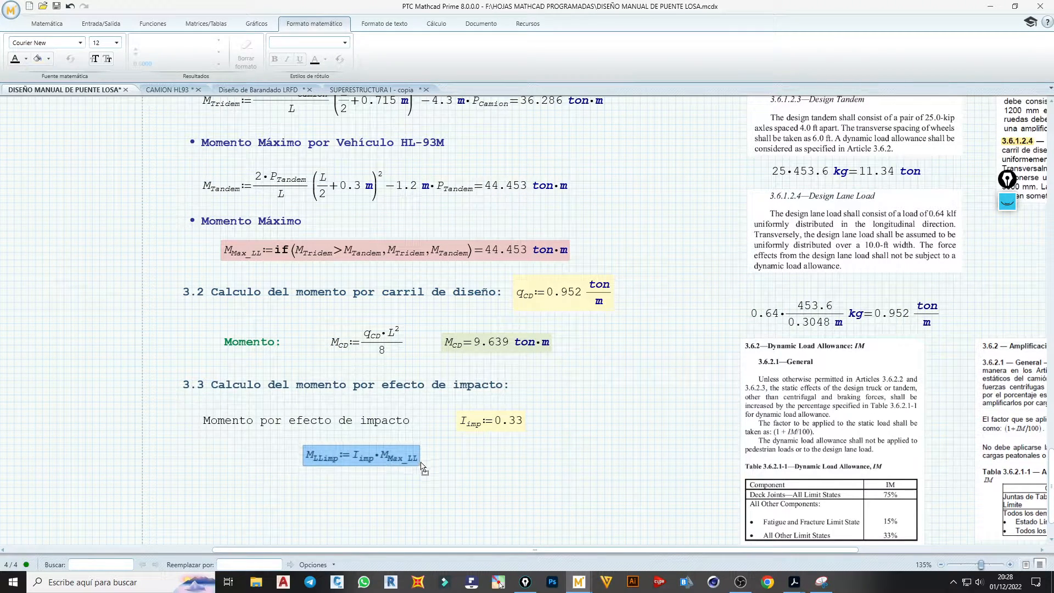
- Evaluate M_LLimp beside its definition, with the result in ton·m
{"action": "left_click", "coordinate": [324, 466]}
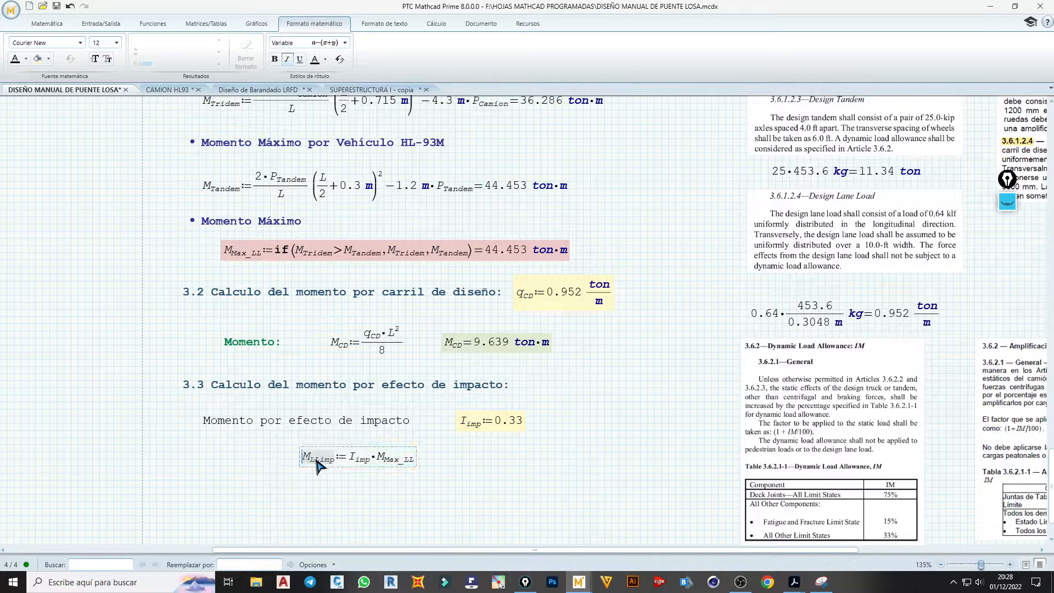
{"action": "left_click", "coordinate": [457, 458]}
{"action": "type", "text": "MLLimp"}
{"action": "type", "text": "="}
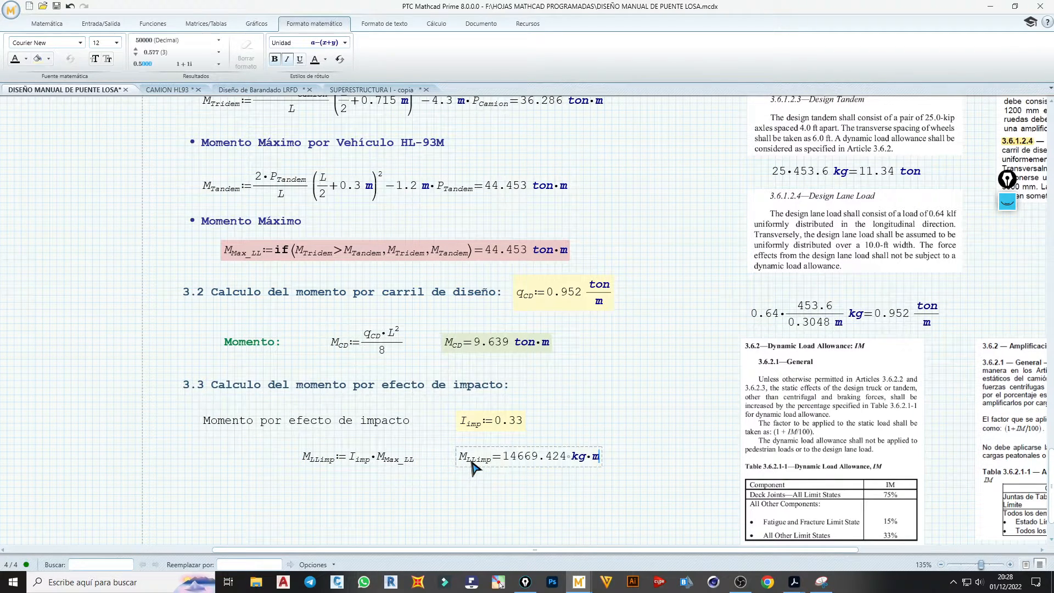
{"action": "left_click", "coordinate": [585, 459]}
{"action": "key", "text": "BackSpace"}
{"action": "key", "text": "BackSpace"}
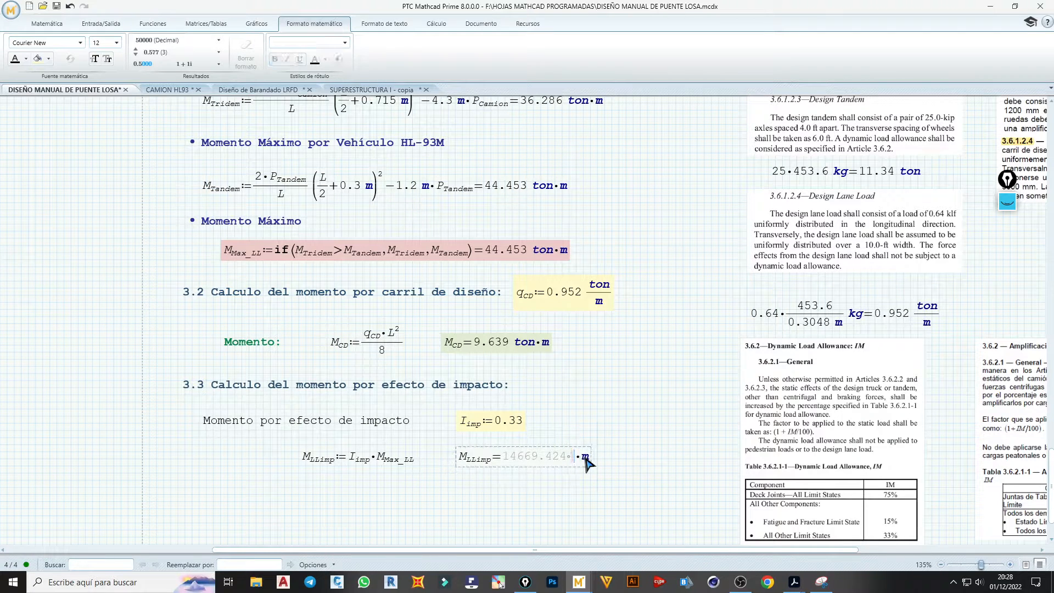
{"action": "type", "text": "ton"}
{"action": "left_click", "coordinate": [583, 495]}
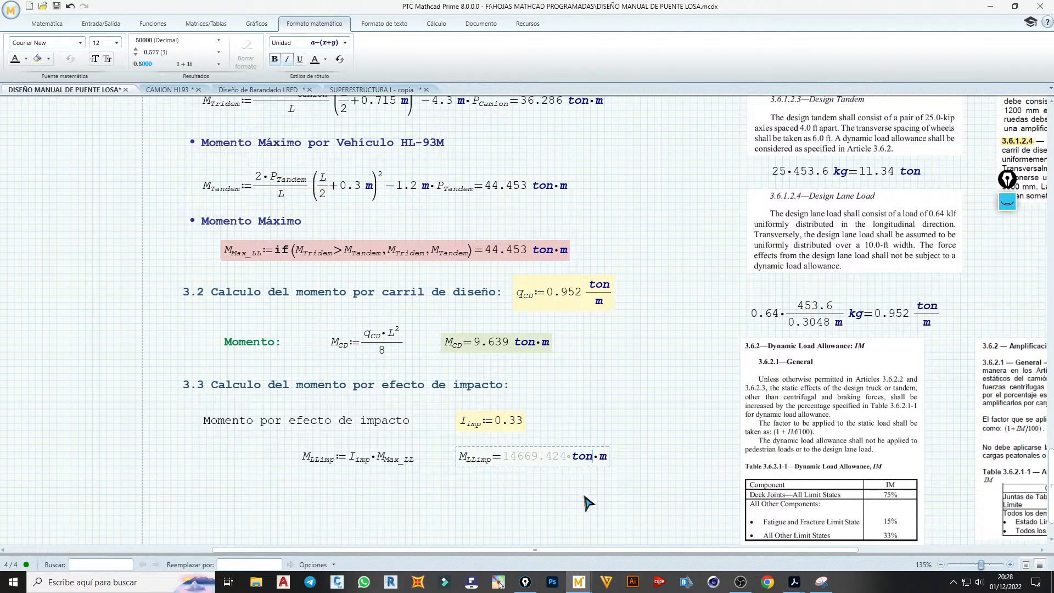
- Highlight the M_LLimp result in light green
{"action": "left_click_drag", "start_coordinate": [545, 475], "coordinate": [569, 467]}
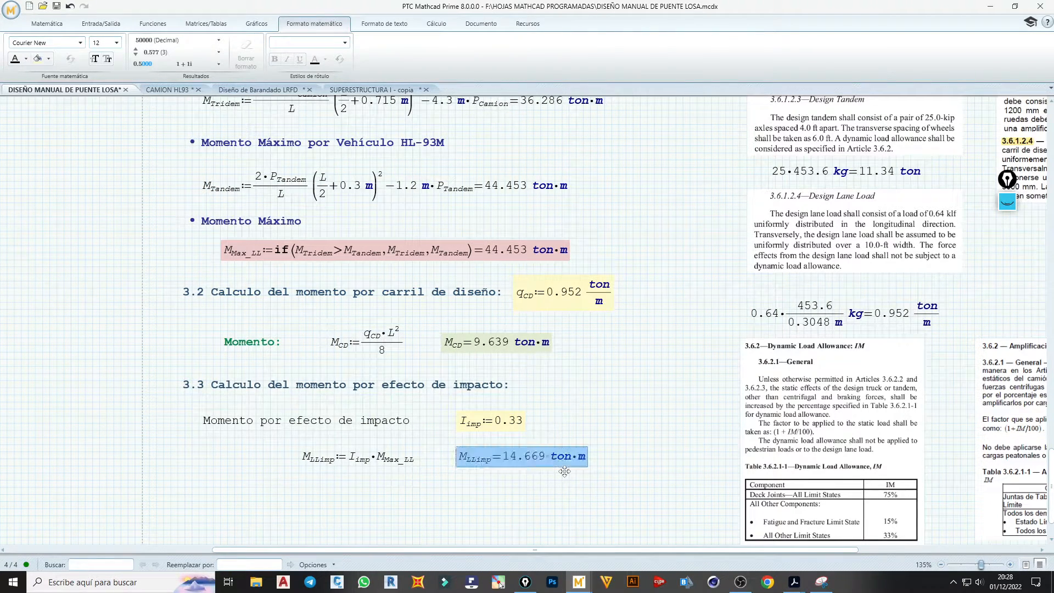
{"action": "left_click", "coordinate": [49, 58]}
{"action": "left_click", "coordinate": [106, 134]}
{"action": "left_click", "coordinate": [504, 509]}
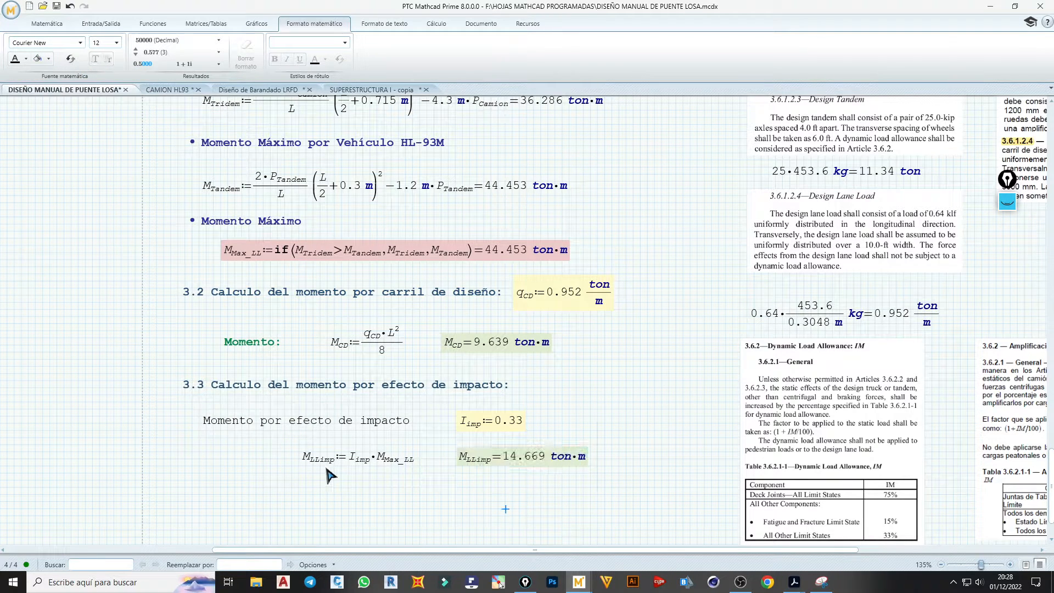
- Copy the green "Momento:" label from section 3.2 in front of the M_LLimp definition, aligned with the original label
{"action": "left_click_drag", "start_coordinate": [258, 329], "coordinate": [267, 353]}
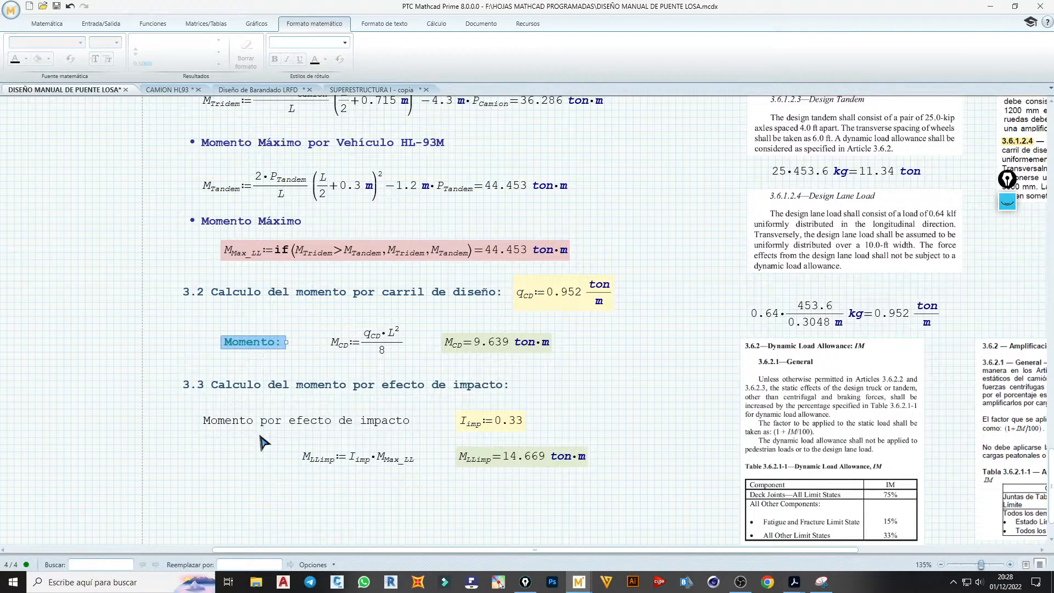
{"action": "key", "text": "ctrl+c"}
{"action": "left_click", "coordinate": [210, 461]}
{"action": "key", "text": "ctrl+v"}
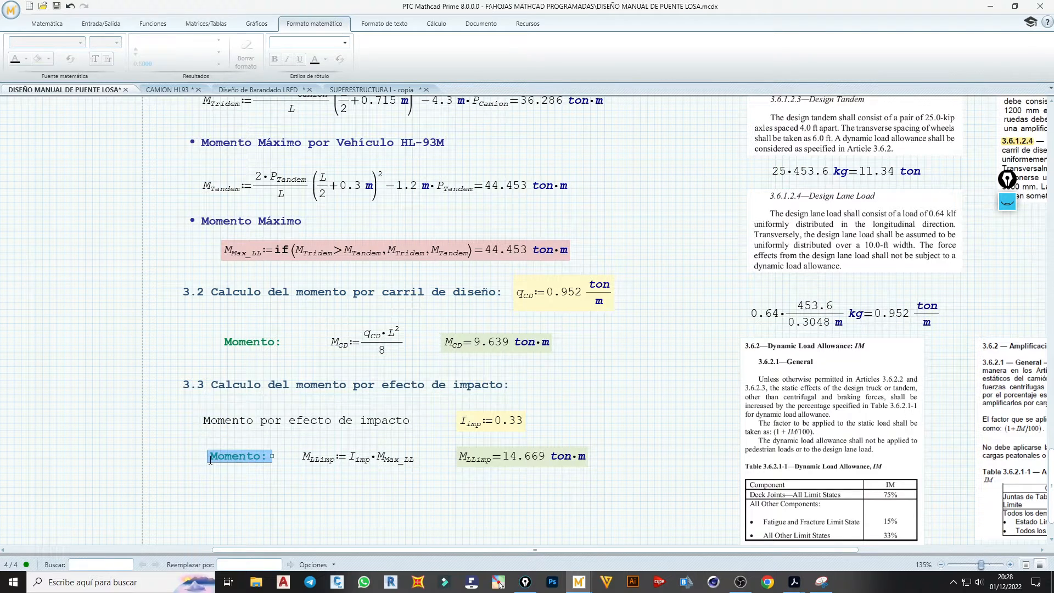
{"action": "left_click_drag", "start_coordinate": [210, 459], "coordinate": [223, 461]}
{"action": "left_click", "coordinate": [336, 497]}
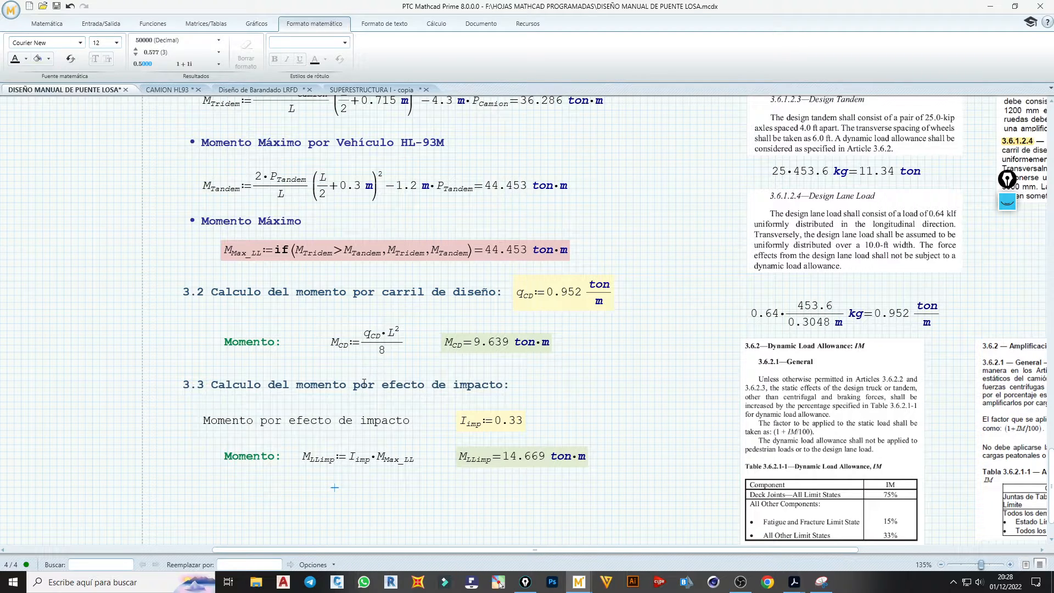
- Duplicate the 3.3 heading below the impact moment calculation and align it with the headings above
{"action": "left_click_drag", "start_coordinate": [362, 396], "coordinate": [366, 387]}
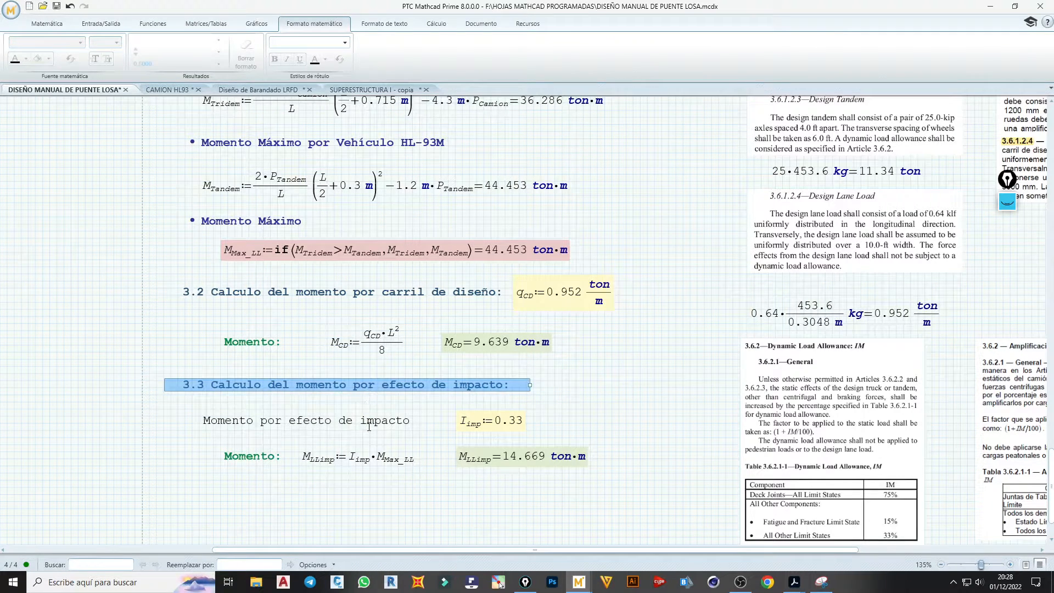
{"action": "left_click", "coordinate": [174, 489]}
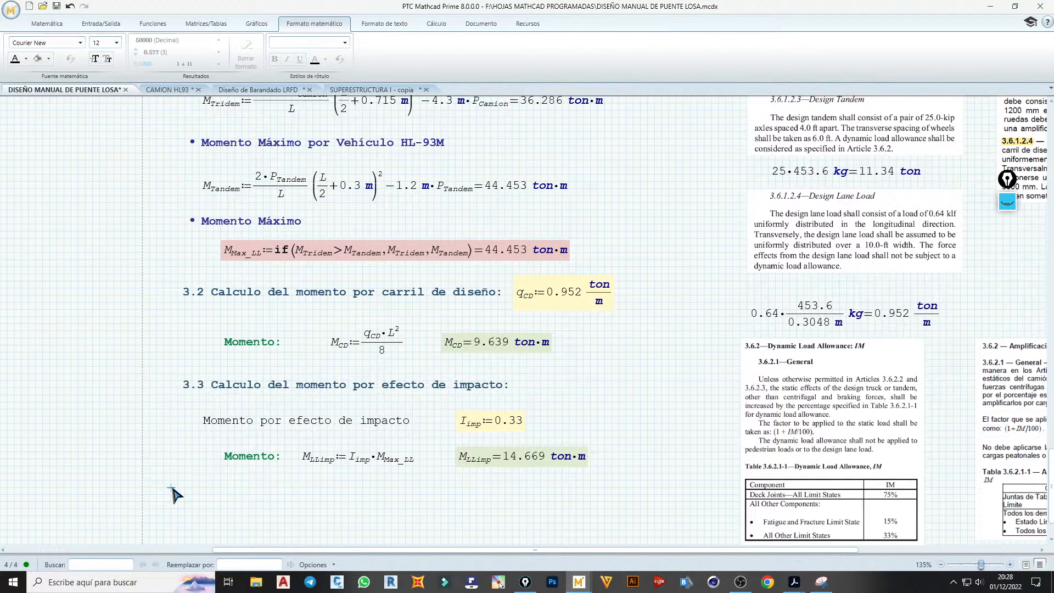
{"action": "key", "text": "ctrl+v"}
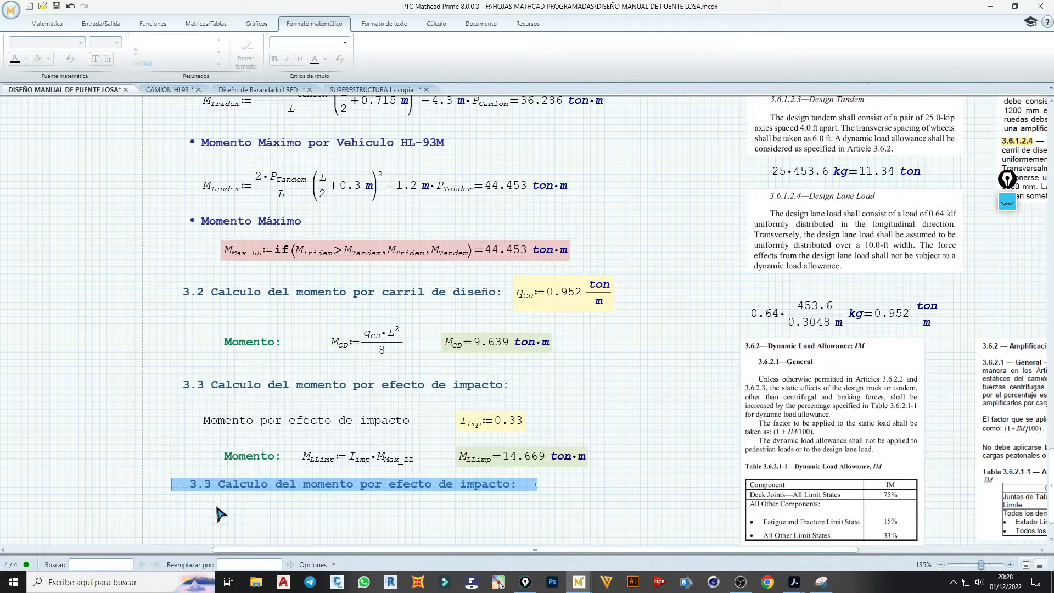
{"action": "key", "text": "Left"}
{"action": "key", "text": "Right"}
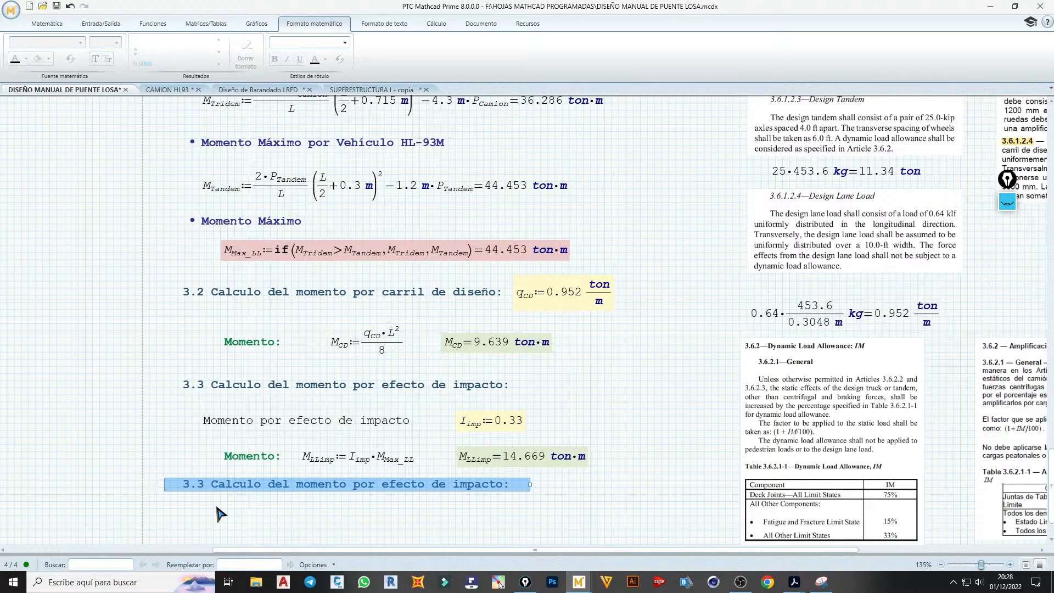
{"action": "key", "text": "Down"}
- Change the duplicated heading's text to "3.3 Momento total por sobre carga:"
{"action": "left_click", "coordinate": [223, 495]}
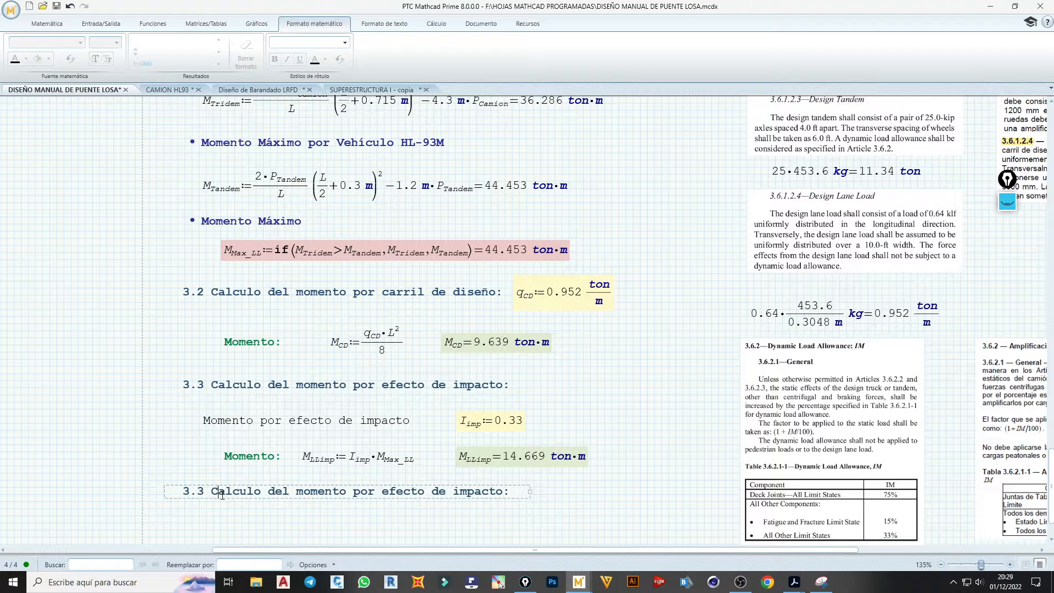
{"action": "left_click_drag", "start_coordinate": [219, 495], "coordinate": [494, 499]}
{"action": "type", "text": "m:"}
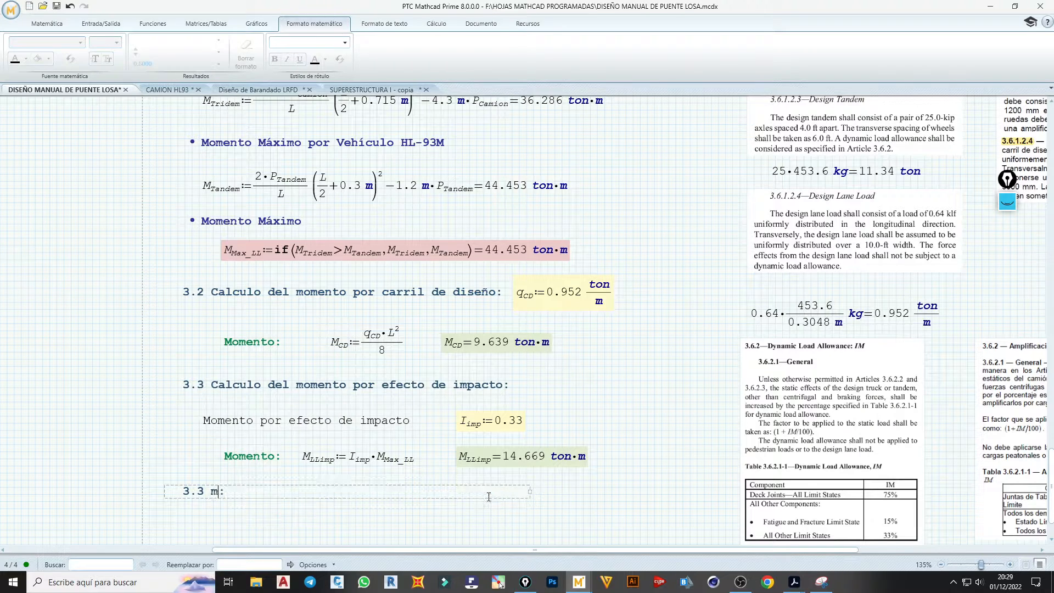
{"action": "type", "text": "Momento tota"}
{"action": "type", "text": "l por sobre"}
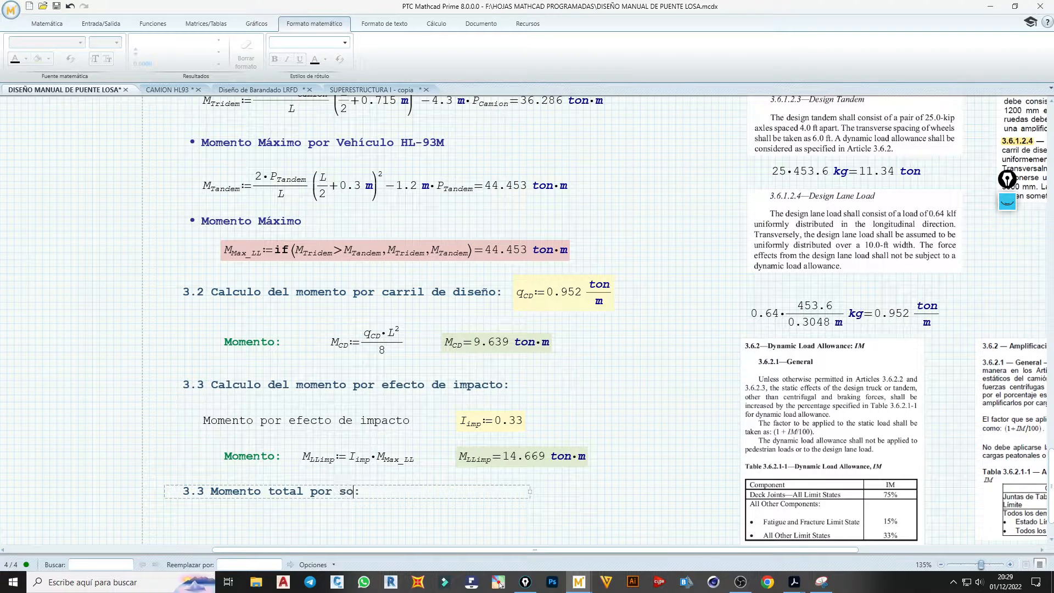
{"action": "type", "text": " carga"}
{"action": "left_click", "coordinate": [242, 525]}
- Define M_SC_V beneath the total moment heading, with M_Max_LL as its first term
{"action": "left_click", "coordinate": [236, 524]}
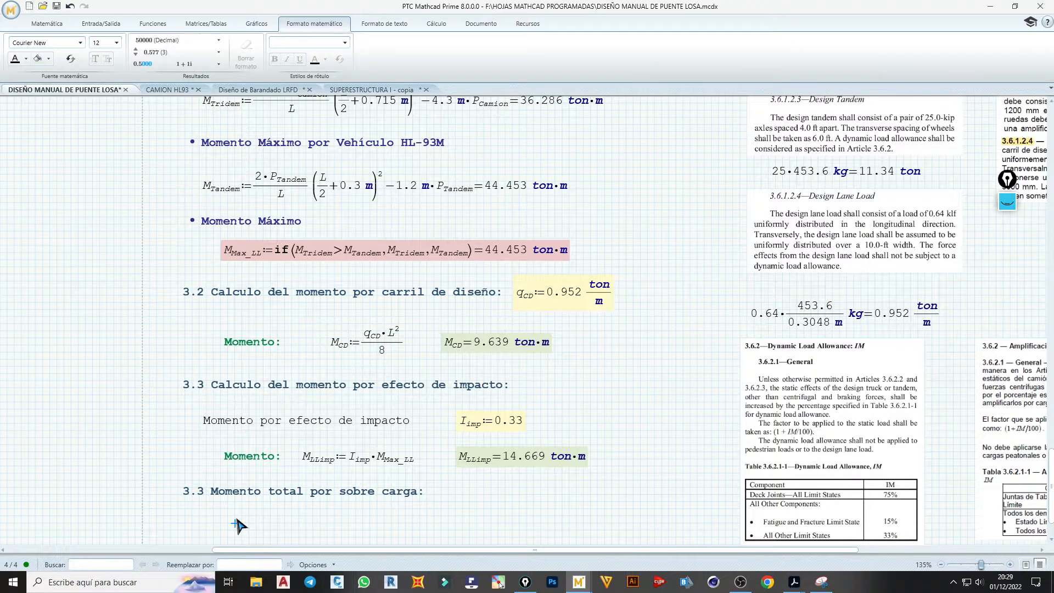
{"action": "type", "text": "M"}
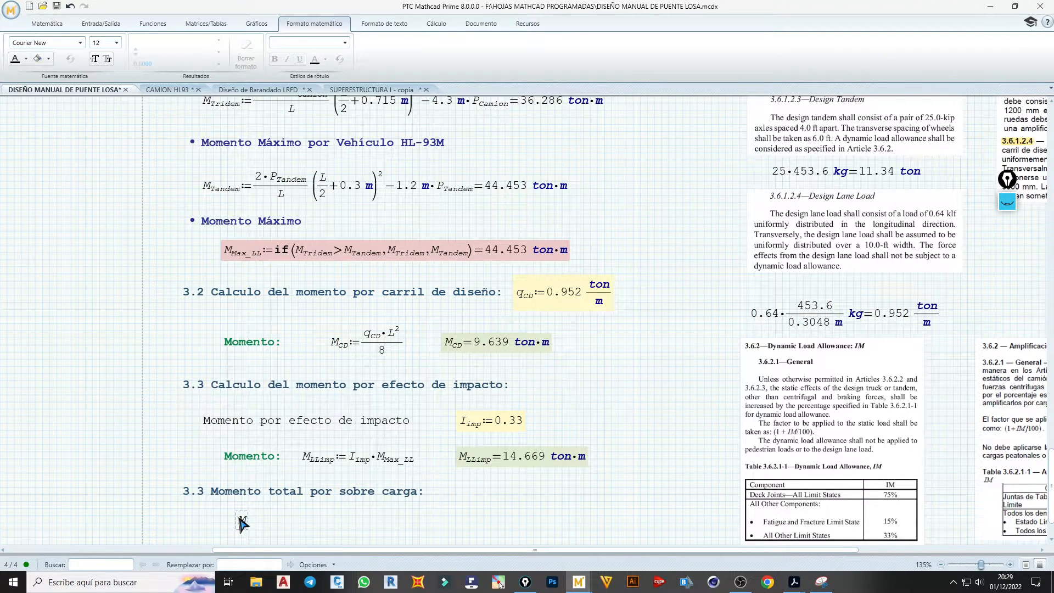
{"action": "type", "text": ".SC"}
{"action": "type", "text": "_"}
{"action": "type", "text": "v"}
{"action": "type", "text": ":="}
{"action": "left_click", "coordinate": [249, 254]}
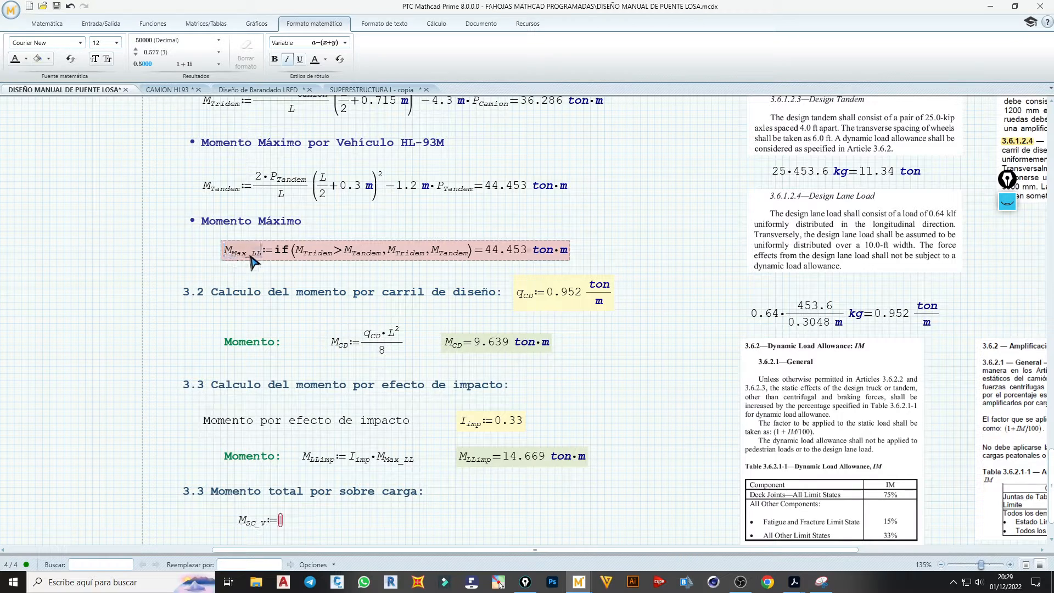
{"action": "left_click", "coordinate": [281, 521]}
{"action": "key", "text": "ctrl+v"}
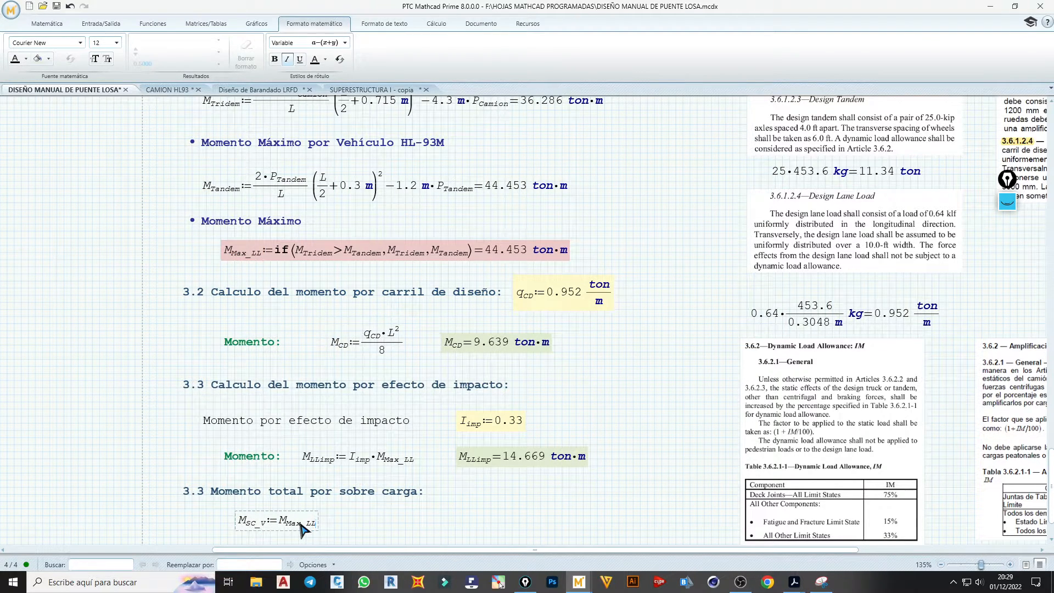
- Add the impact moment M_LLimp to the M_SC_V sum and open a third term
{"action": "type", "text": "+"}
{"action": "double_click", "coordinate": [326, 461]}
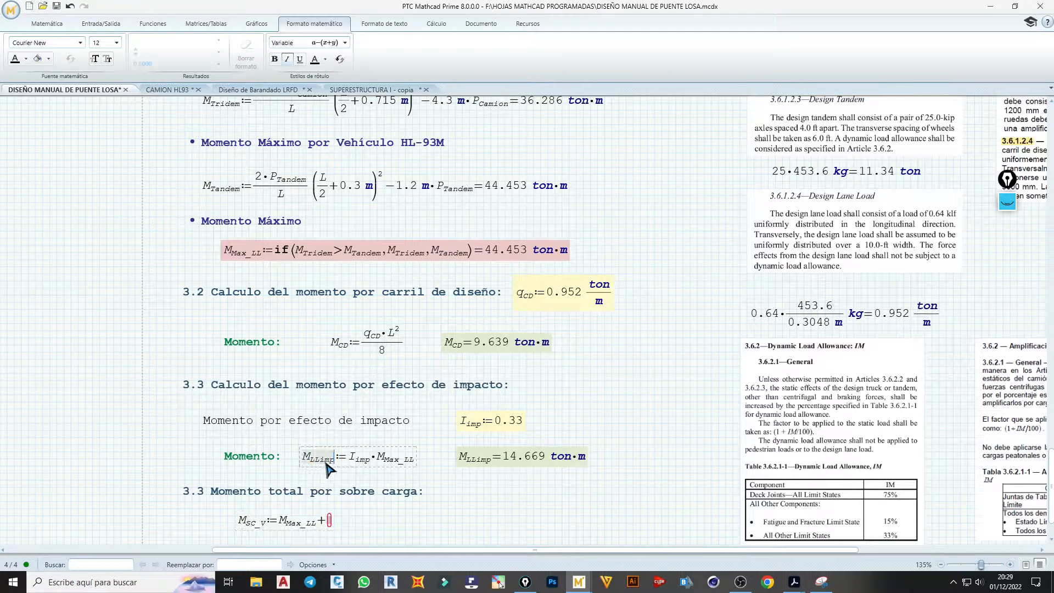
{"action": "left_click", "coordinate": [329, 520]}
{"action": "key", "text": "ctrl+v"}
{"action": "type", "text": "+"}
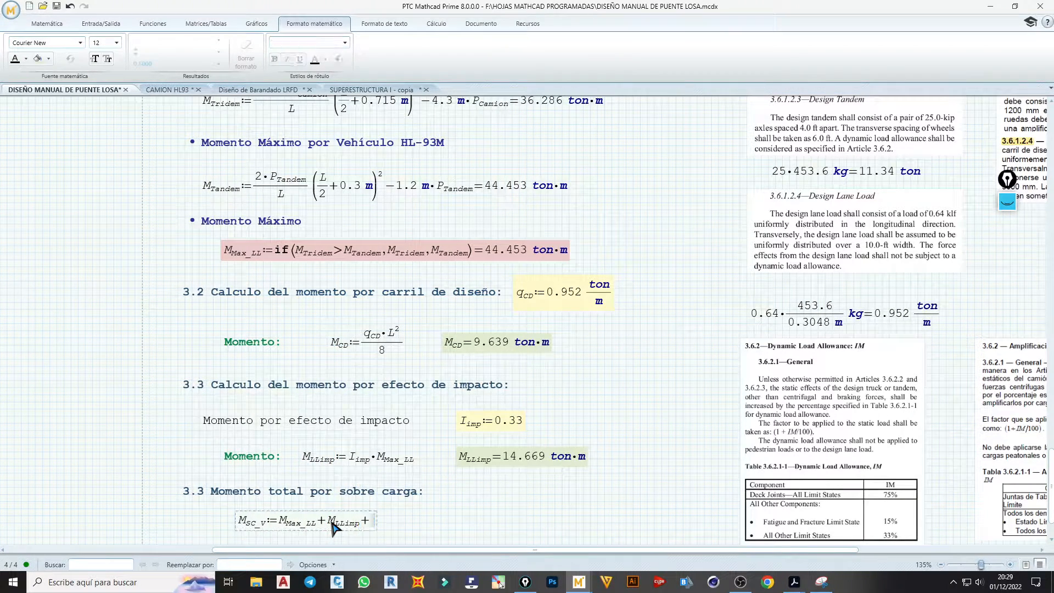
- Try to copy the name M_CD from the section 3.2 result into the third term of the M_SC_V sum
{"action": "double_click", "coordinate": [451, 344]}
{"action": "key", "text": "ctrl+v"}
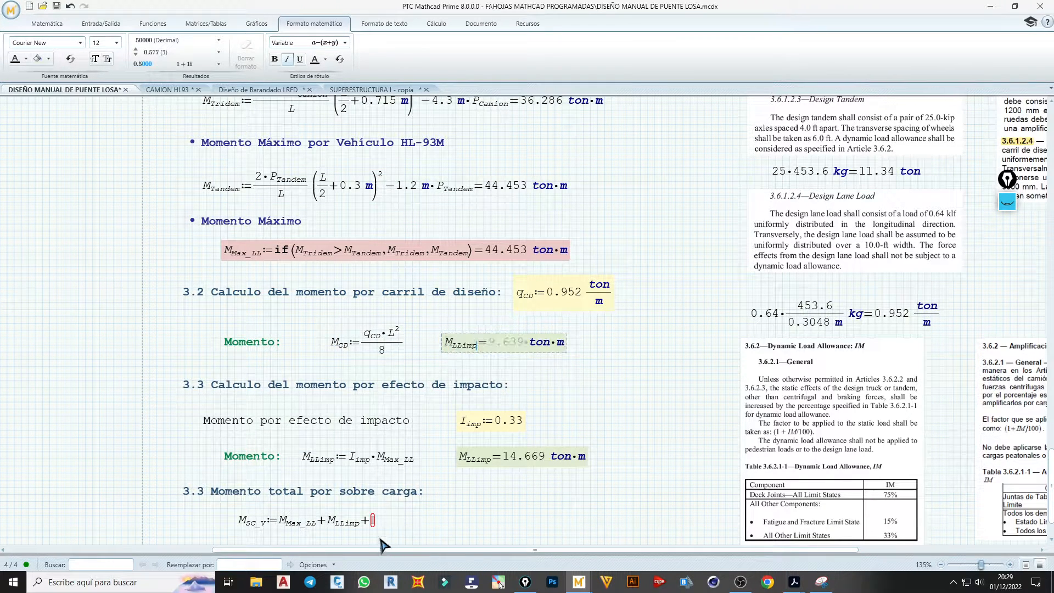
{"action": "left_click", "coordinate": [373, 521]}
{"action": "key", "text": "ctrl+v"}
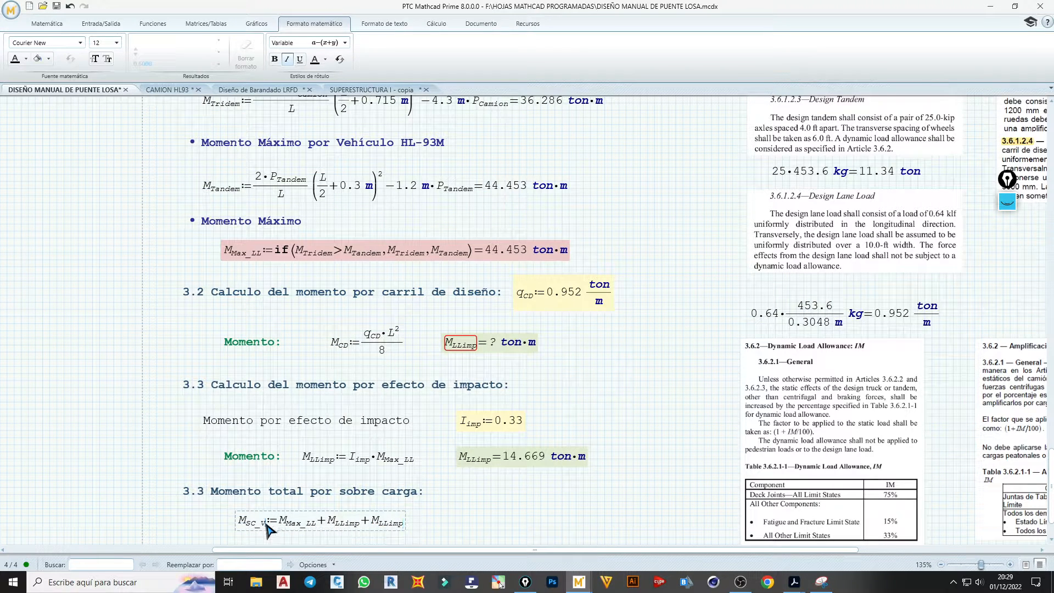
- Evaluate M_SC_V beside its definition, with the result in ton·m
{"action": "double_click", "coordinate": [248, 521]}
{"action": "key", "text": "ctrl+c"}
{"action": "left_click", "coordinate": [460, 522]}
{"action": "key", "text": "ctrl+v"}
{"action": "type", "text": "="}
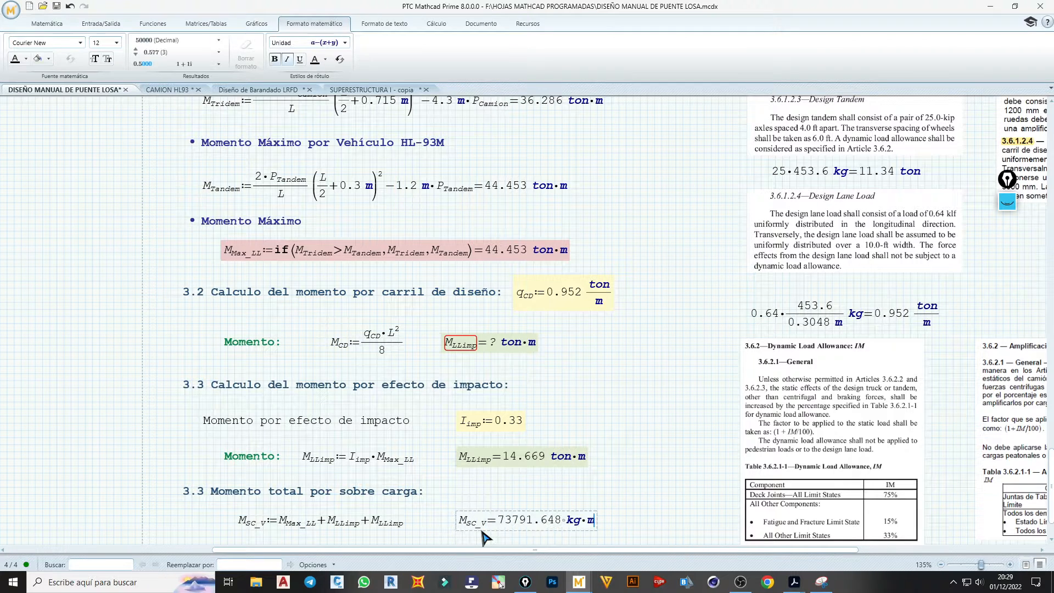
{"action": "left_click", "coordinate": [574, 524]}
{"action": "key", "text": "BackSpace"}
{"action": "key", "text": "Delete"}
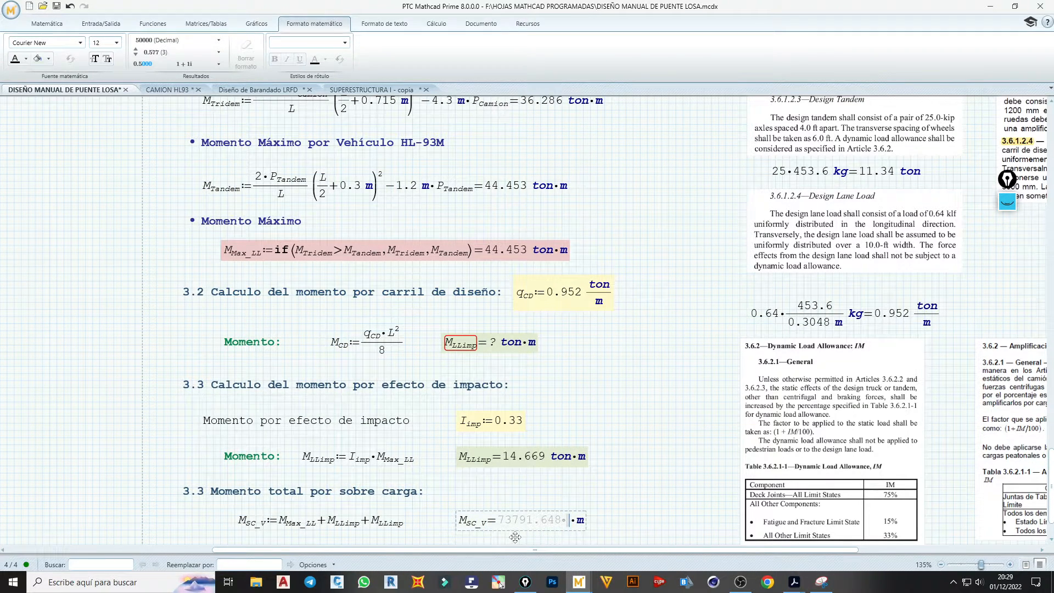
{"action": "type", "text": "ton"}
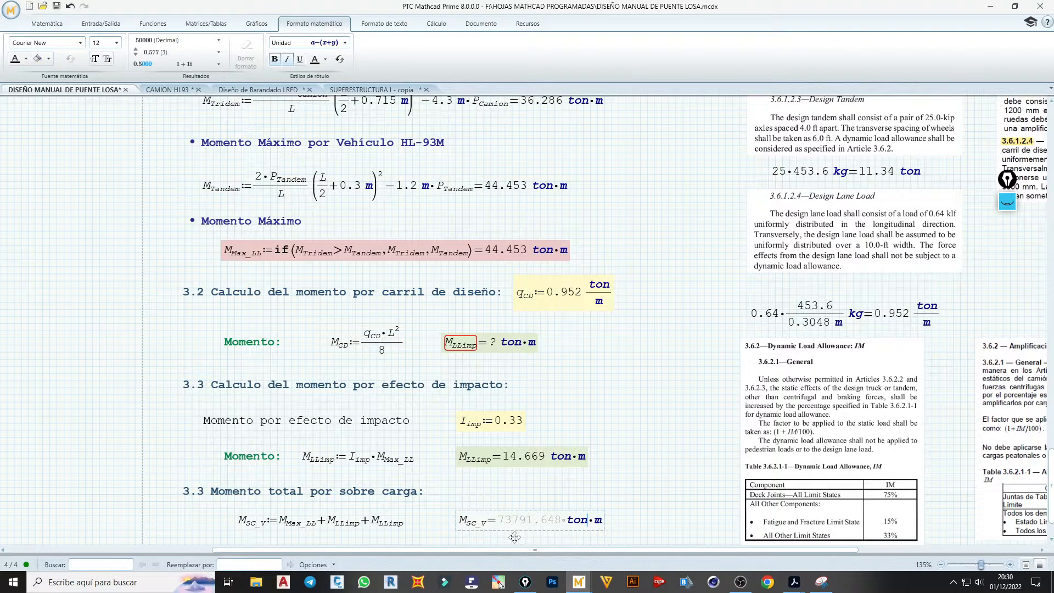
{"action": "left_click", "coordinate": [640, 530]}
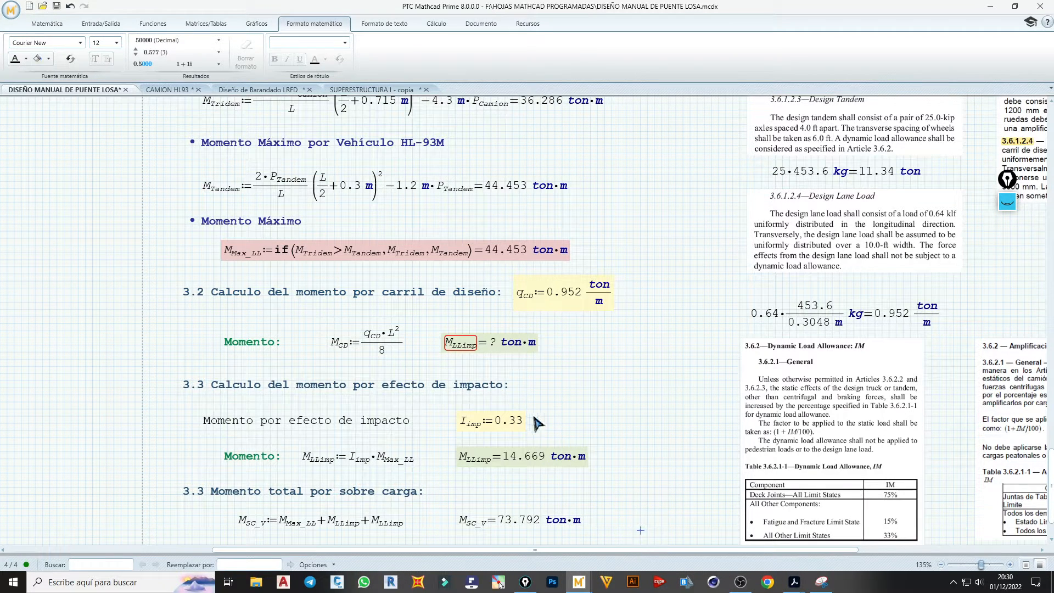
- Replace the name M_LLimp with M_CD in the evaluated result of section 3.2
{"action": "left_click", "coordinate": [482, 349]}
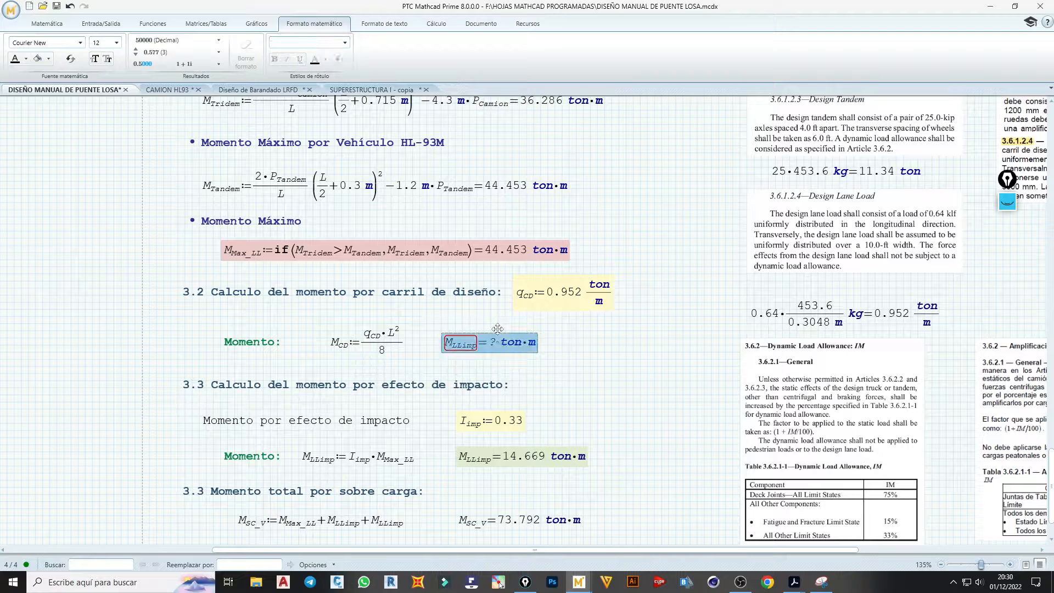
{"action": "left_click", "coordinate": [497, 329]}
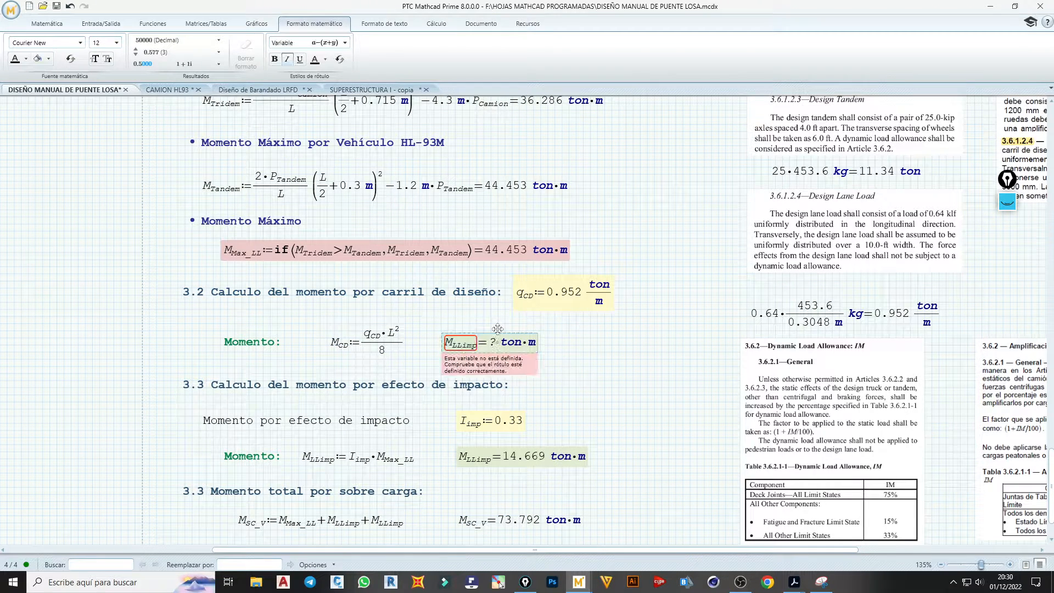
{"action": "key", "text": "BackSpace"}
{"action": "key", "text": "BackSpace"}
{"action": "key", "text": "BackSpace"}
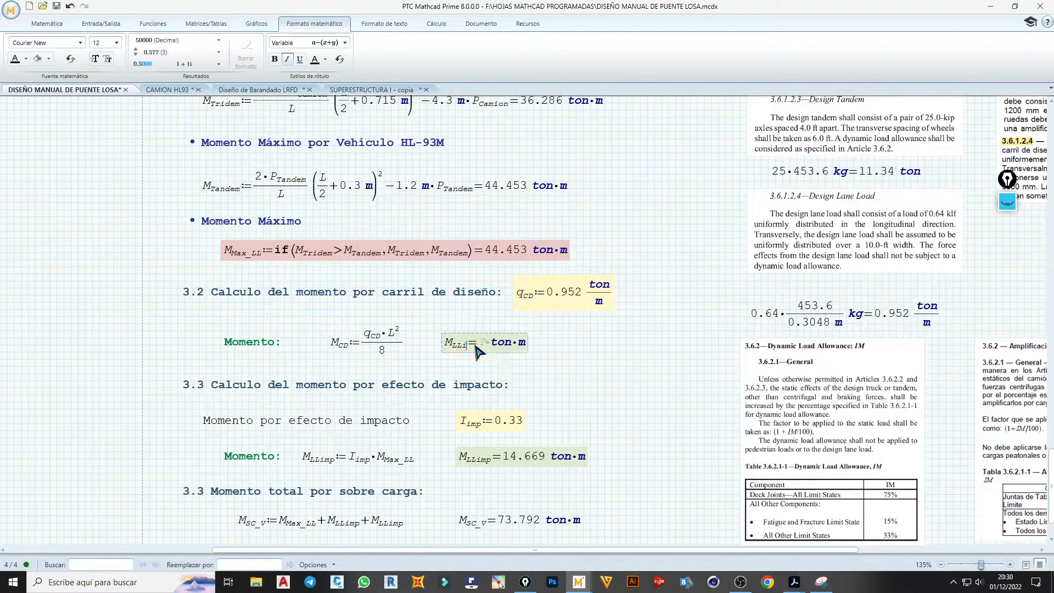
{"action": "key", "text": "BackSpace"}
{"action": "key", "text": "BackSpace"}
{"action": "key", "text": "ctrl+minus"}
{"action": "type", "text": "CD"}
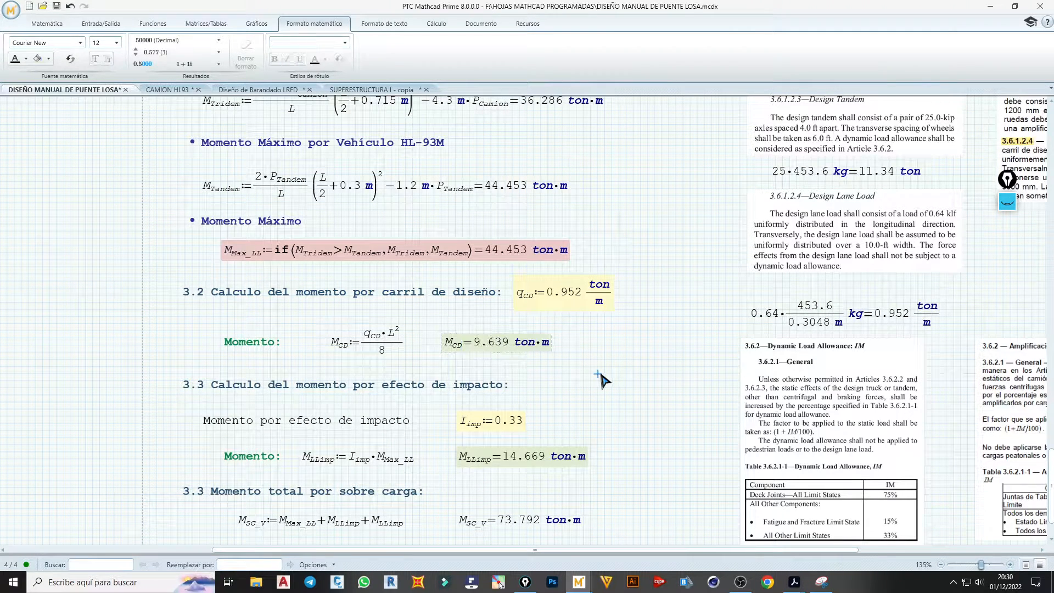
{"action": "left_click", "coordinate": [590, 381]}
- Change the third term of the M_SC_V sum to M_CD
{"action": "scroll", "coordinate": [538, 479], "scroll_direction": "down", "scroll_amount": 1}
{"action": "left_click", "coordinate": [405, 499]}
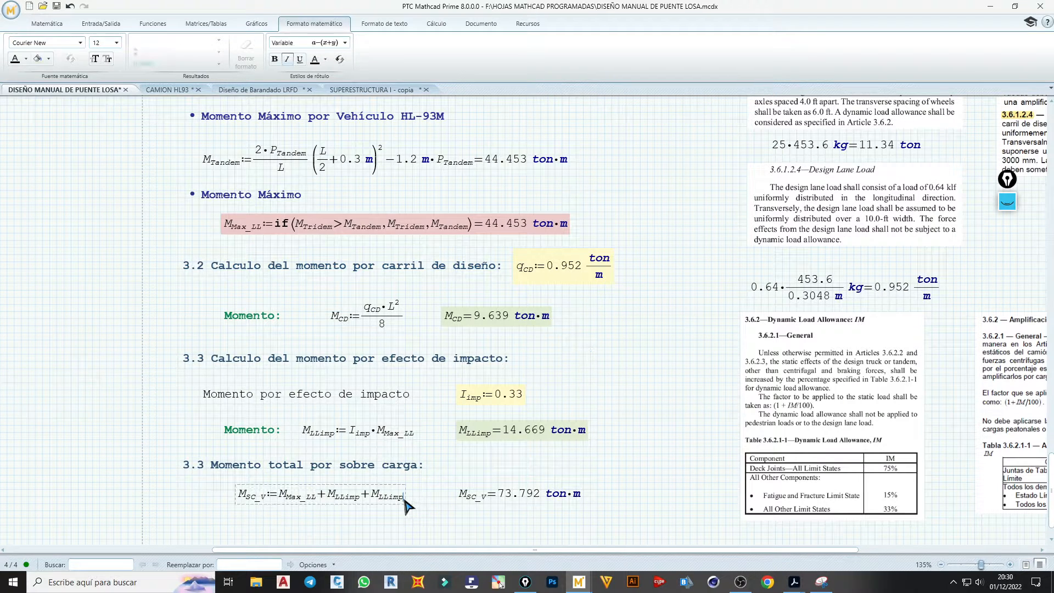
{"action": "key", "text": "BackSpace"}
{"action": "key", "text": "BackSpace"}
{"action": "type", "text": "CD"}
{"action": "left_click", "coordinate": [421, 517]}
{"action": "left_click", "coordinate": [498, 500]}
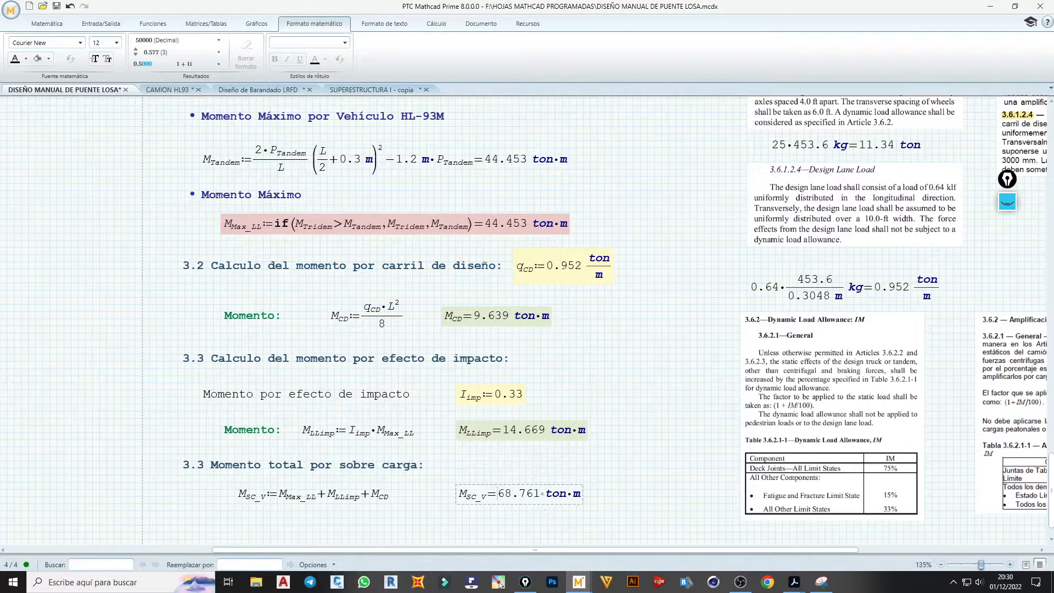
{"action": "left_click", "coordinate": [499, 584]}
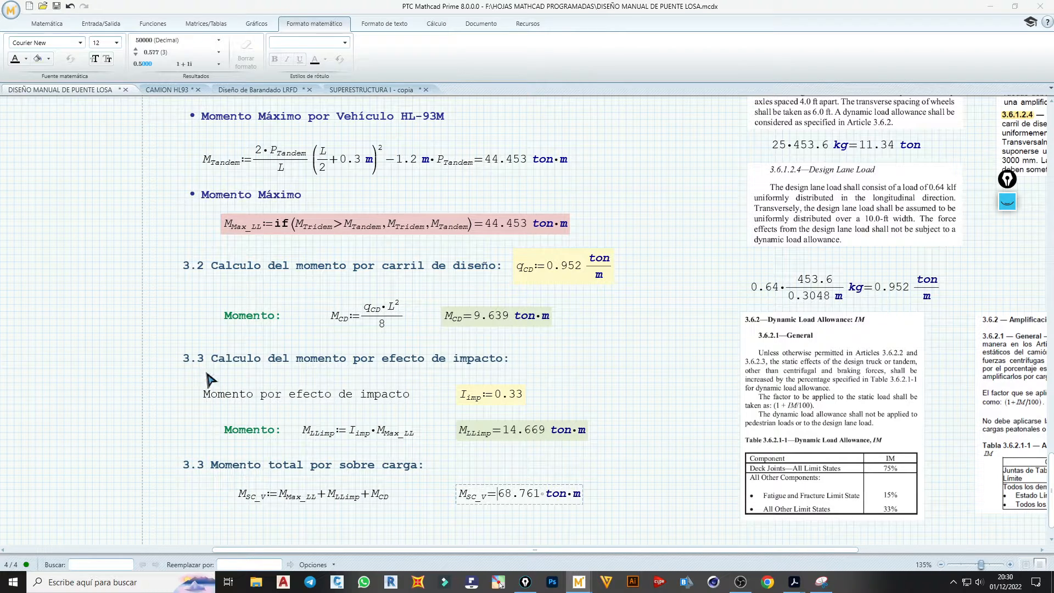
{"action": "left_click", "coordinate": [598, 376]}
- Highlight the evaluated M_SC_V result with the same light green used for the other moment results
{"action": "scroll", "coordinate": [511, 429], "scroll_direction": "down", "scroll_amount": 1}
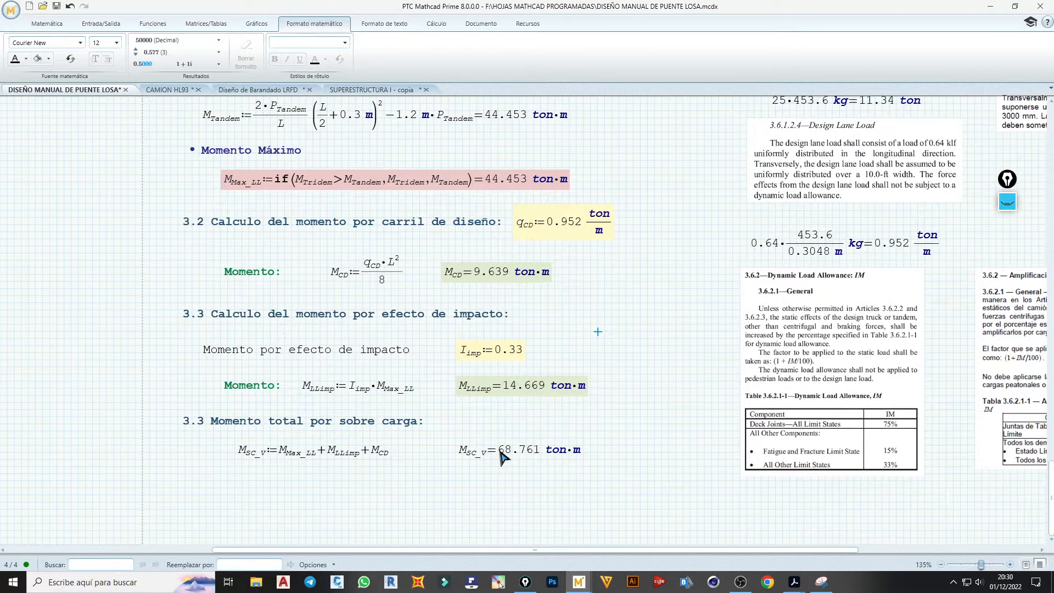
{"action": "left_click", "coordinate": [529, 436]}
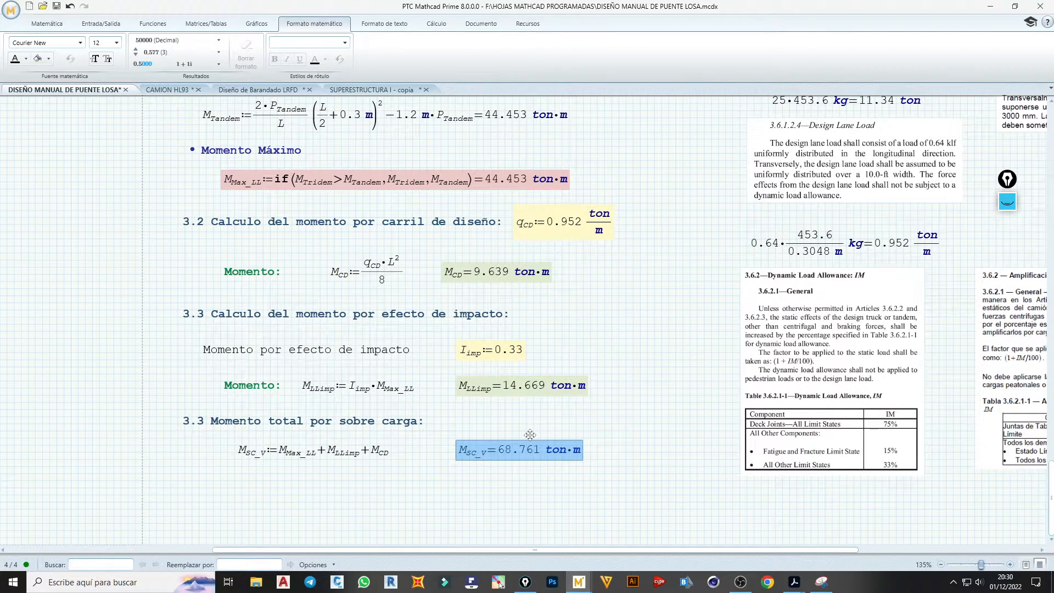
{"action": "left_click", "coordinate": [49, 59]}
{"action": "left_click", "coordinate": [113, 146]}
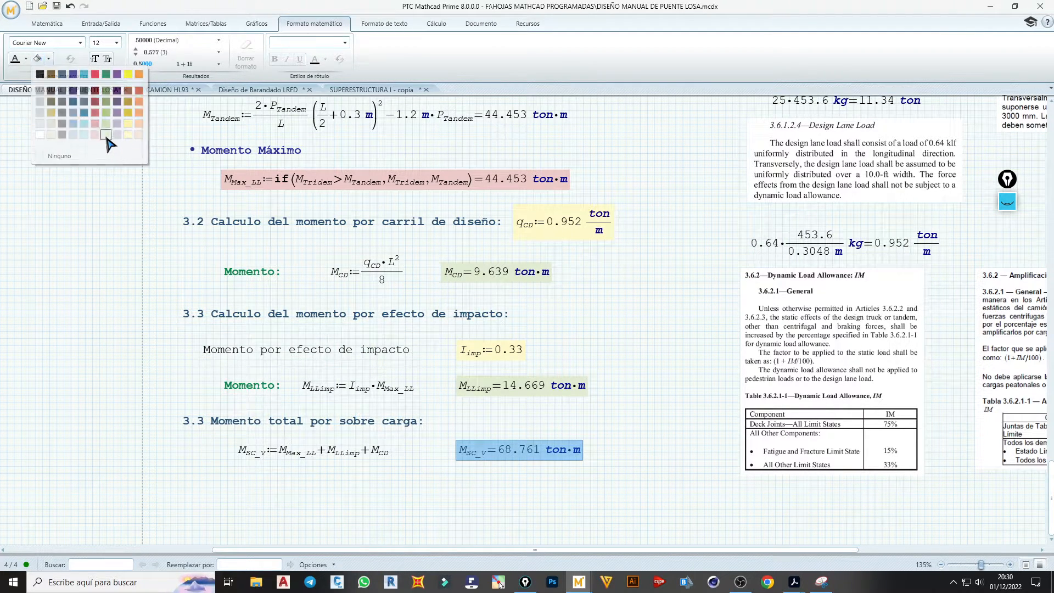
{"action": "left_click", "coordinate": [612, 446]}
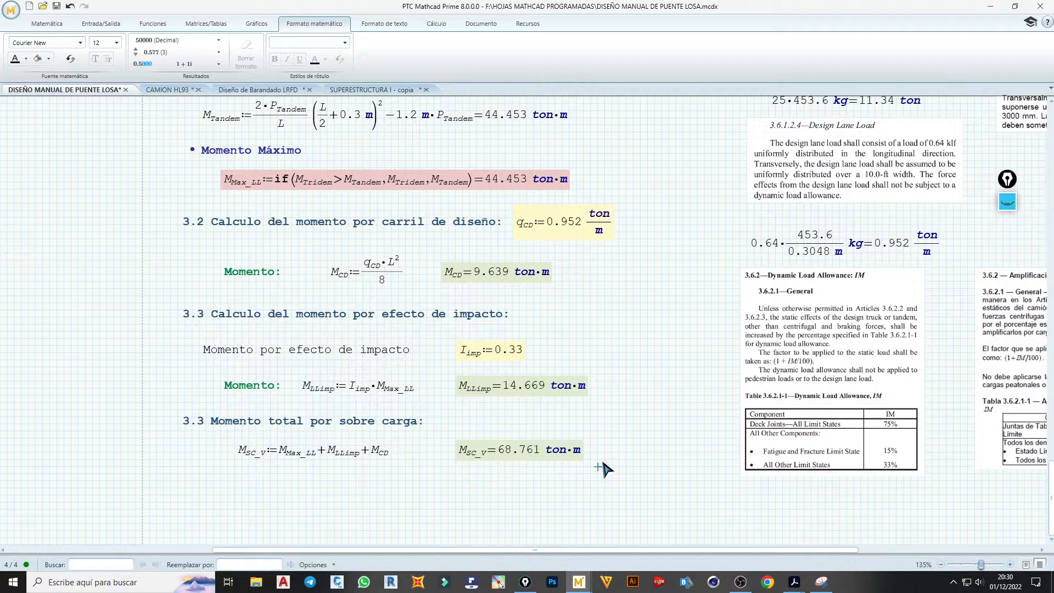
{"action": "left_click", "coordinate": [619, 433]}
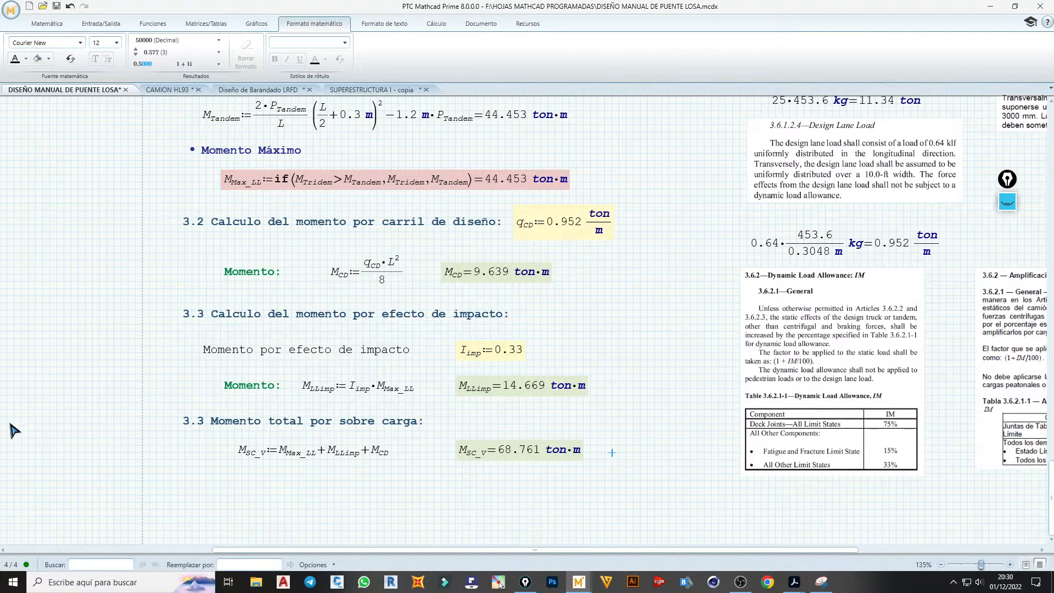
- Paste the English and Spanish Multiple Presence Factors tables (3.6.1.1.2-1) beneath the dynamic load allowance excerpts
{"action": "left_click", "coordinate": [500, 584]}
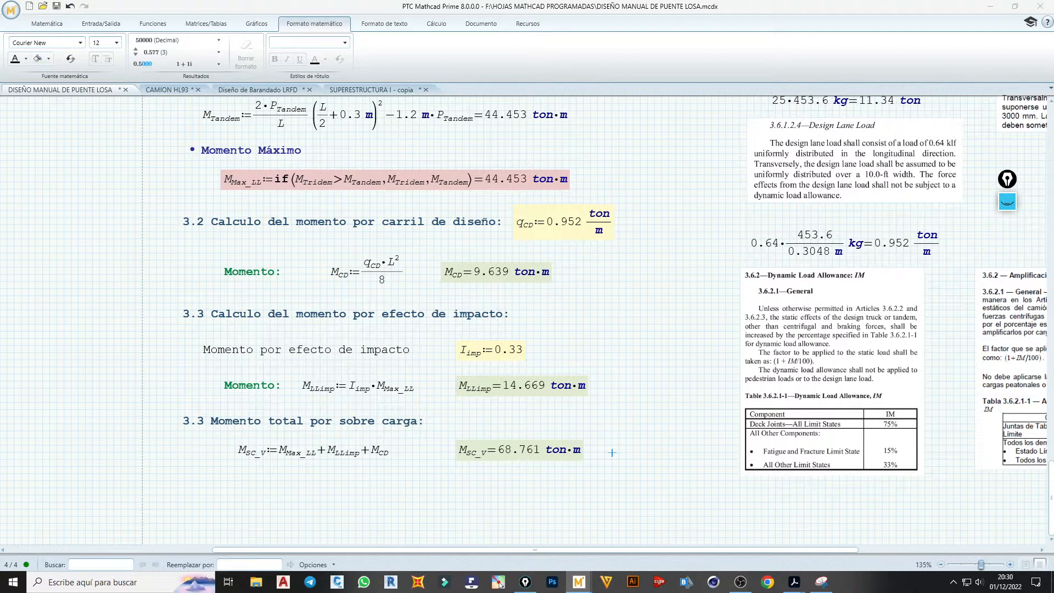
{"action": "left_click", "coordinate": [745, 497]}
{"action": "key", "text": "ctrl+v"}
{"action": "scroll", "coordinate": [735, 502], "scroll_direction": "down", "scroll_amount": 3}
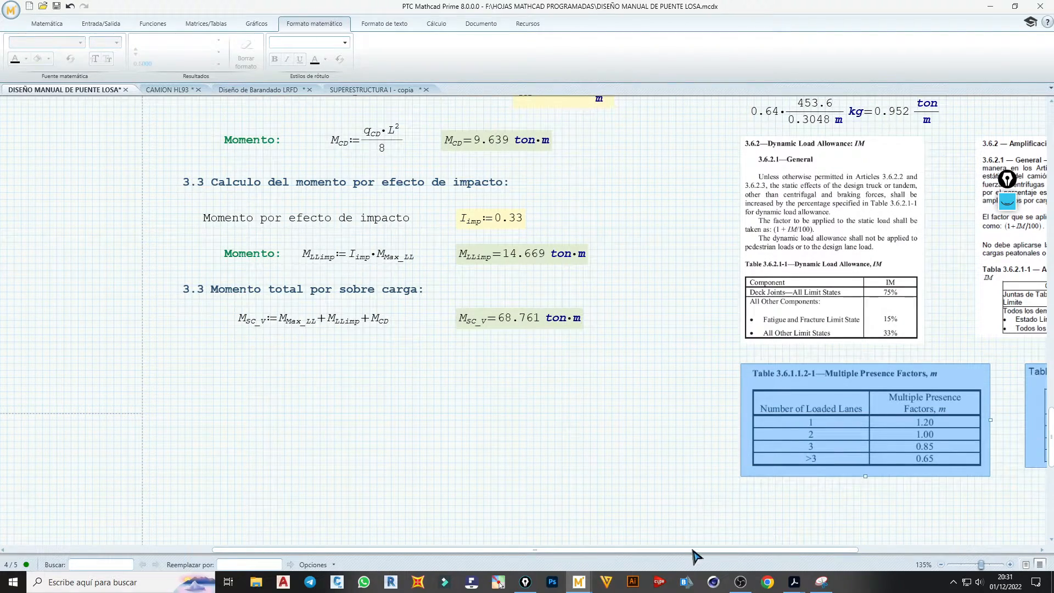
{"action": "left_click_drag", "start_coordinate": [692, 550], "coordinate": [826, 549]}
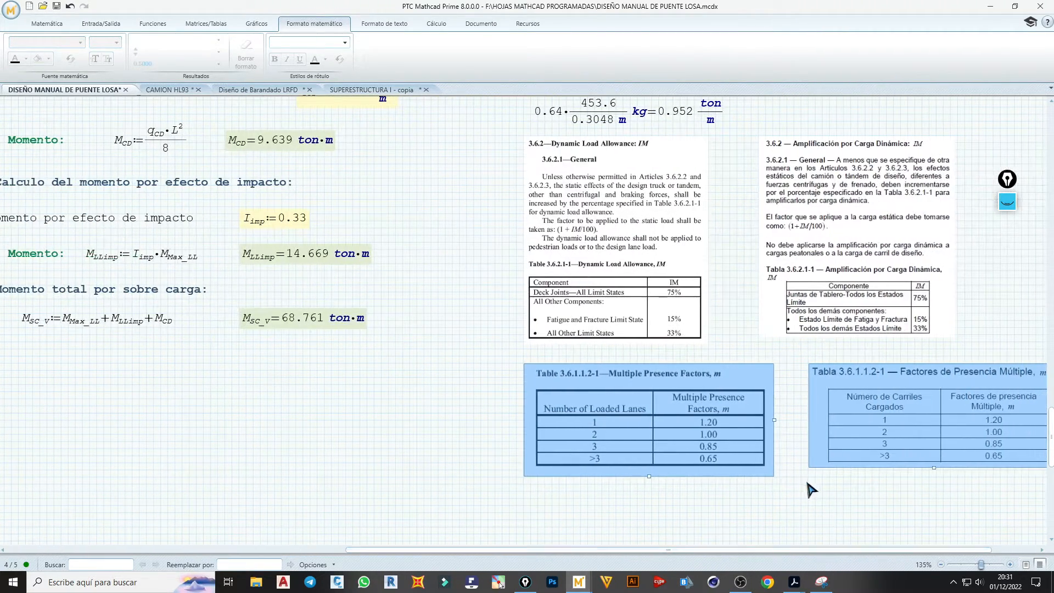
- Shrink both multiple presence factor tables and align the Spanish one beneath its dynamic load amplification excerpt
{"action": "left_click_drag", "start_coordinate": [649, 476], "coordinate": [675, 447]}
{"action": "left_click", "coordinate": [900, 448]}
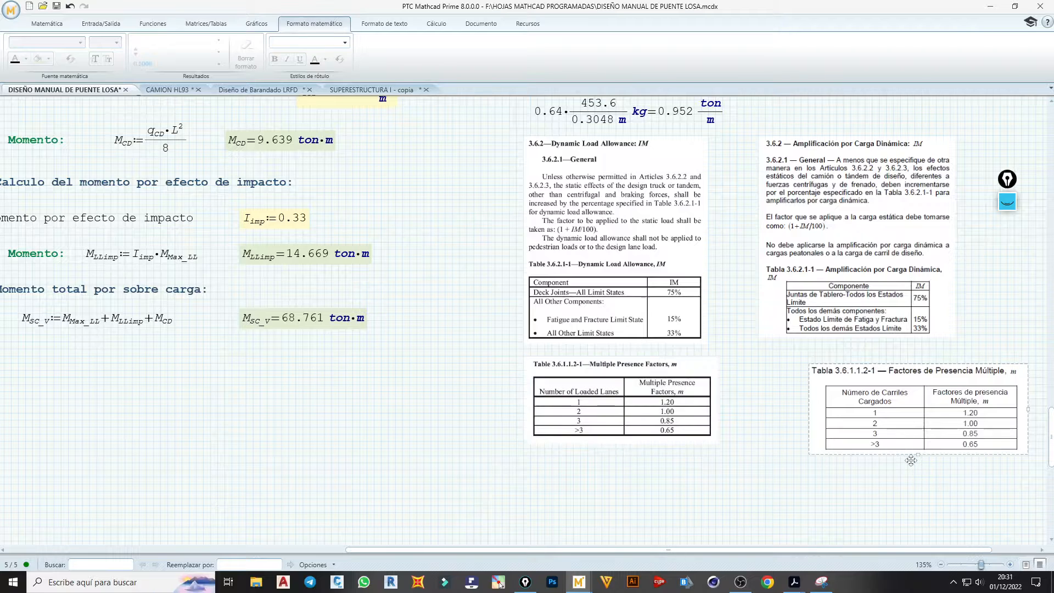
{"action": "left_click_drag", "start_coordinate": [901, 458], "coordinate": [853, 445]}
{"action": "left_click", "coordinate": [736, 492]}
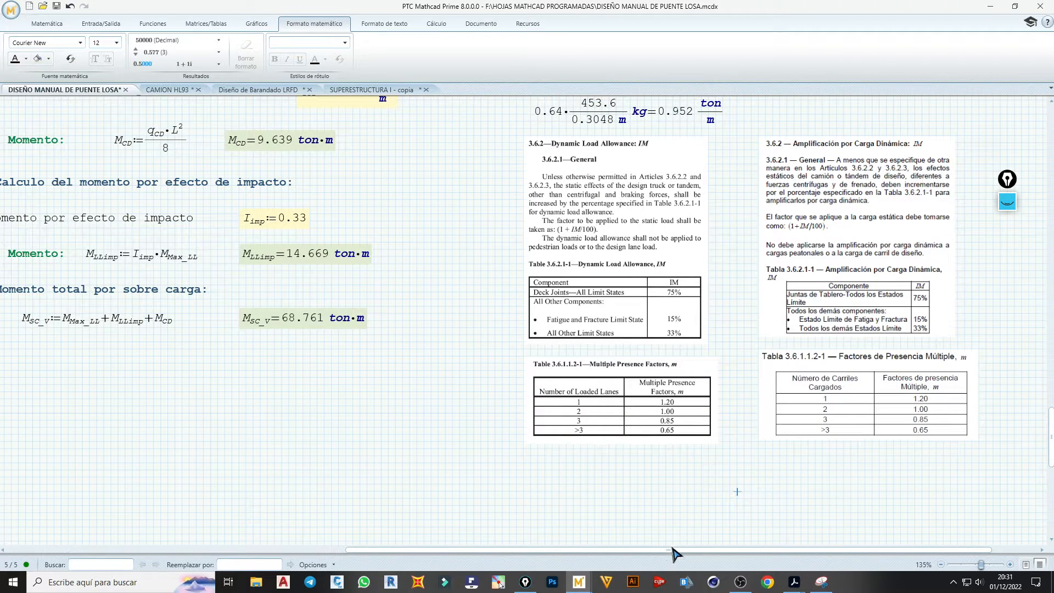
- Renumber the heading "Momento total por sobre carga:" as 3.4
{"action": "left_click_drag", "start_coordinate": [674, 549], "coordinate": [664, 549]}
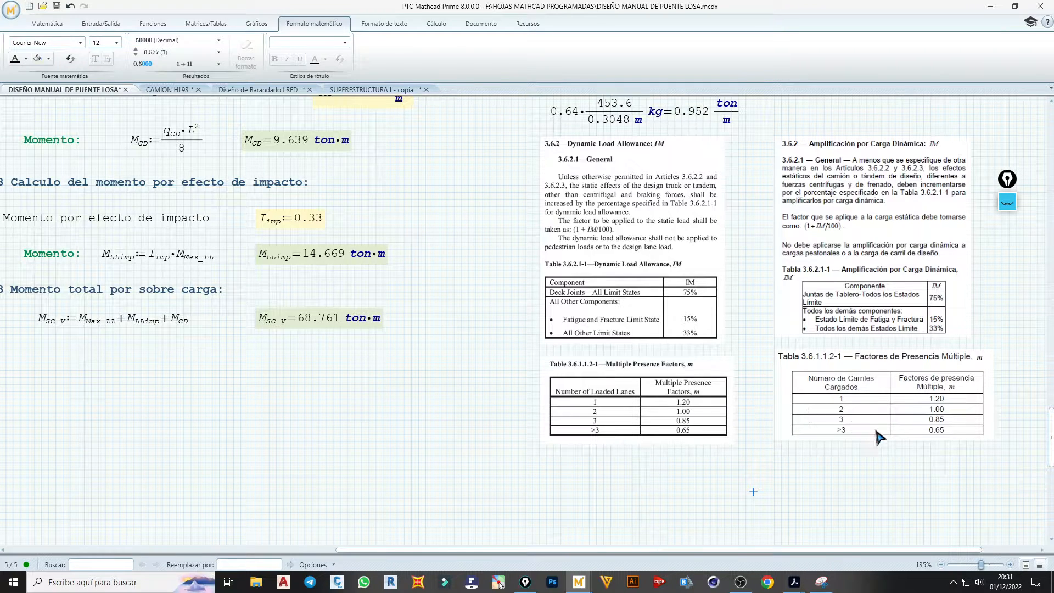
{"action": "left_click_drag", "start_coordinate": [698, 549], "coordinate": [482, 540]}
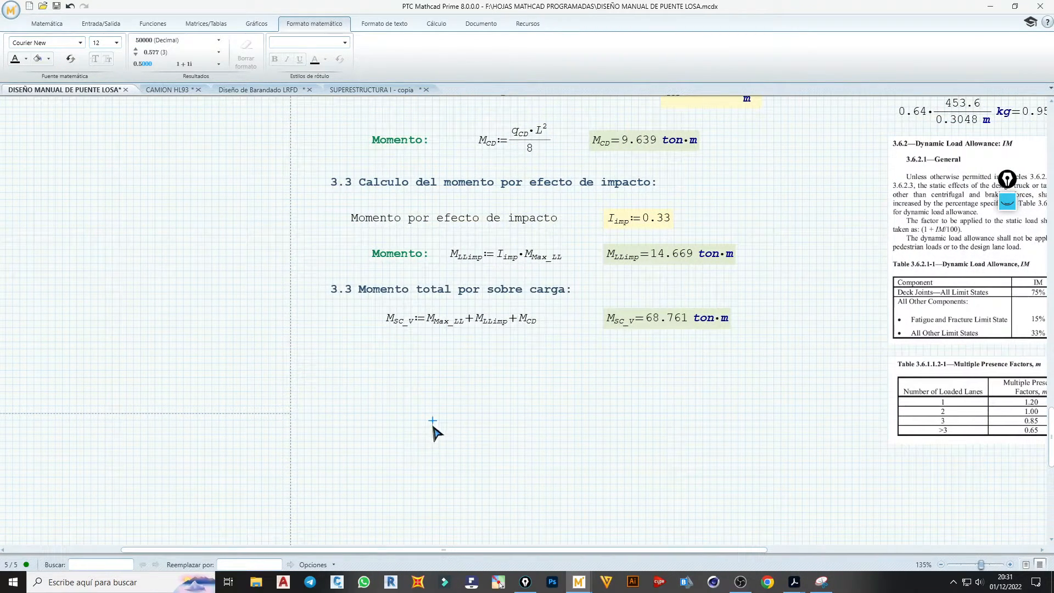
{"action": "left_click", "coordinate": [500, 584]}
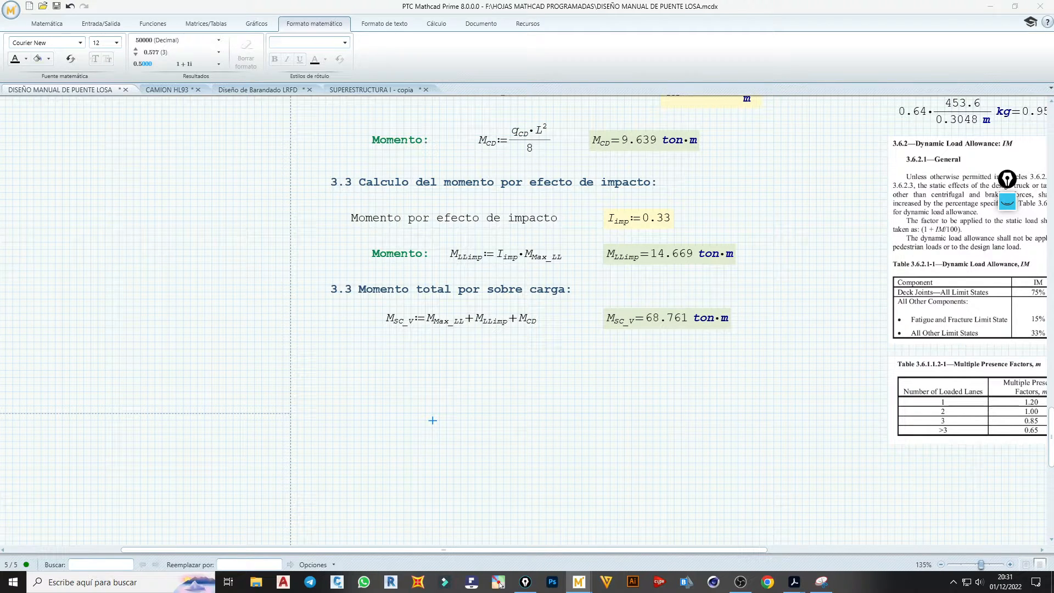
{"action": "left_click", "coordinate": [422, 289]}
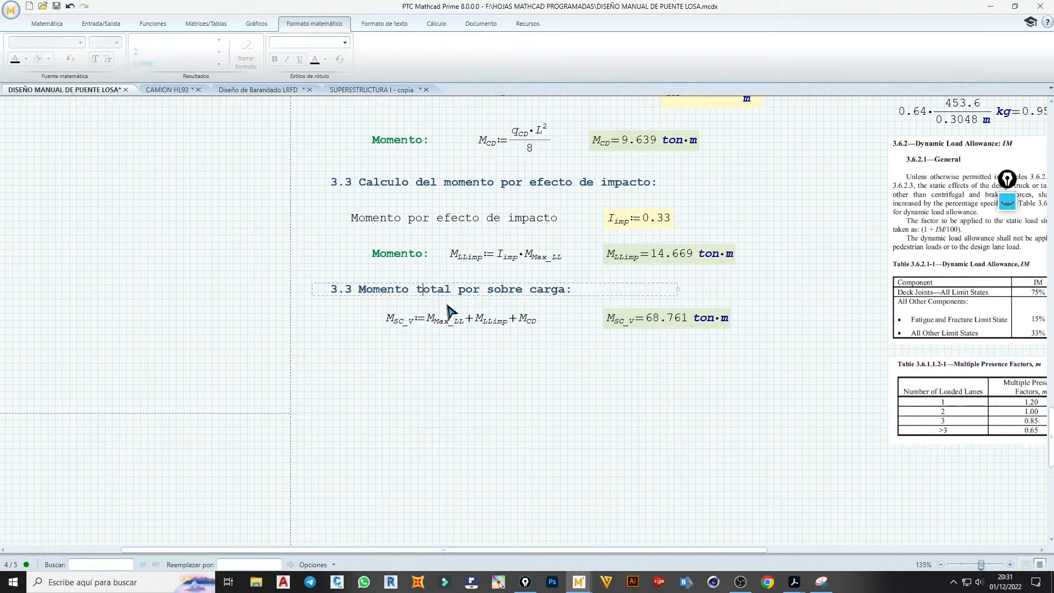
{"action": "key", "text": "BackSpace"}
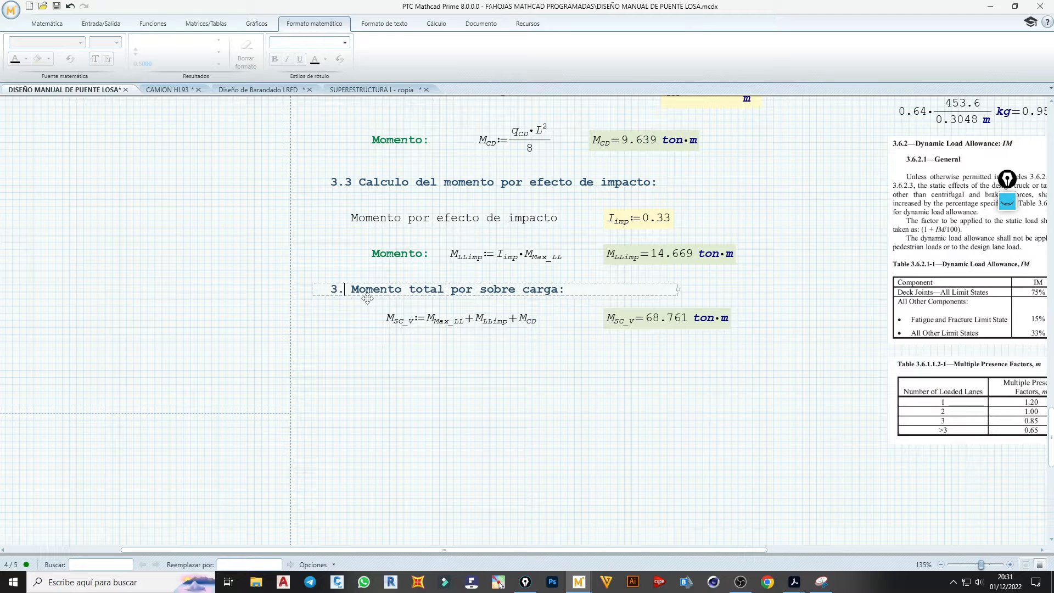
{"action": "type", "text": "4"}
{"action": "left_click", "coordinate": [360, 358]}
- Copy the 3.4 heading beneath the M_SC_V calculation and renumber the copy as 3.5
{"action": "left_click", "coordinate": [373, 299]}
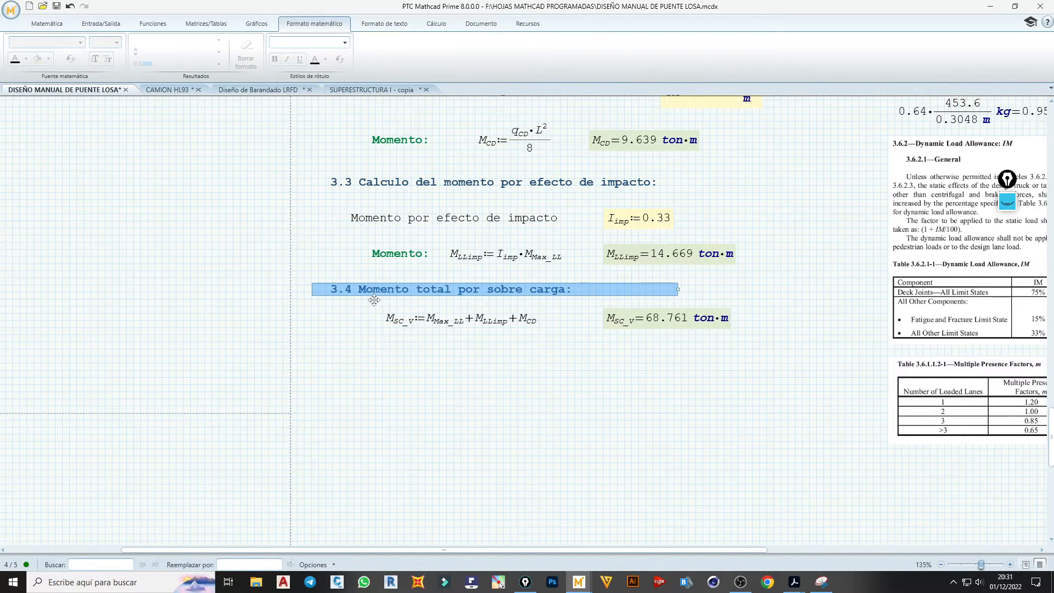
{"action": "left_click", "coordinate": [312, 353]}
{"action": "type", "text": "3.4 Momento total por sobre carga:"}
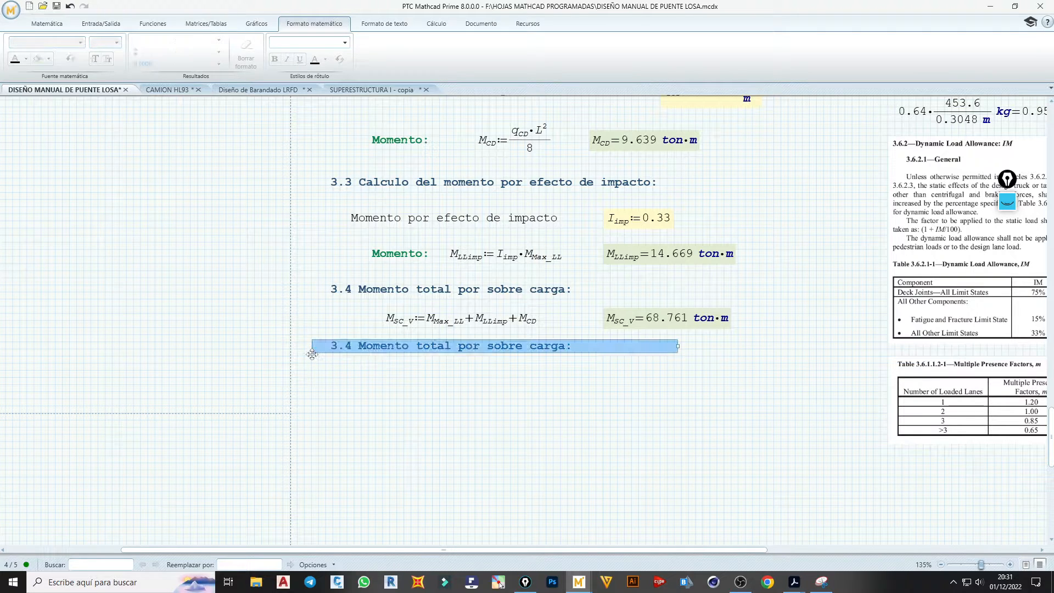
{"action": "left_click", "coordinate": [353, 346]}
{"action": "key", "text": "BackSpace"}
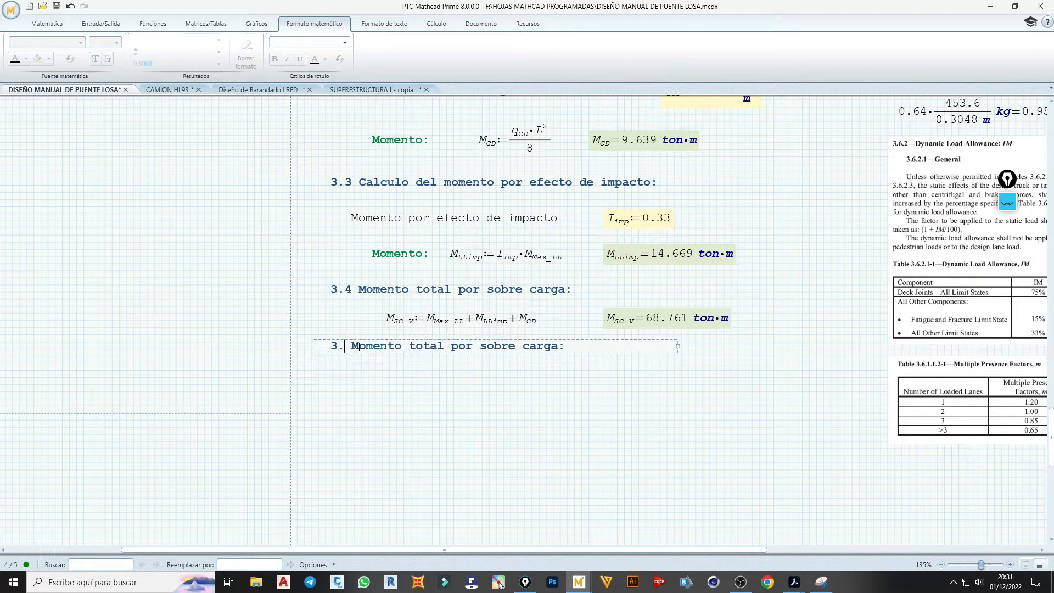
{"action": "type", "text": "5"}
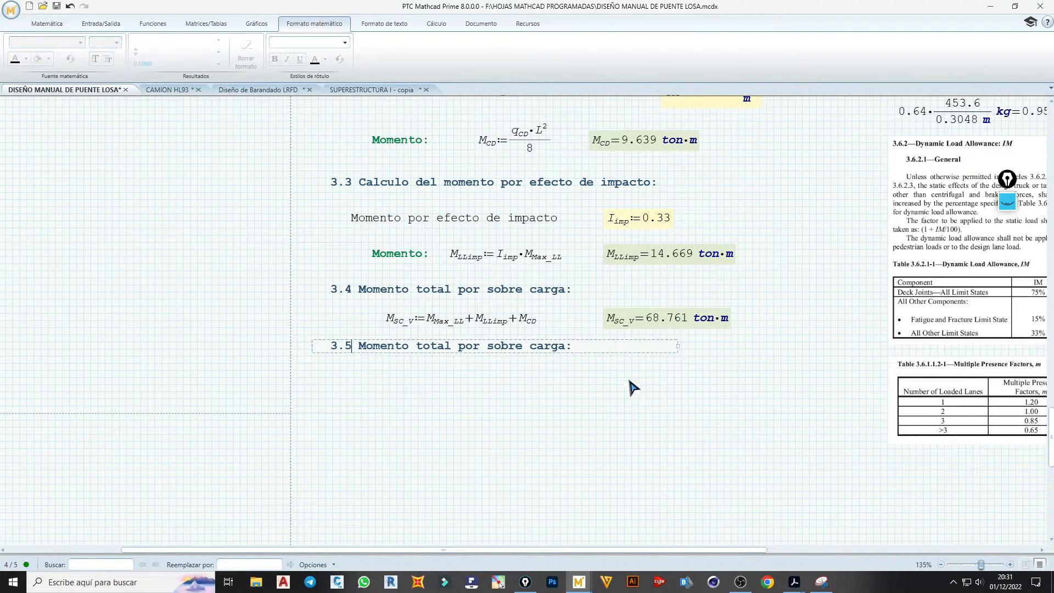
- Retitle heading 3.5 as "Distribución de ancho de franja equivalente:", correcting the accent, and add a blank line of space above it
{"action": "left_click", "coordinate": [561, 370]}
{"action": "left_click_drag", "start_coordinate": [360, 351], "coordinate": [570, 350]}
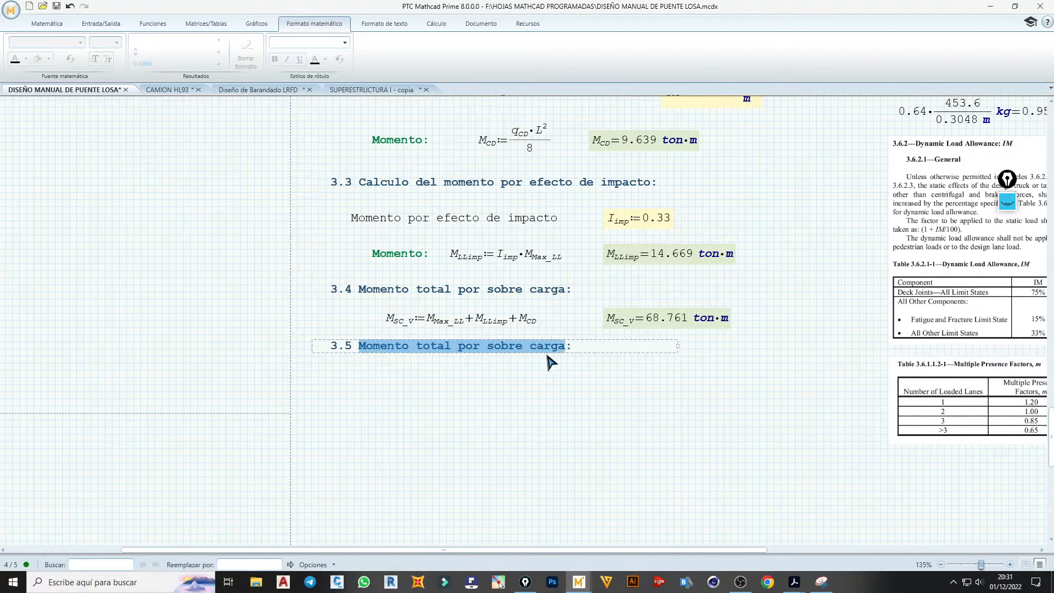
{"action": "type", "text": "d"}
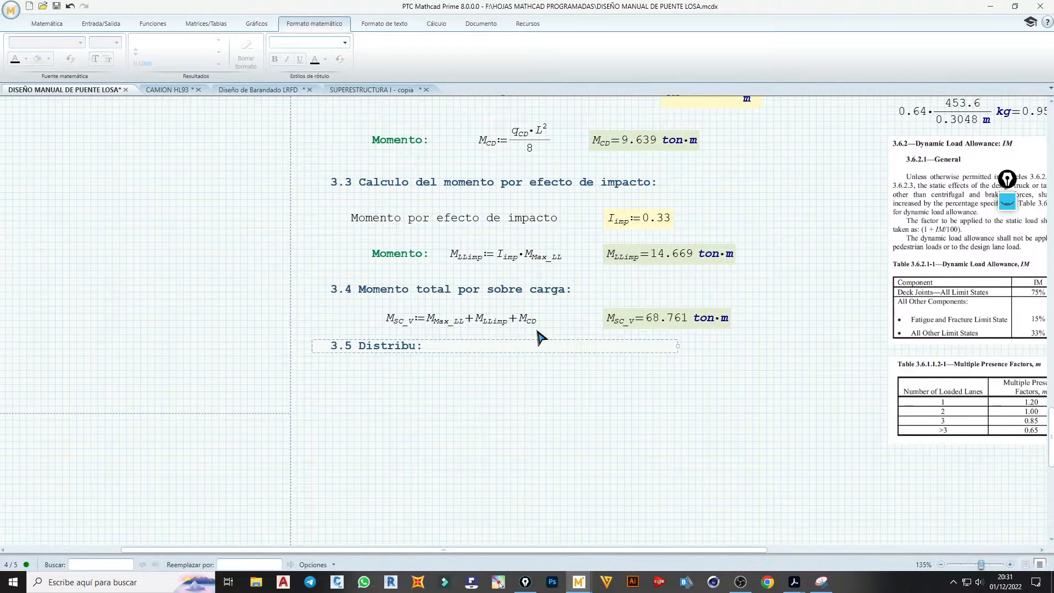
{"action": "type", "text": "istribucion de"}
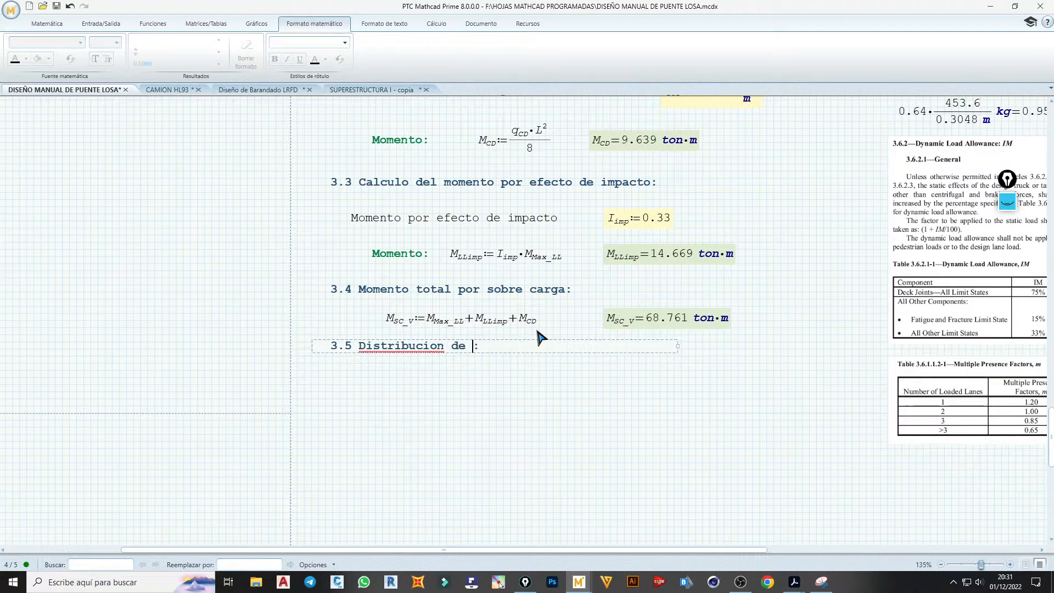
{"action": "type", "text": " ancho de franja equivalente"}
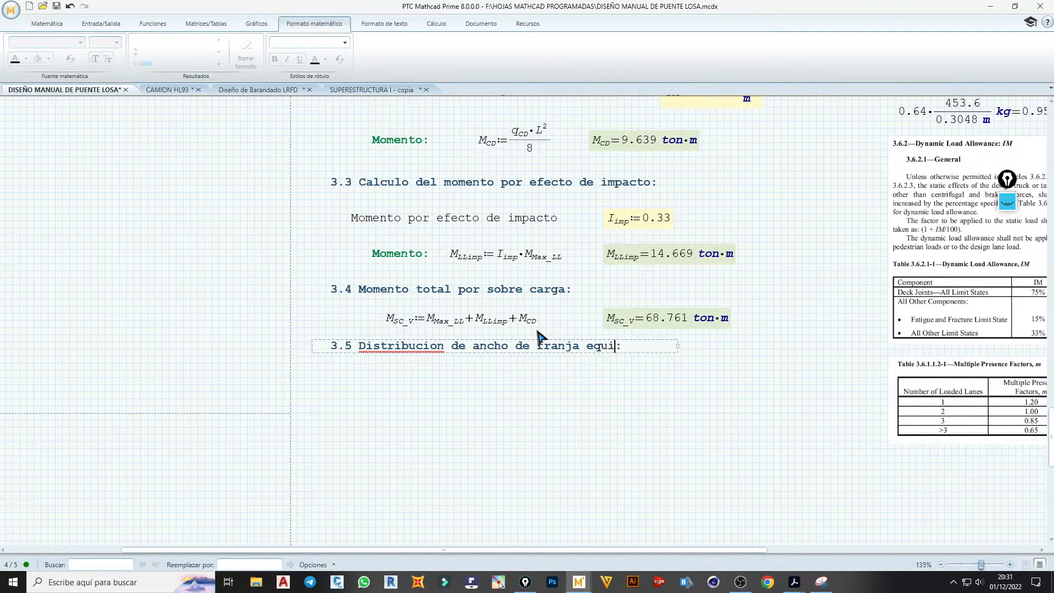
{"action": "right_click", "coordinate": [435, 357]}
{"action": "left_click", "coordinate": [483, 363]}
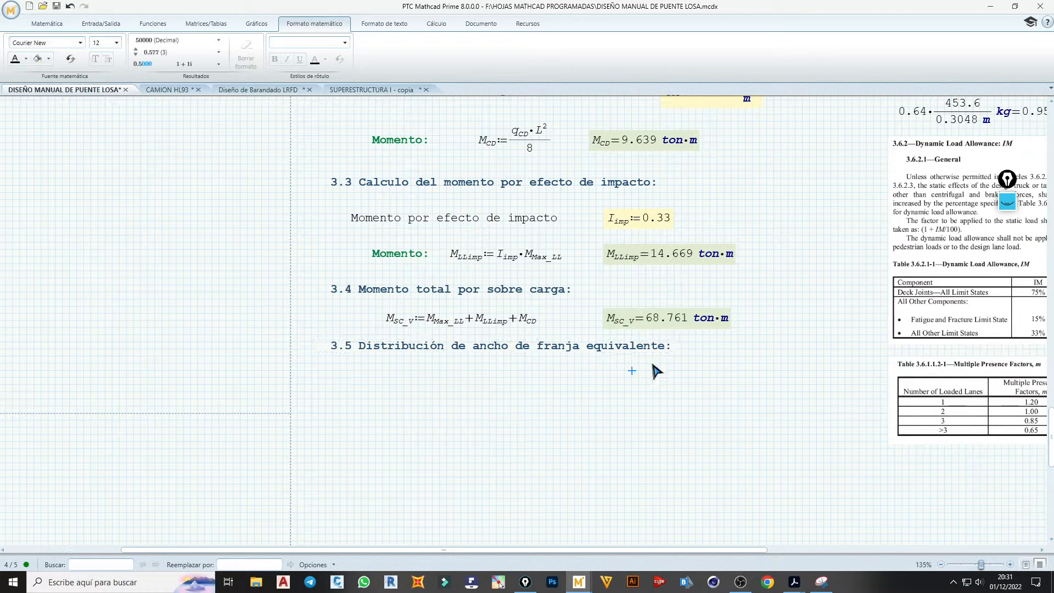
{"action": "left_click", "coordinate": [717, 345]}
{"action": "key", "text": "Return"}
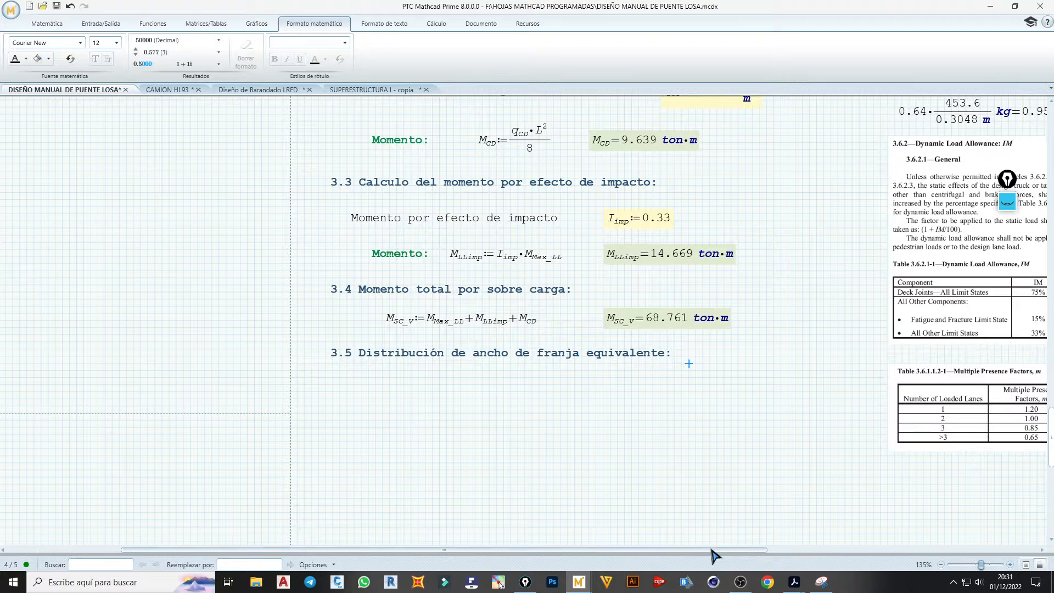
- Paste the English and Spanish excerpts of article 4.6.2.3 on equivalent strip widths beneath the multiple presence factor tables
{"action": "left_click_drag", "start_coordinate": [708, 550], "coordinate": [904, 551]}
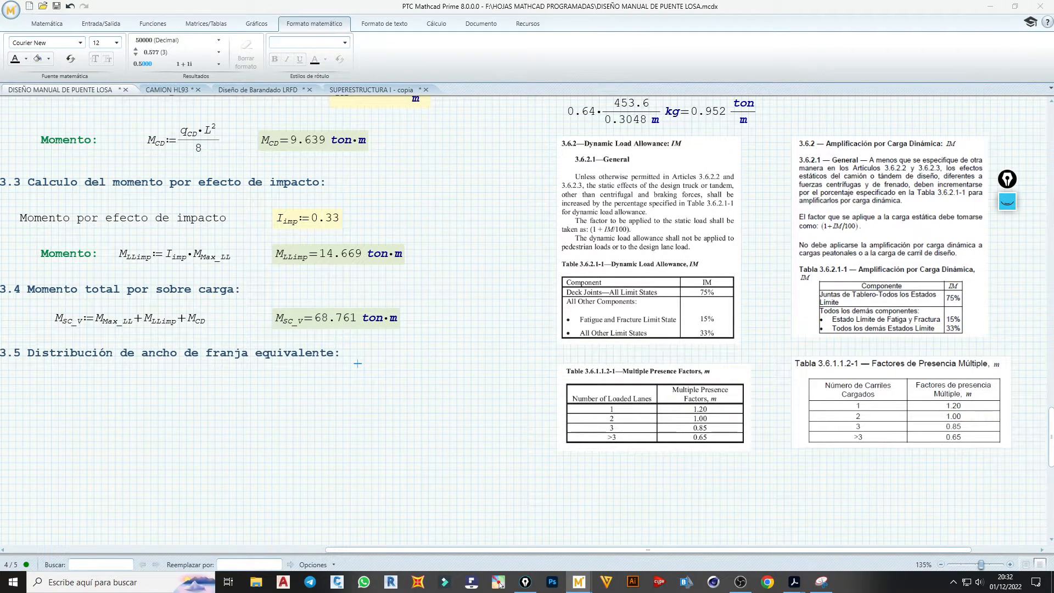
{"action": "left_click", "coordinate": [570, 466]}
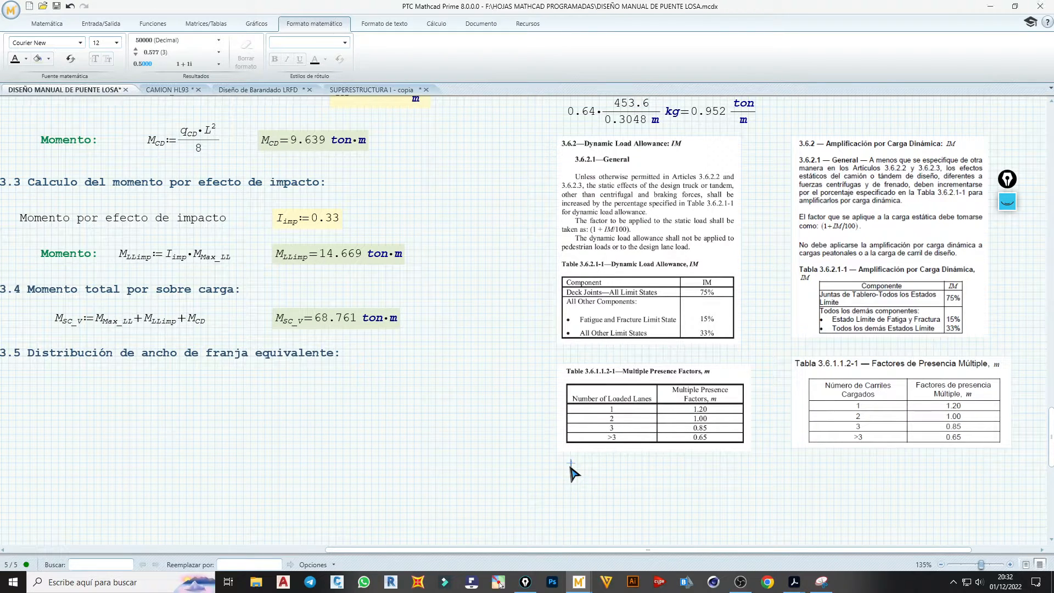
{"action": "left_click", "coordinate": [563, 464]}
{"action": "key", "text": "ctrl+v"}
{"action": "scroll", "coordinate": [579, 461], "scroll_direction": "down", "scroll_amount": 3}
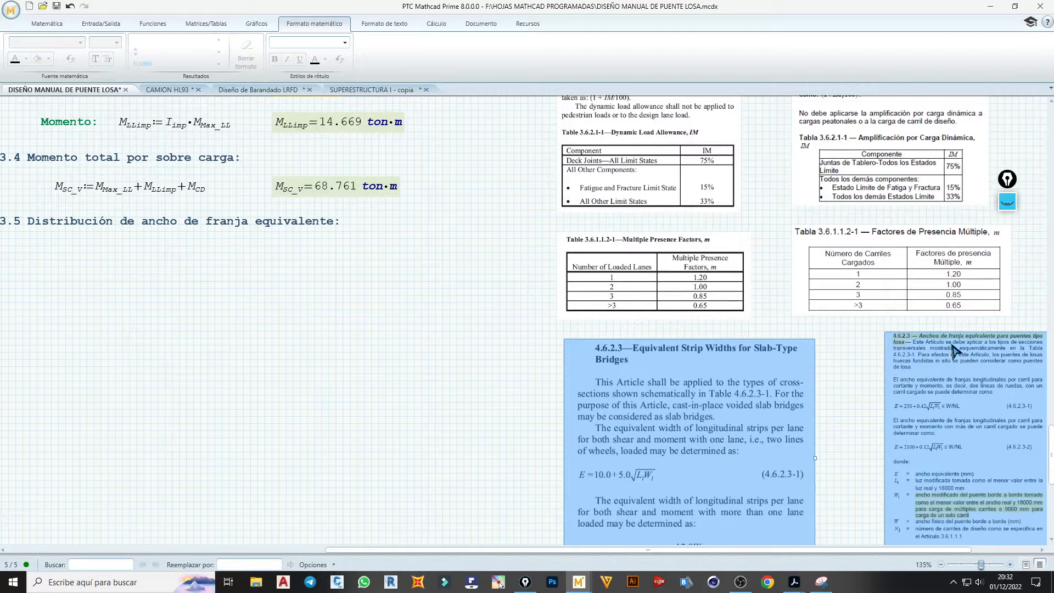
- Move the Spanish and English article 4.6.2.3 excerpts side by side, closer beneath the multiple presence factor tables
{"action": "left_click", "coordinate": [842, 504]}
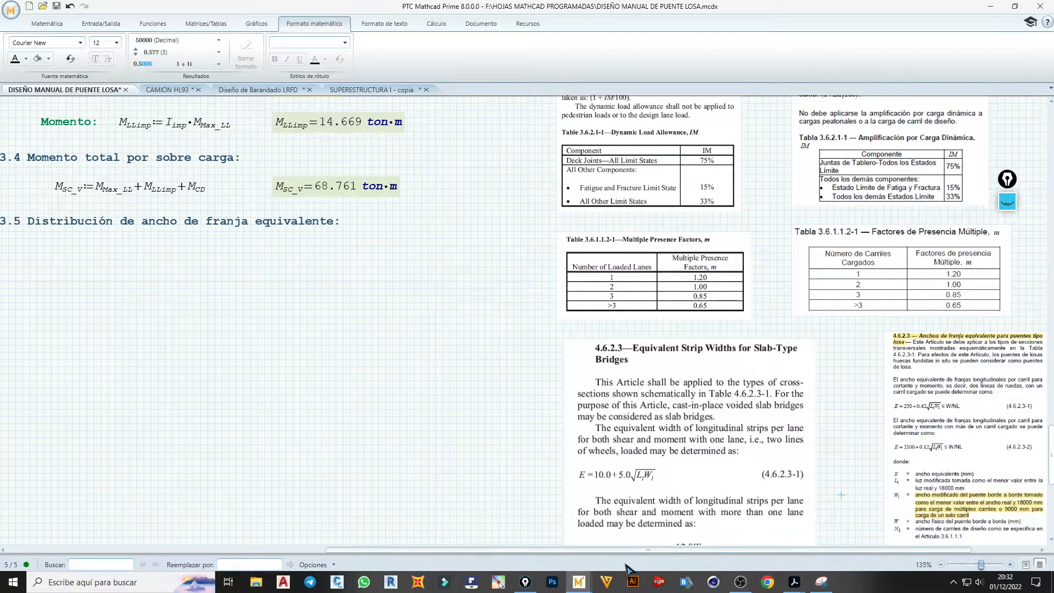
{"action": "left_click_drag", "start_coordinate": [637, 549], "coordinate": [703, 549]}
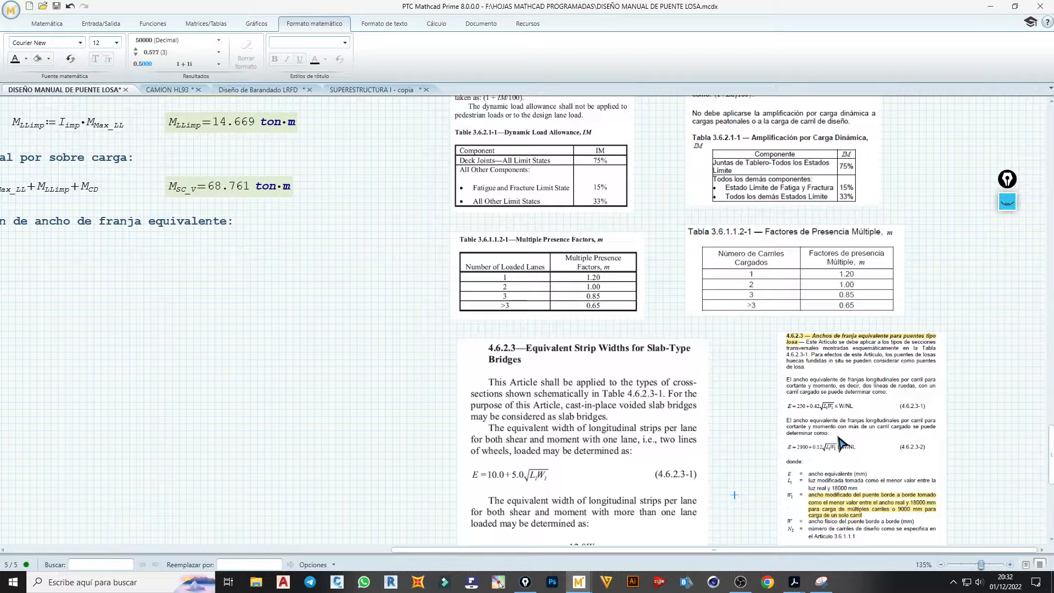
{"action": "scroll", "coordinate": [837, 373], "scroll_direction": "down", "scroll_amount": 3}
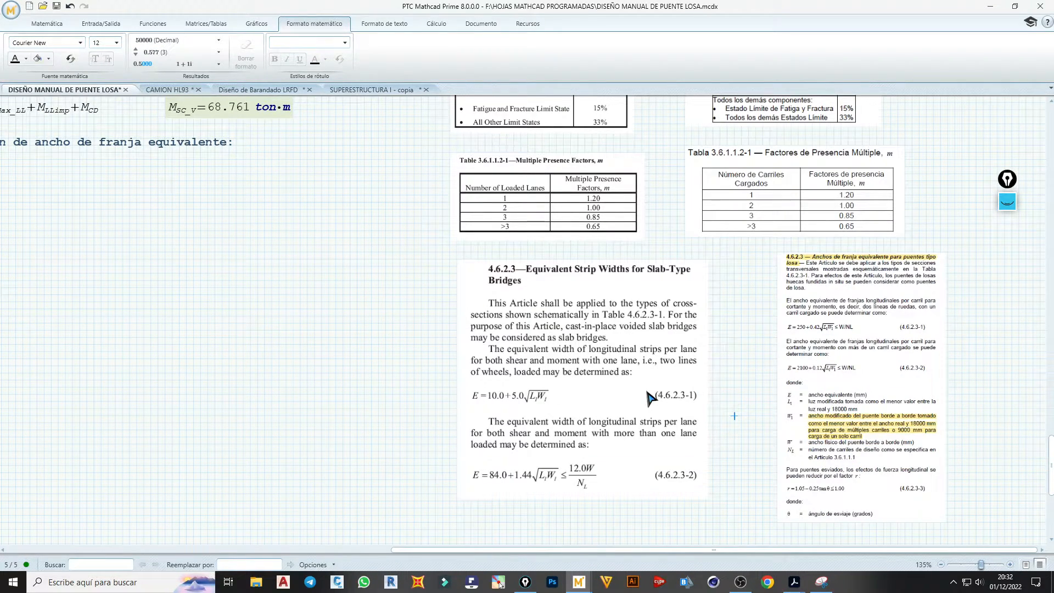
{"action": "scroll", "coordinate": [651, 396], "scroll_direction": "down", "scroll_amount": 1}
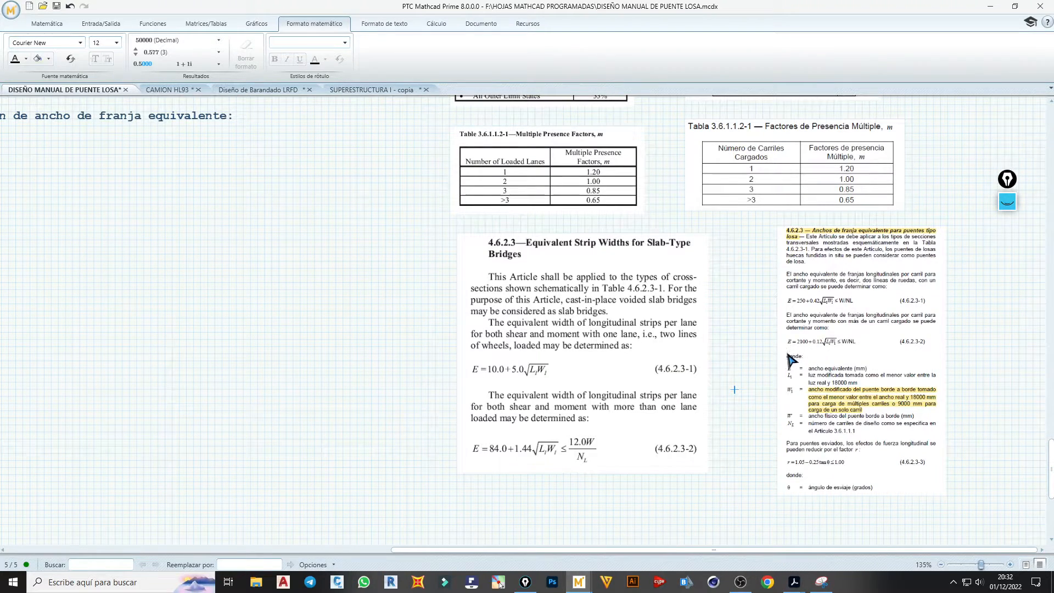
{"action": "left_click_drag", "start_coordinate": [507, 549], "coordinate": [435, 550]}
{"action": "left_click", "coordinate": [951, 497]}
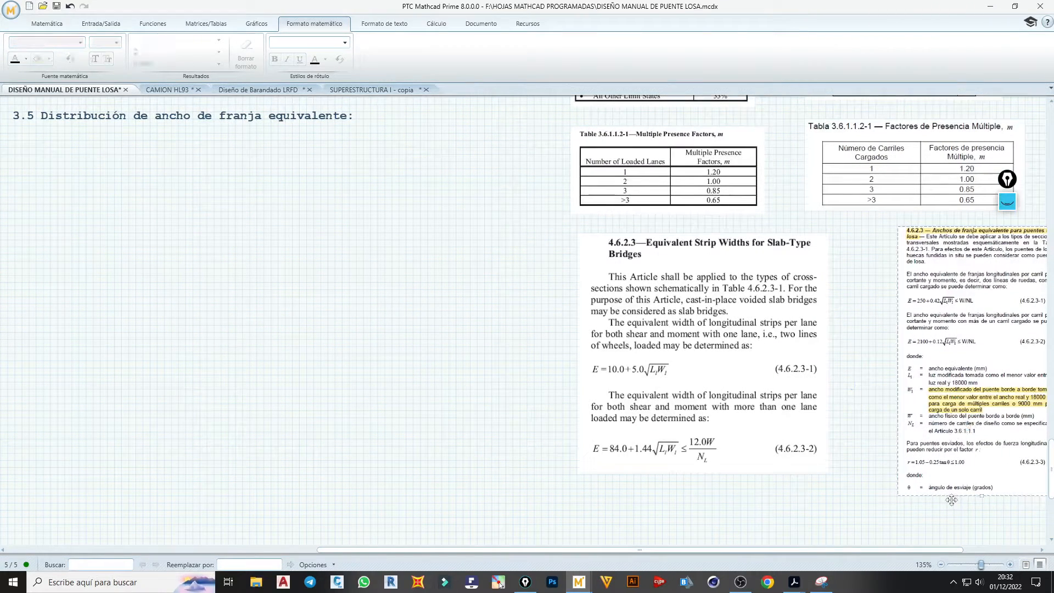
{"action": "left_click_drag", "start_coordinate": [951, 499], "coordinate": [827, 482]}
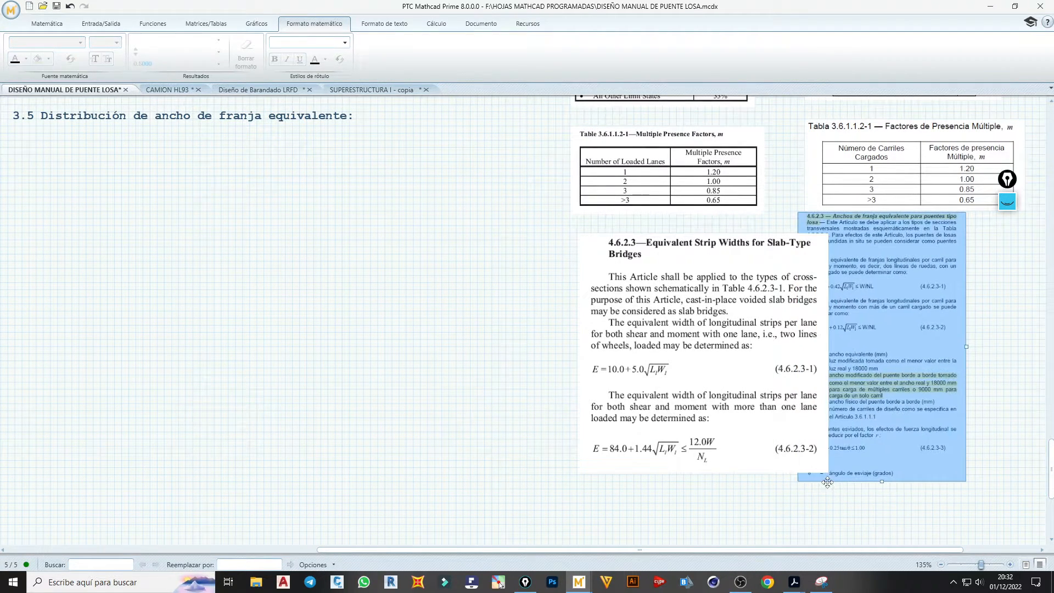
{"action": "left_click_drag", "start_coordinate": [745, 471], "coordinate": [699, 462]}
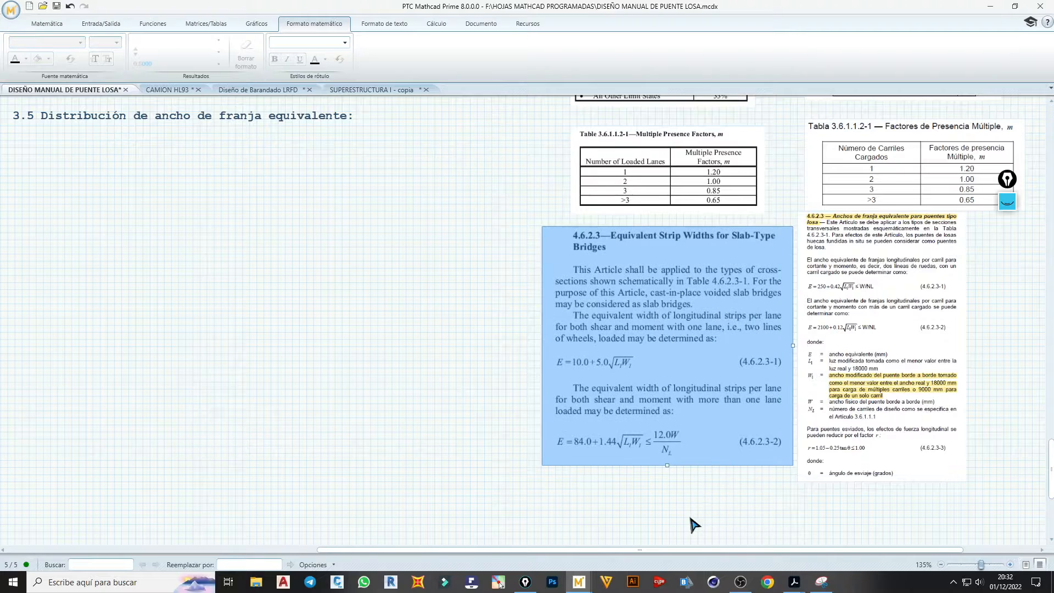
{"action": "left_click", "coordinate": [690, 518]}
{"action": "scroll", "coordinate": [679, 532], "scroll_direction": "down", "scroll_amount": 1}
{"action": "scroll", "coordinate": [679, 532], "scroll_direction": "up", "scroll_amount": 1}
{"action": "scroll", "coordinate": [679, 531], "scroll_direction": "down", "scroll_amount": 1}
{"action": "scroll", "coordinate": [668, 538], "scroll_direction": "down", "scroll_amount": 2}
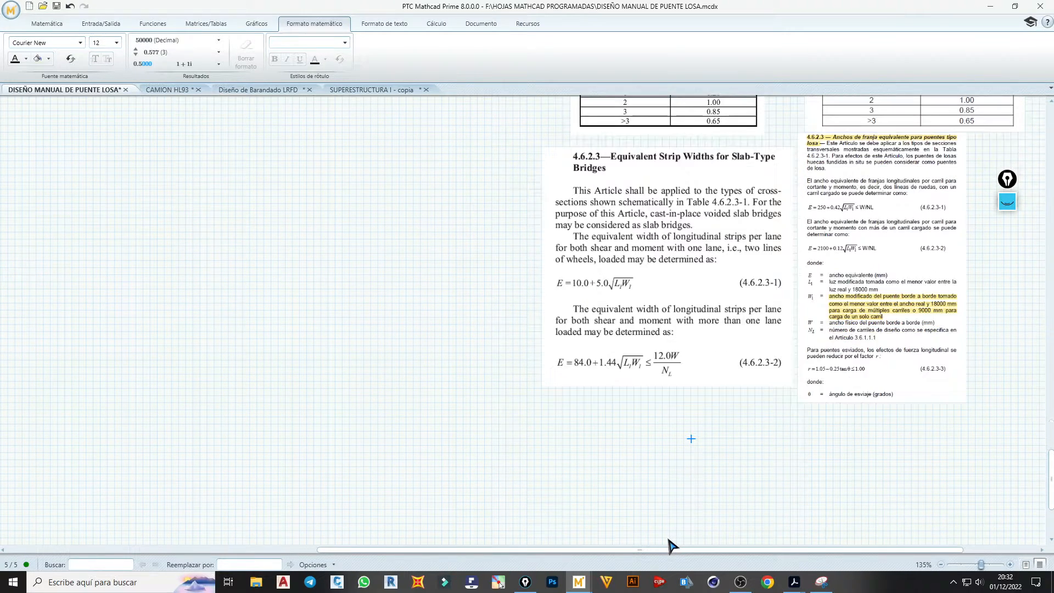
{"action": "scroll", "coordinate": [669, 545], "scroll_direction": "up", "scroll_amount": 3}
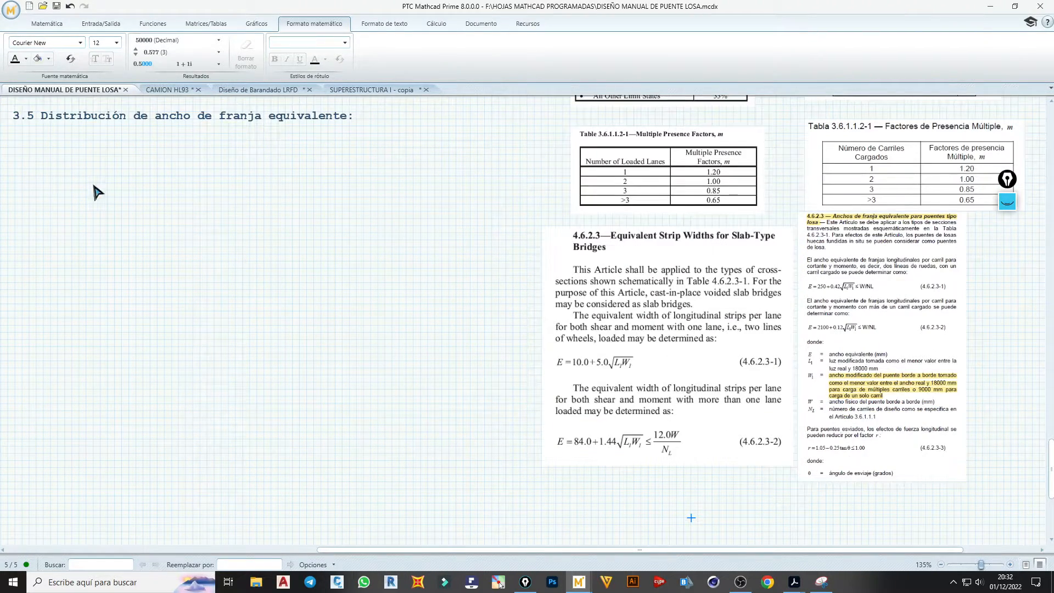
- Add a bulleted text line "Con 1 CARRIL CARGADO" beneath heading 3.5, fitting it on one line slightly below the heading
{"action": "left_click", "coordinate": [36, 141]}
{"action": "left_click", "coordinate": [55, 25]}
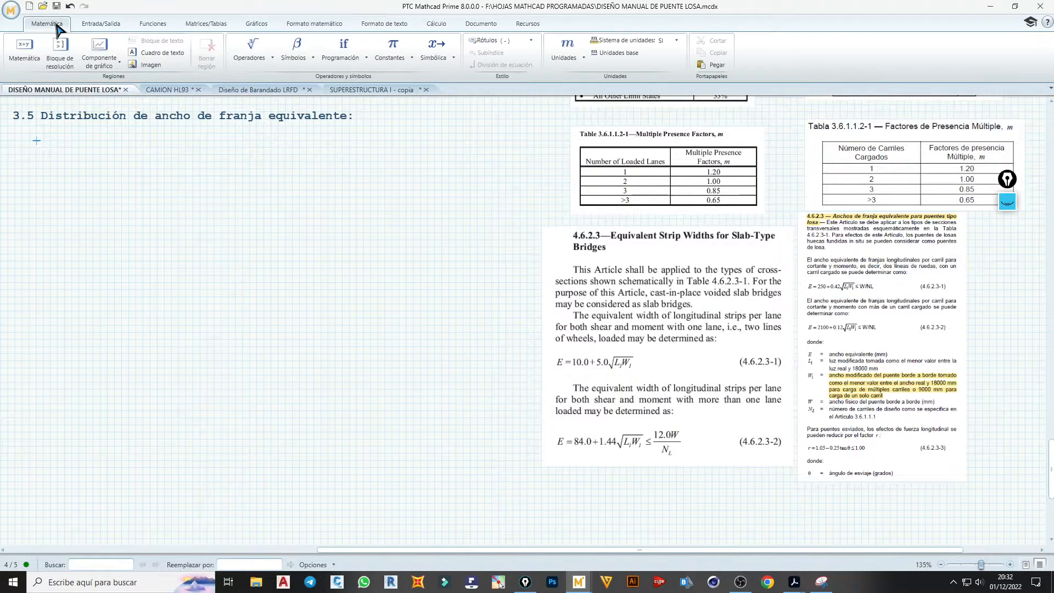
{"action": "left_click", "coordinate": [382, 25]}
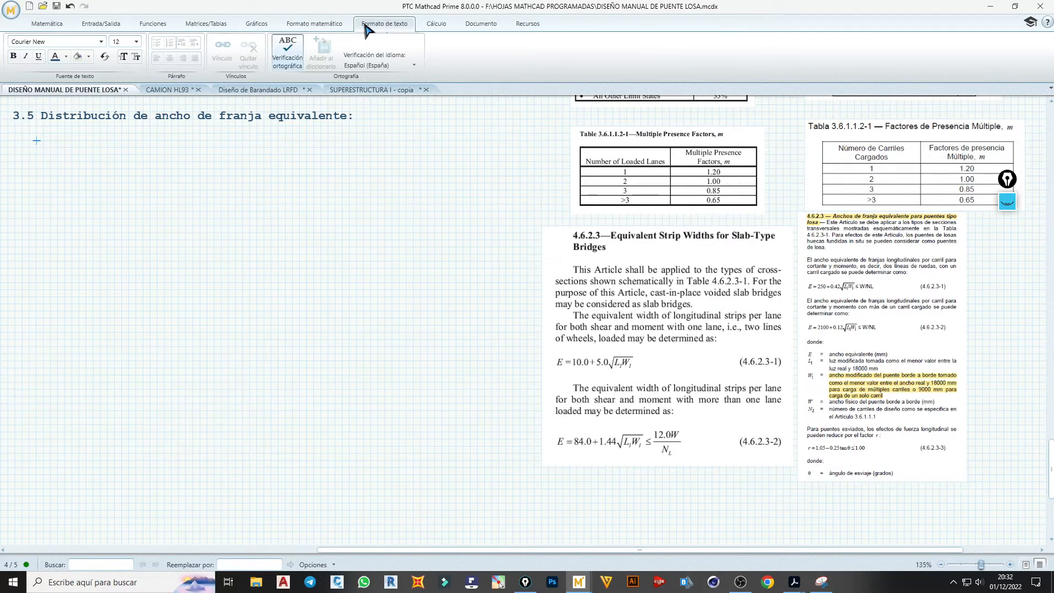
{"action": "left_click", "coordinate": [321, 24]}
{"action": "left_click", "coordinate": [374, 25]}
{"action": "key", "text": "ctrl+t"}
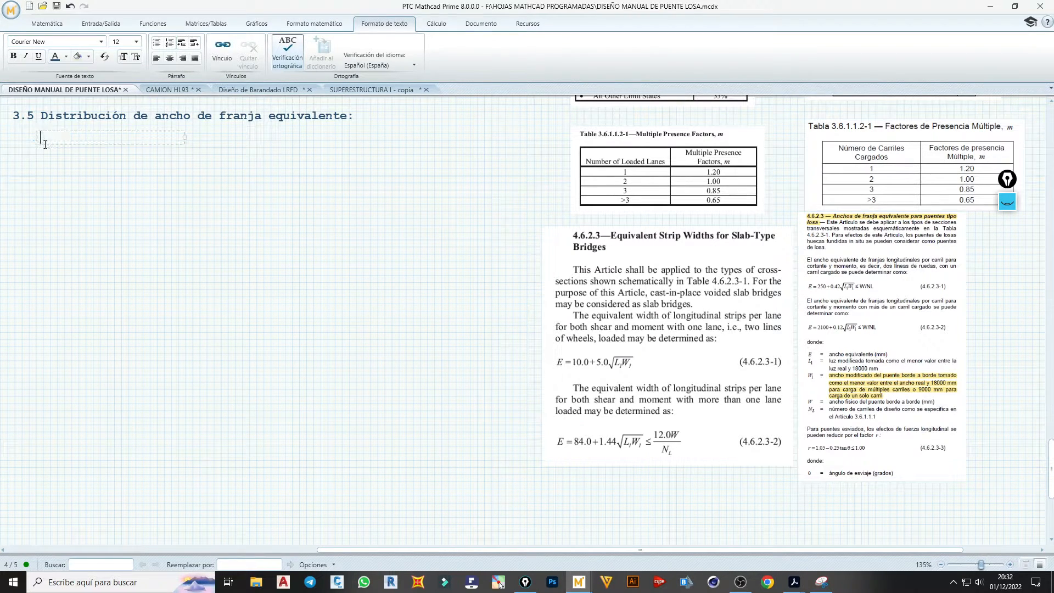
{"action": "left_click", "coordinate": [157, 43]}
{"action": "type", "text": "L C"}
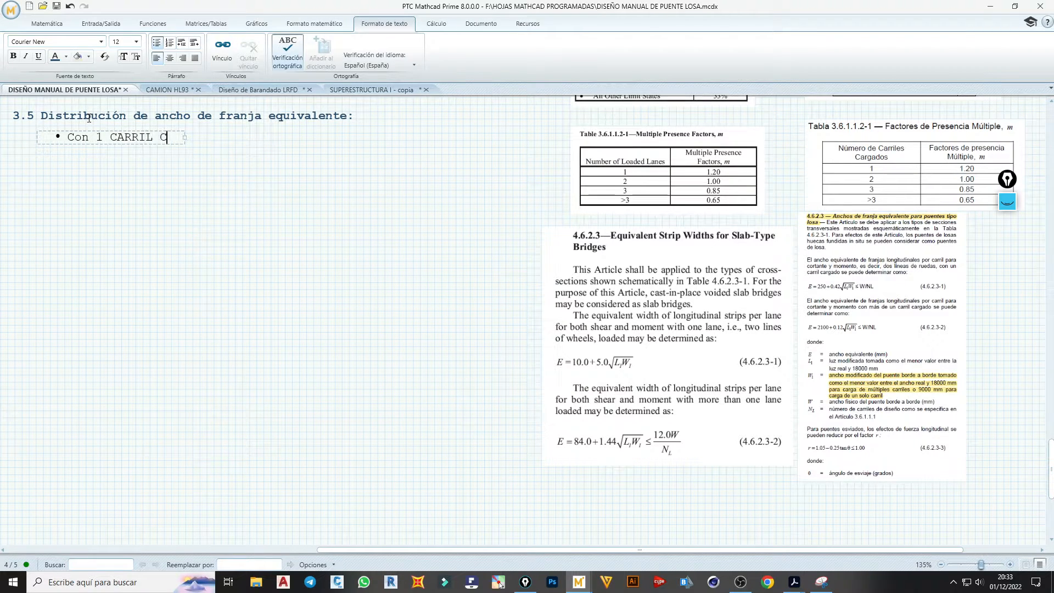
{"action": "type", "text": "ARGADO"}
{"action": "mouse_move", "coordinate": [185, 144]}
{"action": "left_mouse_down"}
{"action": "mouse_move", "coordinate": [224, 139]}
{"action": "mouse_move", "coordinate": [209, 171]}
{"action": "mouse_move", "coordinate": [191, 163]}
{"action": "left_mouse_up"}
- Format the "Con 1 CARRIL CARGADO" bullet in bold green
{"action": "left_click", "coordinate": [213, 148]}
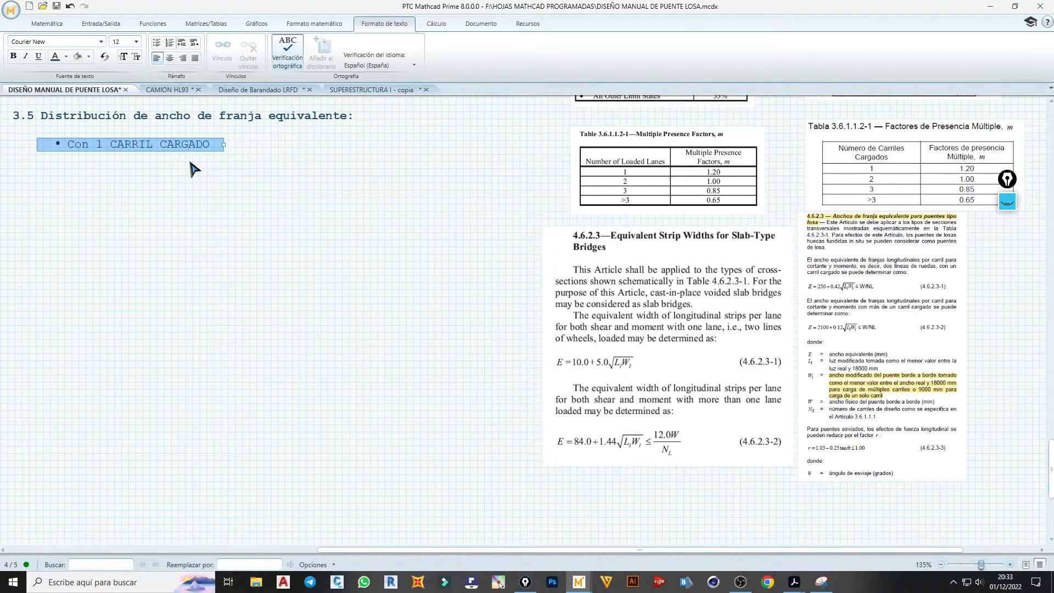
{"action": "left_click", "coordinate": [65, 56]}
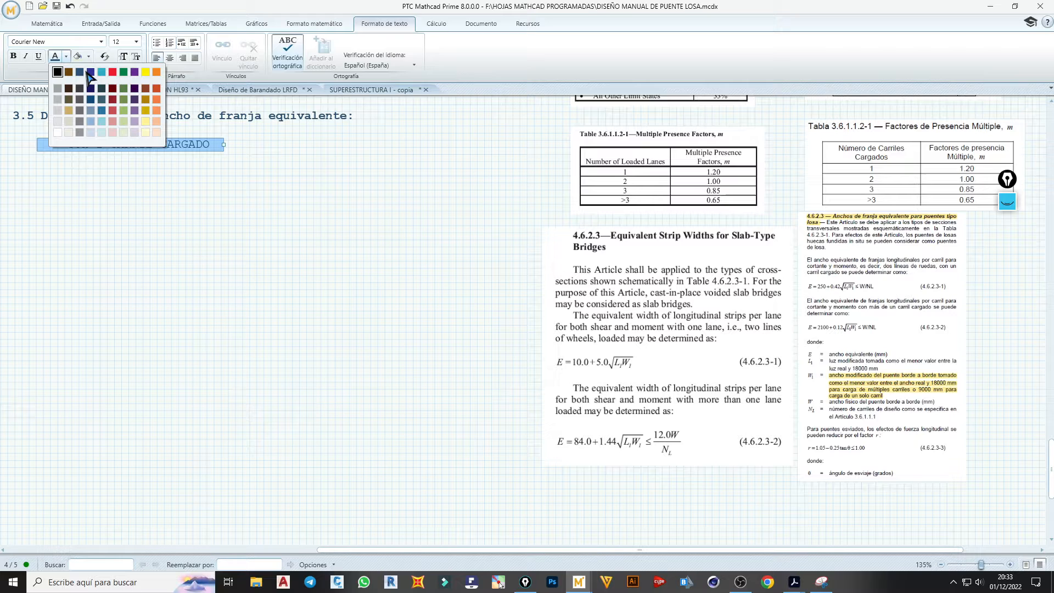
{"action": "left_click", "coordinate": [125, 73]}
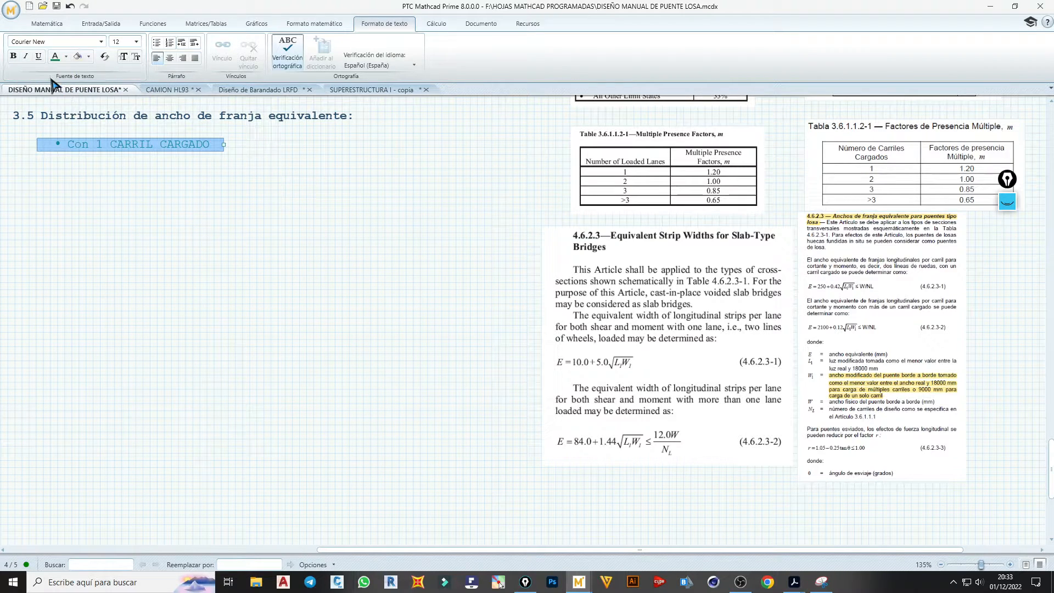
{"action": "left_click", "coordinate": [243, 147]}
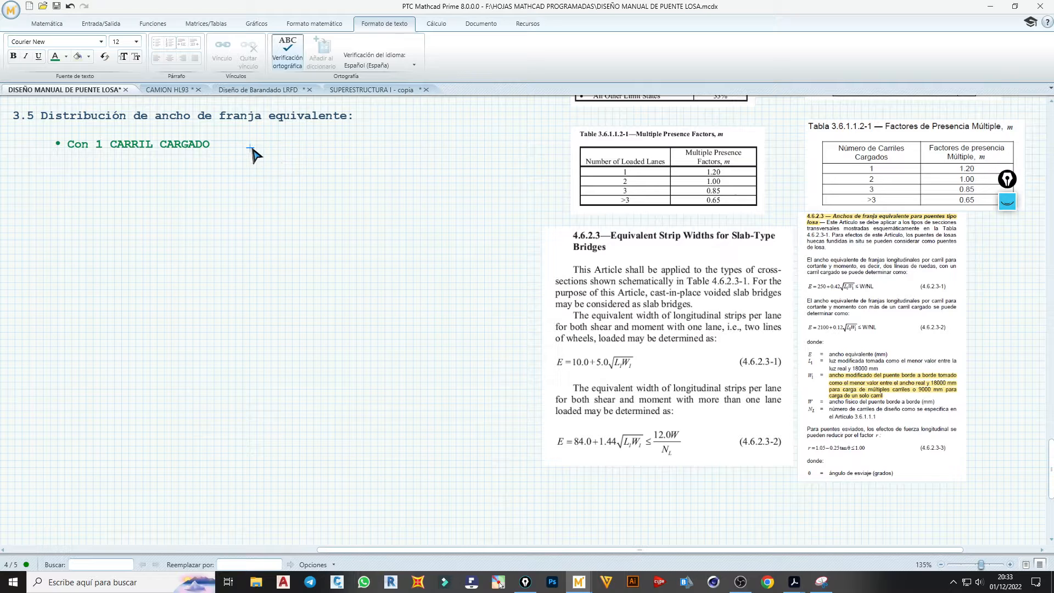
- Begin the one-lane strip width equation beside the bullet as E_1 := 250·mm + 0.42, followed by a multiplication
{"action": "left_click", "coordinate": [257, 148]}
{"action": "type", "text": "e"}
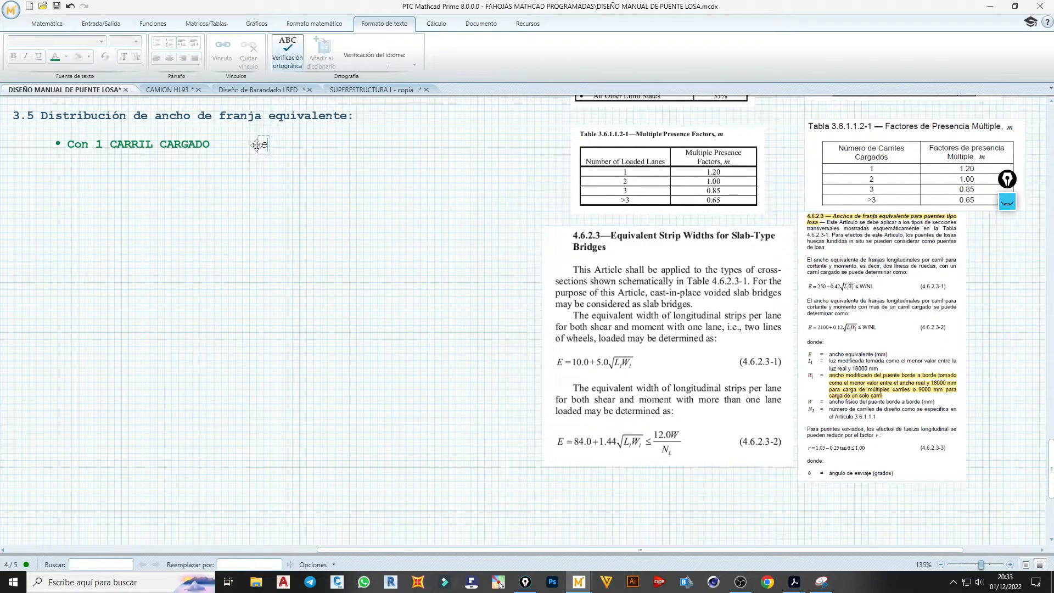
{"action": "key", "text": "BackSpace"}
{"action": "type", "text": "E"}
{"action": "type", "text": ".1"}
{"action": "type", "text": ":="}
{"action": "type", "text": "250"}
{"action": "type", "text": "*mm"}
{"action": "type", "text": "+0.4"}
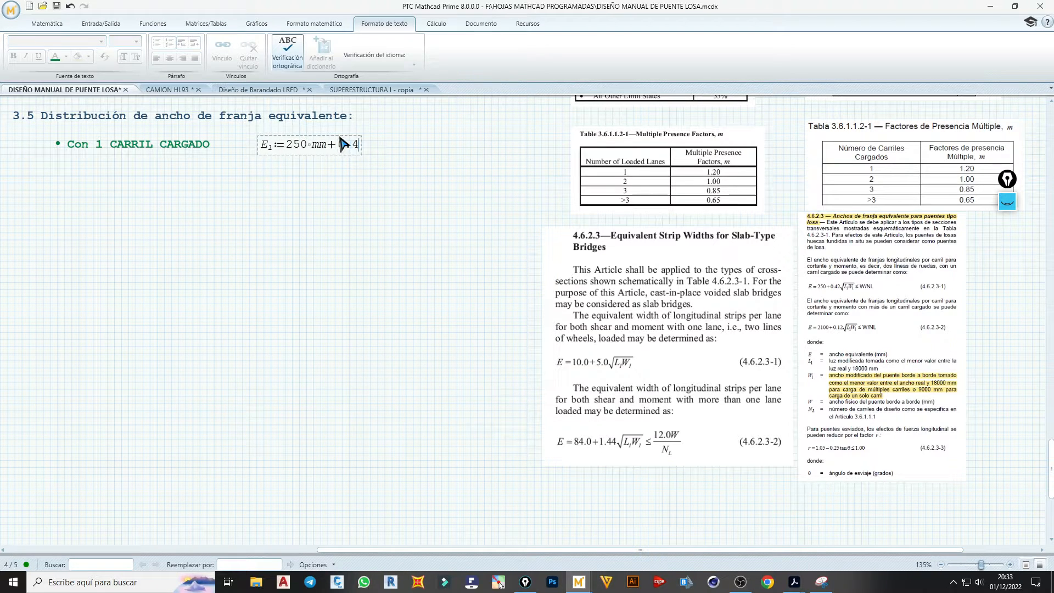
{"action": "type", "text": "2*"}
- Complete the E_1 equation by multiplying 0.42 by the square root of L_1·W_1
{"action": "left_click", "coordinate": [46, 24]}
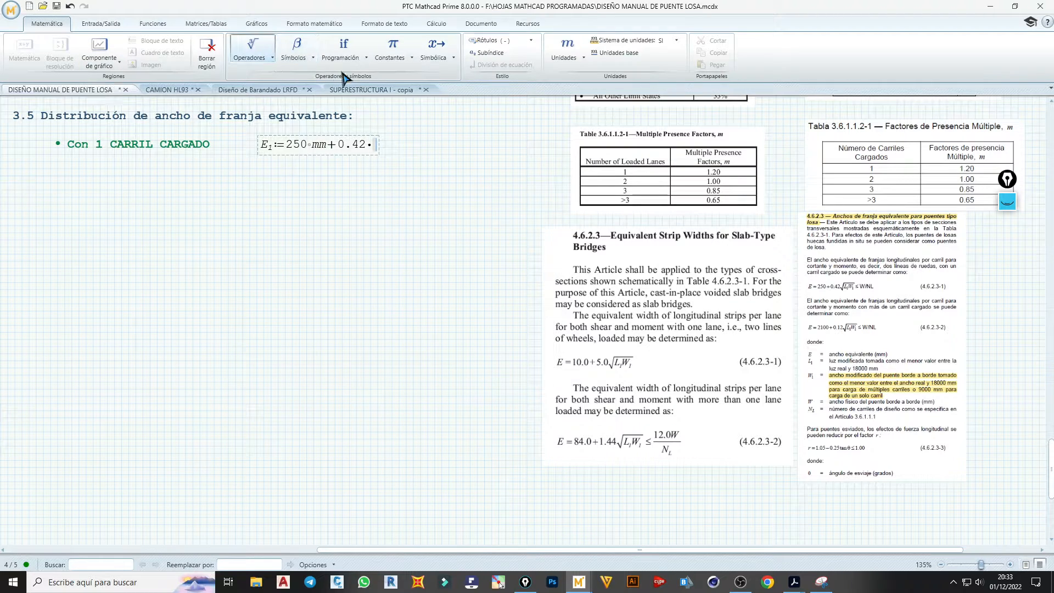
{"action": "left_click", "coordinate": [250, 47]}
{"action": "left_click", "coordinate": [323, 107]}
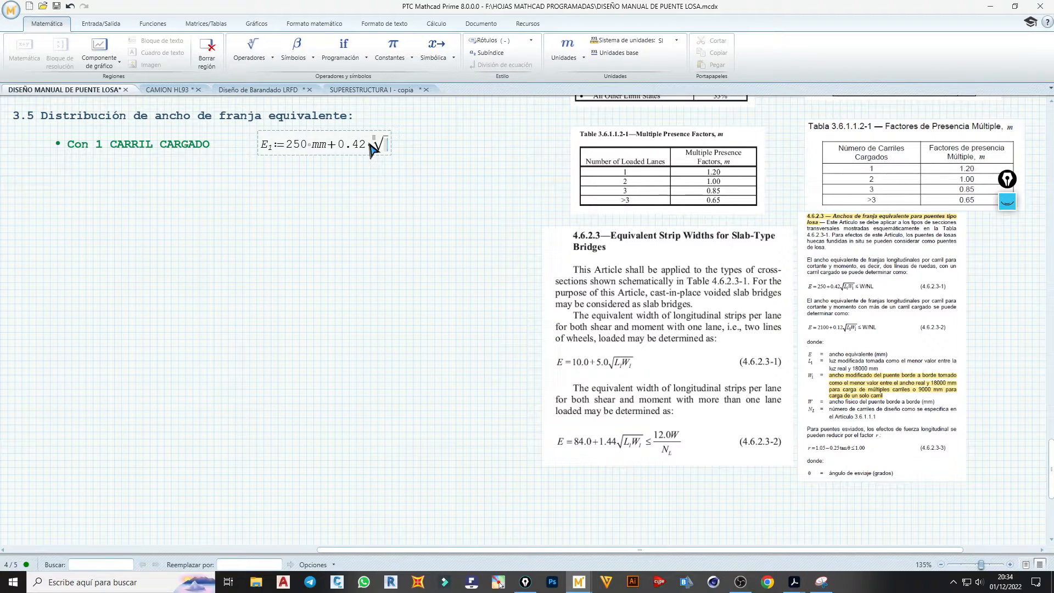
{"action": "type", "text": "L"}
{"action": "type", "text": ".1"}
{"action": "type", "text": "*"}
{"action": "key", "text": "period"}
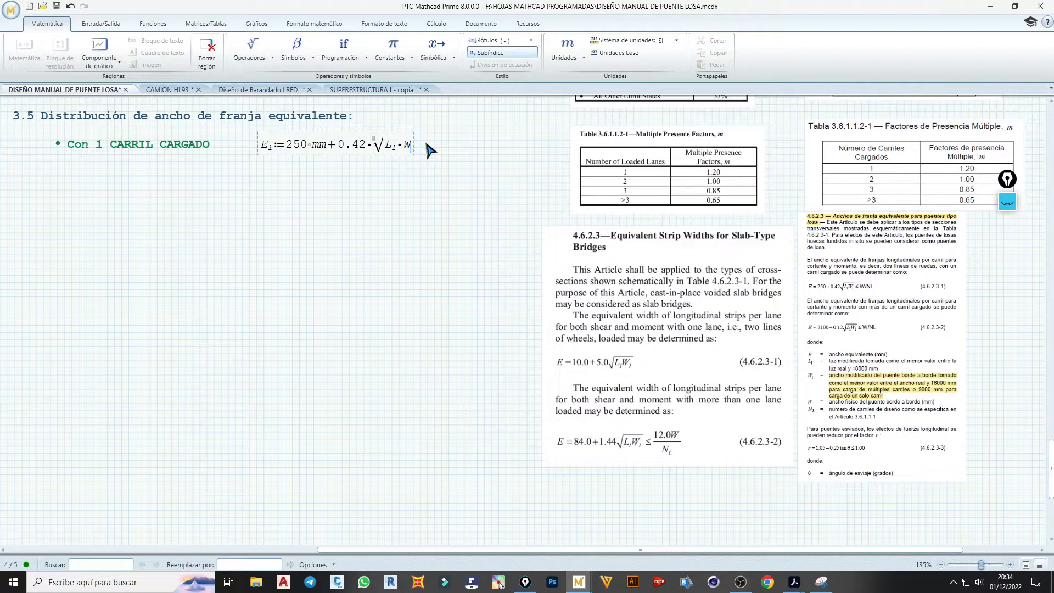
{"action": "type", "text": "1"}
{"action": "left_click", "coordinate": [399, 169]}
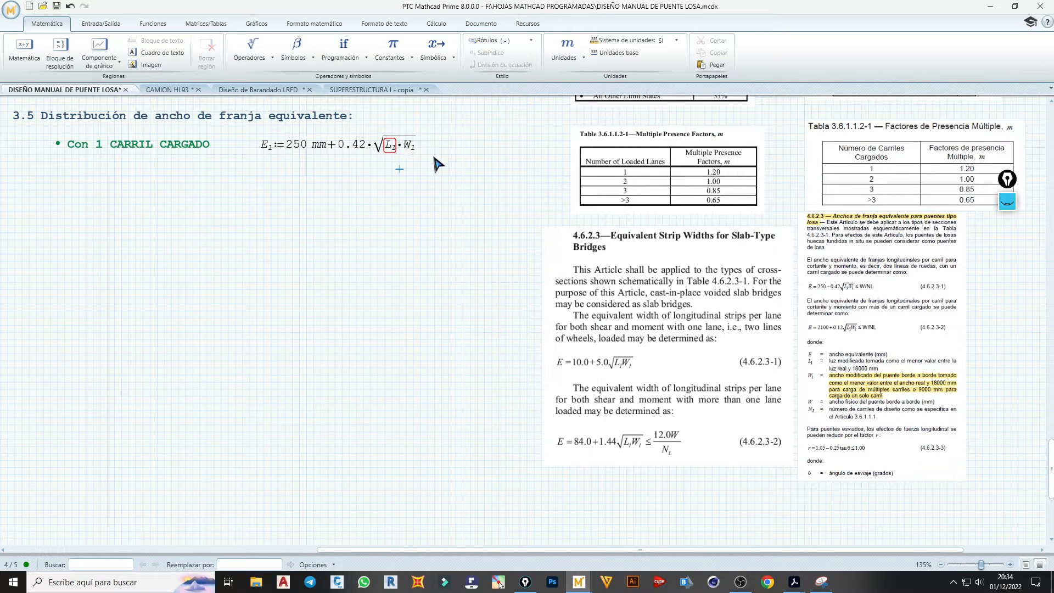
- Copy the one-lane bullet together with its E_1 equation and paste the pair directly beneath
{"action": "left_click_drag", "start_coordinate": [438, 163], "coordinate": [99, 147]}
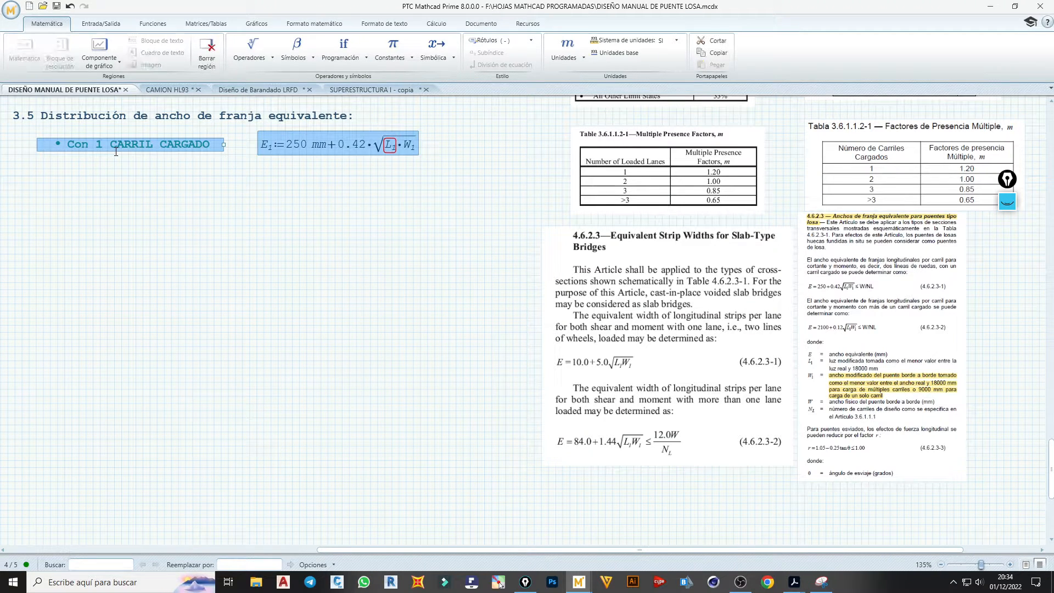
{"action": "key", "text": "ctrl+c"}
{"action": "left_click", "coordinate": [39, 178]}
{"action": "key", "text": "ctrl+v"}
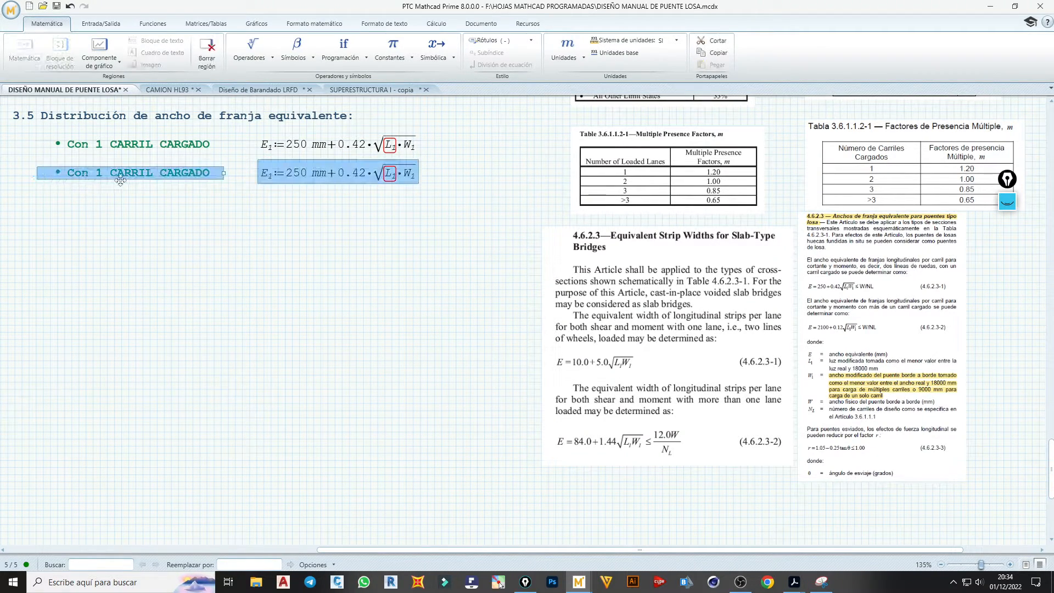
- Reword the copied bullet as "Con 2 CARRILES CARGADOS", keeping it on a single line
{"action": "double_click", "coordinate": [99, 174]}
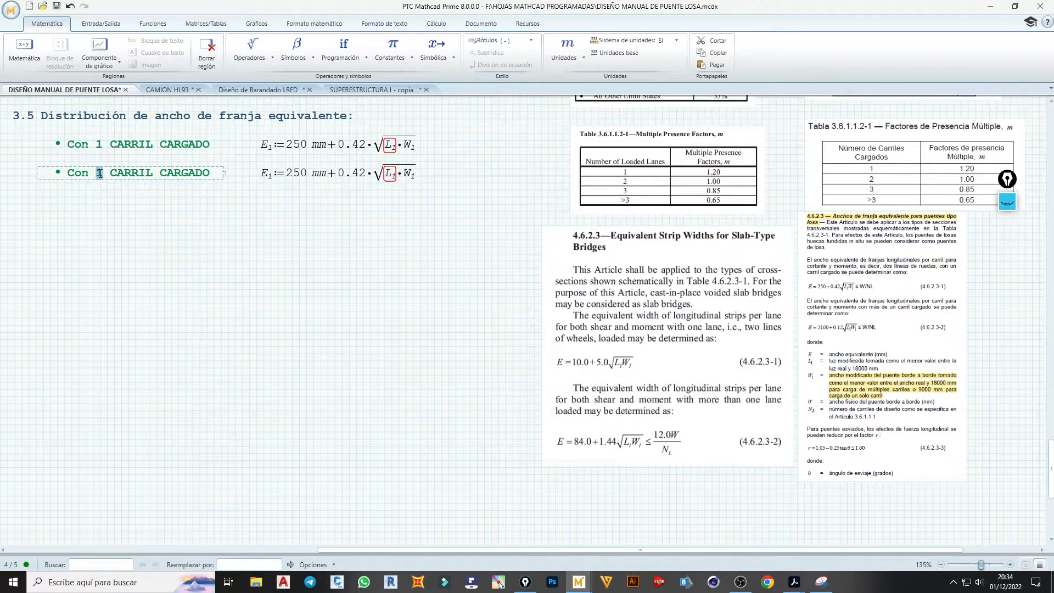
{"action": "type", "text": "2"}
{"action": "left_click", "coordinate": [156, 174]}
{"action": "type", "text": "ES"}
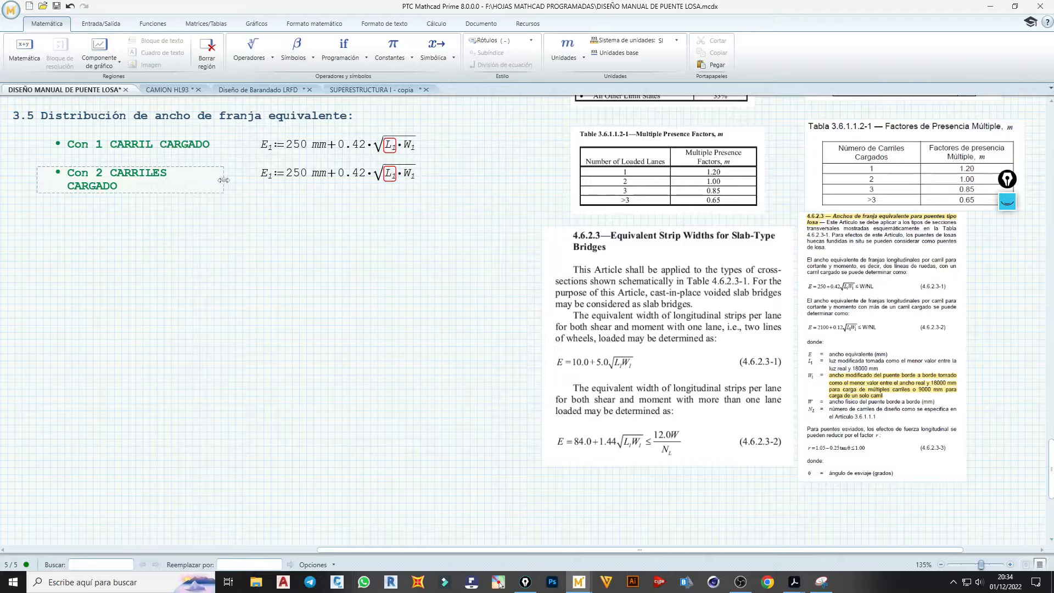
{"action": "type", "text": "S"}
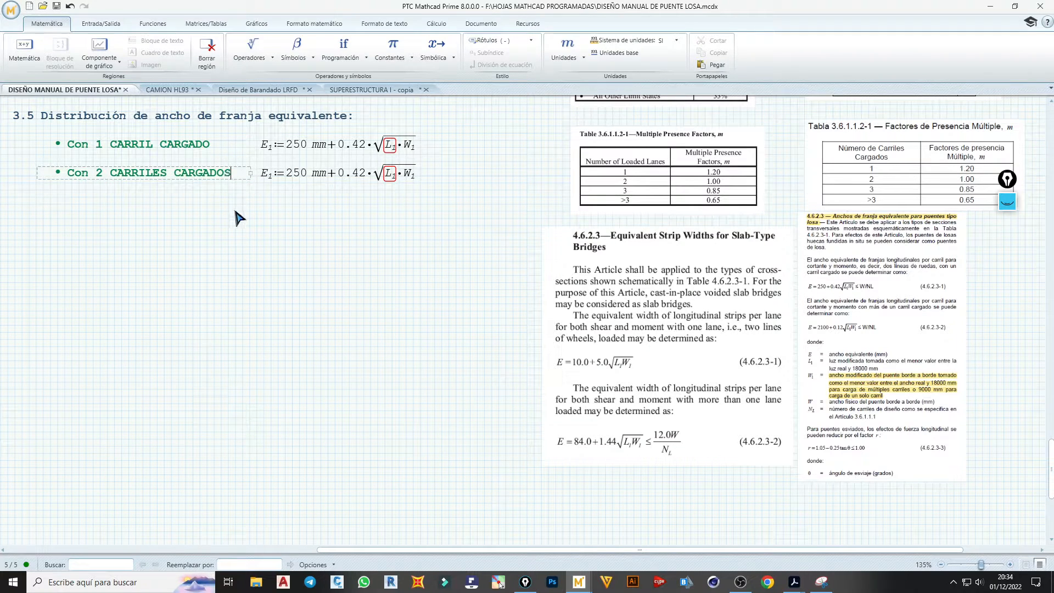
- Rename the variable in the copied equation to E_2 and clear the expression assigned to it
{"action": "left_click", "coordinate": [274, 180]}
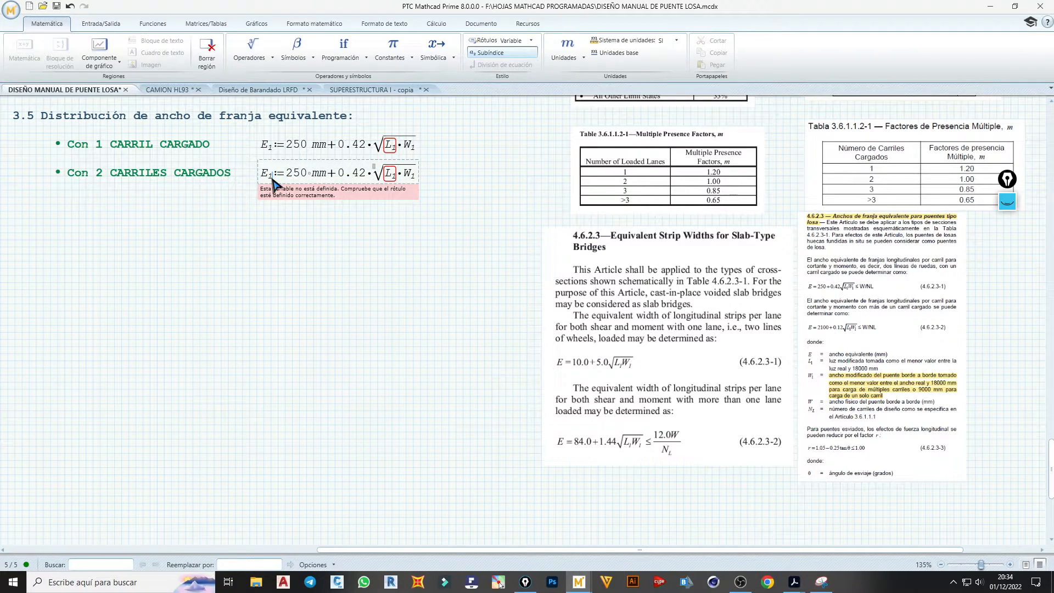
{"action": "key", "text": "BackSpace"}
{"action": "type", "text": "2"}
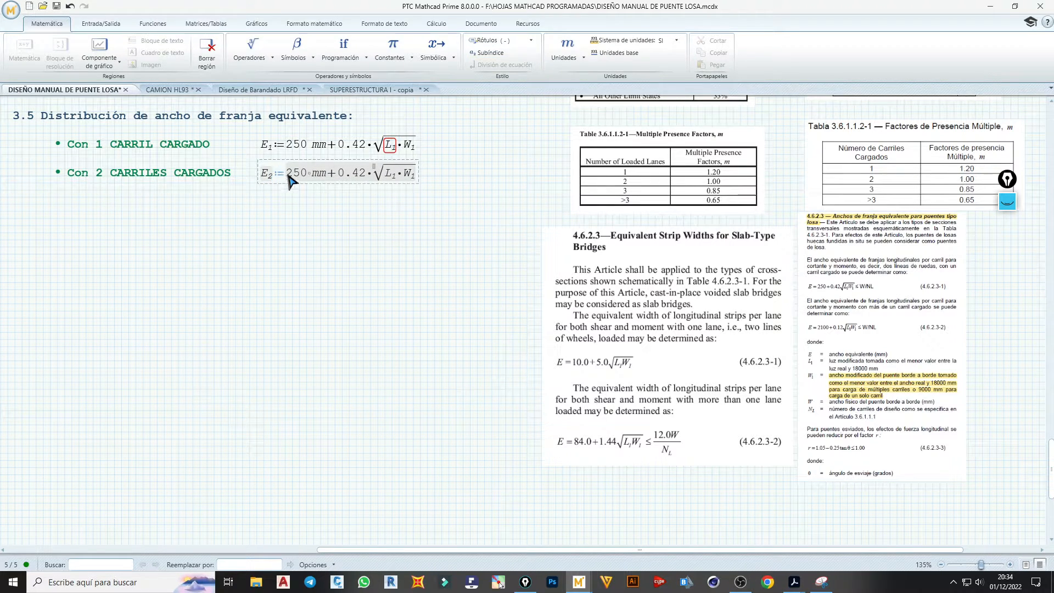
{"action": "left_click_drag", "start_coordinate": [288, 184], "coordinate": [377, 185]}
{"action": "key", "text": "Delete"}
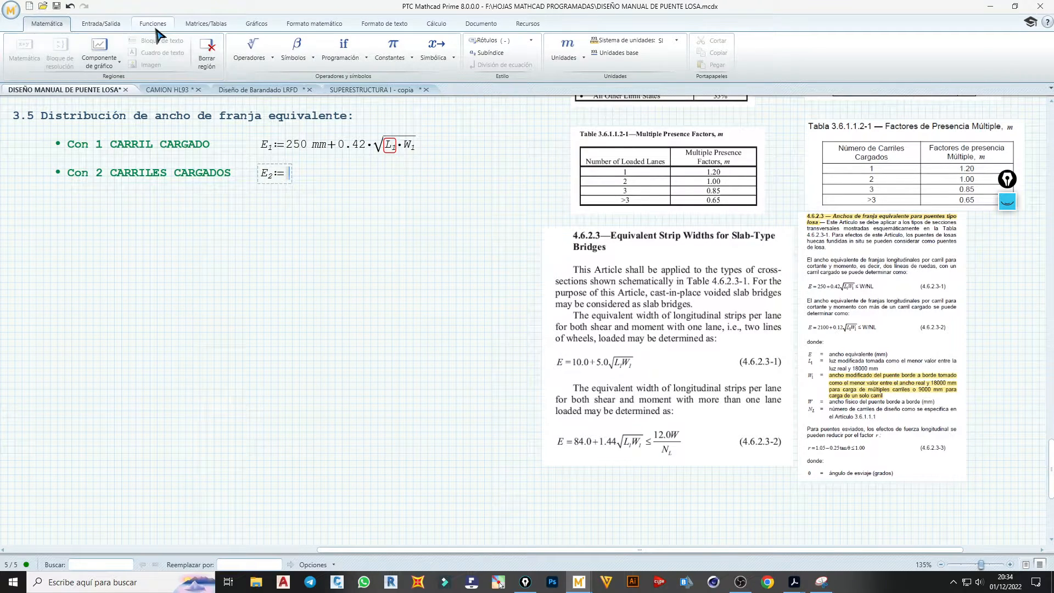
- Insert a two-row, one-column matrix as E_2's value and start its first row with 2100 mm + 0.12 times an open factor
{"action": "left_click", "coordinate": [203, 23]}
{"action": "left_click", "coordinate": [22, 50]}
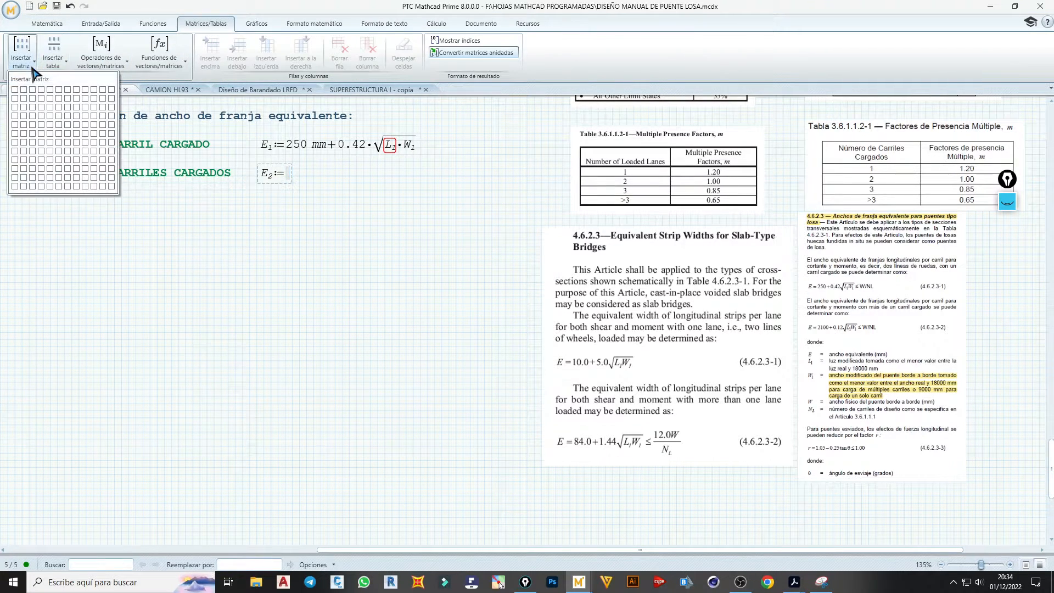
{"action": "left_click", "coordinate": [21, 104]}
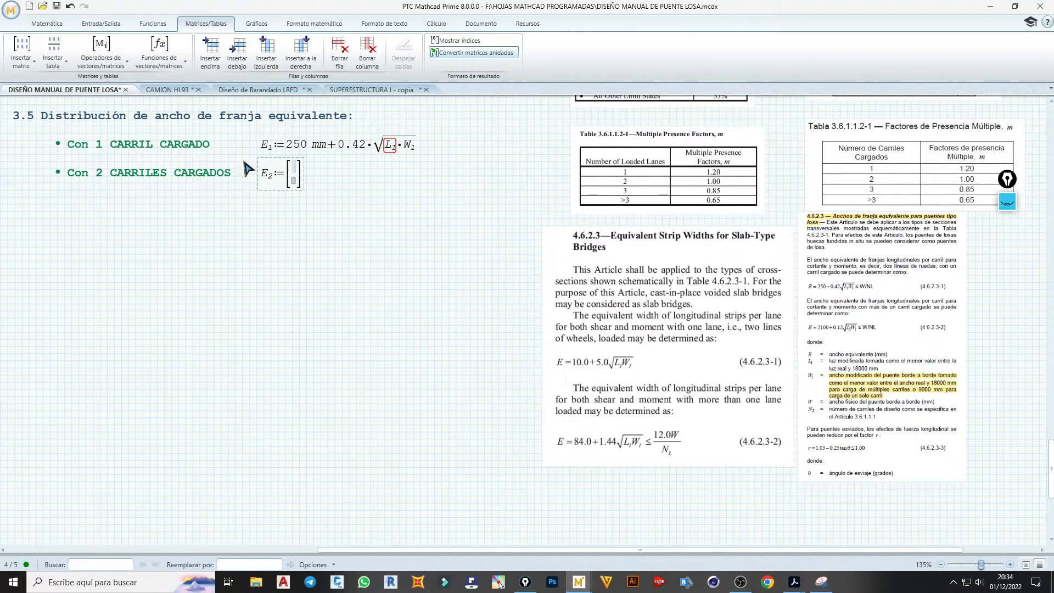
{"action": "type", "text": "2100"}
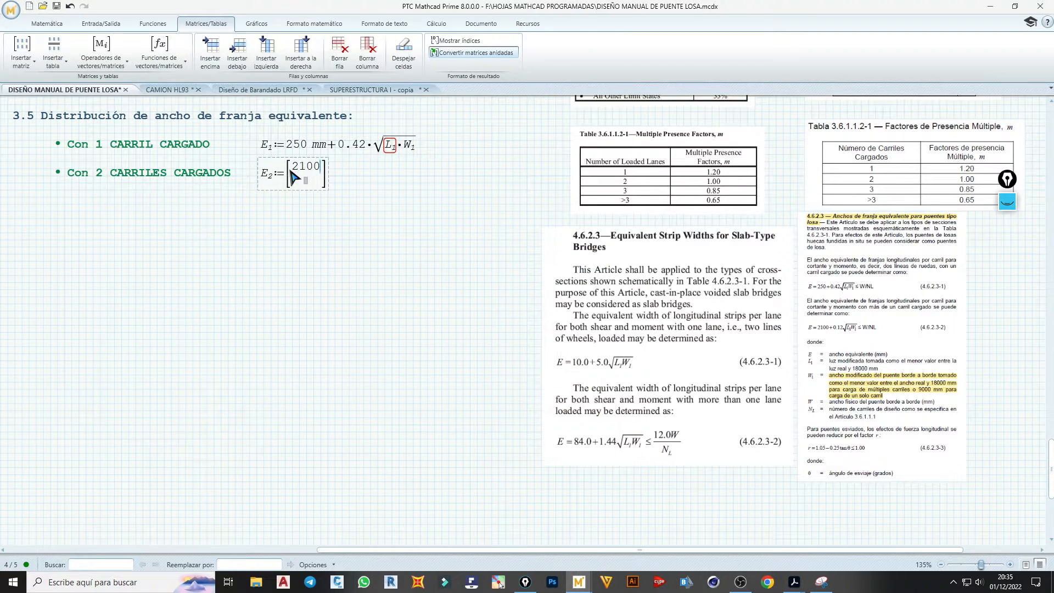
{"action": "type", "text": "·mm"}
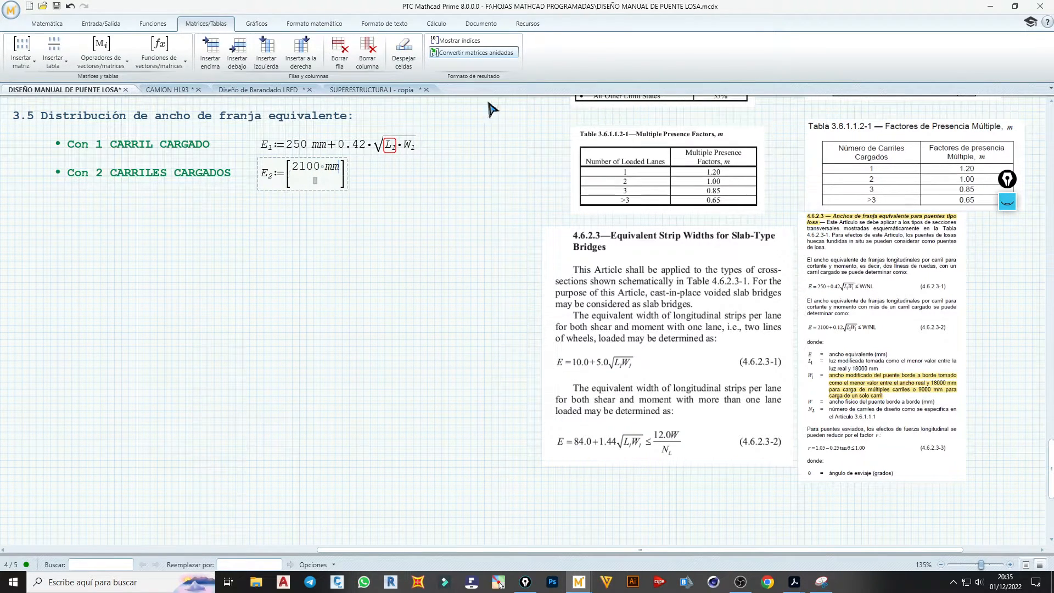
{"action": "type", "text": "+"}
{"action": "type", "text": "0.12"}
{"action": "type", "text": "*"}
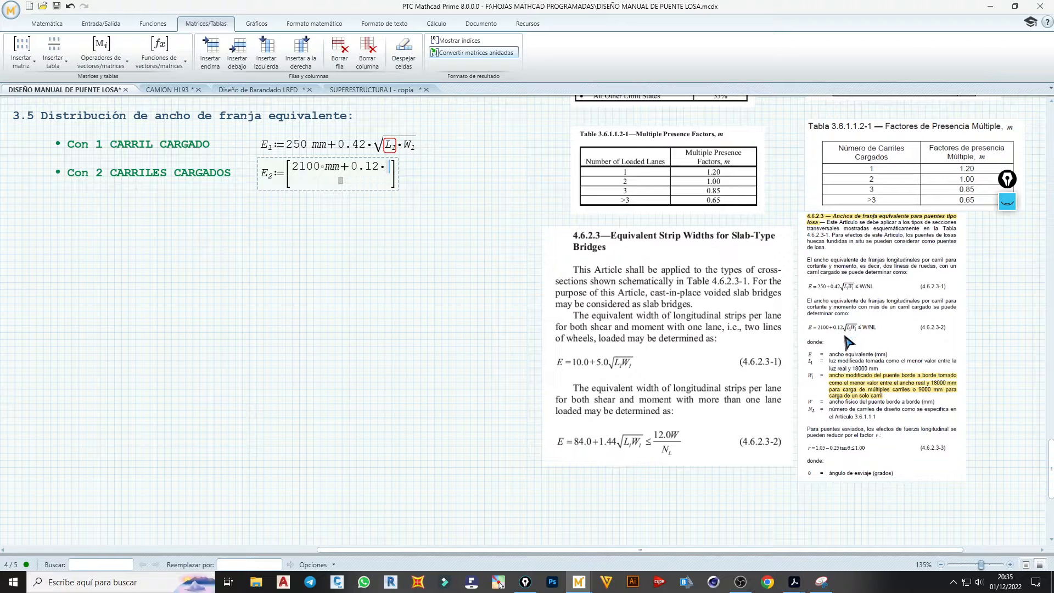
- Copy the square root of L_1·W_1 from the E_1 equation into the open factor of the matrix's first row
{"action": "left_click", "coordinate": [387, 147]}
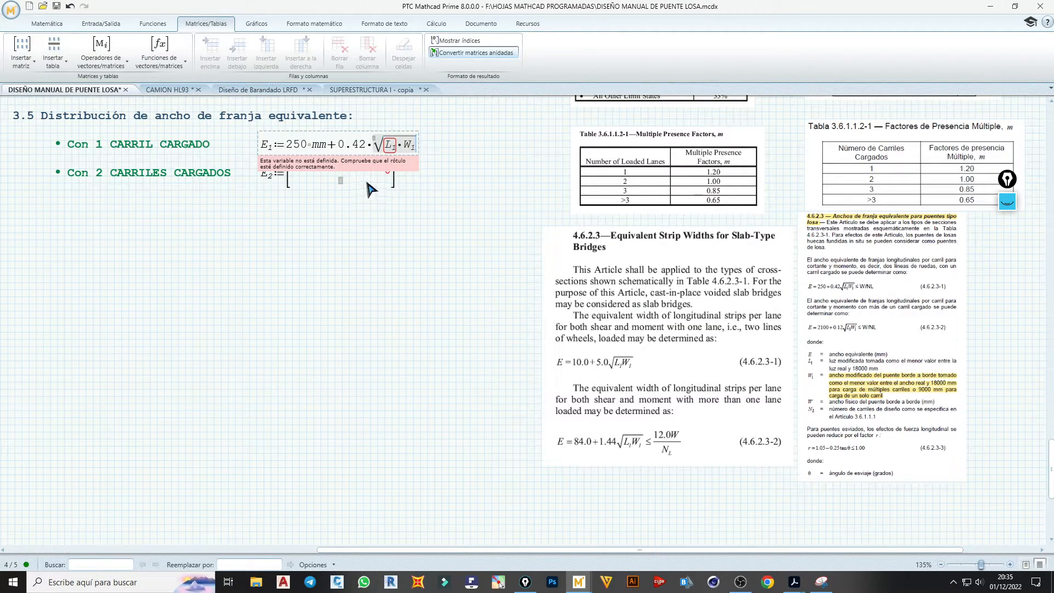
{"action": "left_click", "coordinate": [372, 189]}
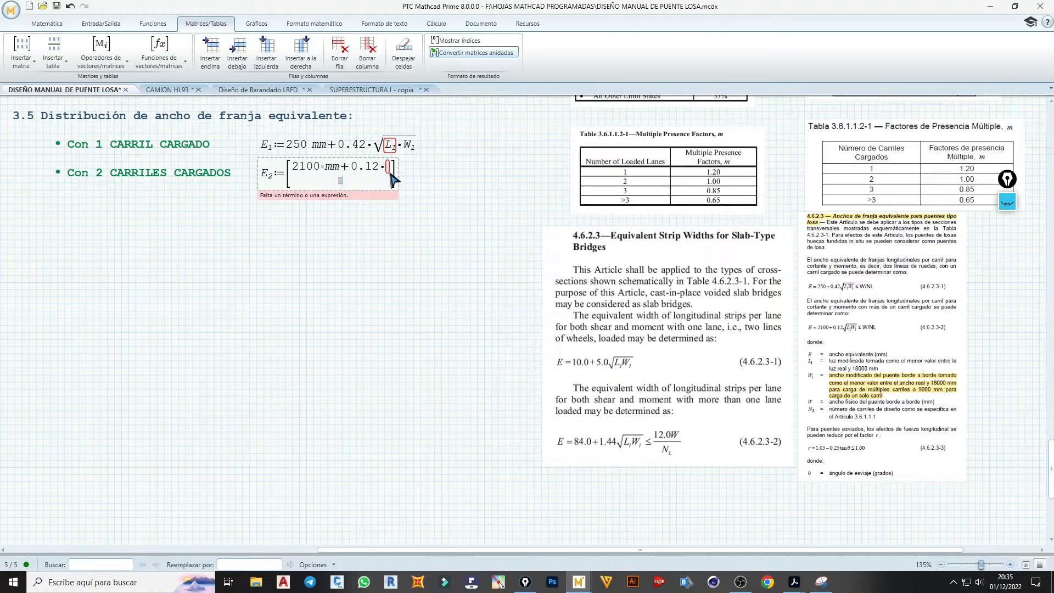
{"action": "key", "text": "ctrl+v"}
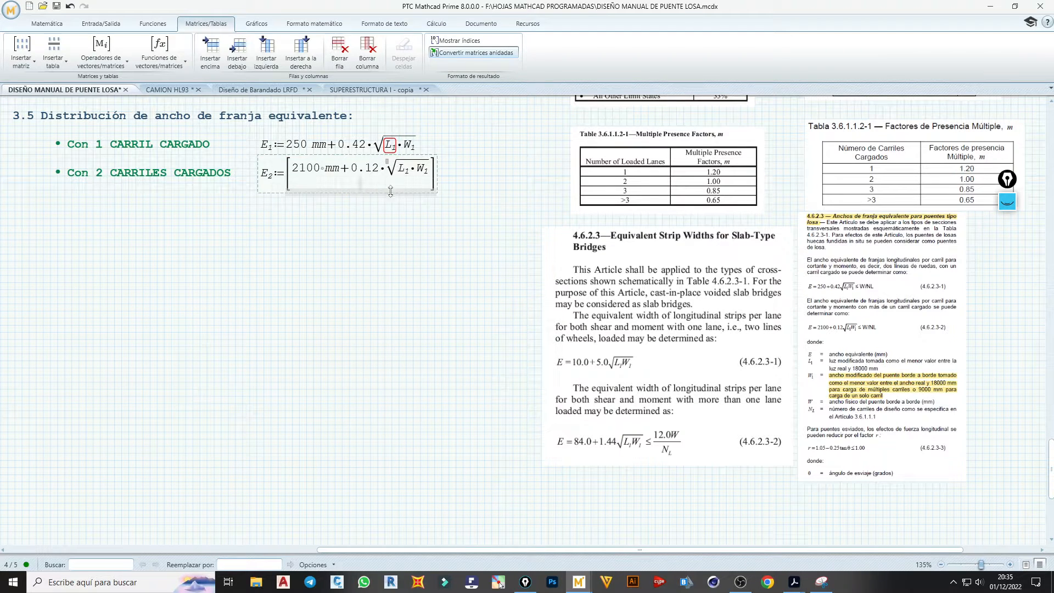
- Fill the second row of the E_2 matrix with 12·W/N_L, making L a subscript
{"action": "type", "text": "WW12"}
{"action": "key", "text": "Right"}
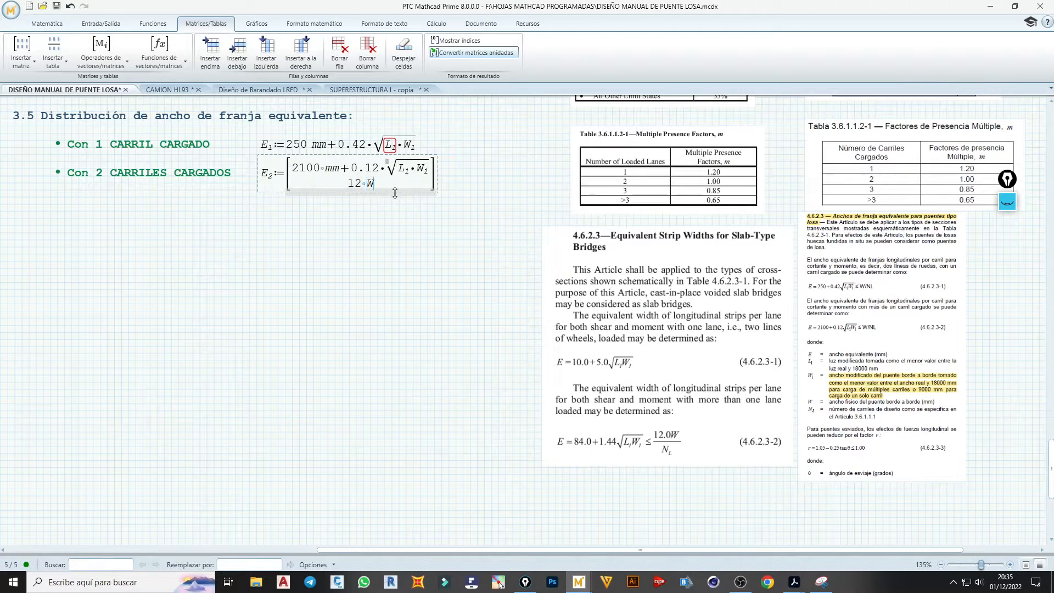
{"action": "type", "text": "/N"}
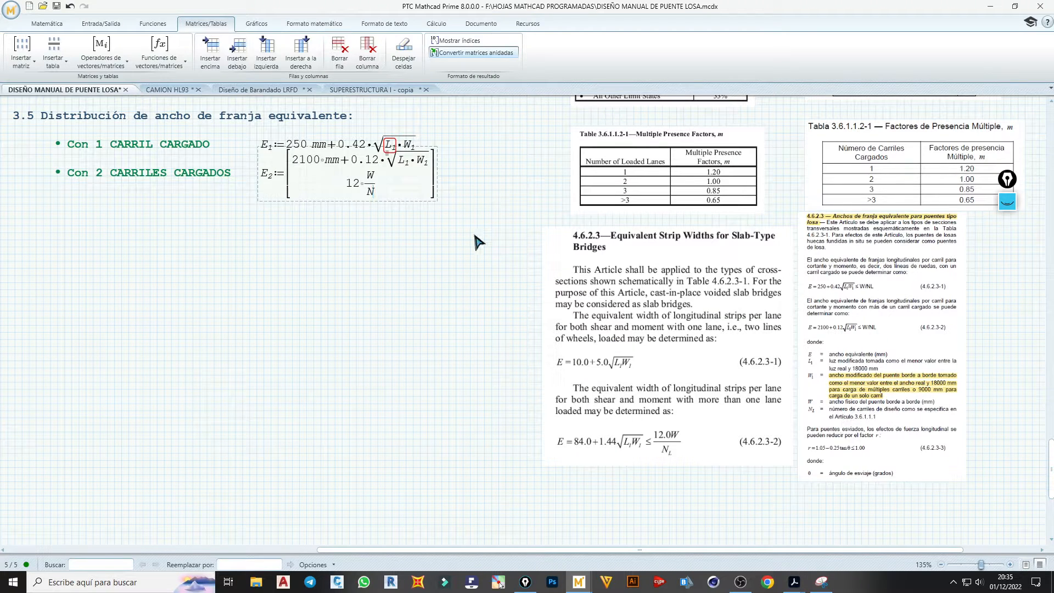
{"action": "key", "text": "ctrl+minus"}
{"action": "type", "text": "L"}
{"action": "left_click", "coordinate": [435, 247]}
- Shift the two-lane bullet and E_2 clear of E_1, and lower both bullets with their equations to leave space under the 3.5 heading
{"action": "left_click_drag", "start_coordinate": [459, 172], "coordinate": [197, 189]}
{"action": "key", "text": "Down"}
{"action": "key", "text": "Down"}
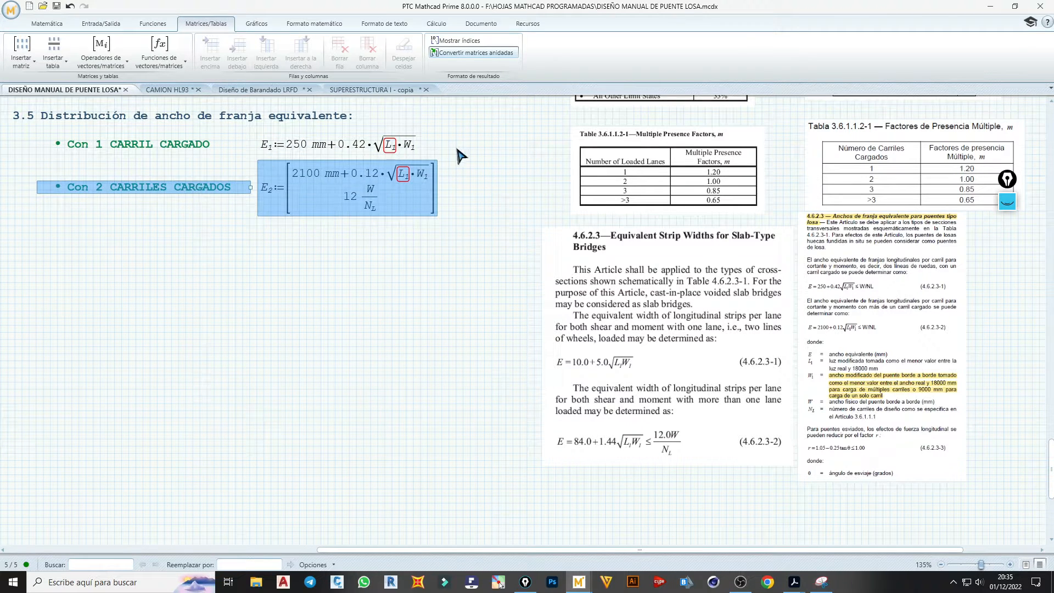
{"action": "left_click_drag", "start_coordinate": [471, 133], "coordinate": [104, 213]}
{"action": "key", "text": "Down"}
{"action": "key", "text": "Down"}
{"action": "key", "text": "Down"}
{"action": "key", "text": "Down"}
{"action": "key", "text": "Down"}
{"action": "key", "text": "Down"}
{"action": "key", "text": "Down"}
{"action": "key", "text": "Down"}
{"action": "key", "text": "Down"}
{"action": "key", "text": "Down"}
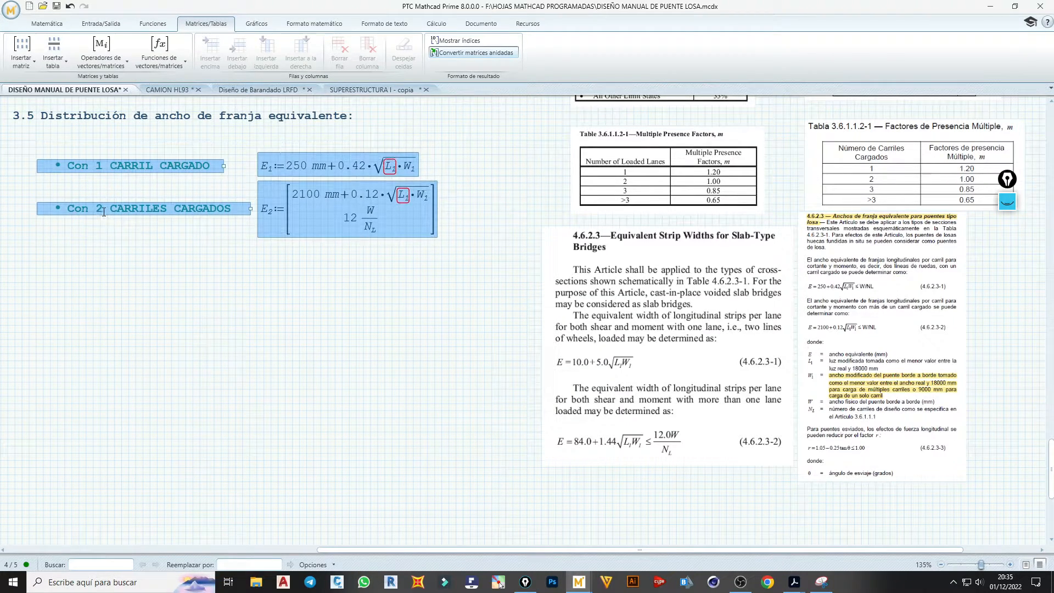
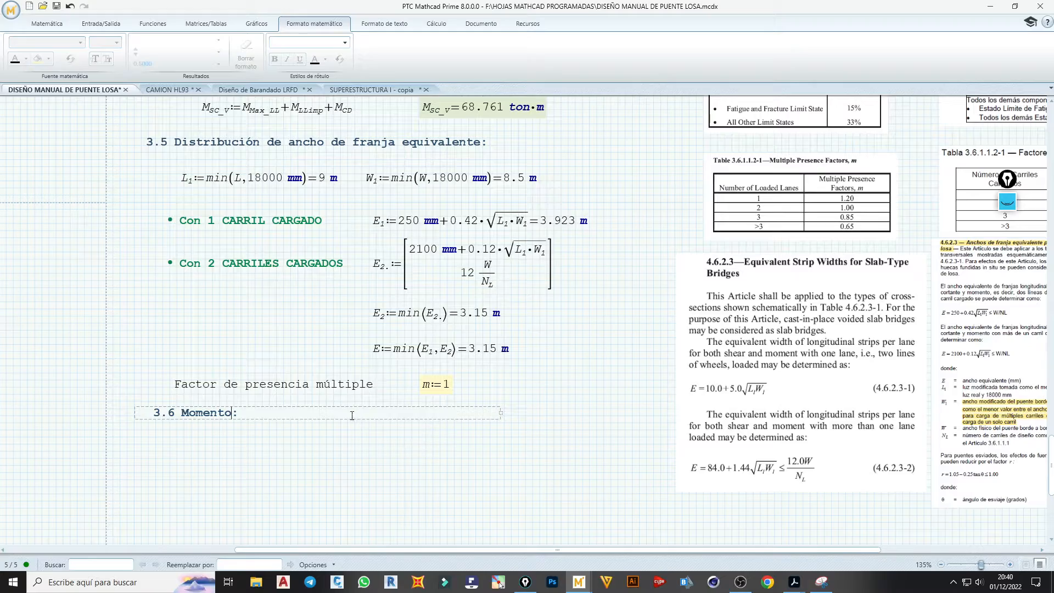
- Complete the section heading as "3.6 Momento final por sobre carga:"
{"action": "scroll", "coordinate": [352, 415], "scroll_direction": "up", "scroll_amount": 15}
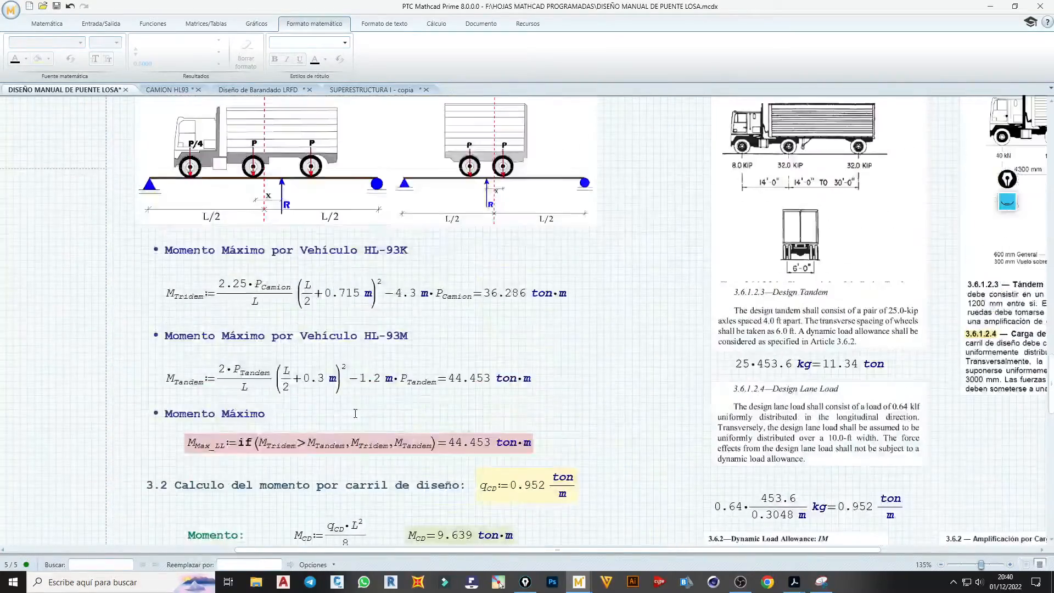
{"action": "scroll", "coordinate": [355, 413], "scroll_direction": "up", "scroll_amount": 3}
{"action": "scroll", "coordinate": [356, 416], "scroll_direction": "down", "scroll_amount": 15}
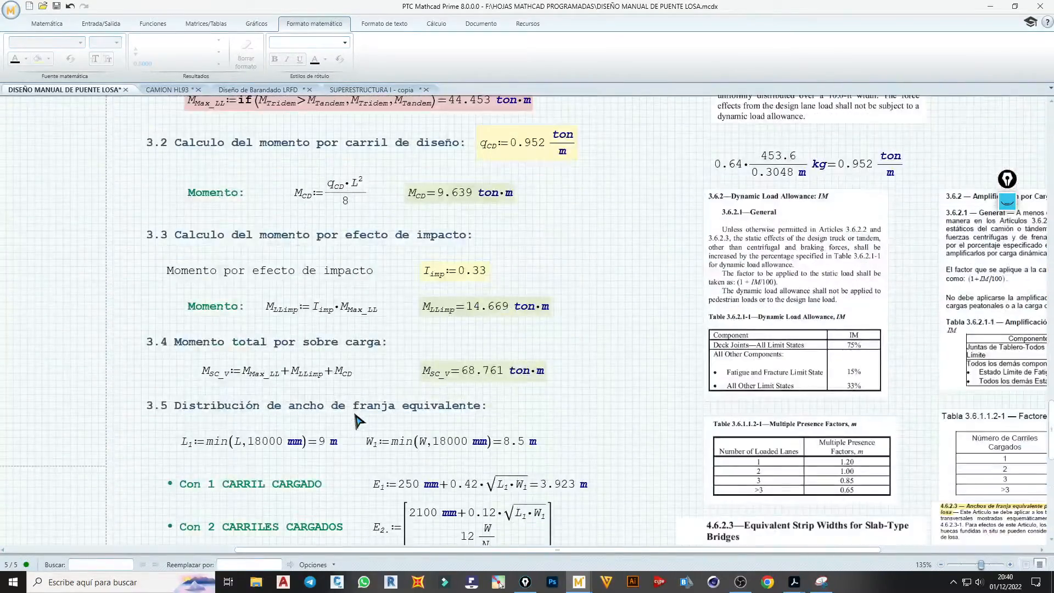
{"action": "scroll", "coordinate": [355, 420], "scroll_direction": "down", "scroll_amount": 4}
{"action": "scroll", "coordinate": [329, 406], "scroll_direction": "down", "scroll_amount": 10}
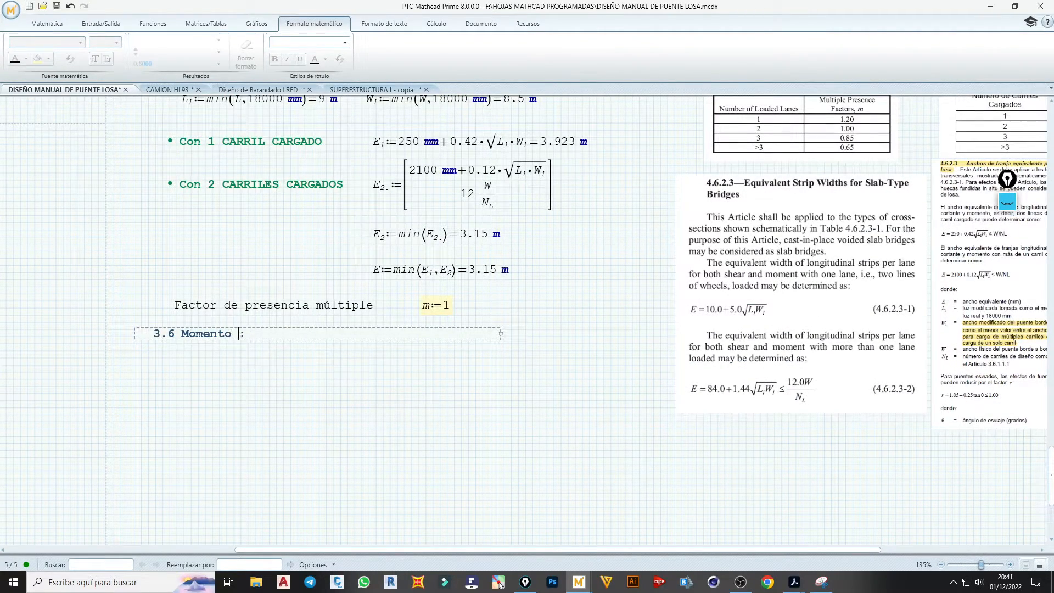
{"action": "type", "text": "nal por sobre carga"}
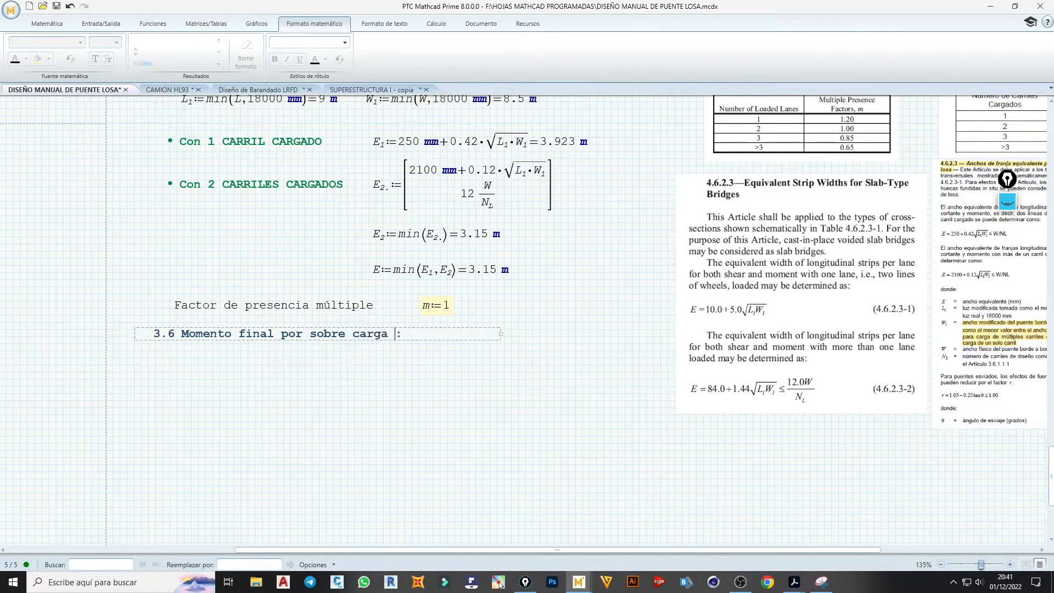
- Start a definition of M_LL_final with an empty fraction below the 3.6 heading and position it slightly lower
{"action": "left_click", "coordinate": [400, 372]}
{"action": "left_click", "coordinate": [347, 372]}
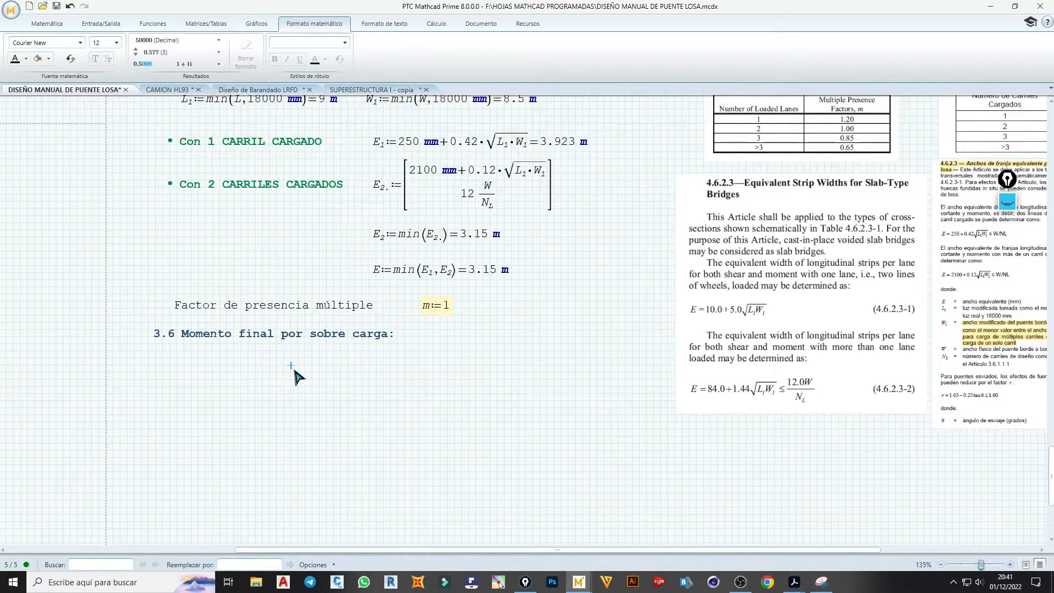
{"action": "type", "text": "M"}
{"action": "type", "text": "-LL"}
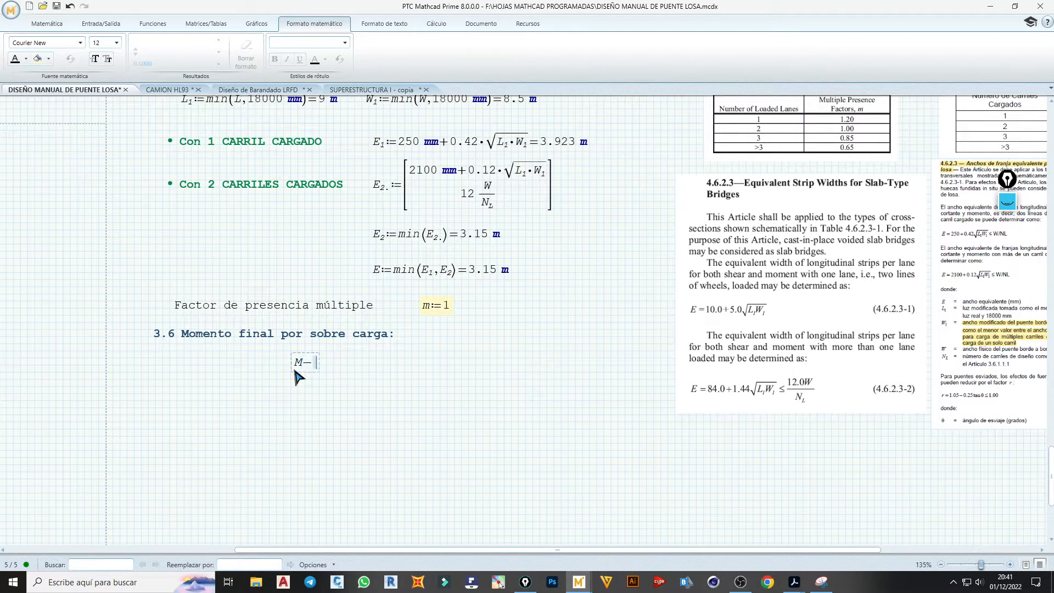
{"action": "key", "text": "BackSpace"}
{"action": "key", "text": "BackSpace"}
{"action": "key", "text": "BackSpace"}
{"action": "type", "text": ".LL"}
{"action": "type", "text": "_final"}
{"action": "type", "text": ":"}
{"action": "left_click_drag", "start_coordinate": [365, 362], "coordinate": [364, 384]}
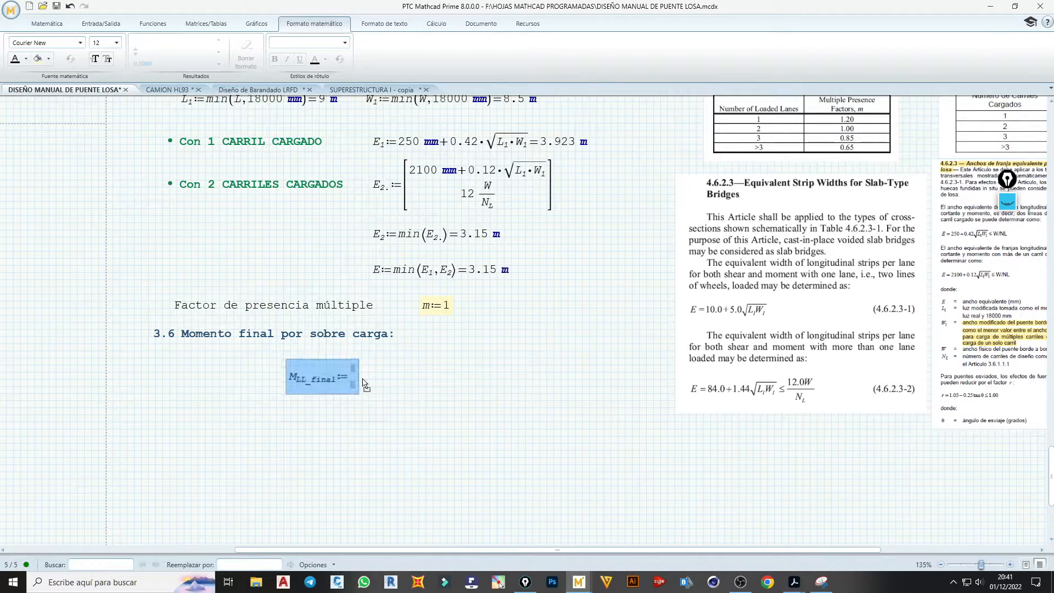
- Fill the M_LL_final fraction with M_SC_V·m over E and evaluate it
{"action": "scroll", "coordinate": [379, 360], "scroll_direction": "up", "scroll_amount": 5}
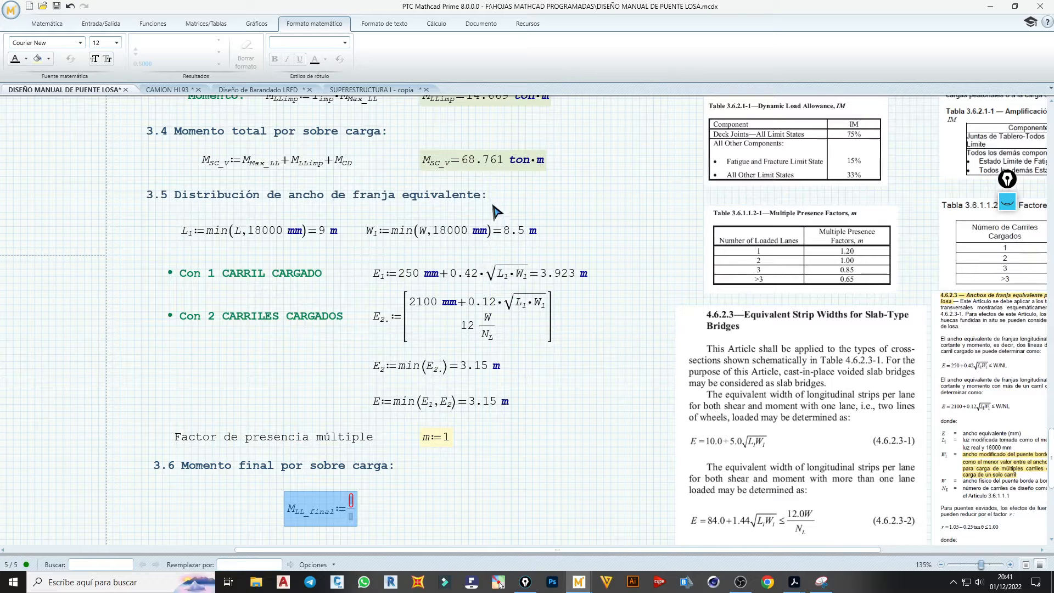
{"action": "left_click", "coordinate": [442, 172]}
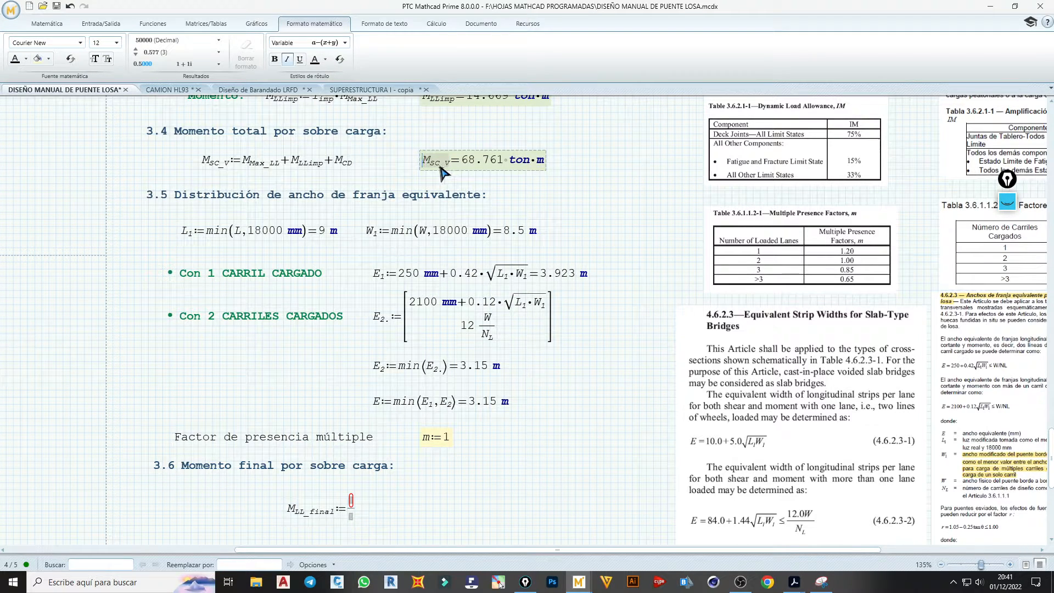
{"action": "left_click", "coordinate": [366, 506]}
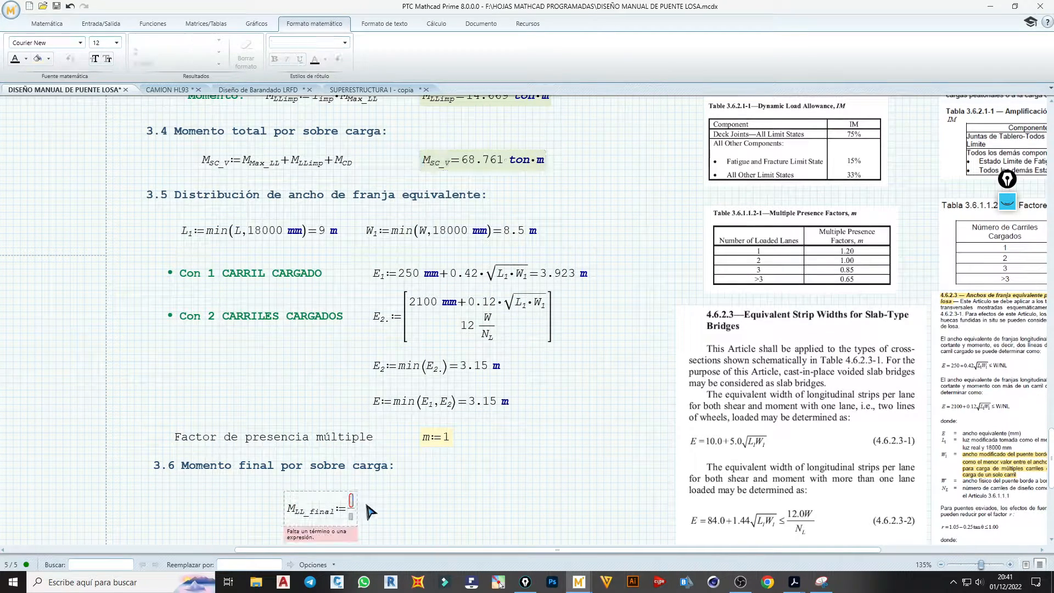
{"action": "type", "text": "M_SC_v/"}
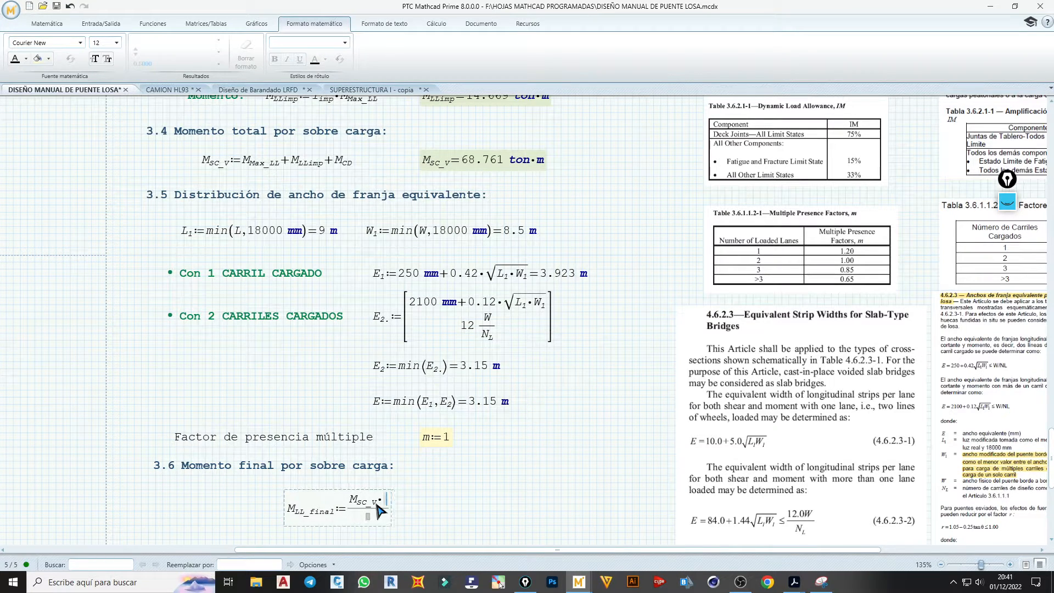
{"action": "type", "text": "m"}
{"action": "left_click", "coordinate": [370, 516]}
{"action": "type", "text": "E=21831.931 kg"}
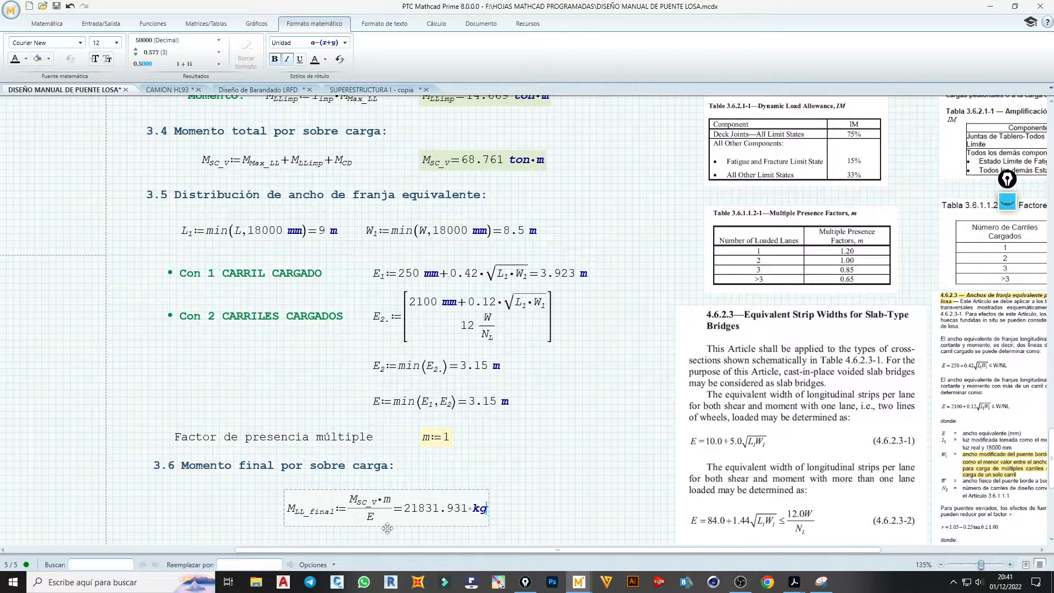
- Change the unit of the M_LL_final result to ton
{"action": "key", "text": "BackSpace"}
{"action": "key", "text": "BackSpace"}
{"action": "type", "text": "ton"}
{"action": "left_click", "coordinate": [521, 483]}
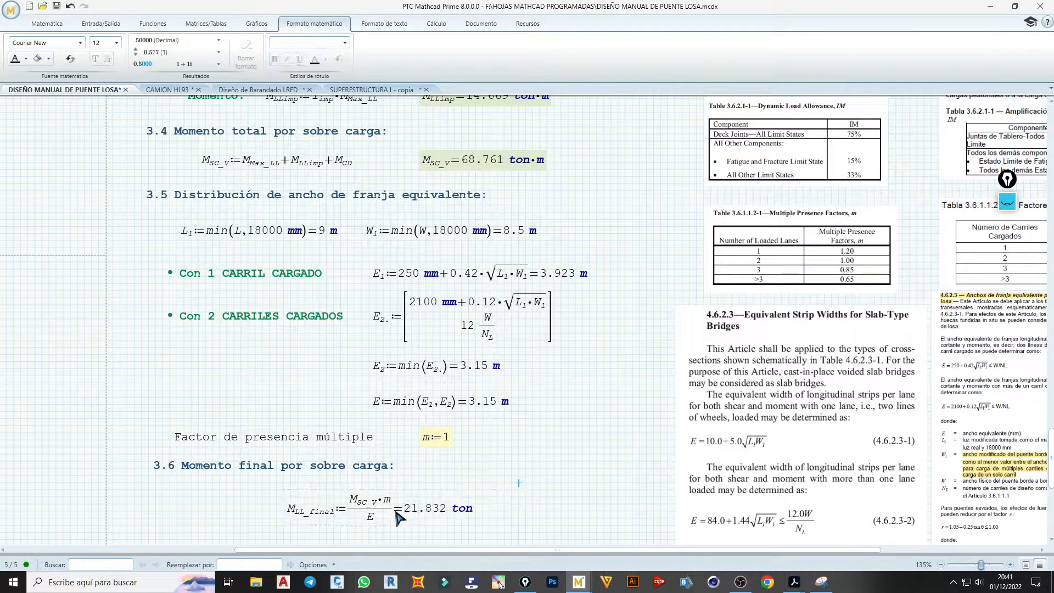
- Multiply the M_SC_V·m/E fraction in the M_LL_final definition by b
{"action": "left_click", "coordinate": [393, 512]}
{"action": "type", "text": "*"}
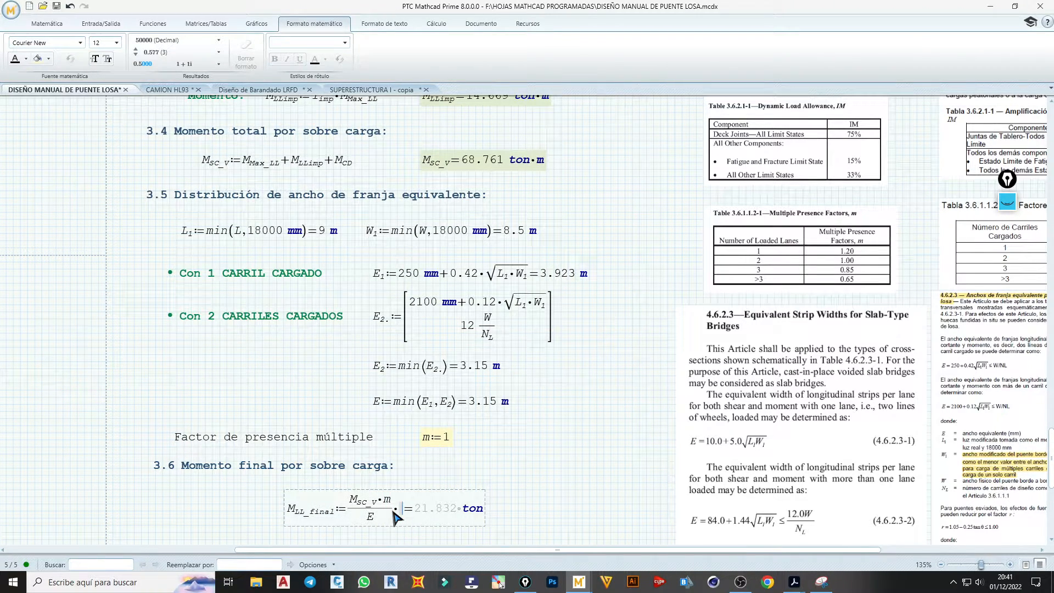
{"action": "type", "text": "b"}
{"action": "left_click", "coordinate": [532, 504]}
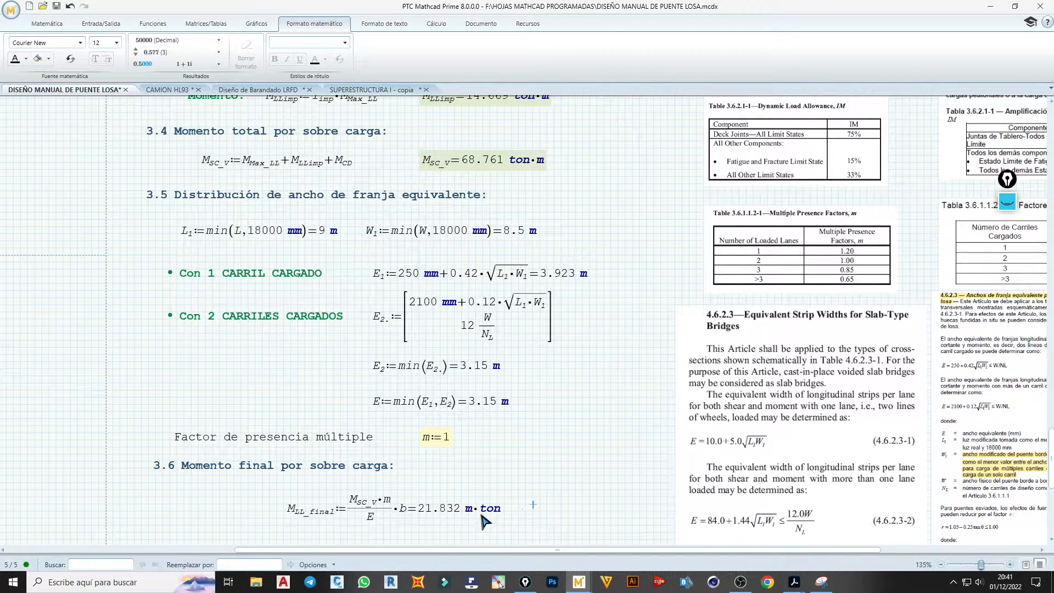
- Evaluate the M_LL_final equation again and express its result in ton·m
{"action": "left_click", "coordinate": [410, 511]}
{"action": "key", "text": "BackSpace"}
{"action": "type", "text": "="}
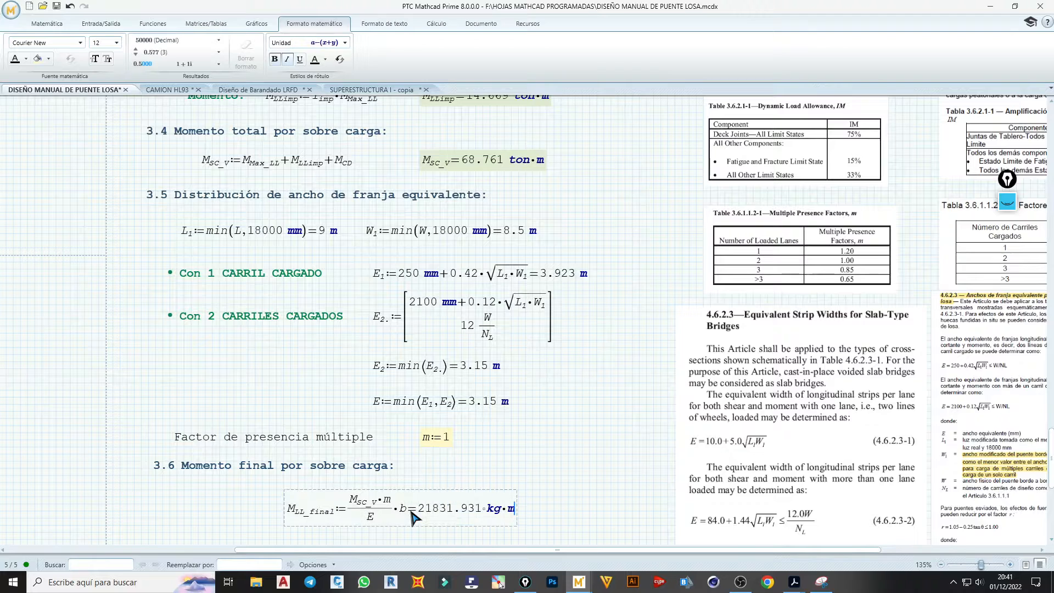
{"action": "left_click", "coordinate": [502, 512]}
{"action": "key", "text": "BackSpace"}
{"action": "key", "text": "BackSpace"}
{"action": "type", "text": "ton"}
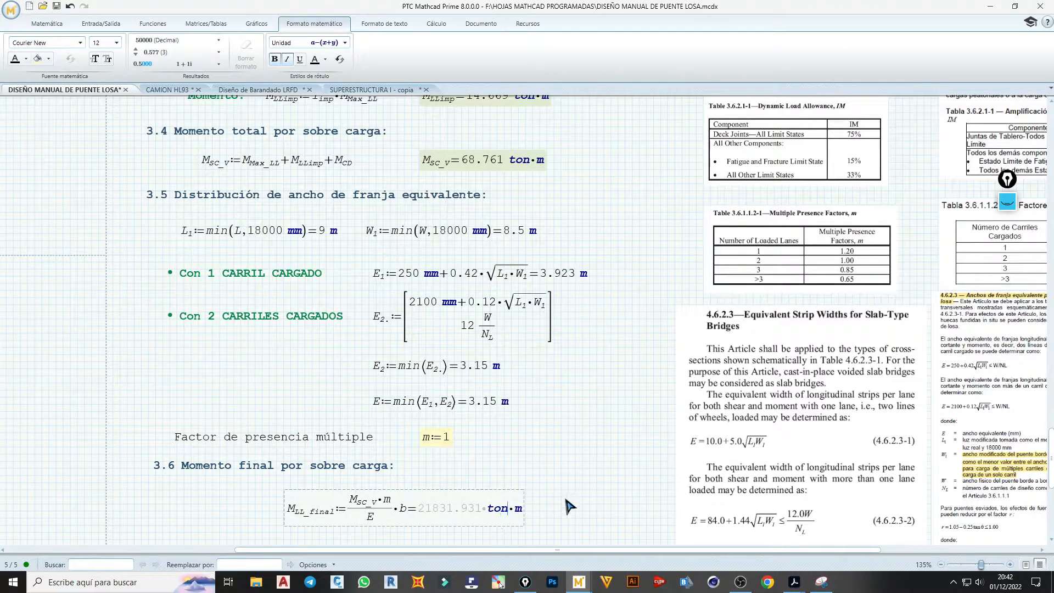
{"action": "left_click", "coordinate": [574, 500]}
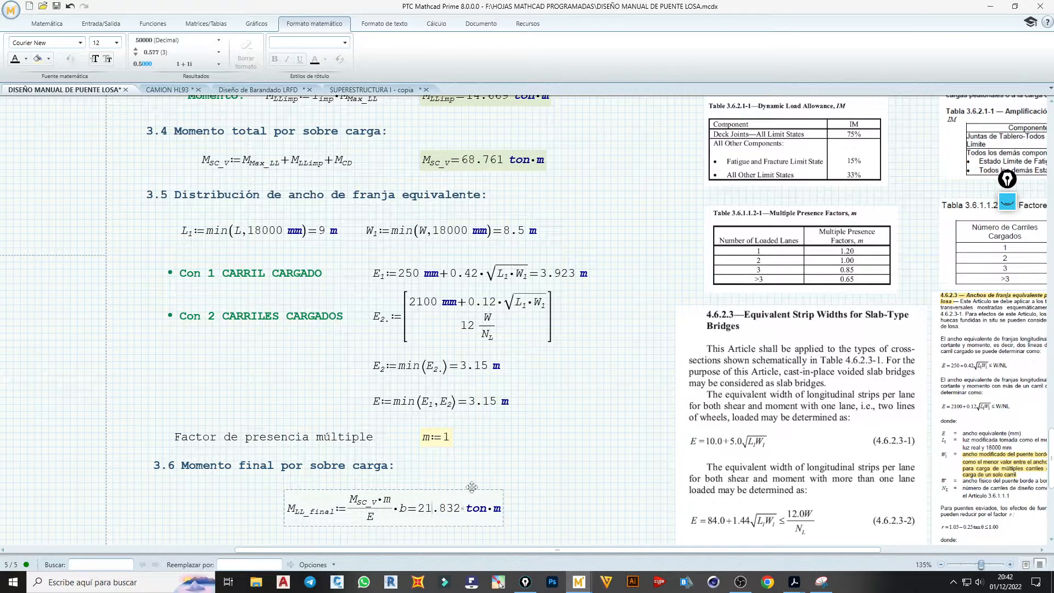
- Move the M_LL_final equation further left under the heading and remove its inline result
{"action": "left_click_drag", "start_coordinate": [465, 482], "coordinate": [398, 490]}
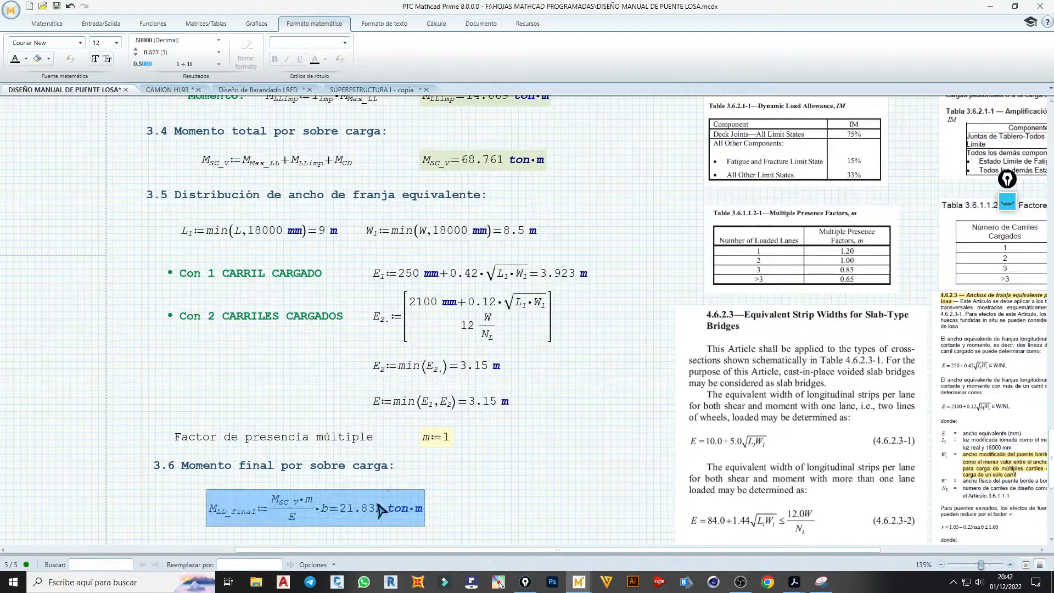
{"action": "left_click", "coordinate": [333, 508]}
{"action": "key", "text": "BackSpace"}
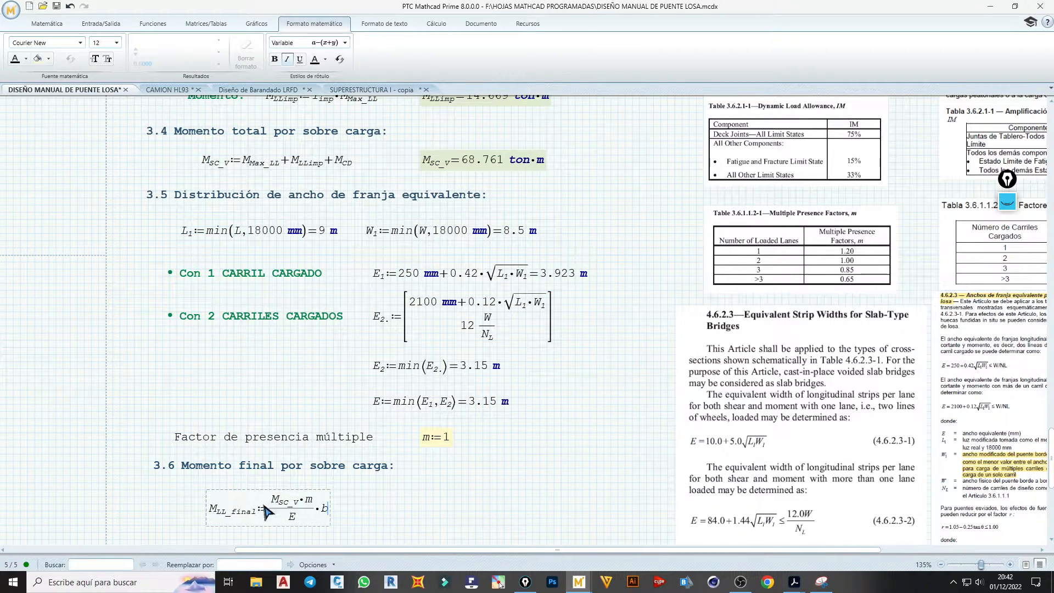
- Add a separate M_LL_final evaluation beside its definition and express the result in ton·m
{"action": "left_click_drag", "start_coordinate": [253, 509], "coordinate": [236, 512]}
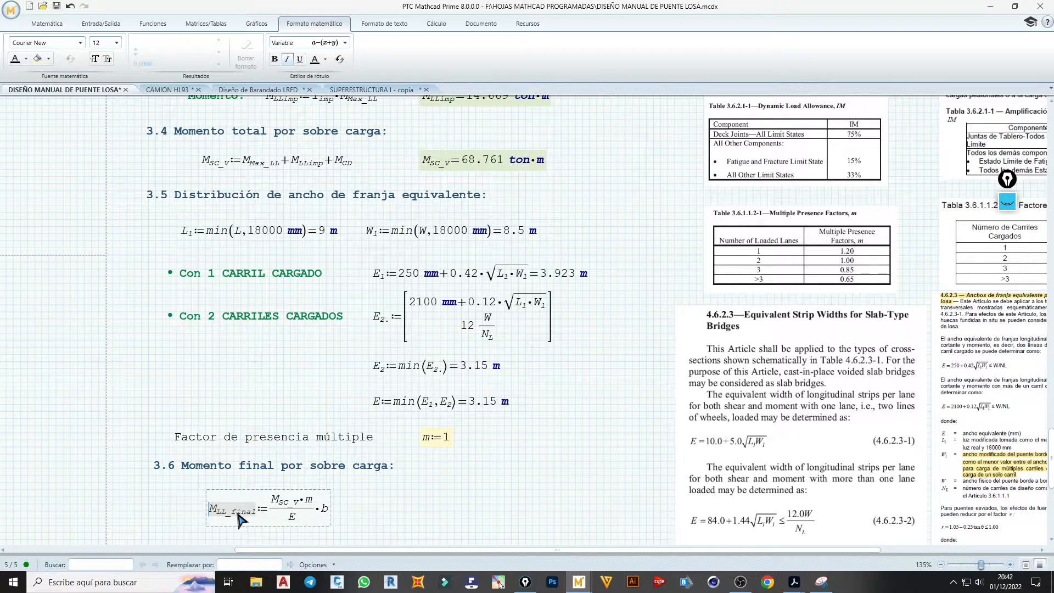
{"action": "left_click", "coordinate": [426, 509]}
{"action": "type", "text": "M_LL_final"}
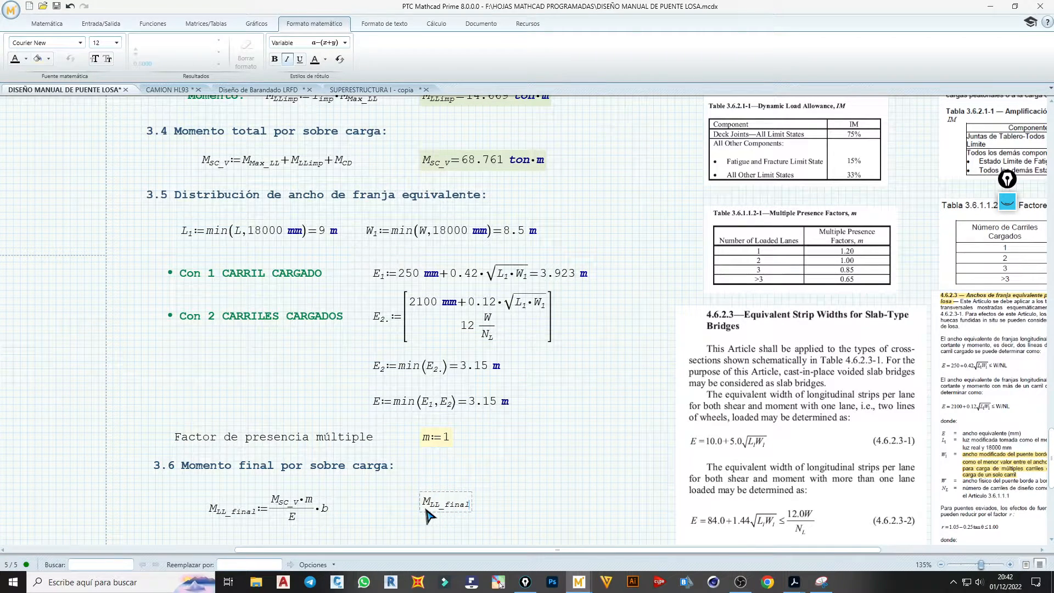
{"action": "type", "text": "="}
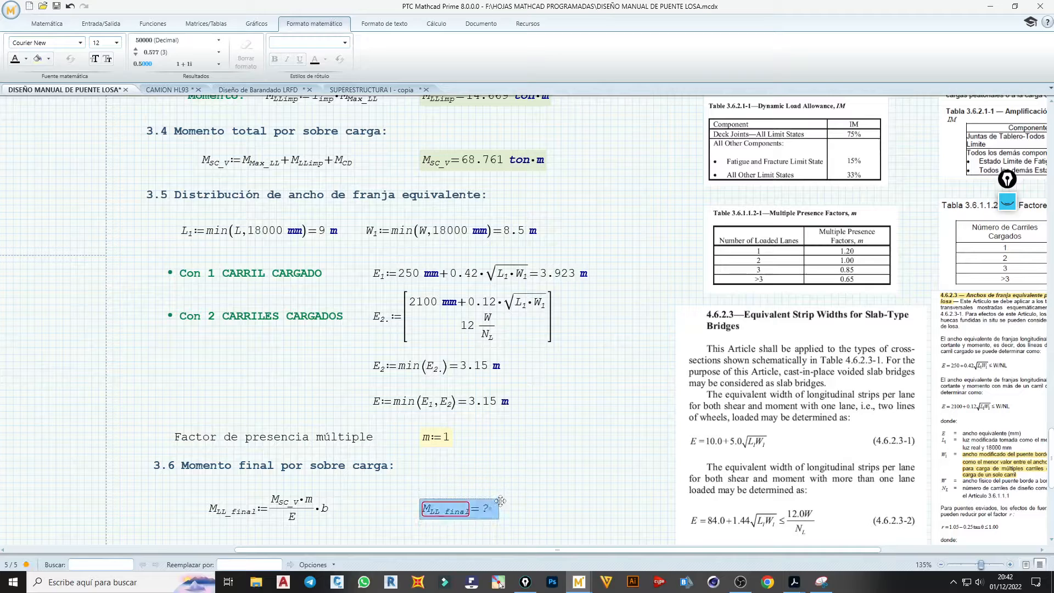
{"action": "left_click", "coordinate": [562, 514]}
{"action": "key", "text": "BackSpace"}
{"action": "key", "text": "BackSpace"}
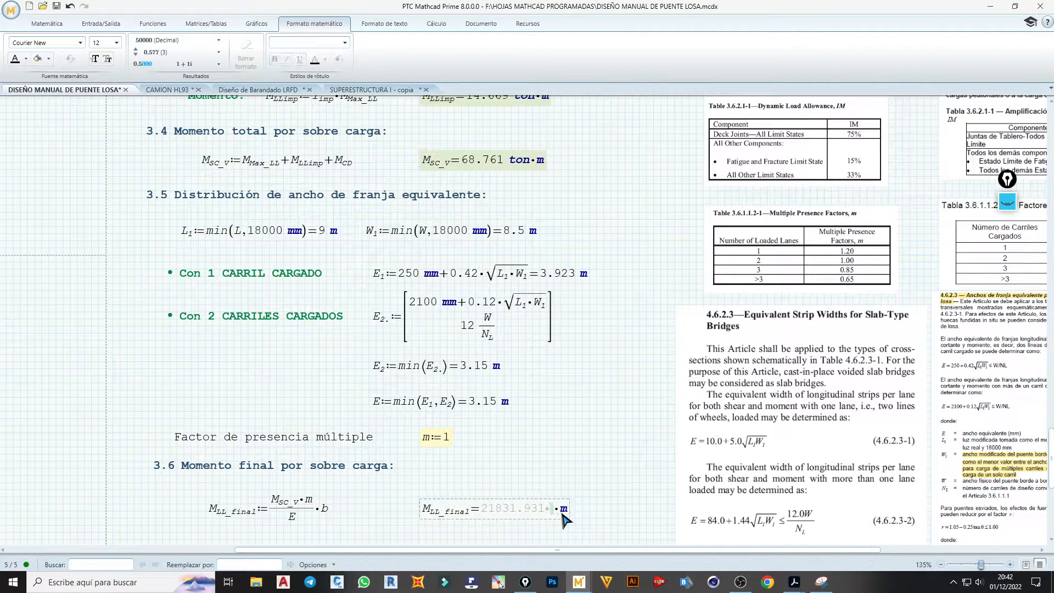
{"action": "type", "text": "ton"}
- Highlight the separate M_LL_final result in bright yellow
{"action": "left_click", "coordinate": [417, 524]}
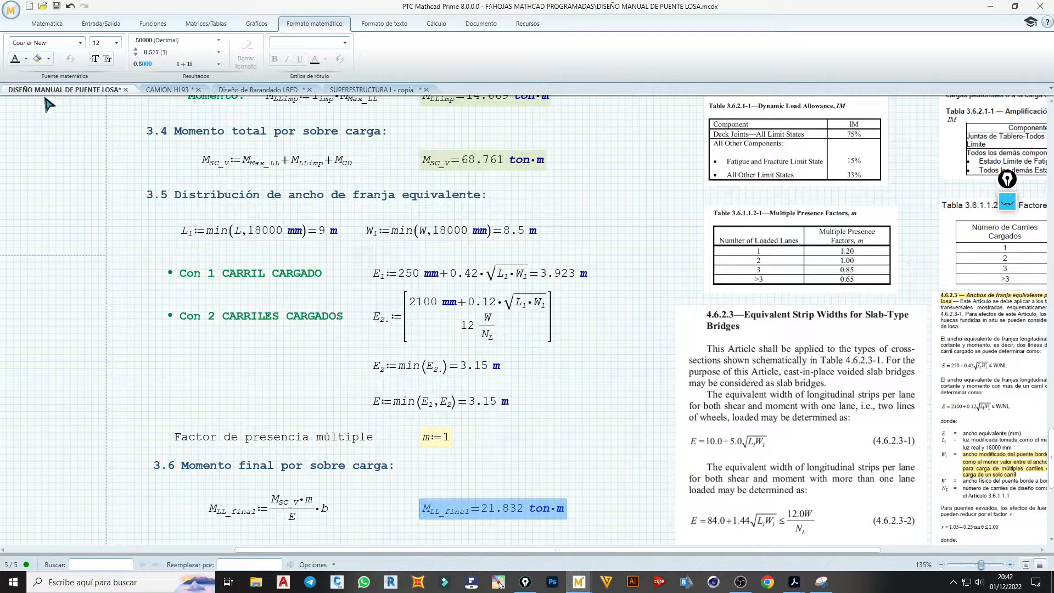
{"action": "left_click", "coordinate": [48, 59]}
{"action": "left_click", "coordinate": [124, 82]}
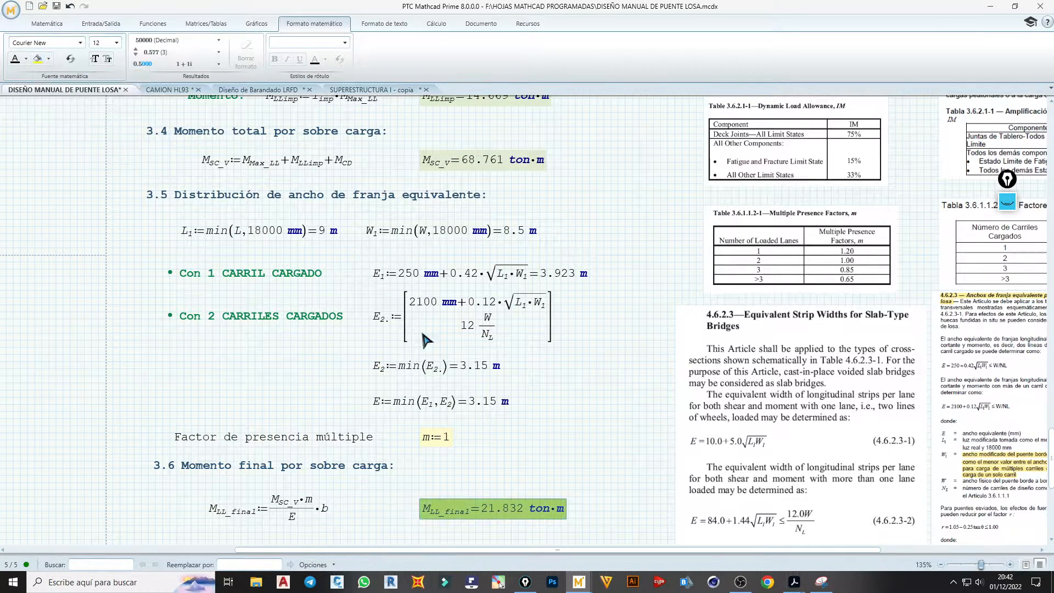
{"action": "left_click", "coordinate": [564, 467]}
- Apply the same yellow highlight to the M_DW and M_DC moment results in sections 2 and 1
{"action": "scroll", "coordinate": [557, 471], "scroll_direction": "up", "scroll_amount": 10}
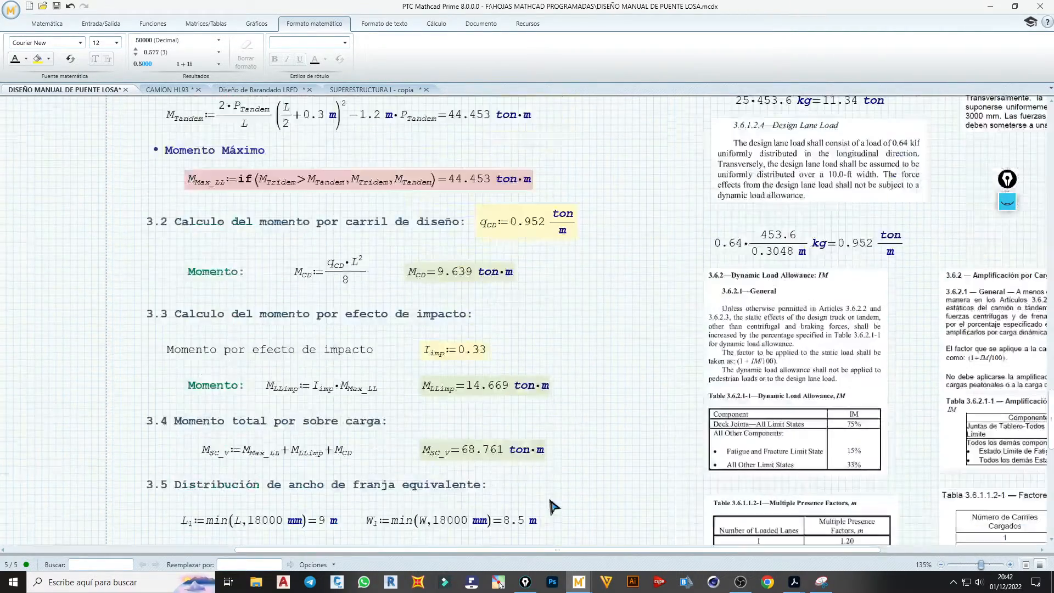
{"action": "scroll", "coordinate": [553, 506], "scroll_direction": "up", "scroll_amount": 4}
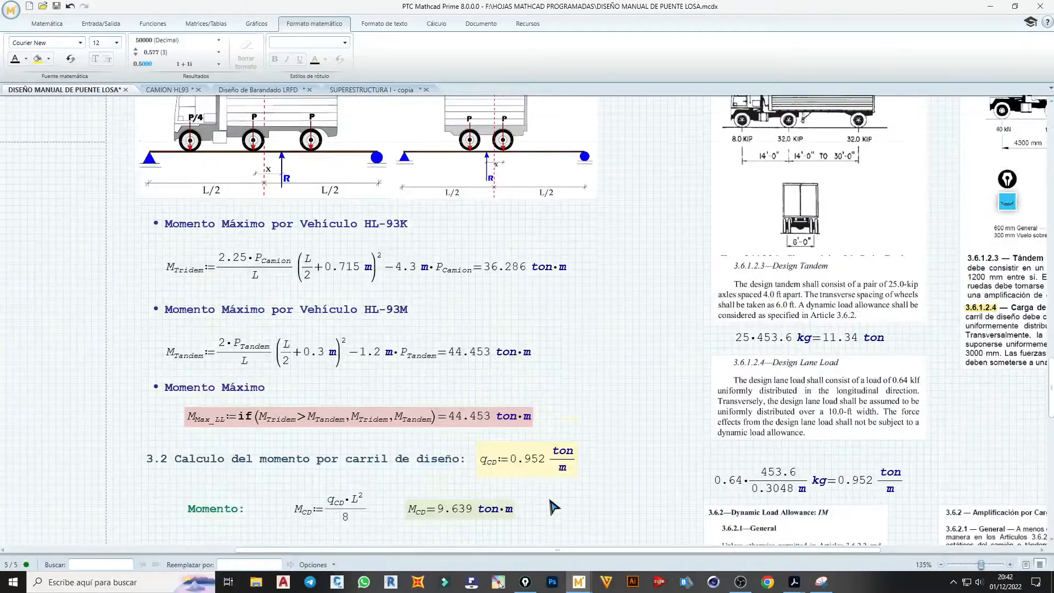
{"action": "scroll", "coordinate": [554, 506], "scroll_direction": "up", "scroll_amount": 7}
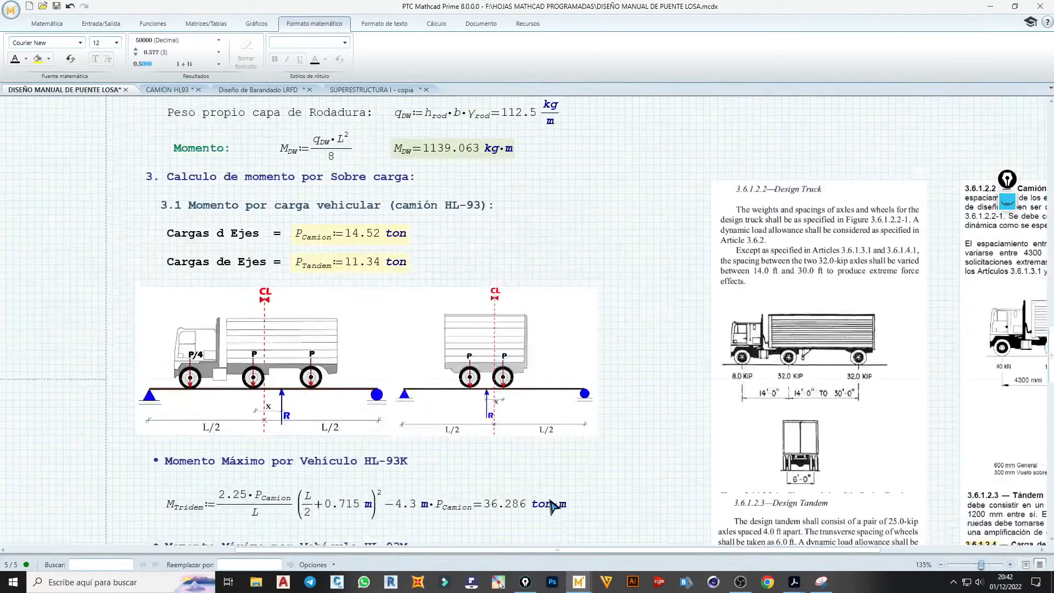
{"action": "scroll", "coordinate": [591, 312], "scroll_direction": "up", "scroll_amount": 3}
{"action": "left_click", "coordinate": [512, 283]}
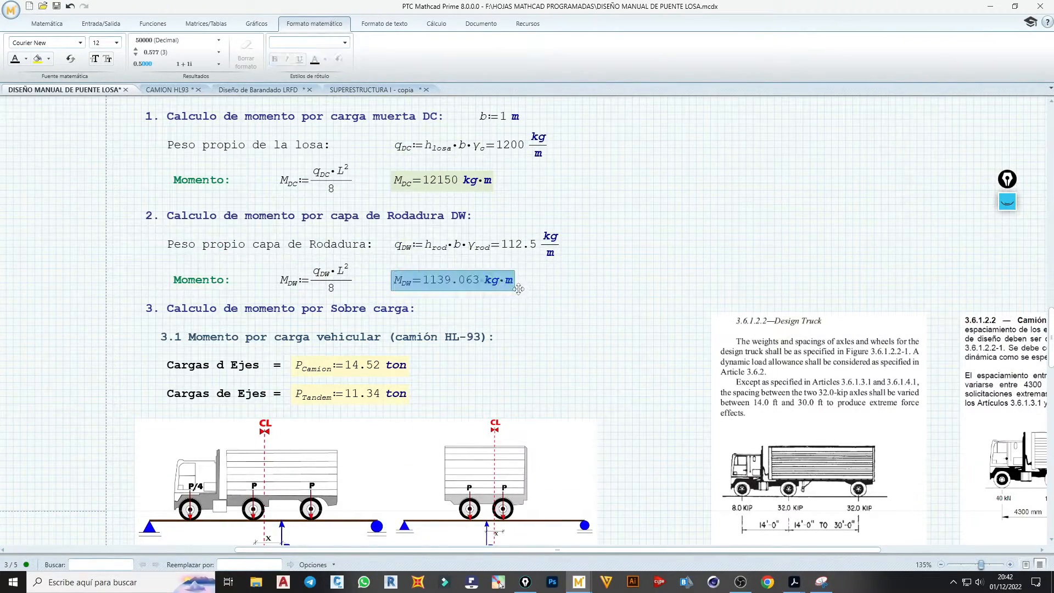
{"action": "left_click", "coordinate": [38, 59]}
{"action": "scroll", "coordinate": [508, 232], "scroll_direction": "up", "scroll_amount": 1}
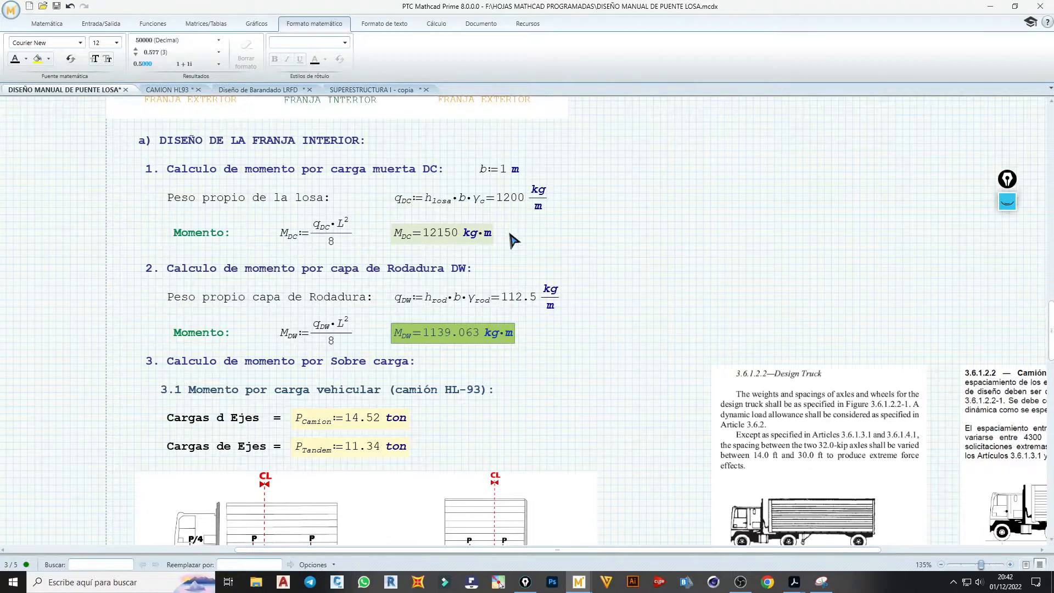
{"action": "left_click", "coordinate": [465, 244]}
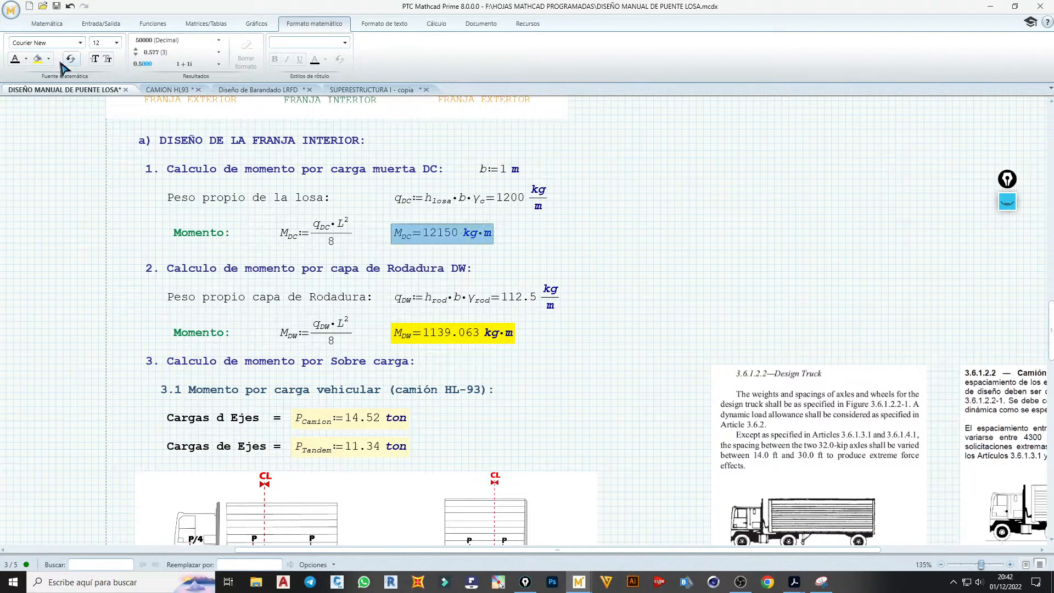
{"action": "left_click", "coordinate": [38, 59]}
- Review the worksheet's moment calculations and section numbering from dead load DC through 3.6 Momento final por sobre carga
{"action": "scroll", "coordinate": [625, 333], "scroll_direction": "down", "scroll_amount": 7}
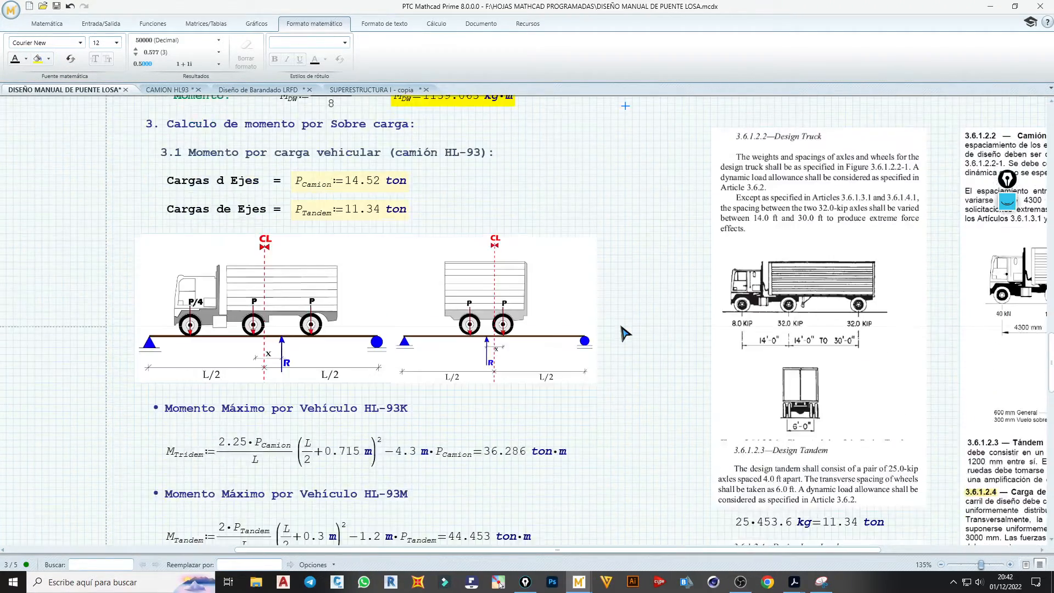
{"action": "scroll", "coordinate": [624, 333], "scroll_direction": "down", "scroll_amount": 7}
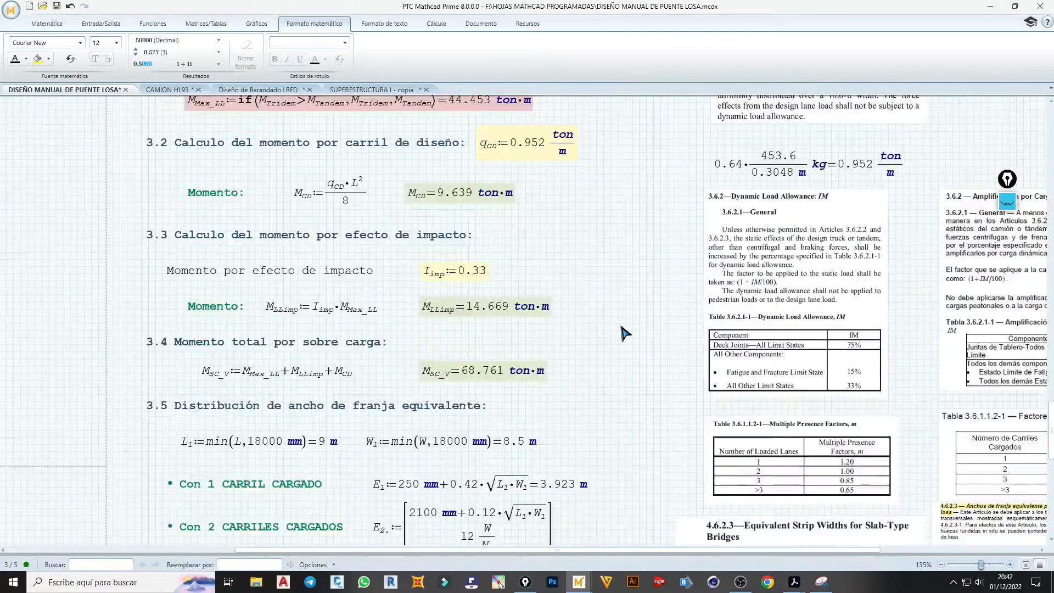
{"action": "scroll", "coordinate": [625, 333], "scroll_direction": "down", "scroll_amount": 7}
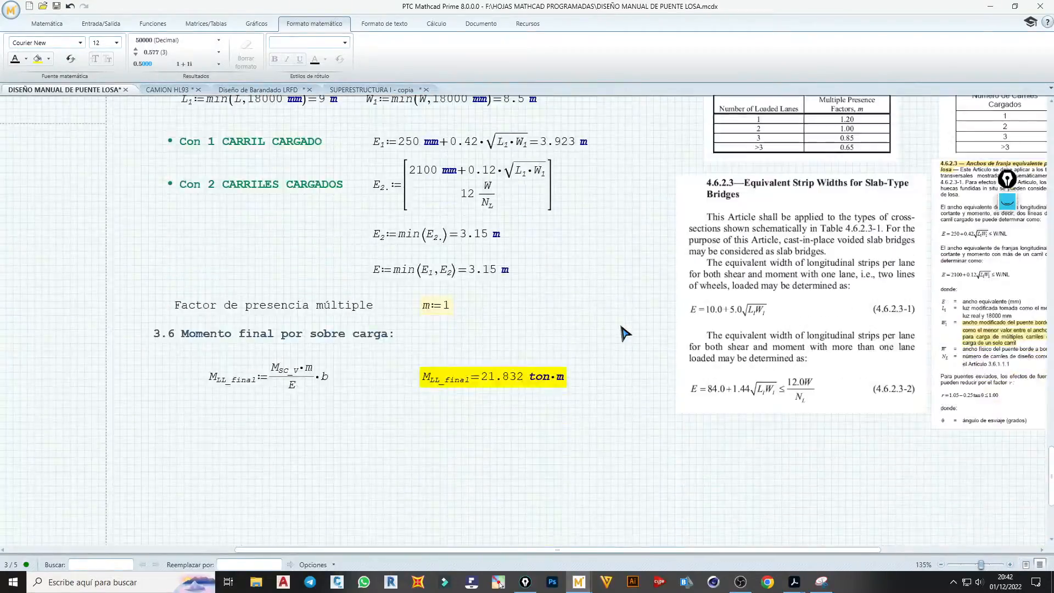
{"action": "scroll", "coordinate": [242, 317], "scroll_direction": "up", "scroll_amount": 7}
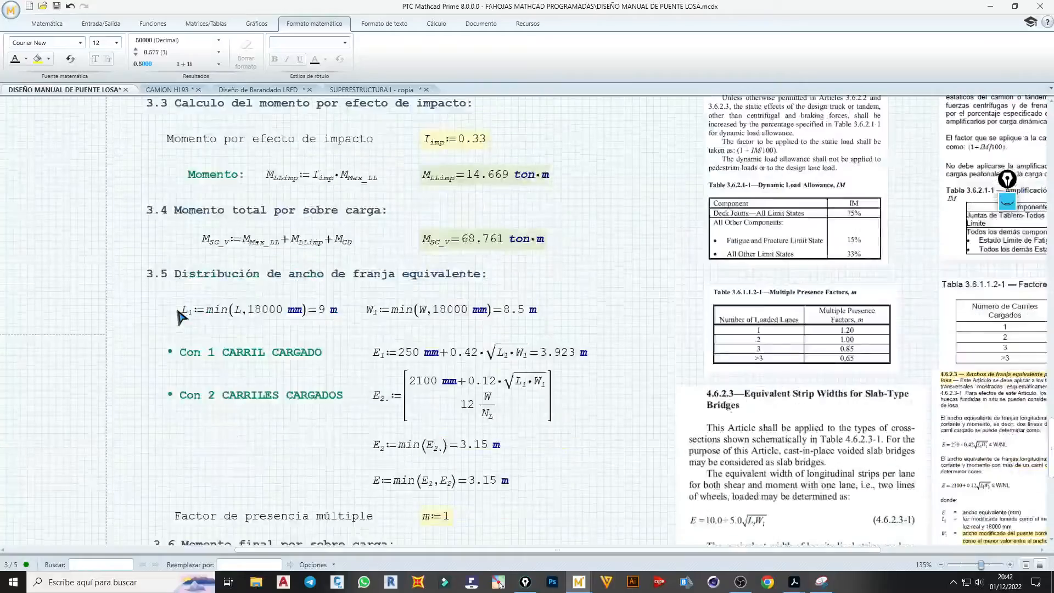
{"action": "scroll", "coordinate": [181, 317], "scroll_direction": "up", "scroll_amount": 7}
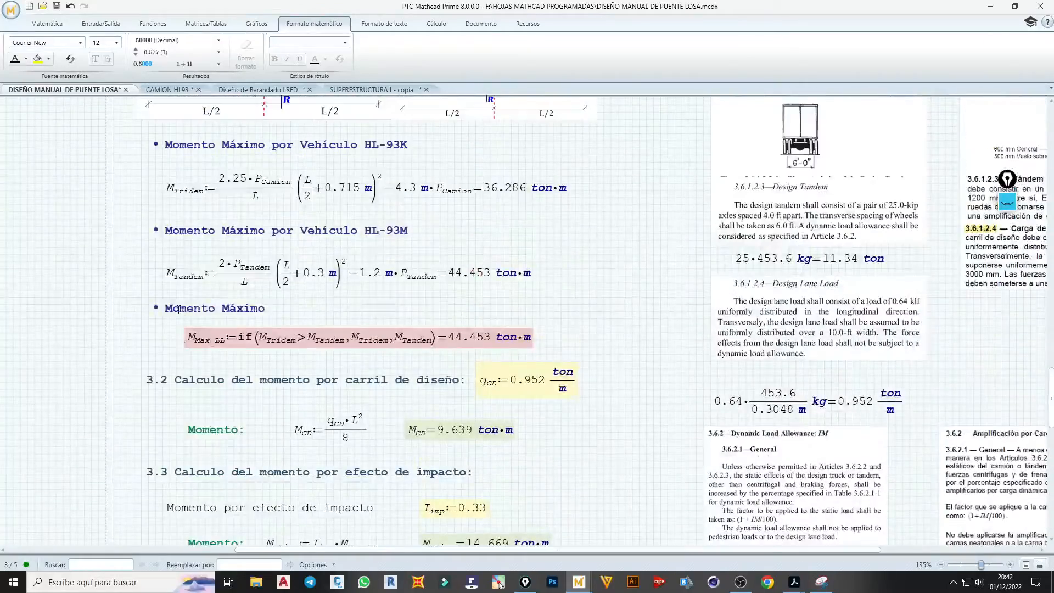
{"action": "scroll", "coordinate": [181, 318], "scroll_direction": "up", "scroll_amount": 3}
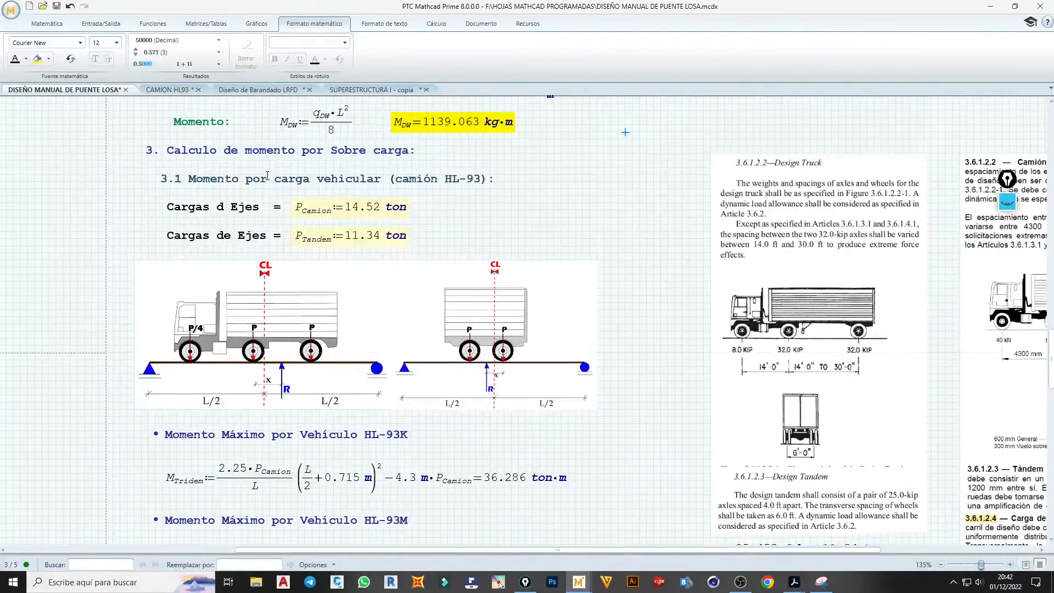
{"action": "left_click_drag", "start_coordinate": [252, 154], "coordinate": [269, 159]}
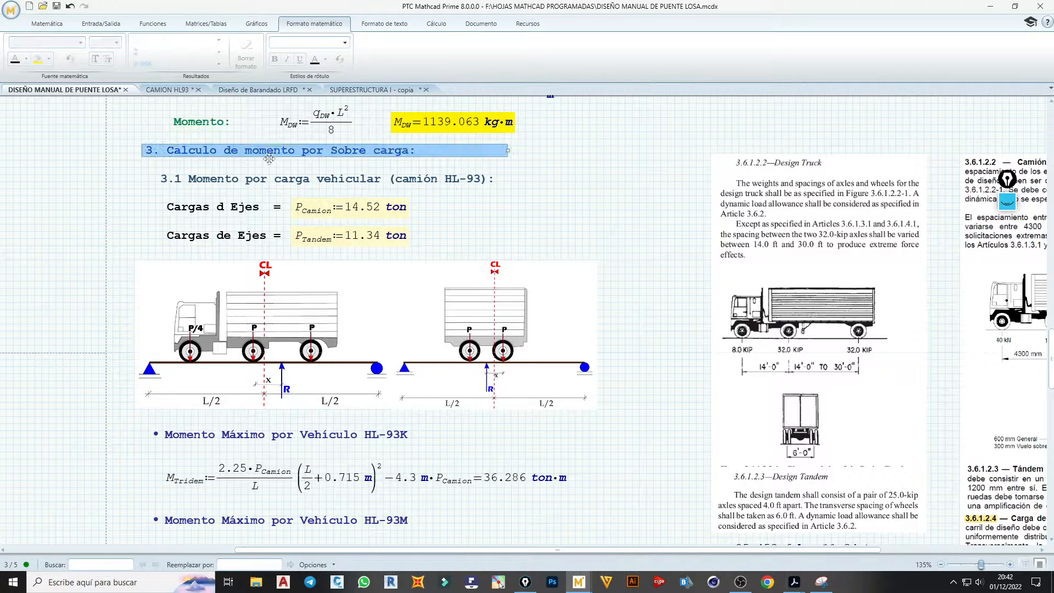
{"action": "scroll", "coordinate": [270, 160], "scroll_direction": "up", "scroll_amount": 3}
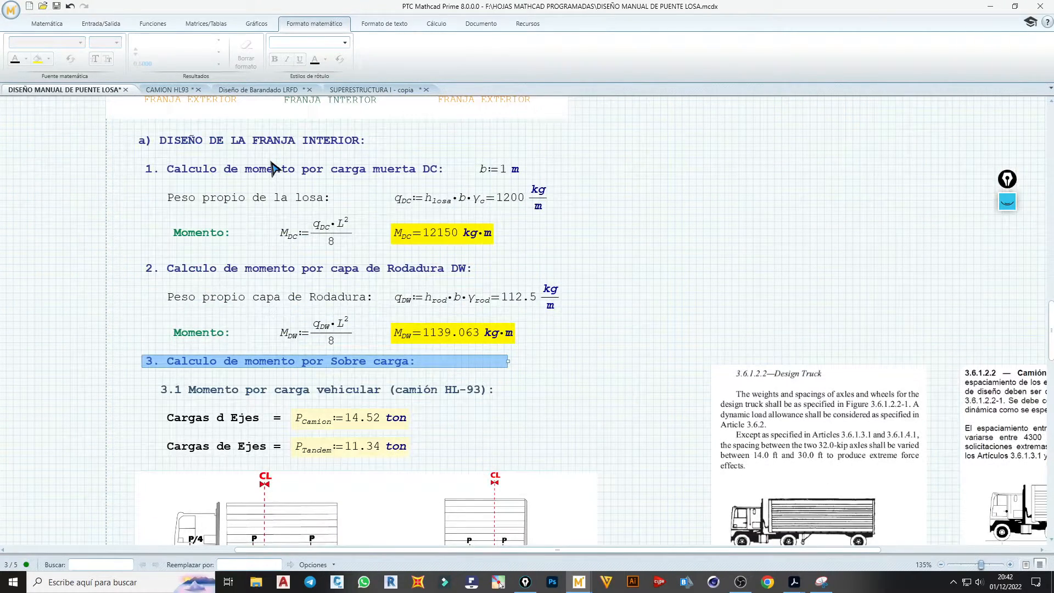
{"action": "scroll", "coordinate": [271, 168], "scroll_direction": "up", "scroll_amount": 1}
{"action": "scroll", "coordinate": [270, 168], "scroll_direction": "down", "scroll_amount": 2}
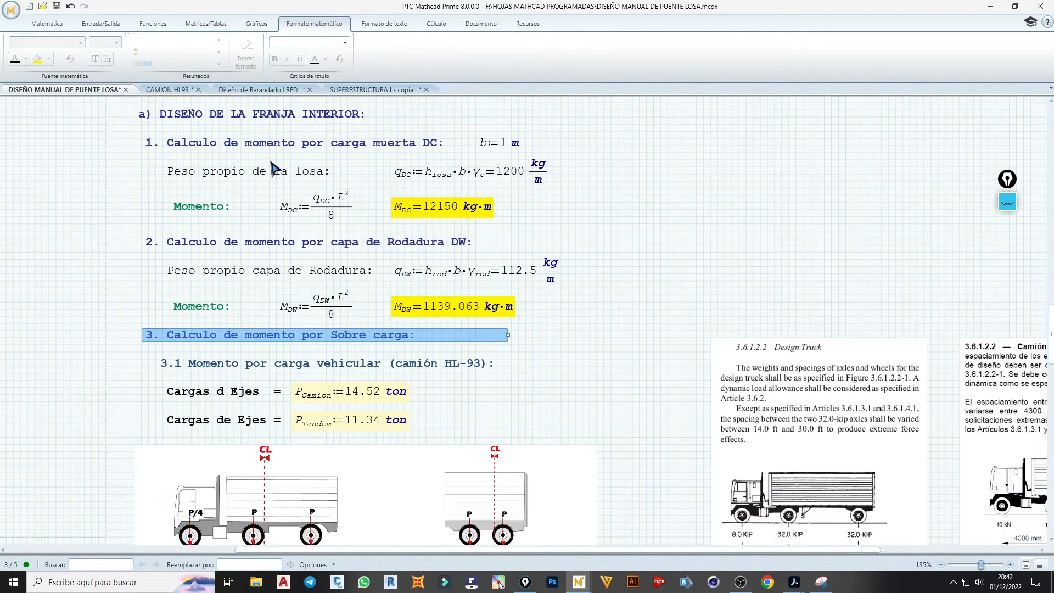
{"action": "scroll", "coordinate": [273, 169], "scroll_direction": "down", "scroll_amount": 6}
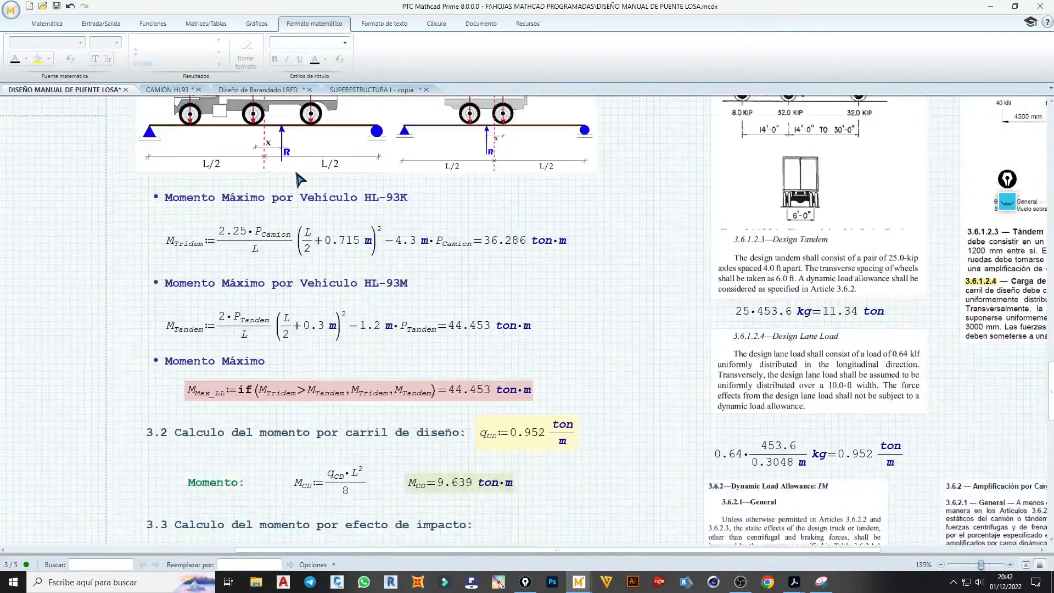
{"action": "scroll", "coordinate": [285, 213], "scroll_direction": "down", "scroll_amount": 7}
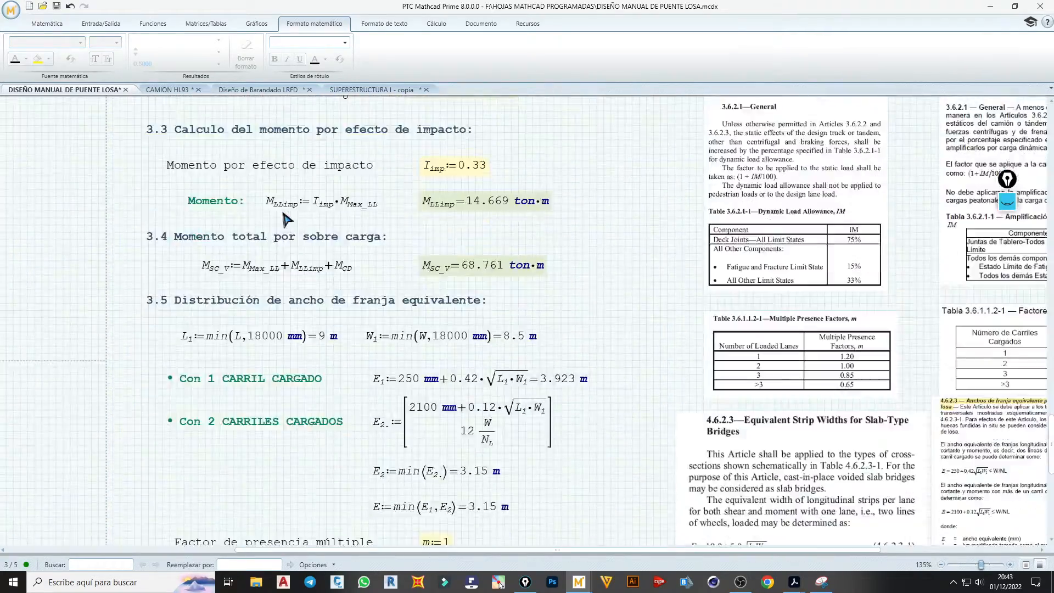
{"action": "scroll", "coordinate": [286, 220], "scroll_direction": "down", "scroll_amount": 3}
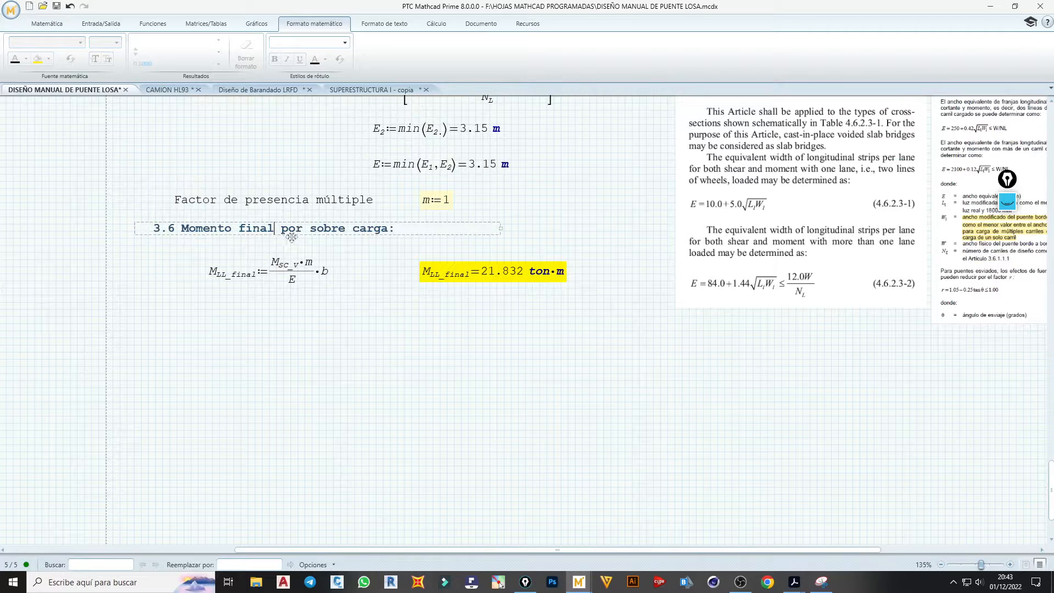
- Duplicate the 3.6 heading below the M_LL_final equation and shift the copy slightly left
{"action": "left_click", "coordinate": [288, 236]}
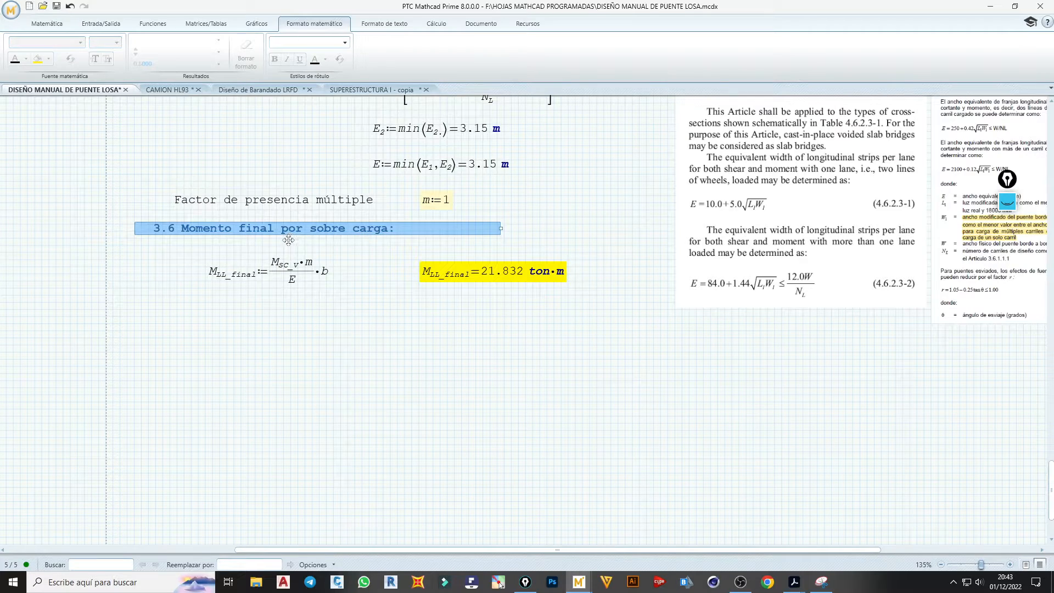
{"action": "left_click", "coordinate": [136, 318]}
{"action": "key", "text": "ctrl+v"}
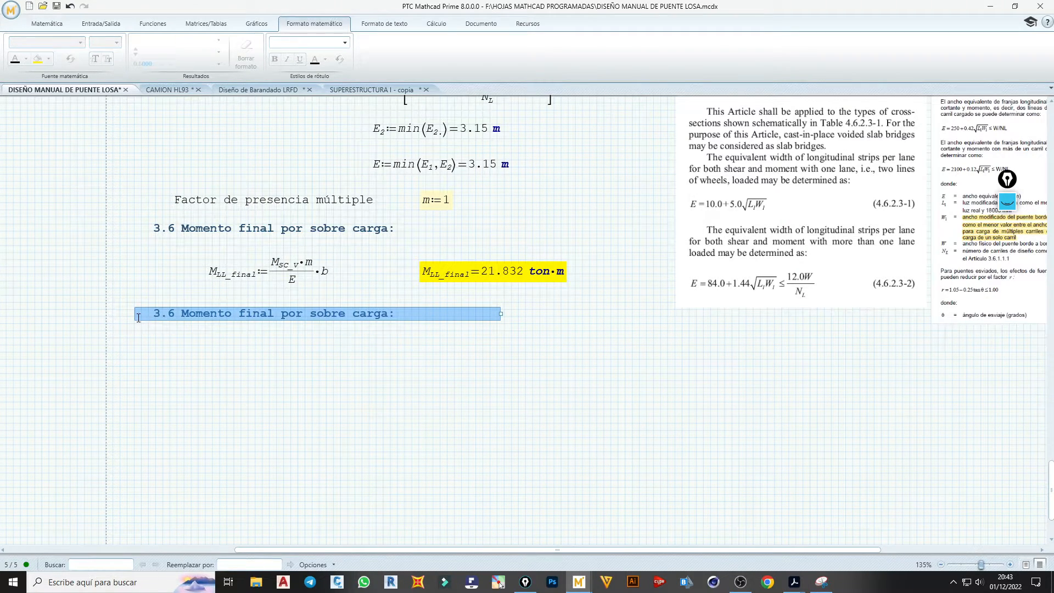
{"action": "key", "text": "Left"}
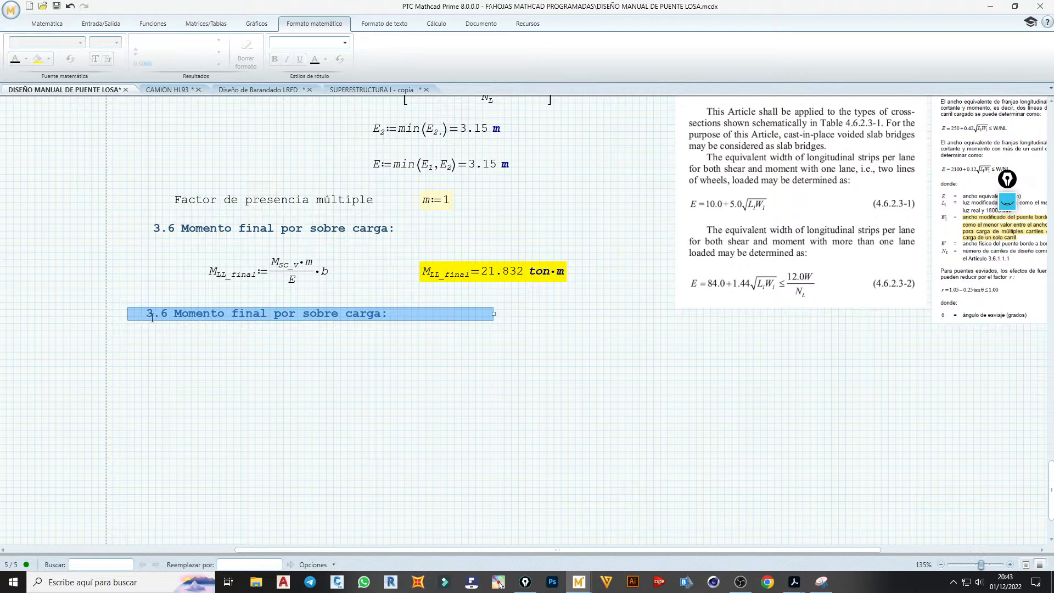
{"action": "key", "text": "Left"}
- Change the copied heading to "4. Diseño por Resistencia I:" and narrow its text box to fit
{"action": "left_click", "coordinate": [148, 314]}
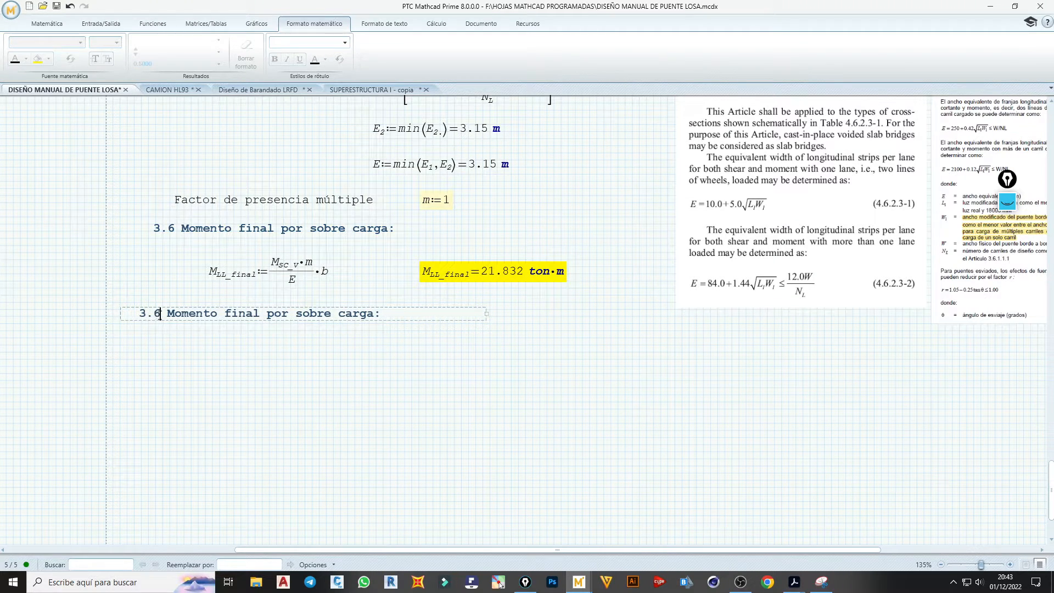
{"action": "key", "text": "BackSpace"}
{"action": "key", "text": "BackSpace"}
{"action": "key", "text": "BackSpace"}
{"action": "type", "text": "4"}
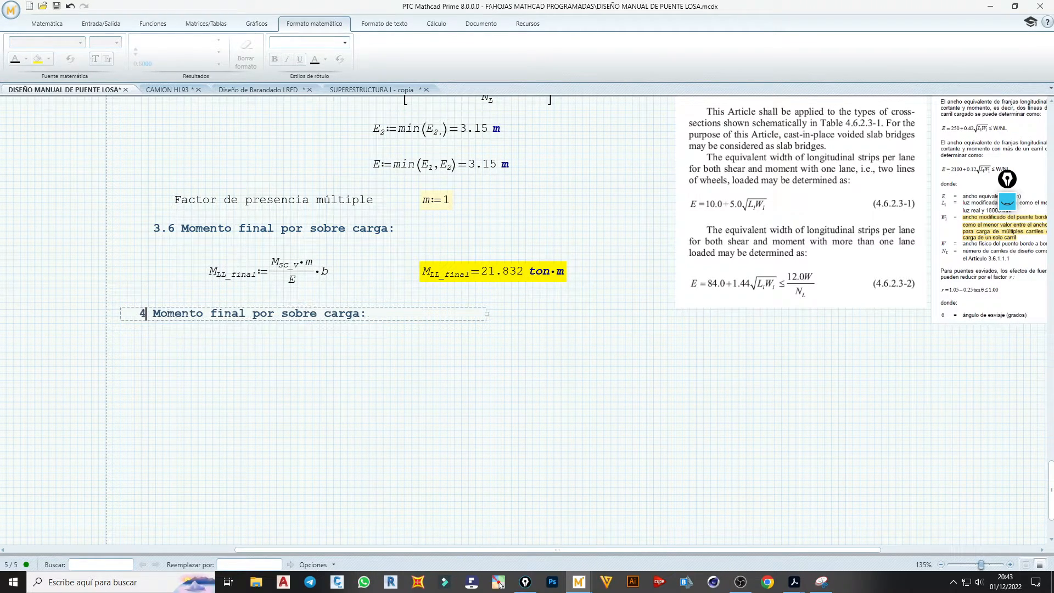
{"action": "type", "text": "."}
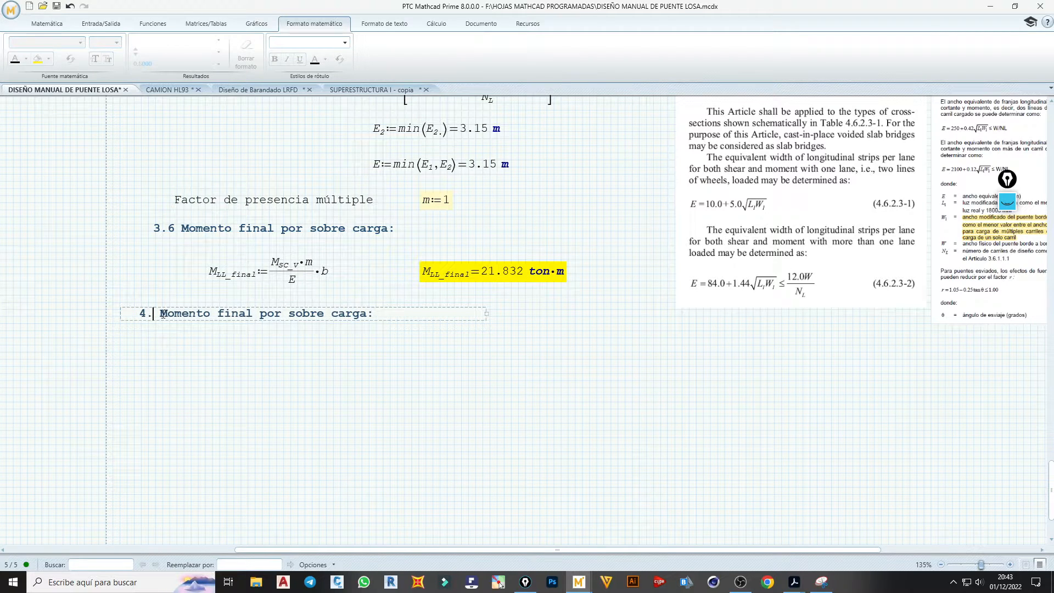
{"action": "left_click_drag", "start_coordinate": [163, 314], "coordinate": [359, 319]}
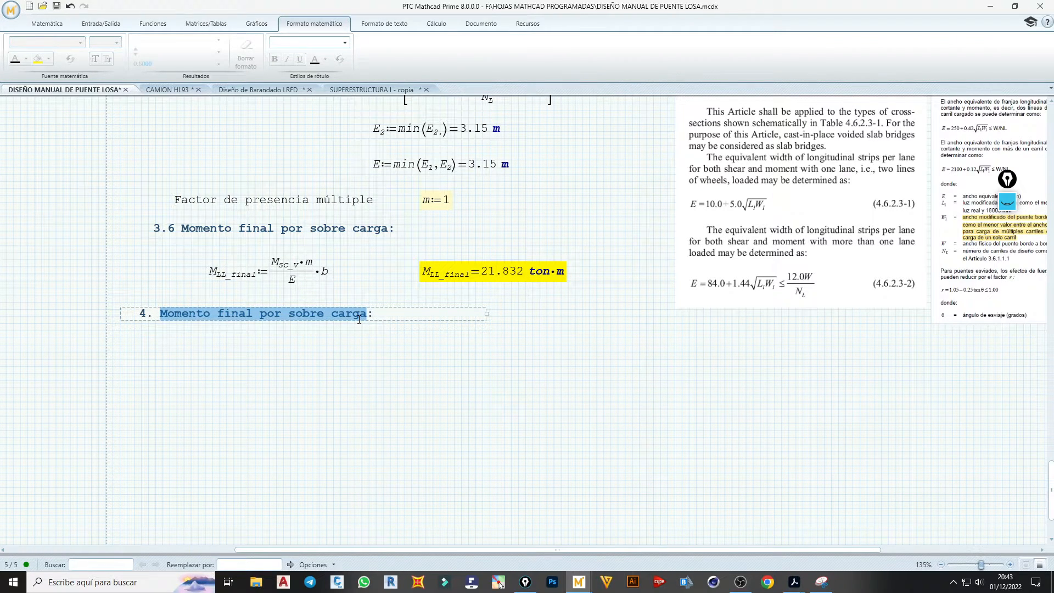
{"action": "type", "text": "Diseñ"}
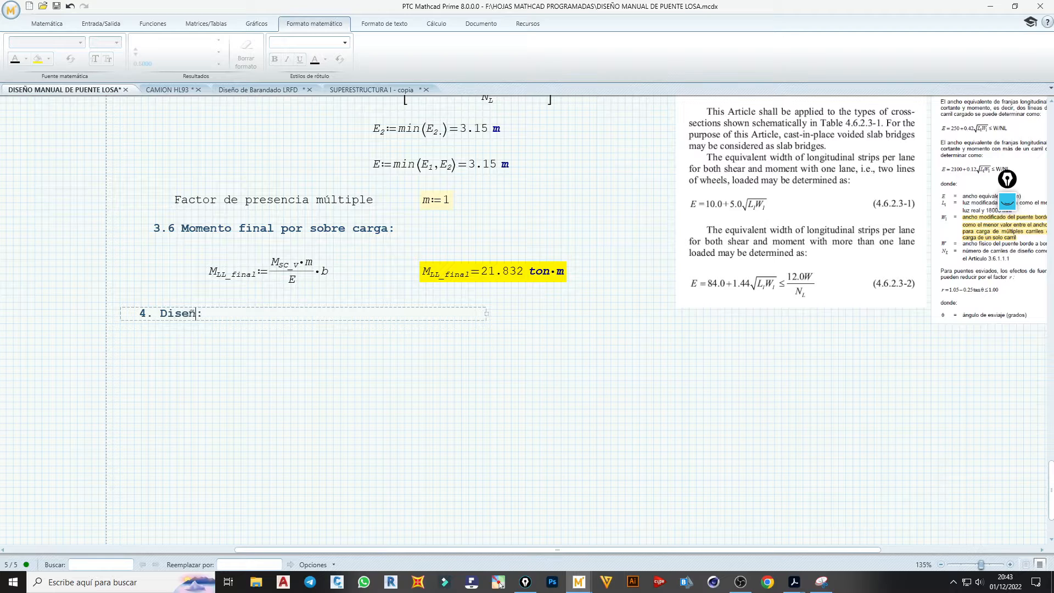
{"action": "type", "text": "o por Resistencia I"}
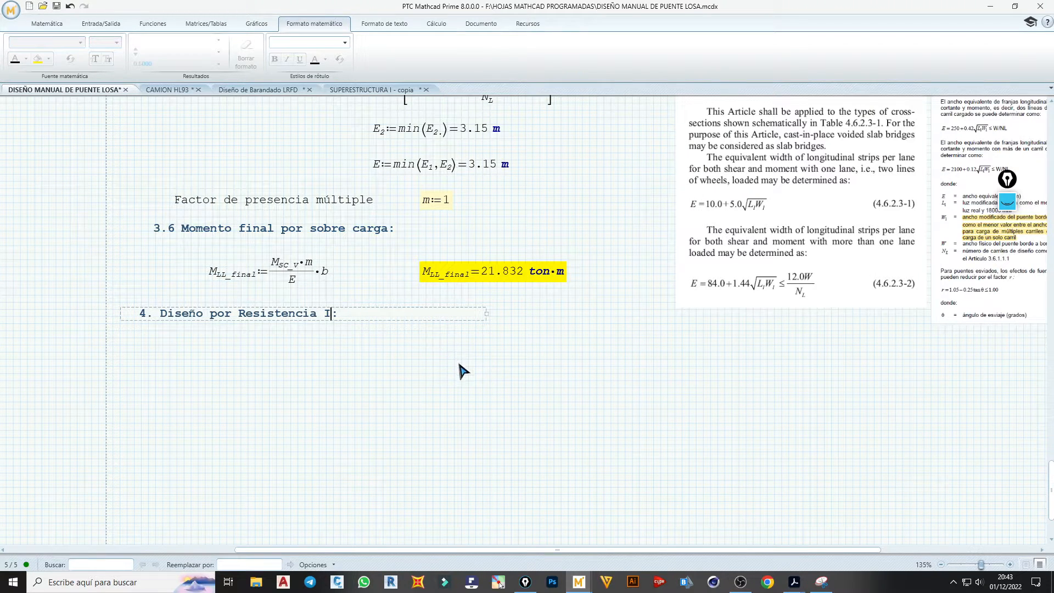
{"action": "left_click_drag", "start_coordinate": [488, 321], "coordinate": [359, 318]}
- Define the factor φ_f as 0.90 beside the section 4 heading and nudge the equation down
{"action": "left_click", "coordinate": [377, 317]}
{"action": "type", "text": "E"}
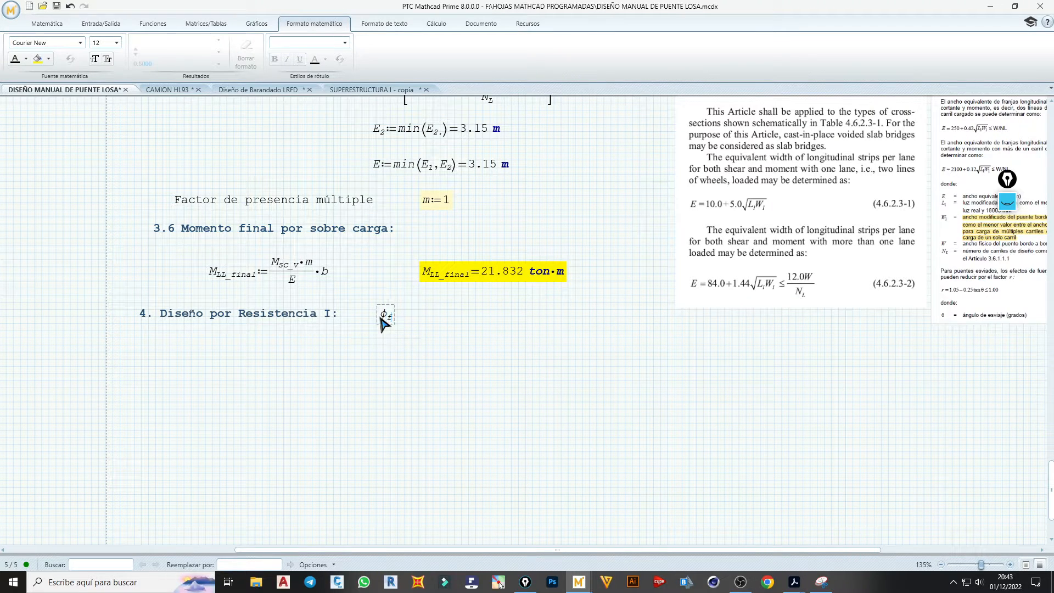
{"action": "type", "text": ":=0.90"}
{"action": "left_click", "coordinate": [437, 313]}
{"action": "key", "text": "Down"}
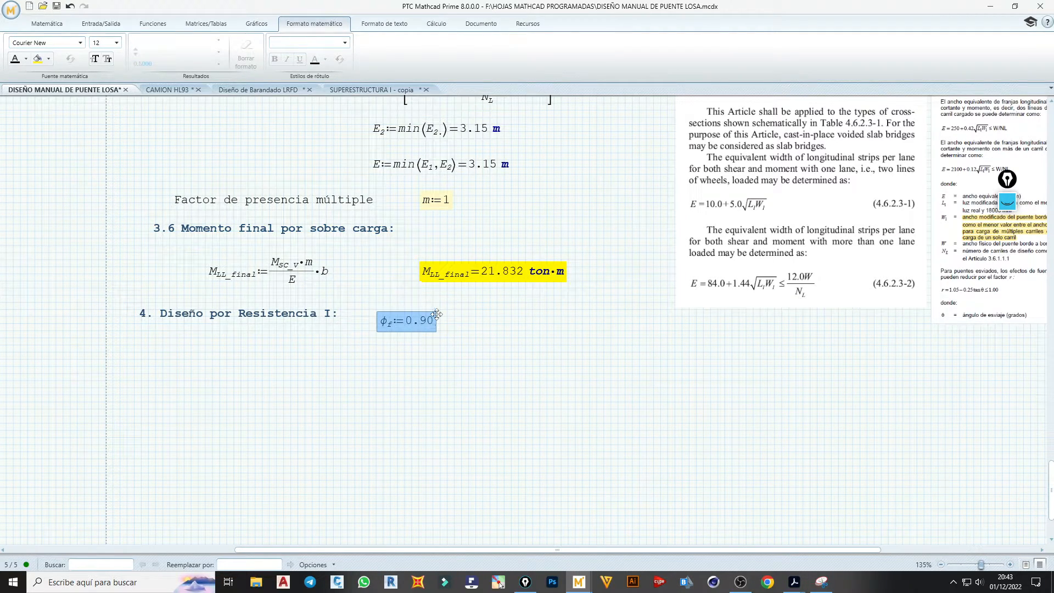
- Align the φ_f definition level with the section 4 heading and give it a pale yellow background highlight
{"action": "key", "text": "Up"}
{"action": "key", "text": "Left"}
{"action": "key", "text": "Right"}
{"action": "key", "text": "Right"}
{"action": "key", "text": "Right"}
{"action": "key", "text": "Right"}
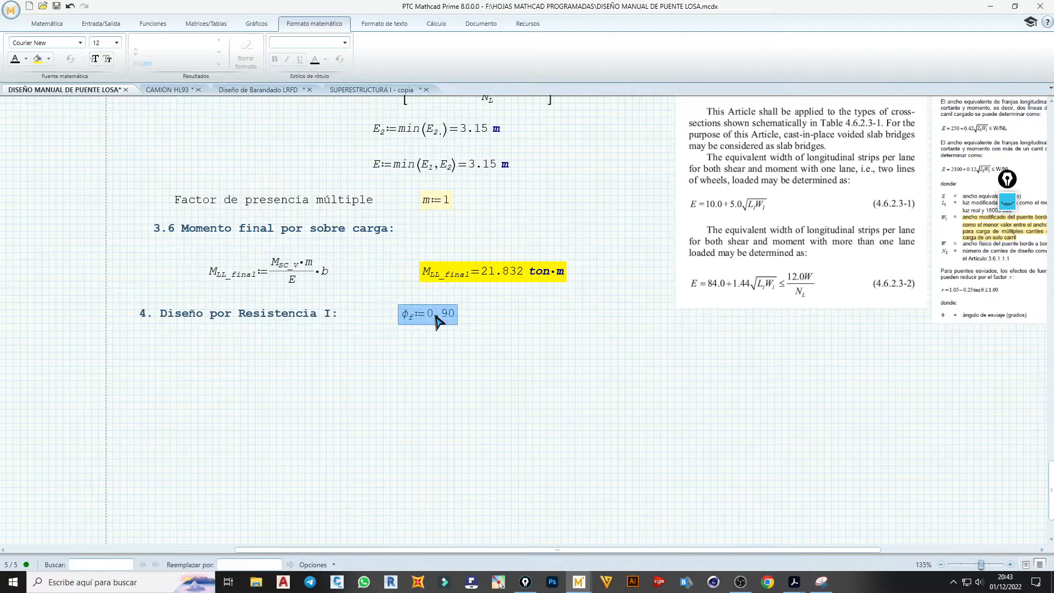
{"action": "key", "text": "Left"}
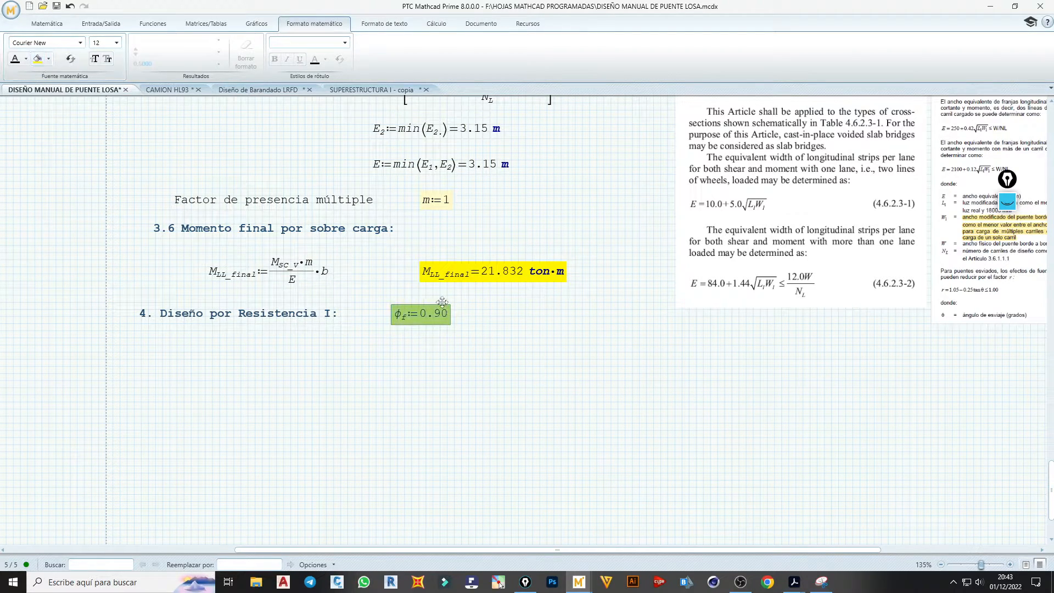
{"action": "left_click", "coordinate": [49, 59]}
{"action": "left_click", "coordinate": [128, 137]}
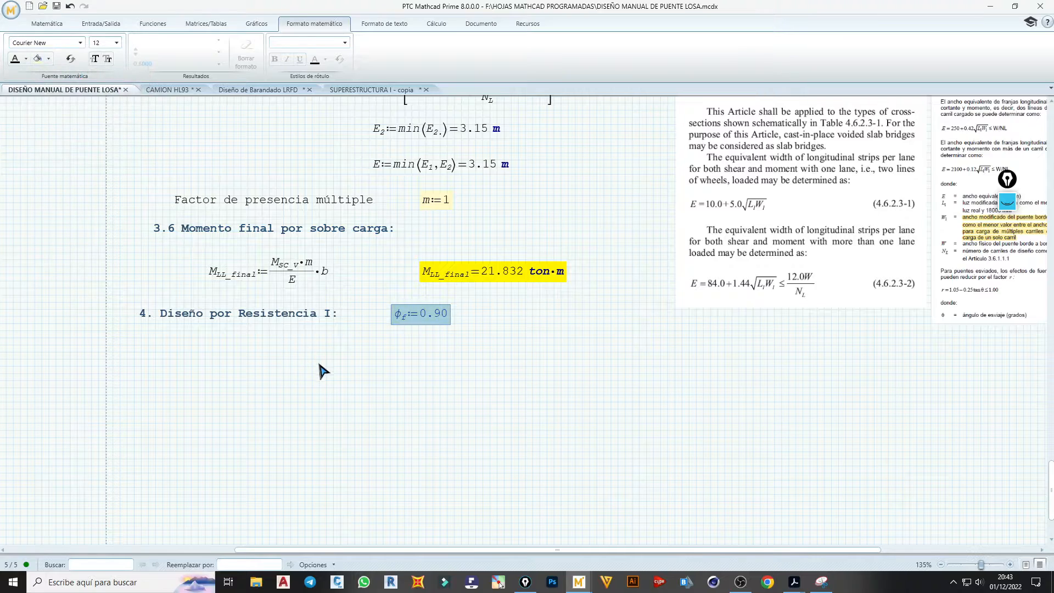
{"action": "left_click", "coordinate": [298, 375]}
- Paste the 1.3.3 Ductilidad, 1.3.4 Redundancy and 1.3.5 Operational Importance excerpts beside section 4 and examine their strength-limit-state factors
{"action": "scroll", "coordinate": [298, 376], "scroll_direction": "down", "scroll_amount": 3}
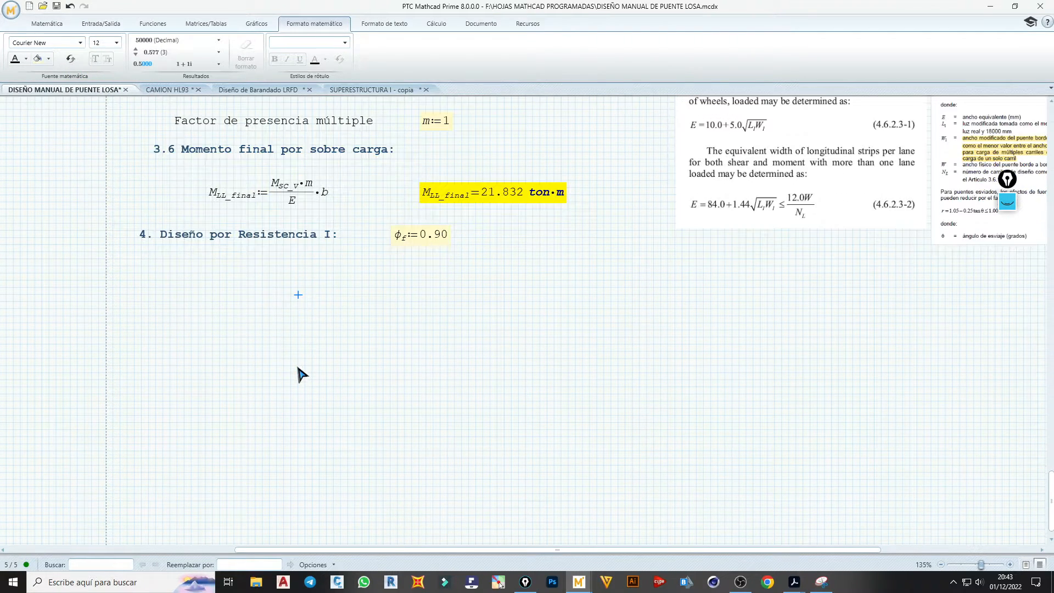
{"action": "left_click", "coordinate": [499, 582]}
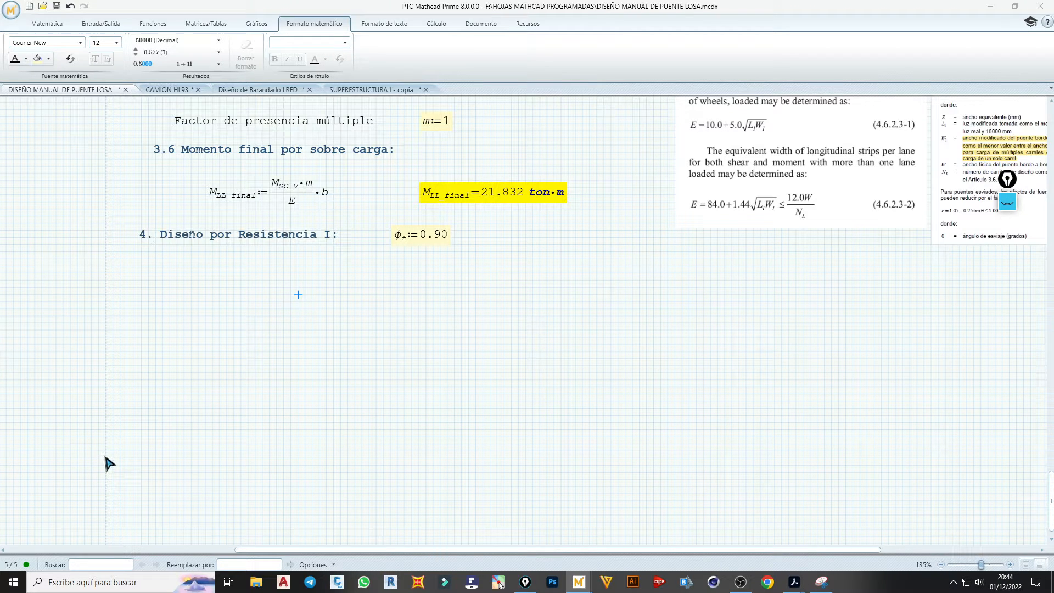
{"action": "left_click", "coordinate": [675, 274]}
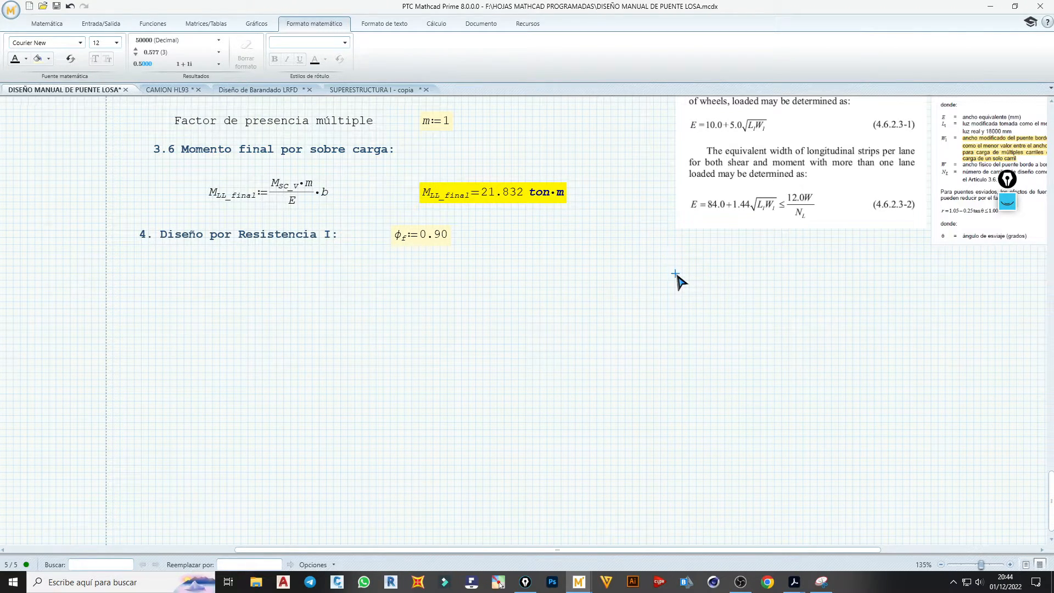
{"action": "key", "text": "ctrl+v"}
{"action": "left_click", "coordinate": [889, 491]}
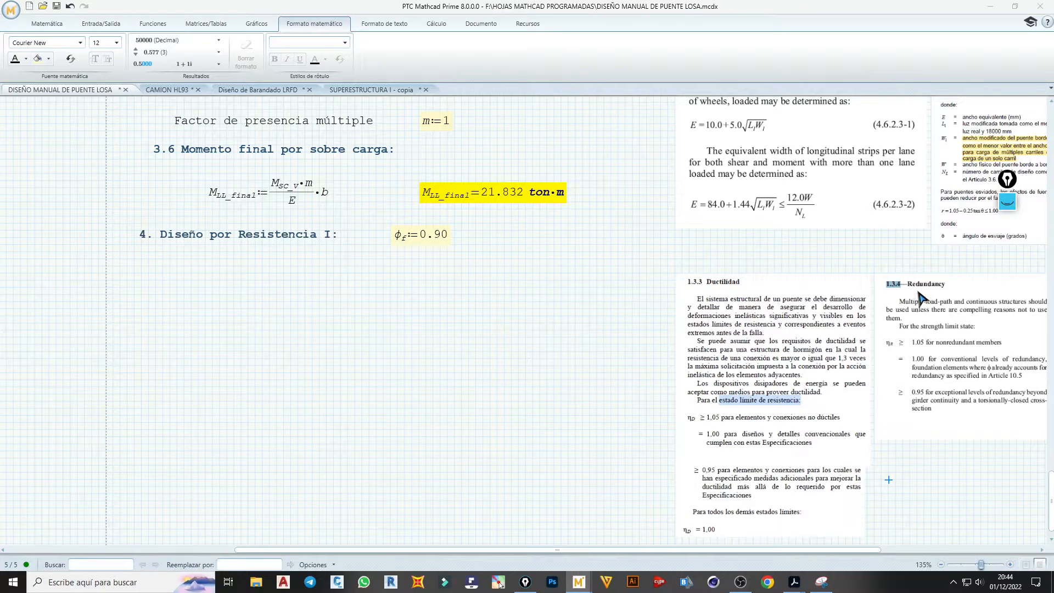
{"action": "scroll", "coordinate": [813, 447], "scroll_direction": "up", "scroll_amount": 3}
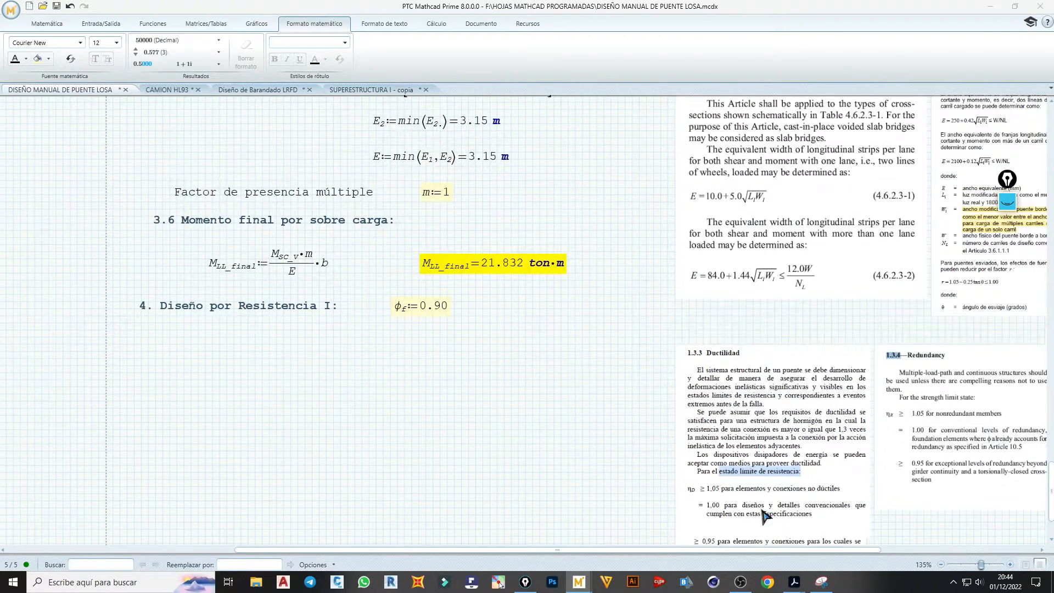
{"action": "left_click_drag", "start_coordinate": [821, 549], "coordinate": [930, 552]}
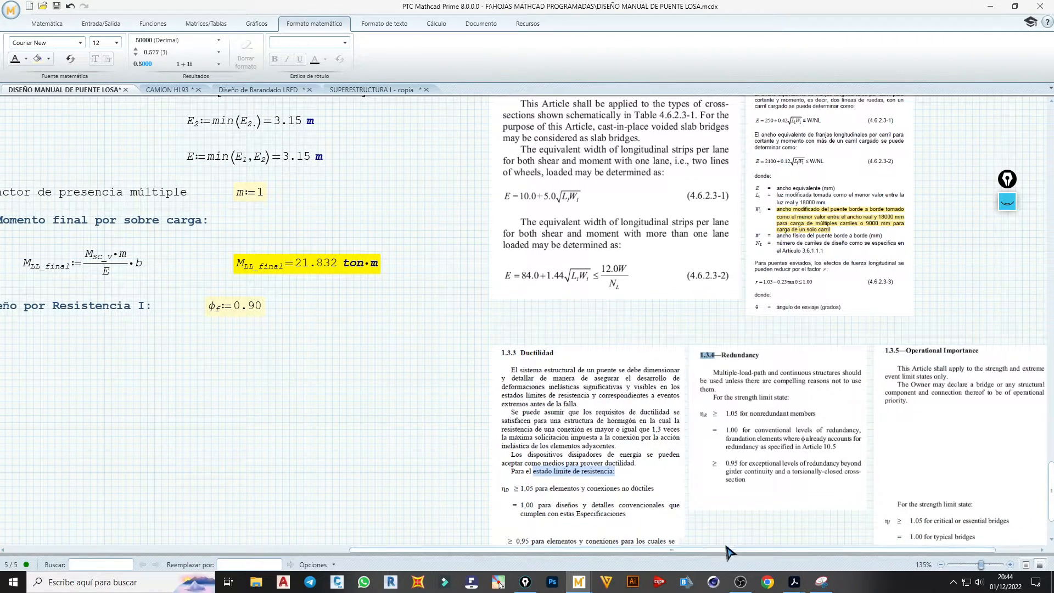
{"action": "scroll", "coordinate": [667, 498], "scroll_direction": "down", "scroll_amount": 1}
{"action": "scroll", "coordinate": [667, 498], "scroll_direction": "down", "scroll_amount": 2}
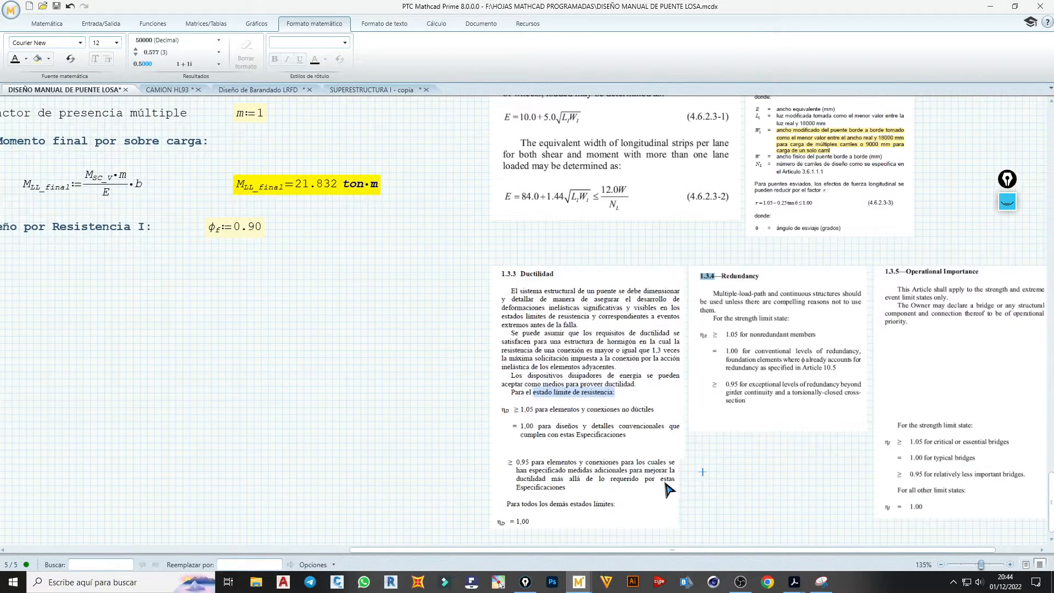
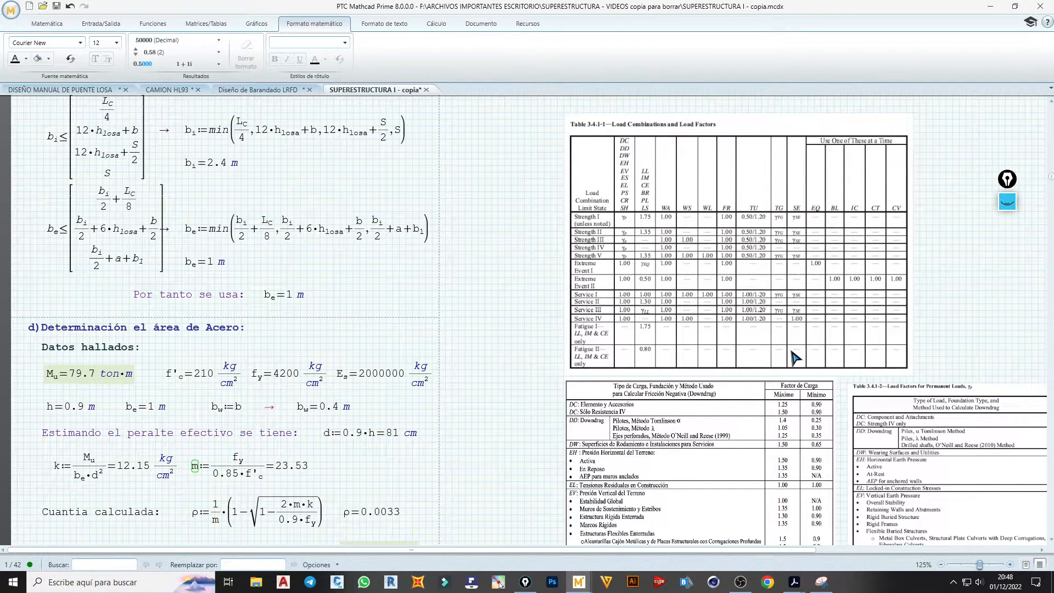
- Copy Table 3.4.1-1 and the Spanish permanent-load factor table from SUPERESTRUCTURA I - copia, and return to the DISEÑO MANUAL DE PUENTE LOSA worksheet
{"action": "scroll", "coordinate": [794, 358], "scroll_direction": "down", "scroll_amount": 1}
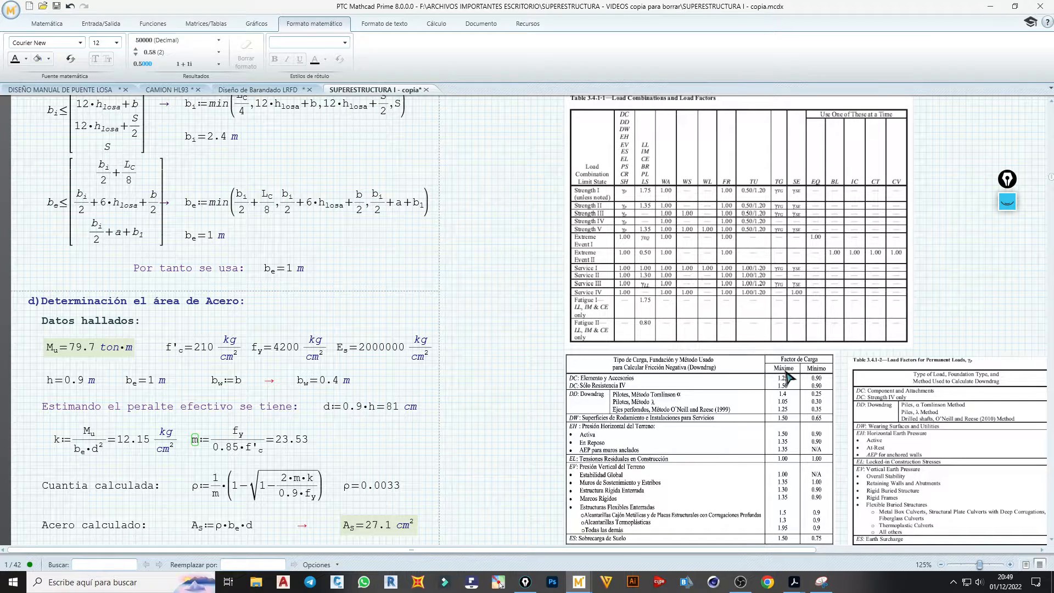
{"action": "left_click_drag", "start_coordinate": [785, 384], "coordinate": [807, 333]}
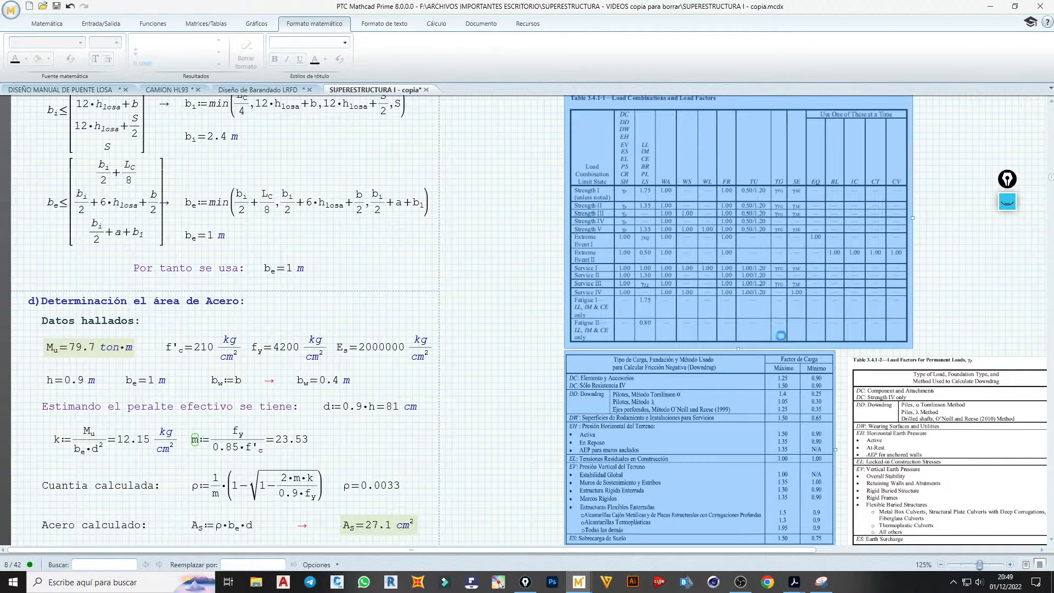
{"action": "left_click", "coordinate": [97, 91]}
- Move the three article excerpts up under the strip-width references and bring the detached lower part of Ductilidad up beneath its first part
{"action": "scroll", "coordinate": [658, 373], "scroll_direction": "down", "scroll_amount": 3}
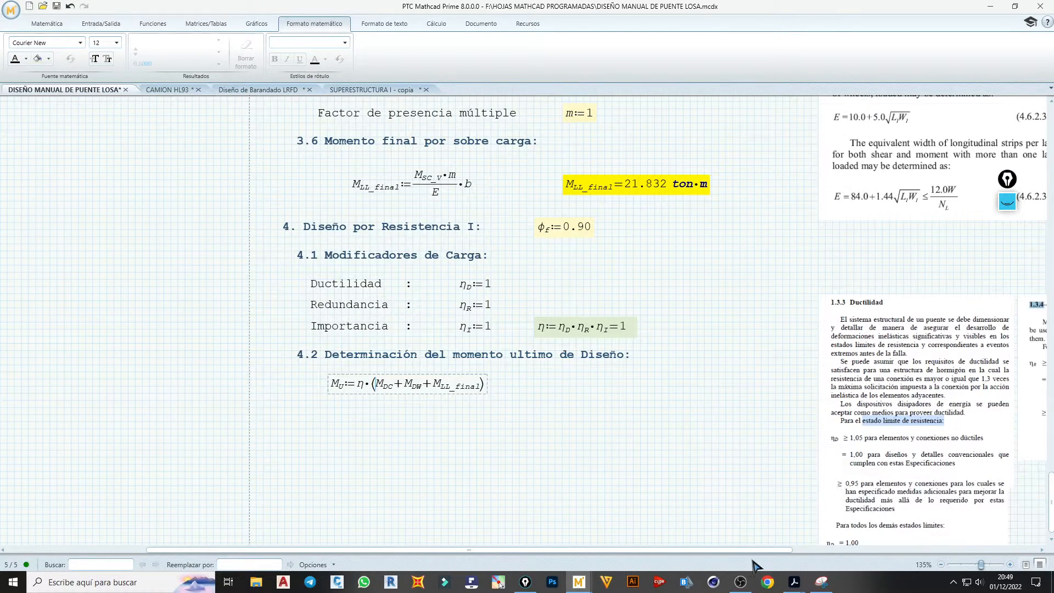
{"action": "left_click_drag", "start_coordinate": [753, 549], "coordinate": [1032, 562]}
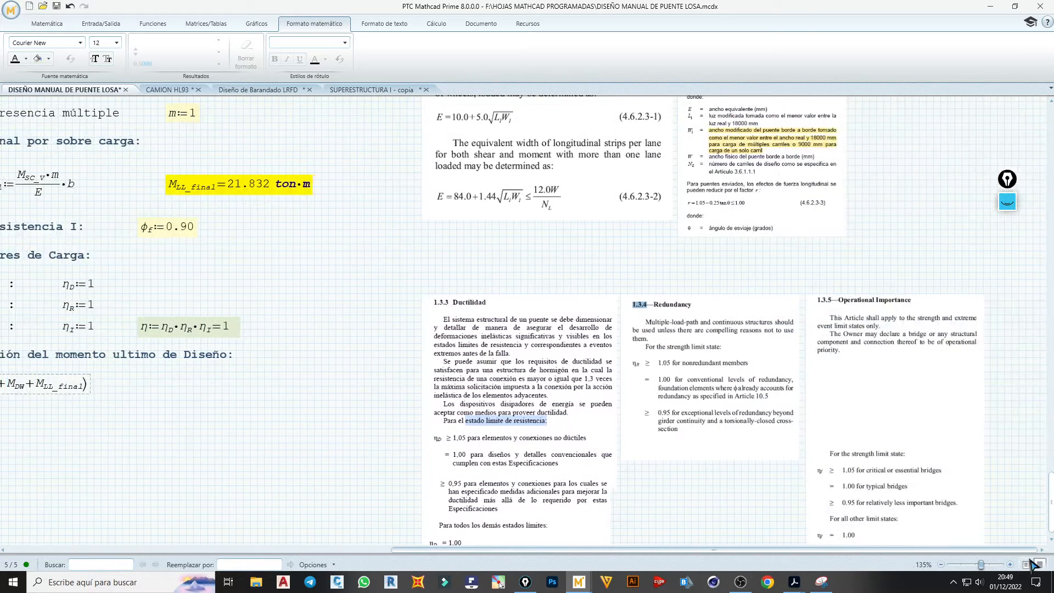
{"action": "left_click_drag", "start_coordinate": [1034, 447], "coordinate": [428, 264]}
{"action": "key", "text": "Up"}
{"action": "key", "text": "Up"}
{"action": "key", "text": "Up"}
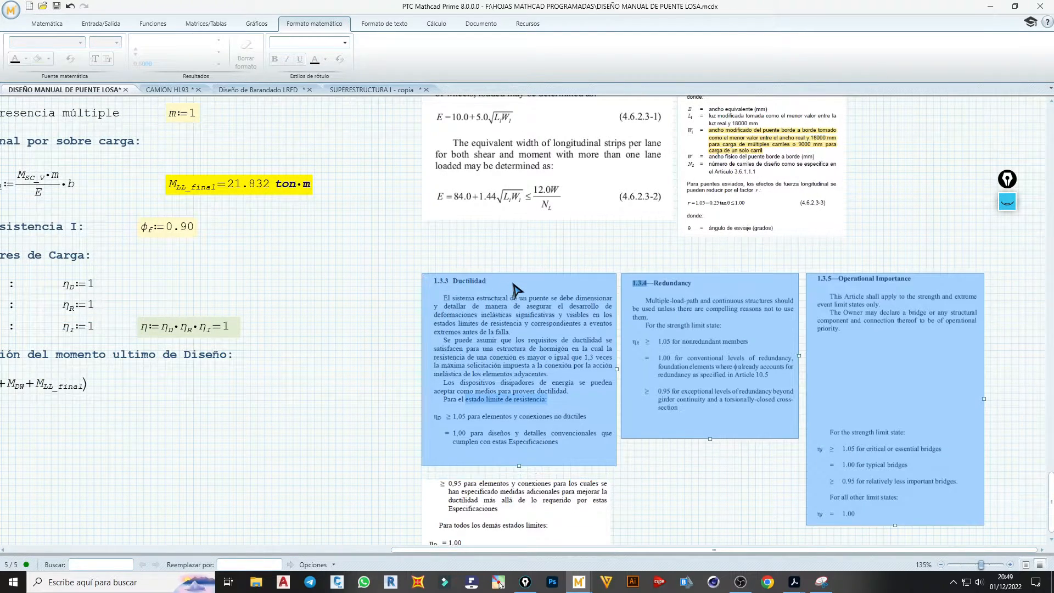
{"action": "key", "text": "Up"}
{"action": "key", "text": "Up"}
{"action": "key", "text": "Up"}
{"action": "key", "text": "Up"}
{"action": "key", "text": "Up"}
{"action": "left_click_drag", "start_coordinate": [591, 486], "coordinate": [598, 439]}
- Paste the copied load combination and load factor tables directly below the Ductilidad excerpt
{"action": "scroll", "coordinate": [571, 483], "scroll_direction": "down", "scroll_amount": 1}
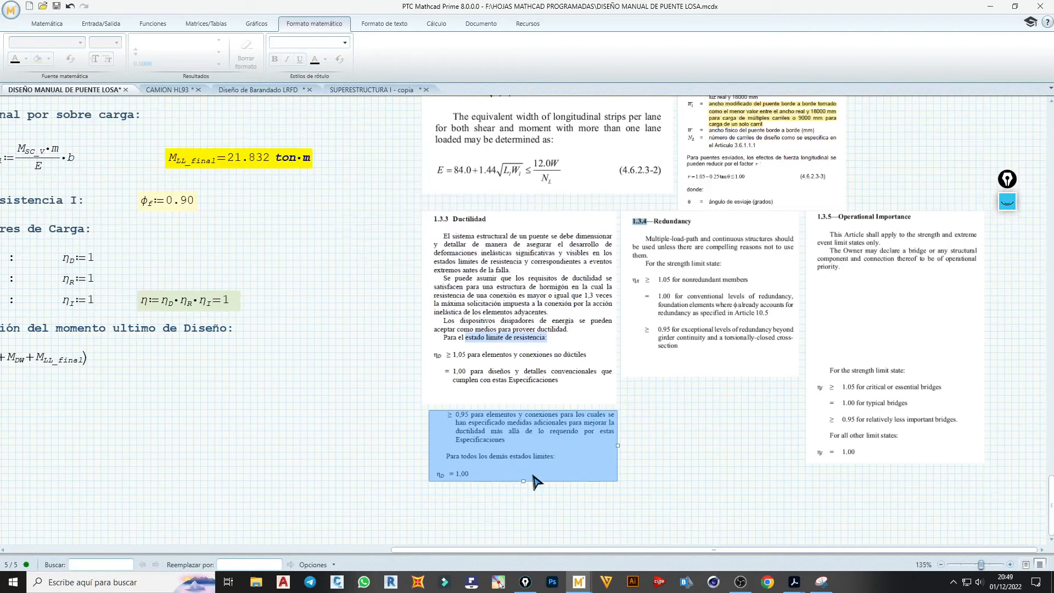
{"action": "left_click", "coordinate": [530, 501]}
{"action": "key", "text": "Down"}
{"action": "key", "text": "Down"}
{"action": "key", "text": "Down"}
{"action": "key", "text": "Down"}
{"action": "key", "text": "Down"}
{"action": "key", "text": "Down"}
{"action": "key", "text": "Down"}
{"action": "key", "text": "Down"}
{"action": "key", "text": "Down"}
{"action": "key", "text": "Down"}
{"action": "key", "text": "Down"}
{"action": "key", "text": "Down"}
{"action": "key", "text": "Down"}
{"action": "key", "text": "Down"}
{"action": "key", "text": "Down"}
{"action": "key", "text": "Down"}
{"action": "key", "text": "Down"}
{"action": "key", "text": "Down"}
{"action": "key", "text": "Down"}
{"action": "key", "text": "Down"}
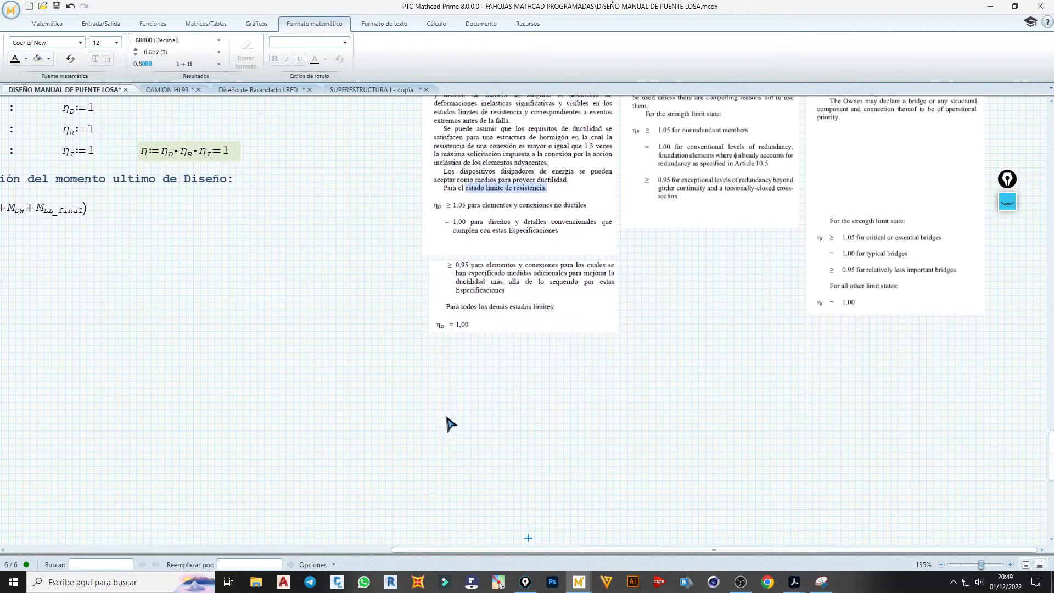
{"action": "left_click", "coordinate": [424, 302]}
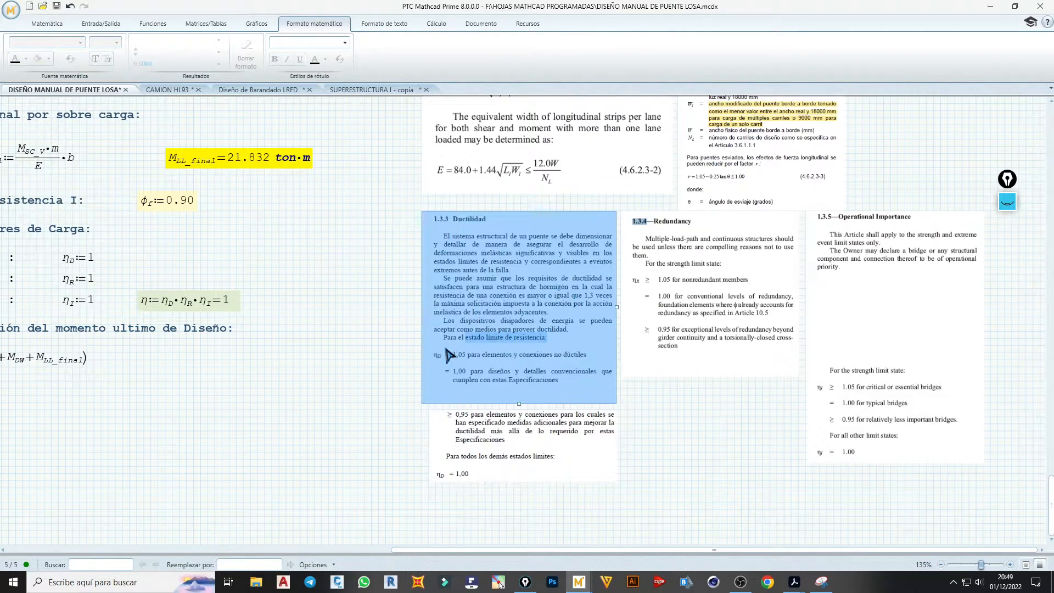
{"action": "left_click", "coordinate": [428, 502]}
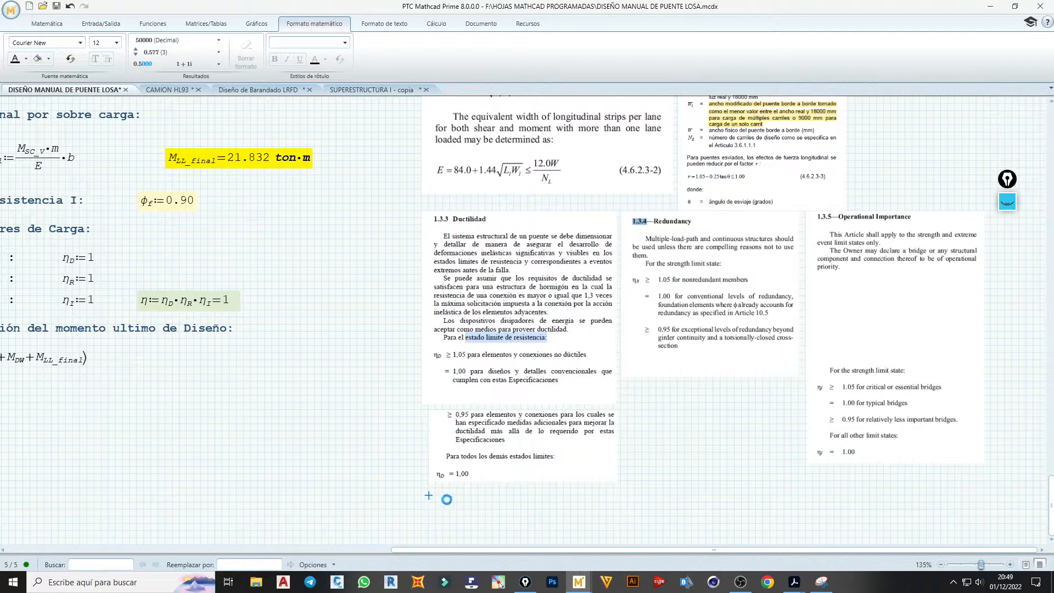
{"action": "key", "text": "ctrl+v"}
{"action": "scroll", "coordinate": [505, 459], "scroll_direction": "down", "scroll_amount": 5}
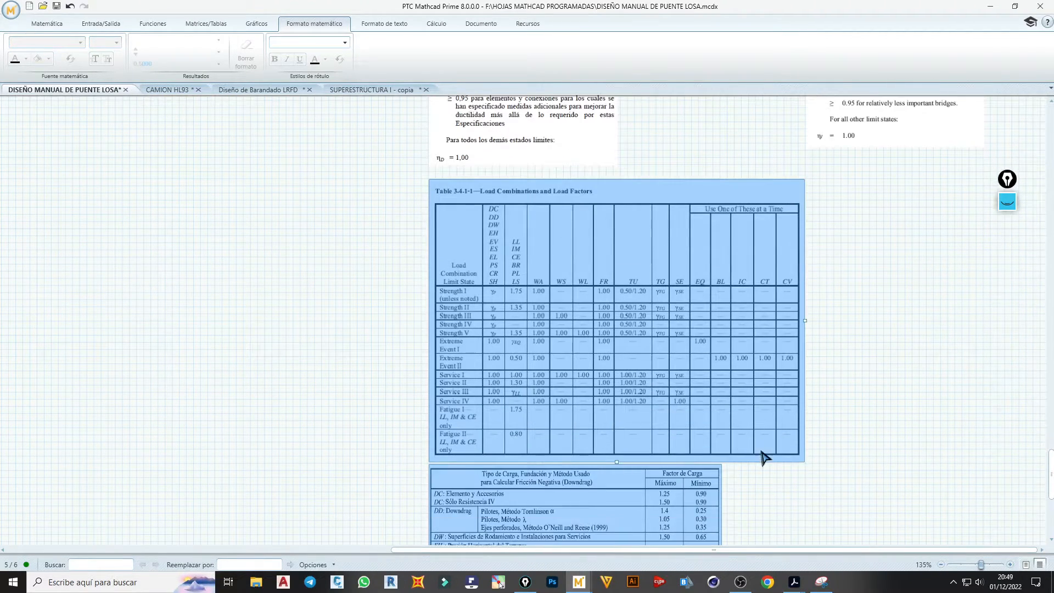
{"action": "left_click", "coordinate": [742, 484]}
- Insert the Strength I factors from the tables into the M_U equation: 1.25 for M_DC, 1.50 for M_DW and 1.75 for M_LL_final
{"action": "scroll", "coordinate": [705, 412], "scroll_direction": "down", "scroll_amount": 2}
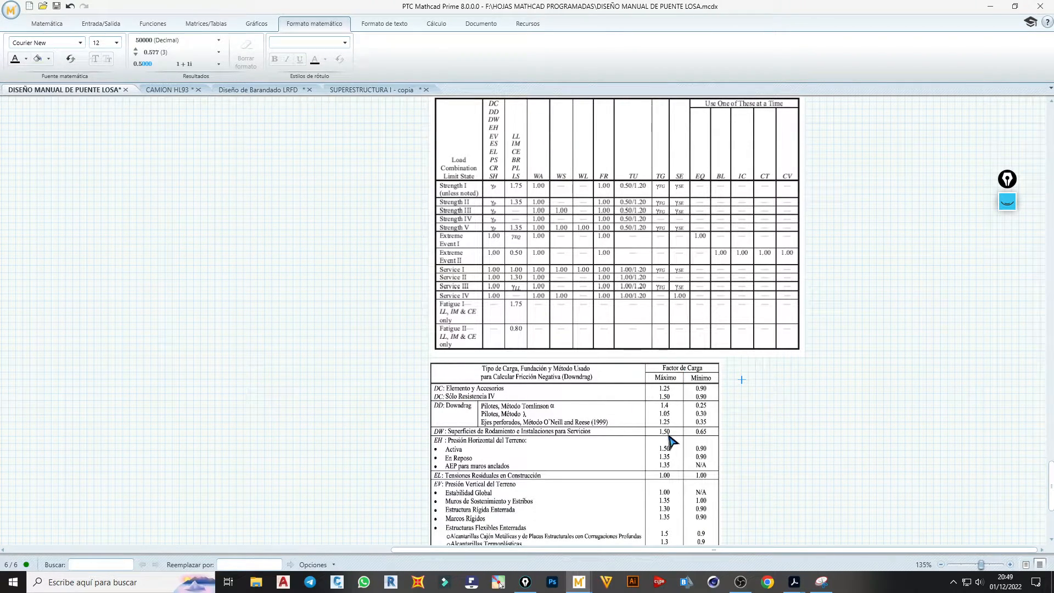
{"action": "scroll", "coordinate": [671, 441], "scroll_direction": "up", "scroll_amount": 4}
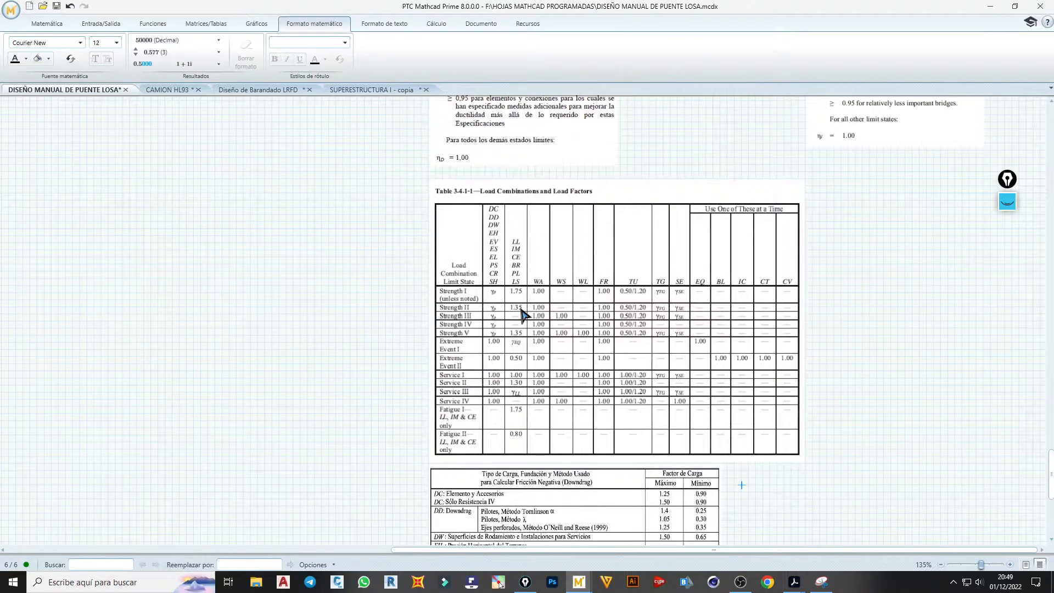
{"action": "left_click_drag", "start_coordinate": [673, 549], "coordinate": [324, 502]}
{"action": "scroll", "coordinate": [327, 503], "scroll_direction": "up", "scroll_amount": 3}
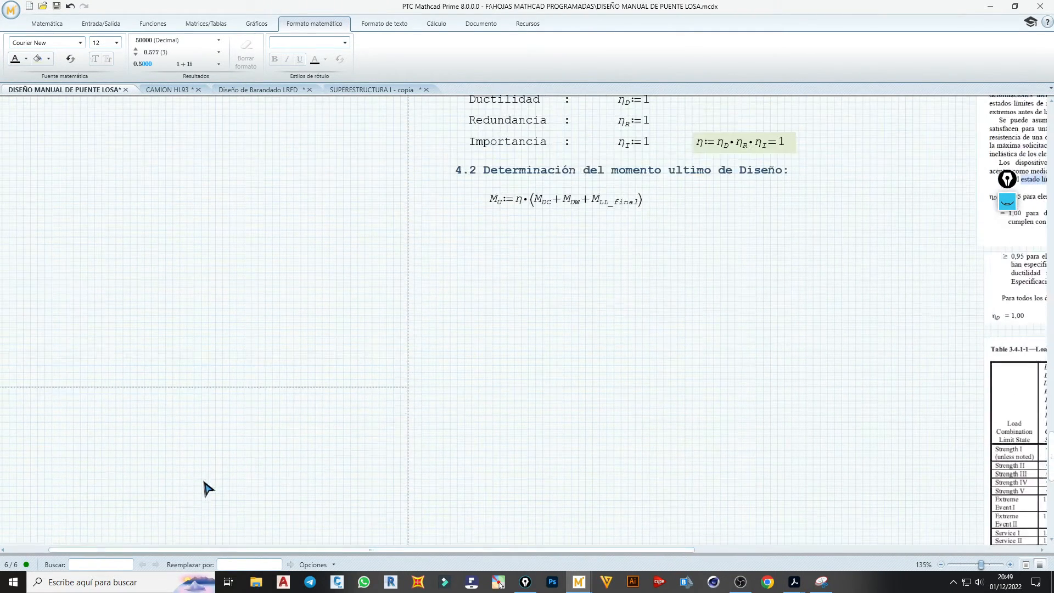
{"action": "left_click", "coordinate": [536, 200]}
{"action": "type", "text": "1.25·"}
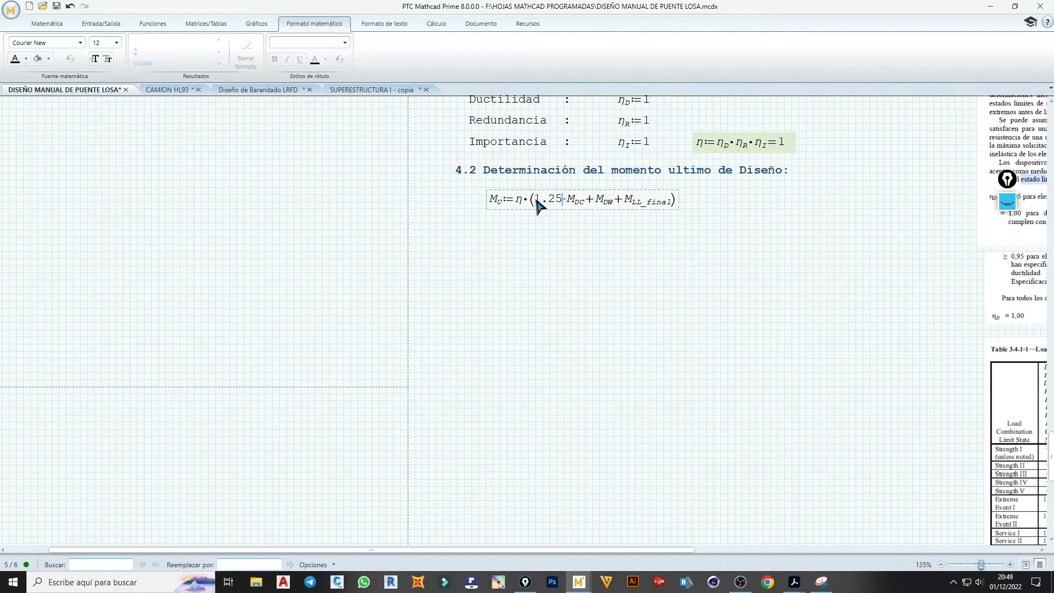
{"action": "left_click", "coordinate": [598, 208]}
{"action": "type", "text": "1.5"}
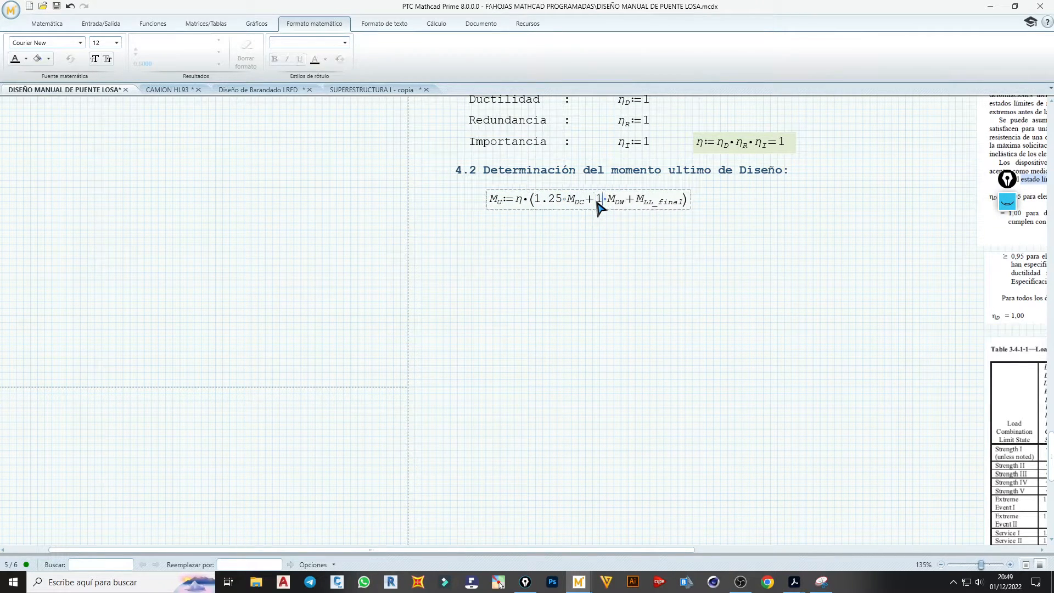
{"action": "type", "text": "0"}
{"action": "left_click", "coordinate": [657, 207]}
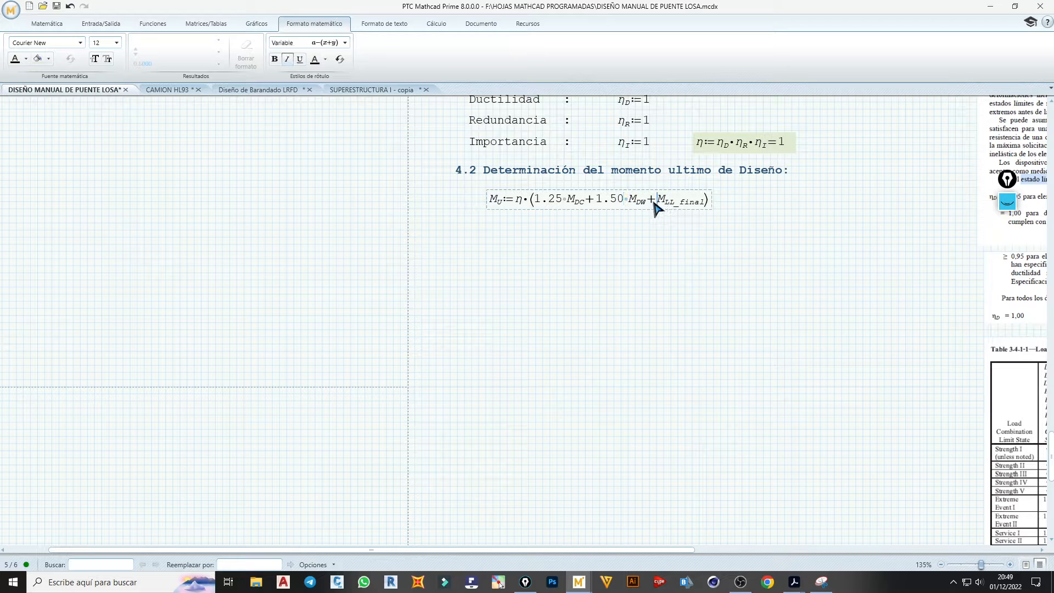
{"action": "type", "text": "1.75"}
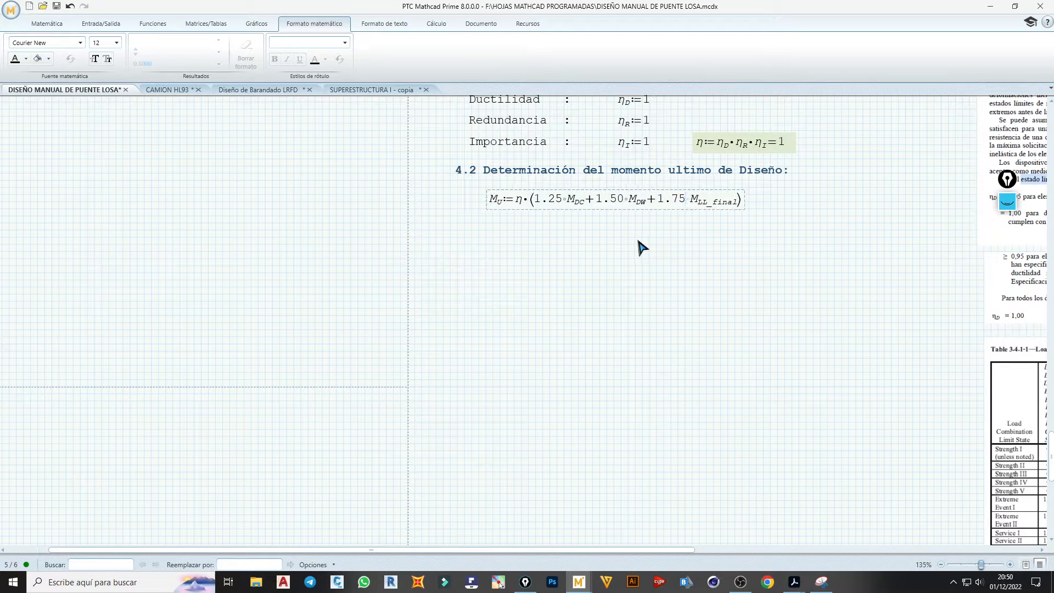
- Evaluate M_U below its equation and express the result in ton·m
{"action": "left_click", "coordinate": [497, 202]}
{"action": "left_click", "coordinate": [564, 231]}
{"action": "type", "text": "M.U="}
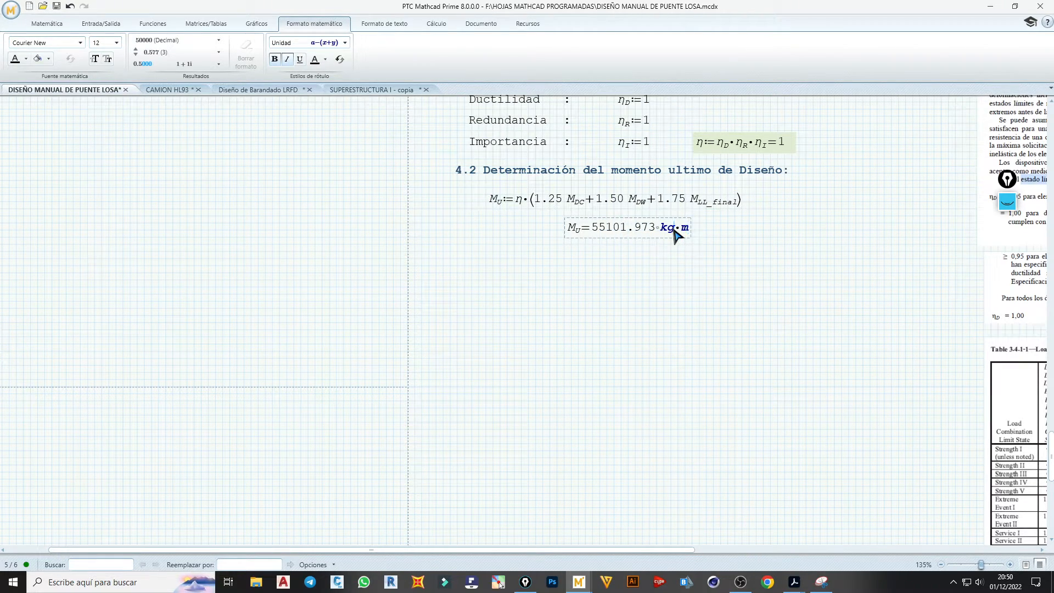
{"action": "double_click", "coordinate": [669, 228]}
{"action": "type", "text": "ton"}
{"action": "left_click", "coordinate": [679, 250]}
- Place the M_U result on the same line after its equation, shifting the equation slightly left to leave a gap between them
{"action": "left_click_drag", "start_coordinate": [678, 226], "coordinate": [869, 213]}
{"action": "key", "text": "Left"}
{"action": "key", "text": "Left"}
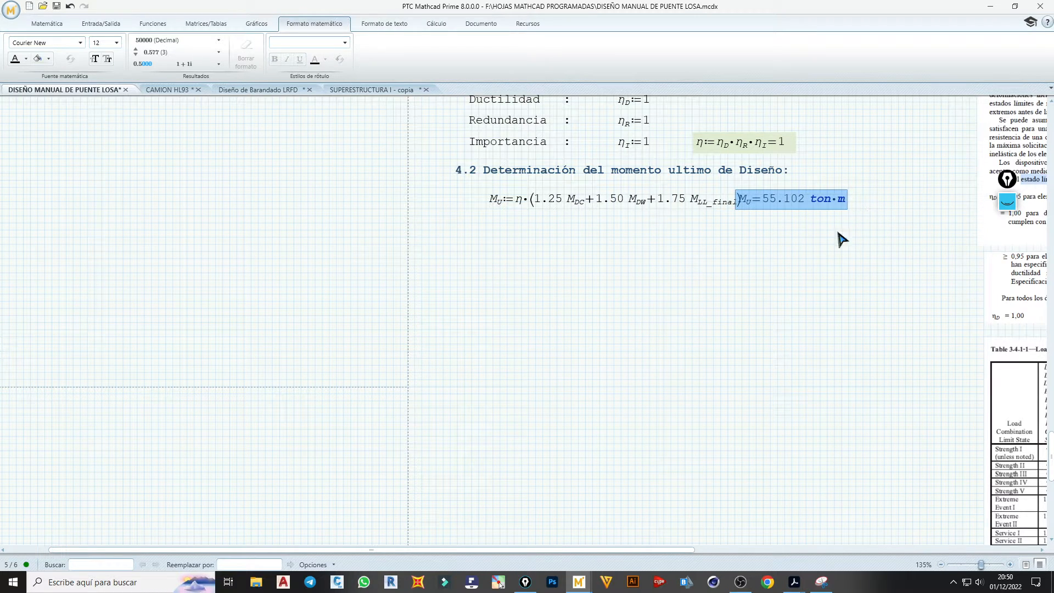
{"action": "left_click", "coordinate": [664, 208]}
{"action": "left_click", "coordinate": [700, 213]}
{"action": "key", "text": "Left"}
{"action": "left_click", "coordinate": [790, 199]}
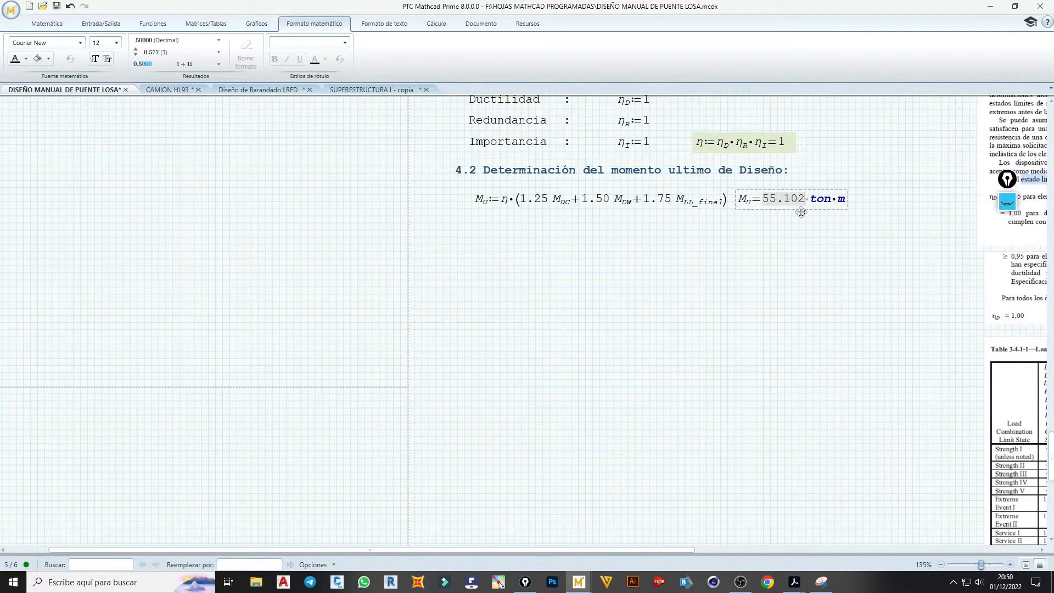
{"action": "scroll", "coordinate": [801, 217], "scroll_direction": "up", "scroll_amount": 3}
{"action": "scroll", "coordinate": [803, 218], "scroll_direction": "down", "scroll_amount": 2}
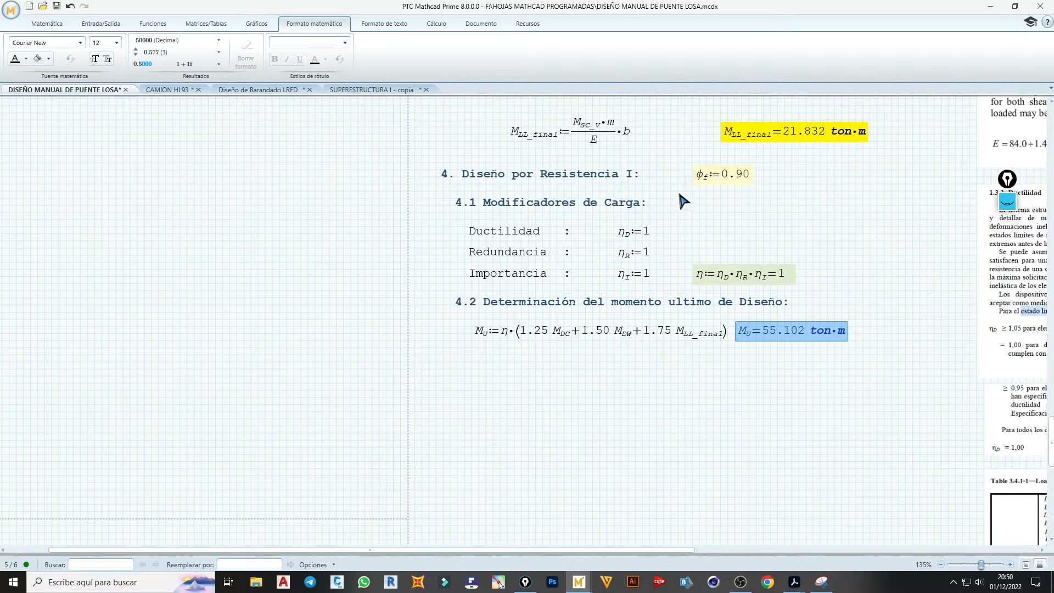
{"action": "key", "text": "Right"}
{"action": "key", "text": "Right"}
- Give the M_U result a light pink background highlight
{"action": "left_click", "coordinate": [48, 60]}
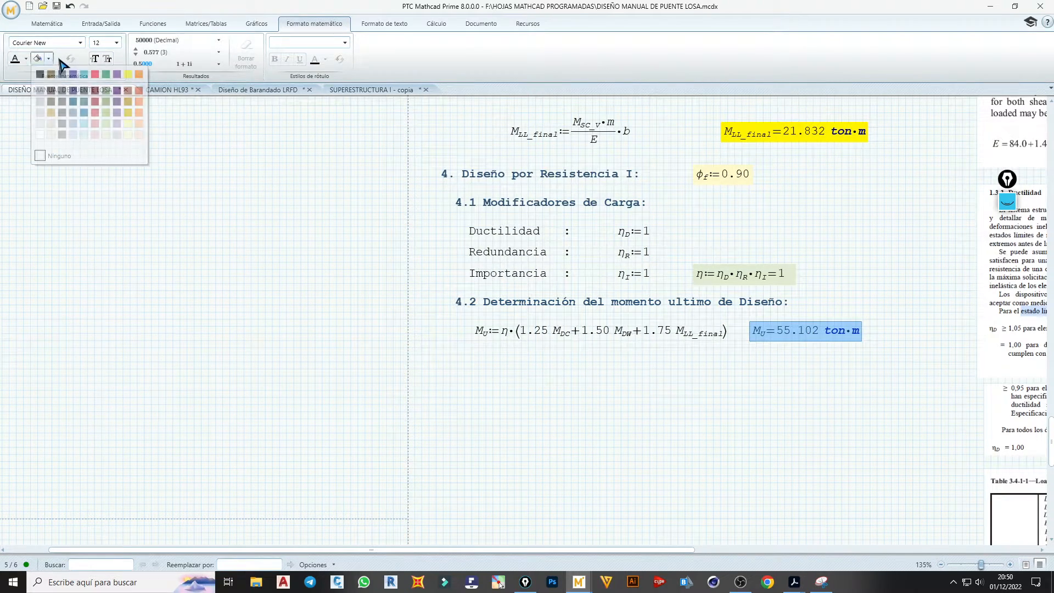
{"action": "left_click", "coordinate": [49, 59]}
{"action": "left_click", "coordinate": [48, 59]}
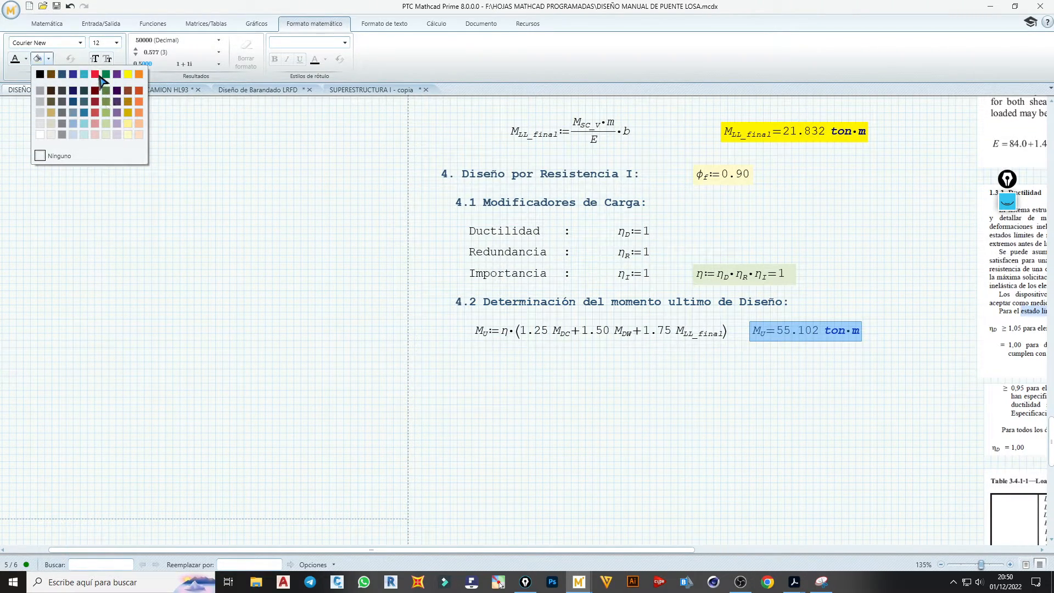
{"action": "left_click", "coordinate": [95, 134]}
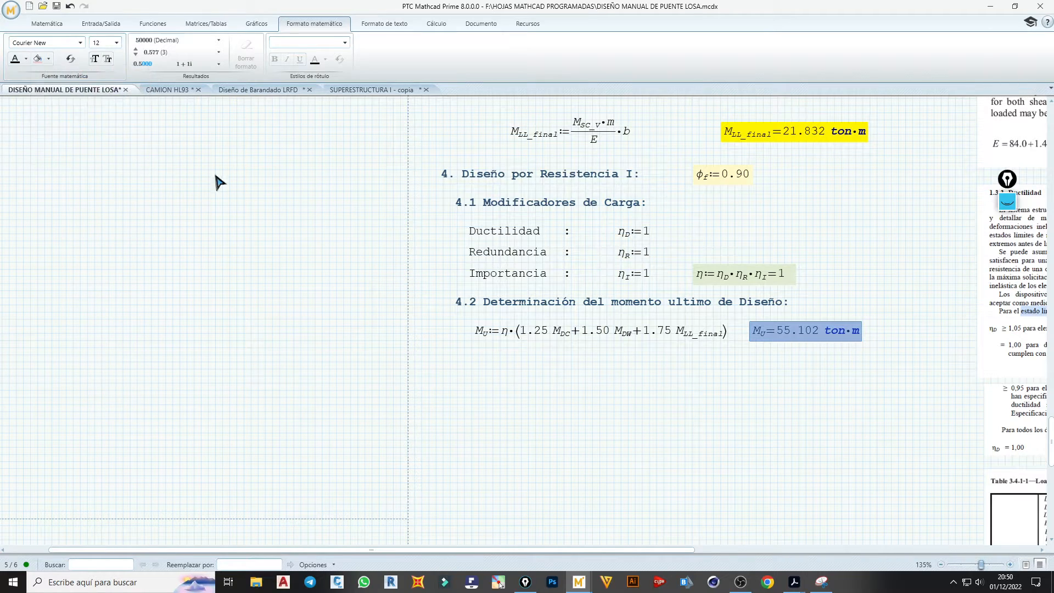
- Duplicate the 4.2 heading below the M_U line and renumber the copy as 4.3
{"action": "left_click", "coordinate": [465, 412]}
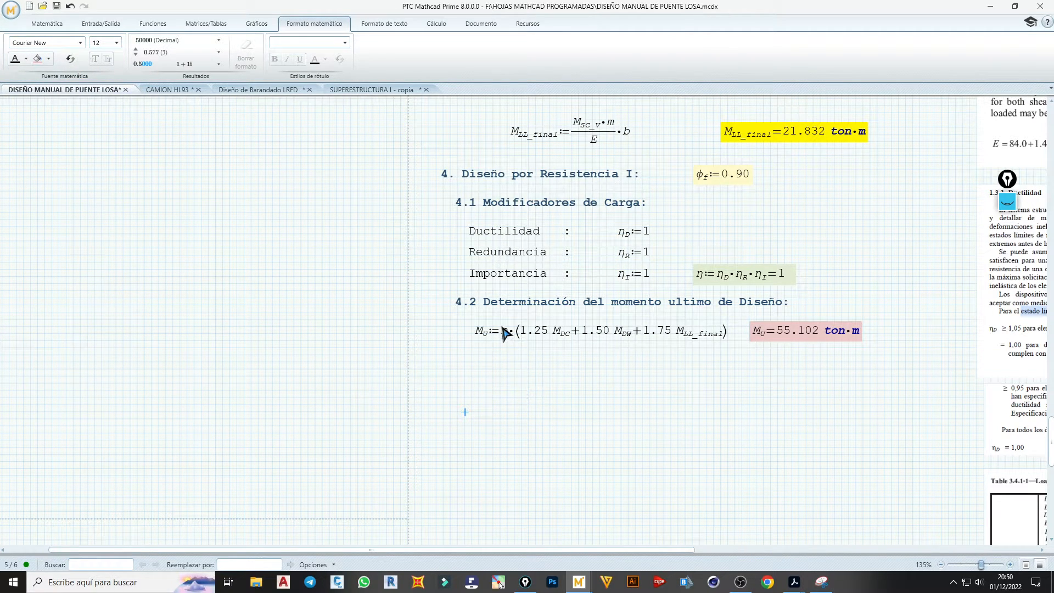
{"action": "scroll", "coordinate": [556, 341], "scroll_direction": "down", "scroll_amount": 2}
{"action": "left_click_drag", "start_coordinate": [555, 547], "coordinate": [697, 549]}
{"action": "scroll", "coordinate": [677, 498], "scroll_direction": "up", "scroll_amount": 12}
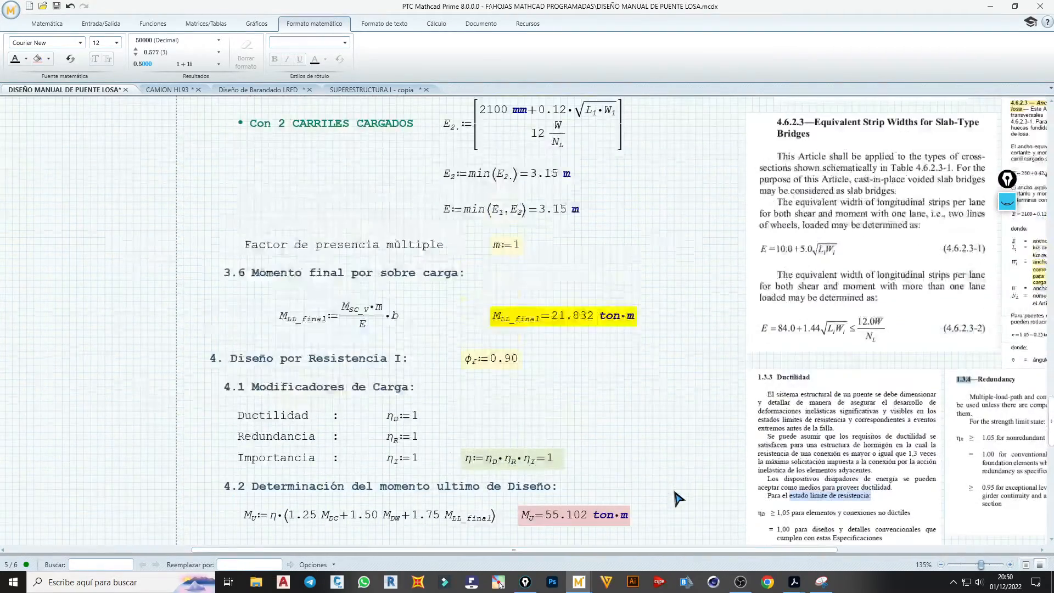
{"action": "scroll", "coordinate": [677, 498], "scroll_direction": "down", "scroll_amount": 12}
{"action": "left_click", "coordinate": [227, 310]}
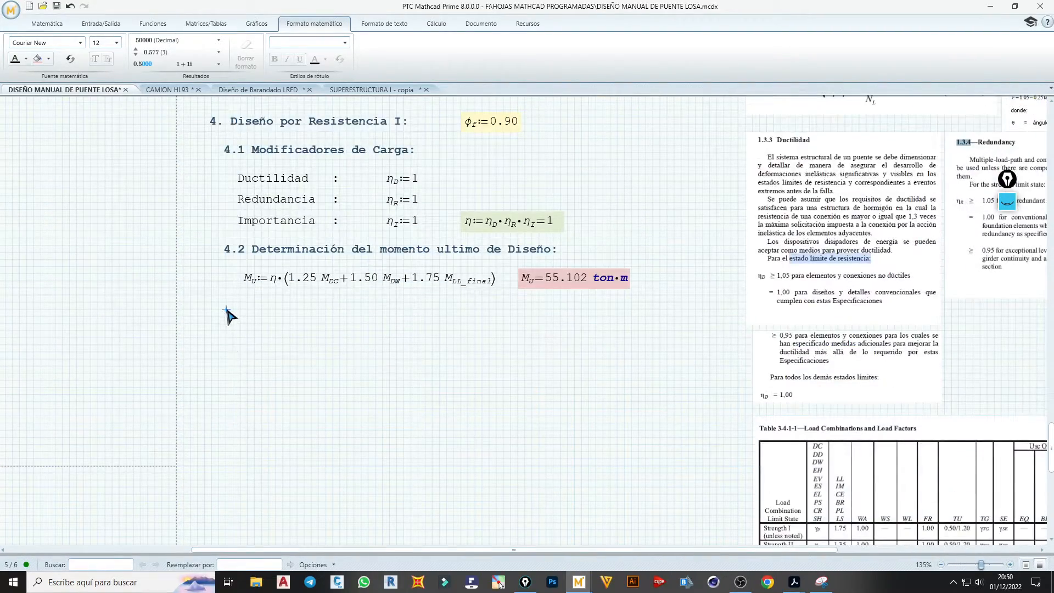
{"action": "left_click", "coordinate": [312, 260]}
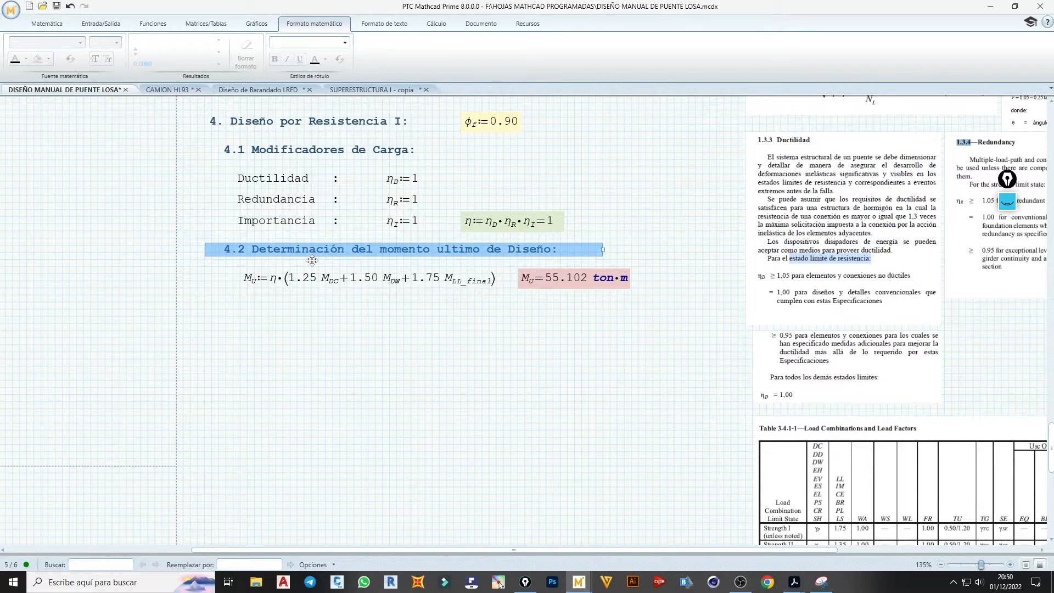
{"action": "left_click", "coordinate": [209, 324]}
{"action": "type", "text": "4.2 Determinación del momento ultimo de Diseño:"}
{"action": "left_click", "coordinate": [244, 315]}
{"action": "key", "text": "BackSpace"}
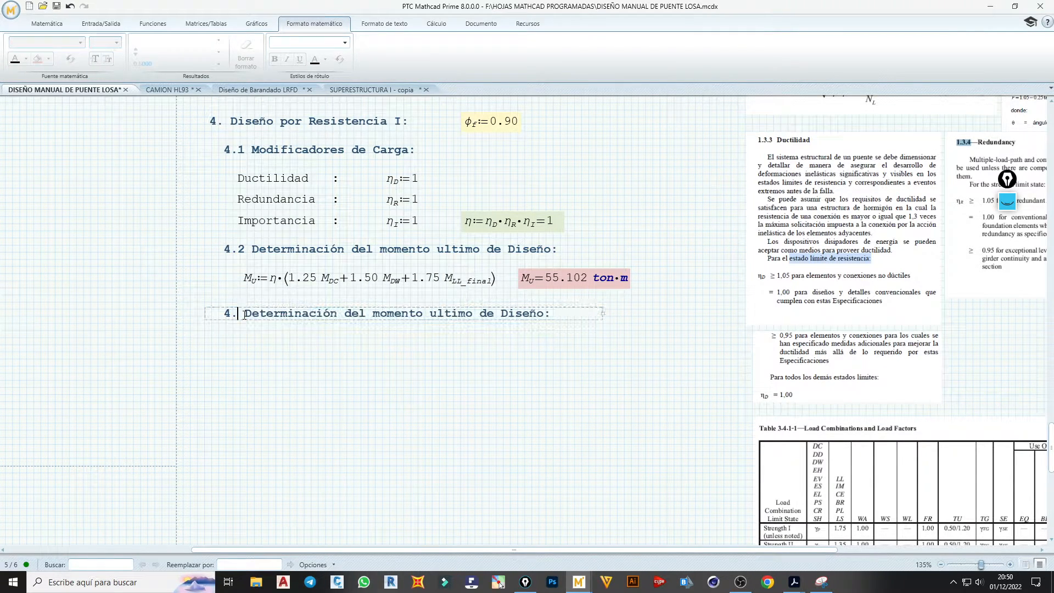
{"action": "type", "text": "3"}
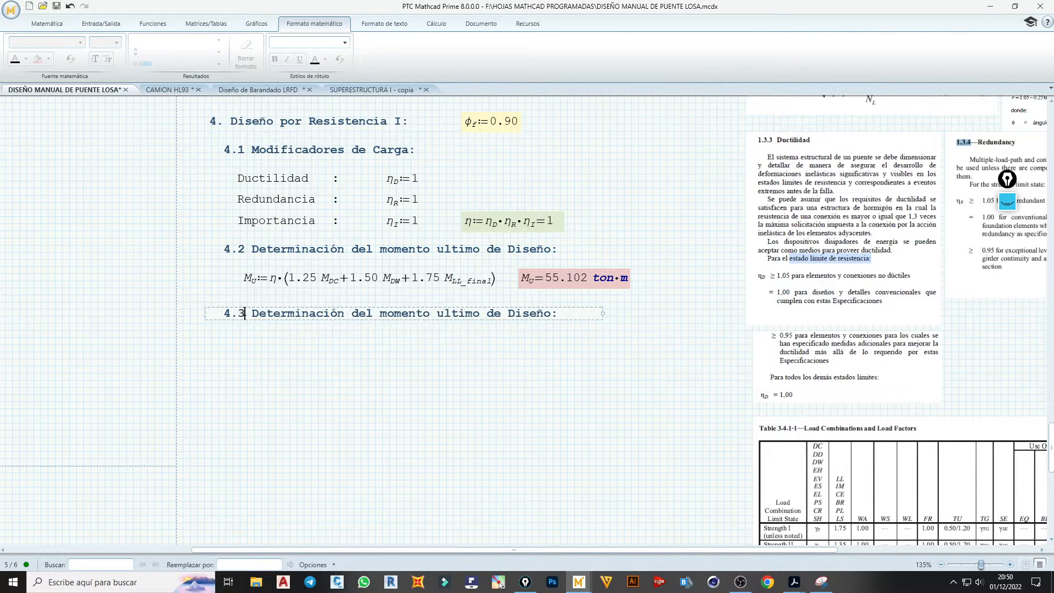
- Replace the text of the 4.3 heading with "Calculo del acero necesario:"
{"action": "left_click_drag", "start_coordinate": [255, 315], "coordinate": [541, 337]}
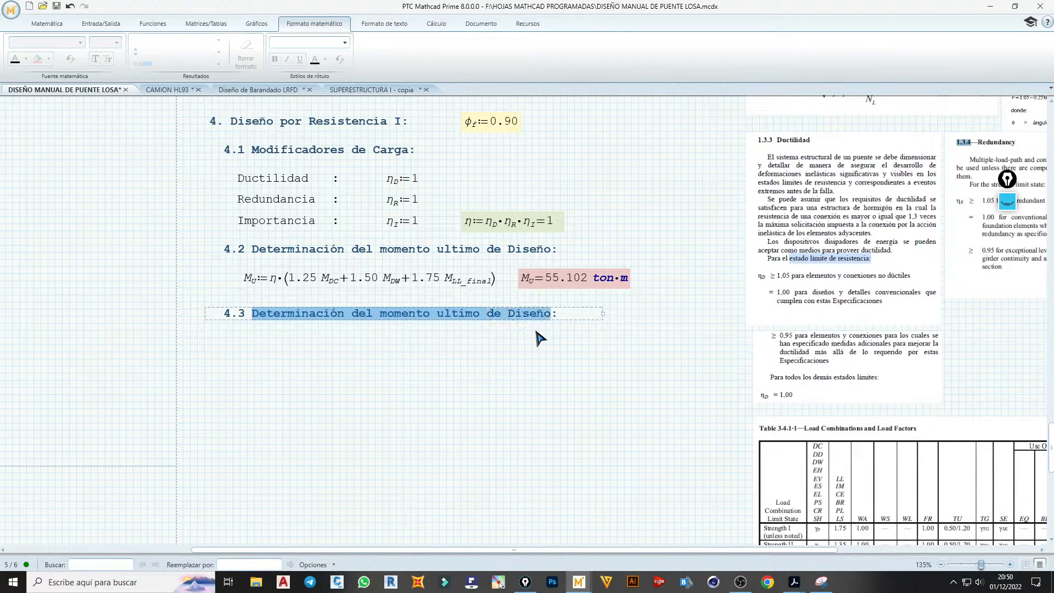
{"action": "type", "text": "Calculo del acero necesario:"}
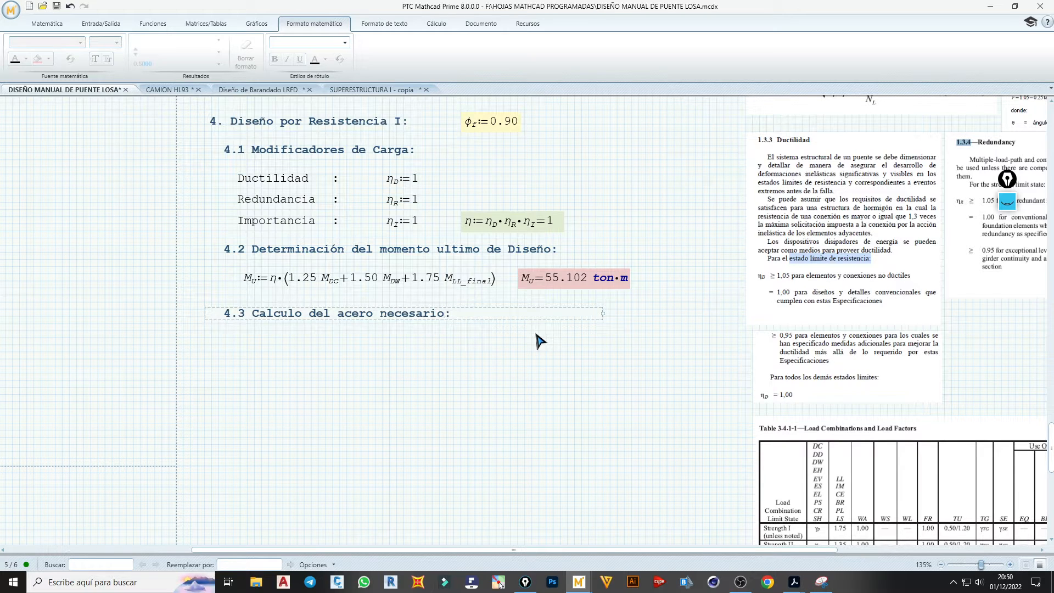
{"action": "left_click", "coordinate": [392, 388]}
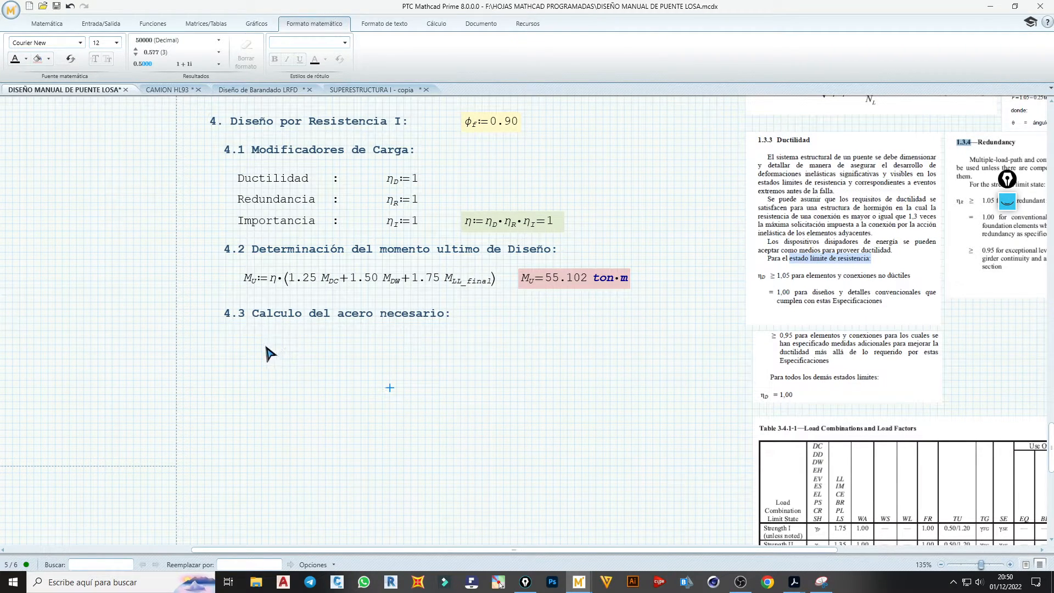
- Add the label "Usando barras de :" under heading 4.3 and define φ_1 as 20 mm beside it
{"action": "left_click", "coordinate": [239, 345]}
{"action": "key", "text": "ctrl+t"}
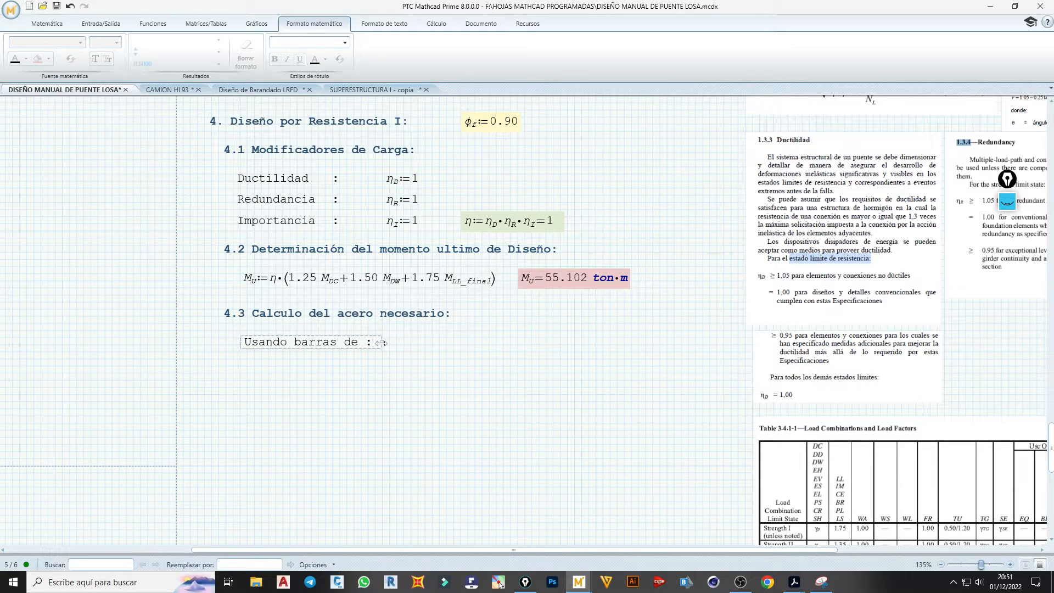
{"action": "left_click", "coordinate": [395, 344]}
{"action": "type", "text": "f"}
{"action": "key", "text": "ctrl+g"}
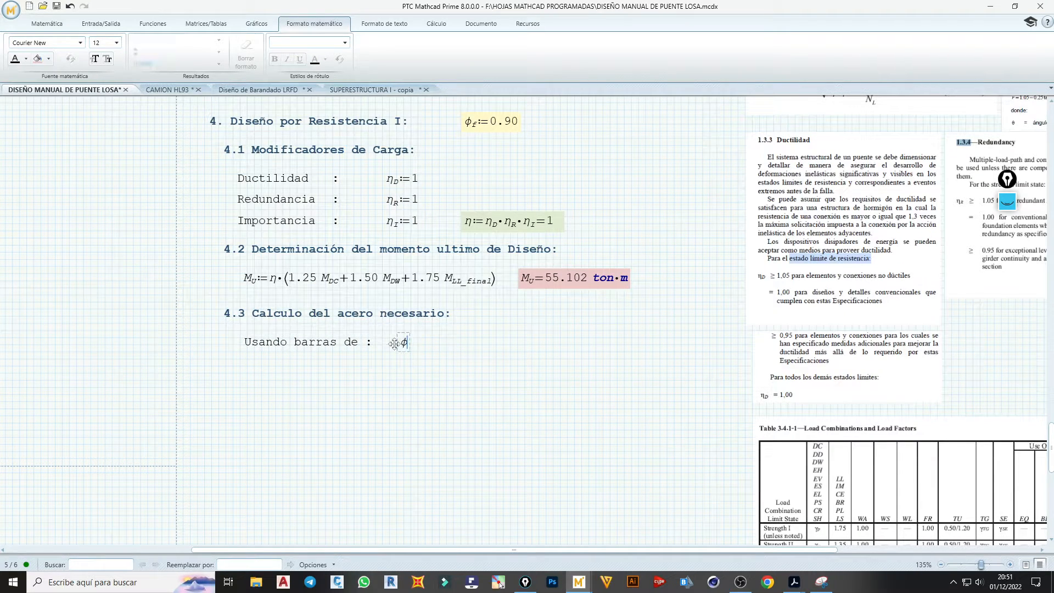
{"action": "type", "text": "1:"}
{"action": "type", "text": "20·mm"}
{"action": "left_click", "coordinate": [426, 380]}
- Start the bar area definition A_φ beside φ_1 as a fraction with the constant π in the numerator
{"action": "left_click", "coordinate": [511, 345]}
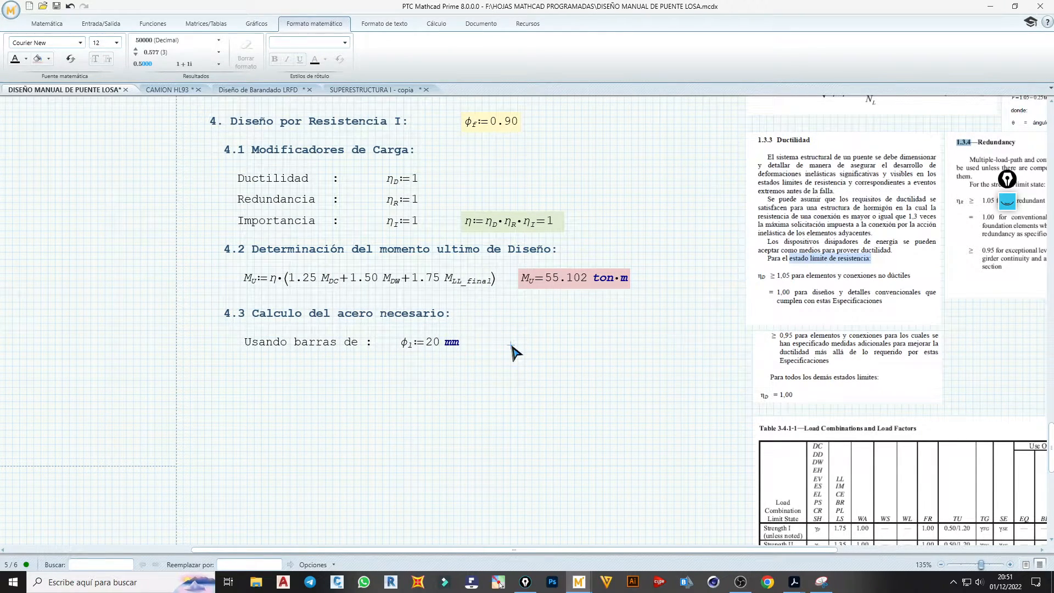
{"action": "type", "text": "Af"}
{"action": "key", "text": "ctrl+g"}
{"action": "type", "text": ":="}
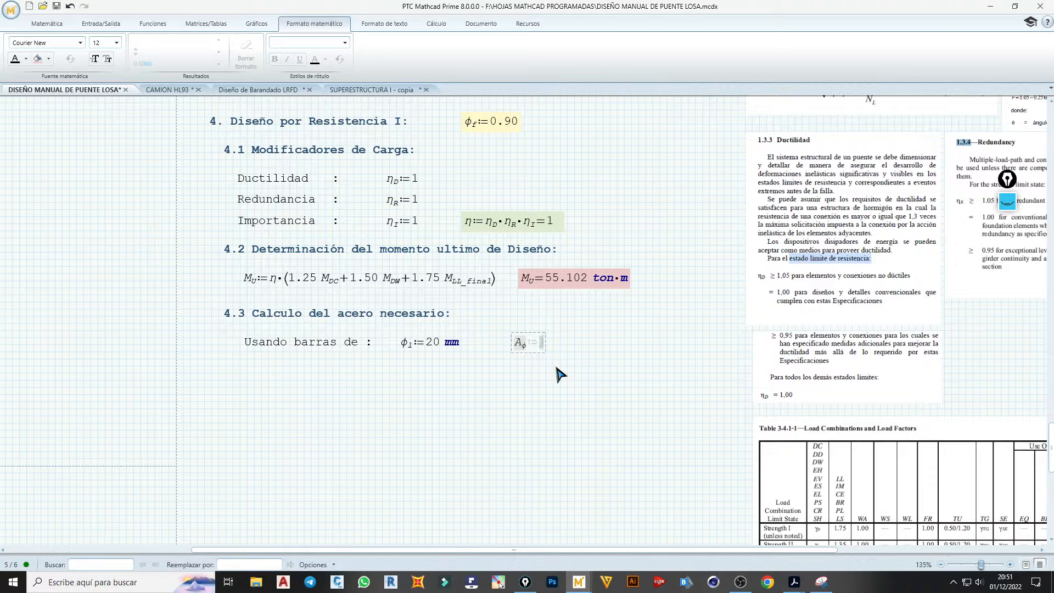
{"action": "type", "text": "/"}
{"action": "left_click", "coordinate": [62, 24]}
{"action": "left_click", "coordinate": [386, 58]}
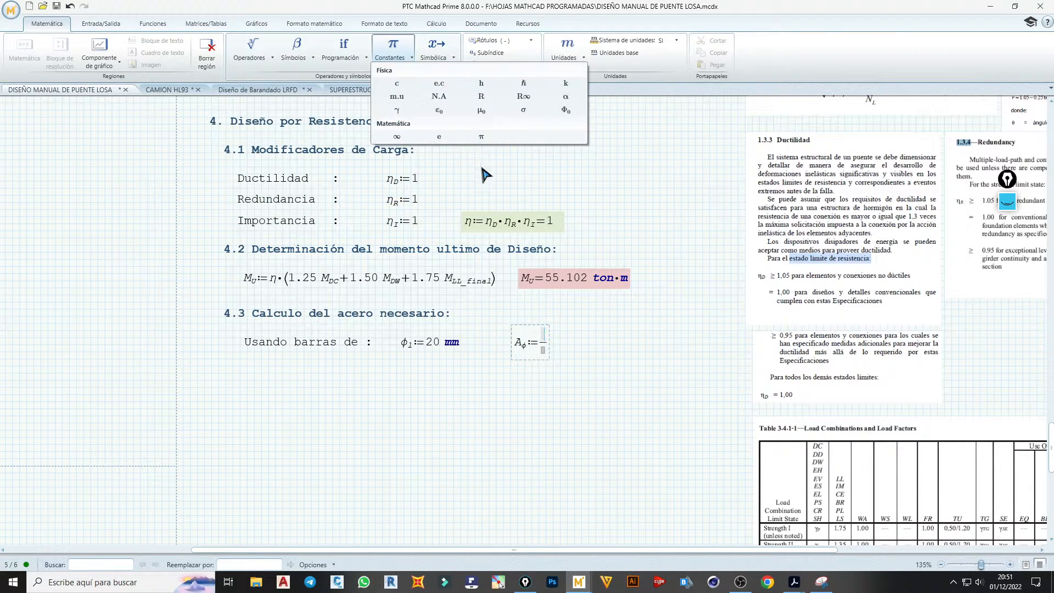
{"action": "left_click", "coordinate": [483, 141]}
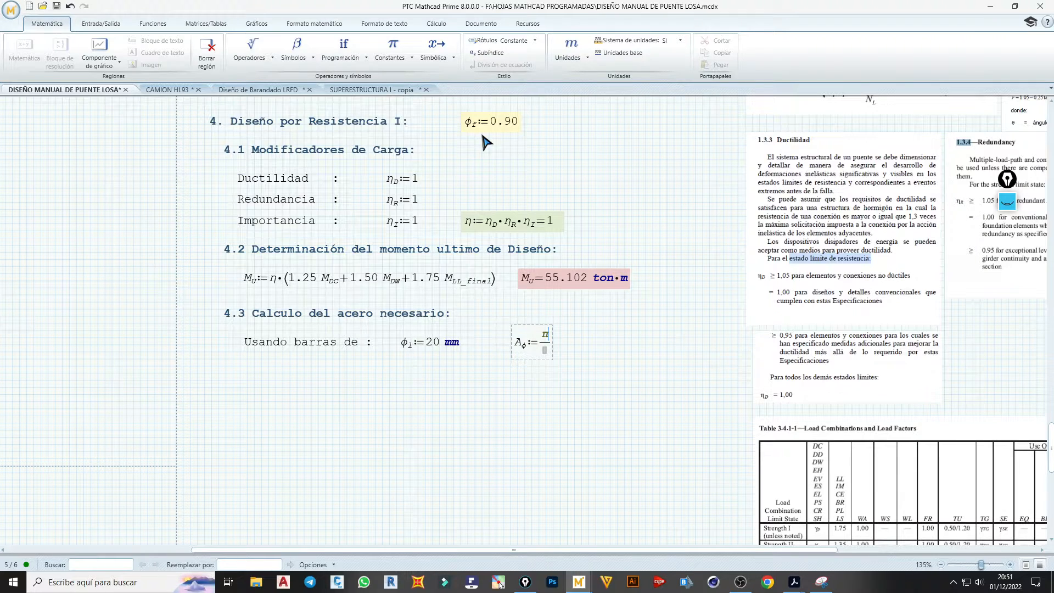
- Complete A_φ as π·(φ_1)² over 4, with an explicit multiplication after π, and evaluate it
{"action": "type", "text": "("}
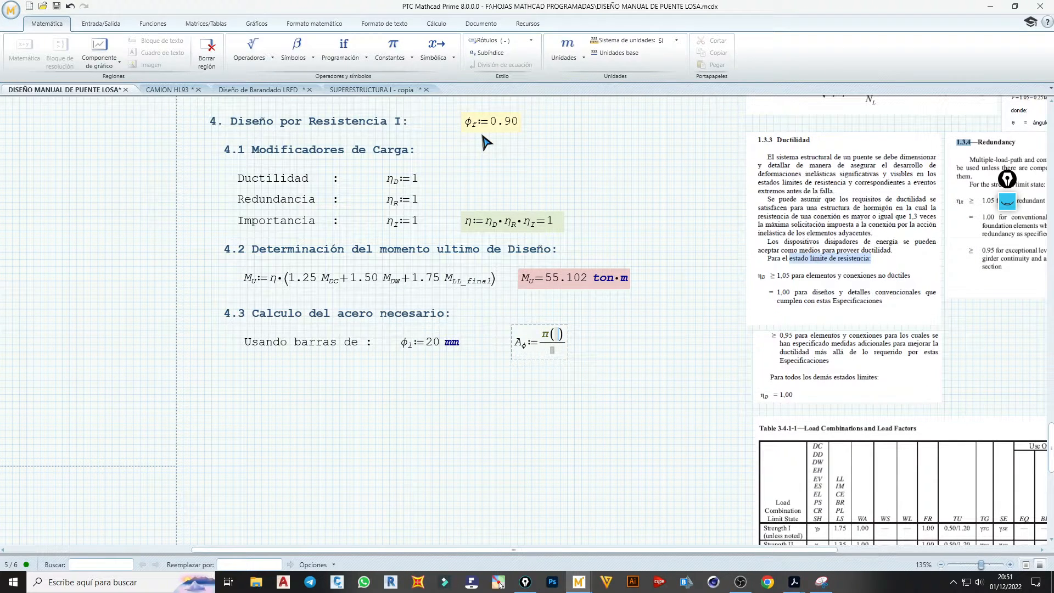
{"action": "type", "text": "f.1"}
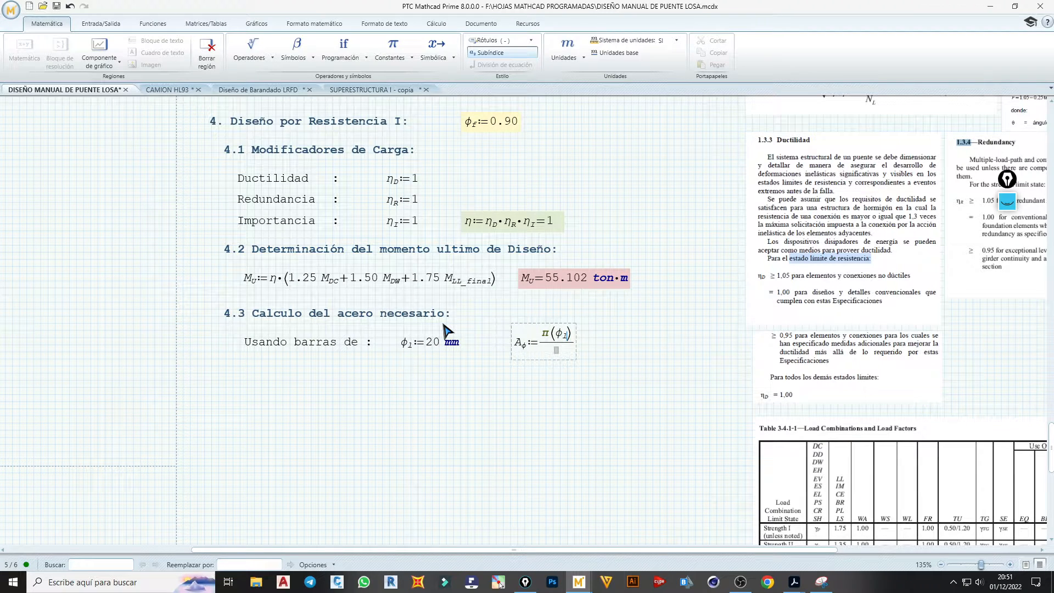
{"action": "key", "text": "Right"}
{"action": "type", "text": "^2"}
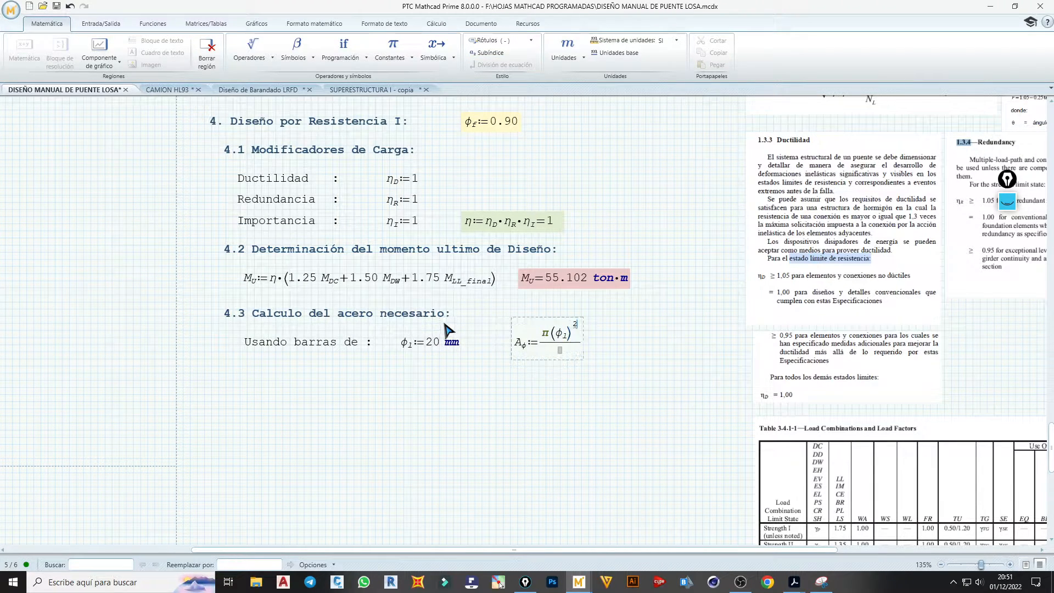
{"action": "left_click", "coordinate": [561, 352]}
{"action": "type", "text": "4="}
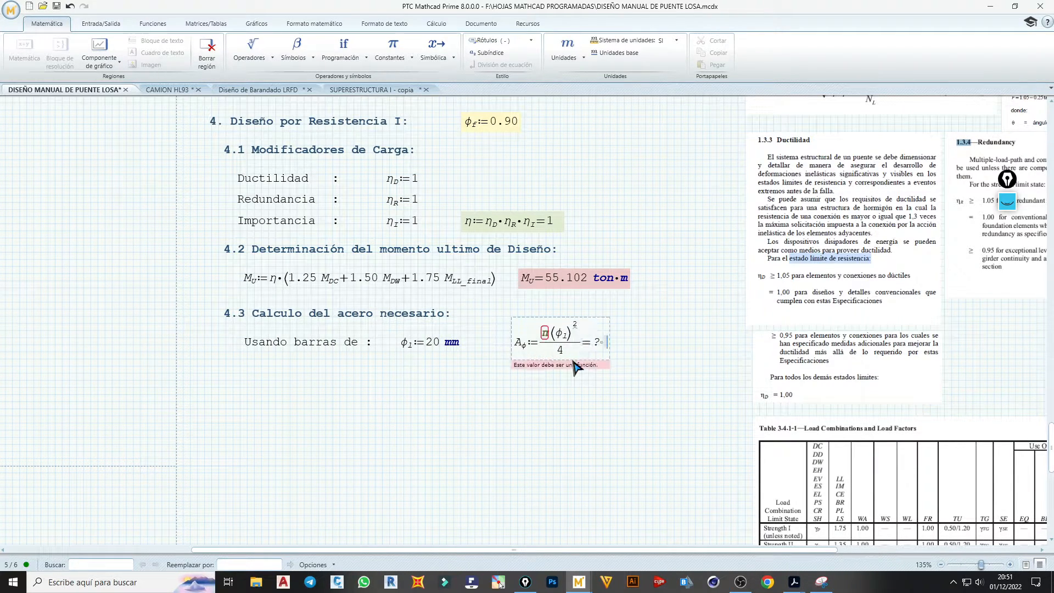
{"action": "left_click", "coordinate": [552, 336]}
{"action": "type", "text": "*"}
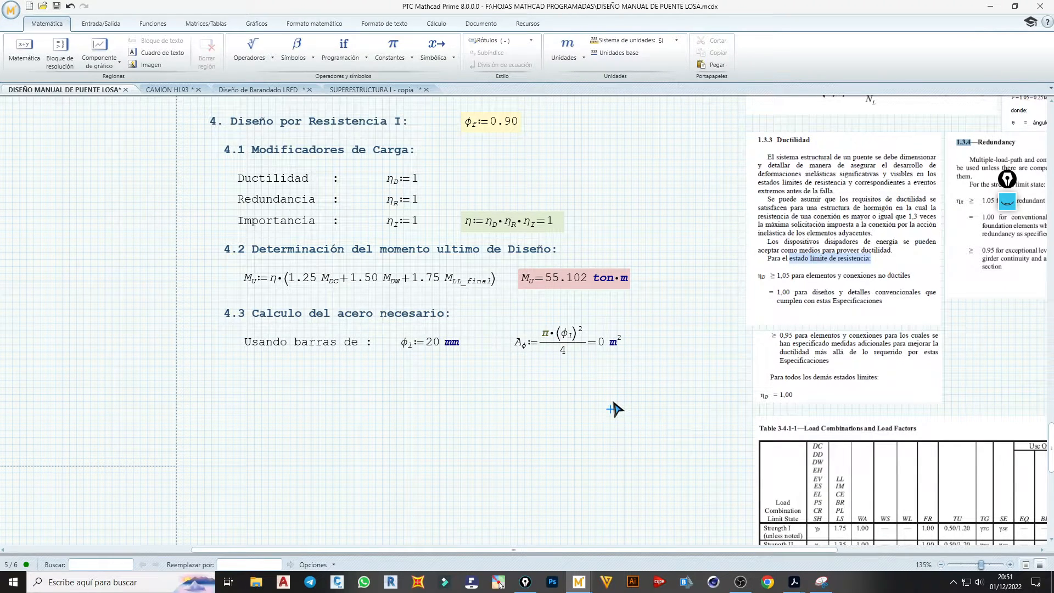
- Express the A_φ result in cm²
{"action": "left_click", "coordinate": [611, 345]}
{"action": "type", "text": "c"}
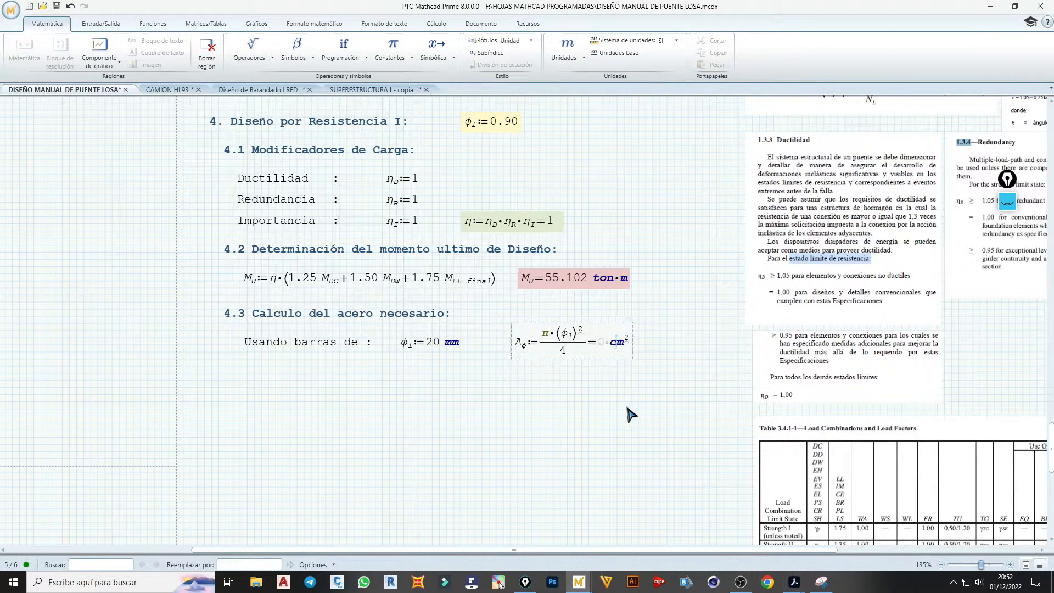
{"action": "left_click", "coordinate": [631, 416]}
{"action": "left_click", "coordinate": [626, 347]}
{"action": "left_click", "coordinate": [624, 359]}
{"action": "left_click", "coordinate": [617, 387]}
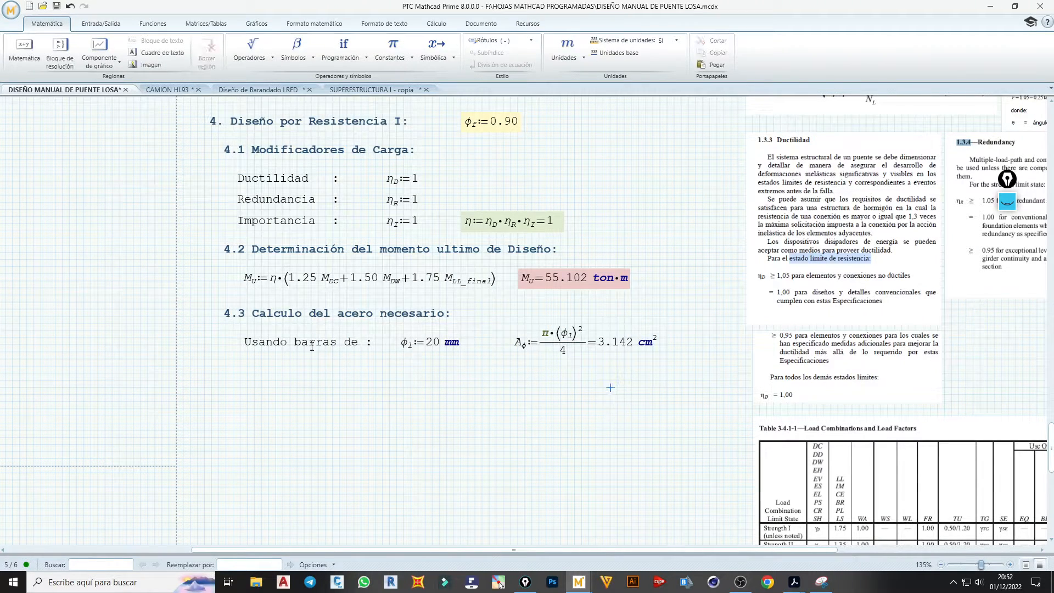
- Copy the "Usando barras de :" label to the row below, change its text to "Recubrimiento geometrico :" and widen it to one line
{"action": "left_click", "coordinate": [320, 343]}
{"action": "left_click", "coordinate": [340, 352]}
{"action": "key", "text": "ctrl+c"}
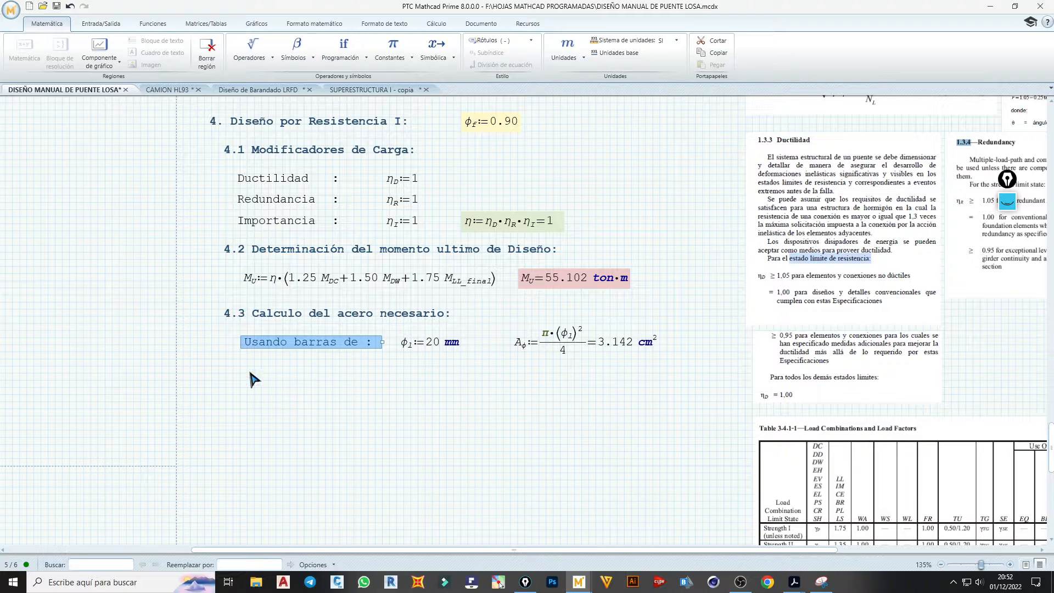
{"action": "left_click", "coordinate": [244, 367]}
{"action": "key", "text": "ctrl+v"}
{"action": "left_click_drag", "start_coordinate": [248, 366], "coordinate": [361, 367]}
{"action": "type", "text": "R"}
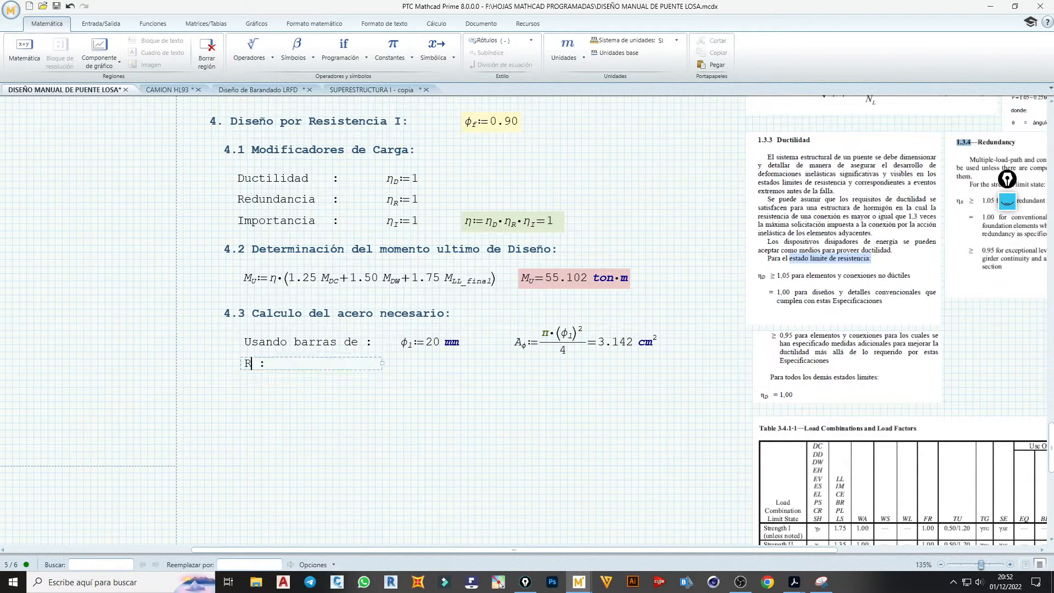
{"action": "type", "text": "ecubrimiento"}
{"action": "type", "text": "geometrico"}
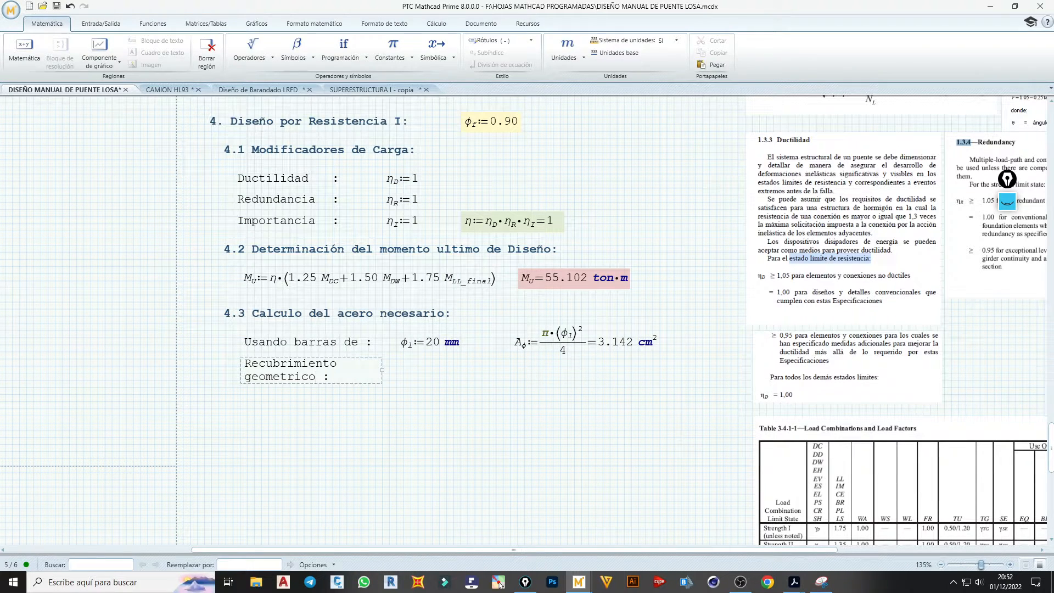
{"action": "left_click_drag", "start_coordinate": [382, 370], "coordinate": [441, 372]}
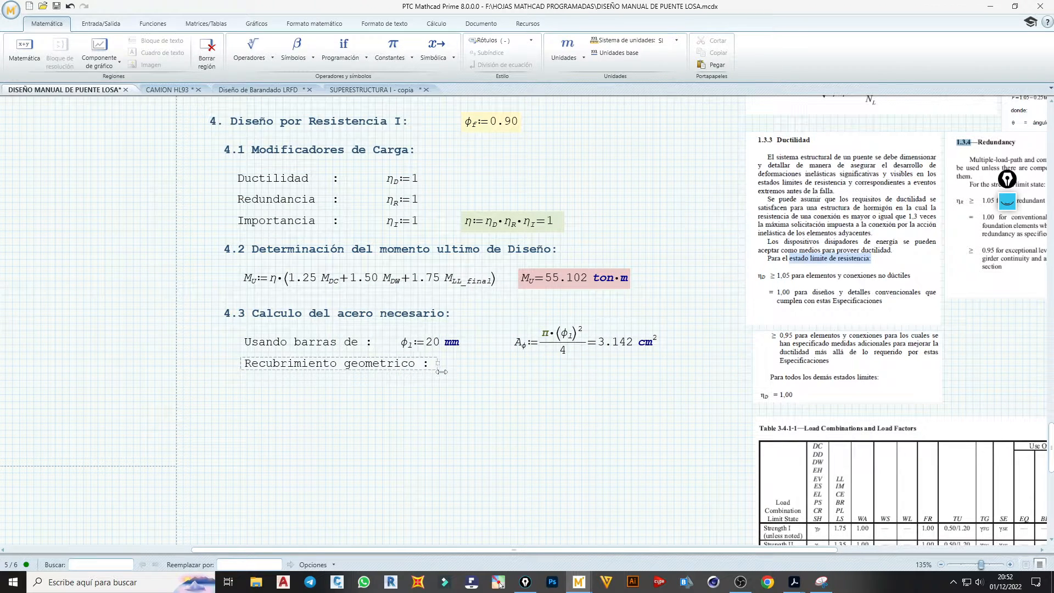
{"action": "left_click", "coordinate": [433, 372]}
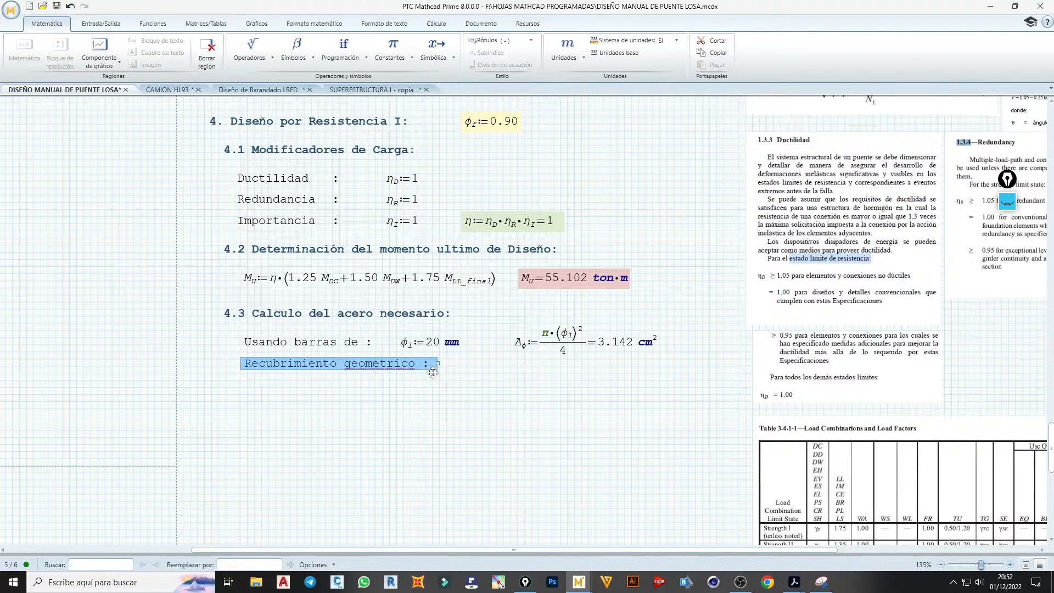
- Shorten the cover label to "Recubrimiento geo. :" and narrow its text box to fit
{"action": "left_click", "coordinate": [382, 369]}
{"action": "key", "text": "BackSpace"}
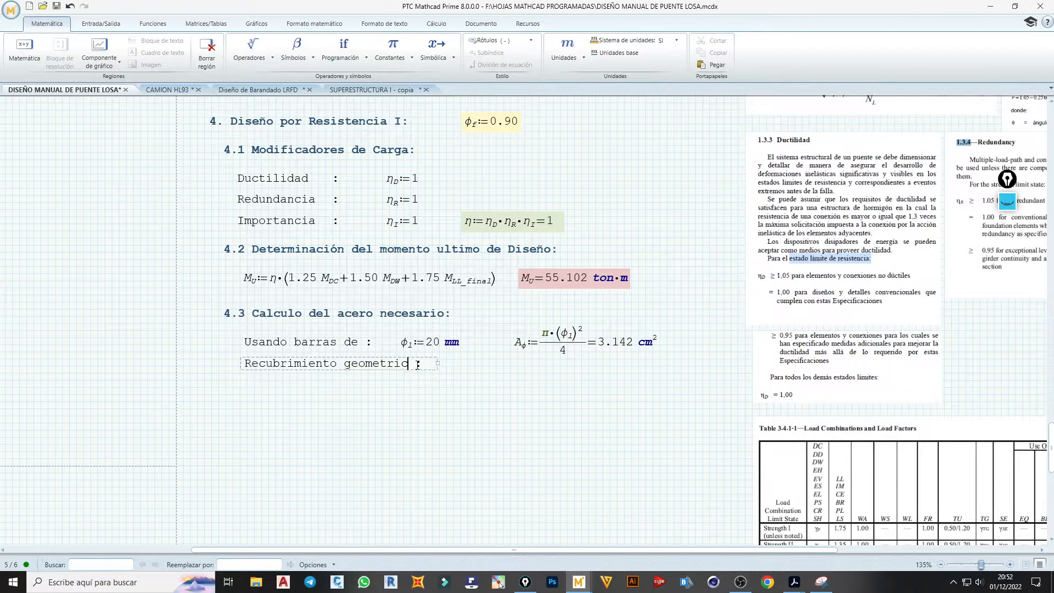
{"action": "key", "text": "BackSpace"}
{"action": "key", "text": "BackSpace"}
{"action": "left_click_drag", "start_coordinate": [434, 362], "coordinate": [392, 364]}
{"action": "key", "text": "BackSpace"}
{"action": "type", "text": "."}
- Define the cover r as 2.5 cm beside the "Recubrimiento geo. :" label
{"action": "left_click", "coordinate": [404, 366]}
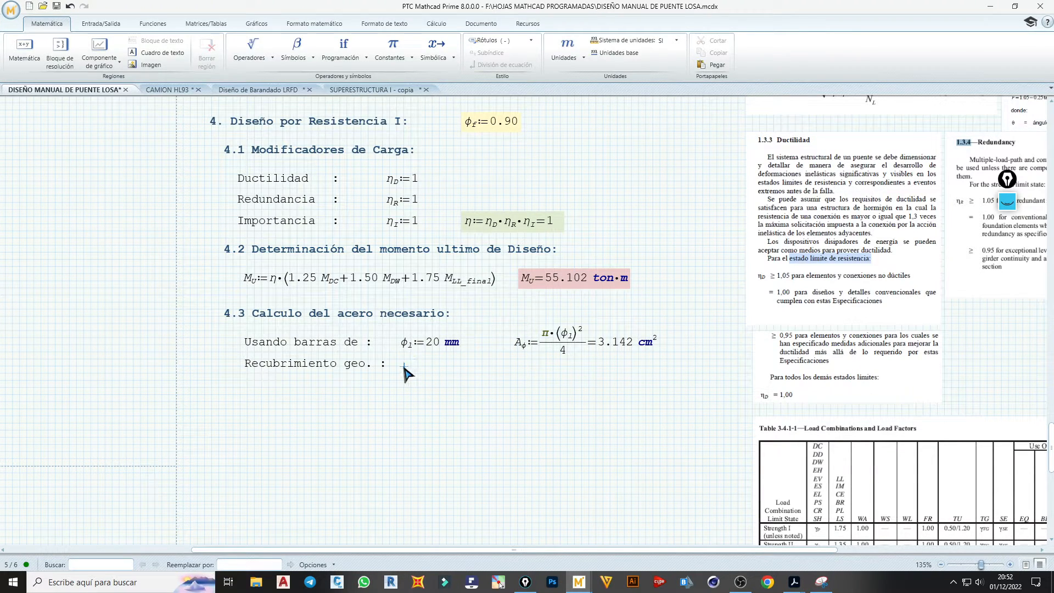
{"action": "type", "text": "r"}
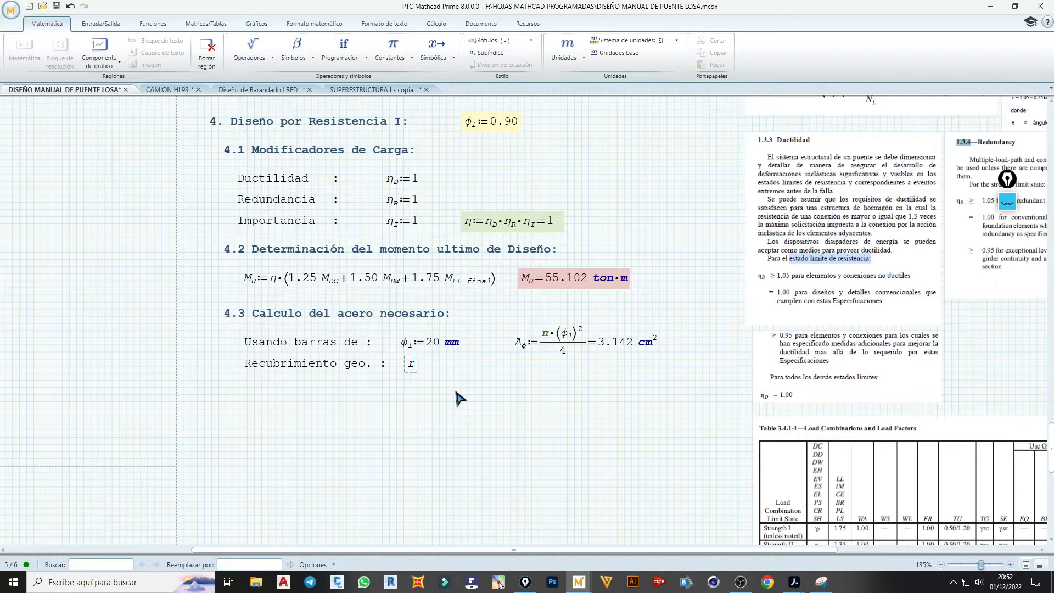
{"action": "type", "text": ":=2.5·cm"}
{"action": "left_click", "coordinate": [456, 390]}
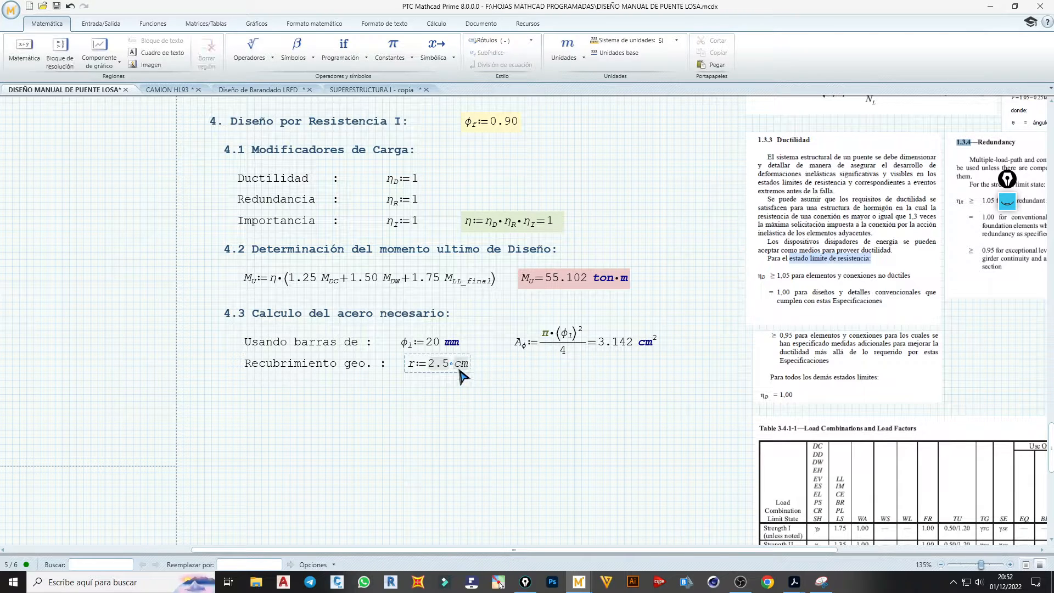
- Align the r definition under φ_1 and move the cover row down slightly for more spacing
{"action": "left_click", "coordinate": [461, 369]}
{"action": "left_click", "coordinate": [471, 368]}
{"action": "key", "text": "Left"}
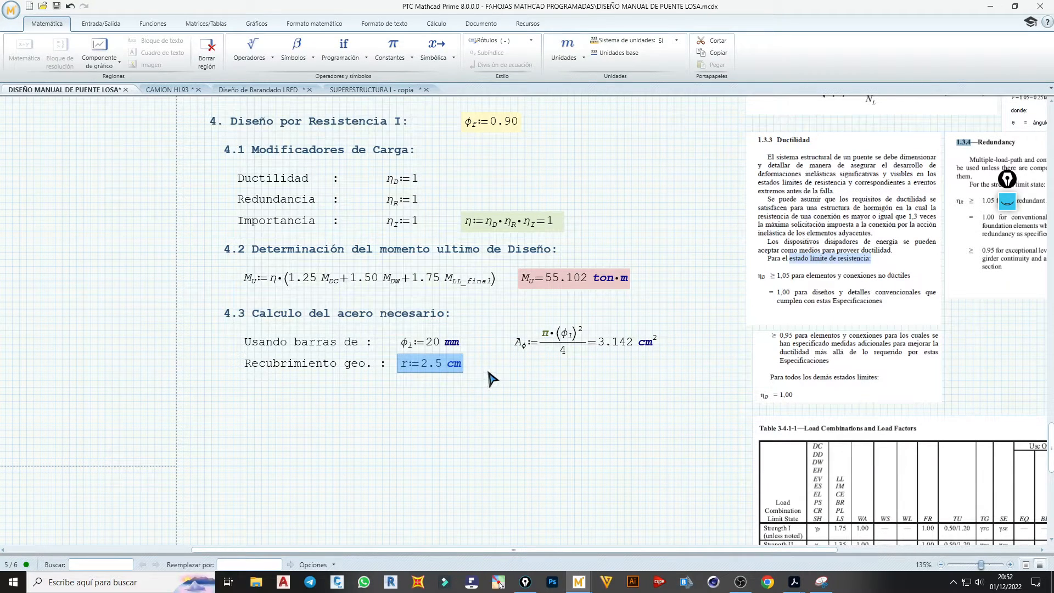
{"action": "left_click", "coordinate": [499, 378]}
{"action": "key", "text": "Return"}
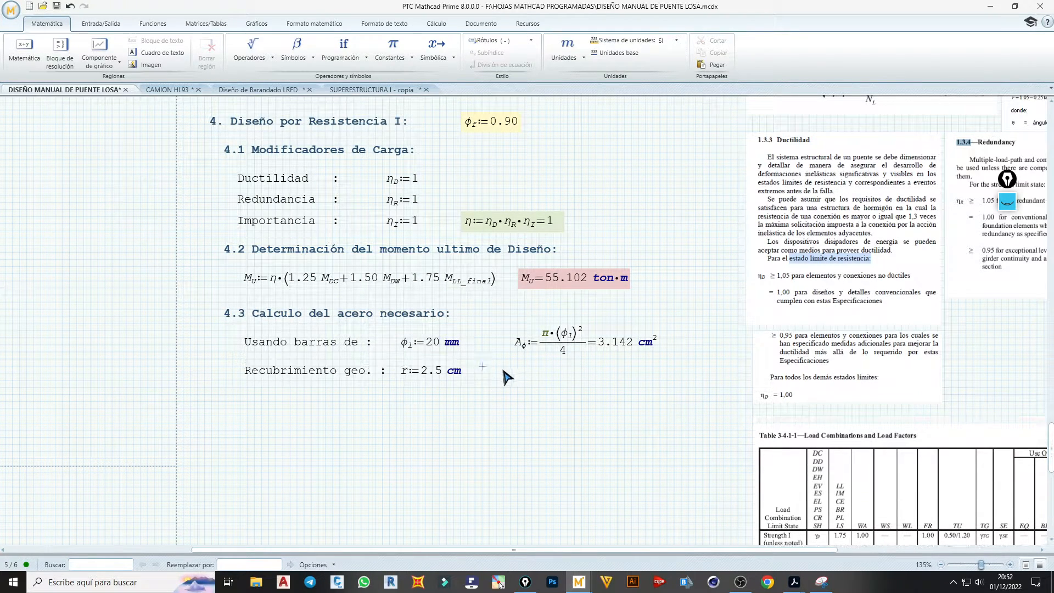
- Evaluate the slab thickness h_losa beside r, below A_φ, and express it in cm
{"action": "type", "text": "n"}
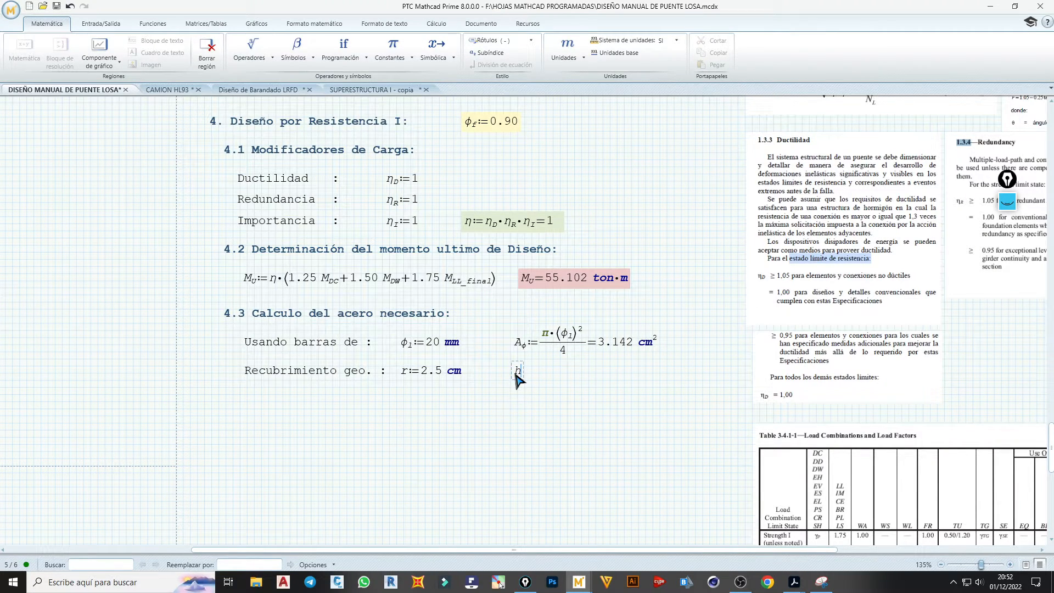
{"action": "type", "text": ".losa=0.5m"}
{"action": "type", "text": "cm"}
{"action": "left_click", "coordinate": [584, 401]}
{"action": "left_click", "coordinate": [280, 373]}
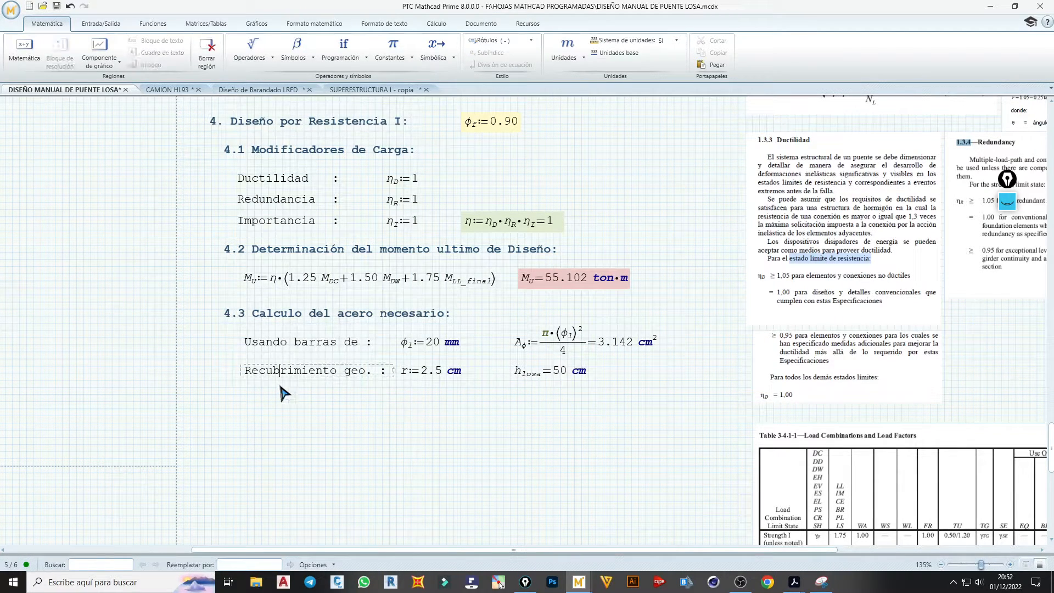
- Duplicate the "Recubrimiento geo. :" label directly below the cover row
{"action": "key", "text": "ctrl+a"}
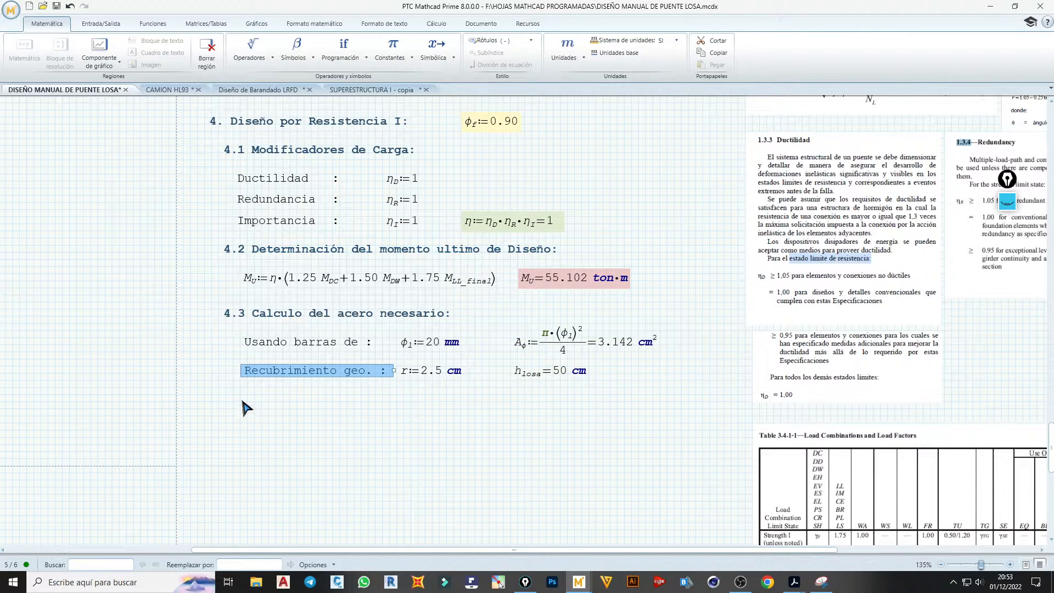
{"action": "key", "text": "ctrl+c"}
{"action": "left_click", "coordinate": [245, 398]}
{"action": "key", "text": "ctrl+v"}
- Reword the copied label as "Peralte calculado :"
{"action": "left_click_drag", "start_coordinate": [245, 399], "coordinate": [362, 412]}
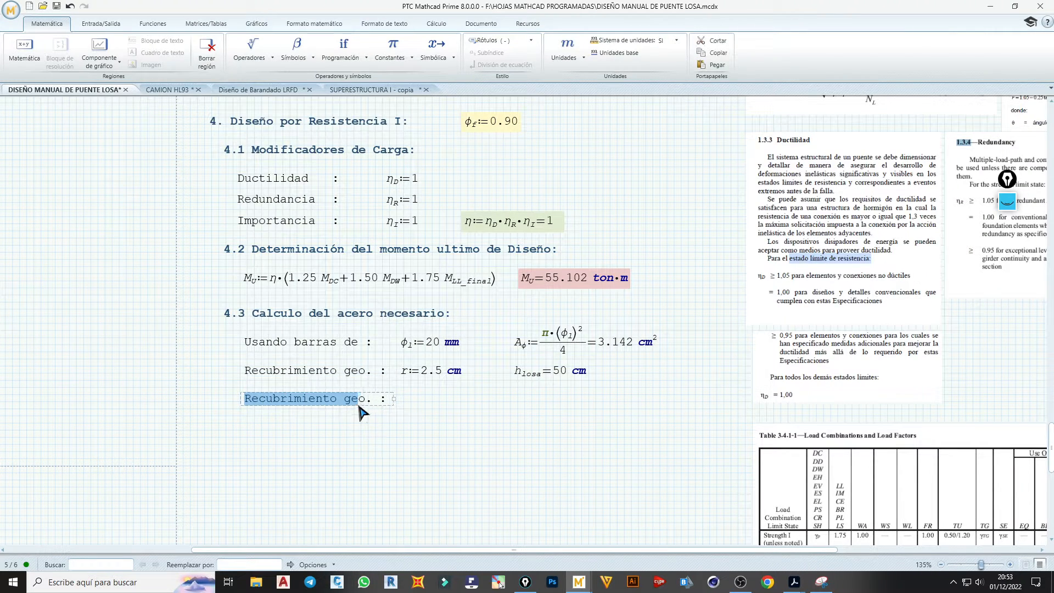
{"action": "type", "text": "Per"}
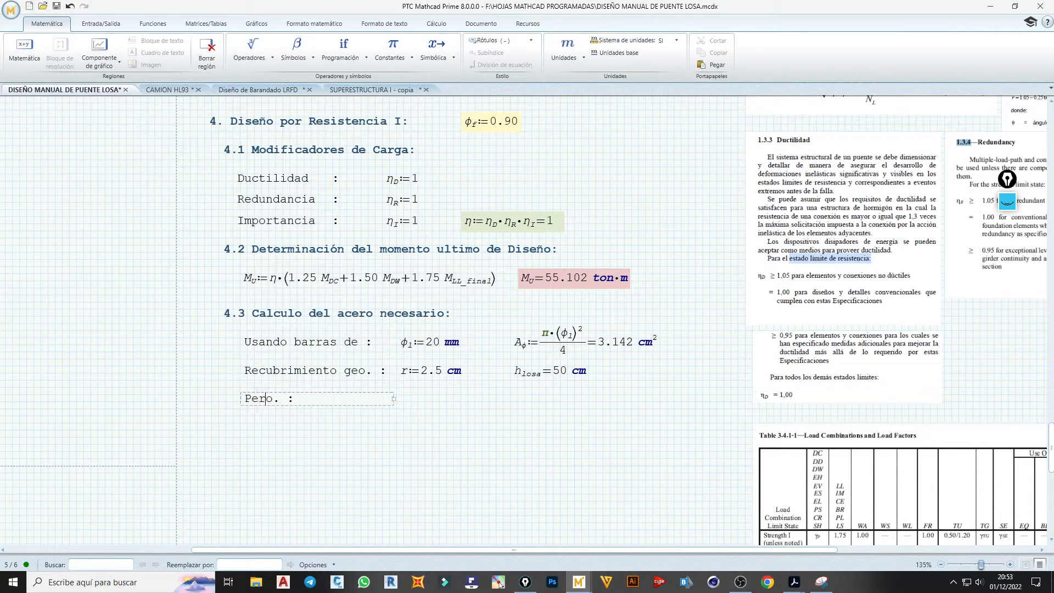
{"action": "type", "text": "al"}
{"action": "type", "text": "te de losa"}
{"action": "key", "text": "BackSpace"}
{"action": "key", "text": "BackSpace"}
{"action": "key", "text": "BackSpace"}
{"action": "key", "text": "BackSpace"}
{"action": "key", "text": "BackSpace"}
{"action": "type", "text": "calculado"}
- Define d beside the "Peralte calculado :" label as h_losa − r − φ_1/2
{"action": "left_click", "coordinate": [405, 401]}
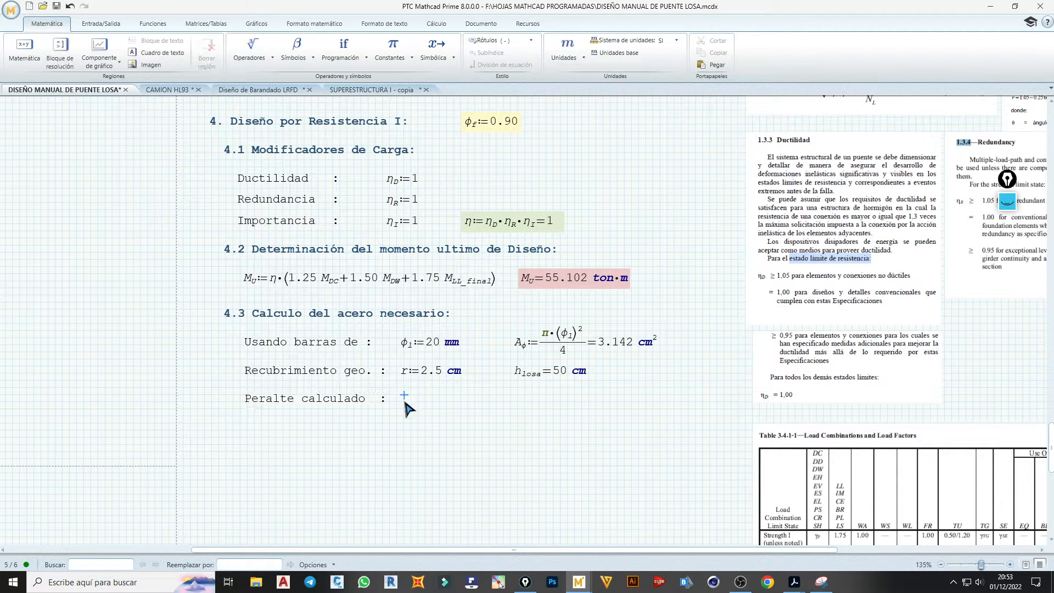
{"action": "type", "text": "d"}
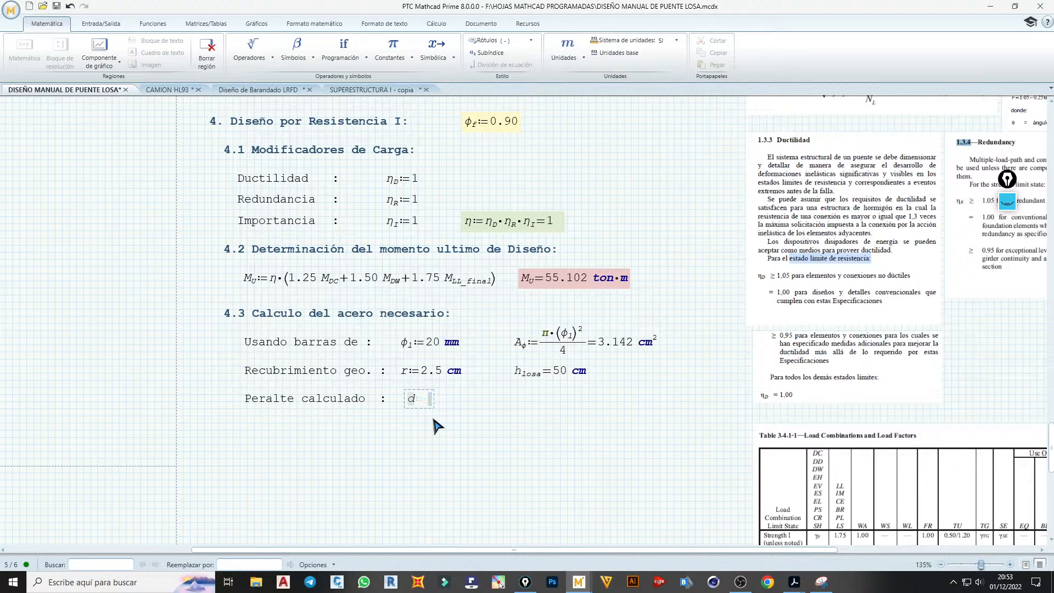
{"action": "type", "text": ":h.losa"}
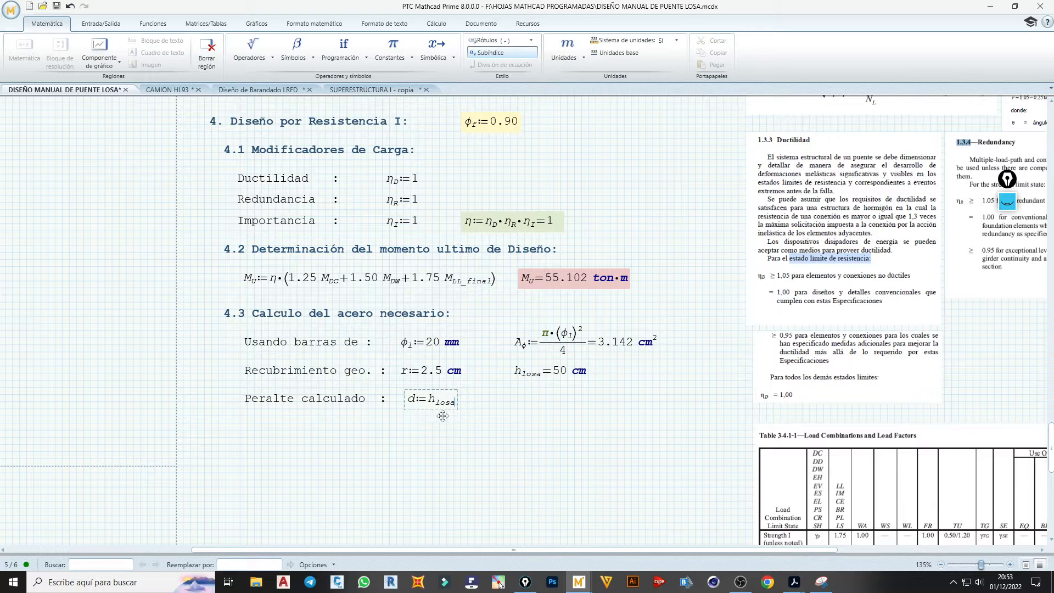
{"action": "type", "text": "-r"}
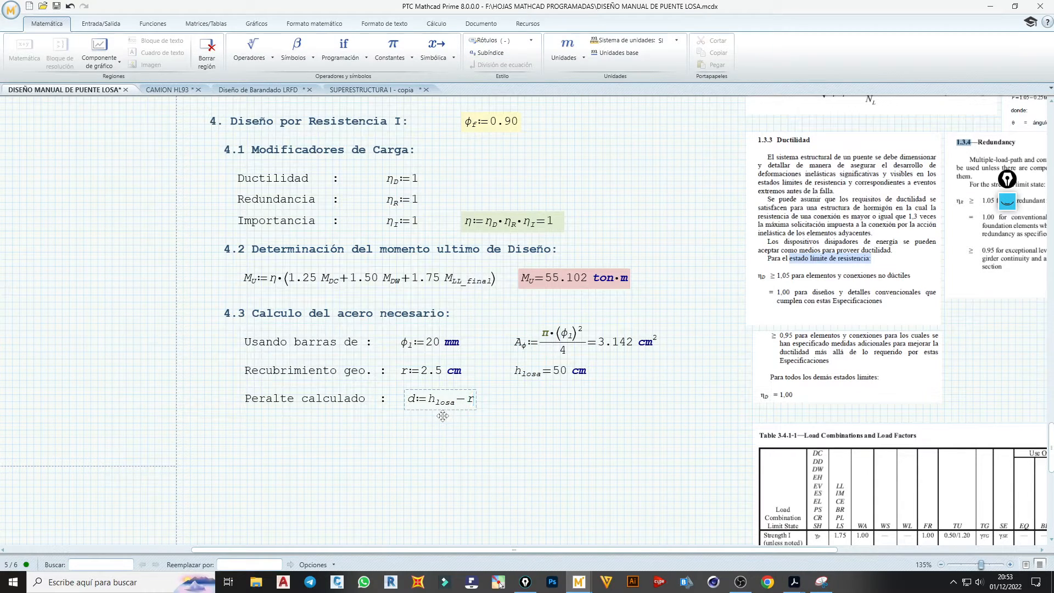
{"action": "type", "text": "-f"}
{"action": "key", "text": "ctrl+g"}
{"action": "type", "text": ".1"}
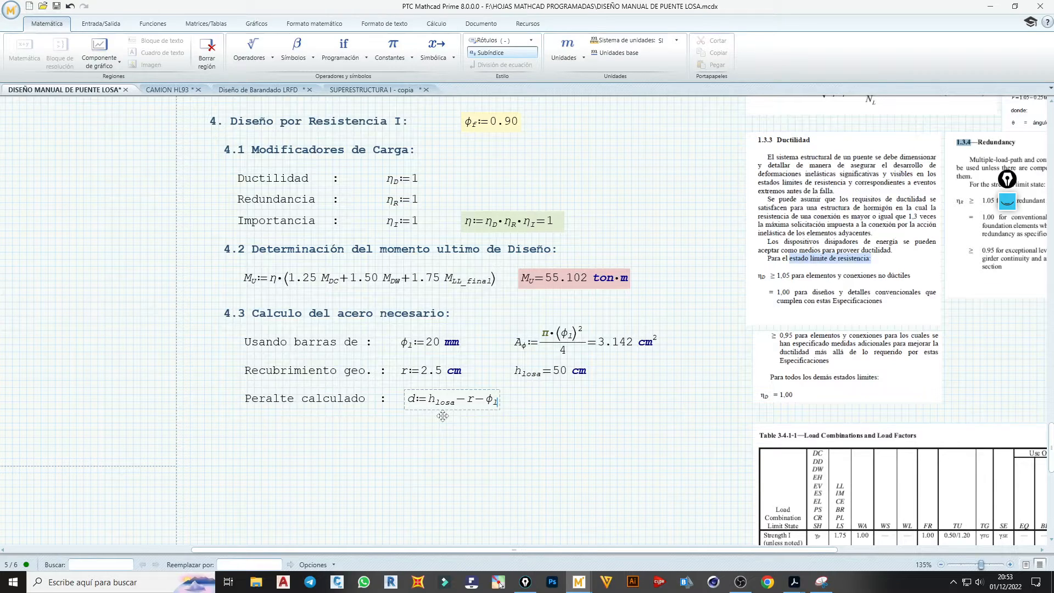
{"action": "type", "text": "/2"}
- Evaluate d beside its definition and express the result in cm
{"action": "left_click", "coordinate": [525, 404]}
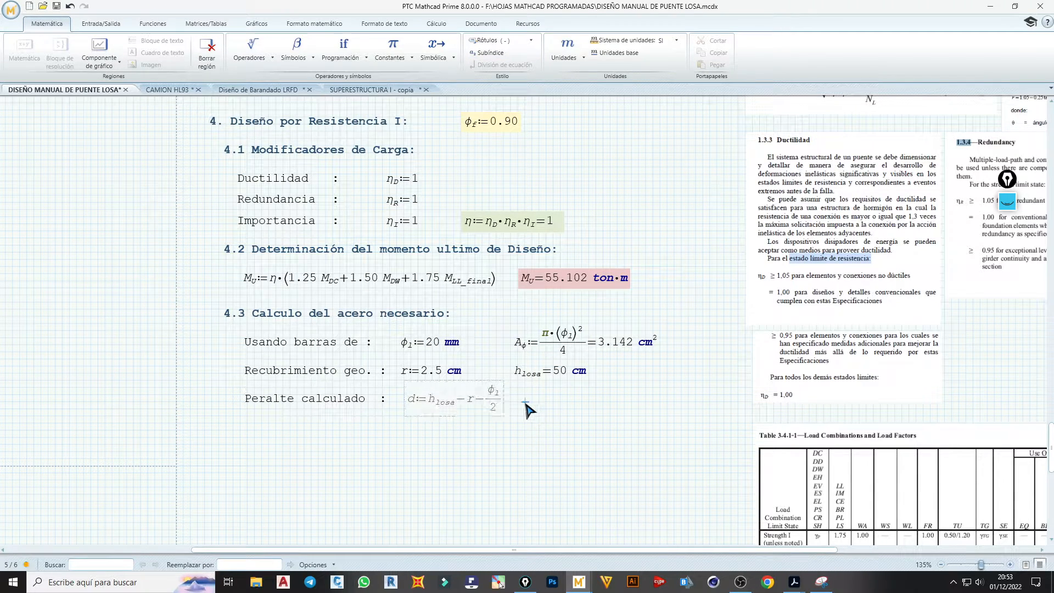
{"action": "type", "text": "d=0.465·m"}
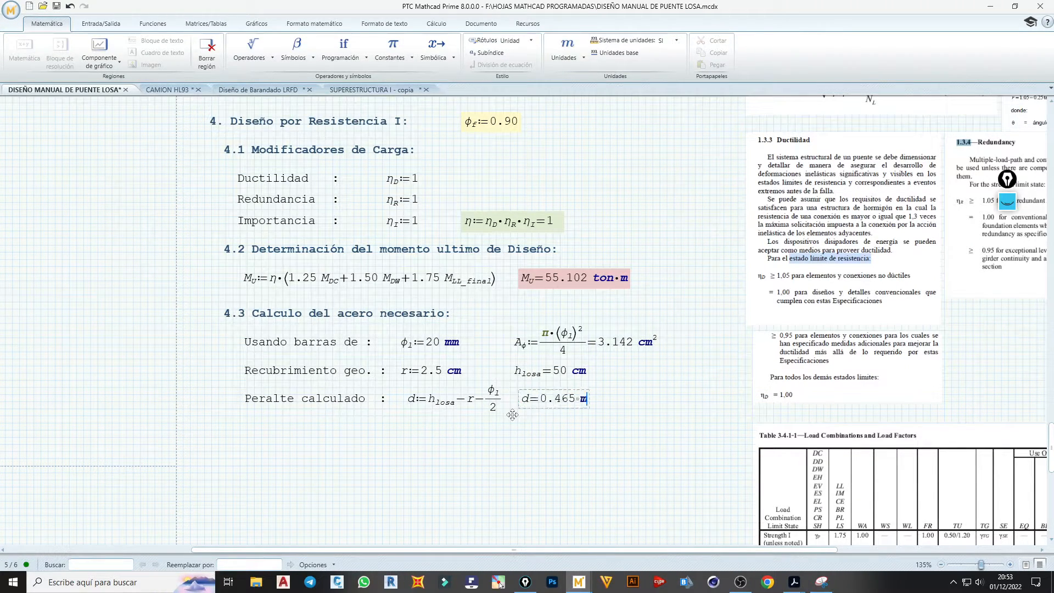
{"action": "left_click", "coordinate": [581, 401]}
{"action": "type", "text": "c"}
- Shift the A_φ, h_losa and d results slightly right and align d with the h_losa result above it
{"action": "left_click_drag", "start_coordinate": [631, 417], "coordinate": [569, 354]}
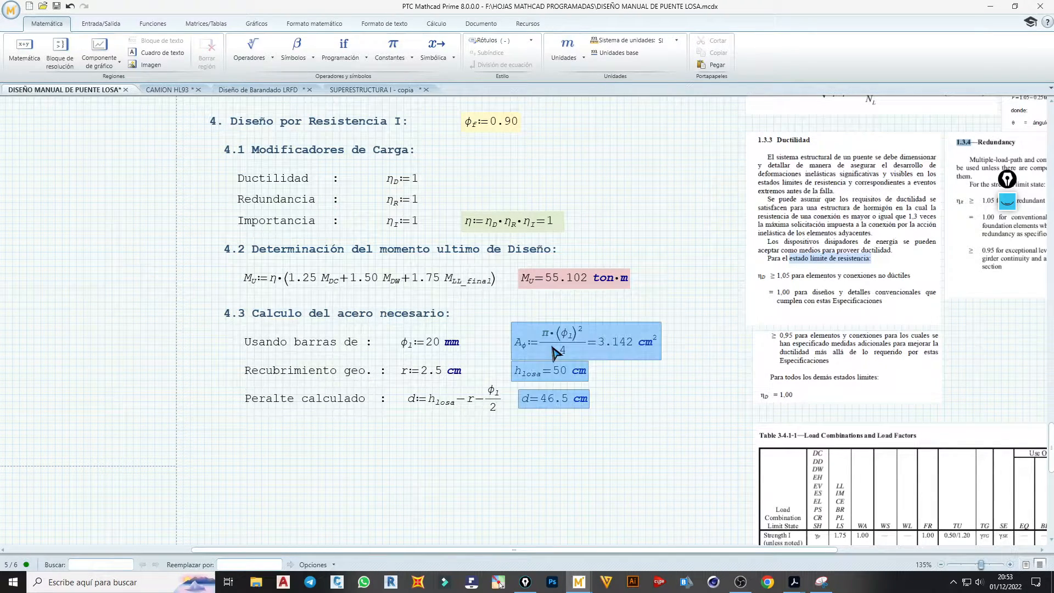
{"action": "key", "text": "Right"}
{"action": "left_click_drag", "start_coordinate": [627, 404], "coordinate": [570, 412]}
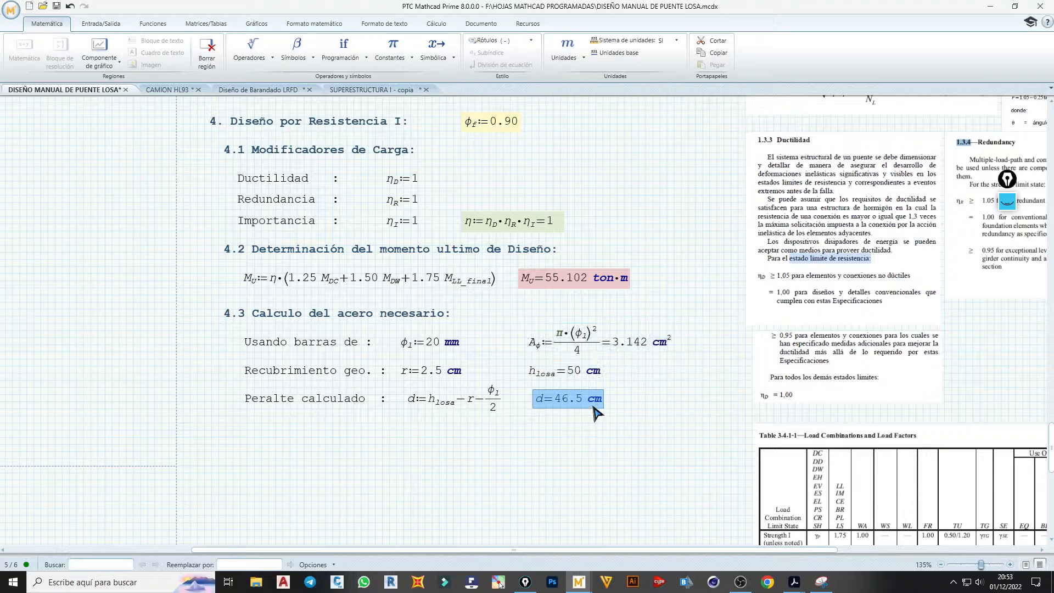
{"action": "key", "text": "Left"}
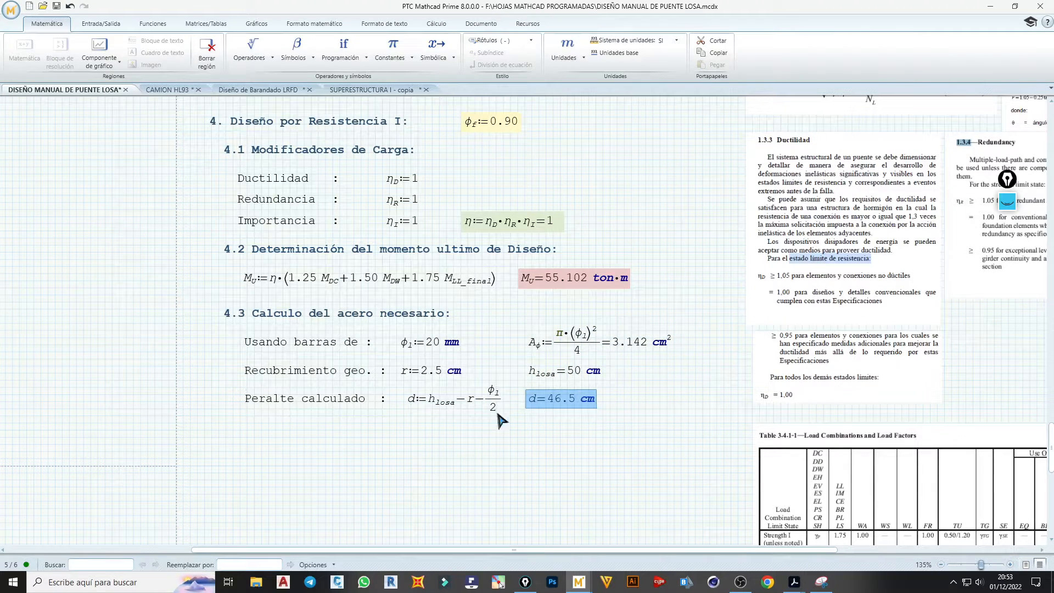
- Rename the defined depth variable to d_losa and align its definition under r
{"action": "left_click", "coordinate": [417, 404]}
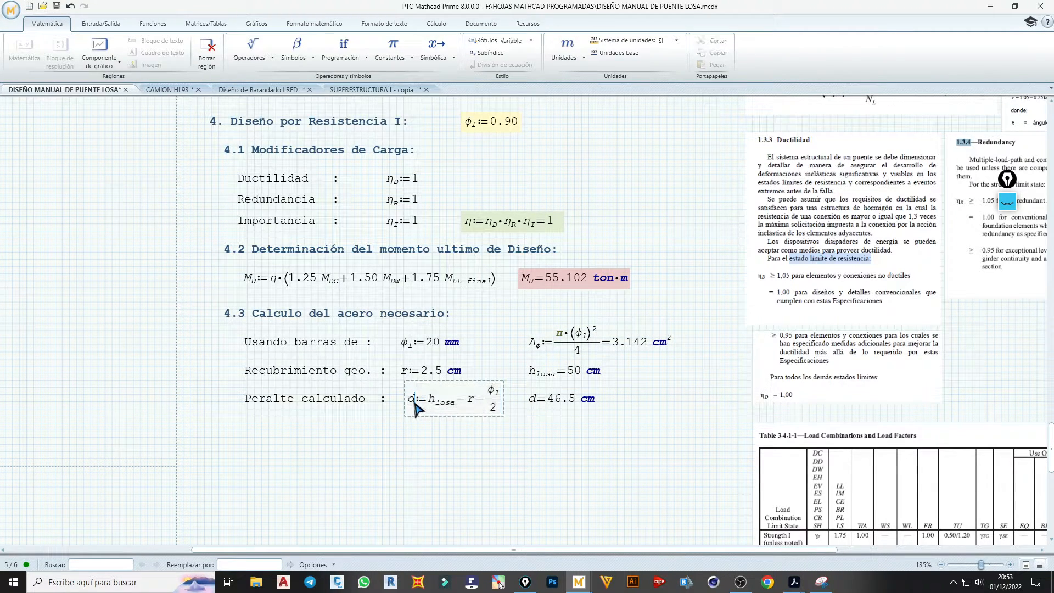
{"action": "type", "text": ".losa"}
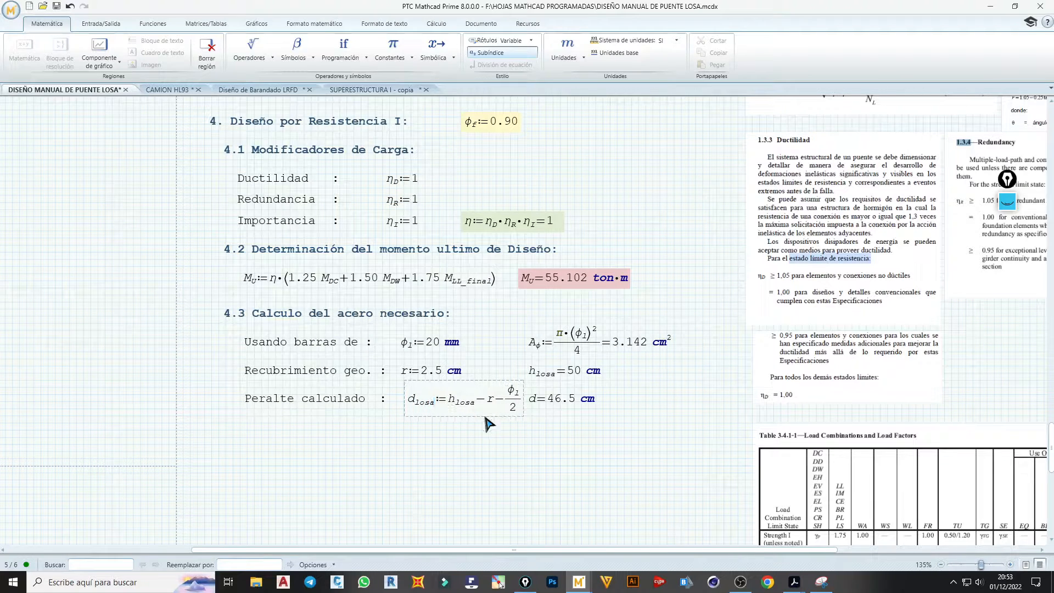
{"action": "key", "text": "Return"}
{"action": "left_click", "coordinate": [482, 408]}
{"action": "left_click", "coordinate": [486, 418]}
{"action": "key", "text": "Left"}
{"action": "left_click", "coordinate": [582, 416]}
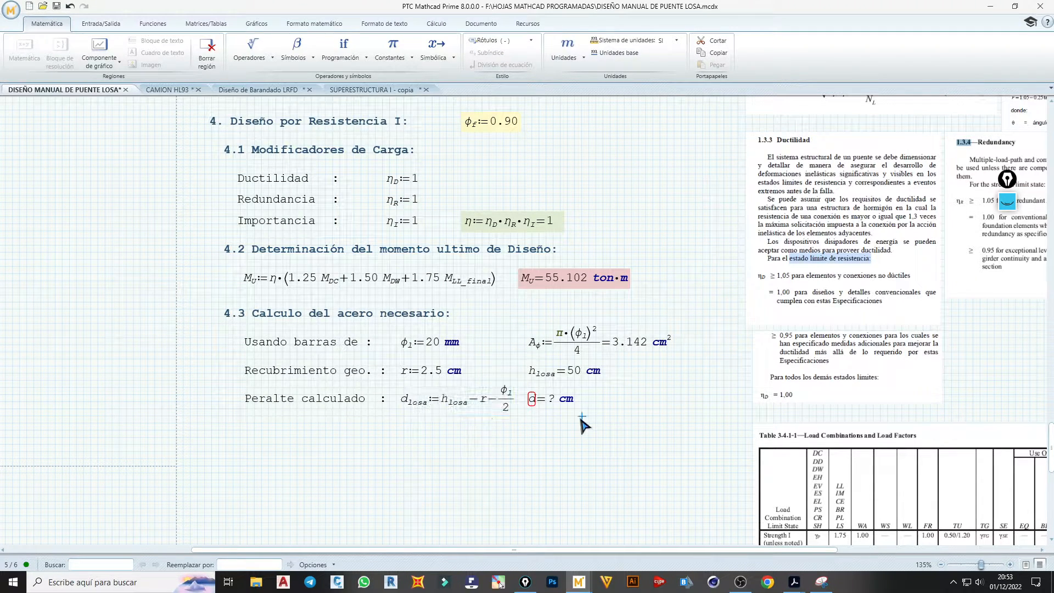
- Rename the variable in the depth evaluation to d_losa to match its definition
{"action": "left_click", "coordinate": [537, 404]}
{"action": "type", "text": ".losa"}
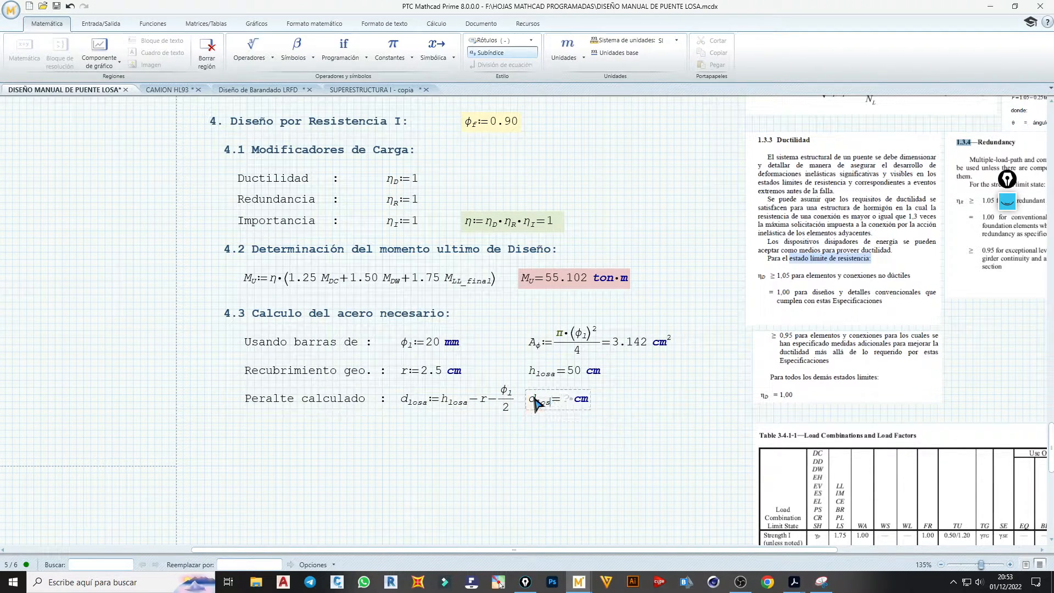
{"action": "key", "text": "Return"}
{"action": "left_click", "coordinate": [603, 412]}
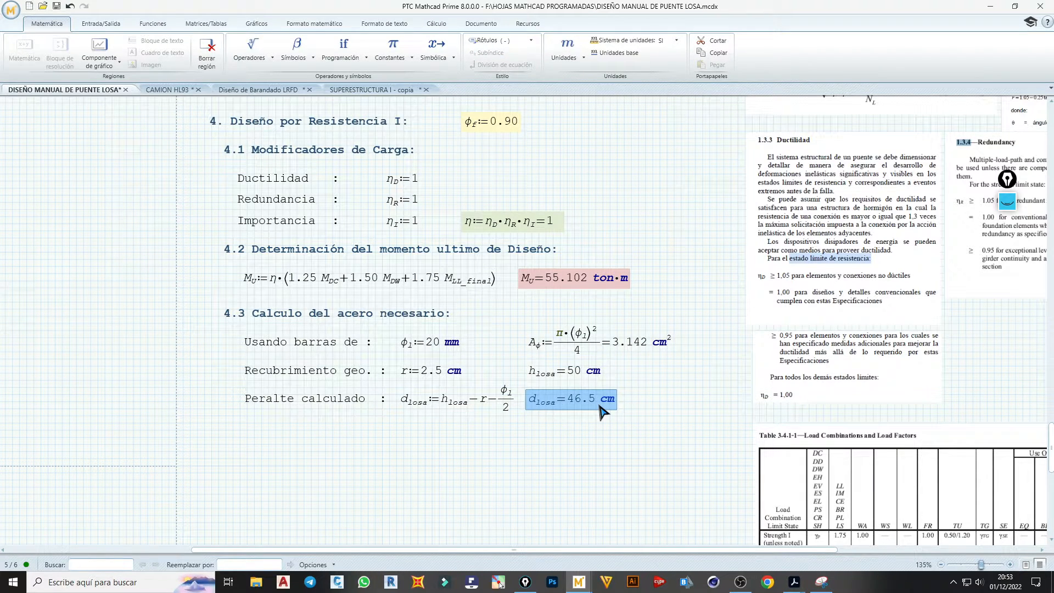
{"action": "left_click", "coordinate": [639, 410]}
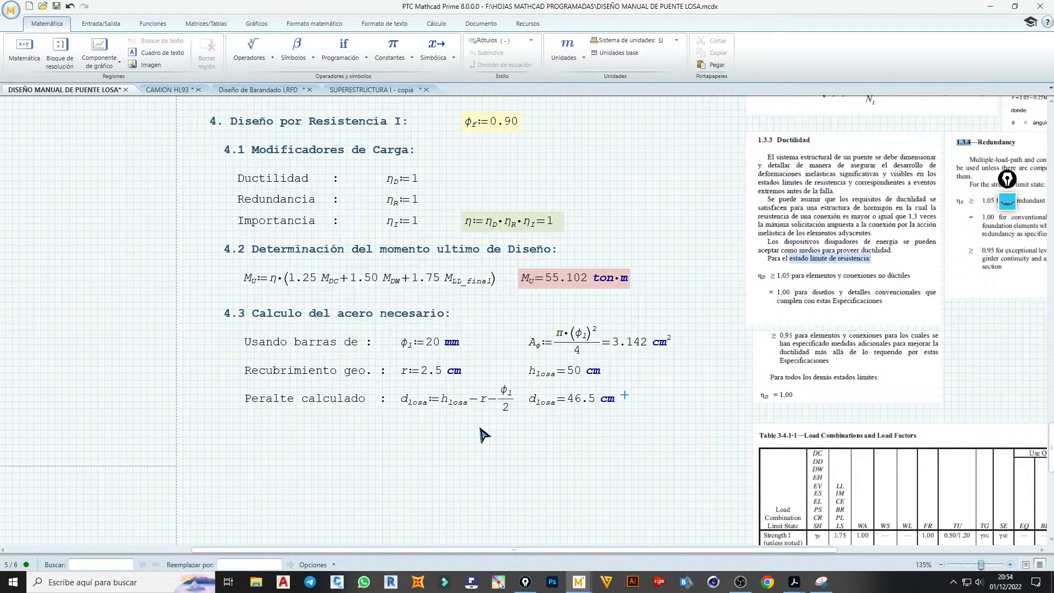
- Start a definition of K below the "Peralte calculado :" row as a fraction with M_U as numerator
{"action": "left_click", "coordinate": [243, 449]}
{"action": "left_click", "coordinate": [245, 441]}
{"action": "type", "text": "K:="}
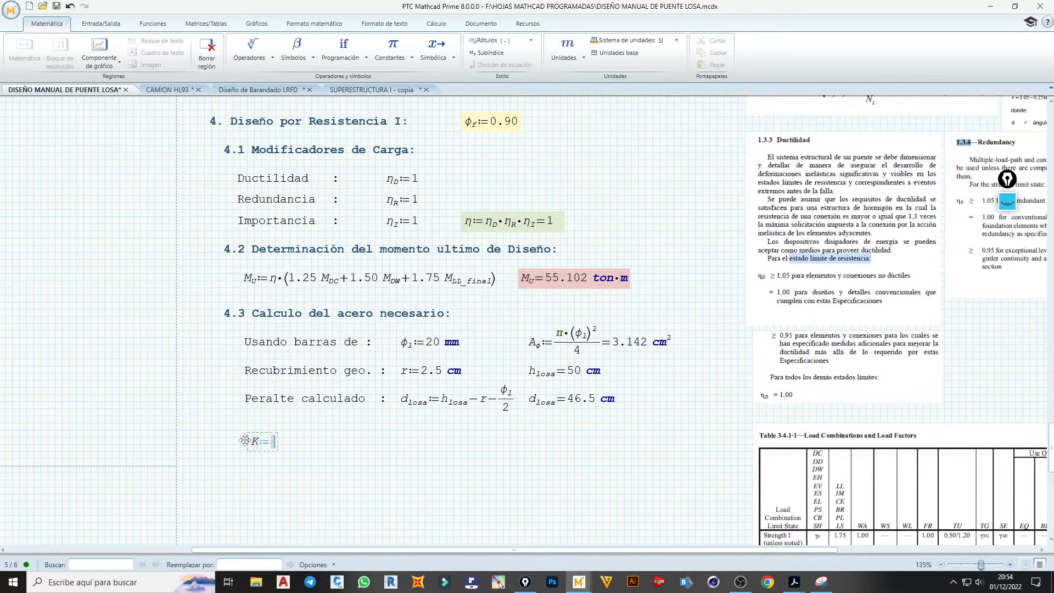
{"action": "type", "text": "/m"}
{"action": "key", "text": "BackSpace"}
{"action": "type", "text": "M"}
{"action": "type", "text": ".U"}
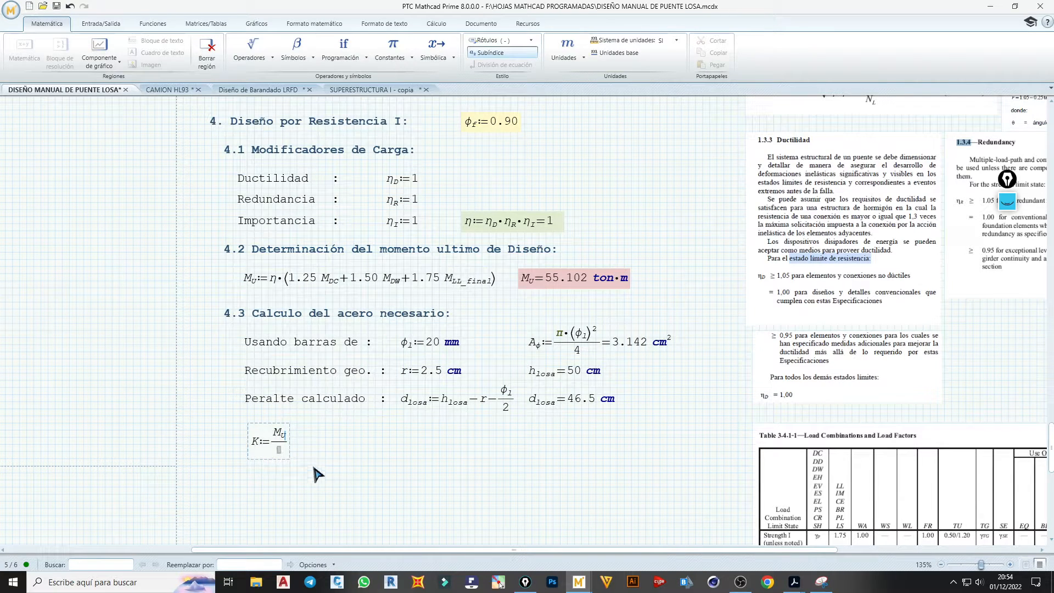
- Complete K's denominator as b·d_losa and evaluate K
{"action": "left_click", "coordinate": [283, 453]}
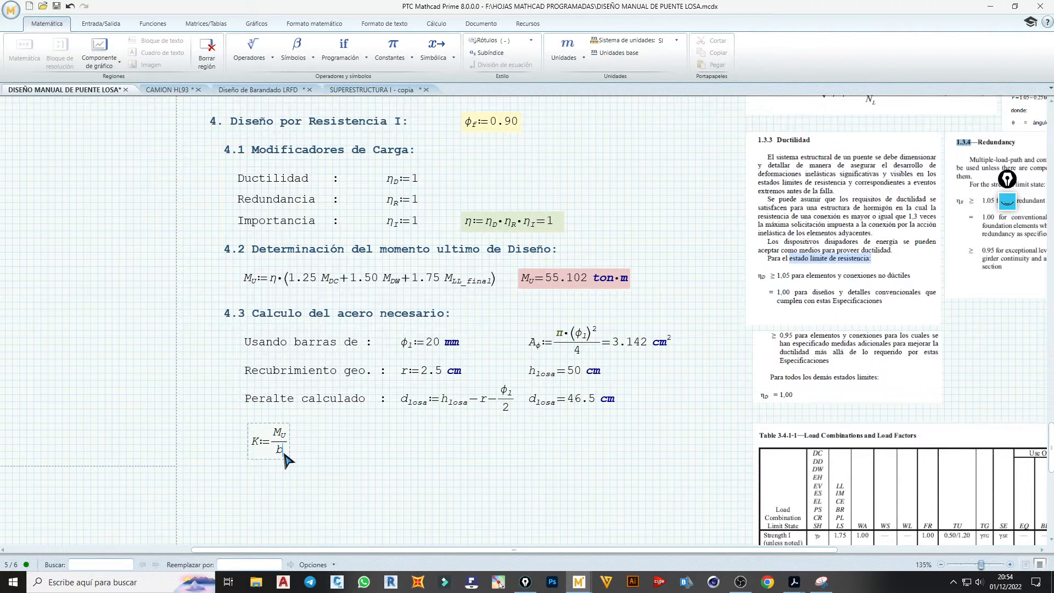
{"action": "type", "text": "b*"}
{"action": "type", "text": "d"}
{"action": "key", "text": "ctrl+minus"}
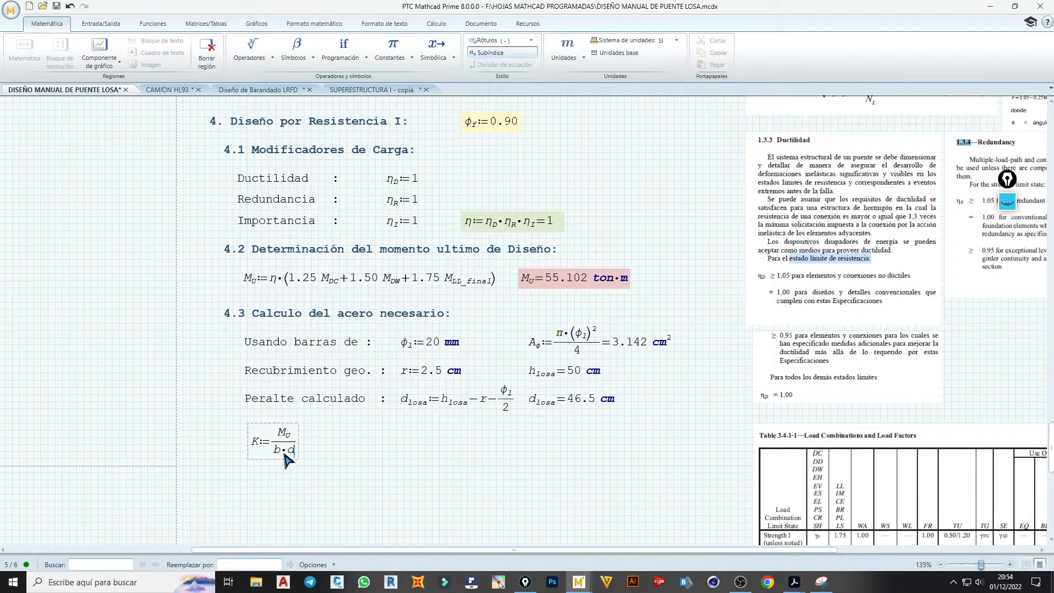
{"action": "type", "text": "losa"}
{"action": "left_click", "coordinate": [317, 443]}
{"action": "type", "text": "=118498.866 kg/m"}
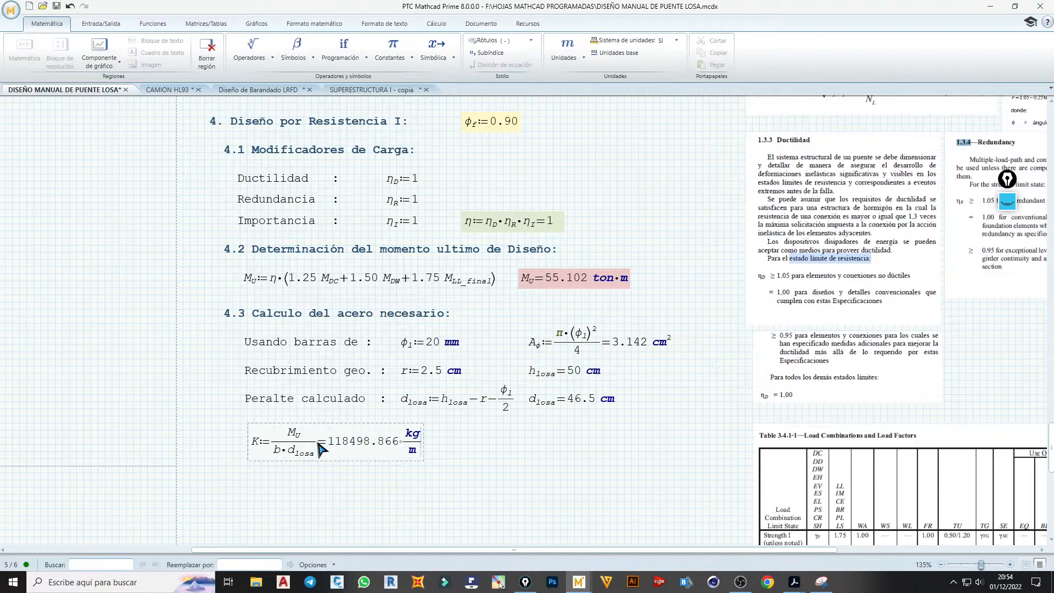
- Align the K expression with the labels above and express its result in ton/m
{"action": "left_click", "coordinate": [376, 477]}
{"action": "left_click_drag", "start_coordinate": [374, 476], "coordinate": [371, 472]}
{"action": "left_click", "coordinate": [407, 440]}
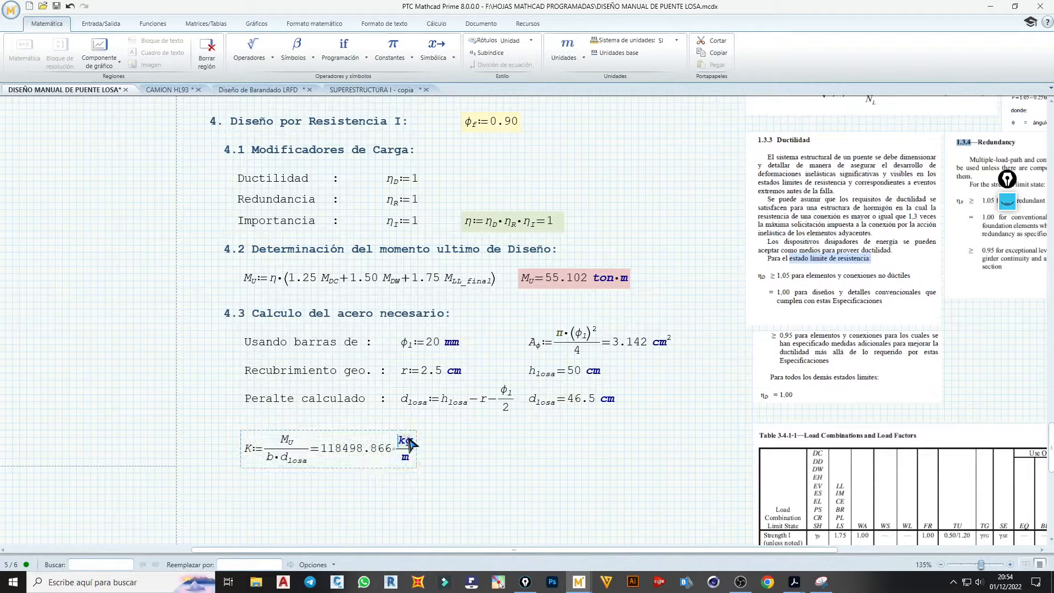
{"action": "key", "text": "BackSpace"}
{"action": "key", "text": "BackSpace"}
{"action": "type", "text": "ton"}
{"action": "left_click", "coordinate": [539, 474]}
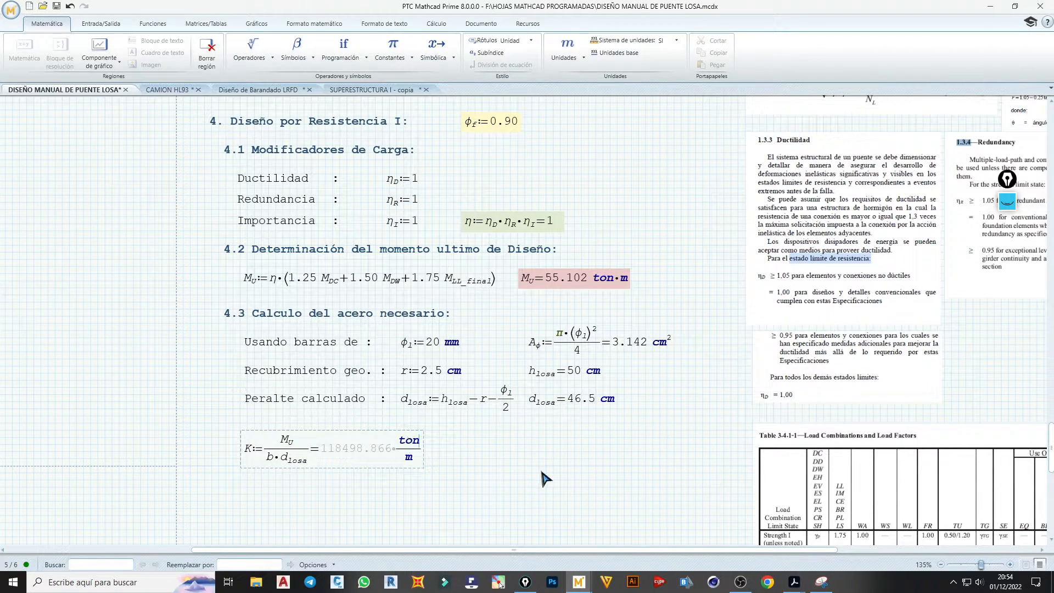
- Start defining m beside K as f_y divided by 0.85 times a factor left blank
{"action": "left_click", "coordinate": [446, 451]}
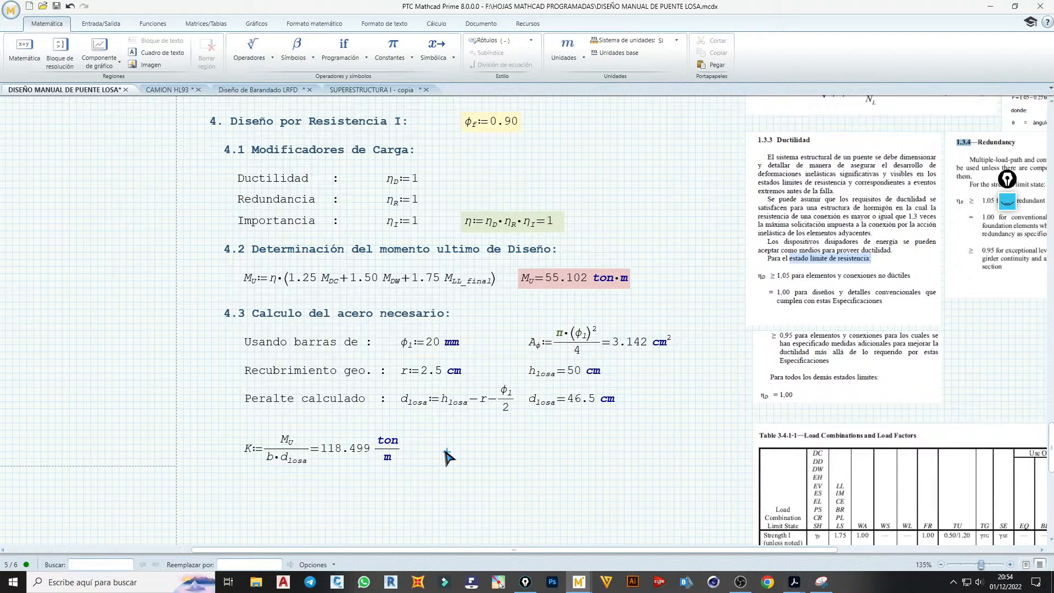
{"action": "type", "text": "m"}
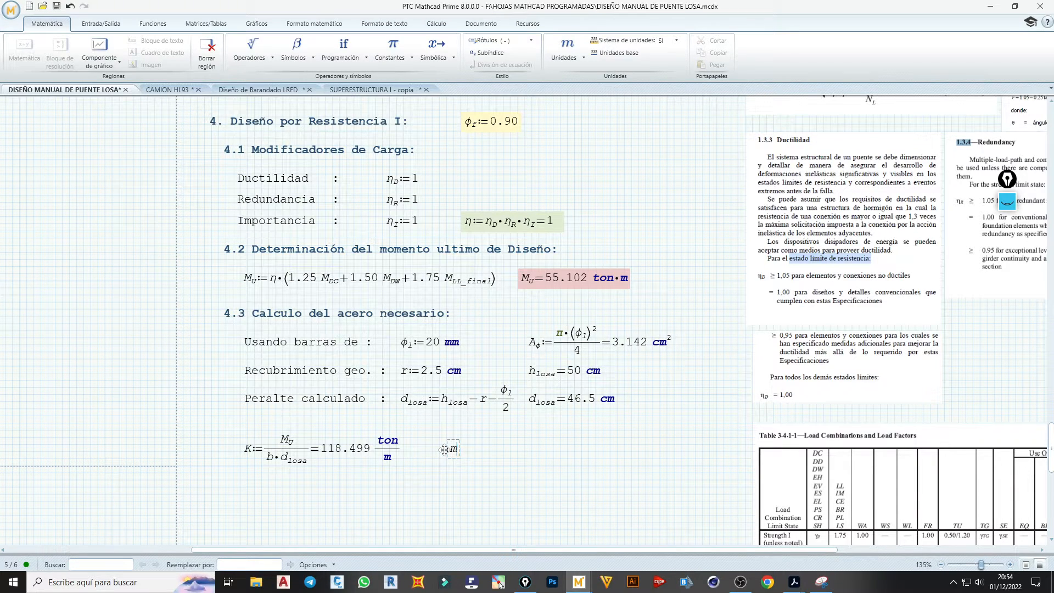
{"action": "type", "text": ":/F"}
{"action": "key", "text": "BackSpace"}
{"action": "type", "text": "f.y"}
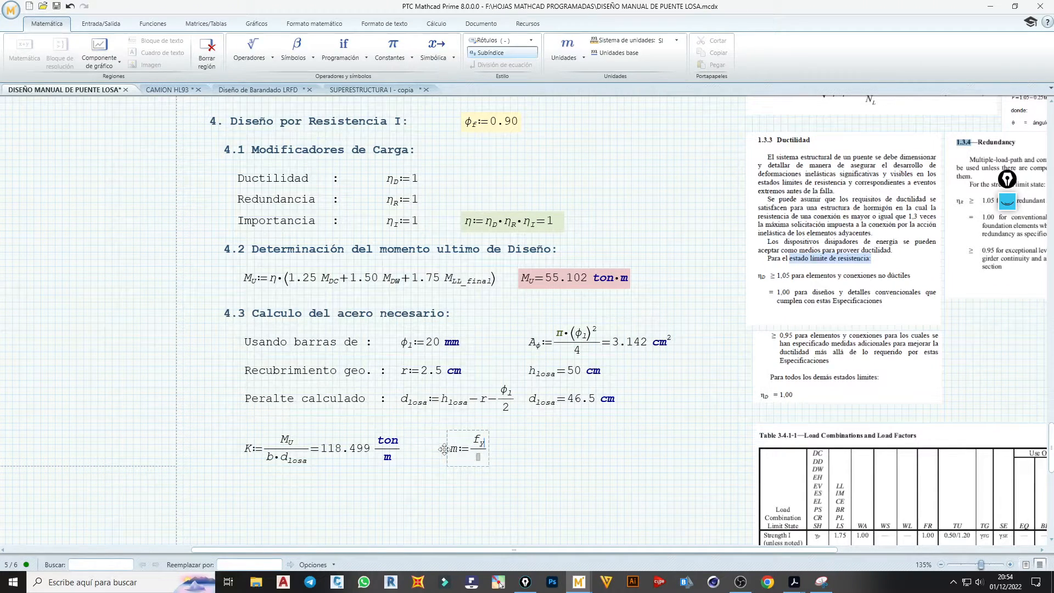
{"action": "left_click", "coordinate": [480, 457]}
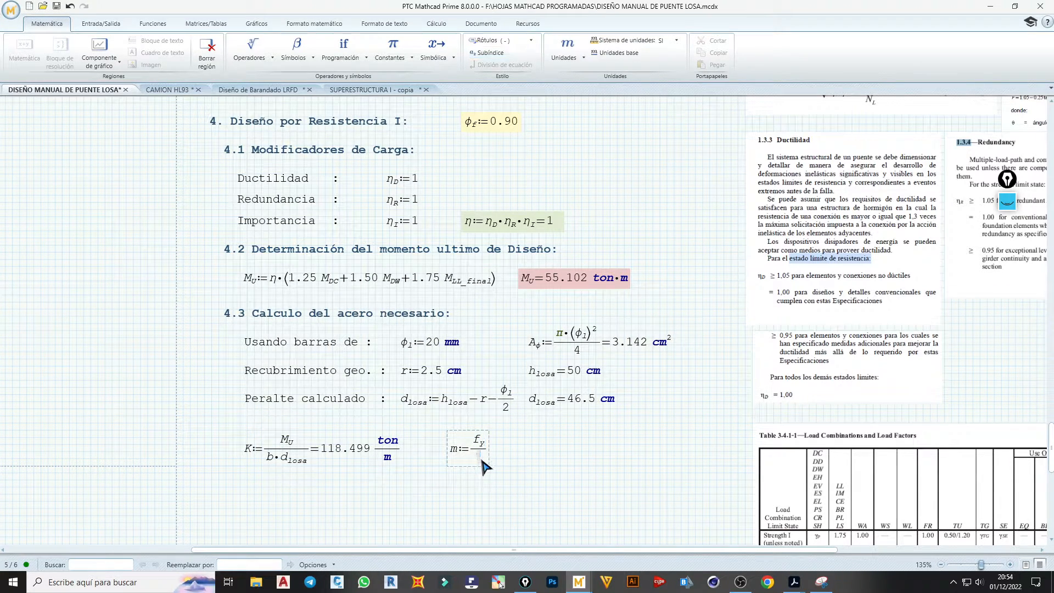
{"action": "type", "text": "0.85"}
{"action": "type", "text": "*"}
- Check the concrete strength's variable name in the input data, complete m's denominator with f'_c and evaluate m
{"action": "scroll", "coordinate": [546, 460], "scroll_direction": "up", "scroll_amount": 7}
{"action": "scroll", "coordinate": [547, 460], "scroll_direction": "up", "scroll_amount": 5}
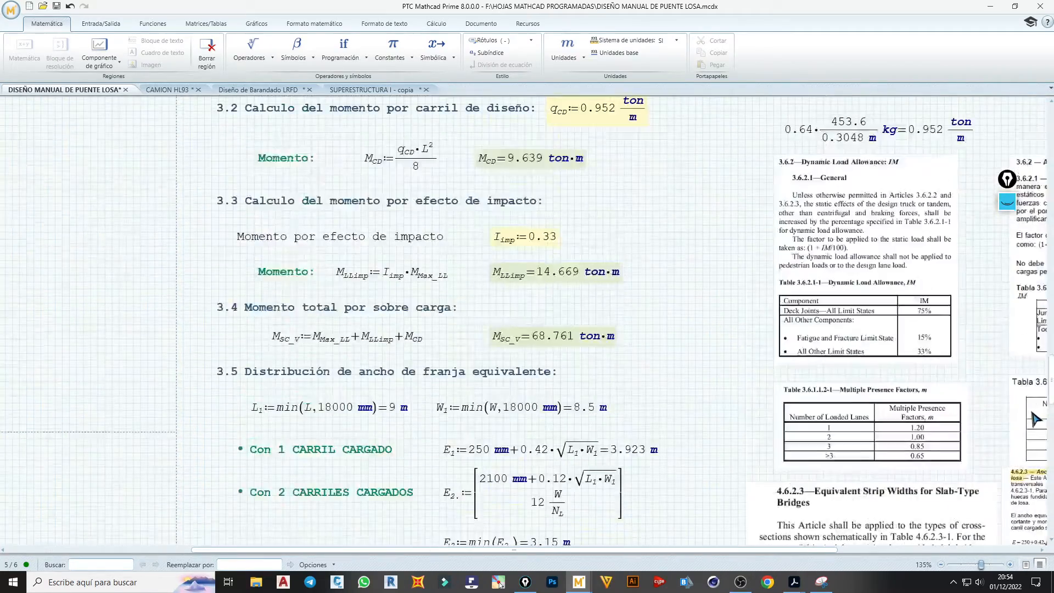
{"action": "left_click_drag", "start_coordinate": [1052, 399], "coordinate": [1041, 188]}
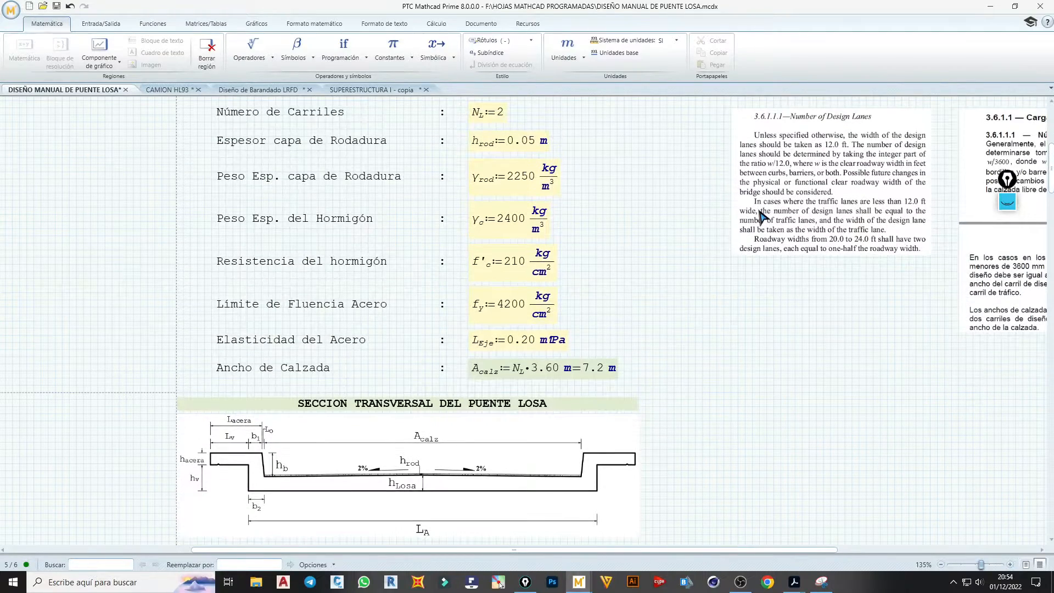
{"action": "left_click", "coordinate": [496, 269]}
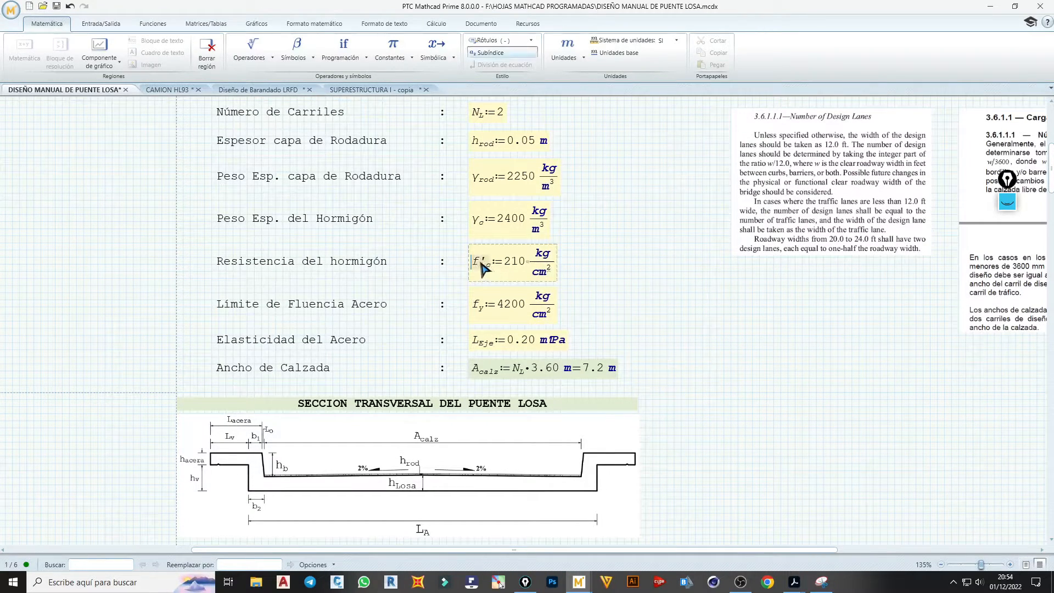
{"action": "left_click_drag", "start_coordinate": [1051, 173], "coordinate": [1041, 469]}
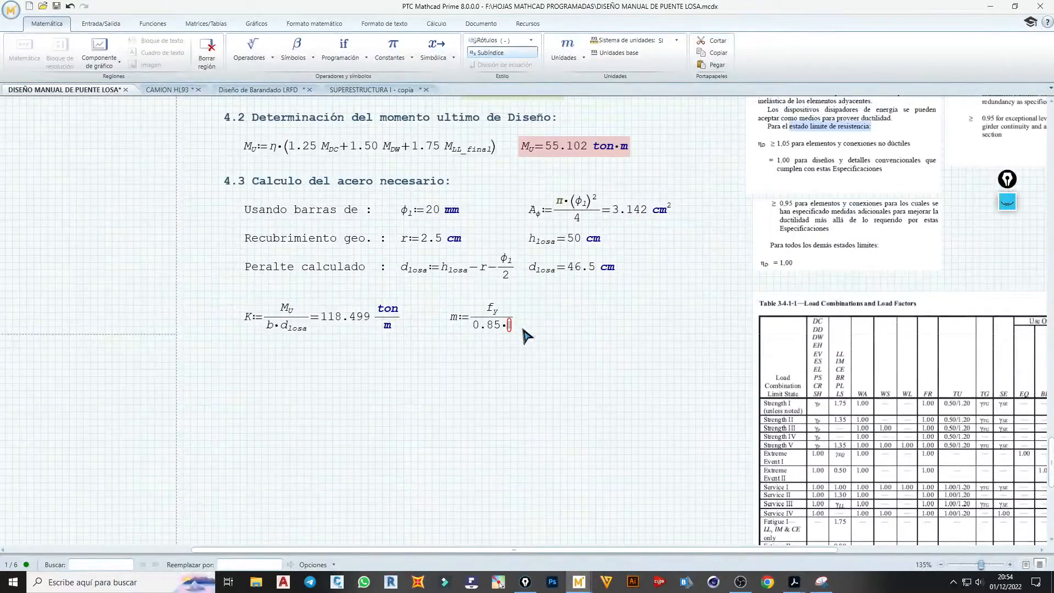
{"action": "left_click", "coordinate": [509, 325]}
{"action": "type", "text": "f'"}
{"action": "key", "text": "ctrl+minus"}
{"action": "type", "text": "c"}
{"action": "key", "text": "Right"}
{"action": "type", "text": "="}
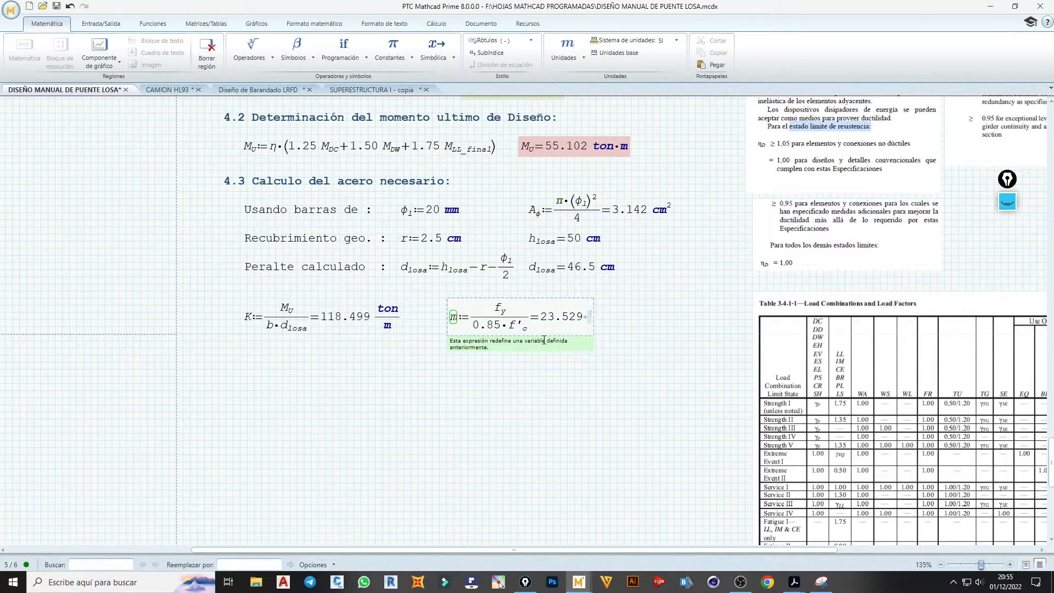
- Shift the K and m expressions together two grid steps to the right below the effective depth row
{"action": "left_click", "coordinate": [618, 348]}
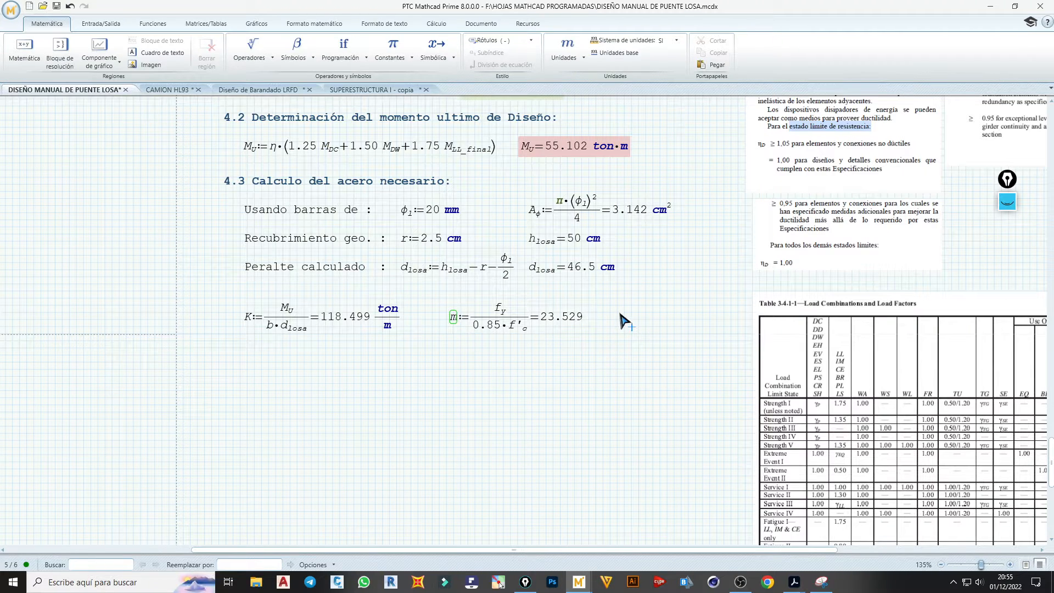
{"action": "left_click_drag", "start_coordinate": [626, 321], "coordinate": [263, 329]}
{"action": "key", "text": "Right"}
{"action": "key", "text": "Right"}
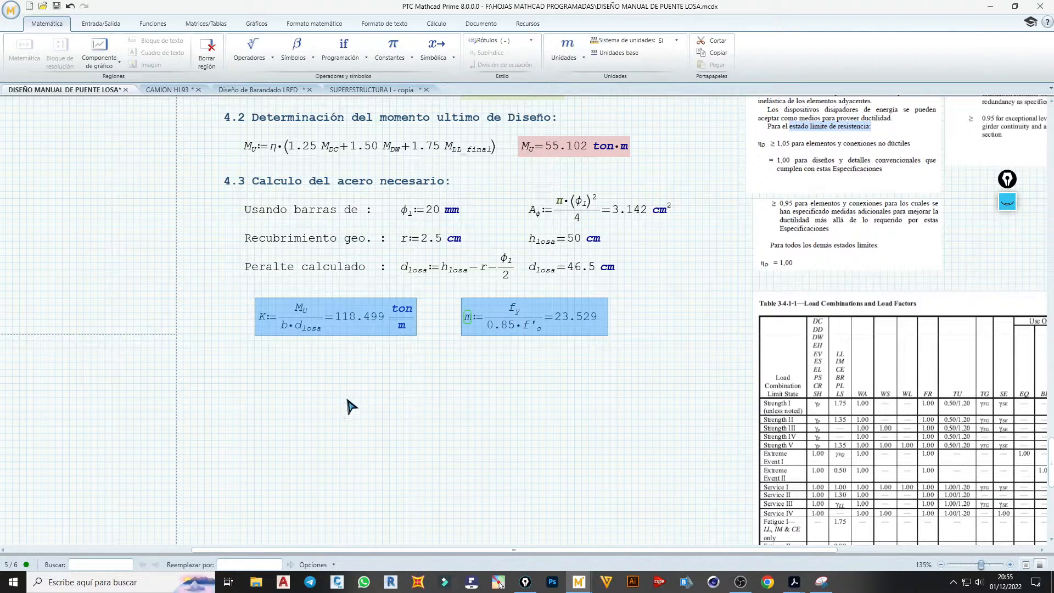
{"action": "left_click", "coordinate": [338, 394]}
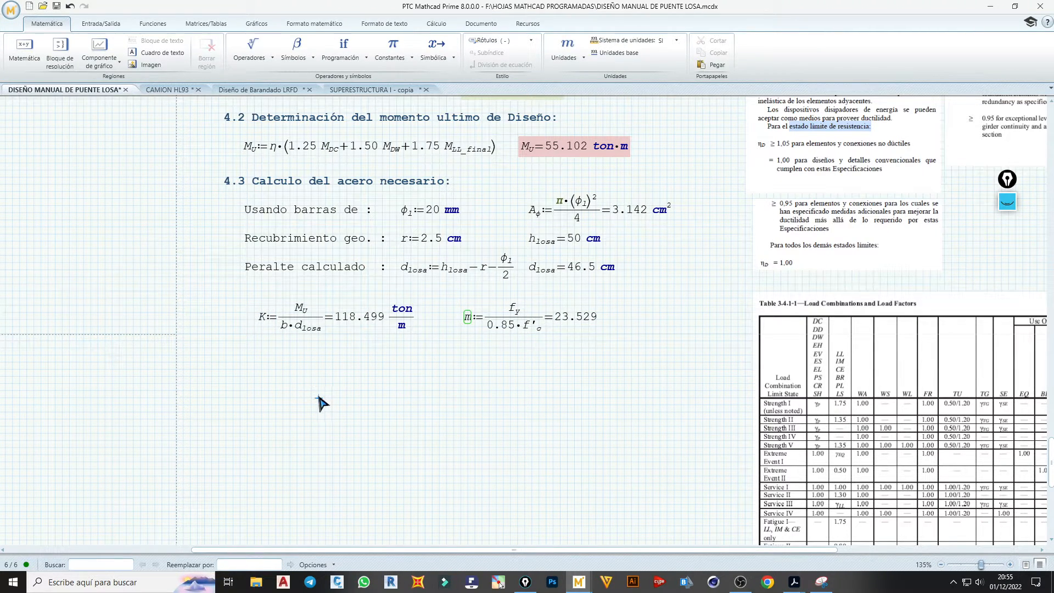
- Duplicate the "Peralte calculado :" label below the K expression, aligned with the labels above
{"action": "left_click", "coordinate": [260, 270]}
{"action": "left_click", "coordinate": [265, 280]}
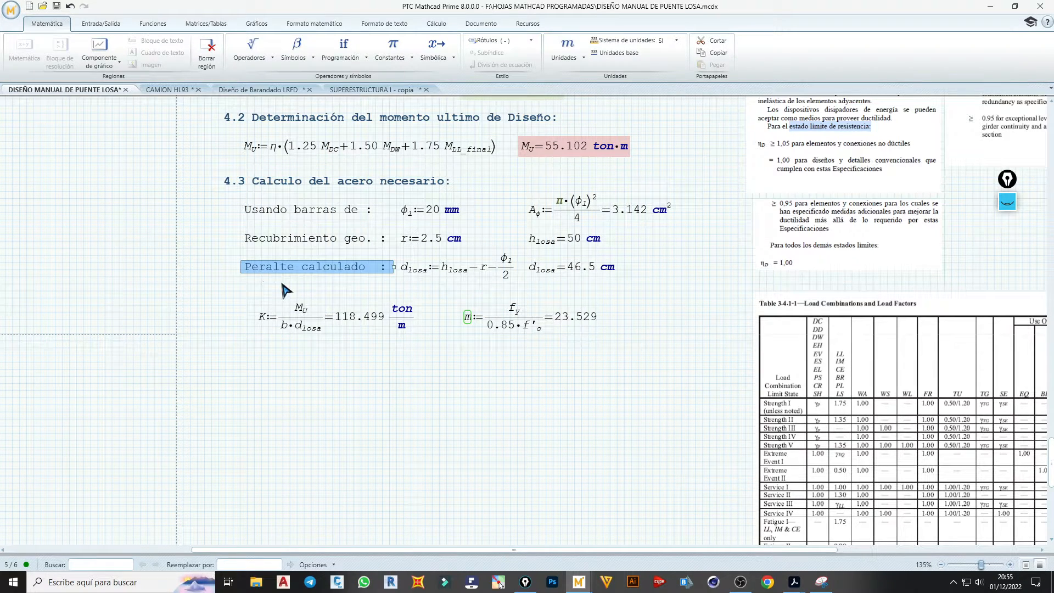
{"action": "left_click", "coordinate": [242, 369]}
{"action": "type", "text": "Peralte calculado :"}
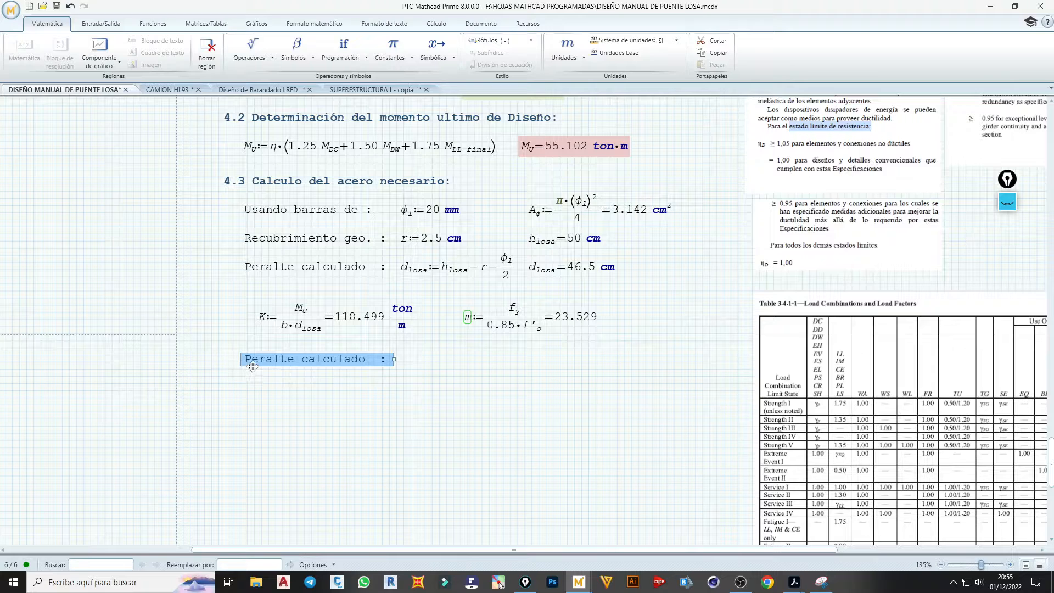
- Change the duplicated label's text to "Cuantía Calculada:" and position it below K
{"action": "left_click_drag", "start_coordinate": [248, 362], "coordinate": [336, 362]}
{"action": "type", "text": "Cuan"}
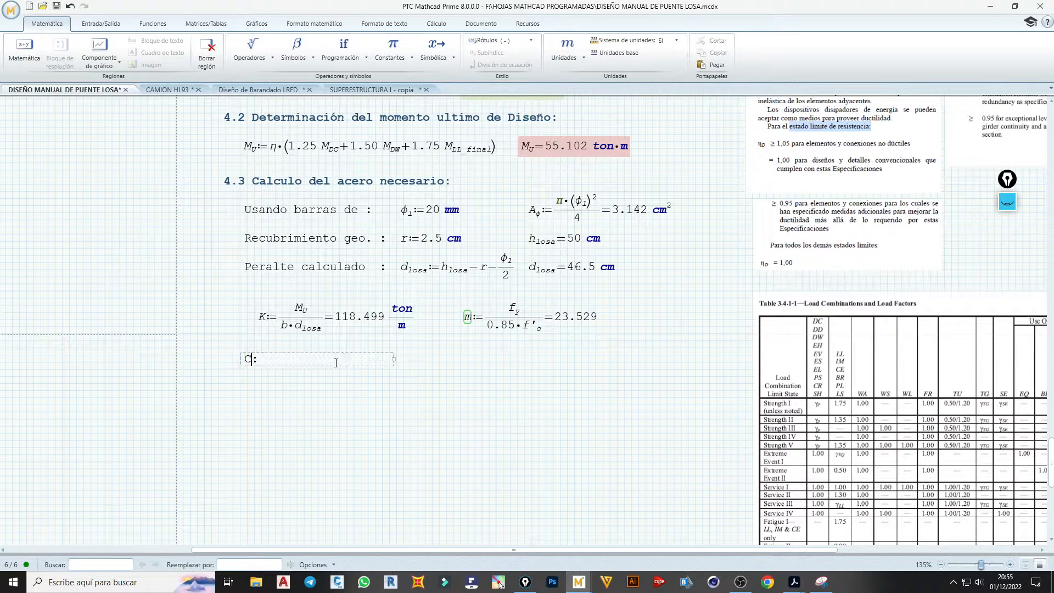
{"action": "type", "text": "tia CA"}
{"action": "key", "text": "BackSpace"}
{"action": "type", "text": "alculada"}
{"action": "right_click", "coordinate": [253, 358]}
{"action": "left_click", "coordinate": [325, 372]}
- Start defining ρ beside the "Cuantía Calculada:" label as 1/m multiplied by a parenthesis that begins with 1 minus
{"action": "left_click", "coordinate": [411, 369]}
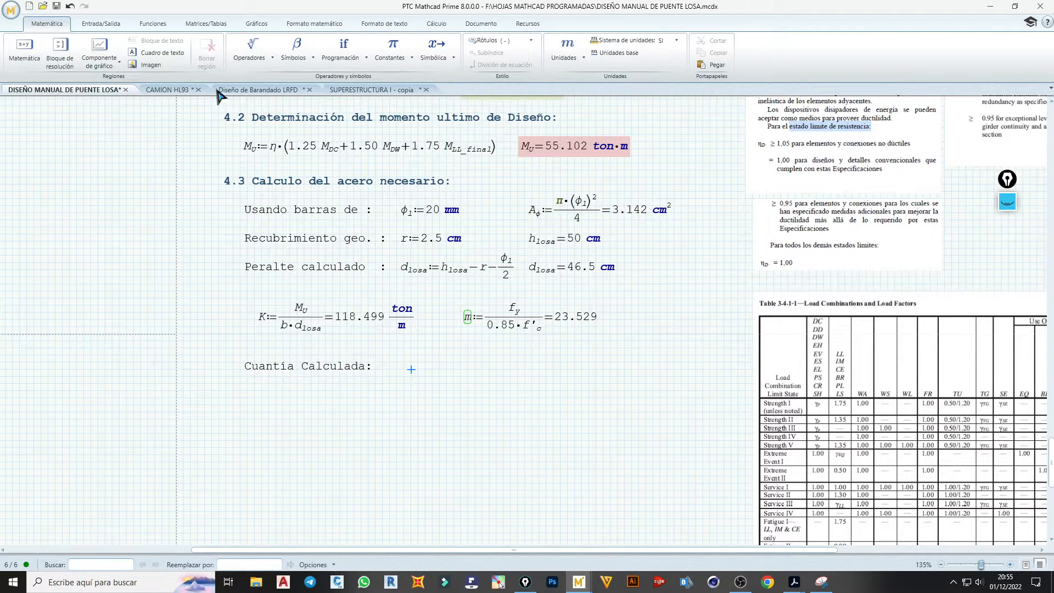
{"action": "left_click", "coordinate": [273, 60]}
{"action": "left_click", "coordinate": [287, 58]}
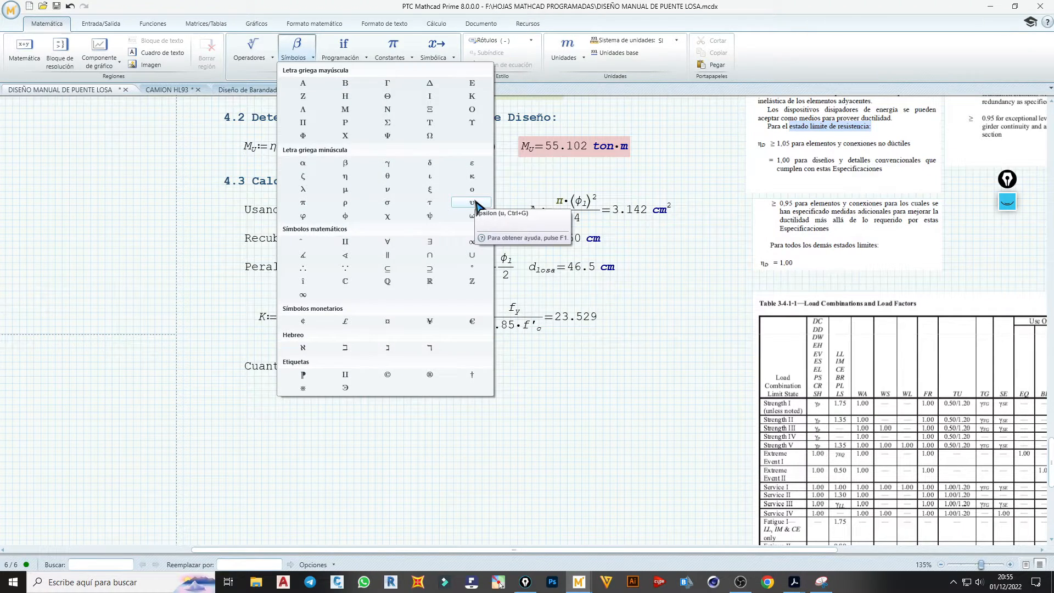
{"action": "left_click", "coordinate": [347, 204]}
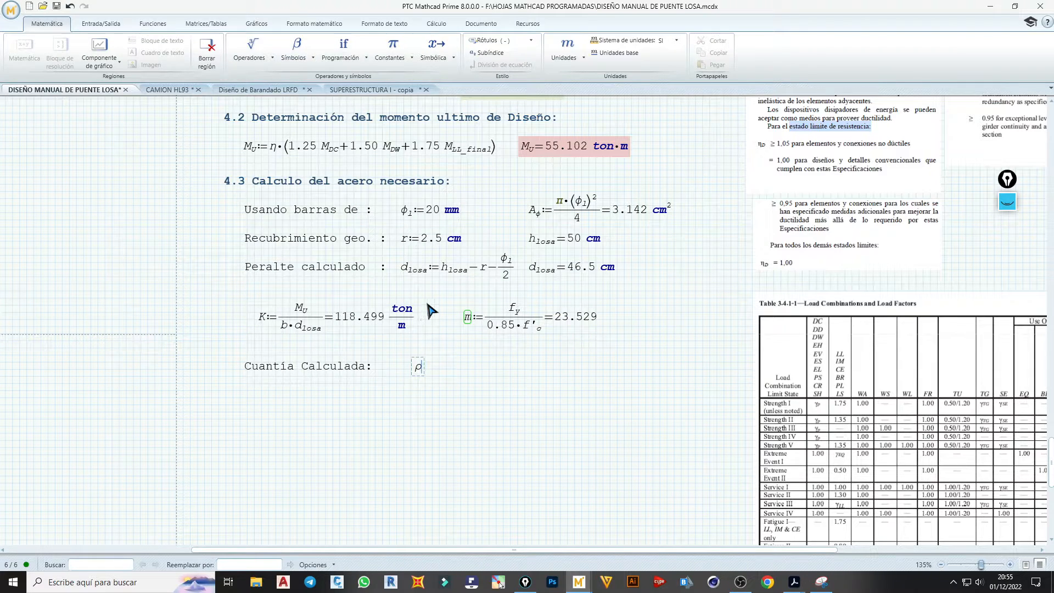
{"action": "type", "text": ":"}
{"action": "type", "text": "/"}
{"action": "type", "text": "1"}
{"action": "type", "text": "m"}
{"action": "type", "text": "*"}
{"action": "type", "text": "(1"}
{"action": "type", "text": "-"}
- Insert a square root in ρ's parenthesis containing 1 minus a fraction with numerator 2·m·k
{"action": "left_click", "coordinate": [253, 48]}
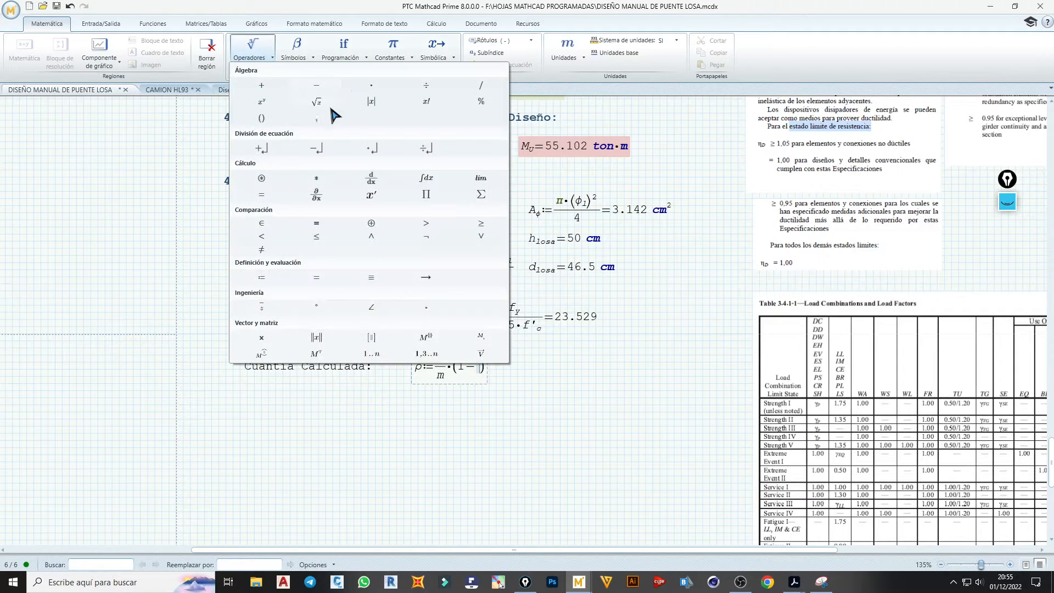
{"action": "left_click", "coordinate": [317, 104]}
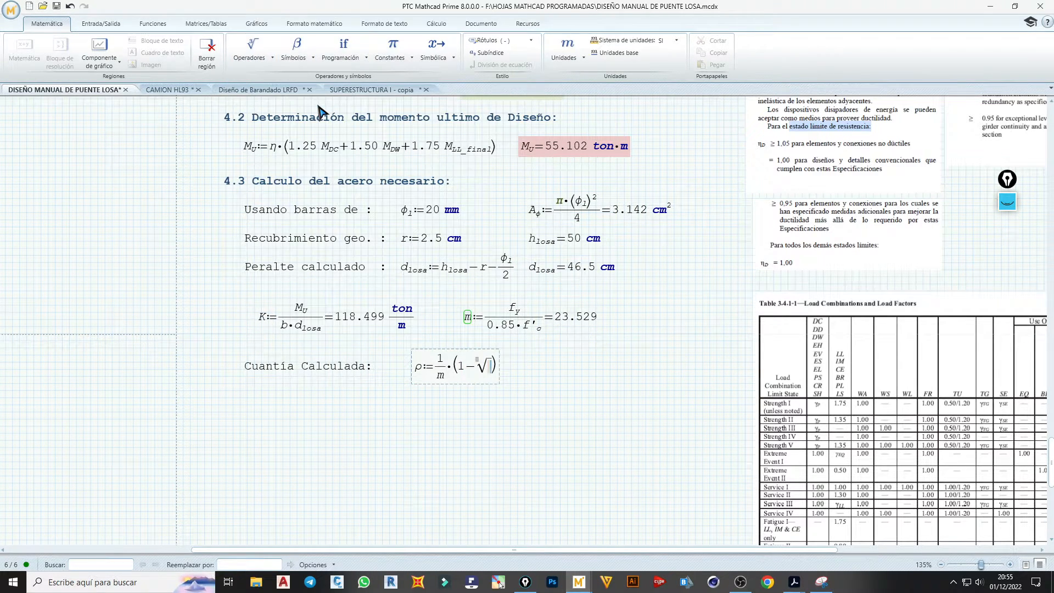
{"action": "type", "text": "1-2"}
{"action": "type", "text": "/"}
{"action": "type", "text": "2/"}
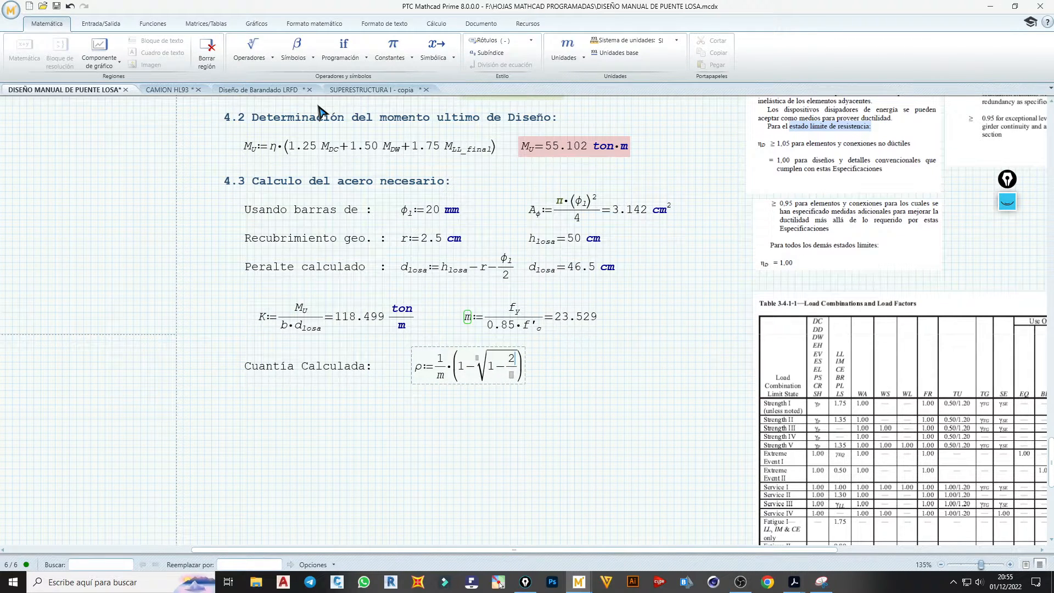
{"action": "type", "text": "*"}
{"action": "type", "text": "m"}
{"action": "type", "text": "*"}
{"action": "type", "text": "k"}
- Complete the denominator of the fraction under ρ's root as φ_f·f_y, with f and y as subscripts
{"action": "left_click", "coordinate": [525, 378]}
{"action": "type", "text": "f"}
{"action": "key", "text": "ctrl+minus"}
{"action": "type", "text": "f"}
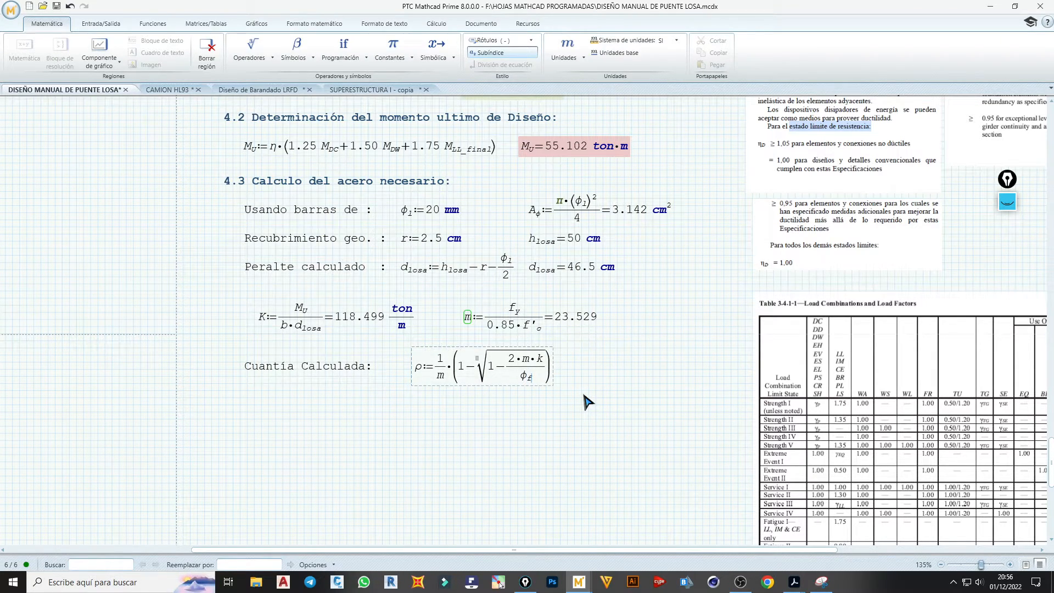
{"action": "type", "text": "*"}
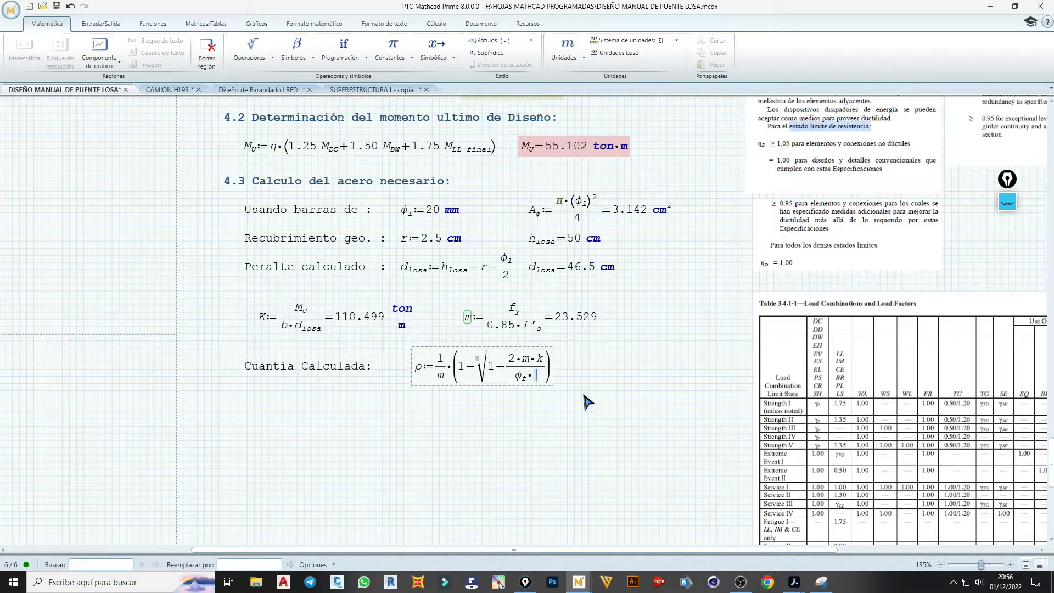
{"action": "type", "text": "f"}
{"action": "key", "text": "ctrl+minus"}
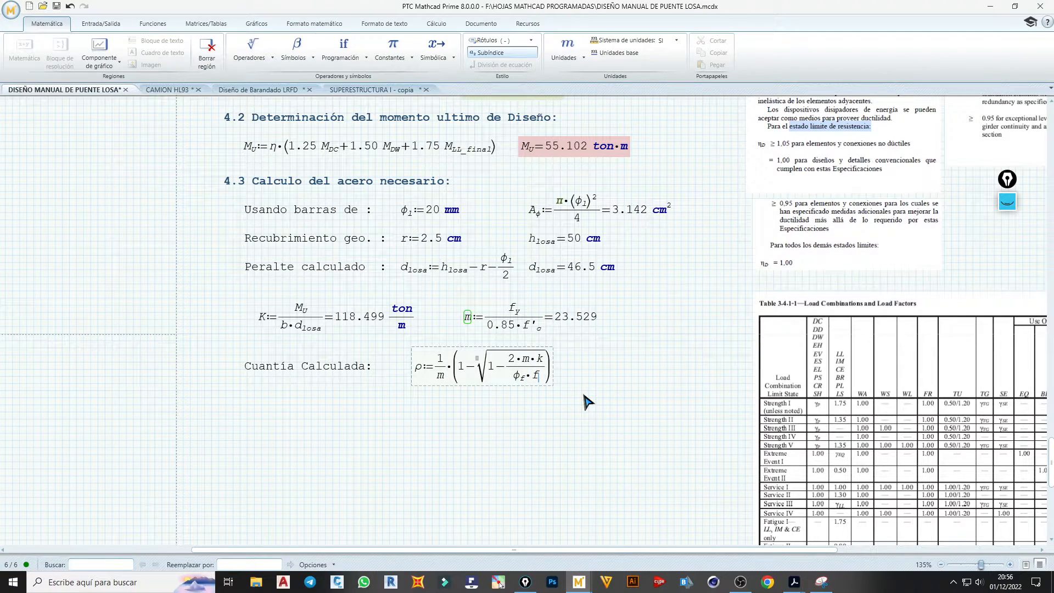
{"action": "type", "text": "y"}
{"action": "key", "text": "Right"}
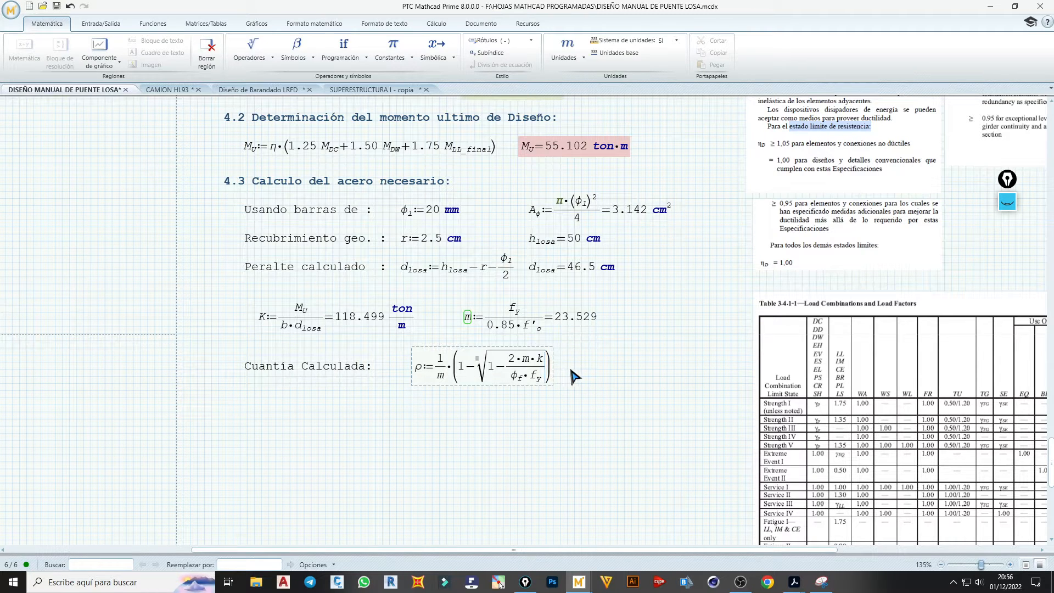
{"action": "left_click", "coordinate": [562, 377]}
- Check the fraction under ρ's root for unit compatibility and examine K's denominator and result unit
{"action": "left_click", "coordinate": [524, 379]}
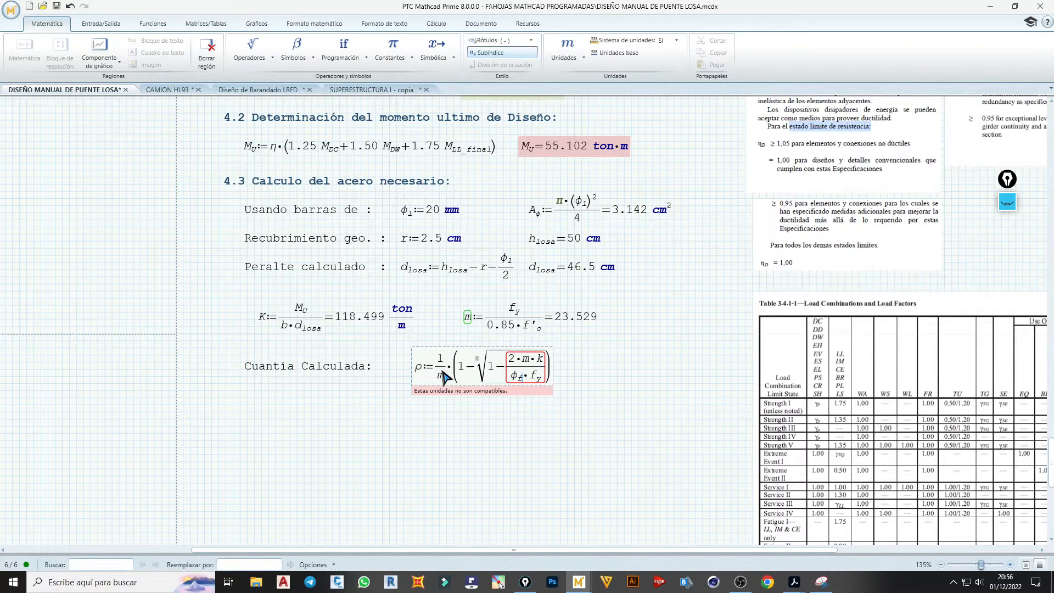
{"action": "left_click", "coordinate": [285, 327]}
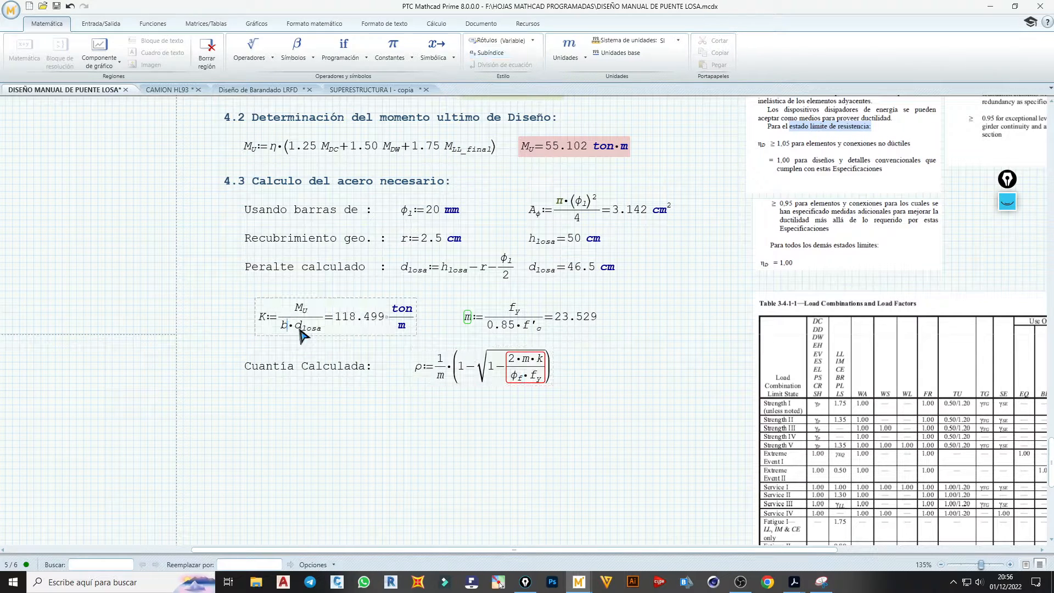
{"action": "left_click", "coordinate": [400, 328]}
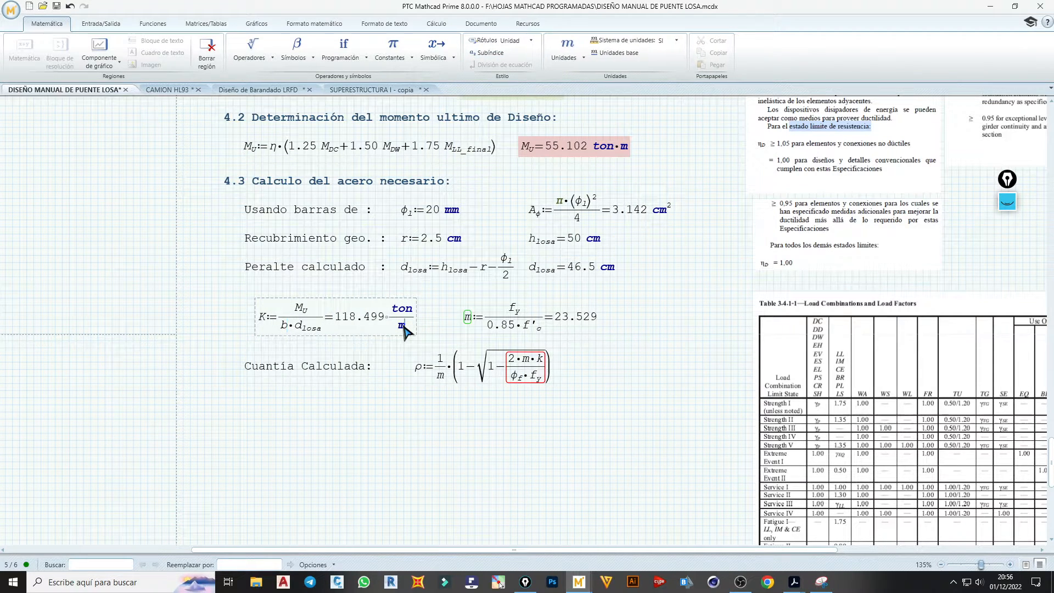
{"action": "left_click", "coordinate": [286, 328]}
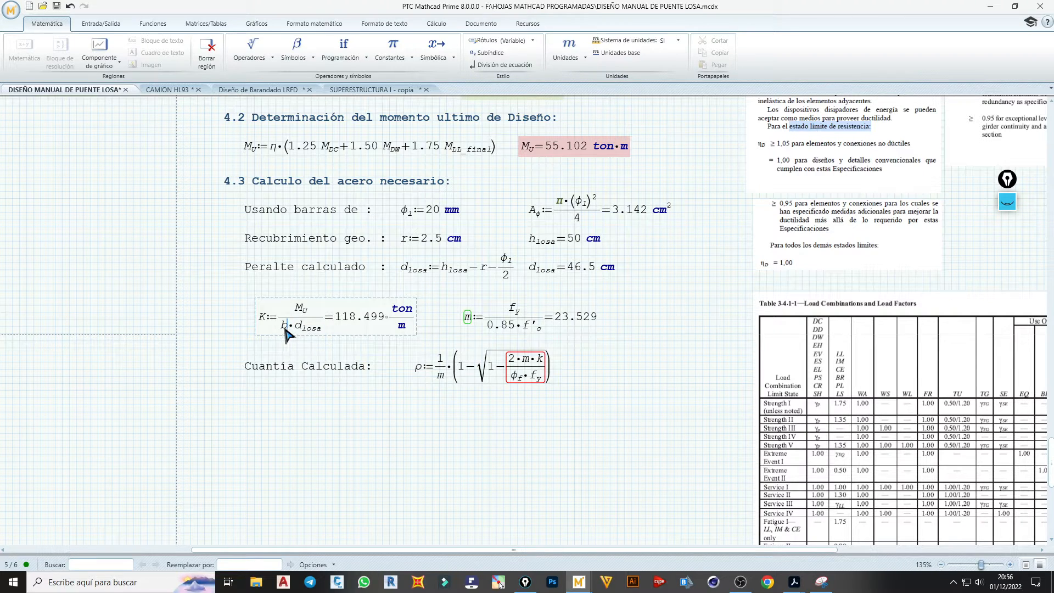
- Square d_losa in the denominator of the K formula
{"action": "left_click", "coordinate": [317, 329]}
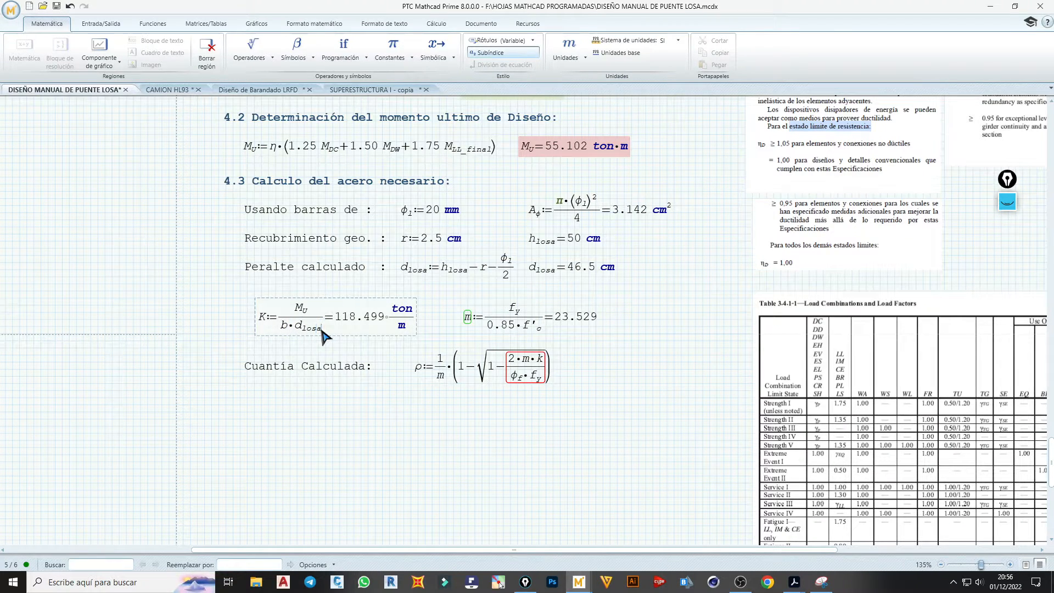
{"action": "type", "text": "^2"}
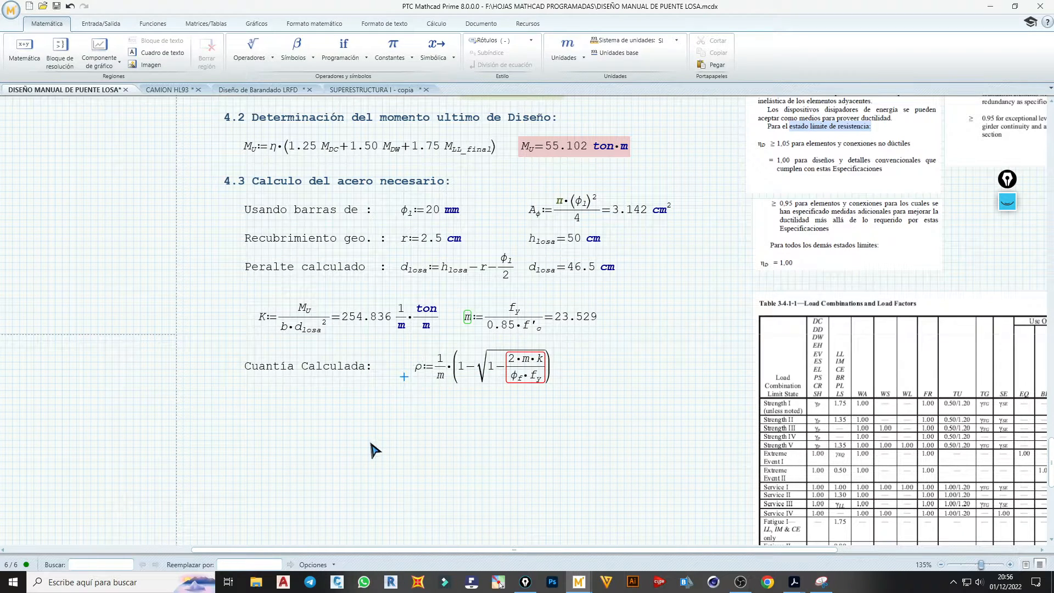
{"action": "left_click", "coordinate": [446, 455]}
- Re-evaluate the K formula and express its result in ton/cm²
{"action": "left_click", "coordinate": [338, 318]}
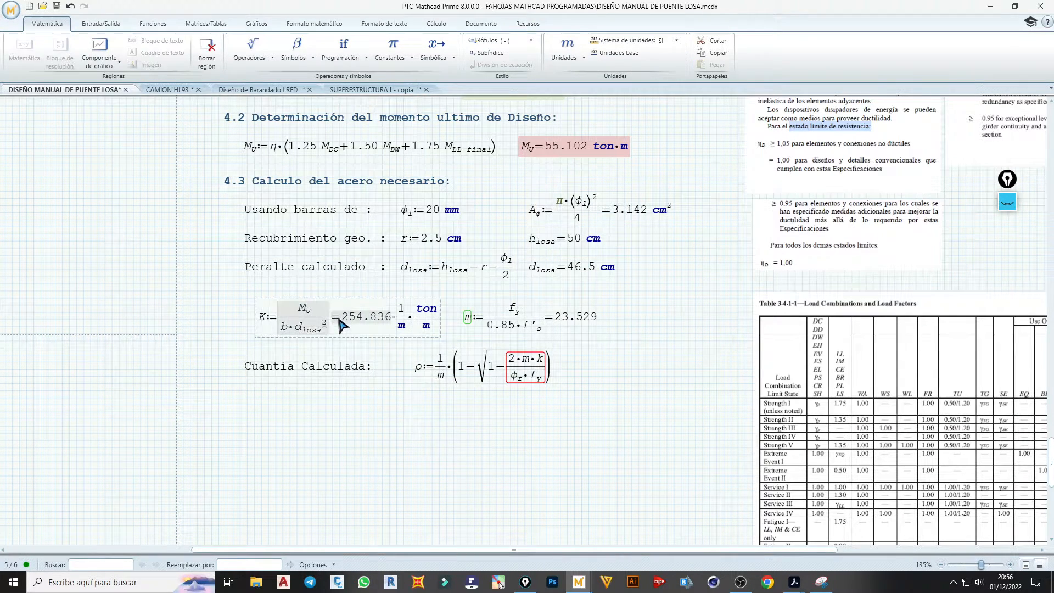
{"action": "key", "text": "Delete"}
{"action": "key", "text": "Delete"}
{"action": "type", "text": "="}
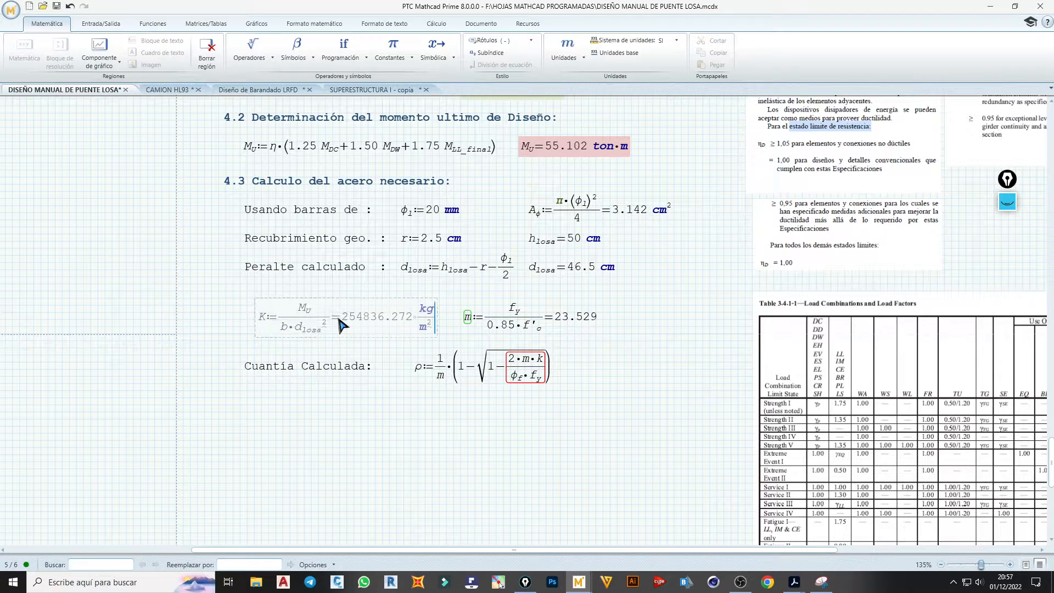
{"action": "type", "text": "kg/m^2"}
{"action": "key", "text": "BackSpace"}
{"action": "key", "text": "BackSpace"}
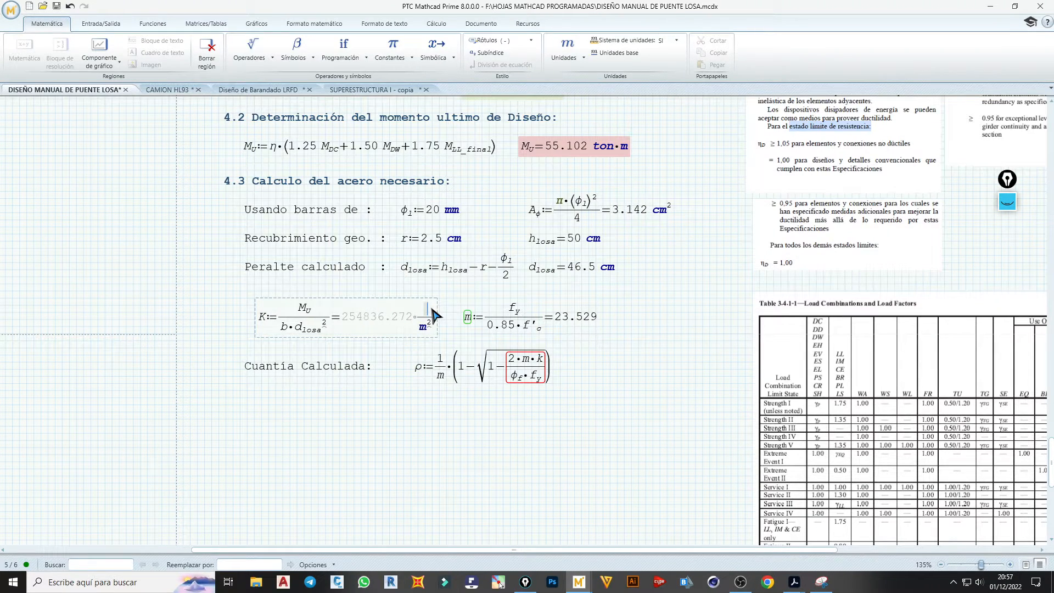
{"action": "type", "text": "ton"}
{"action": "left_click", "coordinate": [422, 331]}
{"action": "type", "text": "c"}
{"action": "left_click", "coordinate": [439, 425]}
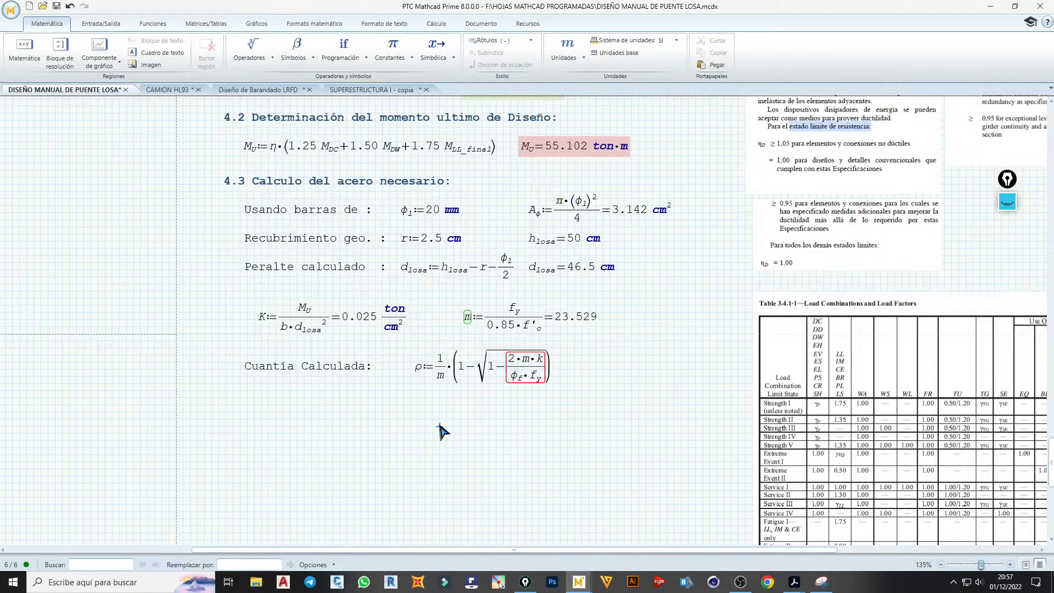
- Examine the terms of the ρ formula and the definitions of m and φ_f for the source of its unit error
{"action": "left_click", "coordinate": [534, 368]}
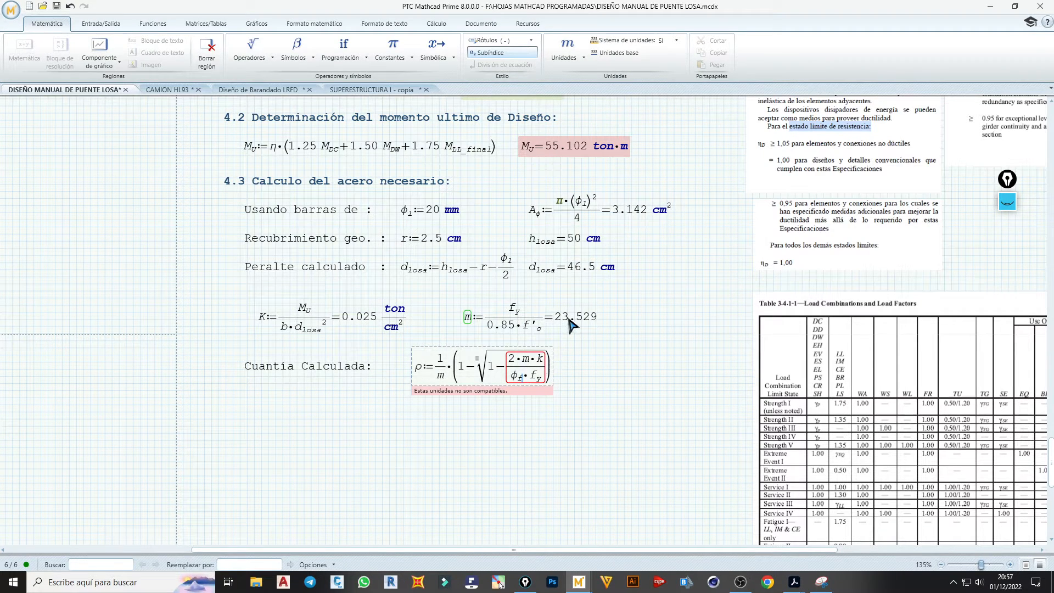
{"action": "scroll", "coordinate": [546, 383], "scroll_direction": "up", "scroll_amount": 2}
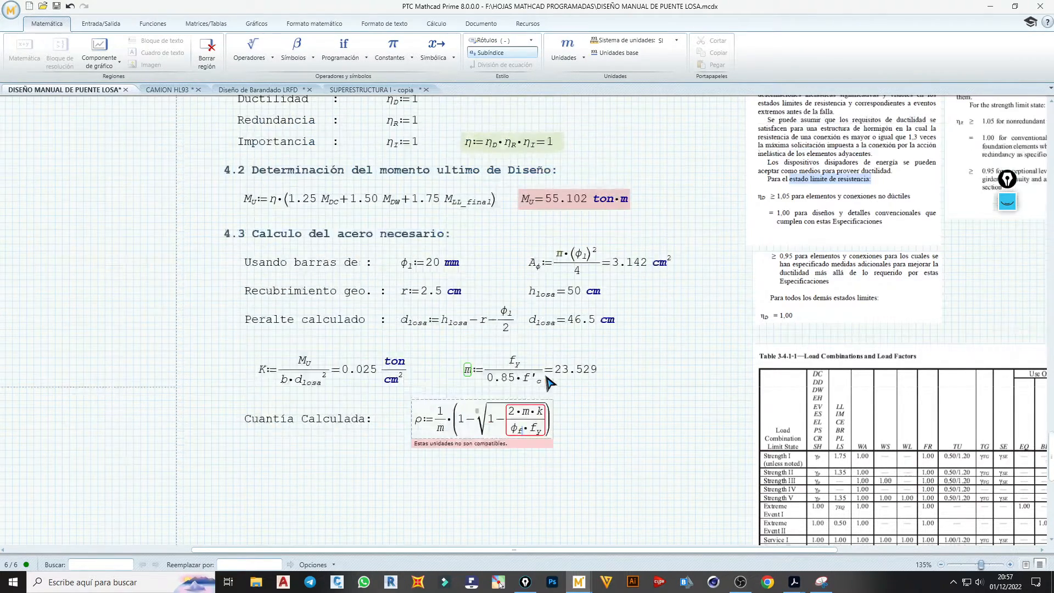
{"action": "scroll", "coordinate": [549, 383], "scroll_direction": "up", "scroll_amount": 1}
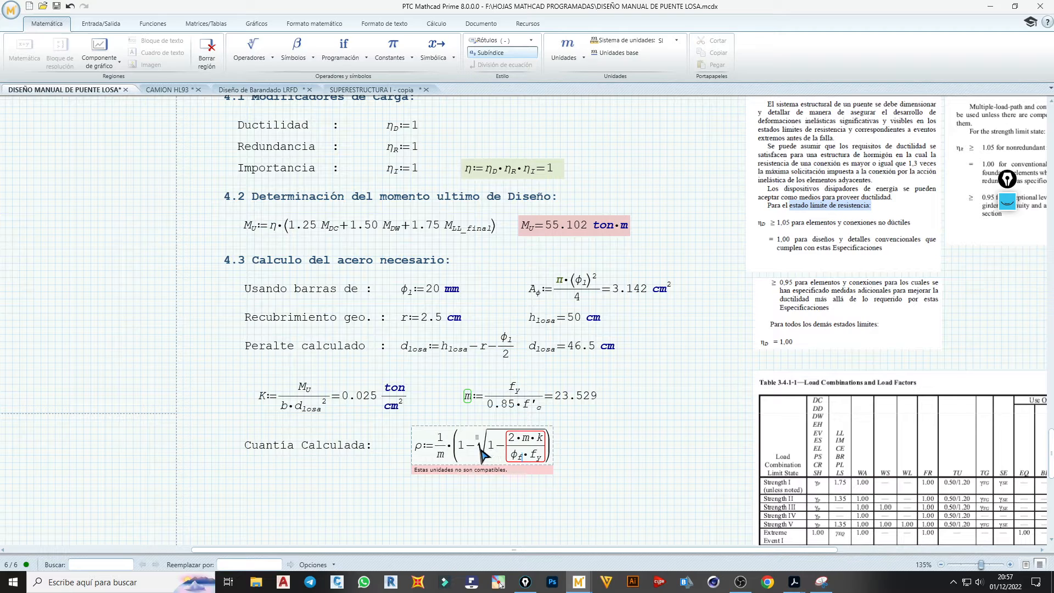
{"action": "left_click", "coordinate": [445, 458]}
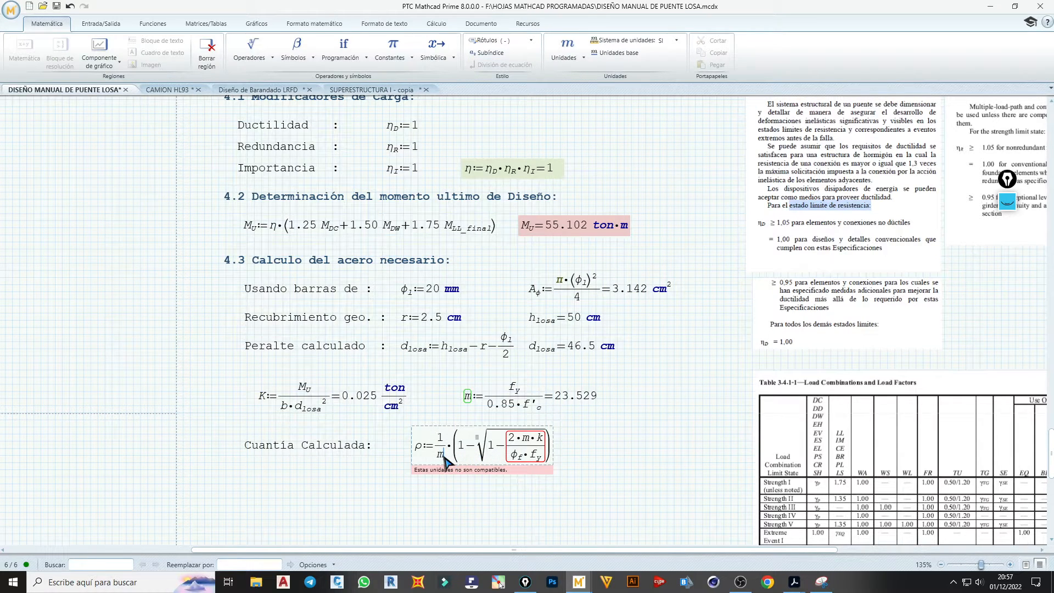
{"action": "left_click", "coordinate": [472, 403]}
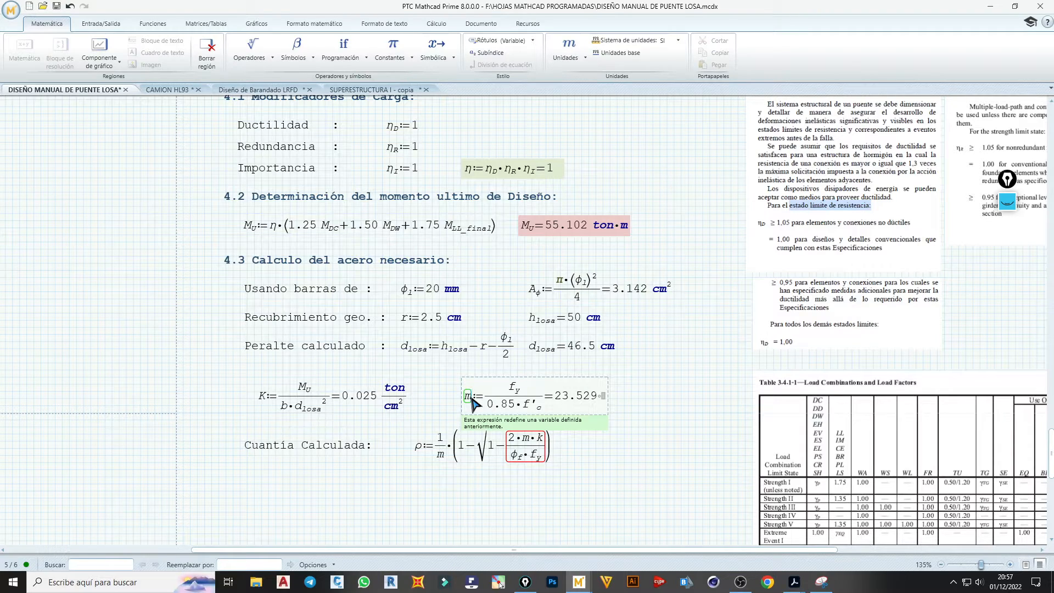
{"action": "scroll", "coordinate": [472, 403], "scroll_direction": "down", "scroll_amount": 1}
{"action": "scroll", "coordinate": [472, 397], "scroll_direction": "up", "scroll_amount": 1}
{"action": "left_click", "coordinate": [521, 462]}
{"action": "scroll", "coordinate": [521, 465], "scroll_direction": "up", "scroll_amount": 4}
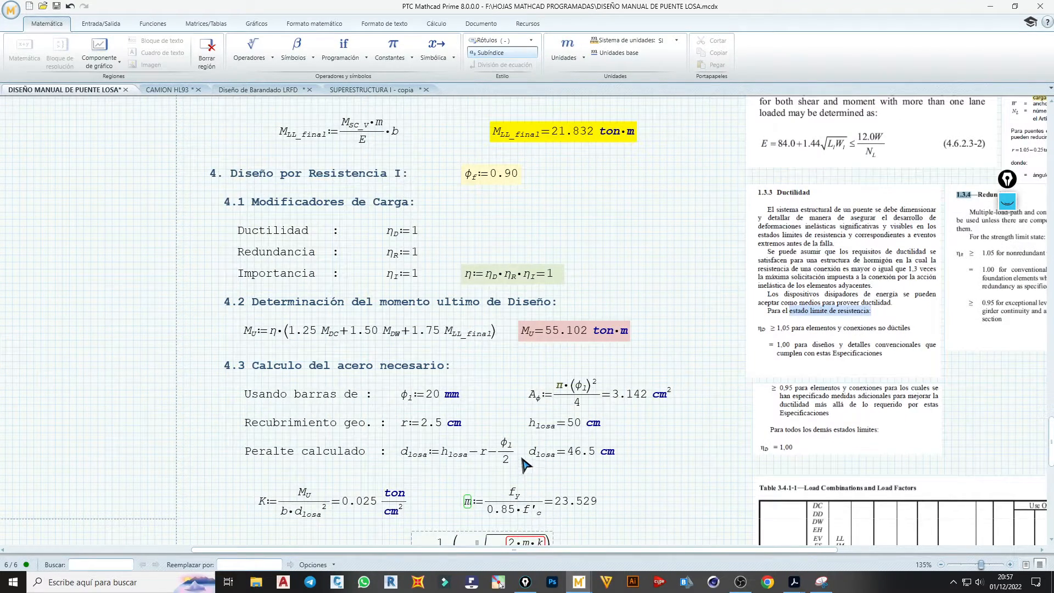
{"action": "scroll", "coordinate": [525, 466], "scroll_direction": "down", "scroll_amount": 1}
{"action": "scroll", "coordinate": [524, 465], "scroll_direction": "down", "scroll_amount": 3}
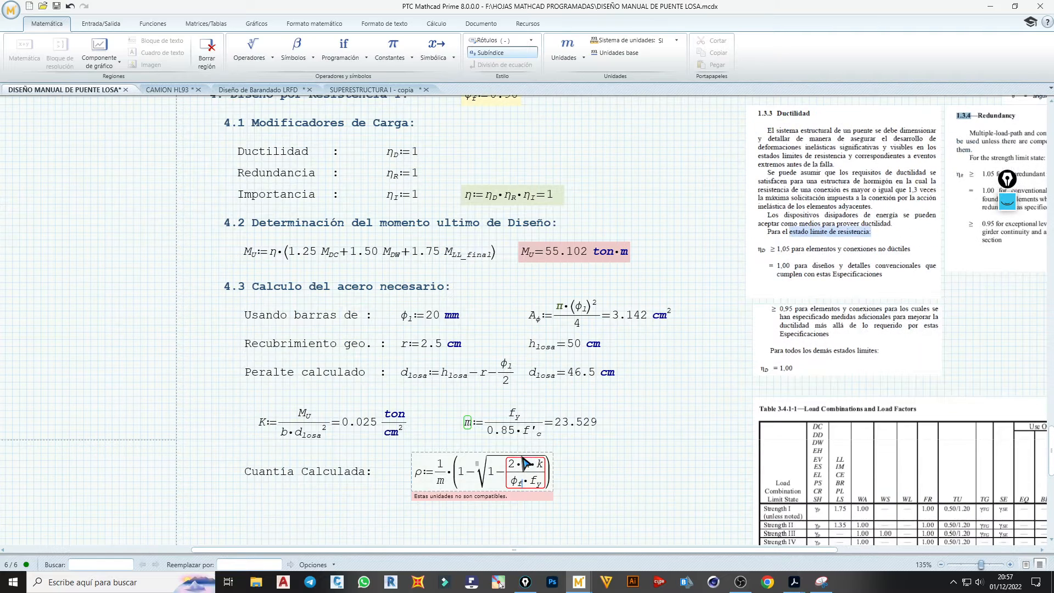
- Evaluate a copy of the fraction 2·m·k/(φ_f·f_y) beside the ρ formula to check its units, and remove it
{"action": "key", "text": "ctrl+c"}
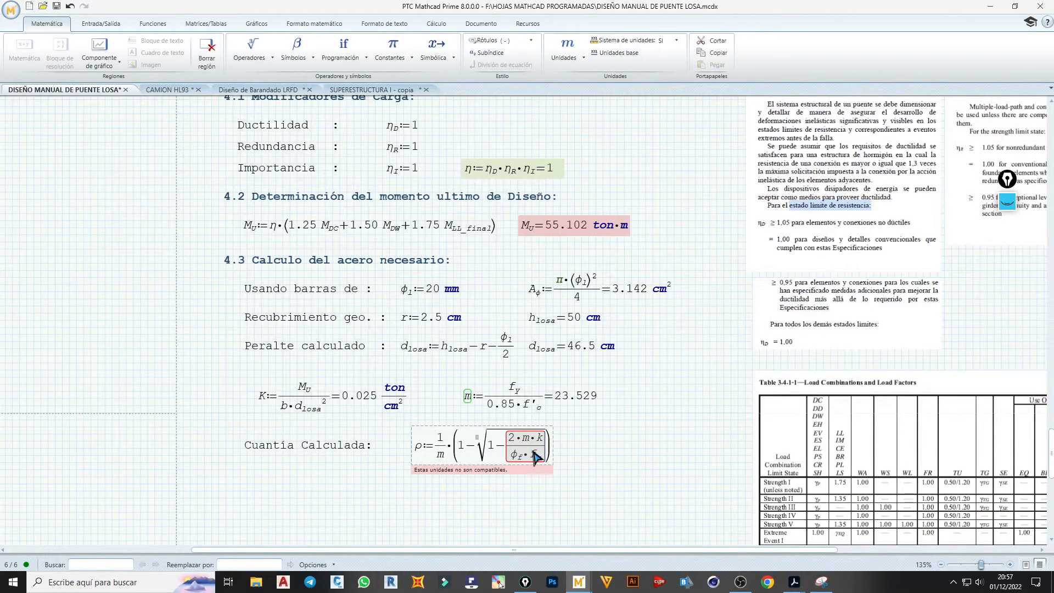
{"action": "left_click", "coordinate": [604, 488]}
{"action": "key", "text": "ctrl+v"}
{"action": "type", "text": "="}
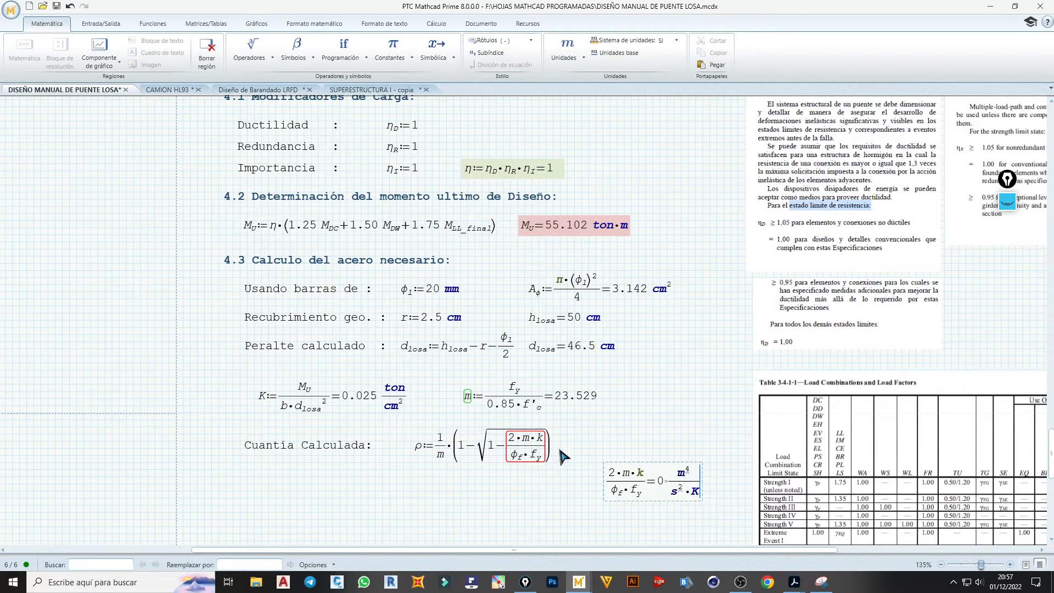
{"action": "left_click", "coordinate": [691, 459]}
{"action": "key", "text": "Delete"}
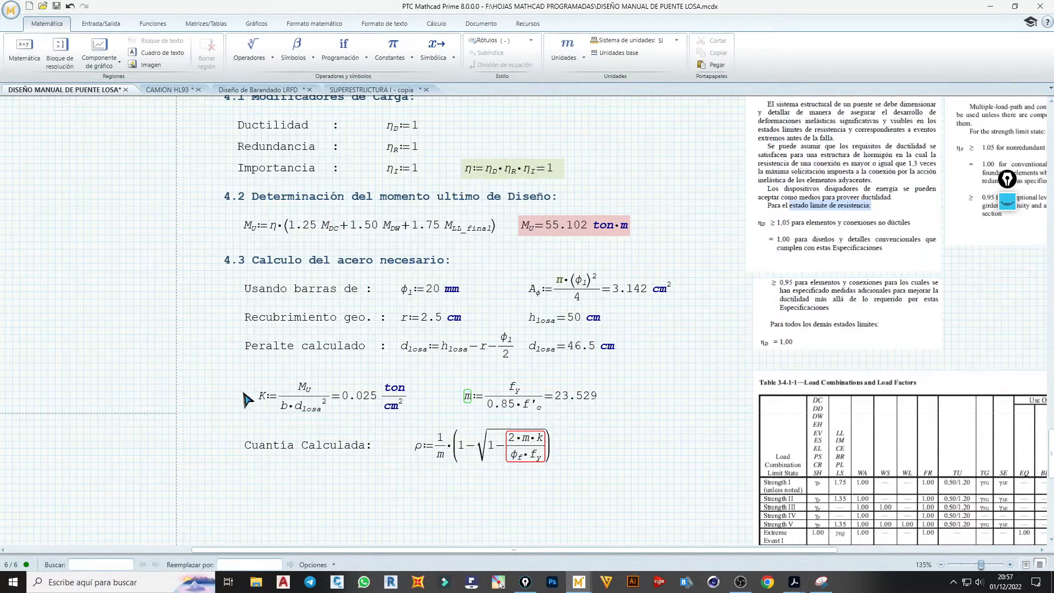
- Rename the variable K to lowercase k in its definition so it matches the ρ formula
{"action": "left_click", "coordinate": [271, 400]}
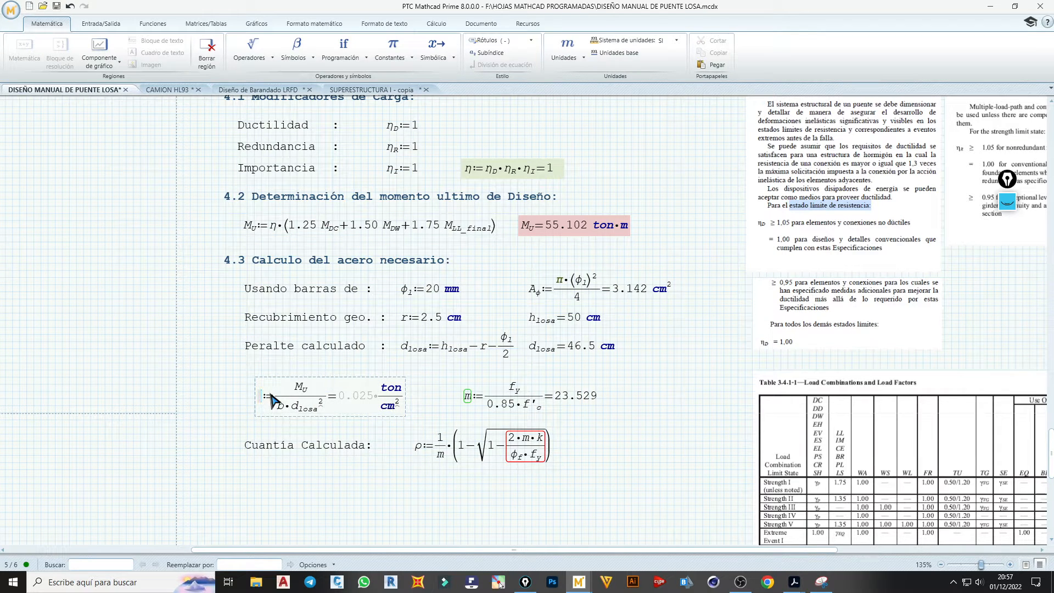
{"action": "type", "text": "k"}
{"action": "left_click", "coordinate": [447, 497]}
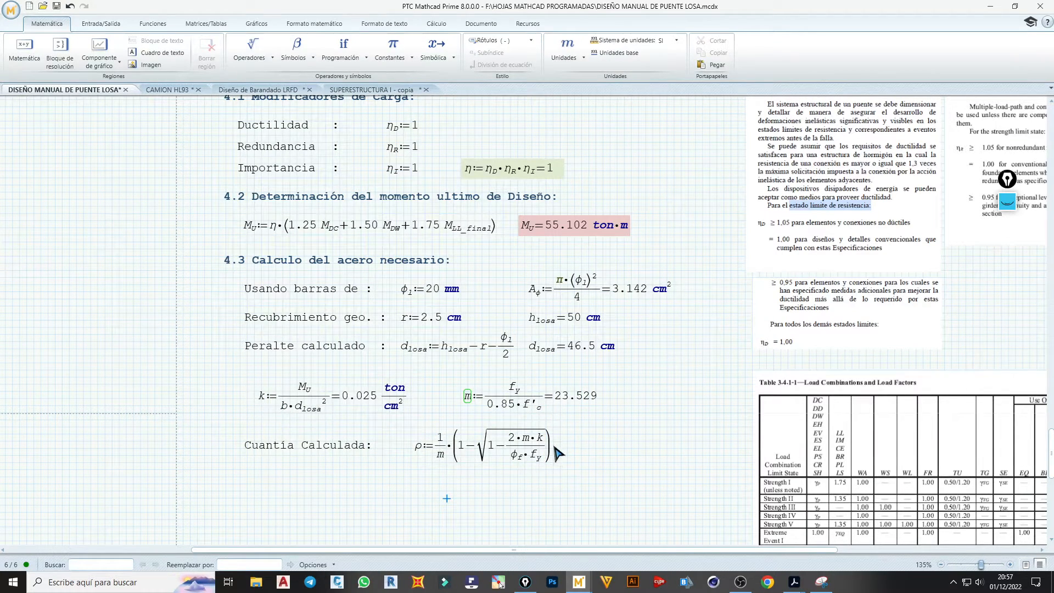
- Evaluate ρ in a separate math region beside its formula
{"action": "left_click", "coordinate": [418, 447]}
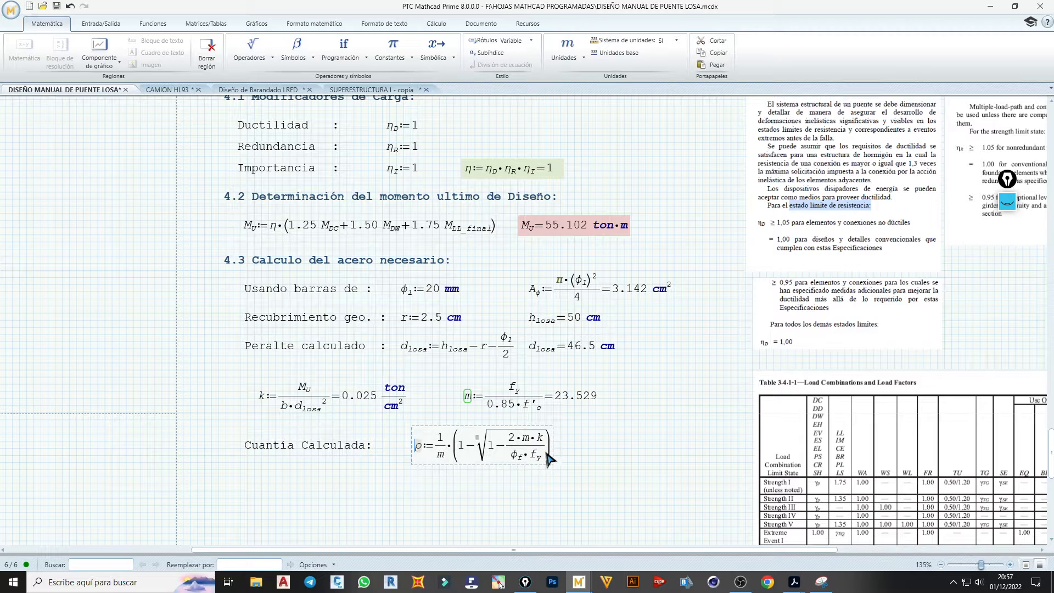
{"action": "left_click", "coordinate": [579, 447]}
{"action": "type", "text": "ρ=0.007"}
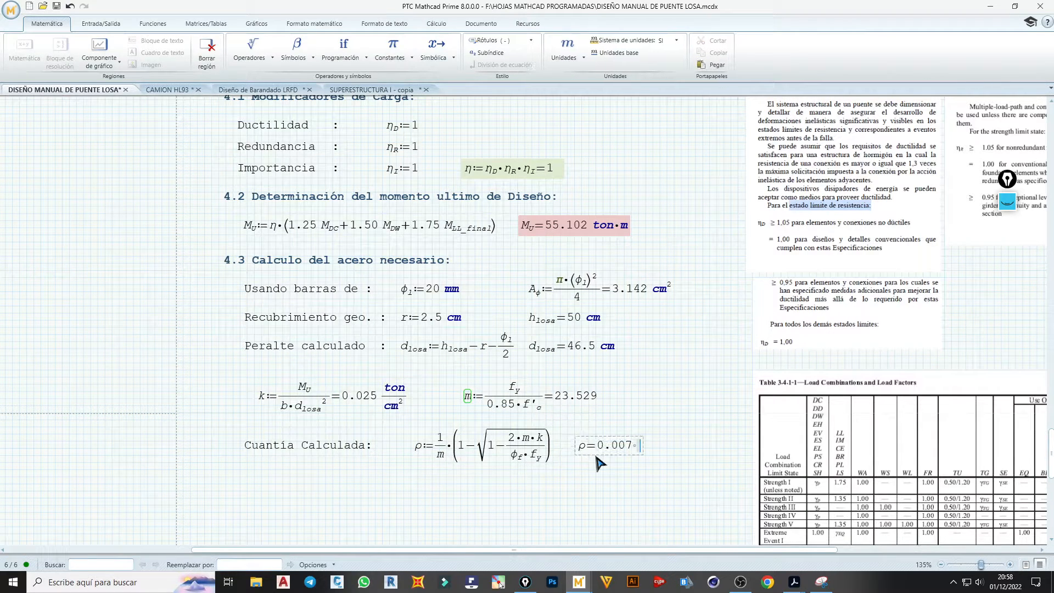
- Set the display precision of the evaluated ρ result to five decimal places
{"action": "left_click", "coordinate": [649, 450]}
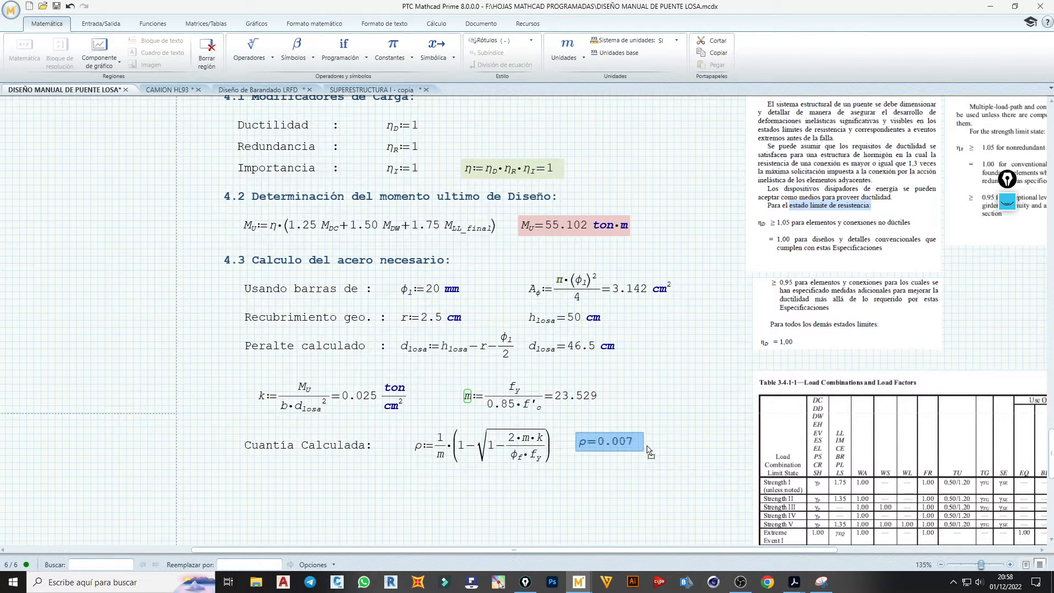
{"action": "left_click", "coordinate": [386, 28]}
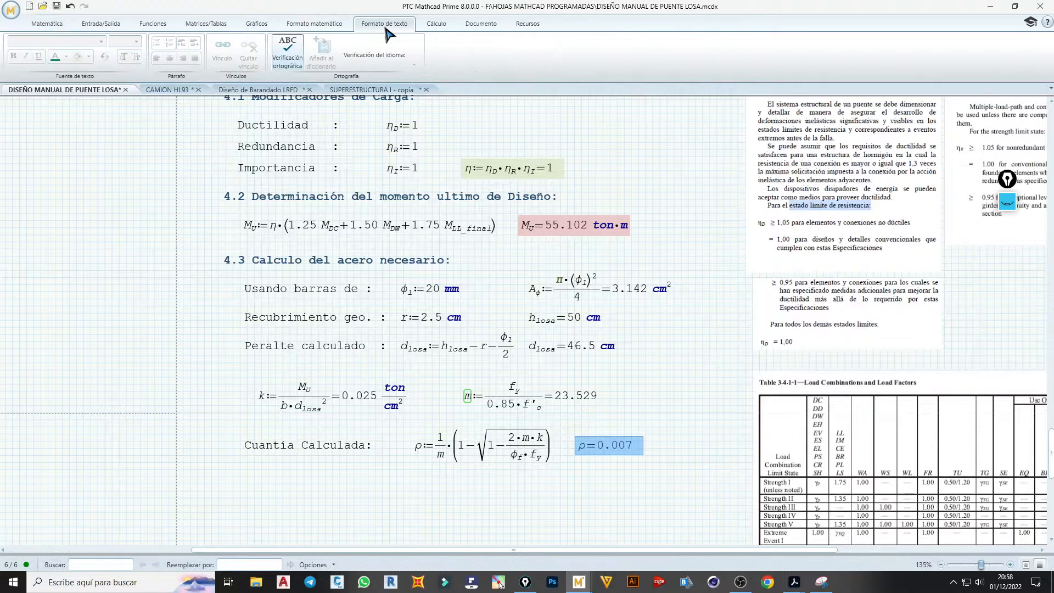
{"action": "left_click", "coordinate": [324, 25]}
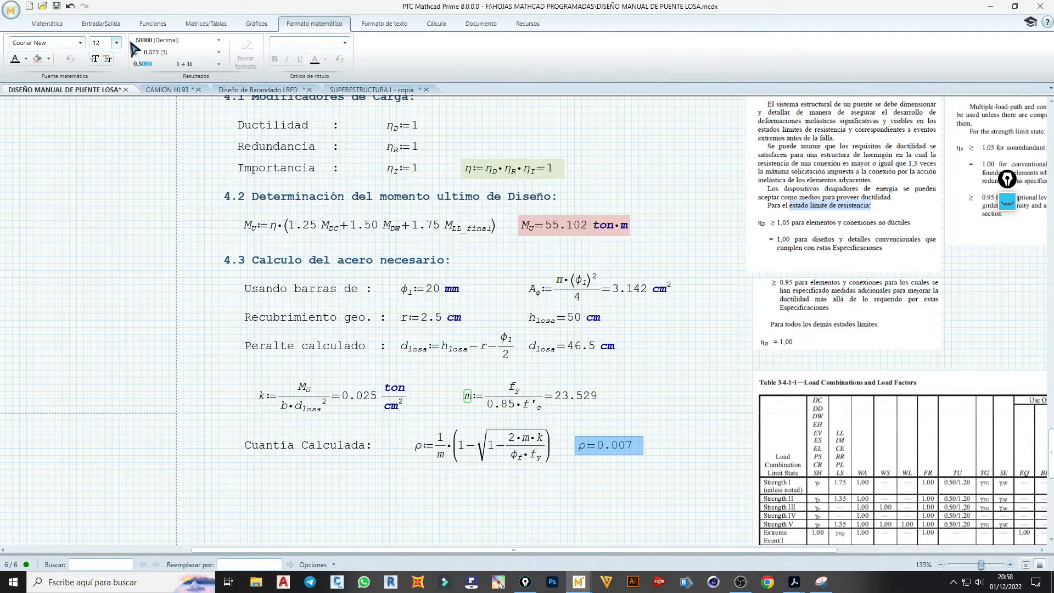
{"action": "left_click", "coordinate": [193, 58]}
{"action": "left_click", "coordinate": [170, 132]}
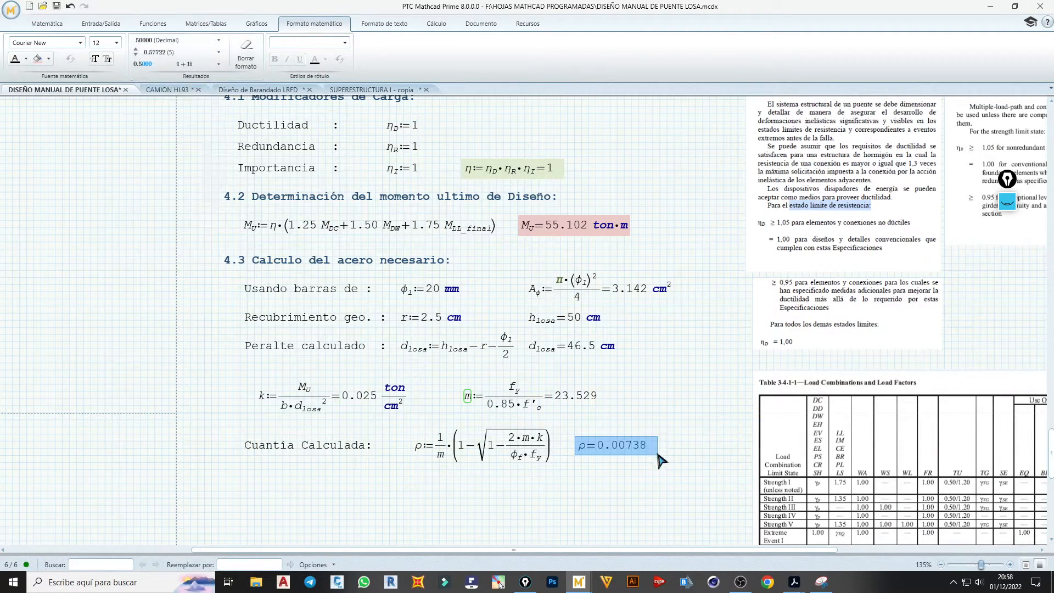
{"action": "left_click", "coordinate": [636, 472]}
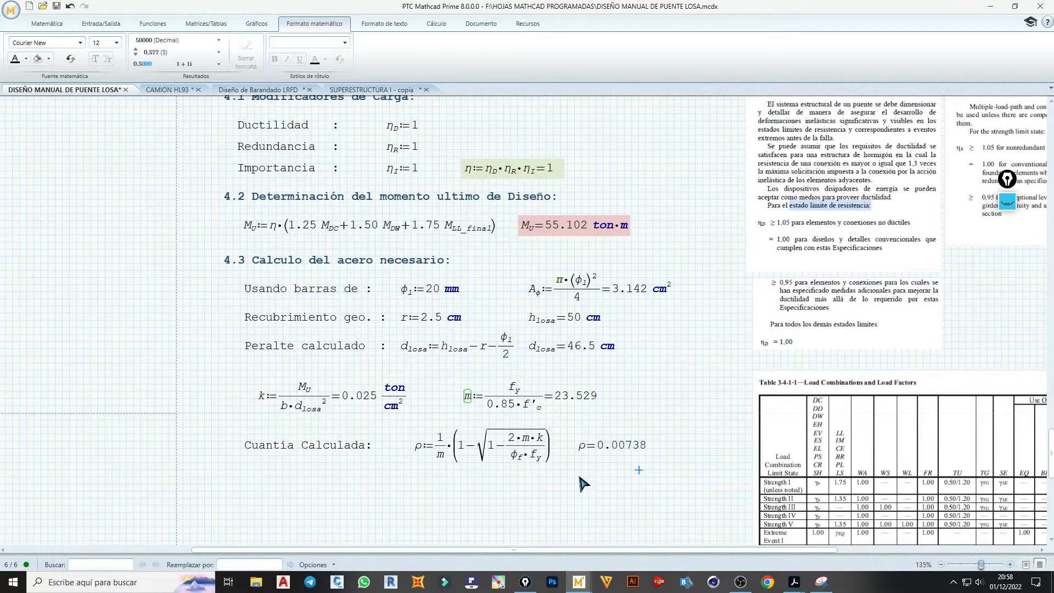
- Duplicate the "Cuantía Calculada:" label below itself and reword the copy as "** Acero Necesario:"
{"action": "left_click", "coordinate": [240, 490]}
{"action": "left_click", "coordinate": [295, 445]}
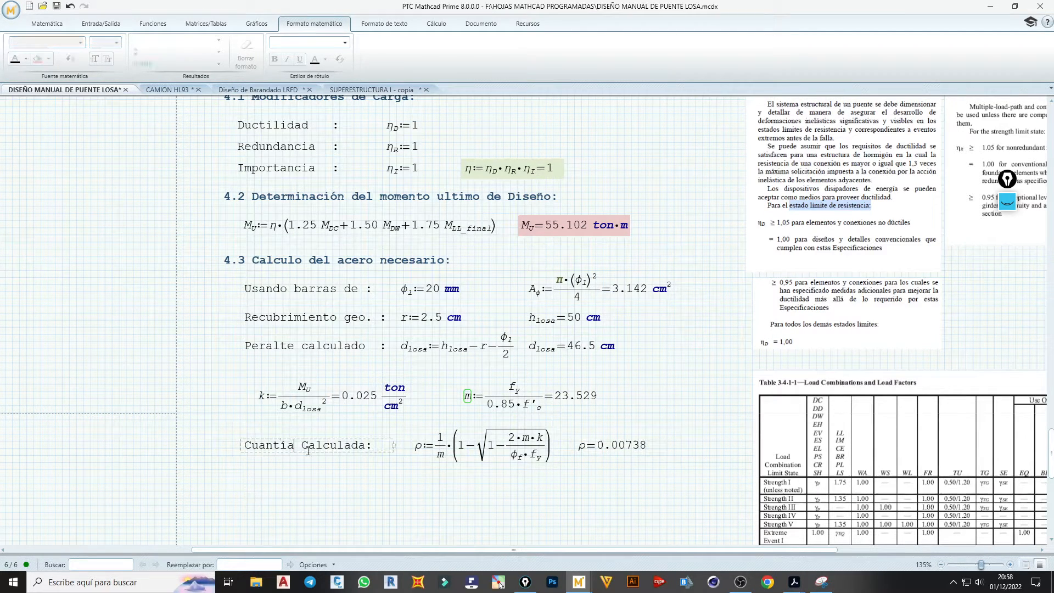
{"action": "left_click", "coordinate": [309, 453]}
{"action": "key", "text": "ctrl+c"}
{"action": "left_click", "coordinate": [242, 494]}
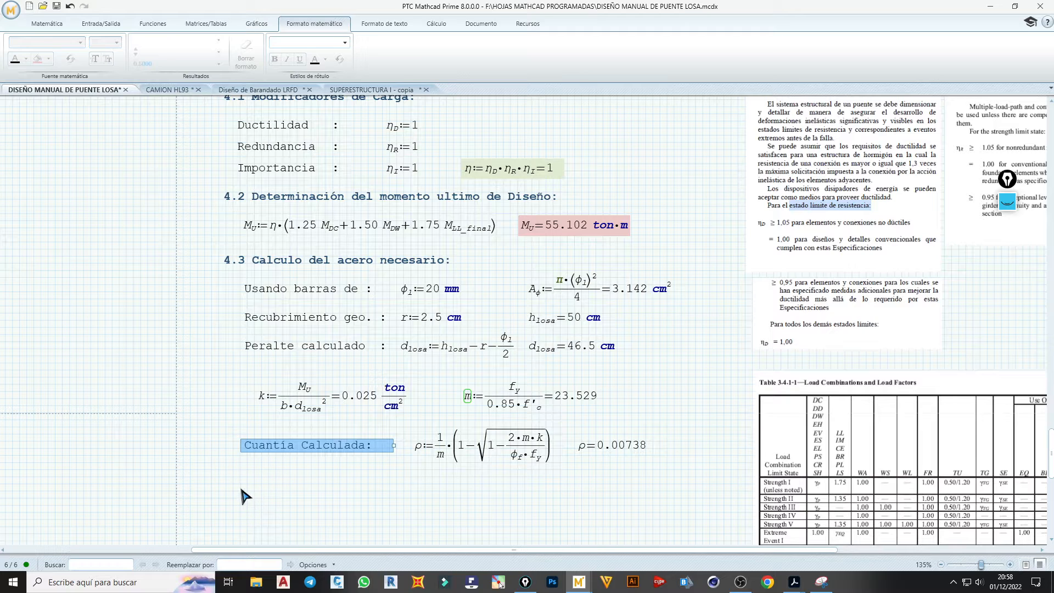
{"action": "key", "text": "ctrl+v"}
{"action": "left_click", "coordinate": [244, 489]}
{"action": "left_click_drag", "start_coordinate": [244, 489], "coordinate": [370, 492]}
{"action": "type", "text": "Ac"}
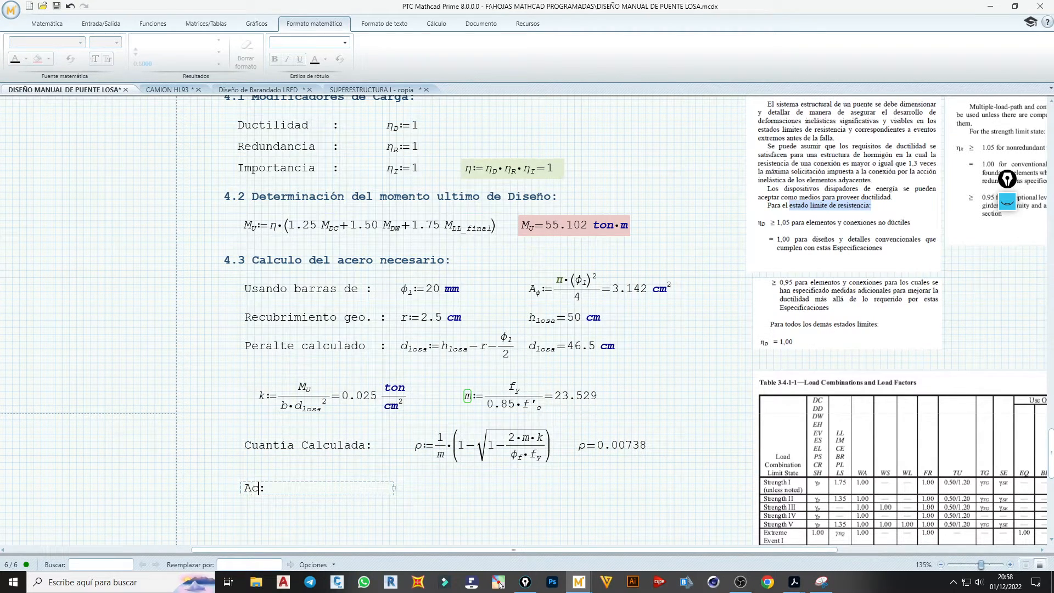
{"action": "type", "text": "ero "}
{"action": "type", "text": "Necesa"}
{"action": "type", "text": "**"}
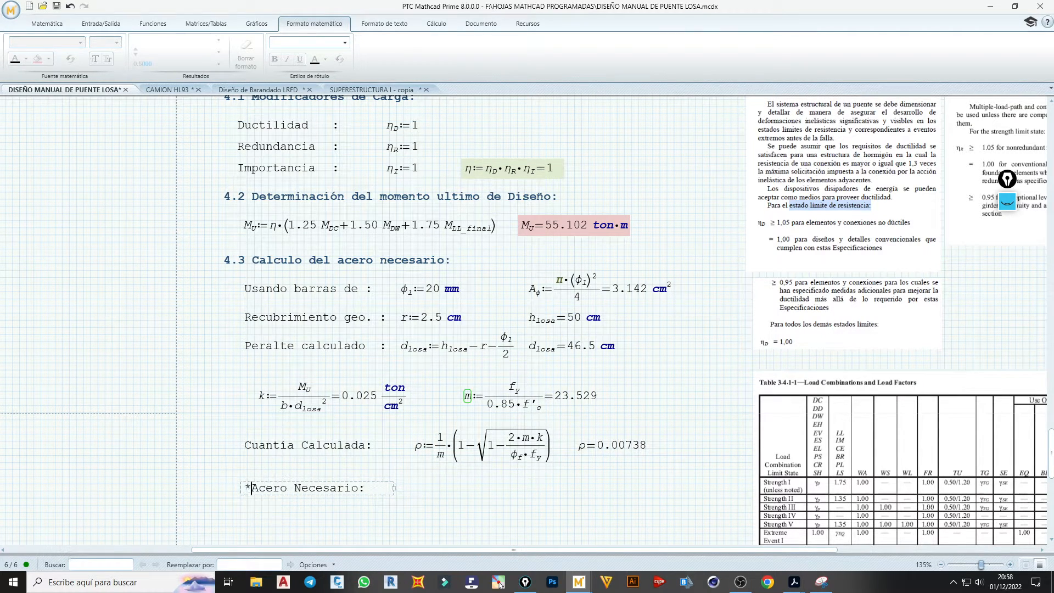
- Format the "** Acero Necesario:" label as bold green text
{"action": "left_click", "coordinate": [311, 500]}
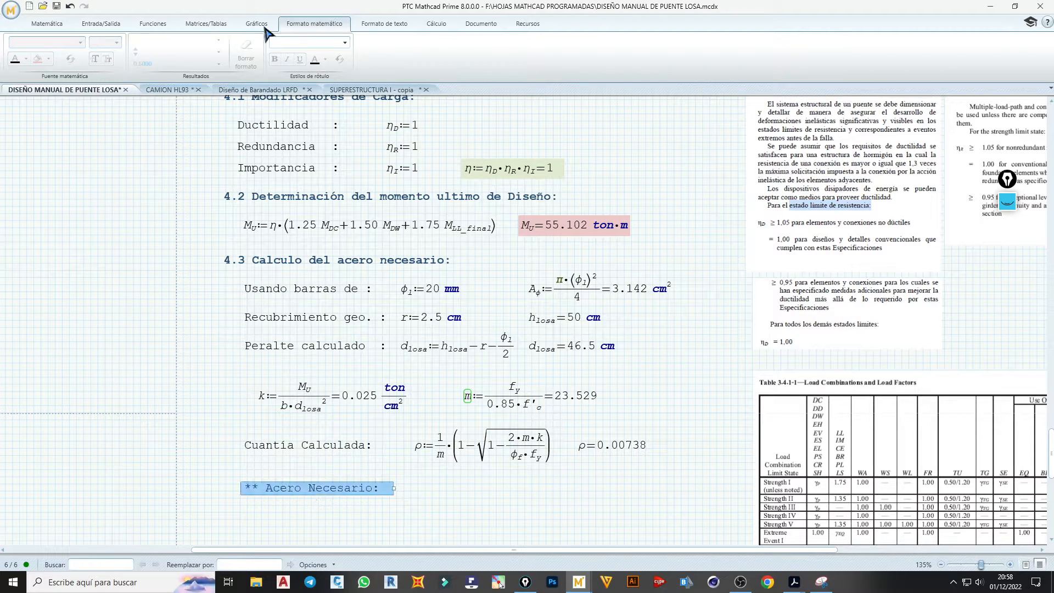
{"action": "left_click", "coordinate": [376, 25]}
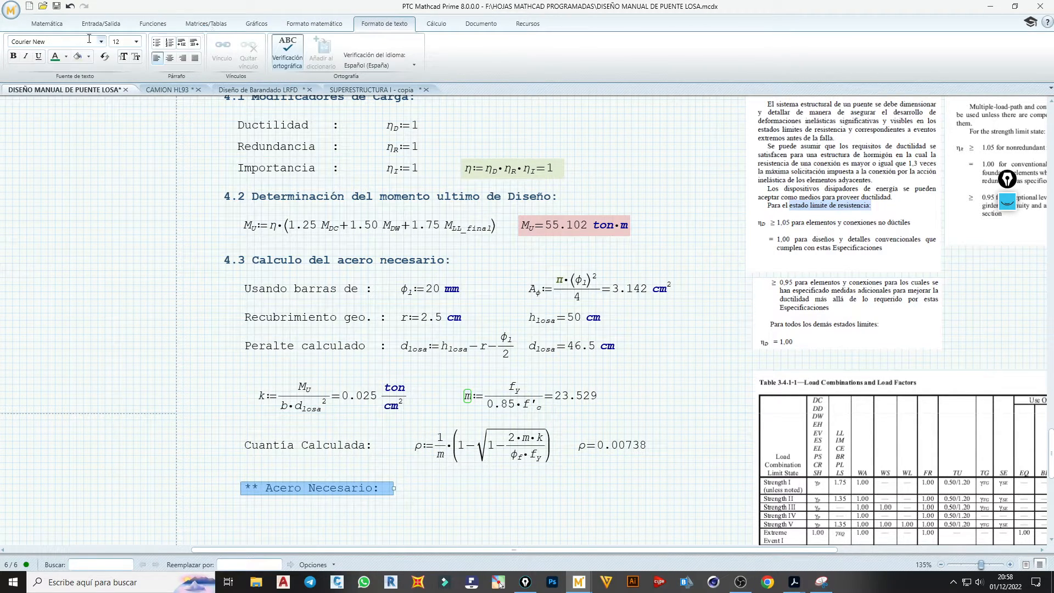
{"action": "left_click", "coordinate": [13, 55]}
- Define A_s as ρ·b·d_losa beside the "** Acero Necesario:" label and evaluate it
{"action": "left_click", "coordinate": [411, 490]}
{"action": "type", "text": "A"}
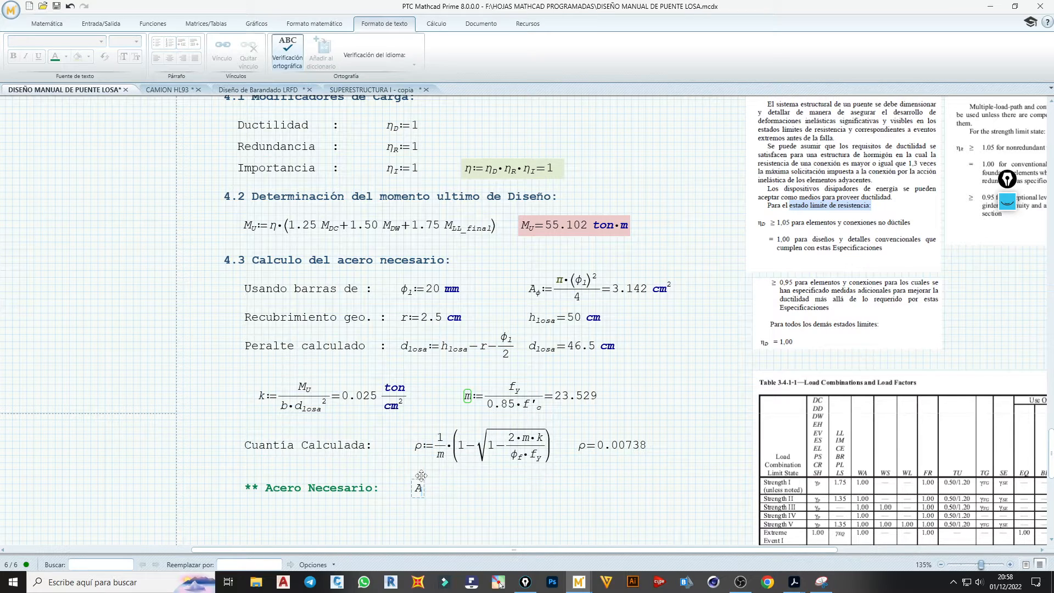
{"action": "type", "text": ".s:"}
{"action": "left_click", "coordinate": [580, 449]}
{"action": "key", "text": "ctrl+c"}
{"action": "left_click", "coordinate": [443, 489]}
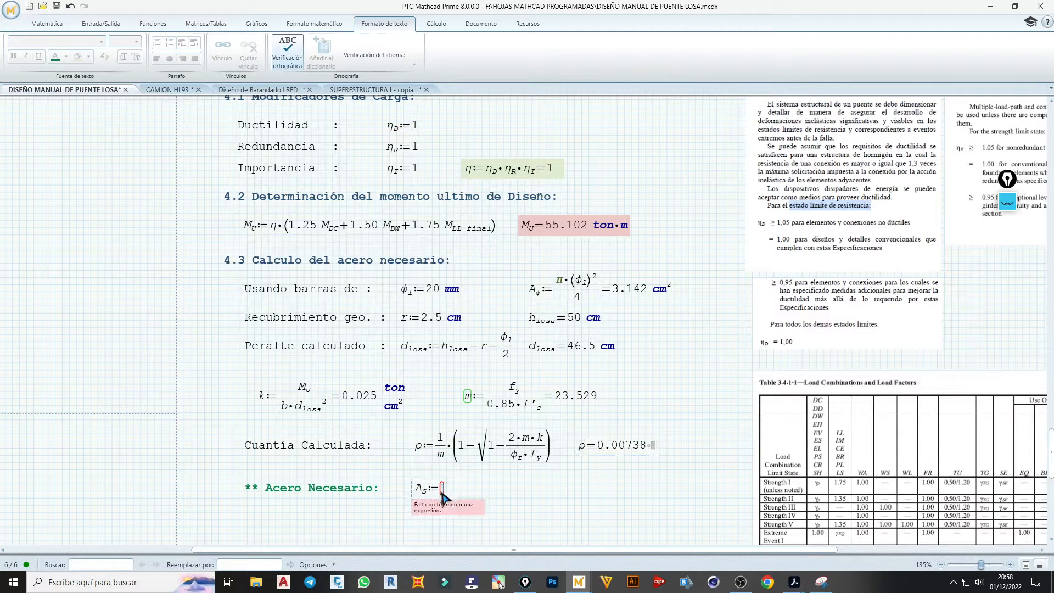
{"action": "key", "text": "ctrl+v"}
{"action": "type", "text": "*b*"}
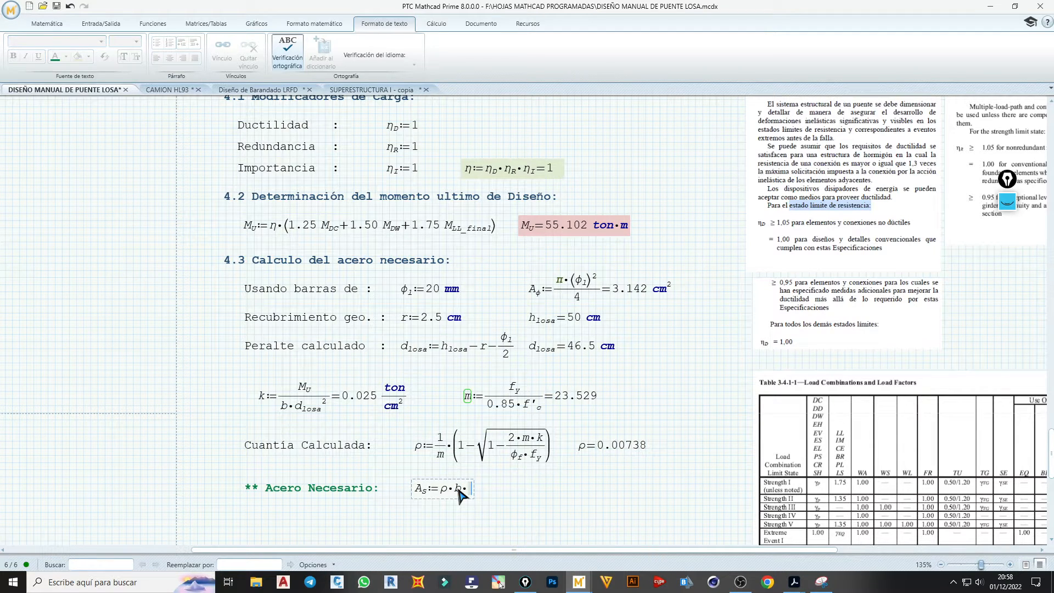
{"action": "type", "text": "d"}
{"action": "type", "text": ".losa="}
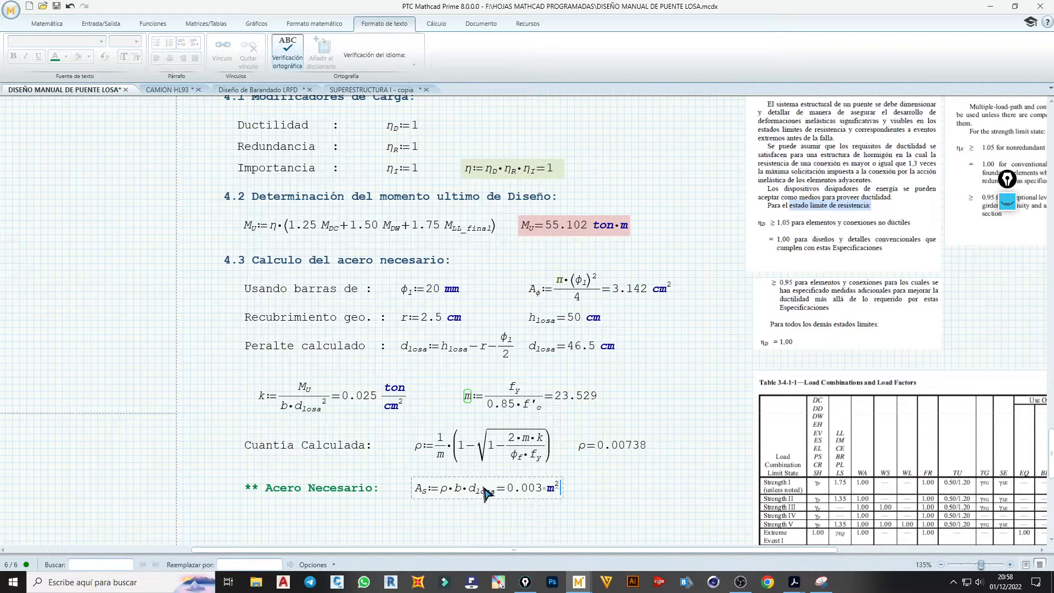
- Remove the inline result from the A_s definition and evaluate A_s separately beside it in cm²
{"action": "left_click", "coordinate": [418, 489]}
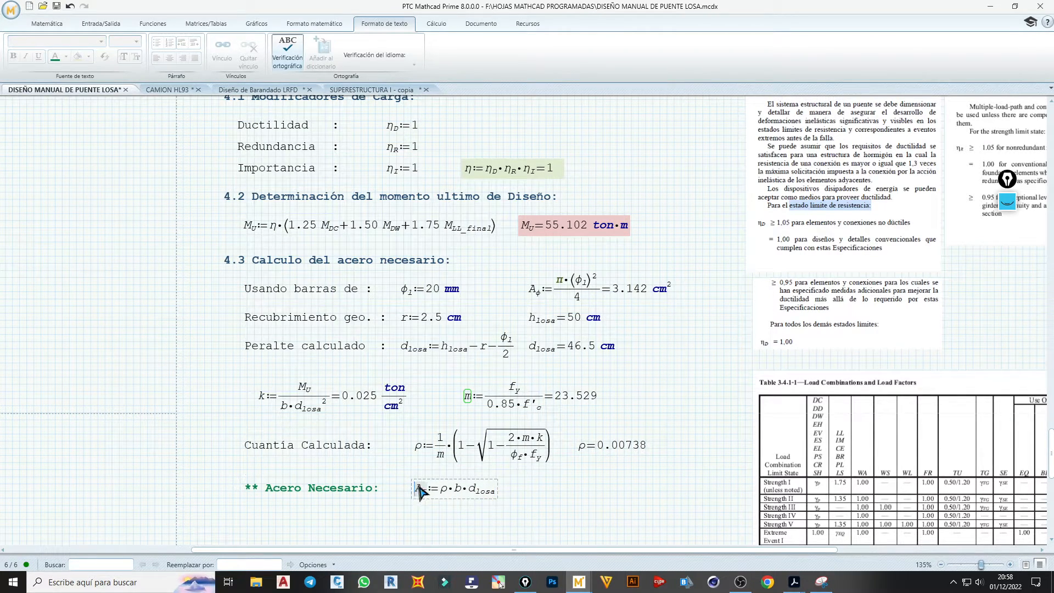
{"action": "left_click", "coordinate": [577, 488]}
{"action": "type", "text": "A.s"}
{"action": "type", "text": "=0.003 m^2"}
{"action": "left_click", "coordinate": [646, 490]}
{"action": "type", "text": "cm"}
- Highlight the evaluated A_s result with a light orange background
{"action": "left_click", "coordinate": [673, 488]}
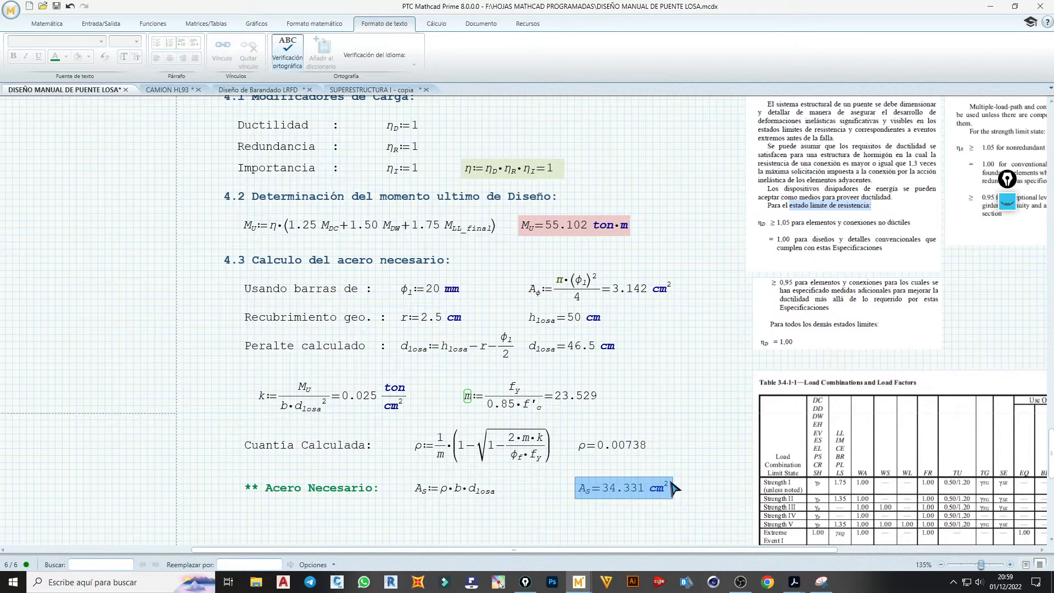
{"action": "left_click", "coordinate": [323, 26]}
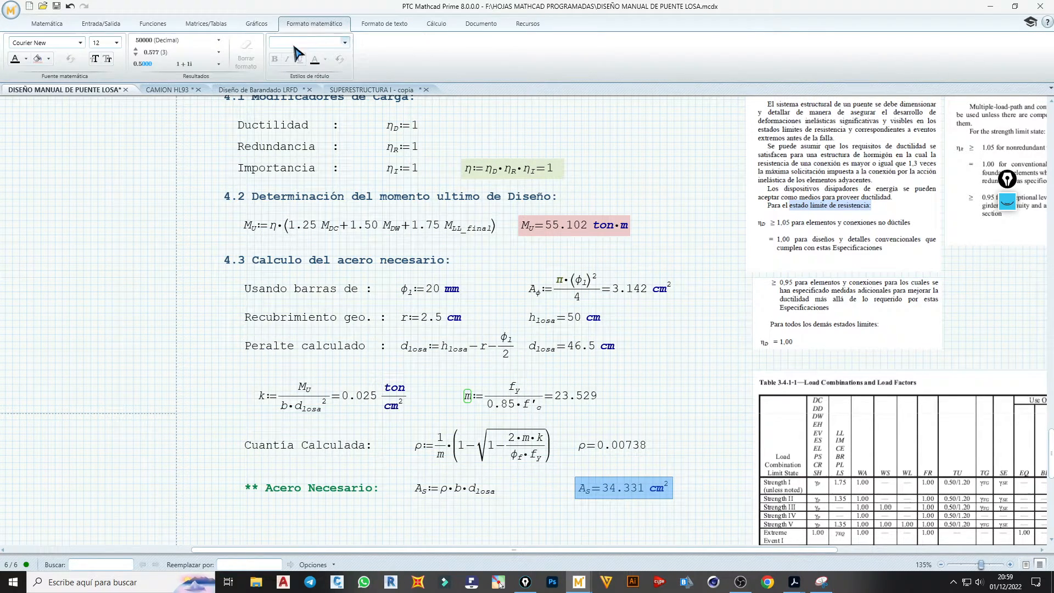
{"action": "left_click", "coordinate": [49, 58]}
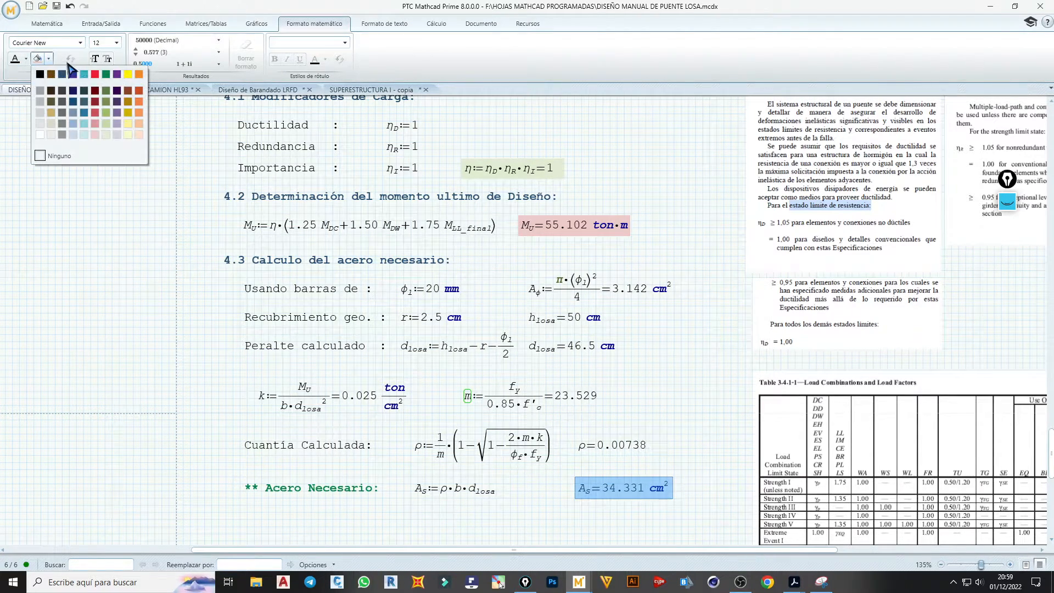
{"action": "left_click", "coordinate": [140, 124]}
{"action": "left_click", "coordinate": [425, 519]}
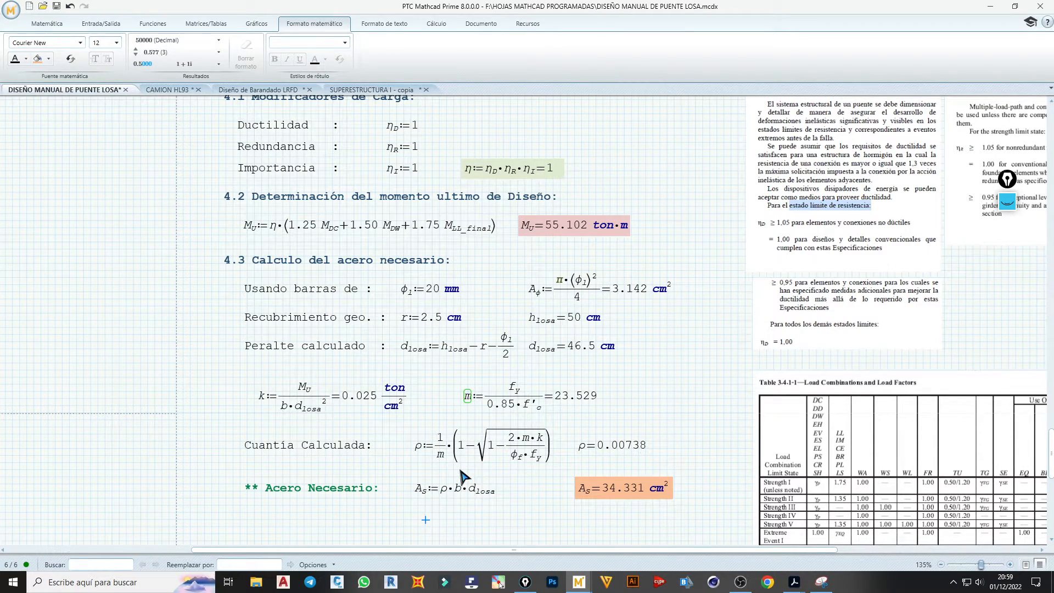
- Add the text "Por lo tanto se asume utilizar :" below the "** Acero Necesario:" row and widen it to fit one line
{"action": "left_click", "coordinate": [241, 520]}
{"action": "key", "text": "ctrl+t"}
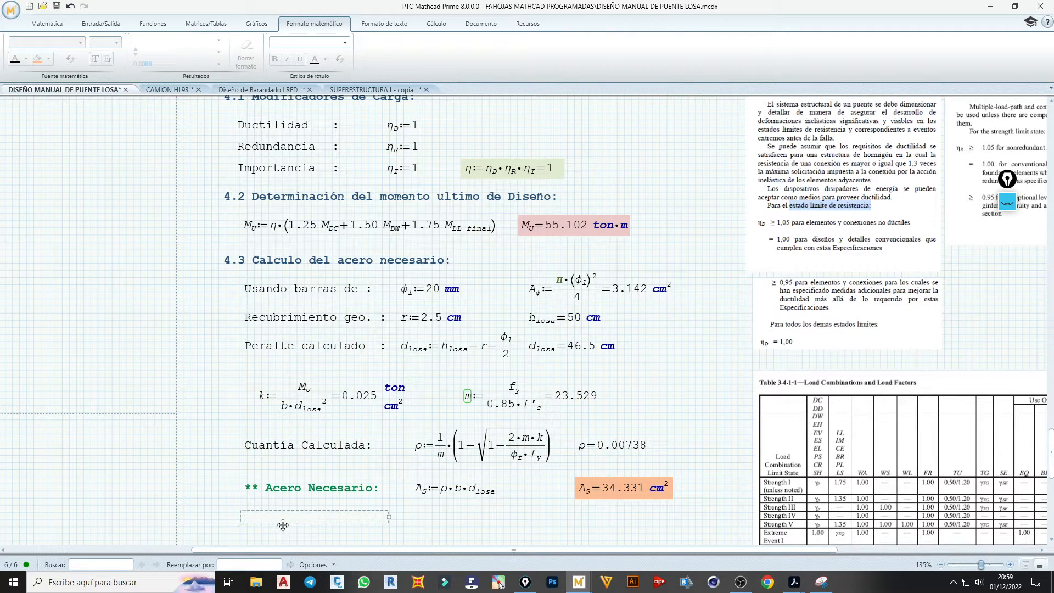
{"action": "type", "text": "P"}
{"action": "type", "text": "or lo tanto se asume utilizar :"}
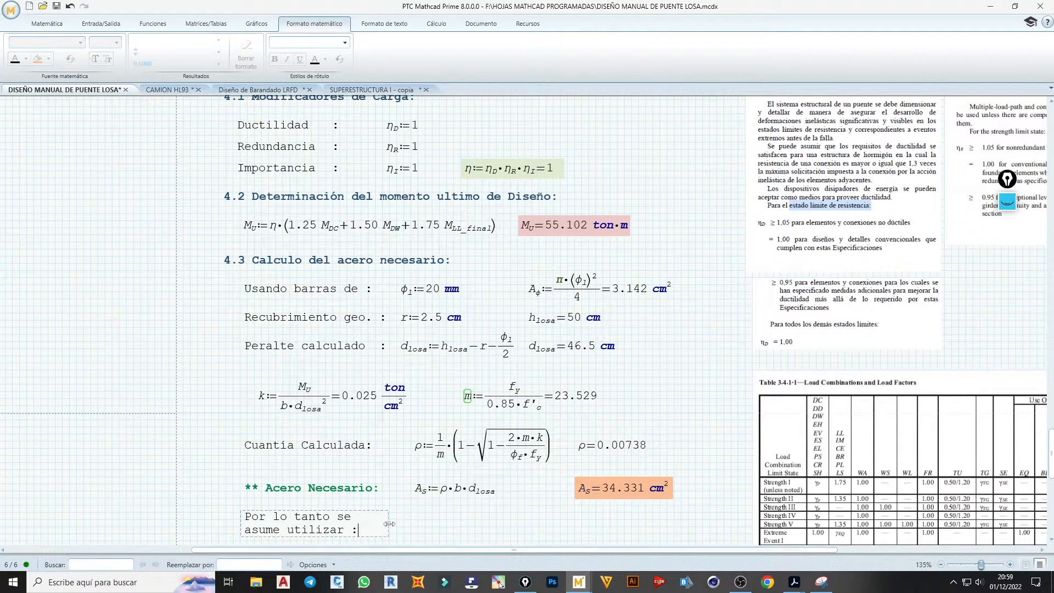
{"action": "left_click_drag", "start_coordinate": [389, 523], "coordinate": [496, 523]}
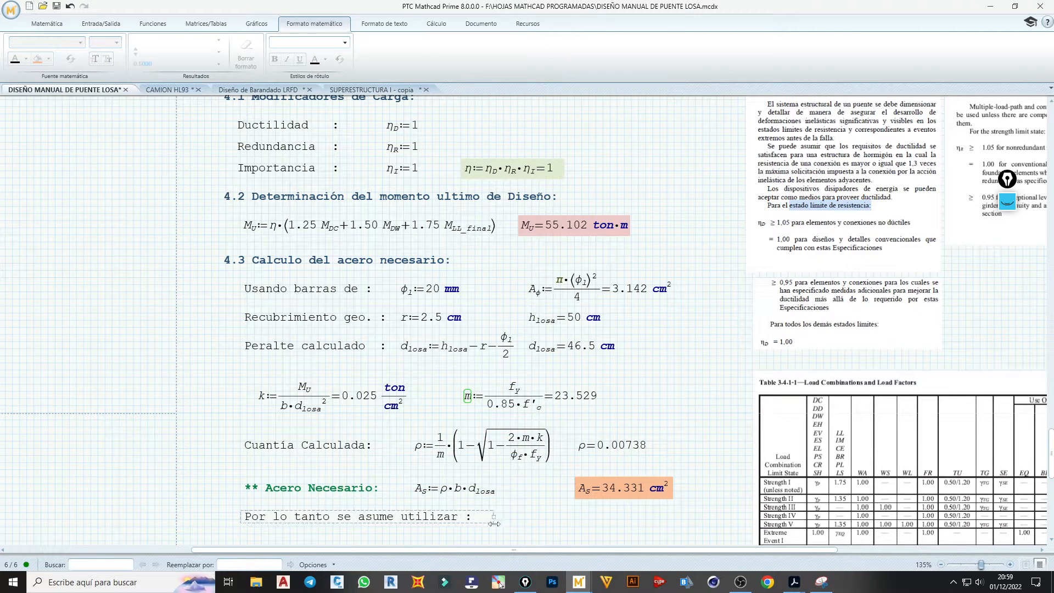
- Define the number of bars N_b_l as 5 beside the "Por lo tanto se asume utilizar :" text
{"action": "left_click", "coordinate": [510, 519]}
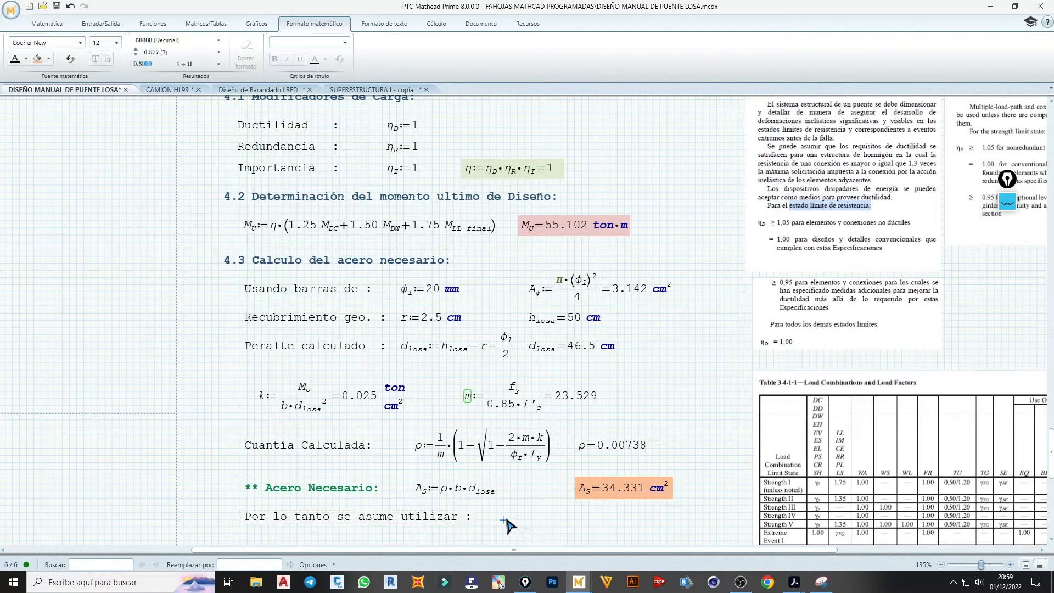
{"action": "type", "text": "N"}
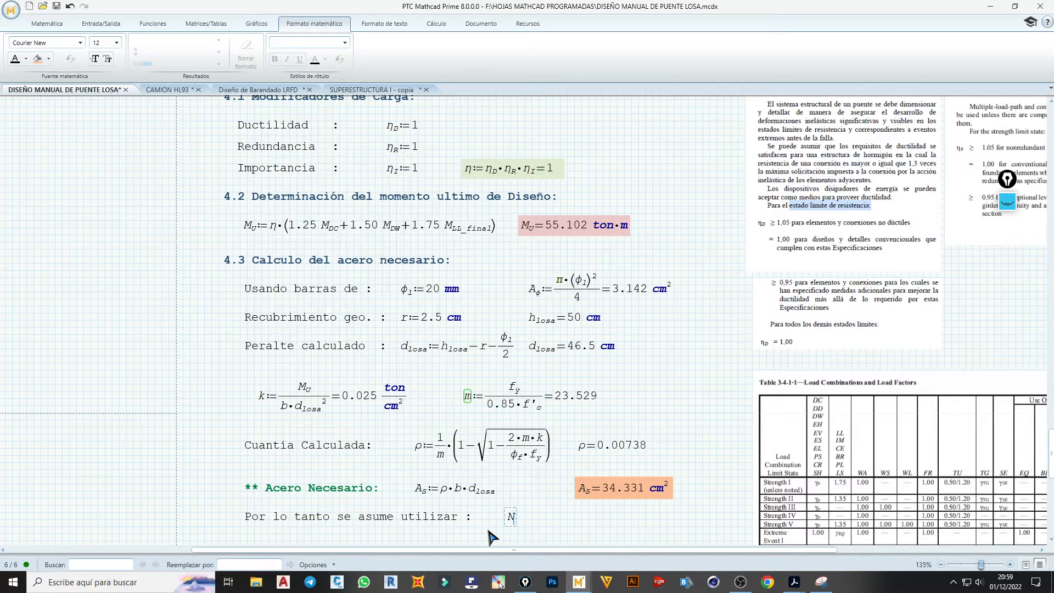
{"action": "type", "text": ".B"}
{"action": "key", "text": "BackSpace"}
{"action": "type", "text": "b_1:=5"}
- Evaluate the bar diameter φ_l in mm beside the N_b_l definition
{"action": "left_click", "coordinate": [568, 520]}
{"action": "type", "text": "f"}
{"action": "key", "text": "ctrl+g"}
{"action": "type", "text": ".1="}
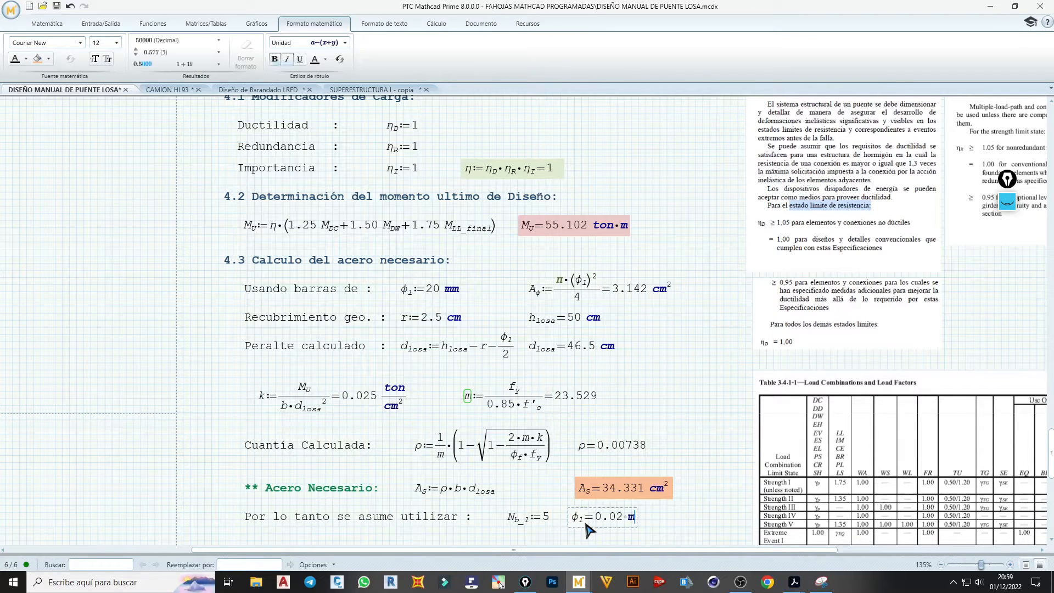
{"action": "type", "text": "m"}
{"action": "left_click", "coordinate": [674, 513]}
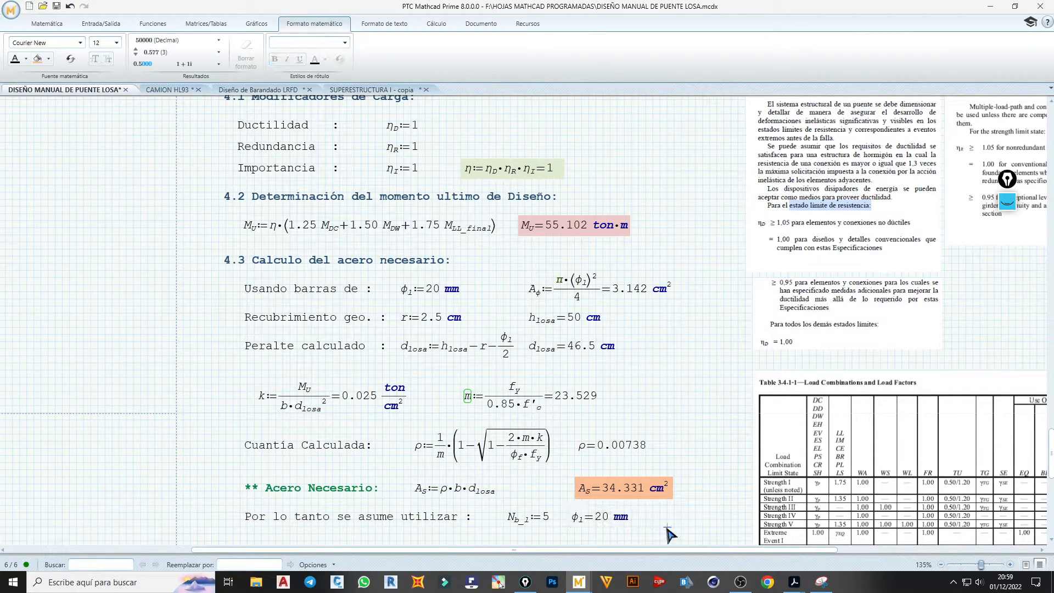
- Highlight the N_b_l definition in light yellow and the evaluated φ_l beside it in light green
{"action": "left_click_drag", "start_coordinate": [581, 520], "coordinate": [547, 510]}
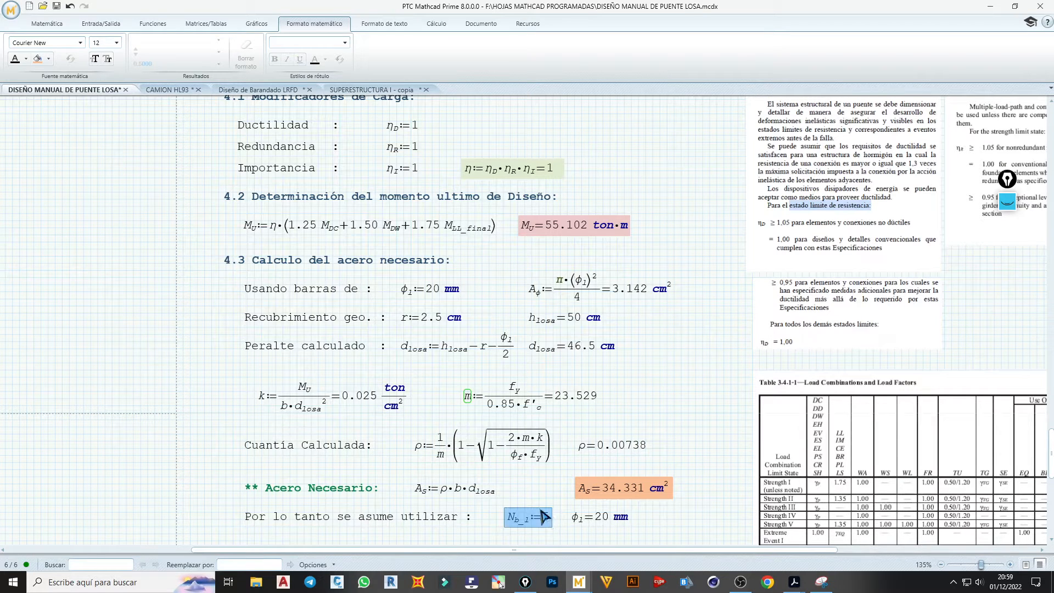
{"action": "left_click", "coordinate": [48, 58]}
{"action": "left_click", "coordinate": [128, 135]}
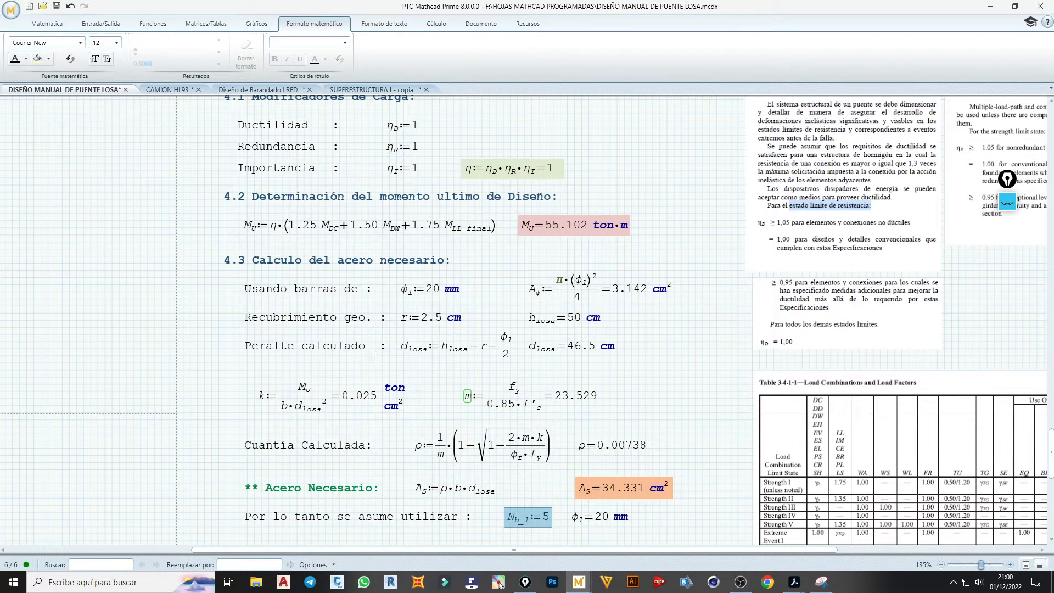
{"action": "left_click", "coordinate": [619, 519]}
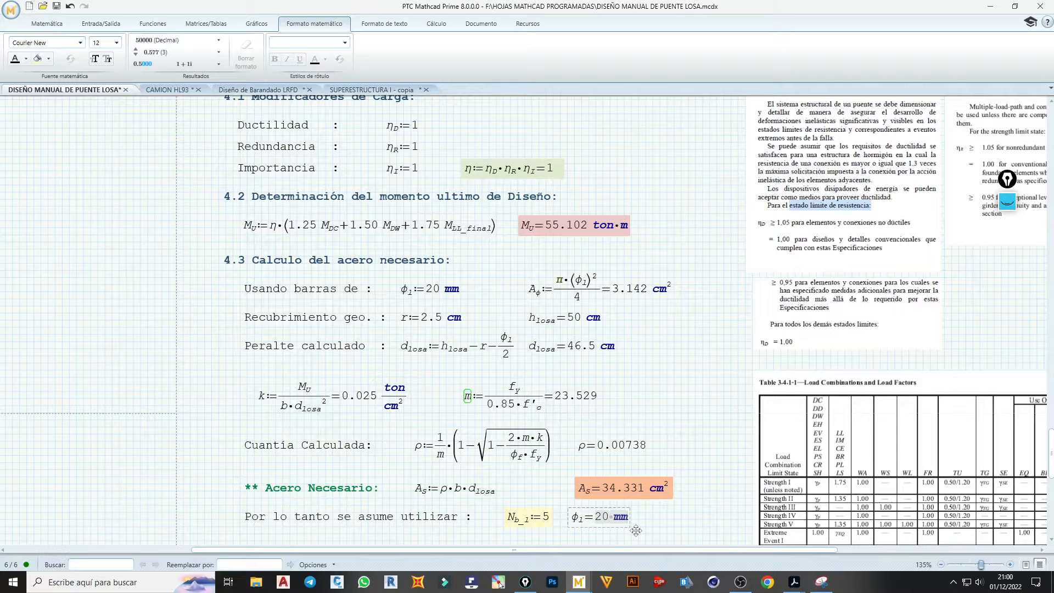
{"action": "left_click", "coordinate": [48, 59]}
{"action": "left_click", "coordinate": [104, 134]}
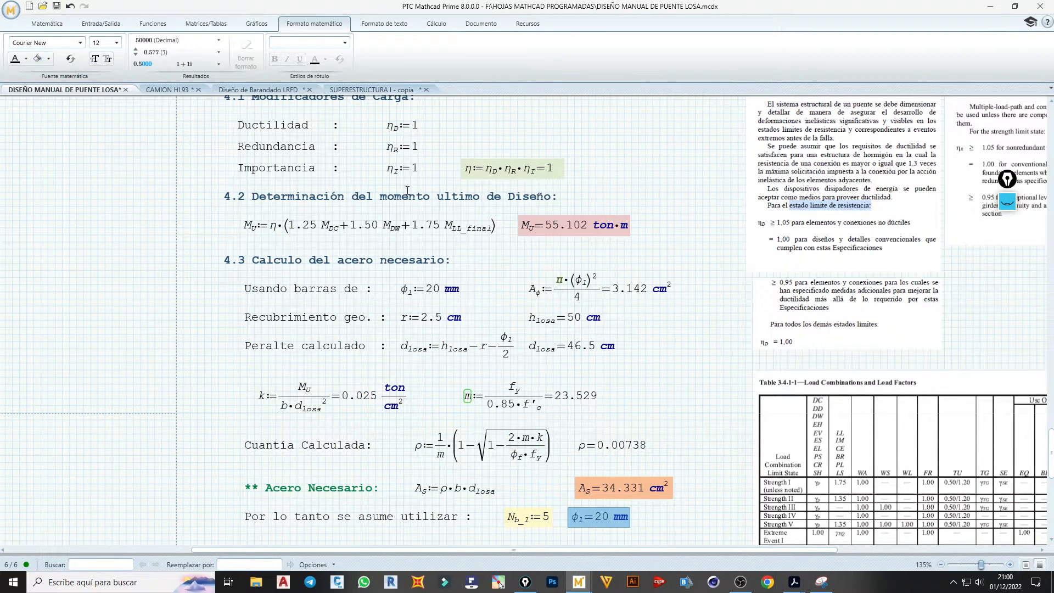
- Highlight the φ_l and r input definitions at the start of section 4.3 in light yellow
{"action": "scroll", "coordinate": [427, 253], "scroll_direction": "up", "scroll_amount": 3}
{"action": "scroll", "coordinate": [427, 254], "scroll_direction": "down", "scroll_amount": 3}
{"action": "left_click", "coordinate": [433, 289]}
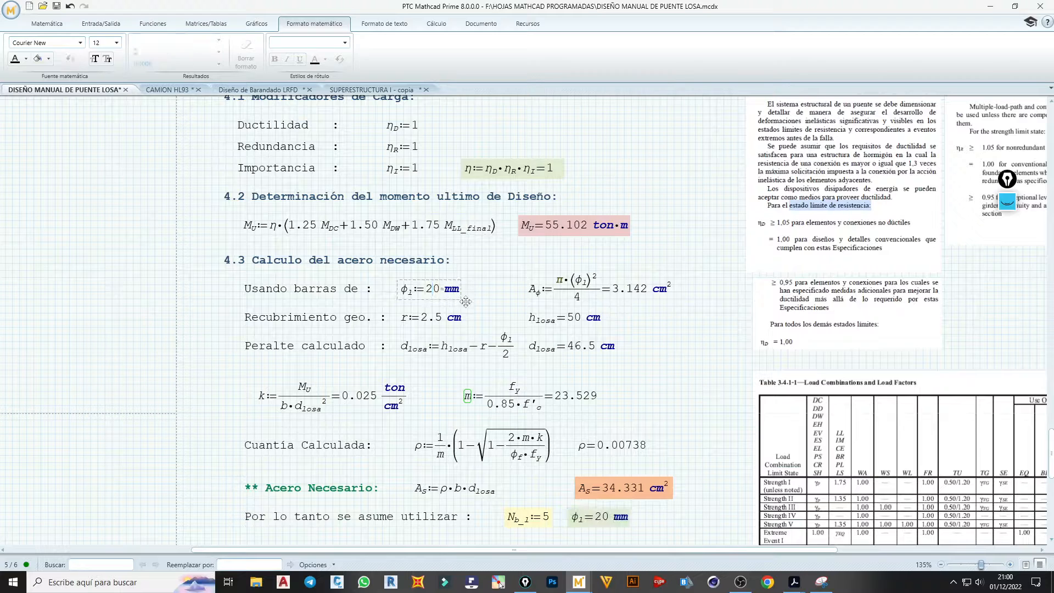
{"action": "left_click_drag", "start_coordinate": [474, 287], "coordinate": [410, 296]}
{"action": "left_click", "coordinate": [475, 286]}
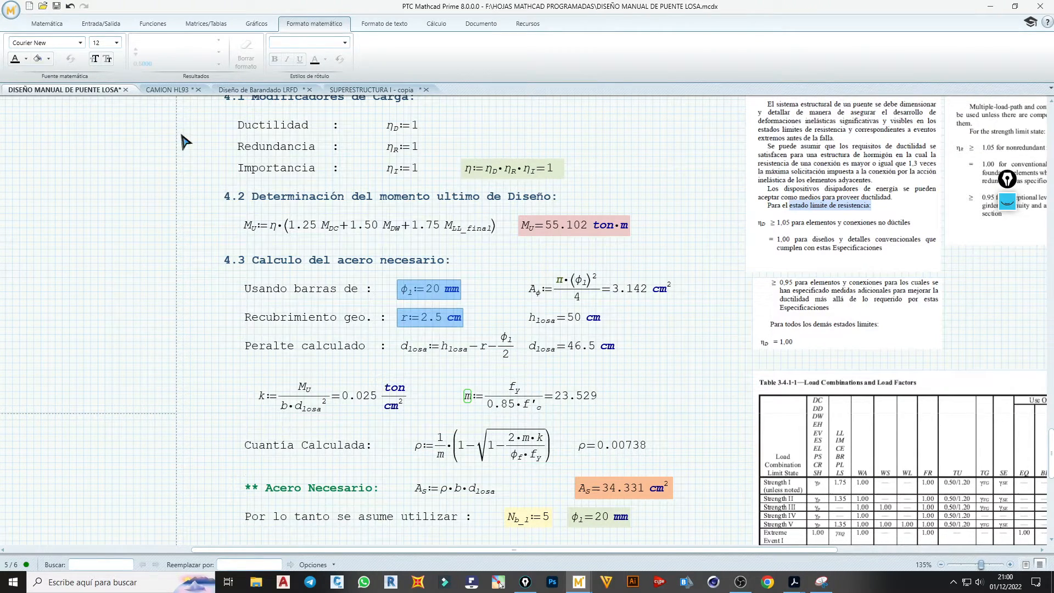
{"action": "left_click", "coordinate": [48, 59]}
{"action": "left_click", "coordinate": [128, 134]}
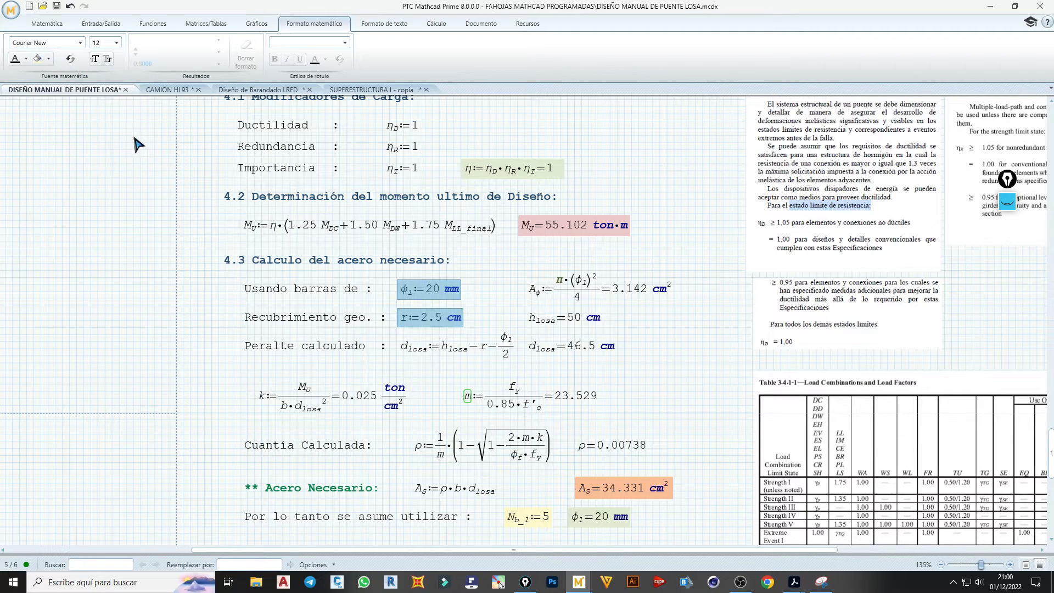
{"action": "left_click", "coordinate": [636, 350]}
- Insert blank space between the "** Acero Necesario:" row and the "Por lo tanto se asume utilizar :" row
{"action": "scroll", "coordinate": [631, 362], "scroll_direction": "down", "scroll_amount": 6}
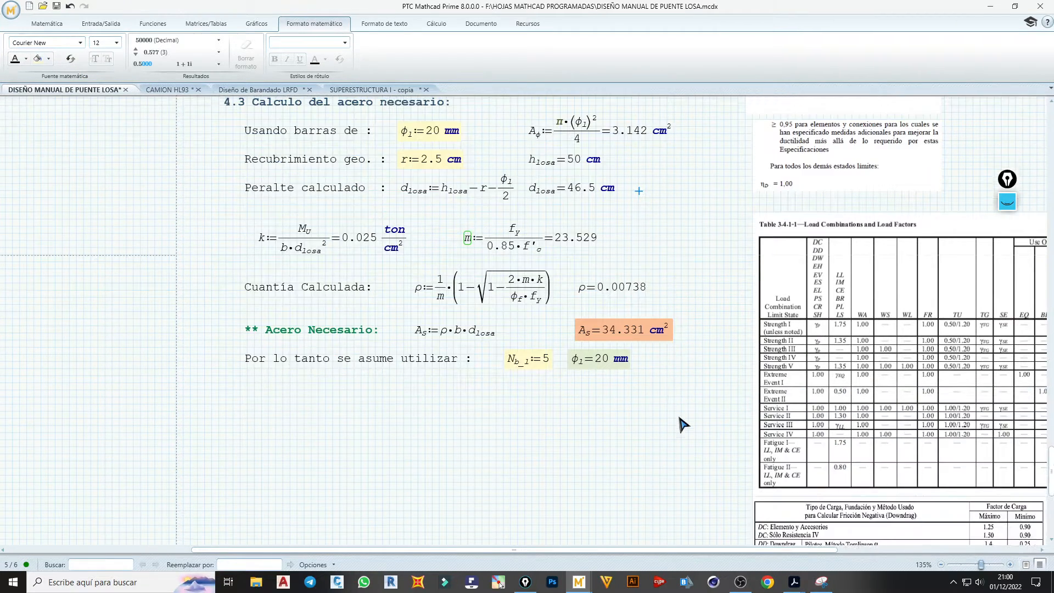
{"action": "left_click", "coordinate": [653, 348]}
{"action": "key", "text": "Return"}
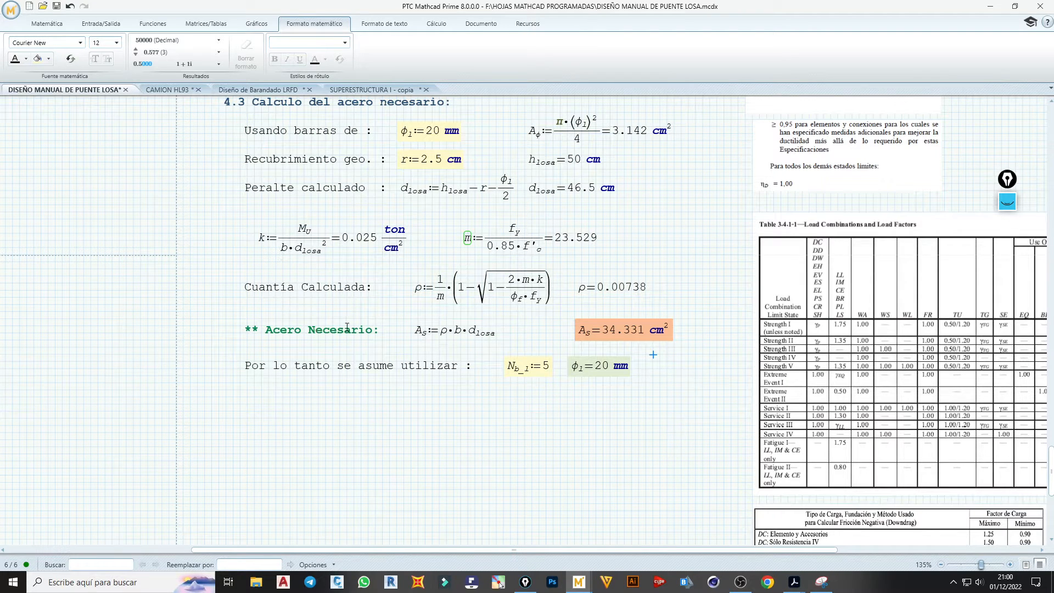
- Duplicate the "** Acero Necesario:" row with its A_s definition and result below the "Por lo tanto se asume utilizar :" row
{"action": "left_click", "coordinate": [364, 342]}
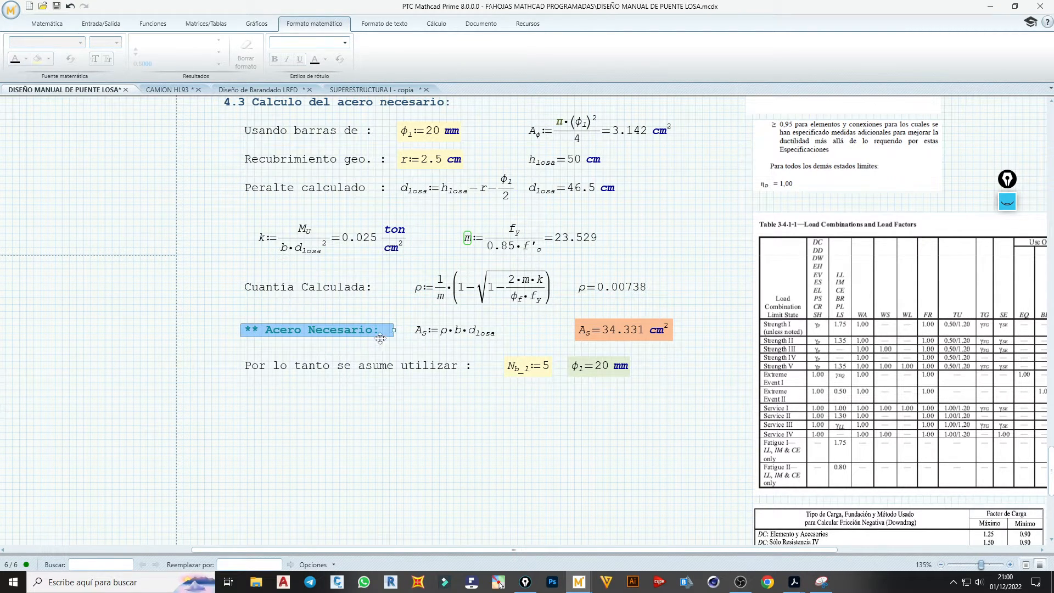
{"action": "left_click", "coordinate": [696, 341]}
{"action": "left_click", "coordinate": [243, 320]}
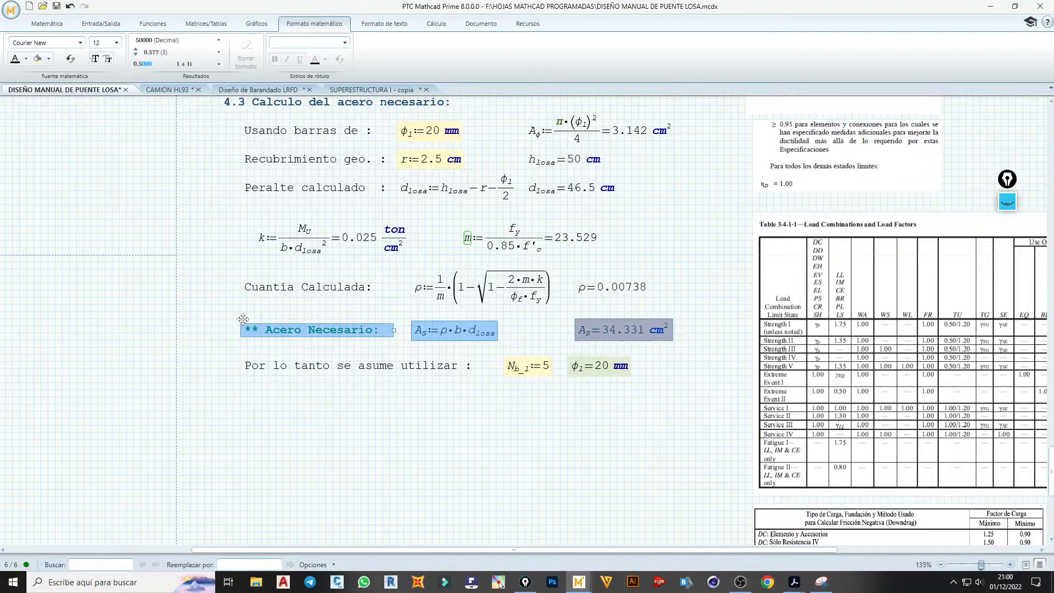
{"action": "left_click", "coordinate": [240, 405]}
{"action": "key", "text": "ctrl+v"}
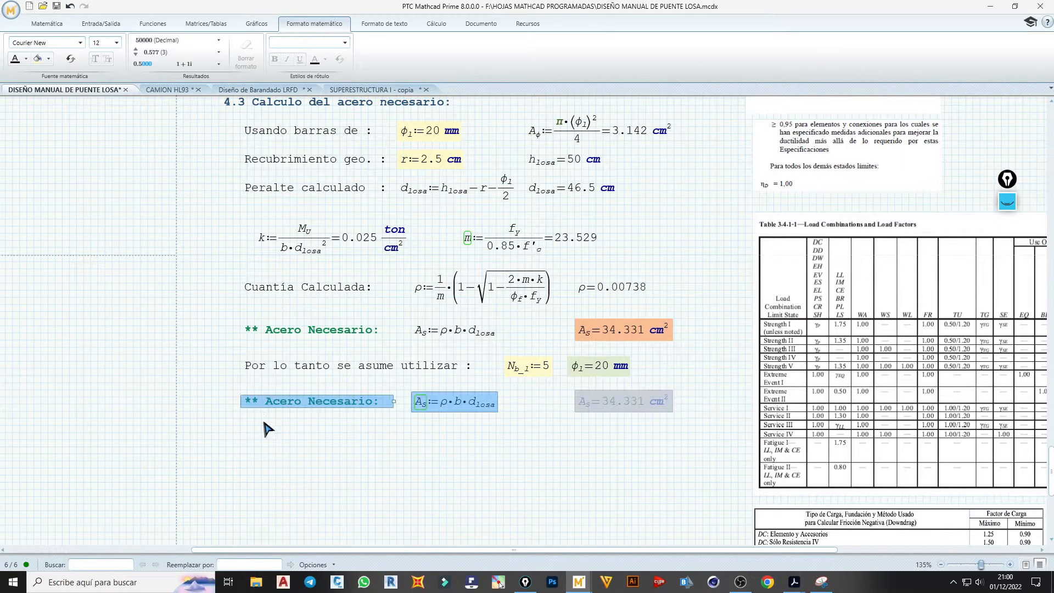
- Reword the copied label as "** Acero Calculado:"
{"action": "left_click", "coordinate": [264, 405]}
{"action": "left_click_drag", "start_coordinate": [307, 405], "coordinate": [372, 405]}
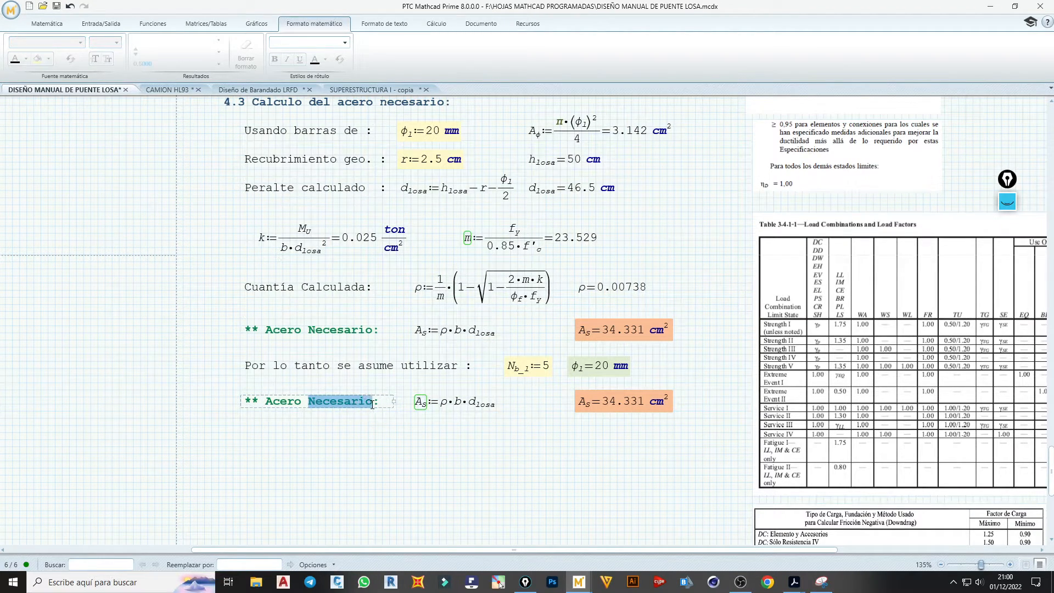
{"action": "type", "text": "Calc"}
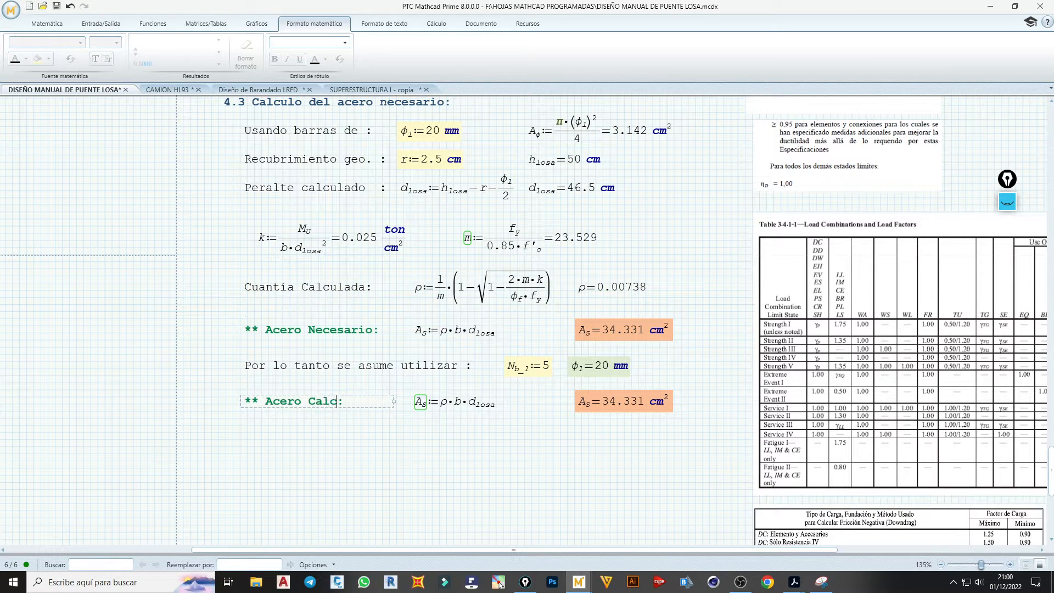
{"action": "type", "text": "ulado"}
- Rename the variable in the copied definition to A_s_L and clear its ρ·b·d_losa expression
{"action": "left_click", "coordinate": [426, 407]}
{"action": "type", "text": "_1"}
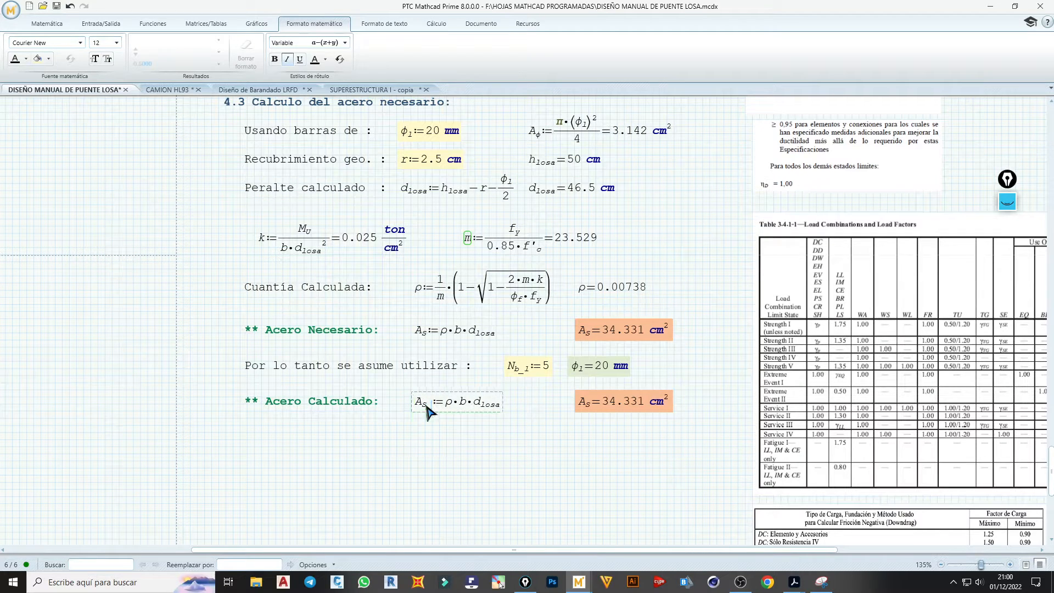
{"action": "key", "text": "BackSpace"}
{"action": "key", "text": "BackSpace"}
{"action": "type", "text": "_1"}
{"action": "key", "text": "BackSpace"}
{"action": "key", "text": "BackSpace"}
{"action": "key", "text": "BackSpace"}
{"action": "key", "text": "BackSpace"}
{"action": "key", "text": "BackSpace"}
{"action": "key", "text": "BackSpace"}
- Set the A_s_L expression to N_b_l·A_φ by copying both variable names from their existing definitions
{"action": "key", "text": "ctrl+c"}
{"action": "left_click", "coordinate": [454, 403]}
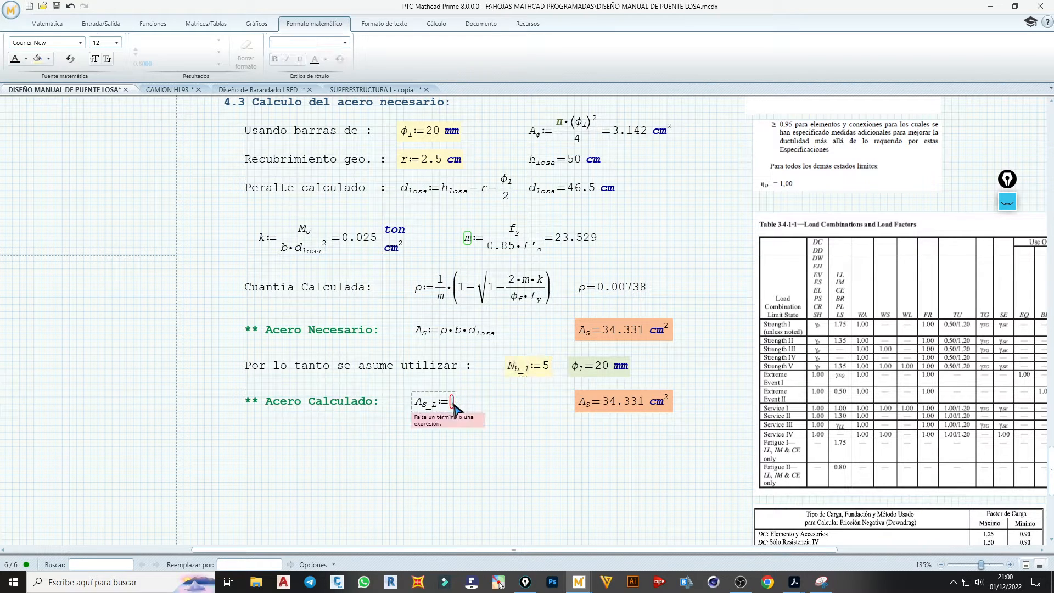
{"action": "key", "text": "ctrl+v"}
{"action": "type", "text": "*"}
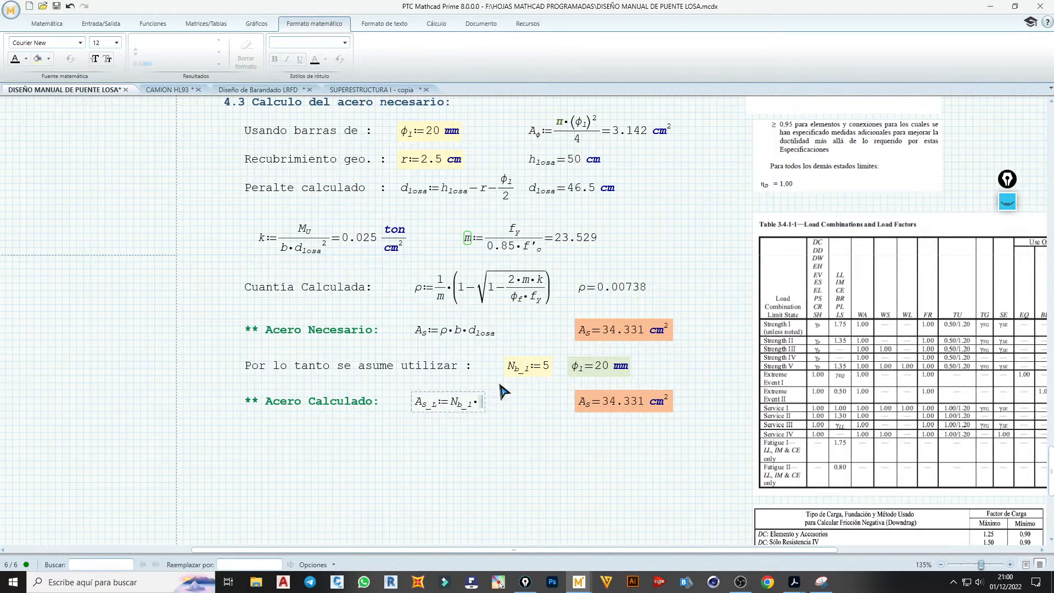
{"action": "left_click", "coordinate": [534, 141]}
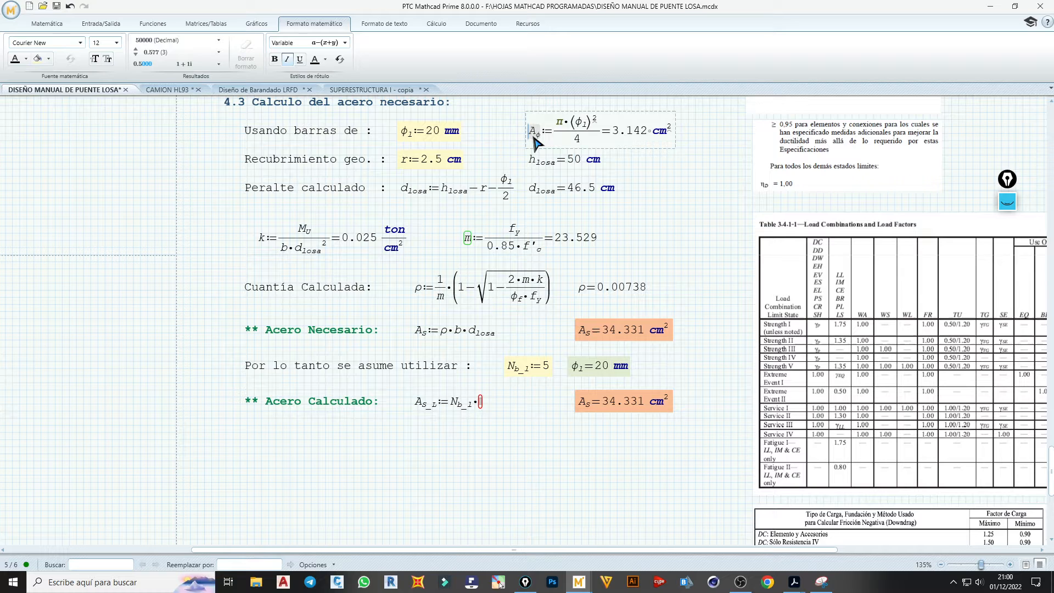
{"action": "left_click", "coordinate": [482, 402]}
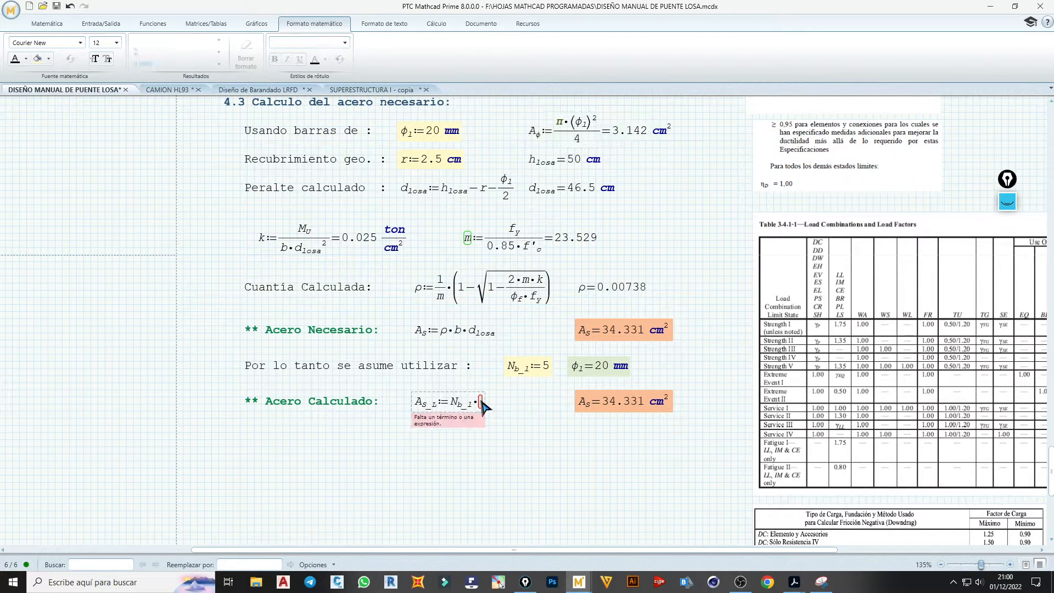
{"action": "key", "text": "ctrl+v"}
{"action": "left_click", "coordinate": [532, 419]}
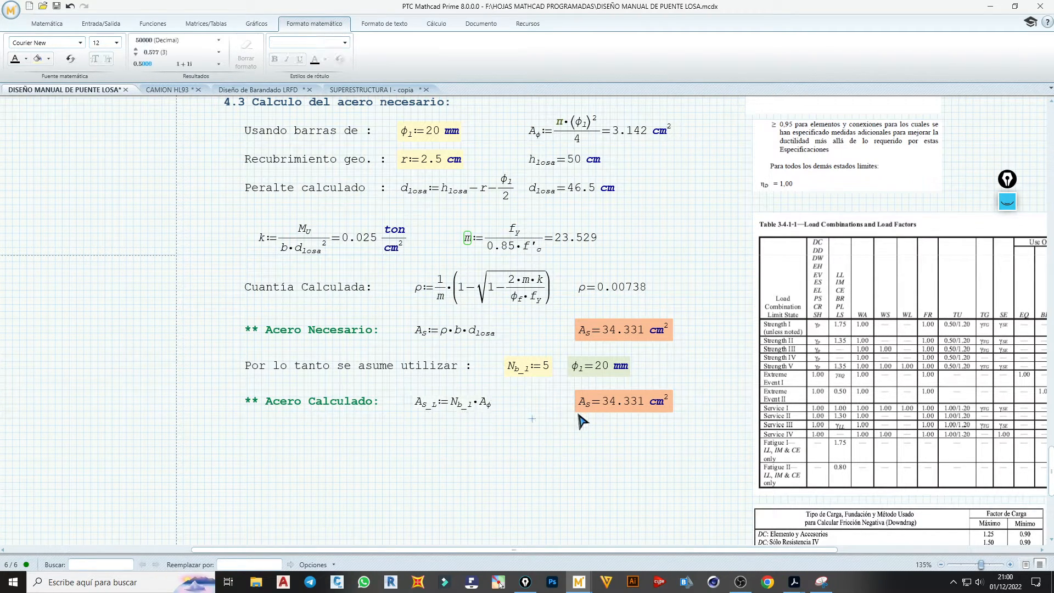
- Change the highlighted result in the "** Acero Calculado:" row to evaluate A_s_L
{"action": "left_click", "coordinate": [592, 411]}
{"action": "left_click", "coordinate": [592, 412]}
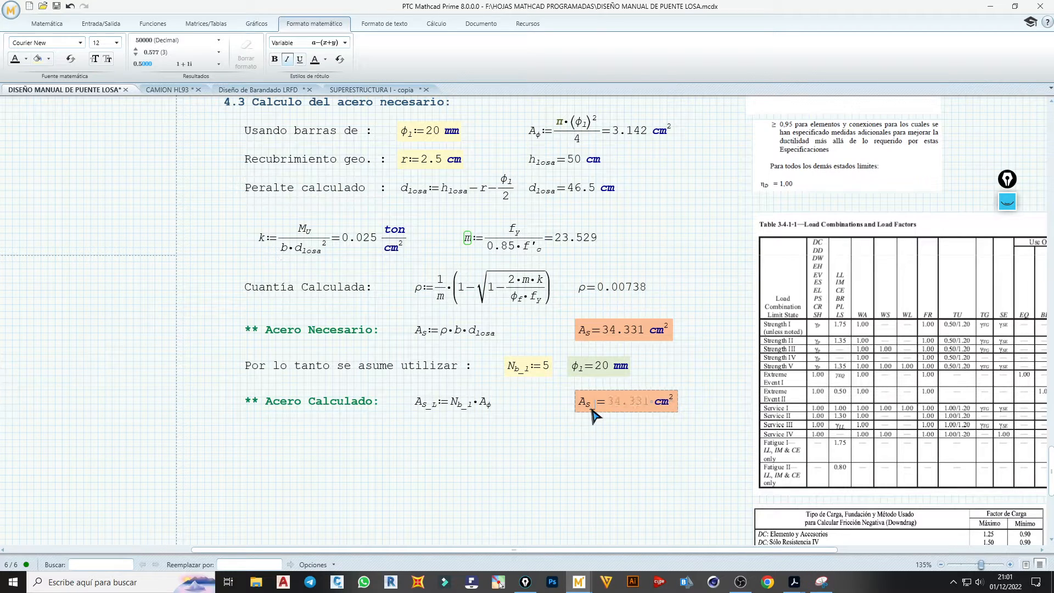
{"action": "type", "text": "_L"}
{"action": "left_click", "coordinate": [596, 440]}
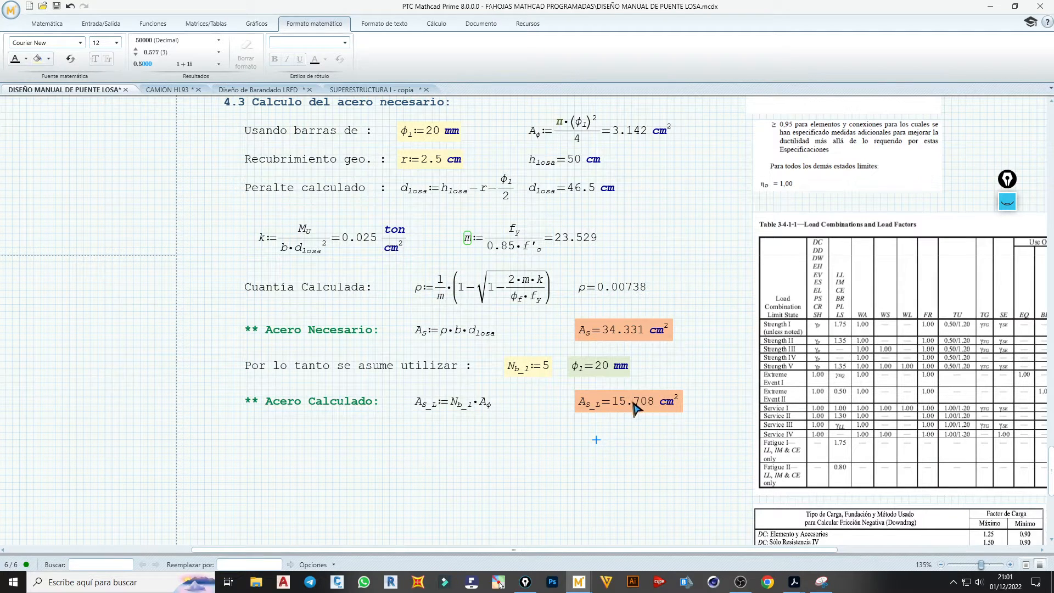
- Try 7 and 8 bars for N_b_1 to compare the provided steel area A_s_L with the required area
{"action": "left_click", "coordinate": [546, 366]}
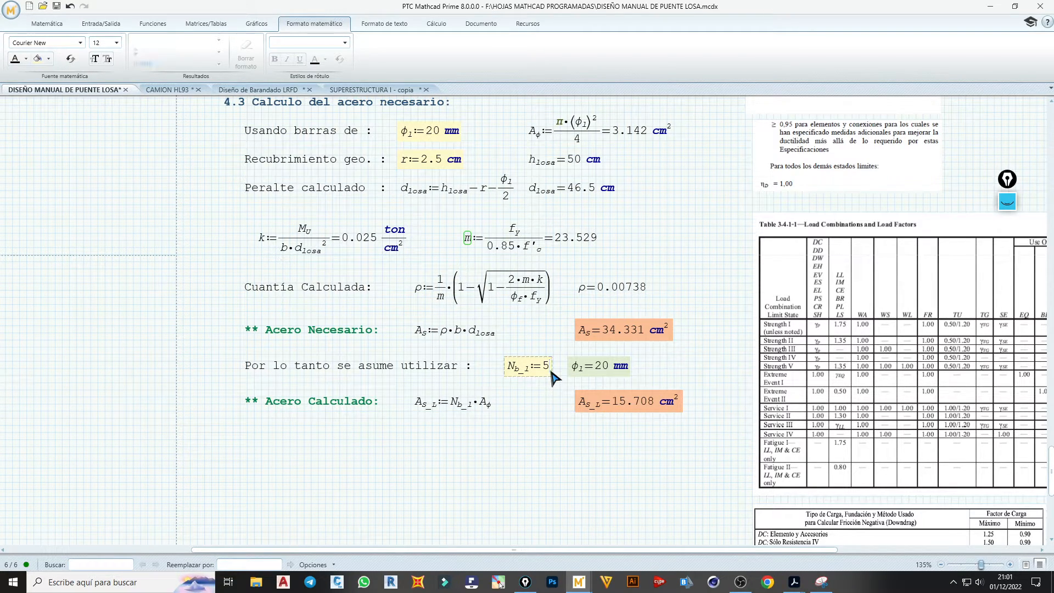
{"action": "key", "text": "BackSpace"}
{"action": "left_click", "coordinate": [545, 426]}
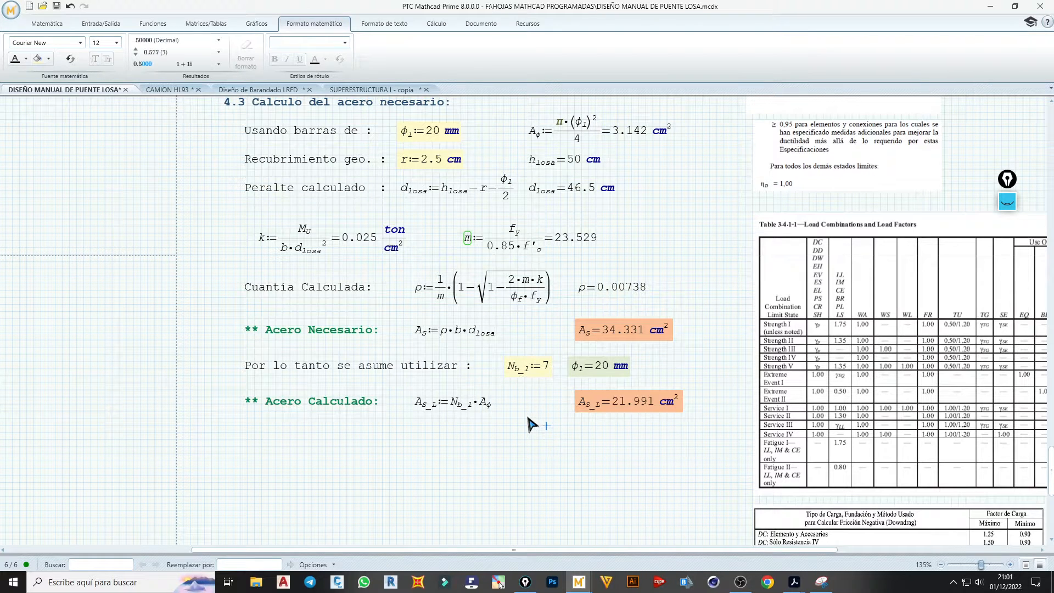
{"action": "left_click", "coordinate": [549, 369]}
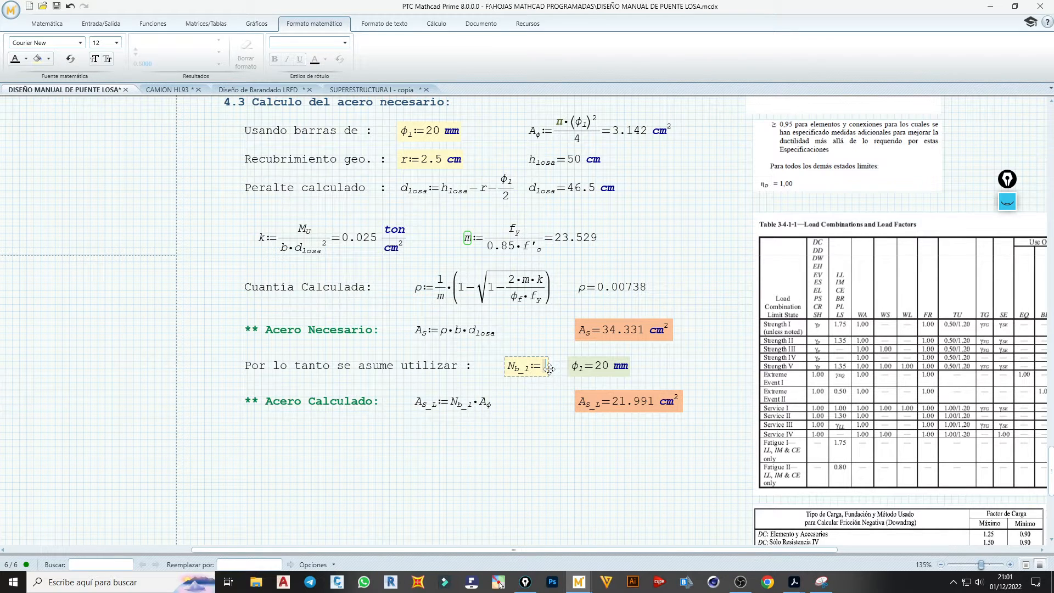
{"action": "type", "text": "8"}
{"action": "left_click", "coordinate": [546, 382]}
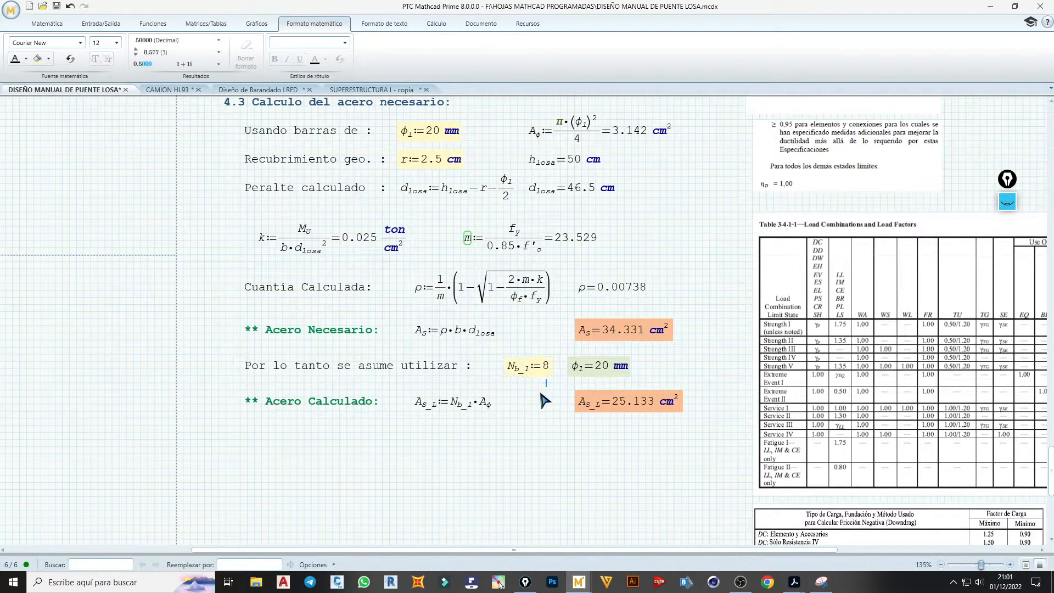
- Try 10 and 15 bars for N_b_1 to compare A_s_L with the required A_s
{"action": "left_click", "coordinate": [550, 371]}
{"action": "key", "text": "BackSpace"}
{"action": "type", "text": "10"}
{"action": "left_click", "coordinate": [535, 436]}
{"action": "left_click", "coordinate": [555, 368]}
{"action": "key", "text": "BackSpace"}
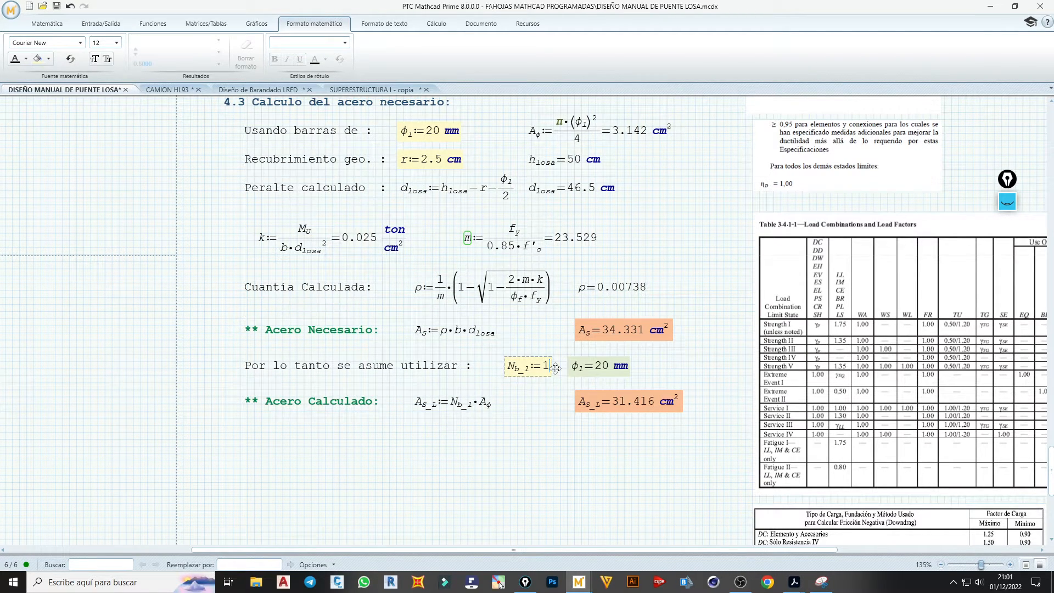
{"action": "type", "text": "5"}
{"action": "left_click", "coordinate": [546, 405]}
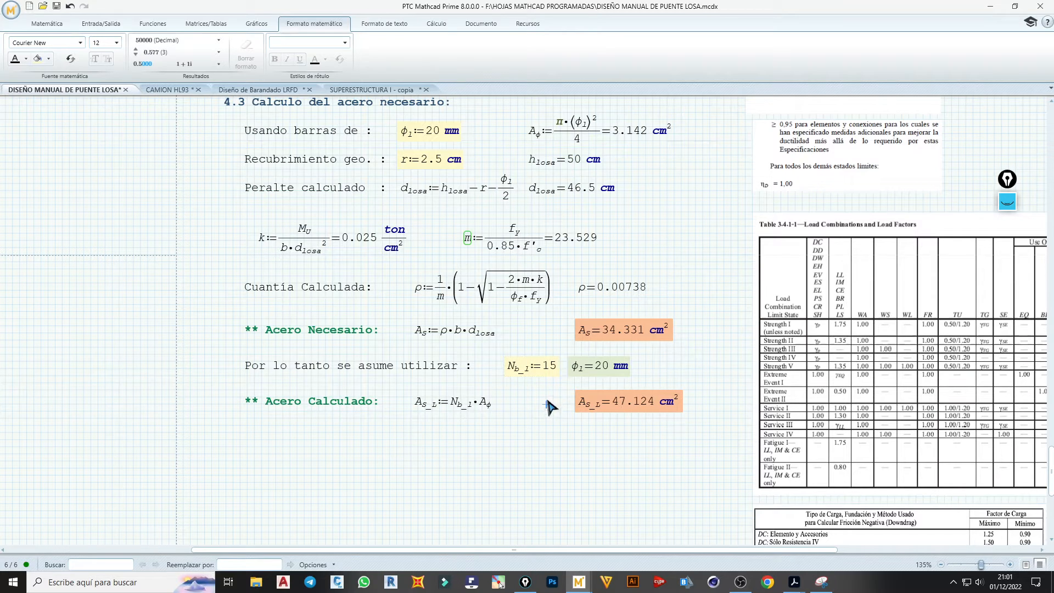
- Set the number of bars N_b_1 to 12
{"action": "left_click", "coordinate": [555, 370]}
{"action": "key", "text": "BackSpace"}
{"action": "type", "text": "2"}
{"action": "left_click", "coordinate": [549, 380]}
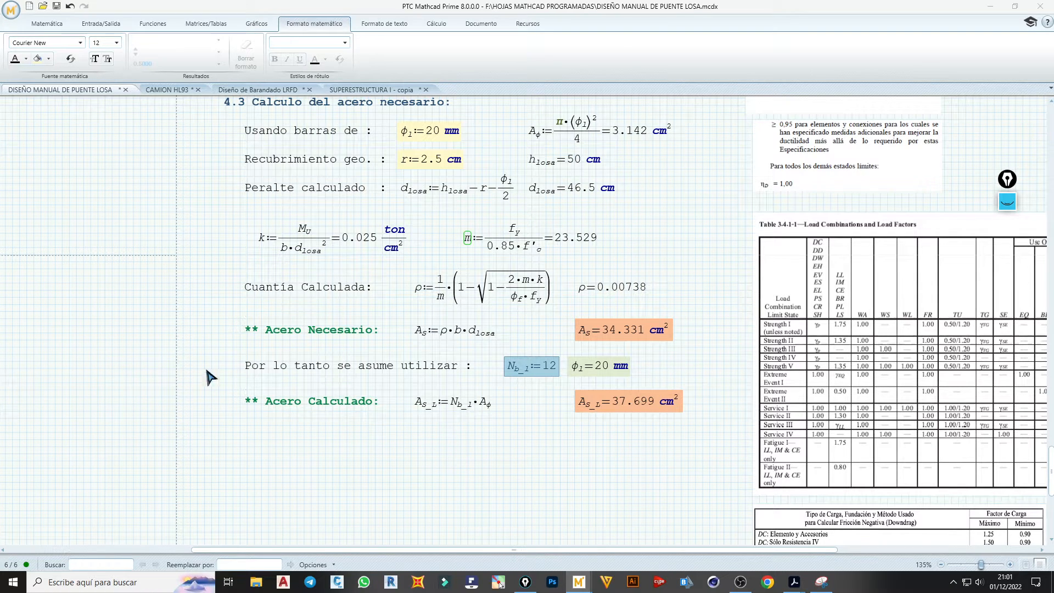
- Duplicate the "Por lo tanto se asume utilizar :" label below the "** Acero Calculado:" row and reword the copy as "Separación calculada:"
{"action": "left_click", "coordinate": [291, 442]}
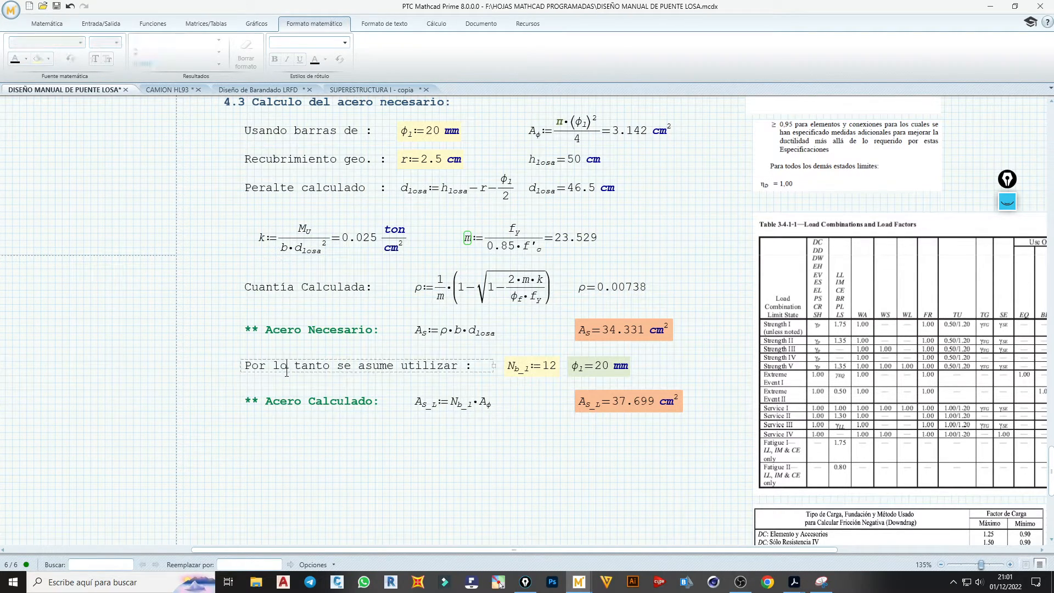
{"action": "left_click", "coordinate": [286, 372]}
{"action": "key", "text": "ctrl+c"}
{"action": "left_click", "coordinate": [244, 439]}
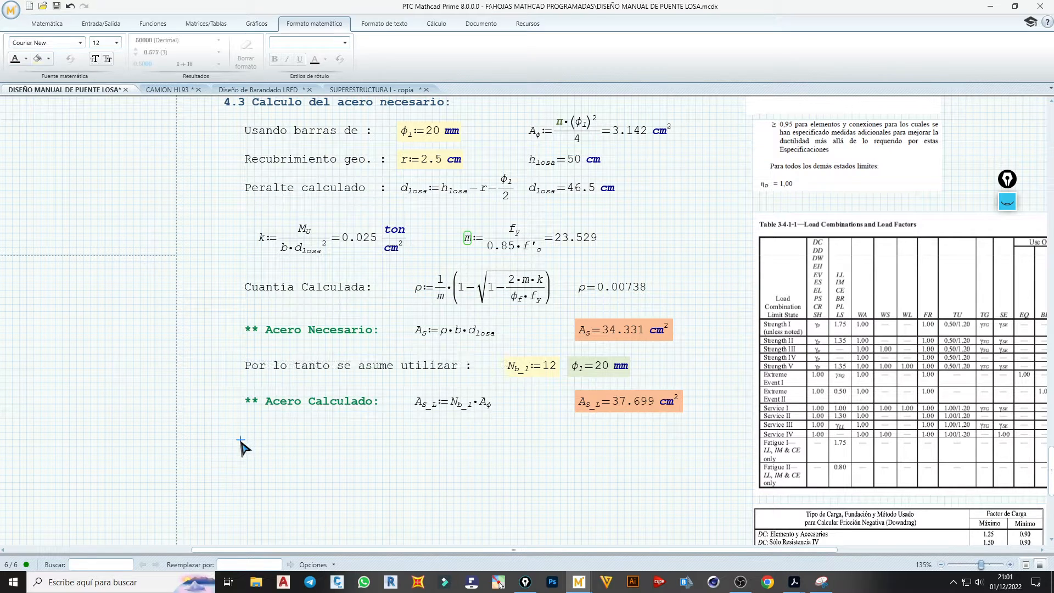
{"action": "key", "text": "ctrl+v"}
{"action": "left_click", "coordinate": [249, 437]}
{"action": "left_click_drag", "start_coordinate": [250, 438], "coordinate": [416, 442]}
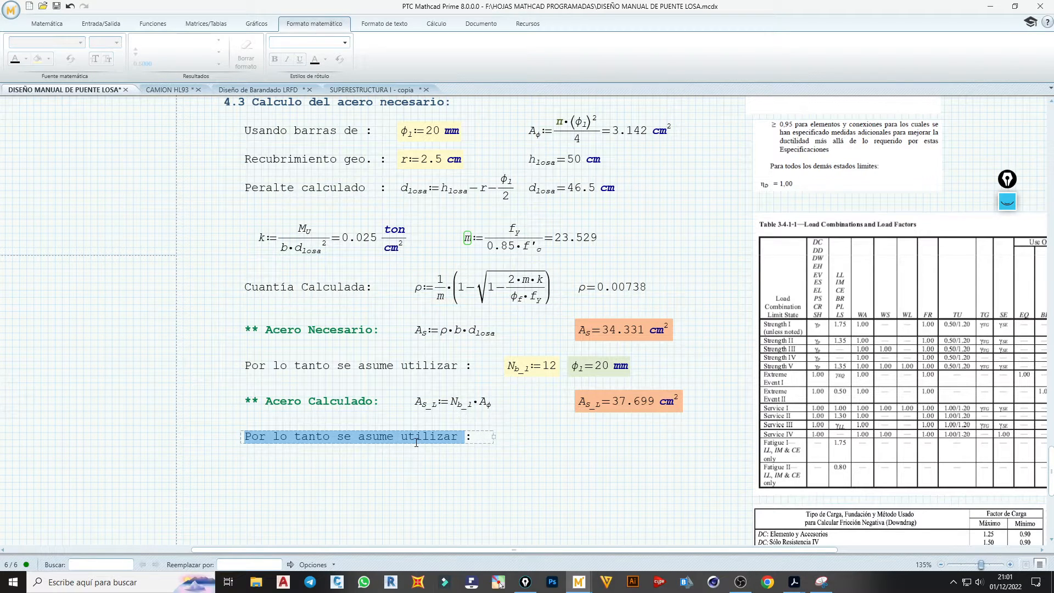
{"action": "type", "text": "s"}
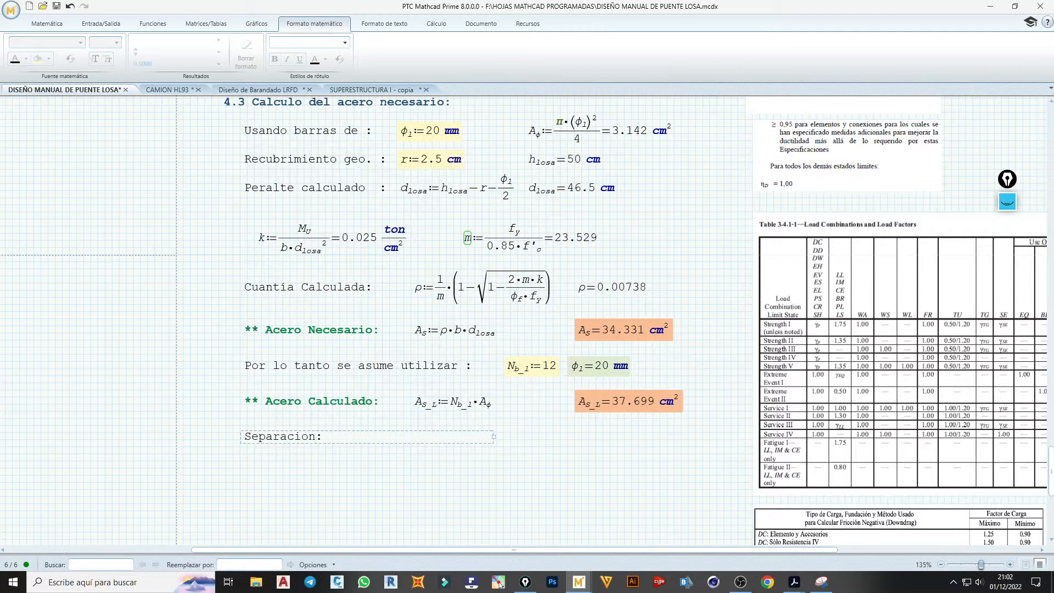
{"action": "type", "text": "eparacion"}
{"action": "right_click", "coordinate": [302, 439]}
{"action": "key", "text": "Return"}
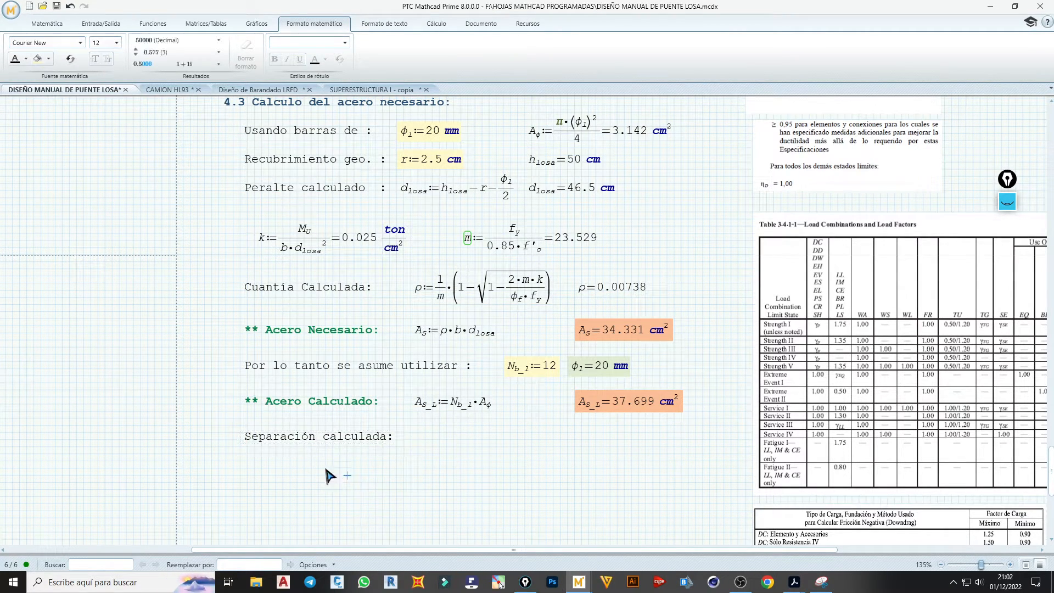
- Define S_φ as A_φ·b divided by A_s_L under the "Separación calculada:" label, copying A_s_L from its existing result
{"action": "left_click", "coordinate": [297, 461]}
{"action": "left_click", "coordinate": [256, 458]}
{"action": "type", "text": "ss"}
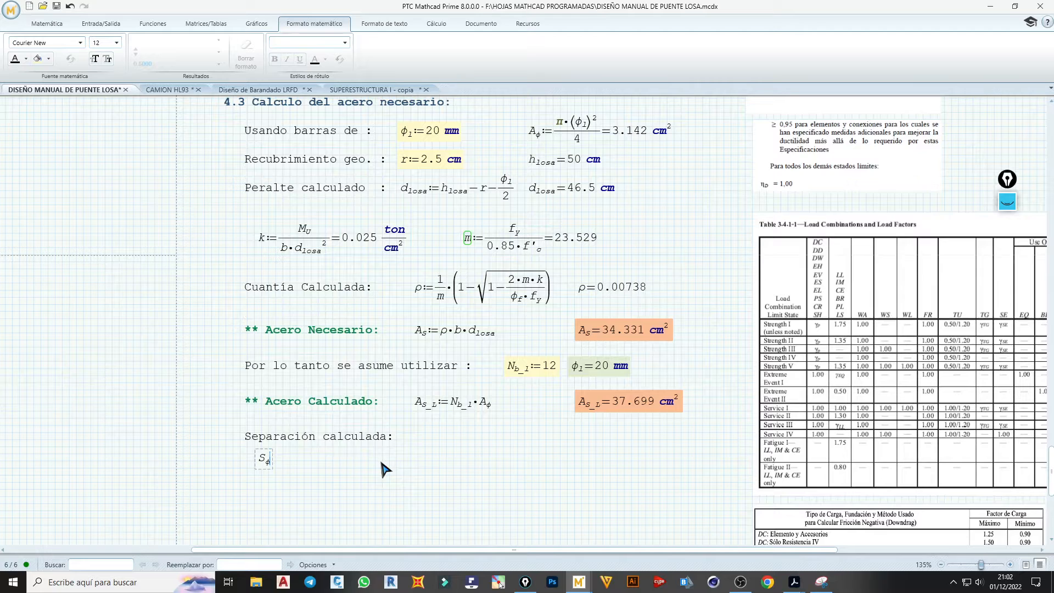
{"action": "type", "text": ":=A_φ·b/A.f*"}
{"action": "left_click", "coordinate": [588, 415]}
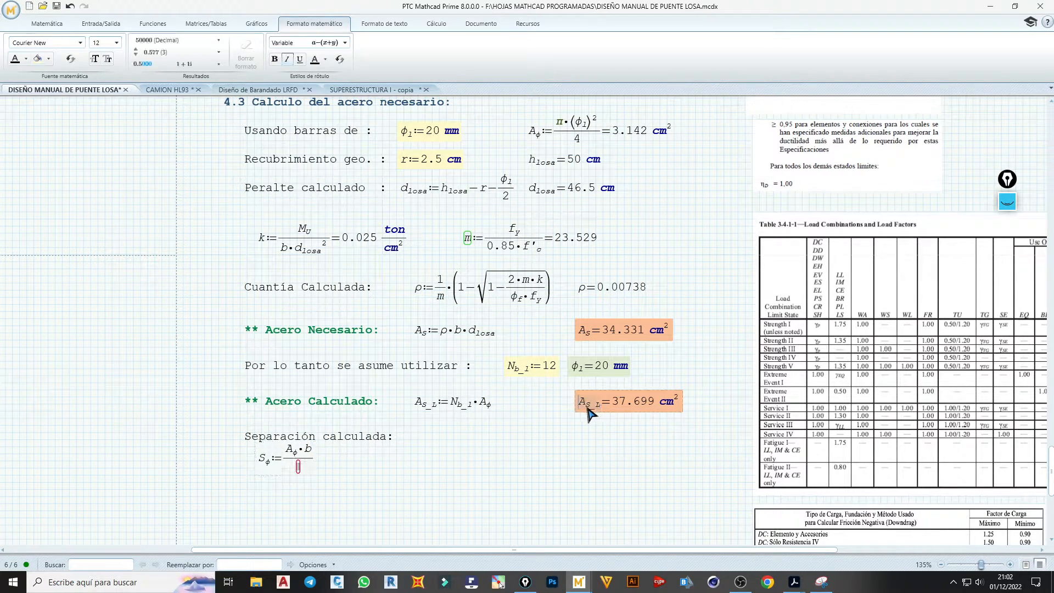
{"action": "left_click", "coordinate": [298, 468]}
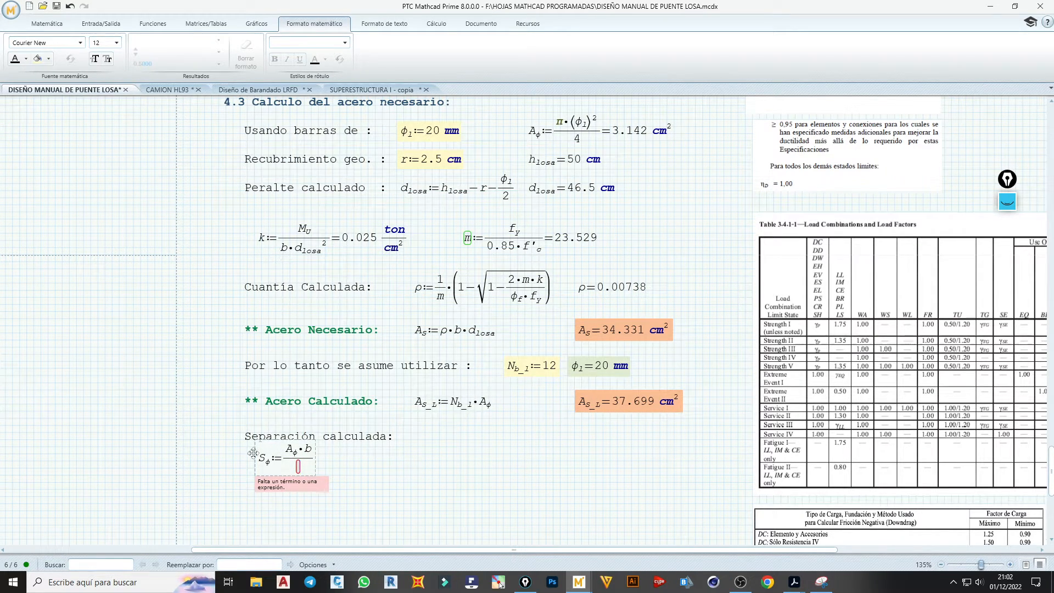
{"action": "key", "text": "ctrl+v"}
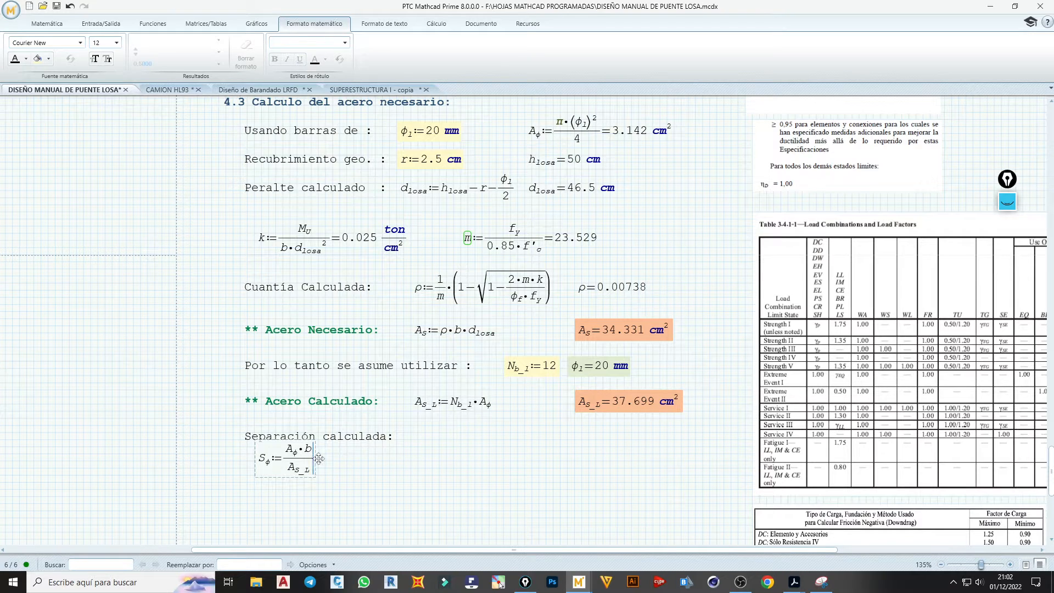
- Move the S_φ definition slightly lower under its label and evaluate it in cm
{"action": "left_click_drag", "start_coordinate": [318, 466], "coordinate": [312, 481]}
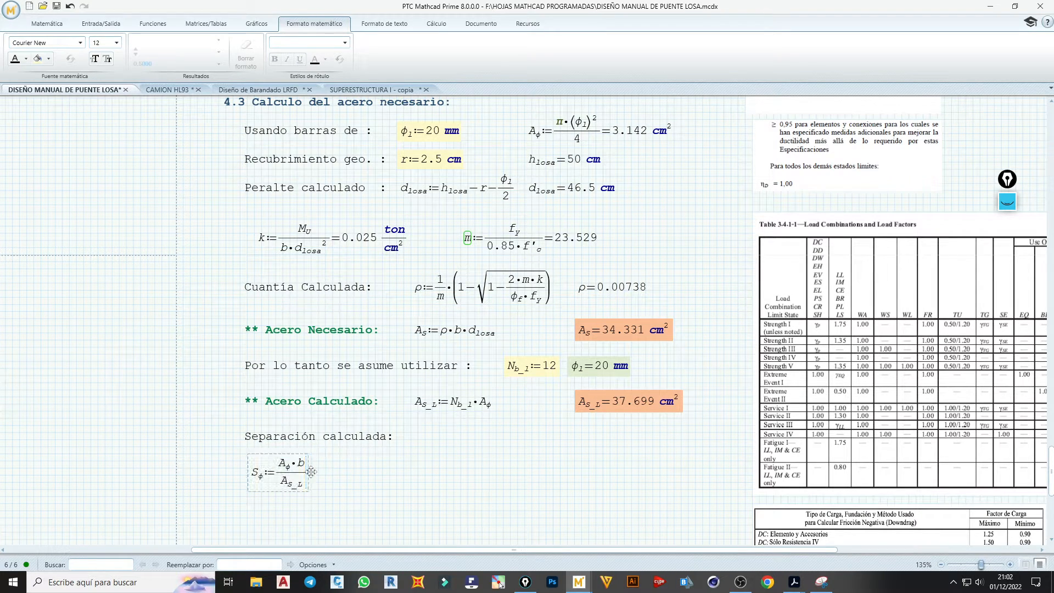
{"action": "type", "text": "=0.083 m"}
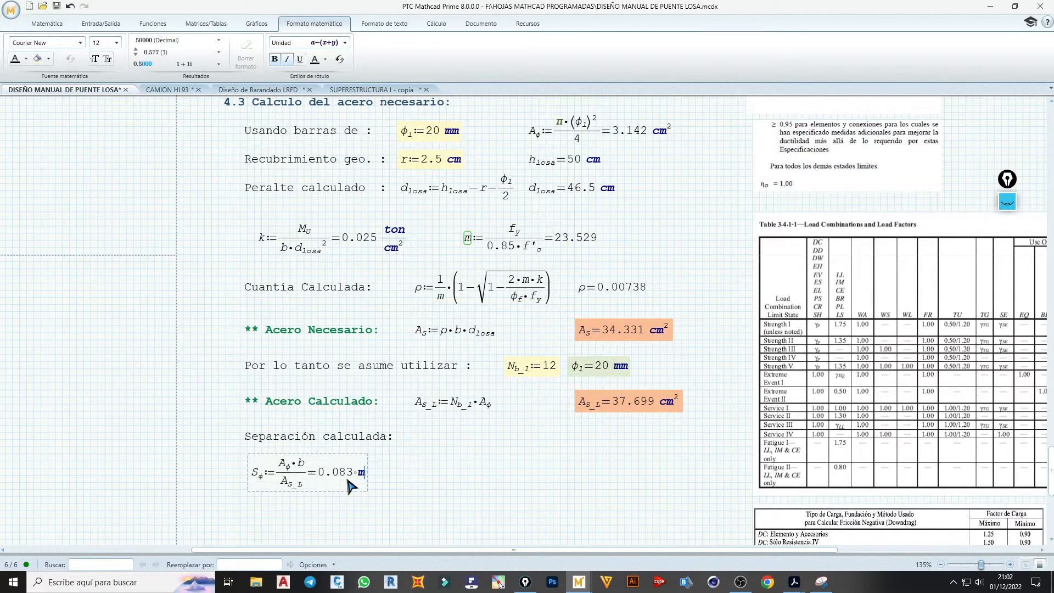
{"action": "type", "text": "cm"}
{"action": "left_click", "coordinate": [411, 475]}
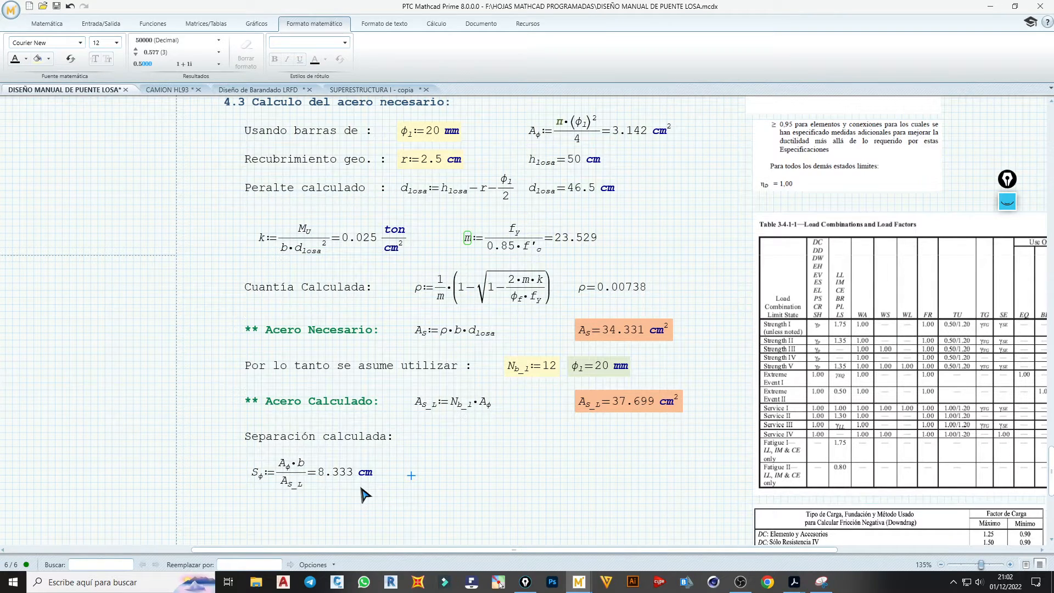
- Define S_φ1 as Round(S_φ, 0.5 cm) beside the S_φ calculation, reusing the existing S_φ variable name
{"action": "left_click", "coordinate": [262, 476]}
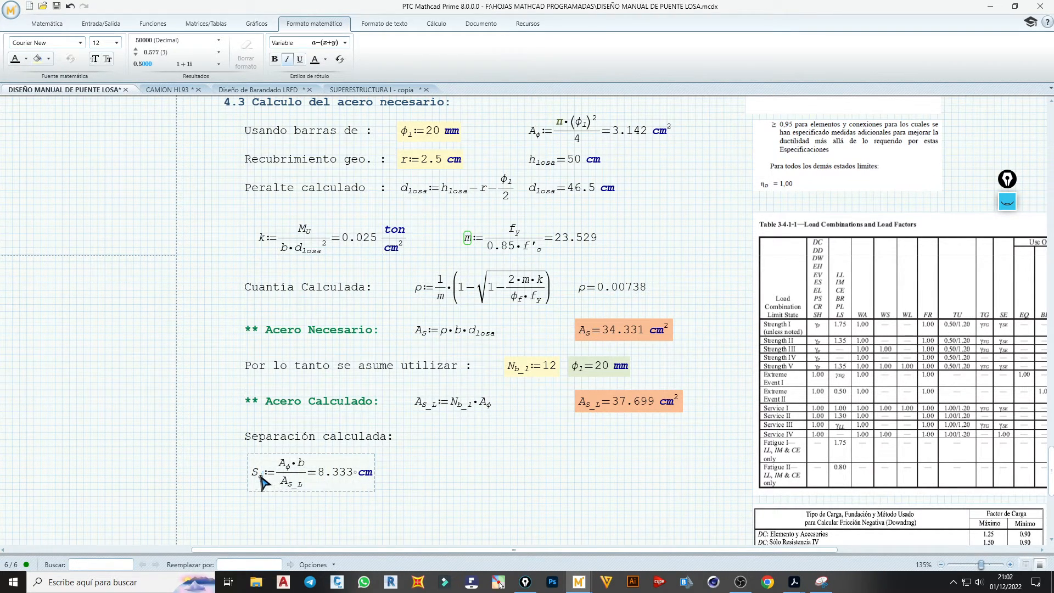
{"action": "left_click", "coordinate": [413, 476]}
{"action": "type", "text": "S_φ1"}
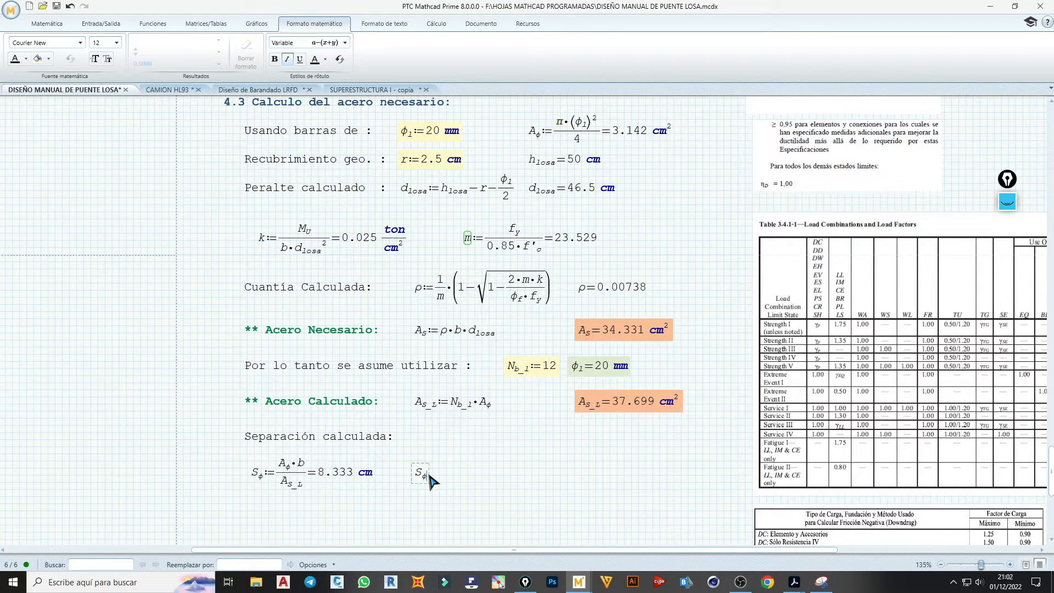
{"action": "type", "text": ":=Round"}
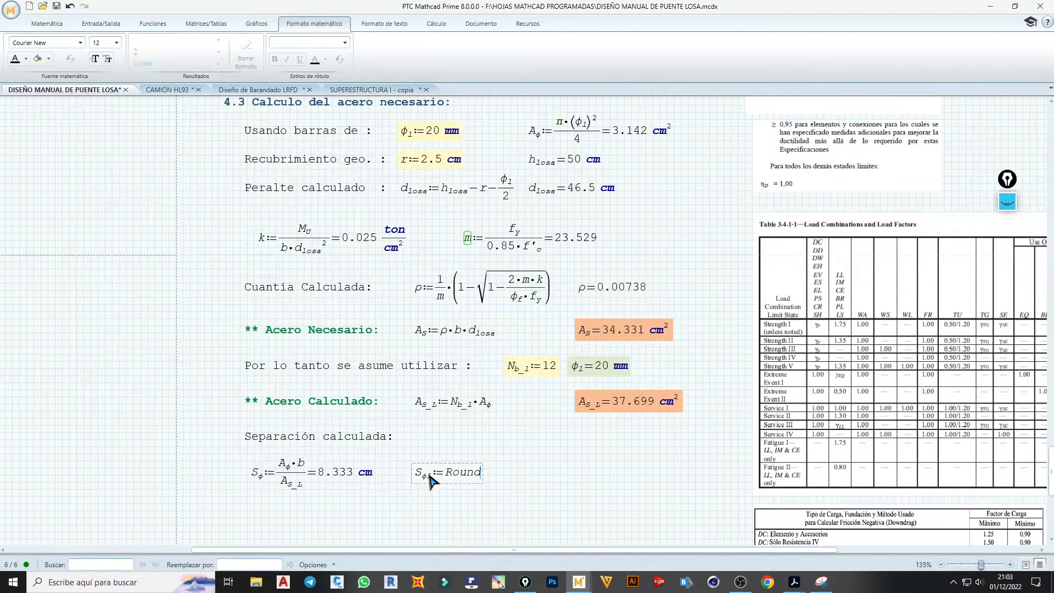
{"action": "type", "text": "("}
{"action": "left_click", "coordinate": [257, 477]}
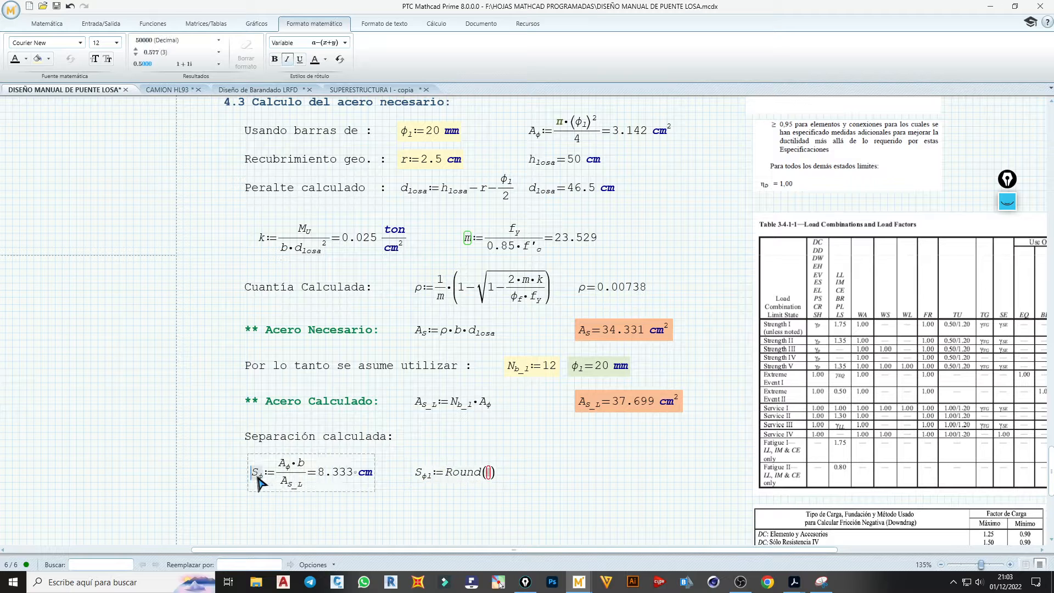
{"action": "key", "text": "ctrl+c"}
{"action": "left_click", "coordinate": [488, 476]}
{"action": "key", "text": "ctrl+v"}
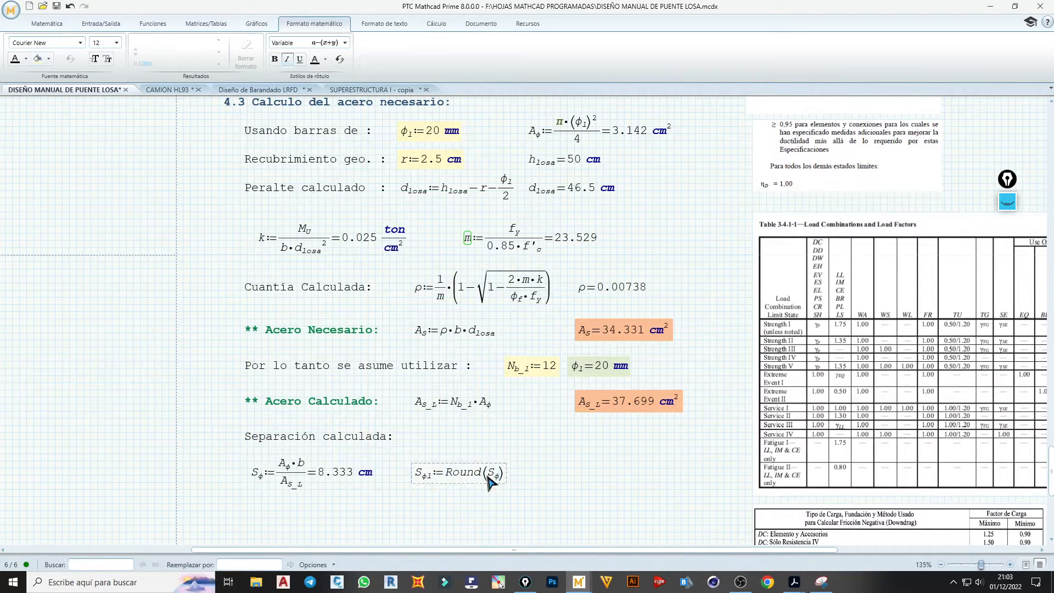
{"action": "type", "text": ",0.5·cm"}
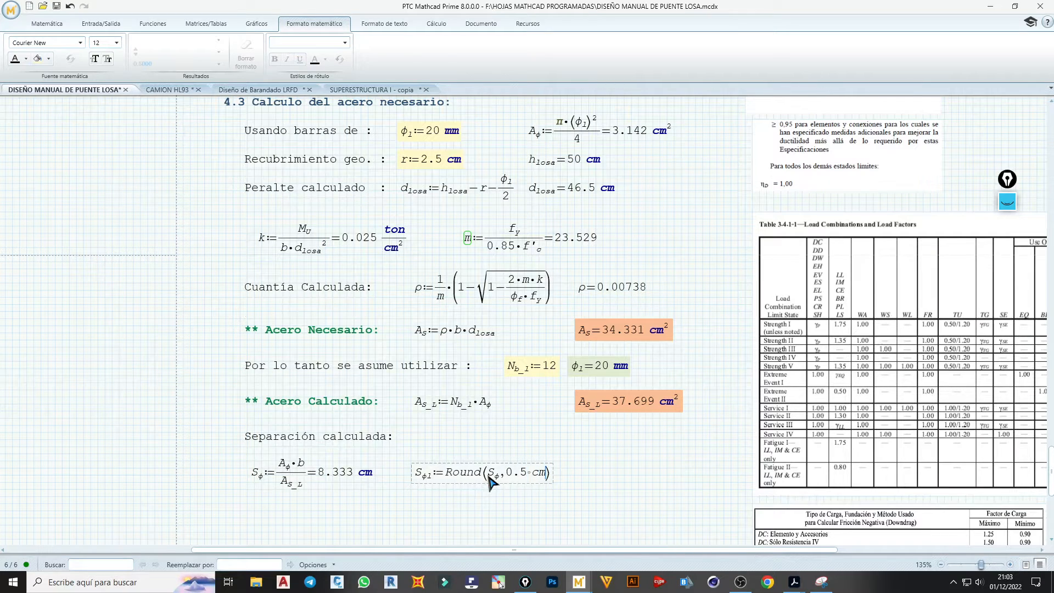
{"action": "left_click", "coordinate": [588, 483]}
- Evaluate S_φ1 in cm next to its Round definition, using a copy of the variable name
{"action": "double_click", "coordinate": [429, 475]}
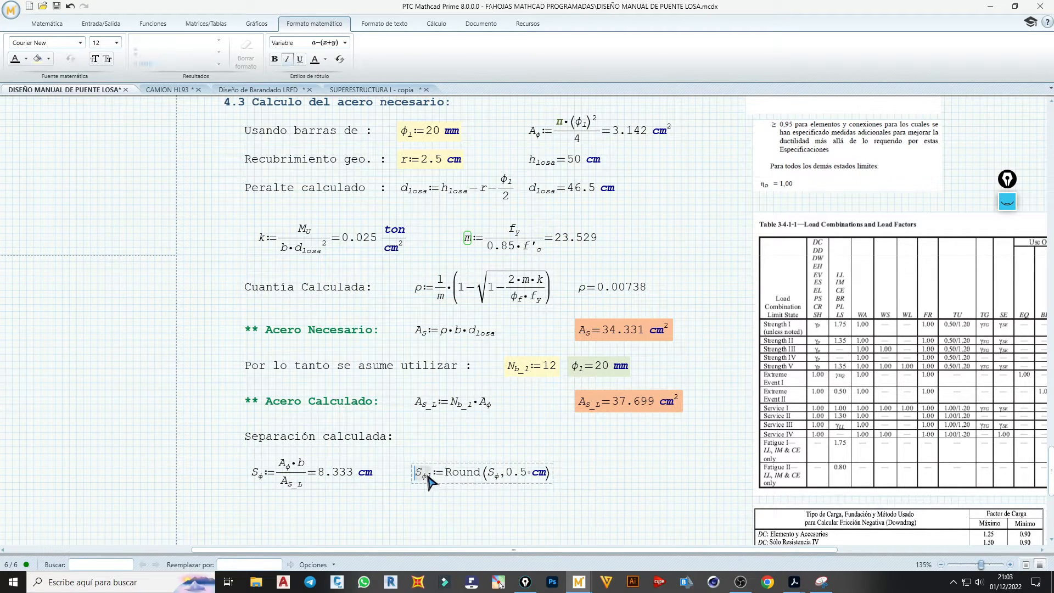
{"action": "key", "text": "ctrl+c"}
{"action": "left_click", "coordinate": [579, 474]}
{"action": "key", "text": "ctrl+v"}
{"action": "type", "text": "=8.5 "}
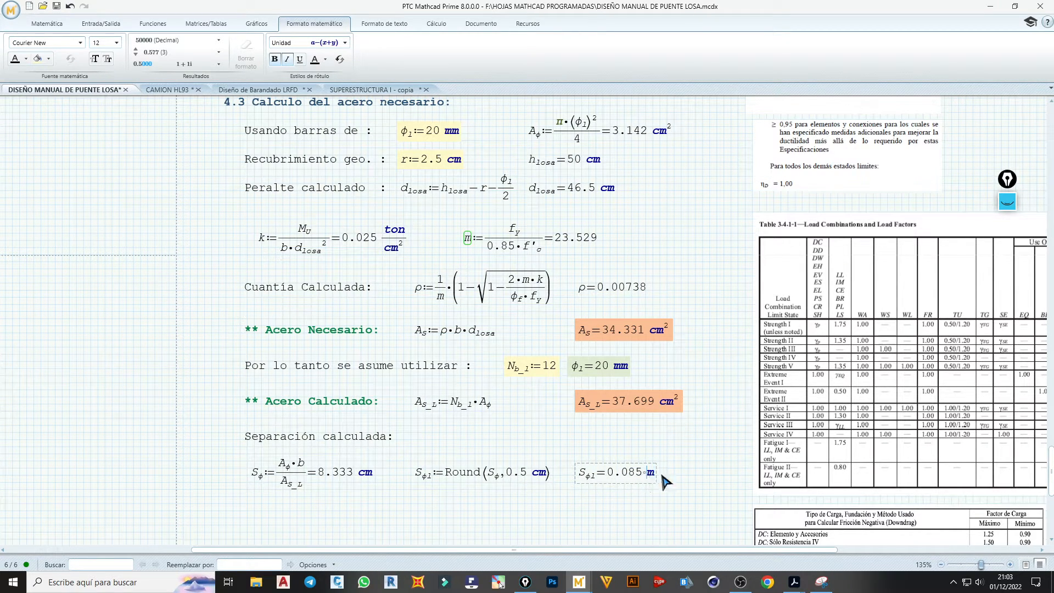
{"action": "type", "text": "cm"}
{"action": "left_click", "coordinate": [688, 475]}
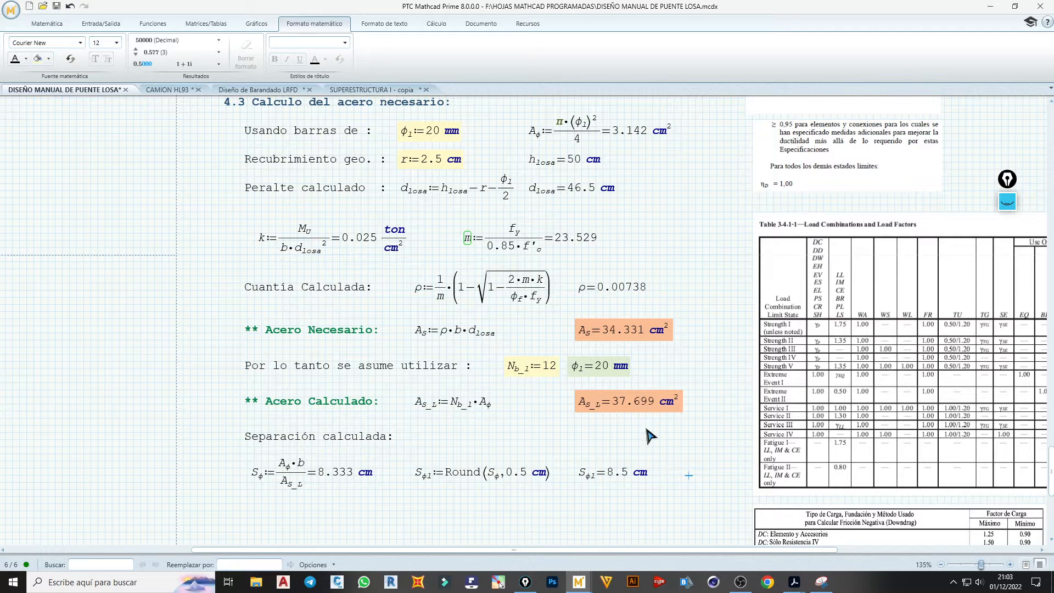
- Set the bar diameter φ_1 in the "Usando barras de :" row to 25 mm
{"action": "scroll", "coordinate": [468, 224], "scroll_direction": "up", "scroll_amount": 1}
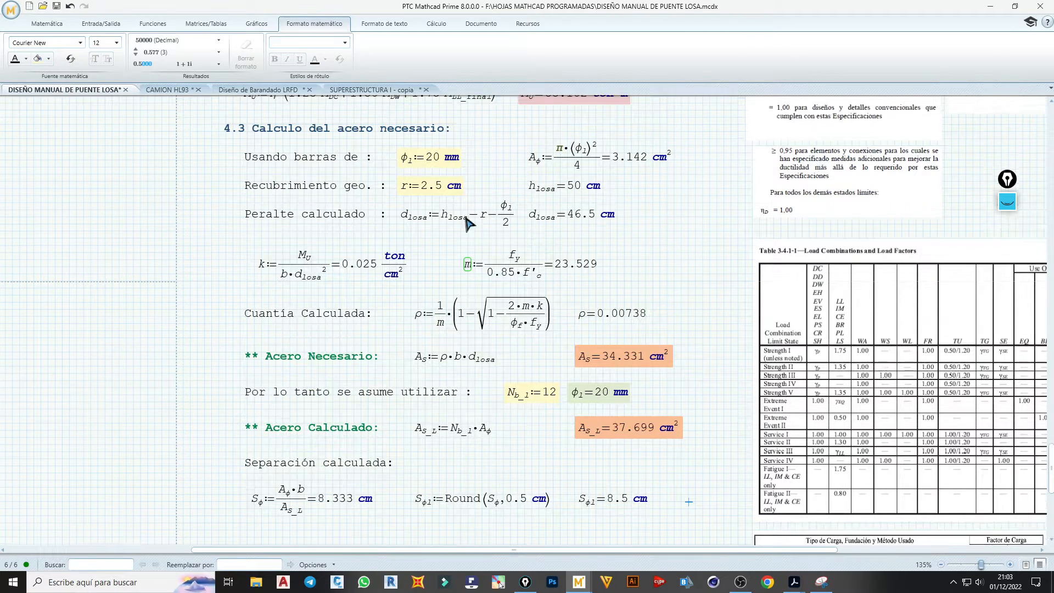
{"action": "left_click", "coordinate": [442, 165]}
{"action": "key", "text": "BackSpace"}
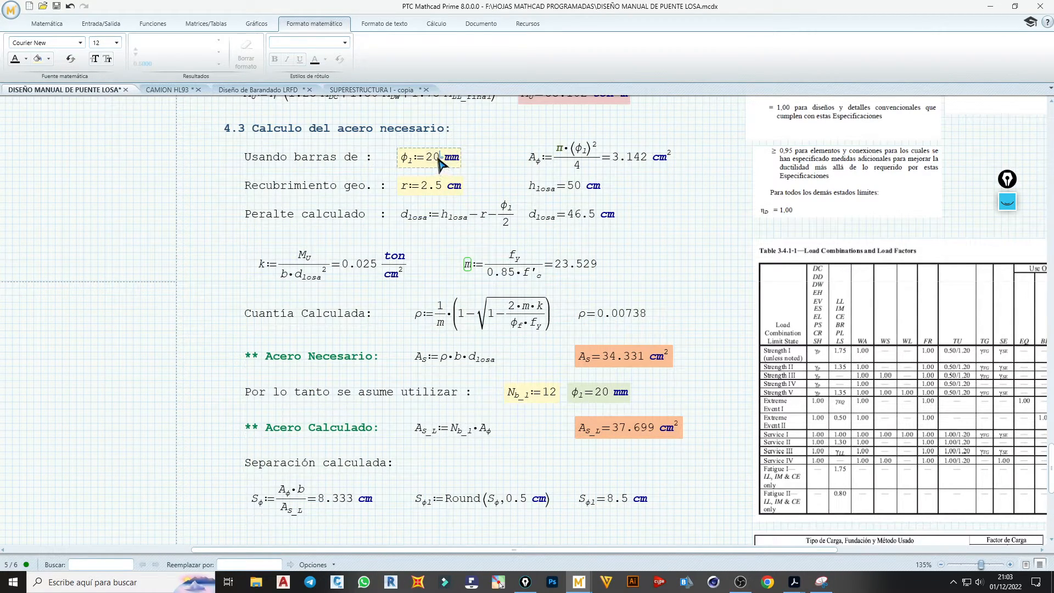
{"action": "type", "text": "5"}
{"action": "left_click", "coordinate": [432, 241]}
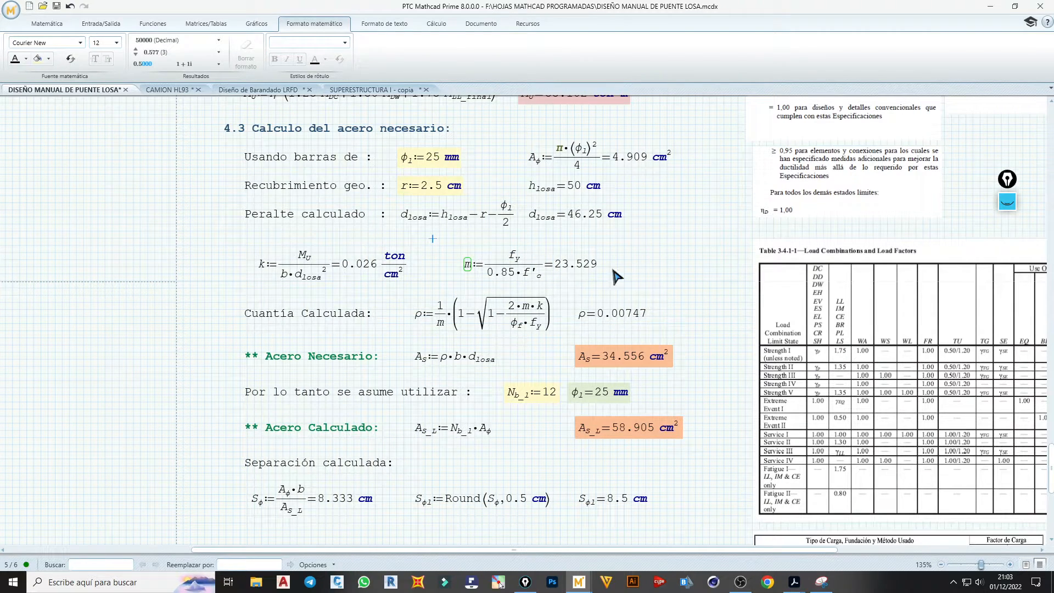
- Set the number of bars N_b_1 to 10 in the "Por lo tanto se asume utilizar :" row
{"action": "scroll", "coordinate": [631, 324], "scroll_direction": "down", "scroll_amount": 1}
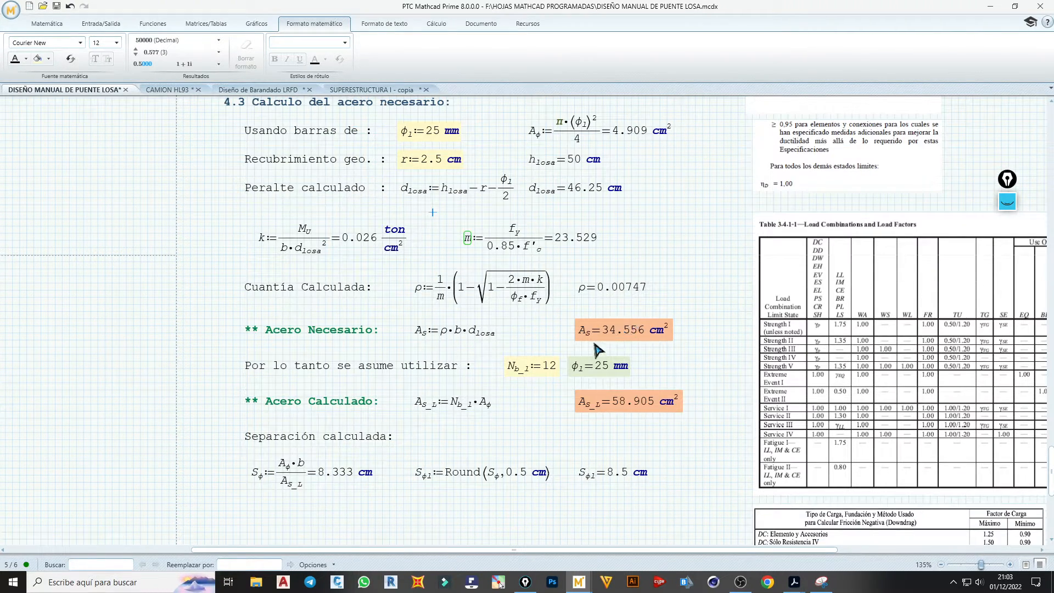
{"action": "left_click", "coordinate": [557, 374]}
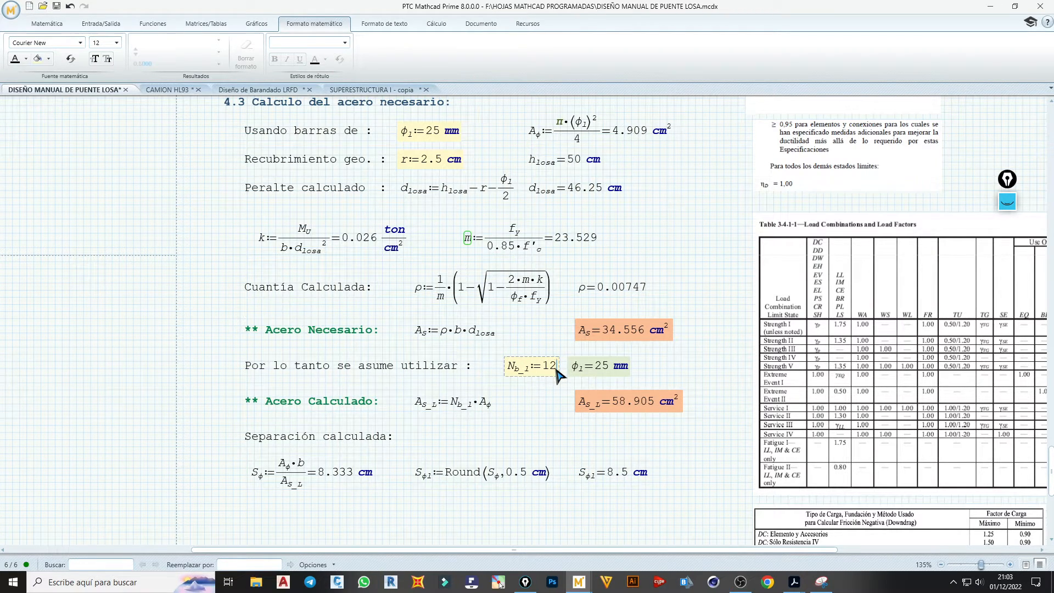
{"action": "key", "text": "BackSpace"}
{"action": "type", "text": "0"}
{"action": "left_click", "coordinate": [546, 419]}
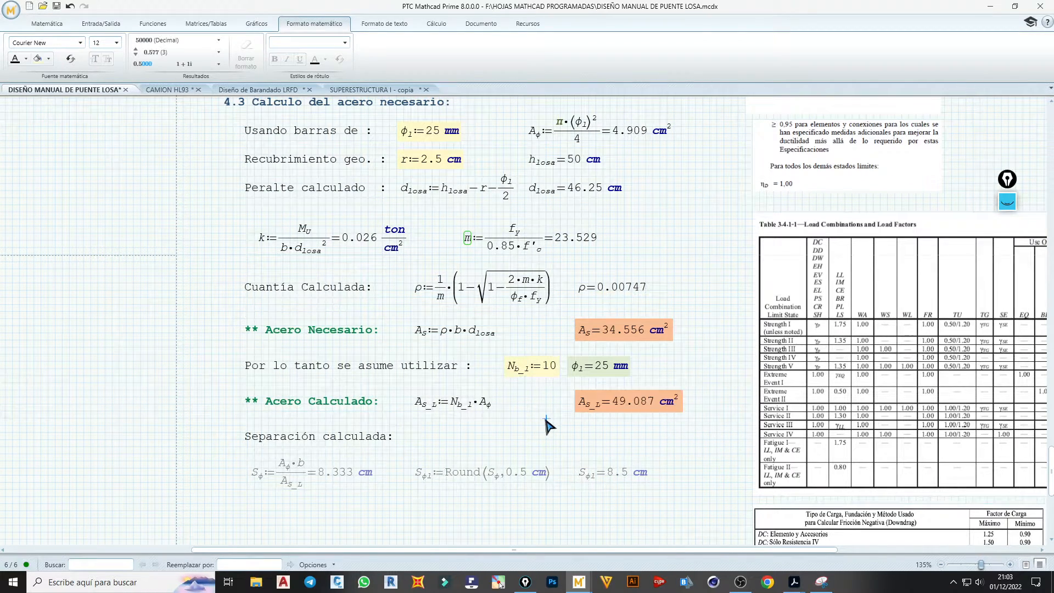
- Set the number of bars N_b_1 to 6 in the "Por lo tanto se asume utilizar :" row
{"action": "left_click", "coordinate": [552, 366]}
{"action": "key", "text": "BackSpace"}
{"action": "key", "text": "BackSpace"}
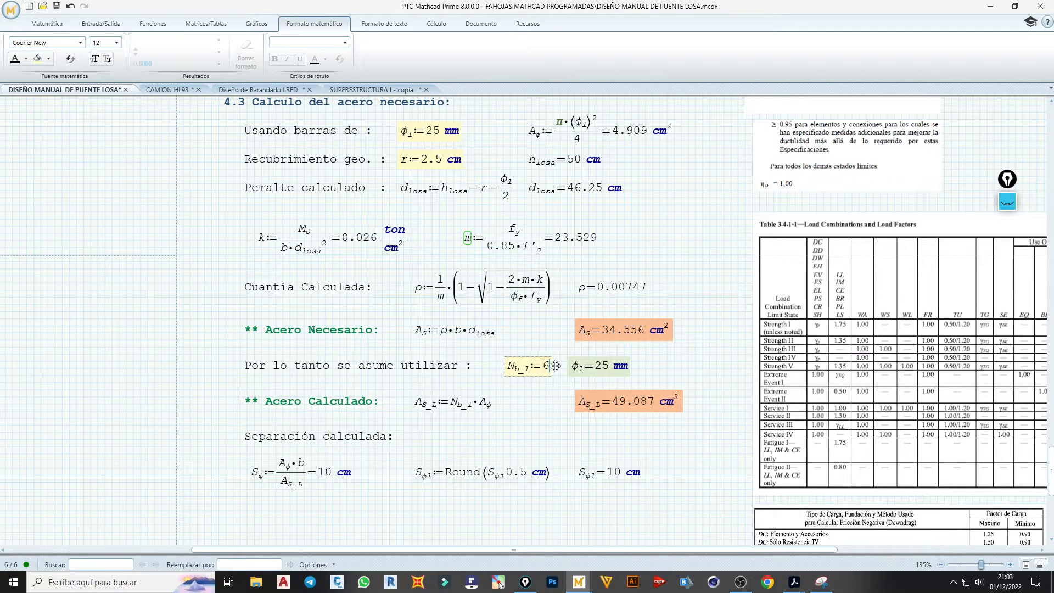
{"action": "type", "text": "6"}
{"action": "left_click", "coordinate": [546, 397]}
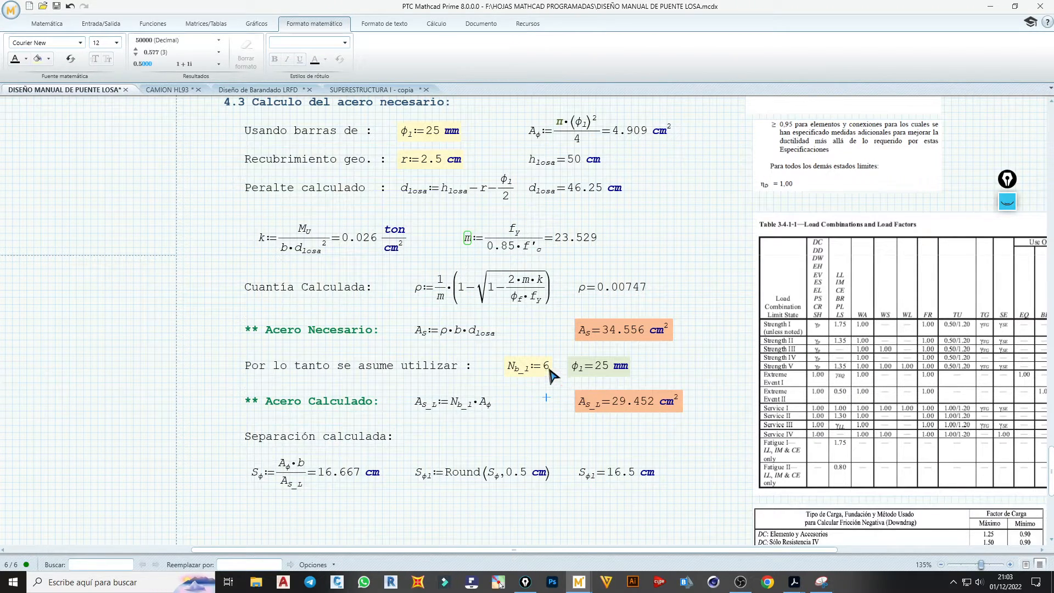
- Set the number of bars N_b_1 to 7 in the "Por lo tanto se asume utilizar :" row
{"action": "left_click", "coordinate": [549, 369]}
{"action": "key", "text": "BackSpace"}
{"action": "left_click", "coordinate": [553, 412]}
{"action": "left_click", "coordinate": [633, 374]}
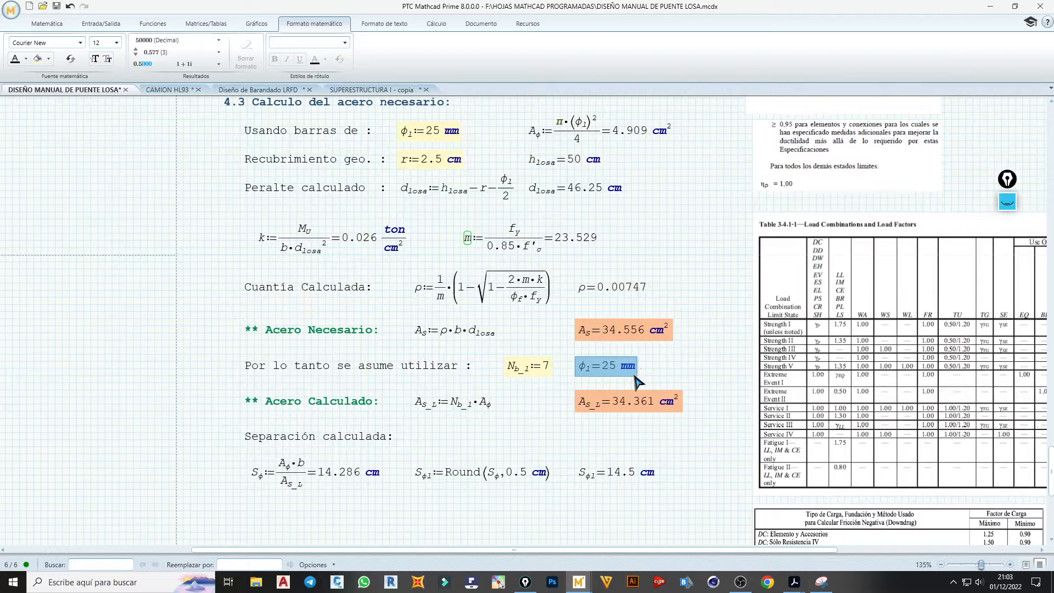
{"action": "left_click", "coordinate": [646, 447]}
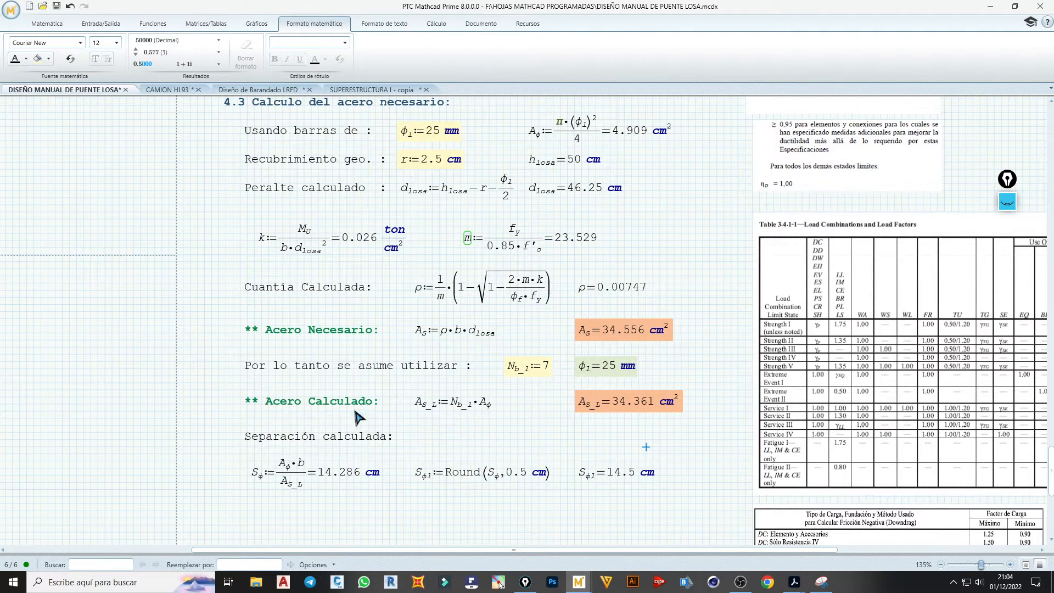
- Set the rounding multiple in the S_φ1 Round definition to 15 cm
{"action": "left_click", "coordinate": [519, 475]}
{"action": "key", "text": "BackSpace"}
{"action": "key", "text": "BackSpace"}
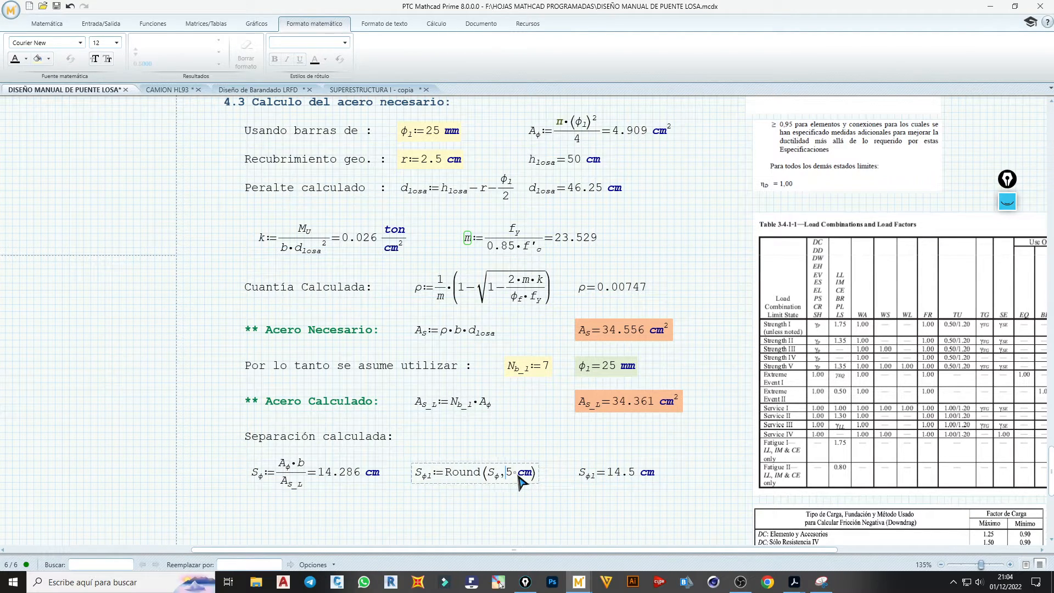
{"action": "type", "text": "1"}
{"action": "left_click", "coordinate": [550, 509]}
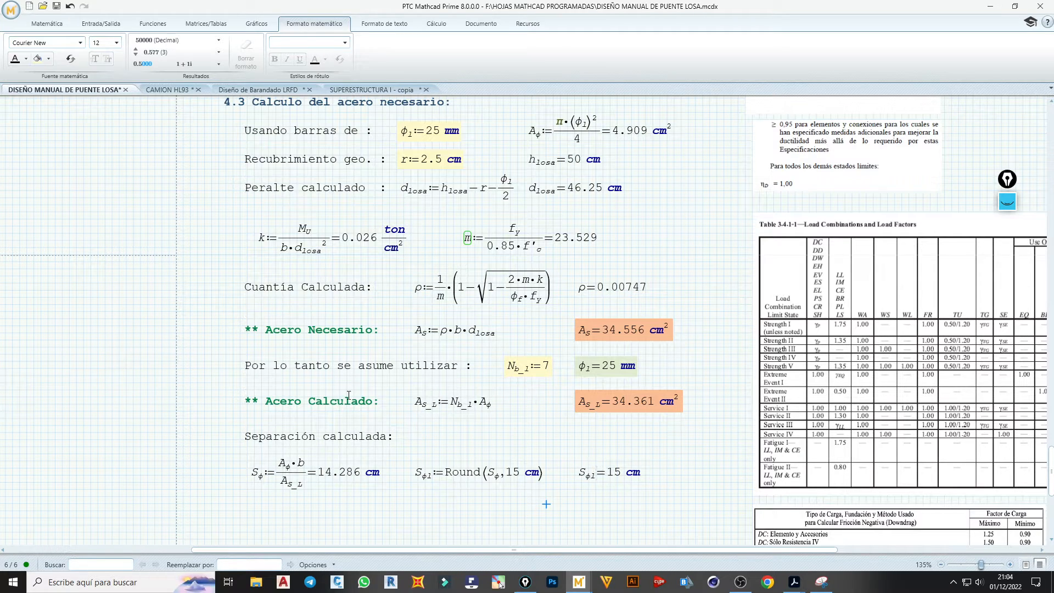
- Duplicate the "** Acero Calculado:" row below the spacing calculation and relabel the copy "** Acero Real:"
{"action": "left_click", "coordinate": [702, 419]}
{"action": "left_click", "coordinate": [234, 511]}
{"action": "key", "text": "ctrl+v"}
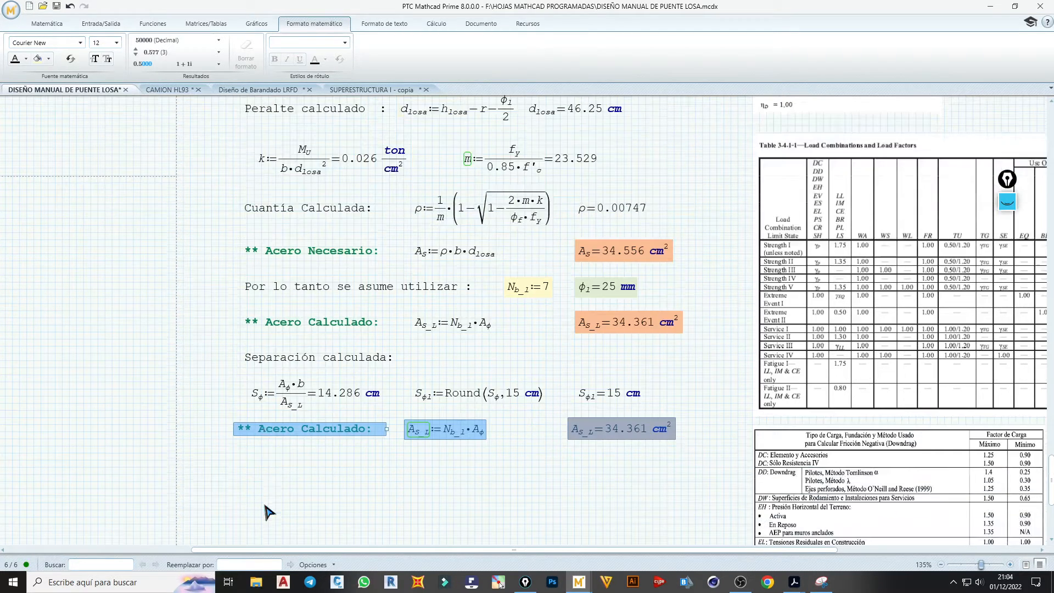
{"action": "left_click", "coordinate": [287, 433]}
{"action": "left_click_drag", "start_coordinate": [308, 433], "coordinate": [370, 433]}
{"action": "type", "text": "Re"}
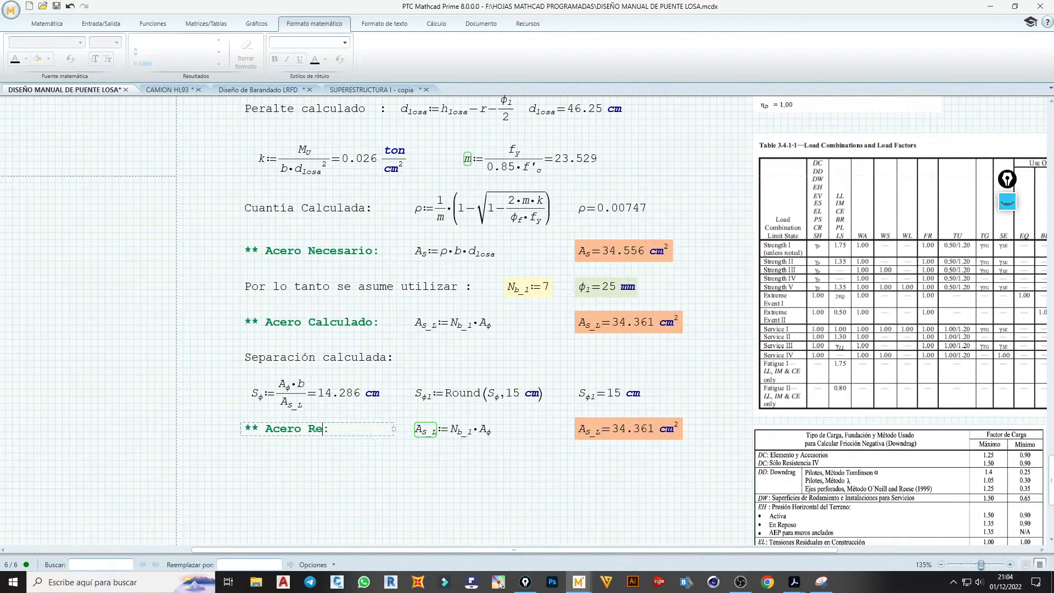
{"action": "left_click", "coordinate": [510, 460]}
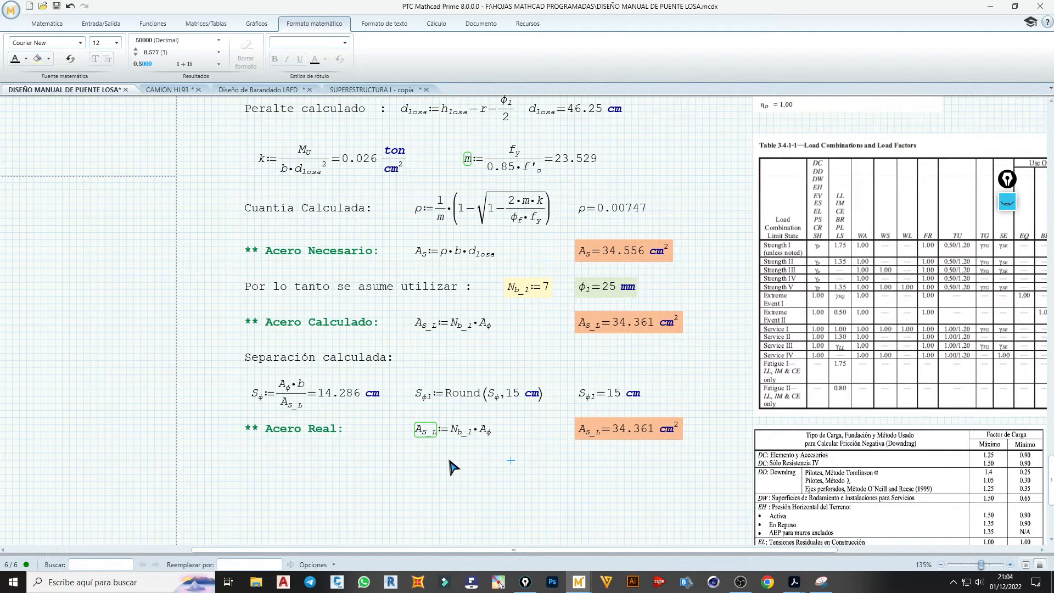
- Rename the defined variable in the Acero Real row to A_s_LR and clear the expression after its definition sign
{"action": "left_click", "coordinate": [438, 435]}
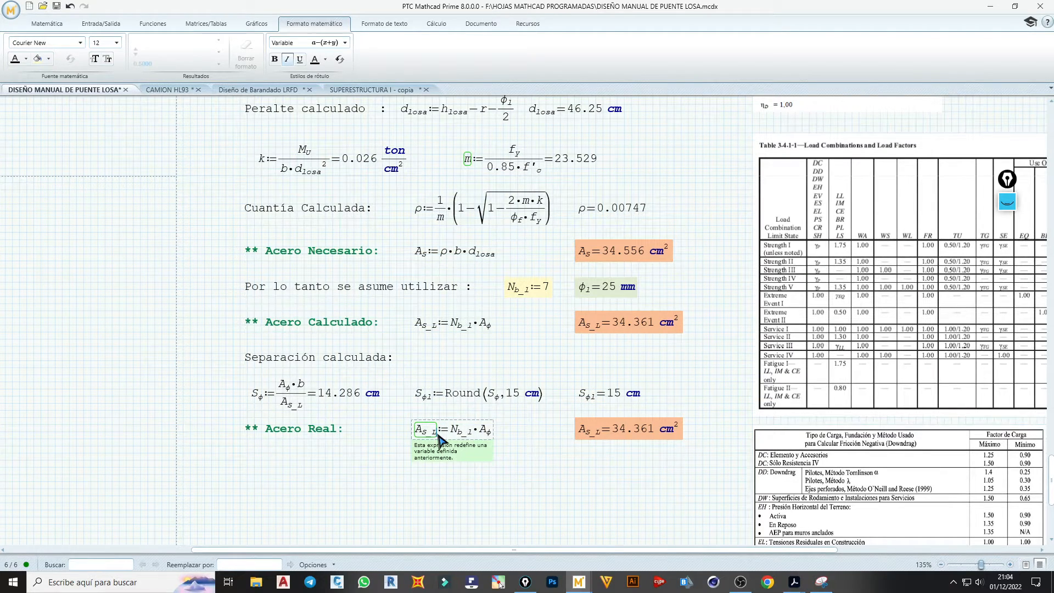
{"action": "key", "text": "BackSpace"}
{"action": "type", "text": "R"}
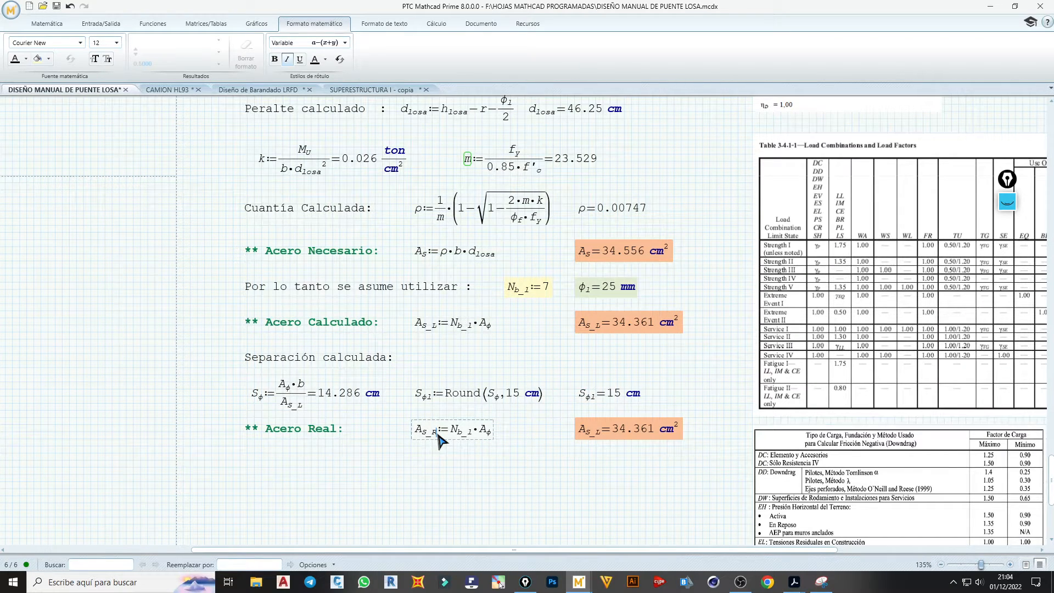
{"action": "type", "text": "L"}
{"action": "key", "text": "Right"}
{"action": "key", "text": "Right"}
{"action": "key", "text": "Delete"}
{"action": "key", "text": "Delete"}
{"action": "key", "text": "Delete"}
{"action": "key", "text": "Delete"}
{"action": "key", "text": "Delete"}
{"action": "key", "text": "Delete"}
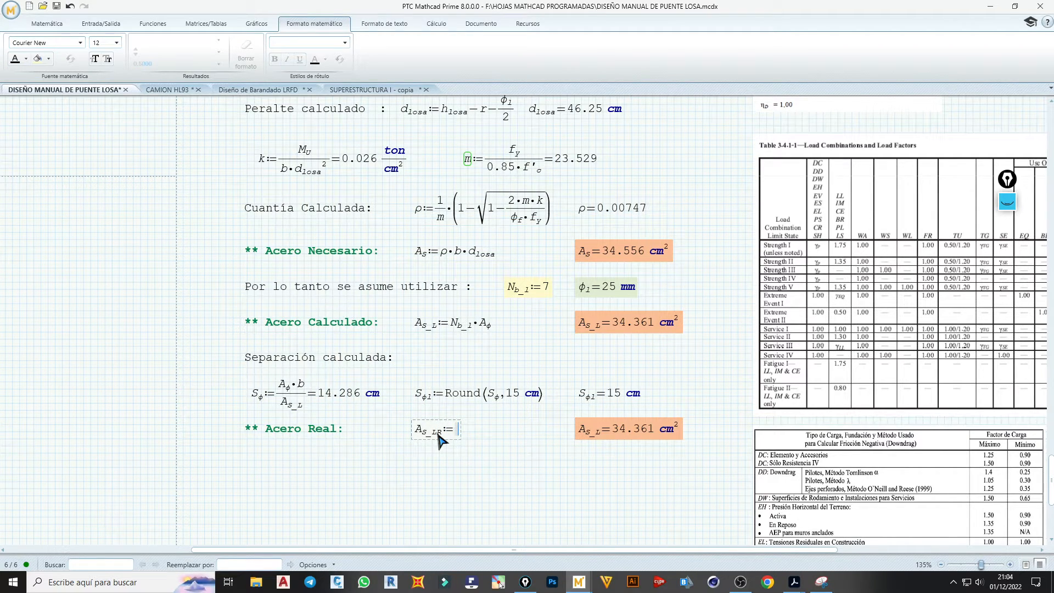
- Define A_s_LR as the fraction A_φ·b over S_φ1, reusing the existing terms from the spacing formulas
{"action": "type", "text": "/"}
{"action": "left_click", "coordinate": [299, 388]}
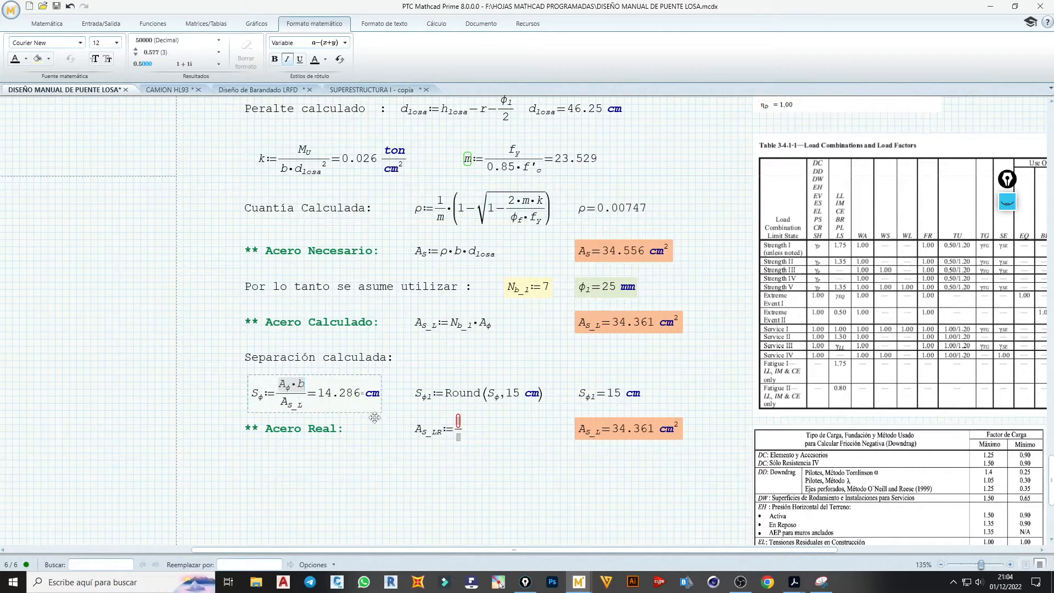
{"action": "left_click", "coordinate": [457, 423]}
{"action": "type", "text": "Aφ•b"}
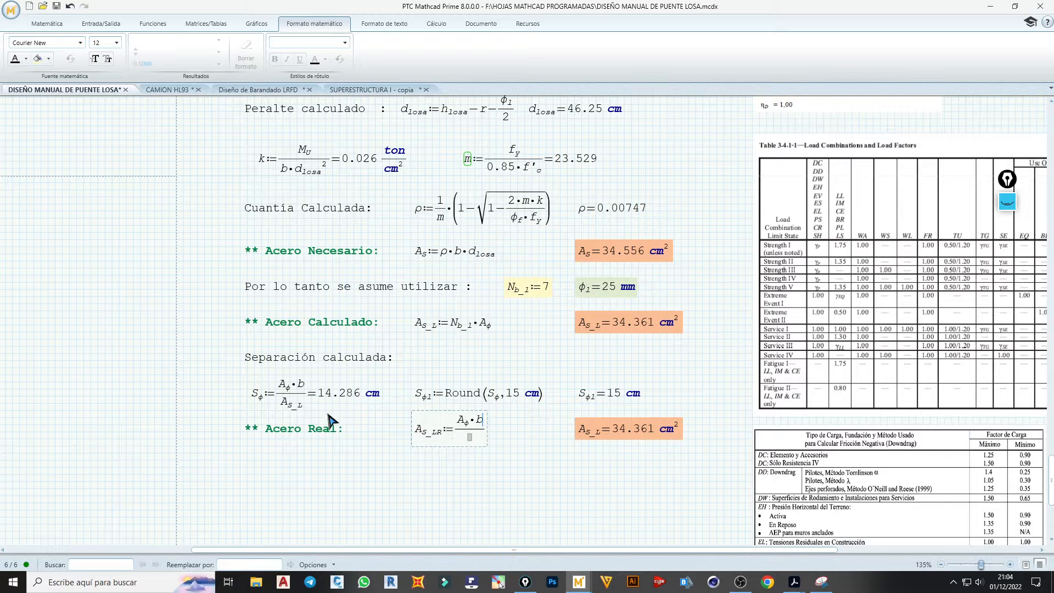
{"action": "left_click", "coordinate": [257, 399]}
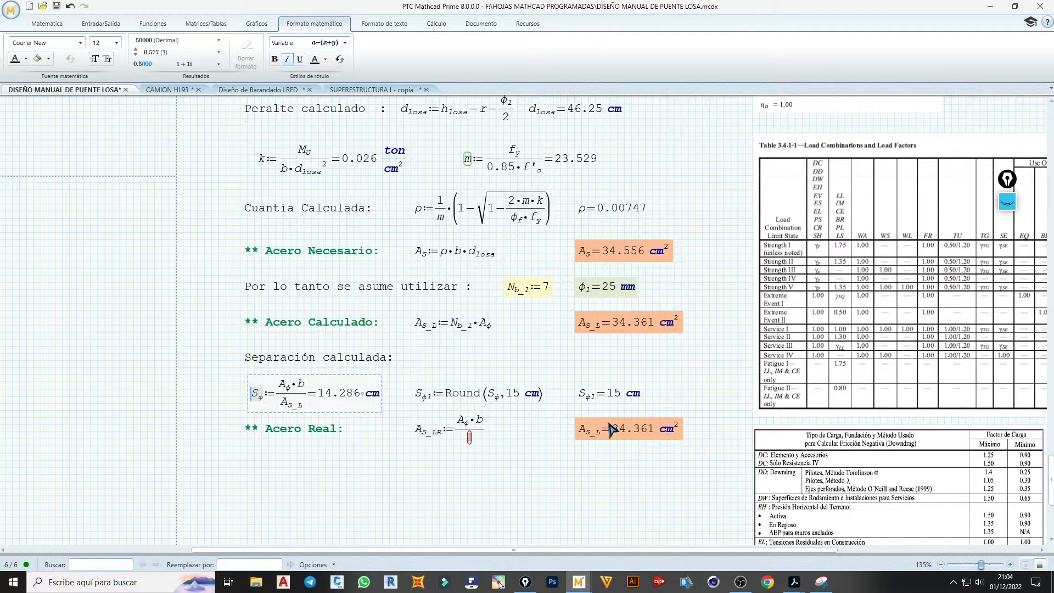
{"action": "left_click", "coordinate": [592, 403]}
{"action": "left_click", "coordinate": [470, 438]}
{"action": "type", "text": "V"}
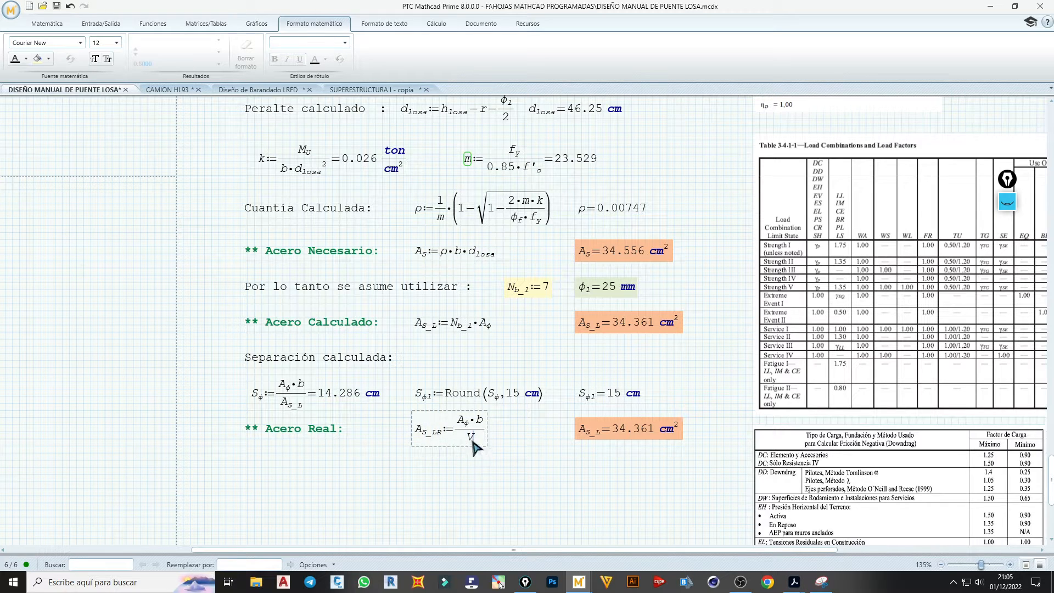
{"action": "key", "text": "BackSpace"}
{"action": "type", "text": "Sφl"}
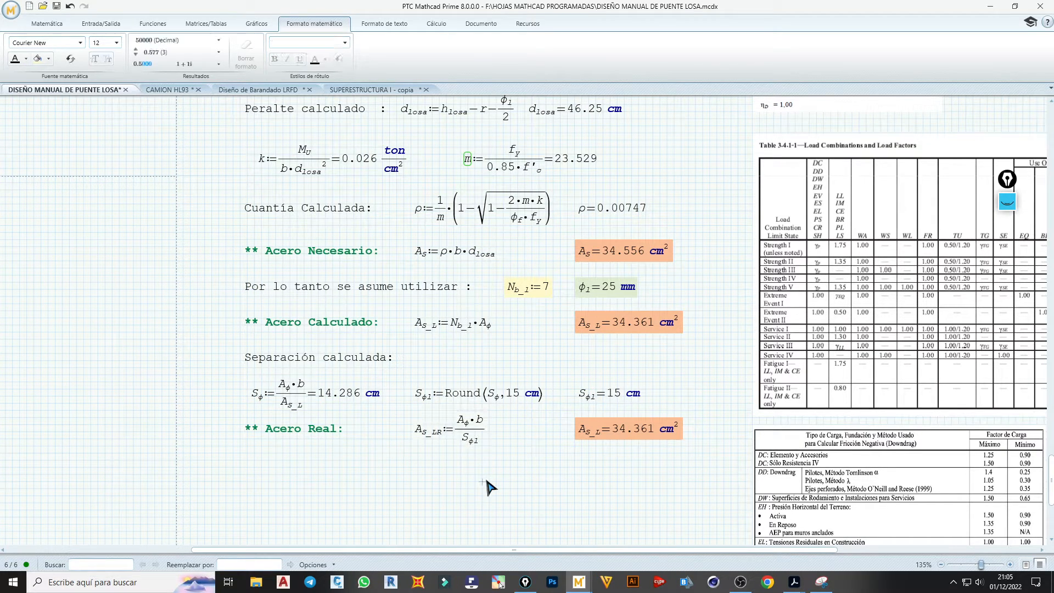
- Make the highlighted result in the Acero Real row evaluate A_s_LR in cm², using a copy of the variable name
{"action": "left_click_drag", "start_coordinate": [438, 433], "coordinate": [422, 432]}
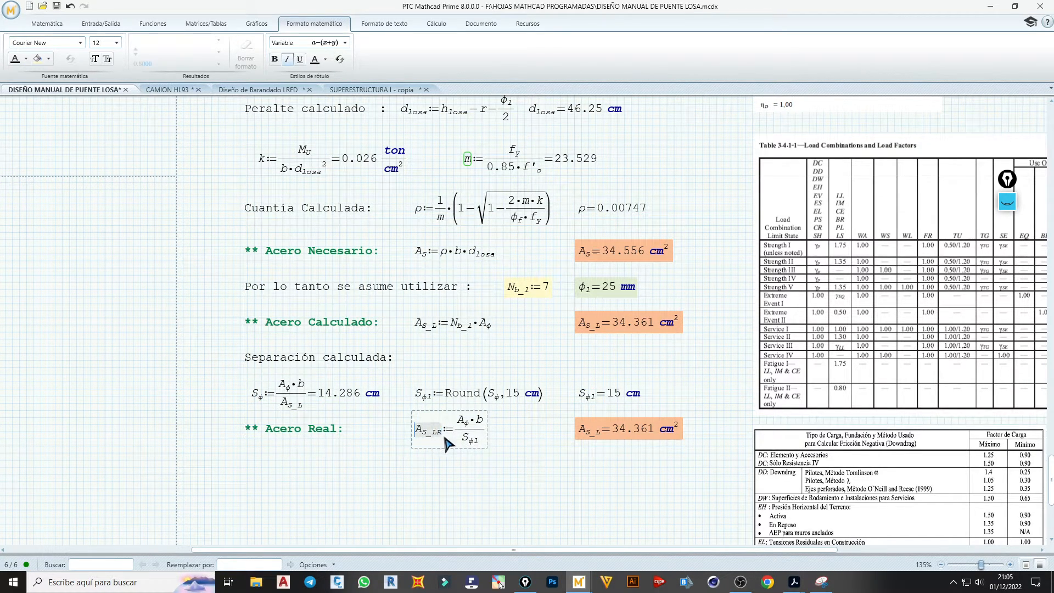
{"action": "left_click_drag", "start_coordinate": [598, 432], "coordinate": [579, 432]}
{"action": "type", "text": "As_LR"}
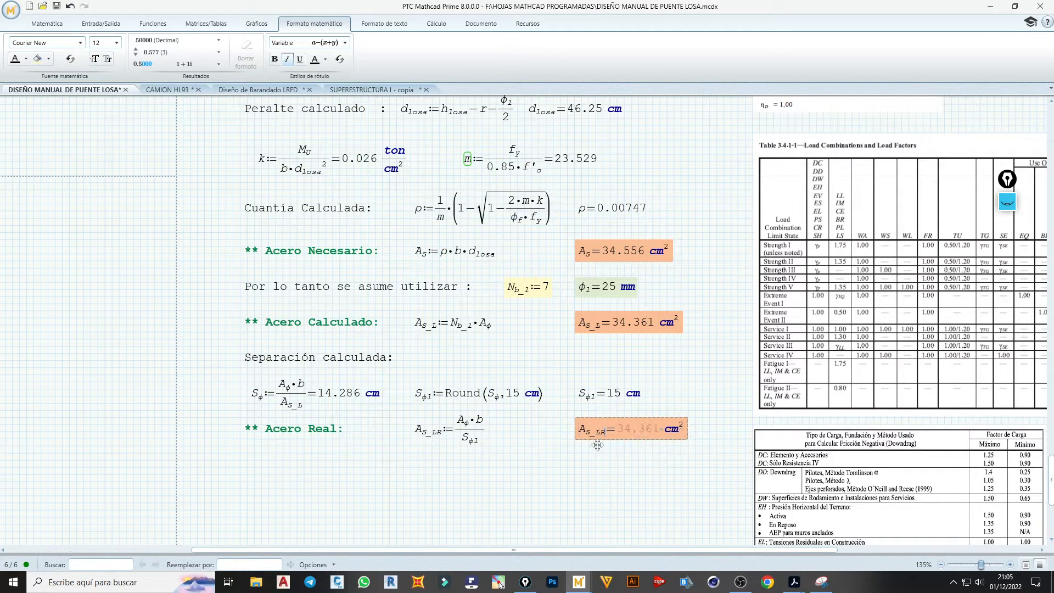
{"action": "left_click", "coordinate": [603, 461]}
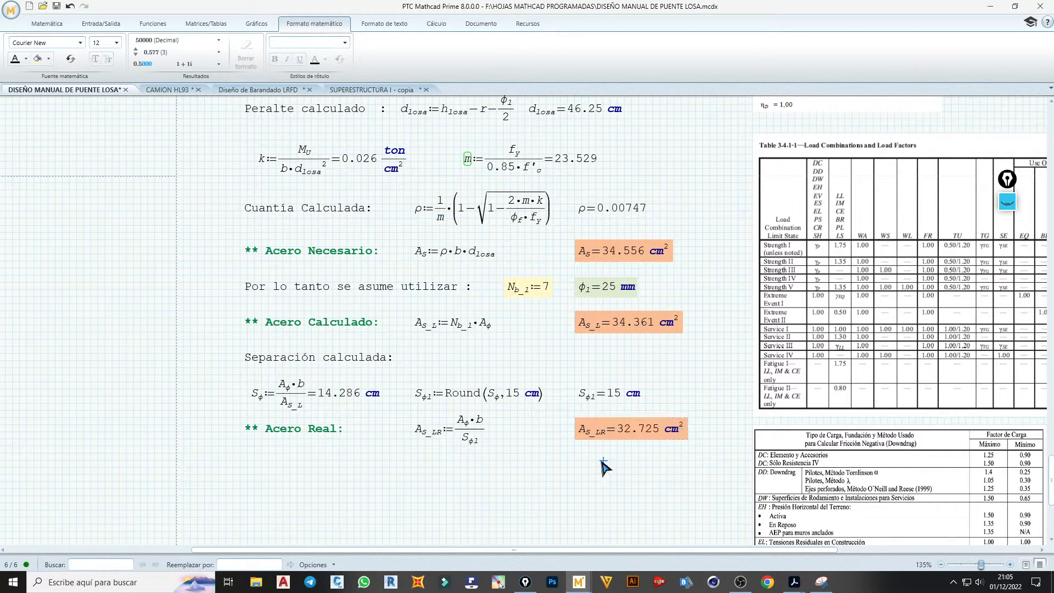
- Insert a blank line above the Acero Real row to separate it from the spacing calculation
{"action": "left_click", "coordinate": [681, 411]}
{"action": "key", "text": "Return"}
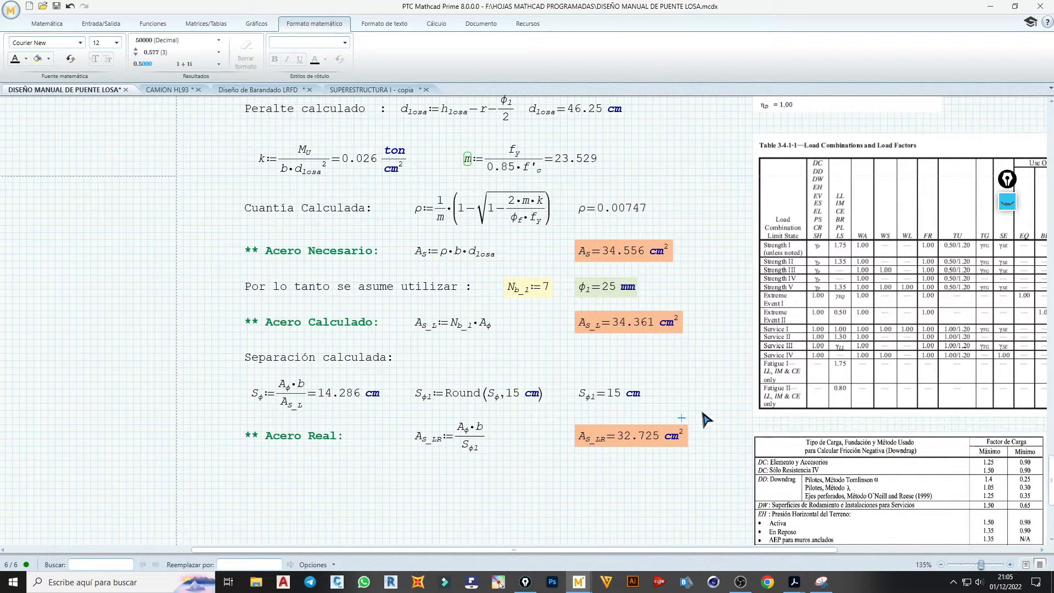
{"action": "left_click_drag", "start_coordinate": [701, 422], "coordinate": [657, 447]}
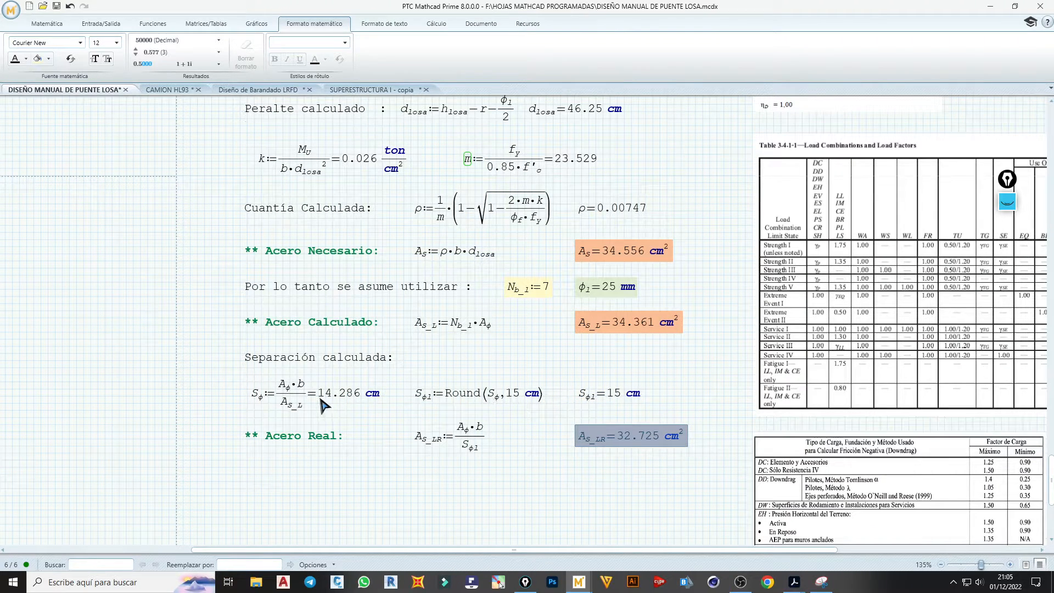
- Set the rounding multiple in the S_φ1 Round definition to 14 cm
{"action": "left_click", "coordinate": [519, 395]}
{"action": "key", "text": "BackSpace"}
{"action": "type", "text": "4"}
{"action": "left_click", "coordinate": [538, 439]}
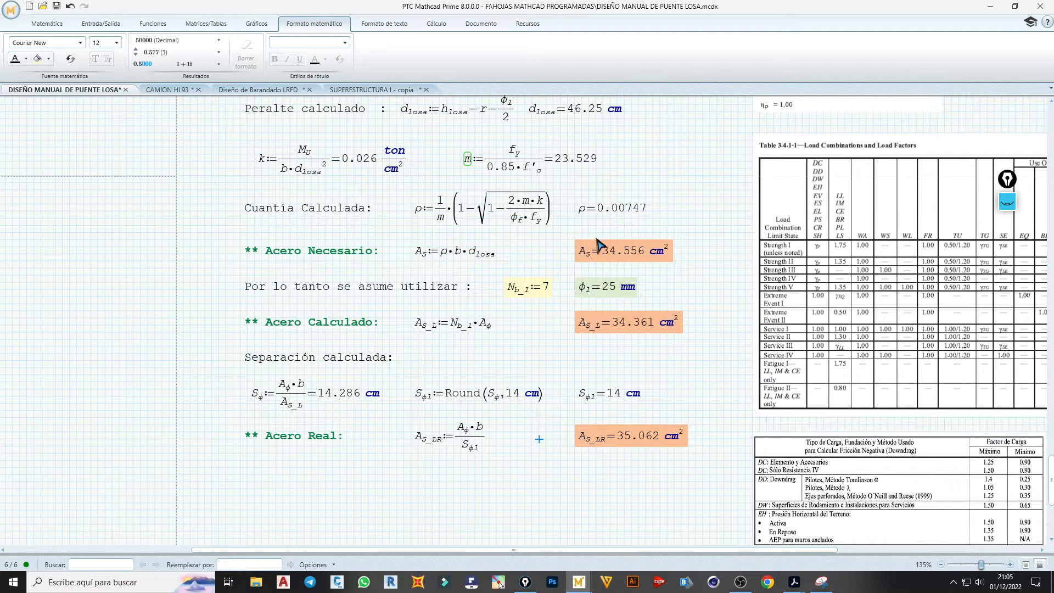
- Highlight the A_s result in the Acero Necesario row in bright yellow
{"action": "left_click", "coordinate": [628, 264]}
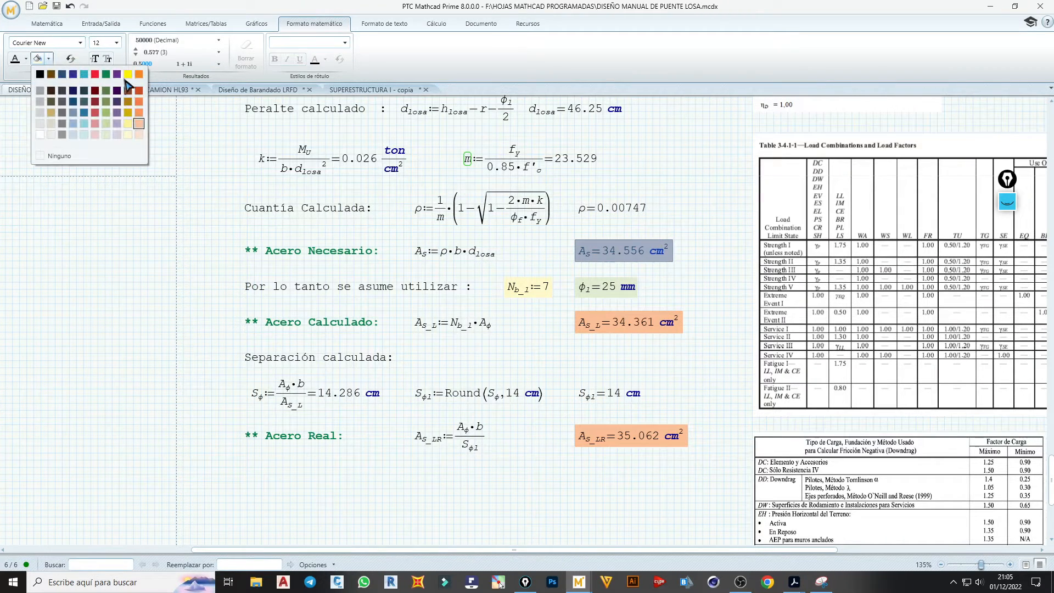
{"action": "left_click", "coordinate": [106, 90]}
{"action": "left_click", "coordinate": [689, 478]}
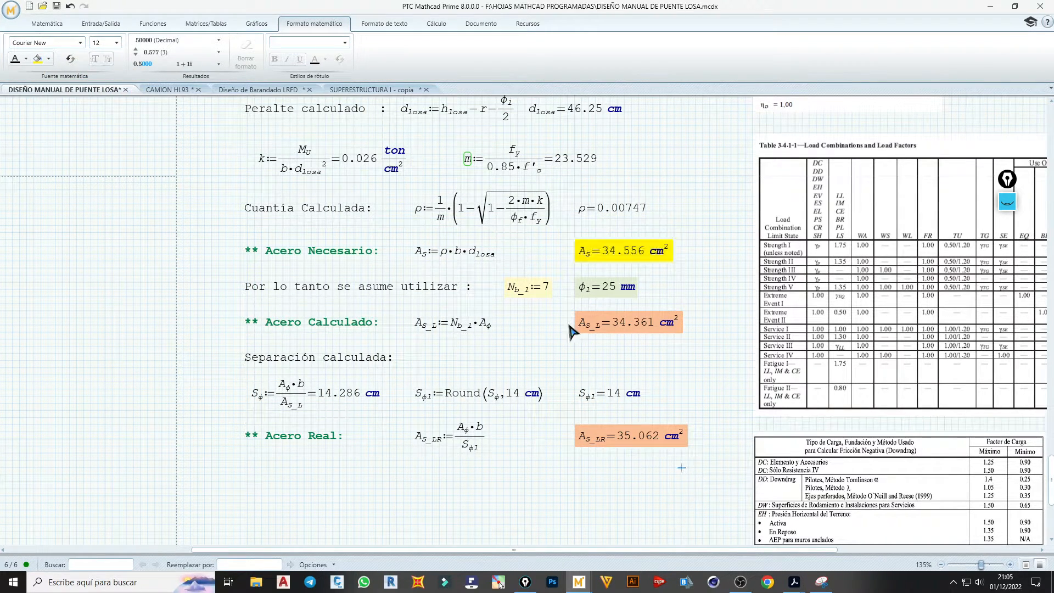
- Highlight the A_s_LR result in the Acero Real row in light pink
{"action": "left_click", "coordinate": [648, 436]}
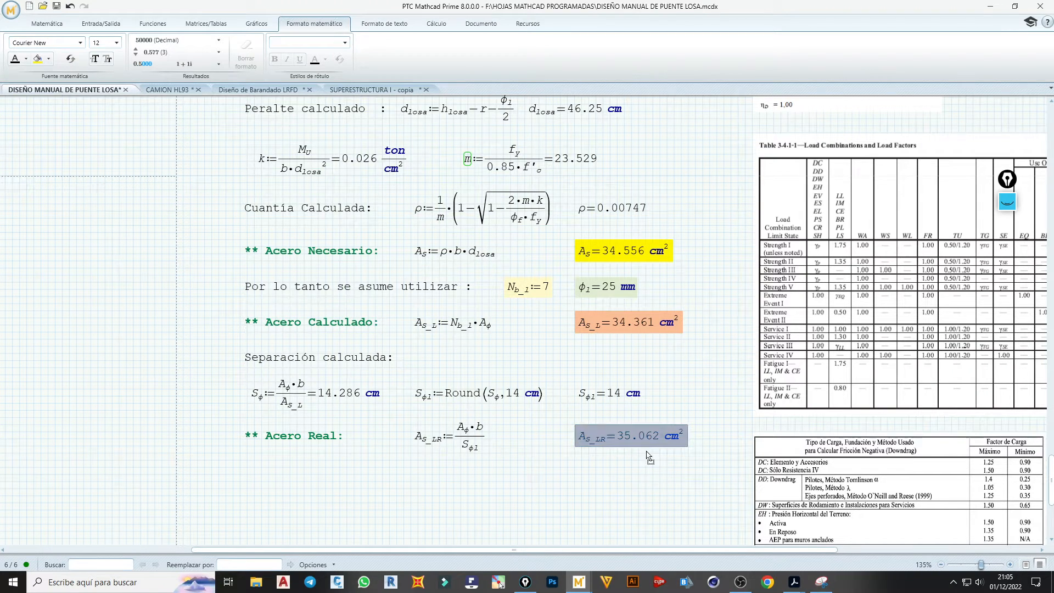
{"action": "left_click", "coordinate": [49, 59]}
{"action": "left_click", "coordinate": [95, 136]}
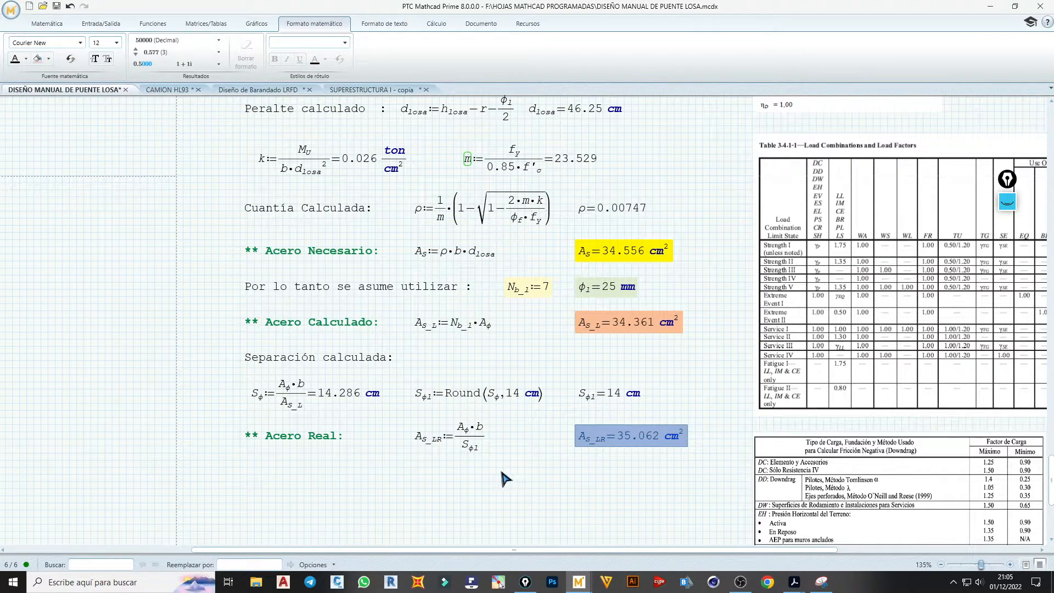
{"action": "left_click", "coordinate": [525, 481]}
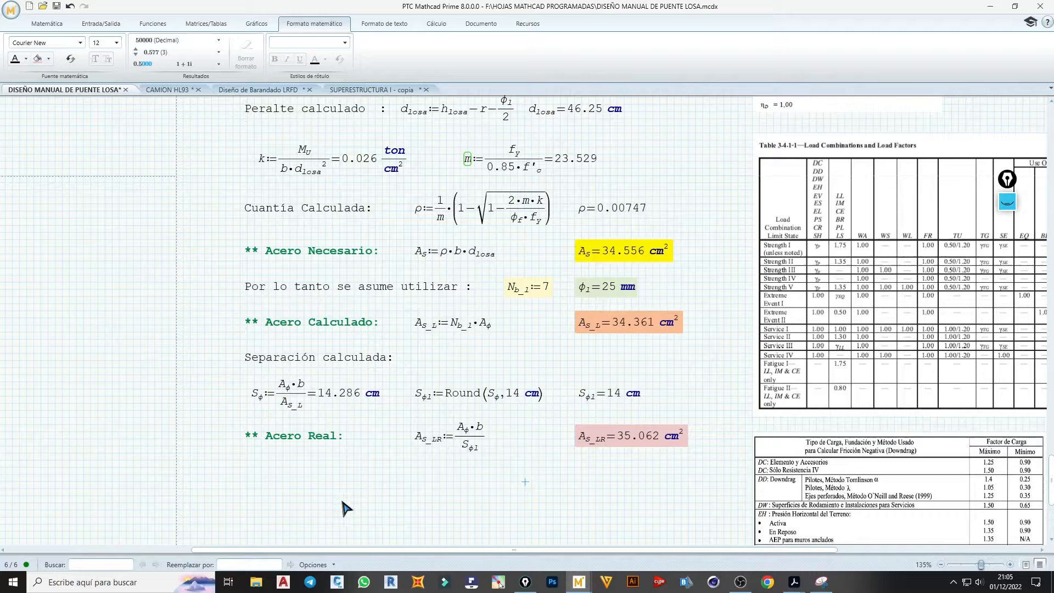
- Insert the if function from the "Función por tramos continua" category below the Acero Real row
{"action": "left_click", "coordinate": [212, 480]}
{"action": "left_click", "coordinate": [60, 25]}
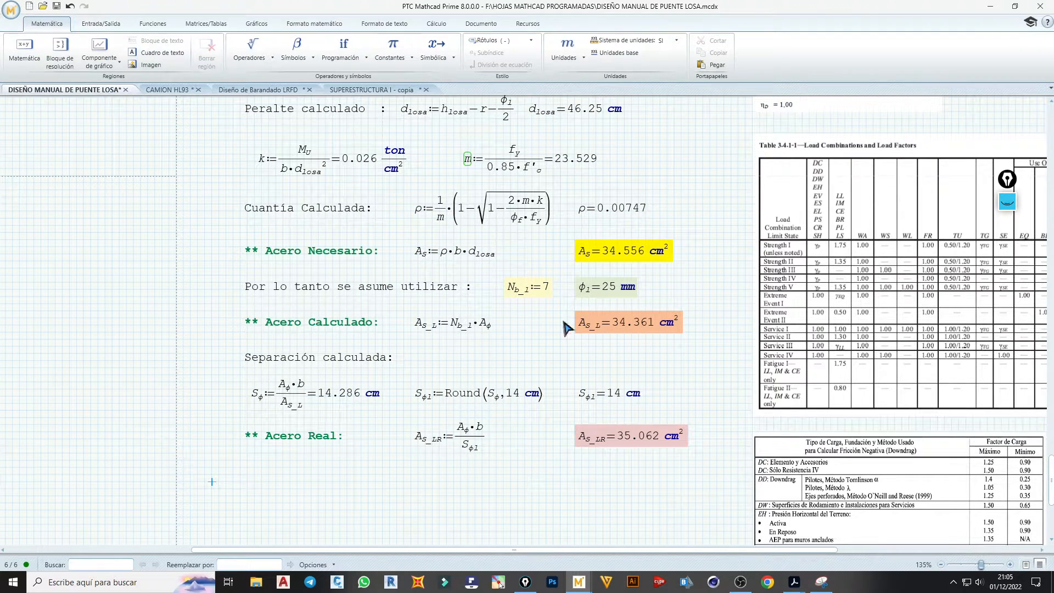
{"action": "left_click", "coordinate": [426, 361]}
{"action": "left_click", "coordinate": [319, 482]}
{"action": "left_click", "coordinate": [157, 24]}
{"action": "left_click", "coordinate": [395, 55]}
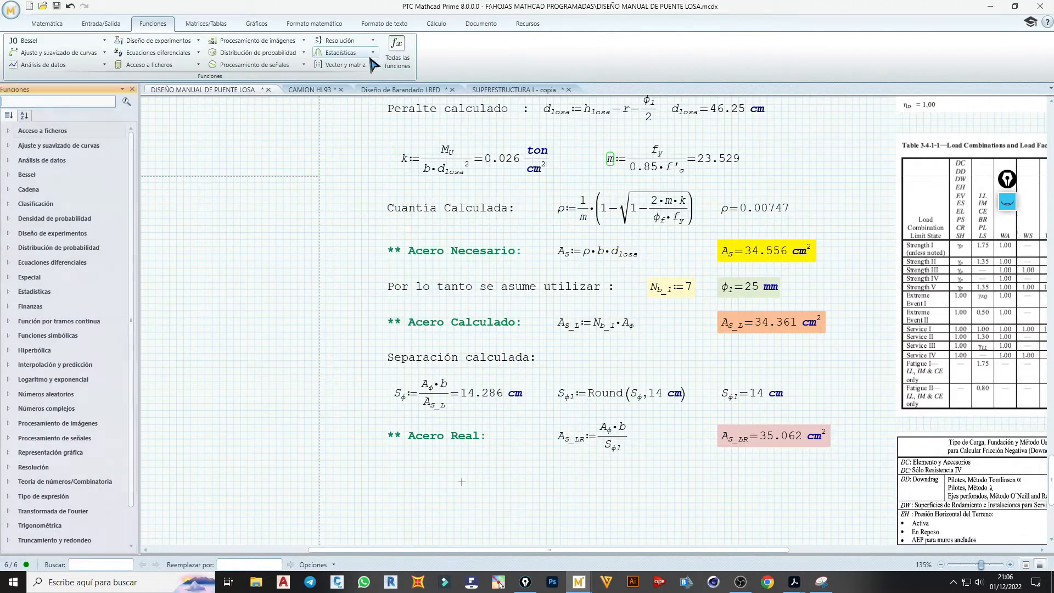
{"action": "double_click", "coordinate": [74, 323]}
{"action": "double_click", "coordinate": [32, 336]}
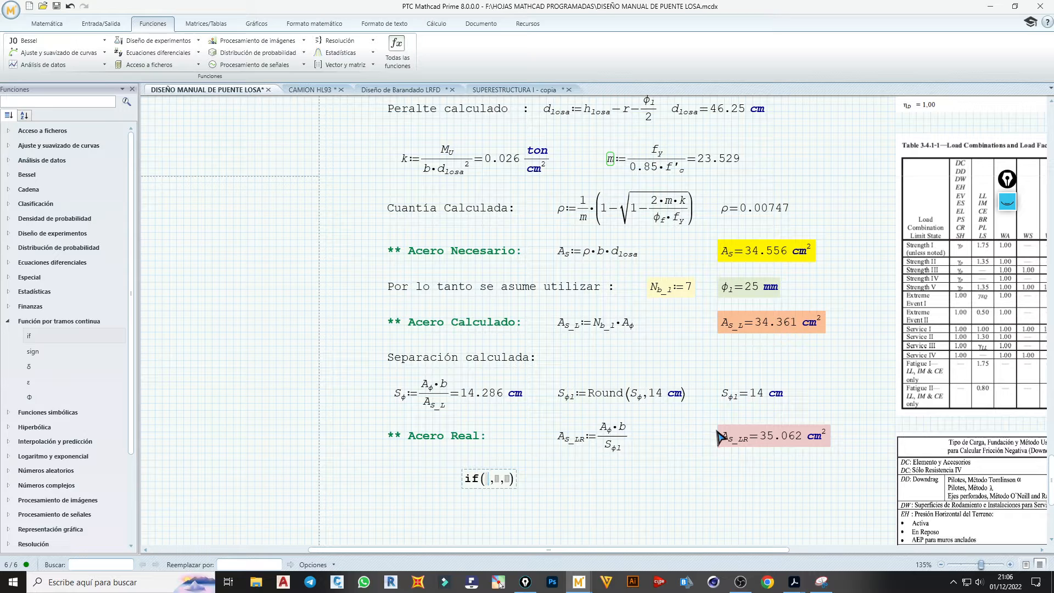
- Enter A_S_LR ≥ A_S as the condition of the if function below the Acero Real row
{"action": "left_click", "coordinate": [732, 444]}
{"action": "left_click", "coordinate": [488, 480]}
{"action": "type", "text": "As_LR"}
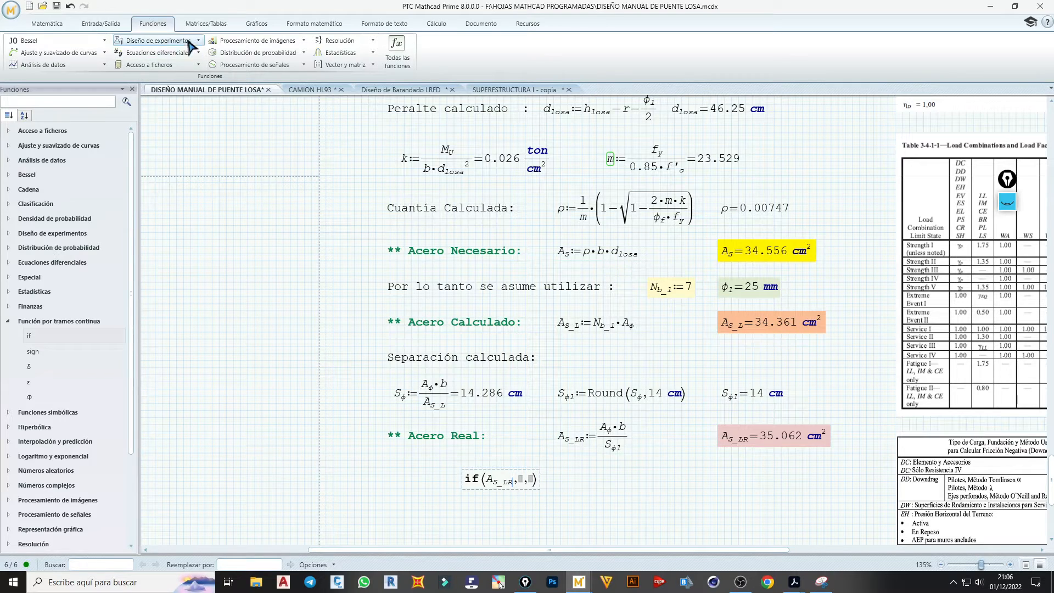
{"action": "left_click", "coordinate": [47, 23]}
{"action": "left_click", "coordinate": [297, 53]}
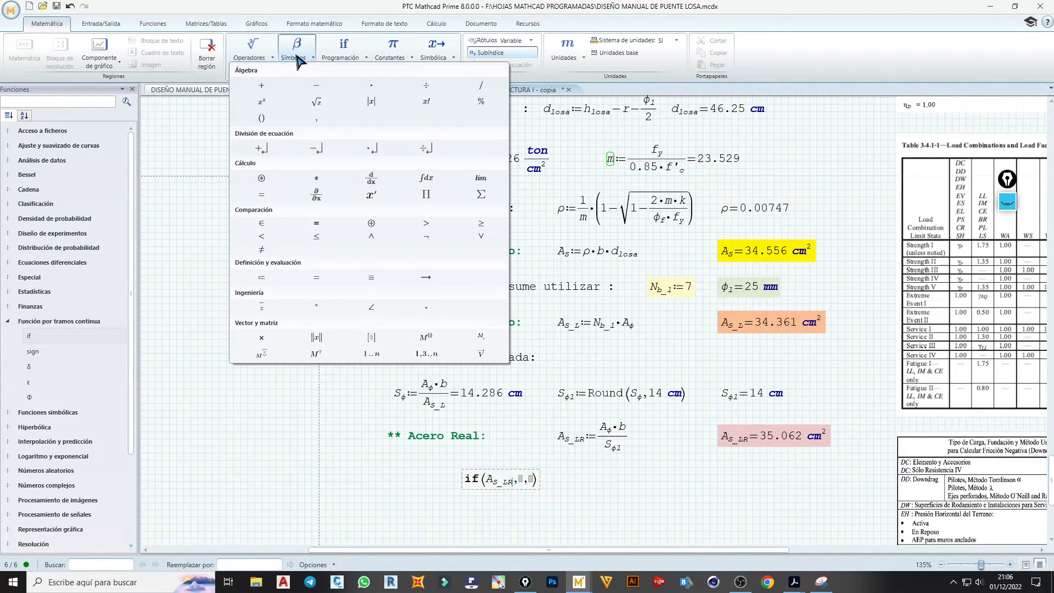
{"action": "left_click", "coordinate": [251, 48]}
{"action": "left_click", "coordinate": [488, 231]}
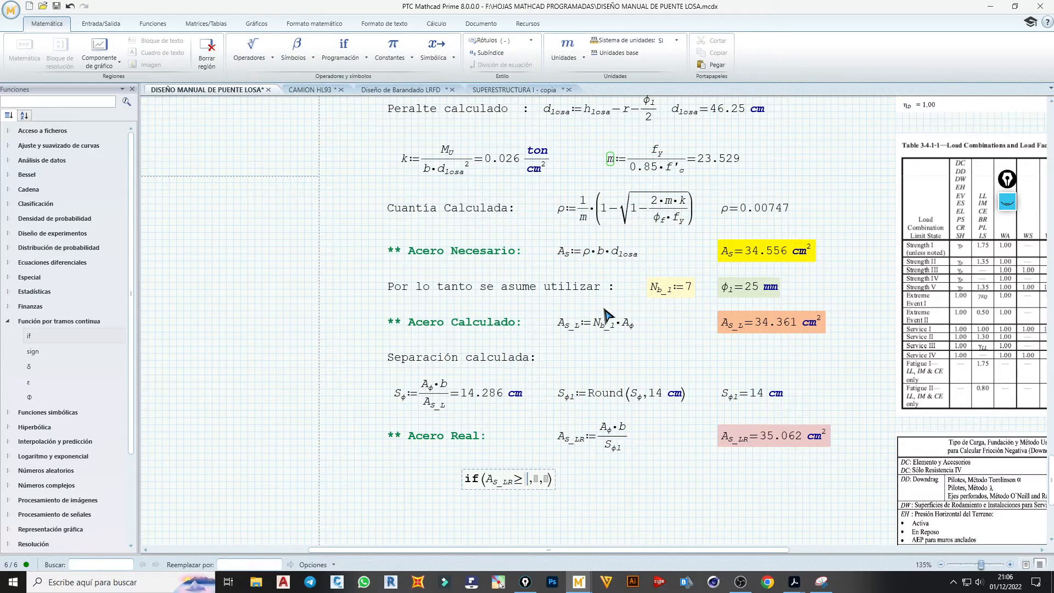
{"action": "left_click", "coordinate": [735, 260]}
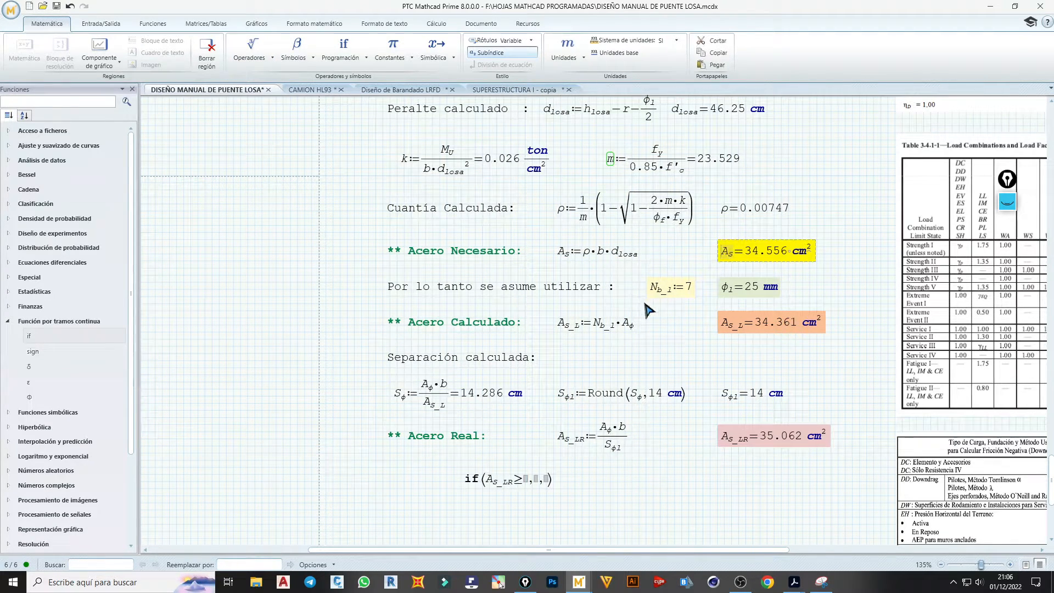
{"action": "left_click", "coordinate": [526, 479]}
{"action": "type", "text": "AS"}
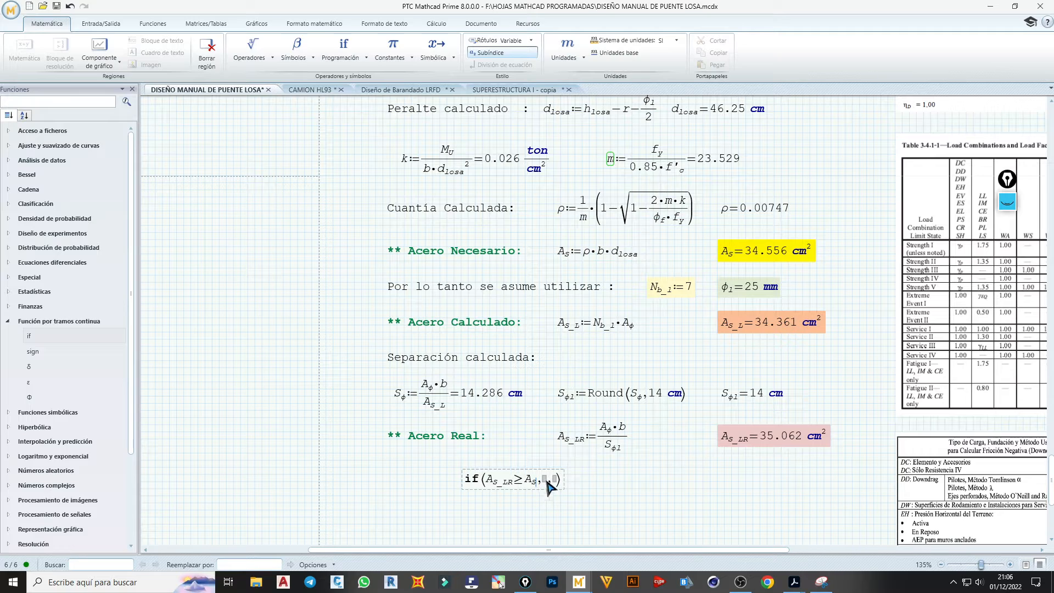
- Set the if function to return "Cumple" when the condition holds and "No Cumple" otherwise
{"action": "left_click", "coordinate": [545, 479]}
{"action": "type", "text": "\""}
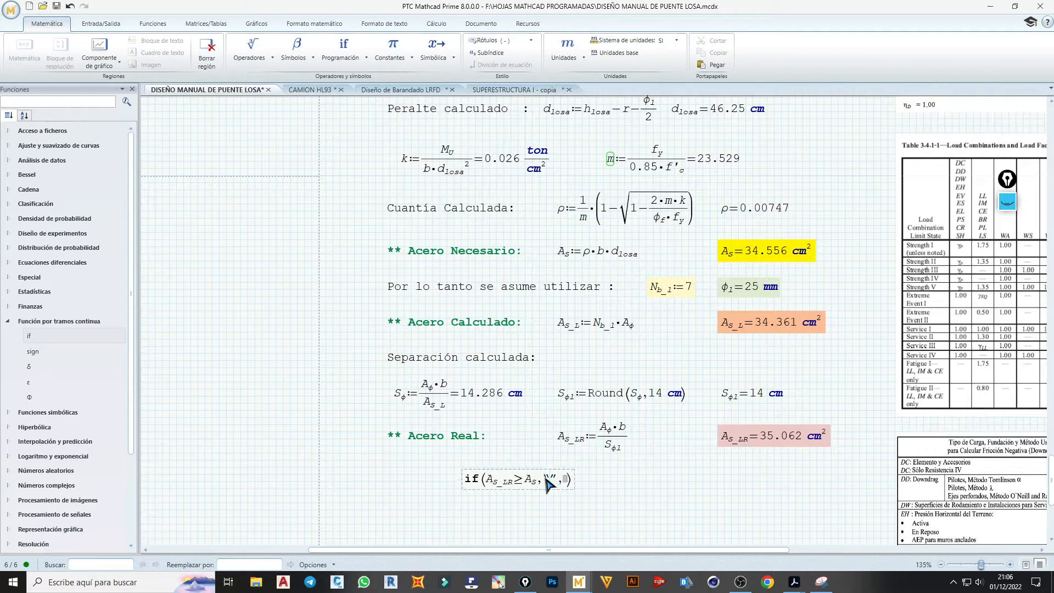
{"action": "type", "text": "c"}
{"action": "key", "text": "BackSpace"}
{"action": "type", "text": "C"}
{"action": "type", "text": "umple"}
{"action": "type", "text": "\""}
{"action": "type", "text": "N"}
{"action": "type", "text": "o C"}
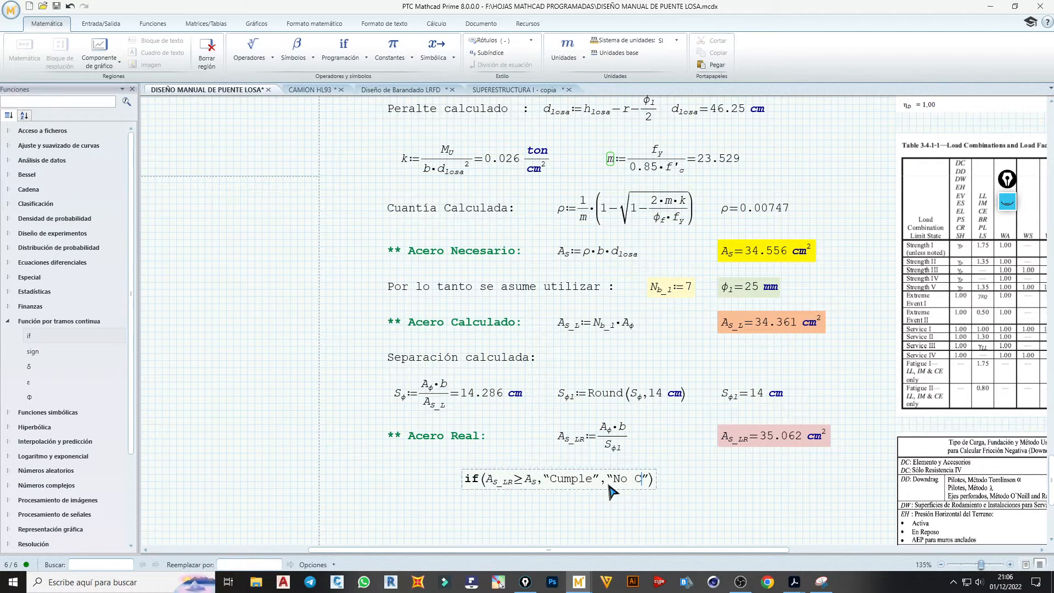
{"action": "type", "text": "umple"}
- Evaluate the if expression and assign it to a variable named Verificacion
{"action": "left_click", "coordinate": [689, 484]}
{"action": "type", "text": "=\"Cumple"}
{"action": "left_click_drag", "start_coordinate": [702, 492], "coordinate": [475, 490]}
{"action": "left_click", "coordinate": [475, 490]}
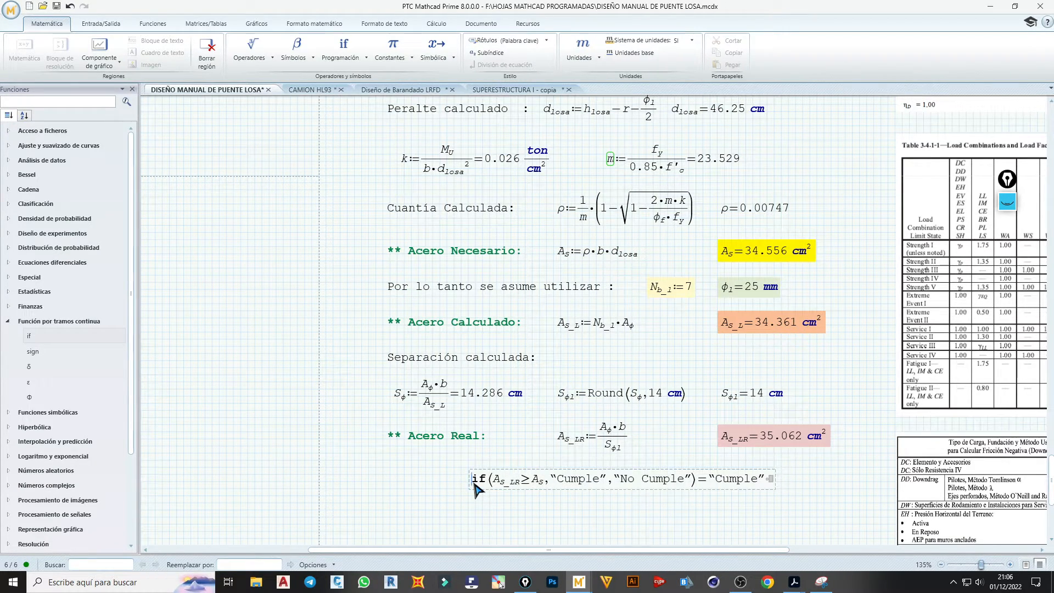
{"action": "type", "text": ":="}
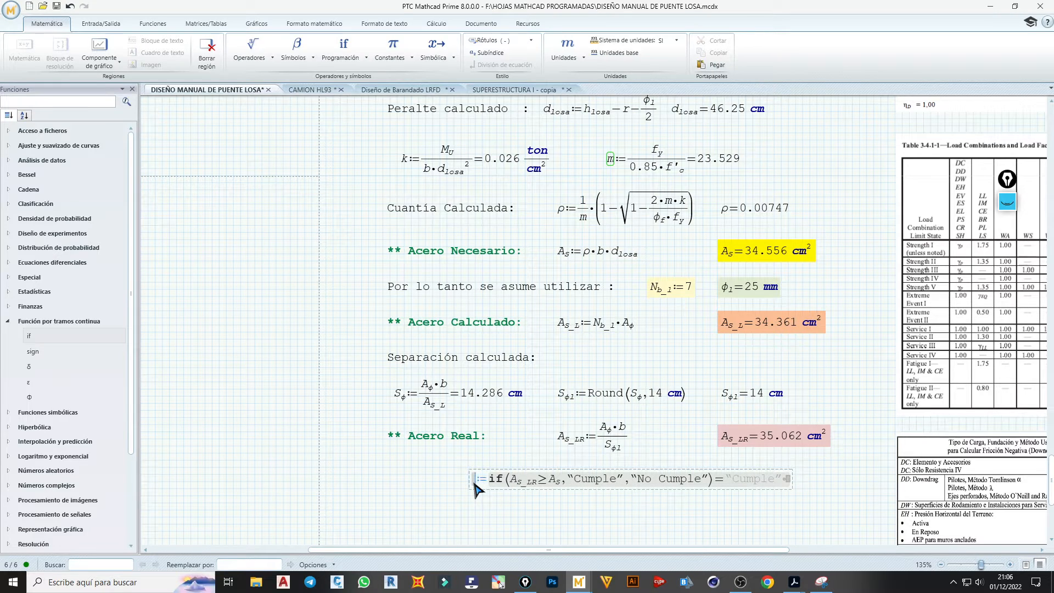
{"action": "type", "text": "Verifica"}
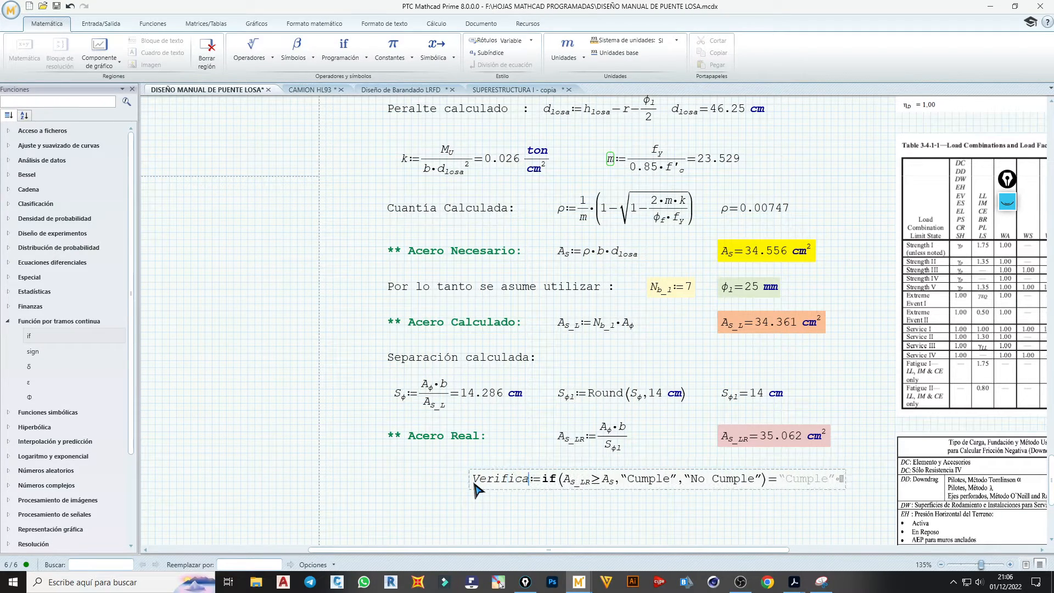
{"action": "type", "text": "cion"}
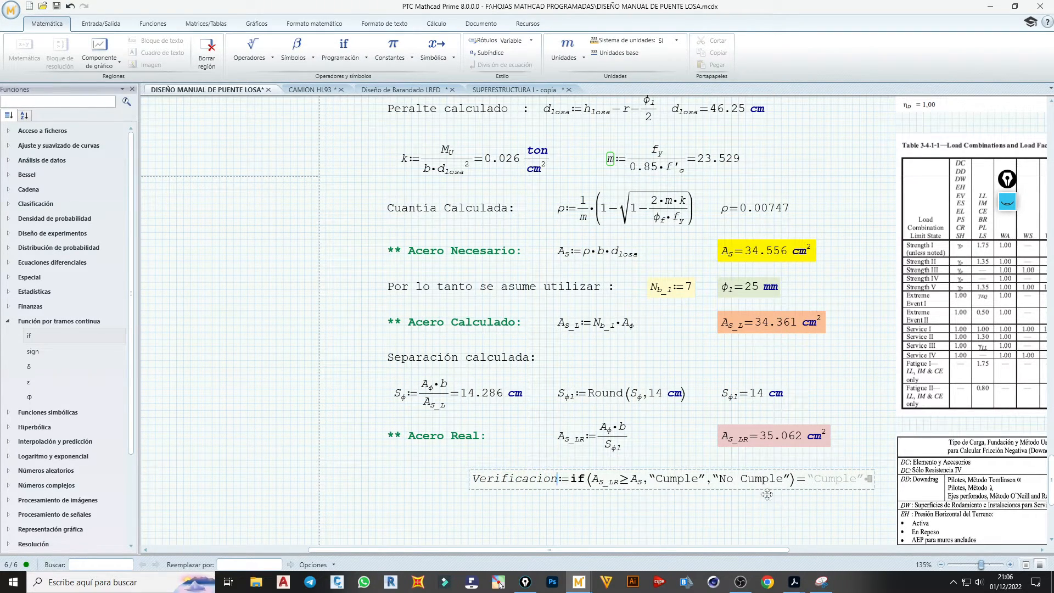
- Move the Verificacion check leftward so it sits centred beneath the Acero Real row
{"action": "left_click_drag", "start_coordinate": [770, 493], "coordinate": [646, 501]}
{"action": "left_click", "coordinate": [688, 513]}
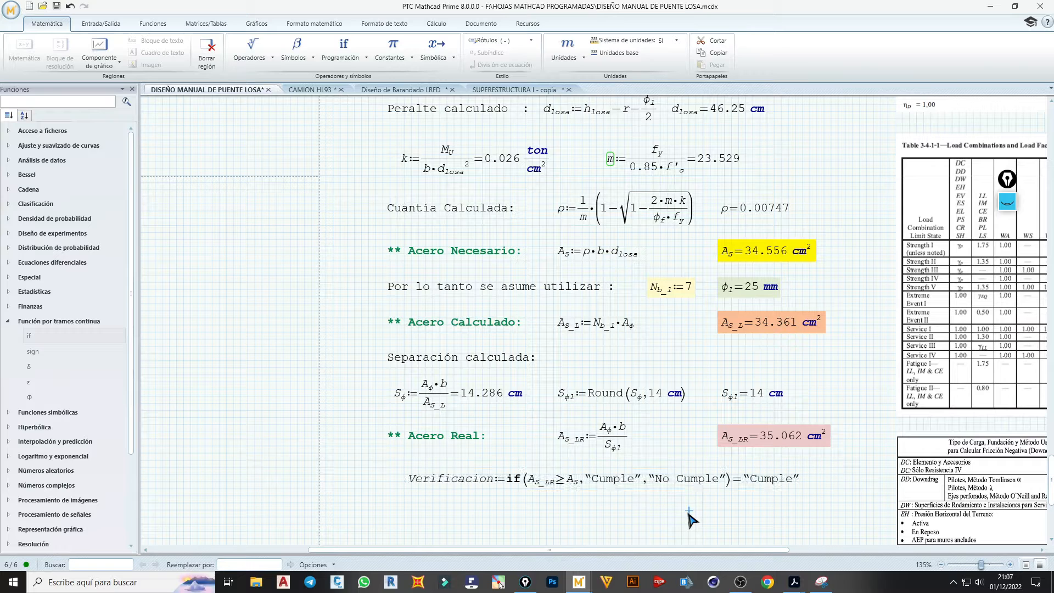
{"action": "left_click", "coordinate": [703, 488]}
{"action": "left_click", "coordinate": [716, 489]}
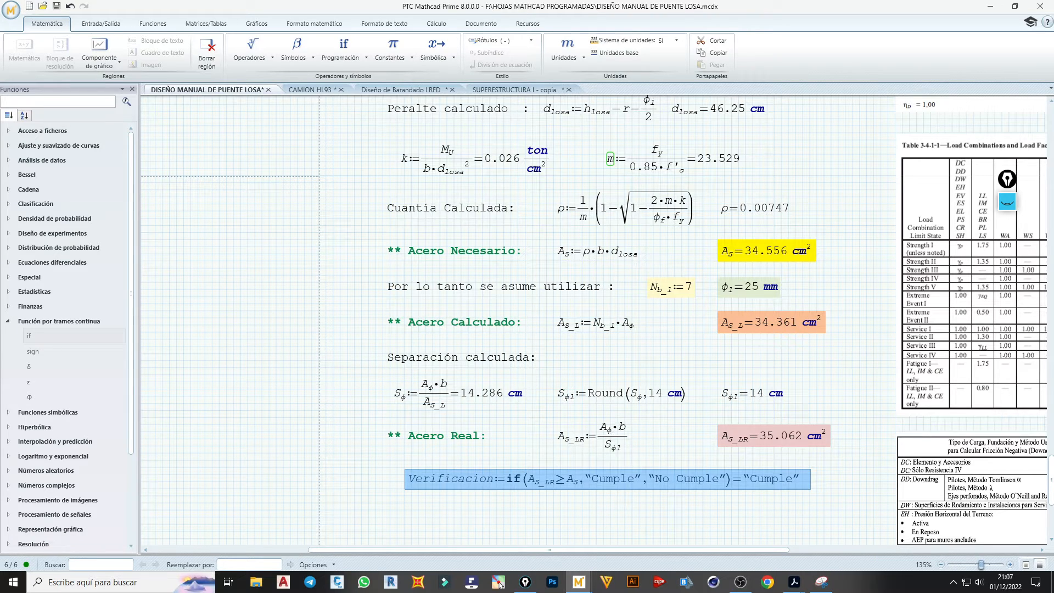
{"action": "left_click", "coordinate": [500, 585]}
- Close the function list, move the Factor de Carga table beside Table 3.4.1-1, and save the worksheet
{"action": "scroll", "coordinate": [600, 404], "scroll_direction": "down", "scroll_amount": 6}
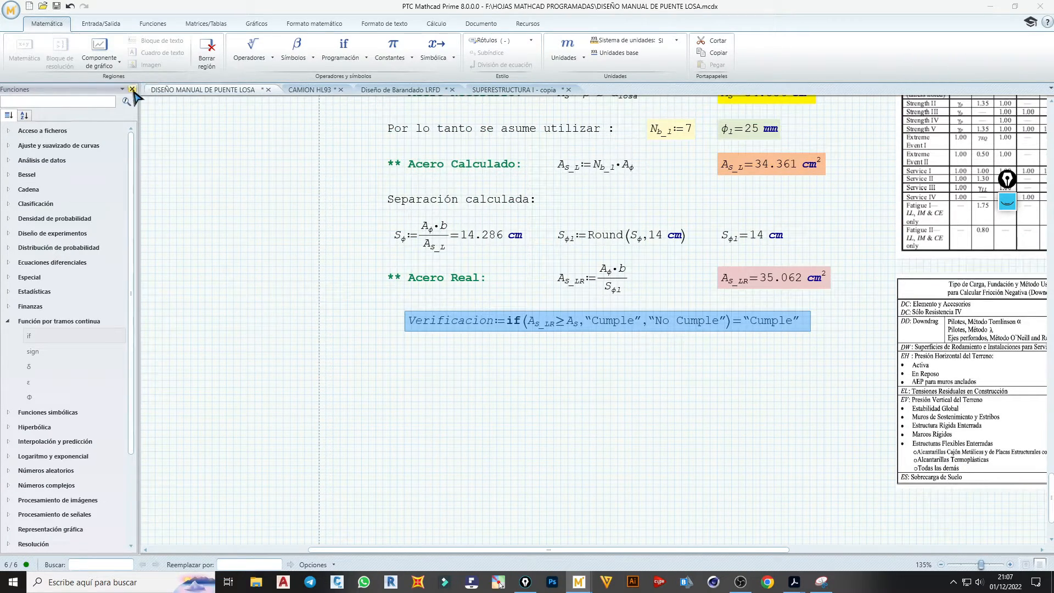
{"action": "left_click", "coordinate": [131, 89]}
{"action": "left_click_drag", "start_coordinate": [510, 550], "coordinate": [708, 550]}
{"action": "scroll", "coordinate": [708, 541], "scroll_direction": "up", "scroll_amount": 4}
{"action": "left_click", "coordinate": [708, 541]}
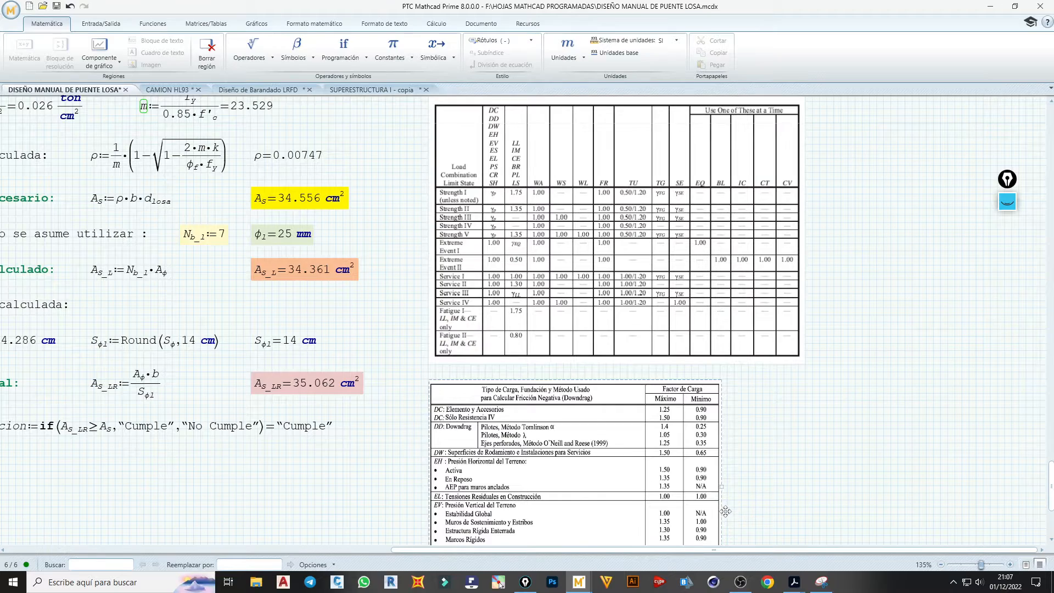
{"action": "left_click_drag", "start_coordinate": [724, 511], "coordinate": [1048, 236]}
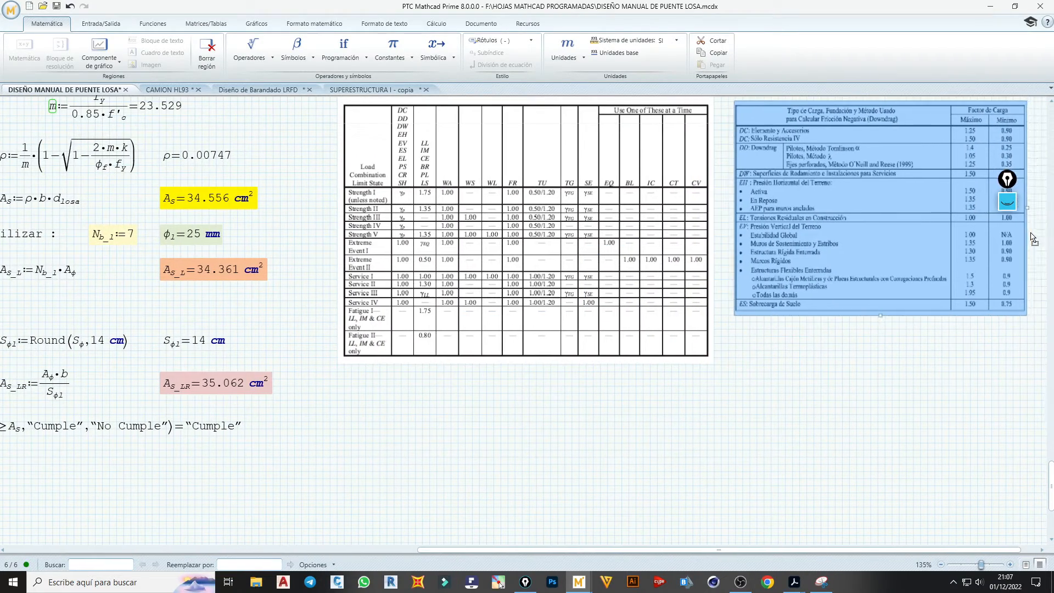
{"action": "left_click_drag", "start_coordinate": [746, 550], "coordinate": [604, 550]}
{"action": "key", "text": "ctrl+s"}
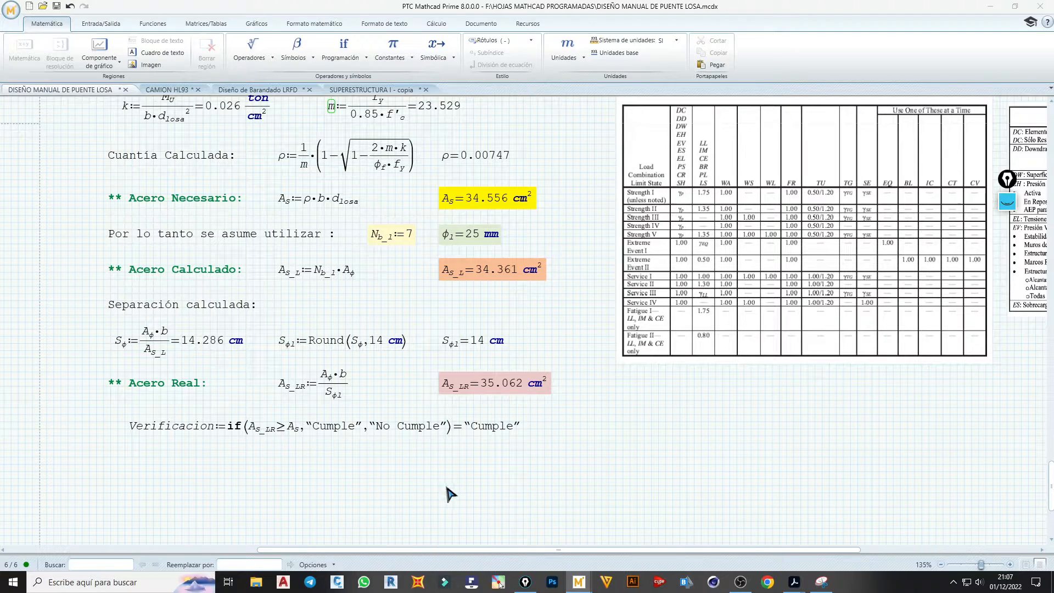
- Paste the minimum reinforcement code excerpts 5.6.3.3 and 5.7.3.3.2 below the load combinations table
{"action": "left_click", "coordinate": [615, 386]}
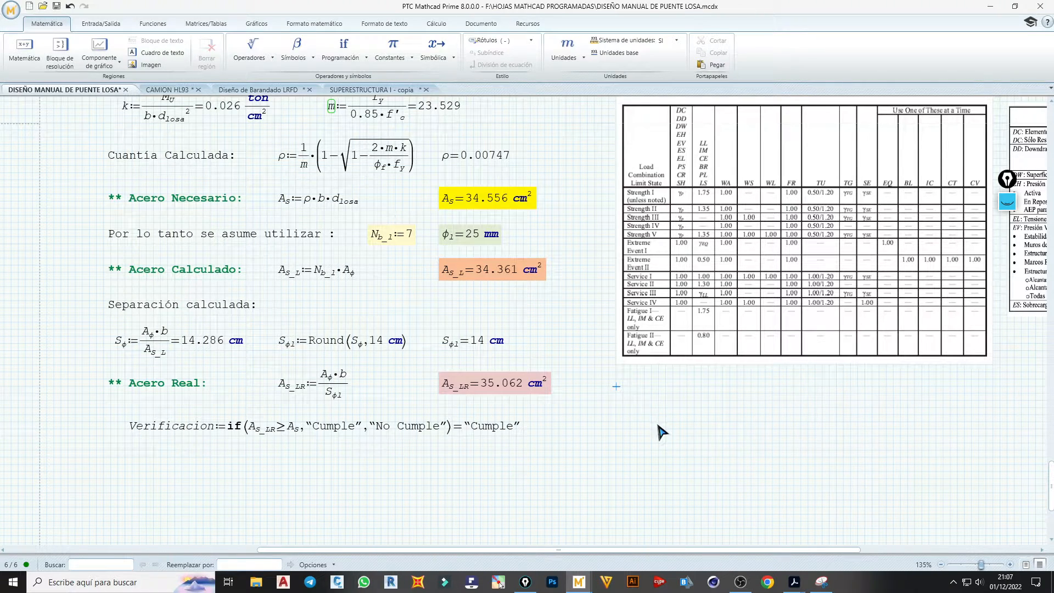
{"action": "key", "text": "ctrl+v"}
{"action": "scroll", "coordinate": [659, 423], "scroll_direction": "down", "scroll_amount": 5}
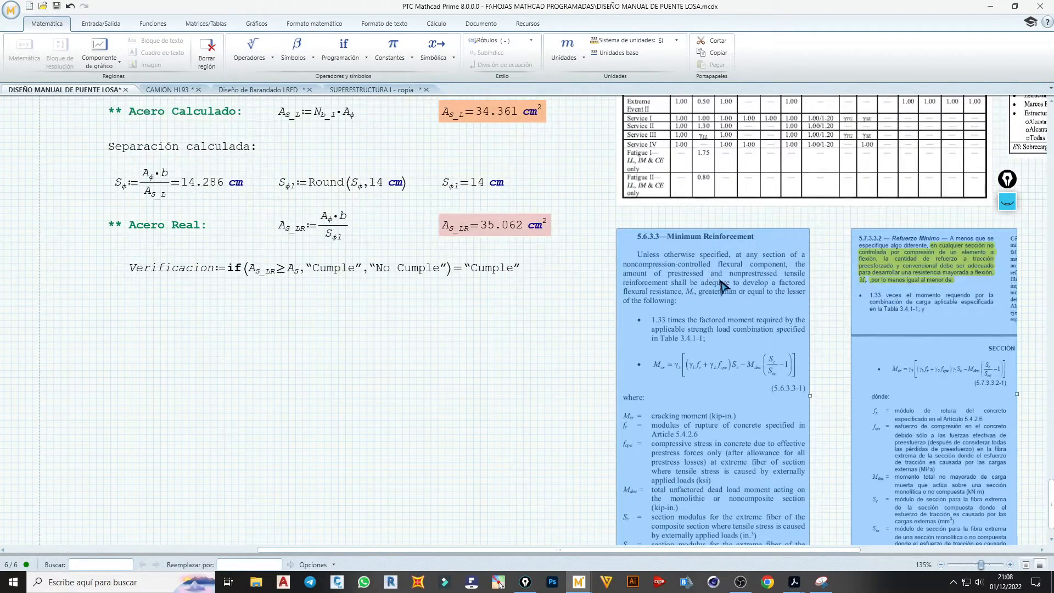
{"action": "scroll", "coordinate": [968, 273], "scroll_direction": "down", "scroll_amount": 1}
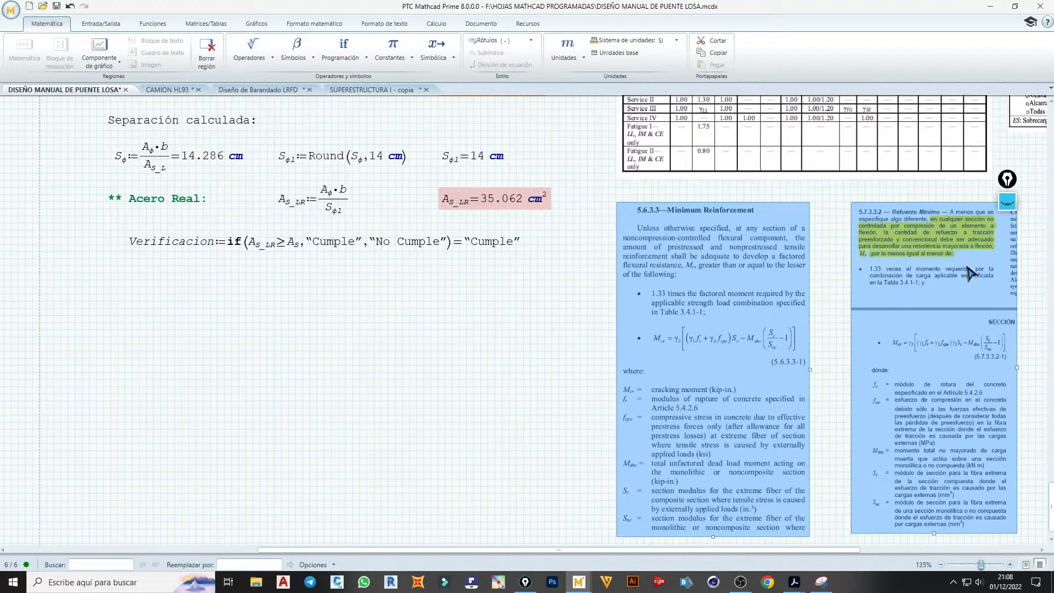
{"action": "scroll", "coordinate": [970, 273], "scroll_direction": "down", "scroll_amount": 1}
{"action": "left_click", "coordinate": [1045, 319]}
{"action": "scroll", "coordinate": [1020, 335], "scroll_direction": "up", "scroll_amount": 2}
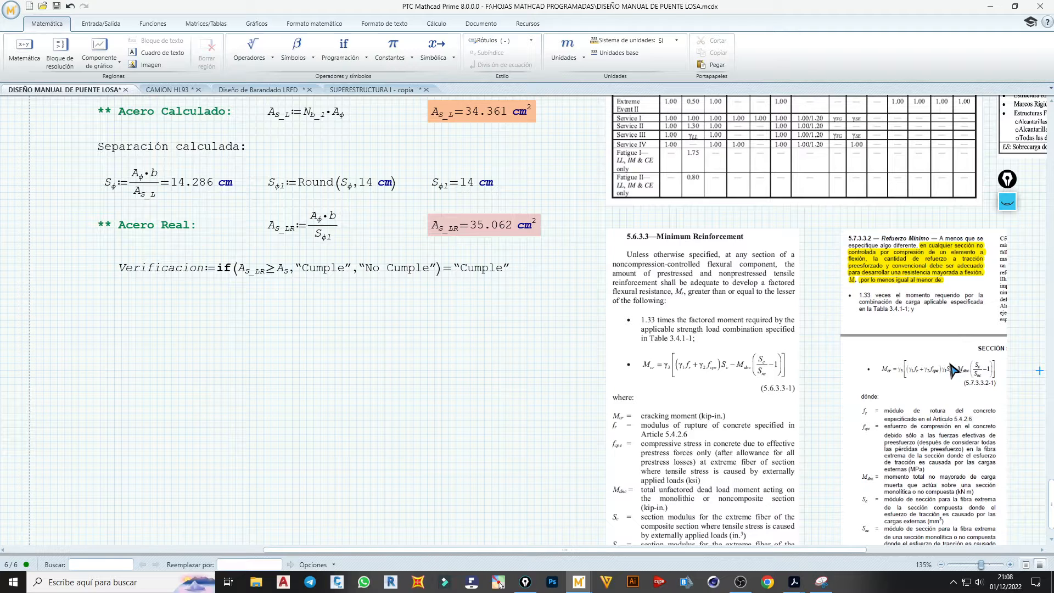
- Move the minimum reinforcement excerpts well down the page to free space below the load combinations table
{"action": "left_click", "coordinate": [806, 336]}
{"action": "left_click", "coordinate": [498, 581]}
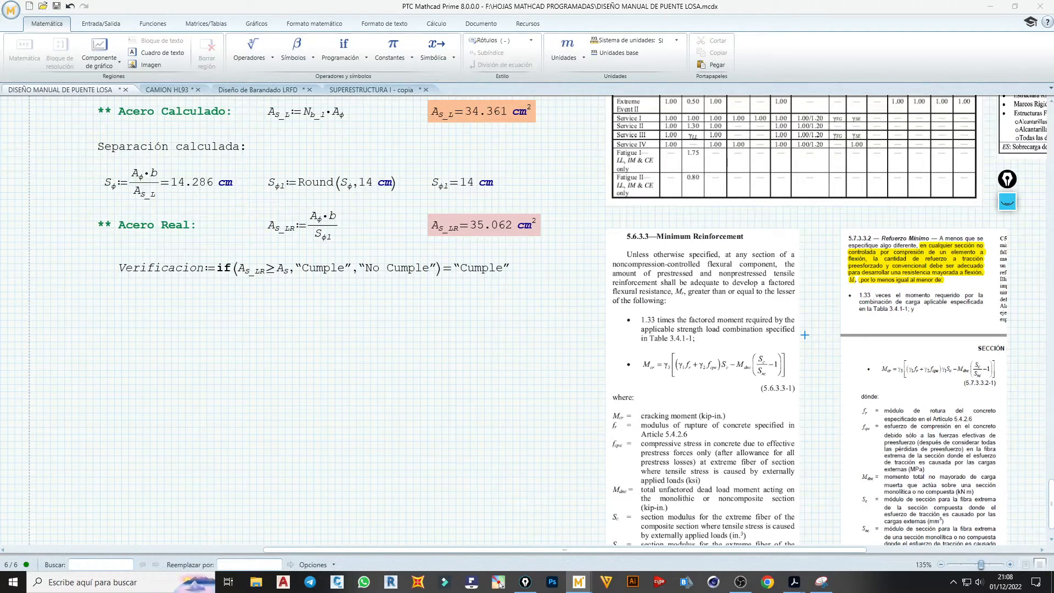
{"action": "left_click", "coordinate": [677, 222]}
{"action": "left_click", "coordinate": [627, 214]}
{"action": "left_click_drag", "start_coordinate": [964, 405], "coordinate": [957, 488]}
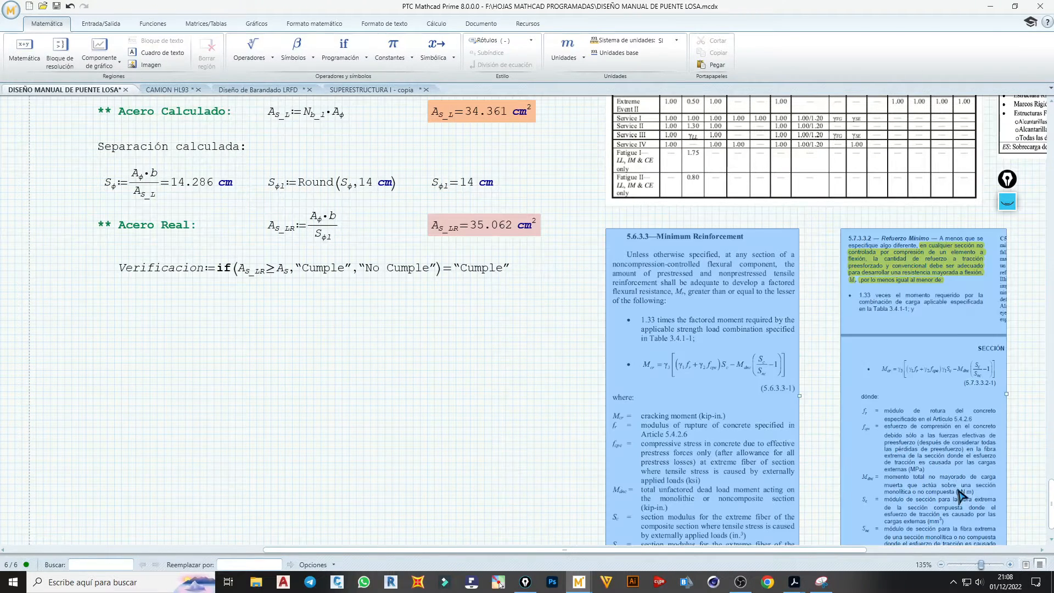
{"action": "key", "text": "Down"}
{"action": "key", "text": "Down"}
{"action": "key", "text": "Down"}
{"action": "key", "text": "Down"}
{"action": "key", "text": "Down"}
{"action": "key", "text": "Down"}
{"action": "key", "text": "Down"}
{"action": "key", "text": "Down"}
{"action": "key", "text": "Down"}
{"action": "key", "text": "Down"}
{"action": "key", "text": "Down"}
{"action": "key", "text": "Down"}
{"action": "key", "text": "Down"}
{"action": "key", "text": "Down"}
{"action": "key", "text": "Down"}
{"action": "key", "text": "Down"}
{"action": "key", "text": "Down"}
{"action": "key", "text": "Down"}
{"action": "key", "text": "Down"}
{"action": "key", "text": "Down"}
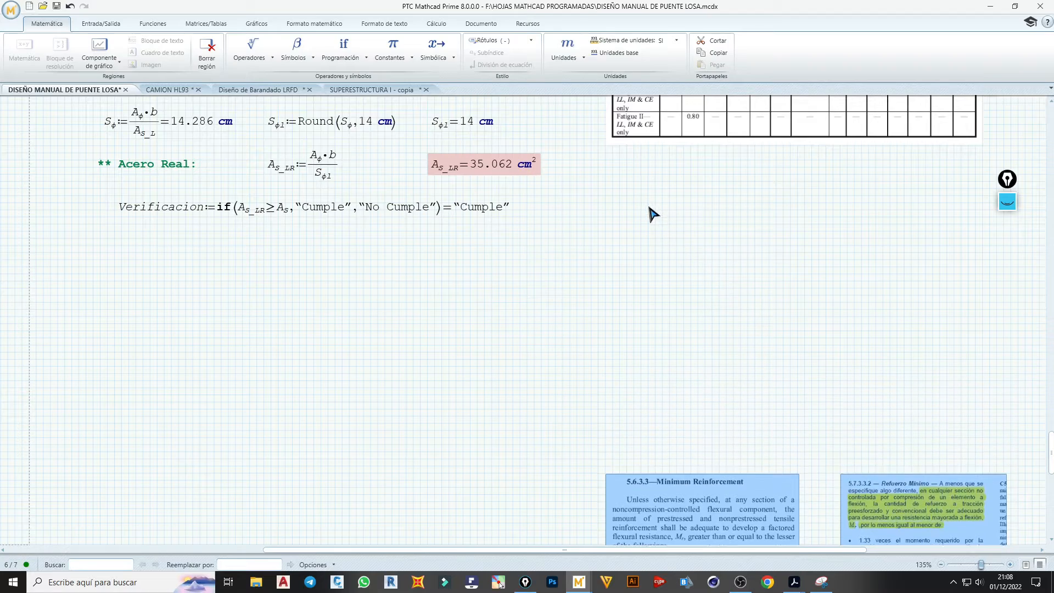
- Paste the maximum reinforcement excerpts (5.7.3.3.1) into the freed space below the load combinations table and shift them slightly down
{"action": "scroll", "coordinate": [631, 192], "scroll_direction": "down", "scroll_amount": 3}
{"action": "left_click", "coordinate": [606, 160]}
{"action": "scroll", "coordinate": [643, 203], "scroll_direction": "up", "scroll_amount": 7}
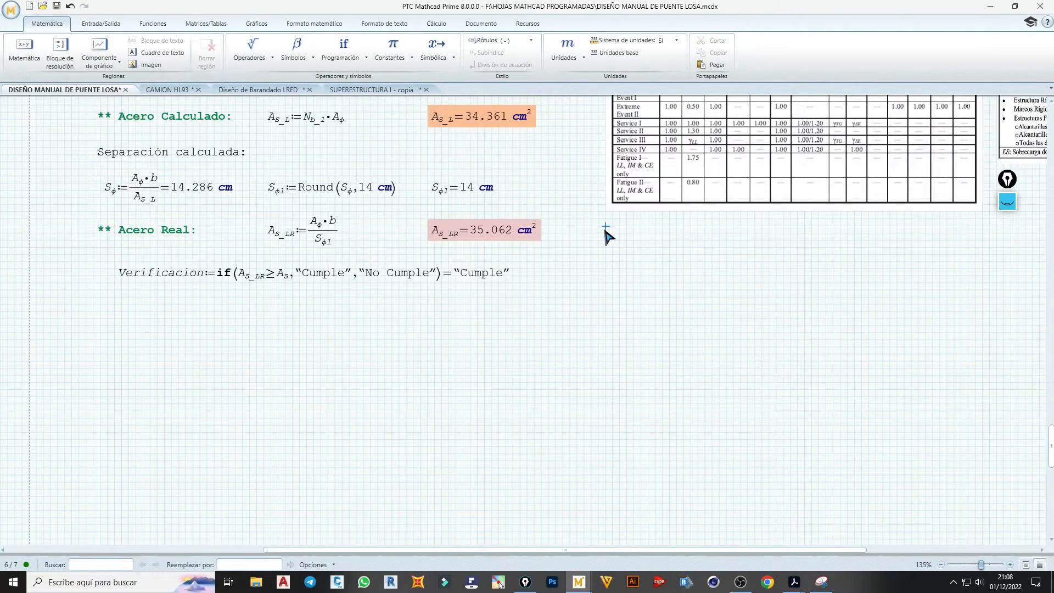
{"action": "key", "text": "ctrl+v"}
{"action": "key", "text": "Down"}
{"action": "key", "text": "Down"}
{"action": "key", "text": "Down"}
{"action": "key", "text": "Down"}
{"action": "key", "text": "Down"}
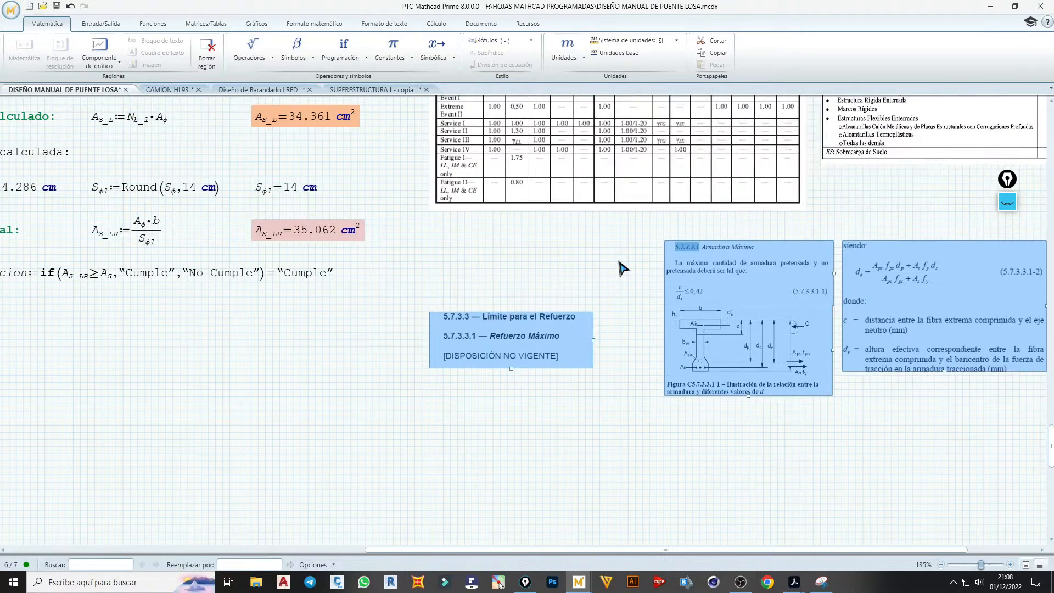
- Examine the pasted Refuerzo Máximo and Armadura Máxima excerpts on the maximum reinforcement limit
{"action": "left_click", "coordinate": [607, 389]}
{"action": "left_click_drag", "start_coordinate": [607, 288], "coordinate": [416, 455]}
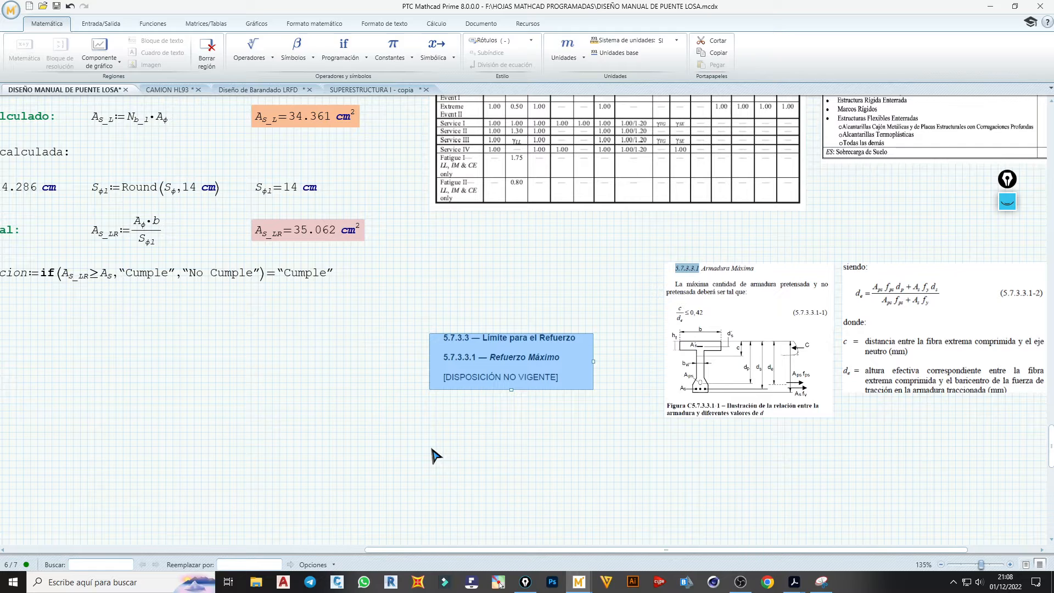
{"action": "left_click_drag", "start_coordinate": [963, 446], "coordinate": [714, 240]}
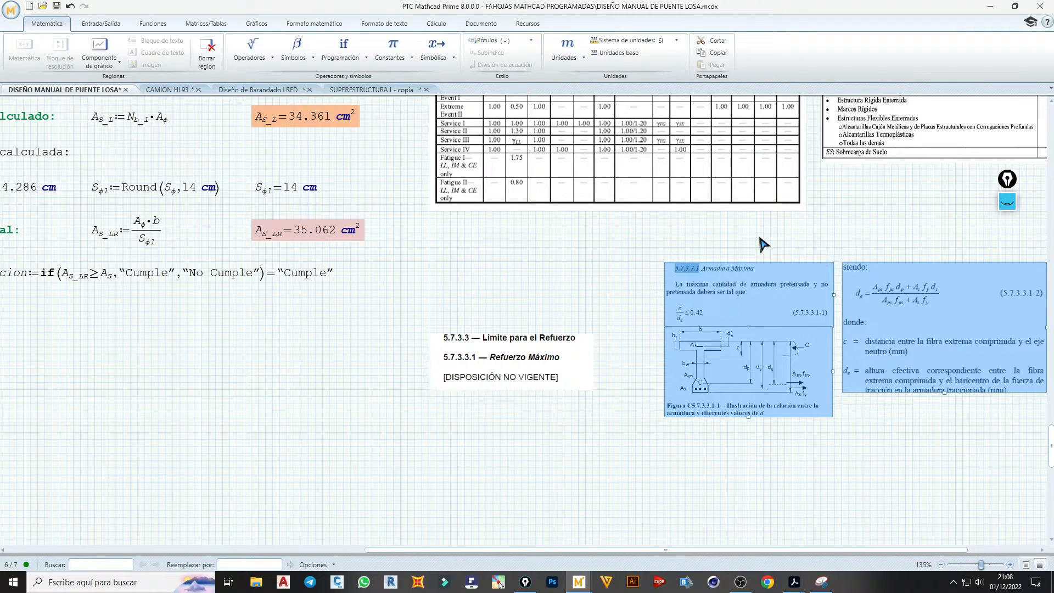
{"action": "left_click_drag", "start_coordinate": [717, 229], "coordinate": [656, 244]}
{"action": "left_click", "coordinate": [841, 454]}
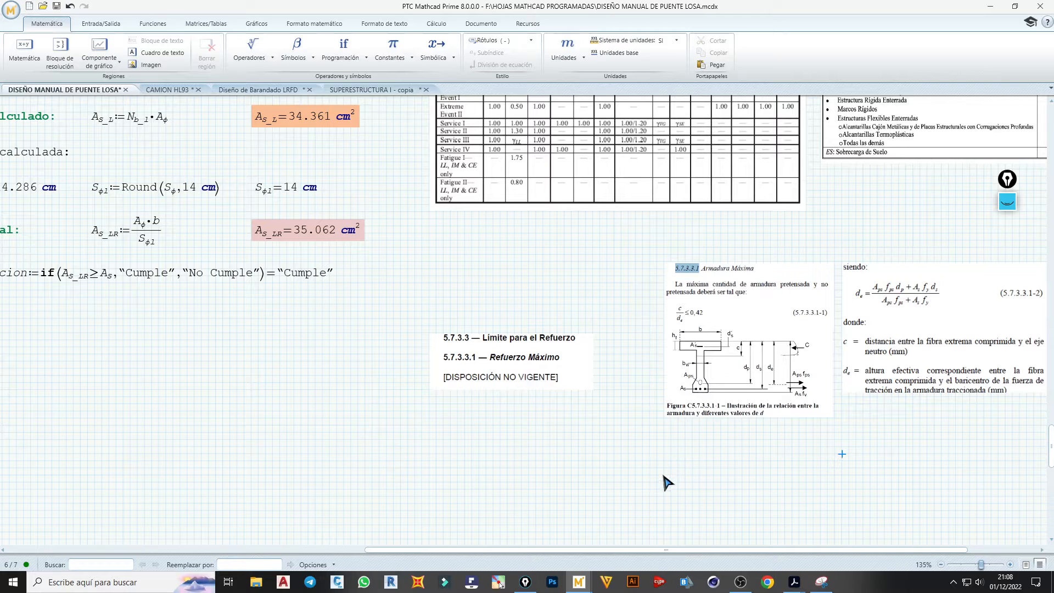
- Copy the section 4.3 heading, paste it below the Verificacion line, and renumber the copy 4.4
{"action": "left_click_drag", "start_coordinate": [626, 549], "coordinate": [484, 535]}
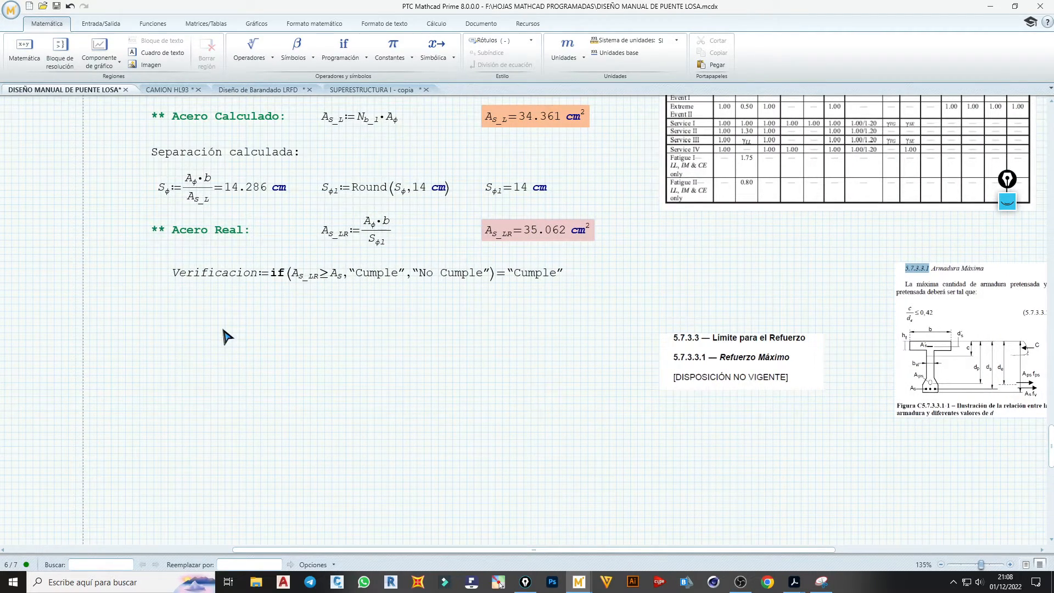
{"action": "scroll", "coordinate": [225, 338], "scroll_direction": "up", "scroll_amount": 10}
{"action": "scroll", "coordinate": [230, 335], "scroll_direction": "up", "scroll_amount": 1}
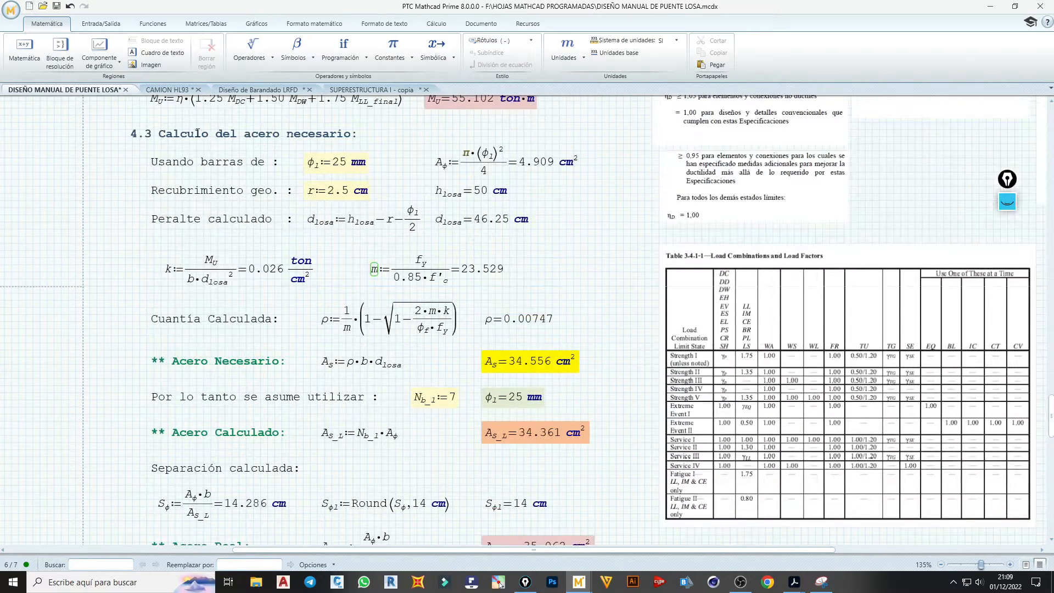
{"action": "left_click", "coordinate": [201, 144]}
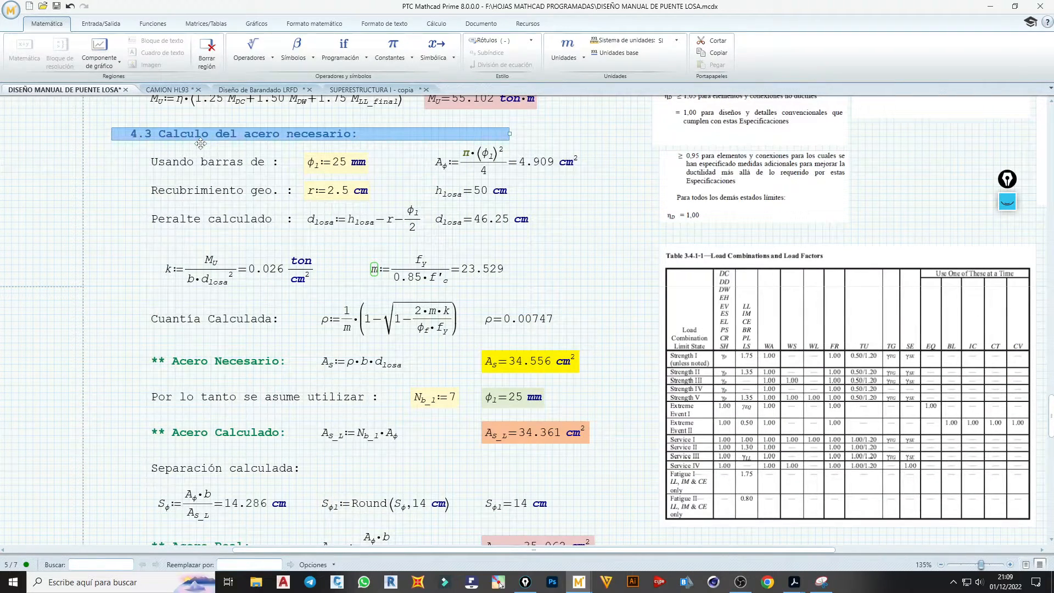
{"action": "scroll", "coordinate": [201, 169], "scroll_direction": "down", "scroll_amount": 8}
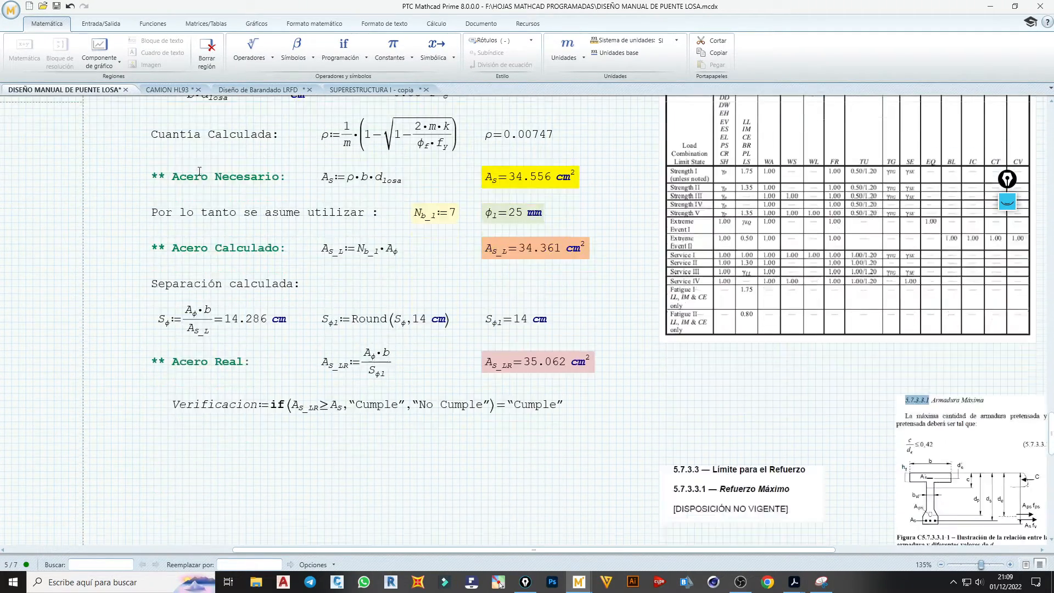
{"action": "scroll", "coordinate": [137, 296], "scroll_direction": "down", "scroll_amount": 2}
{"action": "left_click", "coordinate": [115, 369]}
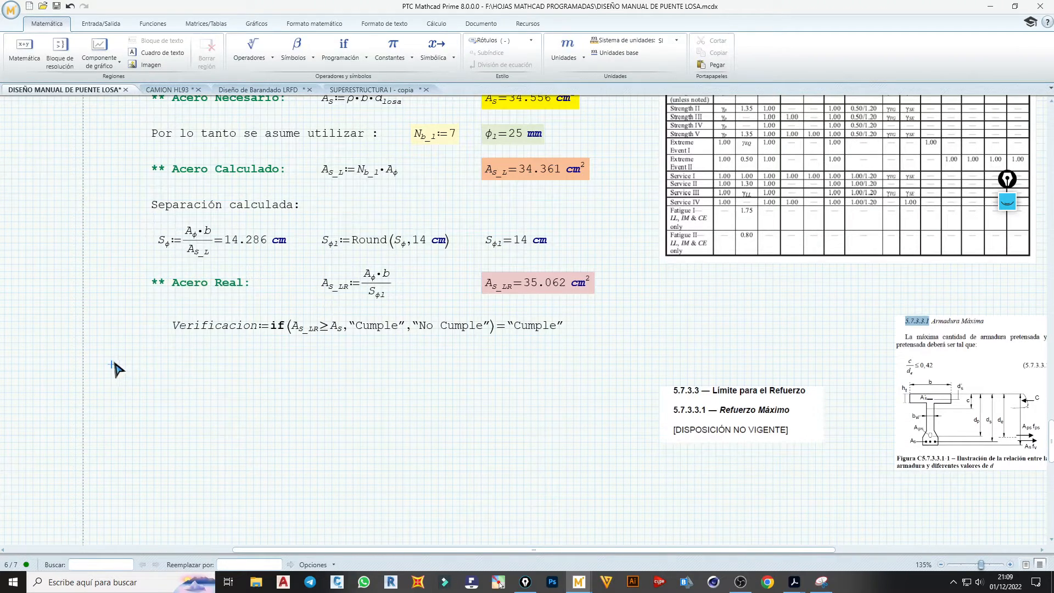
{"action": "type", "text": "4.3 Calculo del acero necesario:"}
{"action": "left_click", "coordinate": [152, 361]}
{"action": "key", "text": "BackSpace"}
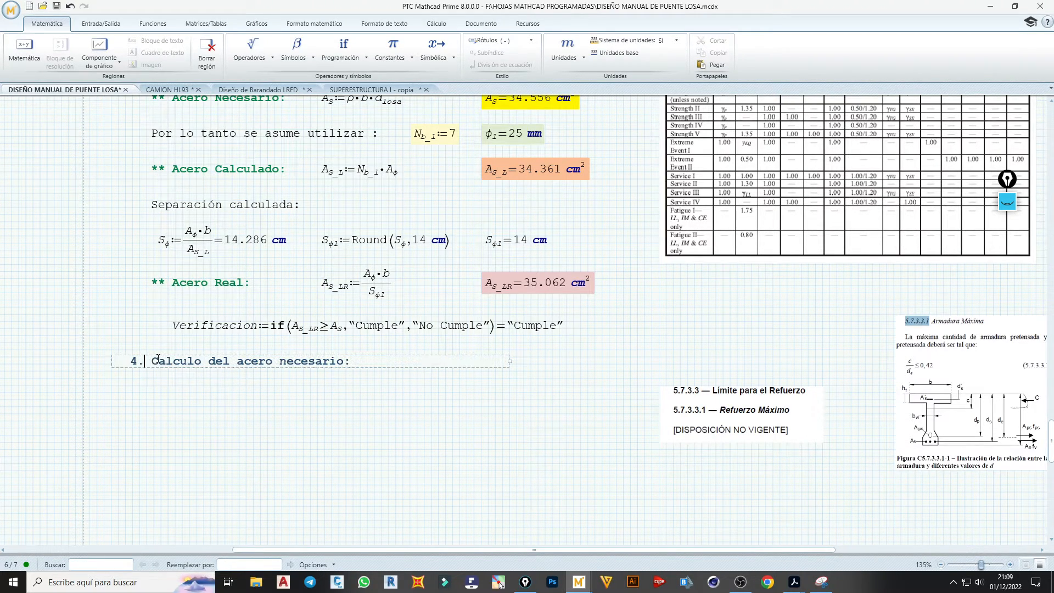
{"action": "type", "text": "4"}
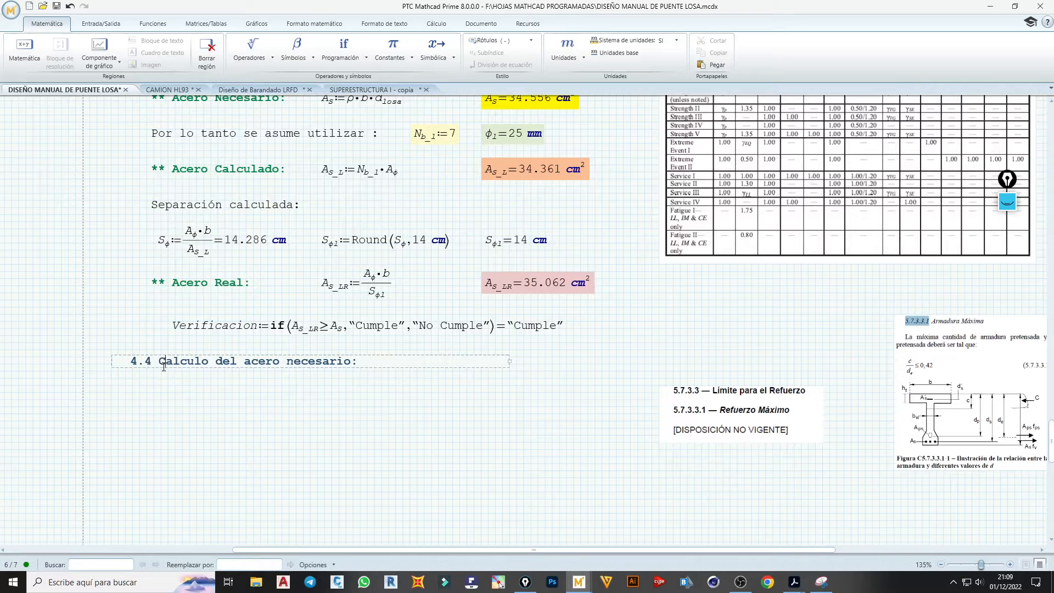
- Retitle the 4.4 heading "Verificación de armadura maxima:", correcting the spelling of its first word
{"action": "left_click_drag", "start_coordinate": [163, 366], "coordinate": [324, 363]}
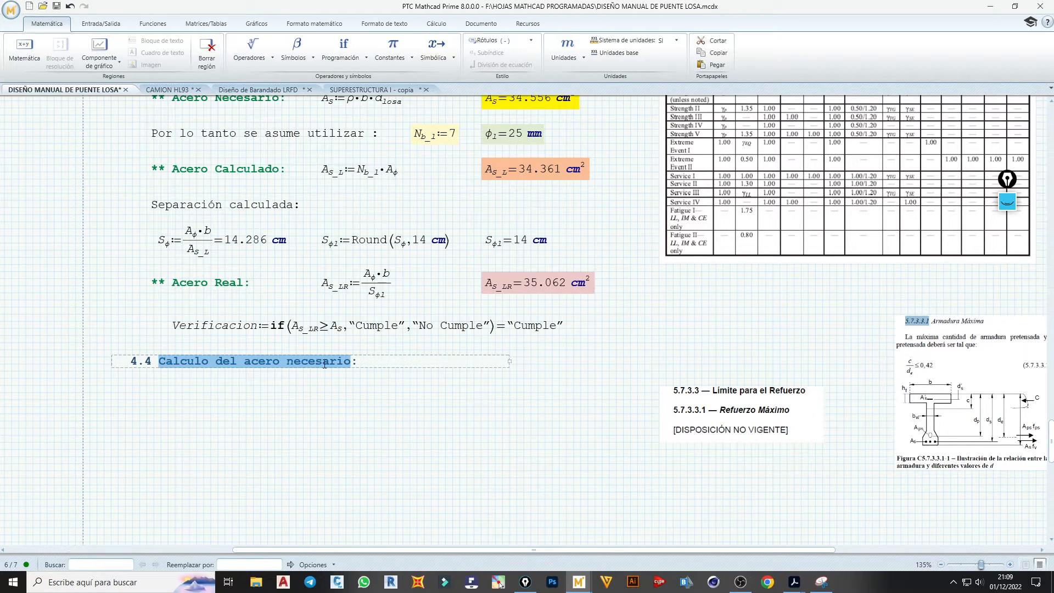
{"action": "type", "text": "V"}
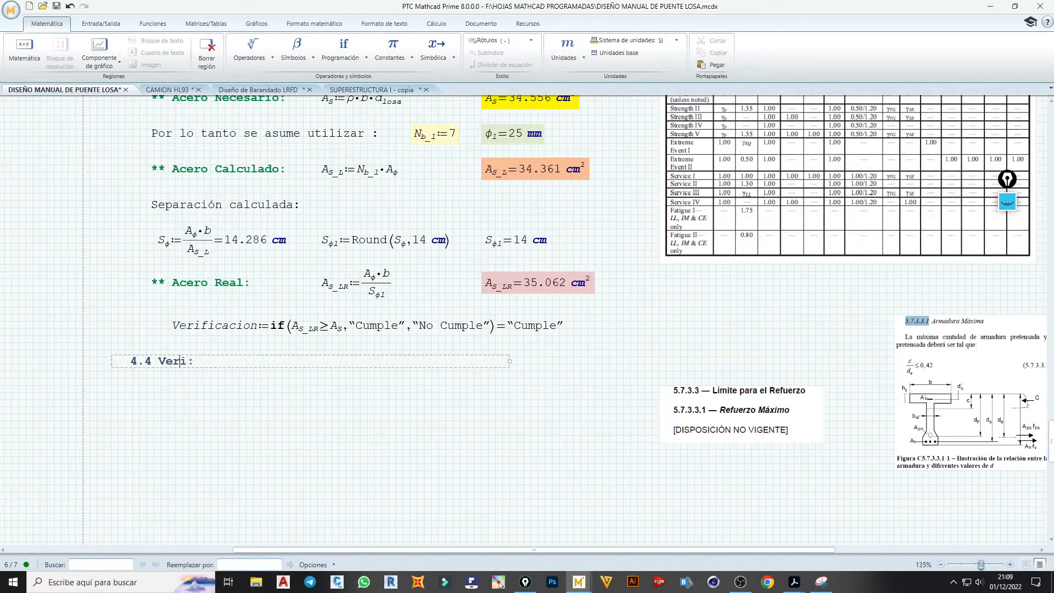
{"action": "type", "text": "erificacion de"}
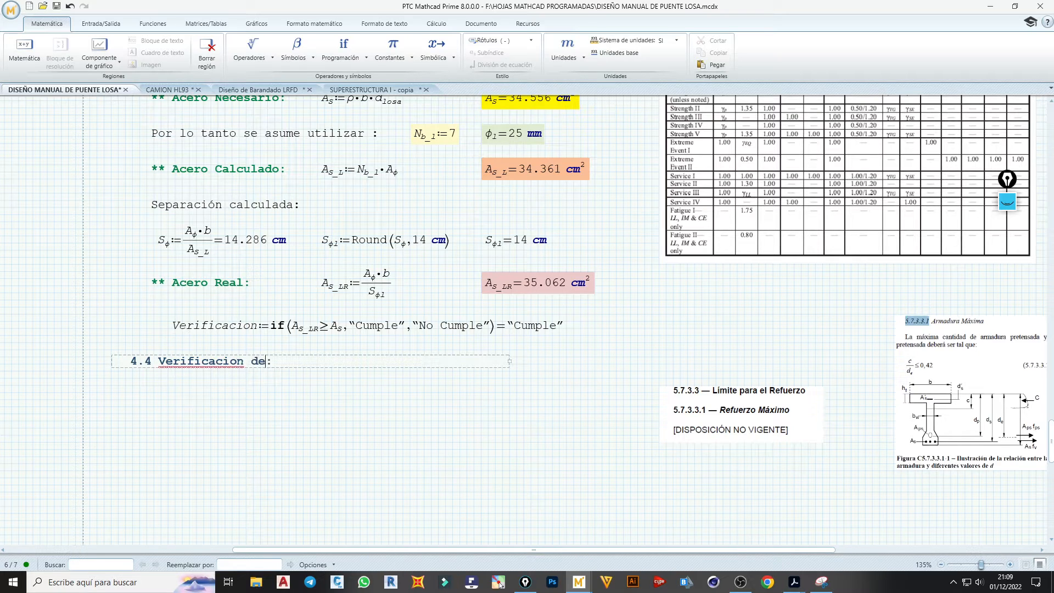
{"action": "type", "text": " armadura maxima"}
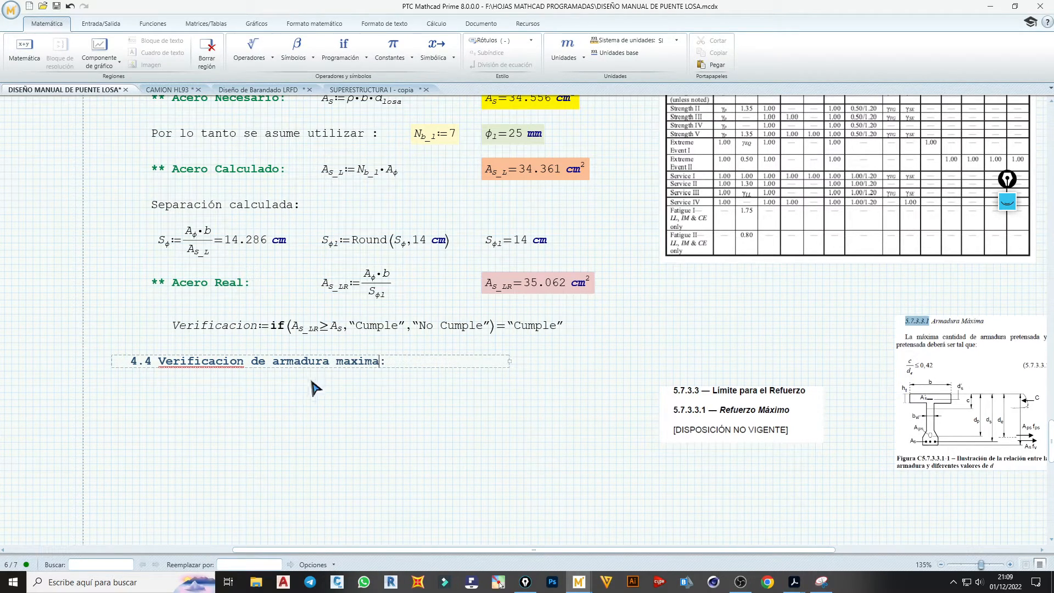
{"action": "left_click", "coordinate": [209, 361]}
{"action": "right_click", "coordinate": [244, 368]}
{"action": "left_click", "coordinate": [266, 375]}
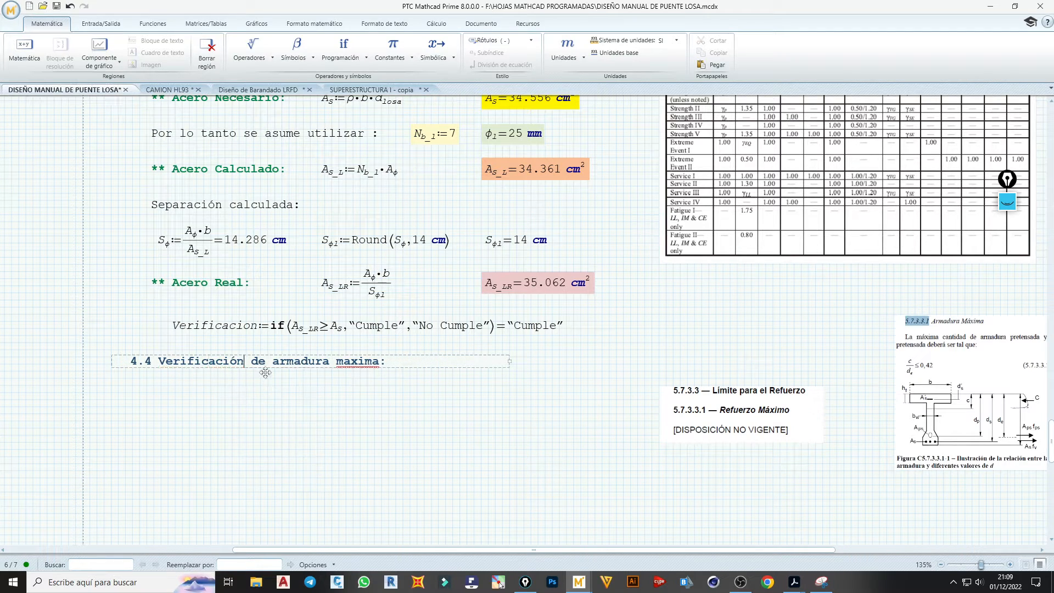
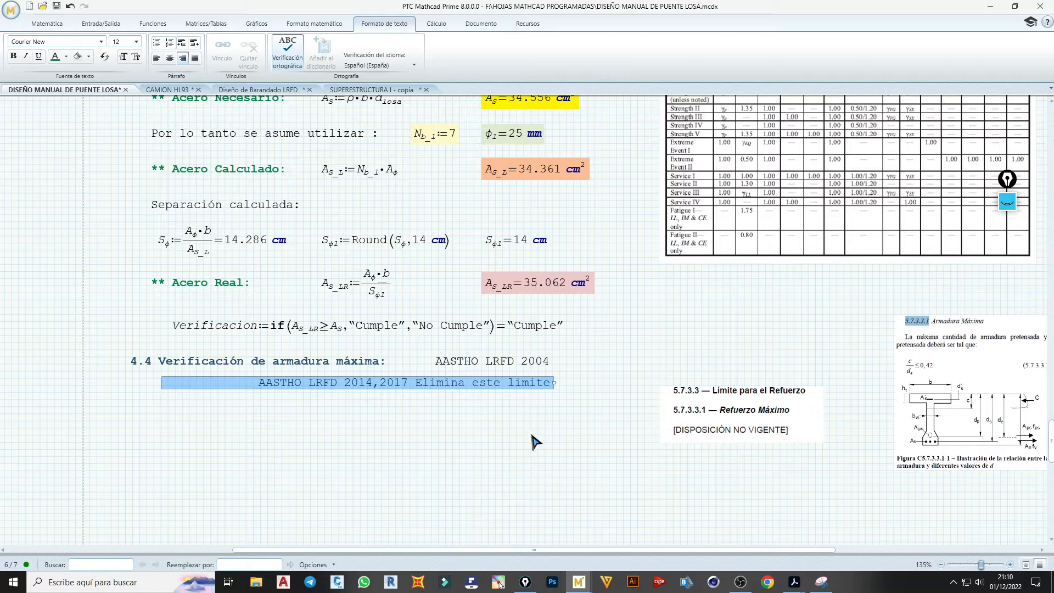
- Strike through the prestressing terms in equation 5.7.3.3.1-2 with a red pen arrow on the screen annotation layer, and hide the annotations
{"action": "left_click", "coordinate": [510, 435]}
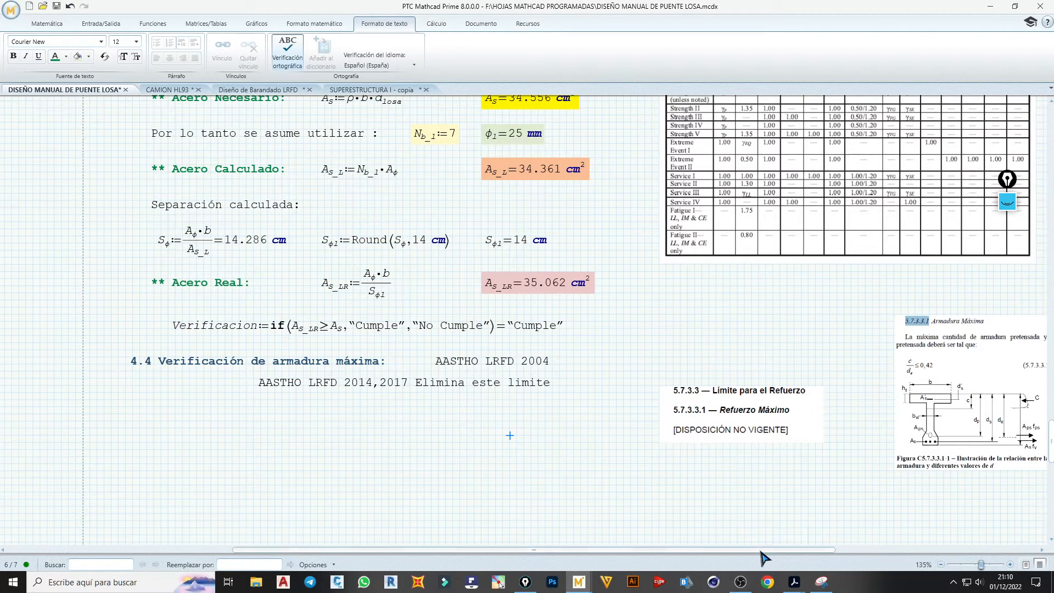
{"action": "left_click_drag", "start_coordinate": [760, 550], "coordinate": [953, 547]}
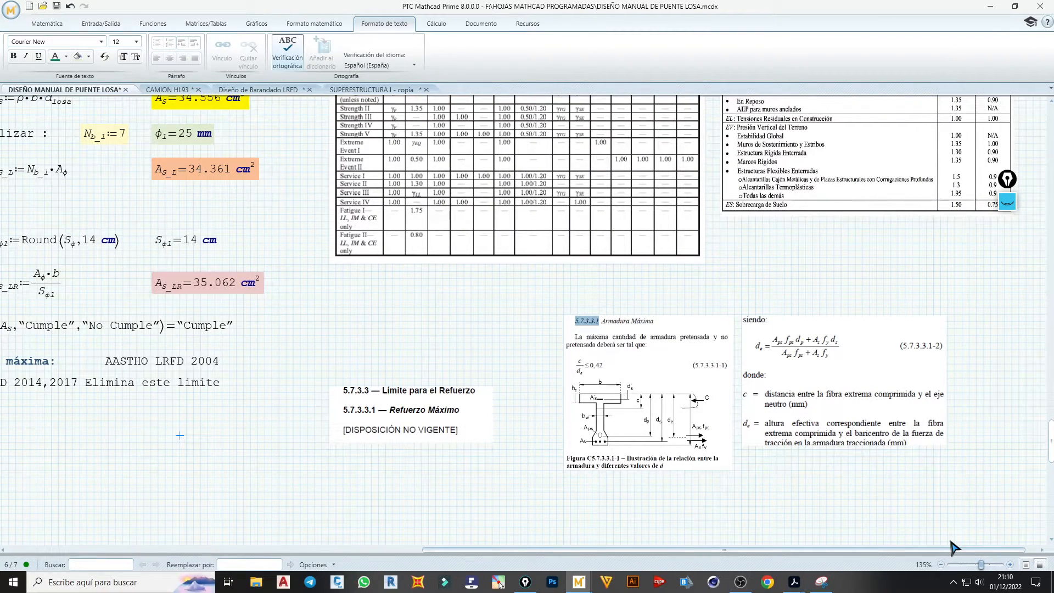
{"action": "left_click_drag", "start_coordinate": [952, 547], "coordinate": [965, 547]}
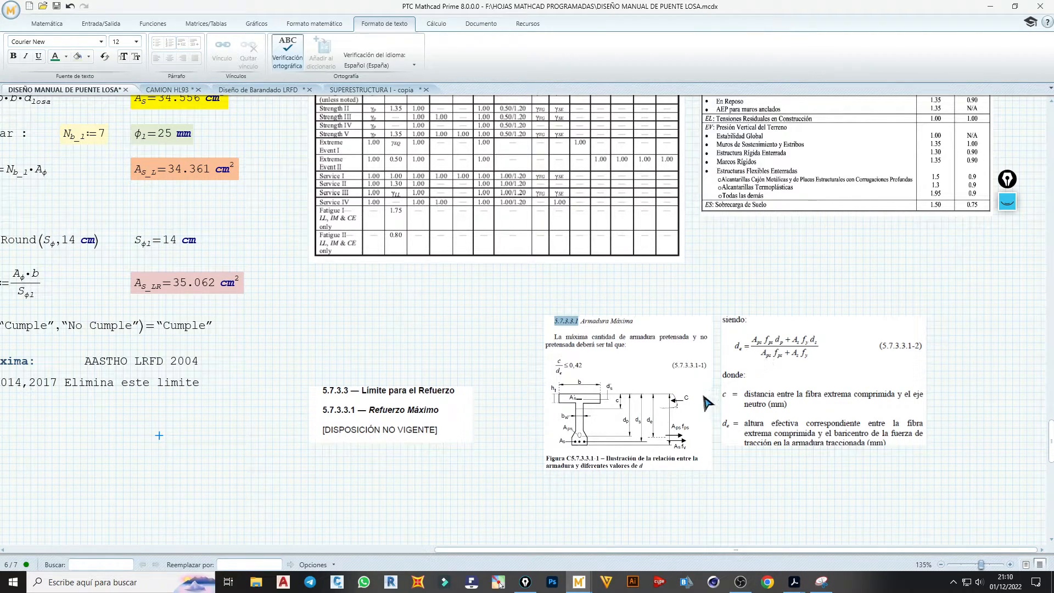
{"action": "left_click", "coordinate": [1007, 201]}
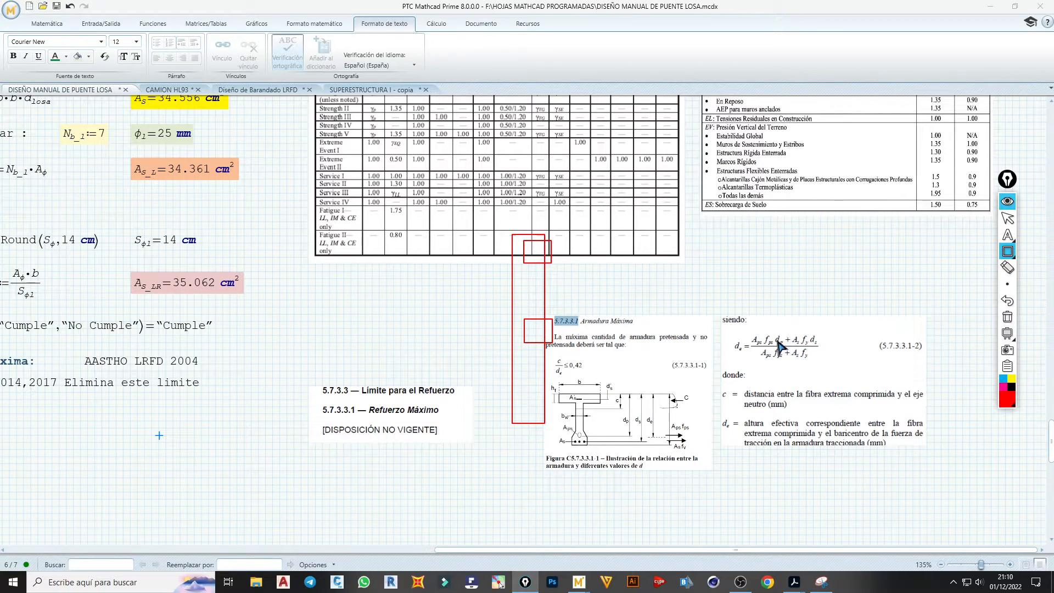
{"action": "mouse_move", "coordinate": [1007, 253]}
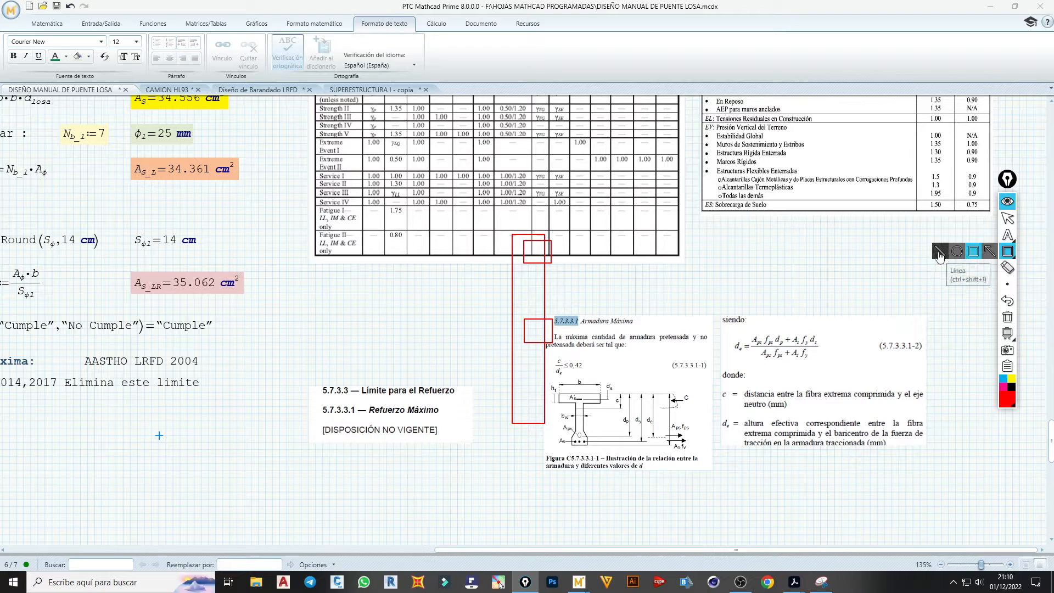
{"action": "left_click", "coordinate": [940, 251]}
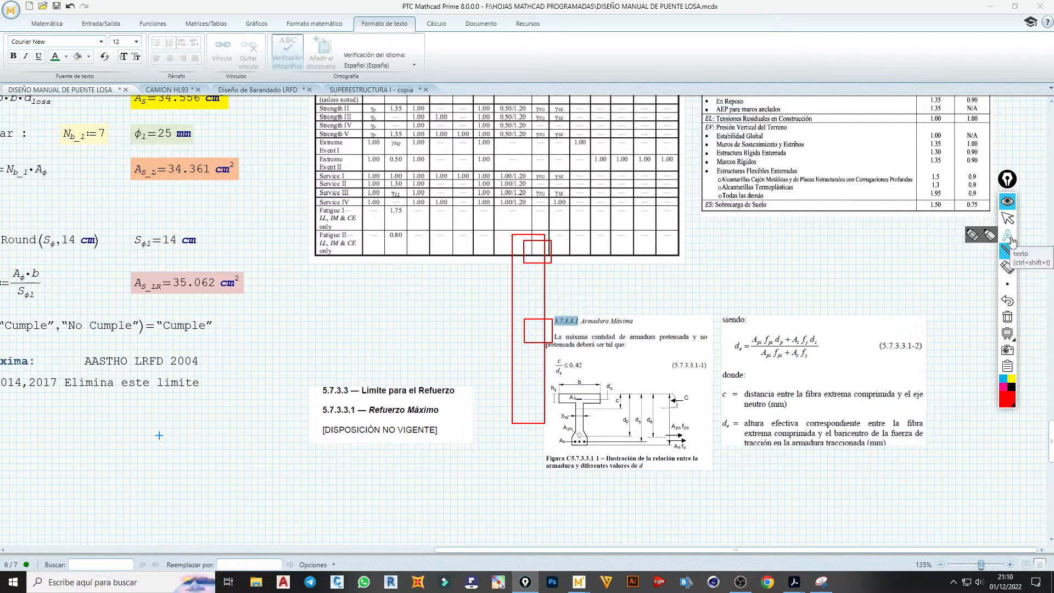
{"action": "left_click", "coordinate": [1009, 237]}
{"action": "left_click", "coordinate": [974, 235]}
{"action": "left_click_drag", "start_coordinate": [760, 358], "coordinate": [778, 325]}
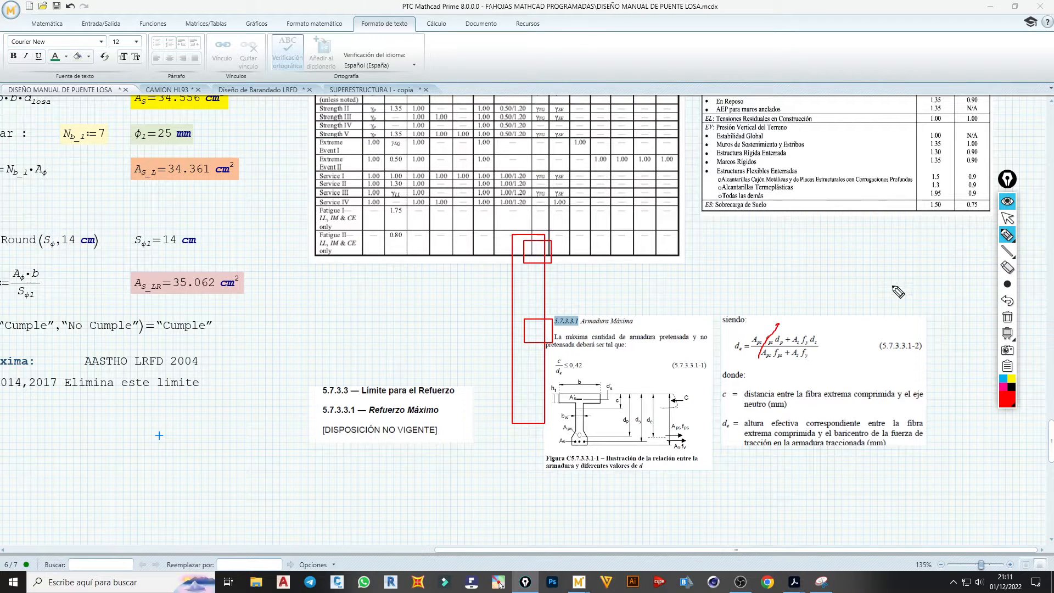
{"action": "left_click", "coordinate": [1013, 205]}
{"action": "scroll", "coordinate": [673, 374], "scroll_direction": "down", "scroll_amount": 1}
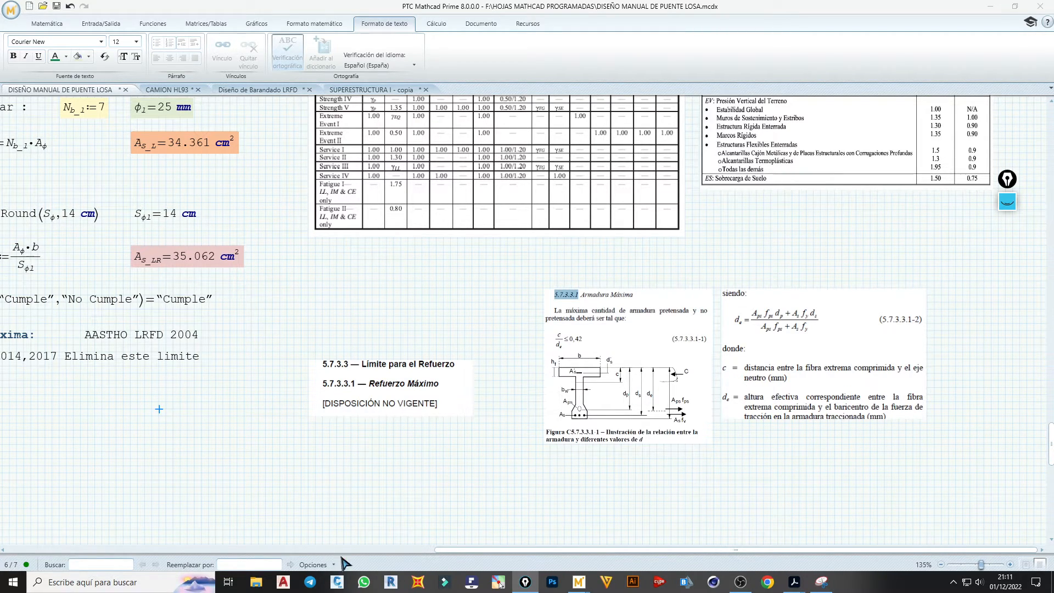
- Add a text label reading "Altura de bloque de Compresión:" below the AASTHO notes in section 4.4
{"action": "left_click_drag", "start_coordinate": [493, 549], "coordinate": [290, 551]}
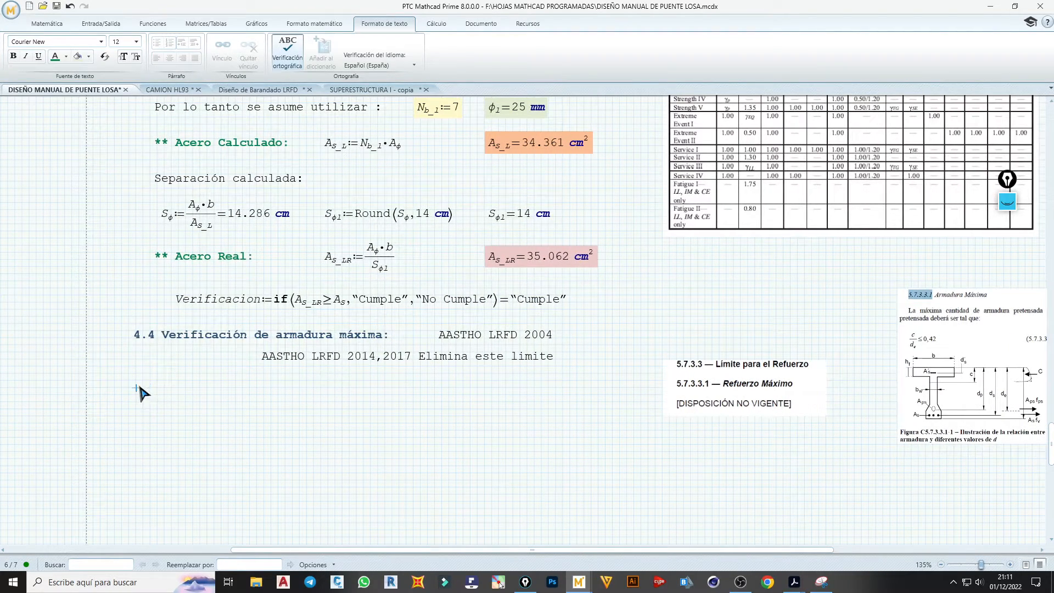
{"action": "key", "text": "ctrl+t"}
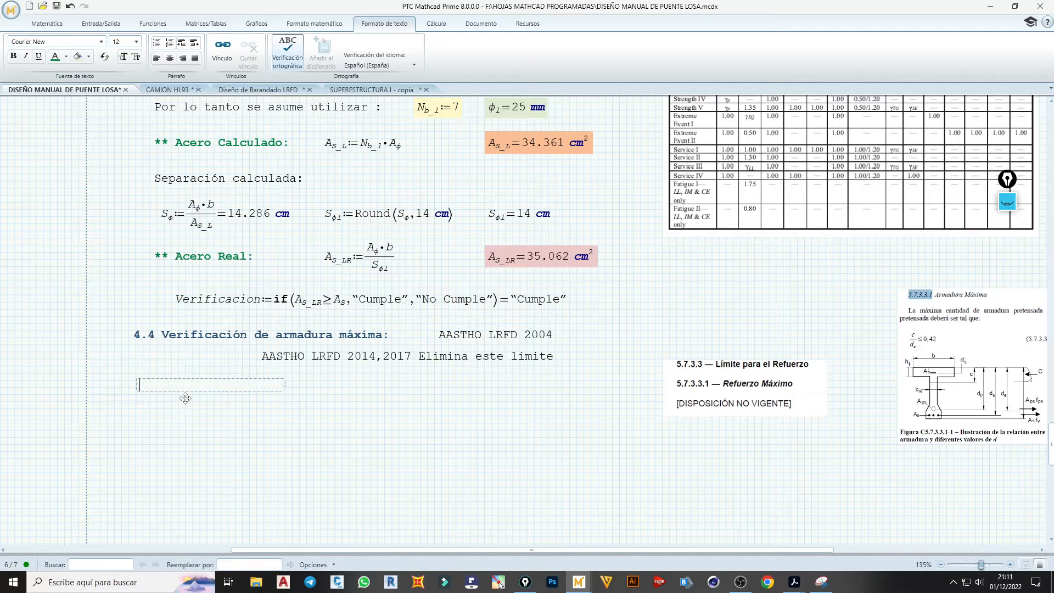
{"action": "type", "text": "Altura de bloq"}
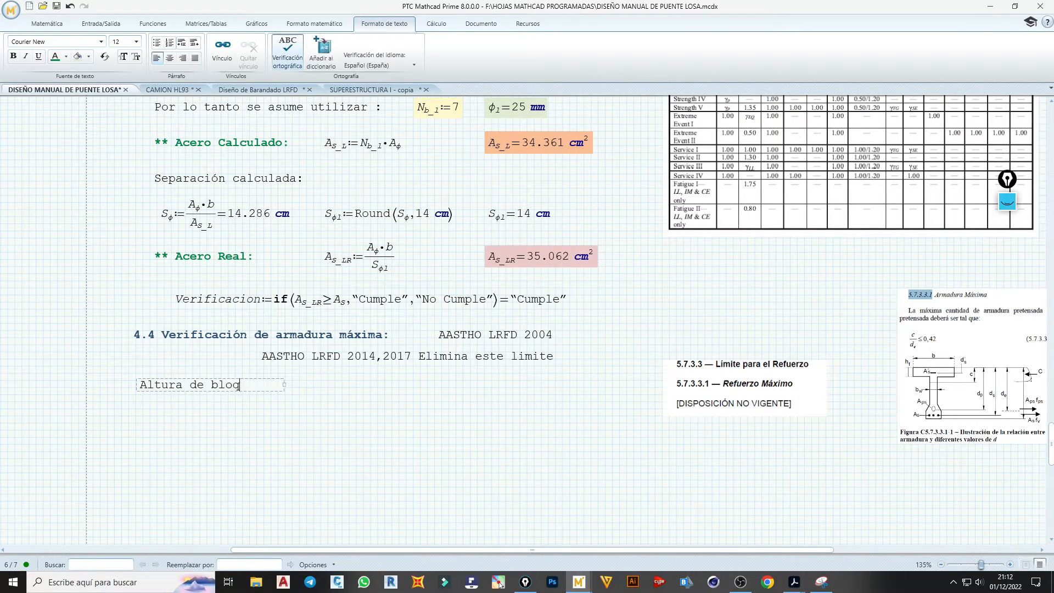
{"action": "type", "text": "ue de Compresion"}
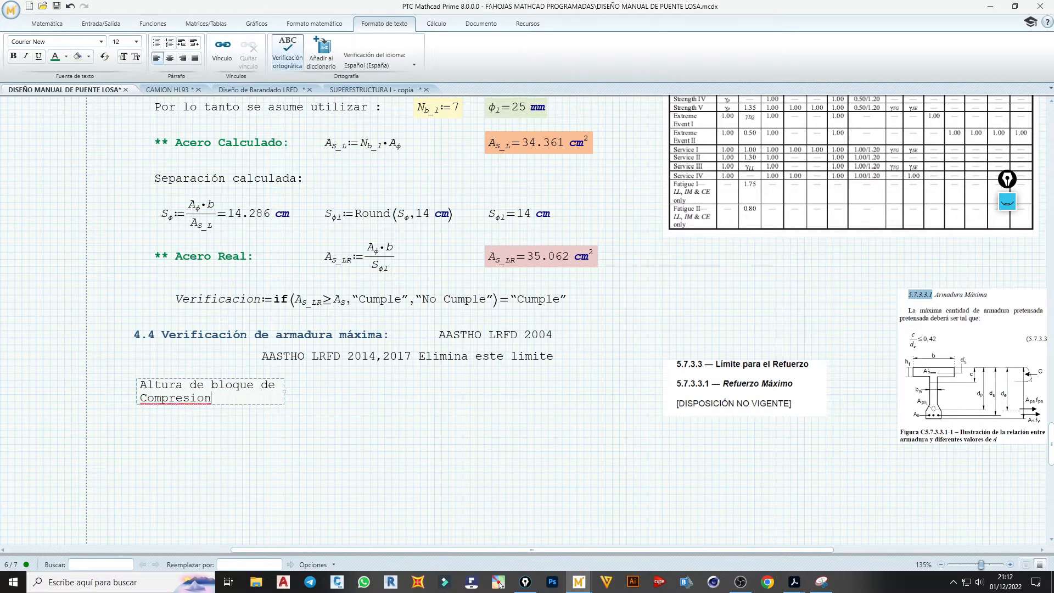
{"action": "right_click", "coordinate": [211, 402]}
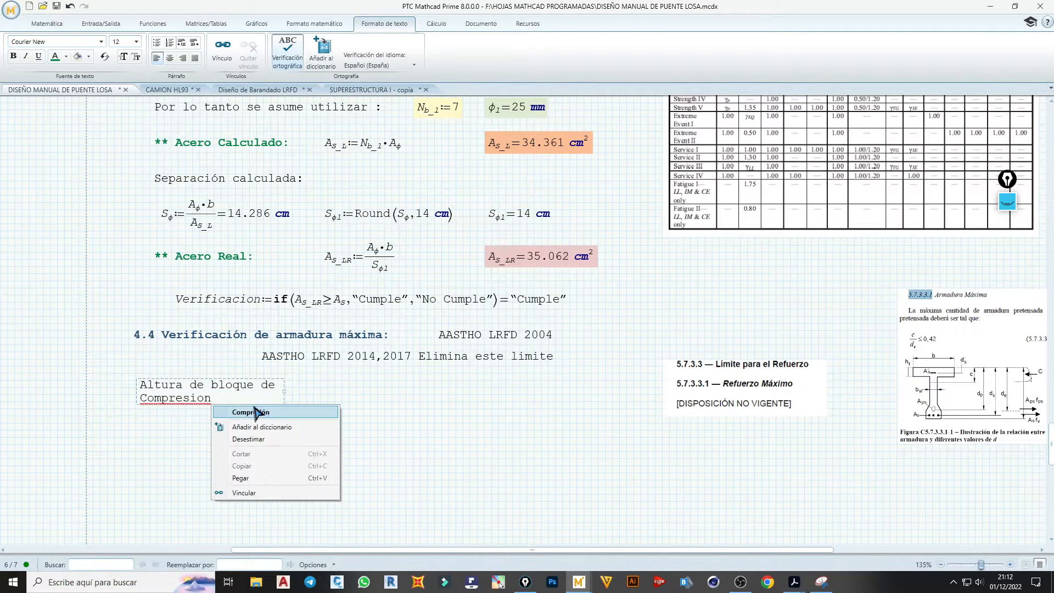
{"action": "left_click", "coordinate": [249, 413]}
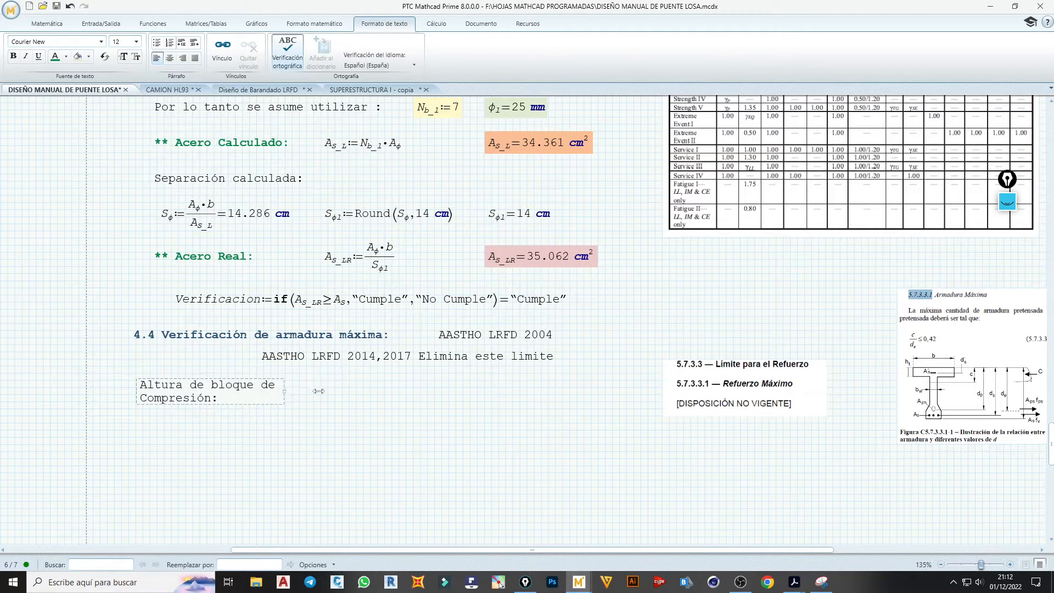
- Widen the compression block label so it fits on one line, shift it slightly down, and trim its excess width
{"action": "left_click_drag", "start_coordinate": [319, 391], "coordinate": [405, 398]}
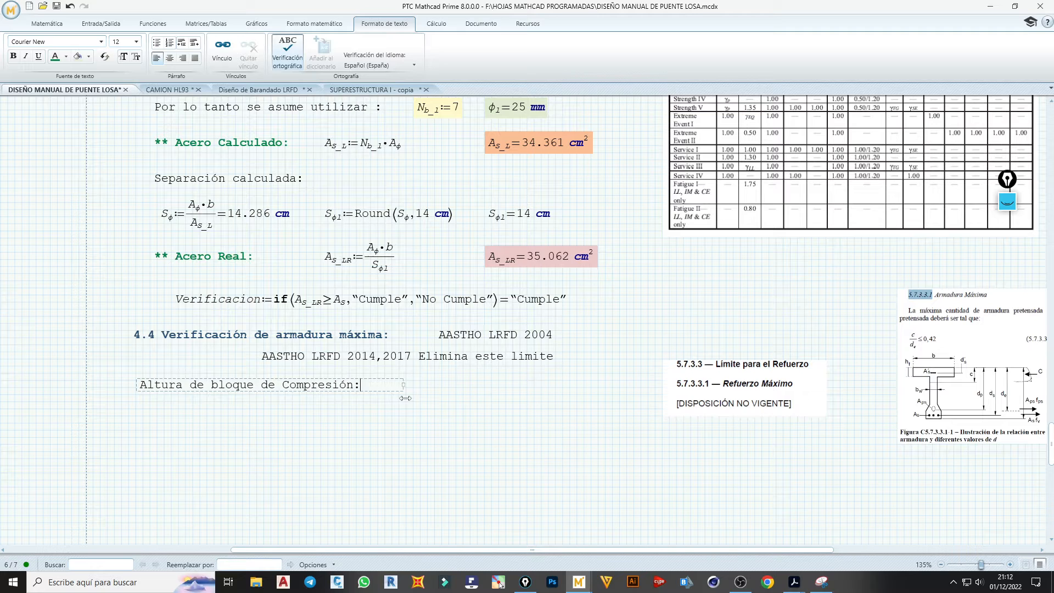
{"action": "left_click", "coordinate": [376, 393]}
{"action": "key", "text": "Down"}
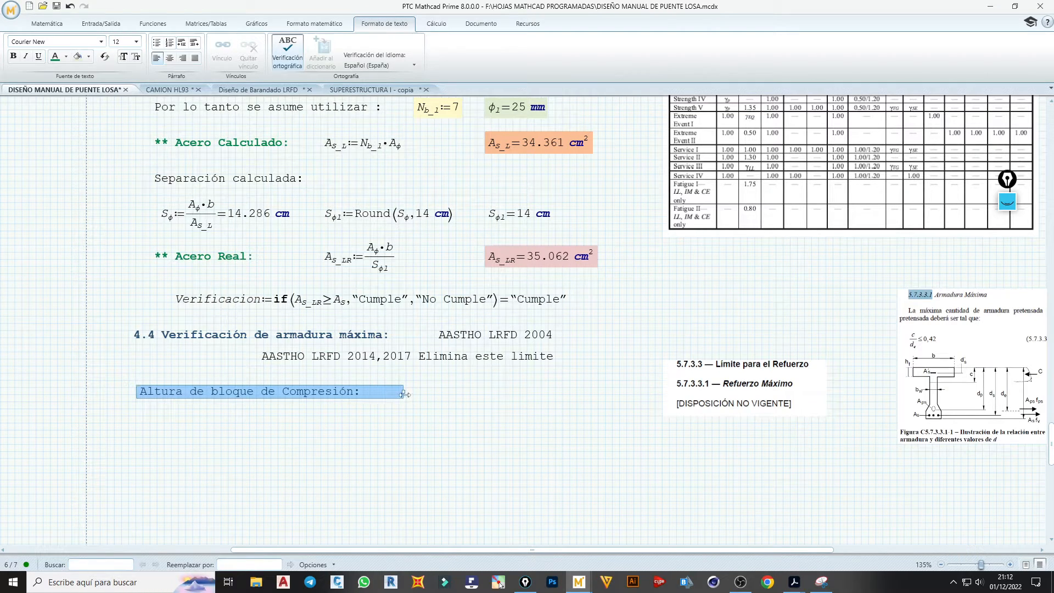
{"action": "left_click_drag", "start_coordinate": [405, 393], "coordinate": [374, 392]}
- Start defining a beside the compression block label as a fraction with the numerator A_s_LR · f_y
{"action": "left_click", "coordinate": [394, 395]}
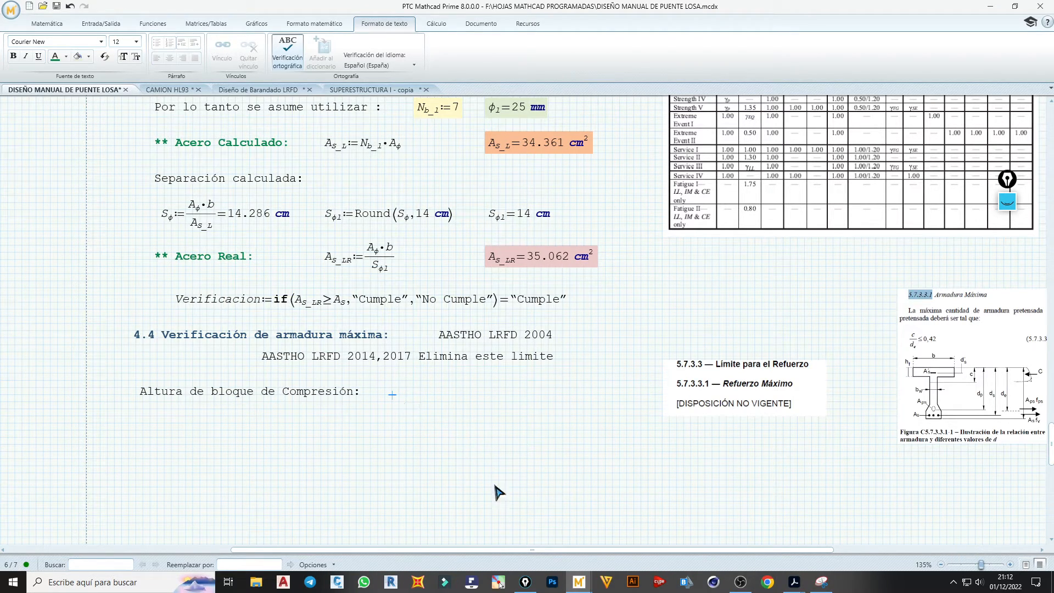
{"action": "left_click_drag", "start_coordinate": [552, 550], "coordinate": [609, 557]}
{"action": "type", "text": "a"}
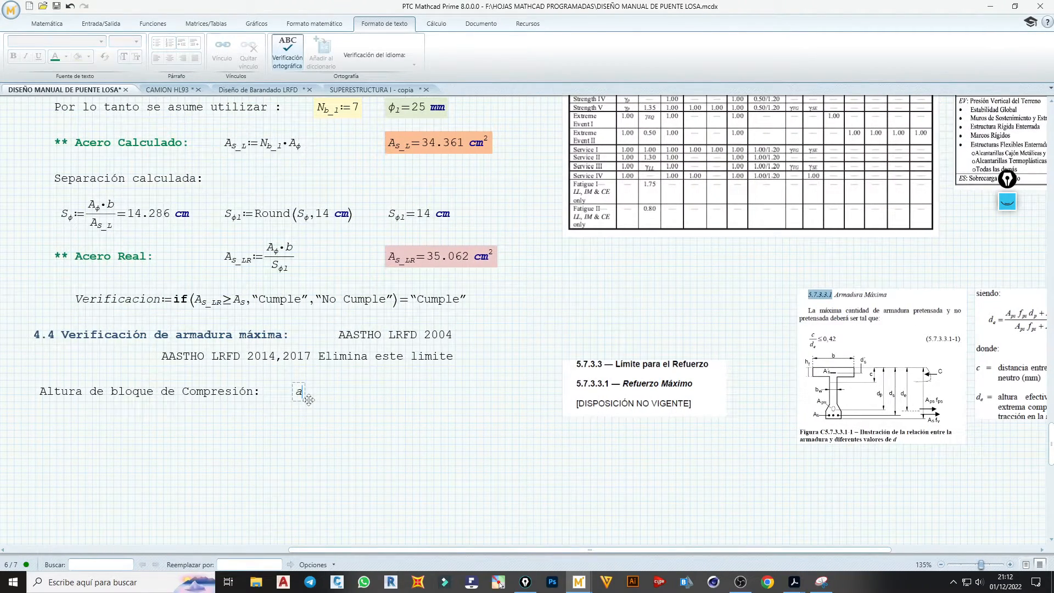
{"action": "type", "text": ":"}
{"action": "type", "text": "/"}
{"action": "left_click", "coordinate": [400, 268]}
{"action": "left_click", "coordinate": [324, 391]}
{"action": "type", "text": "AS_LR"}
{"action": "type", "text": "*"}
- Complete the definition of a with the denominator 0.85 · f'_c · b and display its result in cm
{"action": "left_click", "coordinate": [341, 401]}
{"action": "type", "text": "0.85"}
{"action": "type", "text": "*"}
{"action": "scroll", "coordinate": [354, 387], "scroll_direction": "up", "scroll_amount": 4}
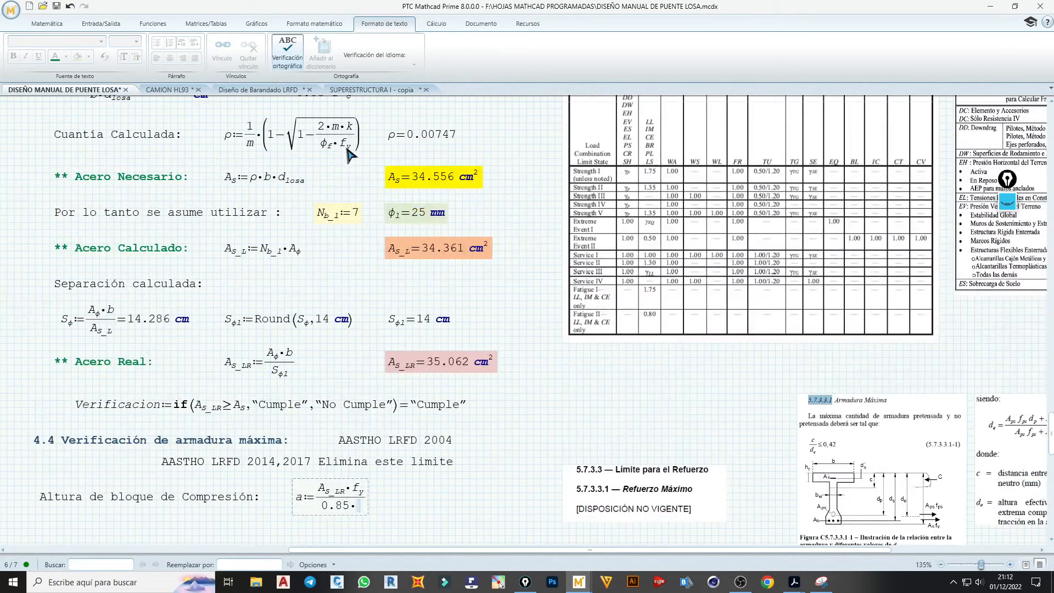
{"action": "scroll", "coordinate": [344, 154], "scroll_direction": "up", "scroll_amount": 3}
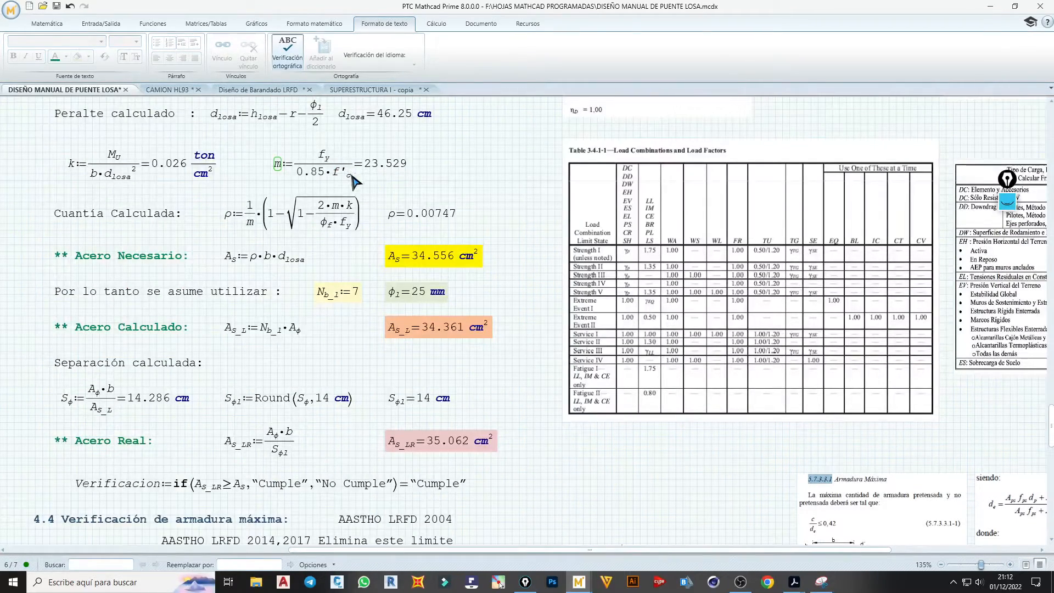
{"action": "left_click", "coordinate": [346, 176]}
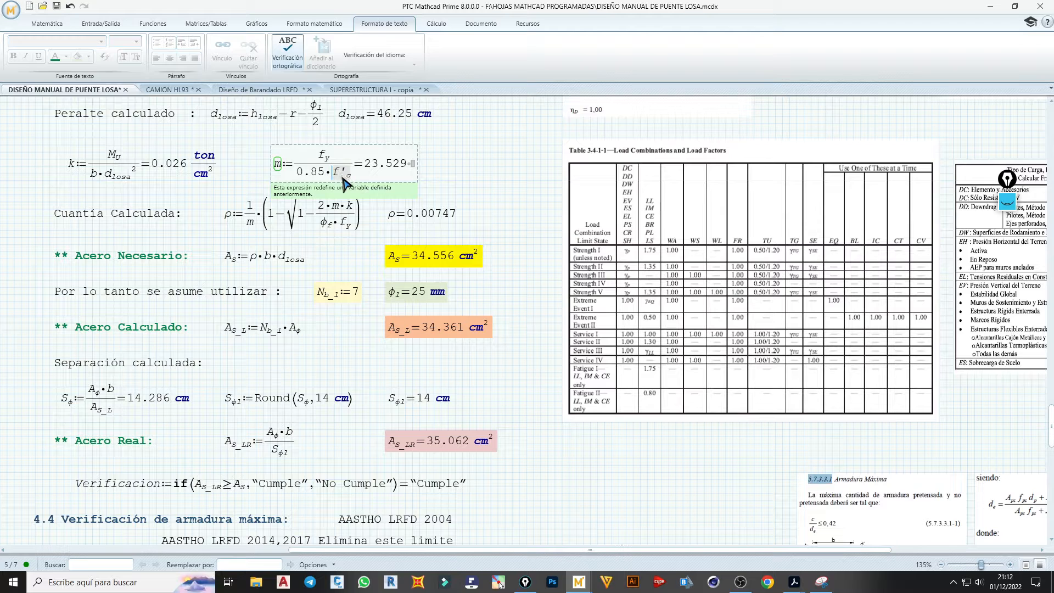
{"action": "scroll", "coordinate": [344, 181], "scroll_direction": "down", "scroll_amount": 5}
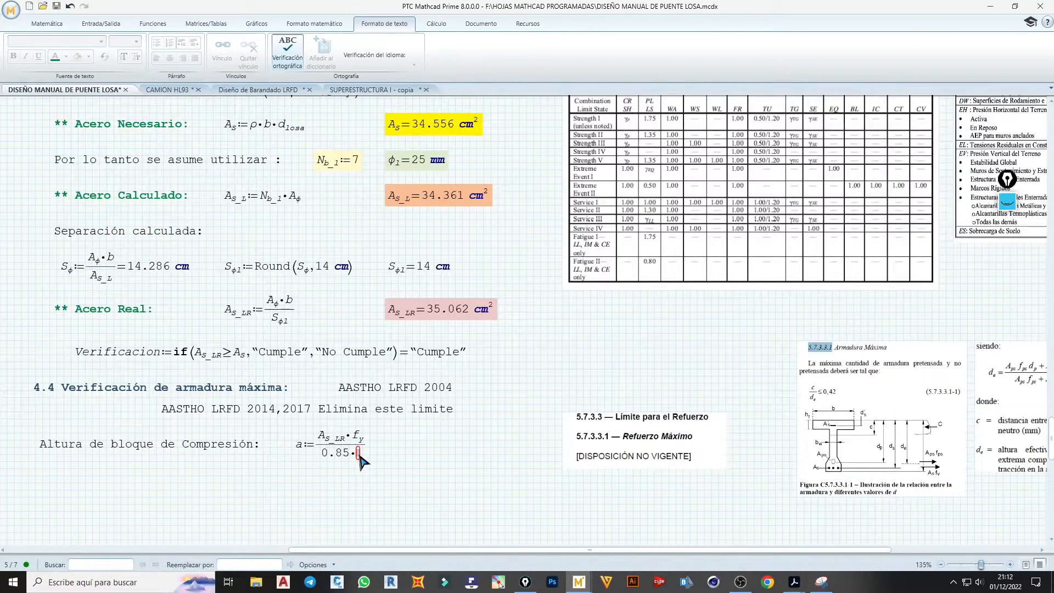
{"action": "type", "text": "f'.c*"}
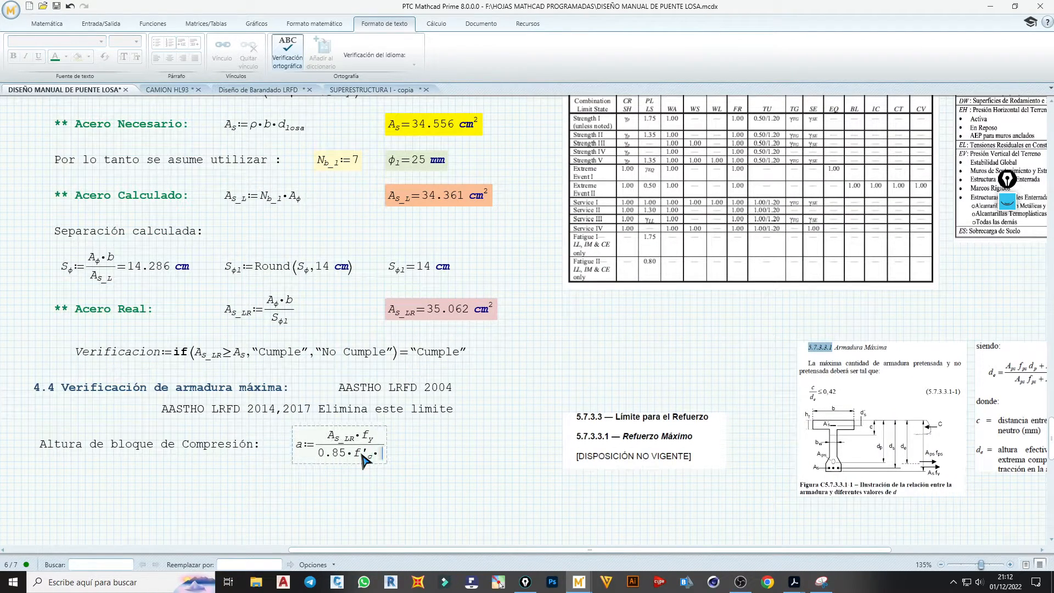
{"action": "type", "text": "b"}
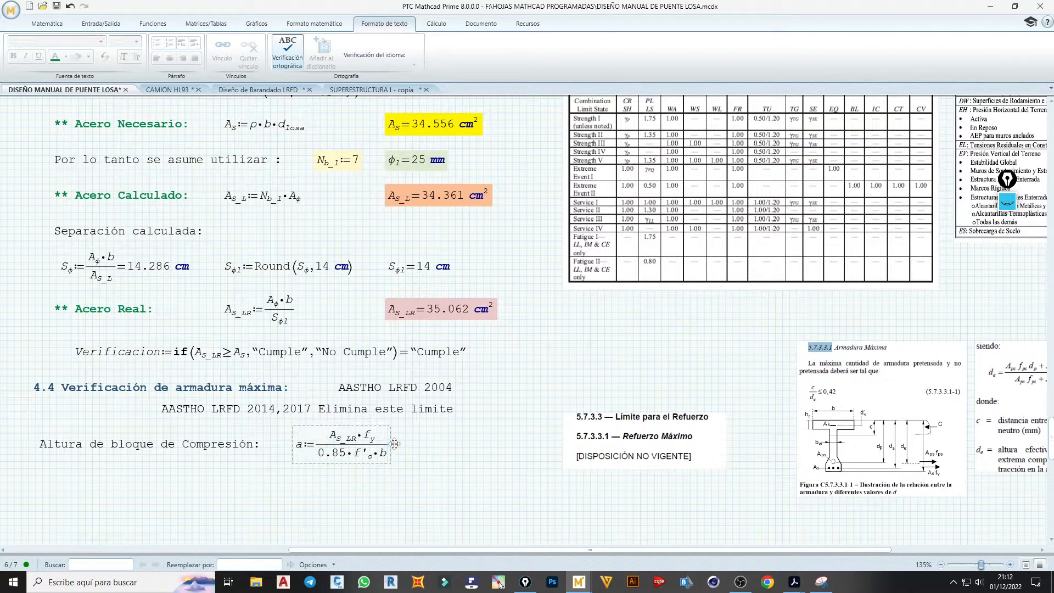
{"action": "type", "text": "=cm"}
{"action": "left_click", "coordinate": [470, 462]}
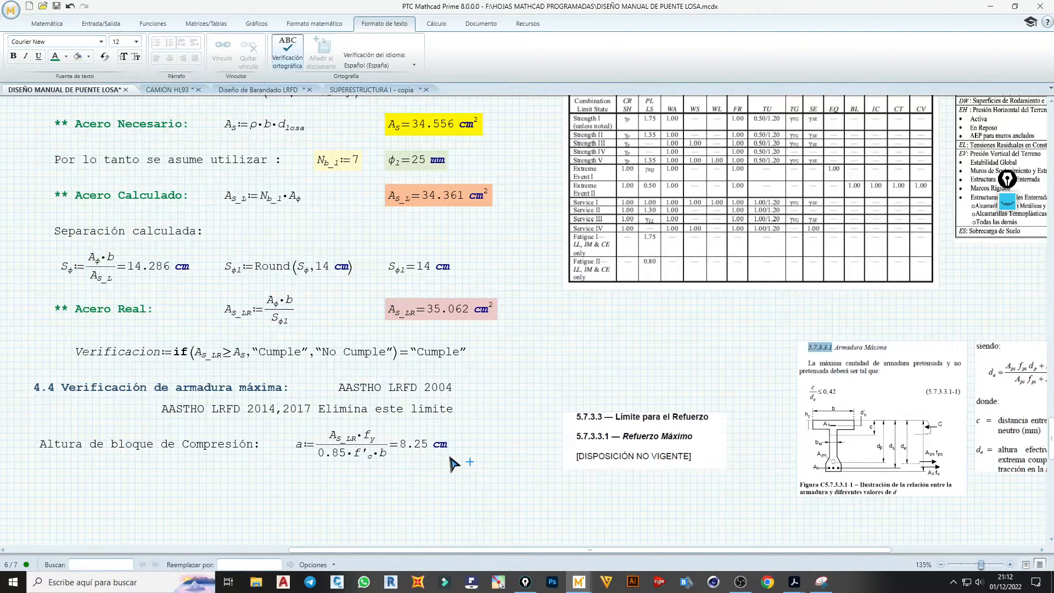
- Copy the compression block label below itself and change its text to "Posición del eje Neutro:"
{"action": "scroll", "coordinate": [461, 439], "scroll_direction": "down", "scroll_amount": 2}
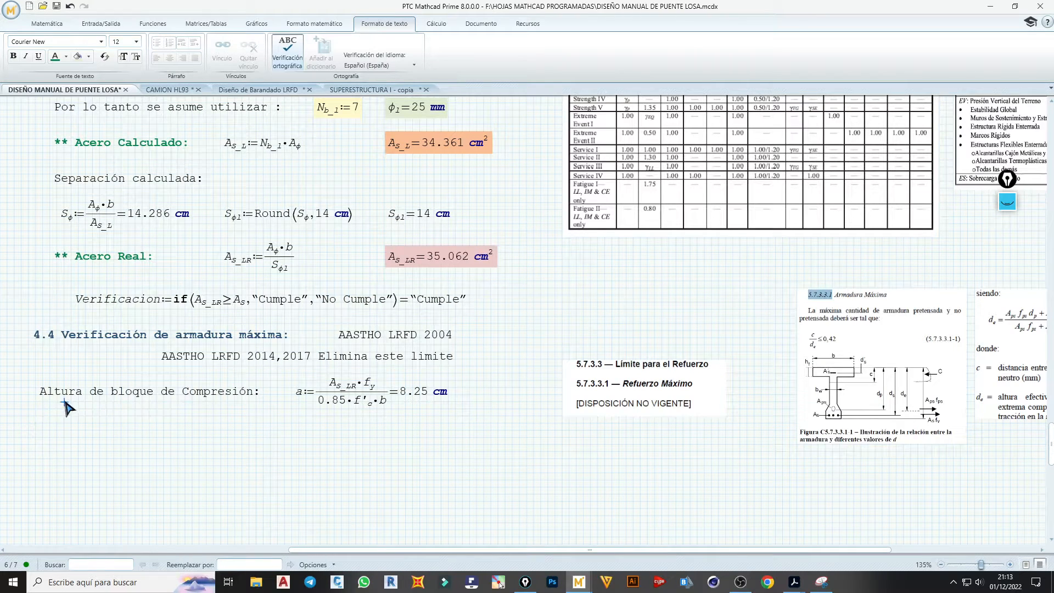
{"action": "left_click", "coordinate": [84, 398]}
{"action": "key", "text": "ctrl+c"}
{"action": "left_click", "coordinate": [39, 421]}
{"action": "key", "text": "ctrl+v"}
{"action": "left_click_drag", "start_coordinate": [43, 421], "coordinate": [253, 422]}
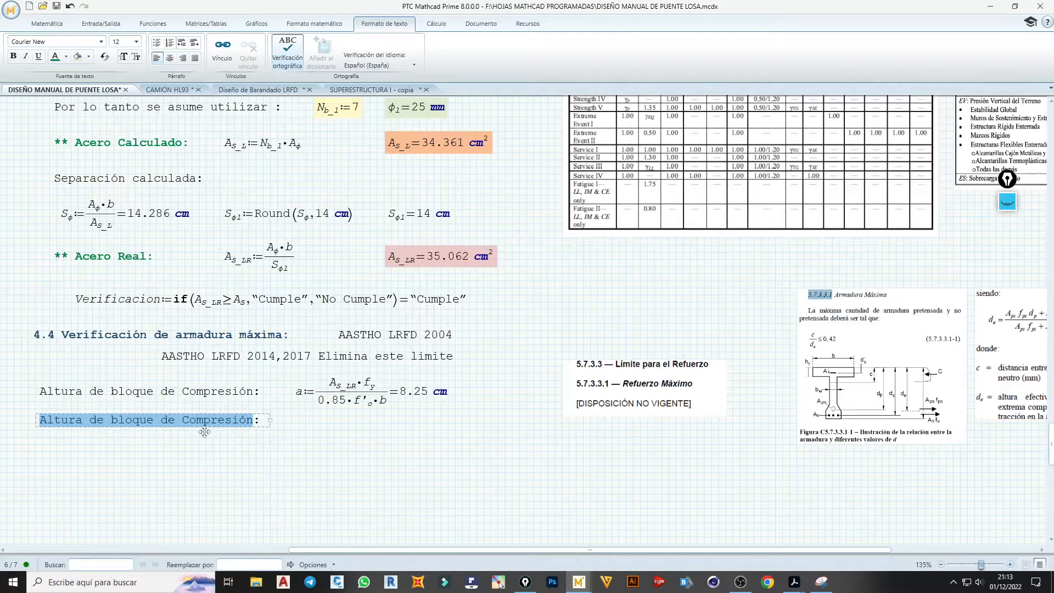
{"action": "type", "text": "Posi"}
{"action": "type", "text": "cion del"}
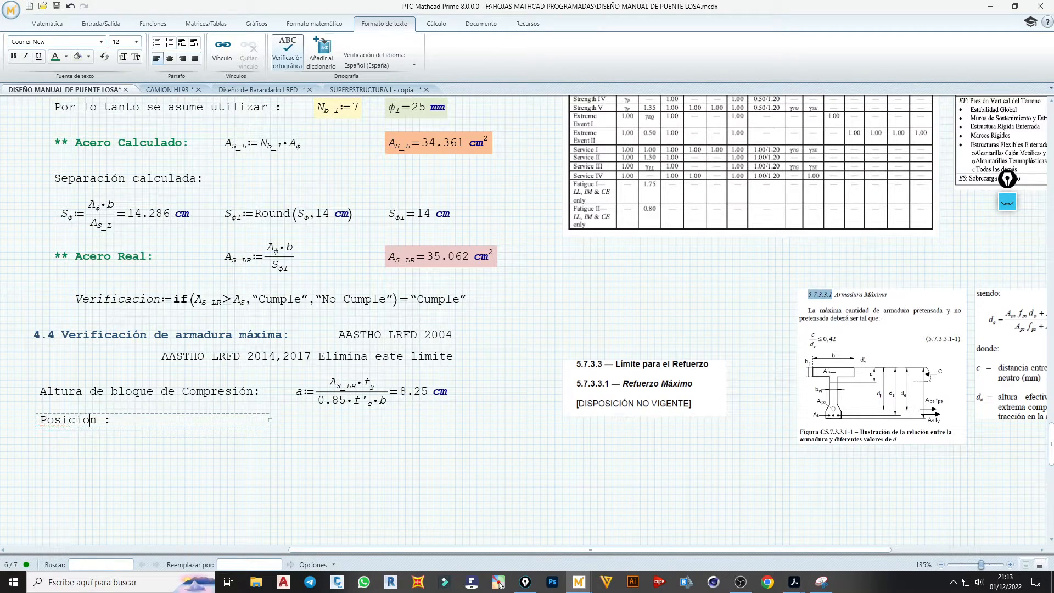
{"action": "type", "text": " eje "}
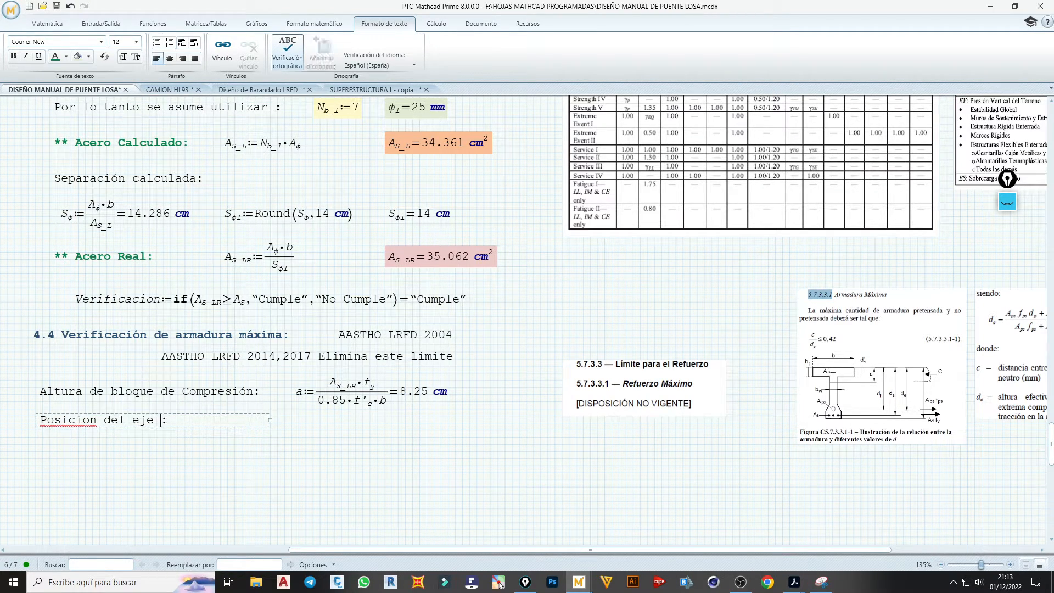
{"action": "type", "text": "Neutro"}
{"action": "right_click", "coordinate": [82, 426]}
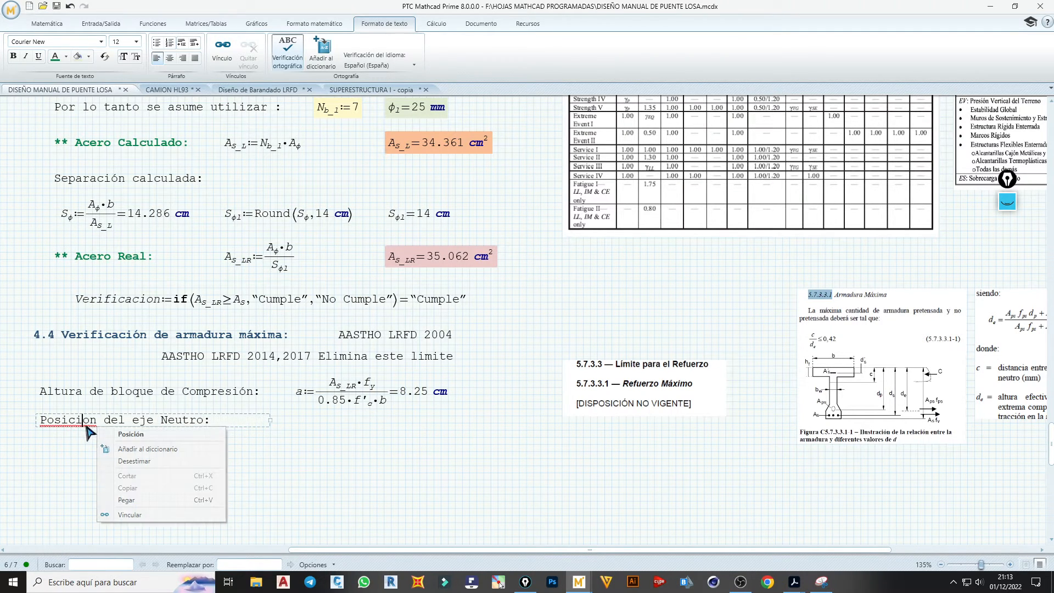
{"action": "left_click", "coordinate": [118, 435]}
{"action": "left_click", "coordinate": [278, 459]}
- Move the neutral axis label slightly down and add a little vertical space above the compression block line
{"action": "left_click", "coordinate": [142, 422]}
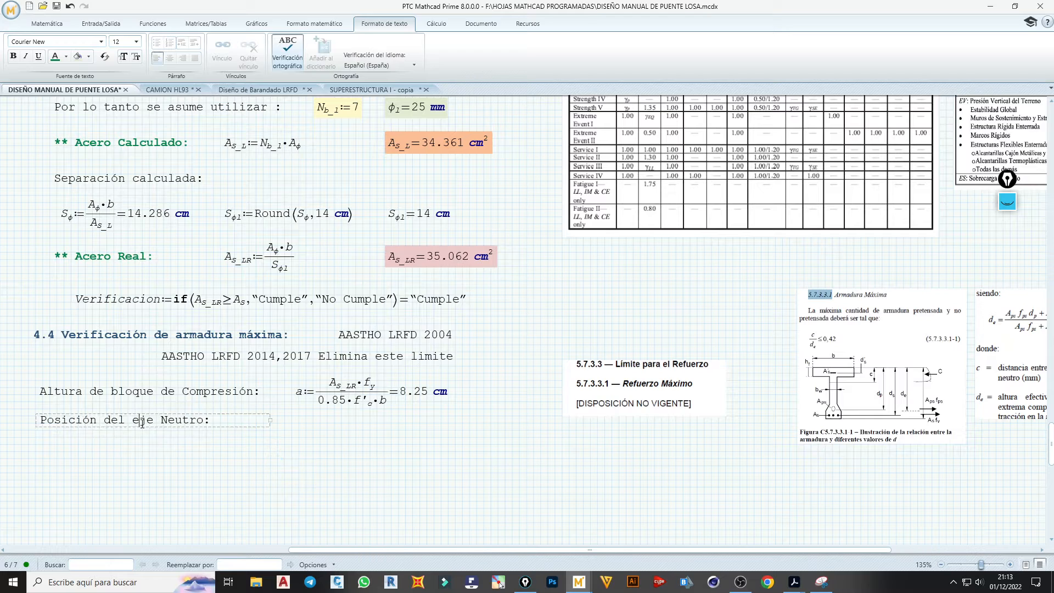
{"action": "left_click", "coordinate": [157, 428]}
{"action": "key", "text": "Down"}
{"action": "key", "text": "Down"}
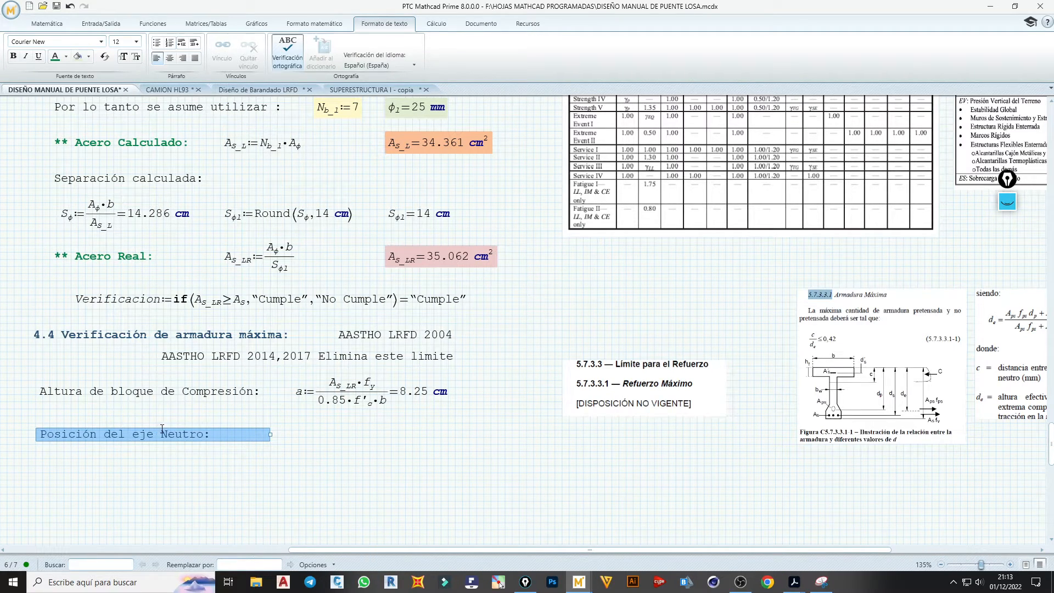
{"action": "left_click", "coordinate": [455, 380]}
{"action": "key", "text": "Return"}
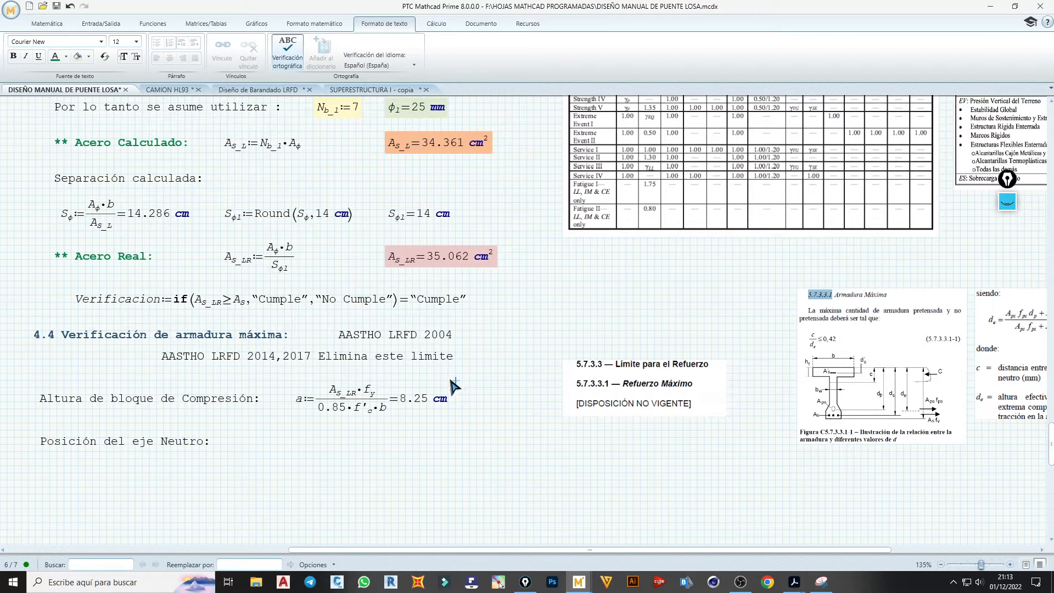
- Define β_1 as 0.85 beside the neutral axis label
{"action": "left_click", "coordinate": [229, 442]}
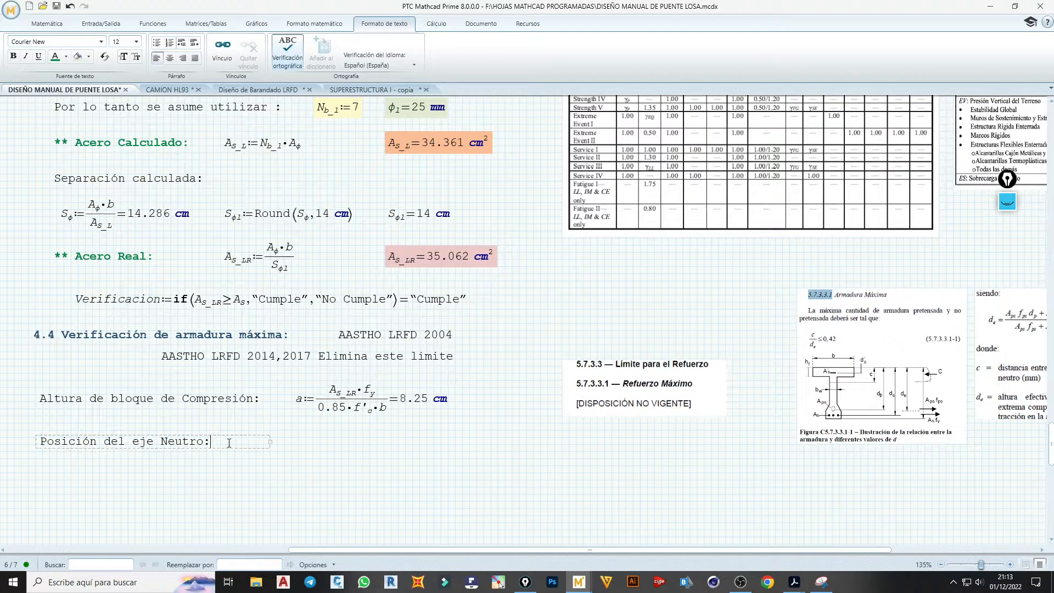
{"action": "left_click", "coordinate": [235, 445]}
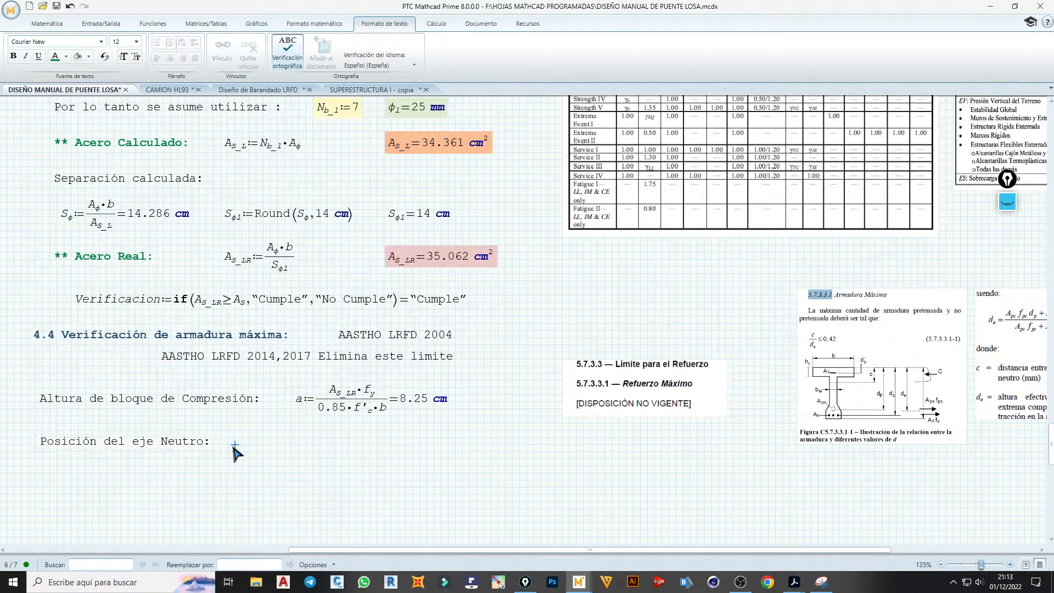
{"action": "left_click", "coordinate": [47, 24]}
{"action": "left_click", "coordinate": [293, 49]}
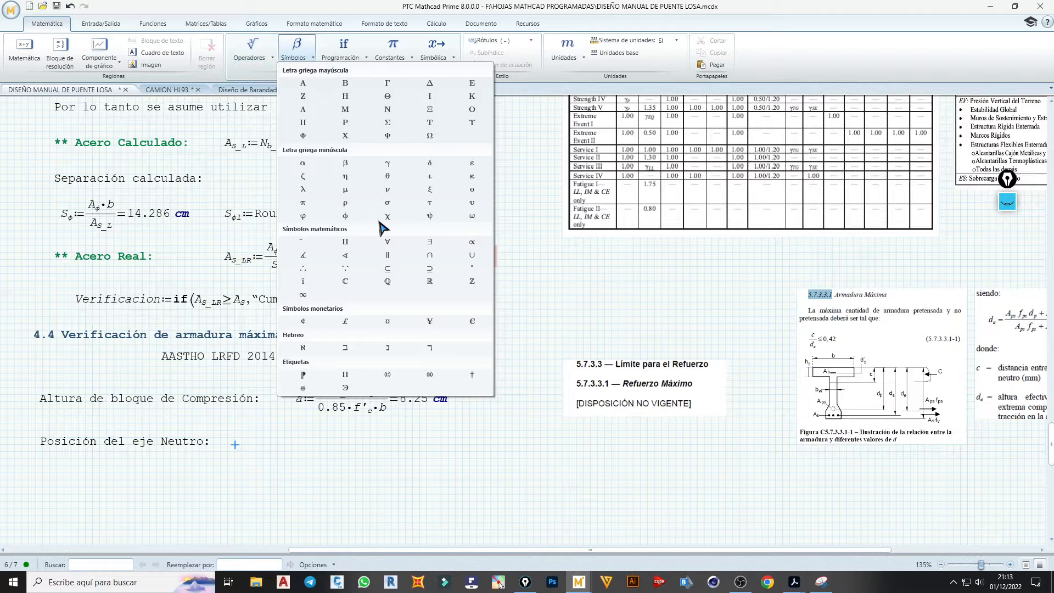
{"action": "left_click", "coordinate": [346, 163]}
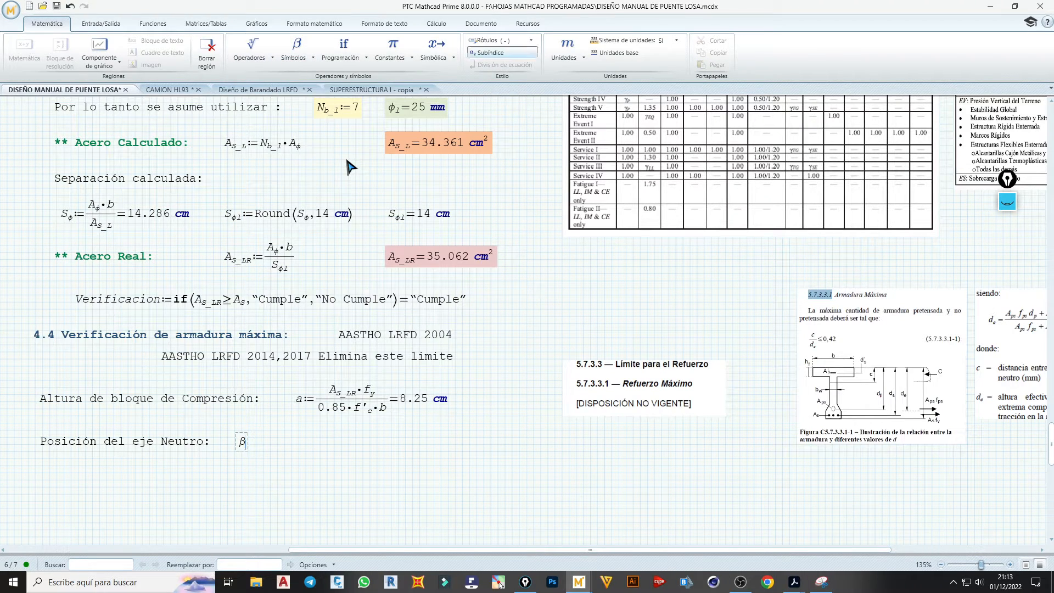
{"action": "type", "text": "1"}
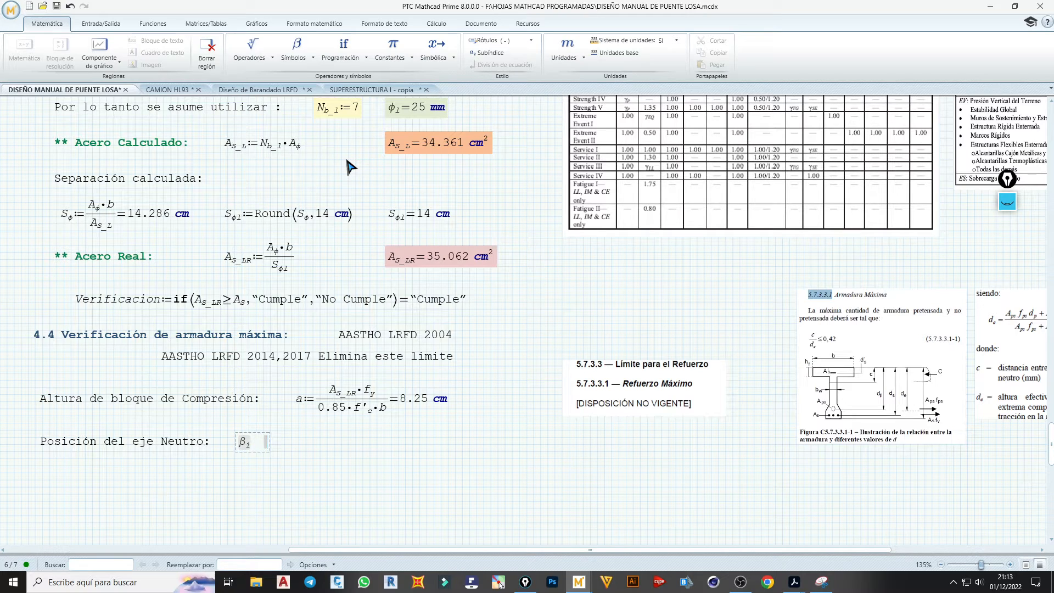
{"action": "type", "text": "::0."}
- Highlight the β_1 definition with a pale yellow background
{"action": "left_click", "coordinate": [300, 453]}
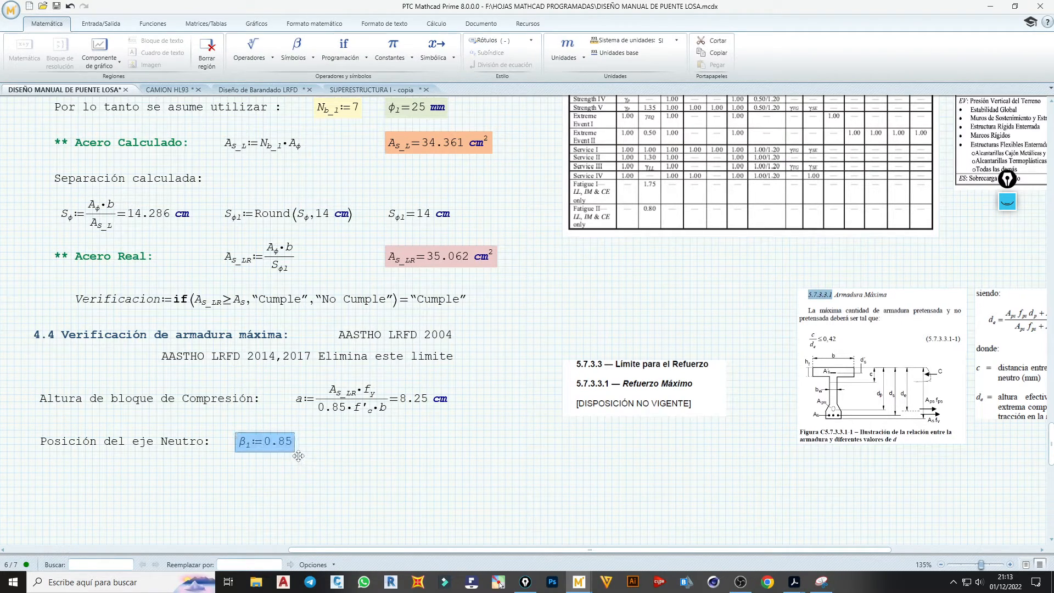
{"action": "left_click", "coordinate": [213, 24]}
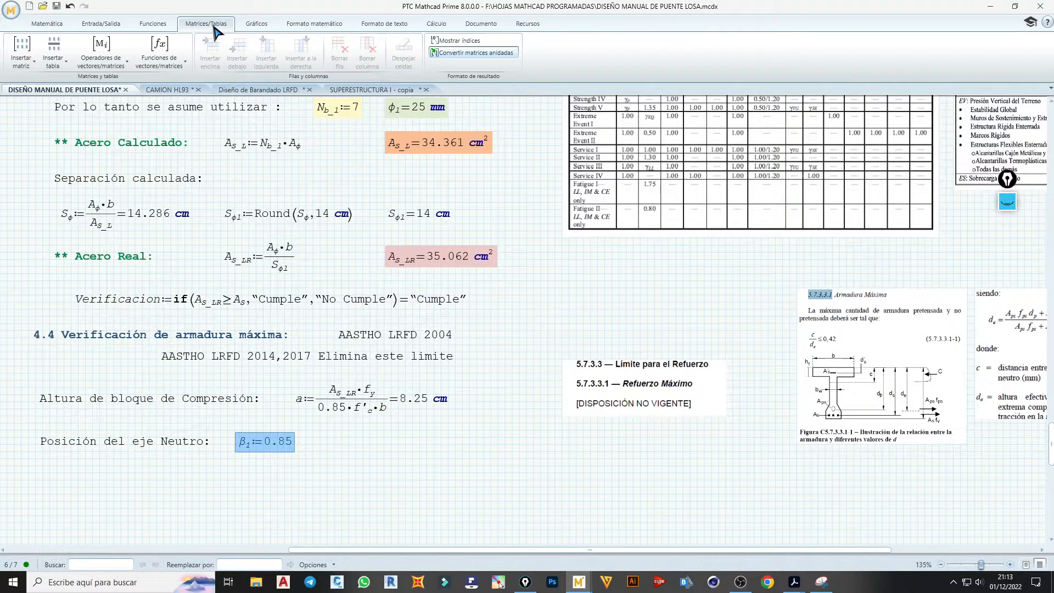
{"action": "left_click", "coordinate": [100, 26]}
{"action": "left_click", "coordinate": [384, 24]}
{"action": "left_click", "coordinate": [313, 24]}
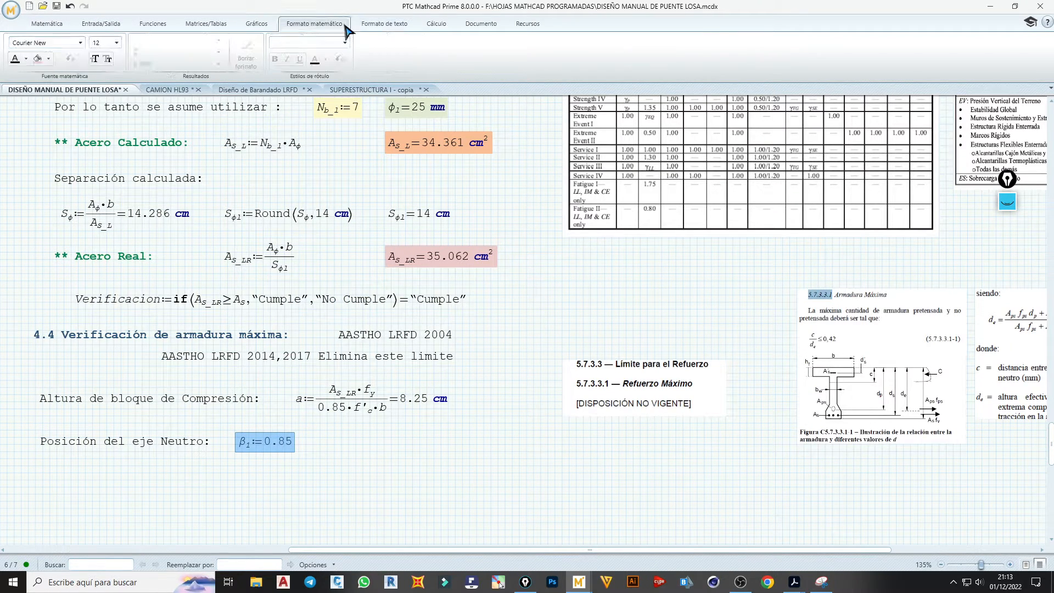
{"action": "left_click", "coordinate": [49, 59]}
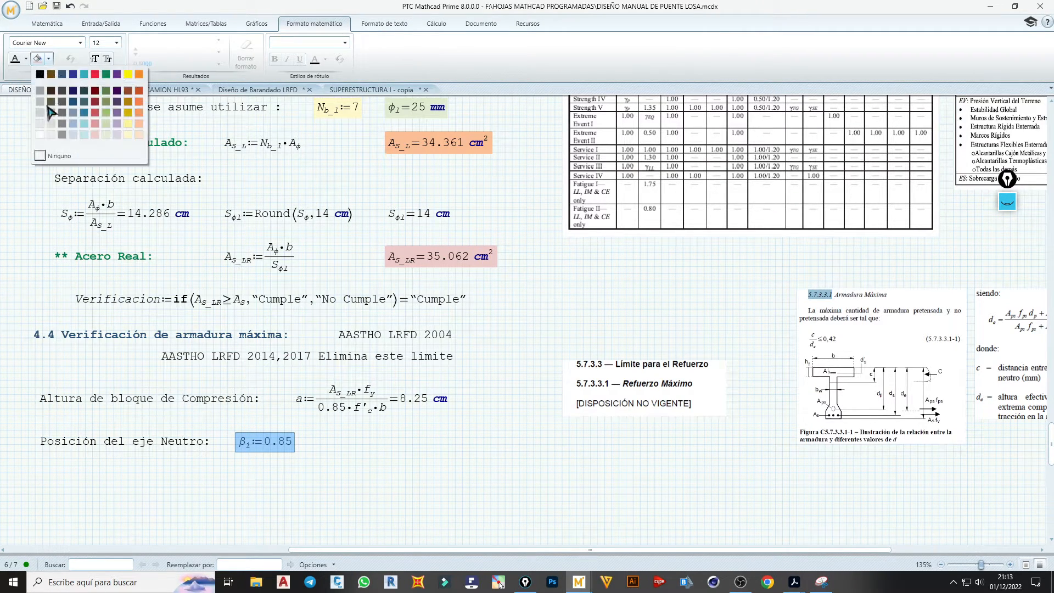
{"action": "left_click", "coordinate": [130, 135]}
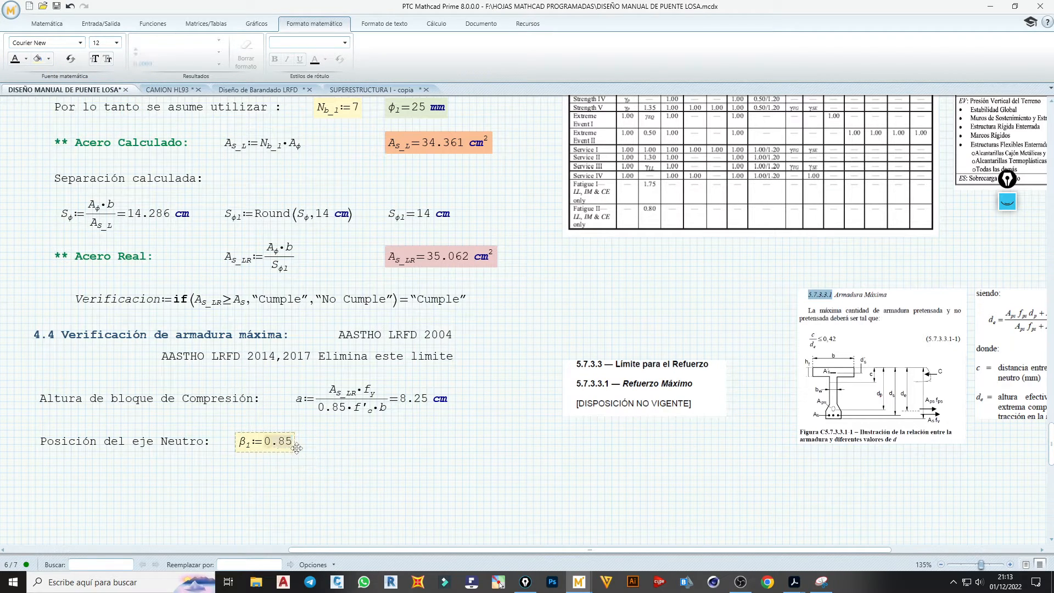
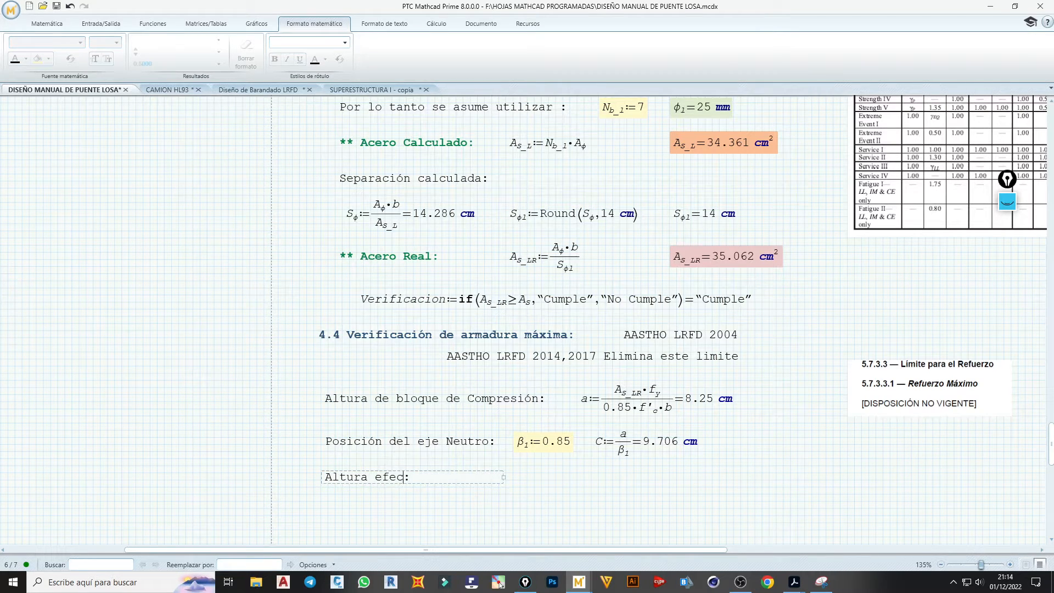
- Trim the width of the "Altura efectiva :" label and display d_losa in cm beside it
{"action": "left_click_drag", "start_coordinate": [503, 477], "coordinate": [475, 476]}
{"action": "left_click", "coordinate": [512, 481]}
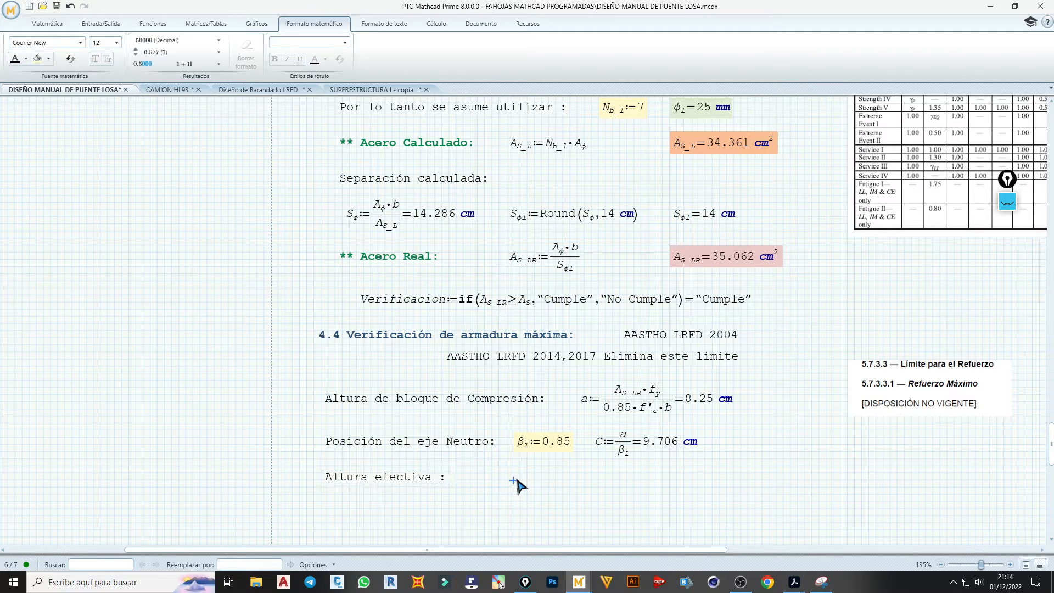
{"action": "type", "text": "d.losa=0.463·m"}
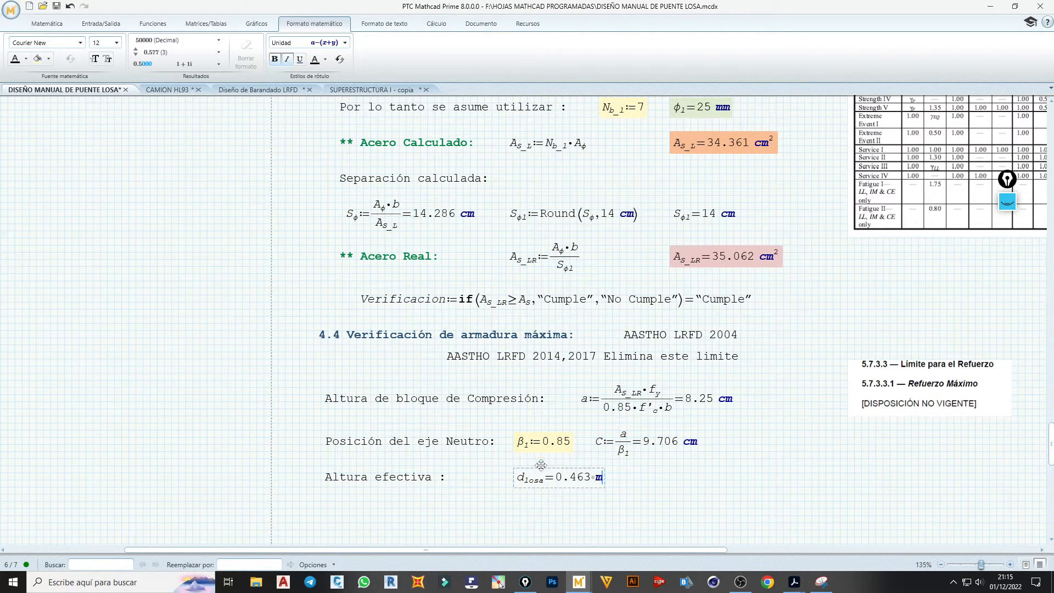
{"action": "left_click", "coordinate": [597, 477]}
{"action": "type", "text": "c"}
{"action": "left_click", "coordinate": [656, 498]}
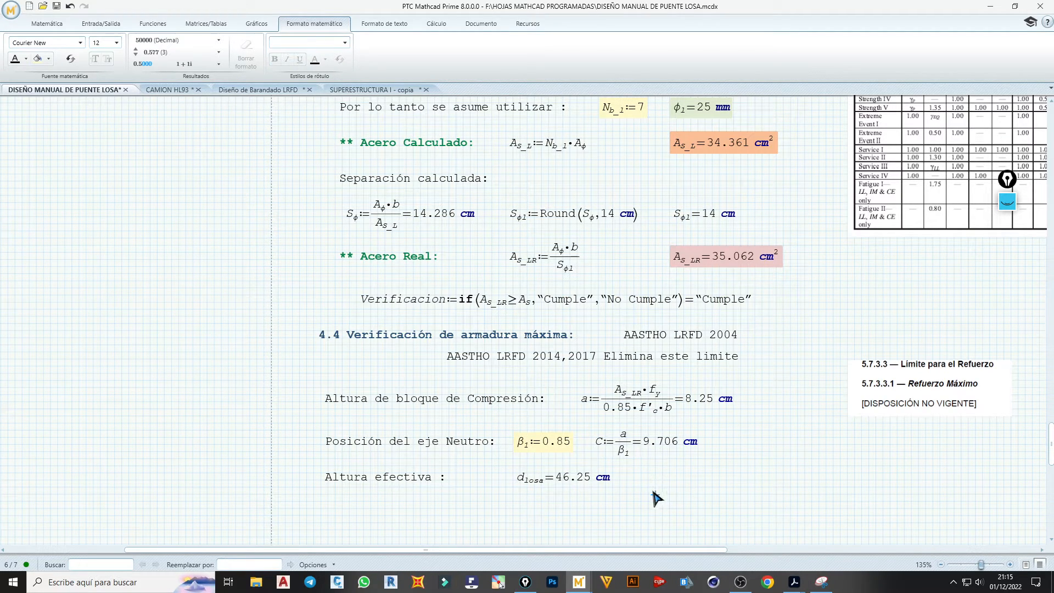
{"action": "left_click", "coordinate": [603, 483]}
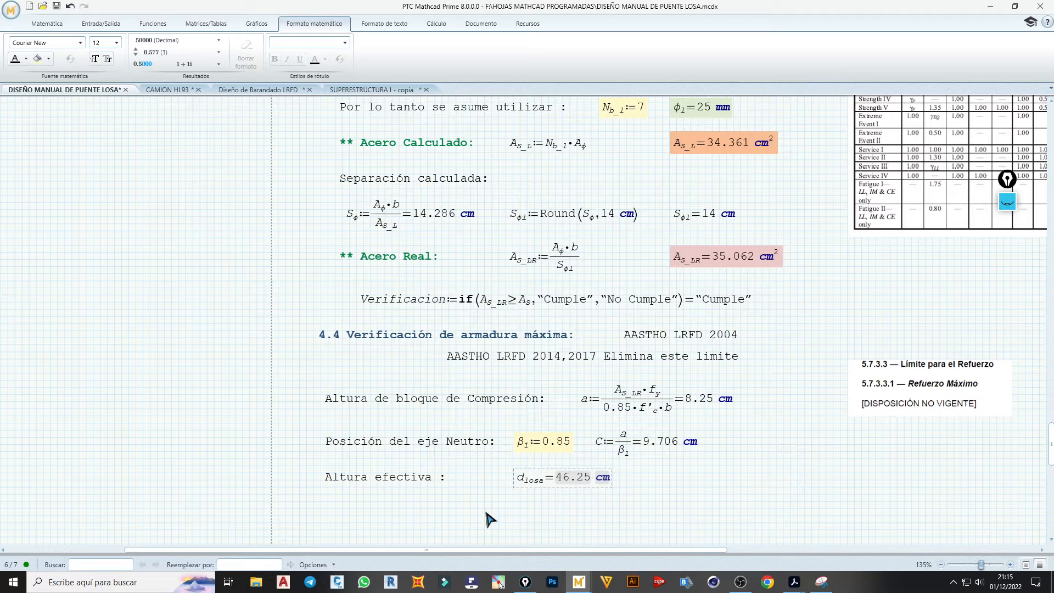
- Copy the steel area Verificacion formula, paste it below the effective depth line and nudge it slightly right
{"action": "left_click", "coordinate": [539, 303]}
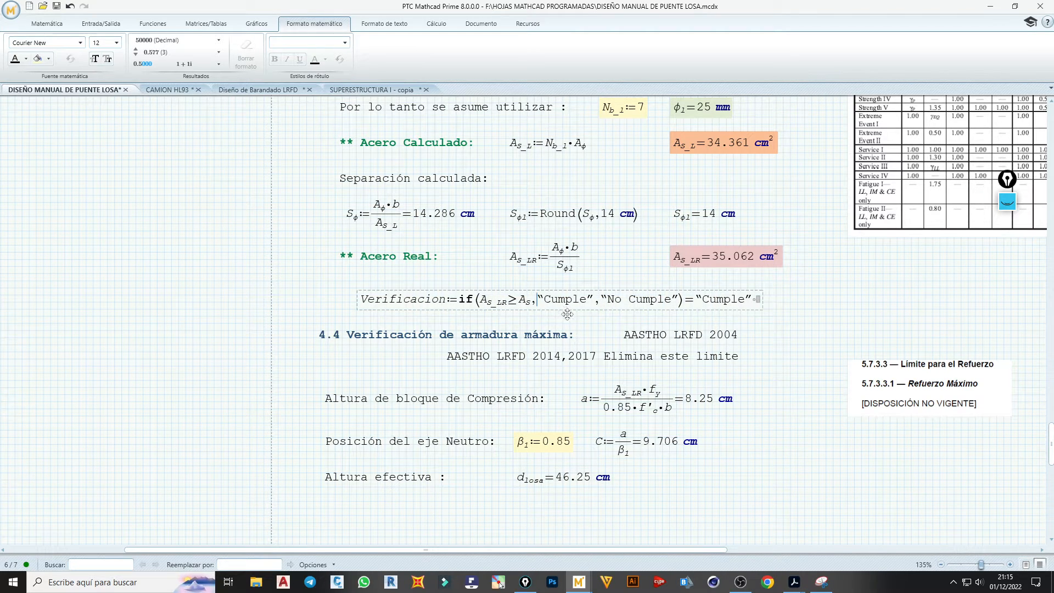
{"action": "left_click", "coordinate": [567, 313]}
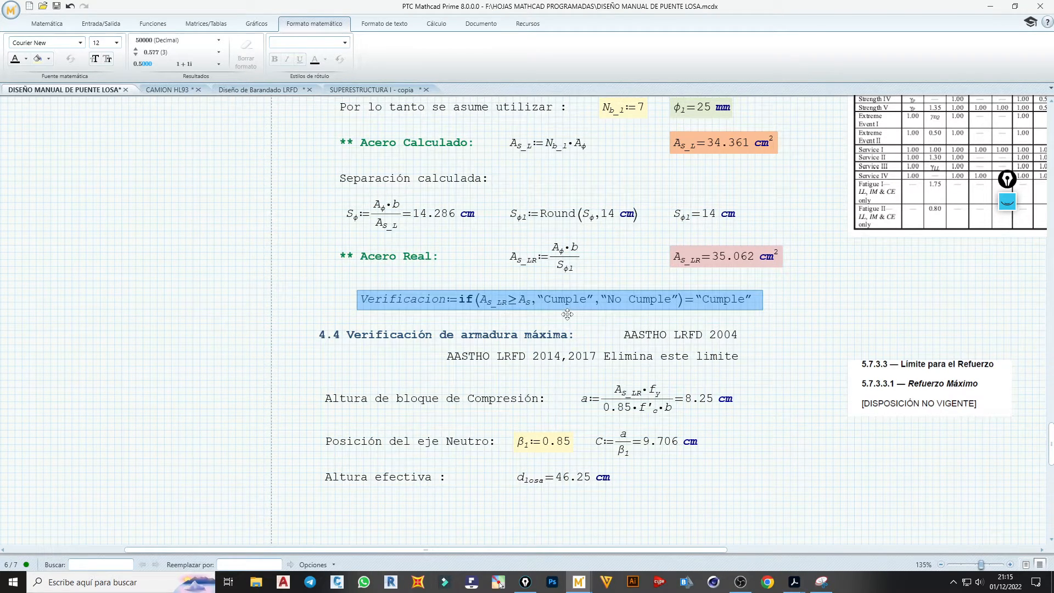
{"action": "left_click", "coordinate": [338, 516]}
{"action": "key", "text": "ctrl+v"}
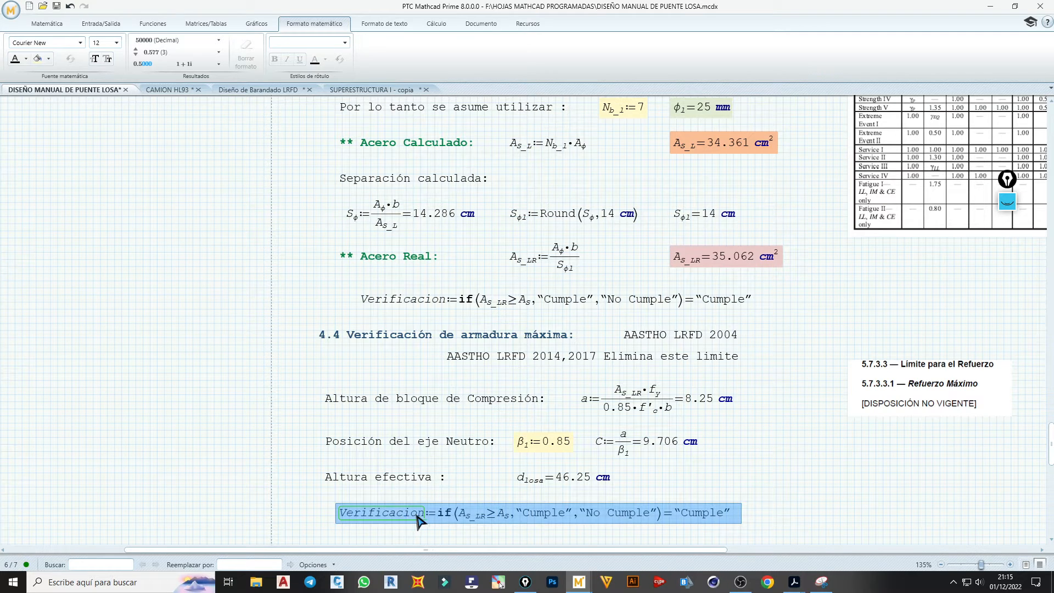
{"action": "key", "text": "Right"}
{"action": "key", "text": "Right"}
{"action": "key", "text": "Right"}
{"action": "key", "text": "Right"}
{"action": "key", "text": "Right"}
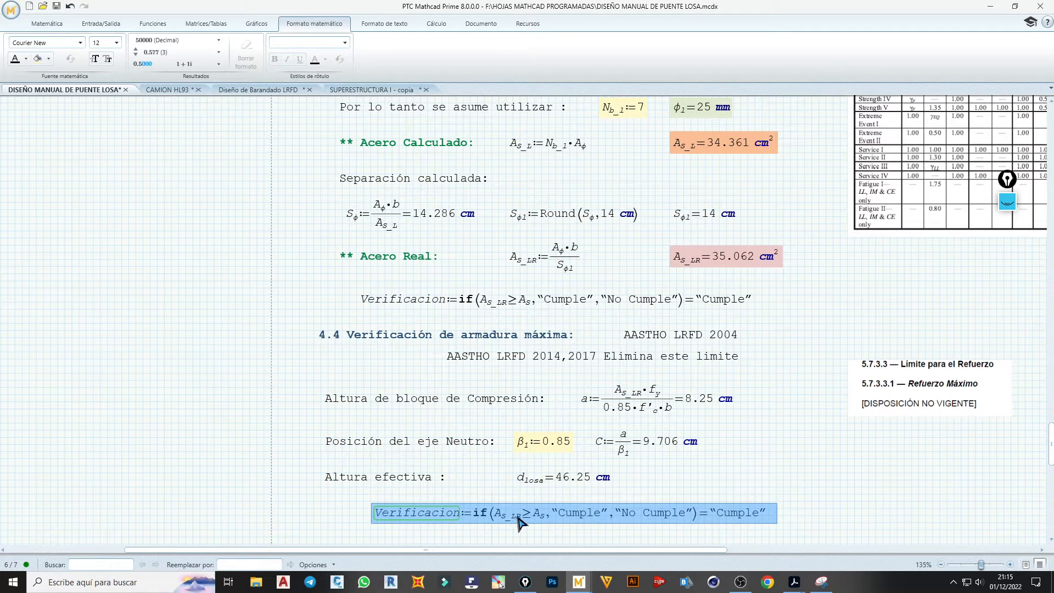
- Replace A_S_LR in the pasted verification condition with the ratio C/d_losa
{"action": "left_click", "coordinate": [516, 519]}
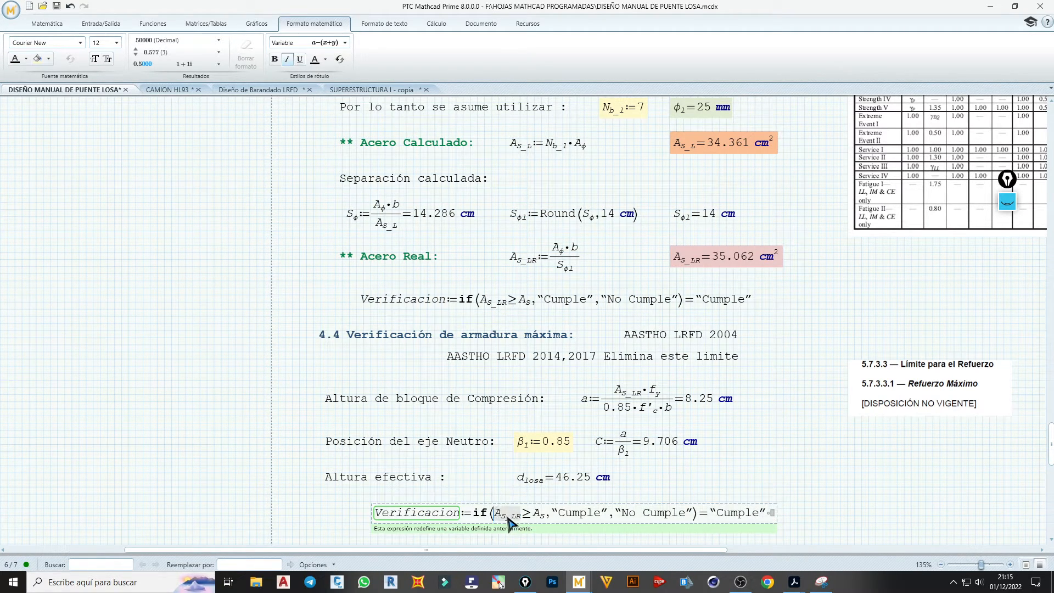
{"action": "key", "text": "Delete"}
{"action": "type", "text": "C"}
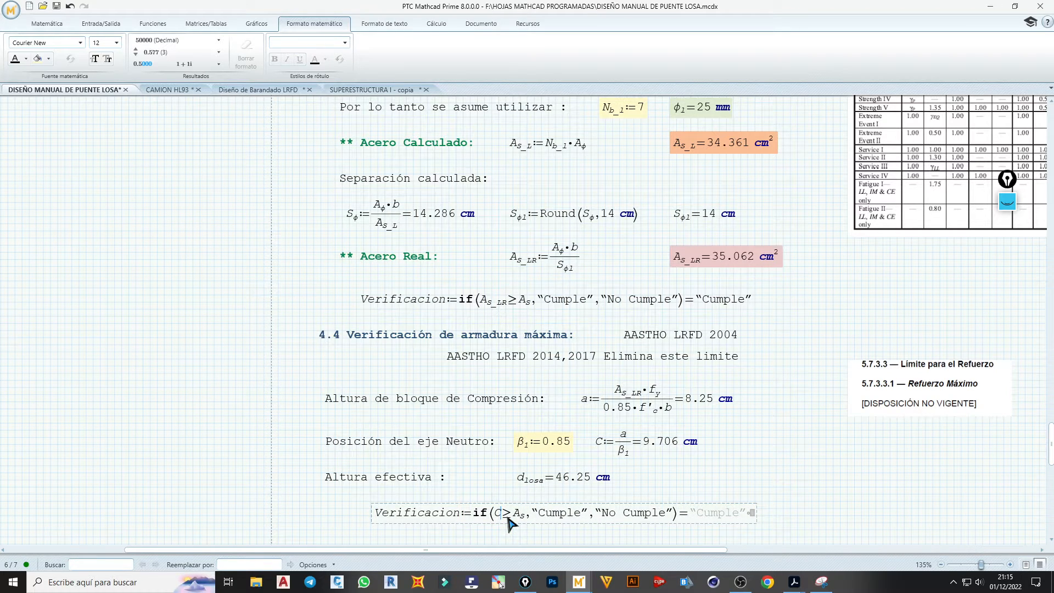
{"action": "type", "text": "/"}
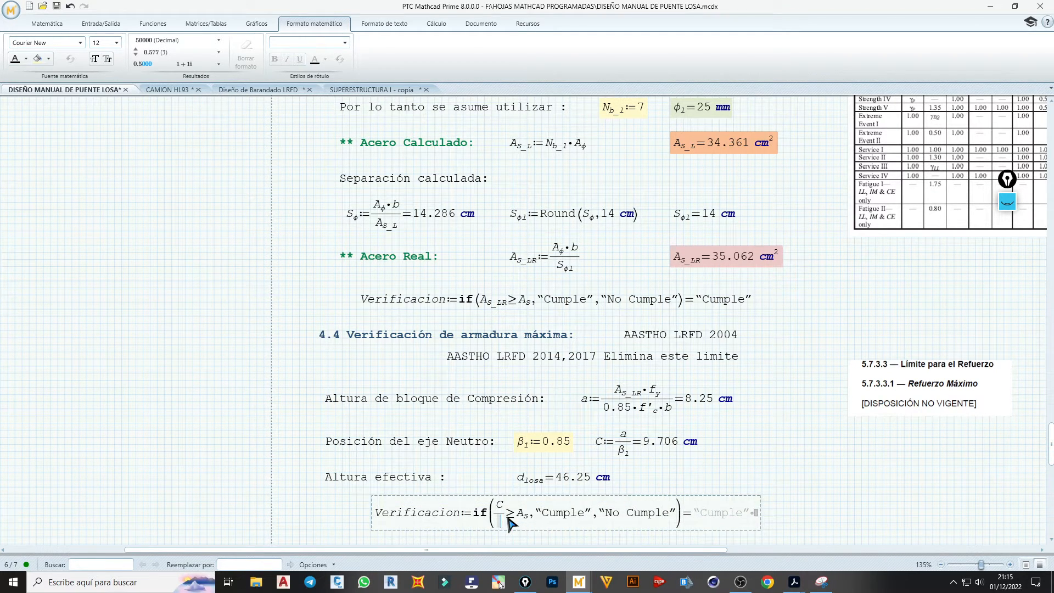
{"action": "type", "text": "d.losa"}
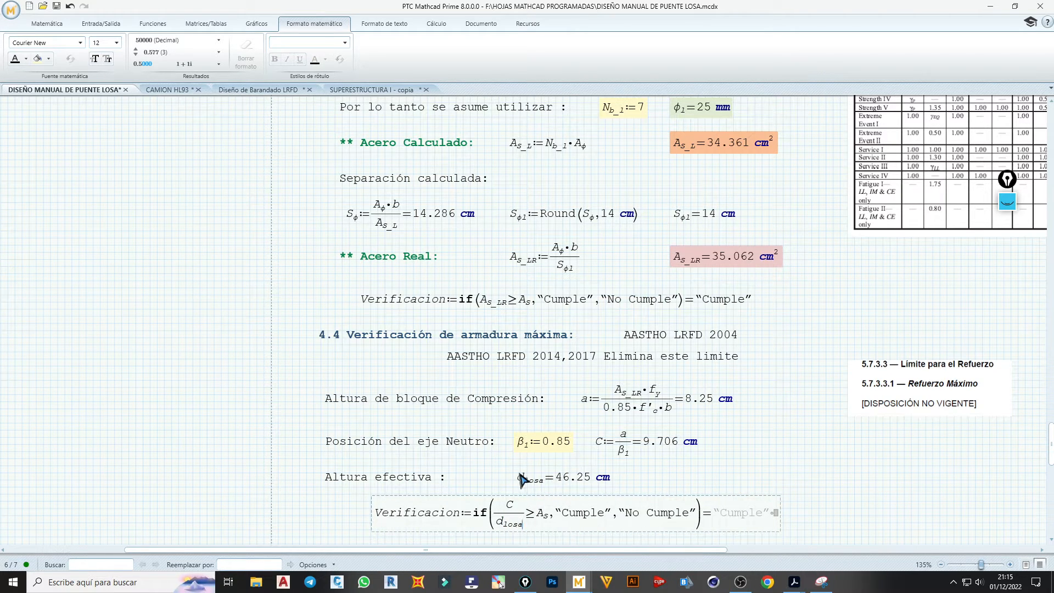
- Turn the effective depth result into a definition that assigns d_losa to d_e
{"action": "left_click", "coordinate": [519, 484]}
{"action": "type", "text": ":="}
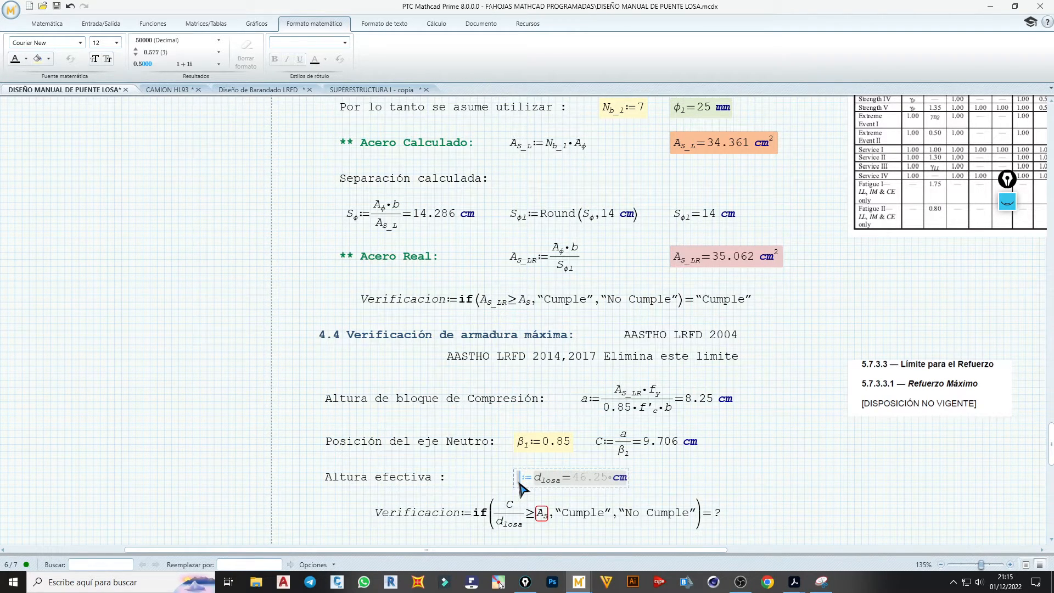
{"action": "key", "text": "Left"}
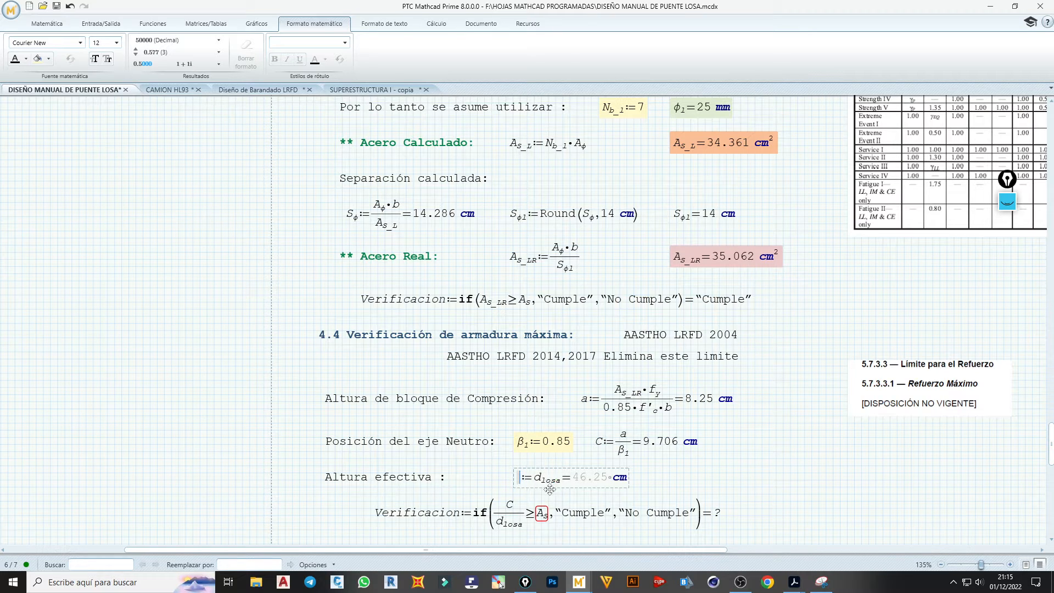
{"action": "type", "text": "d"}
{"action": "type", "text": ".e"}
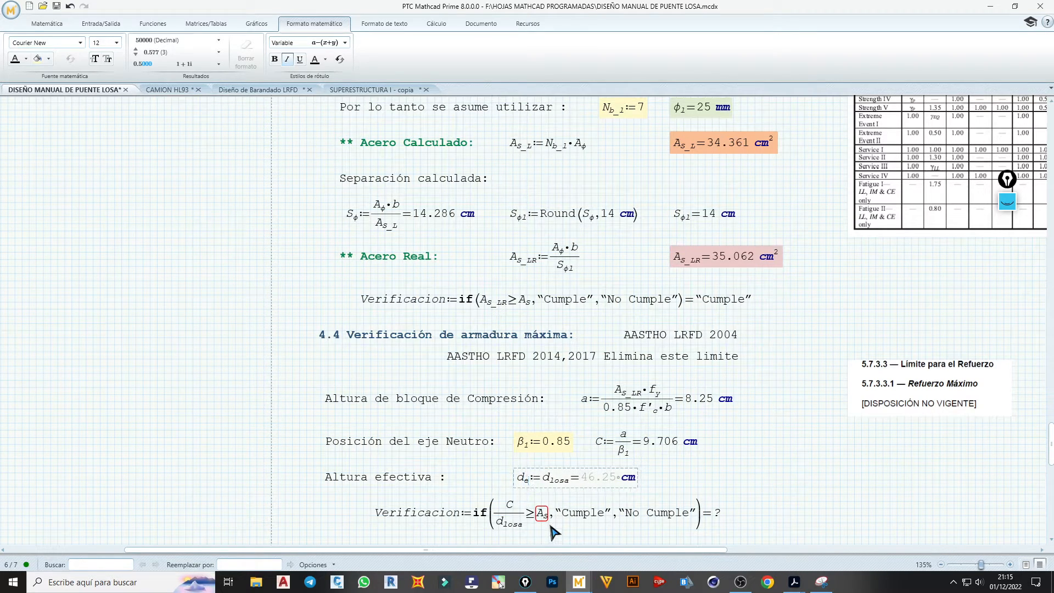
- Change the denominator in the new verification condition from d_losa to d_e
{"action": "left_click", "coordinate": [521, 527]}
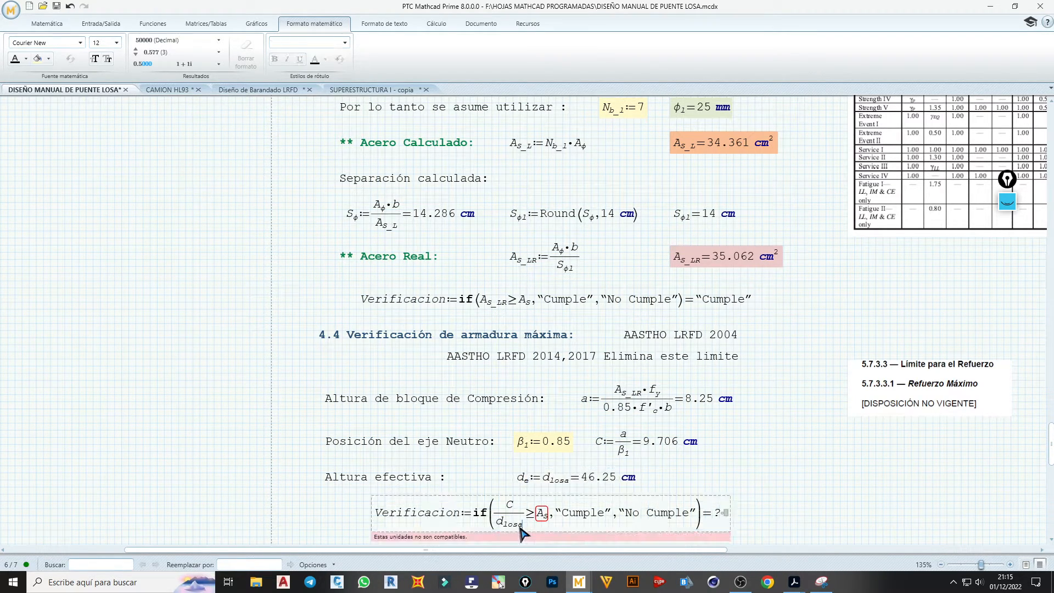
{"action": "key", "text": "BackSpace"}
{"action": "key", "text": "BackSpace"}
{"action": "key", "text": "BackSpace"}
{"action": "key", "text": "BackSpace"}
{"action": "type", "text": "e"}
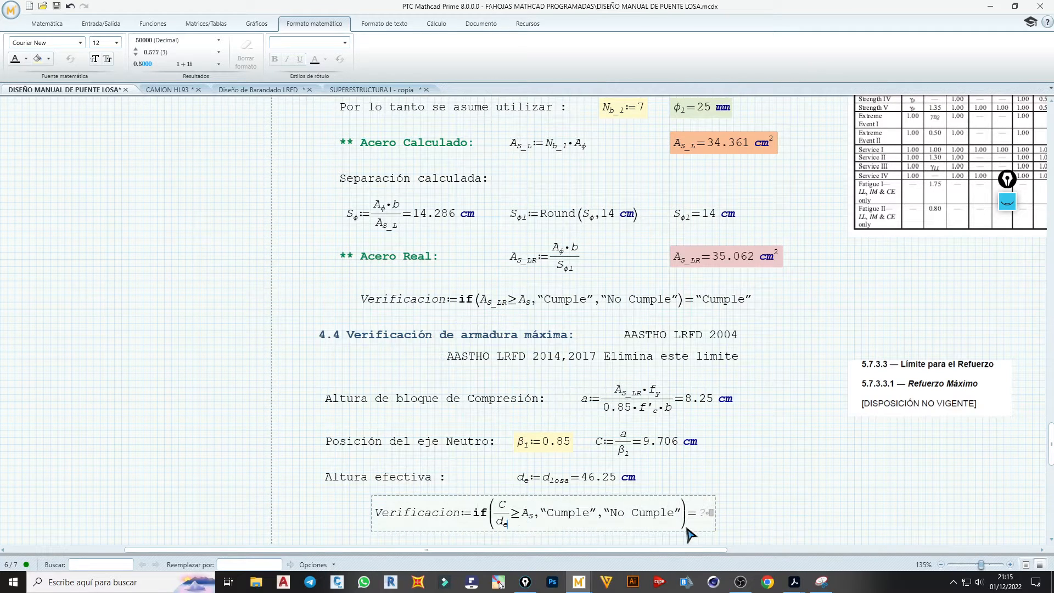
- Switch the comparison operator in the C/d_e condition to less than or equal to
{"action": "left_click", "coordinate": [519, 522]}
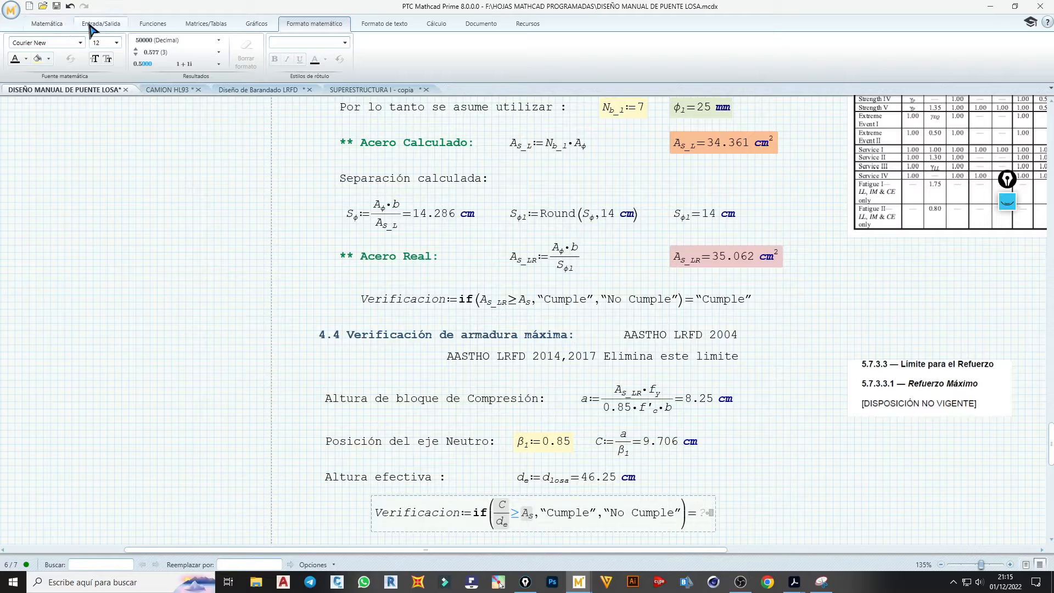
{"action": "left_click", "coordinate": [47, 23]}
{"action": "left_click", "coordinate": [297, 52]}
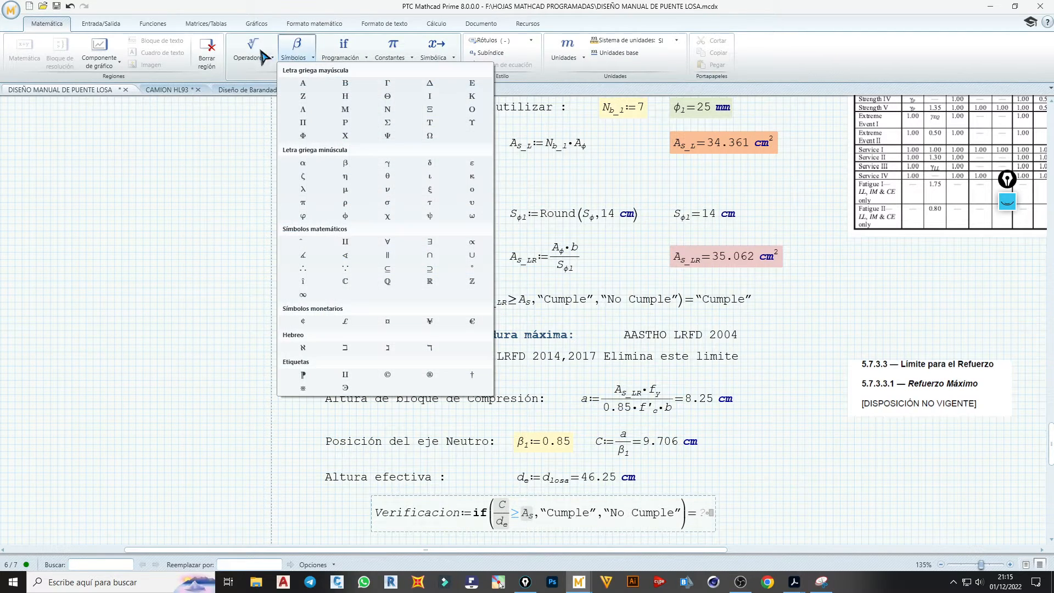
{"action": "left_click", "coordinate": [264, 55]}
{"action": "left_click", "coordinate": [324, 249]}
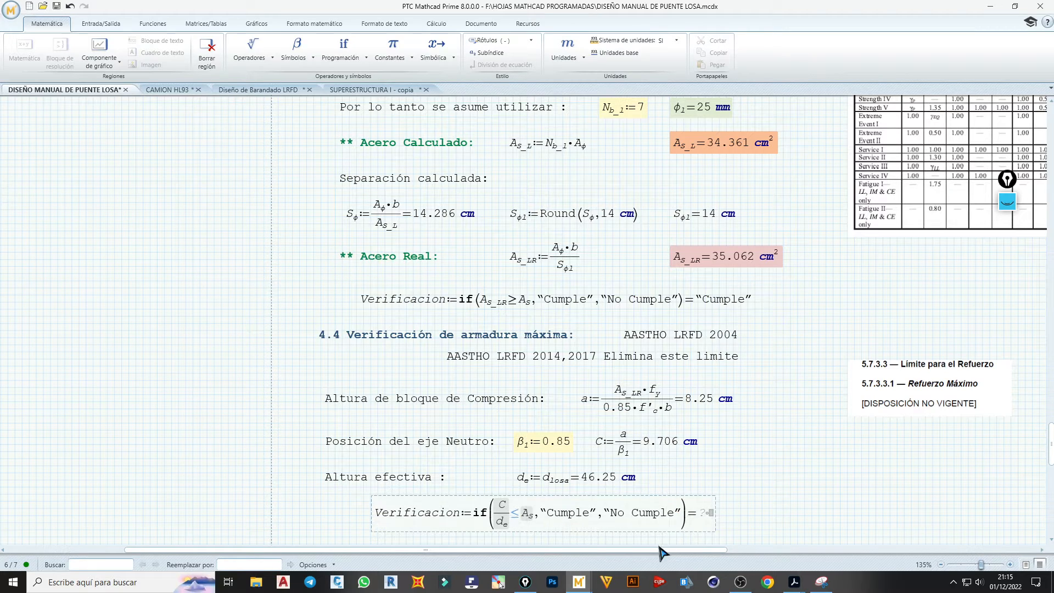
- Check the limit in the Armadura Máxima code excerpt and replace A_S in the C/d_e condition with 0.42
{"action": "left_click_drag", "start_coordinate": [659, 550], "coordinate": [895, 551]}
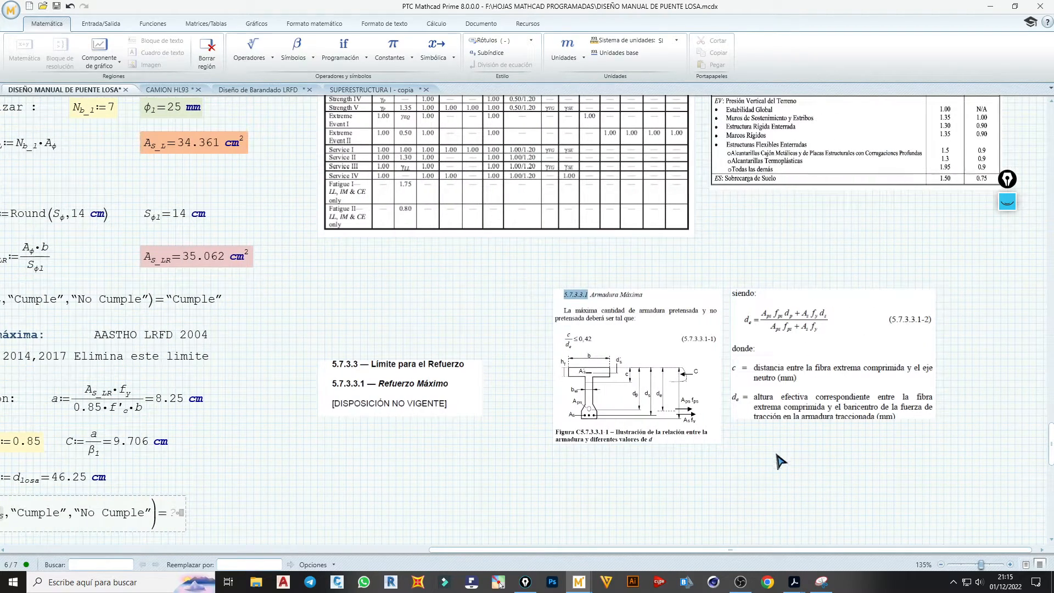
{"action": "left_click_drag", "start_coordinate": [730, 551], "coordinate": [537, 552]}
{"action": "left_click", "coordinate": [329, 517]}
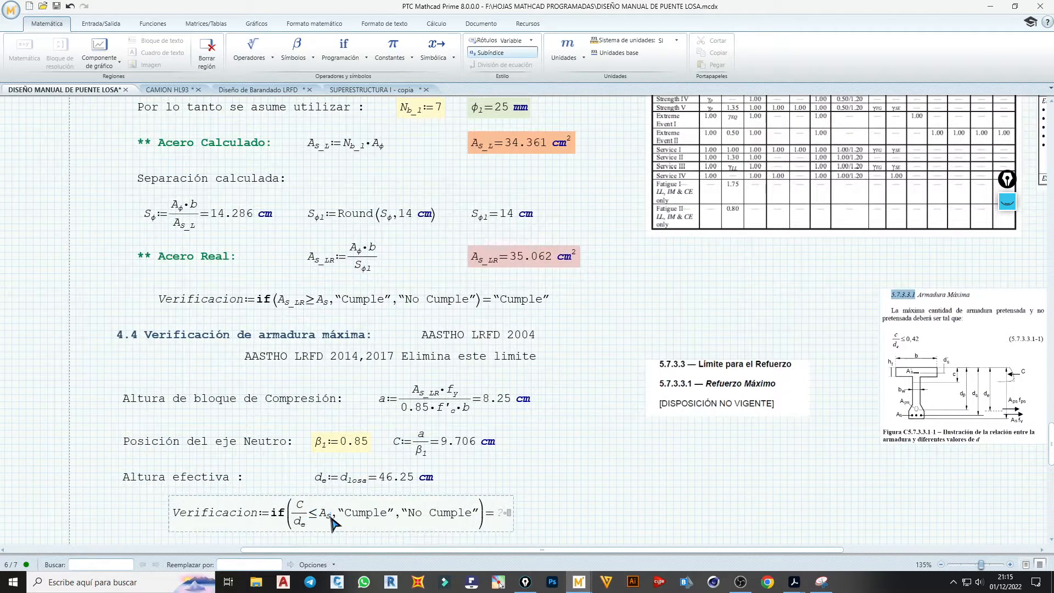
{"action": "key", "text": "BackSpace"}
{"action": "type", "text": "0.42"}
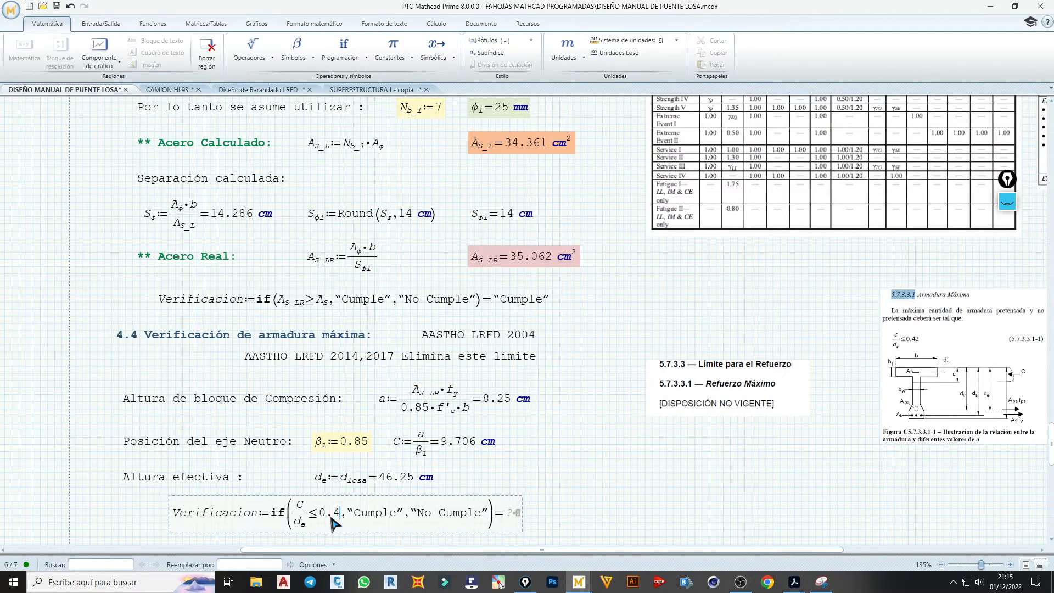
{"action": "left_click", "coordinate": [624, 516]}
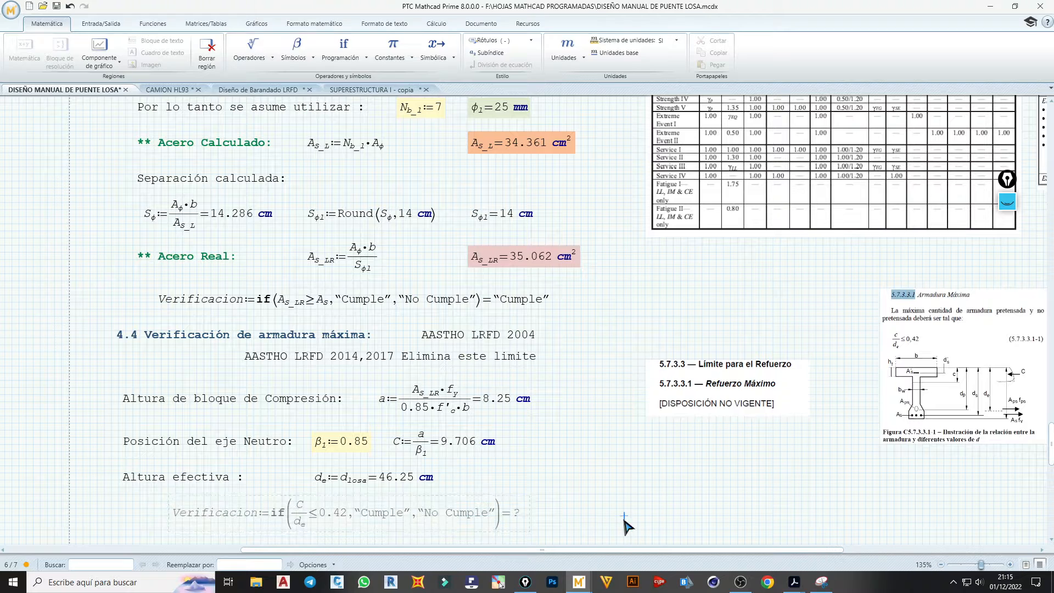
- Nudge the C/d_e verification formula left, closer to the start of the label column
{"action": "left_click", "coordinate": [579, 508]}
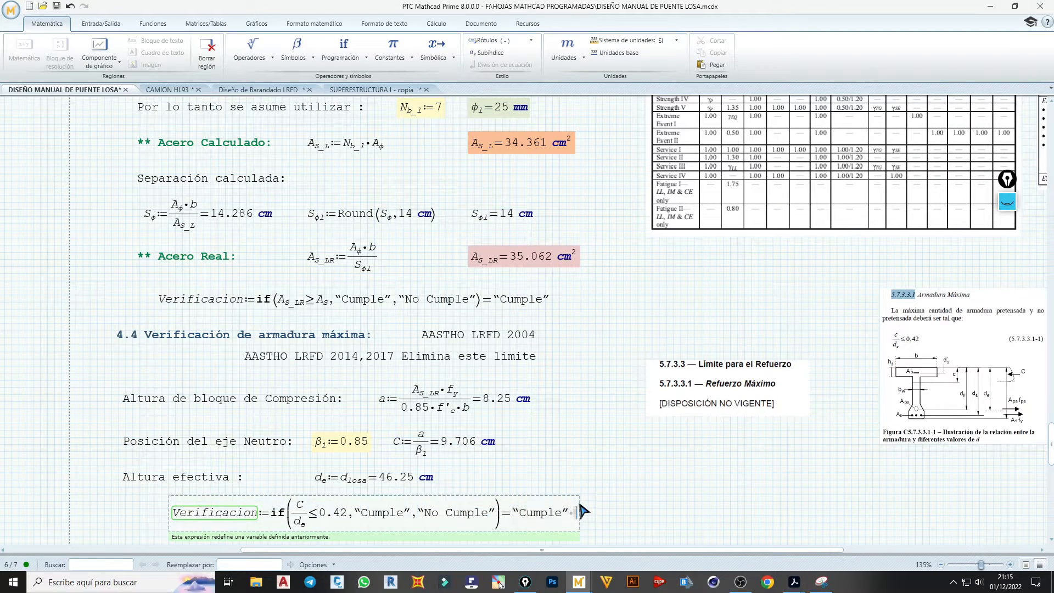
{"action": "key", "text": "Left"}
{"action": "key", "text": "Left"}
{"action": "key", "text": "Left"}
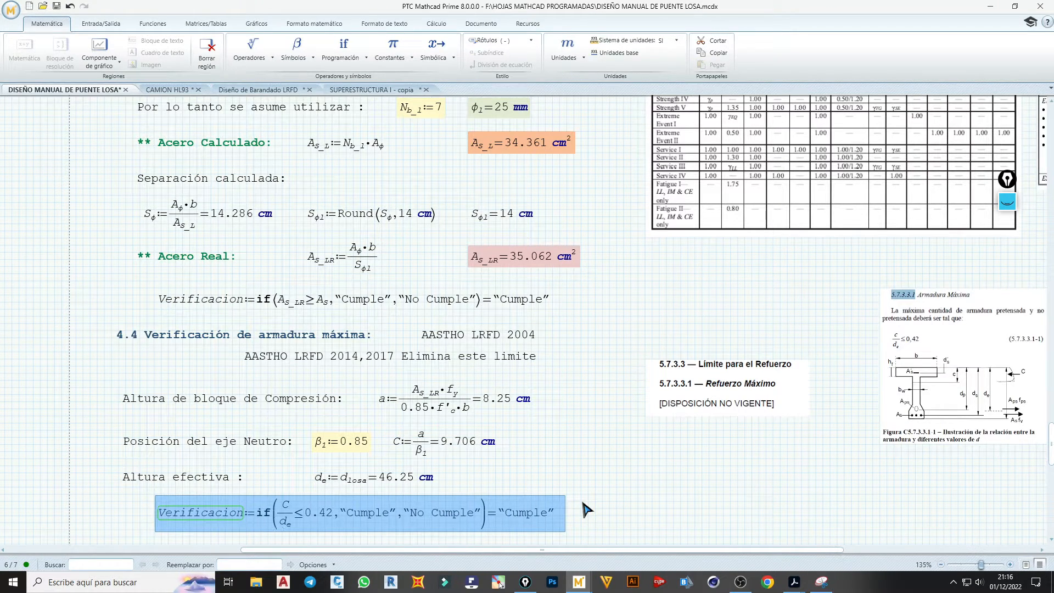
{"action": "key", "text": "Left"}
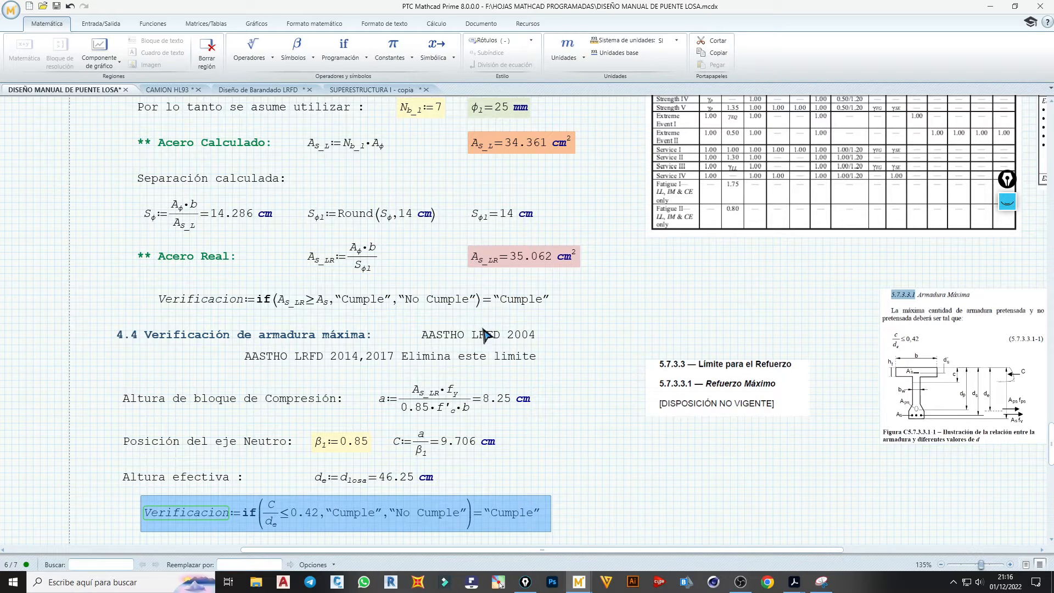
- Format the "AASTHO LRFD 2004" text beside the 4.4 heading in green and bold
{"action": "left_click_drag", "start_coordinate": [541, 330], "coordinate": [421, 334]}
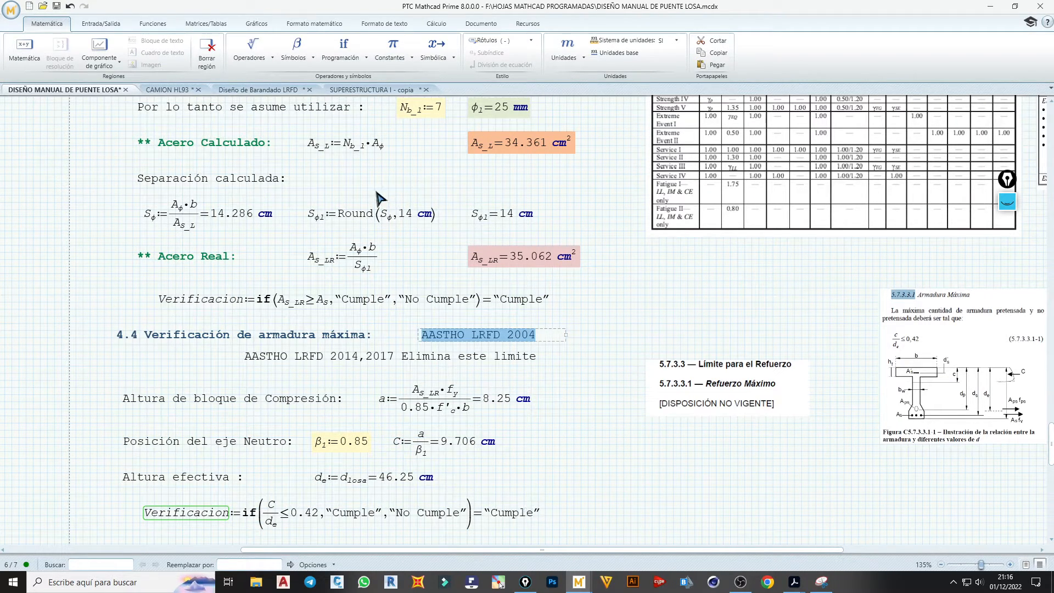
{"action": "left_click", "coordinate": [314, 24]}
{"action": "left_click", "coordinate": [384, 24]}
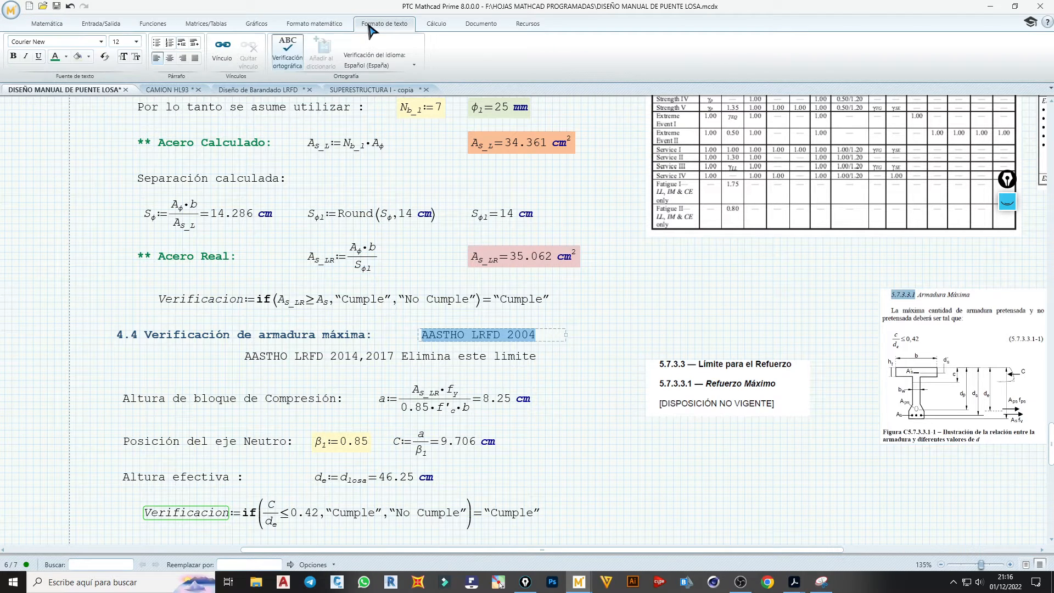
{"action": "left_click", "coordinate": [55, 58]}
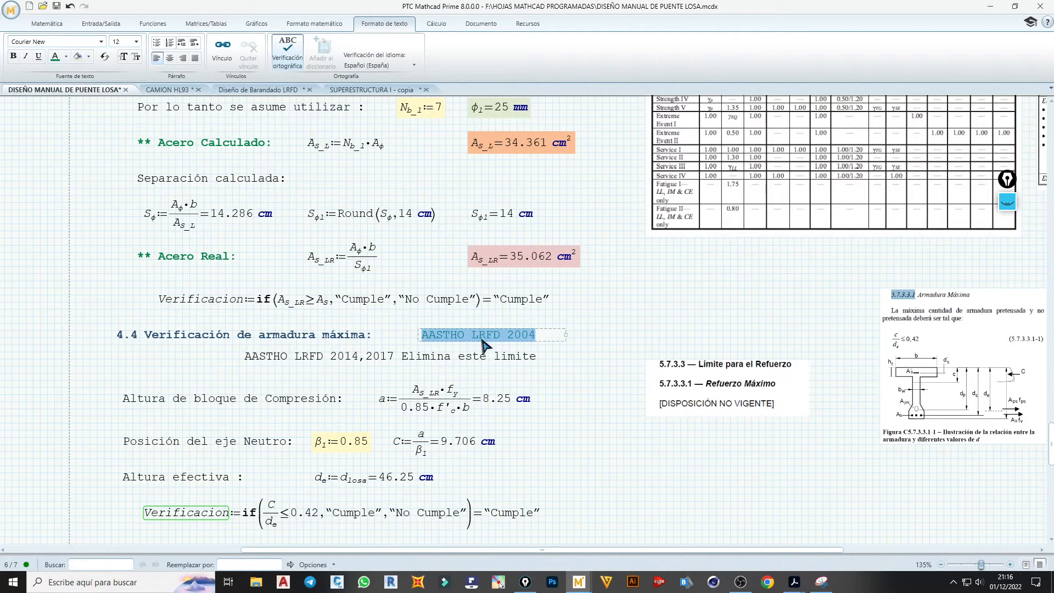
{"action": "left_click", "coordinate": [13, 55]}
{"action": "left_click", "coordinate": [553, 427]}
- Shift the C/d_e verification formula slightly further left to line up under the "Altura efectiva :" label
{"action": "scroll", "coordinate": [555, 428], "scroll_direction": "down", "scroll_amount": 3}
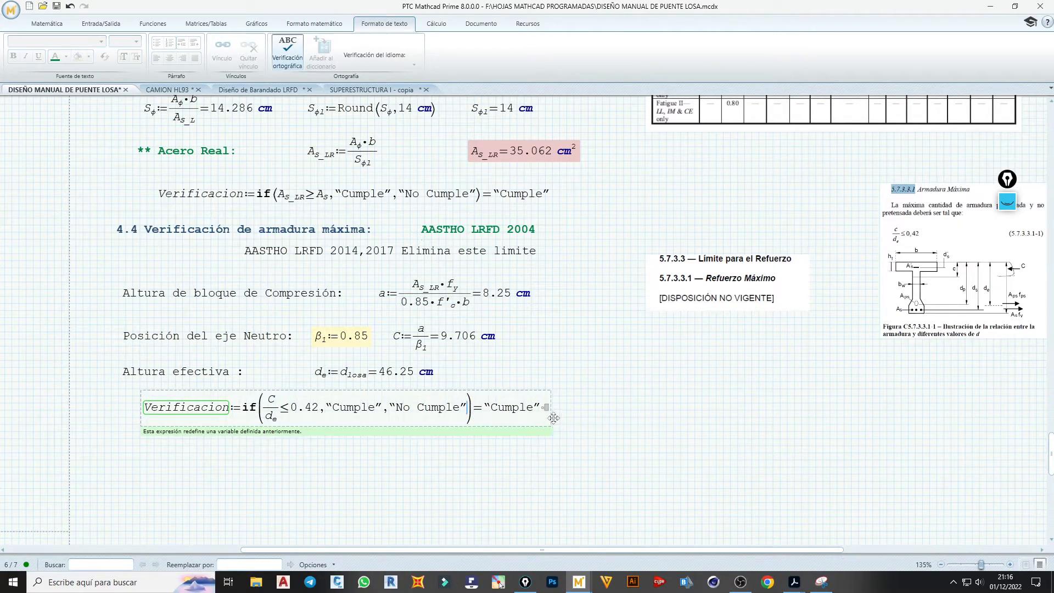
{"action": "left_click", "coordinate": [553, 417]}
{"action": "key", "text": "Left"}
{"action": "key", "text": "Left"}
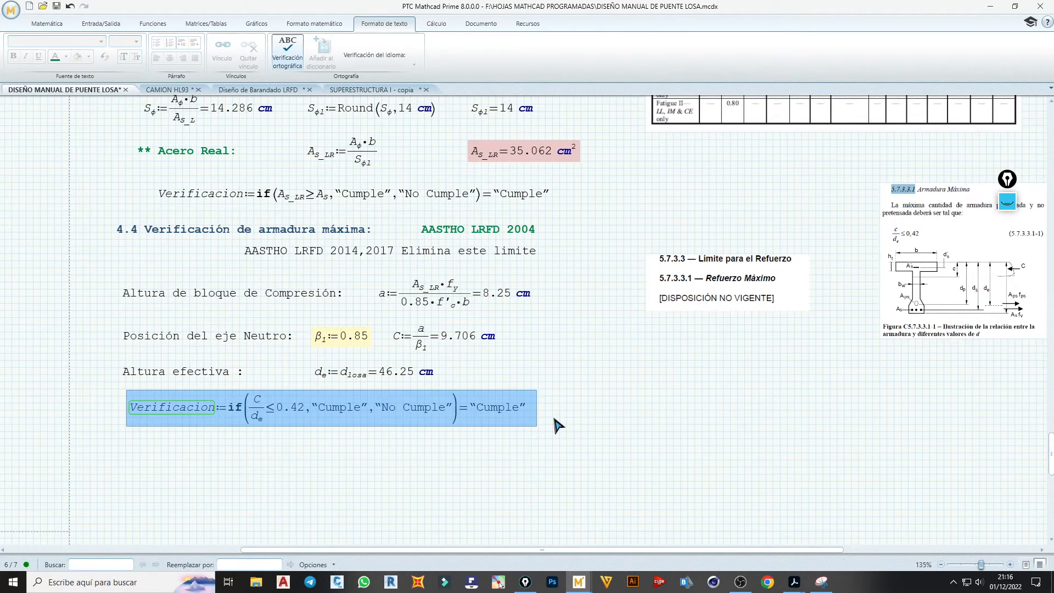
{"action": "left_click", "coordinate": [588, 425]}
- Move the 5.6.3.3 Minimum Reinforcement and 5.7.3.3.2 Refuerzo Mínimo excerpts together up to just below the maximum reinforcement excerpts
{"action": "scroll", "coordinate": [595, 452], "scroll_direction": "down", "scroll_amount": 4}
{"action": "scroll", "coordinate": [664, 465], "scroll_direction": "down", "scroll_amount": 5}
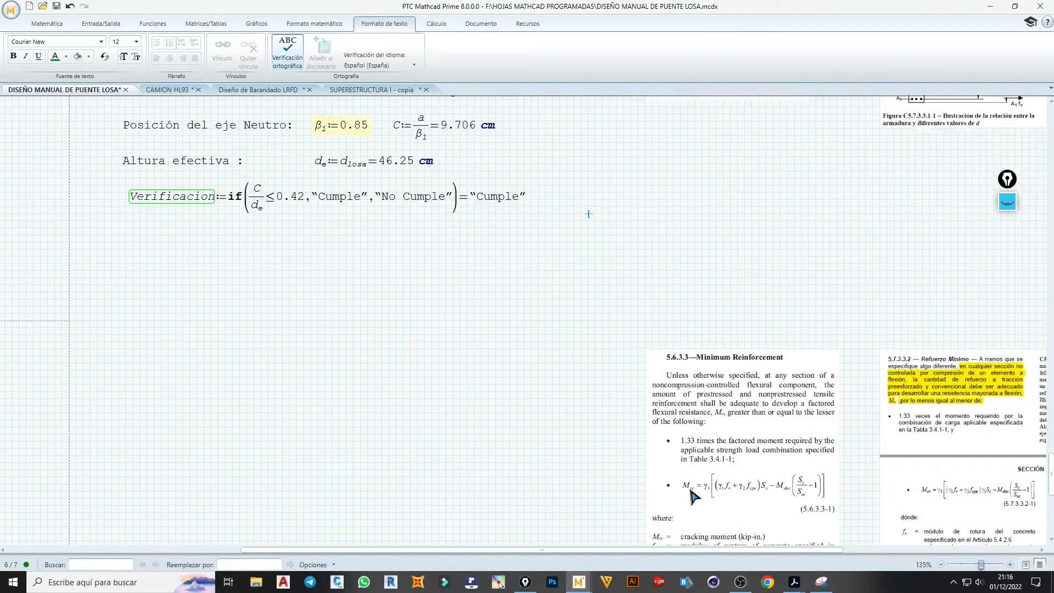
{"action": "left_click_drag", "start_coordinate": [723, 550], "coordinate": [374, 262]}
{"action": "scroll", "coordinate": [374, 264], "scroll_direction": "down", "scroll_amount": 4}
{"action": "key", "text": "Up"}
{"action": "key", "text": "Up"}
{"action": "key", "text": "Up"}
{"action": "key", "text": "Up"}
{"action": "key", "text": "Up"}
{"action": "key", "text": "Up"}
{"action": "key", "text": "Up"}
{"action": "key", "text": "Up"}
{"action": "key", "text": "Up"}
{"action": "key", "text": "Up"}
{"action": "key", "text": "Up"}
{"action": "key", "text": "Up"}
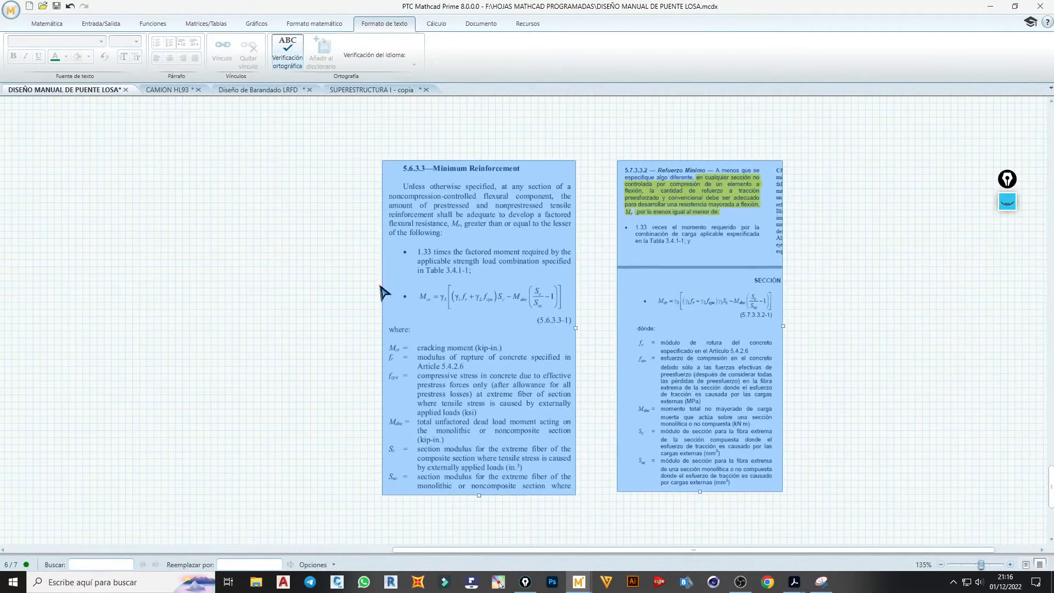
{"action": "scroll", "coordinate": [439, 405], "scroll_direction": "up", "scroll_amount": 4}
{"action": "scroll", "coordinate": [447, 420], "scroll_direction": "up", "scroll_amount": 5}
{"action": "scroll", "coordinate": [448, 420], "scroll_direction": "down", "scroll_amount": 5}
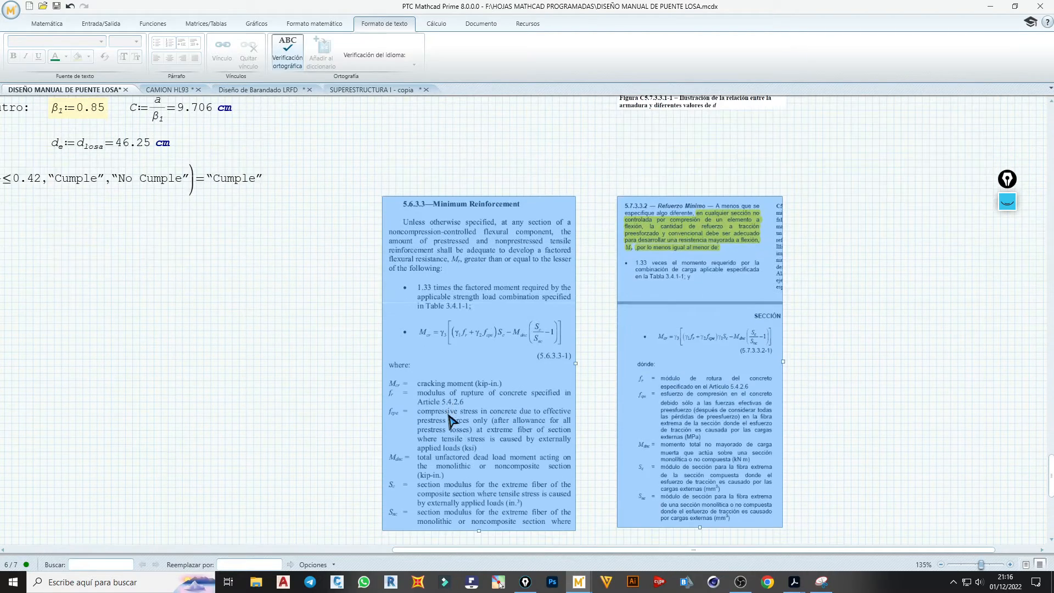
{"action": "key", "text": "Up"}
{"action": "key", "text": "Up"}
{"action": "key", "text": "Up"}
{"action": "key", "text": "Up"}
{"action": "key", "text": "Up"}
{"action": "key", "text": "Up"}
{"action": "key", "text": "Up"}
{"action": "key", "text": "Up"}
{"action": "key", "text": "Up"}
{"action": "key", "text": "Up"}
{"action": "key", "text": "Up"}
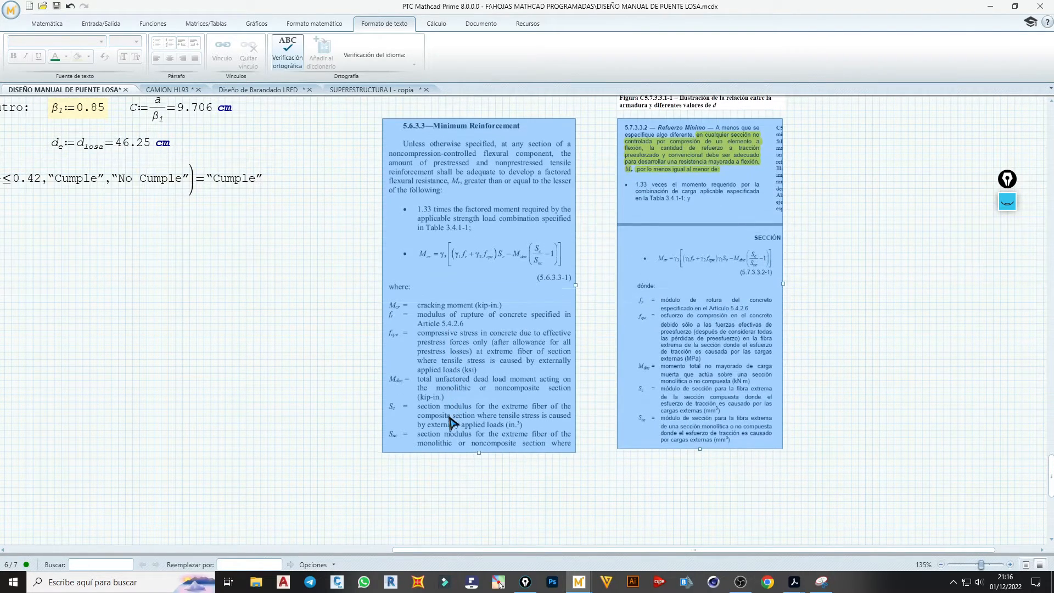
{"action": "scroll", "coordinate": [483, 420], "scroll_direction": "up", "scroll_amount": 5}
{"action": "scroll", "coordinate": [519, 409], "scroll_direction": "up", "scroll_amount": 3}
{"action": "left_click", "coordinate": [516, 269]}
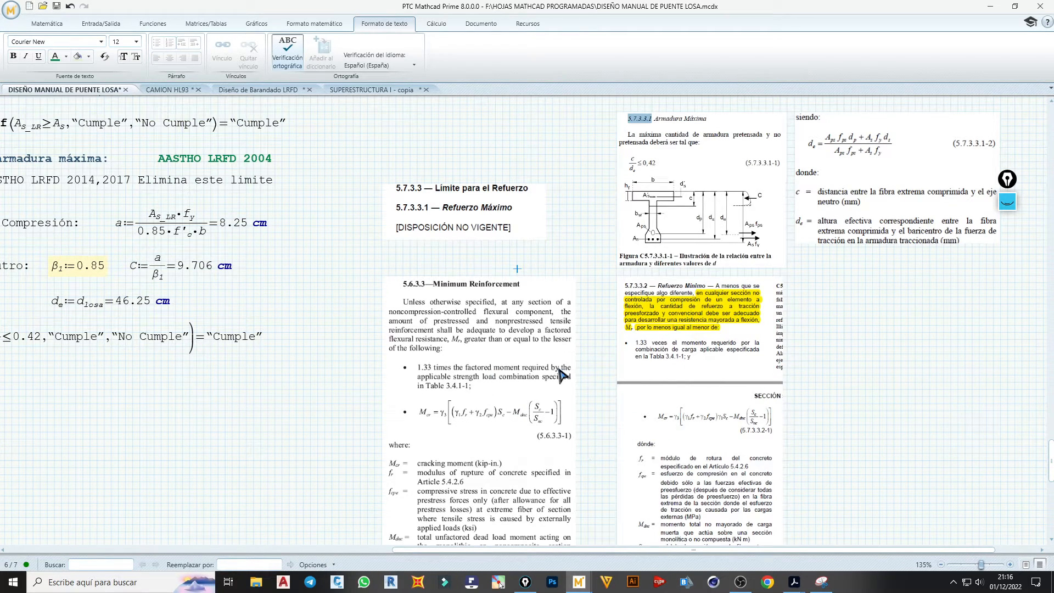
{"action": "left_click", "coordinate": [499, 585]}
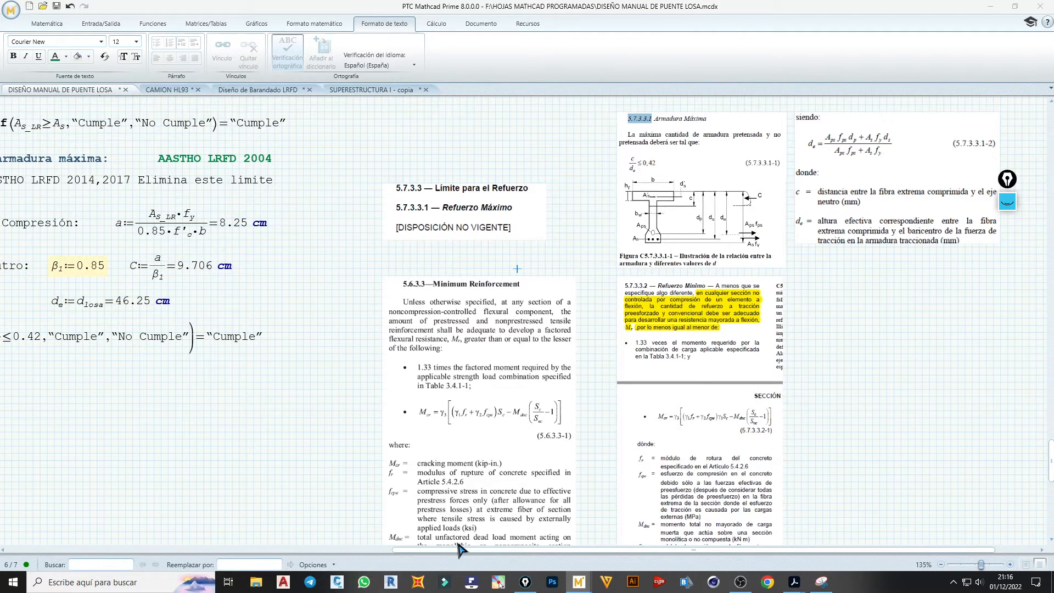
{"action": "left_click_drag", "start_coordinate": [455, 550], "coordinate": [217, 549]}
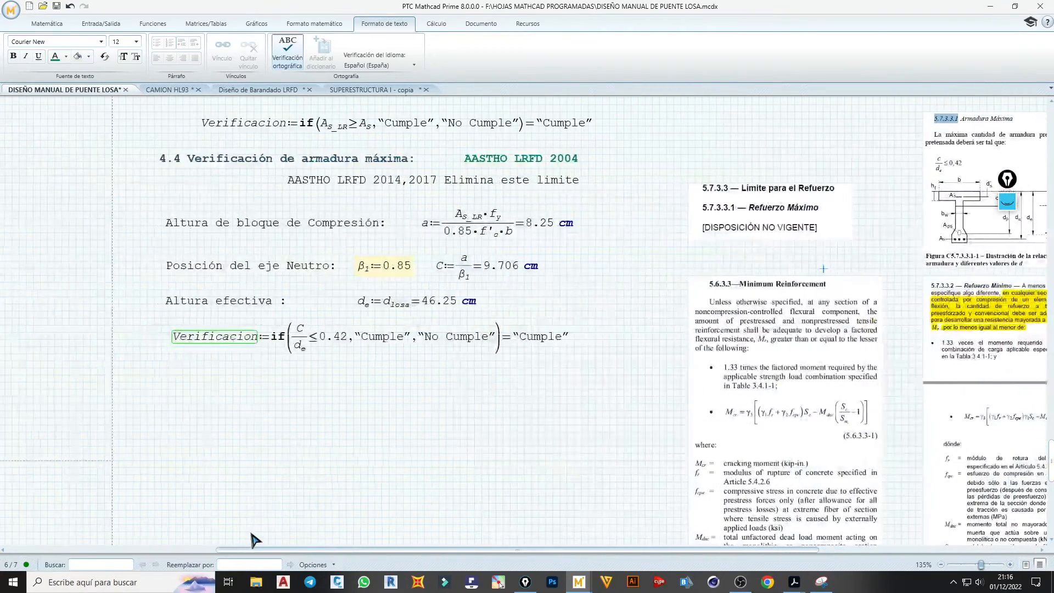
- Duplicate the "4.4 Verificación de armadura máxima:" heading below the C/d_e verification formula
{"action": "left_click", "coordinate": [213, 160]}
{"action": "left_click", "coordinate": [238, 171]}
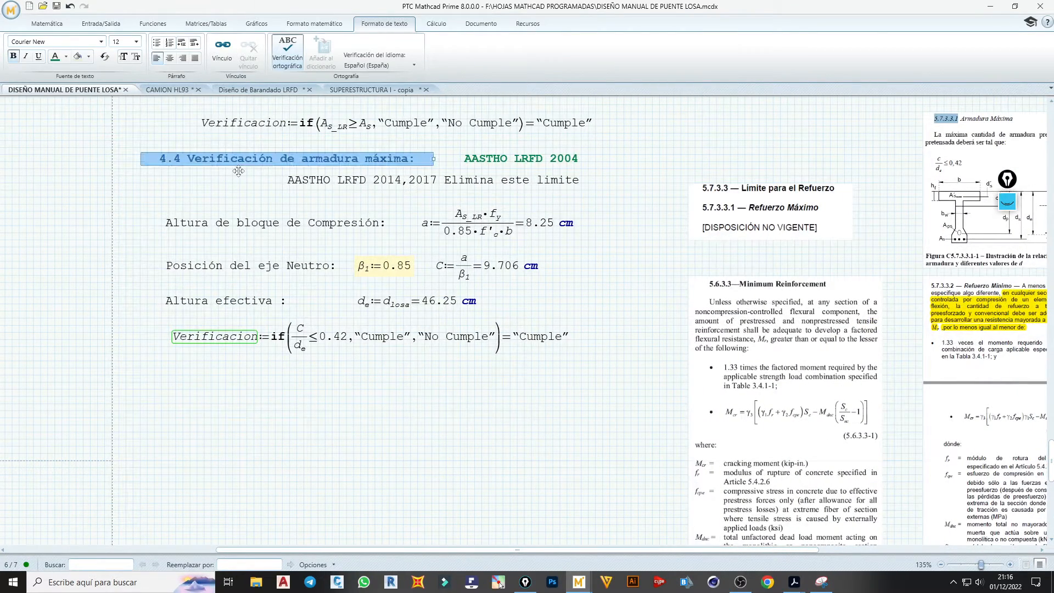
{"action": "left_click", "coordinate": [148, 381]}
{"action": "type", "text": "4.4 Verificación de armadura máxima:"}
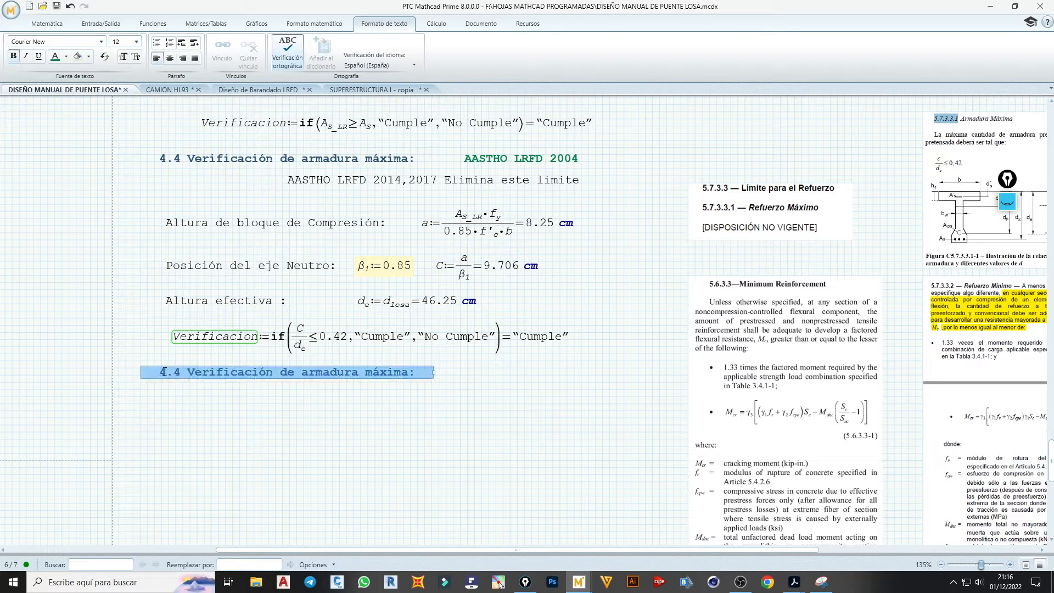
- Change the copied heading to "4.5 Verificación de armadura mínima:", using the spelling suggestion to add the accent
{"action": "left_click", "coordinate": [183, 373]}
{"action": "key", "text": "BackSpace"}
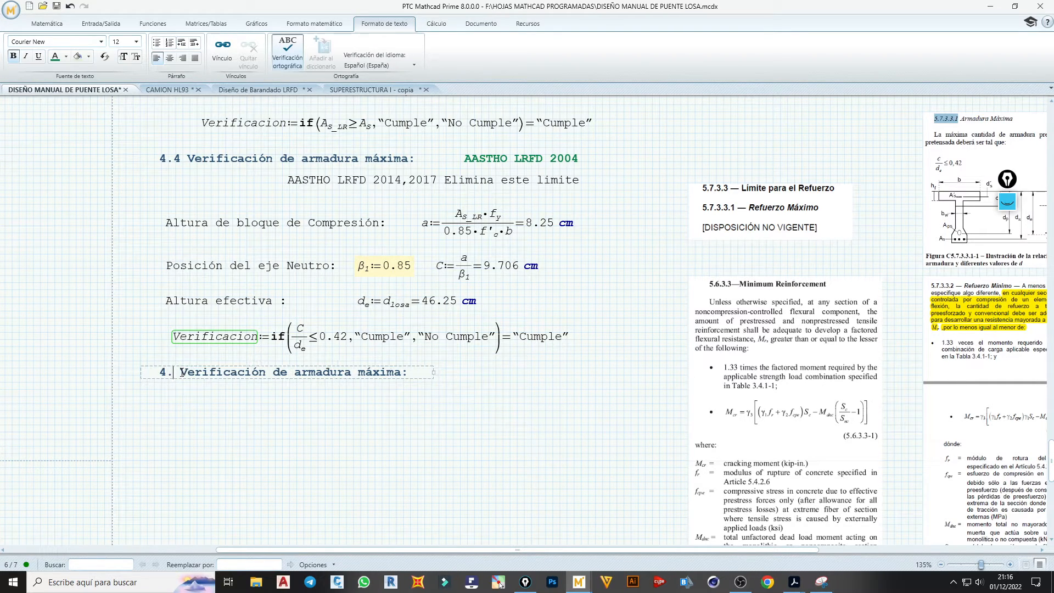
{"action": "type", "text": "5"}
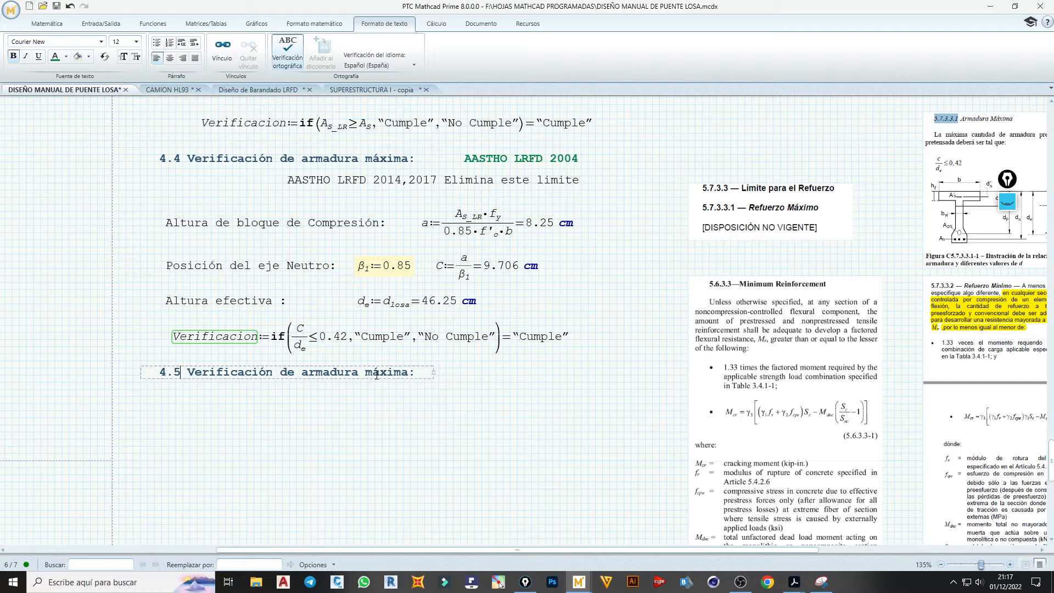
{"action": "left_click_drag", "start_coordinate": [391, 374], "coordinate": [402, 374]}
{"action": "type", "text": "mini"}
{"action": "right_click", "coordinate": [398, 377]}
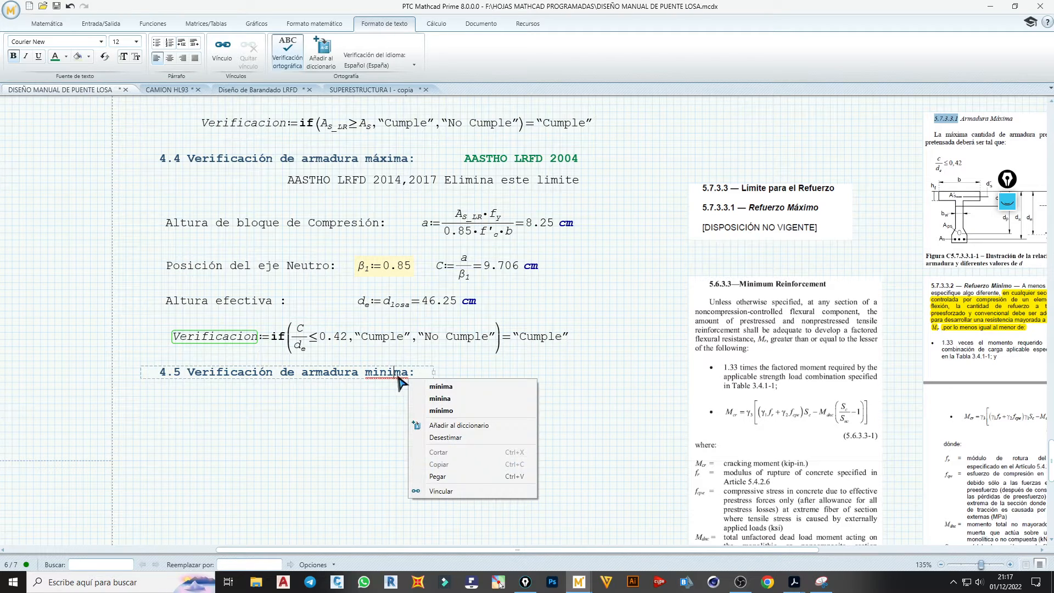
{"action": "left_click", "coordinate": [450, 386]}
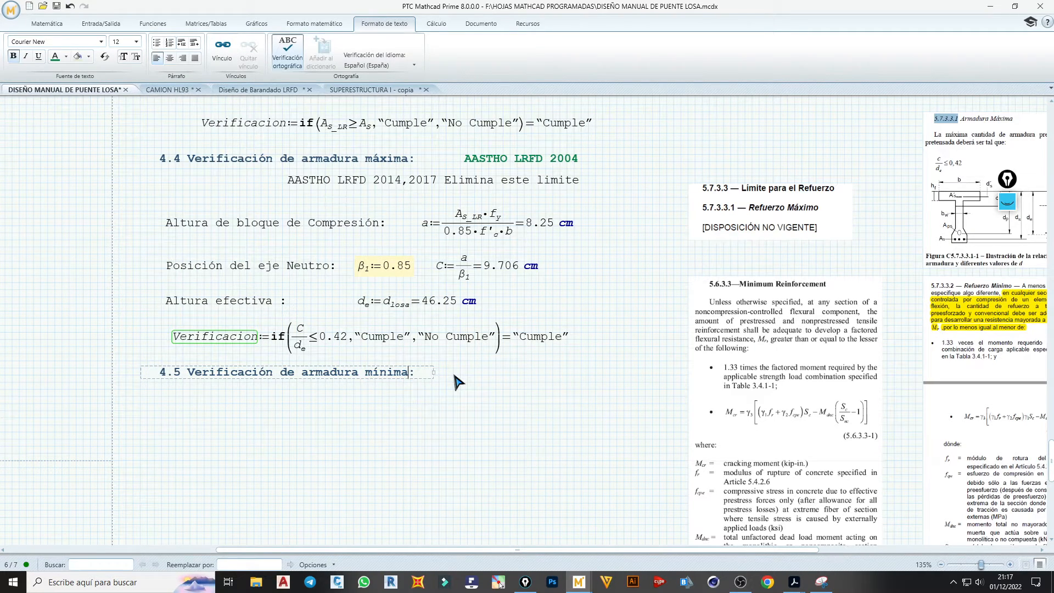
- Start an equation beside the 4.5 heading with M_cr, subscript cr, followed by the comparison equals operator
{"action": "left_click", "coordinate": [454, 376]}
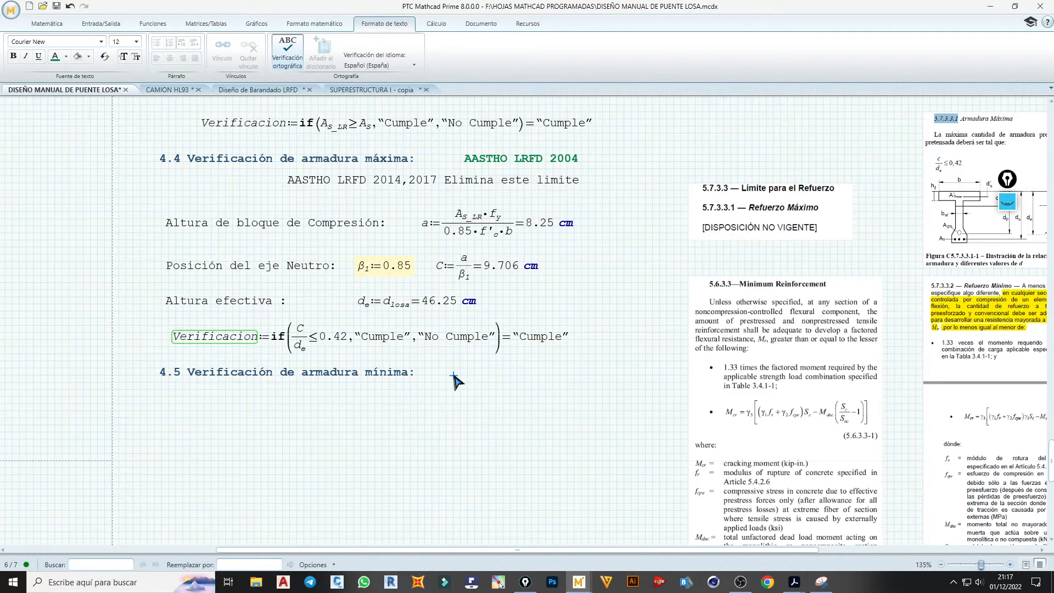
{"action": "type", "text": "M"}
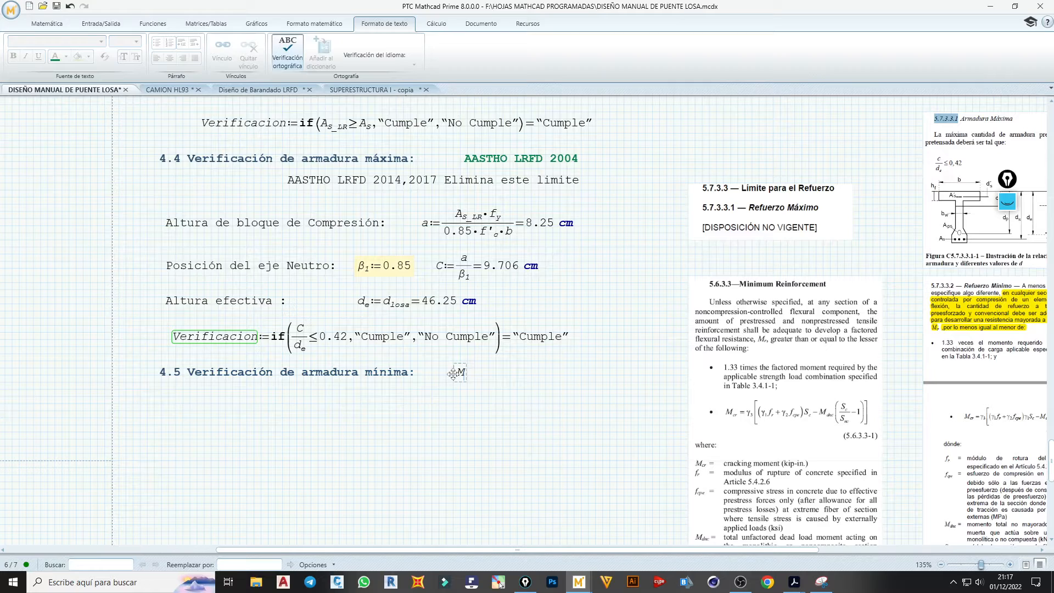
{"action": "left_click_drag", "start_coordinate": [697, 550], "coordinate": [828, 557]}
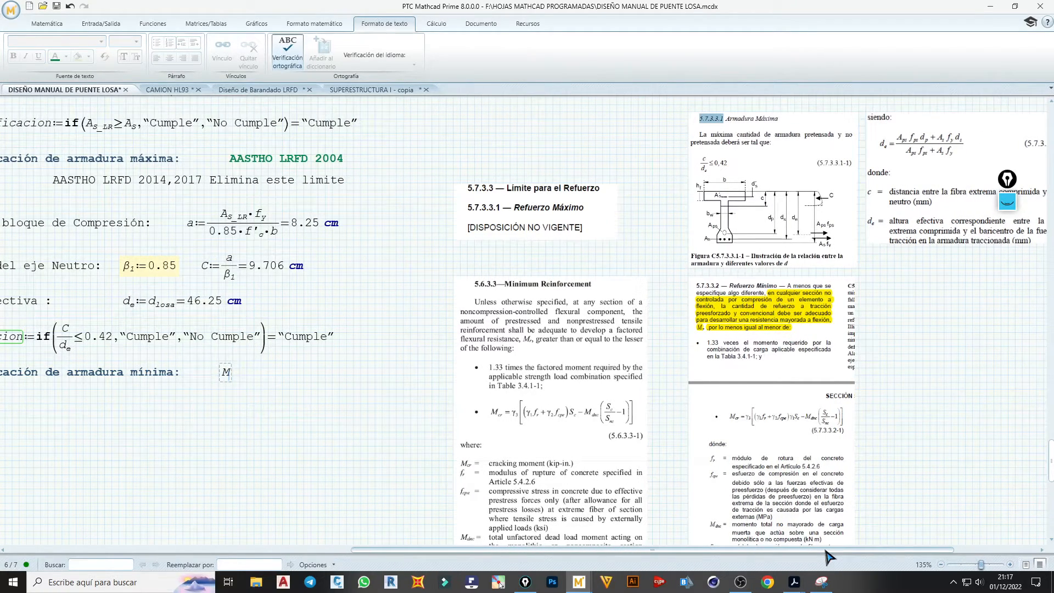
{"action": "left_click_drag", "start_coordinate": [826, 551], "coordinate": [839, 550]}
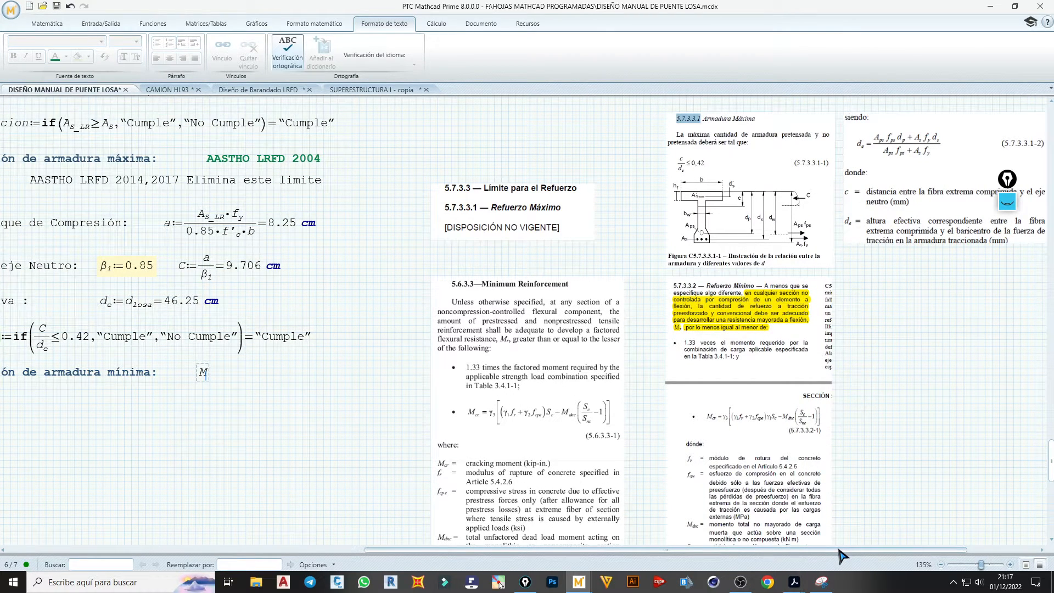
{"action": "left_click_drag", "start_coordinate": [839, 550], "coordinate": [816, 554]}
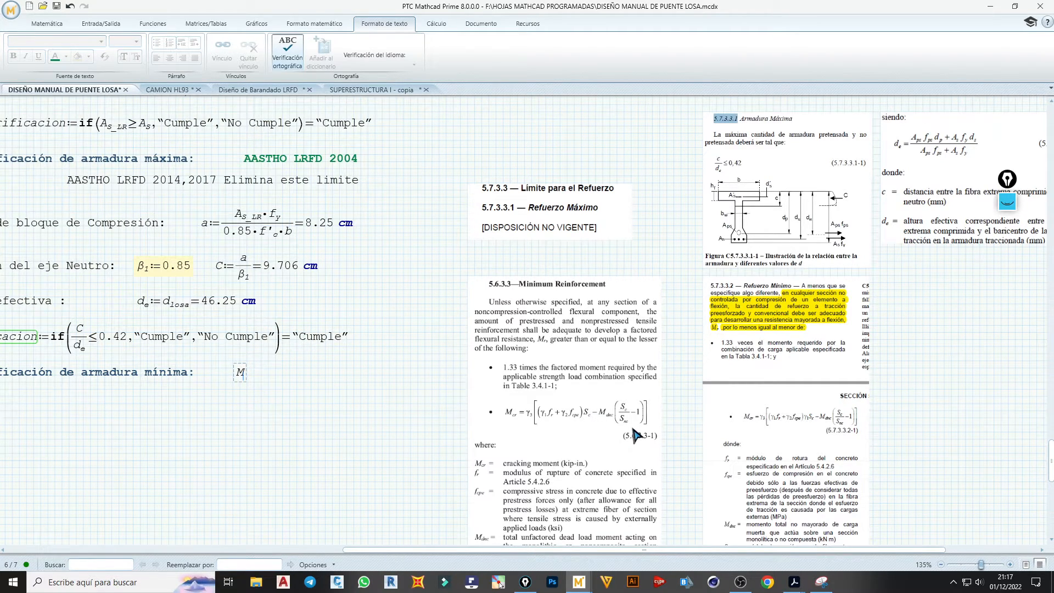
{"action": "scroll", "coordinate": [634, 425], "scroll_direction": "down", "scroll_amount": 3}
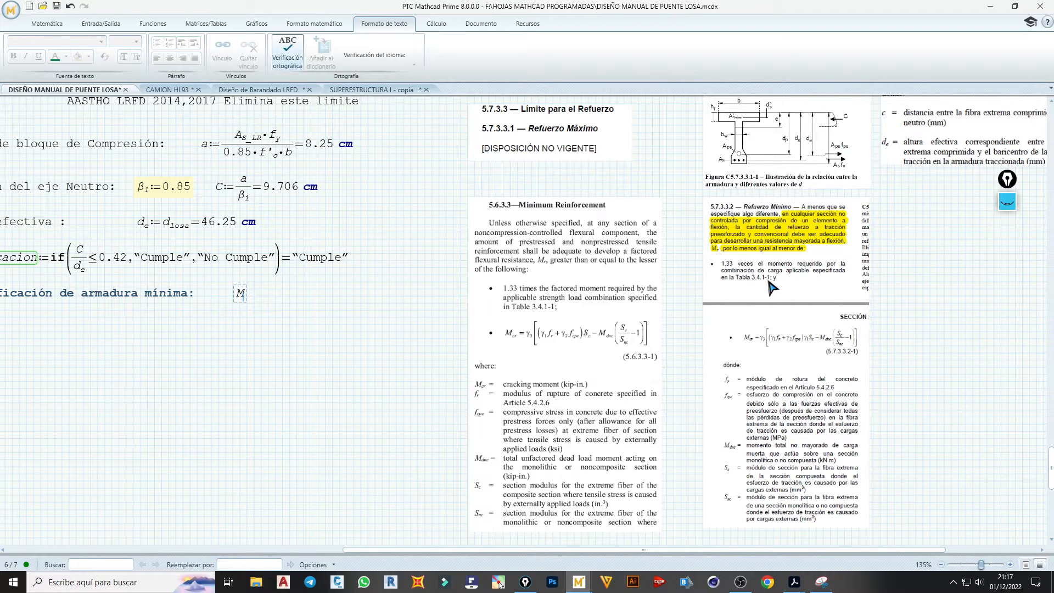
{"action": "scroll", "coordinate": [815, 226], "scroll_direction": "up", "scroll_amount": 1}
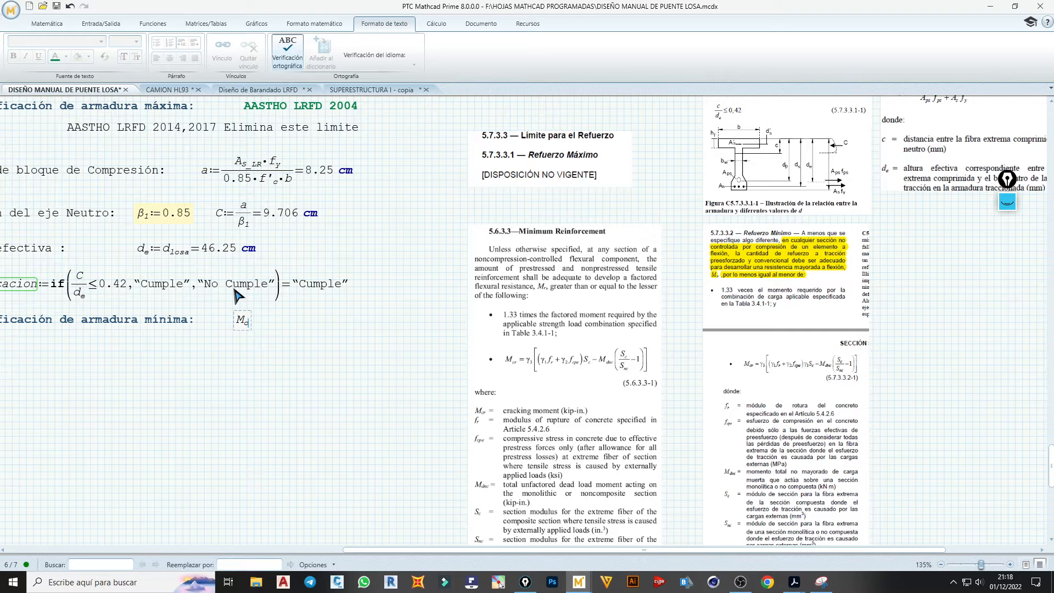
{"action": "left_click", "coordinate": [48, 24]}
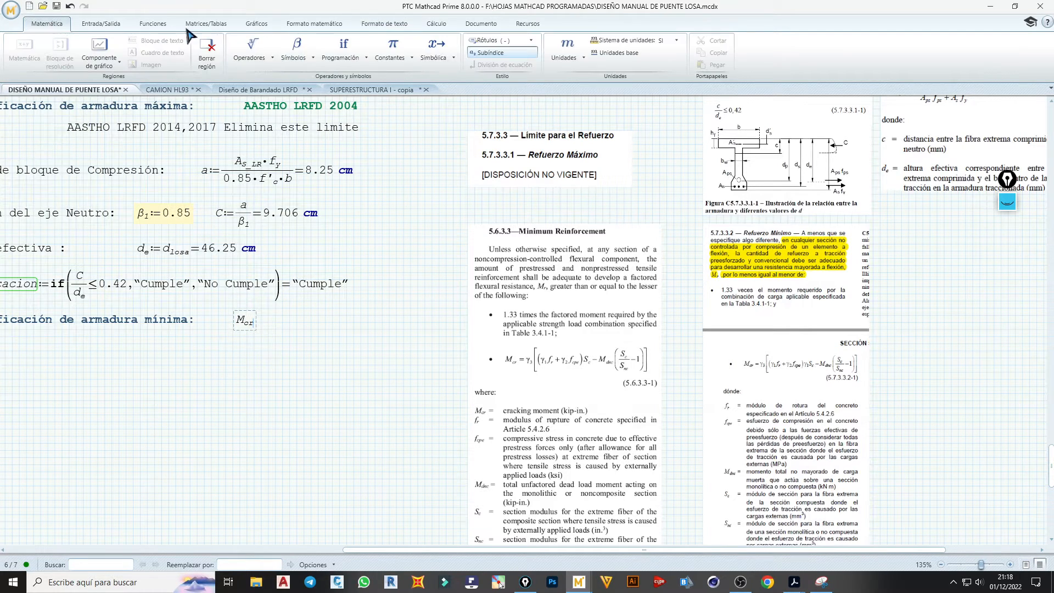
{"action": "left_click", "coordinate": [293, 55]}
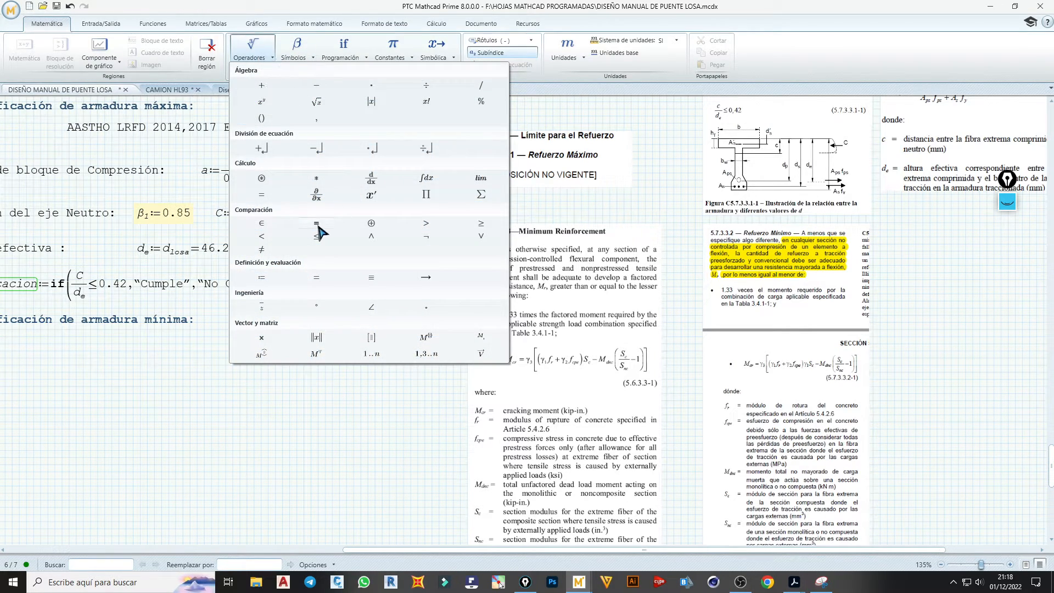
{"action": "type", "text": "="}
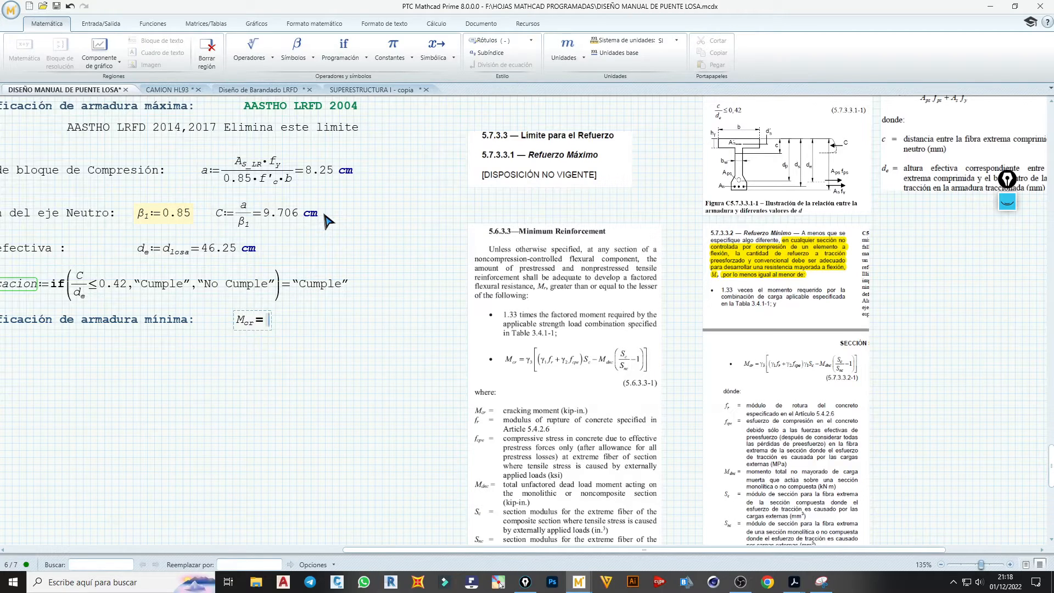
- Complete the right side of the M_cr equation as S_c·f_r, with c and r as subscripts
{"action": "type", "text": "S"}
{"action": "key", "text": "ctrl+minus"}
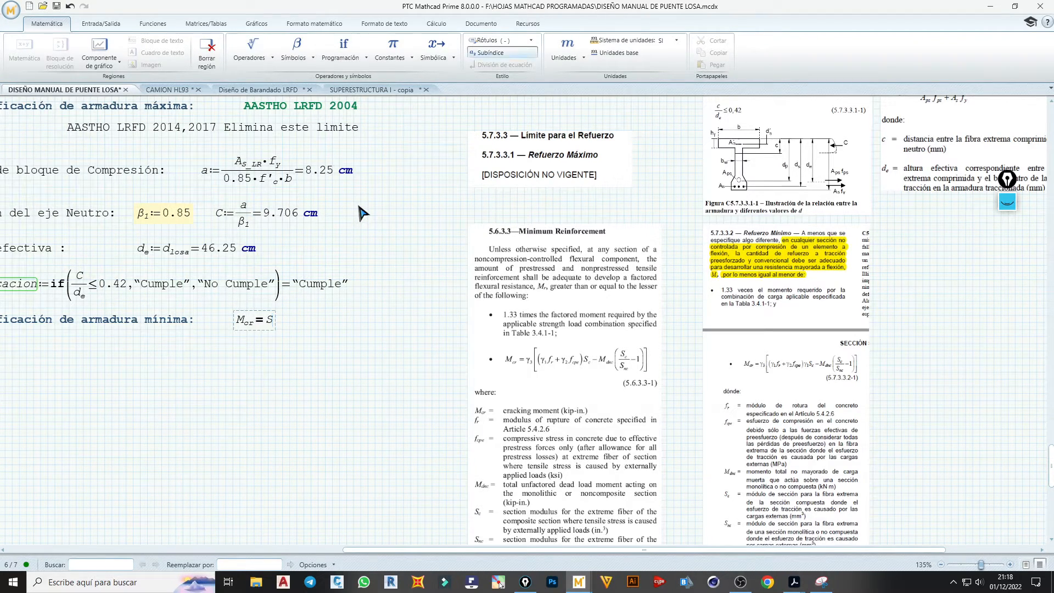
{"action": "type", "text": "c*"}
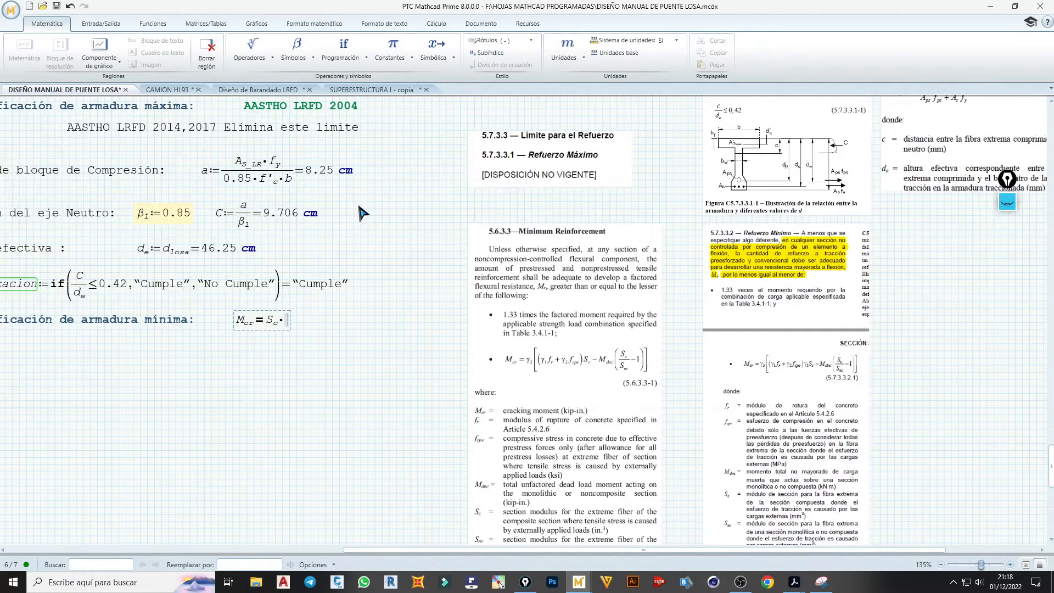
{"action": "type", "text": "F"}
{"action": "key", "text": "BackSpace"}
{"action": "type", "text": "f"}
{"action": "key", "text": "period"}
{"action": "type", "text": "r"}
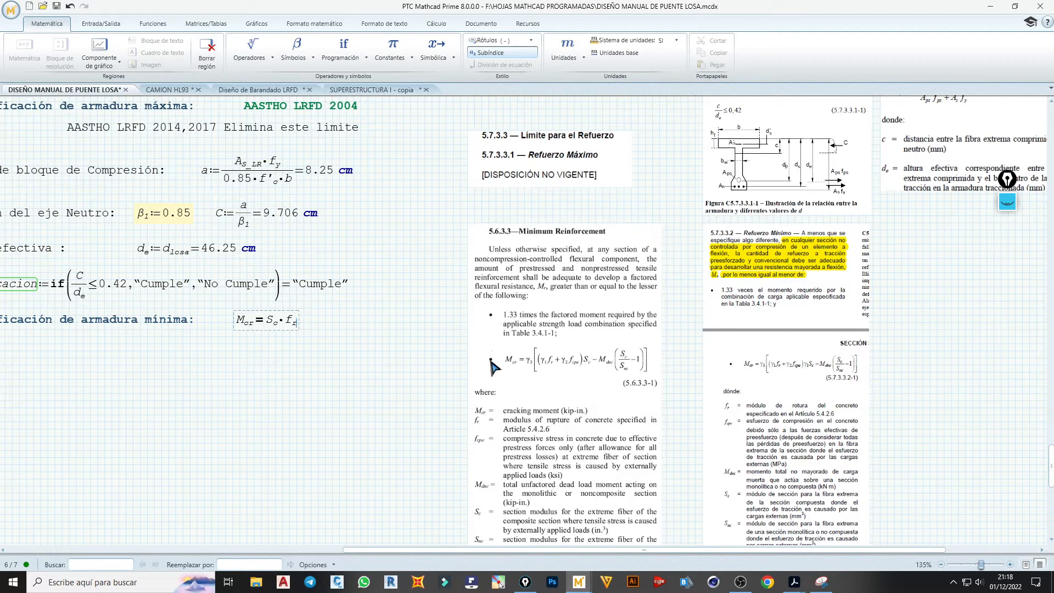
{"action": "scroll", "coordinate": [528, 420], "scroll_direction": "down", "scroll_amount": 1}
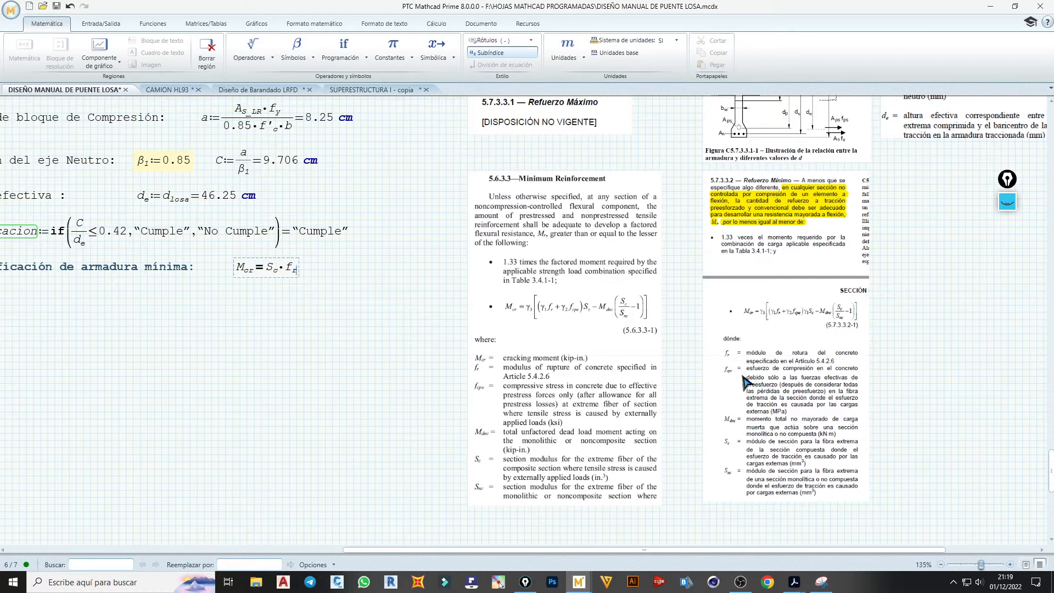
{"action": "scroll", "coordinate": [745, 382], "scroll_direction": "up", "scroll_amount": 1}
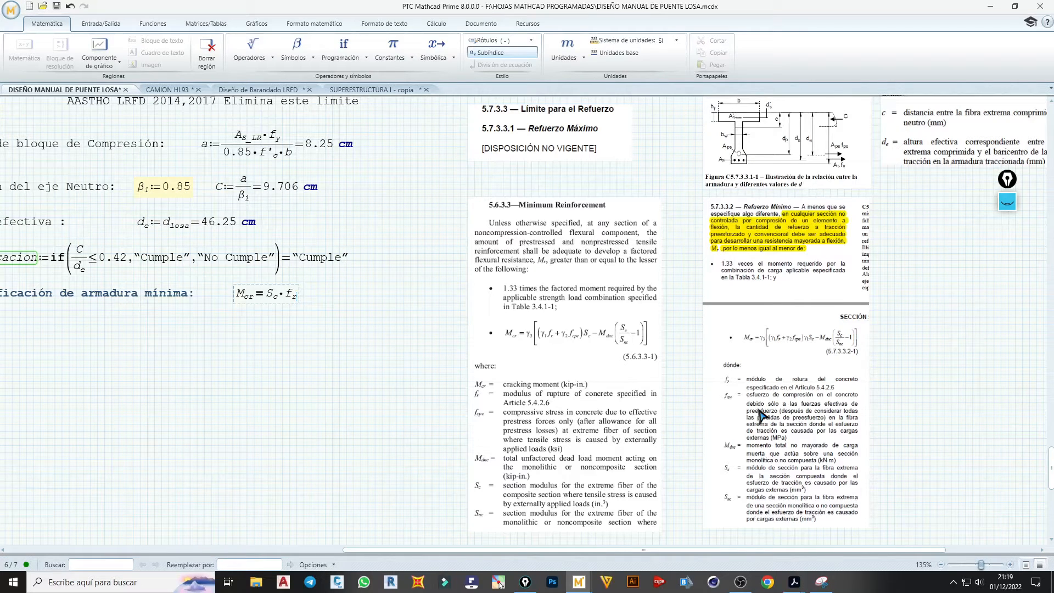
{"action": "left_click", "coordinate": [300, 293]}
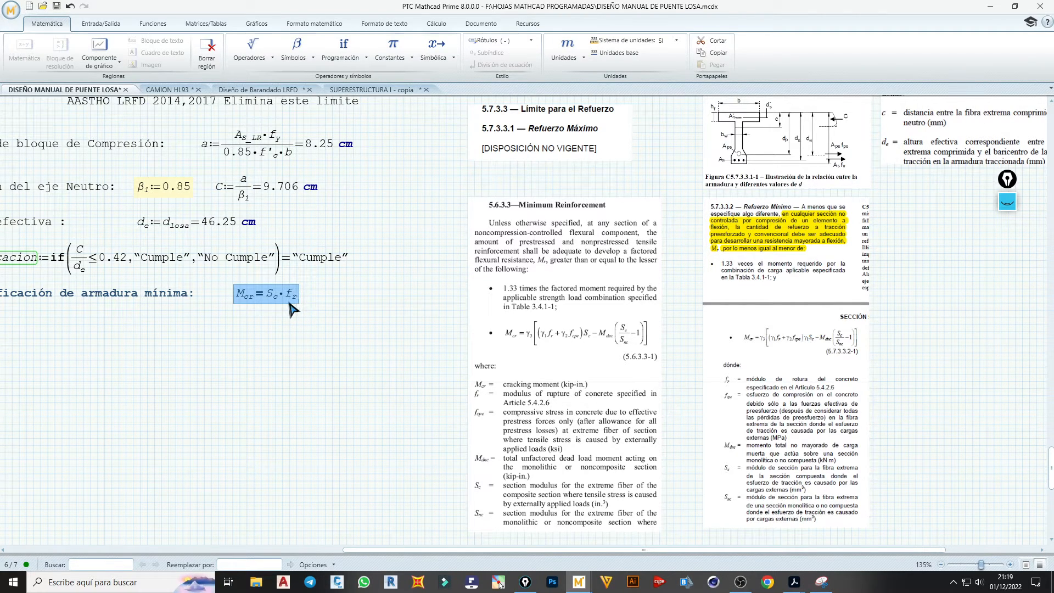
{"action": "left_click", "coordinate": [289, 304]}
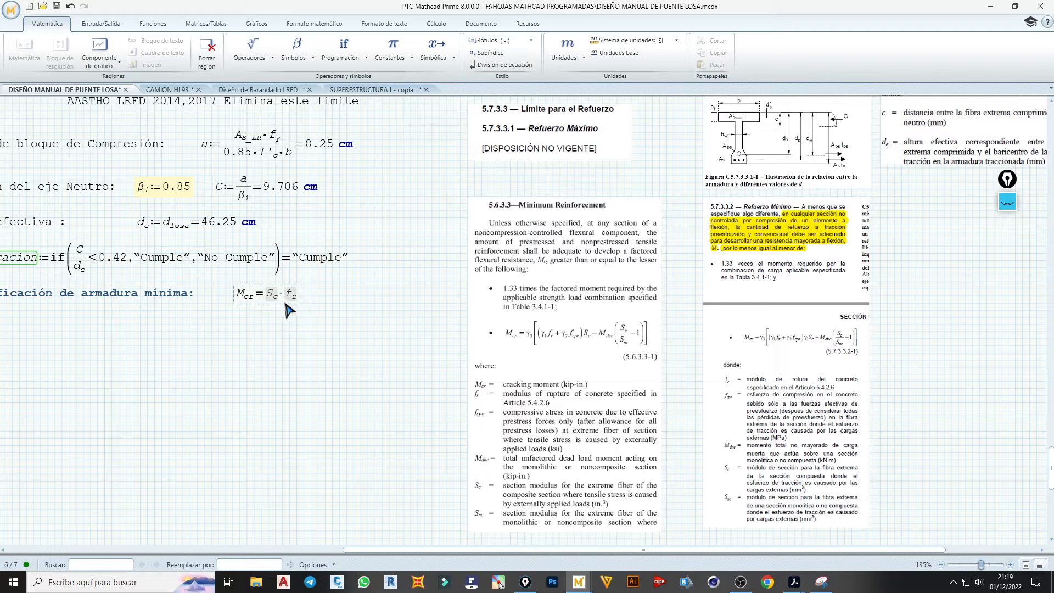
{"action": "left_click", "coordinate": [298, 300]}
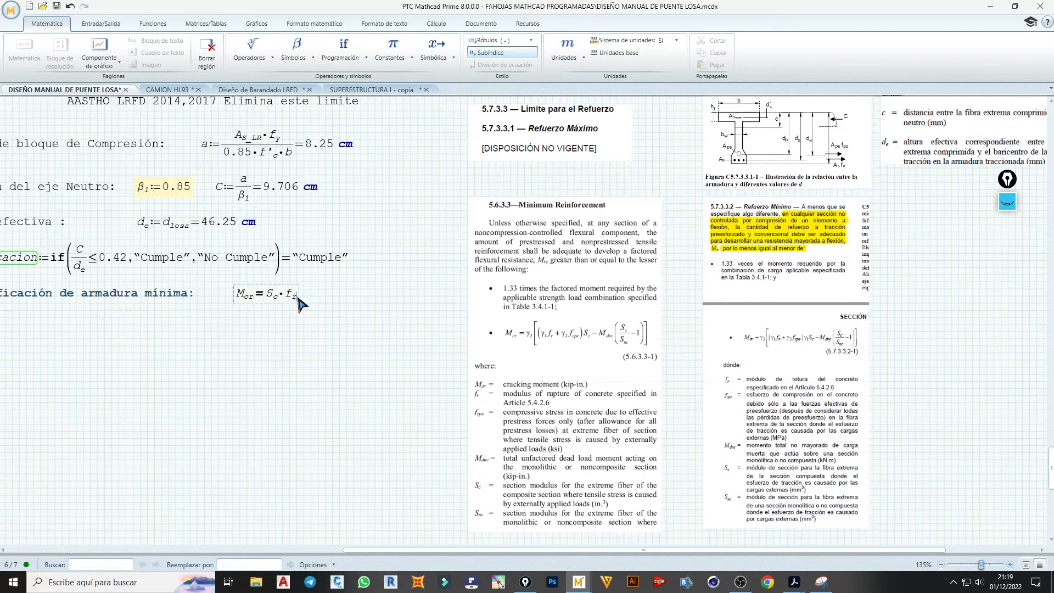
{"action": "left_click", "coordinate": [300, 298]}
- Copy the "Altura efectiva :" label and paste it below the 4.5 heading, aligned with the other labels
{"action": "left_click_drag", "start_coordinate": [686, 551], "coordinate": [584, 549]}
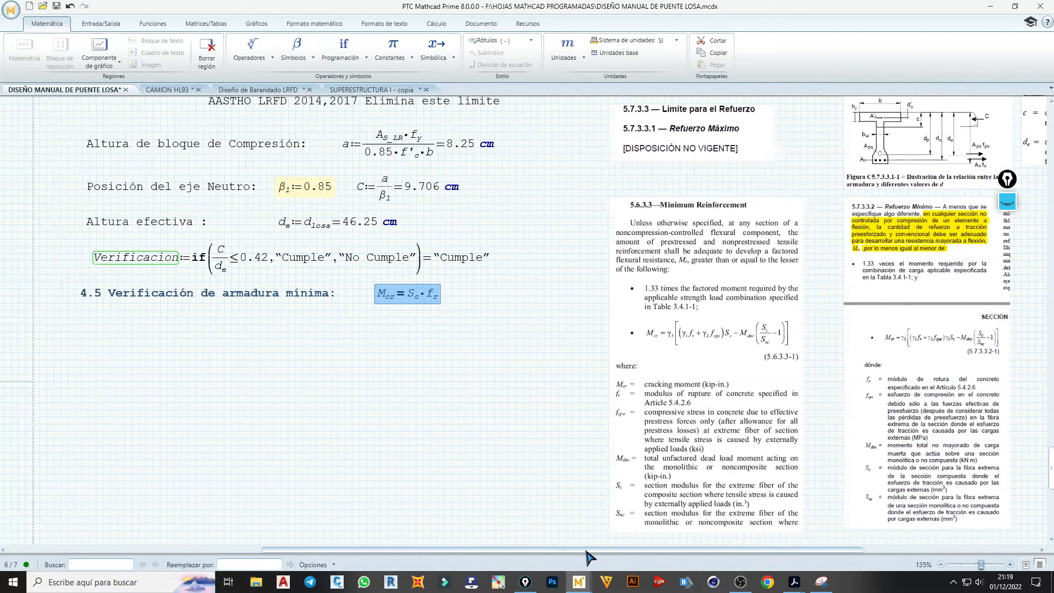
{"action": "left_click", "coordinate": [222, 325]}
{"action": "left_click", "coordinate": [134, 332]}
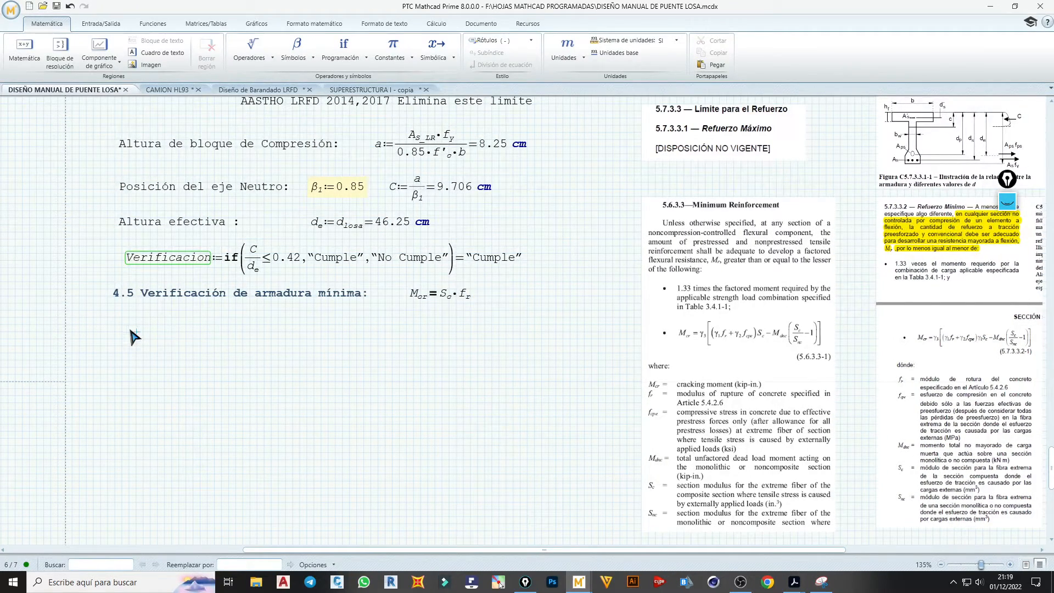
{"action": "left_click", "coordinate": [155, 217]}
{"action": "key", "text": "ctrl+c"}
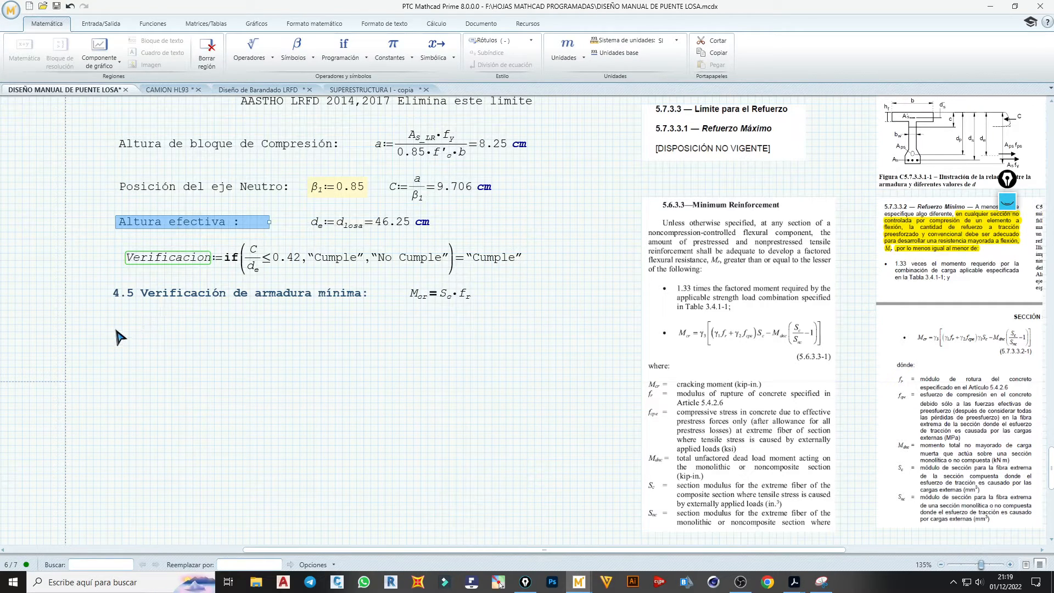
{"action": "left_click", "coordinate": [120, 324]}
{"action": "key", "text": "ctrl+v"}
- Replace the pasted label's text with "Modulo de sección:", correcting the accent in "sección" with the spelling suggestion
{"action": "left_click_drag", "start_coordinate": [122, 323], "coordinate": [232, 312]}
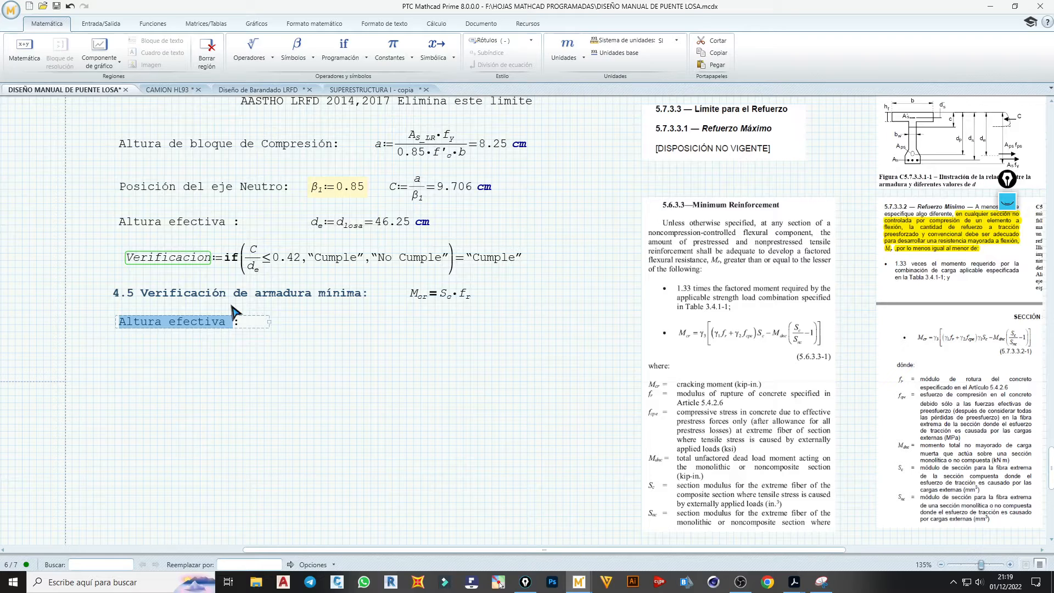
{"action": "type", "text": "M"}
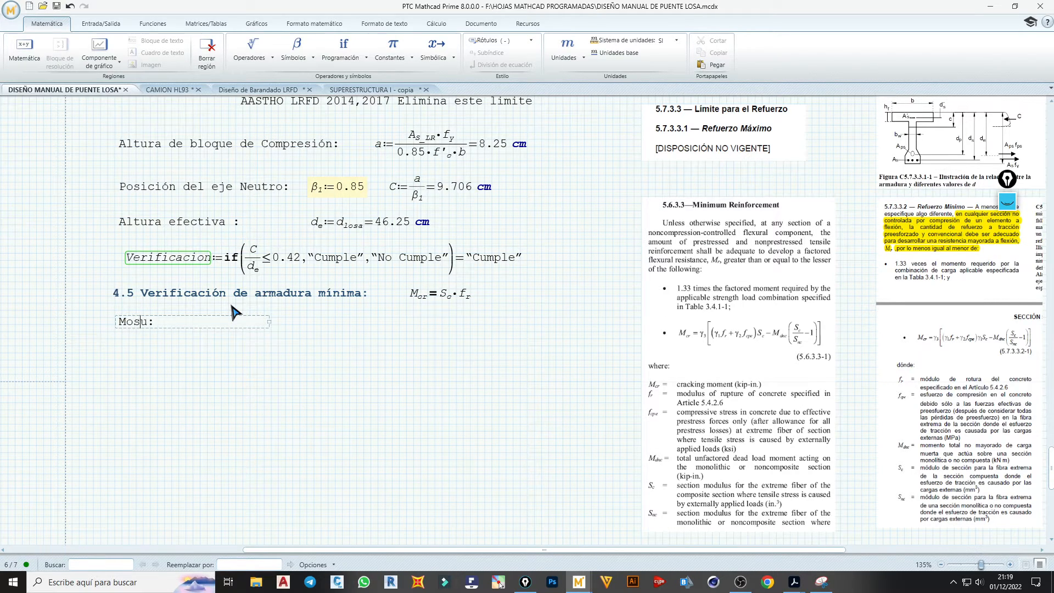
{"action": "type", "text": "odulo de seccion"}
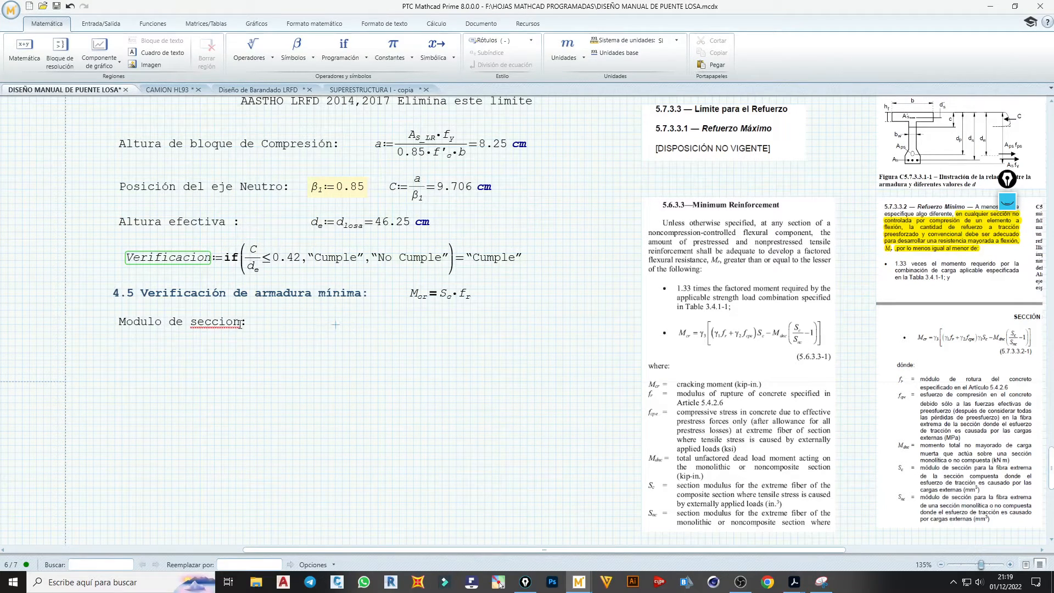
{"action": "right_click", "coordinate": [225, 324]}
{"action": "left_click", "coordinate": [258, 327]}
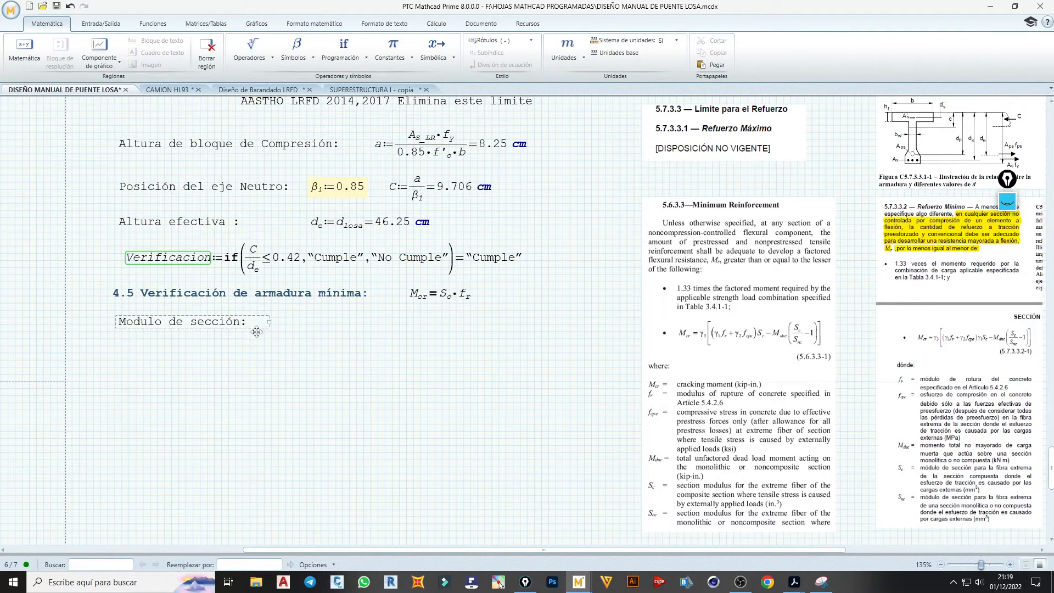
- Move the "Modulo de sección:" label slightly down to leave more space beneath the 4.5 heading
{"action": "left_click_drag", "start_coordinate": [256, 332], "coordinate": [256, 345]}
{"action": "left_click", "coordinate": [315, 332]}
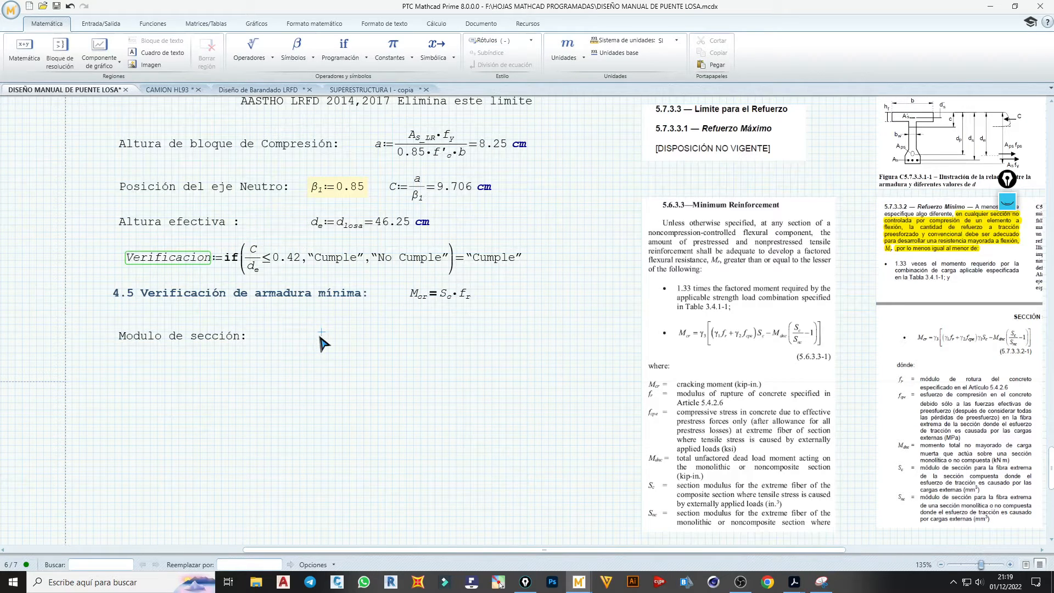
{"action": "left_click", "coordinate": [261, 337]}
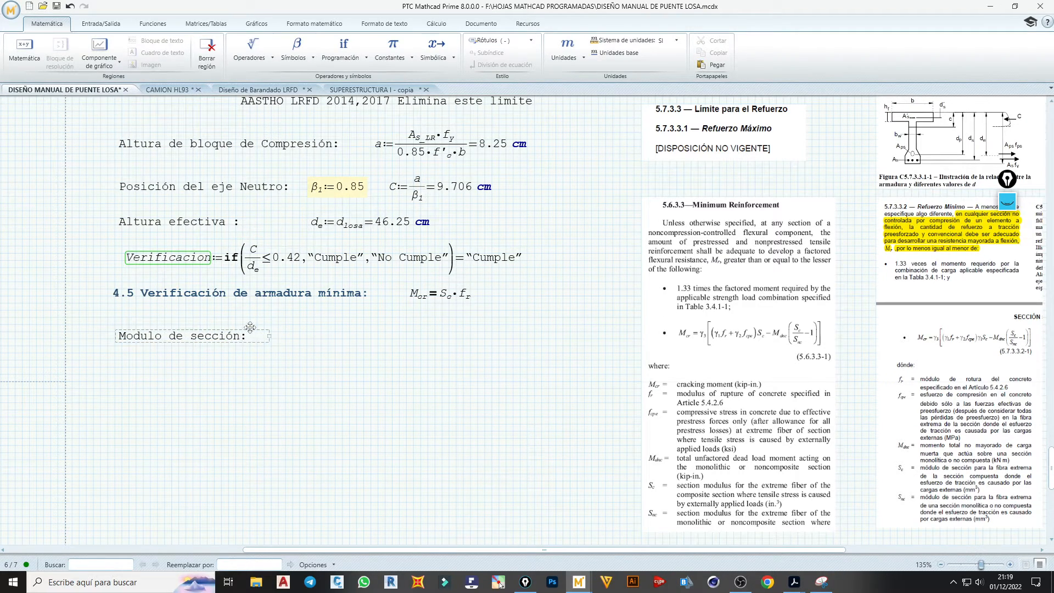
{"action": "left_click_drag", "start_coordinate": [250, 328], "coordinate": [250, 320]}
- Beside the "Modulo de sección:" label, begin defining S_c as a fraction with b·h_losa in the numerator, using c and losa as subscripts
{"action": "left_click", "coordinate": [300, 338]}
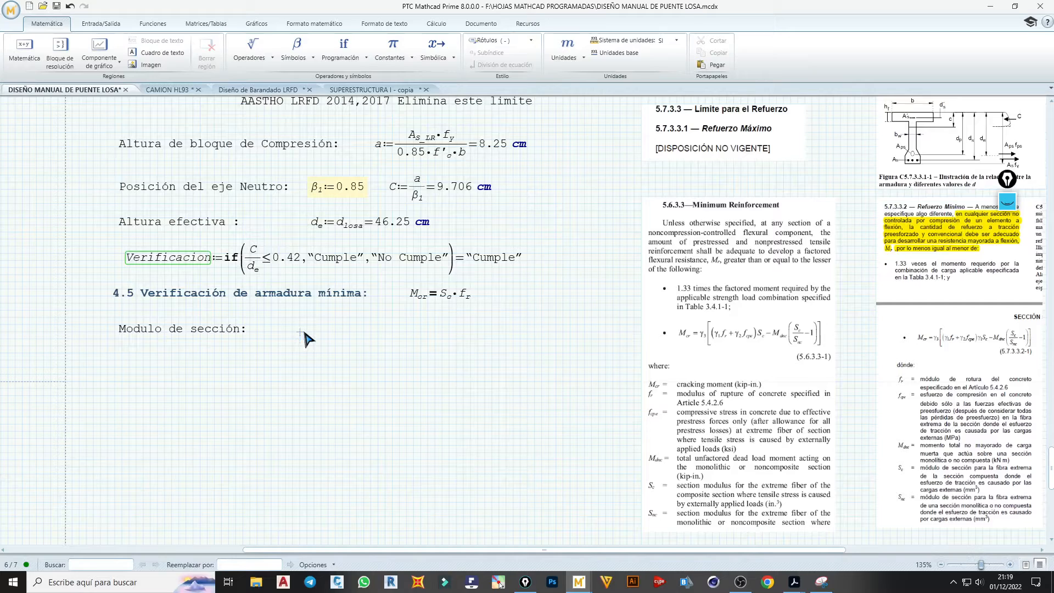
{"action": "type", "text": "S."}
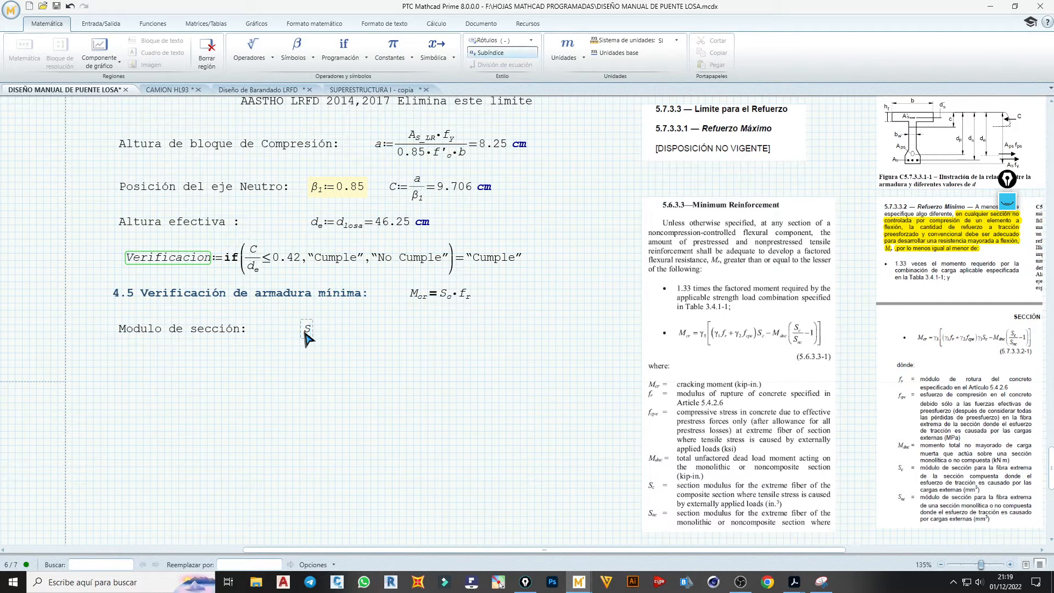
{"action": "type", "text": "c:="}
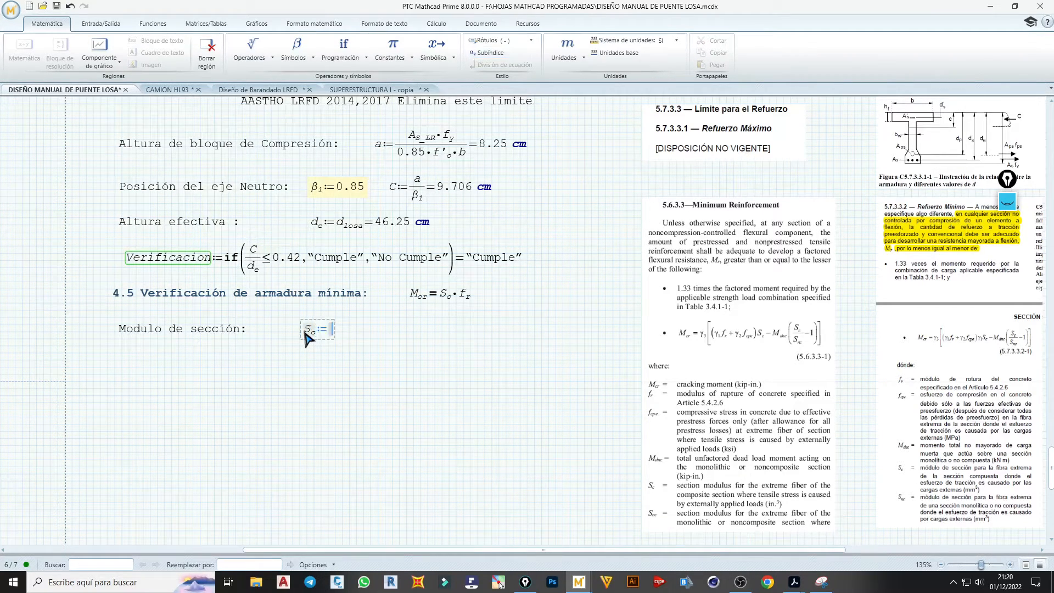
{"action": "type", "text": "/"}
{"action": "type", "text": "b"}
{"action": "type", "text": "*"}
{"action": "type", "text": "H"}
{"action": "key", "text": "BackSpace"}
{"action": "type", "text": "h.1osa"}
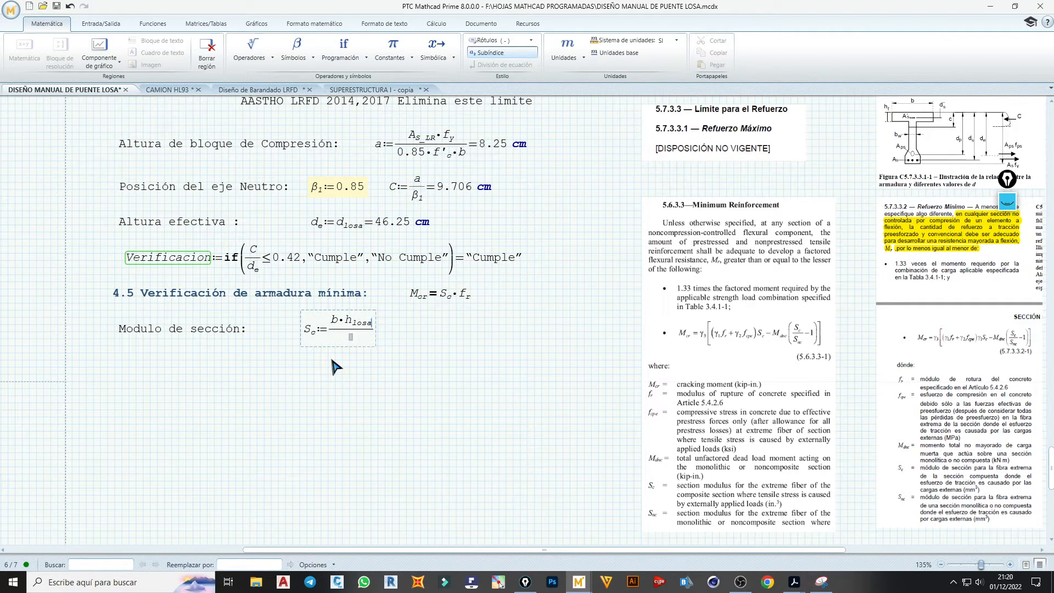
- Square h_losa, set the denominator to 6 and evaluate the section modulus in m^3
{"action": "type", "text": "^2"}
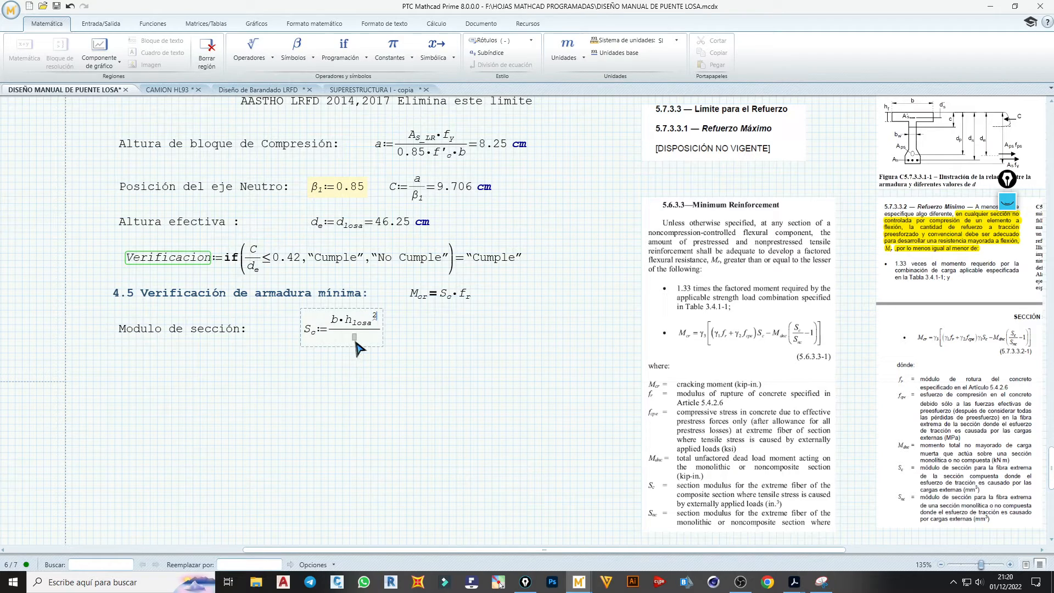
{"action": "type", "text": "6="}
{"action": "type", "text": "m^3"}
{"action": "left_click", "coordinate": [449, 360]}
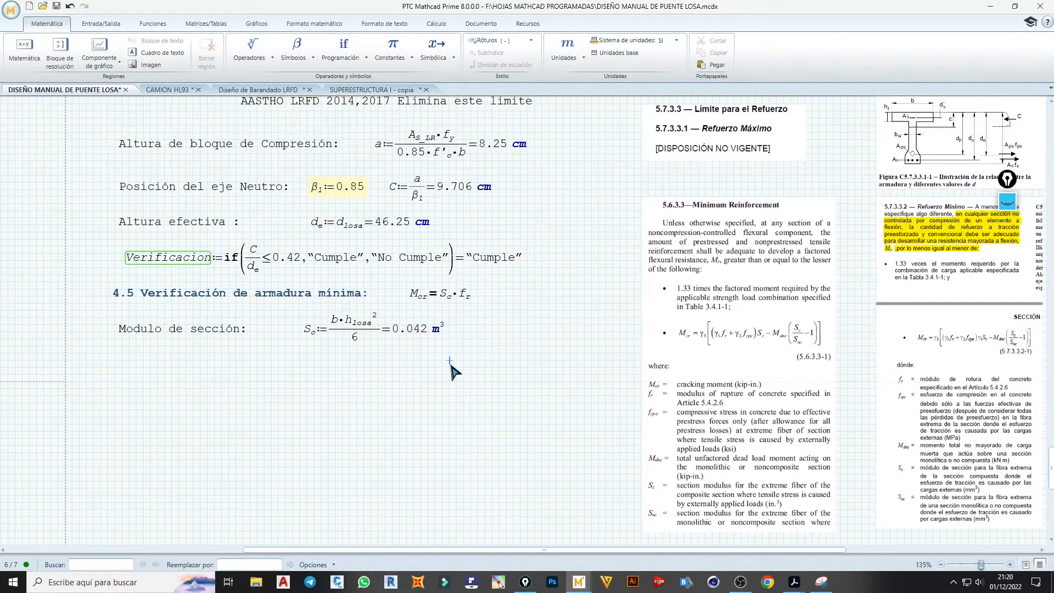
- Insert a blank line above the section modulus row to separate it from the 4.5 heading
{"action": "left_click_drag", "start_coordinate": [446, 345], "coordinate": [449, 335]}
{"action": "left_click", "coordinate": [461, 316]}
{"action": "key", "text": "Return"}
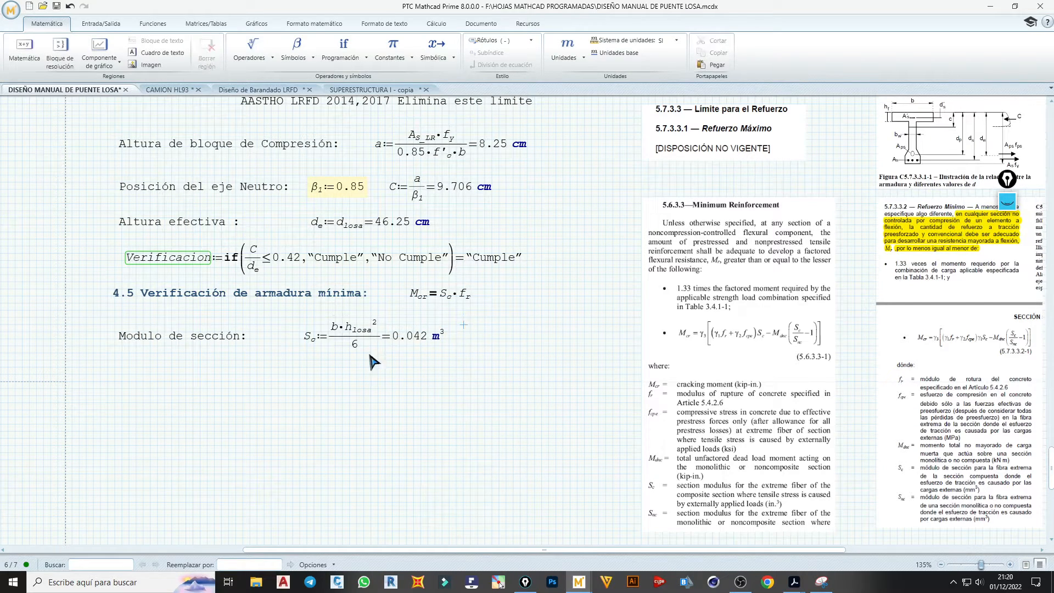
- Copy the "Modulo de sección:" label and paste it directly below, aligned with the original
{"action": "left_click", "coordinate": [165, 341]}
{"action": "left_click", "coordinate": [166, 345]}
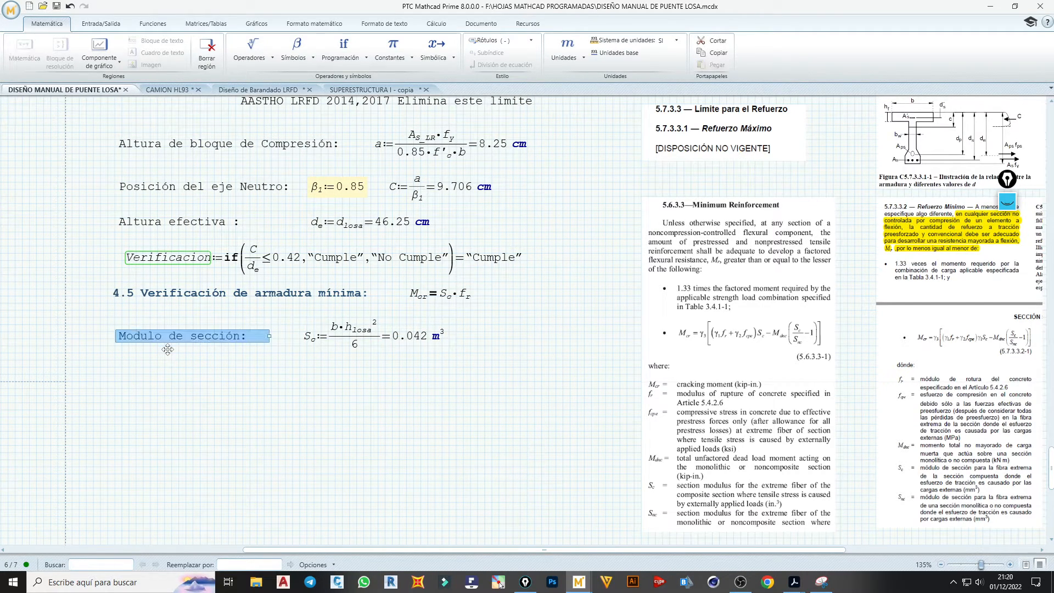
{"action": "left_click", "coordinate": [117, 379]}
{"action": "key", "text": "ctrl+v"}
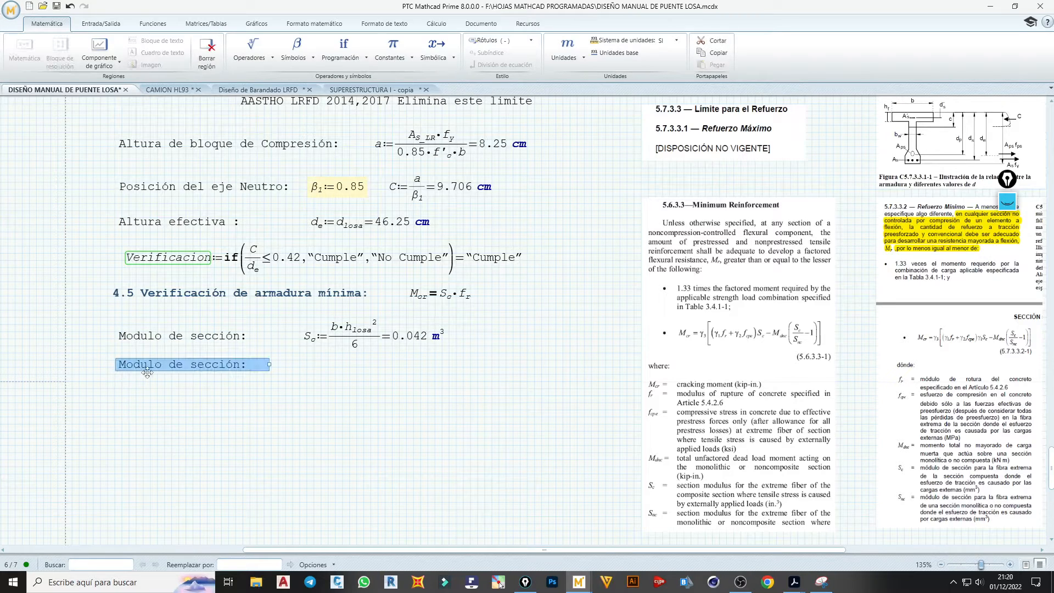
- Replace "sección" with "Rotura" in the copied label so it reads "Modulo de Rotura:"
{"action": "left_click", "coordinate": [194, 367]}
{"action": "left_click_drag", "start_coordinate": [190, 367], "coordinate": [242, 367]}
{"action": "type", "text": "Ro"}
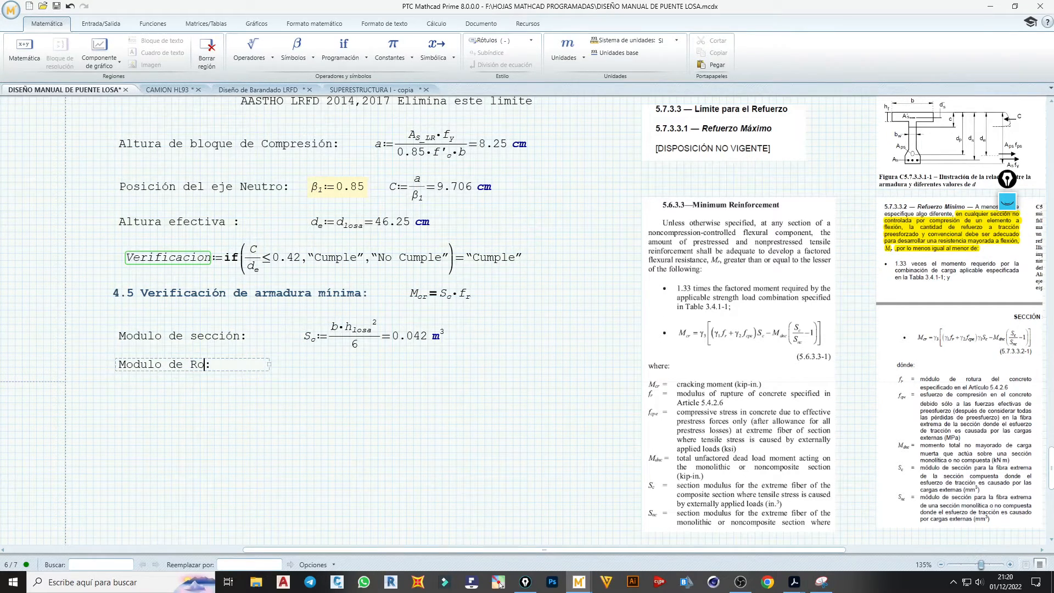
{"action": "type", "text": "tura"}
{"action": "left_click", "coordinate": [527, 425]}
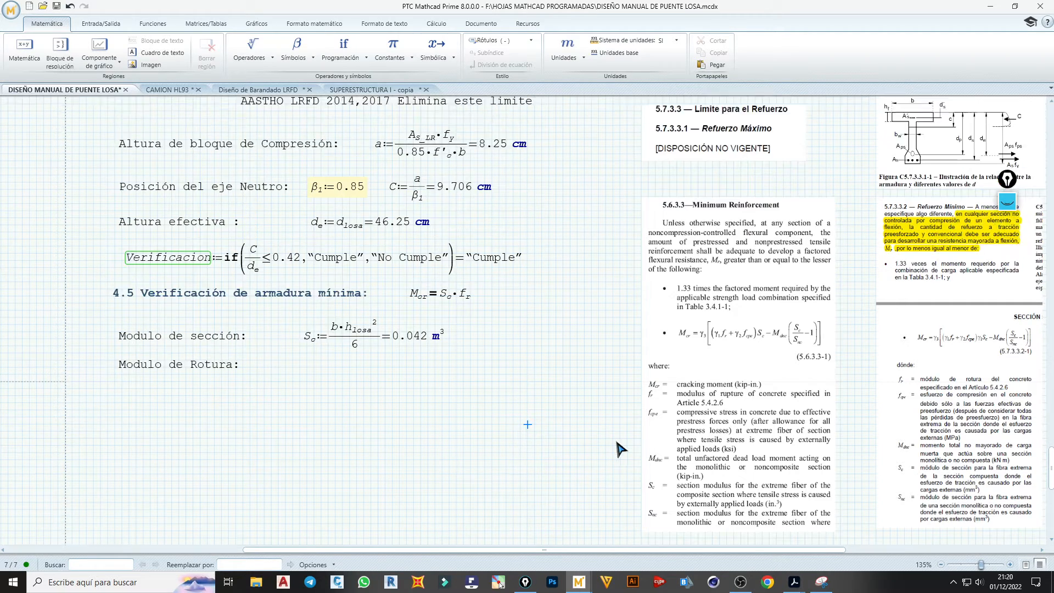
- Paste the captured "5.4.2.6—Modulus of Rupture" excerpt and align it beneath the 5.6.3.3 Minimum Reinforcement excerpt
{"action": "scroll", "coordinate": [527, 428], "scroll_direction": "down", "scroll_amount": 2}
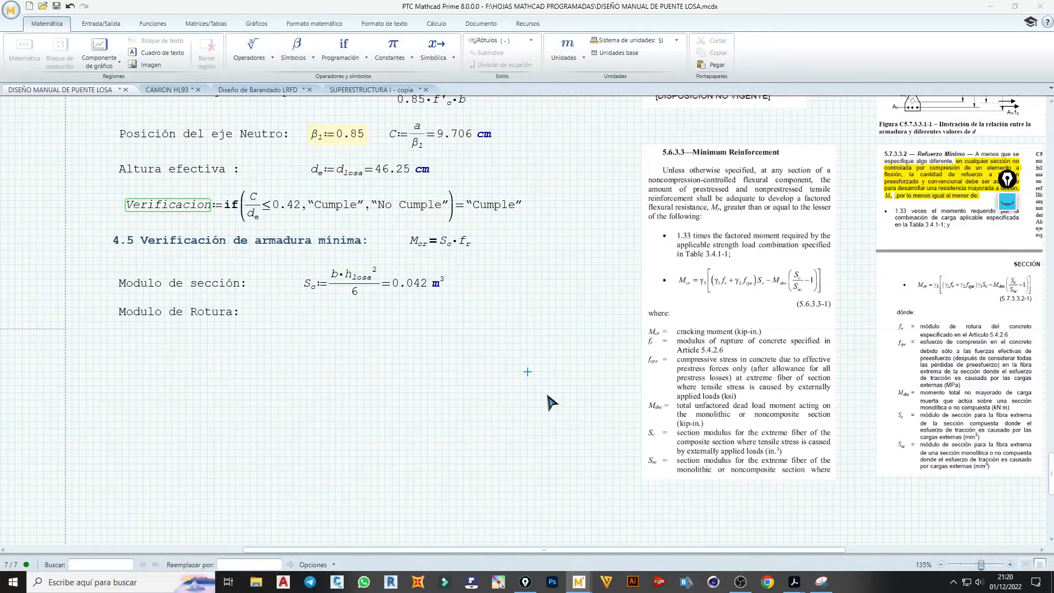
{"action": "scroll", "coordinate": [652, 496], "scroll_direction": "down", "scroll_amount": 1}
{"action": "left_click", "coordinate": [651, 450]}
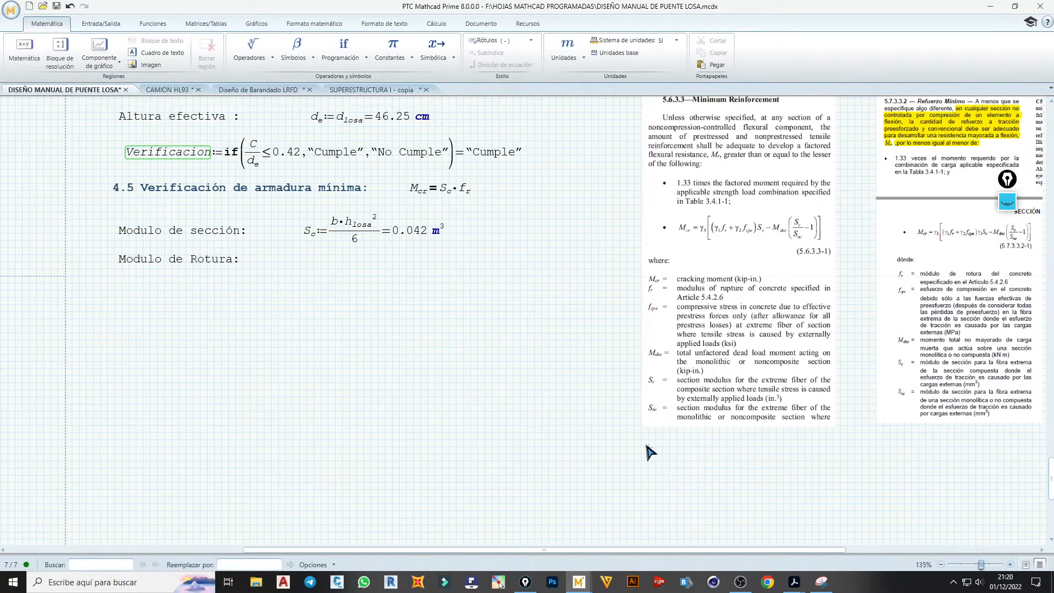
{"action": "key", "text": "ctrl+v"}
{"action": "scroll", "coordinate": [667, 445], "scroll_direction": "down", "scroll_amount": 2}
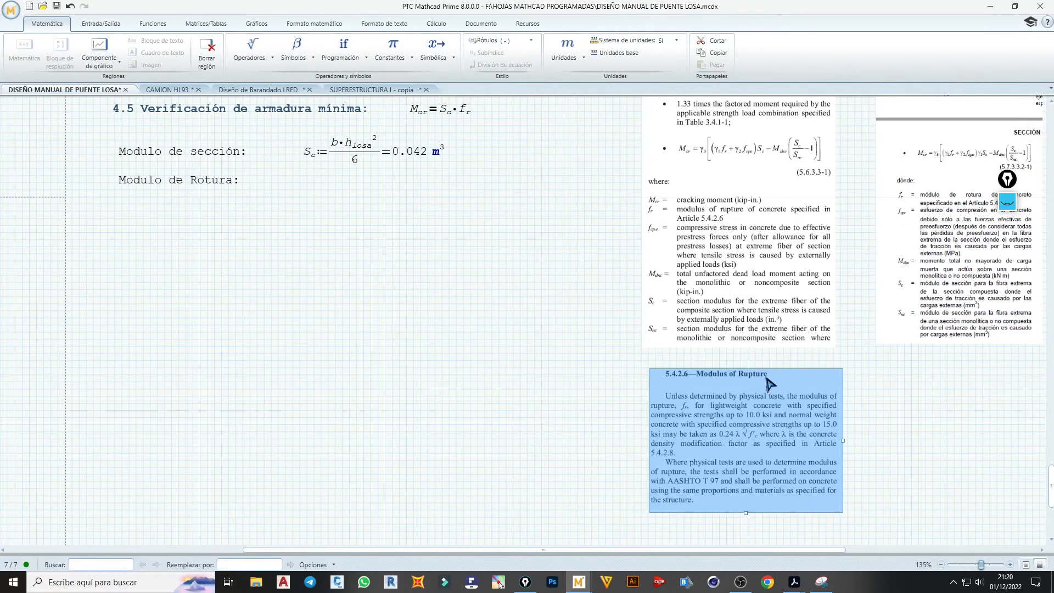
{"action": "left_click_drag", "start_coordinate": [760, 366], "coordinate": [753, 351]}
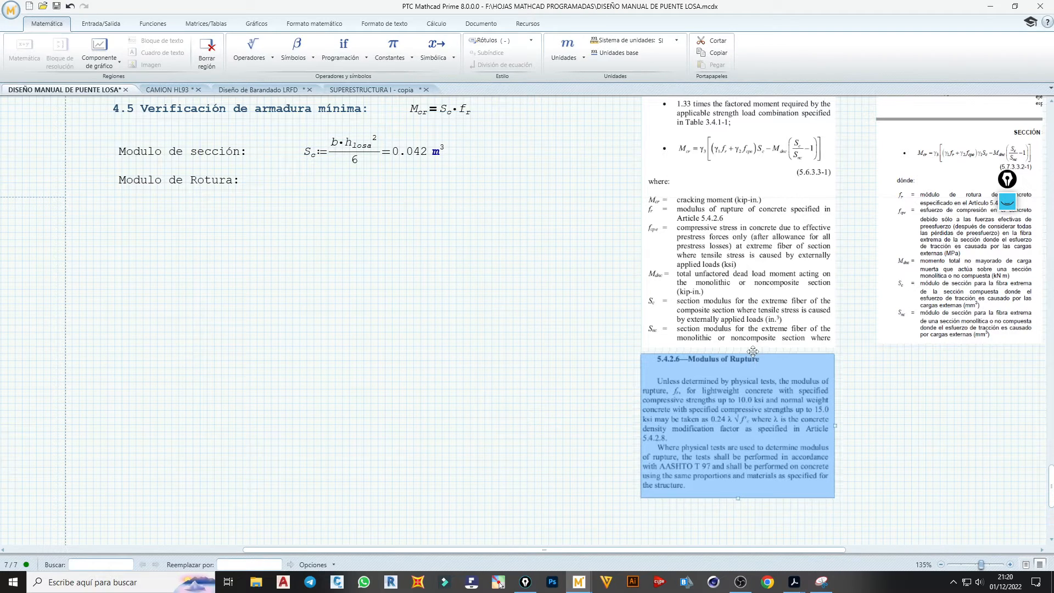
{"action": "left_click", "coordinate": [272, 290]}
- Insert two blank lines between the section modulus row and the "Modulo de Rotura:" label
{"action": "scroll", "coordinate": [324, 306], "scroll_direction": "up", "scroll_amount": 1}
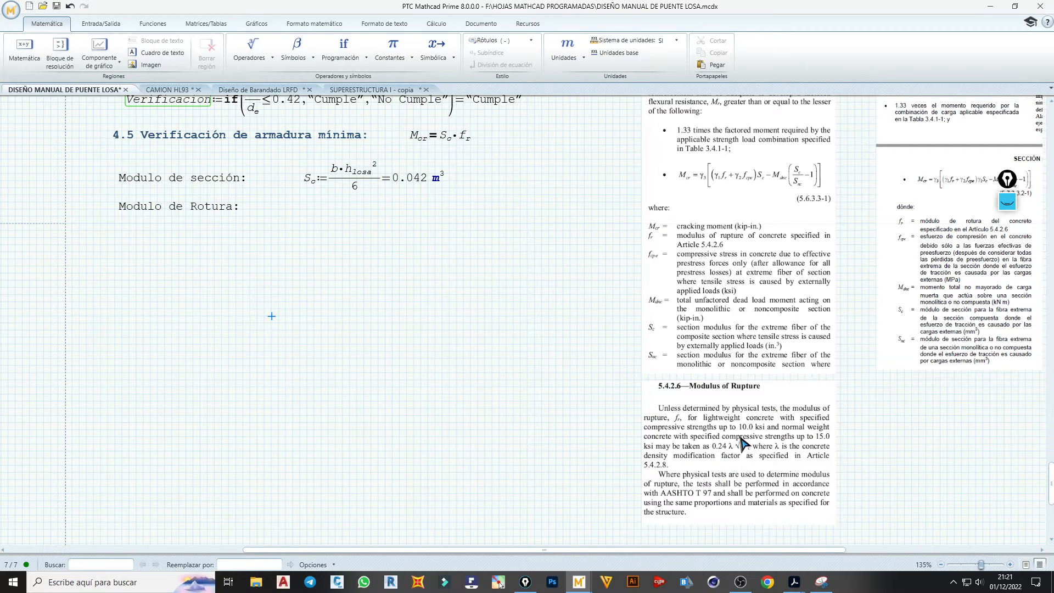
{"action": "scroll", "coordinate": [417, 364], "scroll_direction": "up", "scroll_amount": 3}
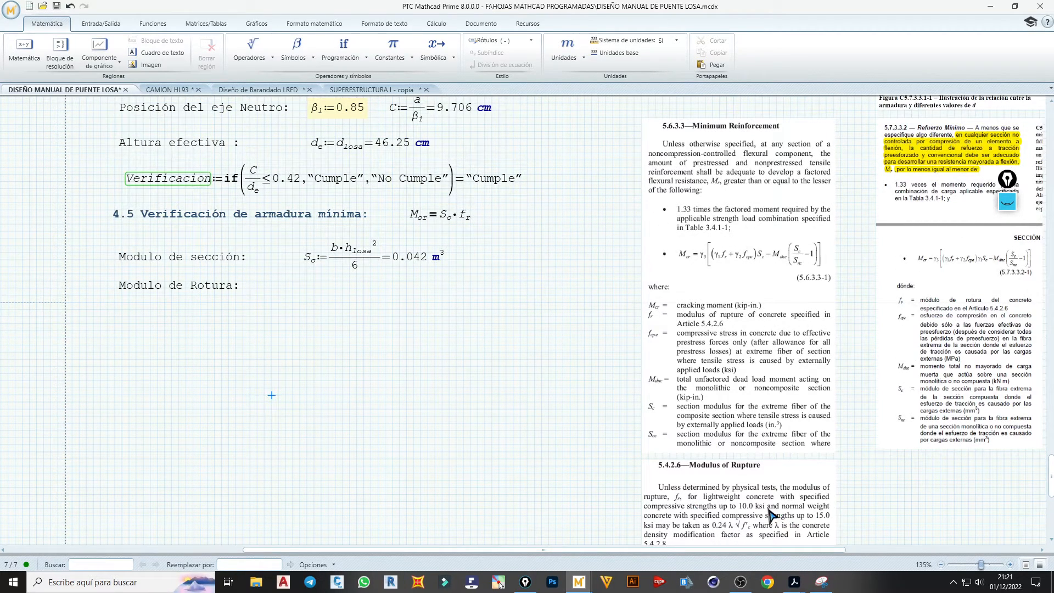
{"action": "left_click", "coordinate": [300, 291]}
{"action": "scroll", "coordinate": [305, 296], "scroll_direction": "up", "scroll_amount": 1}
{"action": "key", "text": "Return"}
{"action": "key", "text": "Return"}
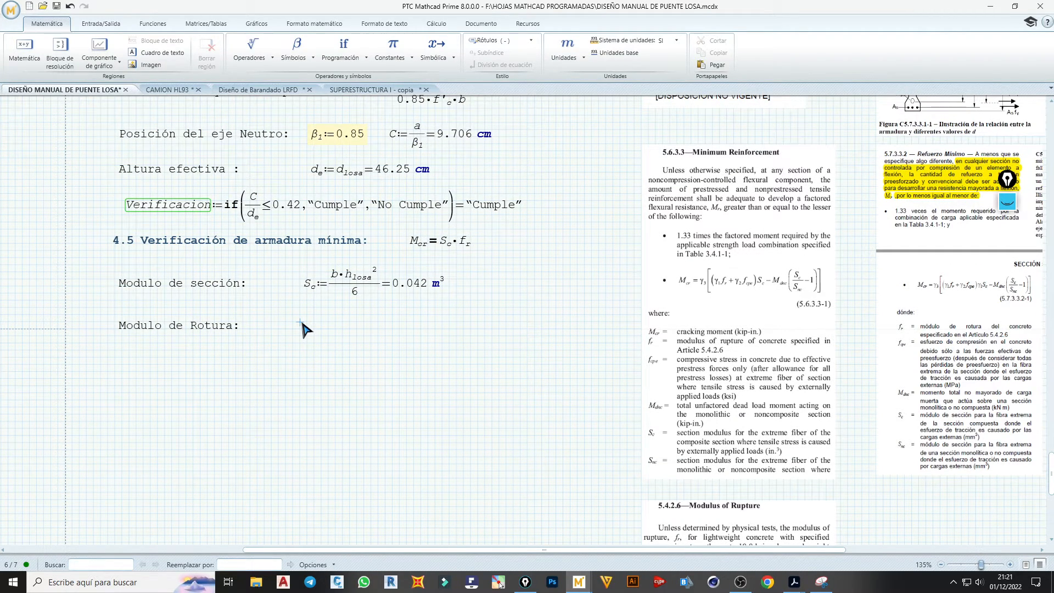
- Beside the "Modulo de Rotura:" label, begin defining f_r as 0.63 multiplied by a root, with r as a subscript
{"action": "type", "text": "f"}
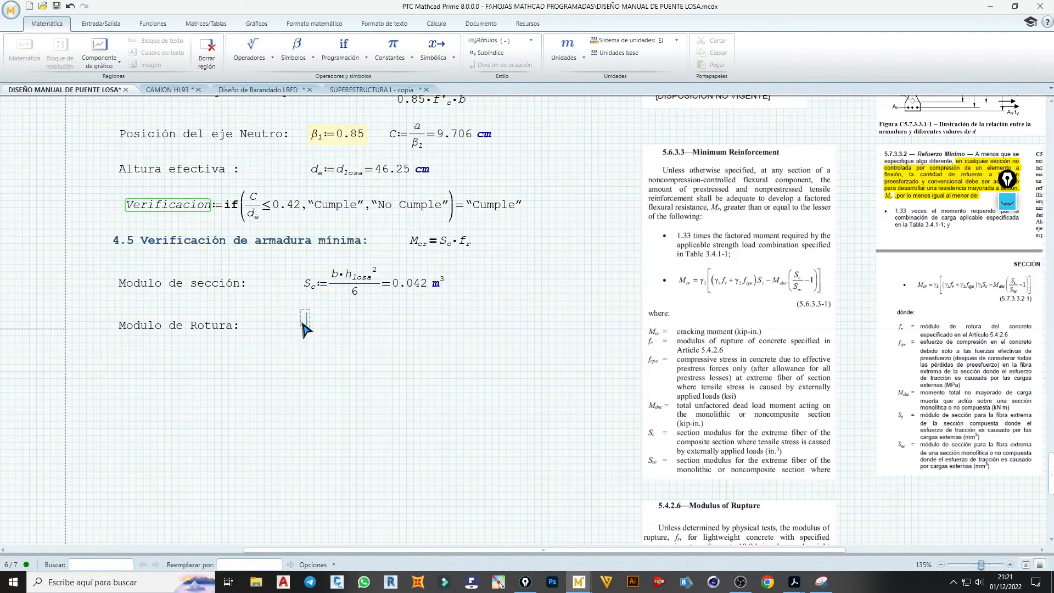
{"action": "type", "text": "."}
{"action": "type", "text": "r"}
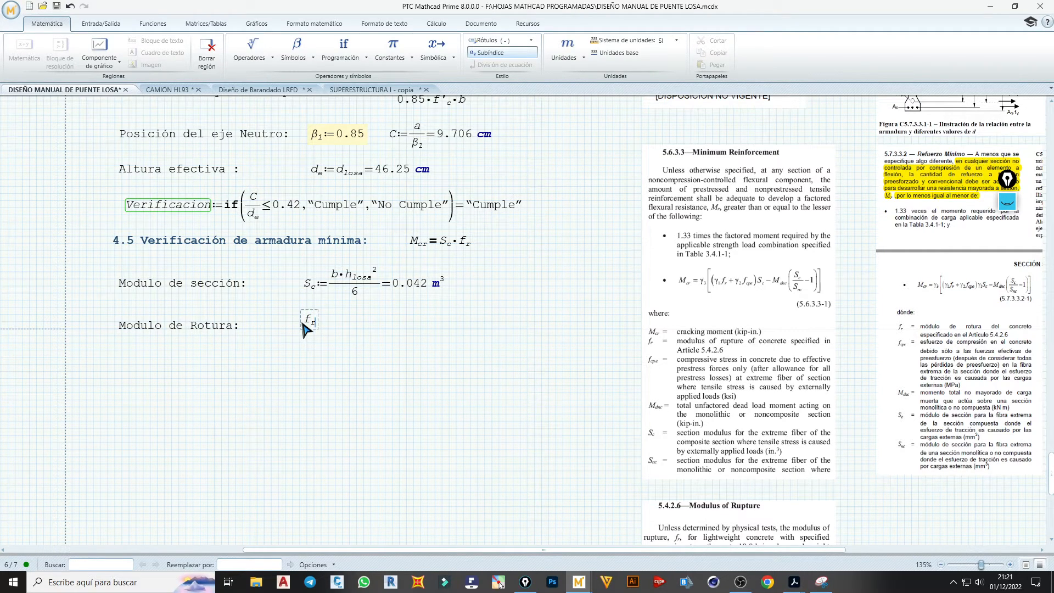
{"action": "type", "text": ":="}
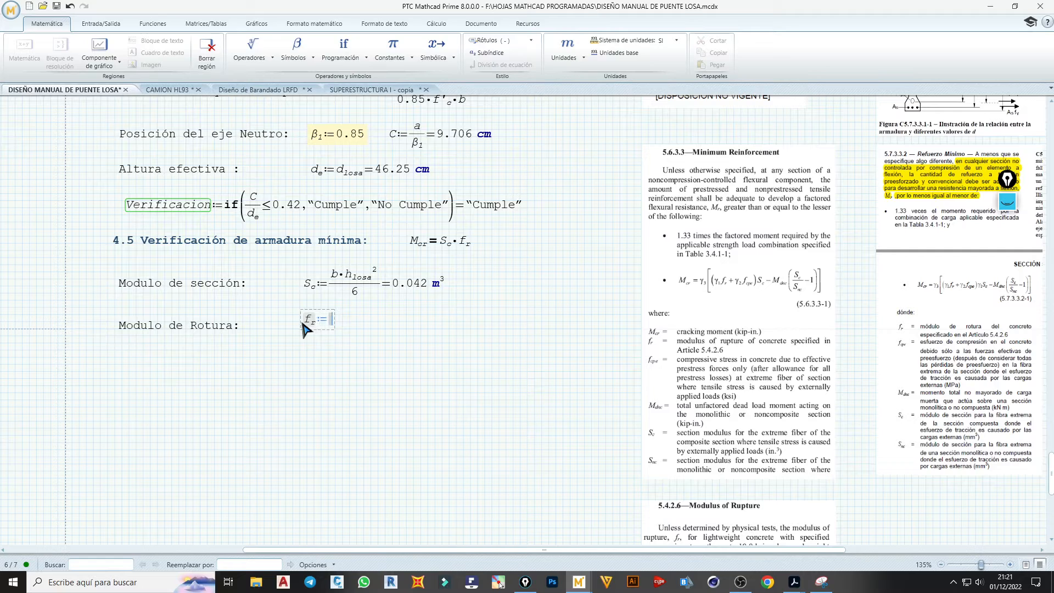
{"action": "type", "text": "0.63*"}
{"action": "left_click", "coordinate": [252, 45]}
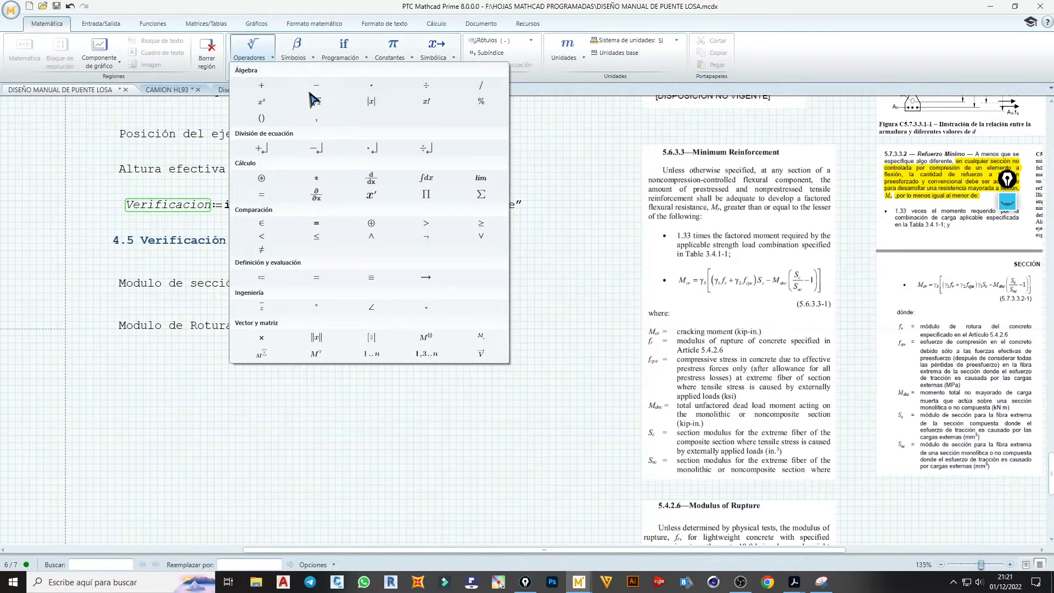
{"action": "left_click", "coordinate": [316, 103]}
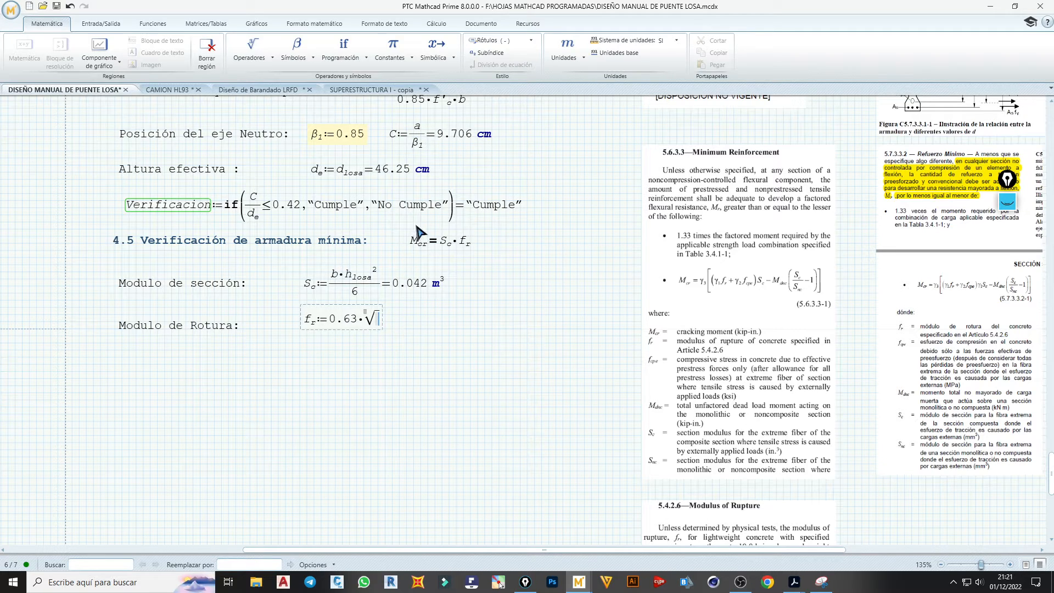
- Fill the root in the f_r definition with f'_c divided by MPa, matching the f'_c variable used in the compression block formula
{"action": "scroll", "coordinate": [464, 206], "scroll_direction": "up", "scroll_amount": 2}
{"action": "left_click", "coordinate": [443, 154]}
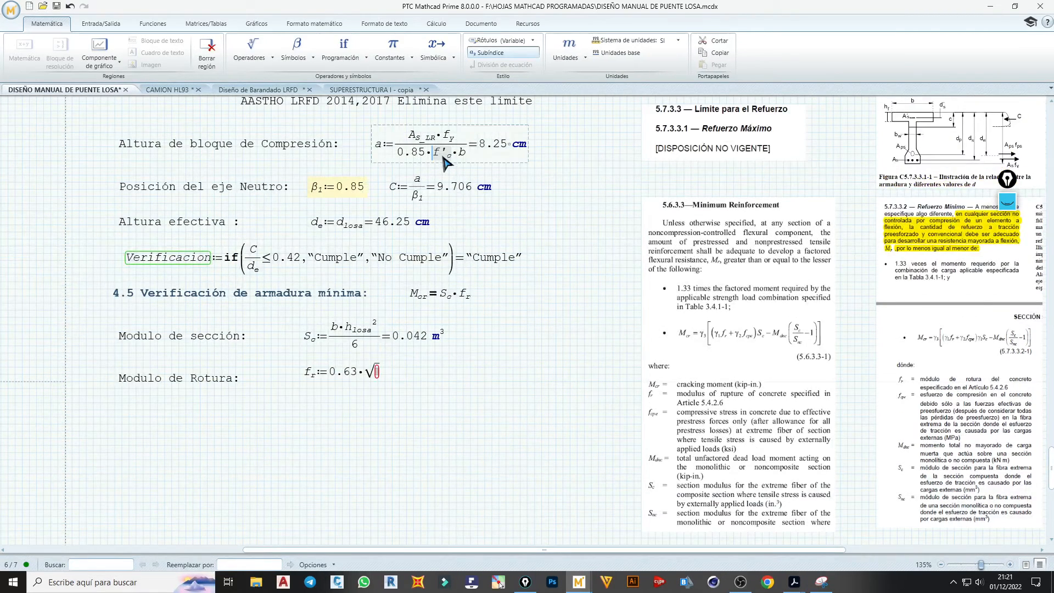
{"action": "left_click", "coordinate": [377, 372]}
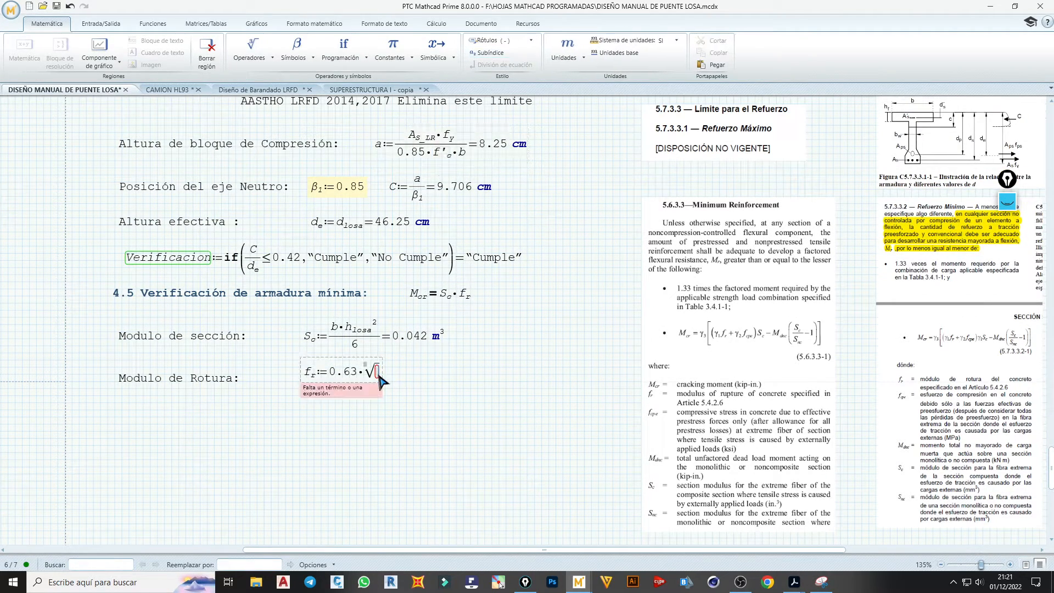
{"action": "type", "text": "f'.c"}
{"action": "type", "text": "/"}
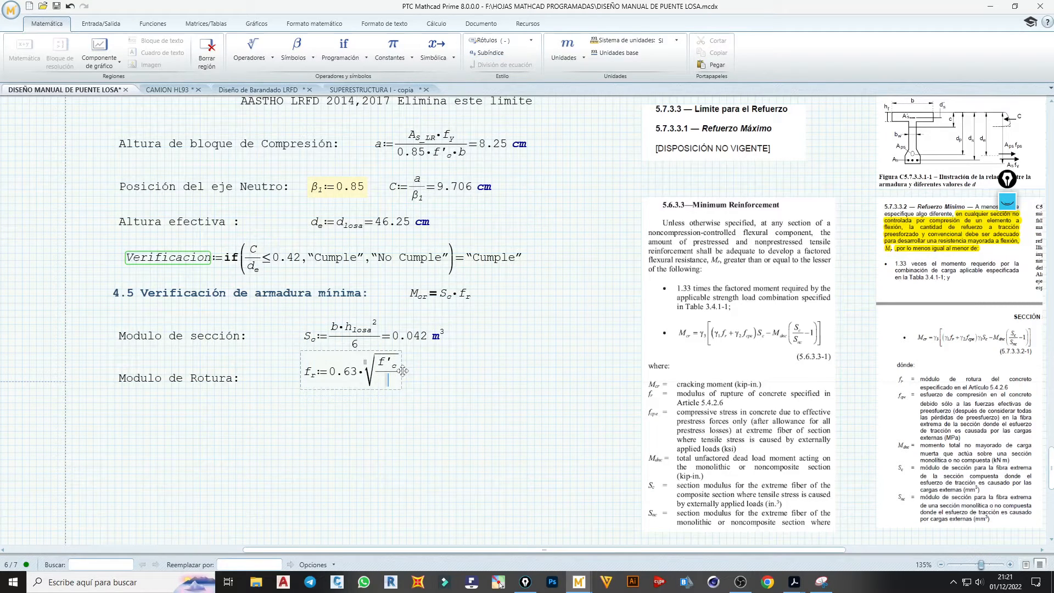
{"action": "type", "text": "MPa"}
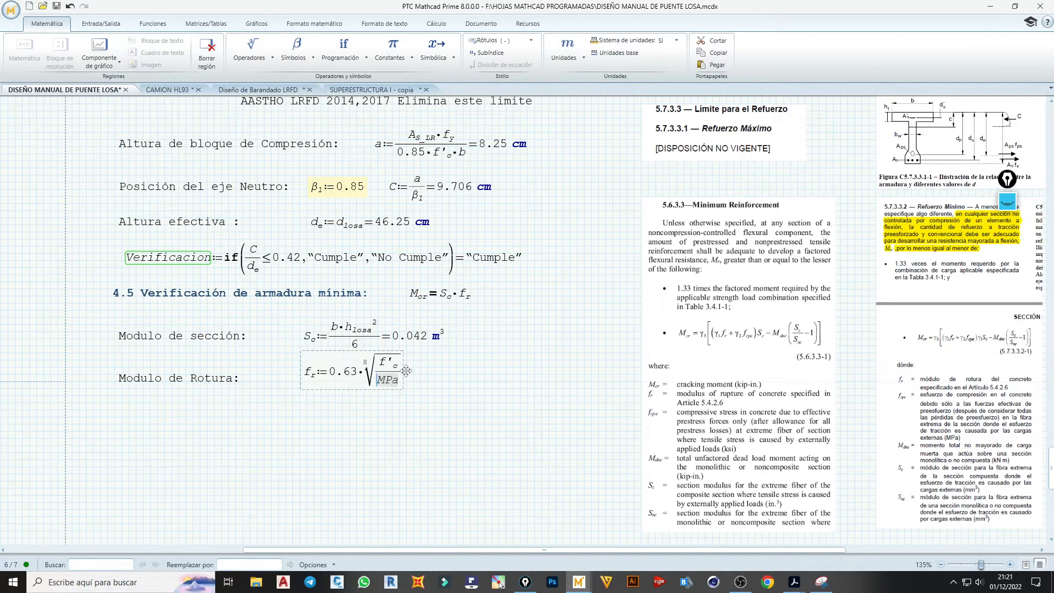
- Multiply the f_r root by MPa and evaluate the modulus of rupture in kg/m^2
{"action": "left_click", "coordinate": [407, 379]}
{"action": "type", "text": "*"}
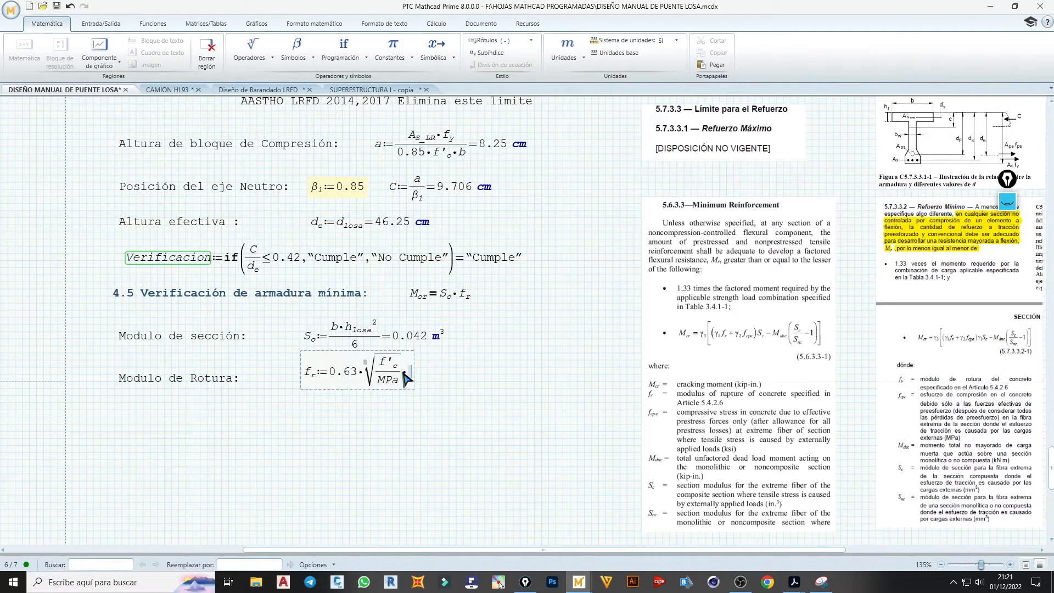
{"action": "type", "text": "MPa=288702.269 kg/m2"}
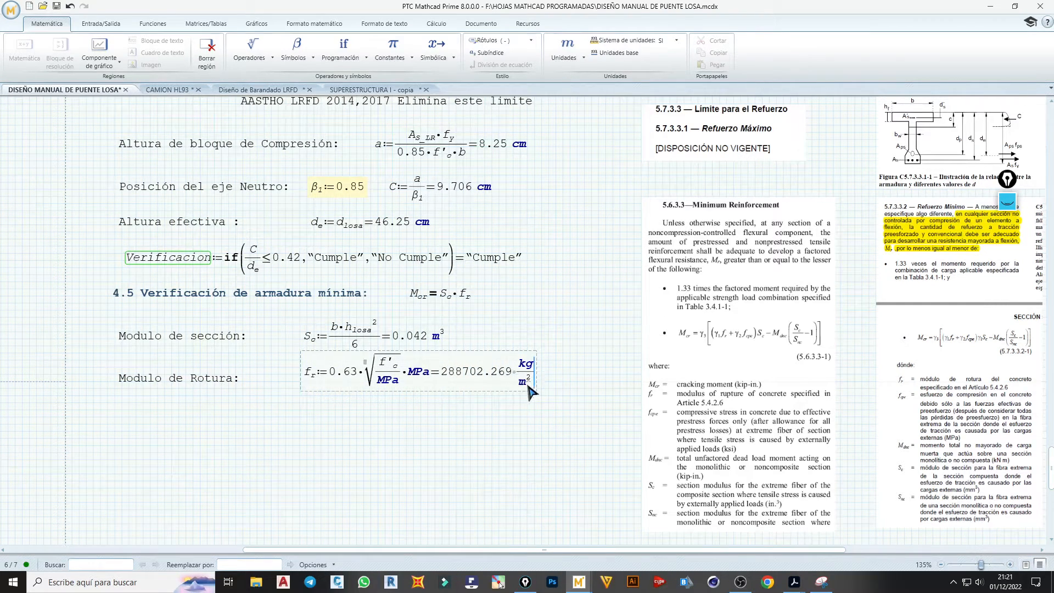
{"action": "left_click", "coordinate": [563, 379]}
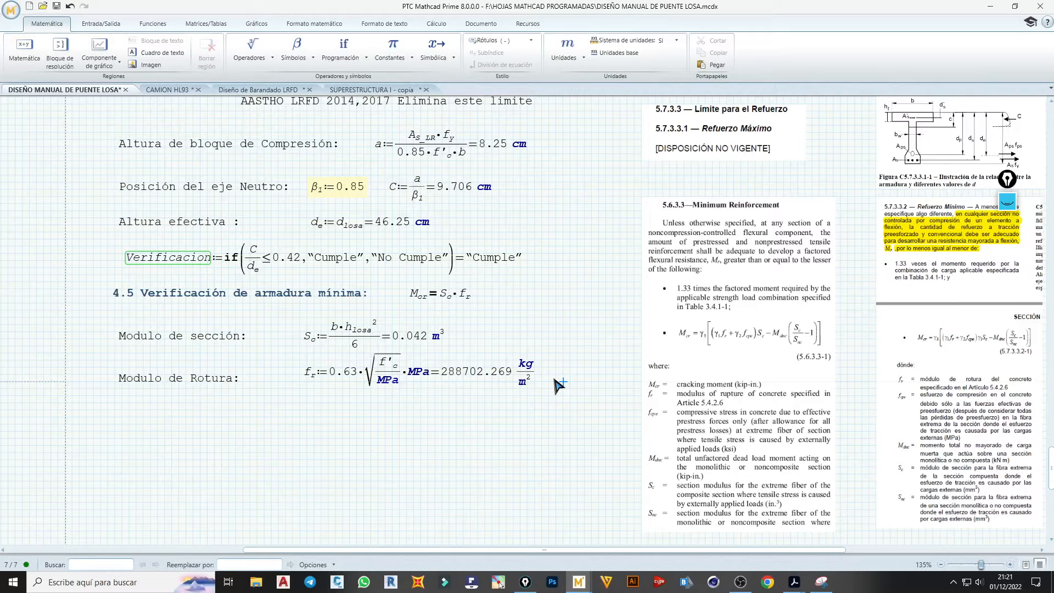
{"action": "scroll", "coordinate": [562, 387], "scroll_direction": "down", "scroll_amount": 1}
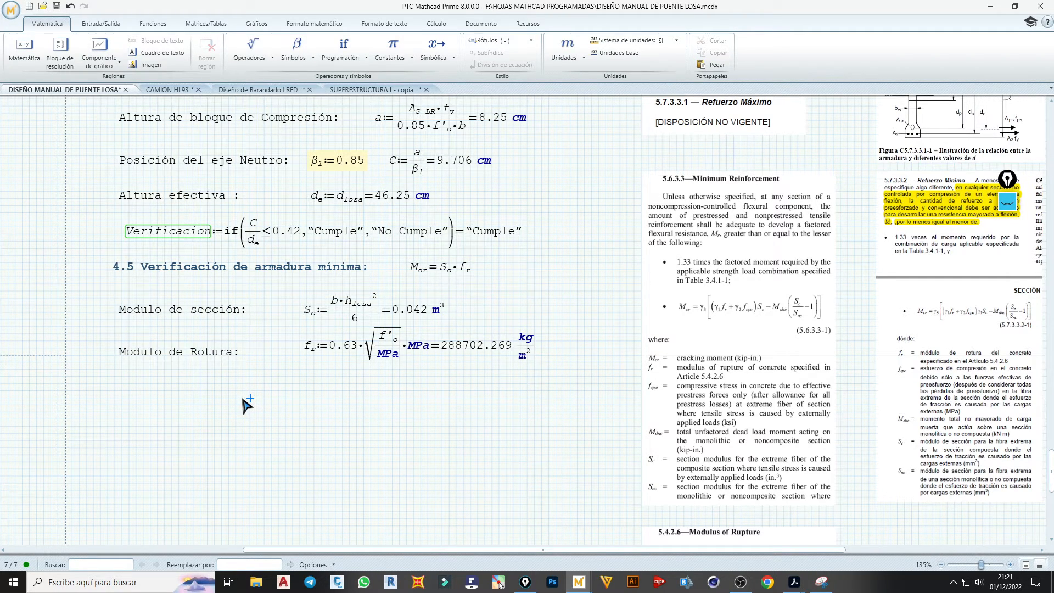
{"action": "left_click", "coordinate": [118, 392]}
{"action": "left_click", "coordinate": [467, 270]}
{"action": "left_click_drag", "start_coordinate": [466, 281], "coordinate": [451, 283]}
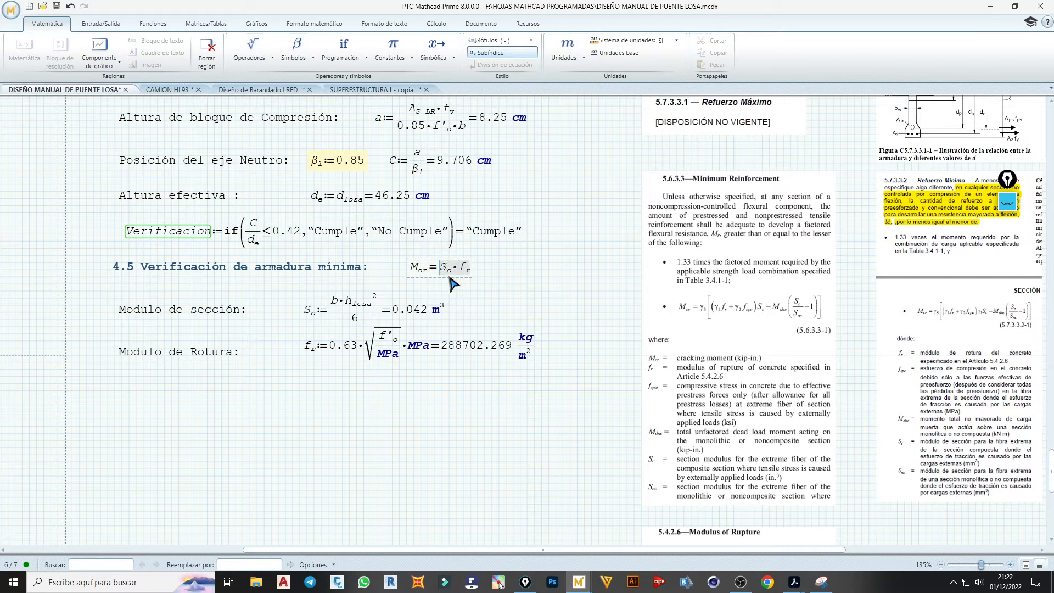
{"action": "left_click", "coordinate": [451, 270]}
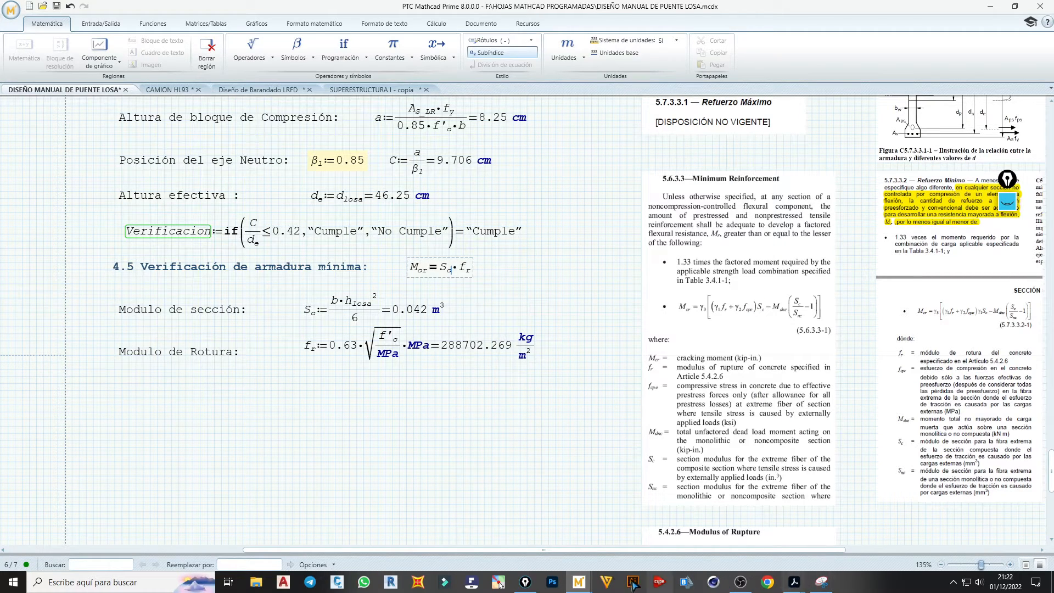
- With the screen pen, clear the old annotations and strike out the f_cpe term of the cracking moment equation in thick red
{"action": "left_click", "coordinate": [525, 581]}
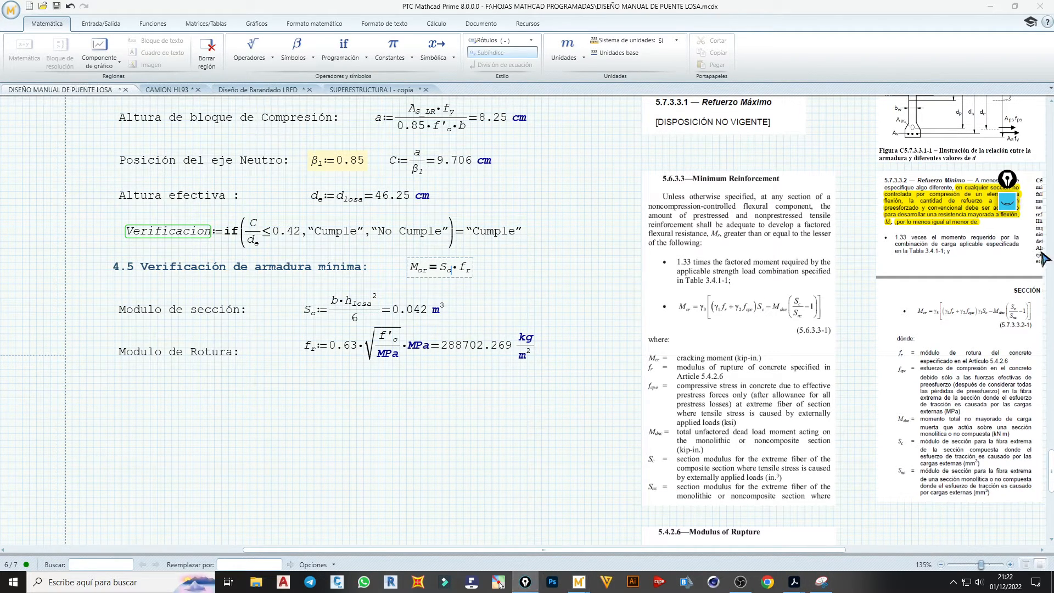
{"action": "left_click", "coordinate": [1009, 203]}
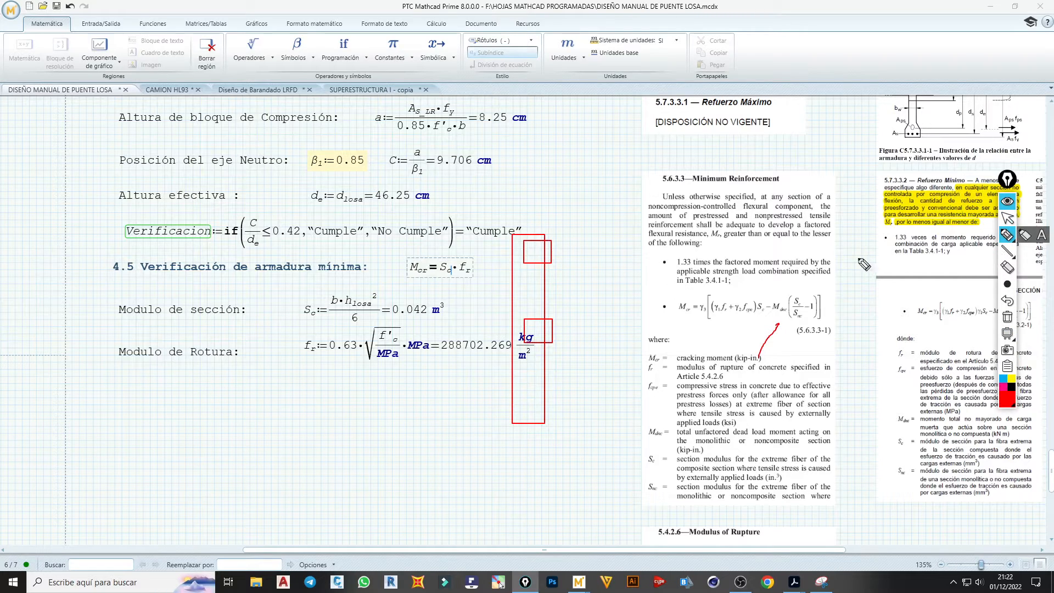
{"action": "left_click", "coordinate": [1007, 316]}
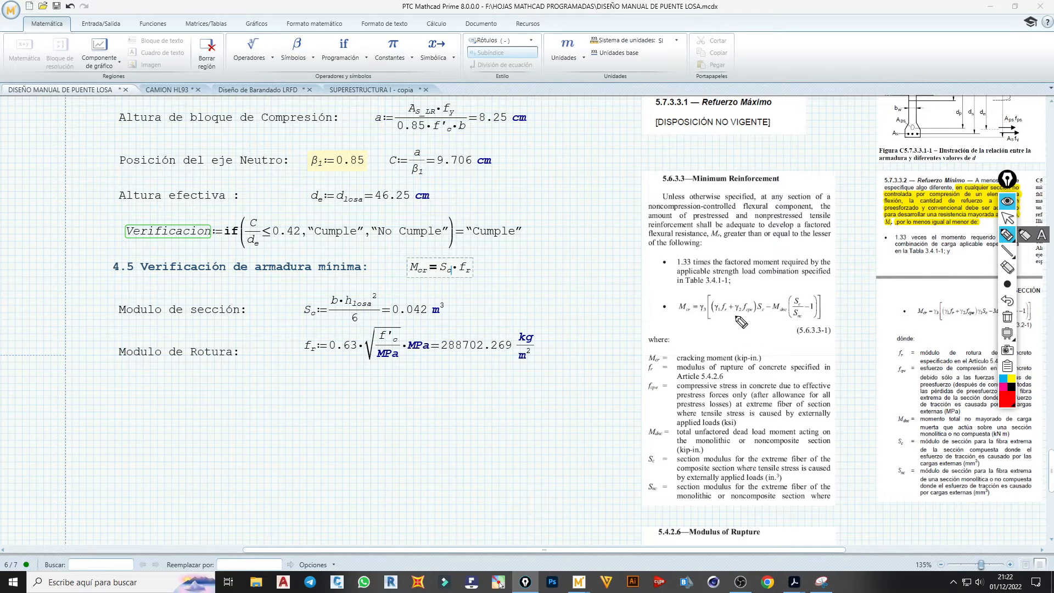
{"action": "left_click_drag", "start_coordinate": [736, 316], "coordinate": [749, 295]}
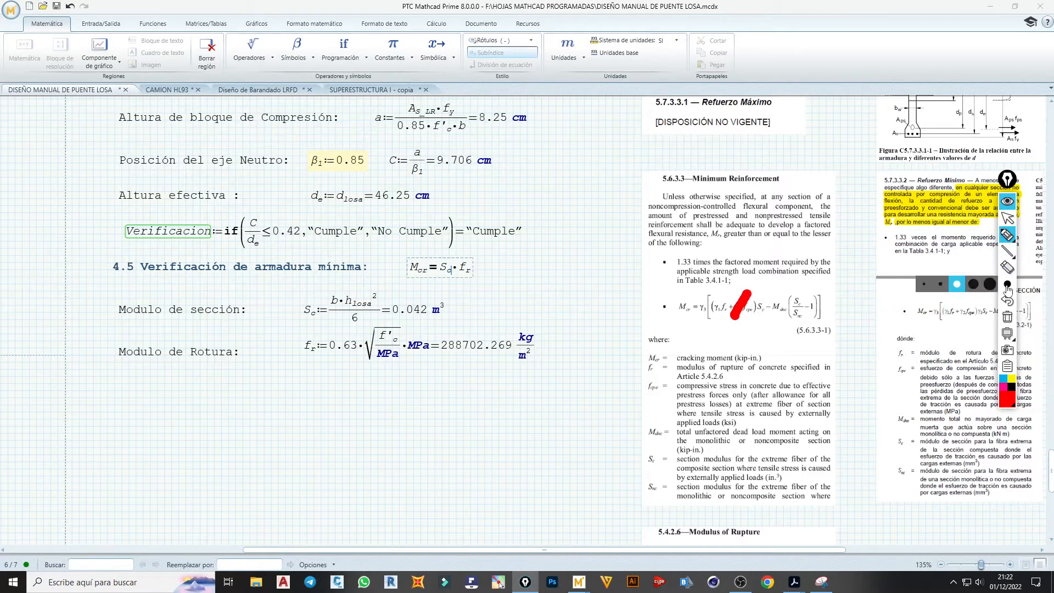
{"action": "mouse_move", "coordinate": [1007, 283]}
{"action": "left_click", "coordinate": [926, 287]}
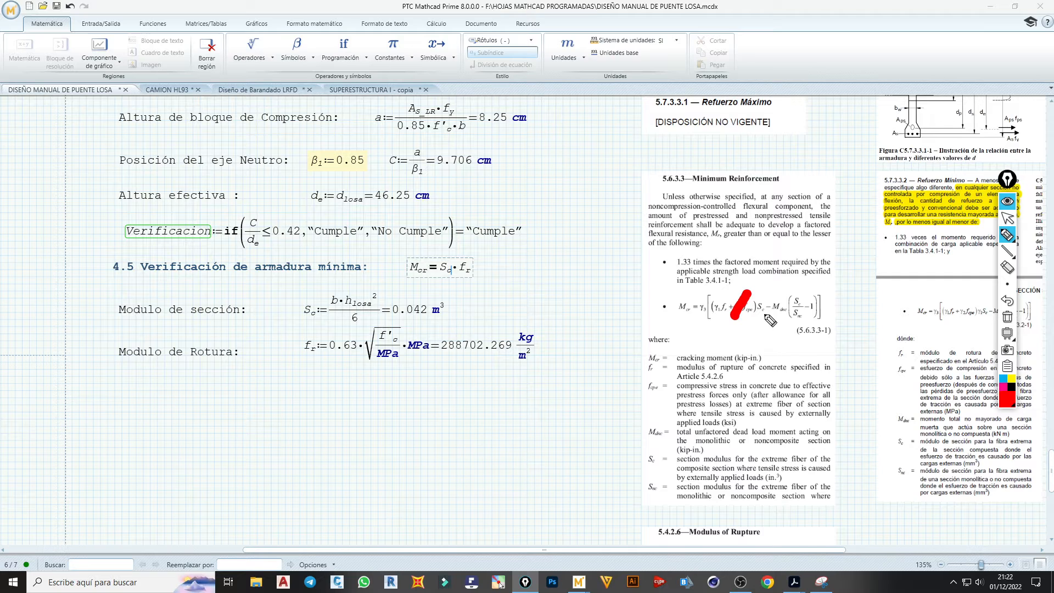
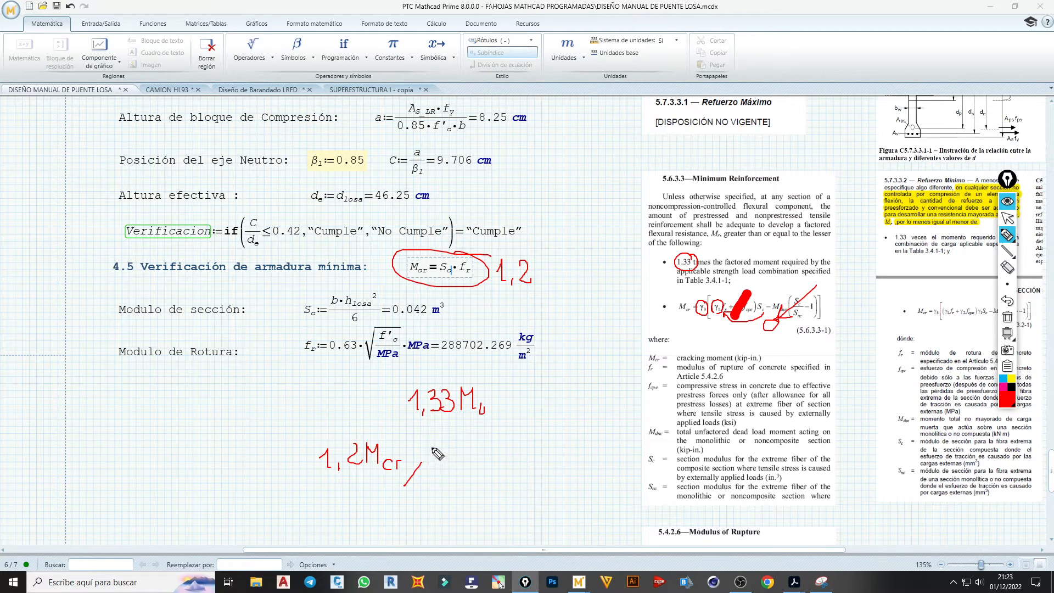
- Handwrite 1,33Mu beside the 1,2Mcr note, add an arrow pointing to the pair, and hide the screen annotations
{"action": "mouse_move", "coordinate": [432, 446]}
{"action": "left_mouse_down"}
{"action": "mouse_move", "coordinate": [445, 475]}
{"action": "mouse_move", "coordinate": [462, 455]}
{"action": "mouse_move", "coordinate": [452, 465]}
{"action": "mouse_move", "coordinate": [507, 458]}
{"action": "left_mouse_up"}
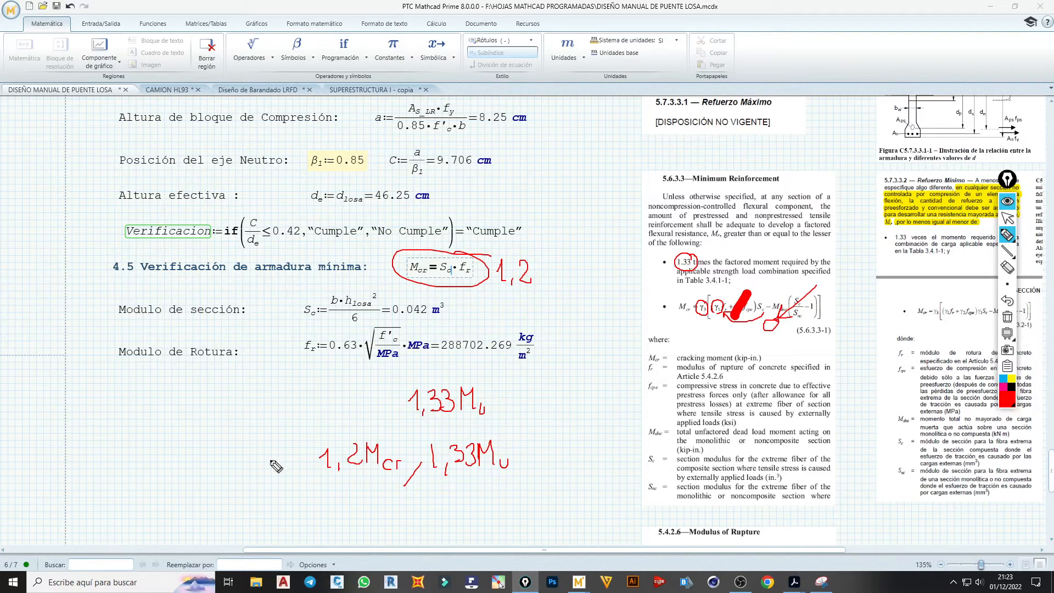
{"action": "mouse_move", "coordinate": [170, 455]}
{"action": "left_mouse_down"}
{"action": "mouse_move", "coordinate": [260, 454]}
{"action": "mouse_move", "coordinate": [261, 472]}
{"action": "left_mouse_up"}
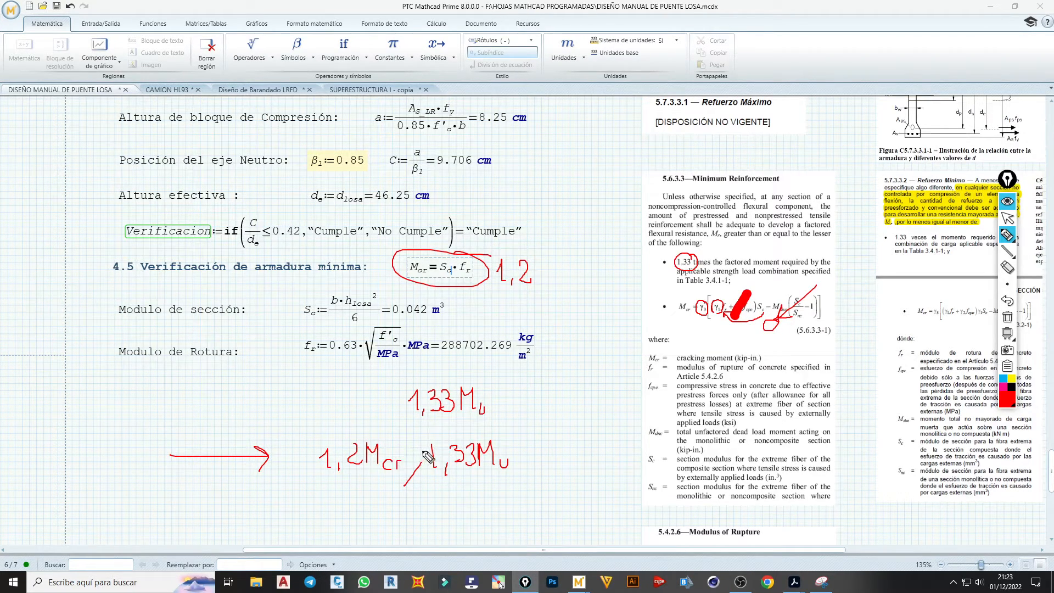
{"action": "left_click_drag", "start_coordinate": [423, 450], "coordinate": [421, 476]}
{"action": "left_click", "coordinate": [1007, 201]}
- Below the modulus of rupture row, define M_min, with min as a subscript, as an empty 2x1 matrix
{"action": "left_click", "coordinate": [364, 238]}
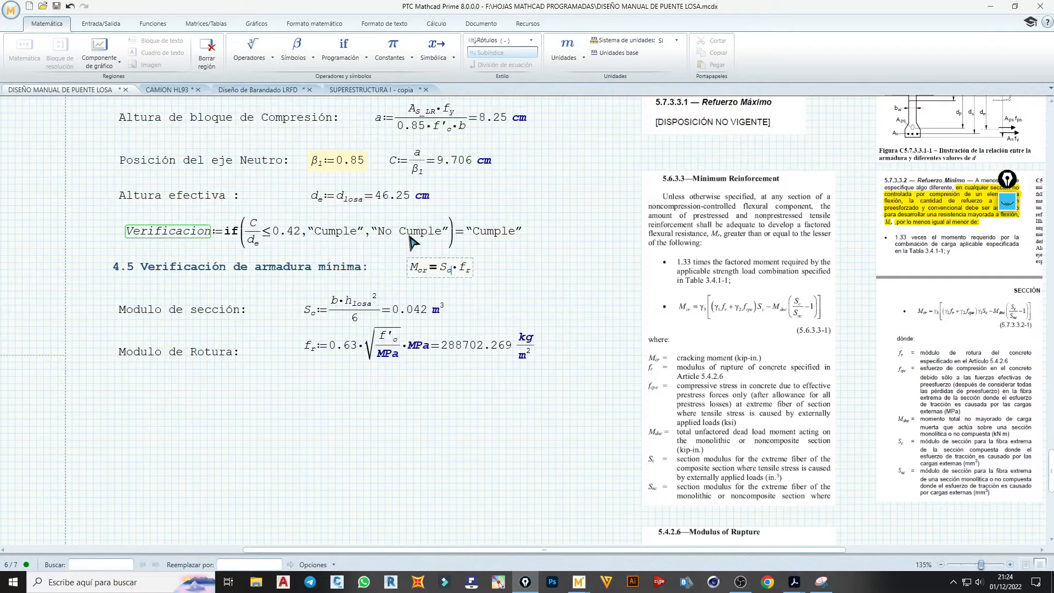
{"action": "left_click_drag", "start_coordinate": [485, 212], "coordinate": [450, 229]}
{"action": "left_click", "coordinate": [177, 395]}
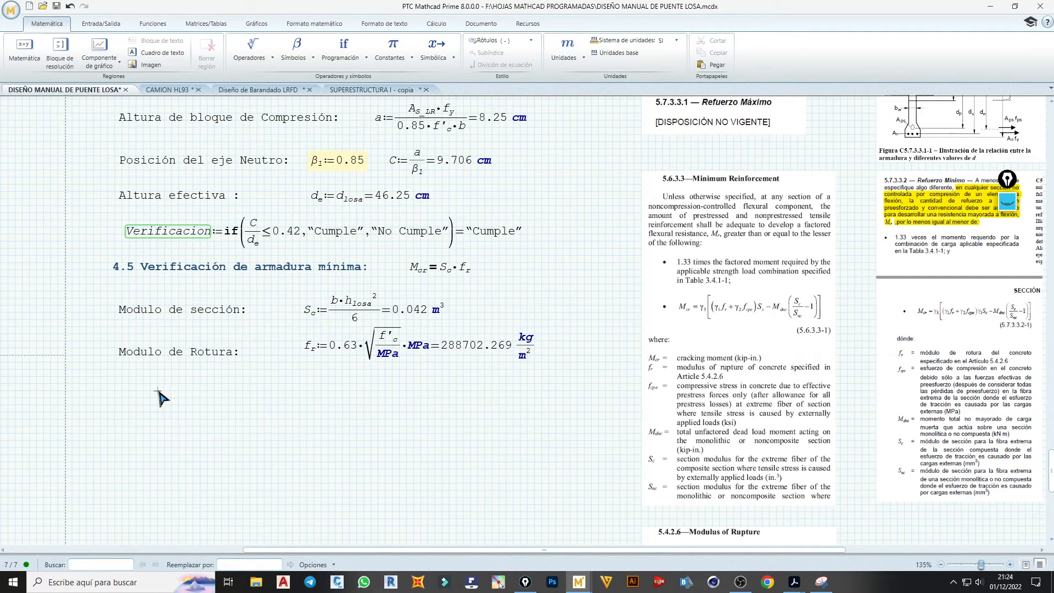
{"action": "left_click", "coordinate": [151, 391]}
{"action": "type", "text": "M"}
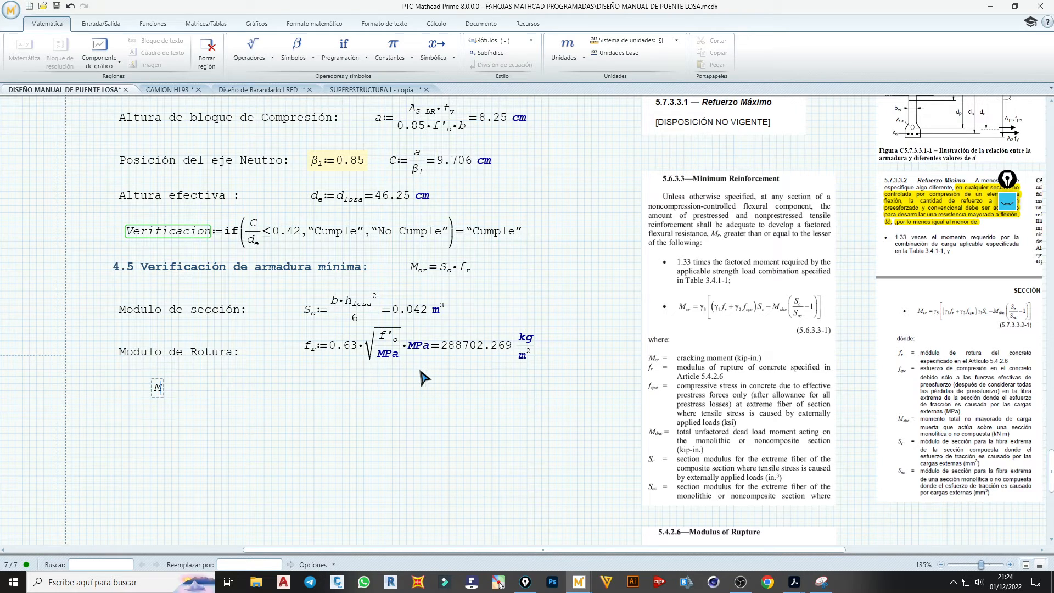
{"action": "key", "text": "ctrl+minus"}
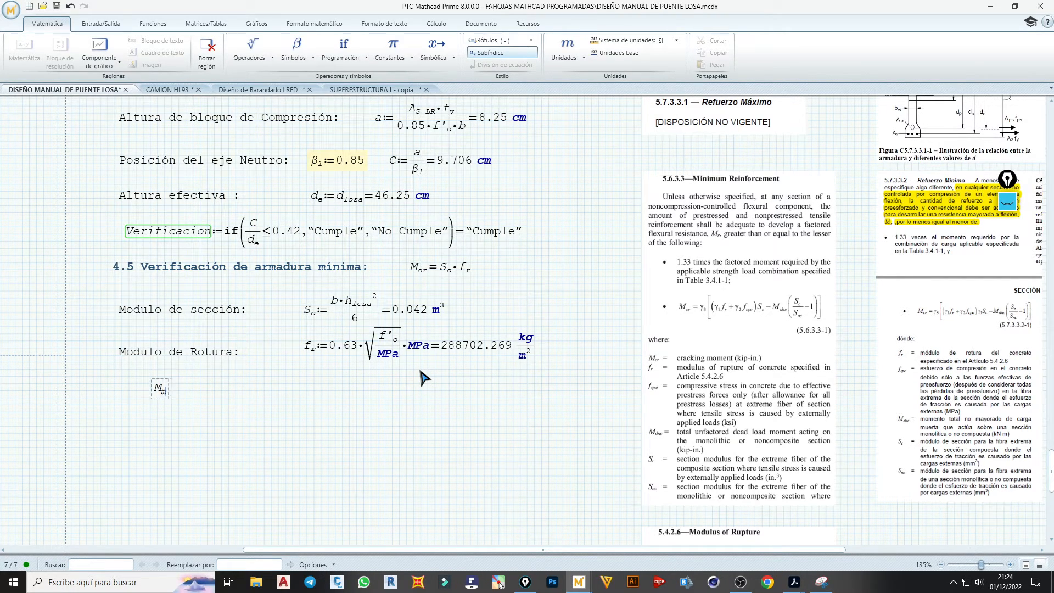
{"action": "key", "text": "ctrl+minus"}
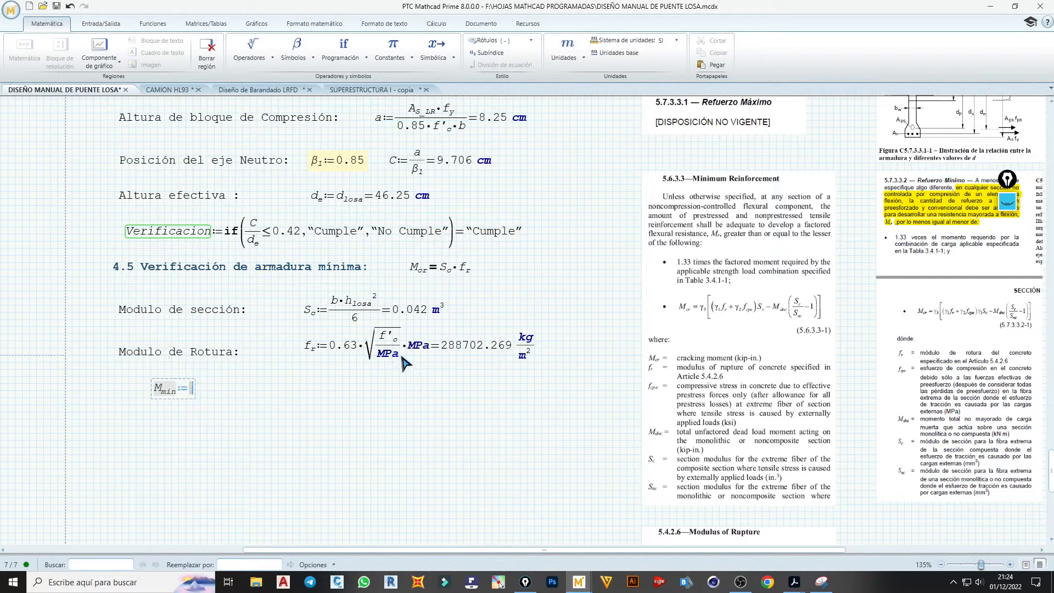
{"action": "key", "text": "colon"}
{"action": "left_click", "coordinate": [205, 25]}
{"action": "left_click", "coordinate": [21, 52]}
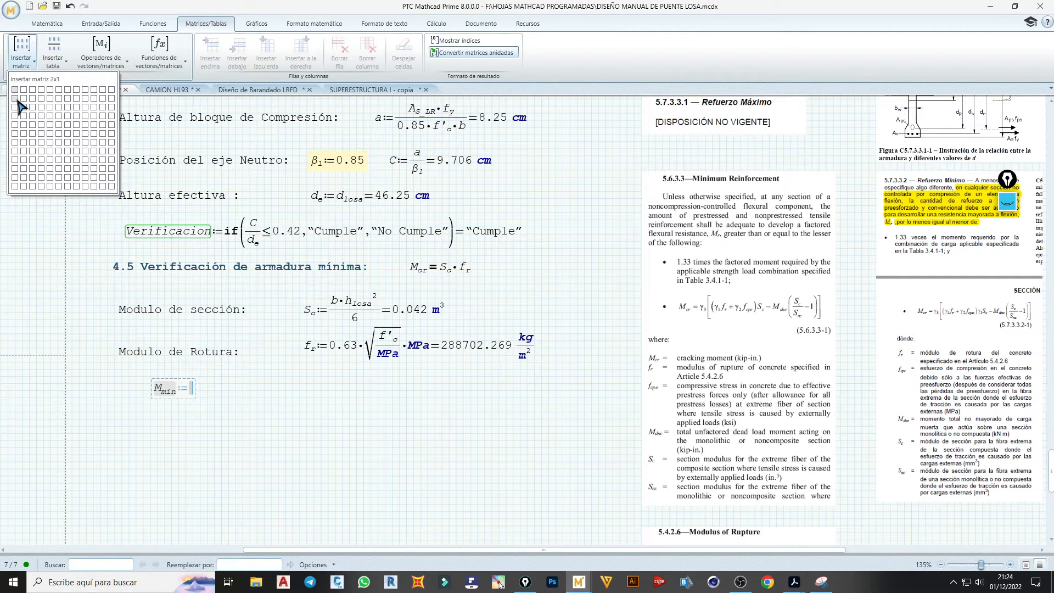
{"action": "left_click", "coordinate": [15, 98]}
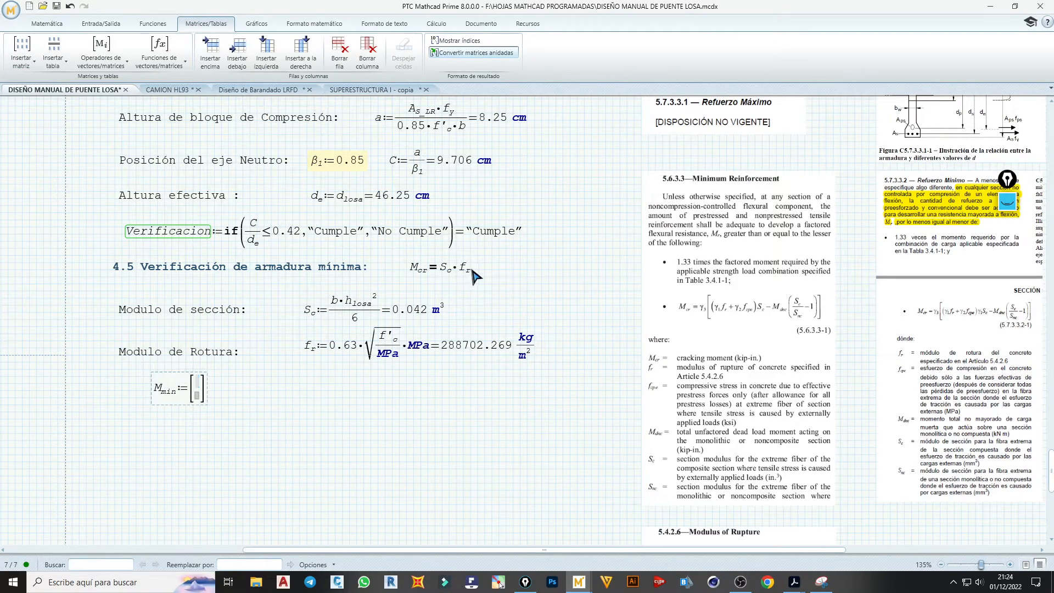
- Fill the first row of the M_min matrix with 1.2·S_c·f_r, reusing the product from the M_cr formula
{"action": "left_click", "coordinate": [447, 274]}
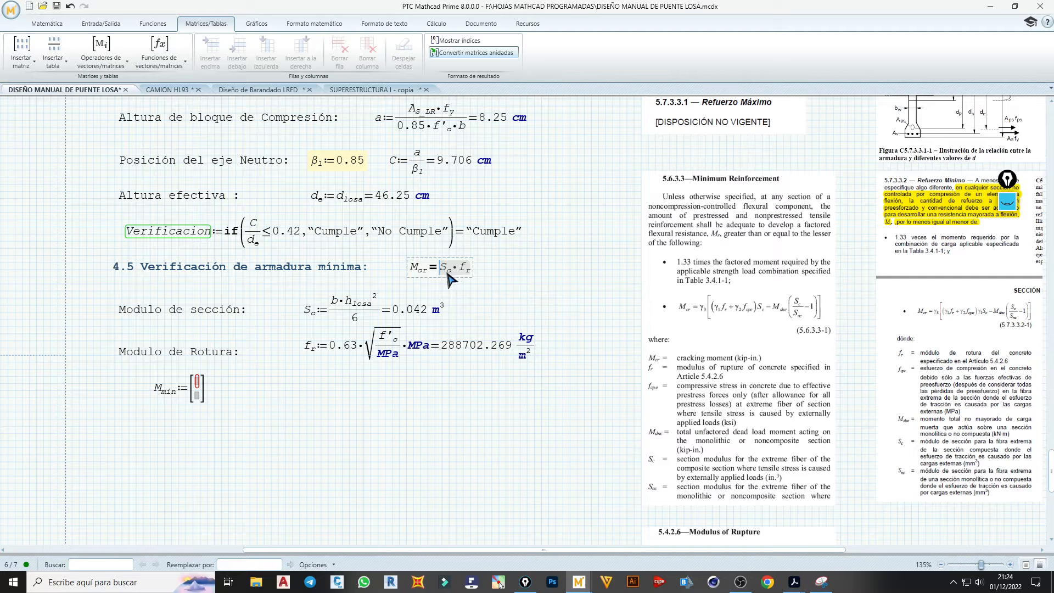
{"action": "left_click", "coordinate": [198, 384]}
{"action": "type", "text": "Sc•fr"}
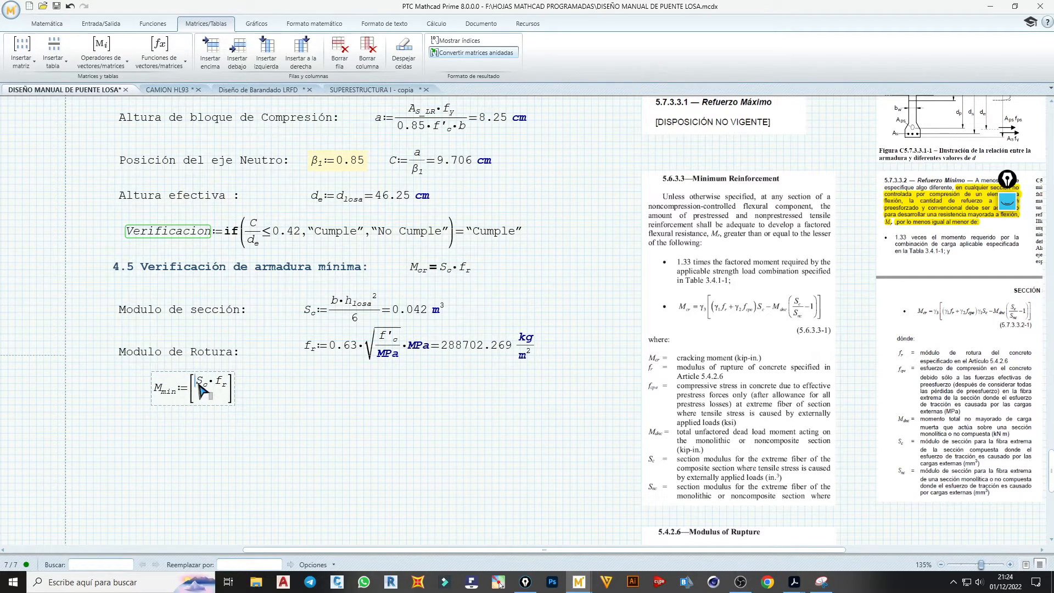
{"action": "type", "text": "1.2·"}
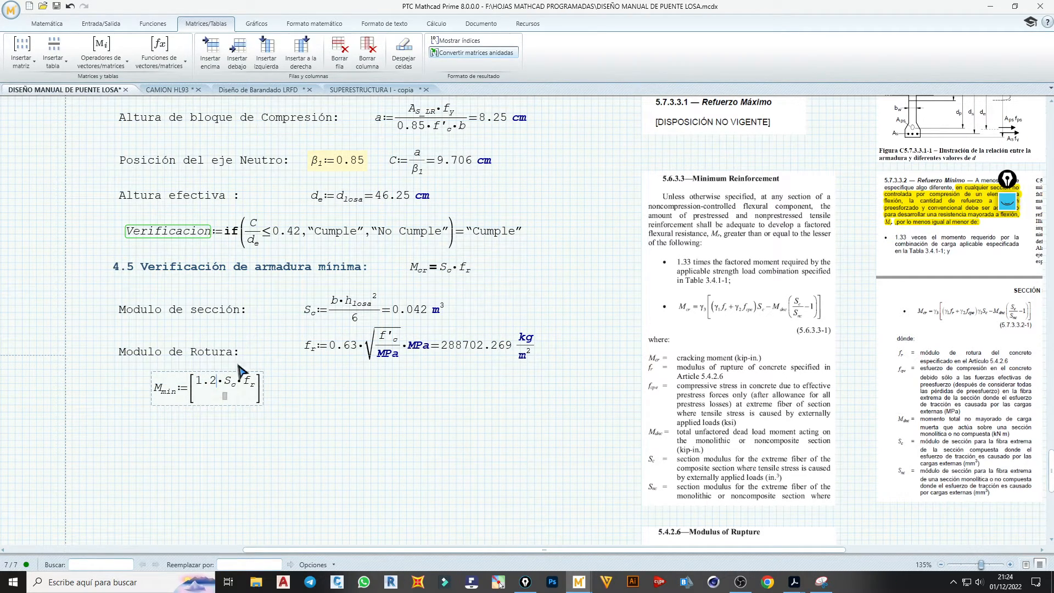
- Fill the second row of the M_min matrix with 1.33·M_U, with U as a subscript, and shift the region slightly down
{"action": "left_click", "coordinate": [225, 399]}
{"action": "type", "text": "1.33"}
{"action": "type", "text": "*M"}
{"action": "key", "text": "ctrl+minus"}
{"action": "type", "text": "U"}
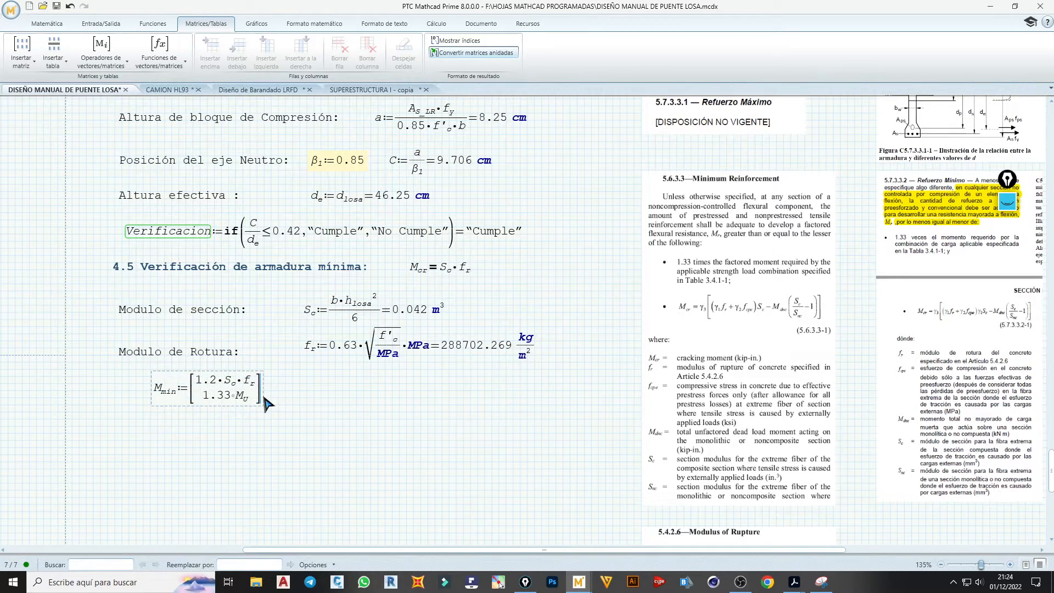
{"action": "left_click_drag", "start_coordinate": [269, 392], "coordinate": [270, 399]}
- Try to take the minimum by placing min directly before the M_min matrix, and evaluate M_min beside it
{"action": "left_click", "coordinate": [189, 397]}
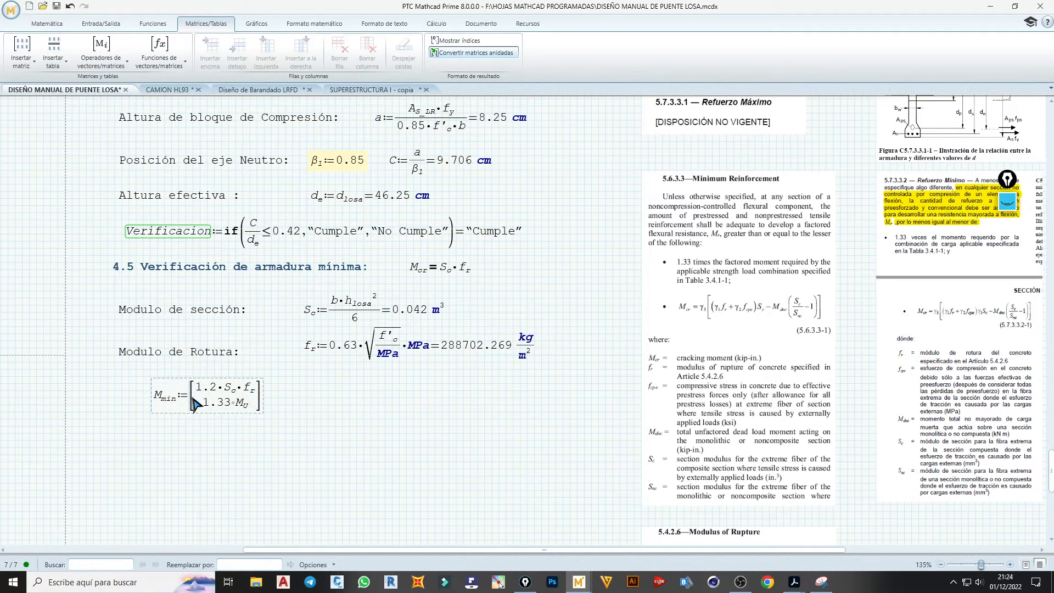
{"action": "type", "text": "min"}
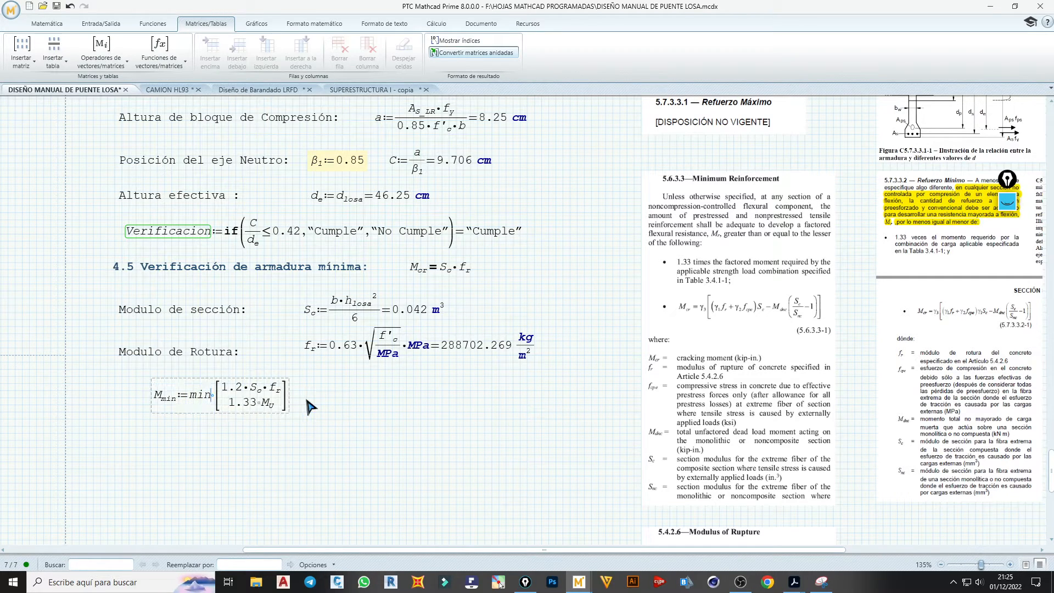
{"action": "double_click", "coordinate": [167, 396]}
{"action": "key", "text": "ctrl+c"}
{"action": "left_click", "coordinate": [328, 406]}
{"action": "key", "text": "ctrl+v"}
{"action": "type", "text": "="}
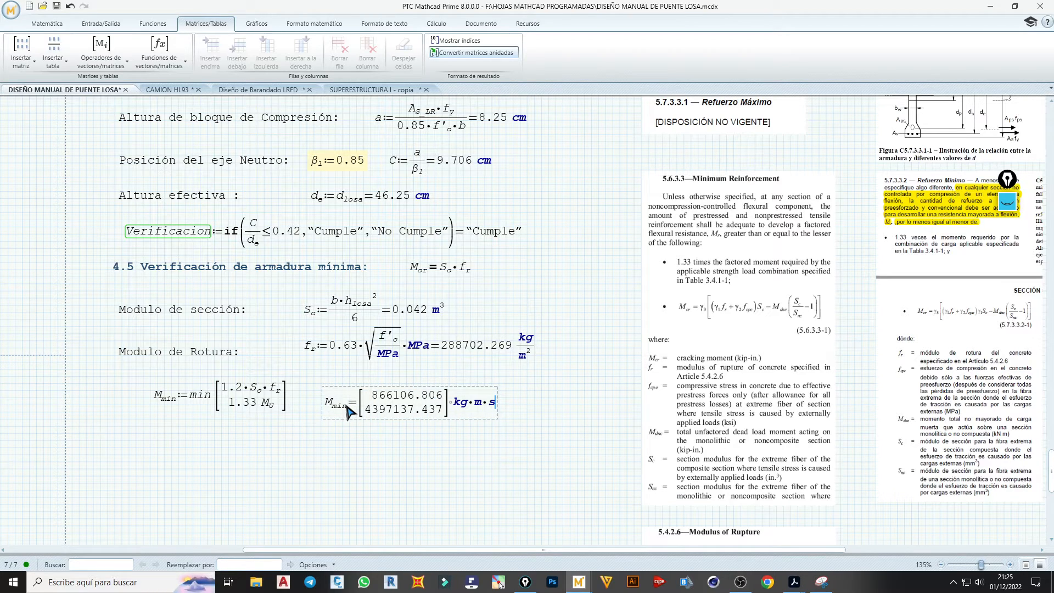
- Delete the trial M_min evaluation and remove the min prefix from the matrix definition
{"action": "left_click", "coordinate": [497, 404]}
{"action": "key", "text": "Delete"}
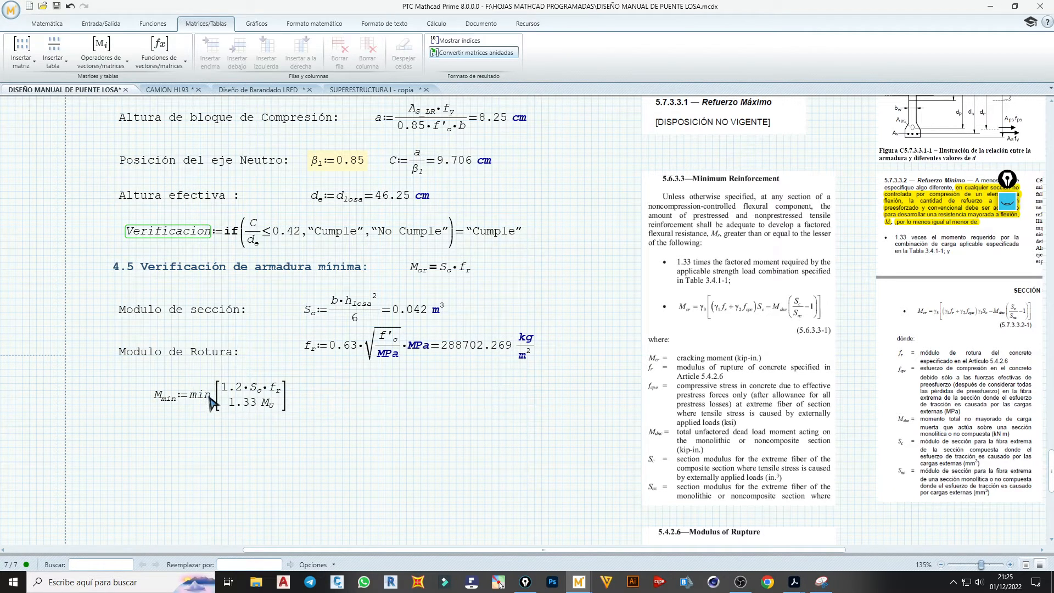
{"action": "left_click", "coordinate": [210, 399]}
{"action": "key", "text": "BackSpace"}
{"action": "key", "text": "BackSpace"}
{"action": "key", "text": "BackSpace"}
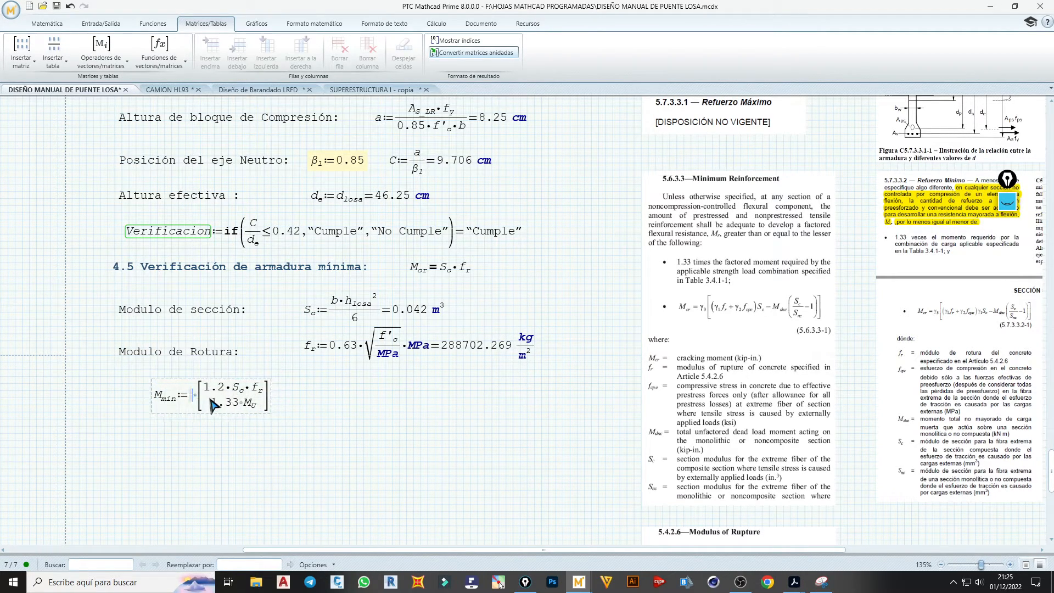
{"action": "key", "text": "BackSpace"}
- Beside the matrix, redefine M_min as min(M_min) and evaluate it
{"action": "left_click", "coordinate": [335, 398]}
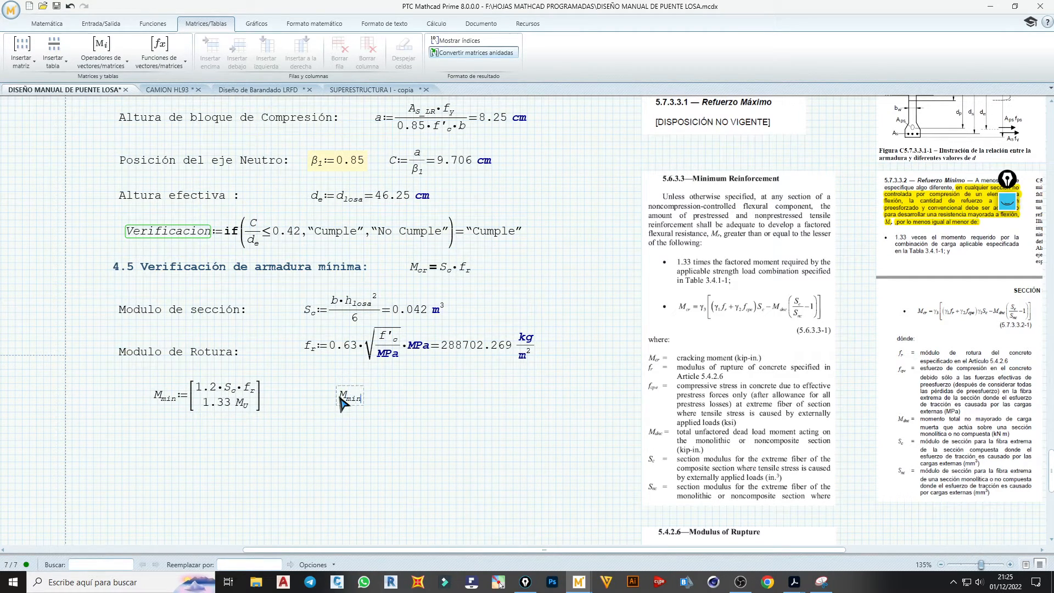
{"action": "type", "text": "M.min:m"}
{"action": "type", "text": "in(M.min"}
{"action": "type", "text": "=14435.113 kg·m"}
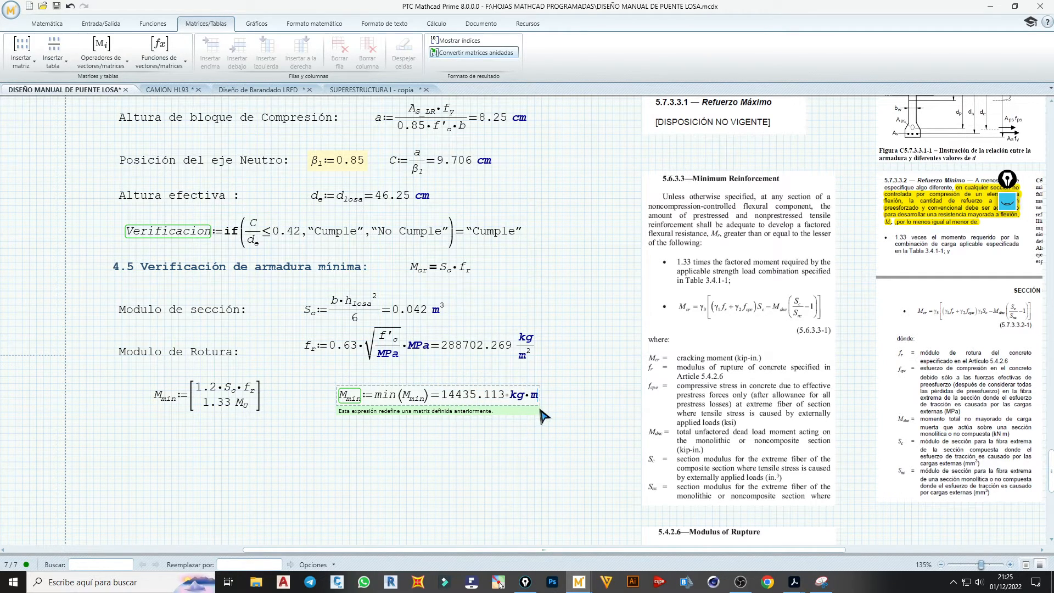
- Move the min(M_min) expression closer to the matrix and display its result in ton·m
{"action": "left_click_drag", "start_coordinate": [544, 416], "coordinate": [511, 405]}
{"action": "left_click", "coordinate": [496, 399]}
{"action": "key", "text": "BackSpace"}
{"action": "key", "text": "BackSpace"}
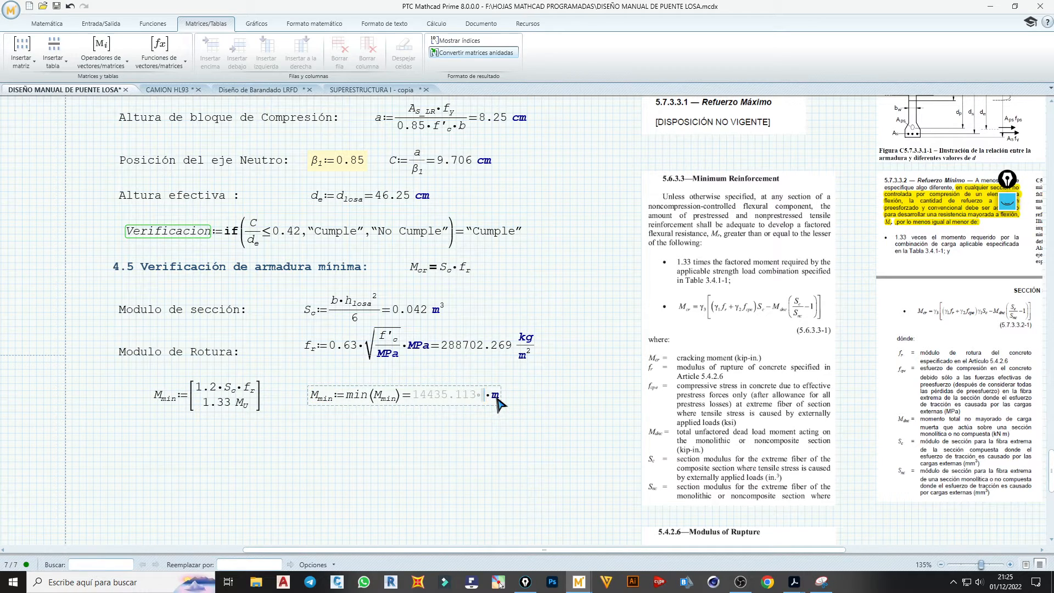
{"action": "type", "text": "ton"}
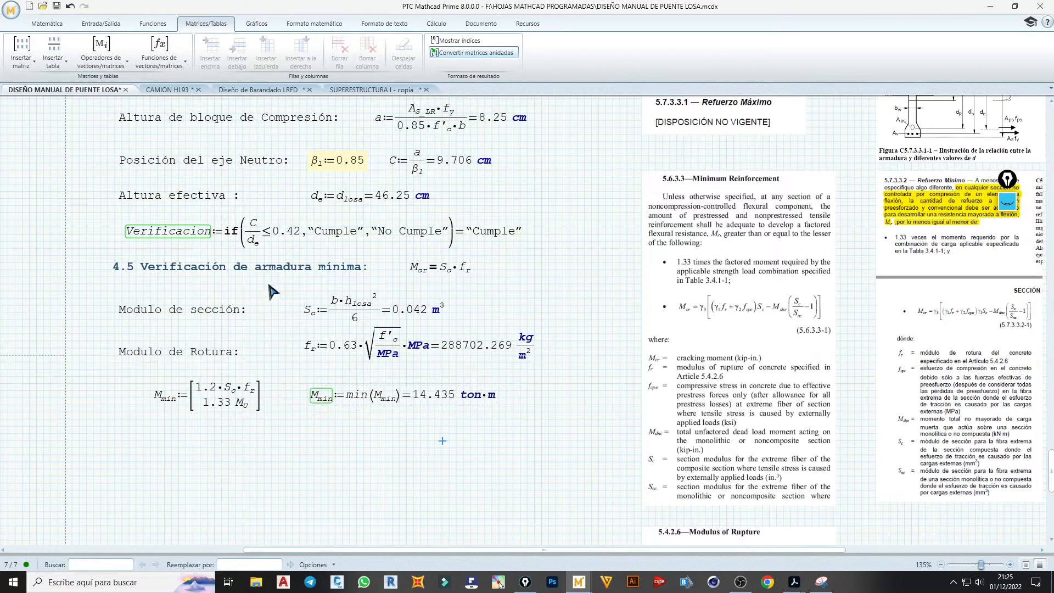
- Copy the Verificacion if-expression from the neutral axis check and place it below the M_min row
{"action": "left_click", "coordinate": [324, 231]}
{"action": "key", "text": "ctrl+c"}
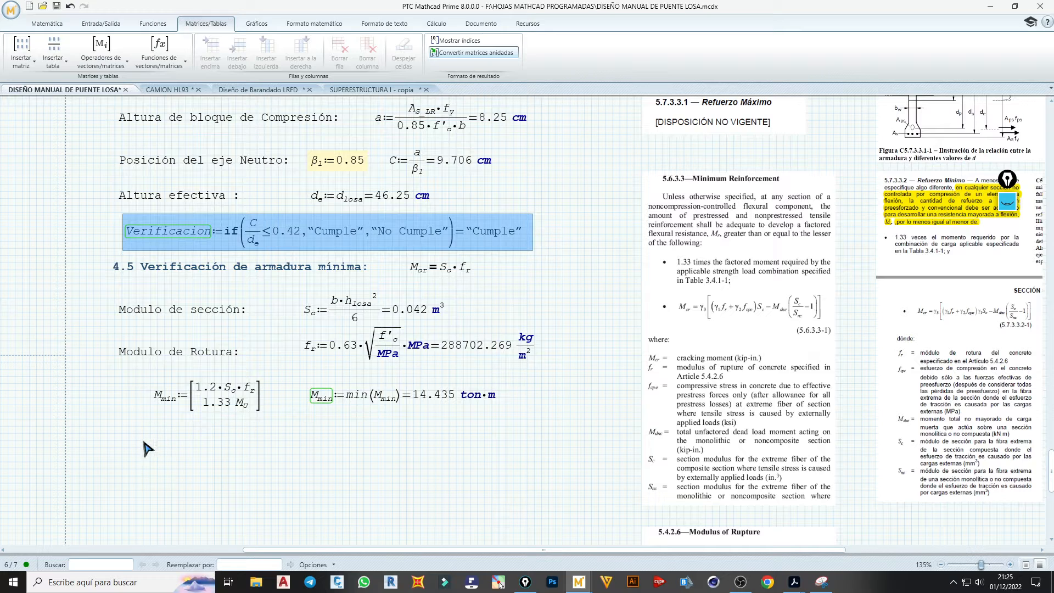
{"action": "left_click", "coordinate": [156, 439]}
{"action": "key", "text": "ctrl+v"}
{"action": "left_click", "coordinate": [264, 440]}
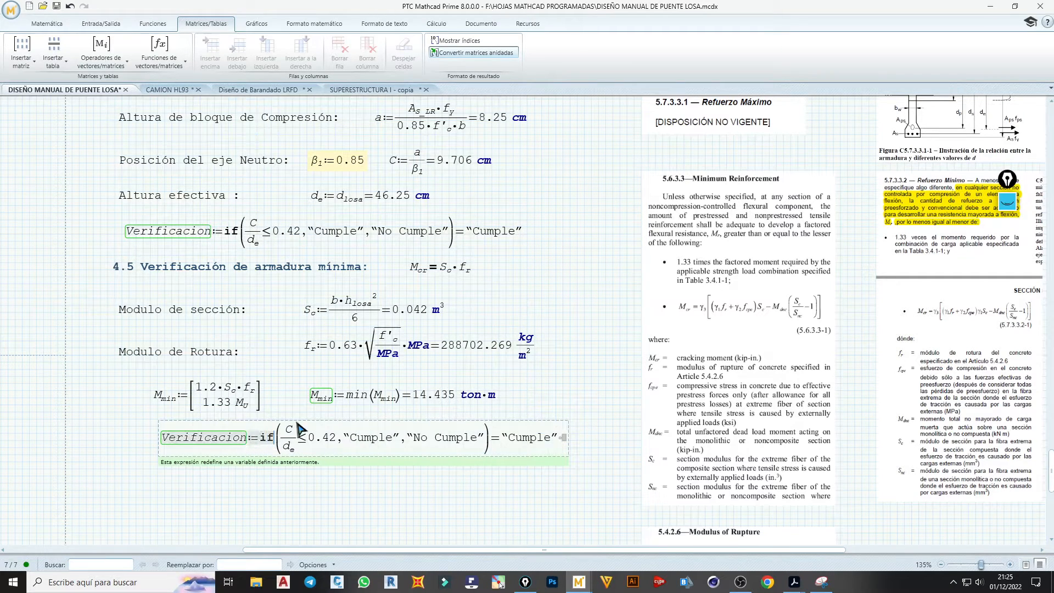
{"action": "left_click_drag", "start_coordinate": [308, 409], "coordinate": [259, 449]}
- In the copied Verificacion expression below the M_min row, replace the C/d_e ratio with M_min
{"action": "left_click", "coordinate": [261, 468]}
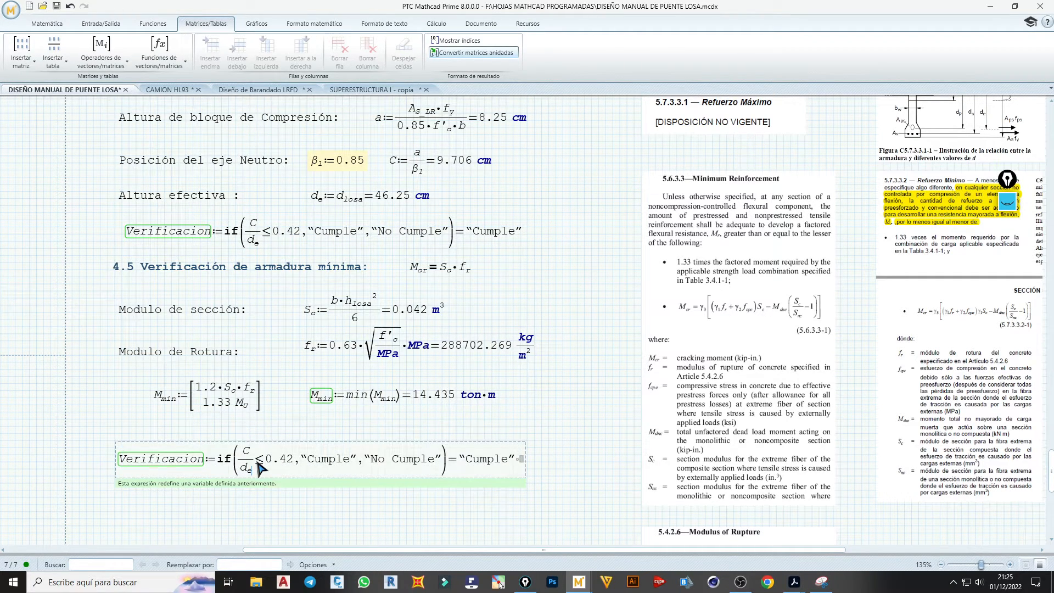
{"action": "key", "text": "BackSpace"}
{"action": "key", "text": "BackSpace"}
{"action": "key", "text": "BackSpace"}
{"action": "key", "text": "BackSpace"}
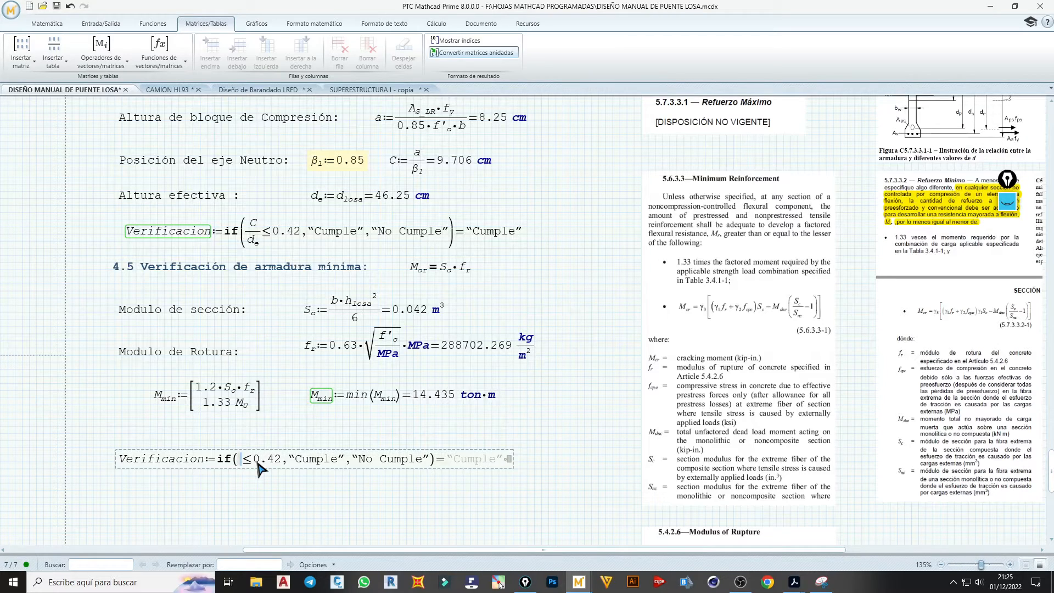
{"action": "type", "text": "M"}
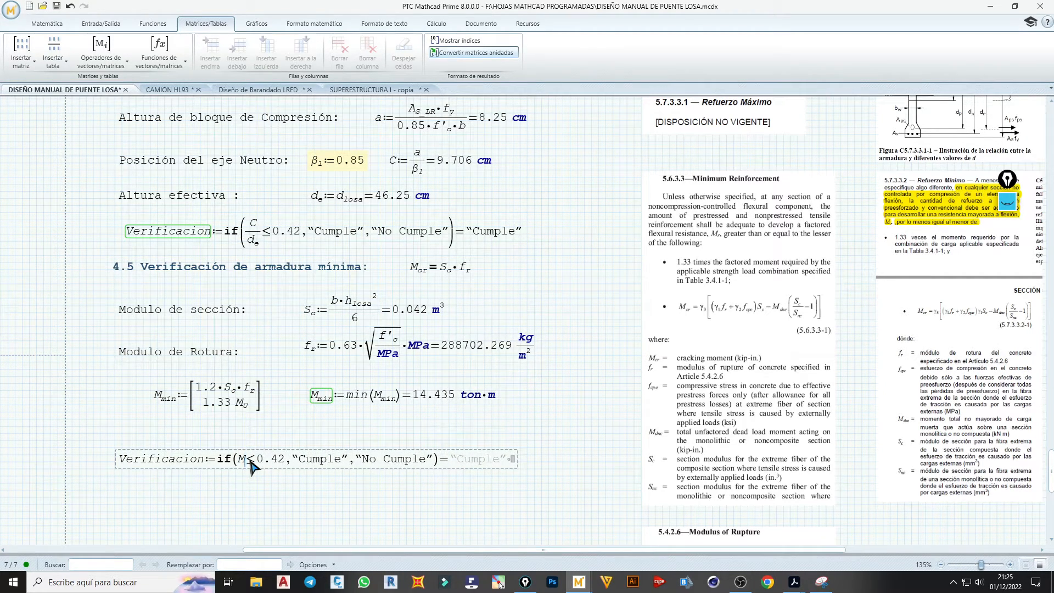
{"action": "type", "text": ".min"}
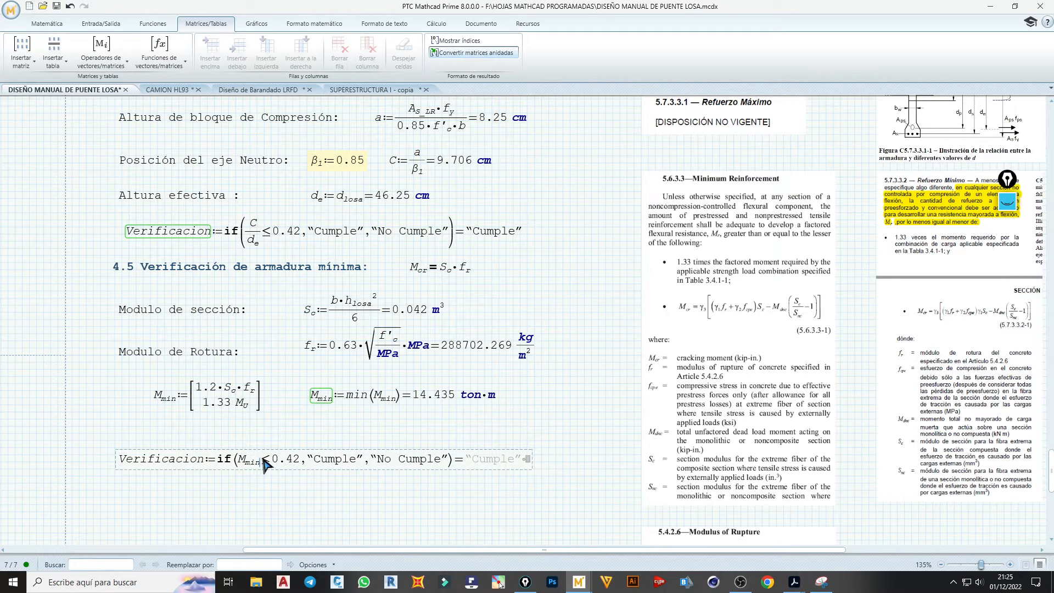
- Change the comparison operator in the minimum reinforcement Verificacion expression to strictly less than (<)
{"action": "key", "text": "space"}
{"action": "left_click", "coordinate": [44, 27]}
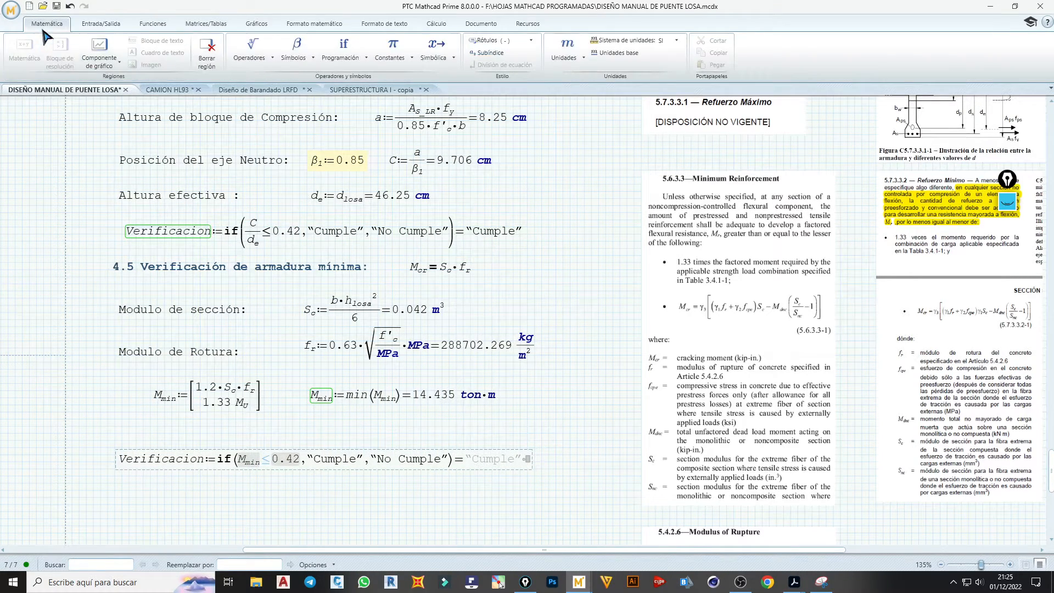
{"action": "left_click", "coordinate": [251, 46]}
{"action": "left_click", "coordinate": [261, 236]}
- Replace the 0.42 limit in the minimum reinforcement Verificacion expression with M_U and evaluate it
{"action": "left_click", "coordinate": [297, 464]}
{"action": "key", "text": "BackSpace"}
{"action": "key", "text": "BackSpace"}
{"action": "key", "text": "BackSpace"}
{"action": "key", "text": "BackSpace"}
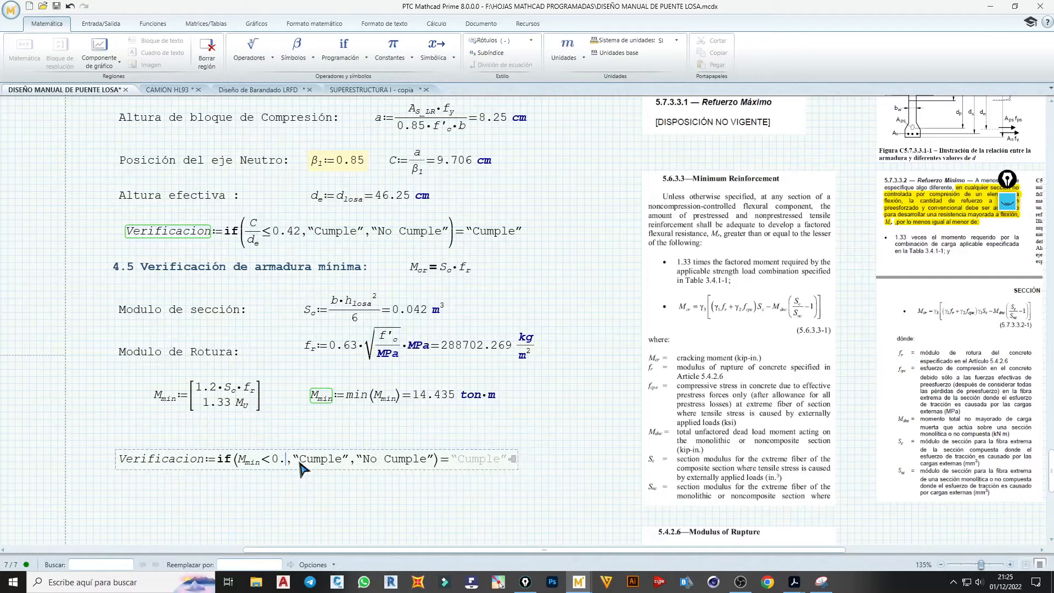
{"action": "type", "text": "m"}
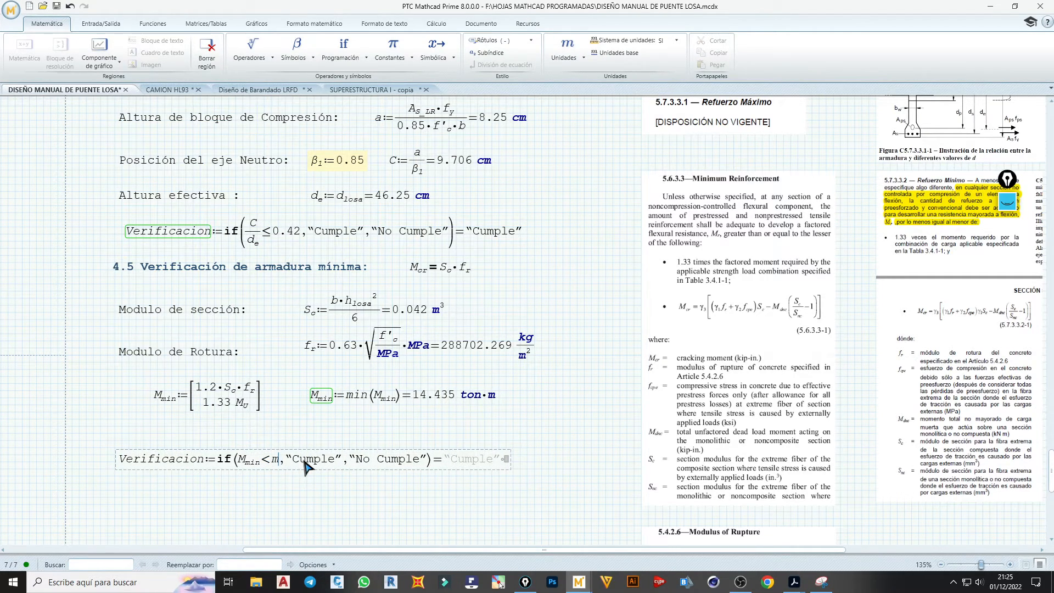
{"action": "key", "text": "BackSpace"}
{"action": "type", "text": "M"}
{"action": "key", "text": "ctrl+minus"}
{"action": "type", "text": "U"}
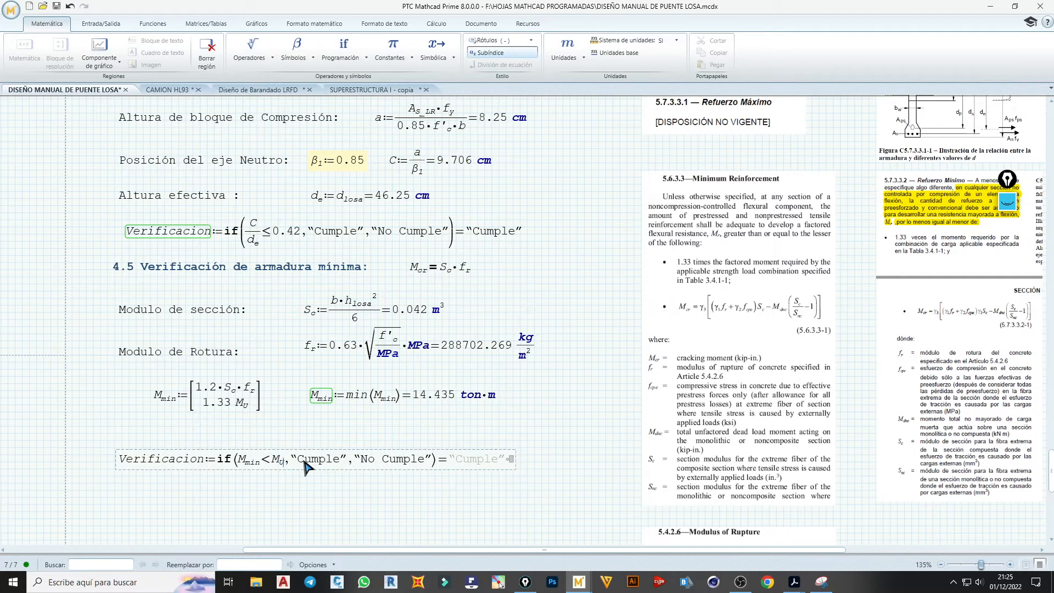
{"action": "left_click", "coordinate": [364, 518]}
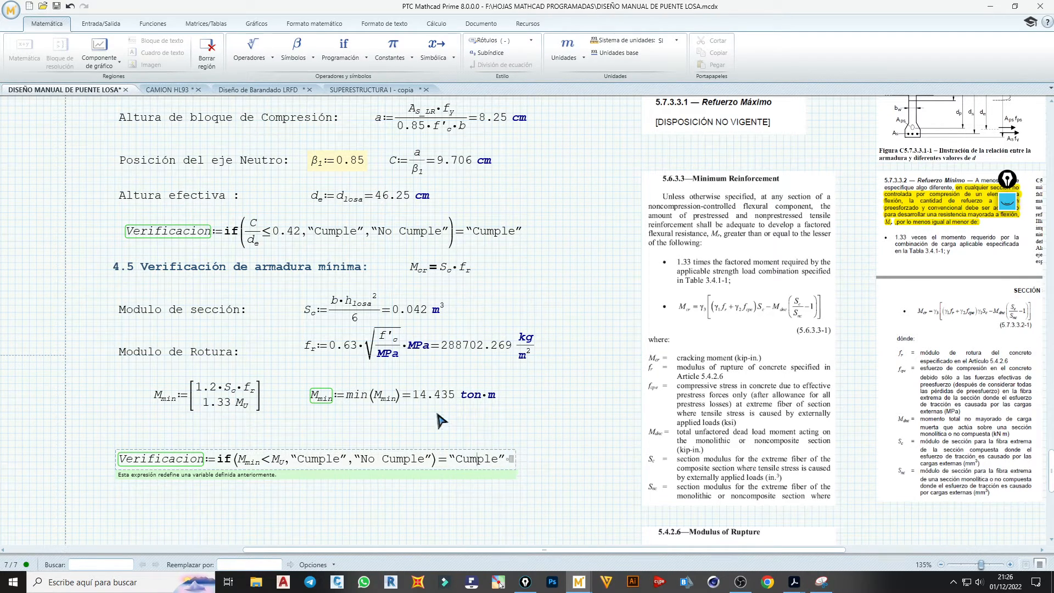
- Remove the spare blank space between the M_min row and the Verificacion expression below it
{"action": "left_click", "coordinate": [406, 404]}
{"action": "left_click", "coordinate": [400, 423]}
{"action": "key", "text": "Delete"}
{"action": "key", "text": "Delete"}
{"action": "key", "text": "Delete"}
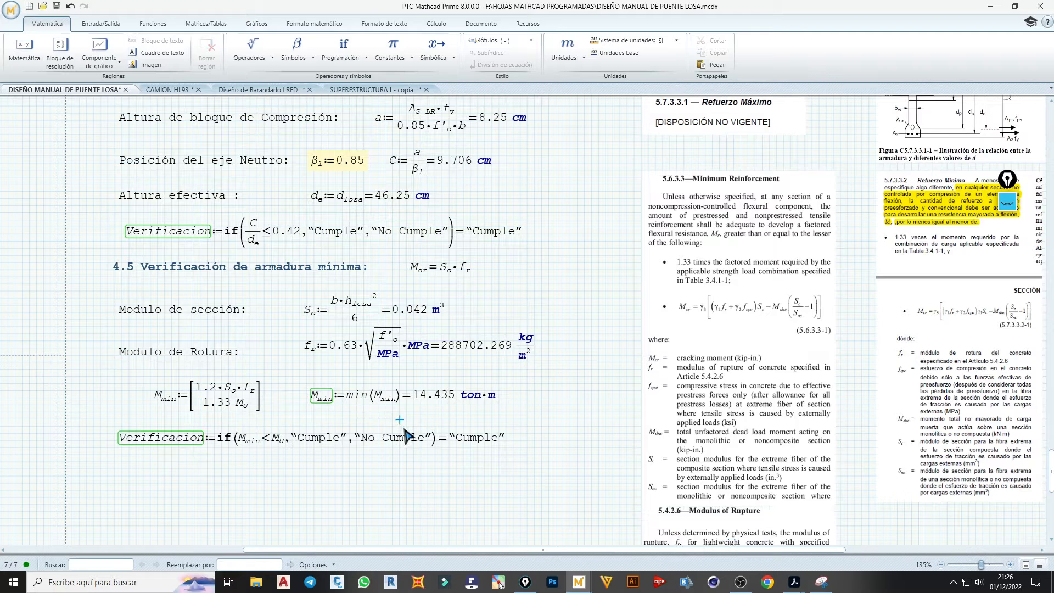
{"action": "left_click", "coordinate": [223, 450]}
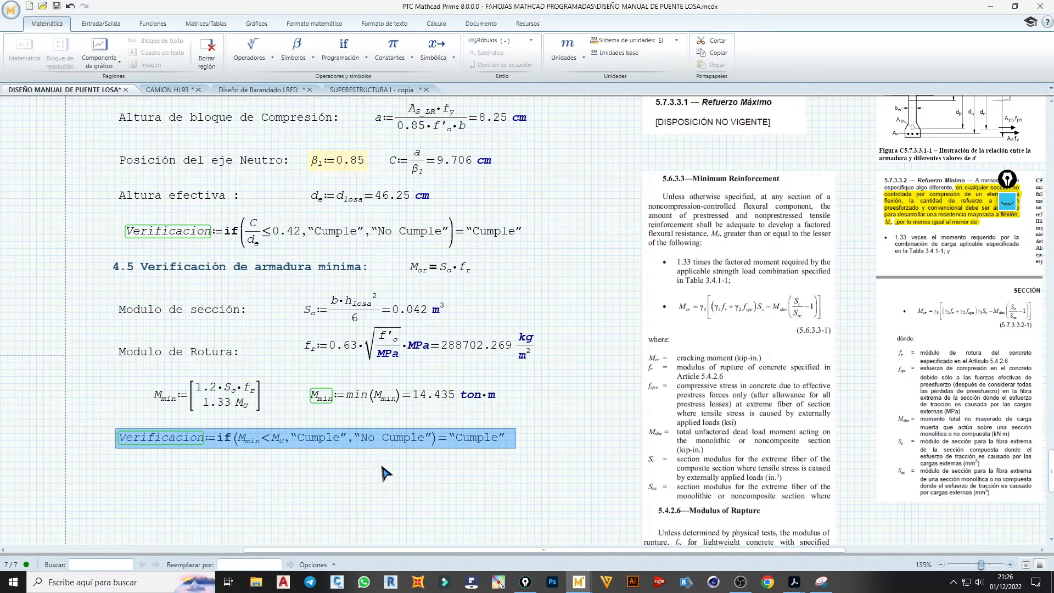
{"action": "left_click", "coordinate": [384, 473]}
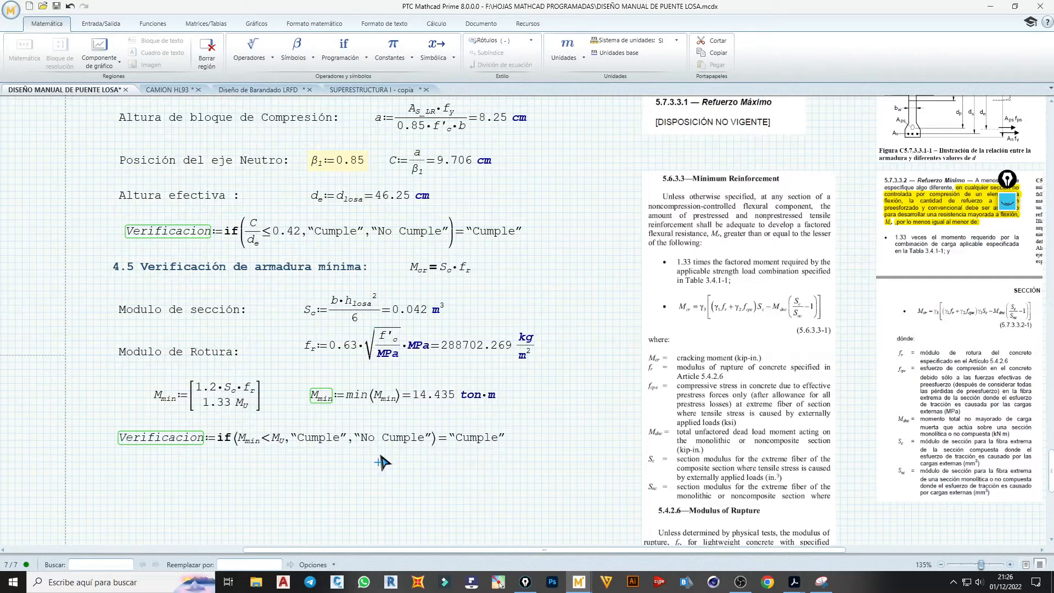
- Nudge the M_cr = S_c·f_r expression closer to the 4.5 heading
{"action": "left_click", "coordinate": [473, 279]}
{"action": "key", "text": "Left"}
{"action": "key", "text": "Left"}
{"action": "key", "text": "Left"}
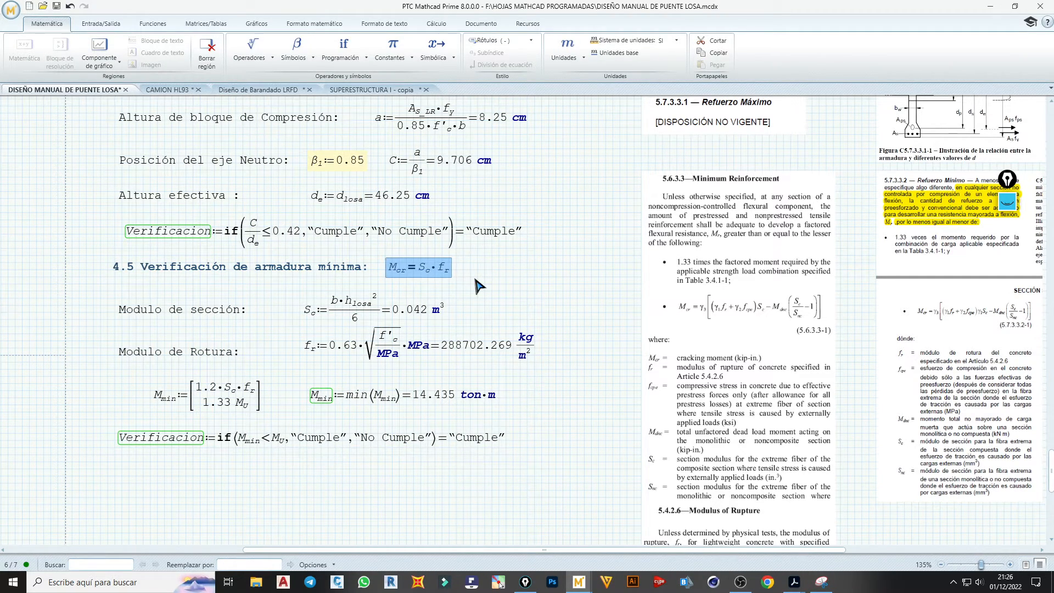
{"action": "left_click", "coordinate": [476, 279]}
{"action": "left_click", "coordinate": [472, 288]}
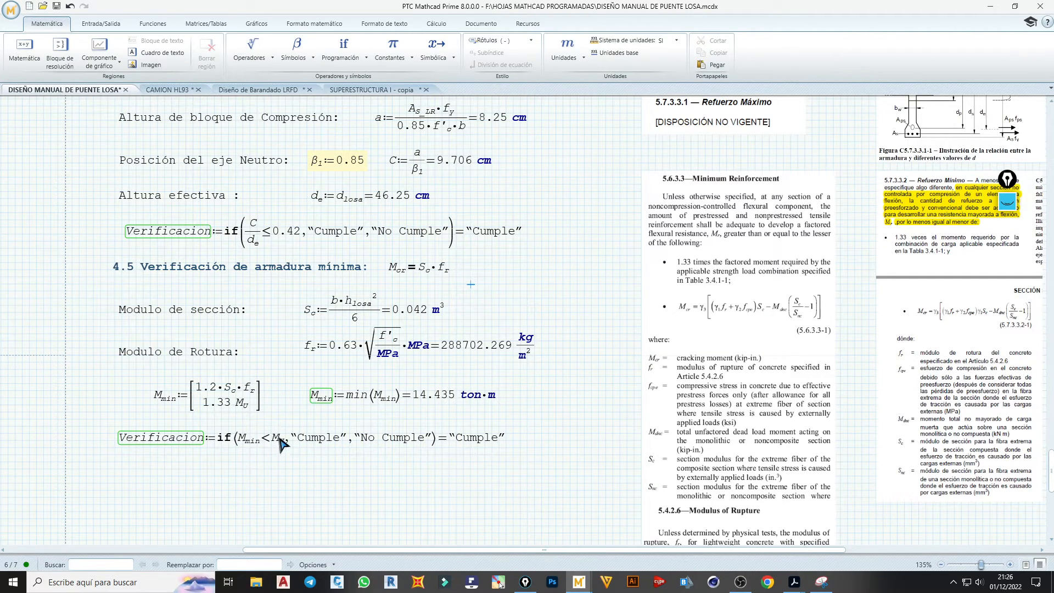
- Set the font colour of the minimum reinforcement Verificacion expression to purple
{"action": "left_click_drag", "start_coordinate": [527, 419], "coordinate": [108, 453]}
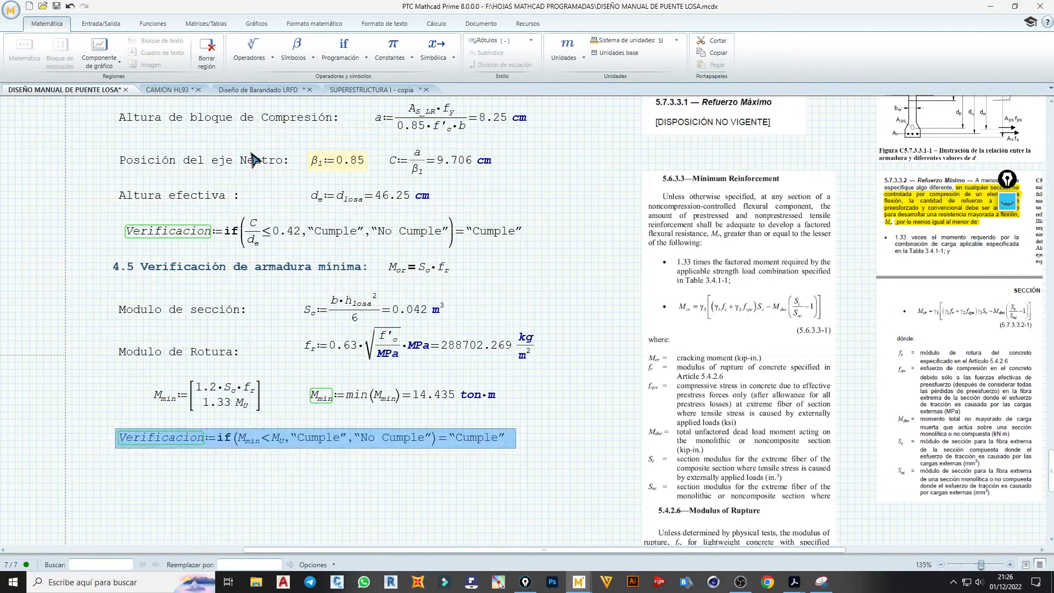
{"action": "left_click", "coordinate": [491, 23]}
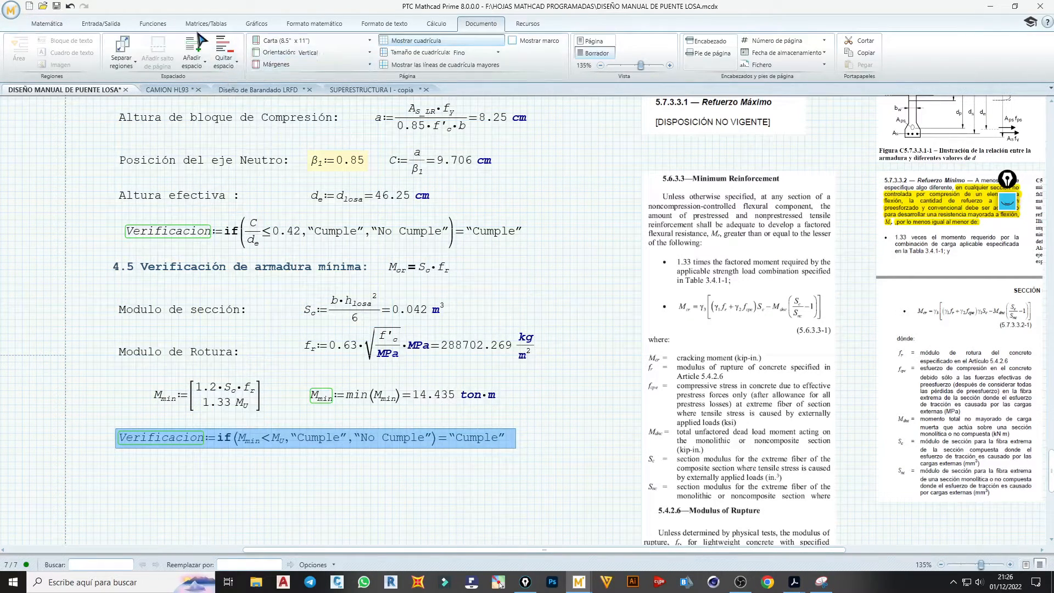
{"action": "left_click", "coordinate": [61, 22]}
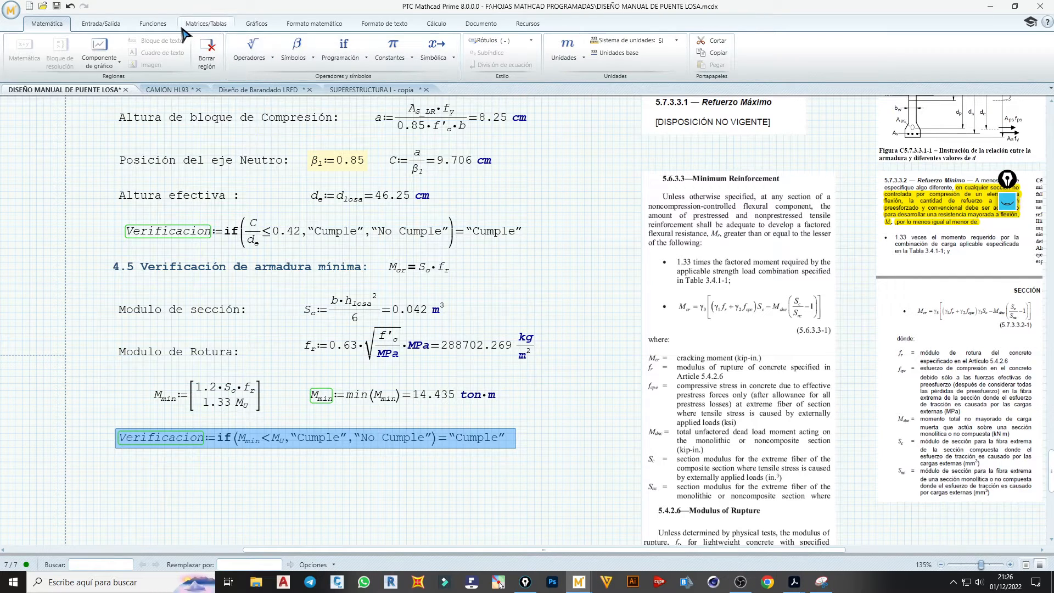
{"action": "left_click", "coordinate": [316, 23]}
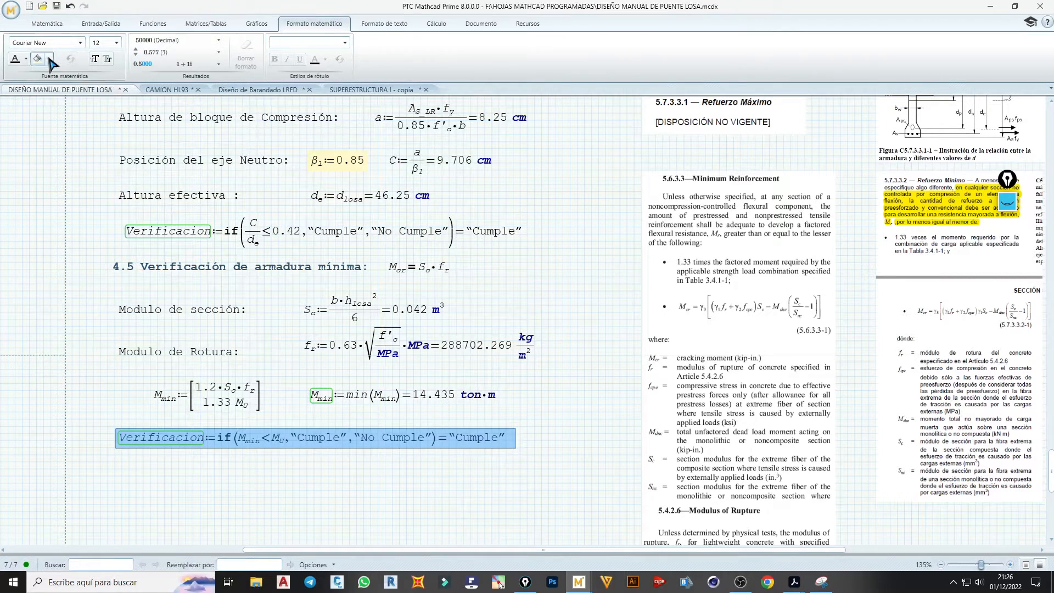
{"action": "left_click", "coordinate": [25, 59]}
{"action": "left_click", "coordinate": [95, 74]}
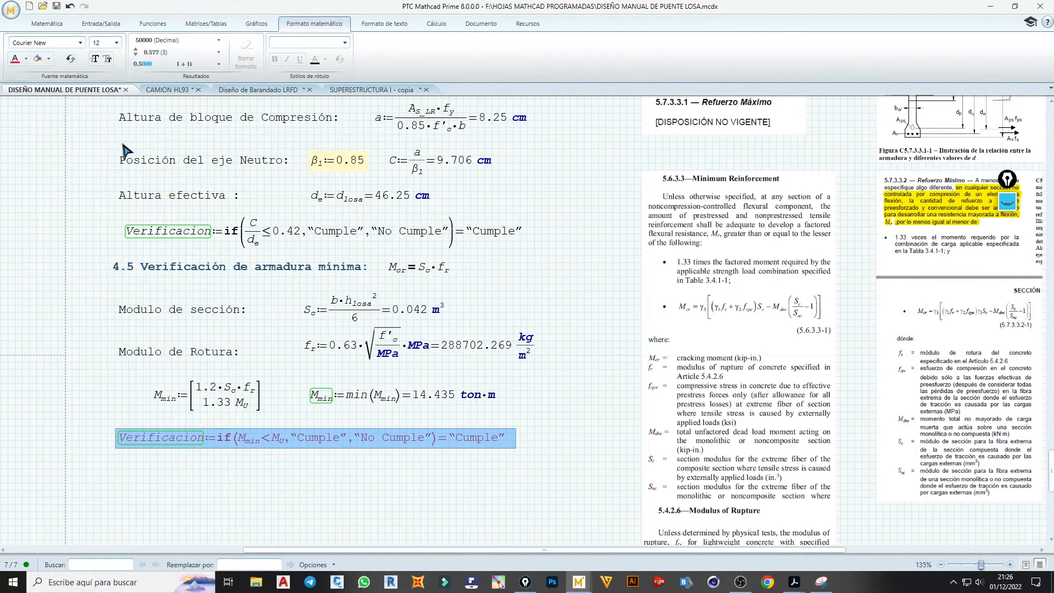
{"action": "left_click", "coordinate": [25, 58]}
{"action": "left_click", "coordinate": [97, 82]}
{"action": "left_click", "coordinate": [477, 491]}
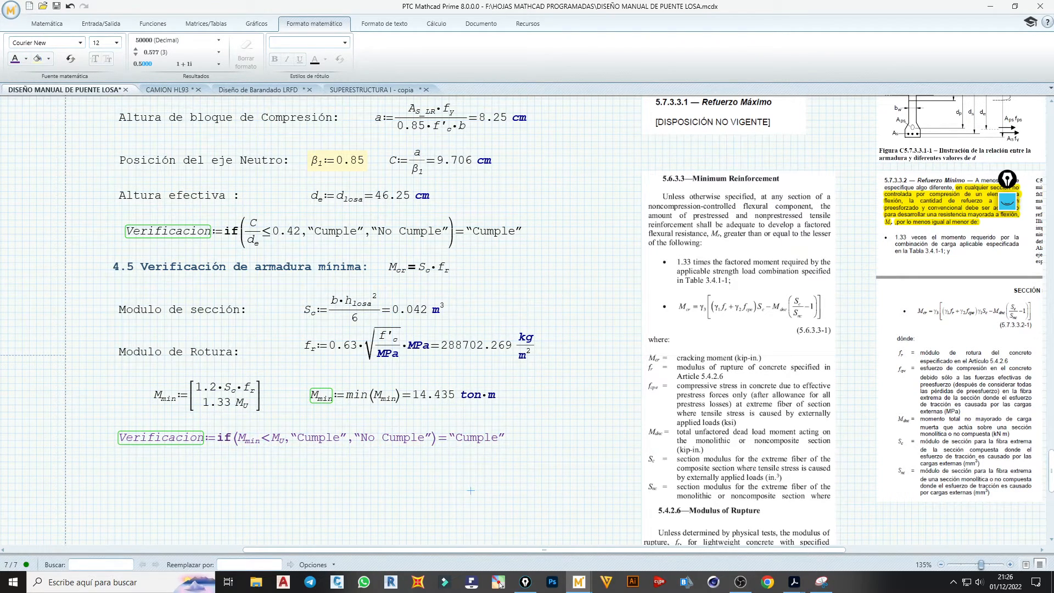
- Review the worksheet's calculations from the design moment in section 4.2 through the minimum reinforcement check in section 4.5
{"action": "left_click", "coordinate": [498, 584]}
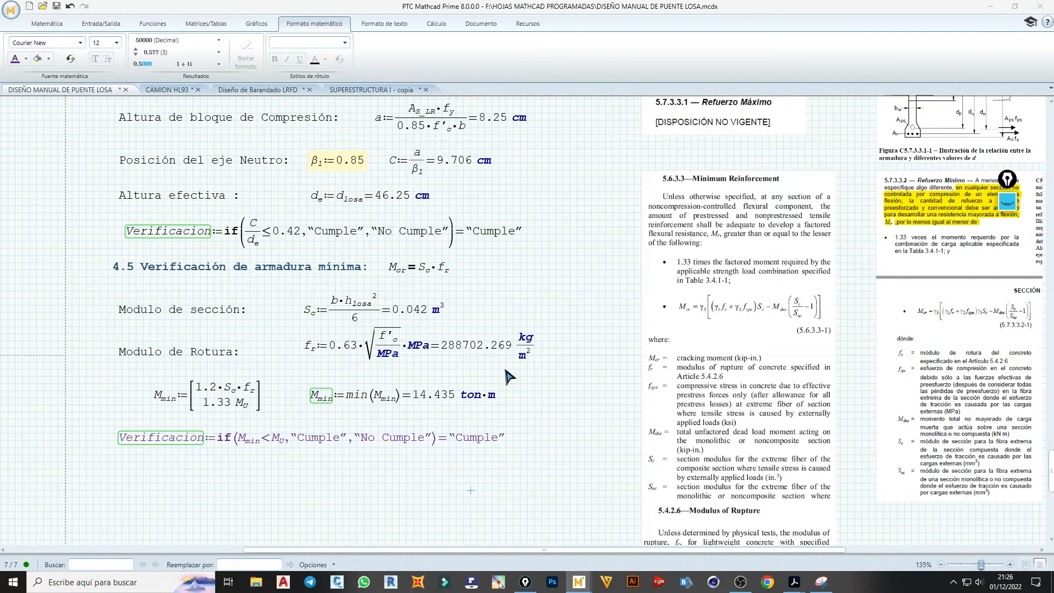
{"action": "left_click", "coordinate": [557, 409]}
{"action": "scroll", "coordinate": [557, 409], "scroll_direction": "up", "scroll_amount": 3}
{"action": "scroll", "coordinate": [556, 406], "scroll_direction": "down", "scroll_amount": 6}
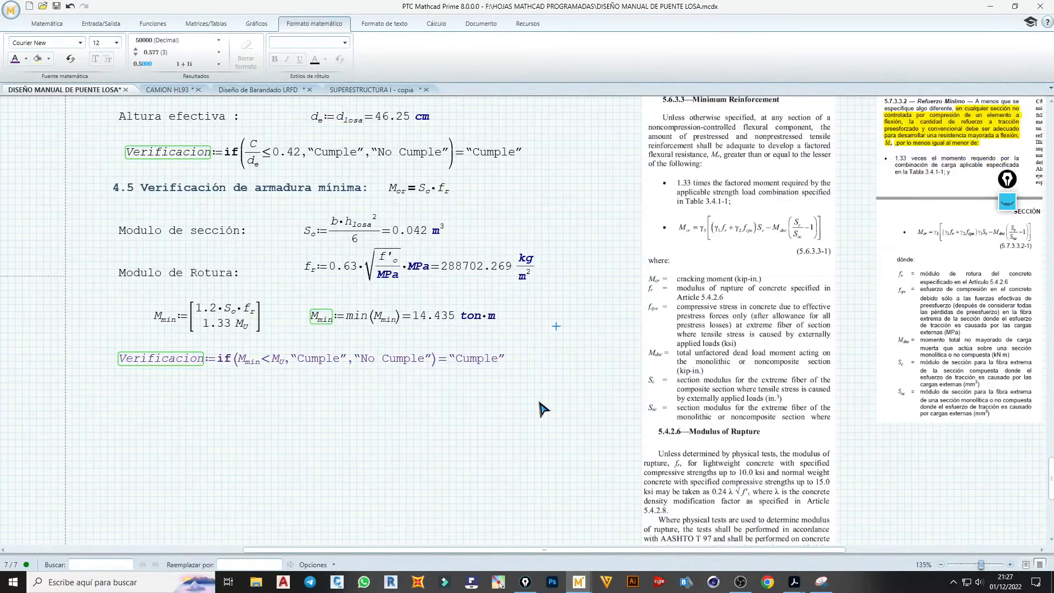
{"action": "scroll", "coordinate": [542, 409], "scroll_direction": "up", "scroll_amount": 9}
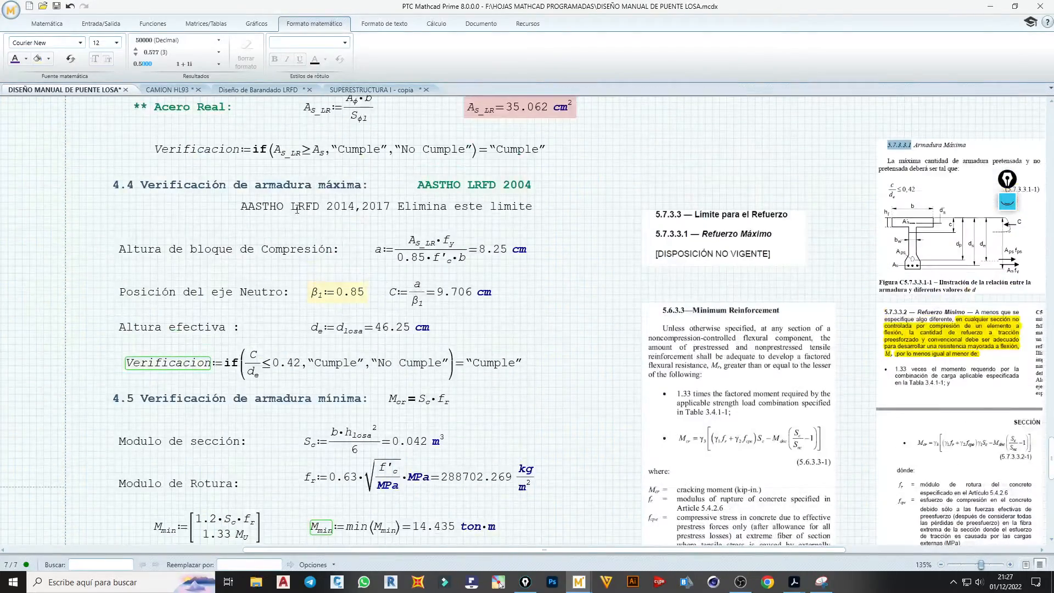
{"action": "scroll", "coordinate": [283, 186], "scroll_direction": "up", "scroll_amount": 3}
{"action": "scroll", "coordinate": [283, 192], "scroll_direction": "up", "scroll_amount": 16}
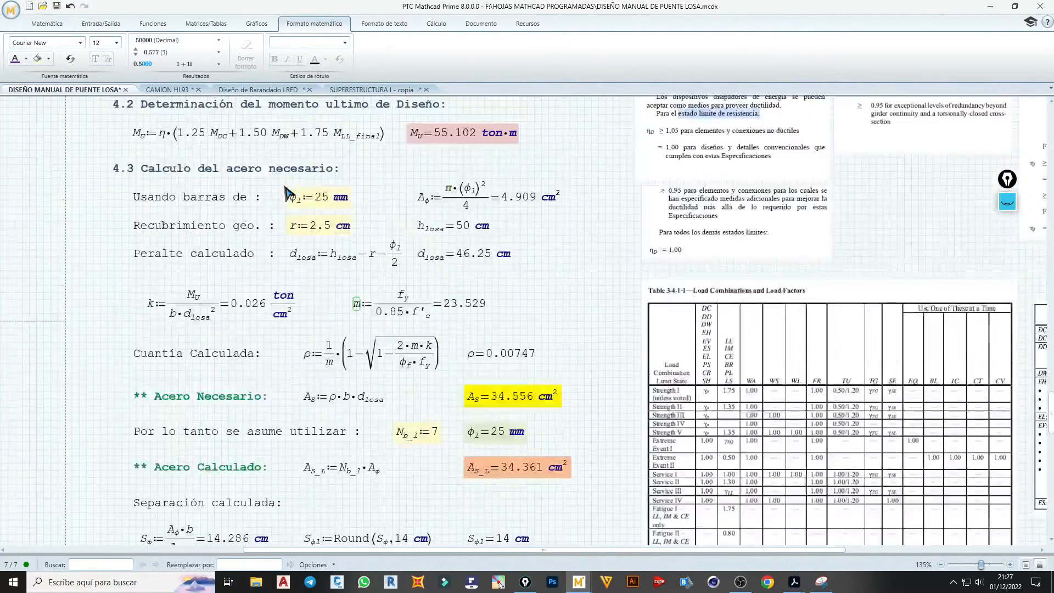
{"action": "scroll", "coordinate": [280, 349], "scroll_direction": "down", "scroll_amount": 5}
{"action": "scroll", "coordinate": [281, 351], "scroll_direction": "down", "scroll_amount": 14}
{"action": "scroll", "coordinate": [282, 360], "scroll_direction": "up", "scroll_amount": 5}
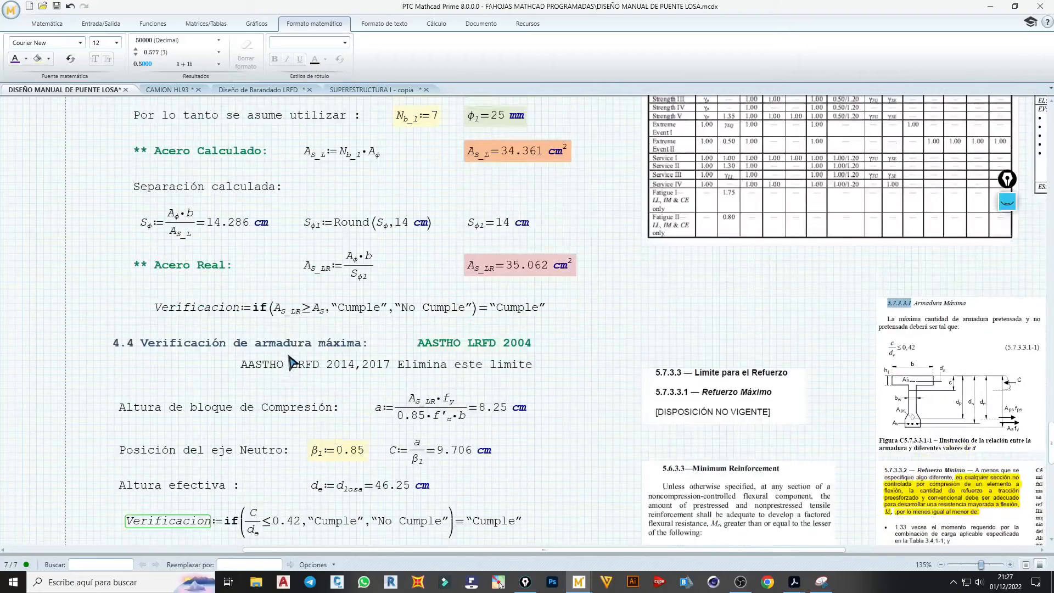
{"action": "scroll", "coordinate": [284, 367], "scroll_direction": "down", "scroll_amount": 1}
{"action": "scroll", "coordinate": [283, 367], "scroll_direction": "down", "scroll_amount": 5}
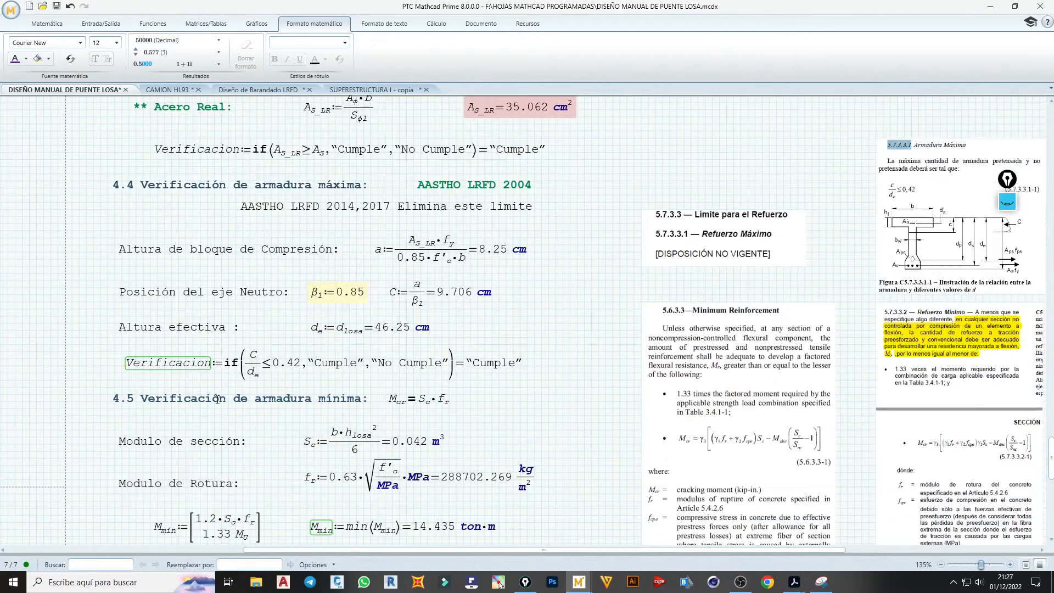
- Copy the section 4.5 heading and paste it below the minimum reinforcement Verificacion expression
{"action": "left_click", "coordinate": [219, 399]}
{"action": "left_click", "coordinate": [251, 411]}
{"action": "scroll", "coordinate": [250, 410], "scroll_direction": "down", "scroll_amount": 7}
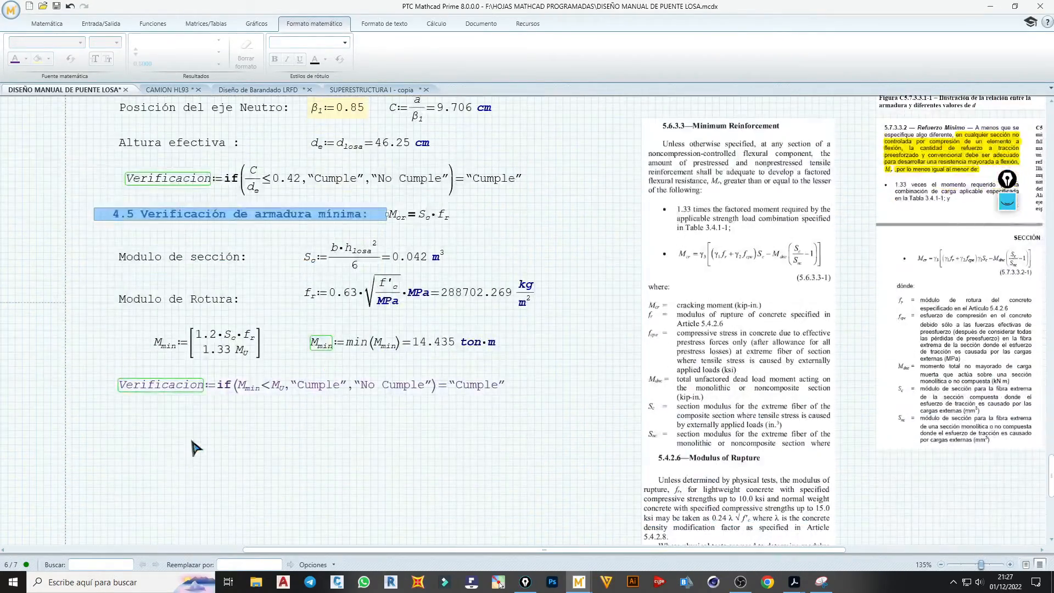
{"action": "key", "text": "ctrl+c"}
{"action": "left_click", "coordinate": [107, 423]}
{"action": "key", "text": "ctrl+v"}
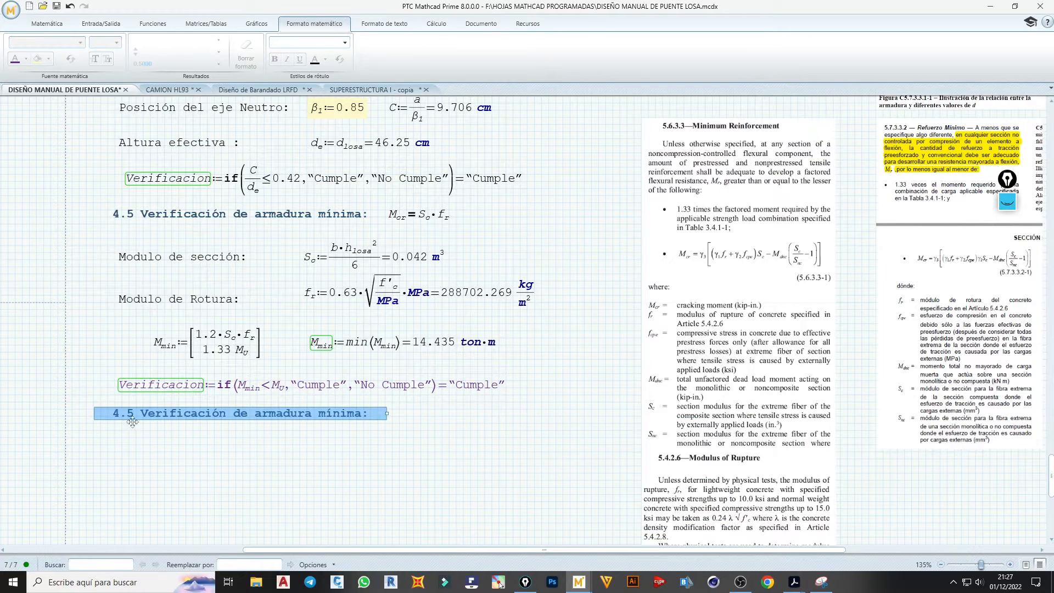
- Renumber the copied heading to 4.6 and remove "Verificación de" so its title starts with "Armadura"
{"action": "left_click", "coordinate": [132, 415]}
{"action": "key", "text": "BackSpace"}
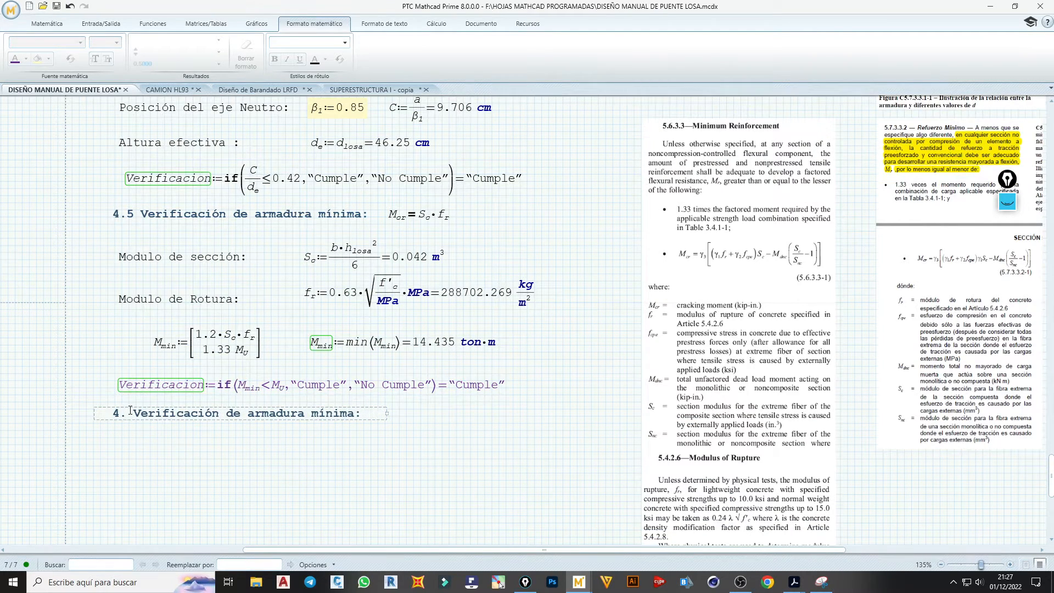
{"action": "type", "text": "6"}
{"action": "left_click_drag", "start_coordinate": [140, 414], "coordinate": [253, 416]}
{"action": "key", "text": "BackSpace"}
{"action": "key", "text": "Delete"}
{"action": "key", "text": "Delete"}
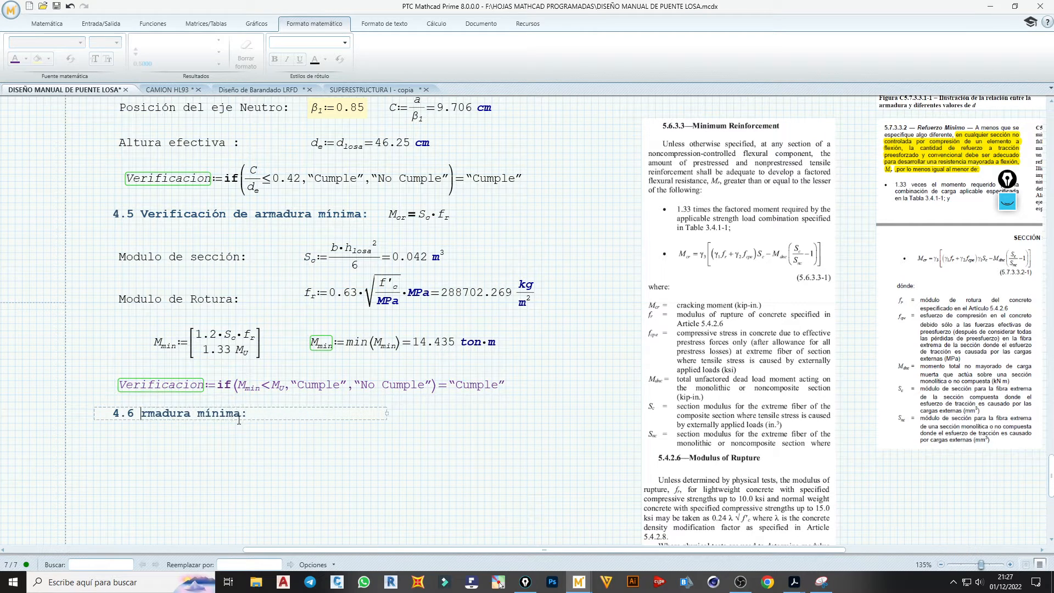
{"action": "type", "text": "aR"}
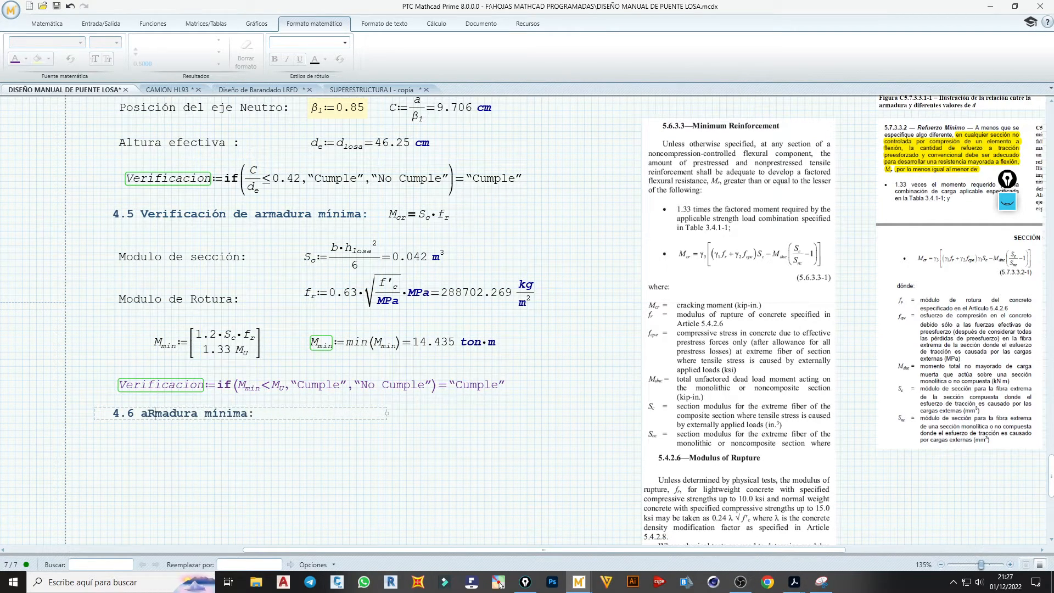
{"action": "key", "text": "BackSpace"}
{"action": "key", "text": "BackSpace"}
{"action": "type", "text": "Ar"}
- Replace "mínima" in the 4.6 heading with "de distribución" and correct the accent, giving "4.6 Armadura de distribución:"
{"action": "mouse_move", "coordinate": [246, 414]}
{"action": "left_mouse_down"}
{"action": "mouse_move", "coordinate": [205, 412]}
{"action": "mouse_move", "coordinate": [232, 407]}
{"action": "left_mouse_up"}
{"action": "type", "text": "de distribucion"}
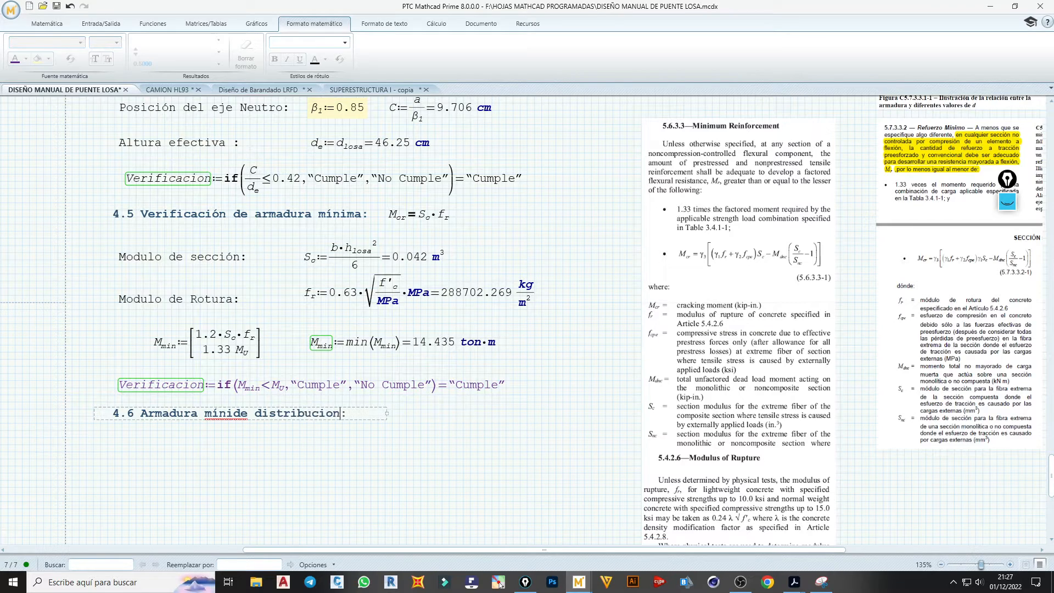
{"action": "left_click", "coordinate": [232, 415]}
{"action": "key", "text": "BackSpace"}
{"action": "key", "text": "BackSpace"}
{"action": "key", "text": "BackSpace"}
{"action": "key", "text": "BackSpace"}
{"action": "key", "text": "BackSpace"}
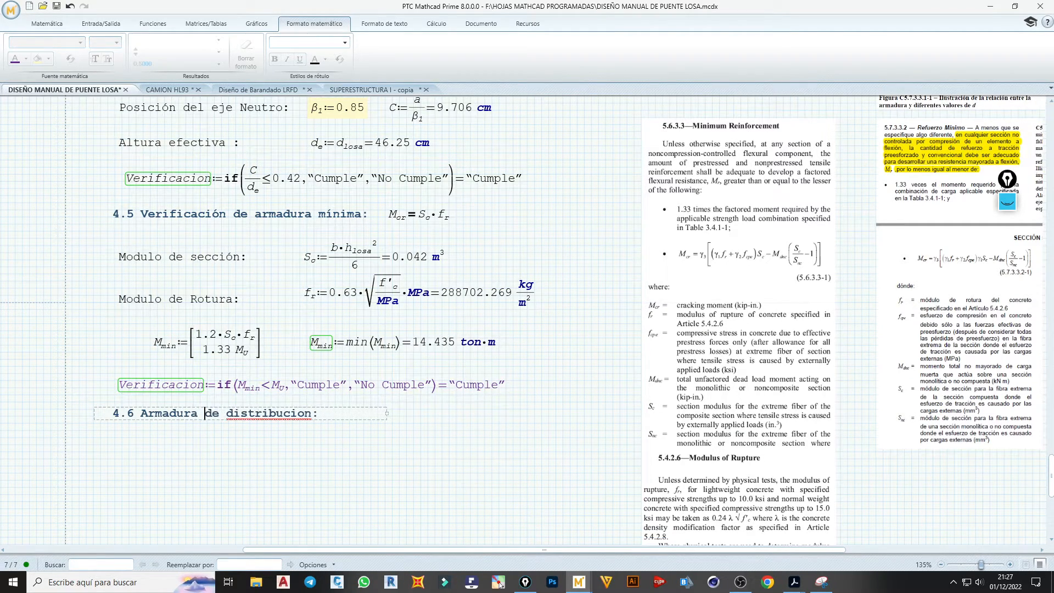
{"action": "right_click", "coordinate": [308, 418]}
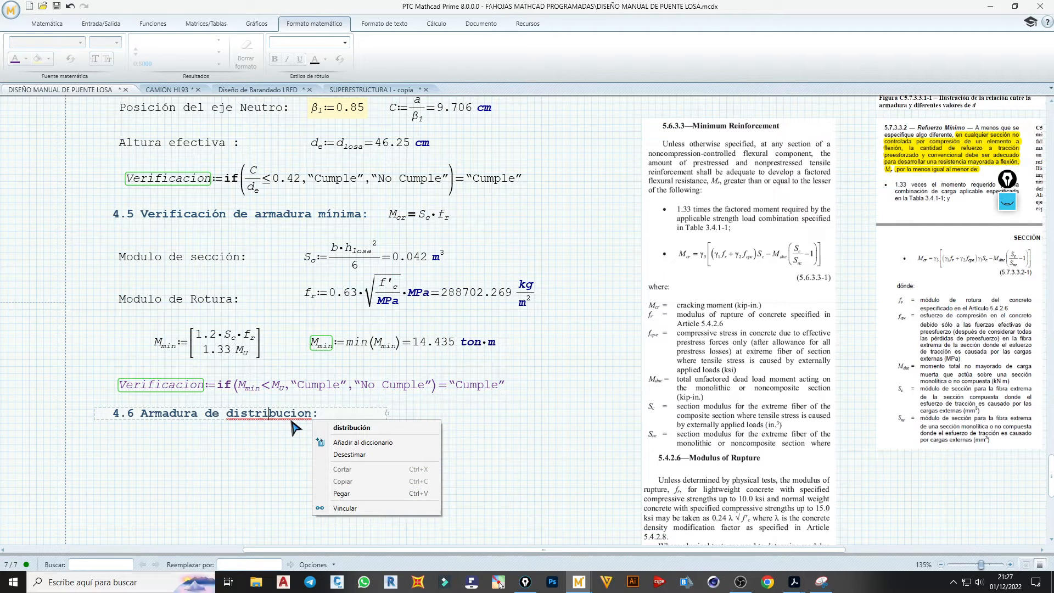
{"action": "left_click", "coordinate": [335, 430]}
- Move the 5.6.3.3 Minimum Reinforcement code excerpt up to sit just beneath the 5.7.3.3 heading excerpt
{"action": "left_click", "coordinate": [499, 585]}
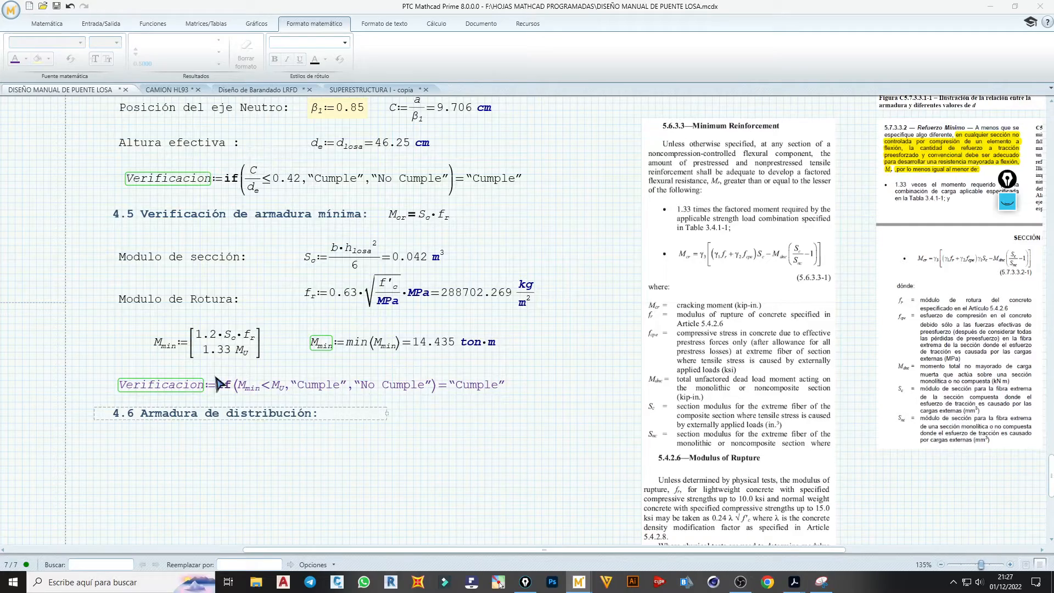
{"action": "left_click", "coordinate": [940, 488]}
{"action": "scroll", "coordinate": [898, 483], "scroll_direction": "down", "scroll_amount": 1}
{"action": "scroll", "coordinate": [896, 482], "scroll_direction": "down", "scroll_amount": 5}
{"action": "scroll", "coordinate": [896, 482], "scroll_direction": "up", "scroll_amount": 10}
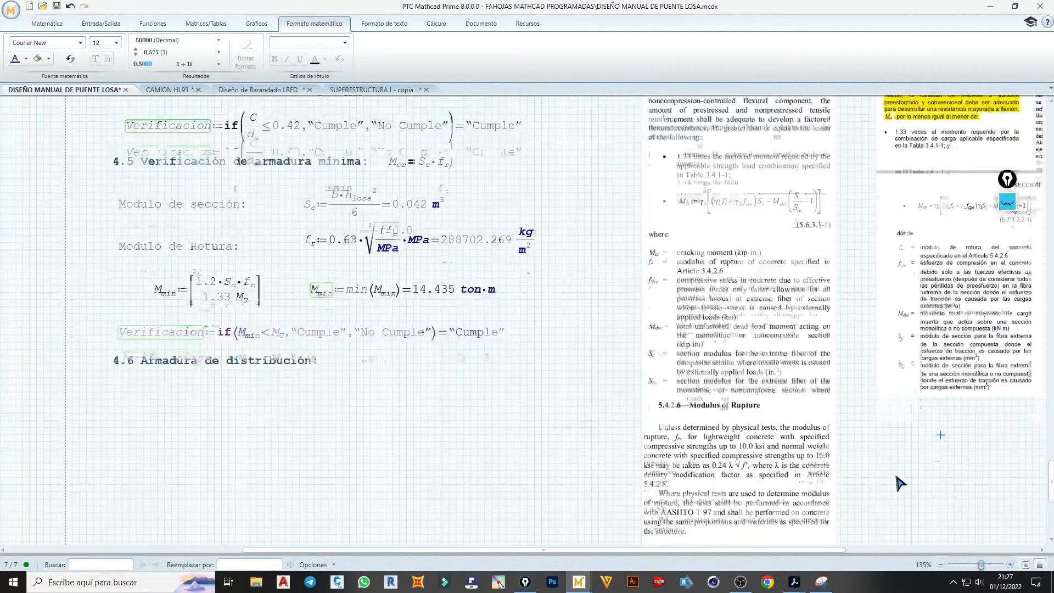
{"action": "left_click", "coordinate": [799, 401]}
{"action": "left_click_drag", "start_coordinate": [841, 403], "coordinate": [841, 332]}
{"action": "scroll", "coordinate": [829, 321], "scroll_direction": "up", "scroll_amount": 2}
{"action": "scroll", "coordinate": [835, 338], "scroll_direction": "down", "scroll_amount": 2}
{"action": "left_click", "coordinate": [975, 390]}
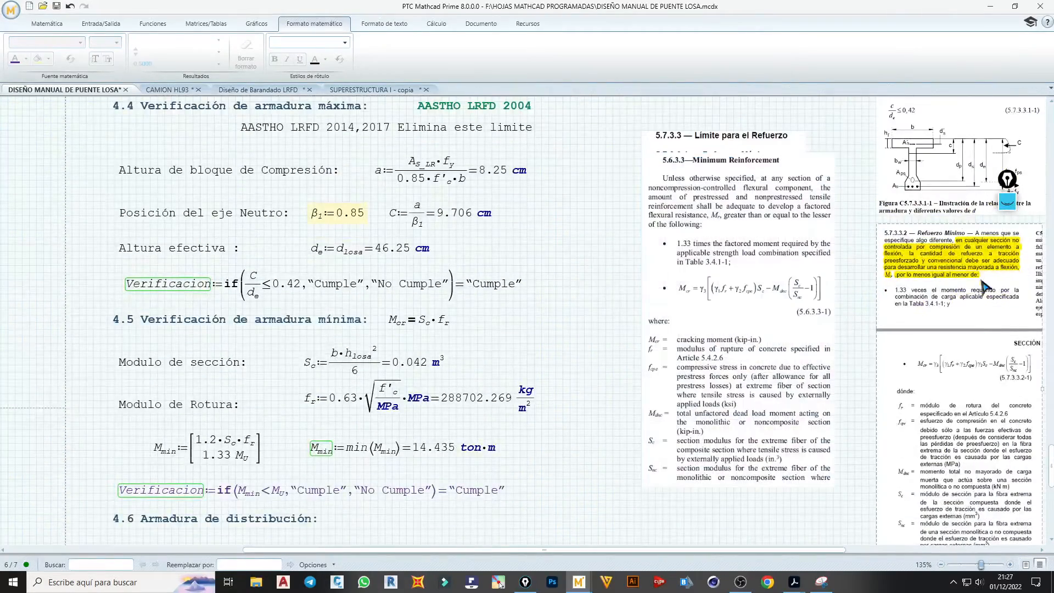